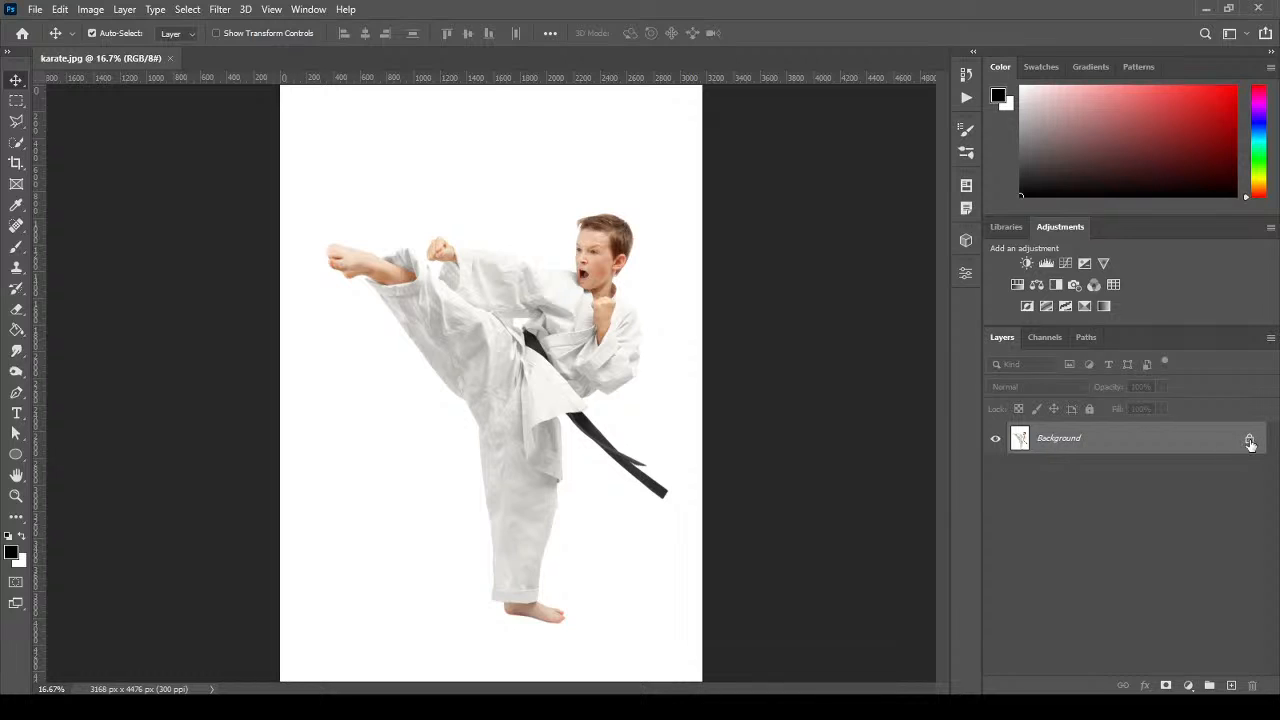
# Unlock the Background into Layer 0 and check the Photoshop version information.
pyautogui.click(1250, 442)
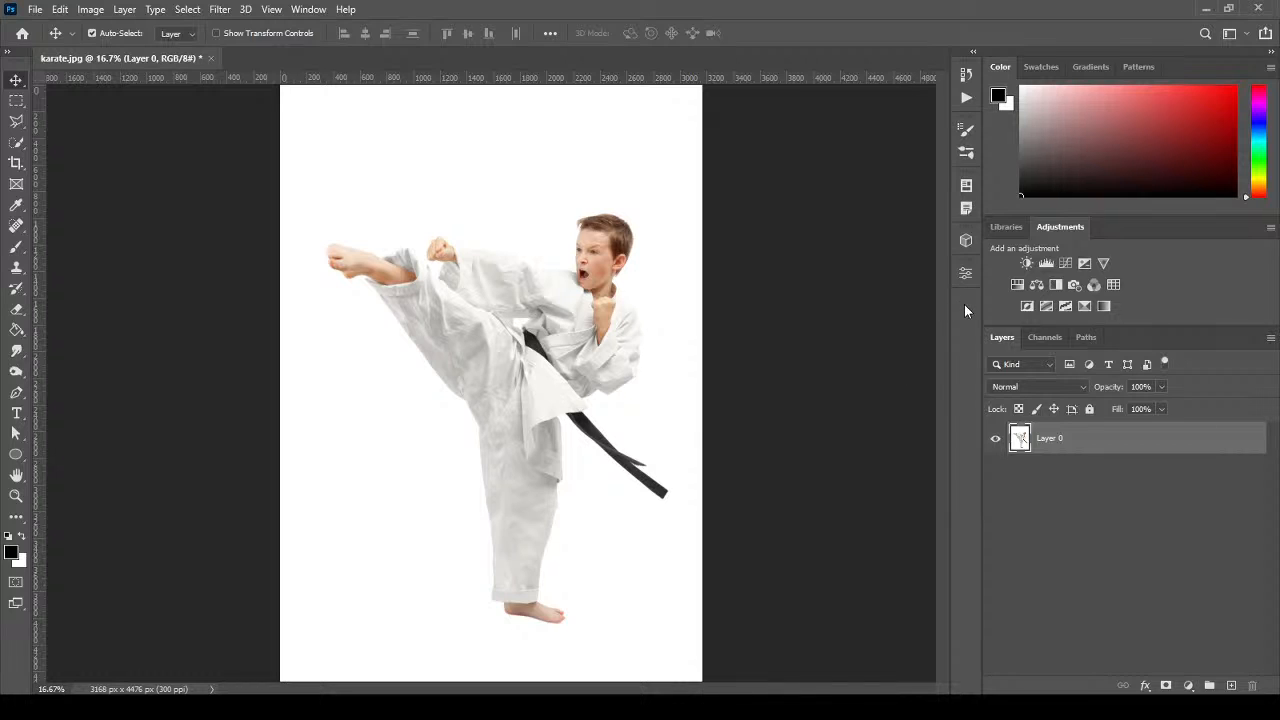
pyautogui.click(346, 9)
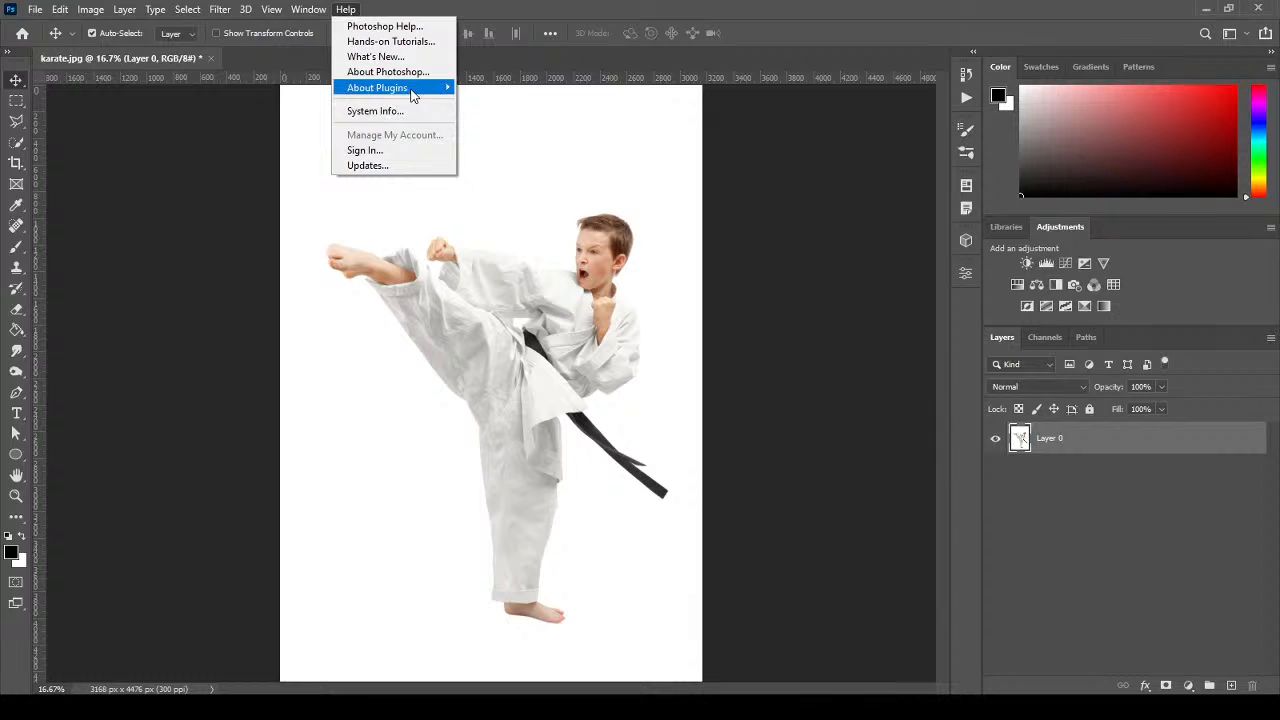
pyautogui.click(405, 79)
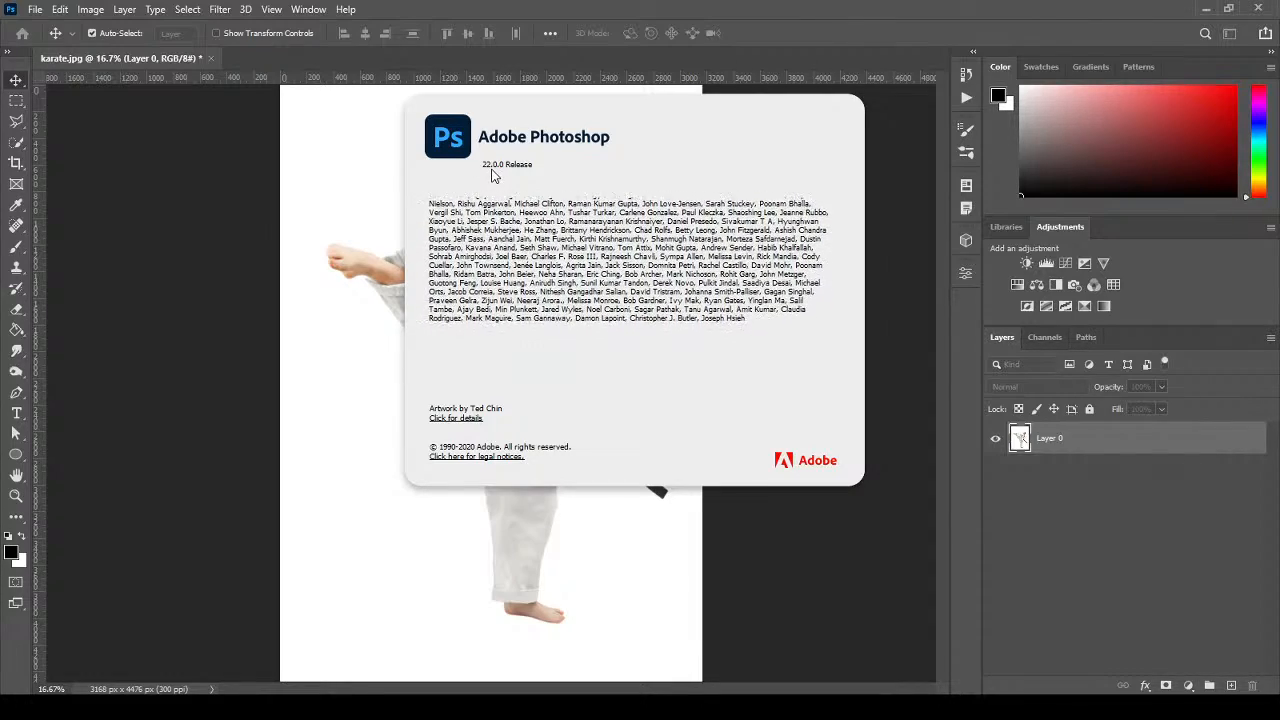
pyautogui.click(902, 193)
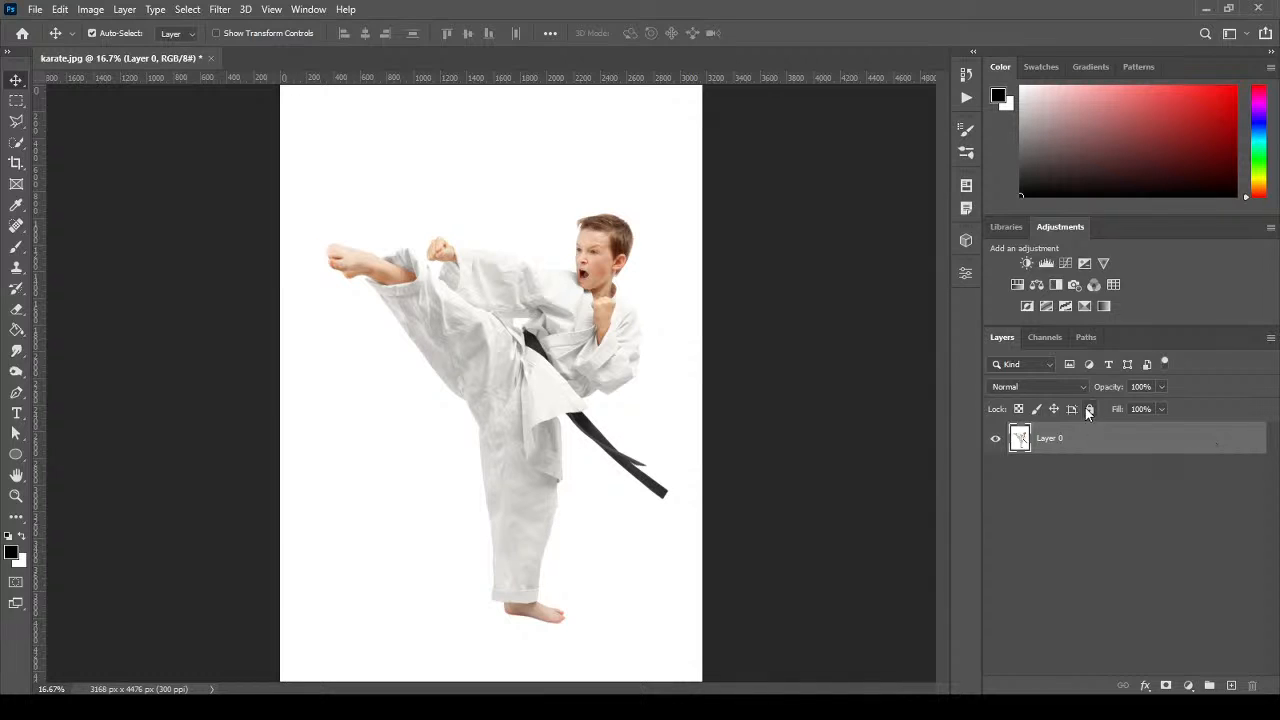
# Lock and re-unlock Layer 0, then show its properties.
pyautogui.hotkey('ctrl', '/')
pyautogui.click(1249, 440)
pyautogui.click(965, 275)
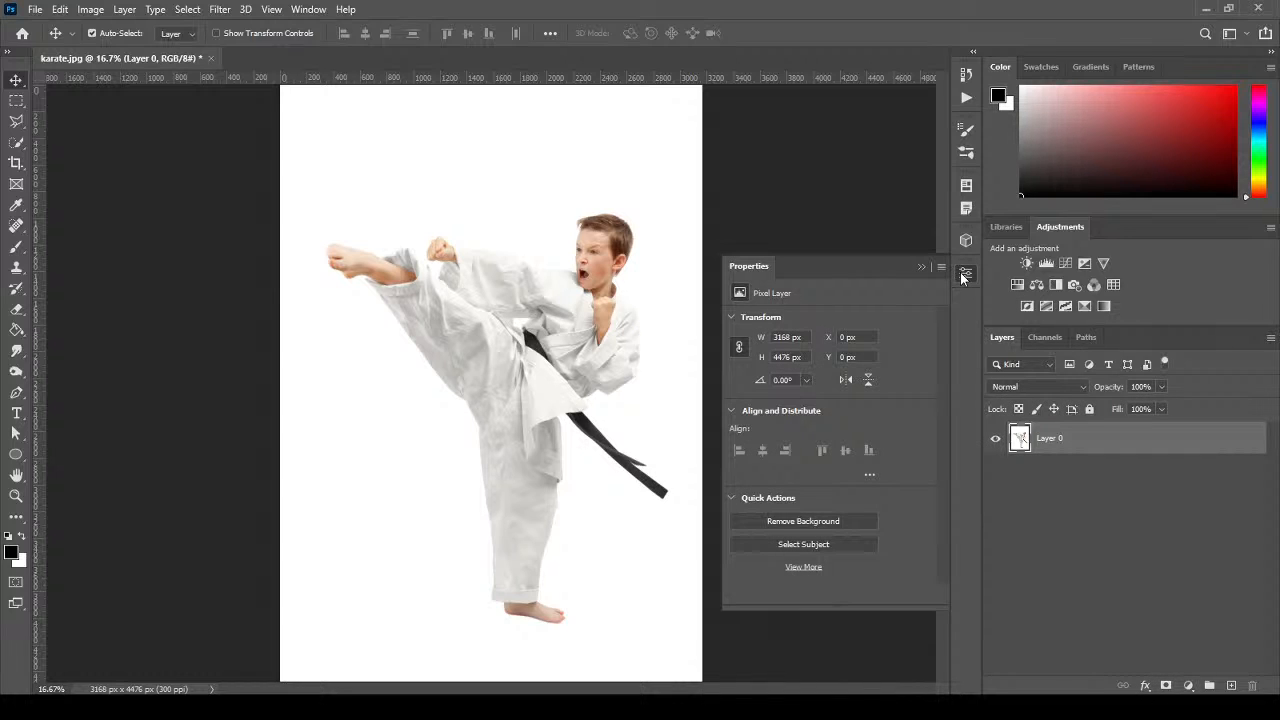
# Remove the photo's white background with the Properties panel's Remove Background quick action.
pyautogui.click(299, 10)
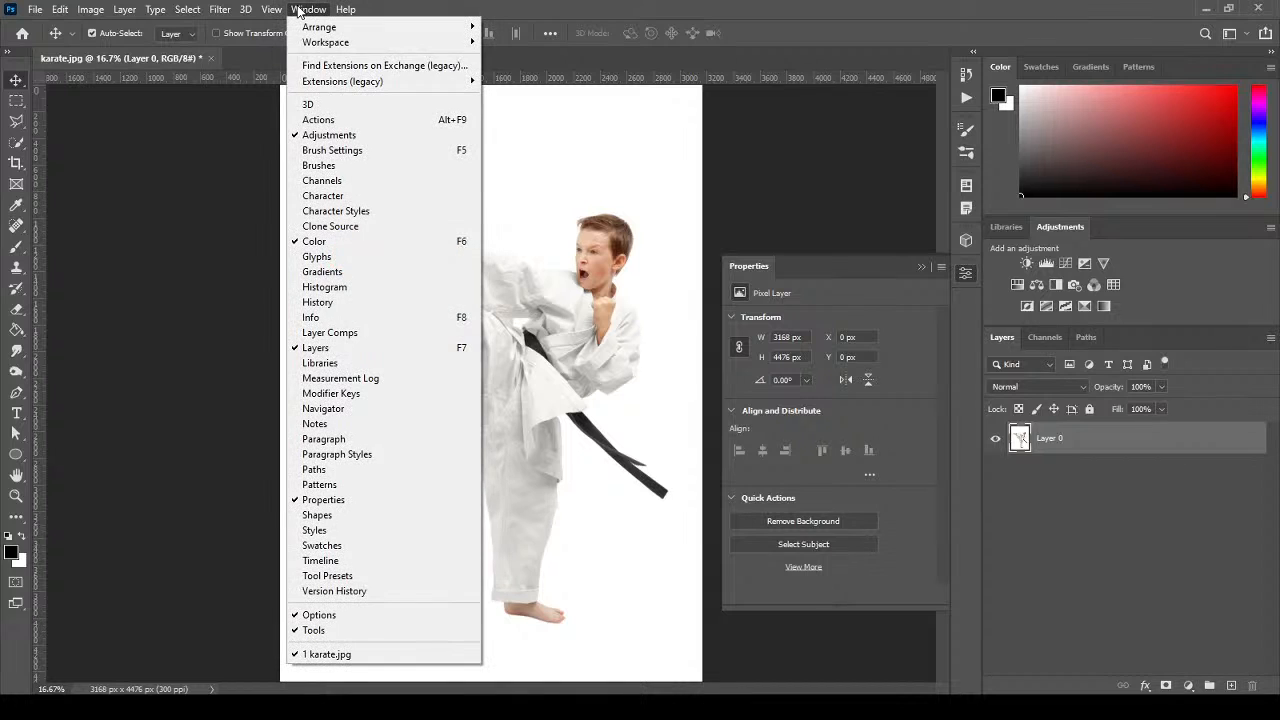
pyautogui.click(374, 499)
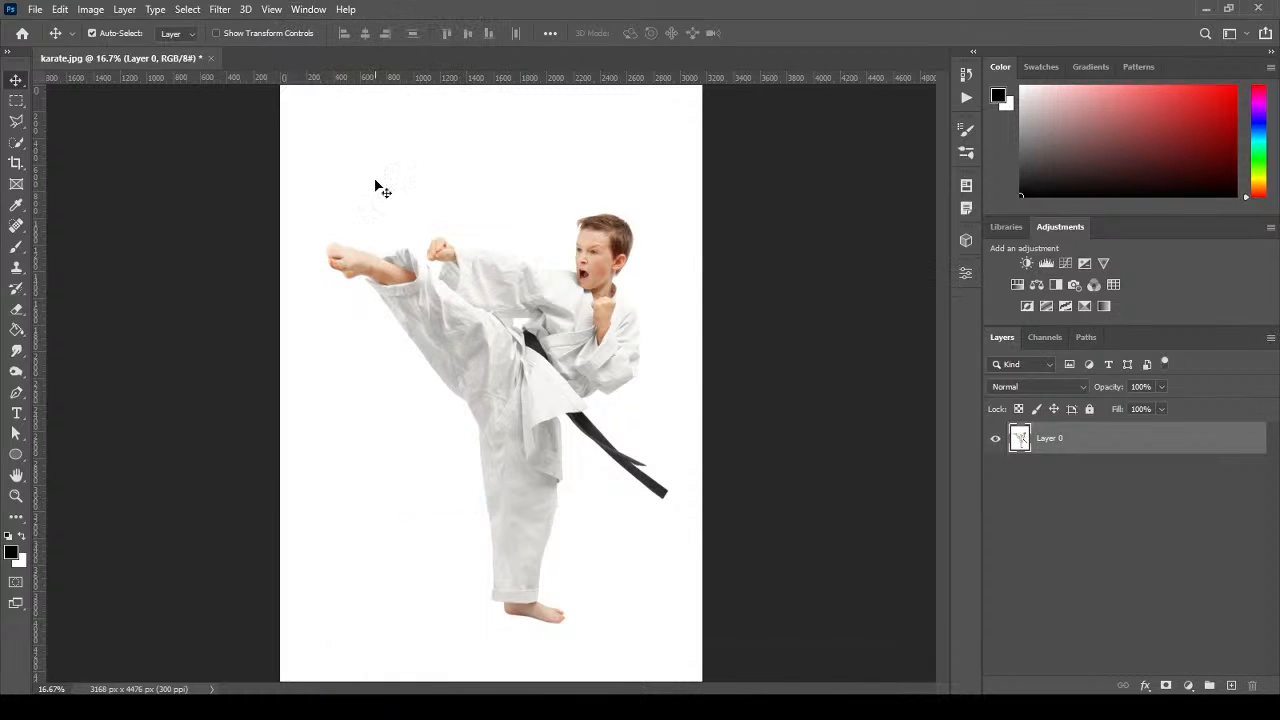
pyautogui.click(308, 9)
pyautogui.click(400, 514)
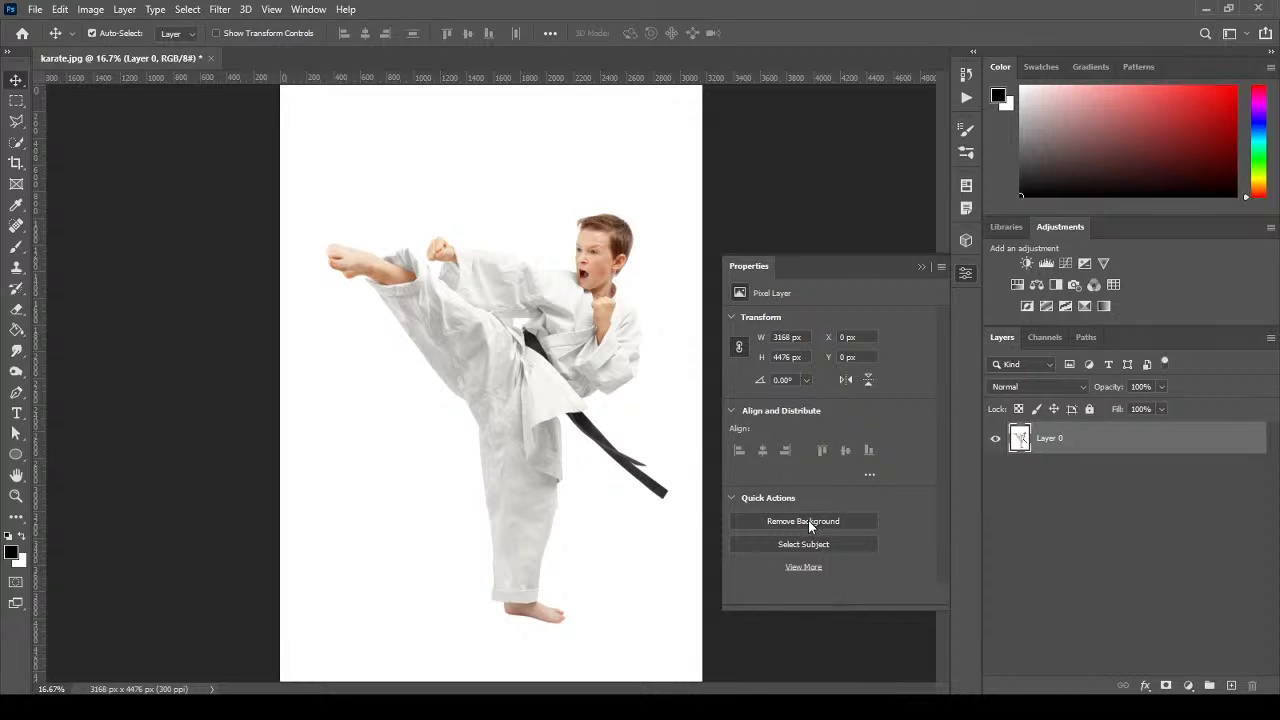
pyautogui.click(810, 522)
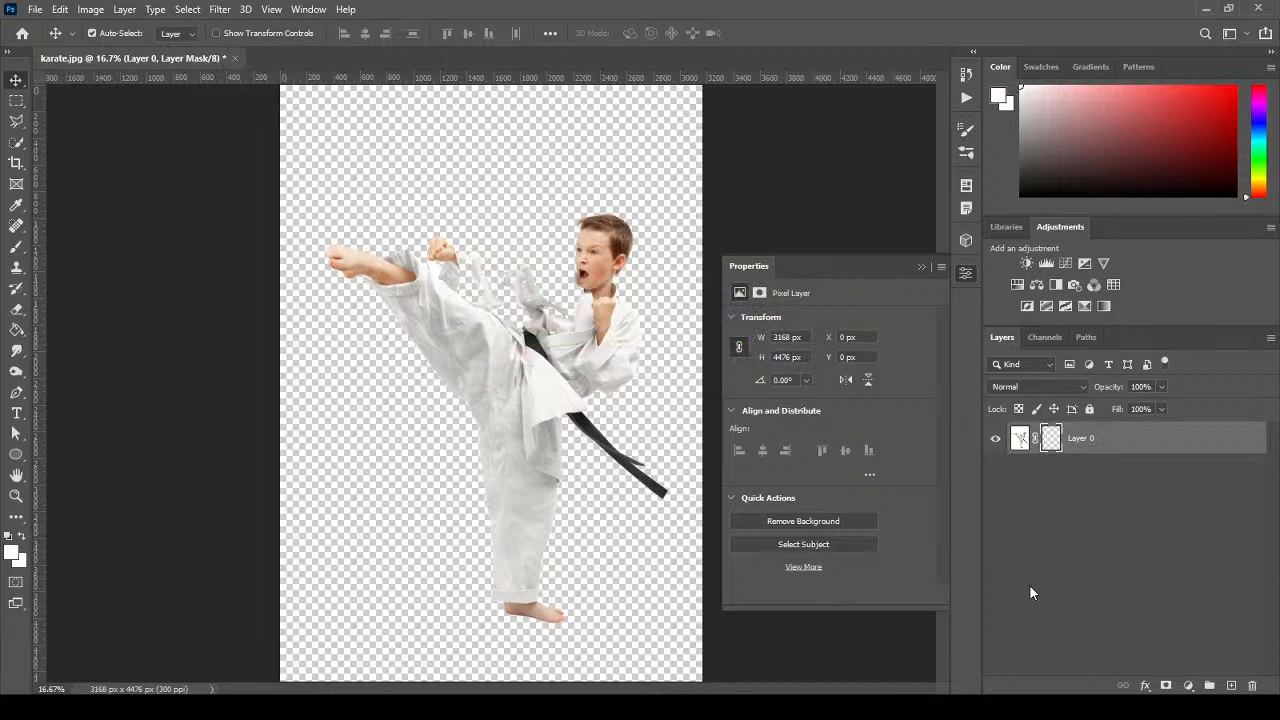
pyautogui.click(922, 267)
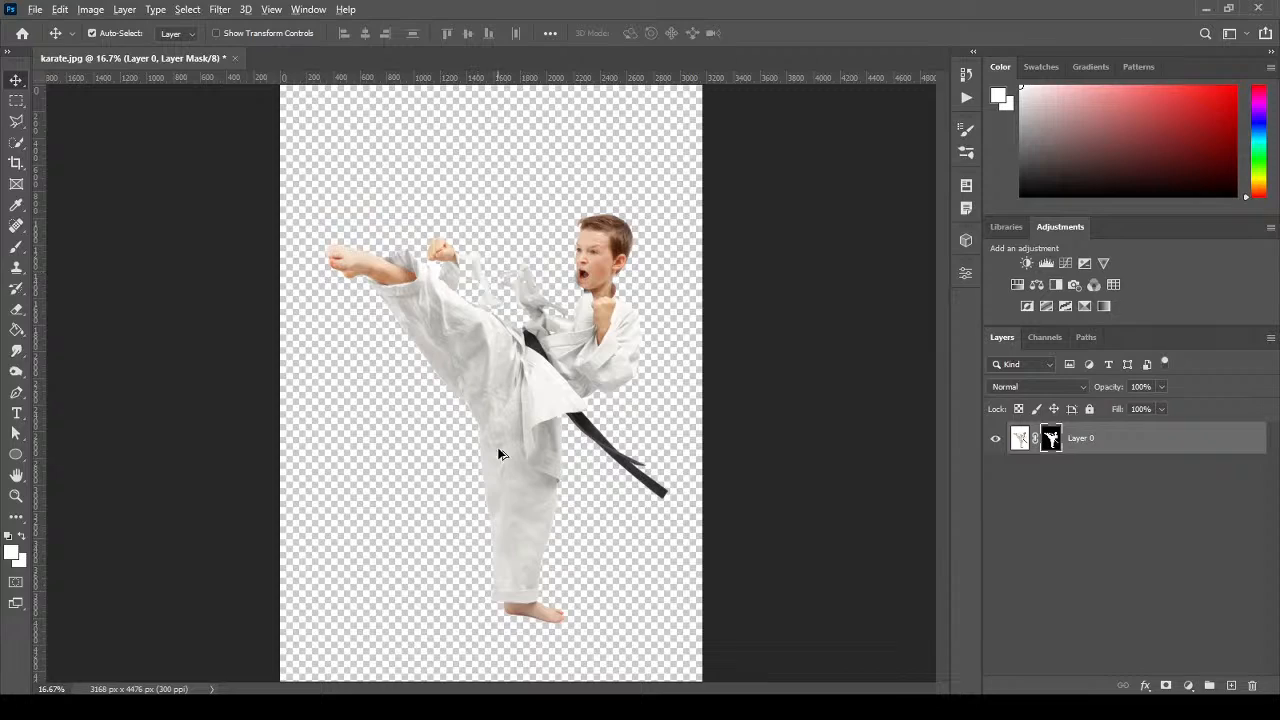
pyautogui.scroll(3, 548, 592)
# Zoom into the boy's upper body and view the layer mask alone before returning to the photo.
pyautogui.scroll(2, 548, 594)
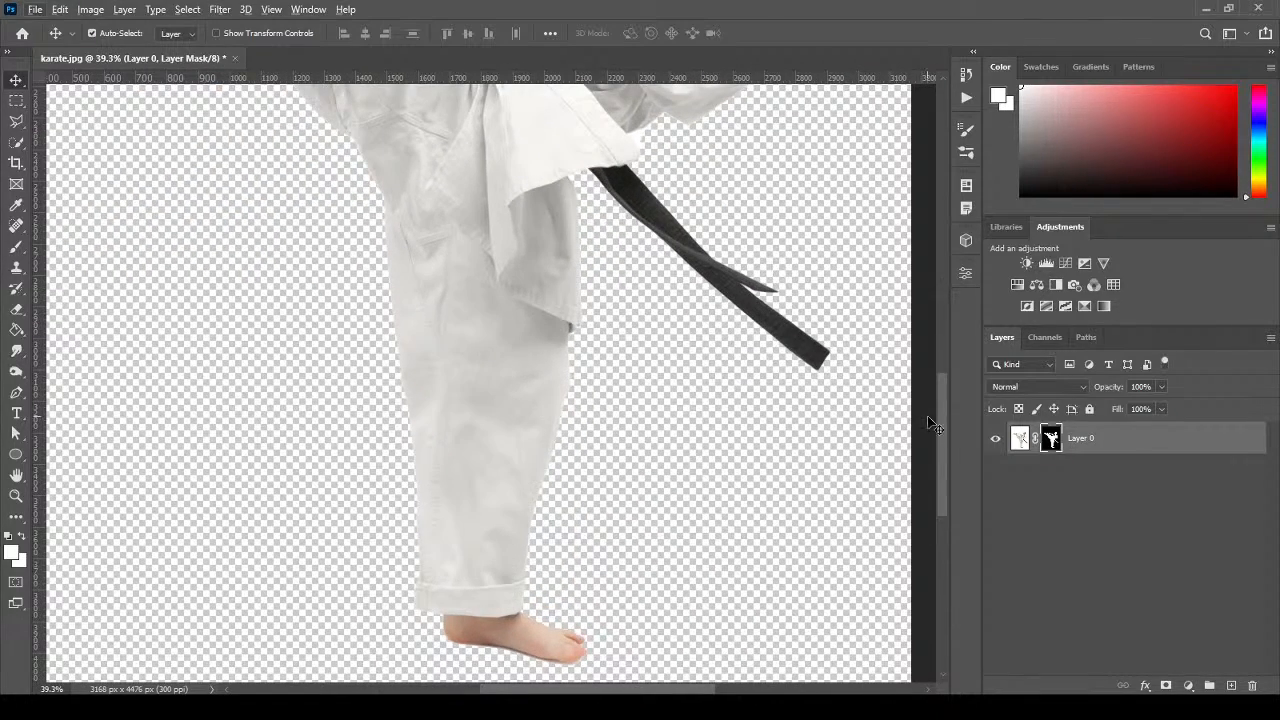
pyautogui.moveTo(944, 426); pyautogui.dragTo(941, 313)
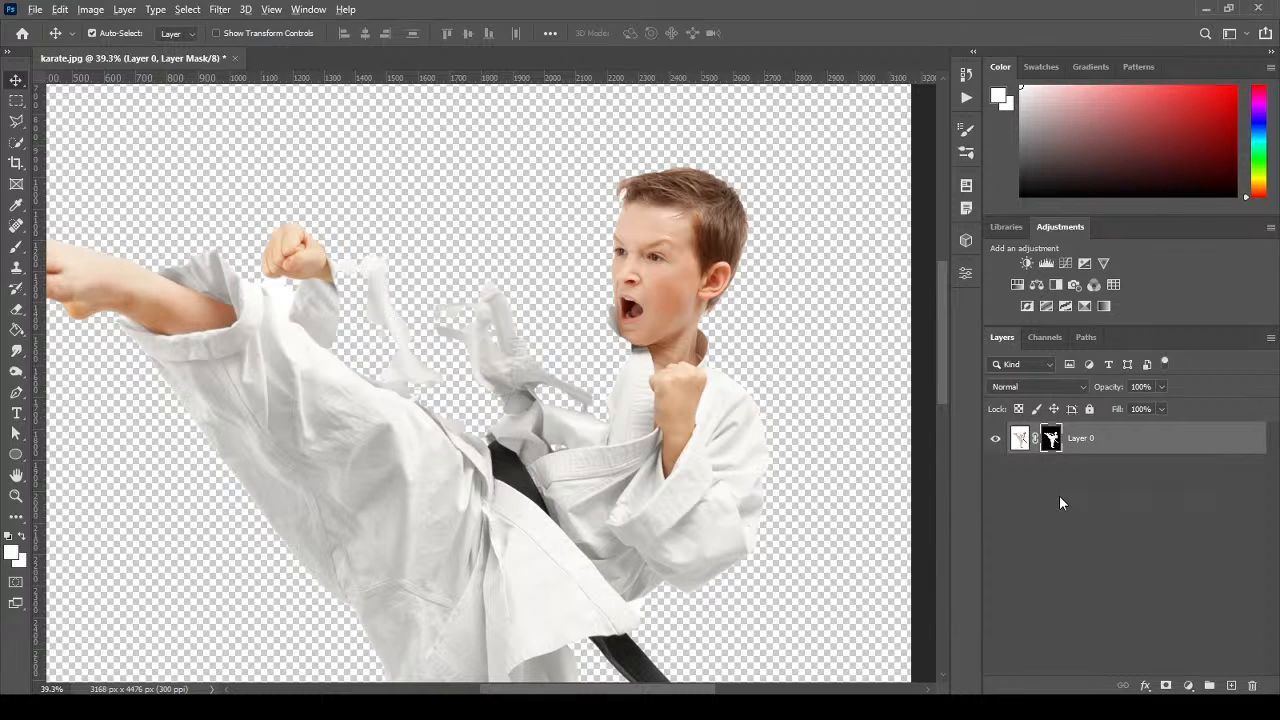
pyautogui.keyDown('alt'); pyautogui.click(1052, 444); pyautogui.keyUp('alt')
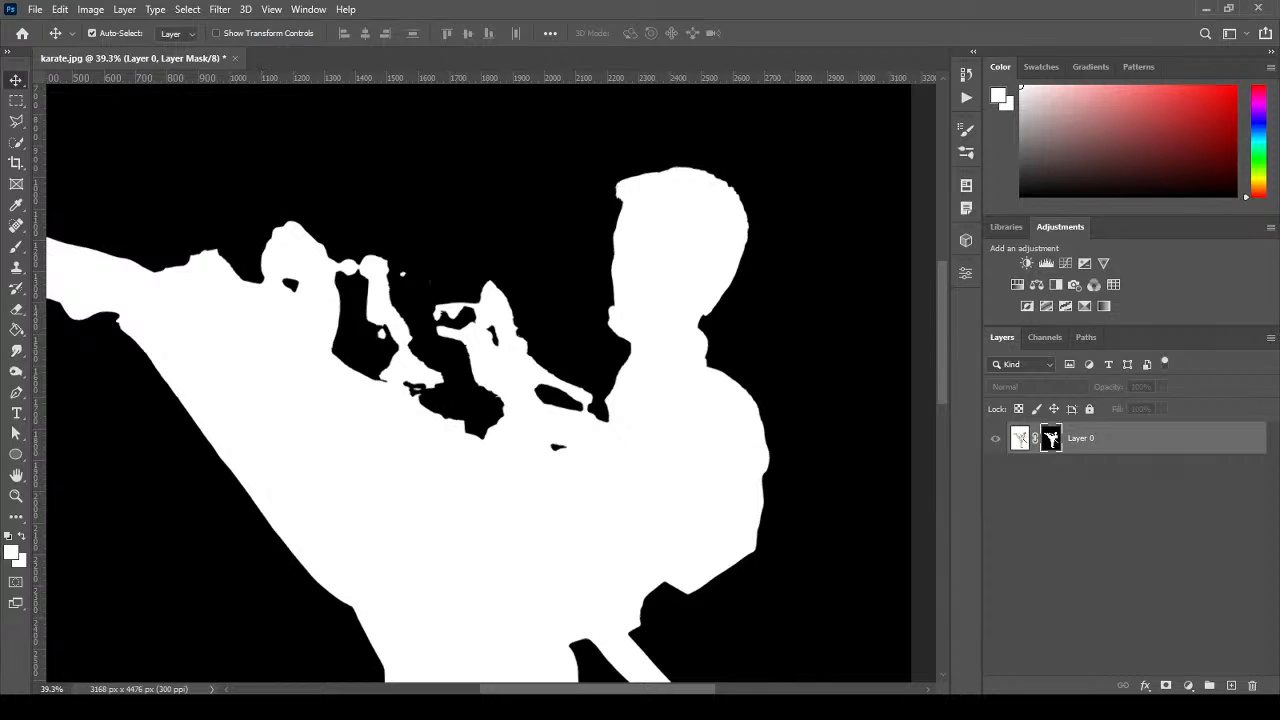
pyautogui.hscroll(-3, 424, 301)
pyautogui.hscroll(3, 424, 301)
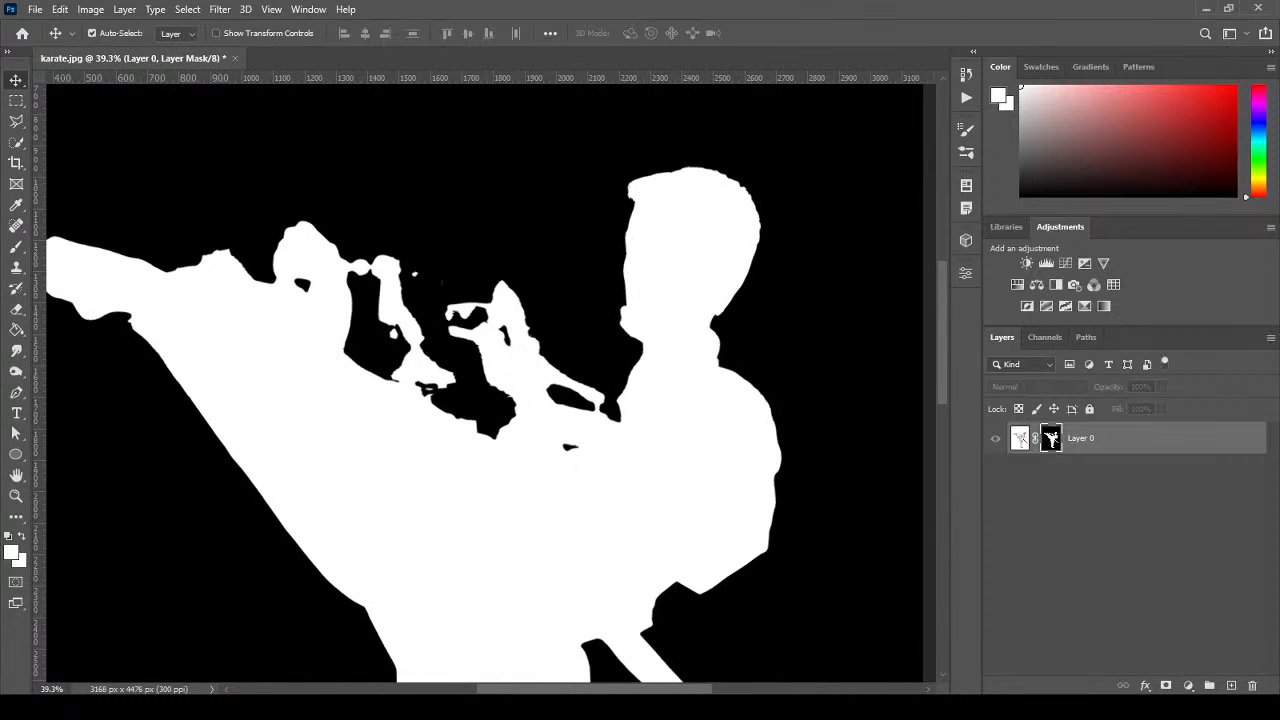
pyautogui.moveTo(943, 380); pyautogui.dragTo(914, 391)
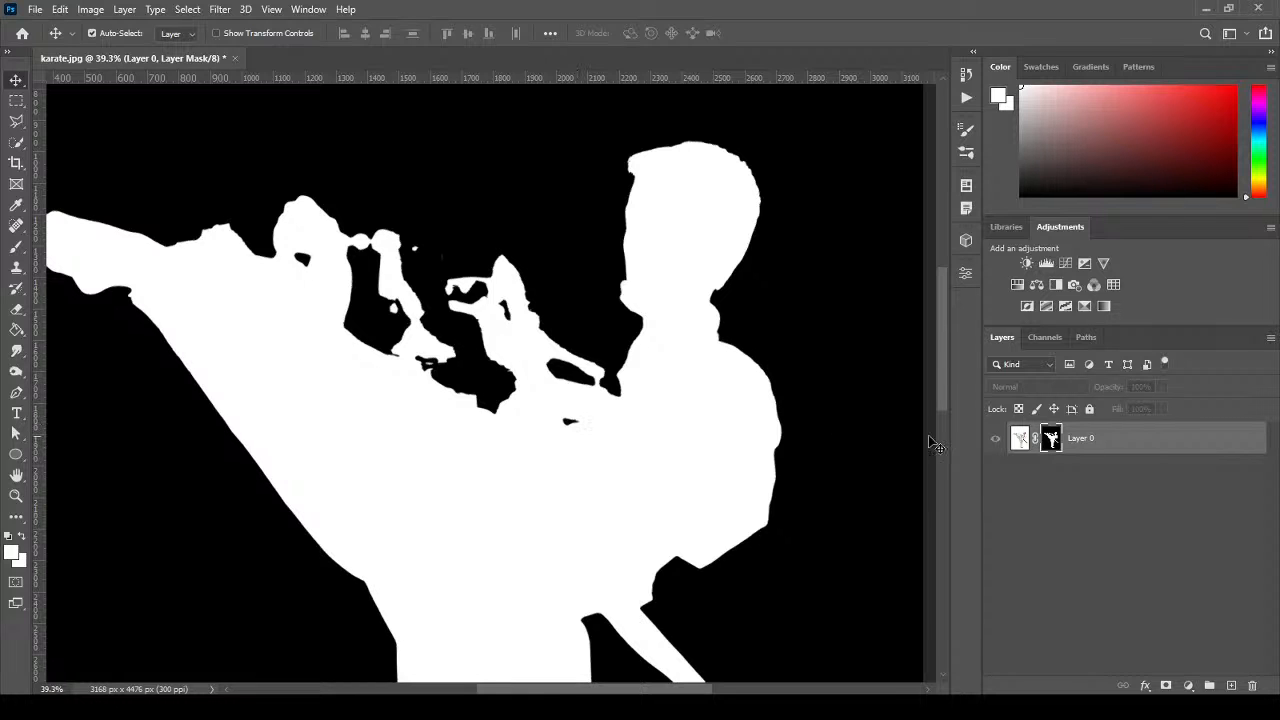
pyautogui.click(1021, 441)
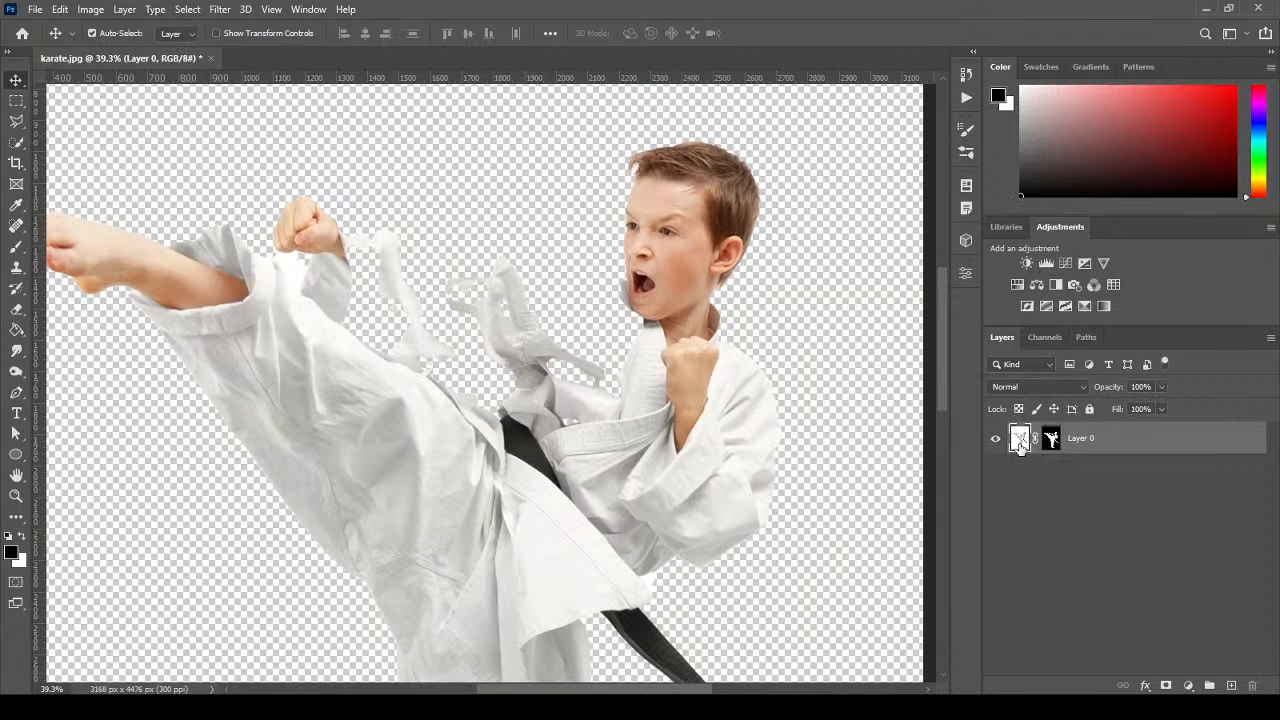
# Target the layer mask and set up a white Brush with 70% hardness.
pyautogui.click(1051, 441)
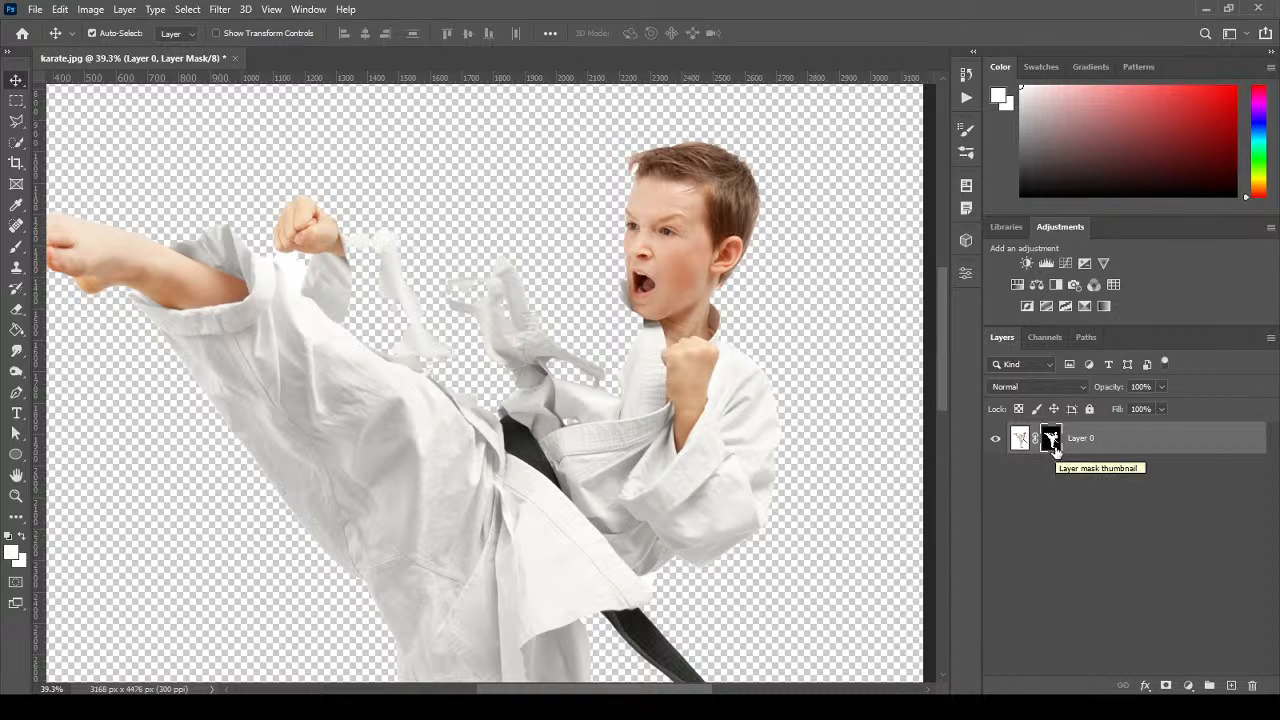
pyautogui.click(1050, 447)
pyautogui.click(16, 248)
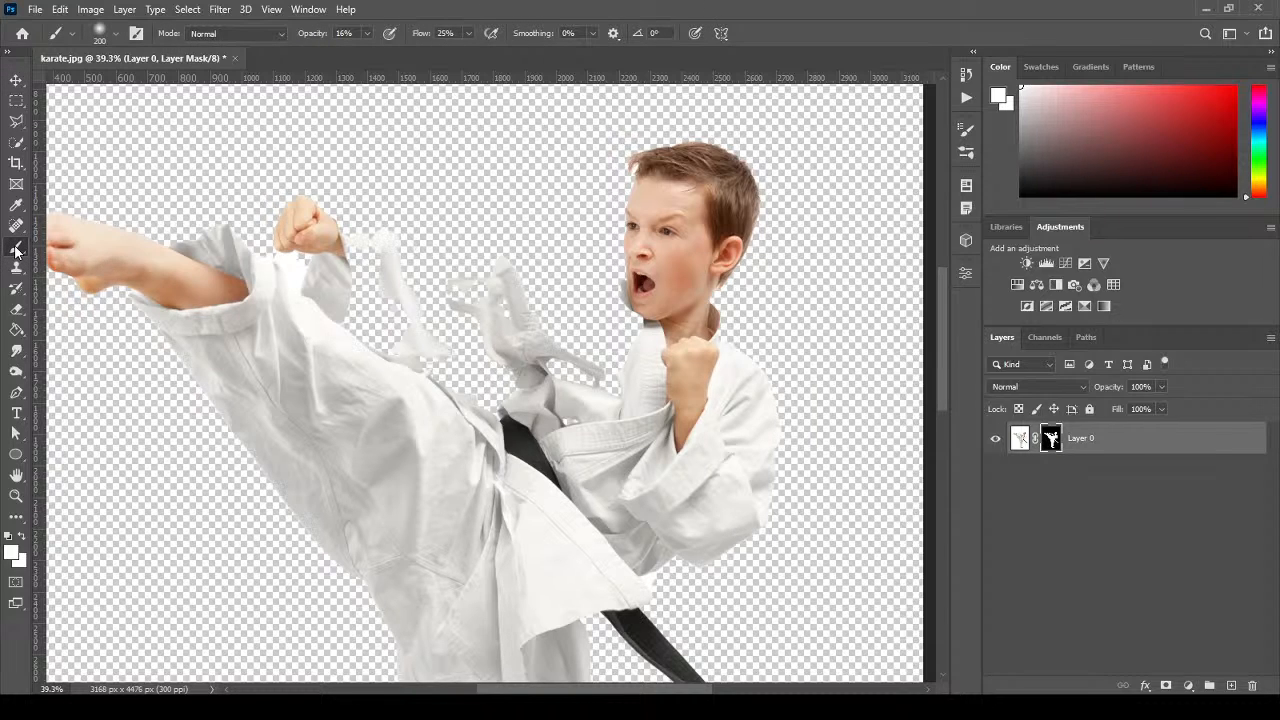
pyautogui.click(13, 549)
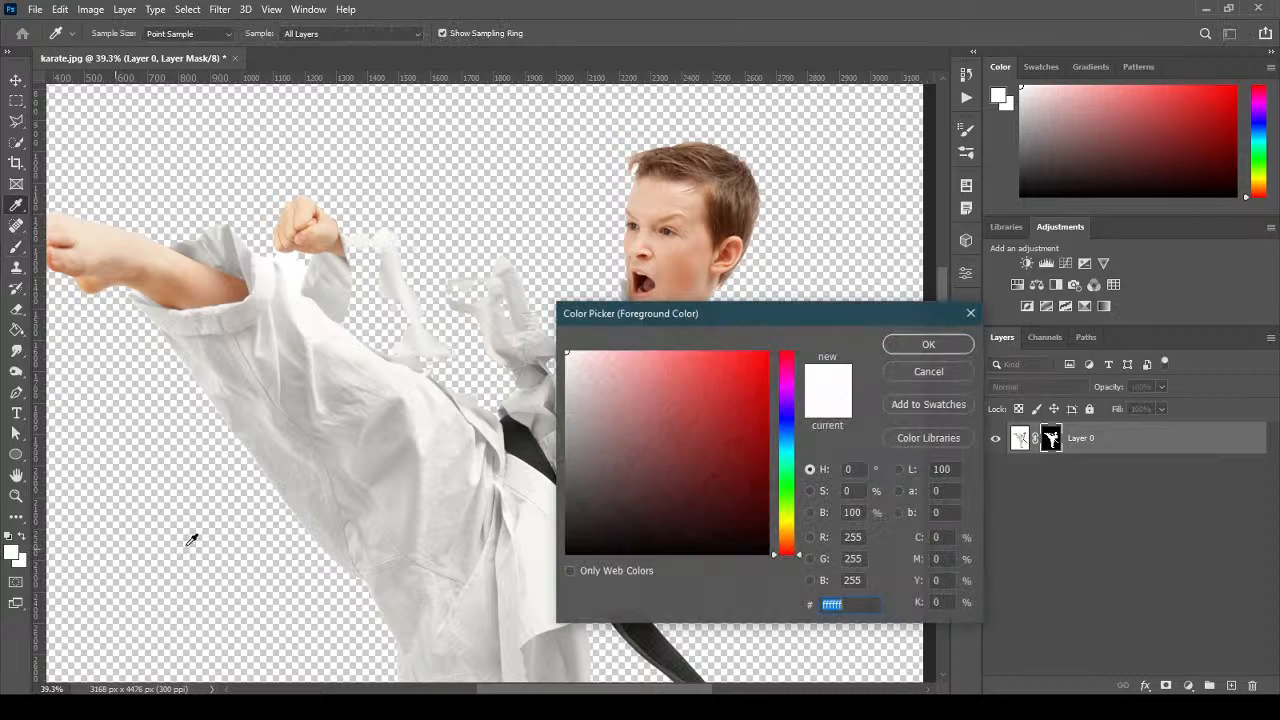
pyautogui.click(915, 344)
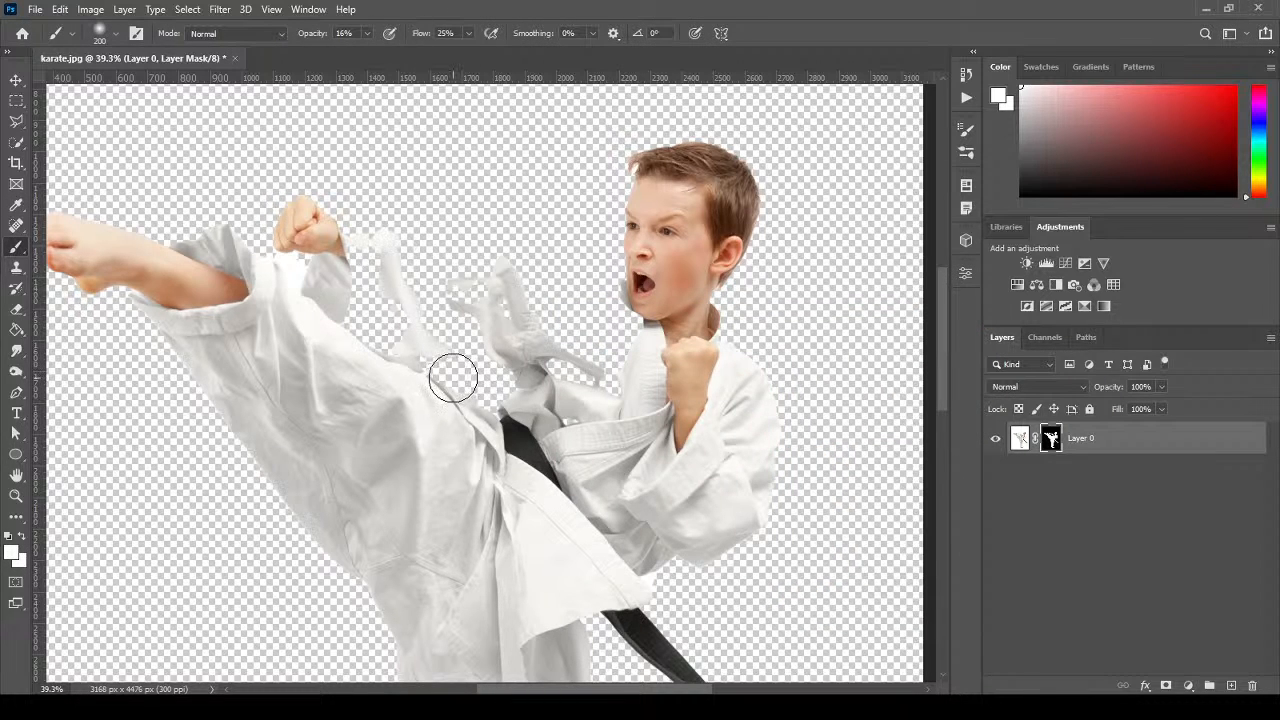
pyautogui.click(119, 36)
pyautogui.moveTo(93, 122); pyautogui.dragTo(177, 121)
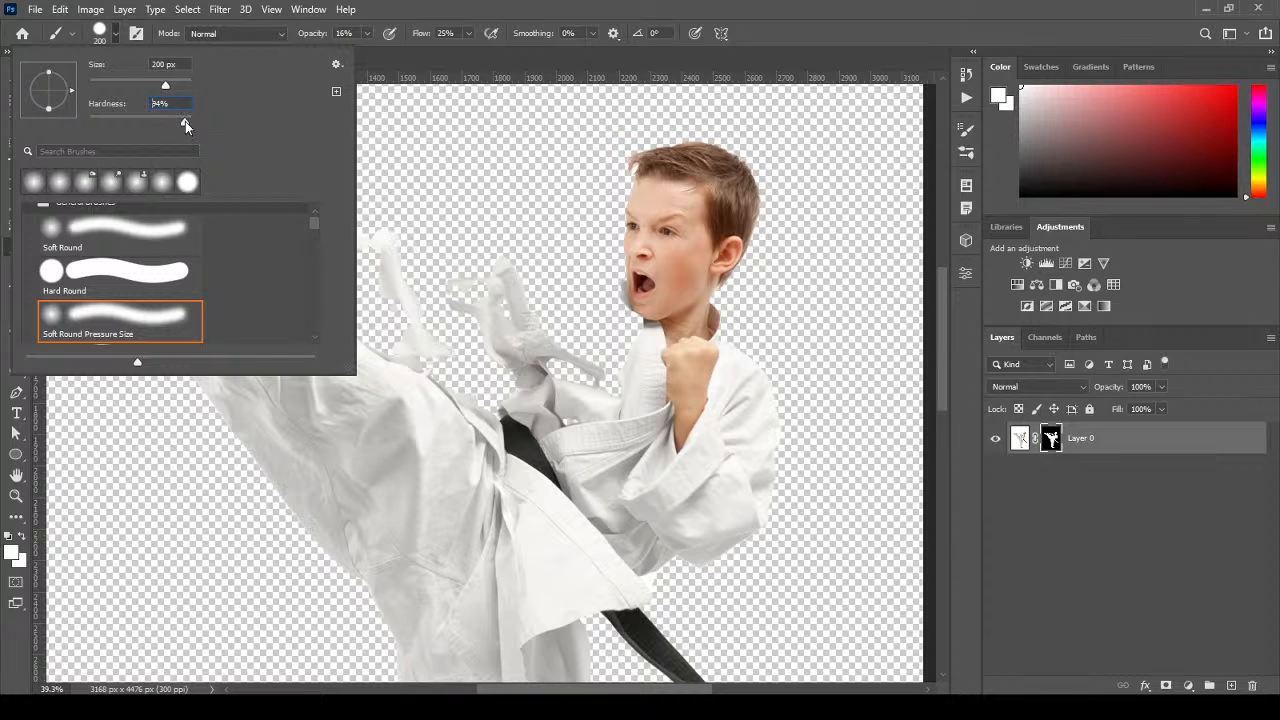
pyautogui.click(440, 7)
# Paint back the faded fabric strip and sleeve with a 125 px brush, then raise opacity to 100%.
pyautogui.moveTo(438, 310)
pyautogui.mouseDown()
pyautogui.moveTo(417, 360)
pyautogui.moveTo(363, 331)
pyautogui.mouseUp()
pyautogui.press('[')
pyautogui.press('[')
pyautogui.press('[')
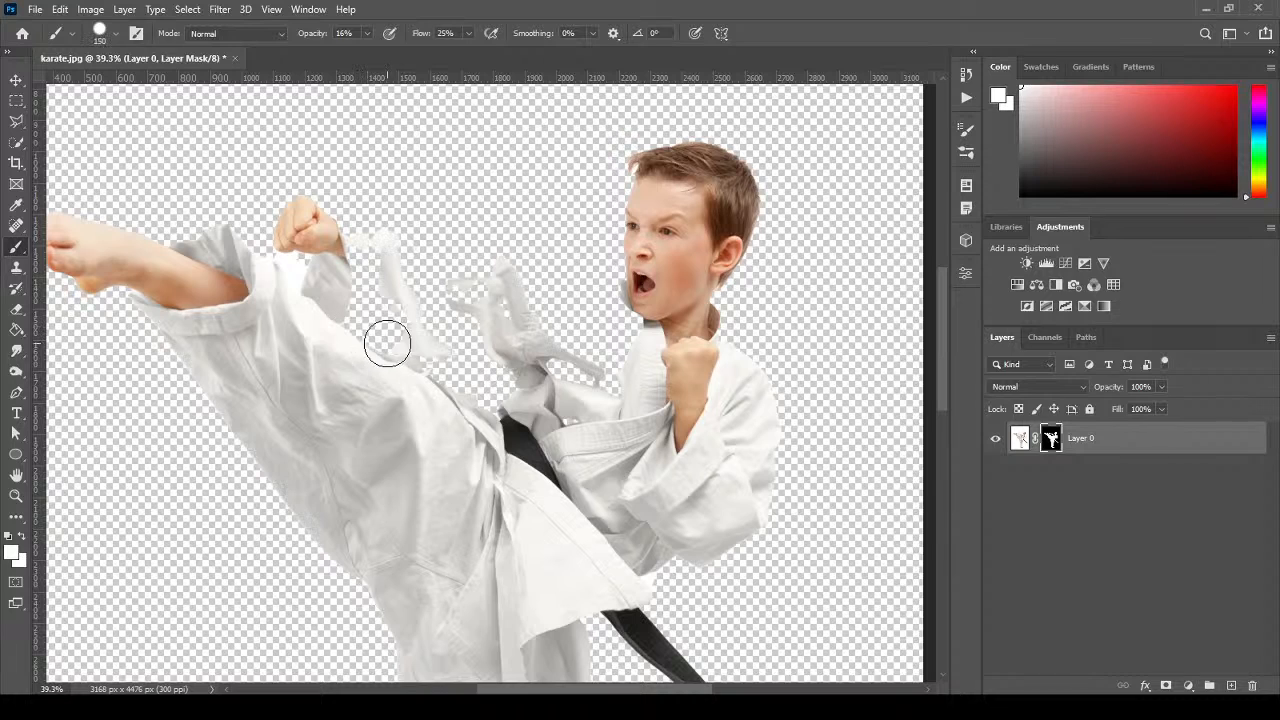
pyautogui.moveTo(323, 391)
pyautogui.mouseDown()
pyautogui.moveTo(326, 333)
pyautogui.moveTo(366, 318)
pyautogui.moveTo(377, 294)
pyautogui.moveTo(369, 318)
pyautogui.moveTo(415, 342)
pyautogui.mouseUp()
pyautogui.keyDown('alt'); pyautogui.click(1052, 443); pyautogui.keyUp('alt')
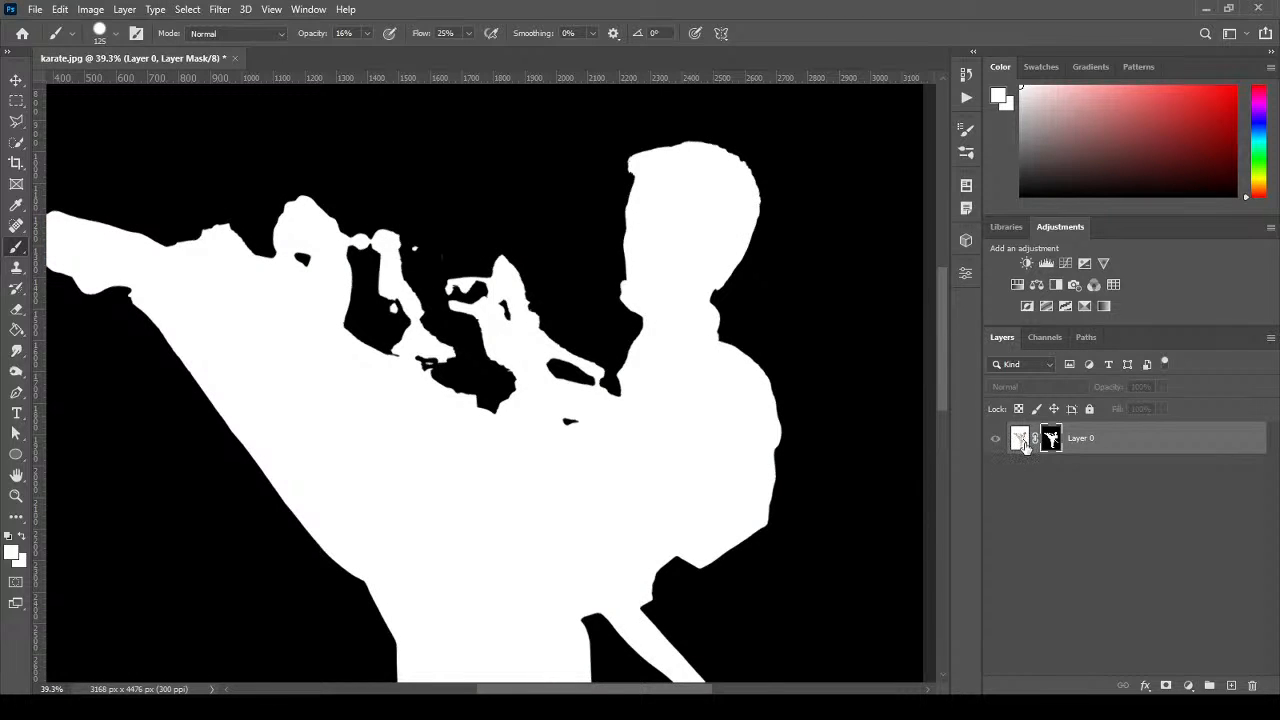
pyautogui.keyDown('alt'); pyautogui.click(1051, 443); pyautogui.keyUp('alt')
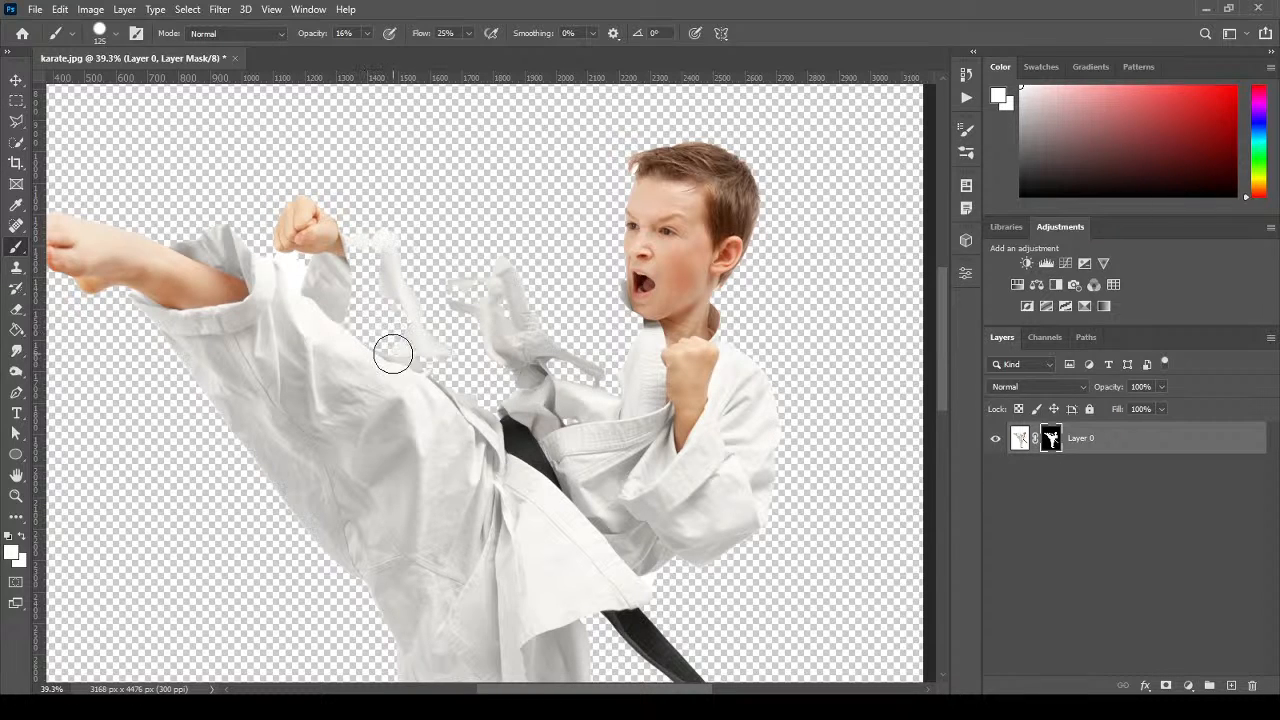
pyautogui.click(367, 33)
pyautogui.moveTo(370, 50); pyautogui.dragTo(430, 51)
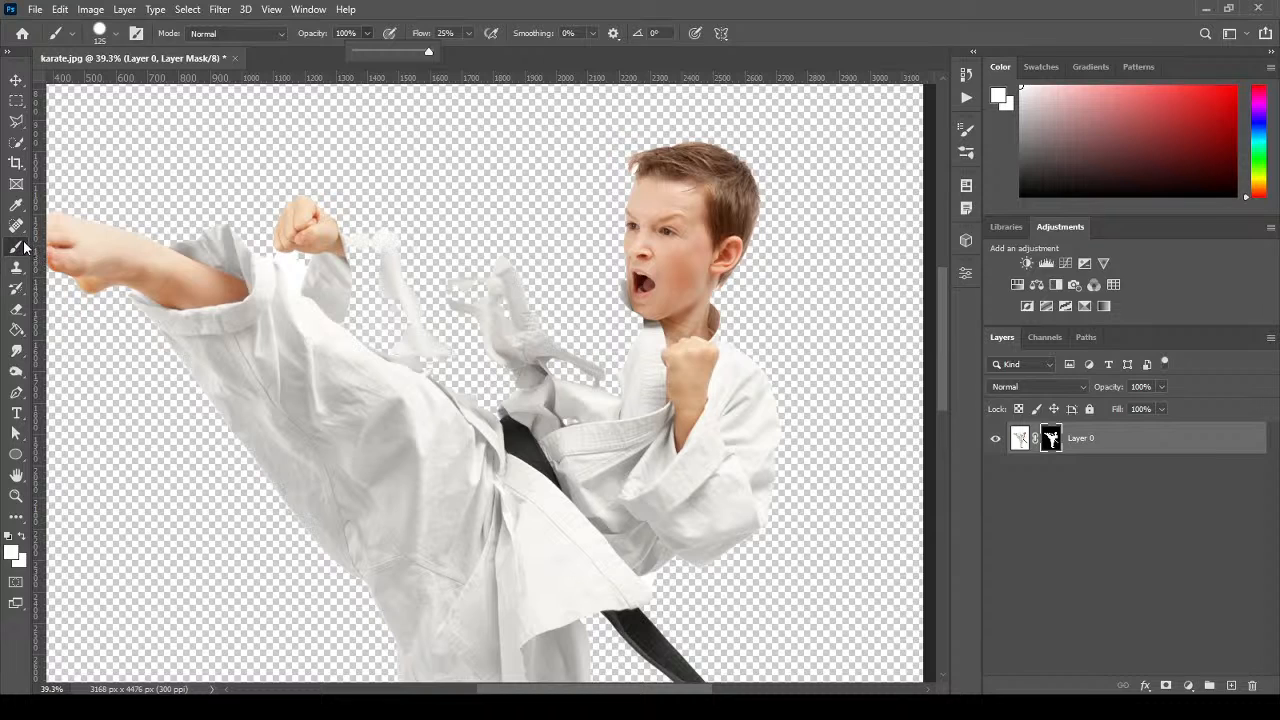
# Paint the faded sleeve fabric below the raised fist back to solid white at 100% opacity.
pyautogui.click(450, 8)
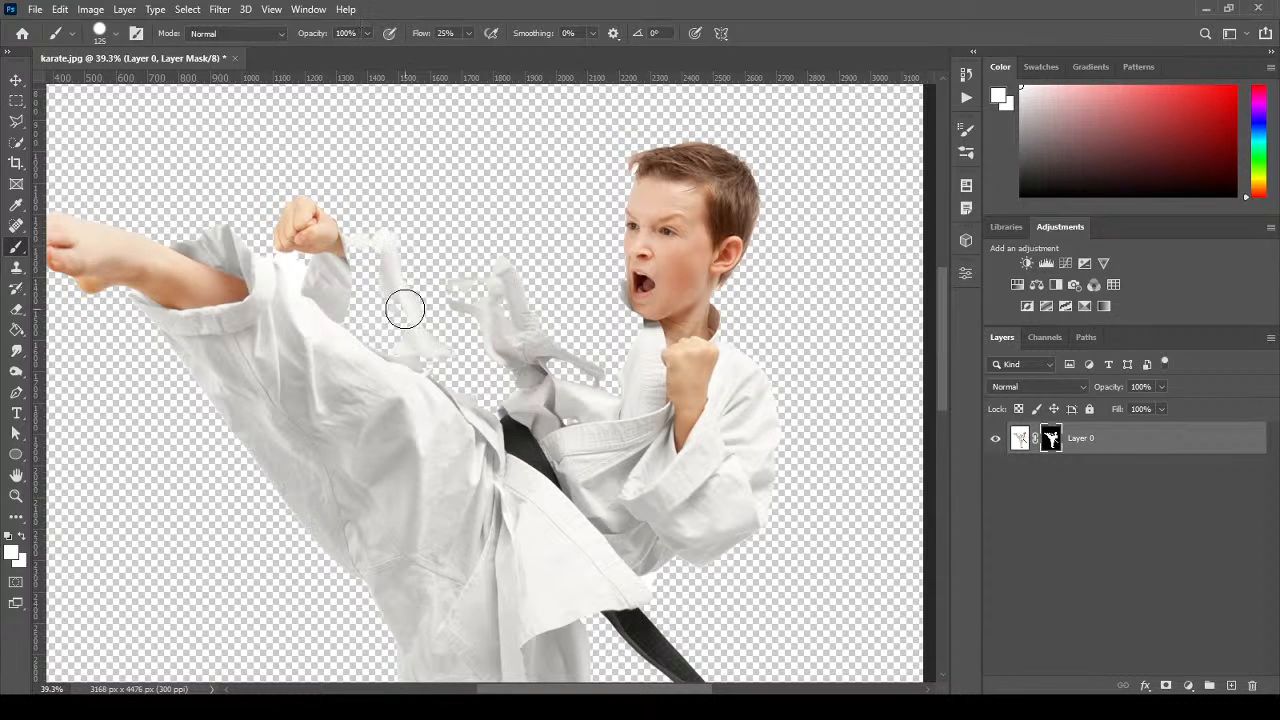
pyautogui.moveTo(403, 303)
pyautogui.mouseDown()
pyautogui.moveTo(401, 363)
pyautogui.moveTo(376, 307)
pyautogui.moveTo(346, 338)
pyautogui.moveTo(366, 306)
pyautogui.moveTo(361, 264)
pyautogui.moveTo(383, 281)
pyautogui.moveTo(363, 262)
pyautogui.moveTo(376, 331)
pyautogui.moveTo(358, 336)
pyautogui.moveTo(478, 424)
pyautogui.moveTo(474, 401)
pyautogui.moveTo(420, 356)
pyautogui.moveTo(495, 412)
pyautogui.moveTo(523, 383)
pyautogui.moveTo(485, 354)
pyautogui.moveTo(511, 351)
pyautogui.moveTo(497, 301)
pyautogui.moveTo(431, 272)
pyautogui.moveTo(490, 297)
pyautogui.moveTo(451, 277)
pyautogui.moveTo(487, 283)
pyautogui.moveTo(477, 270)
pyautogui.moveTo(491, 272)
pyautogui.moveTo(385, 247)
pyautogui.moveTo(420, 266)
pyautogui.moveTo(399, 266)
pyautogui.moveTo(451, 336)
pyautogui.moveTo(429, 349)
pyautogui.moveTo(413, 296)
pyautogui.moveTo(444, 299)
pyautogui.moveTo(482, 404)
pyautogui.moveTo(560, 371)
pyautogui.moveTo(602, 386)
pyautogui.moveTo(616, 295)
pyautogui.moveTo(420, 273)
pyautogui.moveTo(547, 310)
pyautogui.moveTo(589, 300)
pyautogui.moveTo(484, 290)
pyautogui.moveTo(607, 348)
pyautogui.moveTo(605, 366)
pyautogui.moveTo(643, 338)
pyautogui.moveTo(586, 330)
pyautogui.moveTo(609, 314)
pyautogui.moveTo(574, 297)
pyautogui.moveTo(629, 306)
pyautogui.moveTo(503, 277)
pyautogui.moveTo(640, 320)
pyautogui.moveTo(418, 407)
pyautogui.mouseUp()
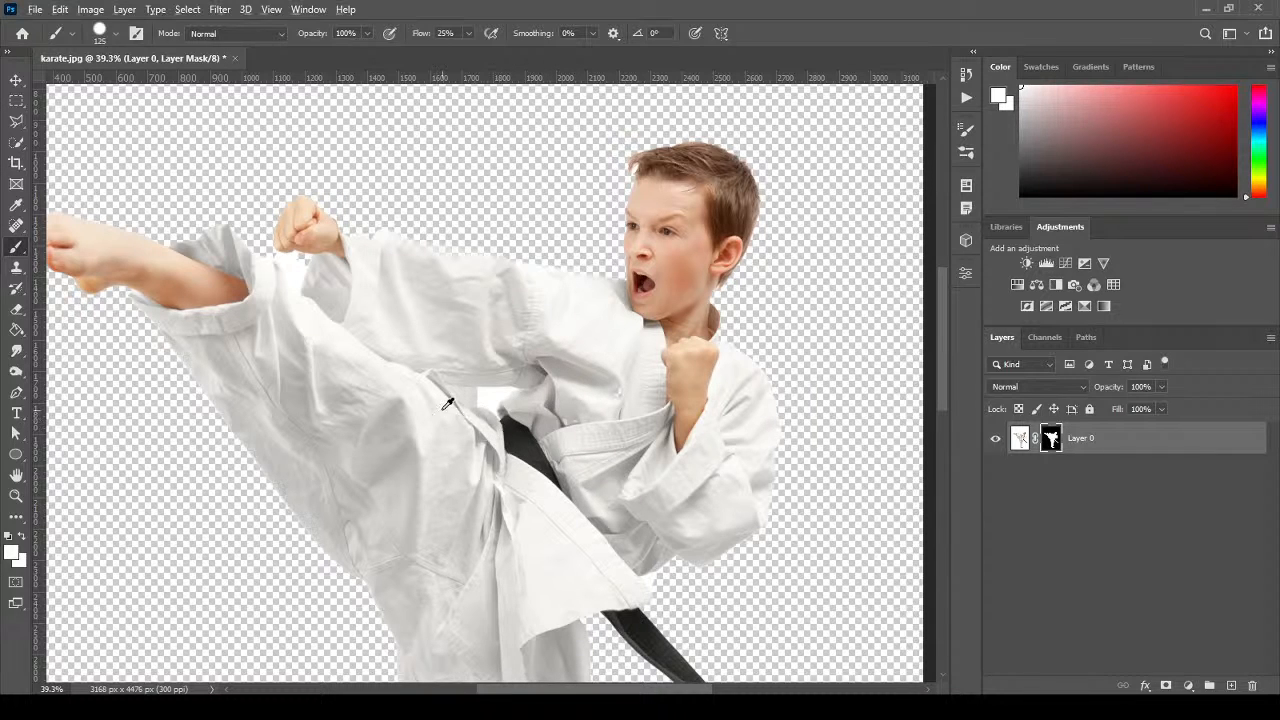
pyautogui.keyDown('alt'); pyautogui.scroll(4, 264, 255); pyautogui.keyUp('alt')
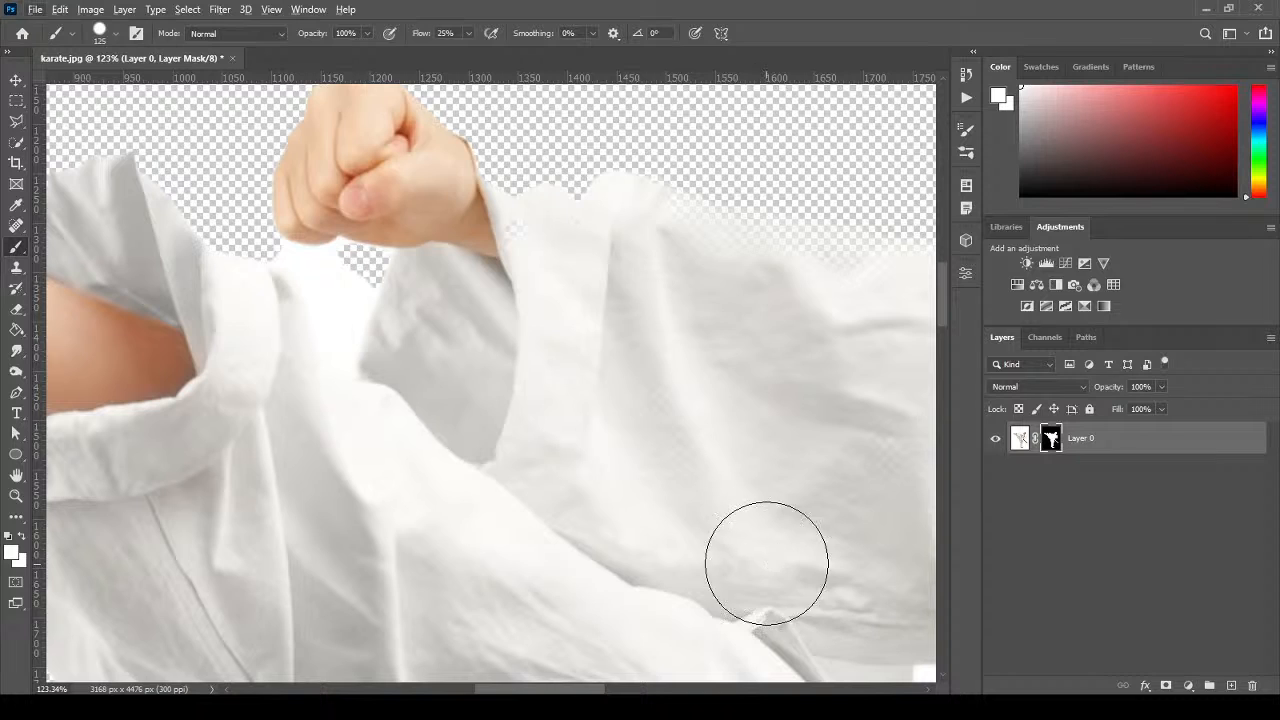
# Switch to black, shrink the brush to 20 px, and mask out the background patches between the gi folds.
pyautogui.moveTo(766, 563); pyautogui.dragTo(371, 229)
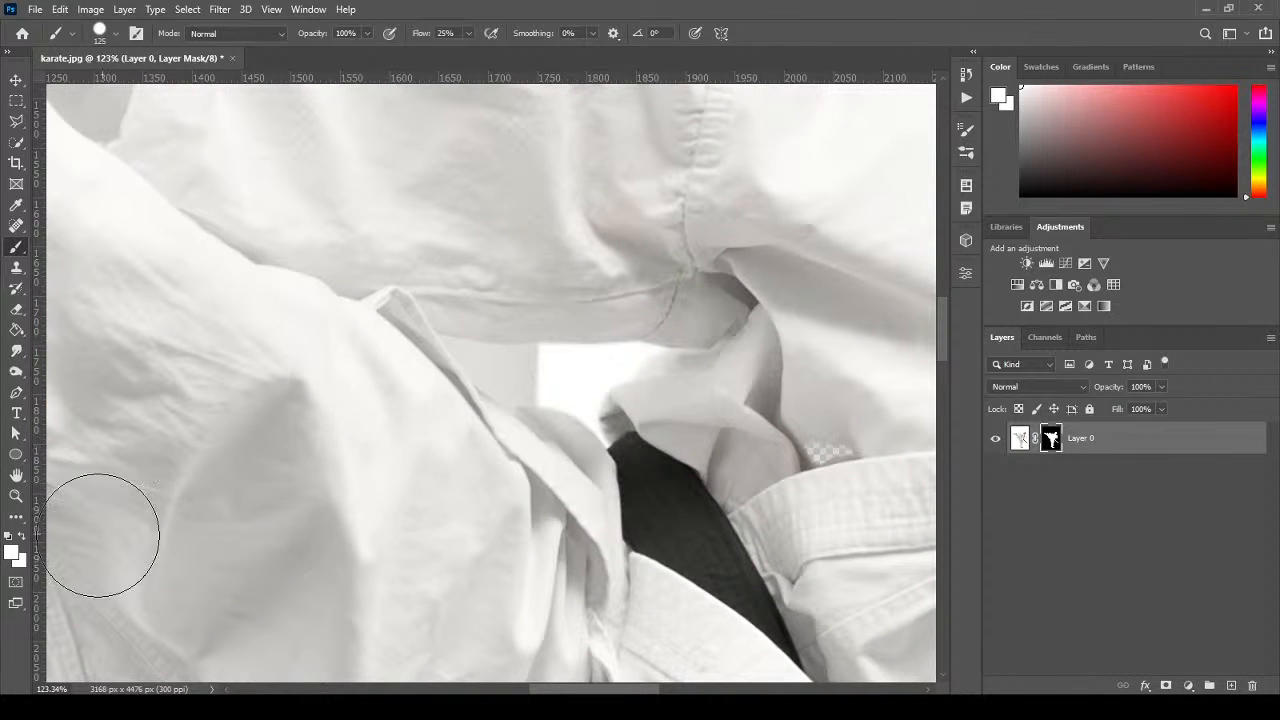
pyautogui.click(22, 537)
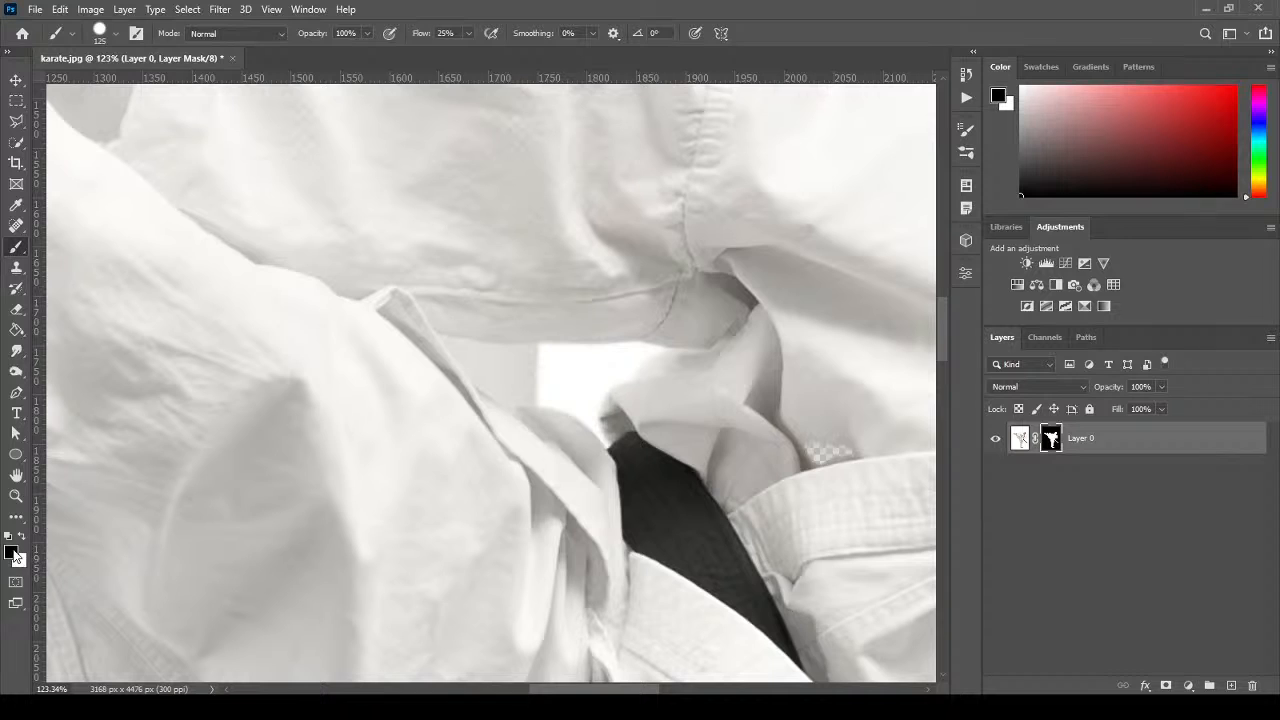
pyautogui.press('[')
pyautogui.press('[')
pyautogui.press('[')
pyautogui.press('[')
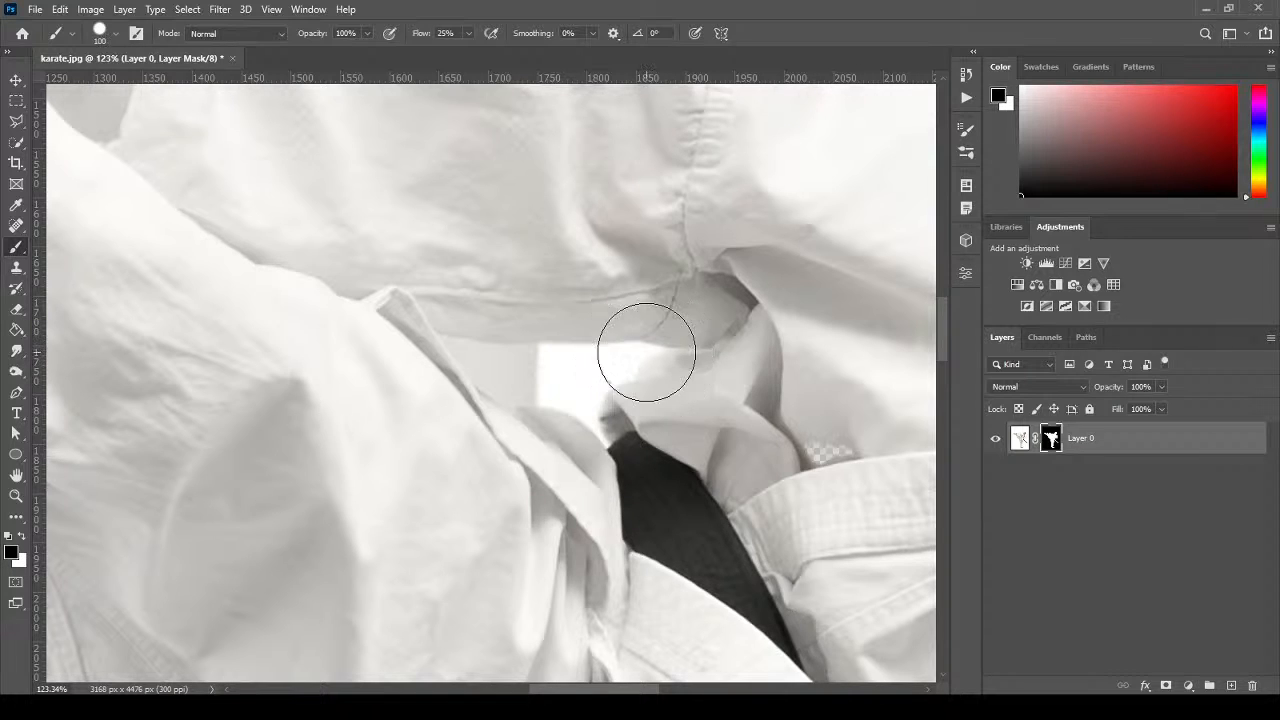
pyautogui.press('[')
pyautogui.press('[')
pyautogui.press('[')
pyautogui.press('[')
pyautogui.press('[')
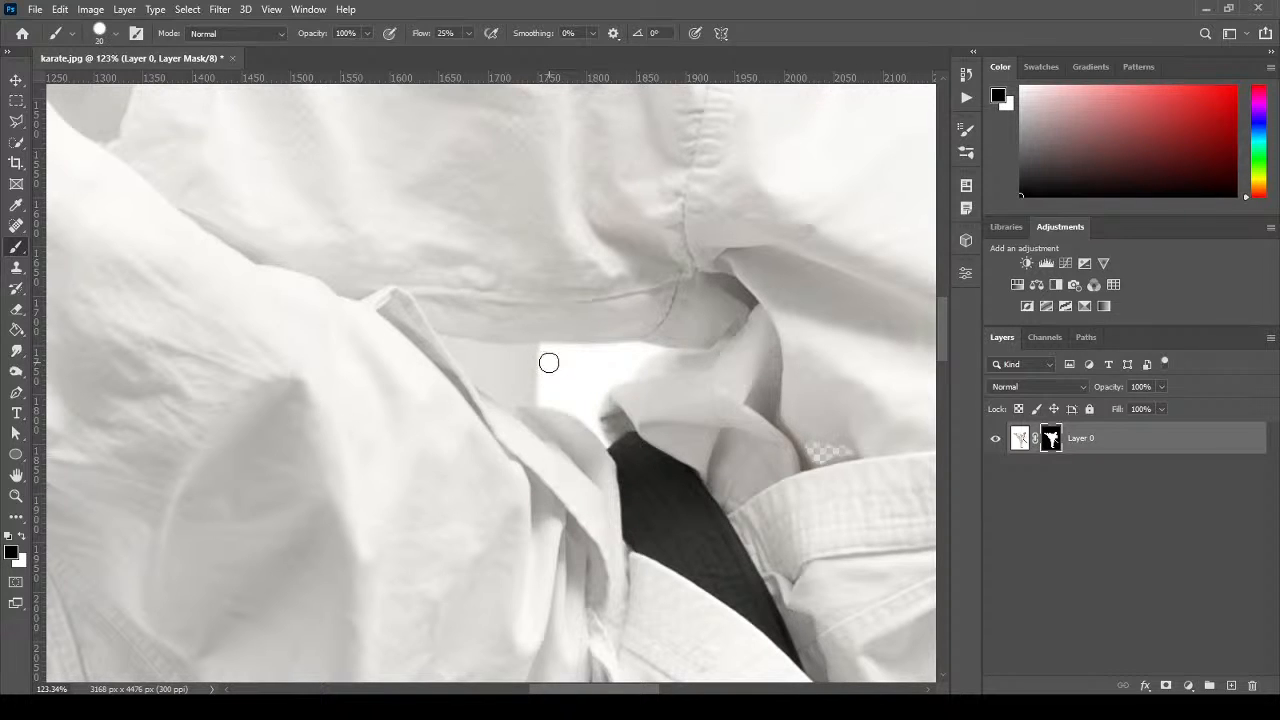
pyautogui.moveTo(551, 361)
pyautogui.mouseDown()
pyautogui.moveTo(543, 398)
pyautogui.moveTo(580, 409)
pyautogui.mouseUp()
pyautogui.press('[')
pyautogui.press('[')
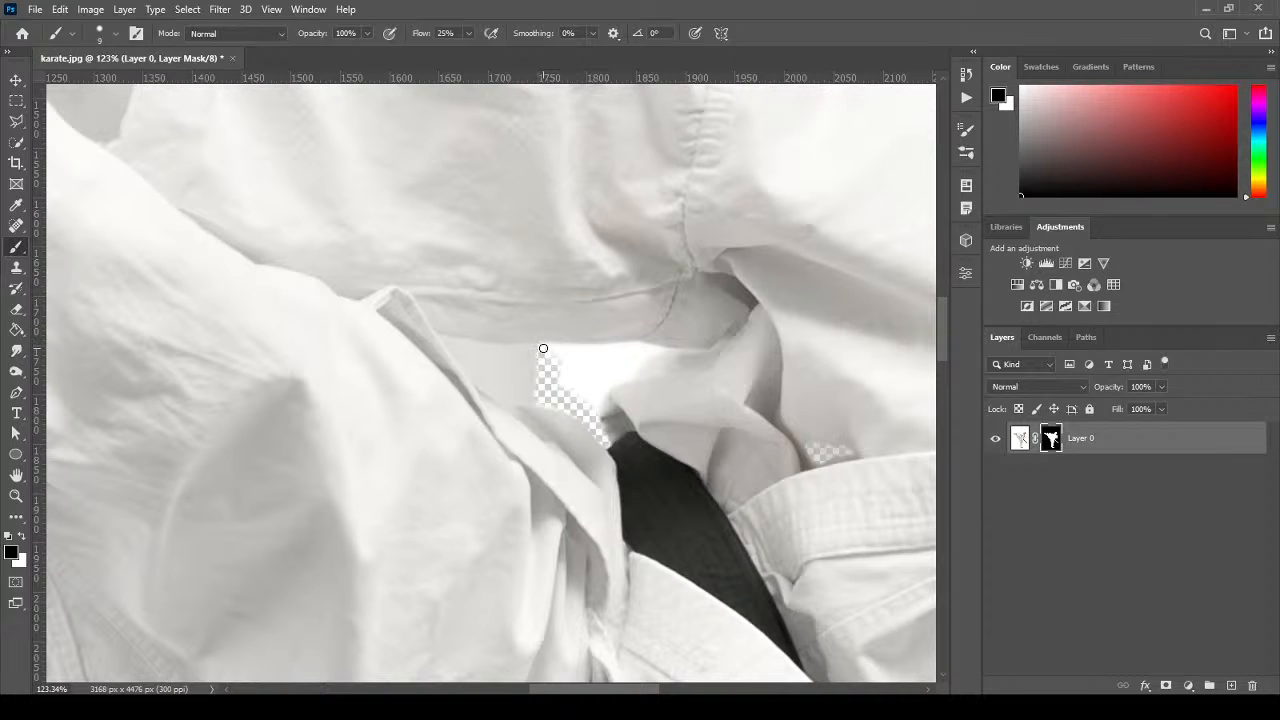
pyautogui.moveTo(543, 349)
pyautogui.mouseDown()
pyautogui.moveTo(590, 352)
pyautogui.moveTo(559, 352)
pyautogui.mouseUp()
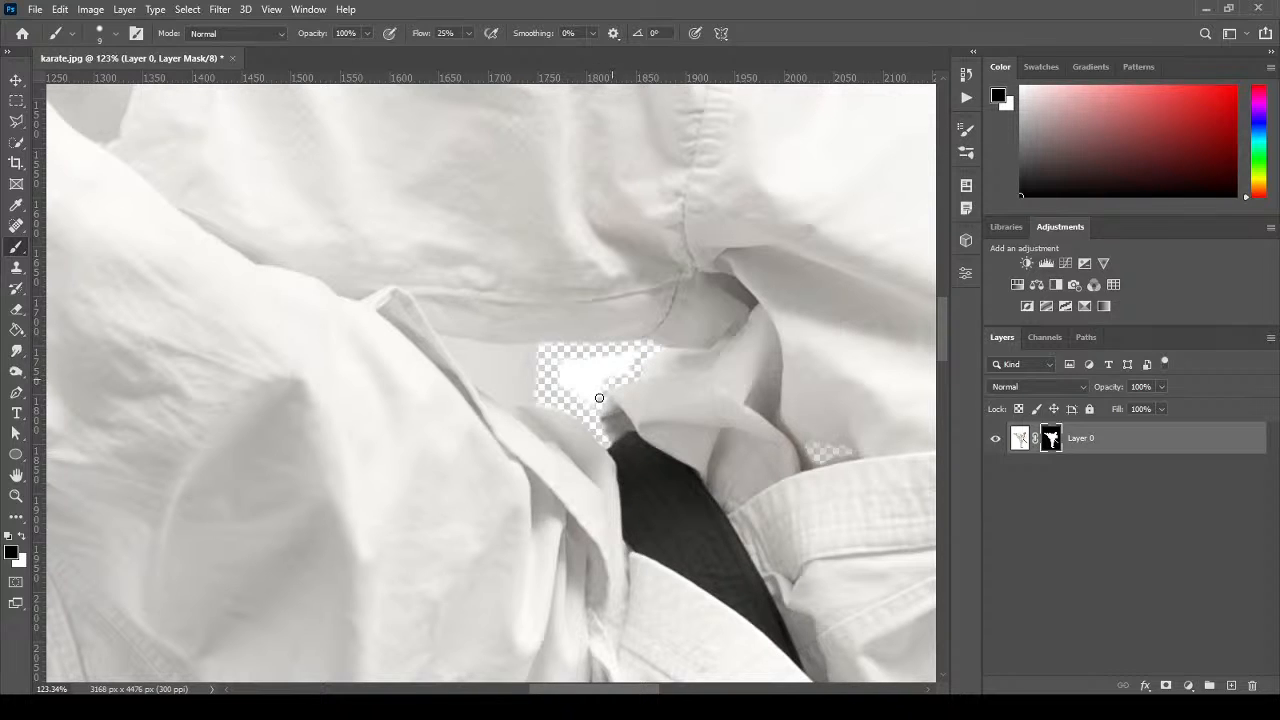
pyautogui.moveTo(599, 398)
pyautogui.mouseDown()
pyautogui.moveTo(618, 367)
pyautogui.moveTo(591, 392)
pyautogui.moveTo(612, 378)
pyautogui.moveTo(587, 369)
pyautogui.moveTo(601, 369)
pyautogui.moveTo(565, 366)
pyautogui.mouseUp()
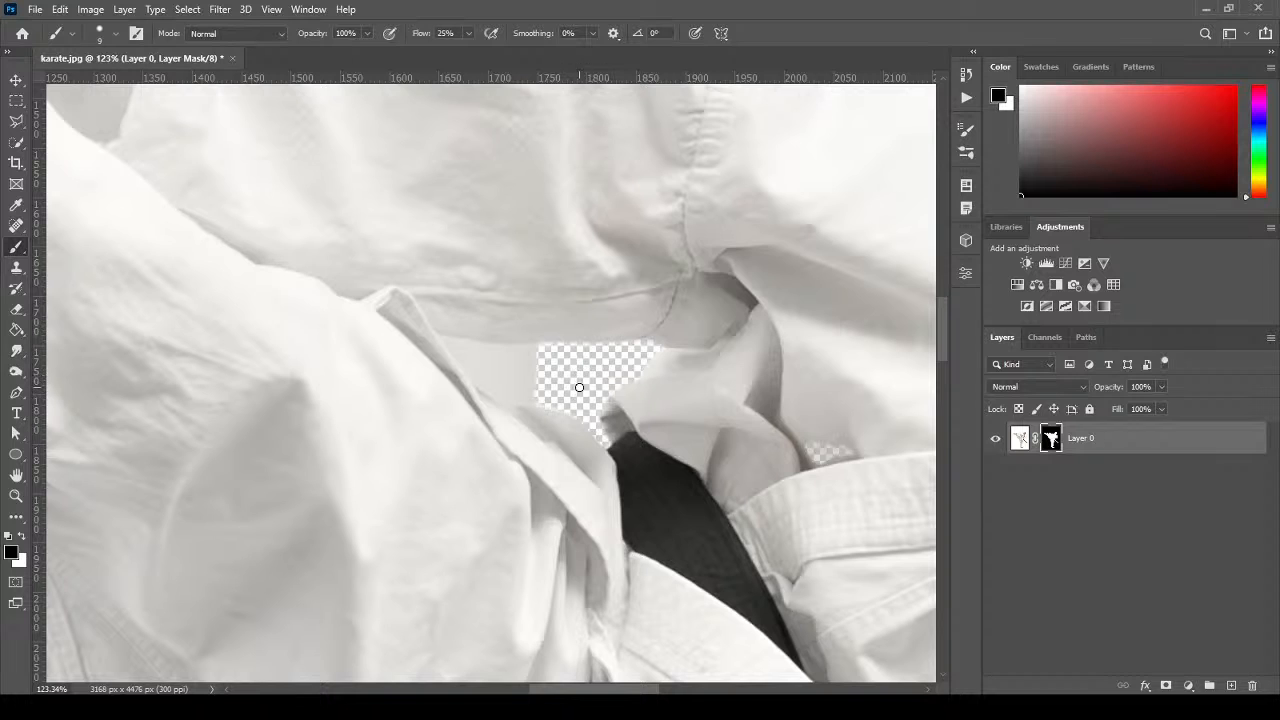
# Mask out the white fringe under the raised fist.
pyautogui.moveTo(389, 263); pyautogui.dragTo(746, 636)
pyautogui.moveTo(449, 246); pyautogui.dragTo(542, 317)
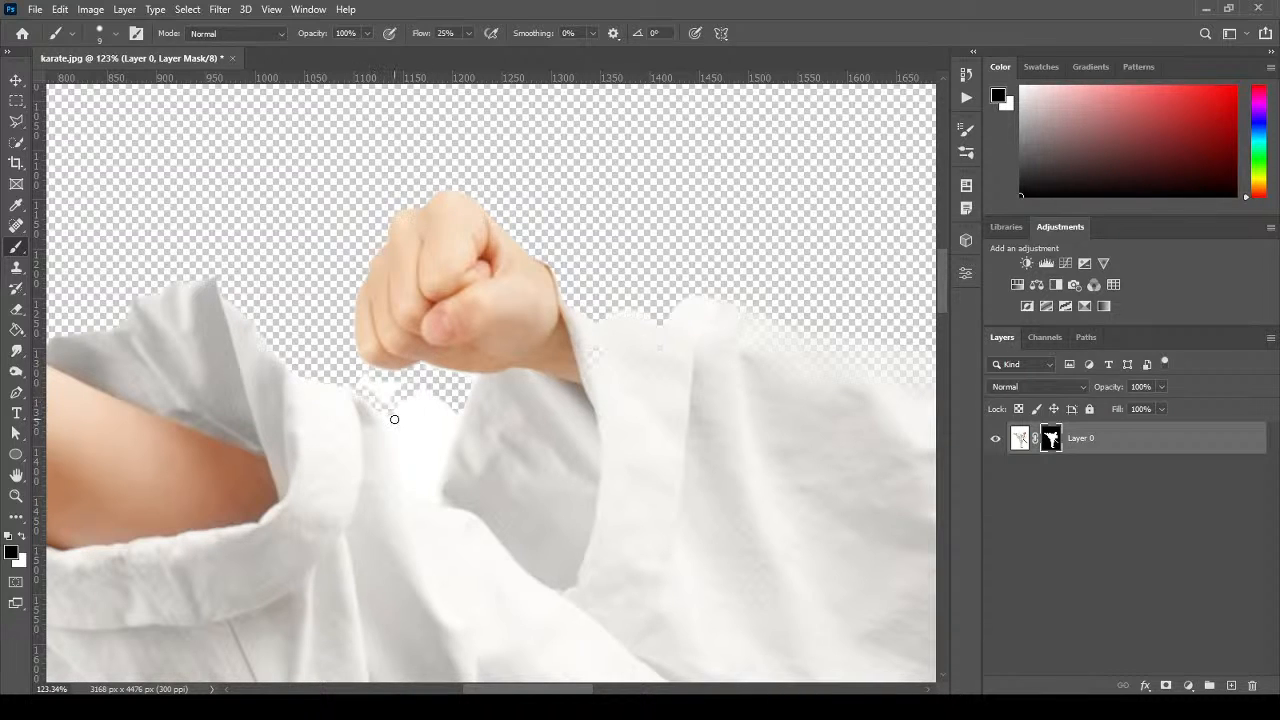
pyautogui.moveTo(408, 404)
pyautogui.mouseDown()
pyautogui.moveTo(353, 375)
pyautogui.moveTo(393, 398)
pyautogui.moveTo(413, 441)
pyautogui.moveTo(418, 429)
pyautogui.moveTo(430, 447)
pyautogui.moveTo(447, 444)
pyautogui.moveTo(440, 458)
pyautogui.moveTo(423, 427)
pyautogui.mouseUp()
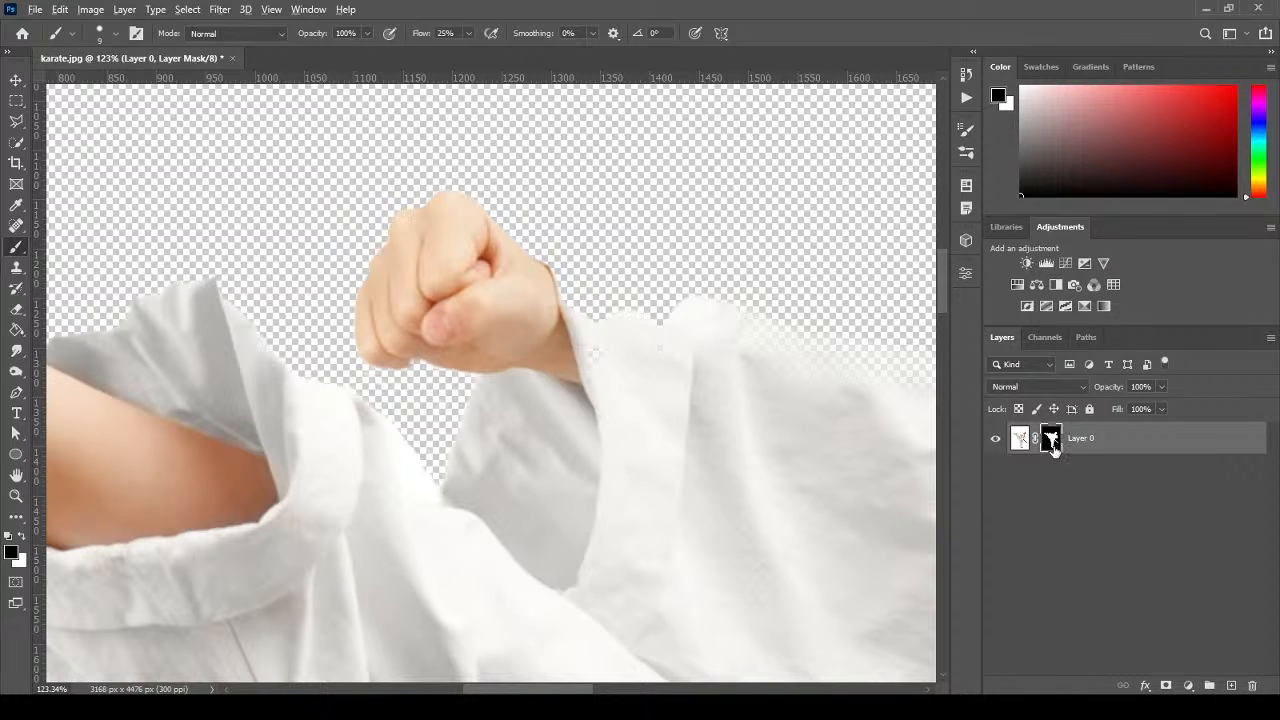
# View the mask alone and paint the grey streaks in its dark triangle solid black.
pyautogui.keyDown('alt'); pyautogui.click(1050, 442); pyautogui.keyUp('alt')
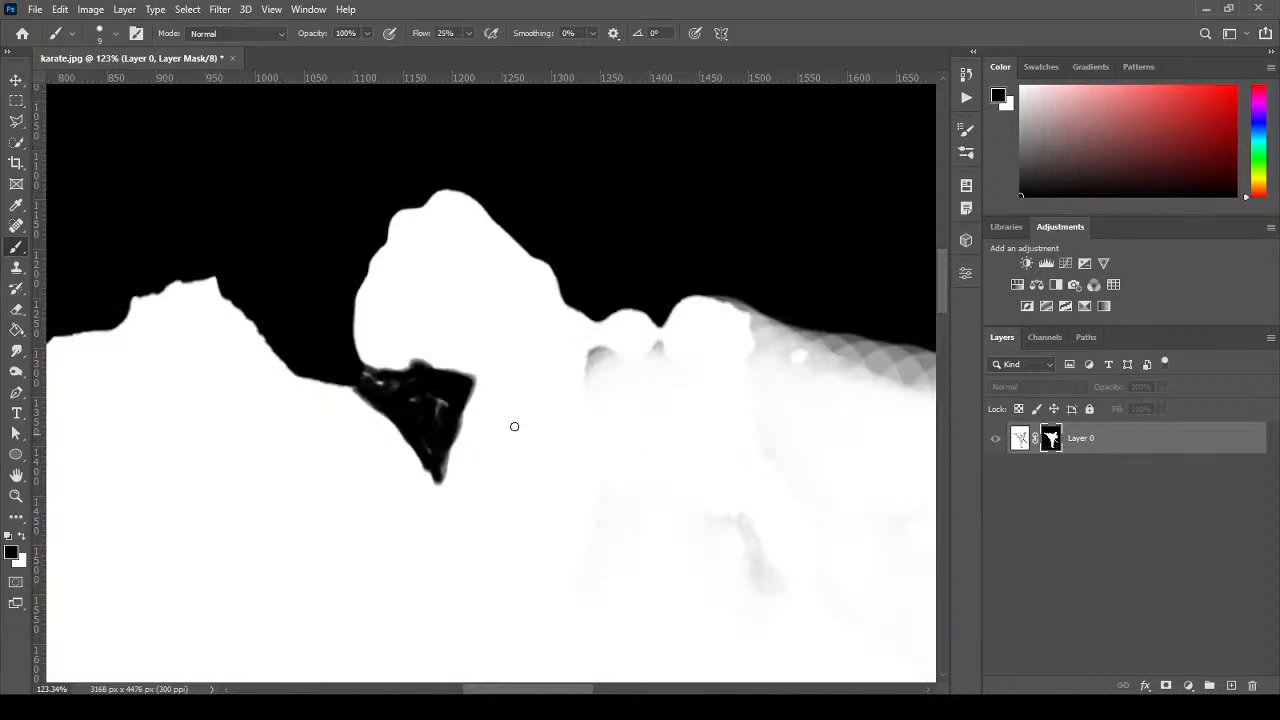
pyautogui.moveTo(427, 440); pyautogui.dragTo(444, 397)
pyautogui.moveTo(442, 470); pyautogui.dragTo(454, 415)
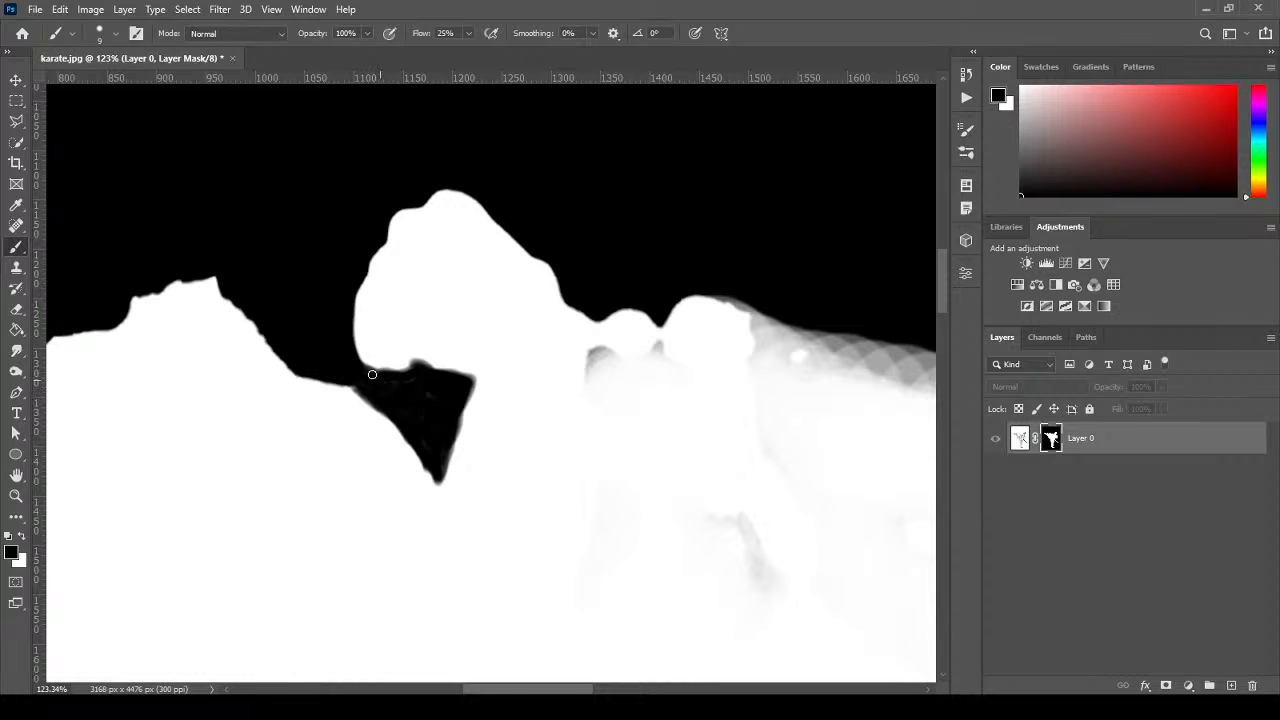
pyautogui.moveTo(867, 627); pyautogui.dragTo(494, 297)
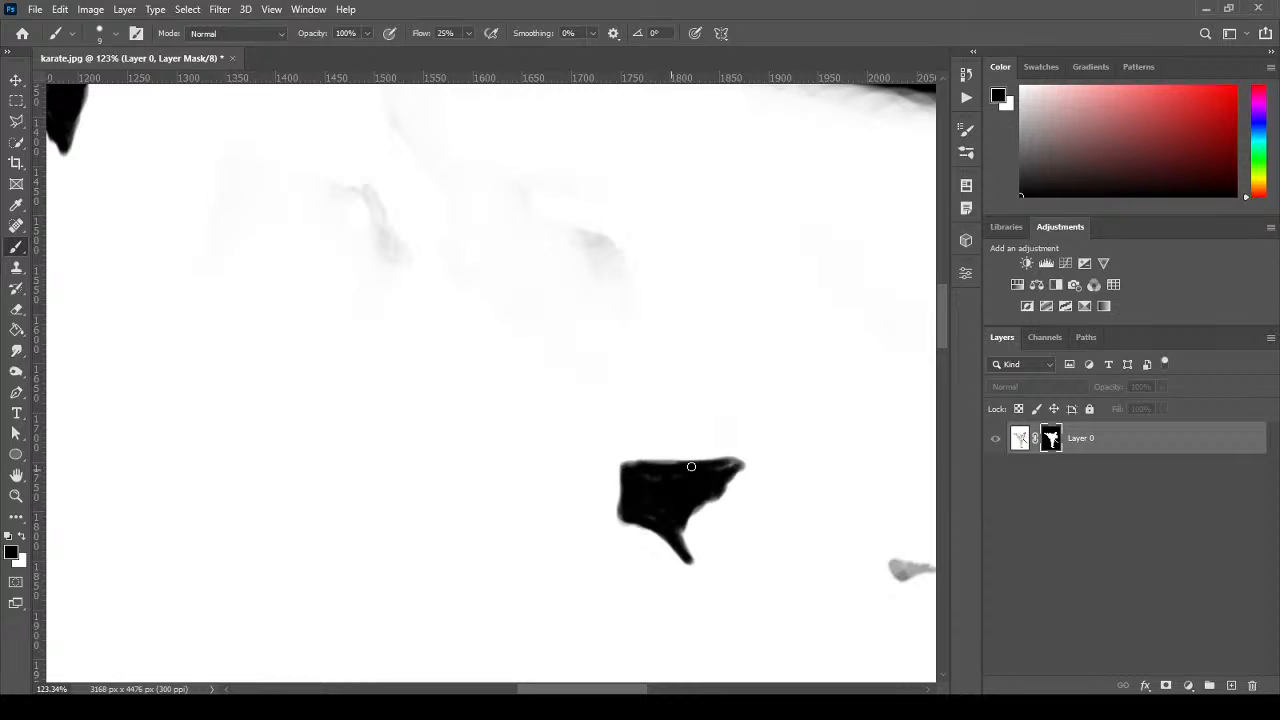
pyautogui.moveTo(683, 329)
pyautogui.mouseDown()
pyautogui.moveTo(383, 563)
pyautogui.moveTo(691, 571)
pyautogui.mouseUp()
pyautogui.moveTo(395, 505); pyautogui.dragTo(381, 483)
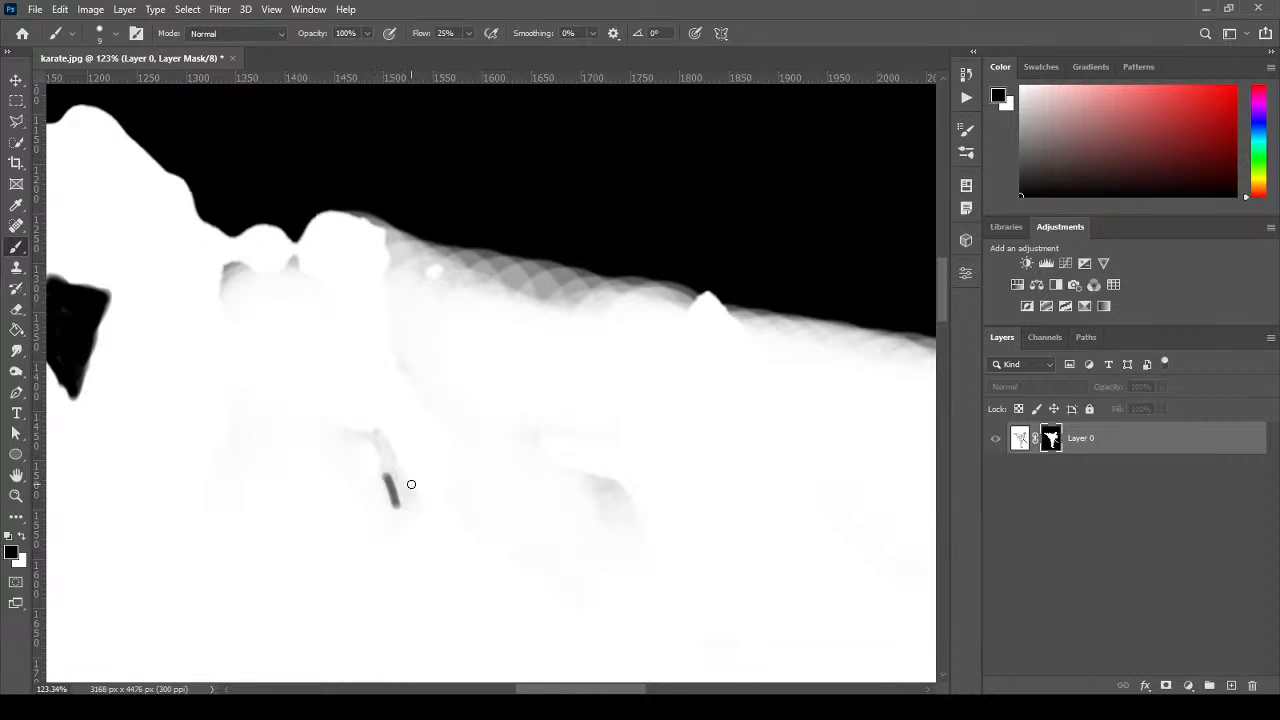
# Switch to white with a ~50 px brush and whiten the grey bands and blobs along the mask edge.
pyautogui.click(24, 538)
pyautogui.press(']')
pyautogui.press(']')
pyautogui.press(']')
pyautogui.press(']')
pyautogui.press(']')
pyautogui.moveTo(373, 441); pyautogui.dragTo(391, 466)
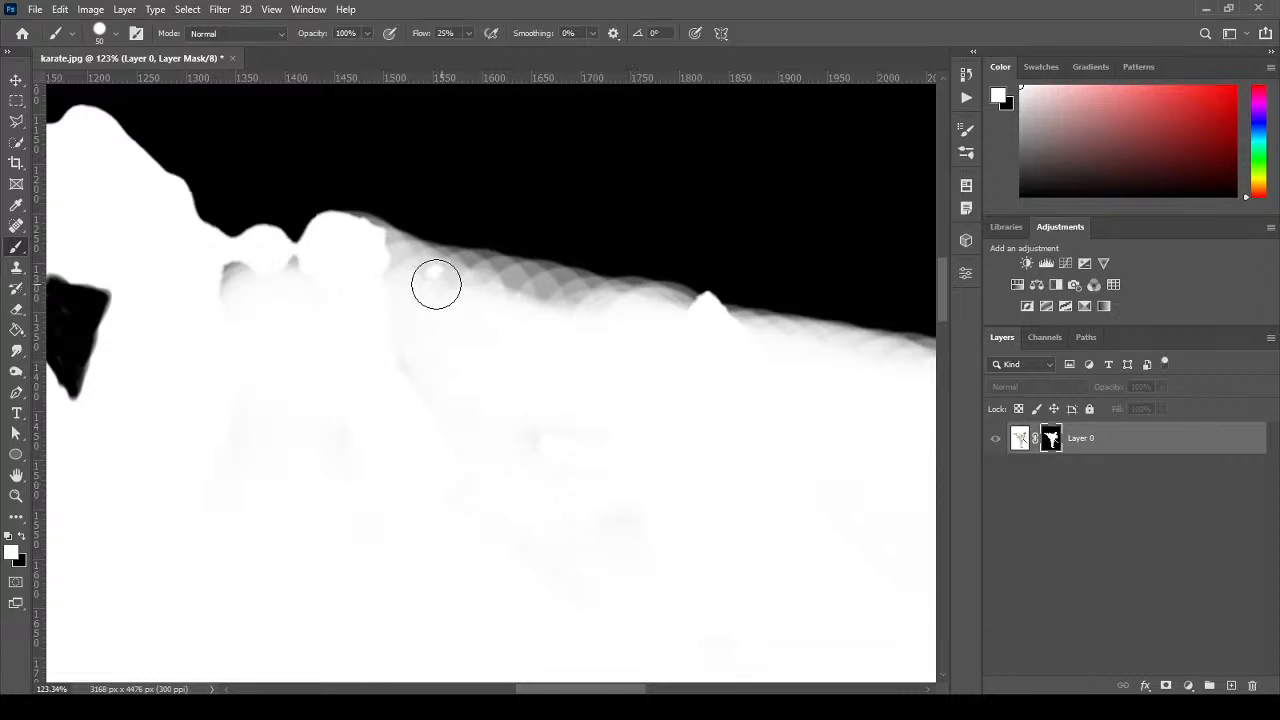
pyautogui.moveTo(434, 283)
pyautogui.mouseDown()
pyautogui.moveTo(523, 287)
pyautogui.moveTo(391, 262)
pyautogui.moveTo(346, 237)
pyautogui.moveTo(396, 251)
pyautogui.moveTo(366, 243)
pyautogui.moveTo(373, 259)
pyautogui.moveTo(220, 297)
pyautogui.moveTo(221, 285)
pyautogui.moveTo(315, 258)
pyautogui.moveTo(281, 259)
pyautogui.moveTo(543, 320)
pyautogui.moveTo(668, 336)
pyautogui.moveTo(521, 289)
pyautogui.moveTo(731, 333)
pyautogui.moveTo(694, 323)
pyautogui.mouseUp()
pyautogui.moveTo(722, 415); pyautogui.dragTo(410, 355)
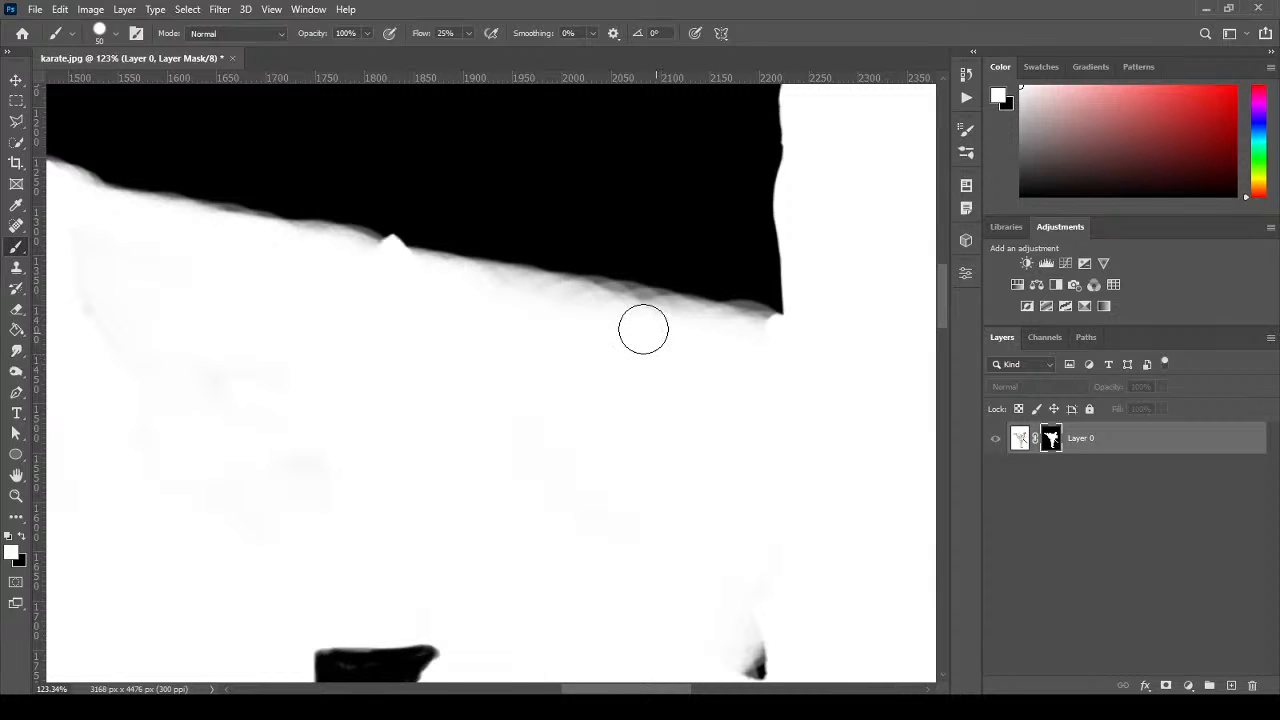
pyautogui.moveTo(643, 329)
pyautogui.mouseDown()
pyautogui.moveTo(581, 309)
pyautogui.moveTo(634, 310)
pyautogui.moveTo(442, 273)
pyautogui.moveTo(785, 345)
pyautogui.moveTo(619, 323)
pyautogui.moveTo(762, 334)
pyautogui.moveTo(634, 312)
pyautogui.mouseUp()
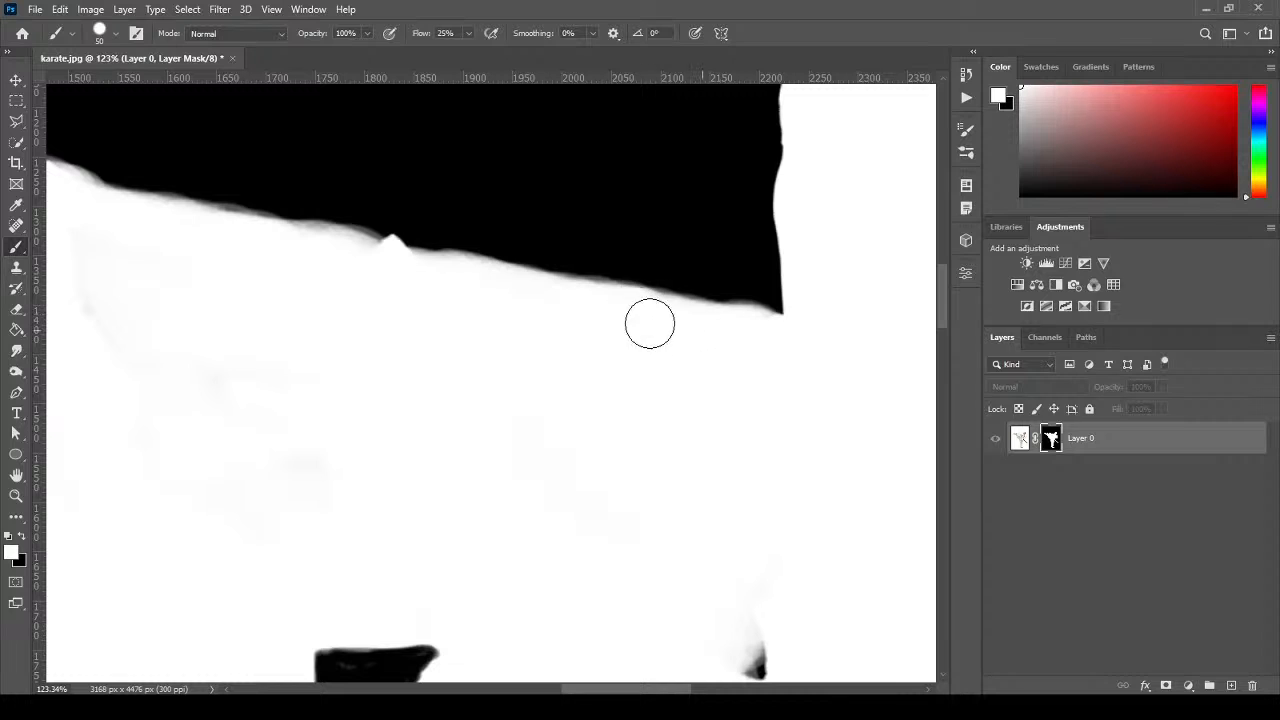
pyautogui.moveTo(774, 474); pyautogui.dragTo(577, 217)
pyautogui.moveTo(400, 466)
pyautogui.mouseDown()
pyautogui.moveTo(426, 477)
pyautogui.moveTo(566, 406)
pyautogui.moveTo(535, 451)
pyautogui.moveTo(557, 340)
pyautogui.moveTo(557, 414)
pyautogui.mouseUp()
# Fit the whole mask on screen and return to viewing the masked image.
pyautogui.click(16, 495)
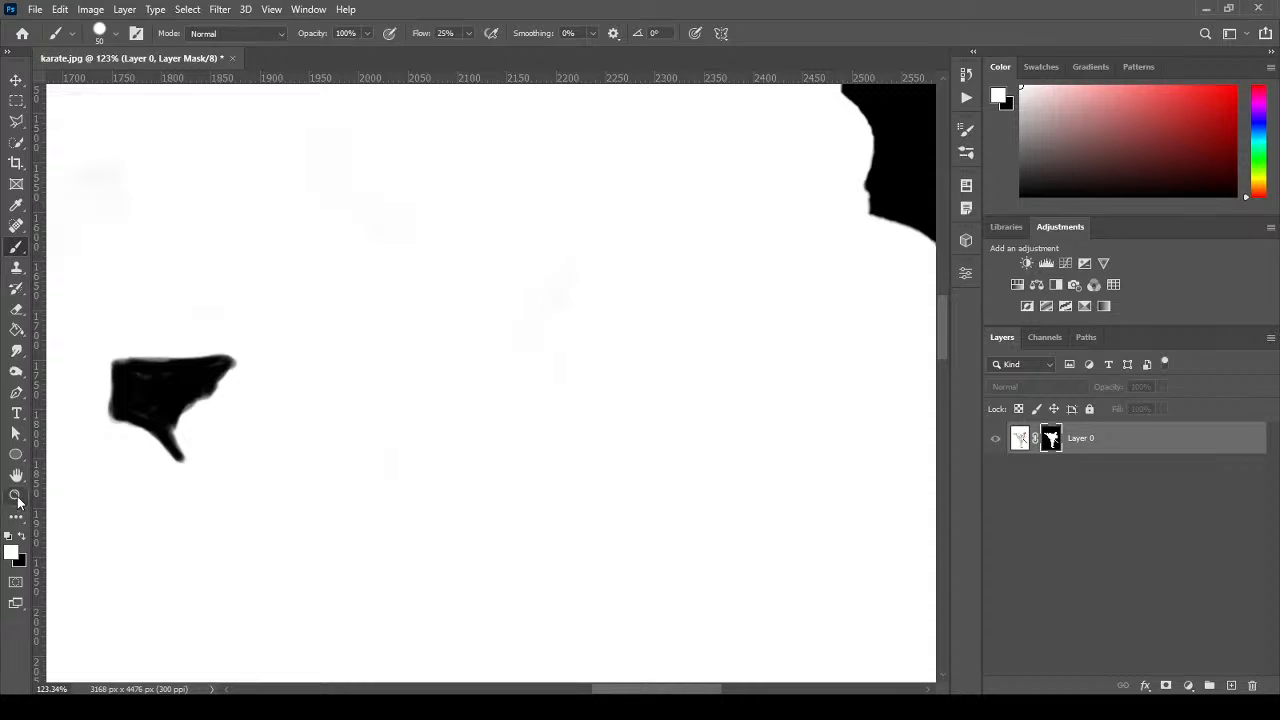
pyautogui.rightClick(422, 380)
pyautogui.click(460, 386)
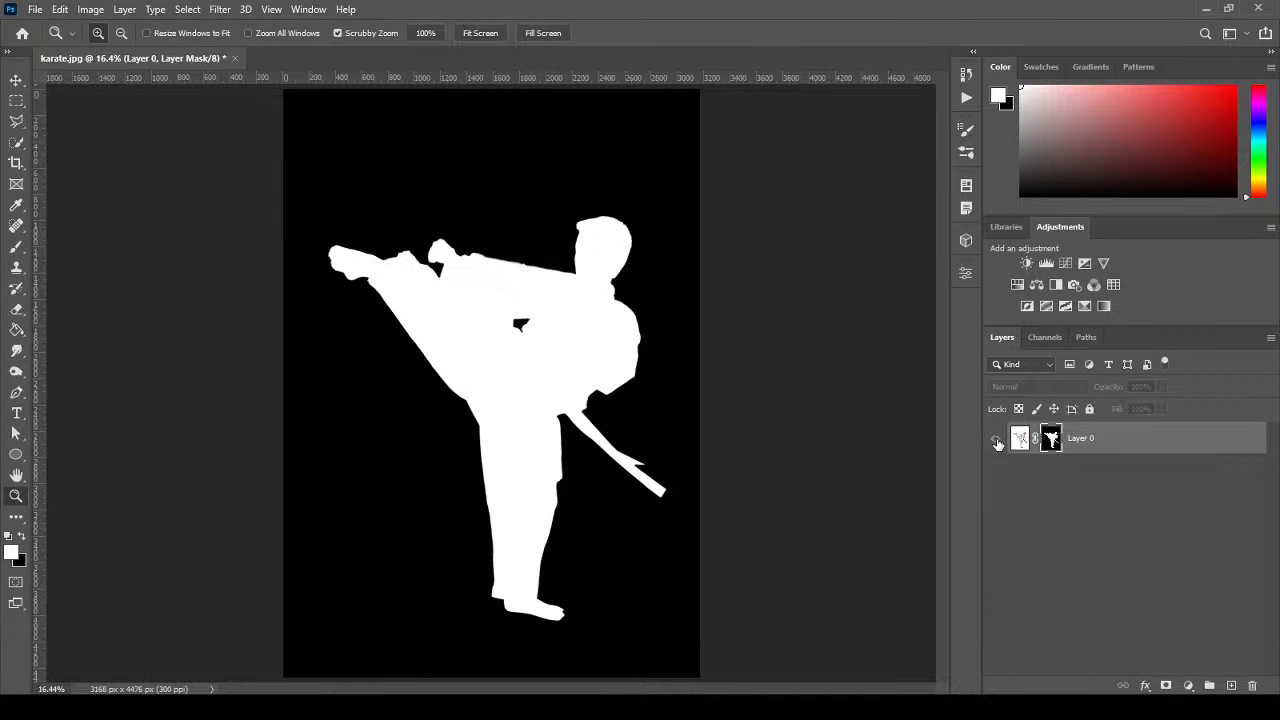
pyautogui.click(1022, 442)
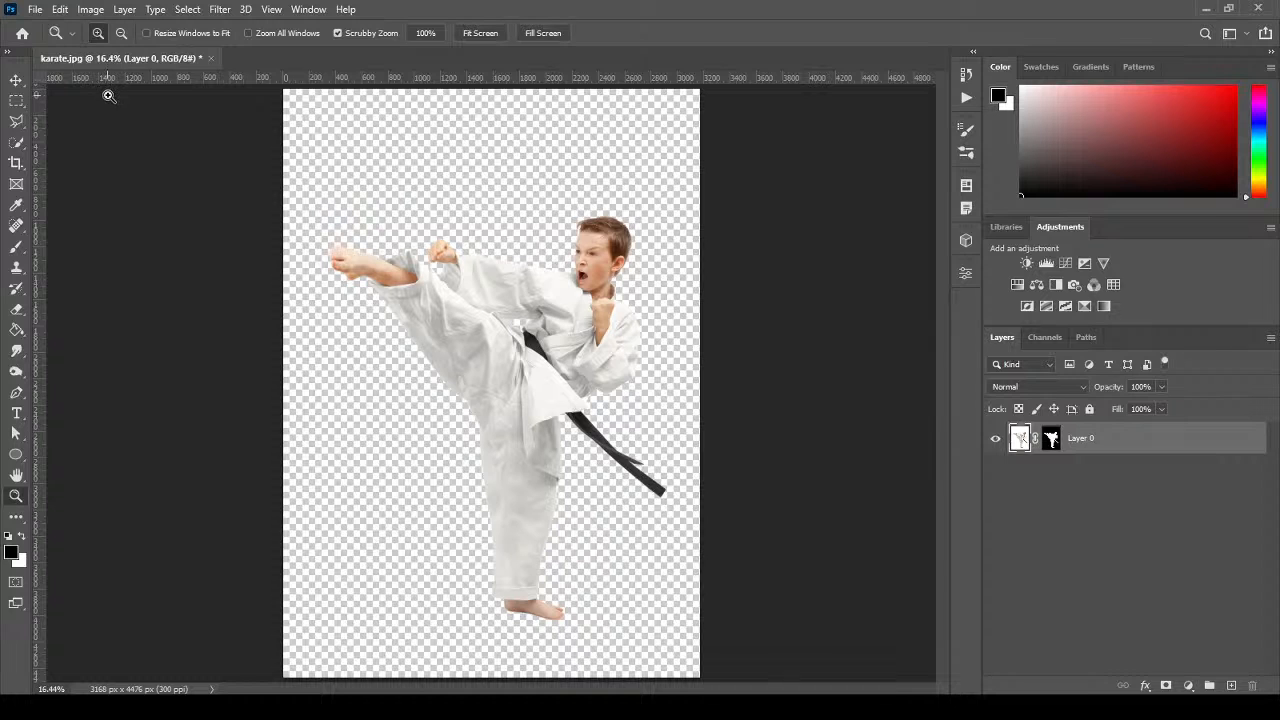
pyautogui.click(35, 9)
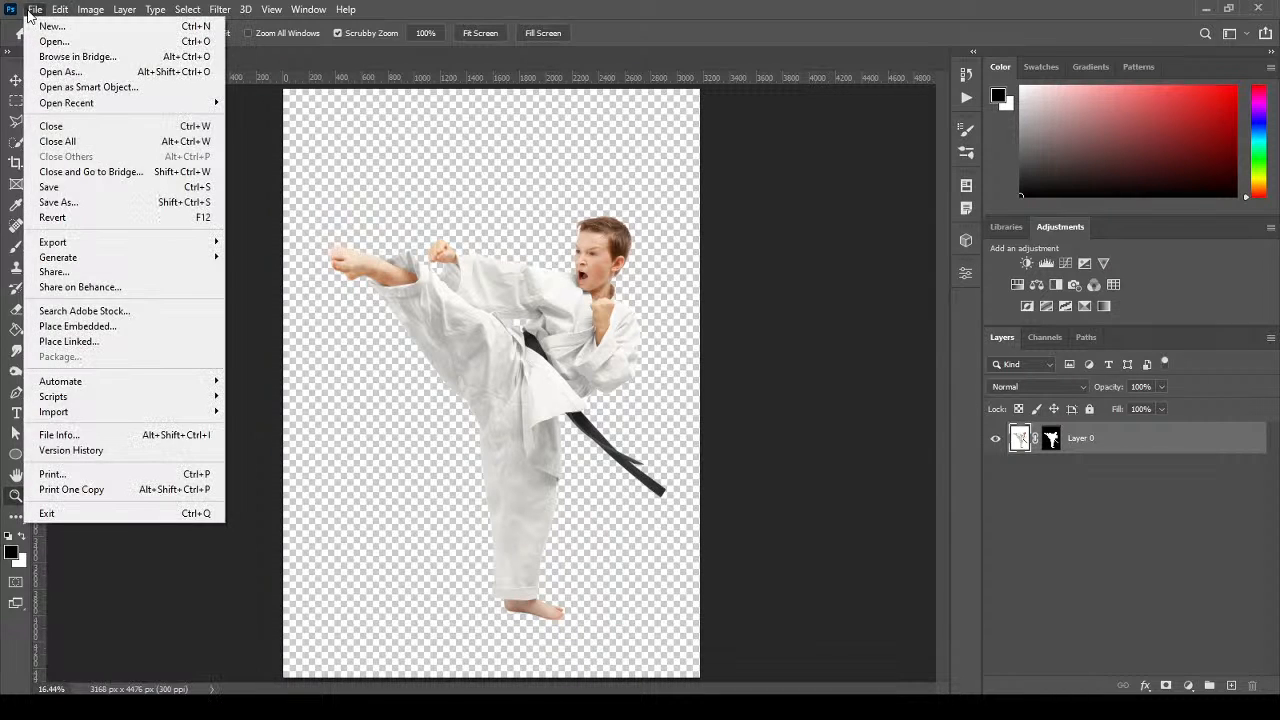
# Save As karate.png in PNG format, accepting the default PNG options.
pyautogui.click(95, 202)
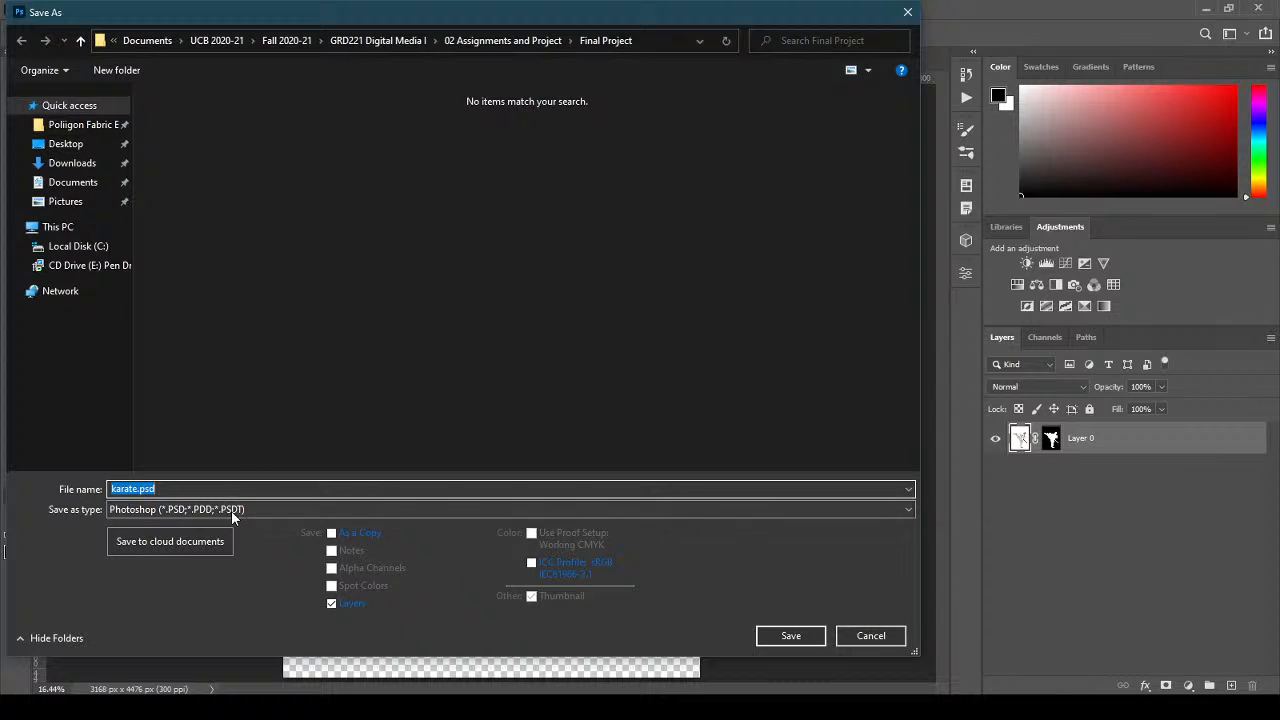
pyautogui.click(303, 510)
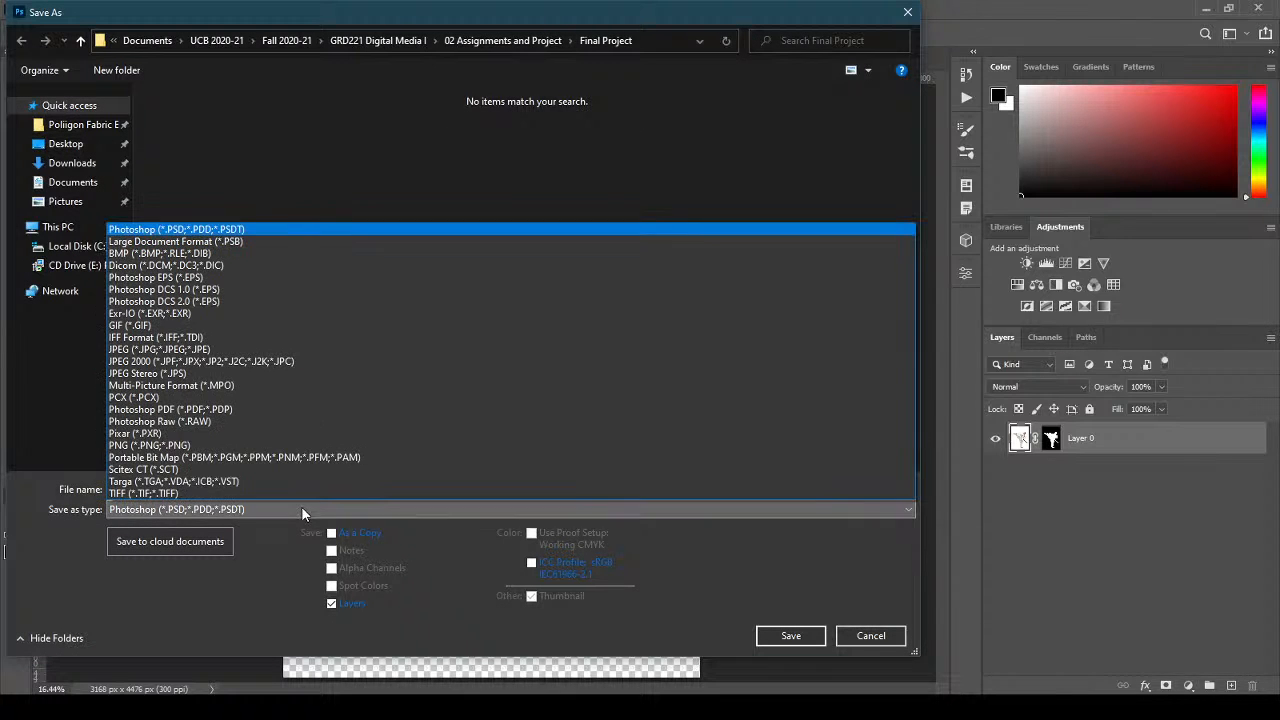
pyautogui.click(185, 446)
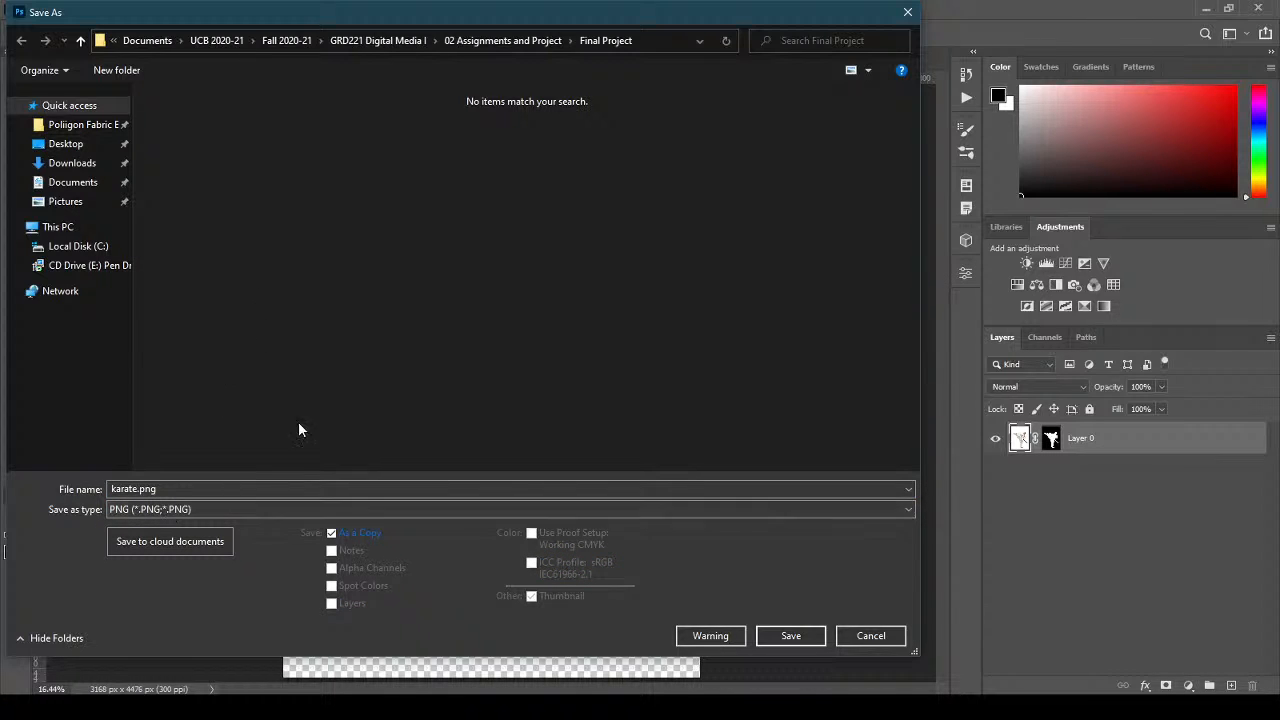
pyautogui.click(790, 636)
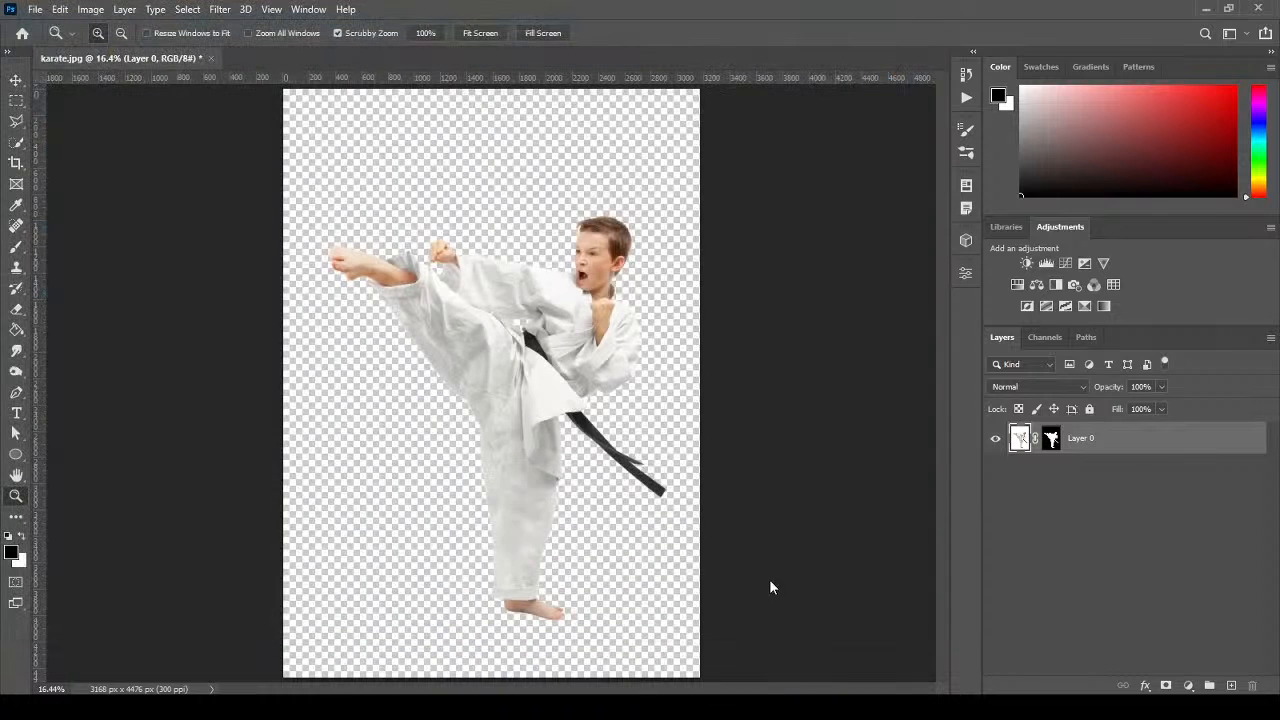
pyautogui.click(731, 208)
# Launch Illustrator 2021 and quit Photoshop without saving karate.jpg.
pyautogui.press('super')
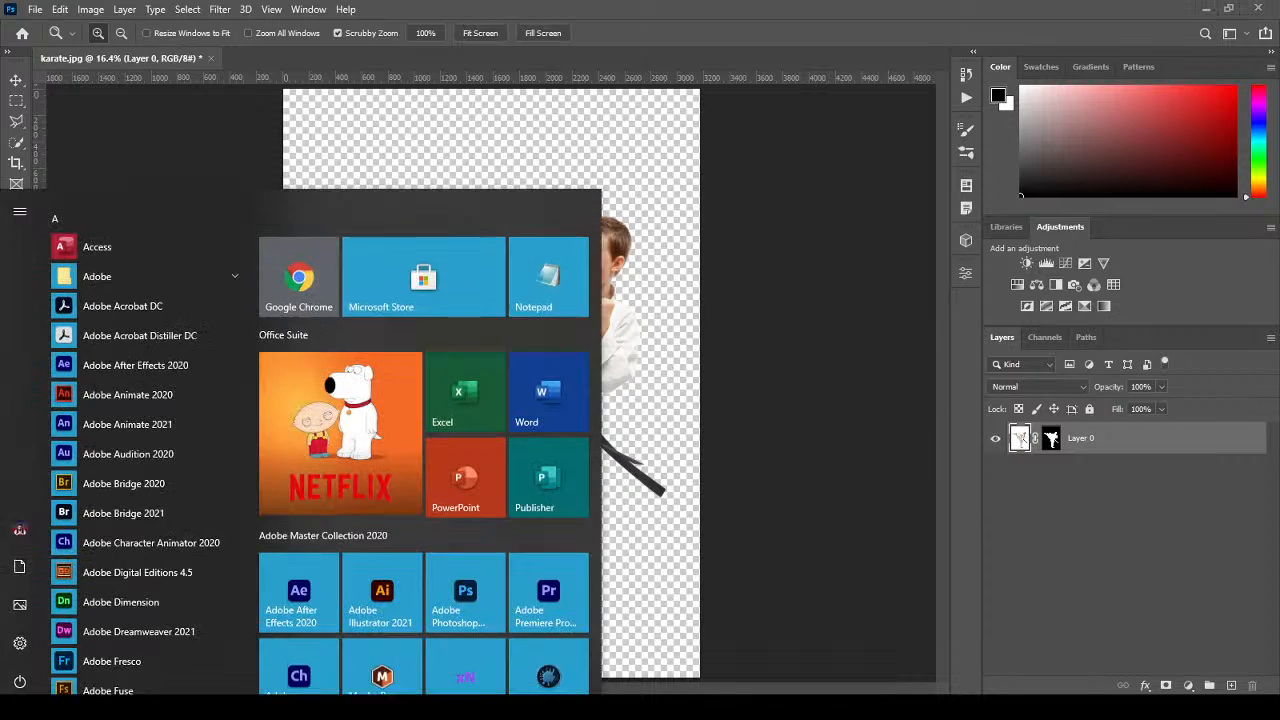
pyautogui.click(390, 575)
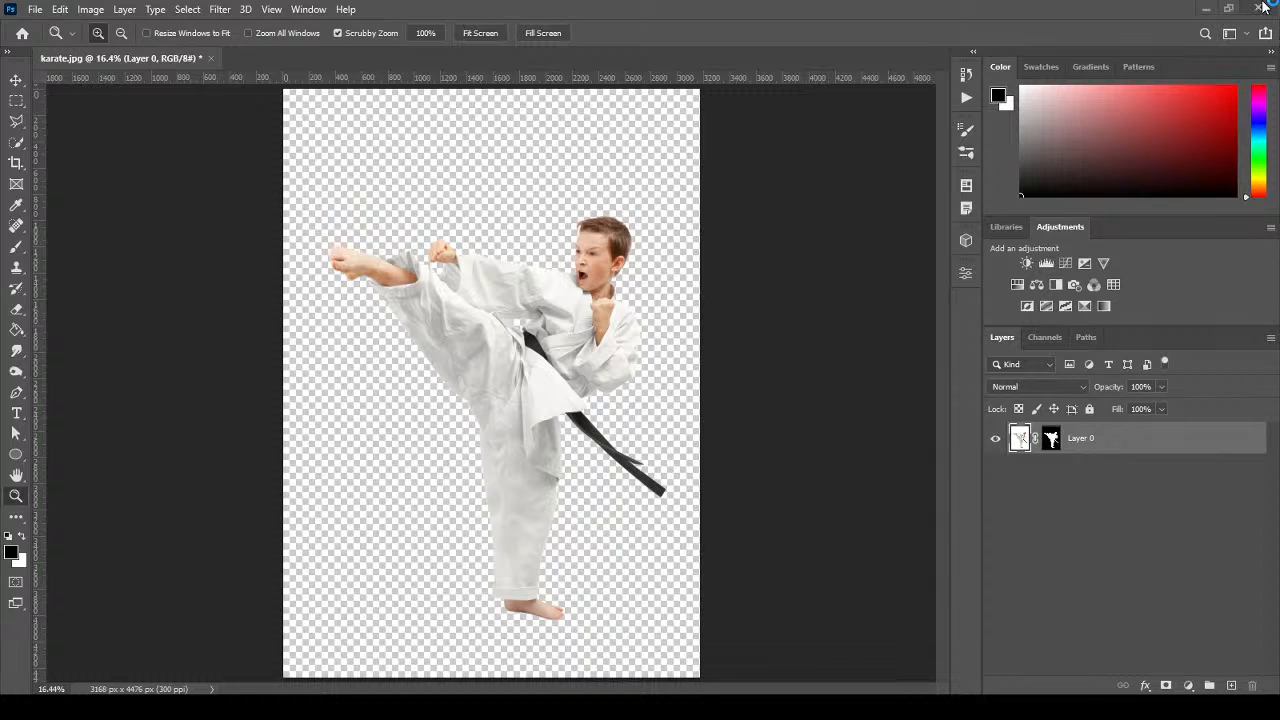
pyautogui.click(1258, 8)
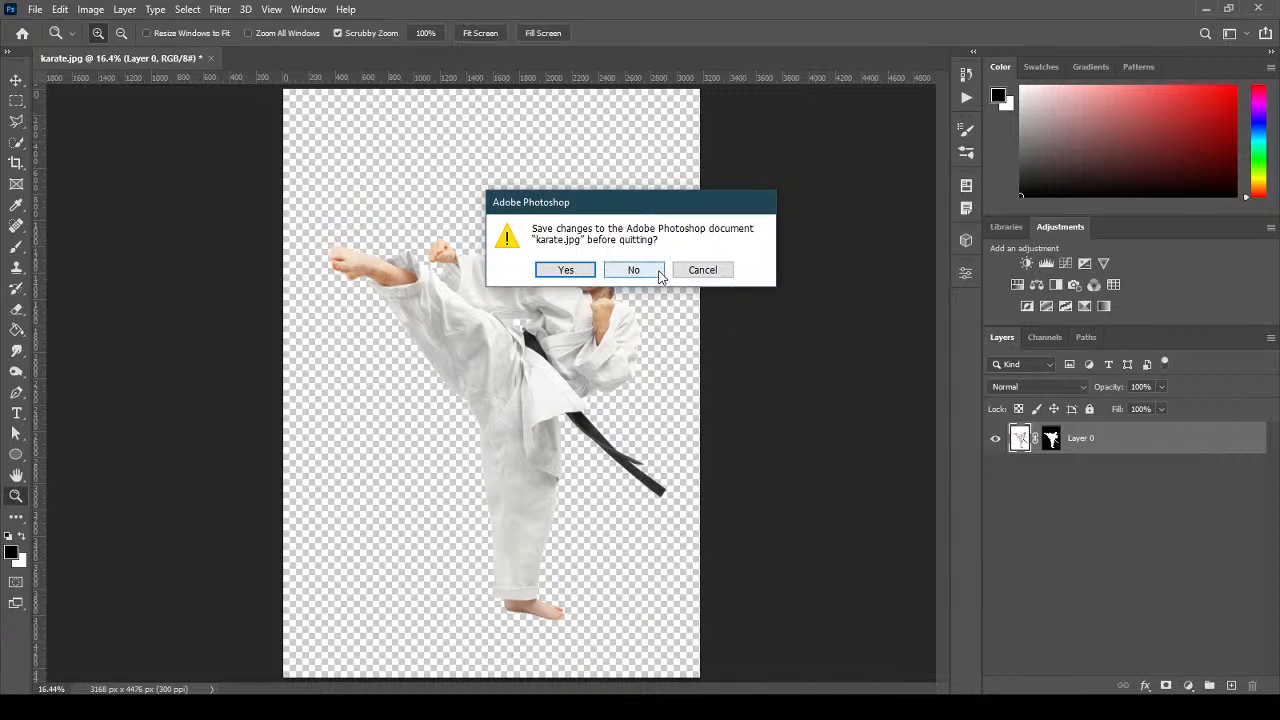
pyautogui.click(633, 272)
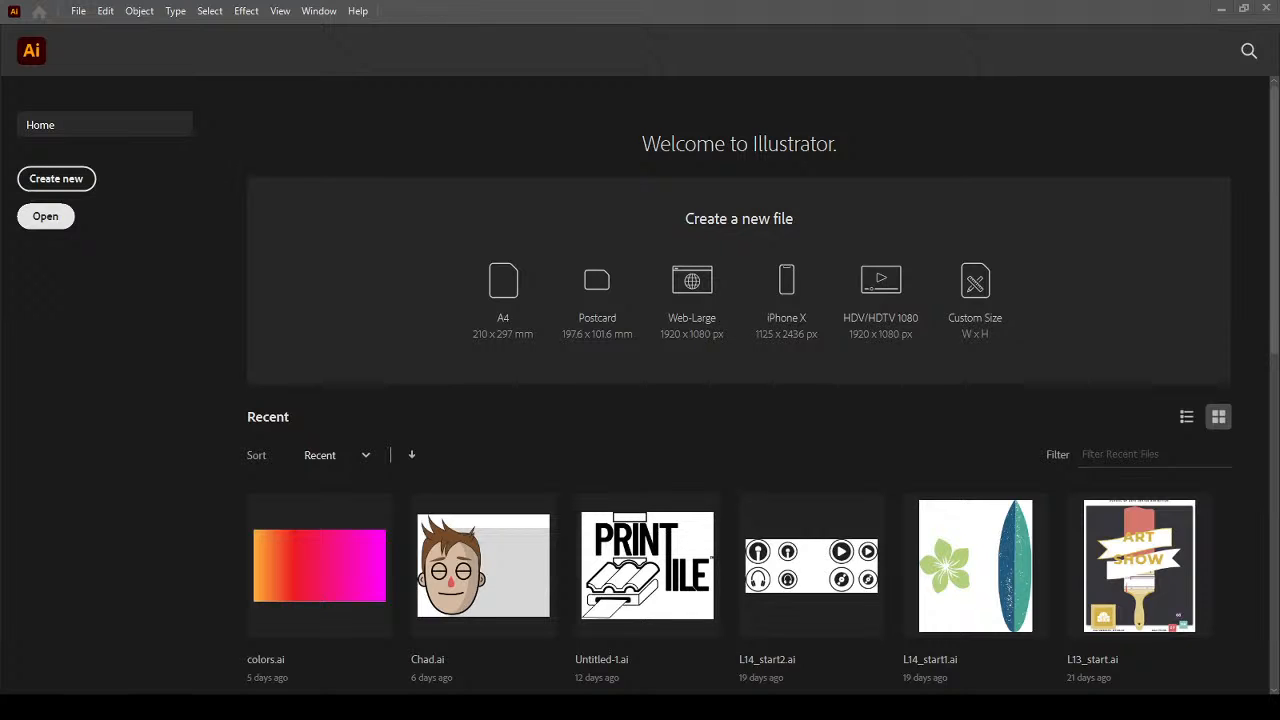
# Create a Letter 612 × 792 pt document and close the floating Appearance panel.
pyautogui.click(56, 179)
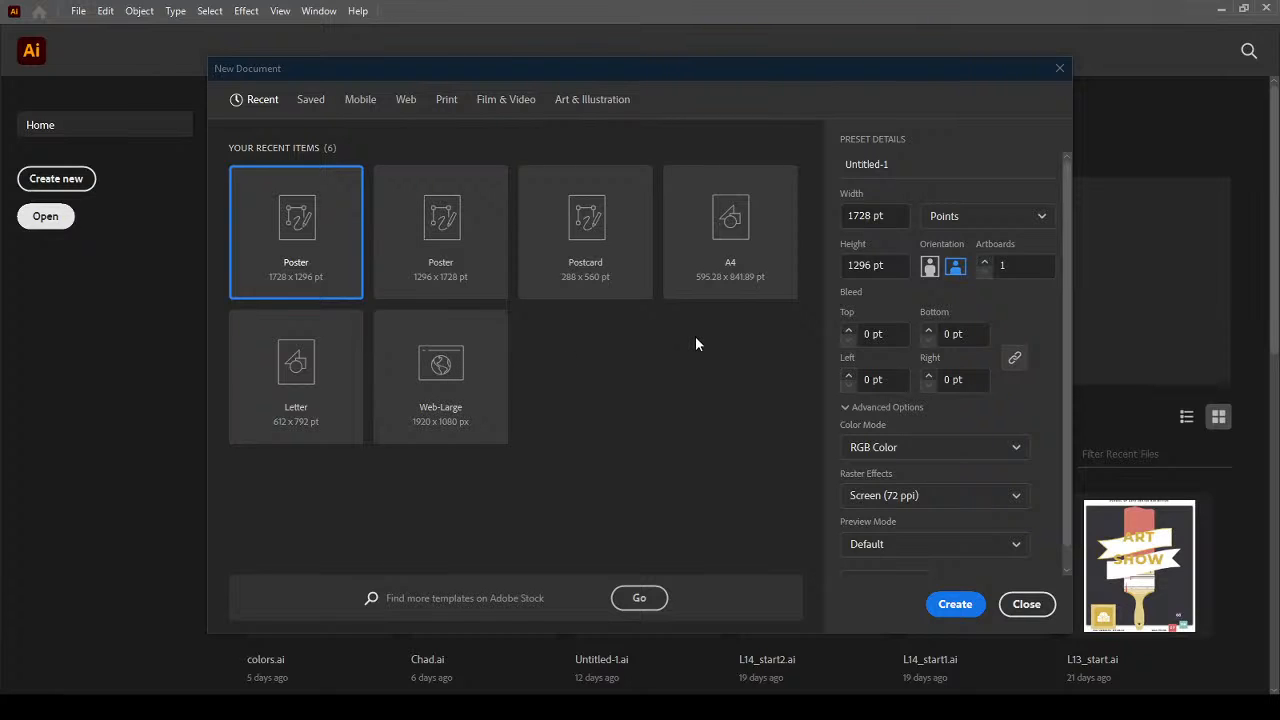
pyautogui.click(313, 355)
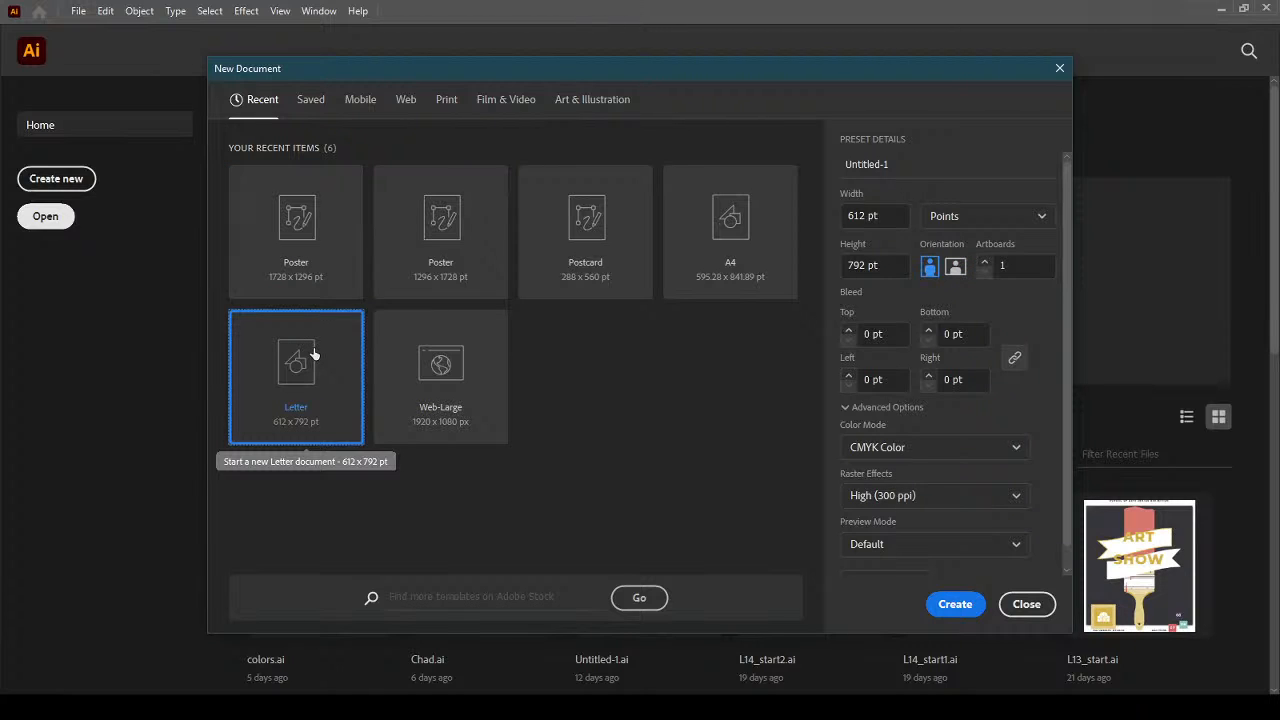
pyautogui.click(944, 606)
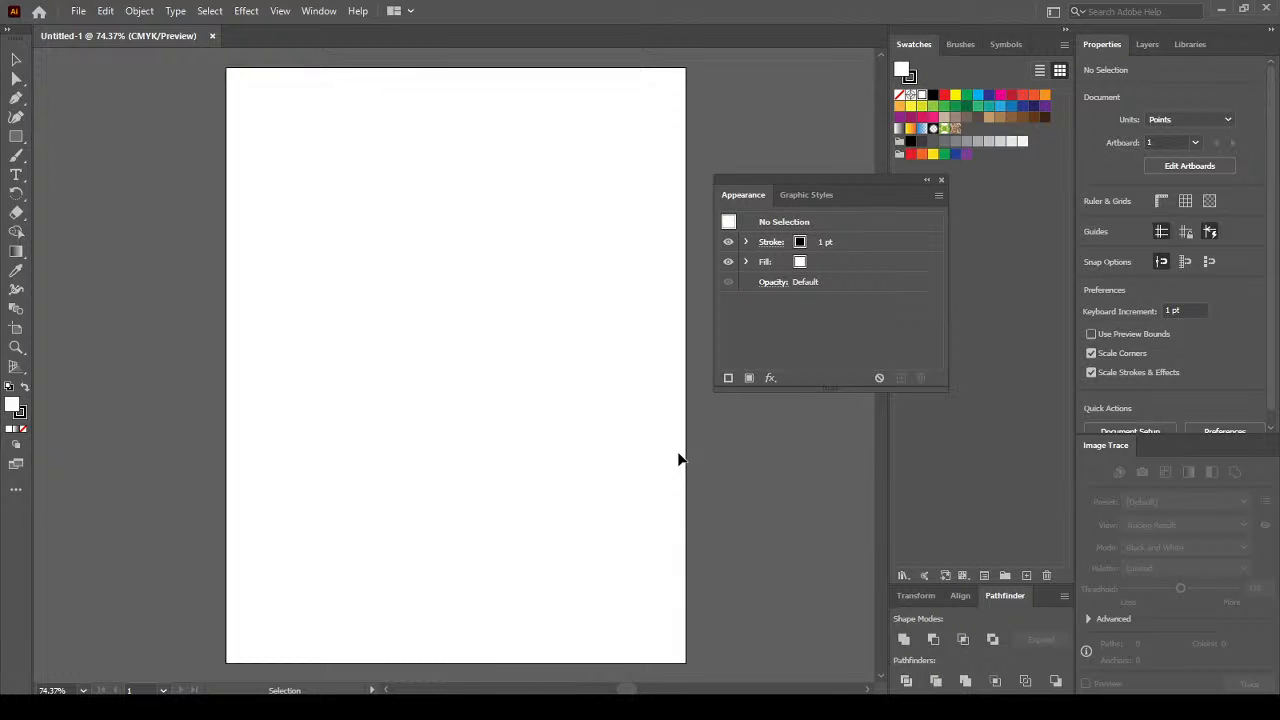
pyautogui.click(942, 179)
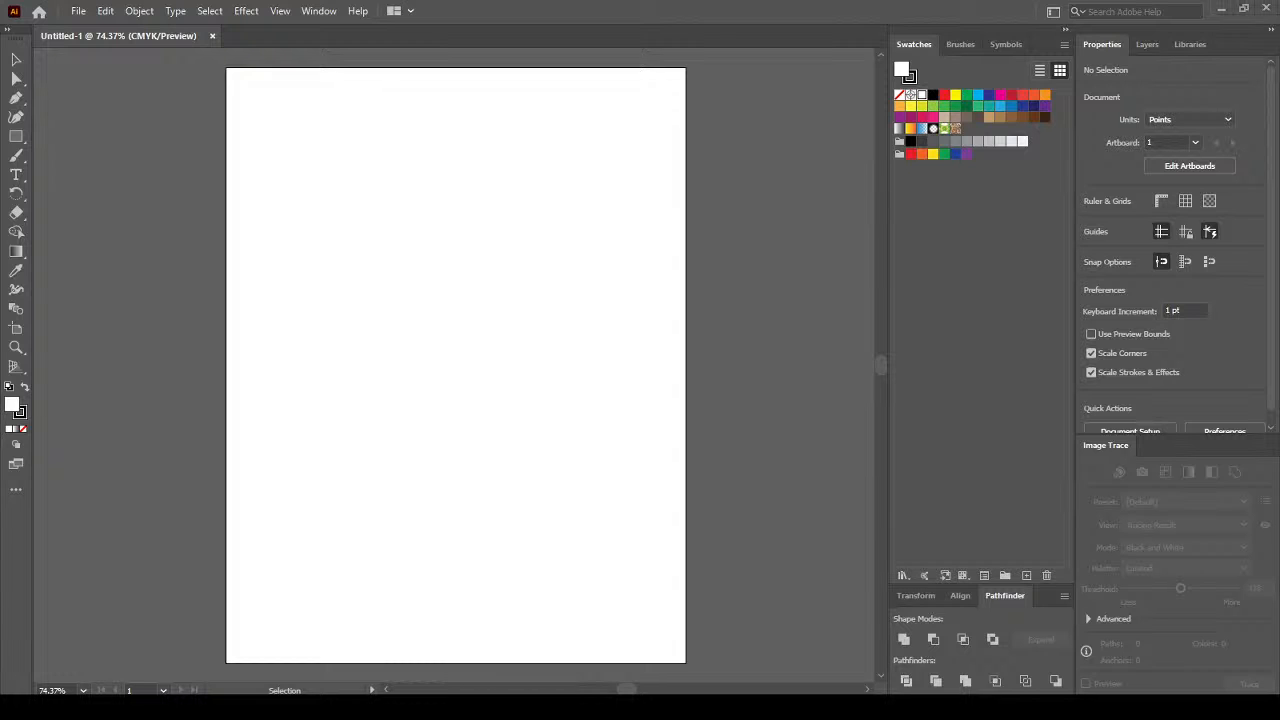
# Place karate.png on the artboard and scale it down to about 478 × 675 pt.
pyautogui.moveTo(112, 333); pyautogui.dragTo(426, 313)
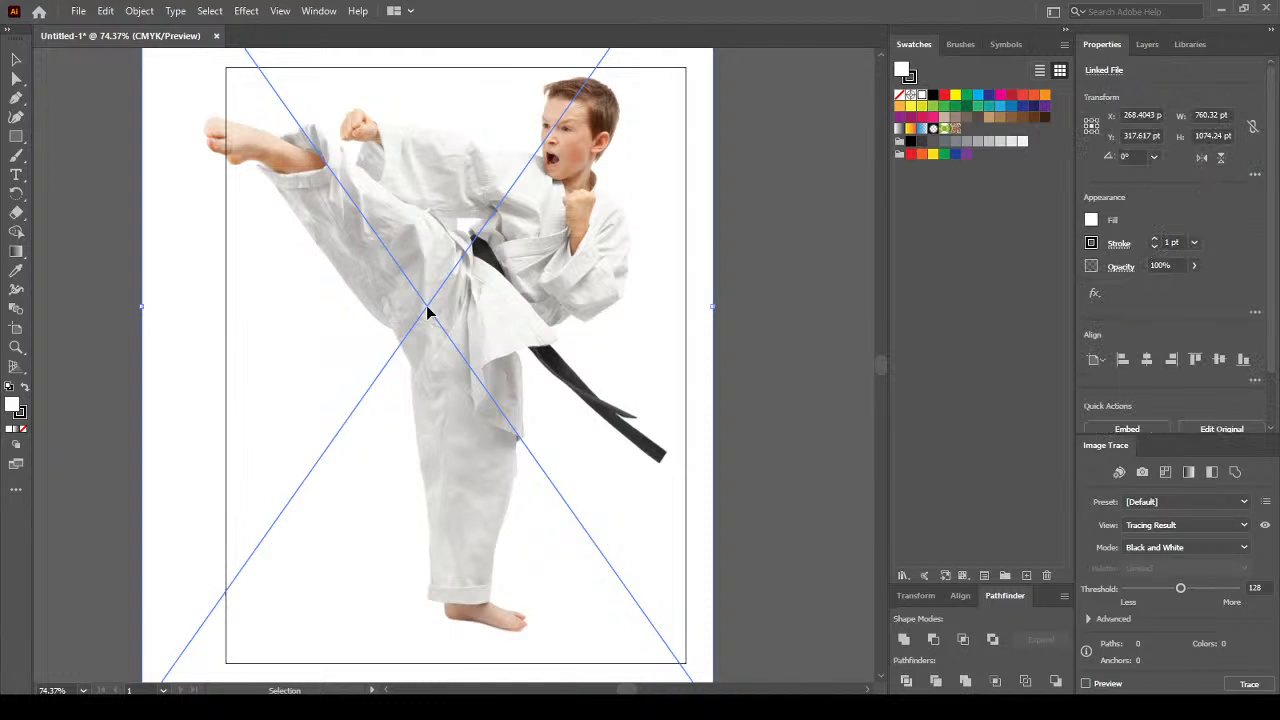
pyautogui.moveTo(427, 313); pyautogui.dragTo(372, 252)
pyautogui.moveTo(237, 127); pyautogui.dragTo(452, 352)
pyautogui.moveTo(757, 643)
pyautogui.mouseDown()
pyautogui.moveTo(562, 344)
pyautogui.moveTo(568, 328)
pyautogui.mouseUp()
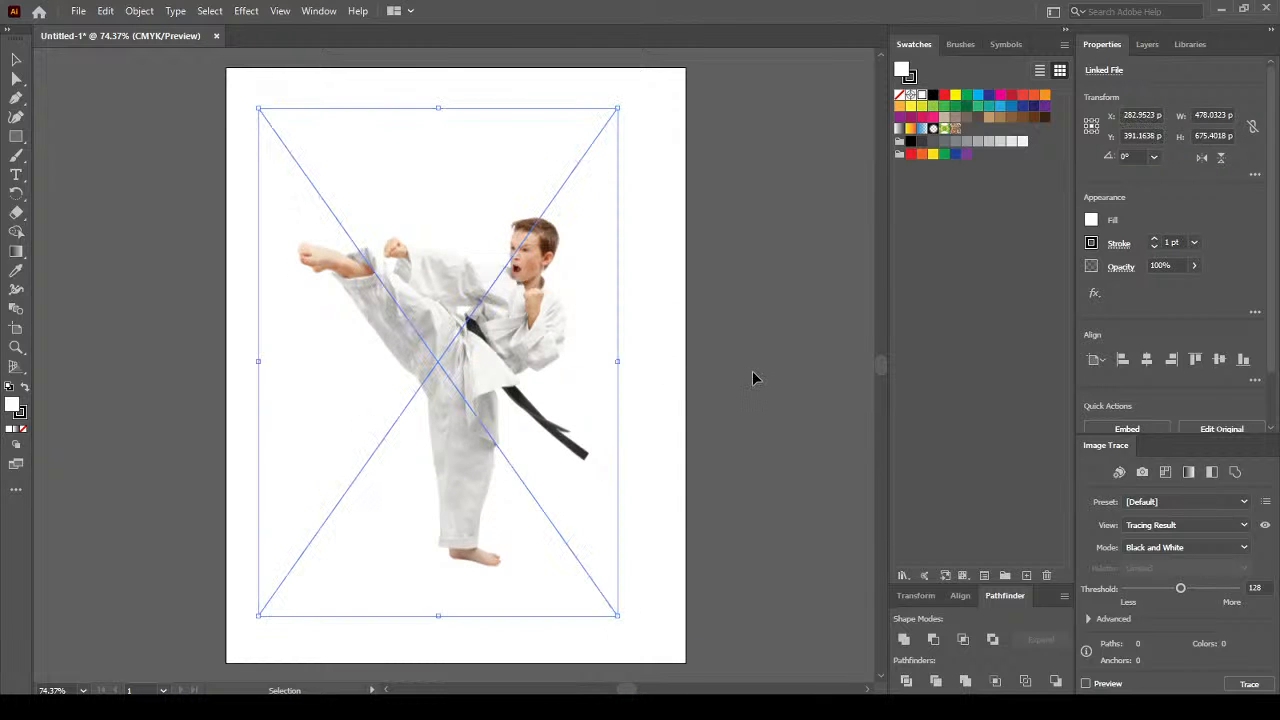
pyautogui.click(752, 370)
pyautogui.click(565, 325)
pyautogui.click(724, 333)
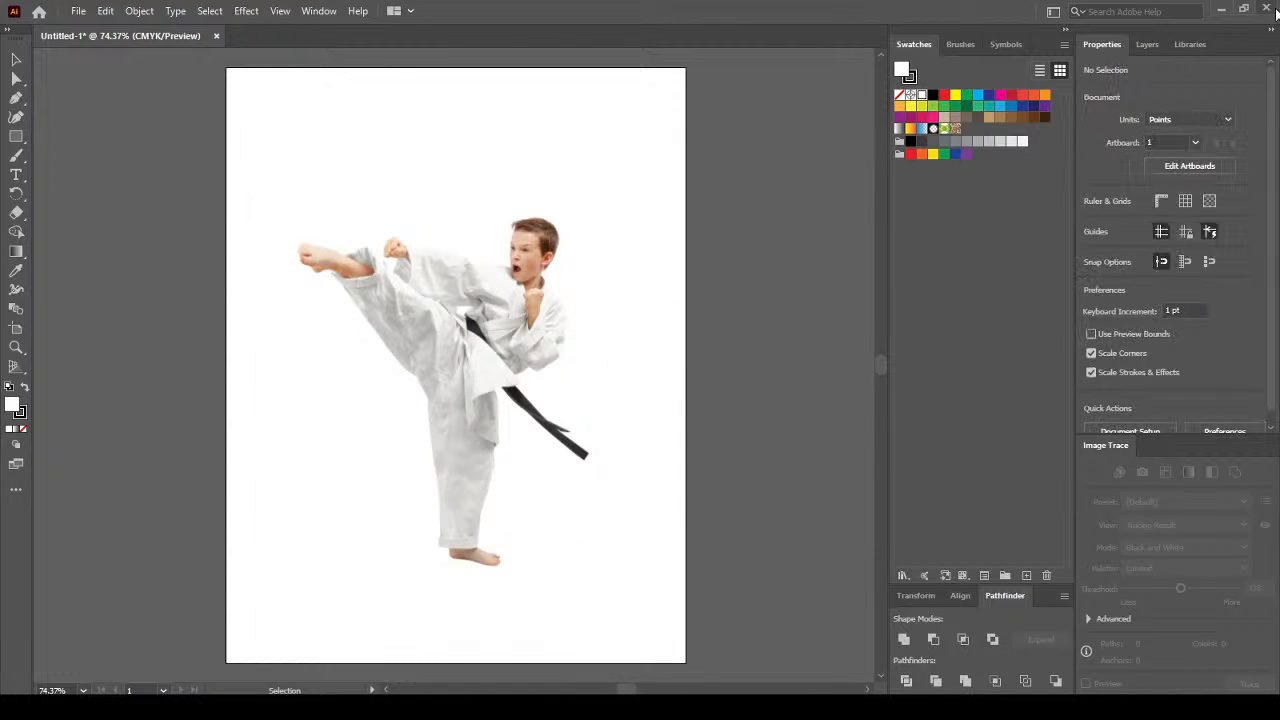
pyautogui.click(1147, 46)
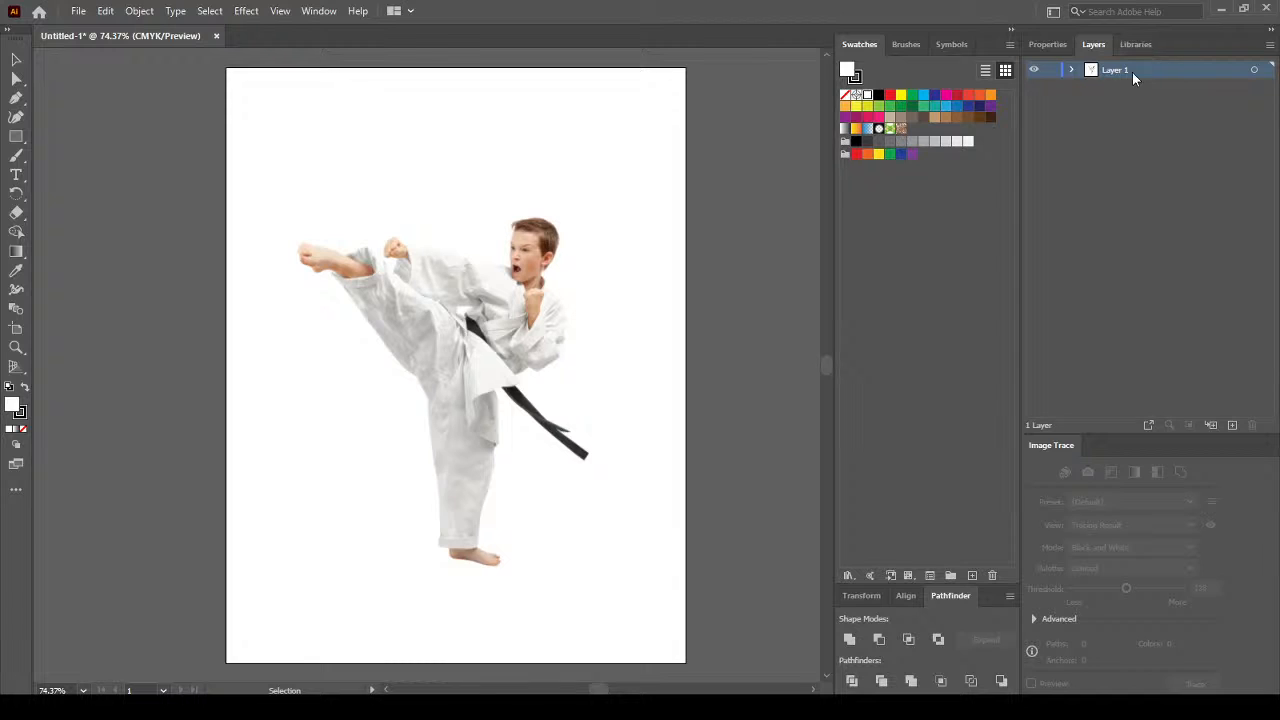
# Add a new Layer 2, lock Layer 1 holding the photo, and make Layer 2 active.
pyautogui.click(1232, 426)
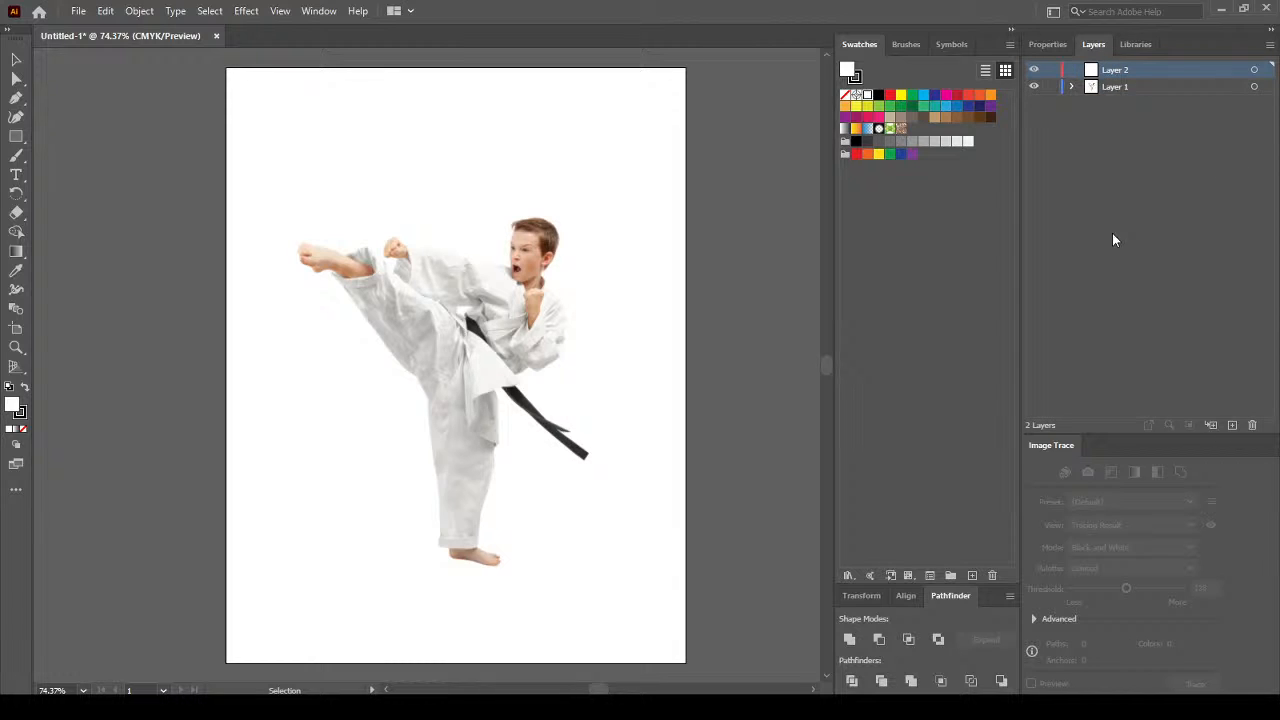
pyautogui.click(1125, 86)
pyautogui.click(1051, 87)
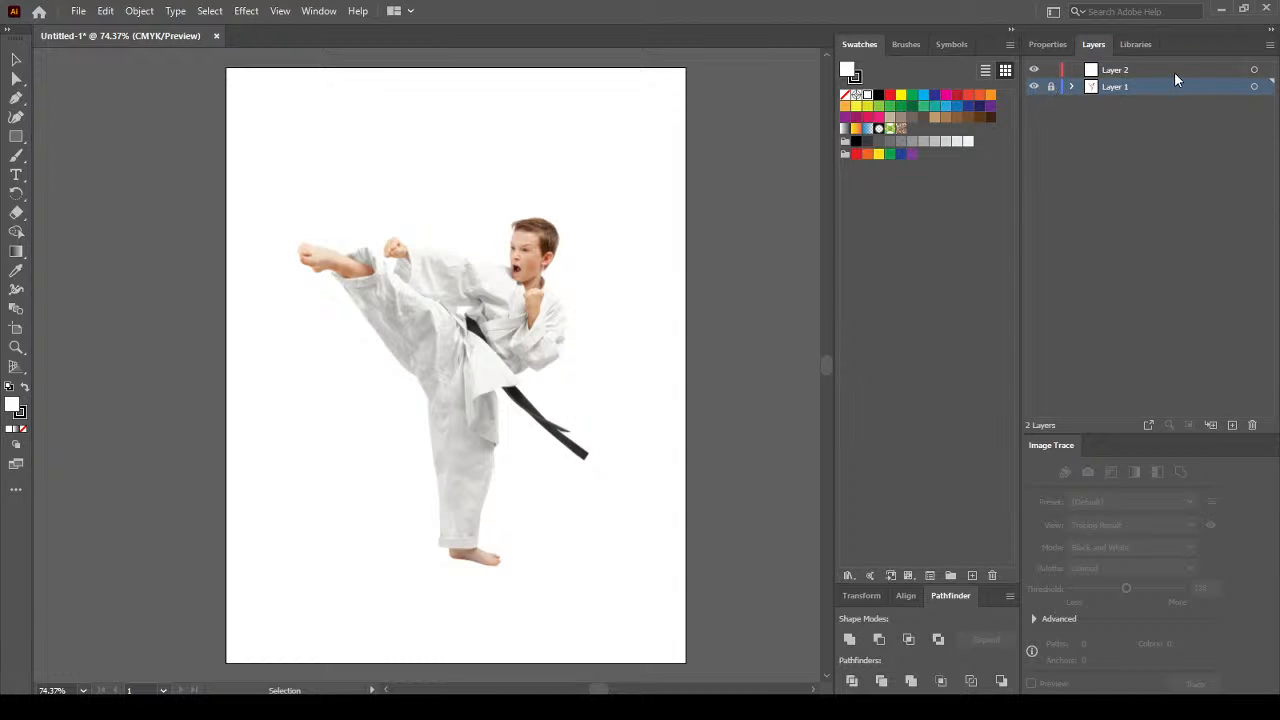
pyautogui.click(1174, 71)
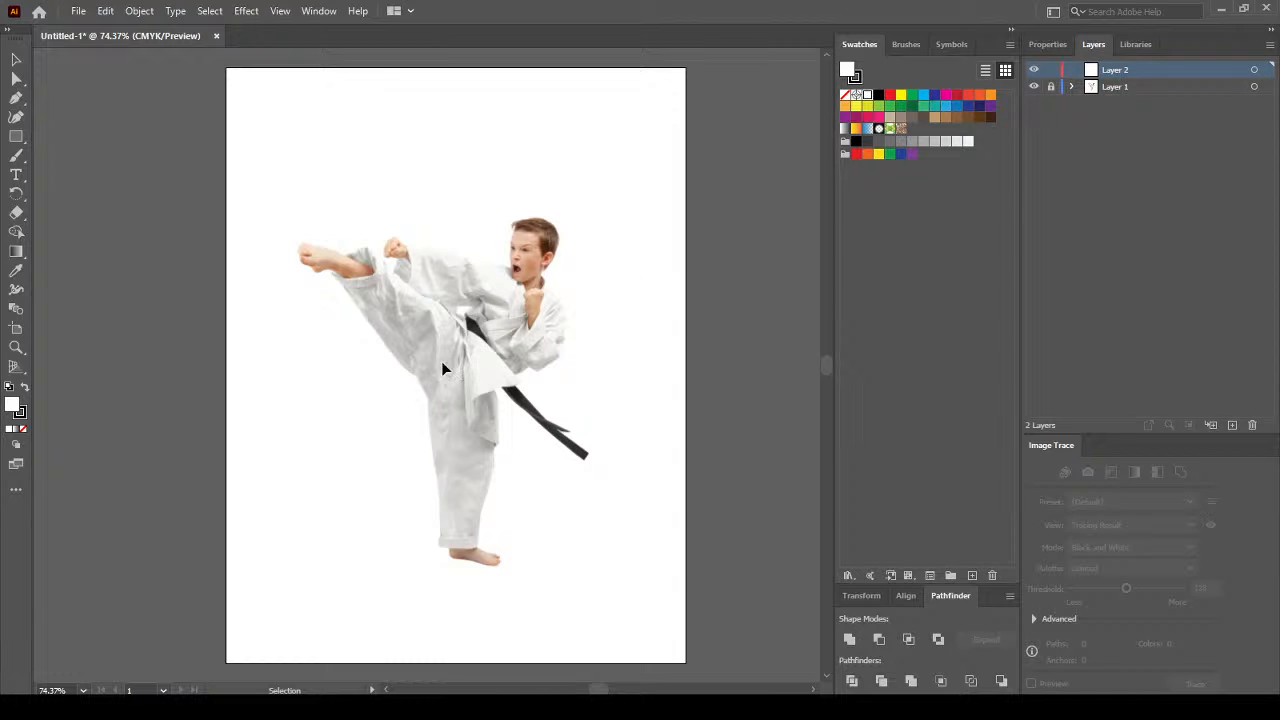
pyautogui.scroll(2, 375, 262)
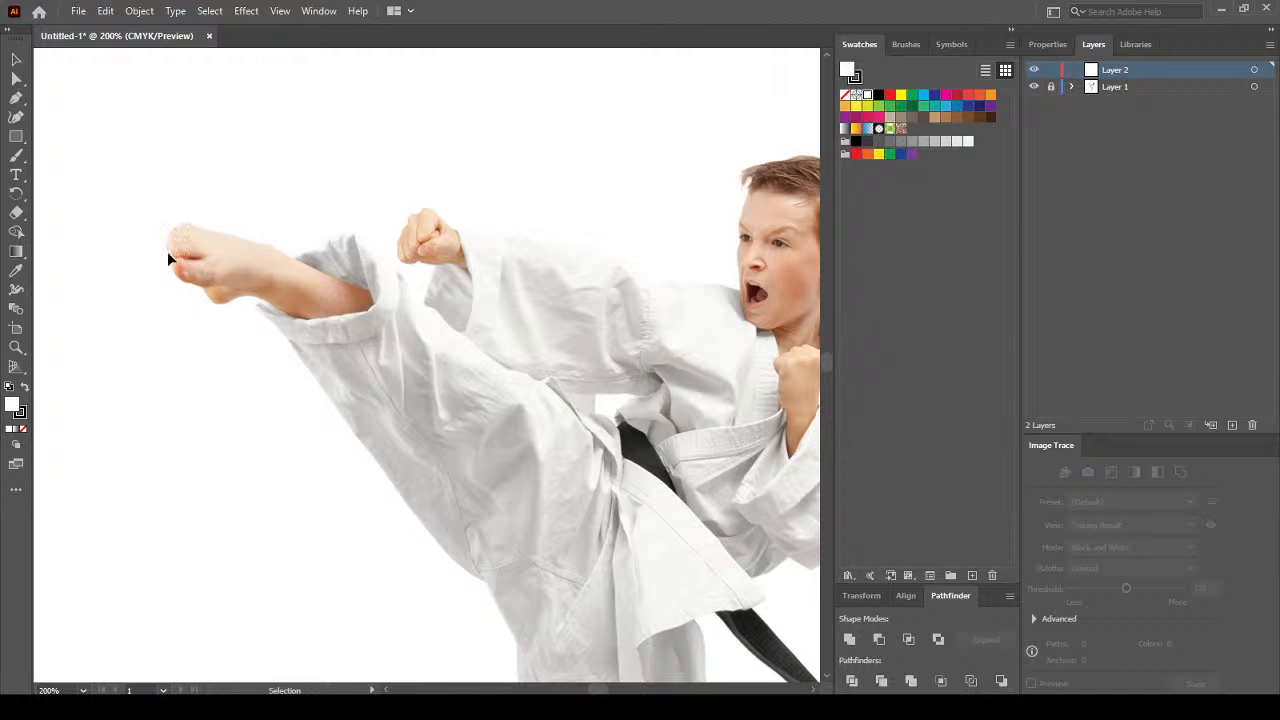
# With the Pen tool, set fill to None and stroke to black, and start the outline around the hair.
pyautogui.click(18, 99)
pyautogui.moveTo(612, 250); pyautogui.dragTo(393, 220)
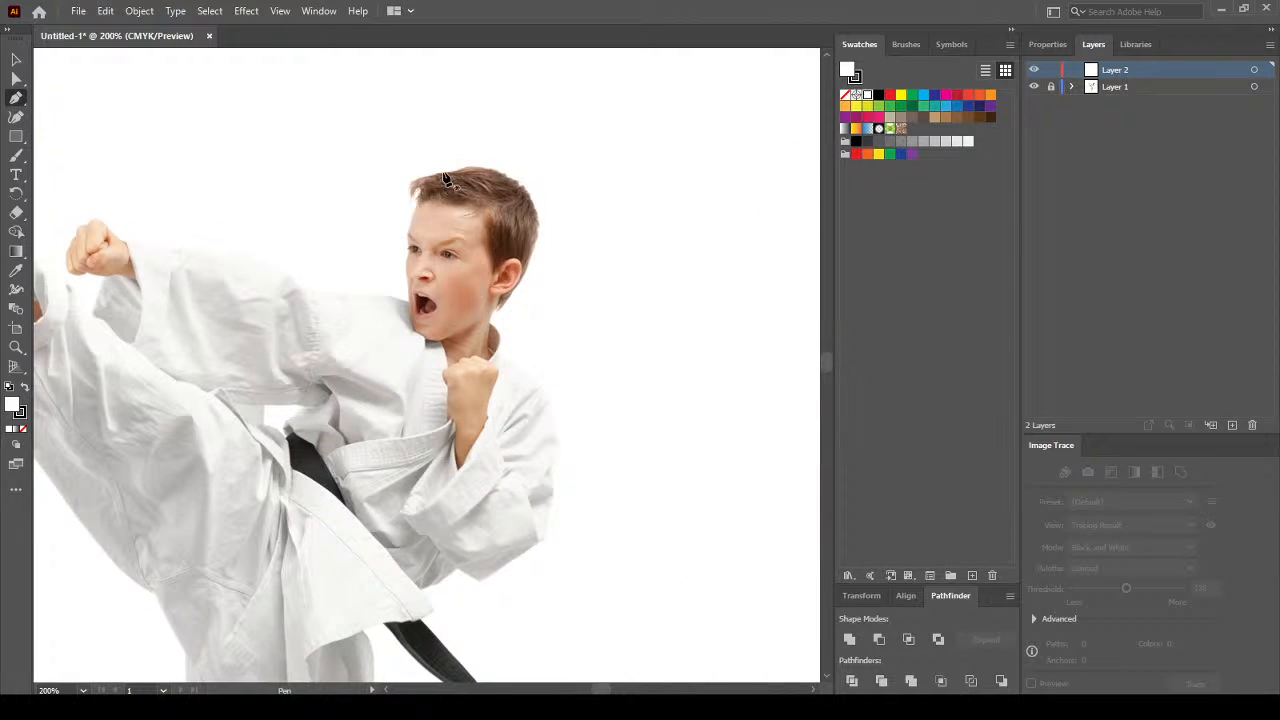
pyautogui.moveTo(446, 178); pyautogui.dragTo(418, 189)
pyautogui.click(845, 96)
pyautogui.click(857, 78)
pyautogui.moveTo(368, 274); pyautogui.dragTo(555, 299)
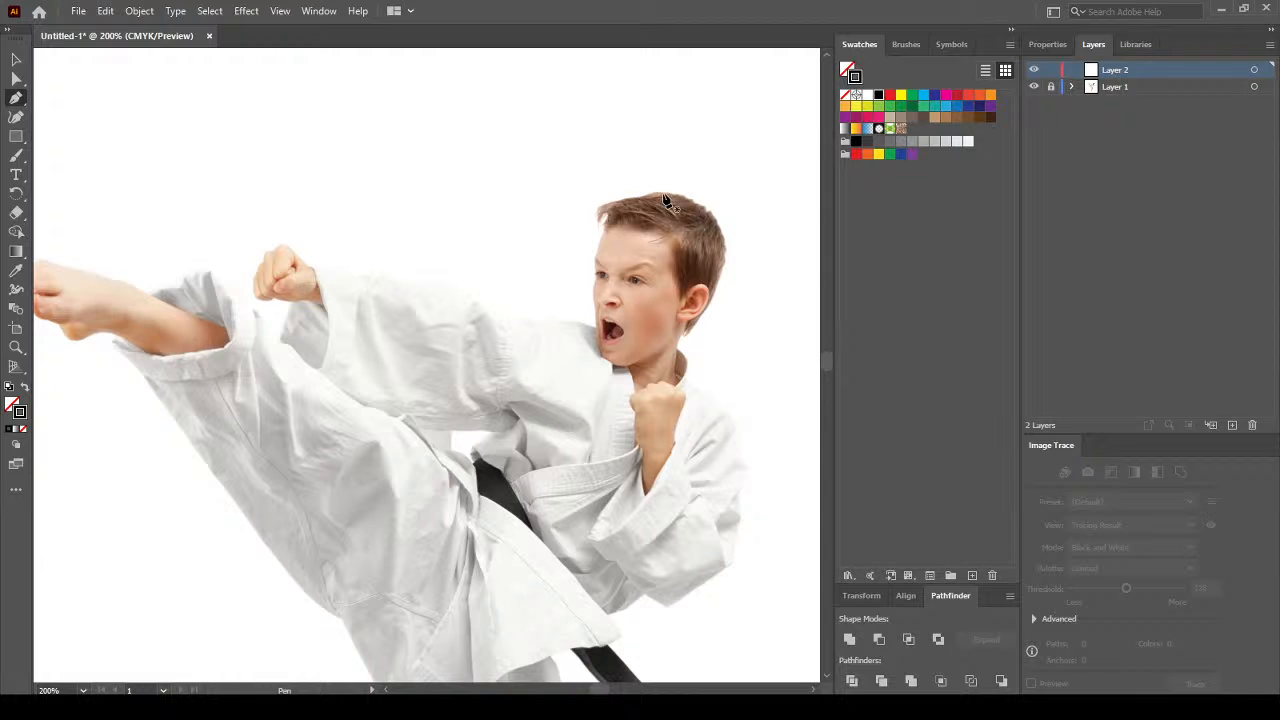
pyautogui.moveTo(634, 199)
pyautogui.mouseDown()
pyautogui.moveTo(596, 214)
pyautogui.moveTo(614, 222)
pyautogui.moveTo(600, 214)
pyautogui.moveTo(600, 336)
pyautogui.moveTo(274, 246)
pyautogui.moveTo(262, 258)
pyautogui.mouseUp()
# Continue the outline from the head along the sleeve and around the fist.
pyautogui.click(597, 331)
pyautogui.click(314, 267)
pyautogui.click(258, 270)
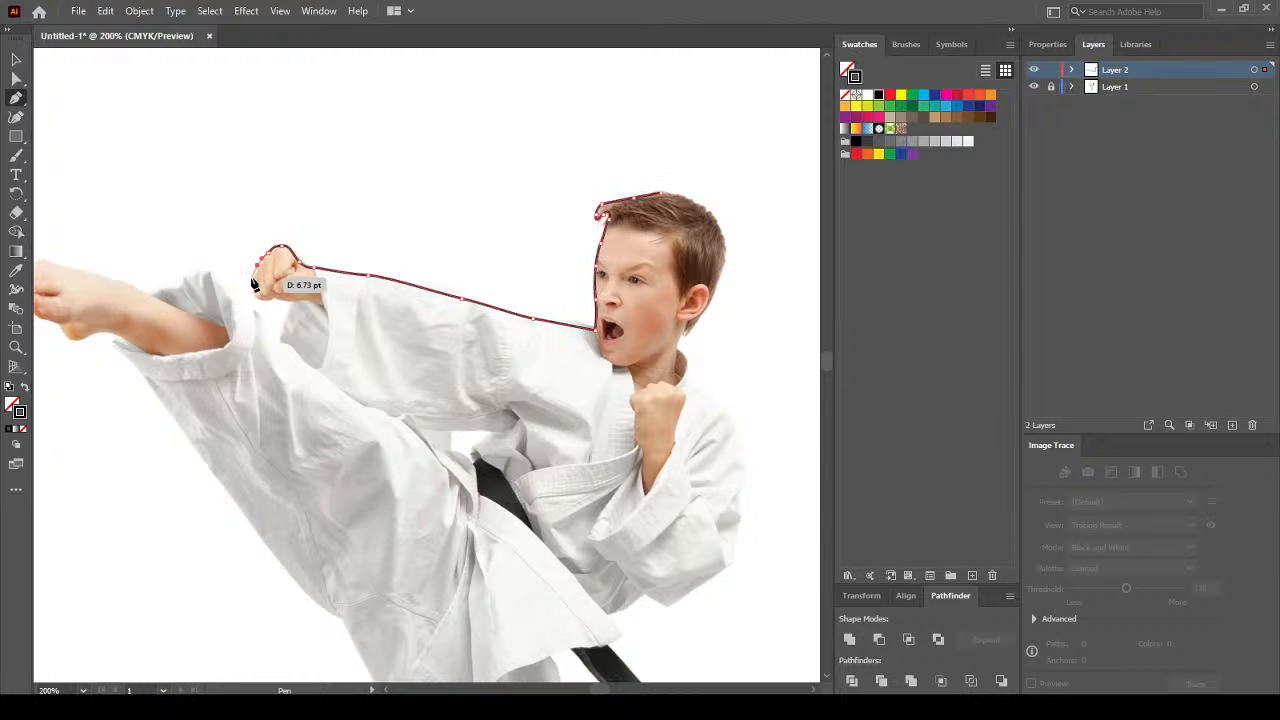
pyautogui.click(253, 297)
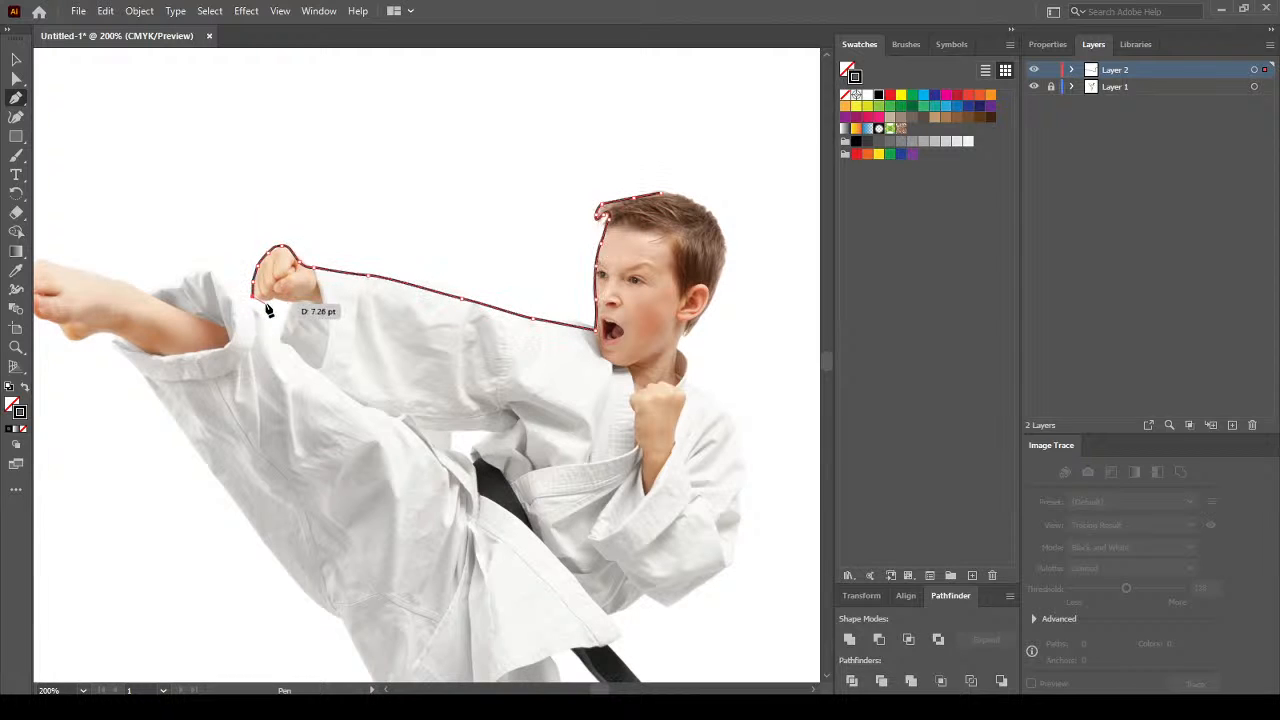
pyautogui.moveTo(265, 303); pyautogui.dragTo(284, 343)
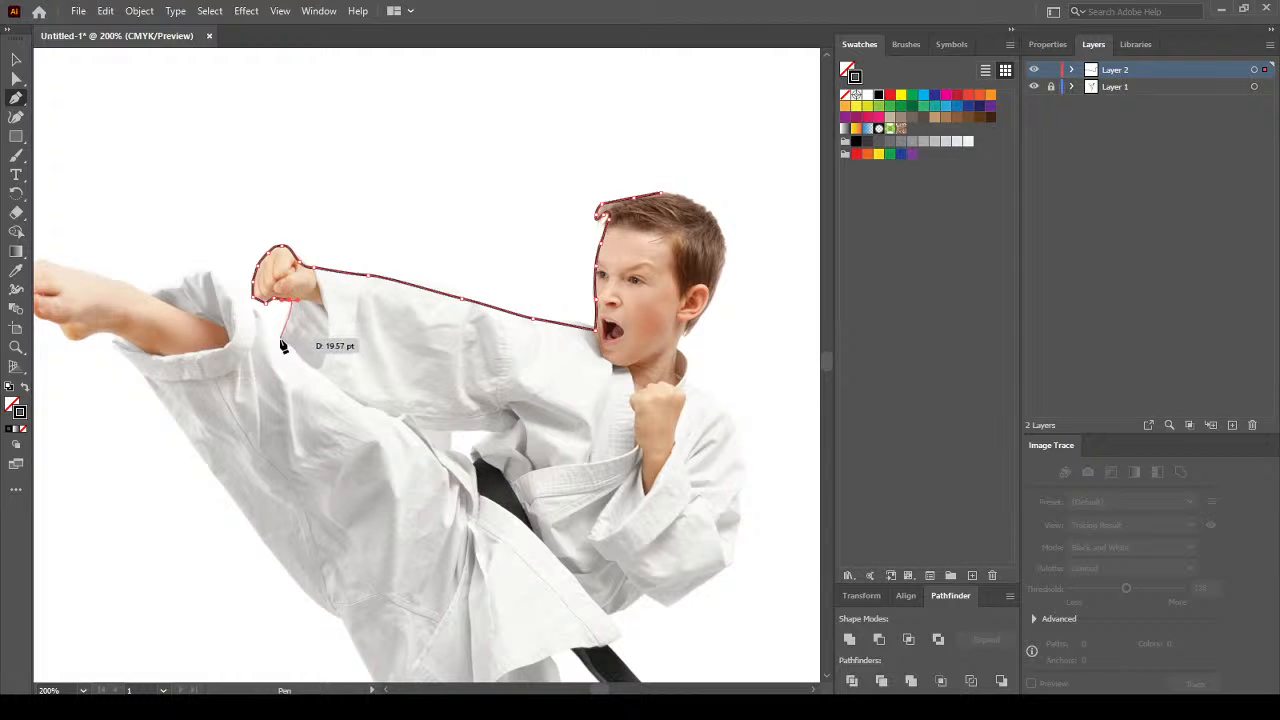
pyautogui.click(280, 339)
pyautogui.moveTo(243, 299); pyautogui.dragTo(242, 222)
pyautogui.click(208, 273)
# Trace around the toes of the kicking foot and along its sole.
pyautogui.press('space')
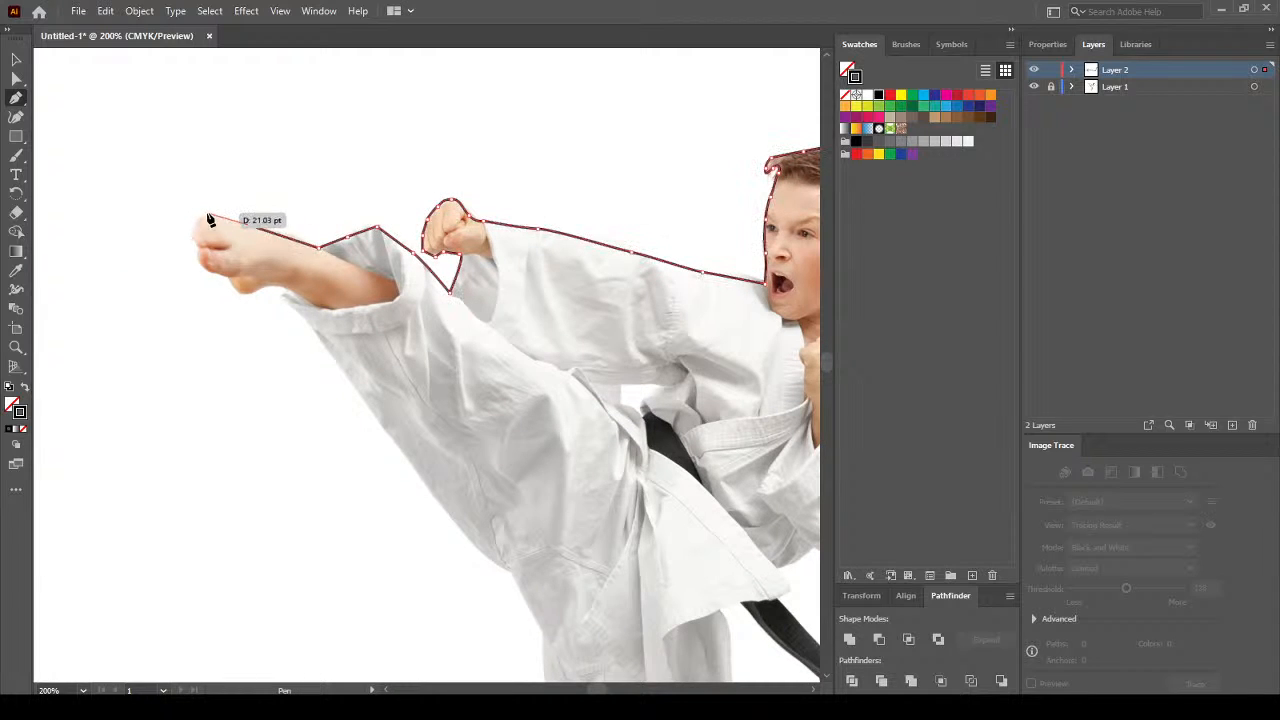
pyautogui.click(207, 213)
pyautogui.click(192, 228)
pyautogui.click(195, 242)
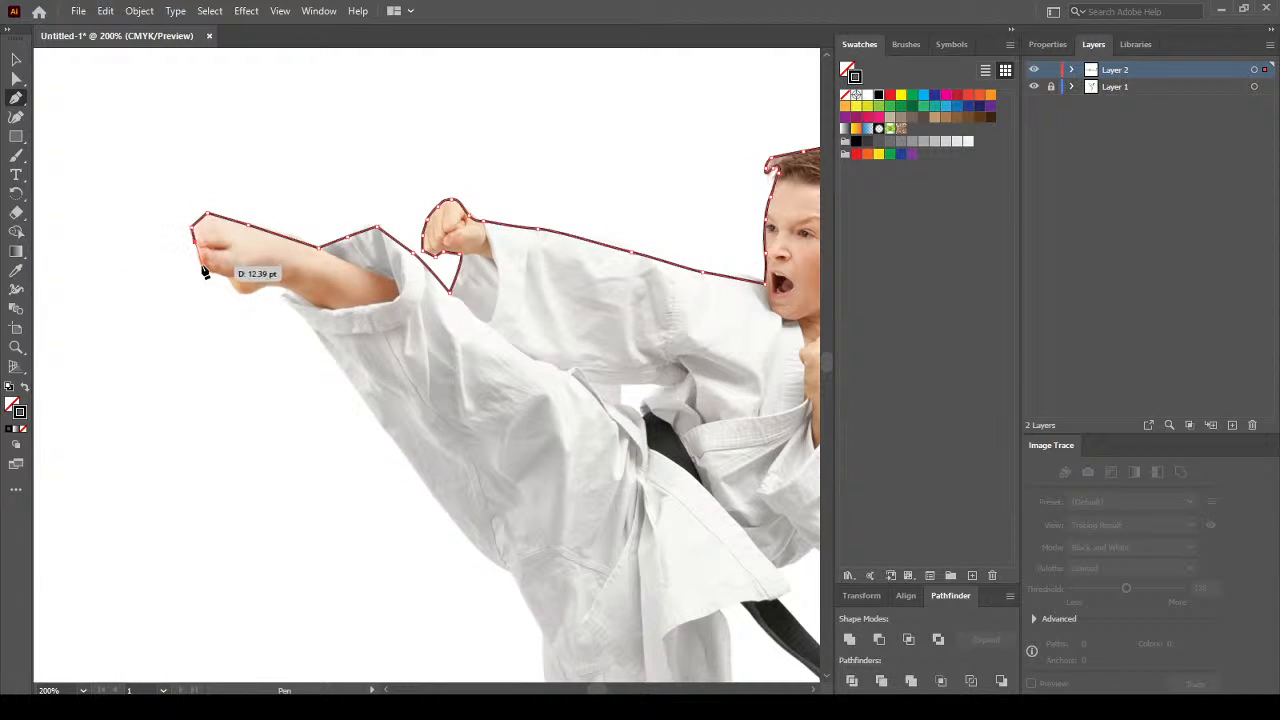
pyautogui.click(202, 265)
pyautogui.click(217, 274)
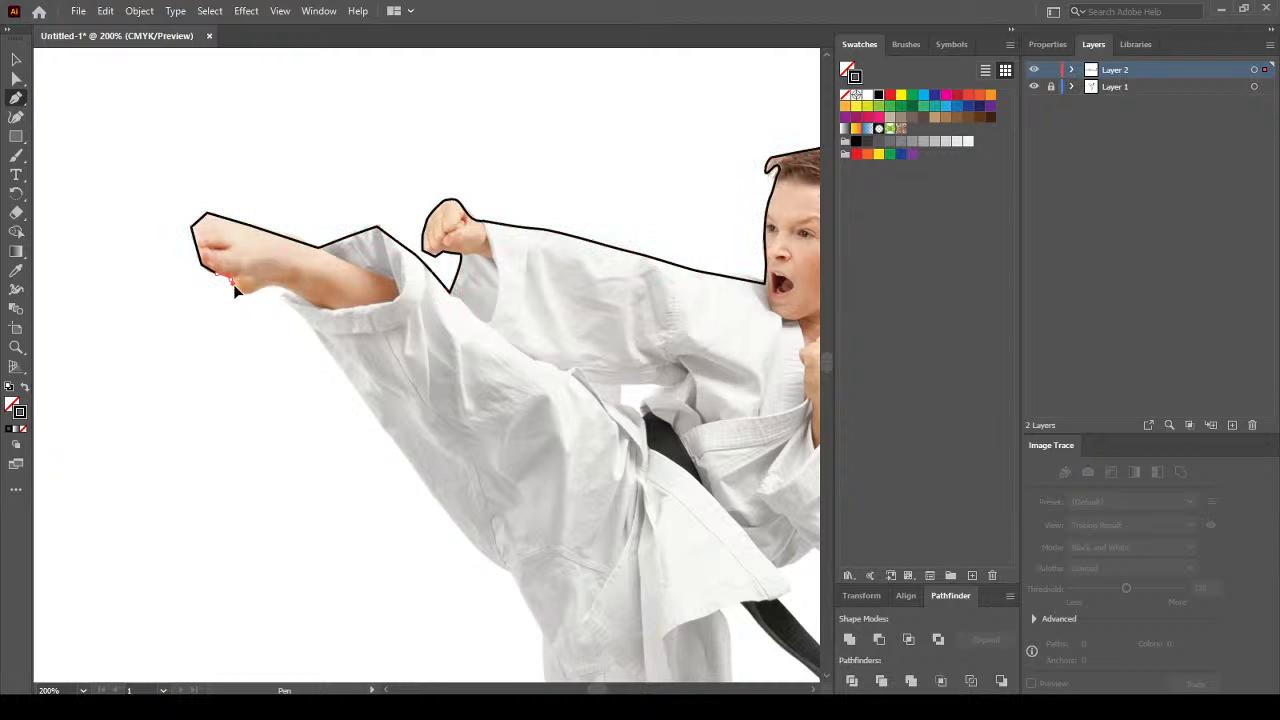
pyautogui.click(235, 291)
# Trace the outline around the heel and down the kicking leg.
pyautogui.click(257, 290)
pyautogui.moveTo(280, 285)
pyautogui.mouseDown()
pyautogui.moveTo(292, 291)
pyautogui.moveTo(280, 297)
pyautogui.mouseUp()
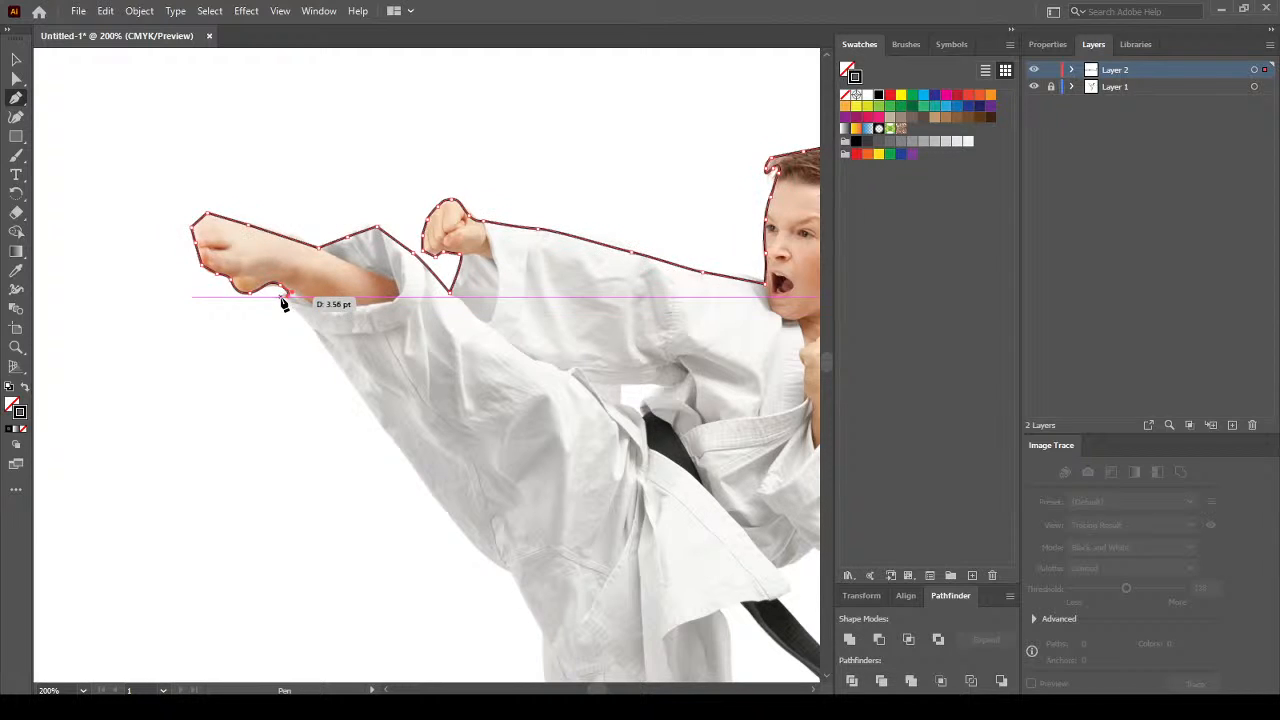
pyautogui.click(321, 342)
pyautogui.moveTo(411, 463); pyautogui.dragTo(271, 127)
pyautogui.press('space')
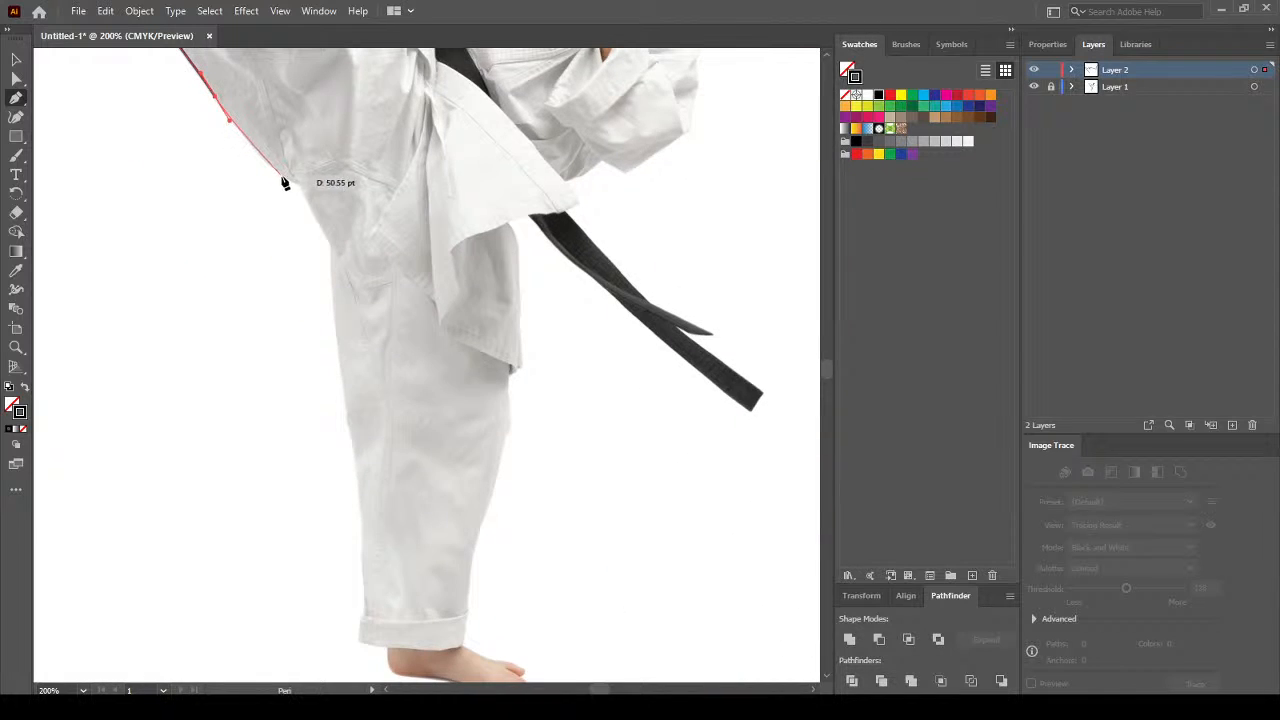
pyautogui.moveTo(293, 186); pyautogui.dragTo(298, 71)
# Trace down the standing trouser leg to its hem.
pyautogui.press('space')
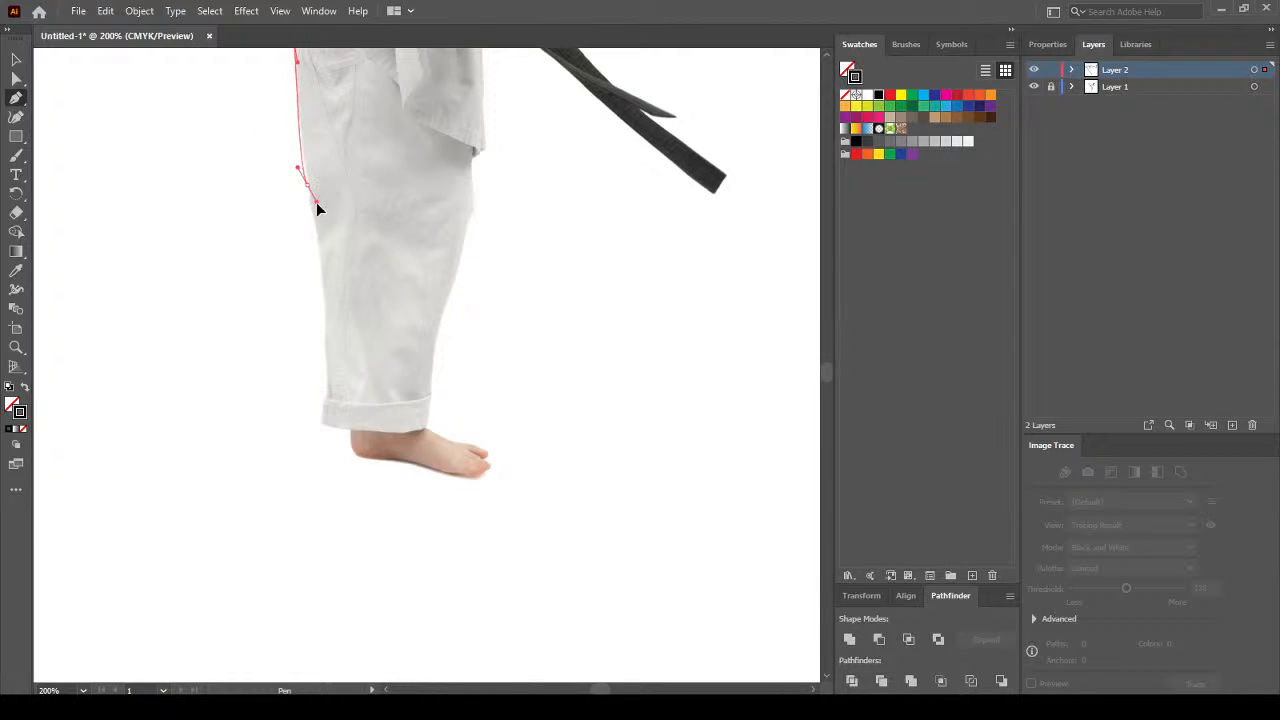
pyautogui.moveTo(311, 208); pyautogui.dragTo(327, 355)
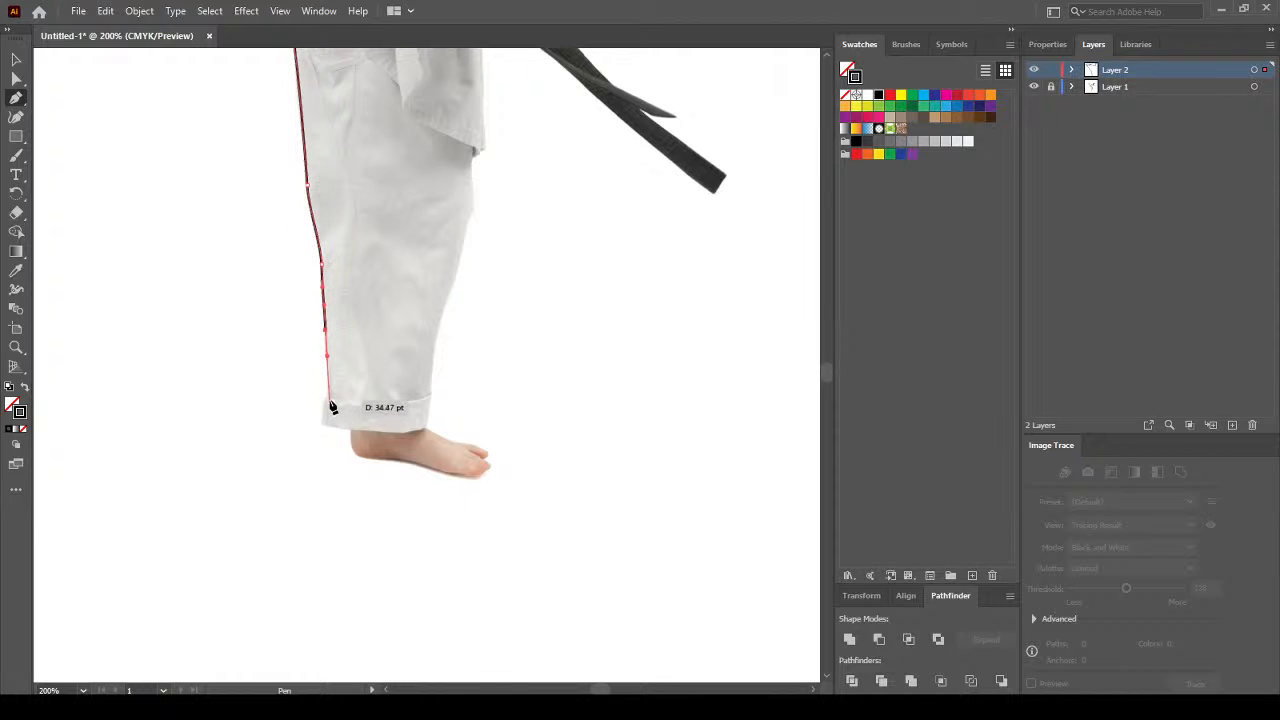
pyautogui.click(327, 398)
pyautogui.click(322, 424)
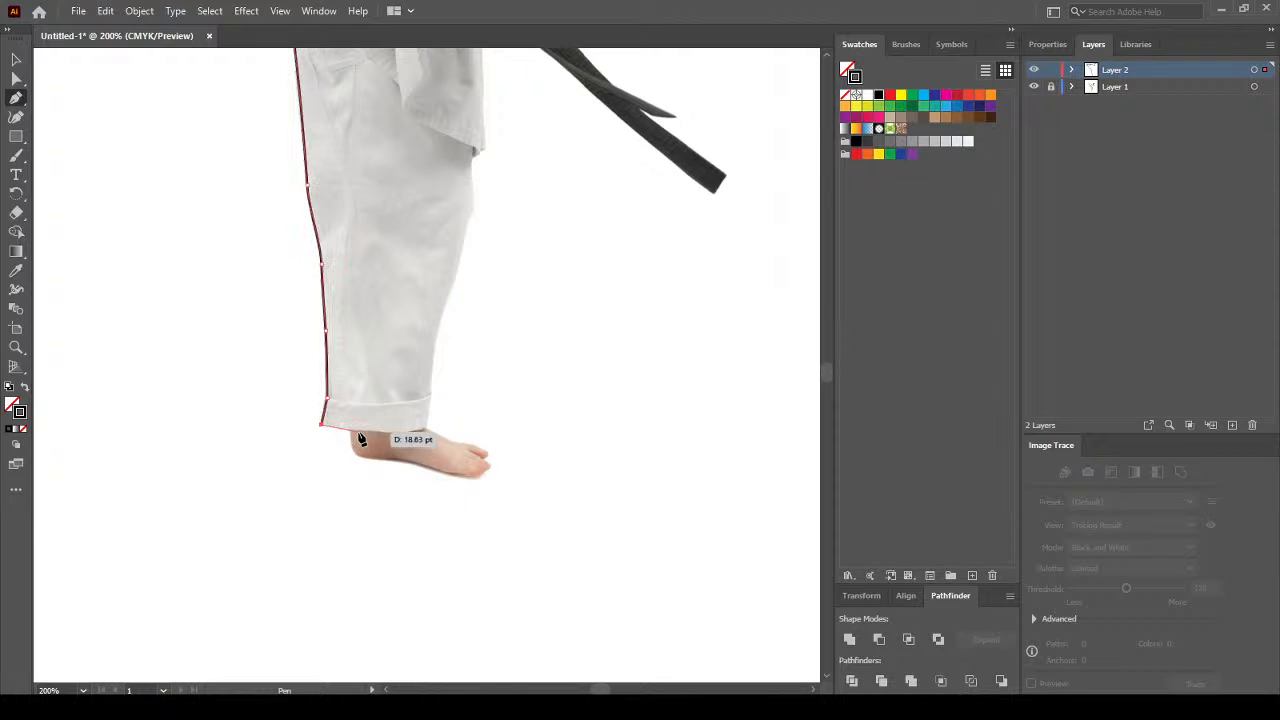
pyautogui.moveTo(359, 432); pyautogui.dragTo(410, 432)
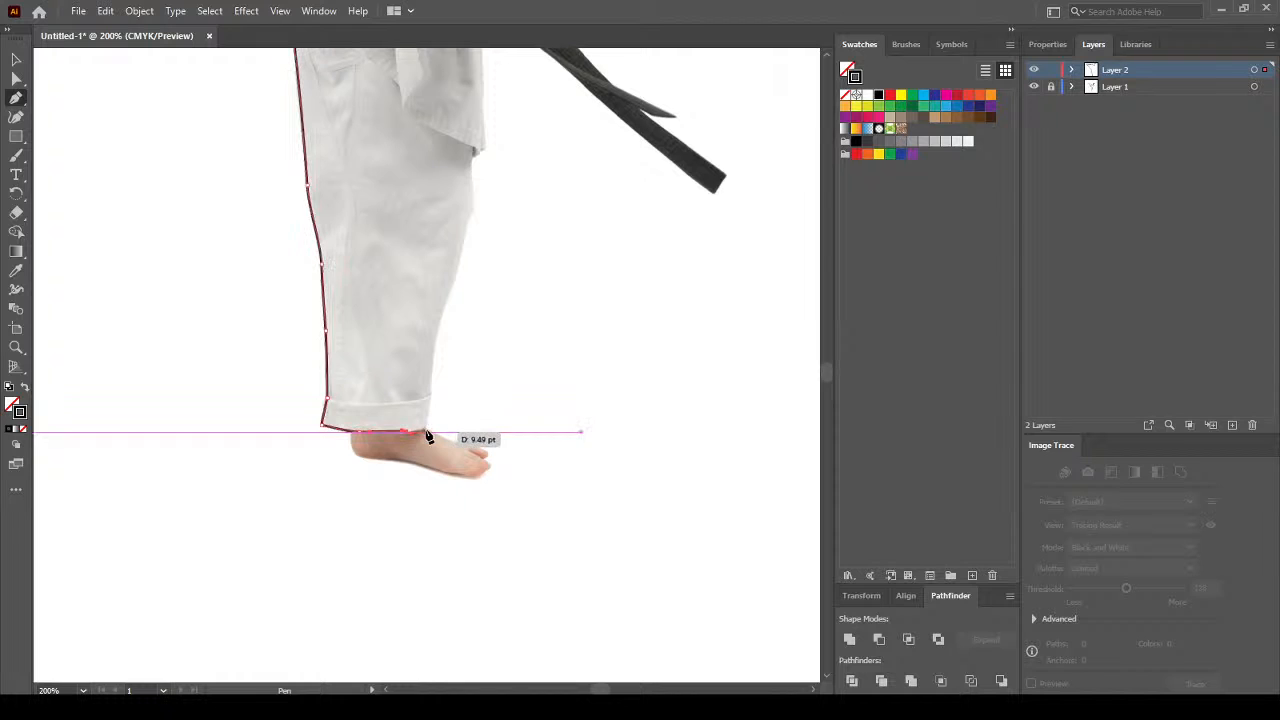
pyautogui.click(425, 429)
# Trace up the back edge of the trouser leg to the jacket hem.
pyautogui.moveTo(429, 387); pyautogui.dragTo(430, 375)
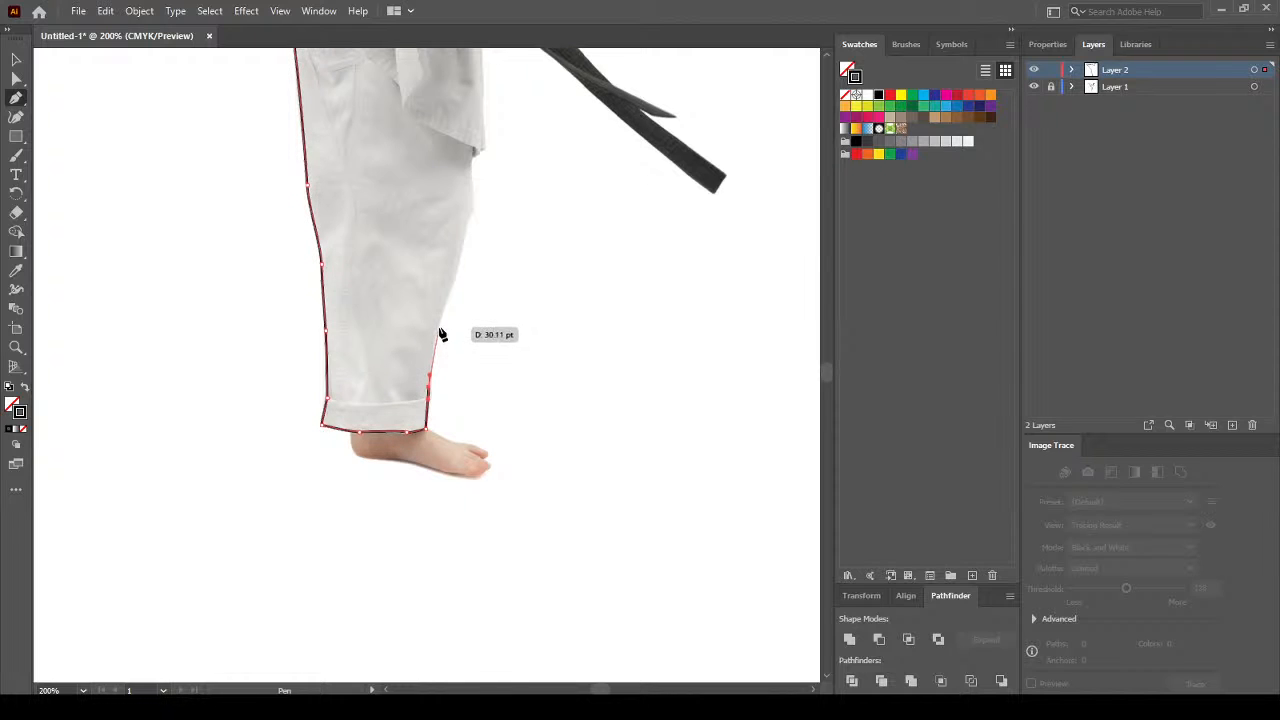
pyautogui.moveTo(439, 325); pyautogui.dragTo(443, 318)
pyautogui.moveTo(464, 232); pyautogui.dragTo(476, 212)
pyautogui.click(474, 207)
pyautogui.click(472, 158)
pyautogui.moveTo(478, 148); pyautogui.dragTo(484, 144)
pyautogui.press('space')
pyautogui.moveTo(502, 182); pyautogui.dragTo(513, 299)
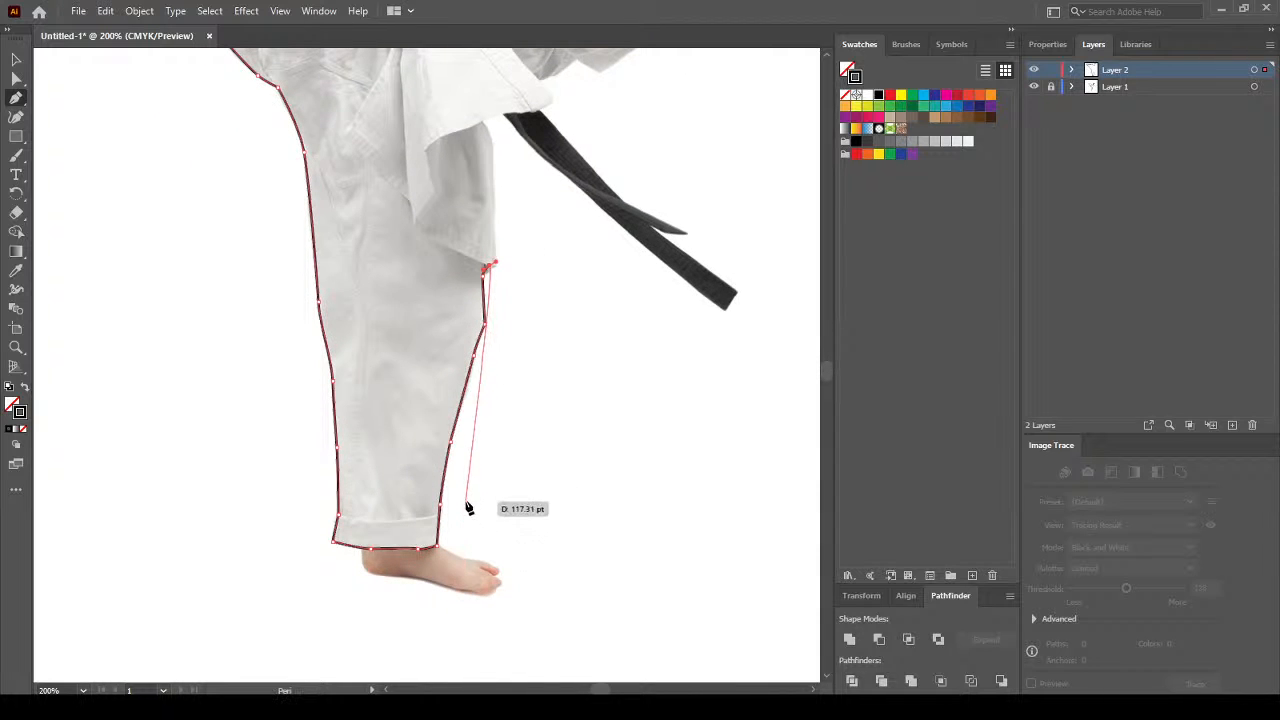
# Undo the misplaced and stray outline points.
pyautogui.hotkey('ctrl', 'z')
pyautogui.press('Delete')
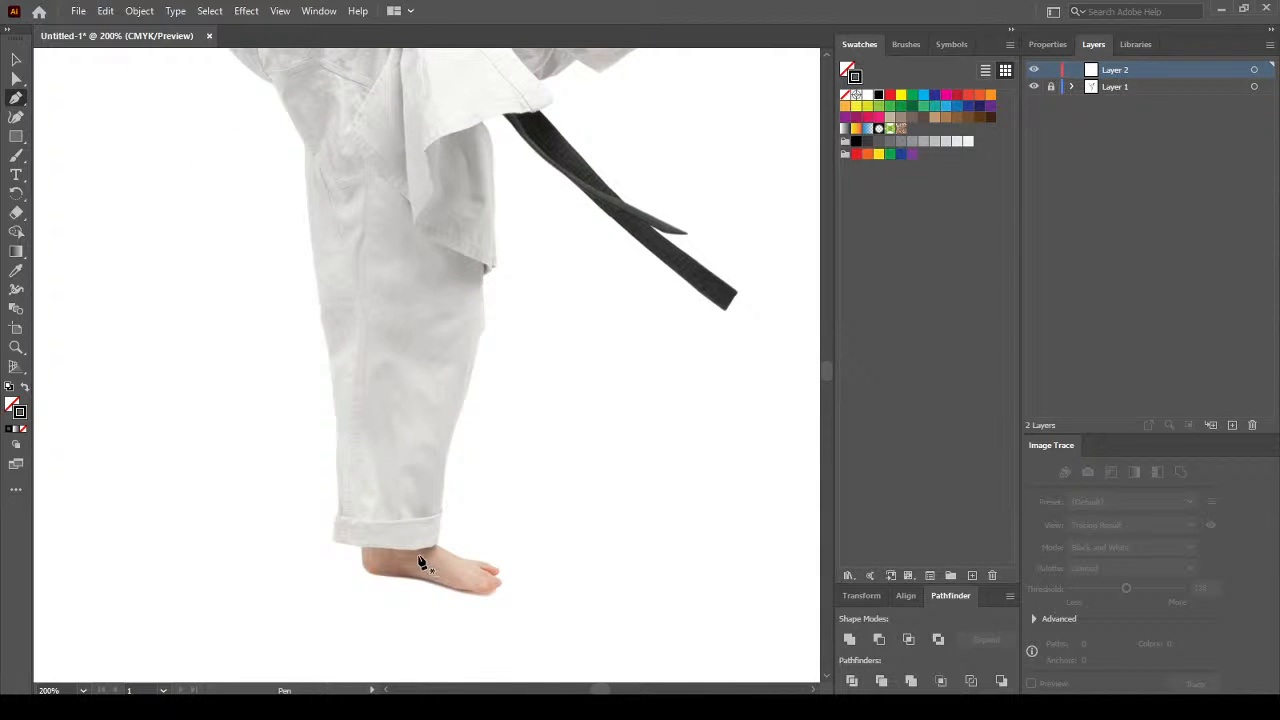
pyautogui.hotkey('ctrl', 'z')
pyautogui.hotkey('ctrl', 'z')
pyautogui.hotkey('ctrl', 'z')
pyautogui.hotkey('ctrl', 'z')
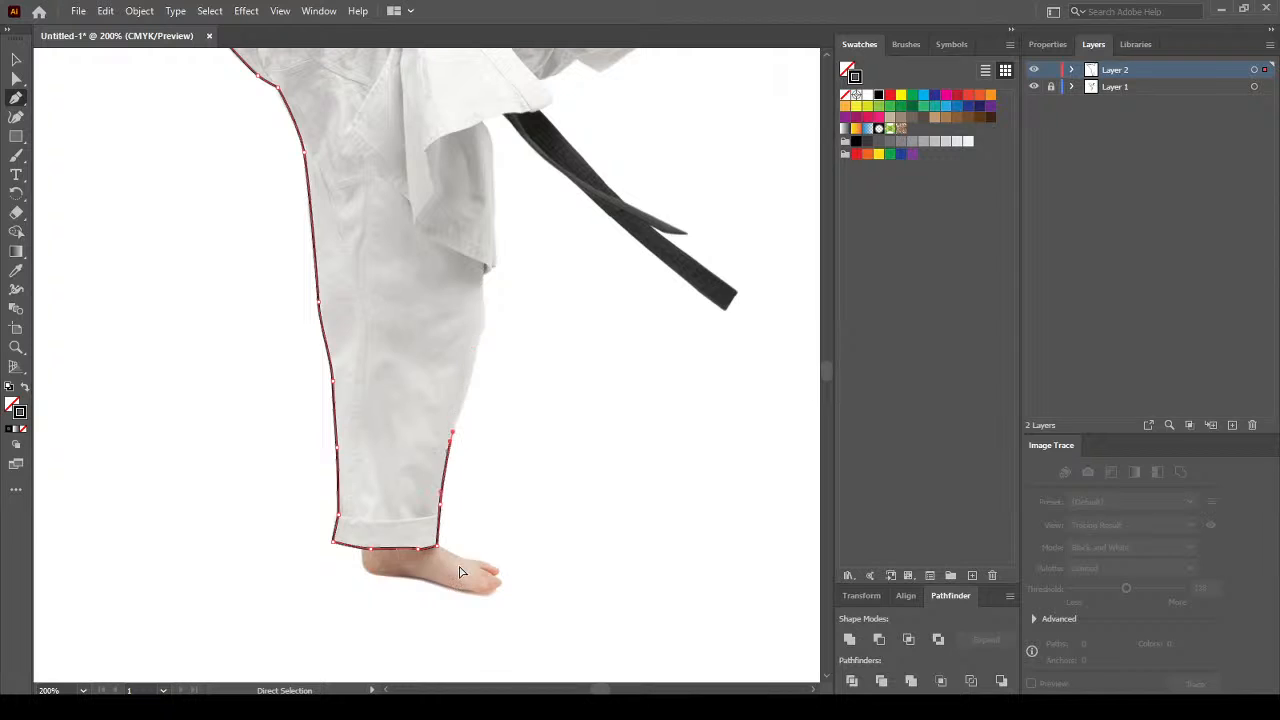
pyautogui.hotkey('ctrl', 'z')
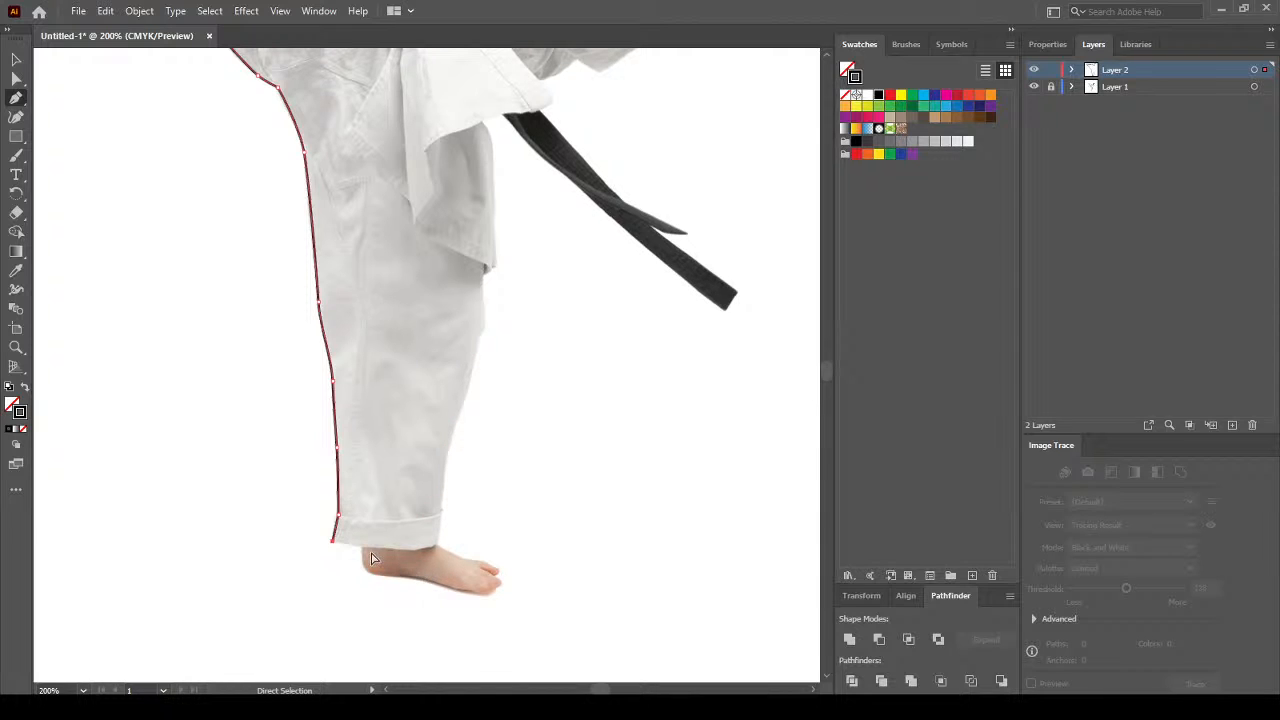
# Trace around the heel, sole, big toe and top of the foot up to the hem.
pyautogui.click(364, 547)
pyautogui.click(363, 568)
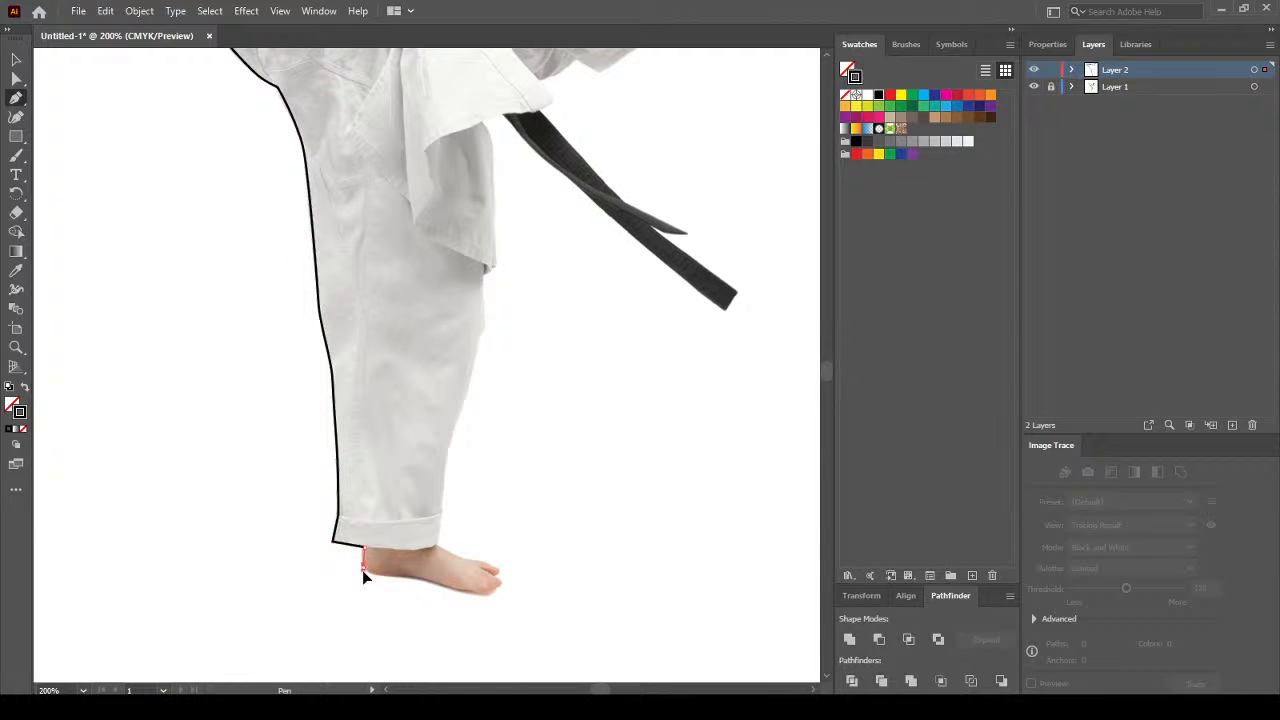
pyautogui.click(431, 582)
pyautogui.moveTo(486, 593); pyautogui.dragTo(461, 557)
pyautogui.click(498, 584)
pyautogui.click(488, 566)
pyautogui.click(440, 517)
# Trace up the back of the trouser leg to the jacket hem corner.
pyautogui.click(451, 432)
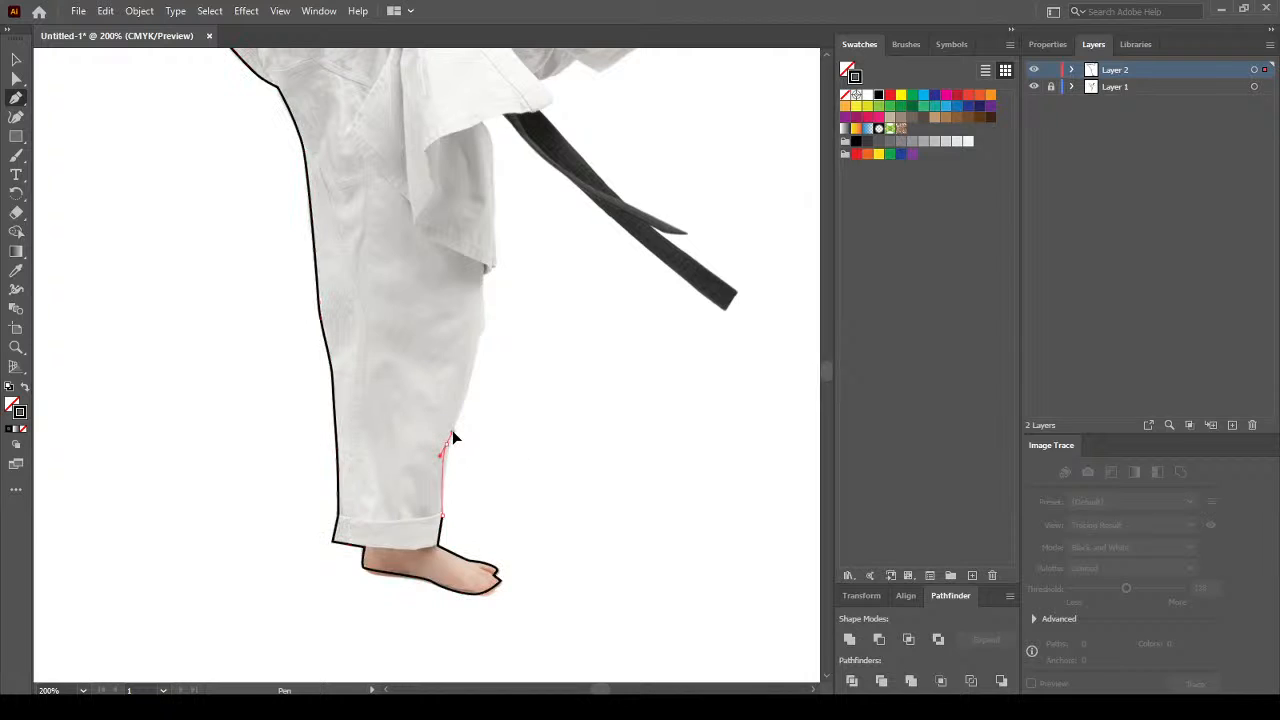
pyautogui.click(478, 349)
pyautogui.click(490, 269)
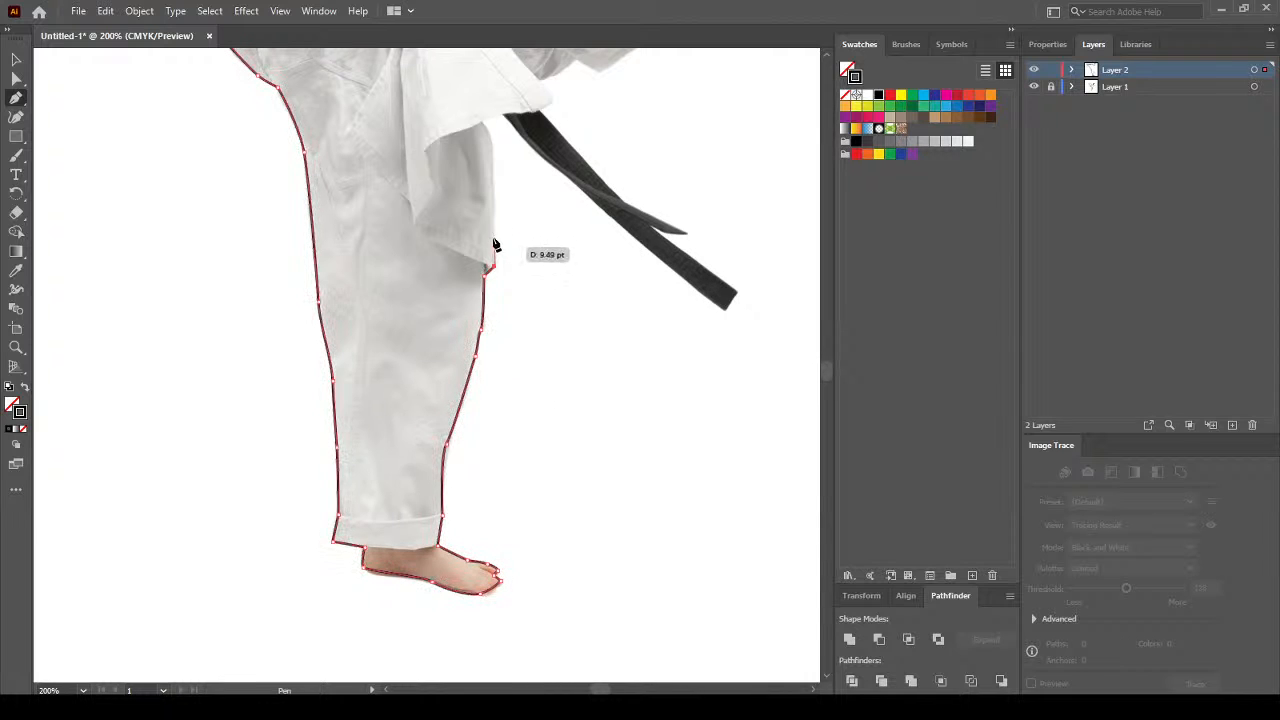
pyautogui.moveTo(494, 238); pyautogui.dragTo(486, 435)
pyautogui.press('space')
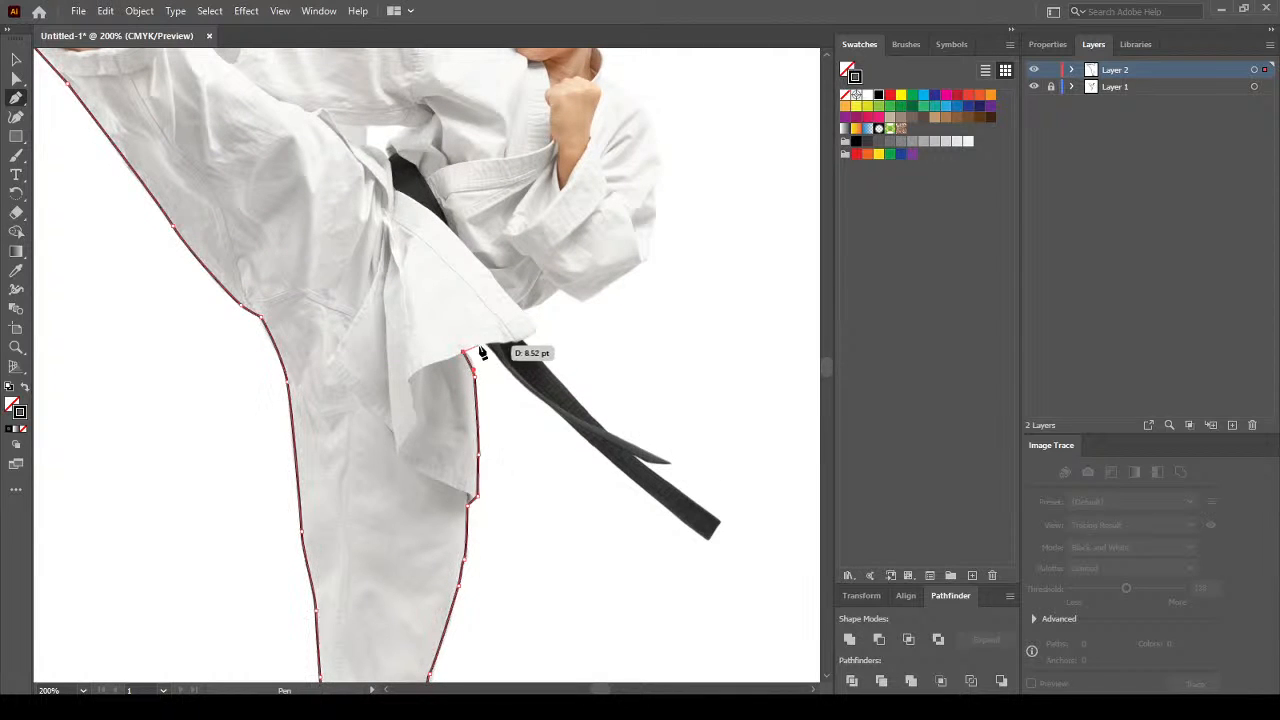
pyautogui.click(487, 346)
# Trace around the belt tip, along its upper edge and the jacket's lower edge.
pyautogui.click(561, 427)
pyautogui.keyDown('ctrl'); pyautogui.click(565, 425); pyautogui.keyUp('ctrl')
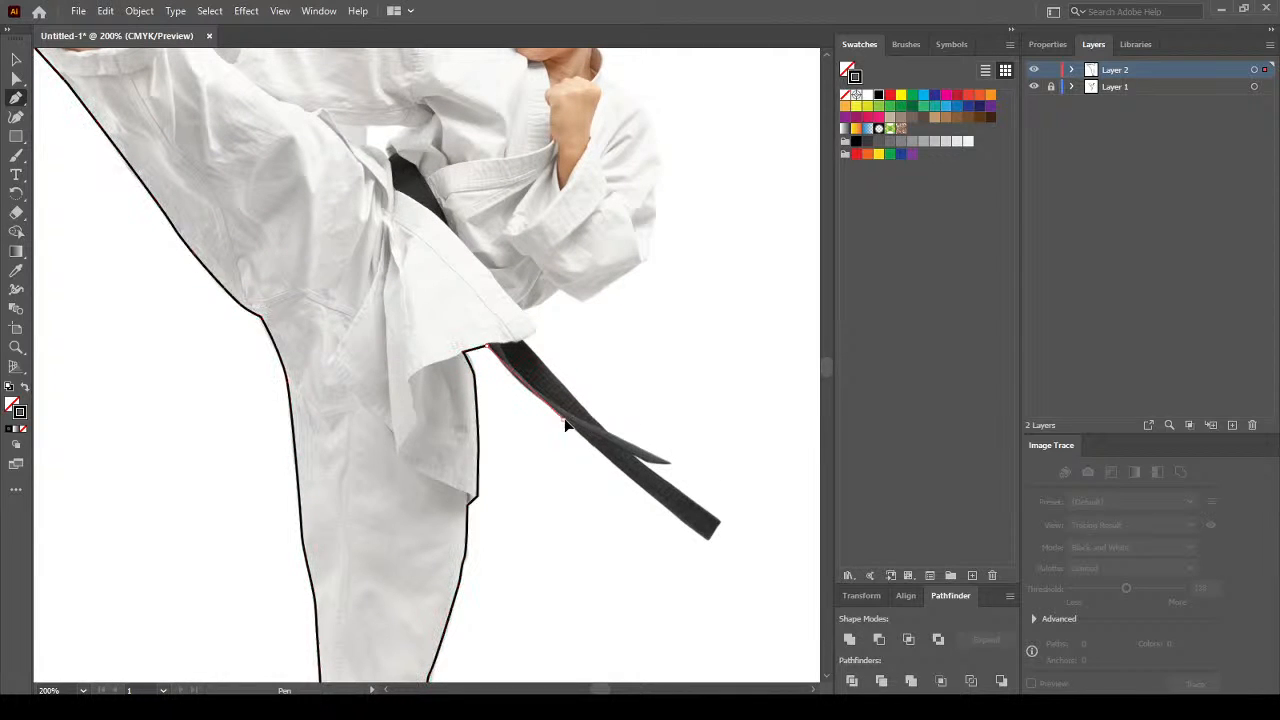
pyautogui.click(706, 540)
pyautogui.click(720, 522)
pyautogui.click(634, 457)
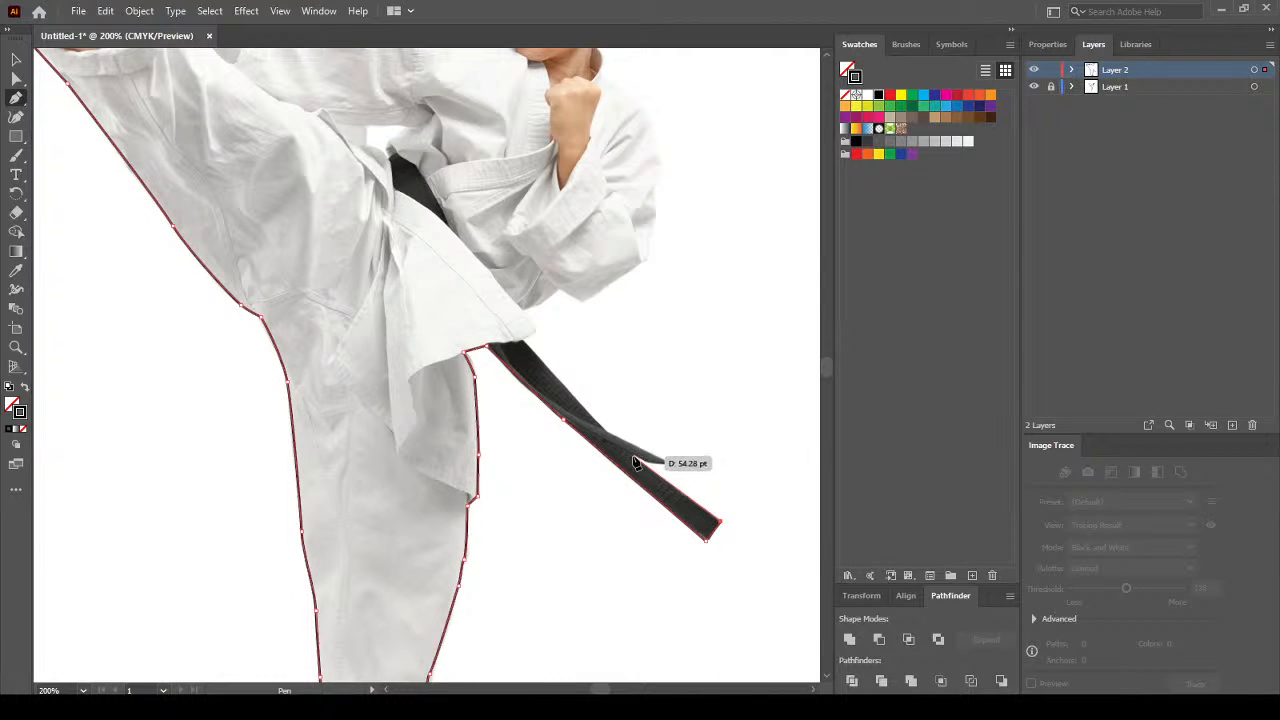
pyautogui.click(671, 462)
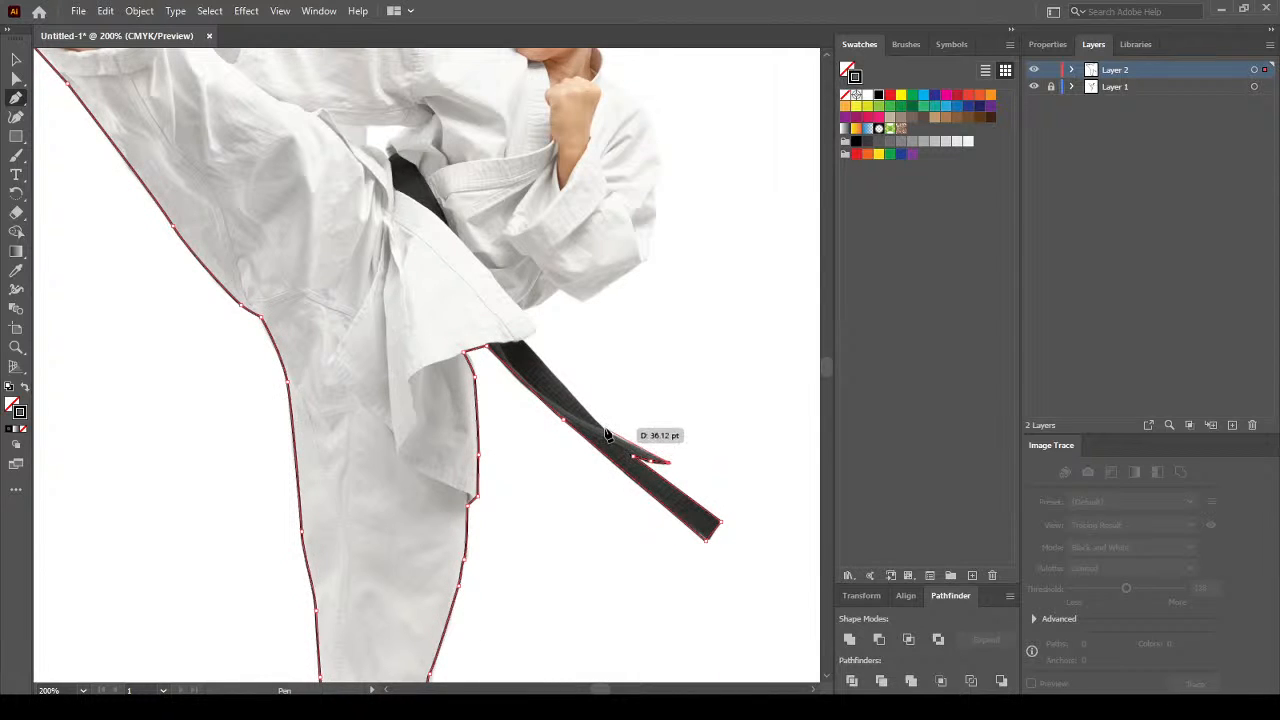
pyautogui.click(563, 420)
pyautogui.click(525, 338)
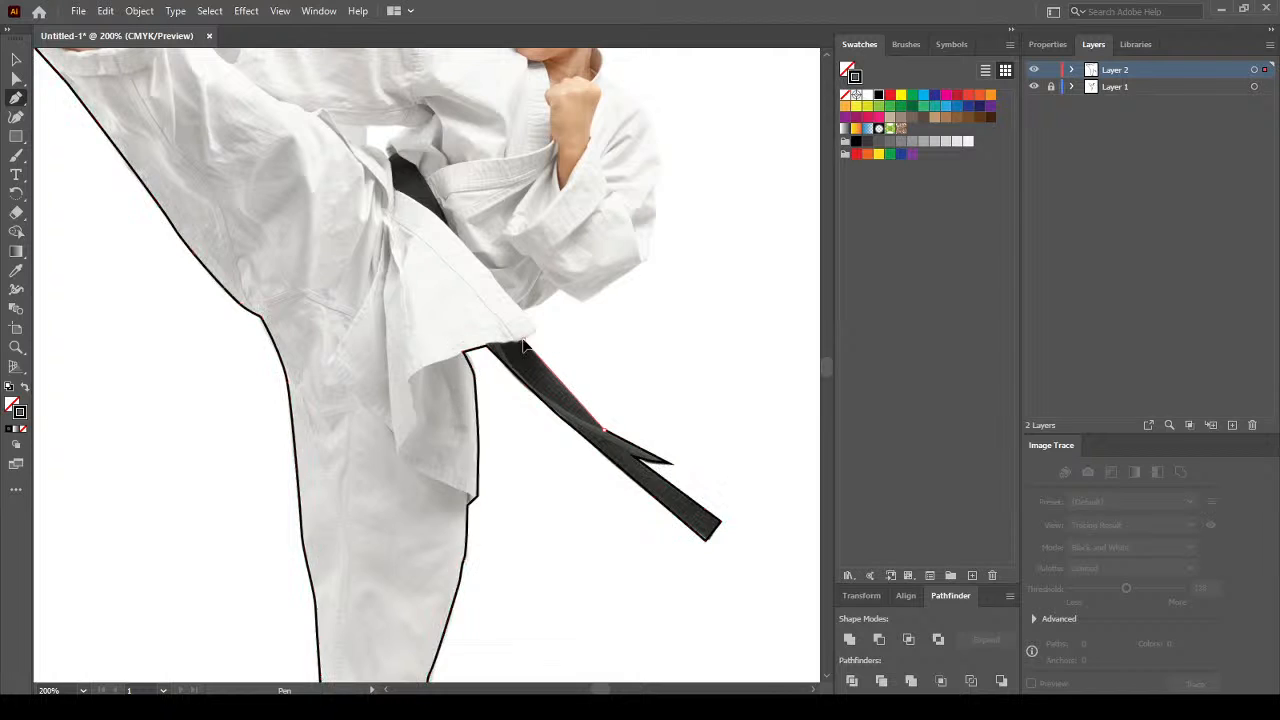
pyautogui.click(534, 330)
pyautogui.click(521, 309)
pyautogui.moveTo(546, 303); pyautogui.dragTo(587, 299)
# Trace under the forearm and up the back and arm, closing the outline at its start.
pyautogui.click(559, 285)
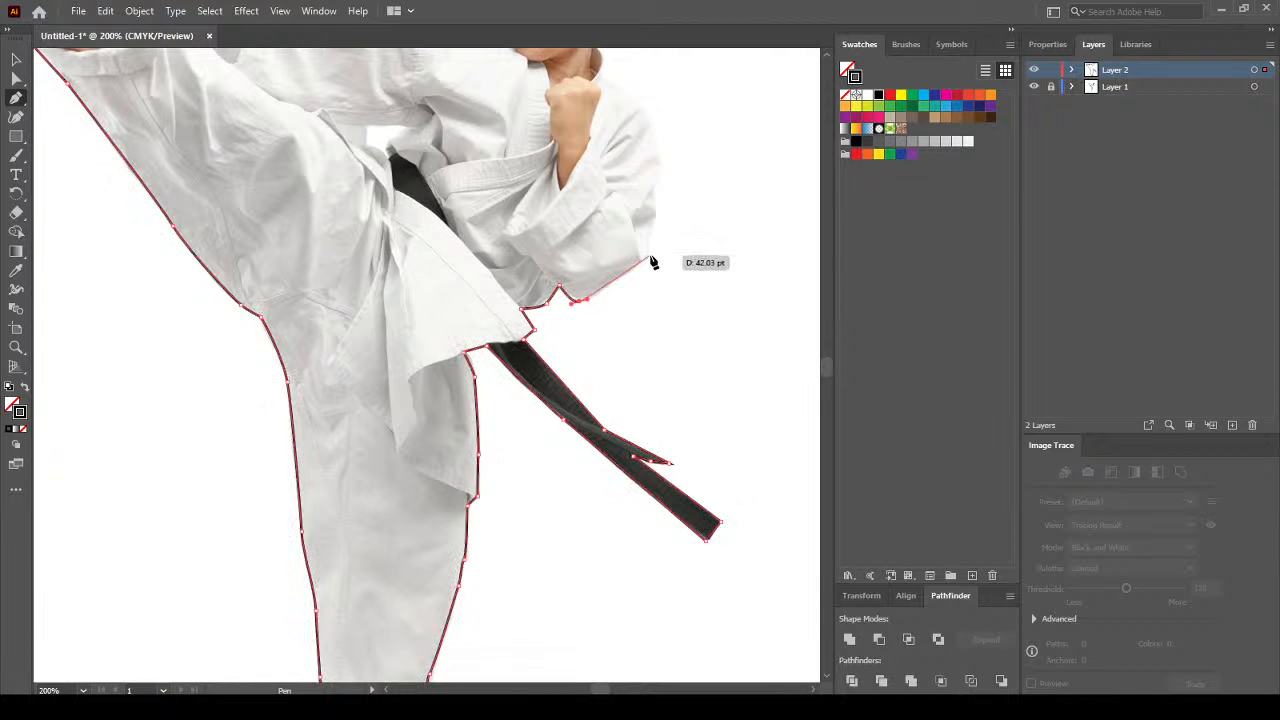
pyautogui.click(648, 257)
pyautogui.press('space')
pyautogui.moveTo(648, 257); pyautogui.dragTo(628, 416)
pyautogui.click(632, 381)
pyautogui.click(617, 320)
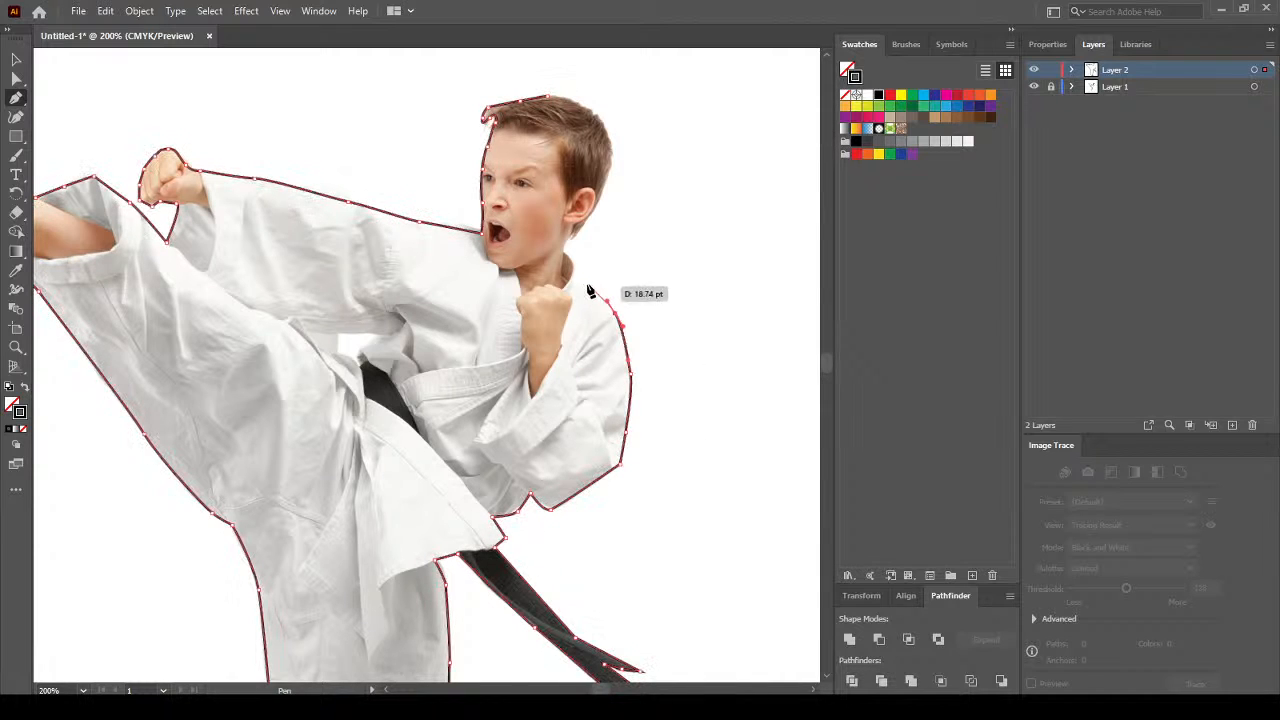
pyautogui.click(566, 240)
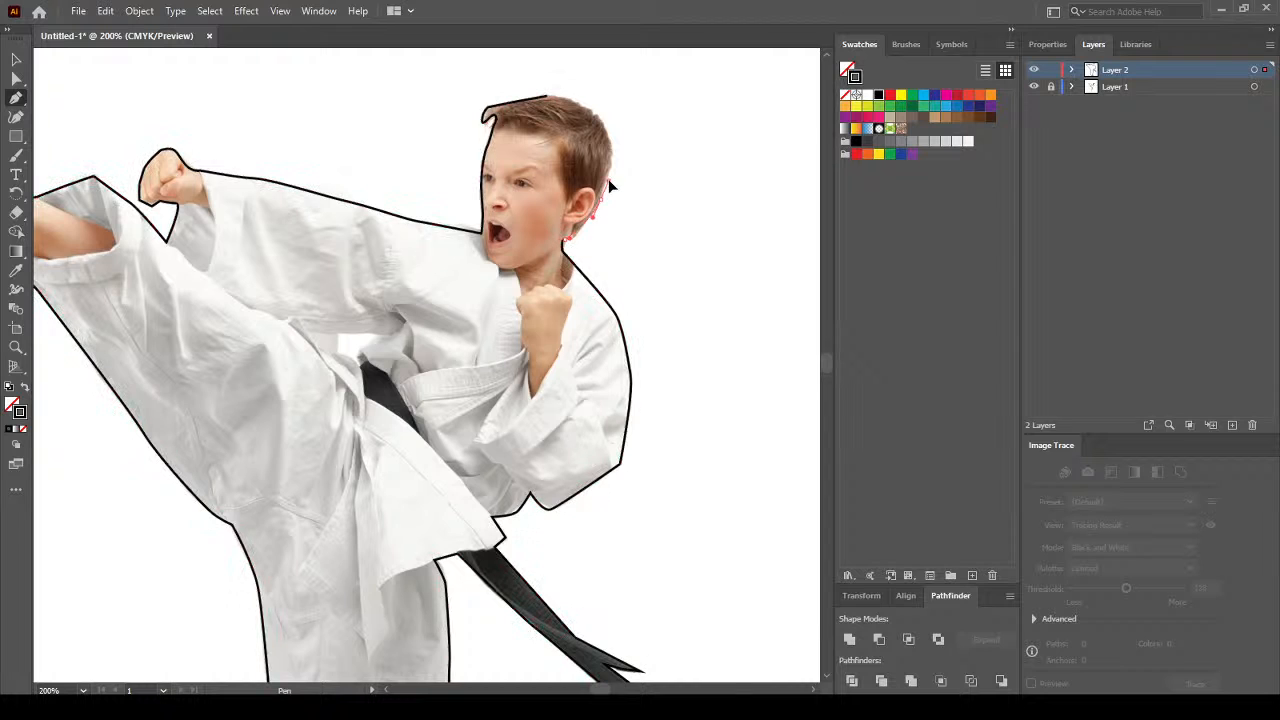
# Add anchors around the back and top of the head, closing the head outline.
pyautogui.moveTo(610, 184); pyautogui.dragTo(612, 158)
pyautogui.click(607, 118)
pyautogui.click(577, 106)
pyautogui.click(549, 101)
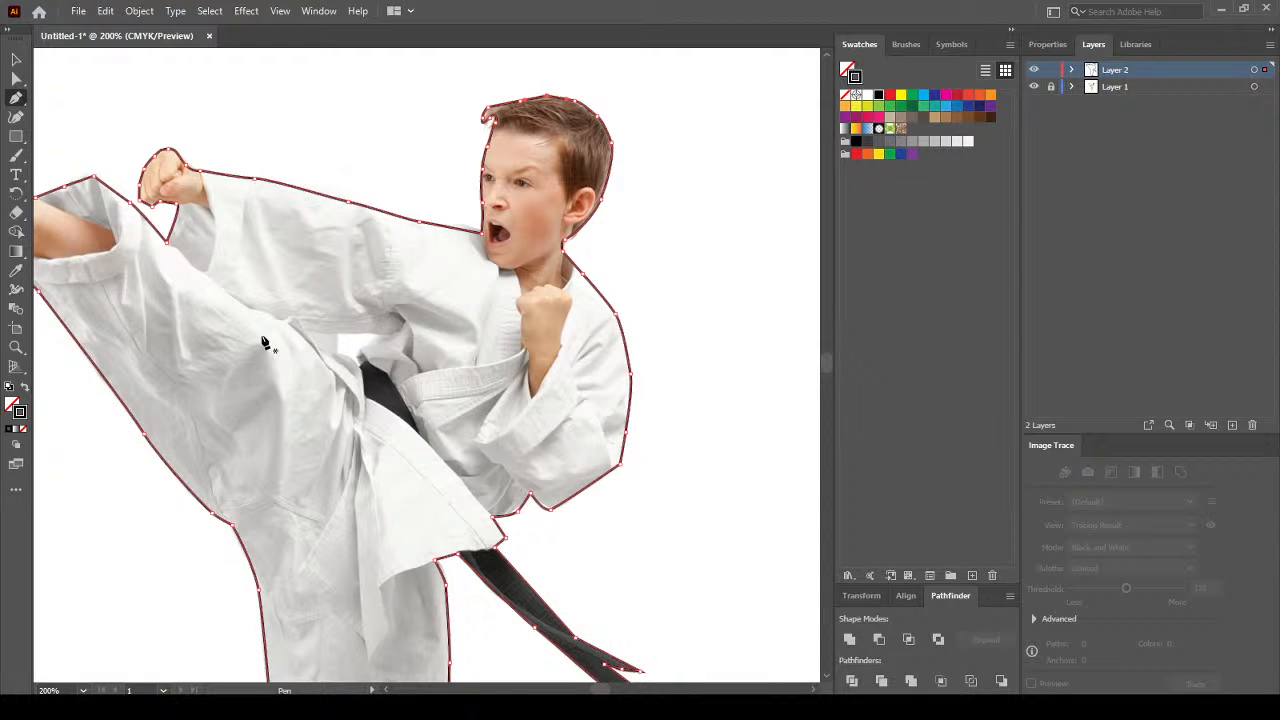
pyautogui.click(17, 60)
# Give the traced path a solid black fill and no stroke.
pyautogui.keyDown('alt'); pyautogui.scroll(-3, 640, 354); pyautogui.keyUp('alt')
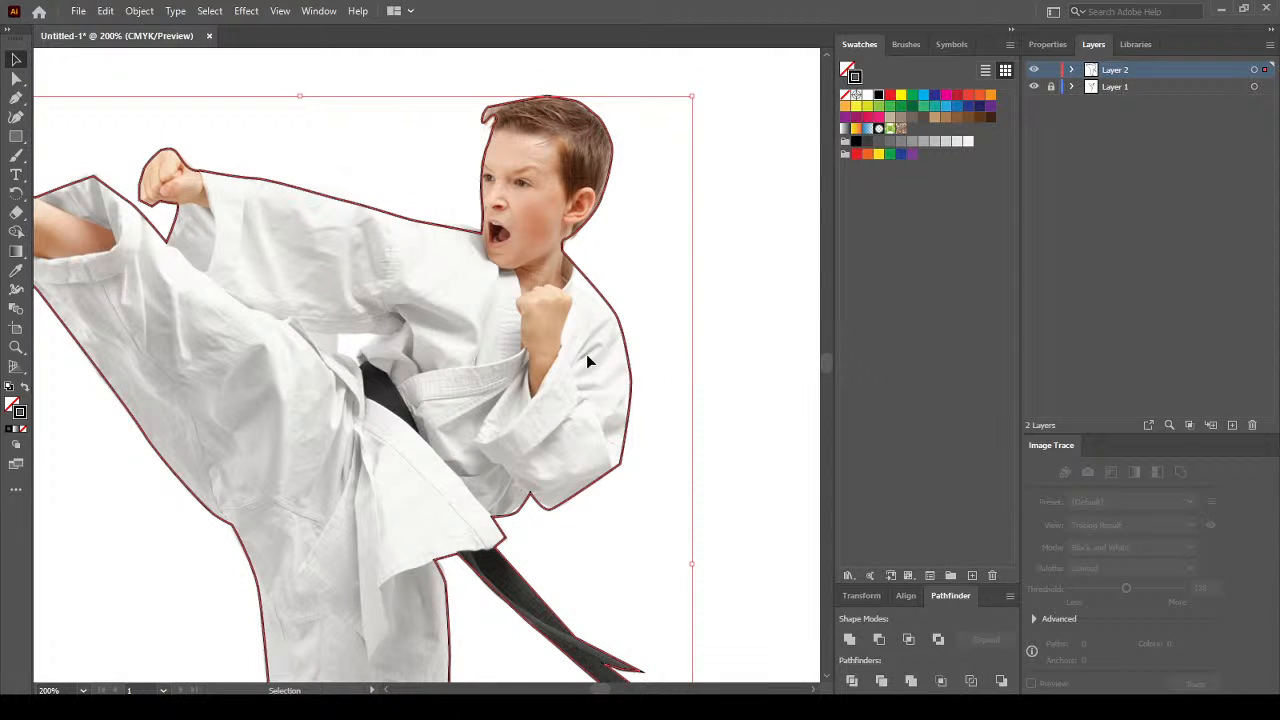
pyautogui.keyDown('alt'); pyautogui.scroll(1, 288, 333); pyautogui.keyUp('alt')
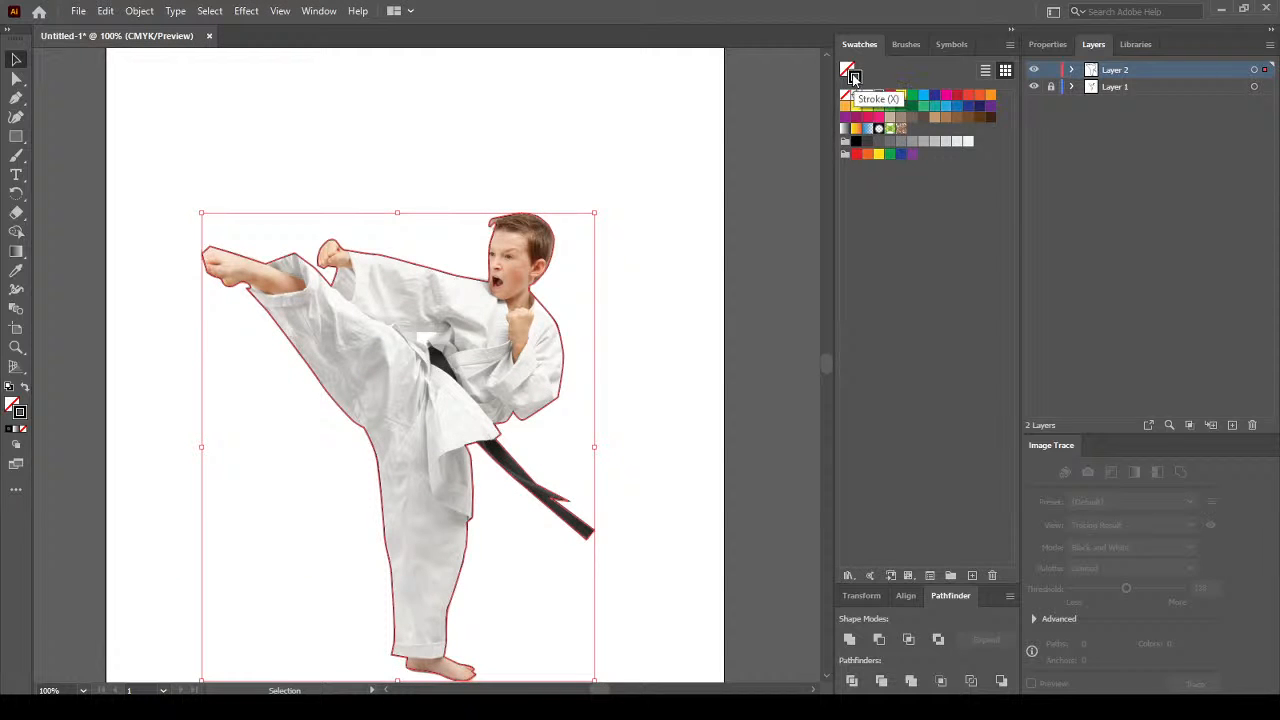
pyautogui.click(847, 97)
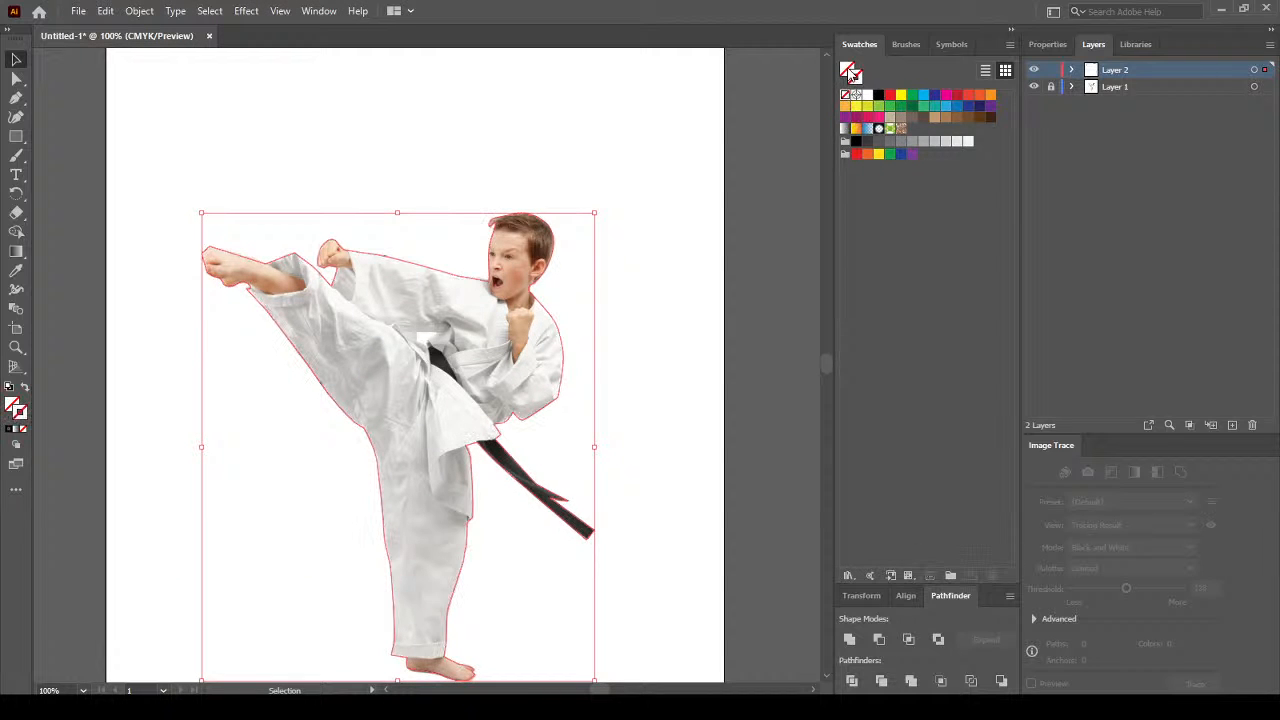
pyautogui.click(879, 96)
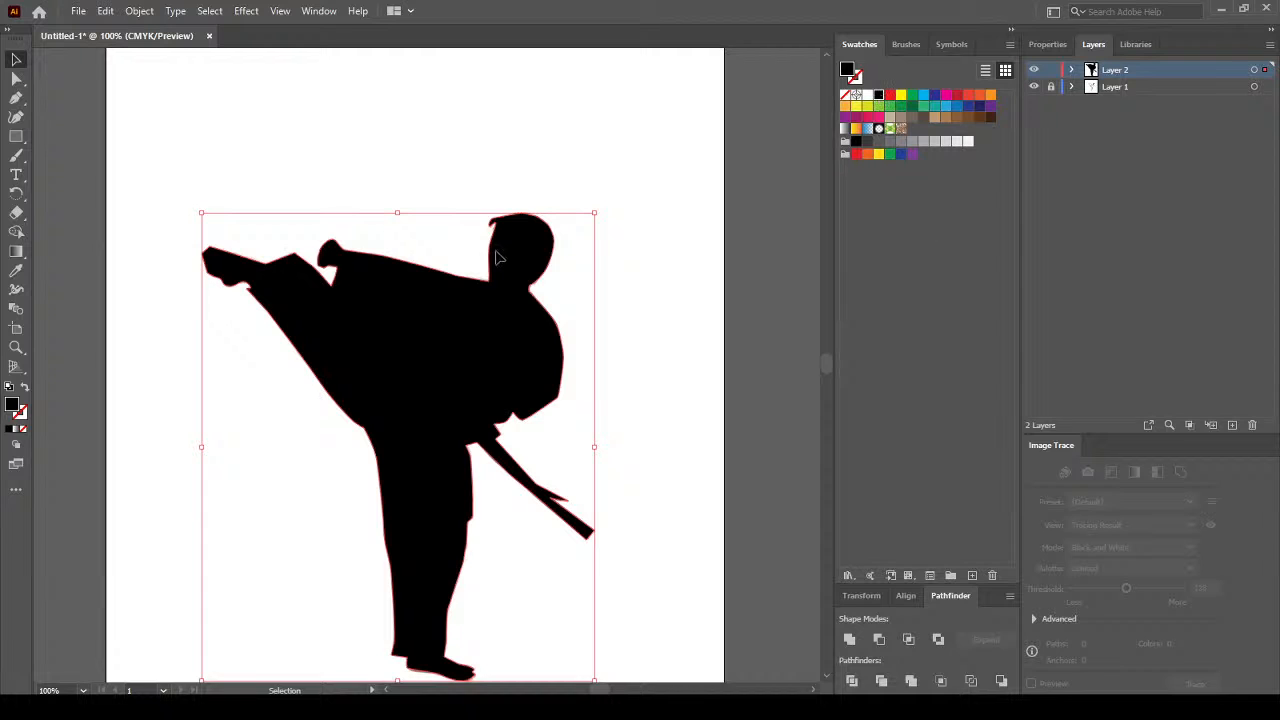
pyautogui.click(688, 203)
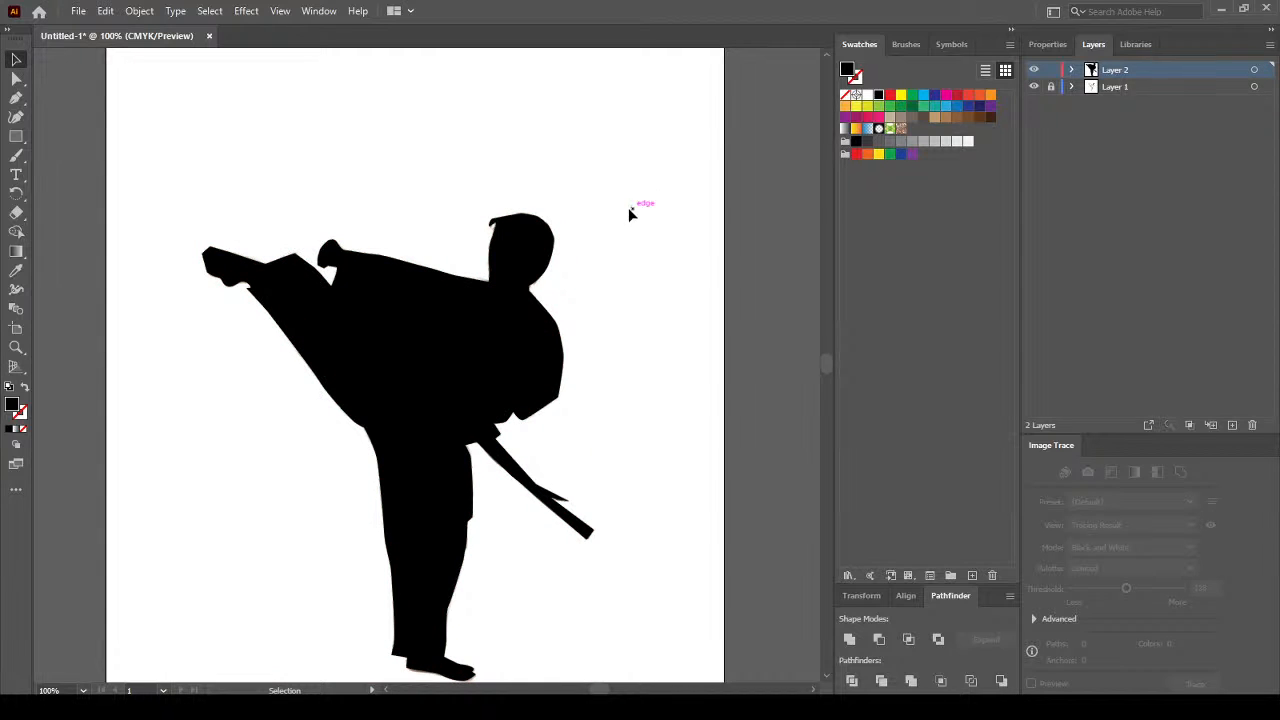
pyautogui.scroll(-1, 611, 205)
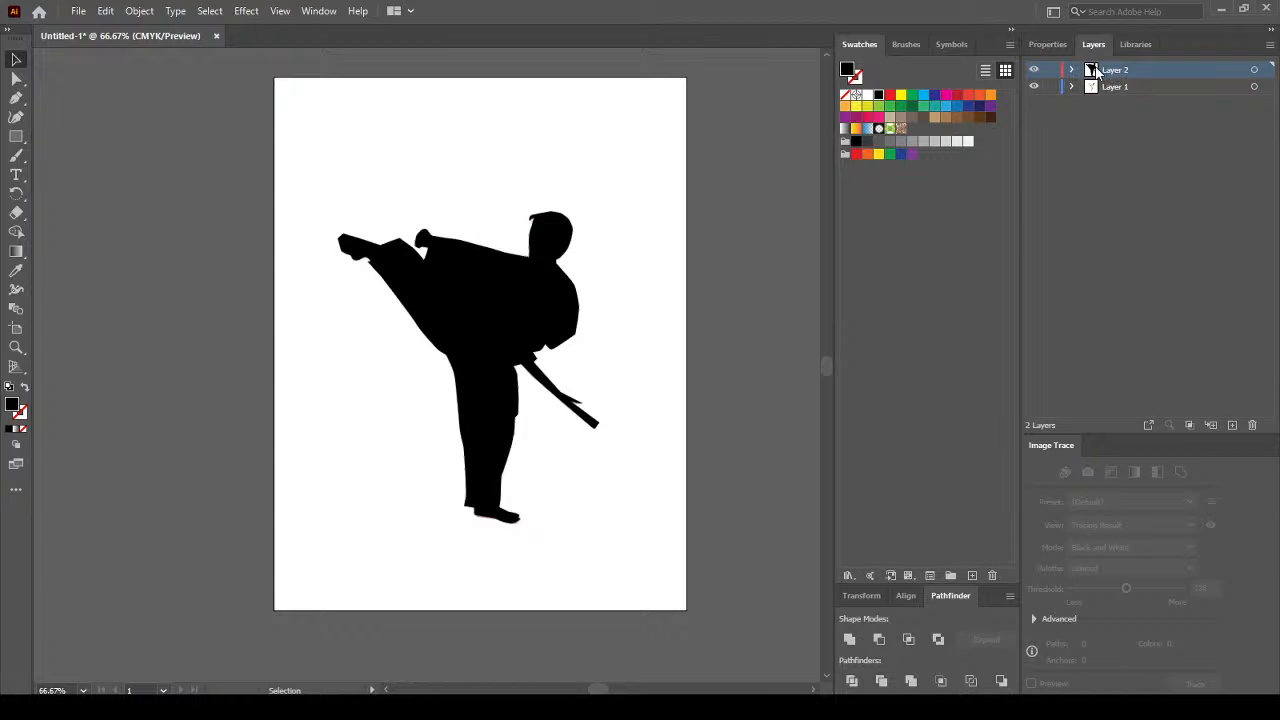
pyautogui.click(1150, 89)
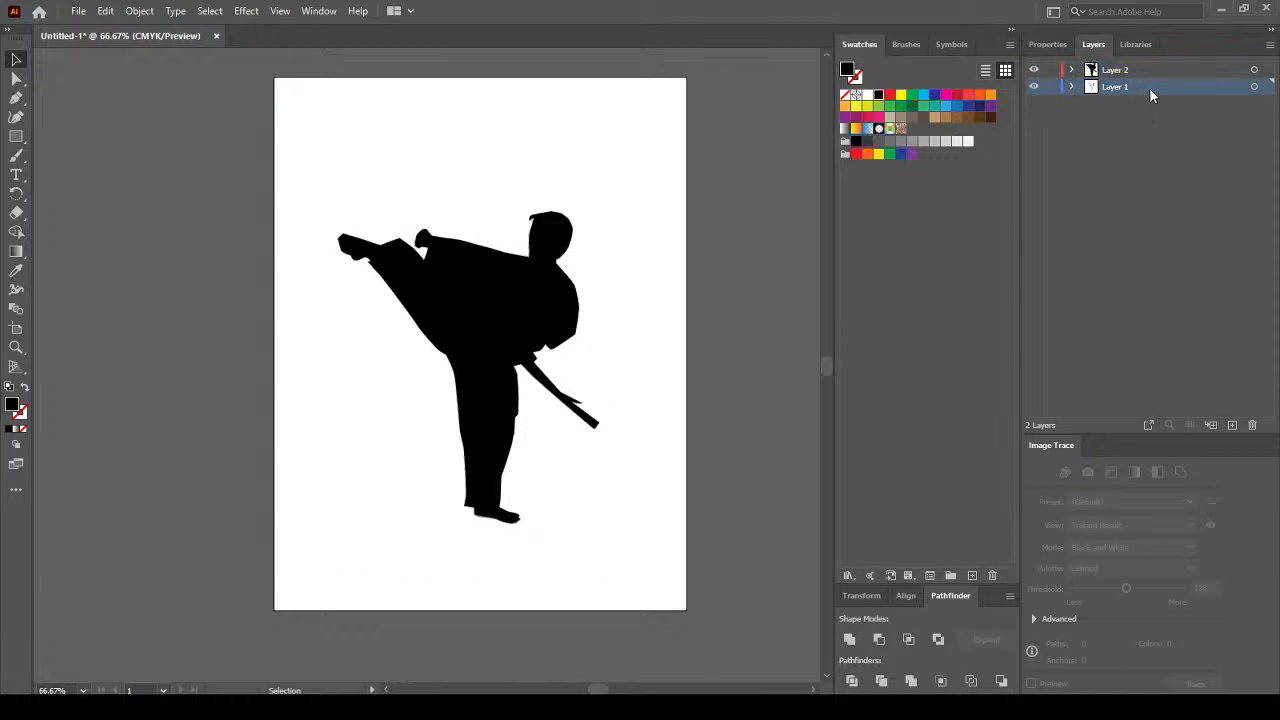
# Place a flower image beside the artboard, then delete it.
pyautogui.click(1125, 72)
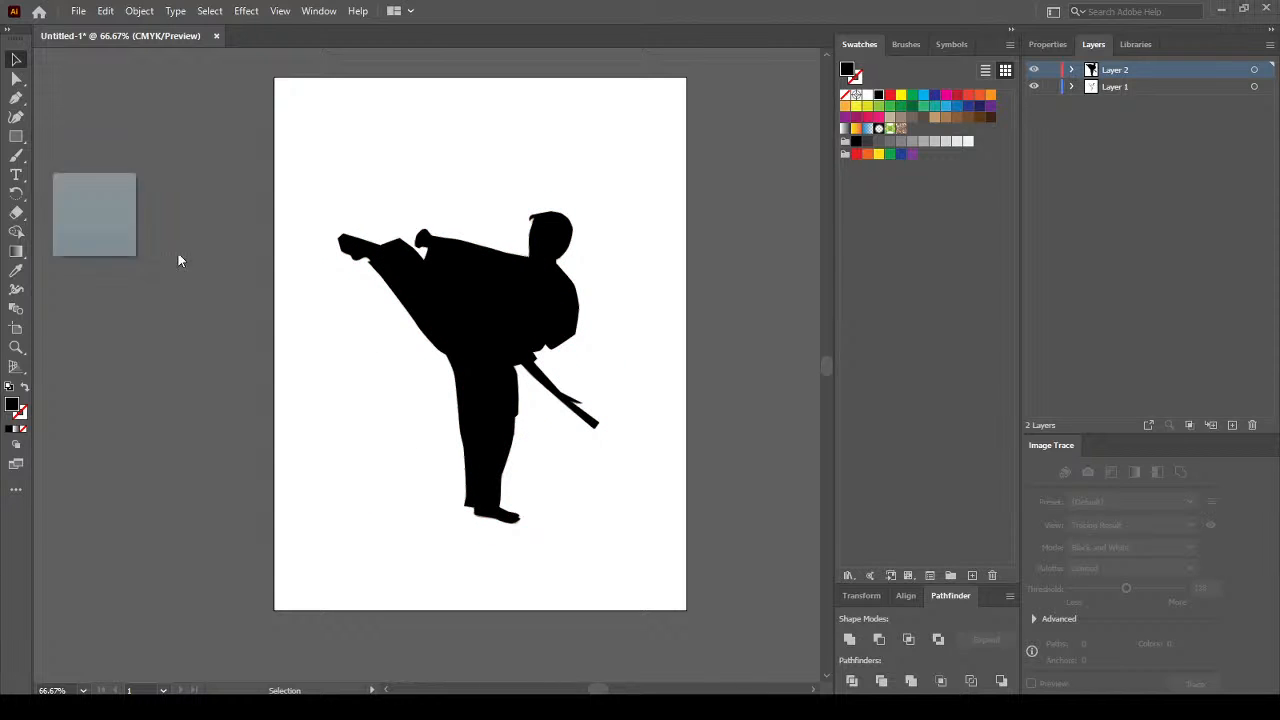
pyautogui.moveTo(178, 253); pyautogui.dragTo(195, 289)
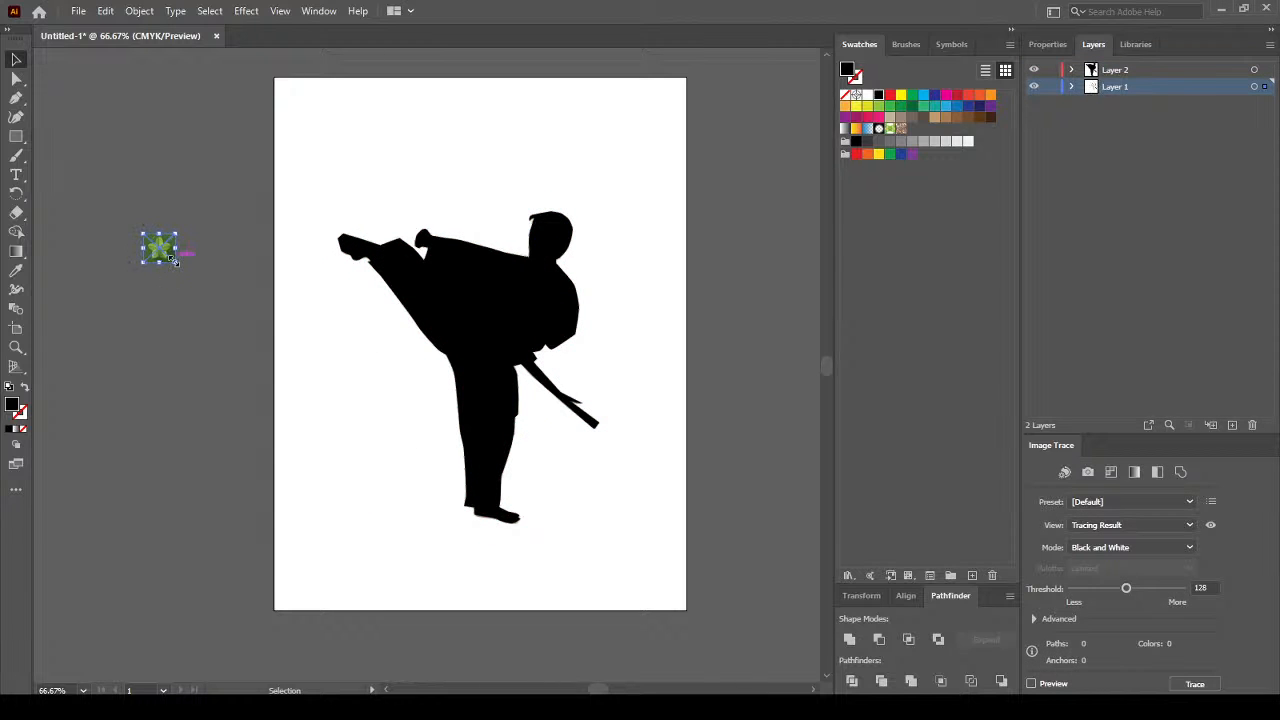
pyautogui.moveTo(143, 236); pyautogui.dragTo(318, 440)
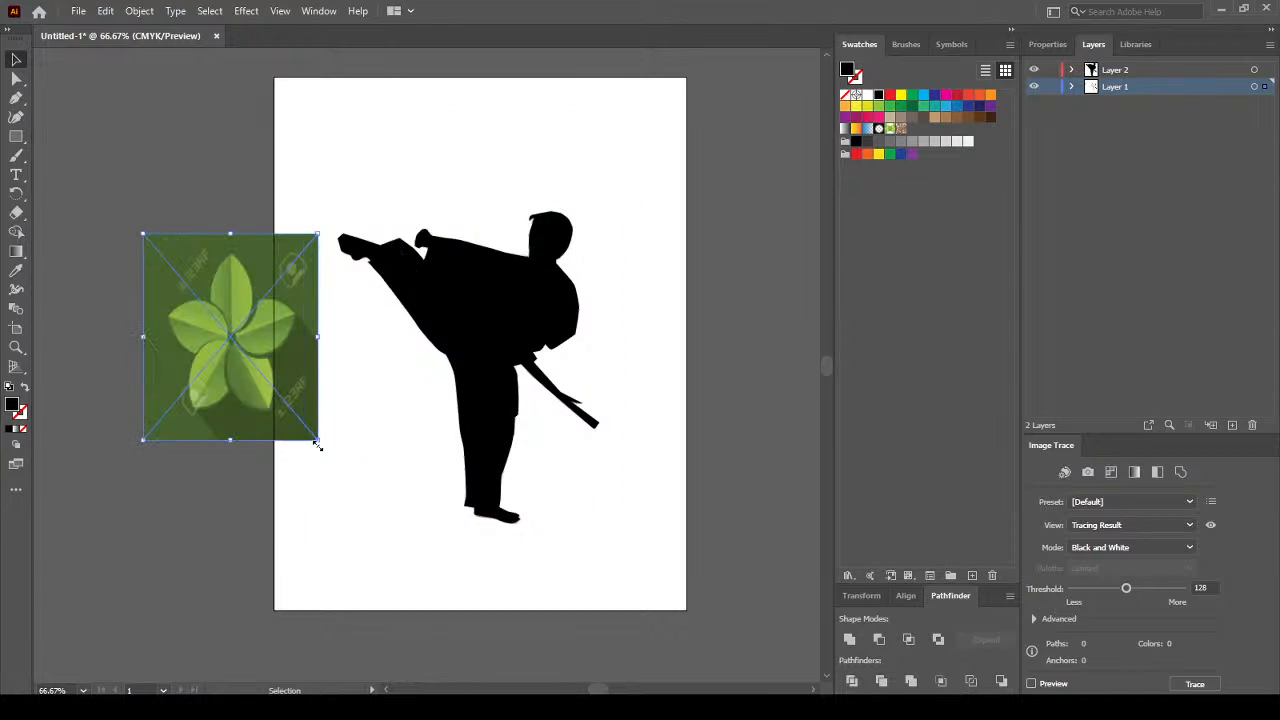
pyautogui.press('Delete')
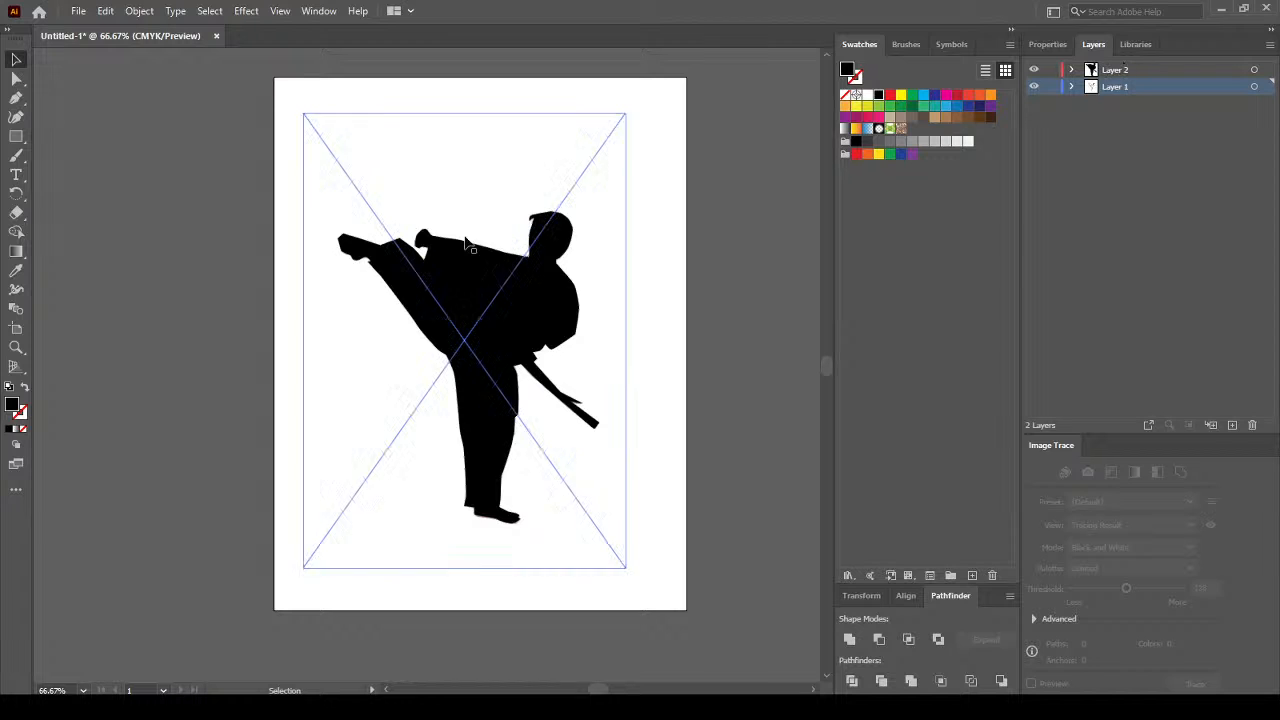
# Select all and apply Object > Clipping Mask > Make to clip the photo to the silhouette.
pyautogui.hotkey('ctrl', 'a')
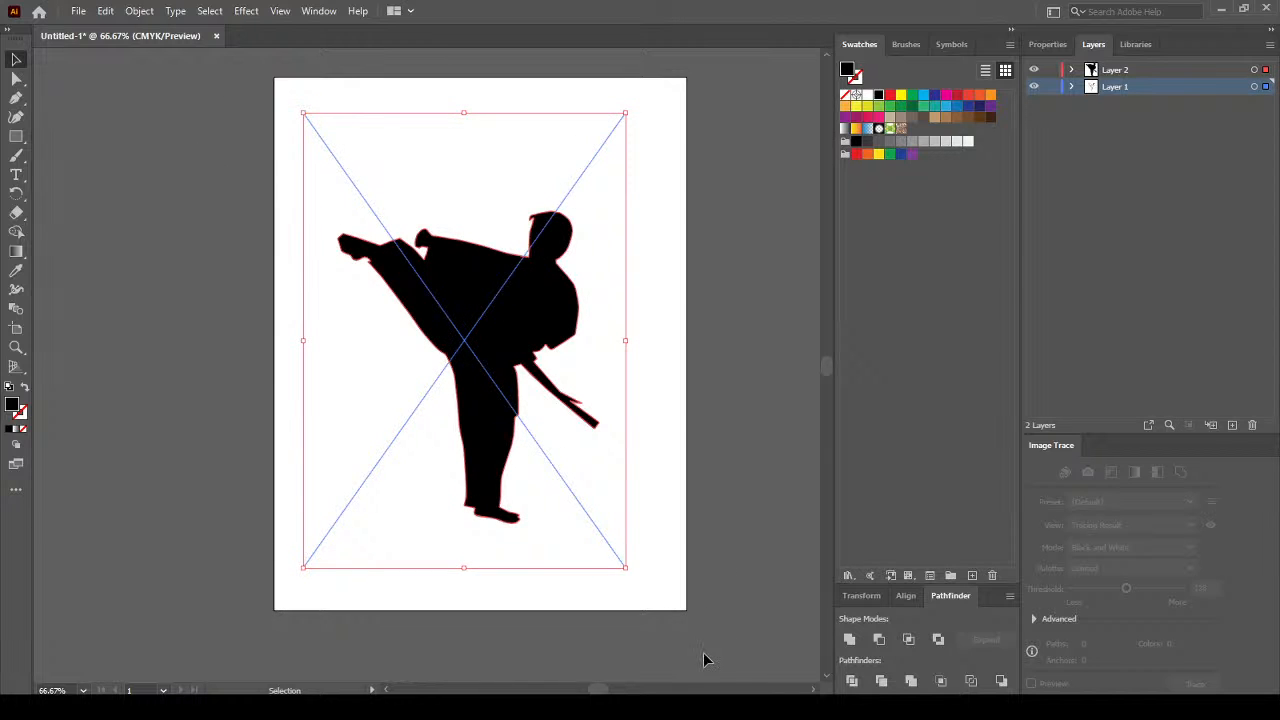
pyautogui.click(139, 11)
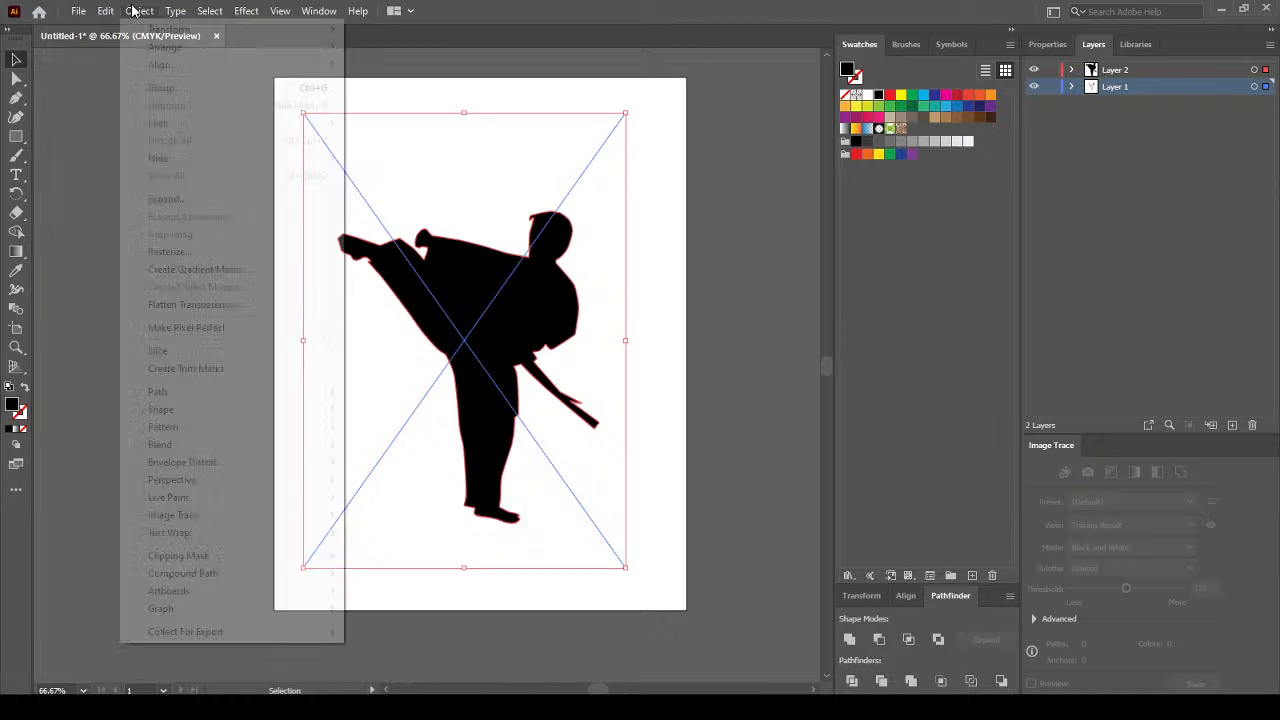
pyautogui.moveTo(242, 555)
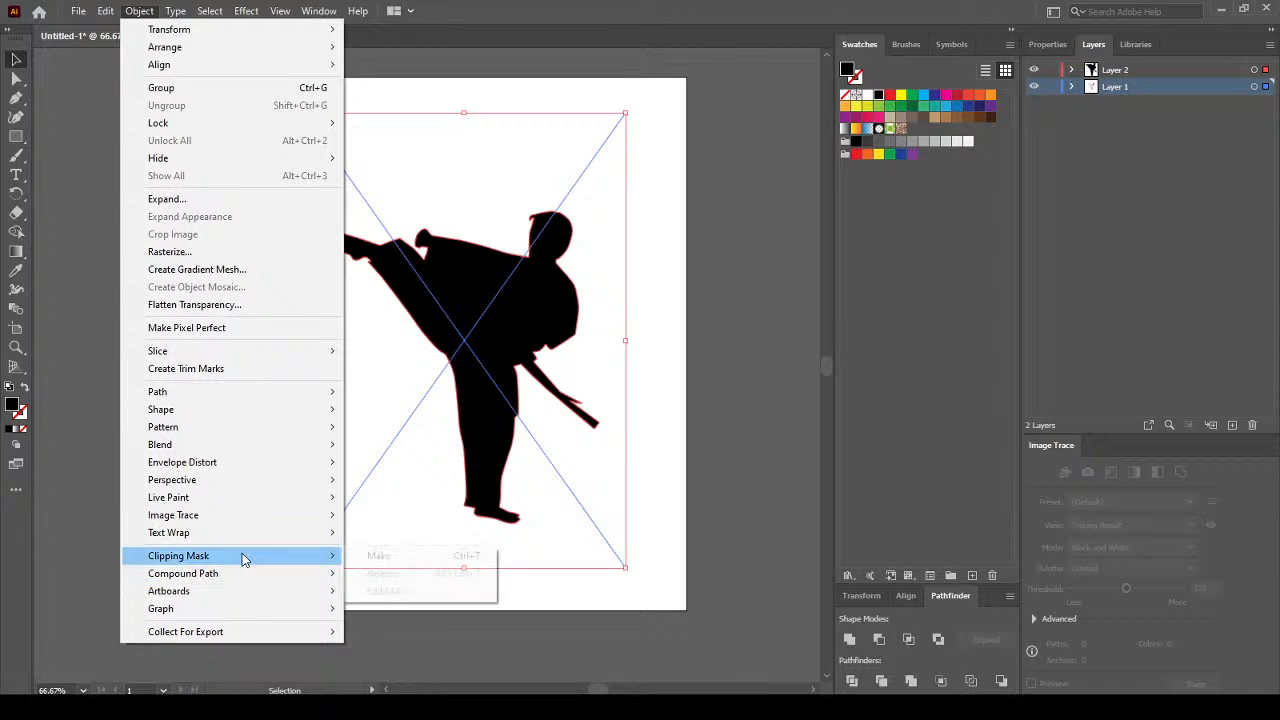
pyautogui.click(409, 555)
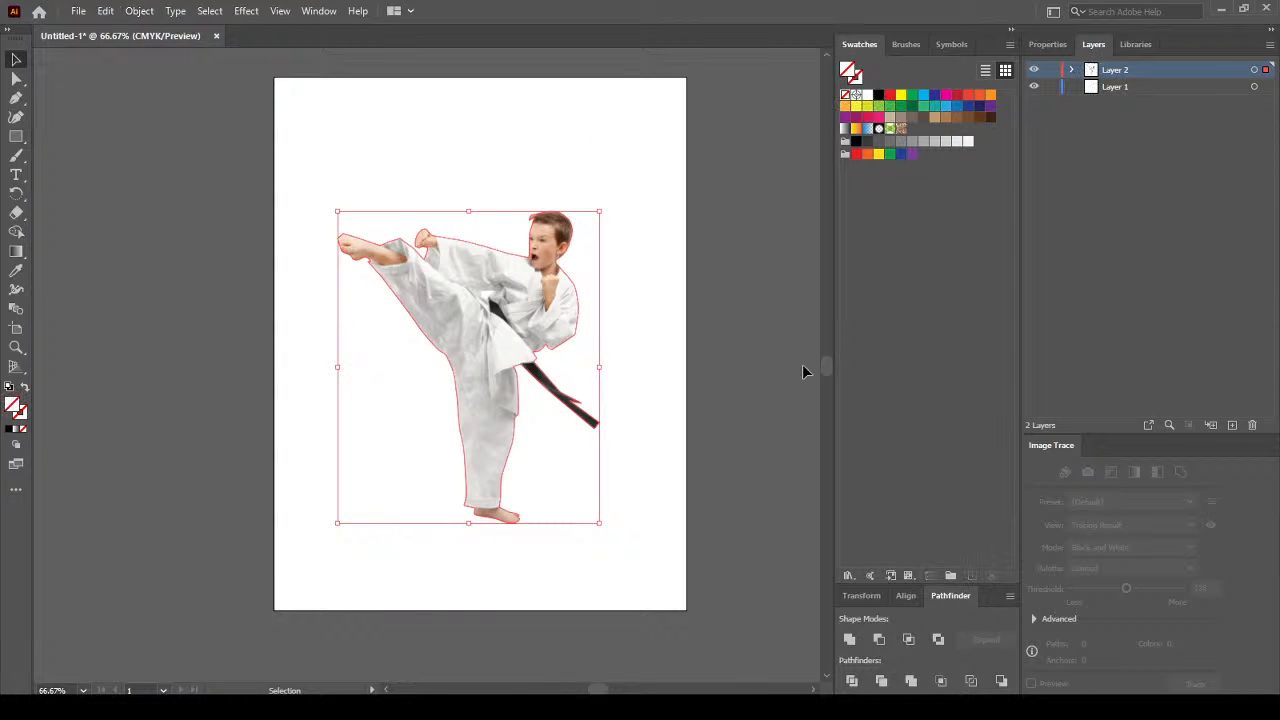
pyautogui.click(1157, 87)
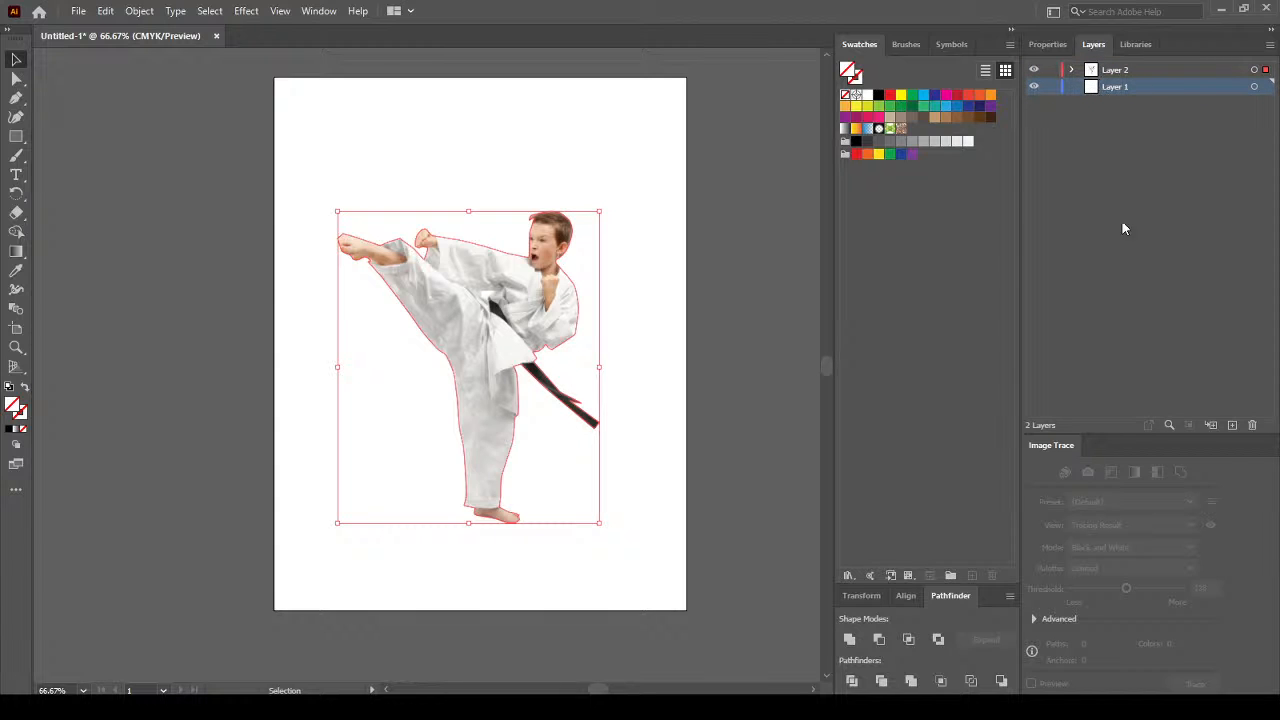
# Delete the empty Layer 1 and try dragging the karate boy onto the artboard's right edge.
pyautogui.click(1251, 426)
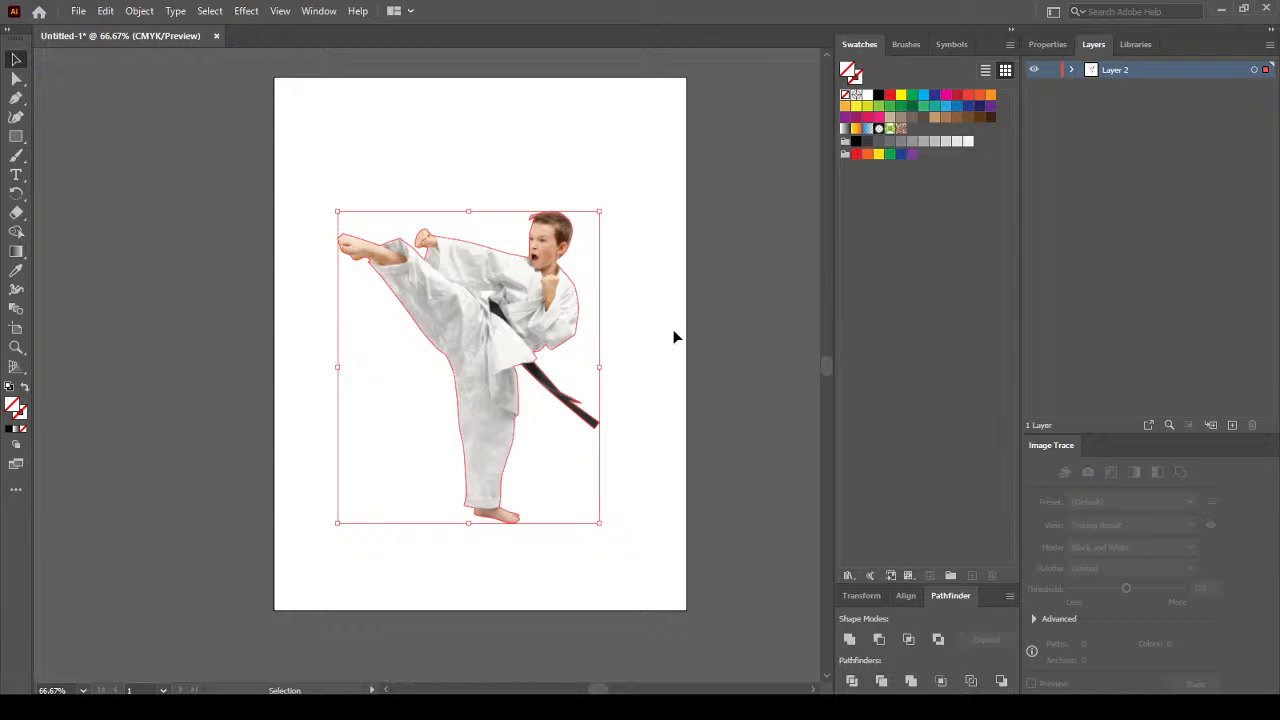
pyautogui.click(689, 352)
pyautogui.moveTo(512, 312); pyautogui.dragTo(720, 352)
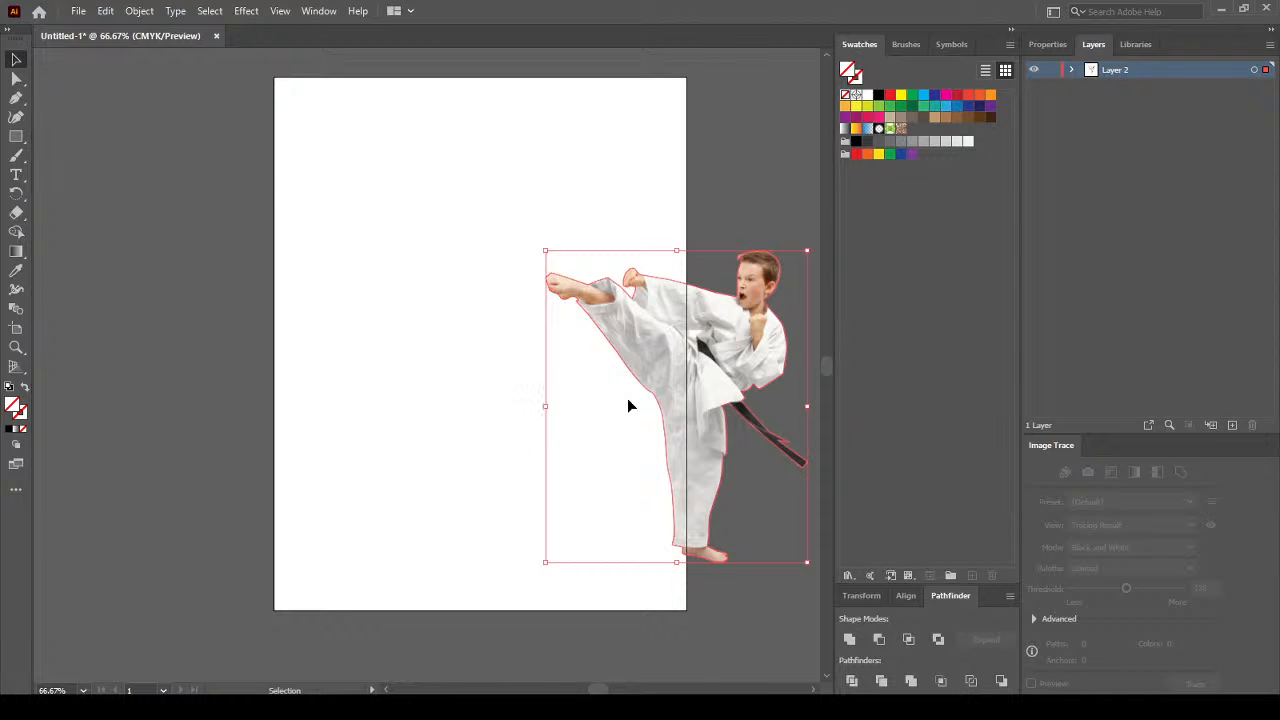
pyautogui.moveTo(618, 340); pyautogui.dragTo(390, 340)
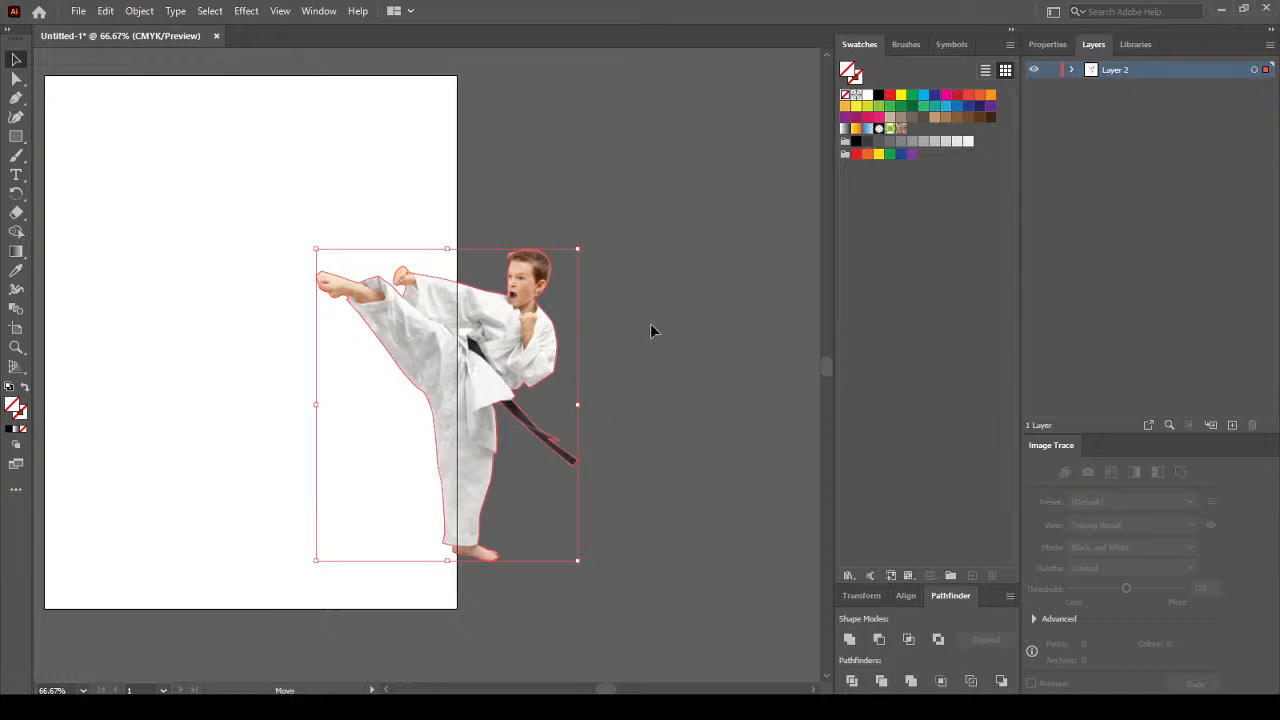
pyautogui.hotkey('ctrl', 'z')
# Move the masked karate boy back over the artboard edge, then off it to the right.
pyautogui.click(787, 581)
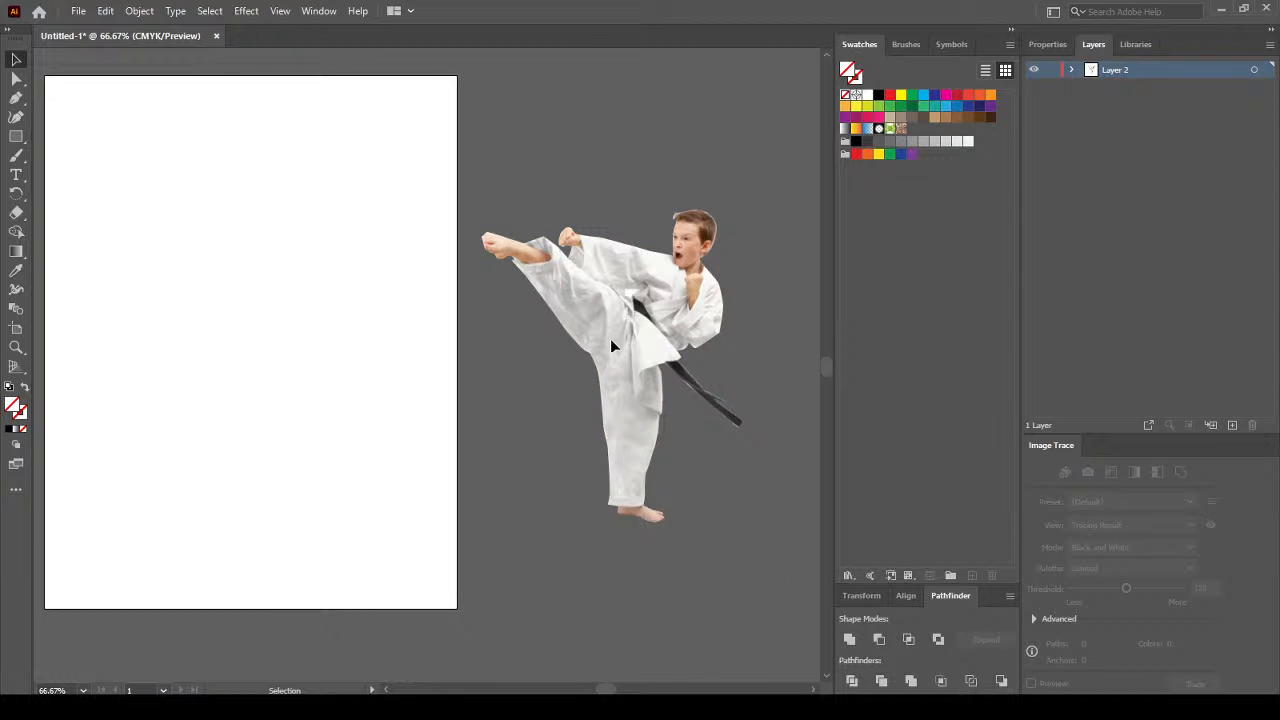
pyautogui.click(610, 340)
pyautogui.moveTo(578, 310); pyautogui.dragTo(490, 369)
pyautogui.click(808, 386)
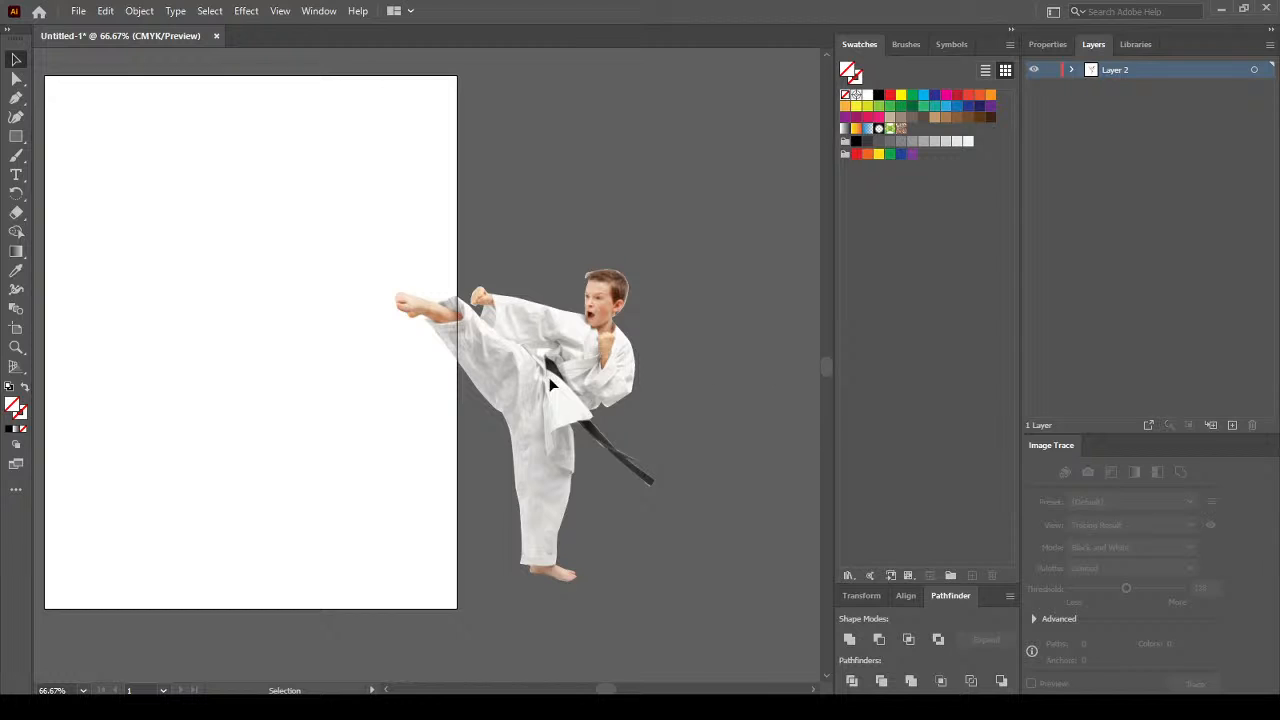
pyautogui.click(622, 340)
pyautogui.moveTo(517, 360); pyautogui.dragTo(603, 296)
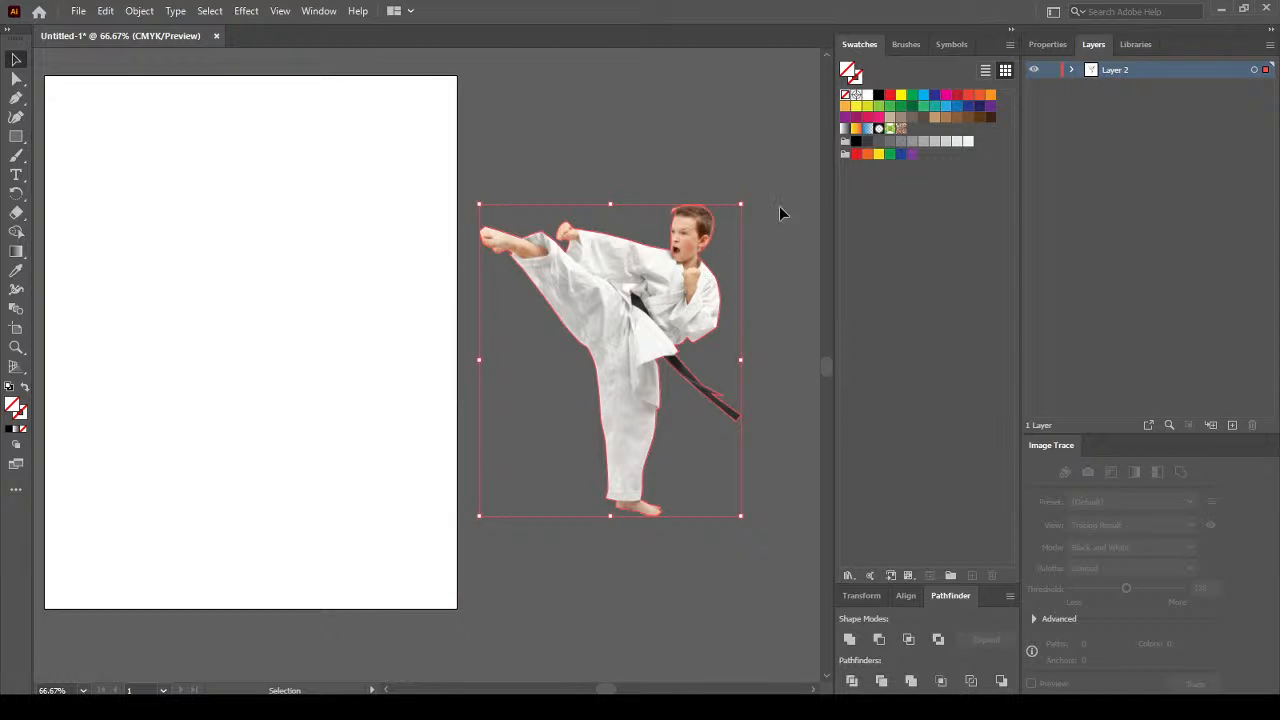
pyautogui.click(745, 149)
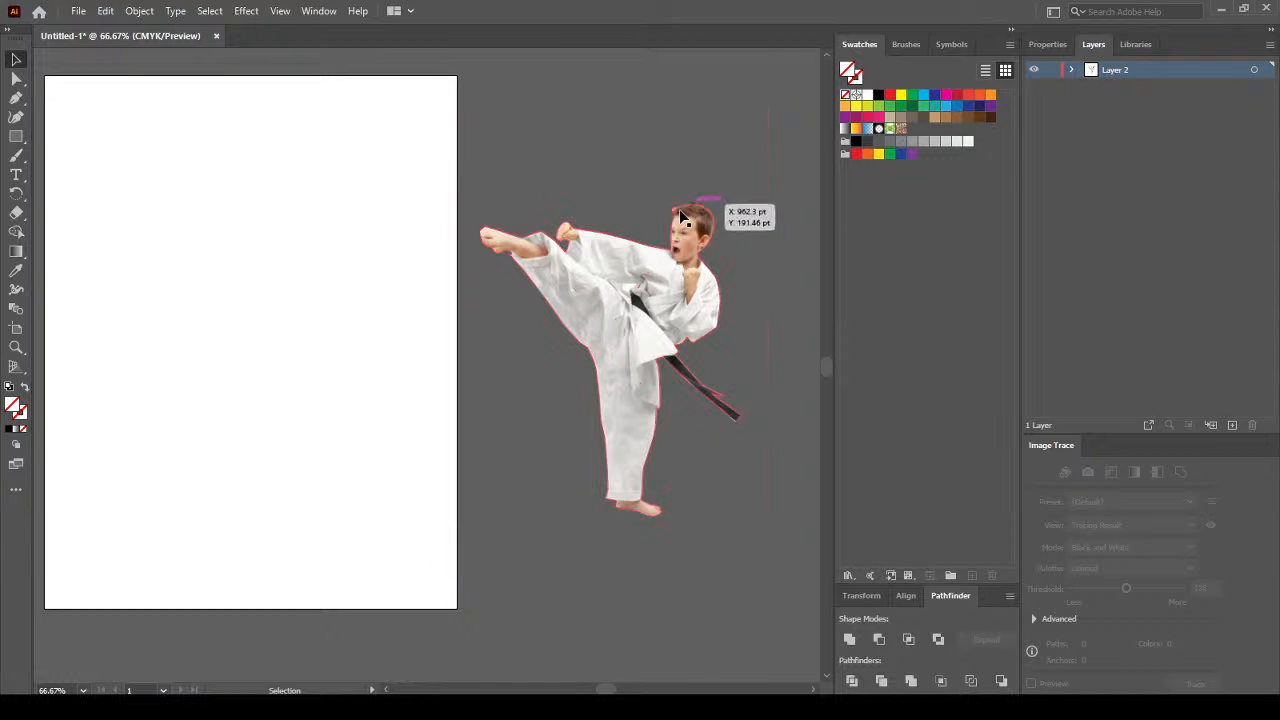
# Select the masked karate boy and delete it.
pyautogui.click(560, 255)
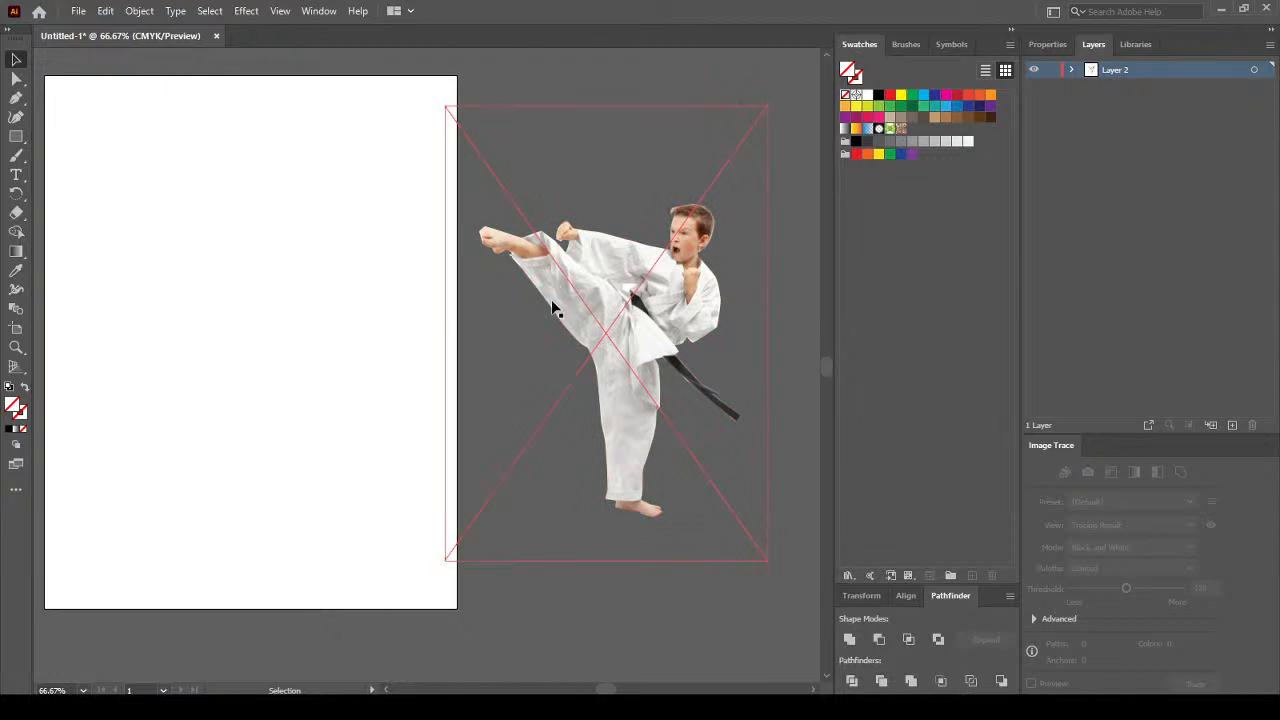
pyautogui.click(672, 543)
pyautogui.click(660, 307)
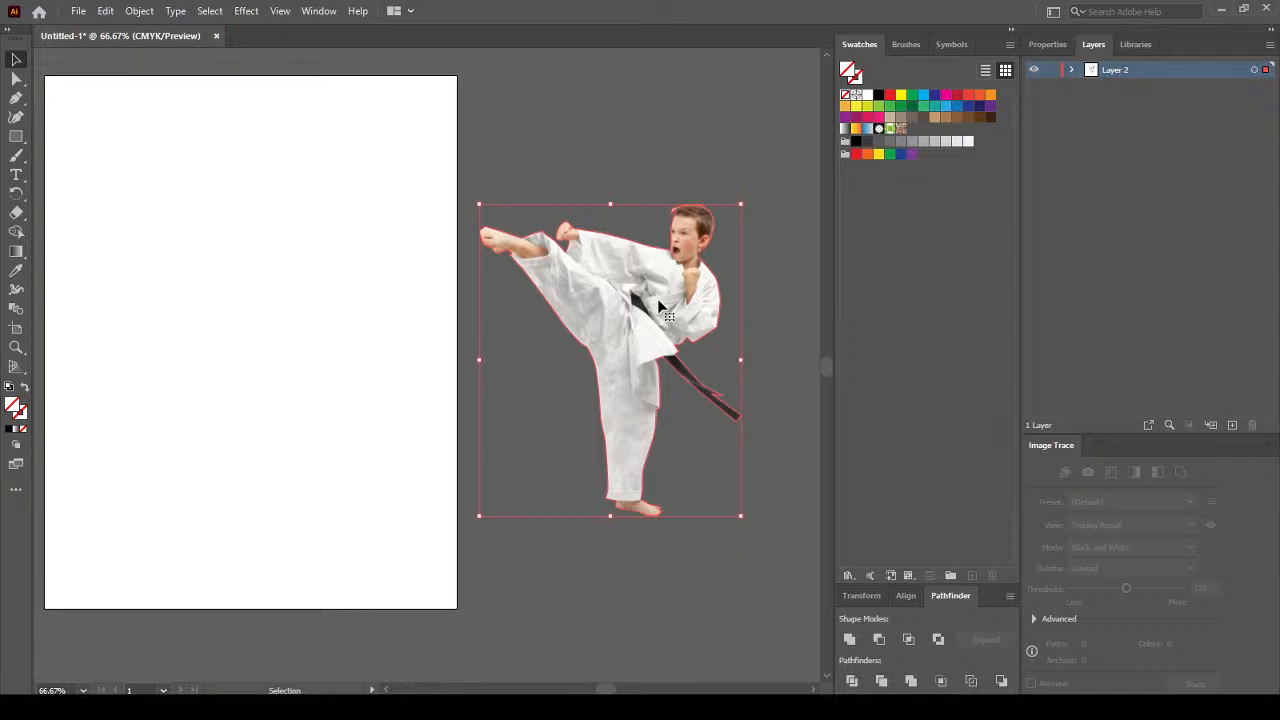
pyautogui.press('Delete')
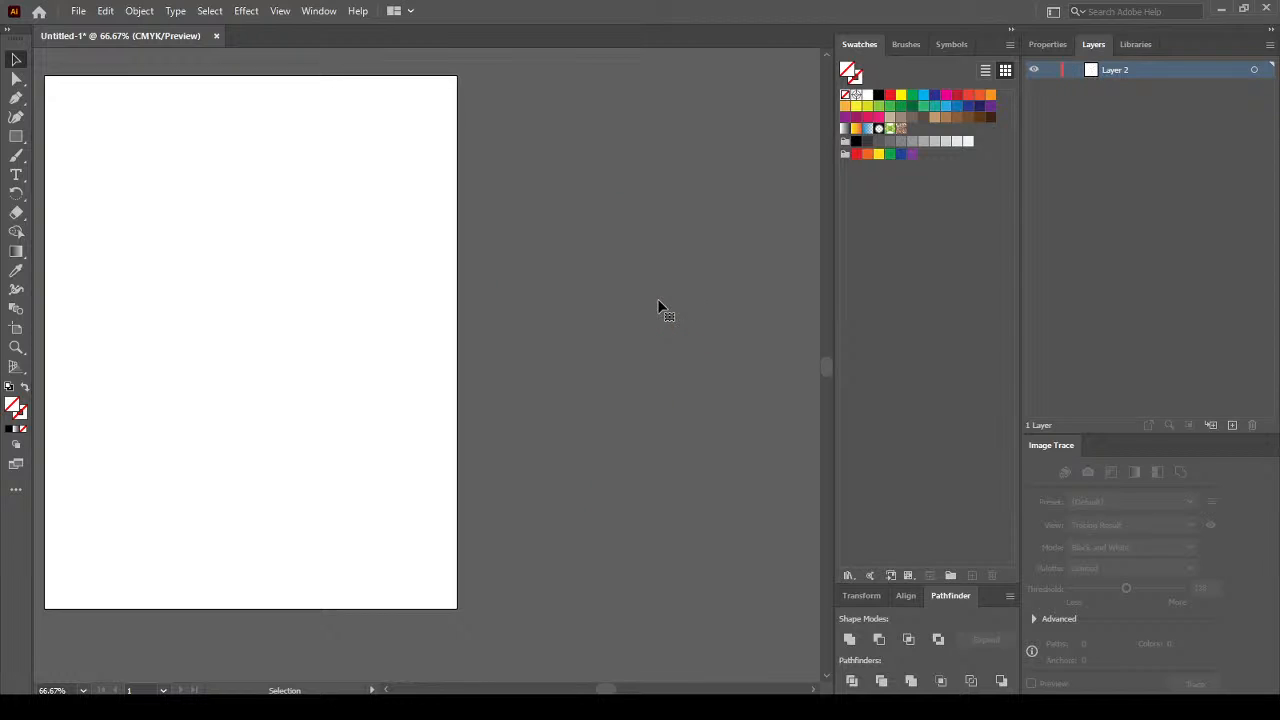
pyautogui.moveTo(229, 334); pyautogui.dragTo(435, 355)
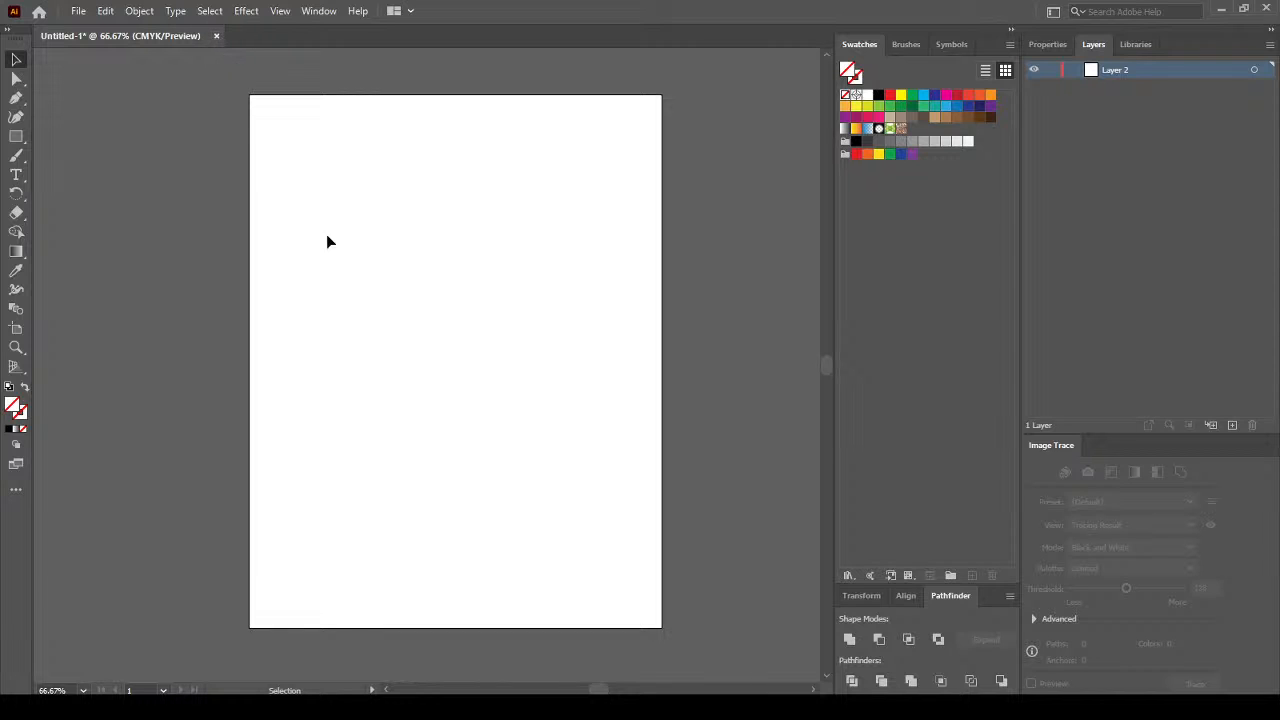
pyautogui.scroll(-1, 337, 255)
pyautogui.scroll(1, 337, 255)
pyautogui.scroll(-1, 337, 262)
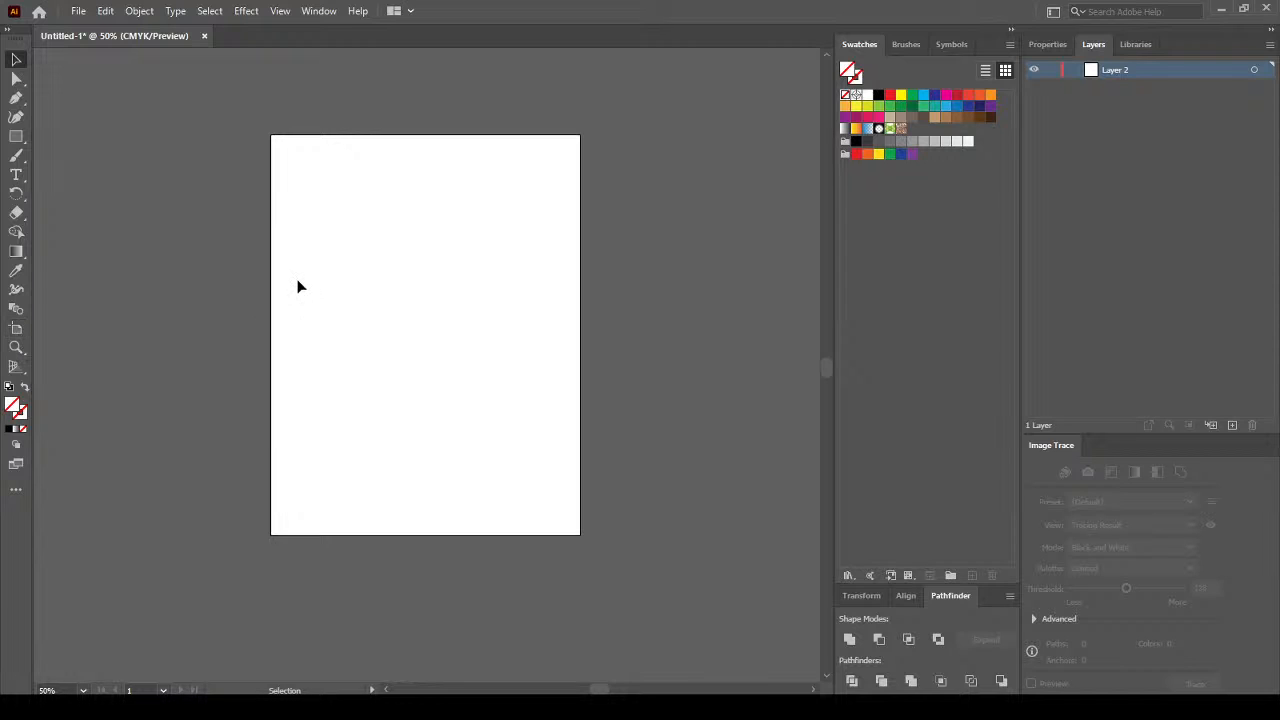
pyautogui.click(1048, 45)
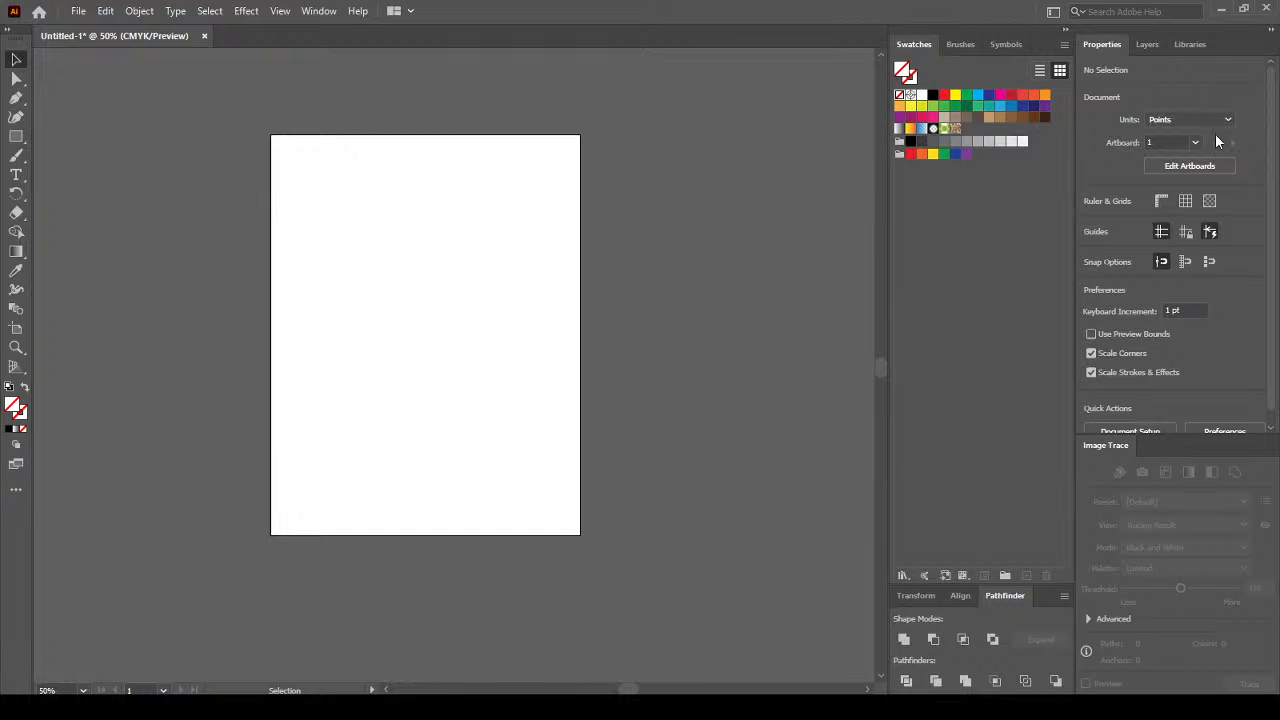
pyautogui.scroll(-2, 1274, 270)
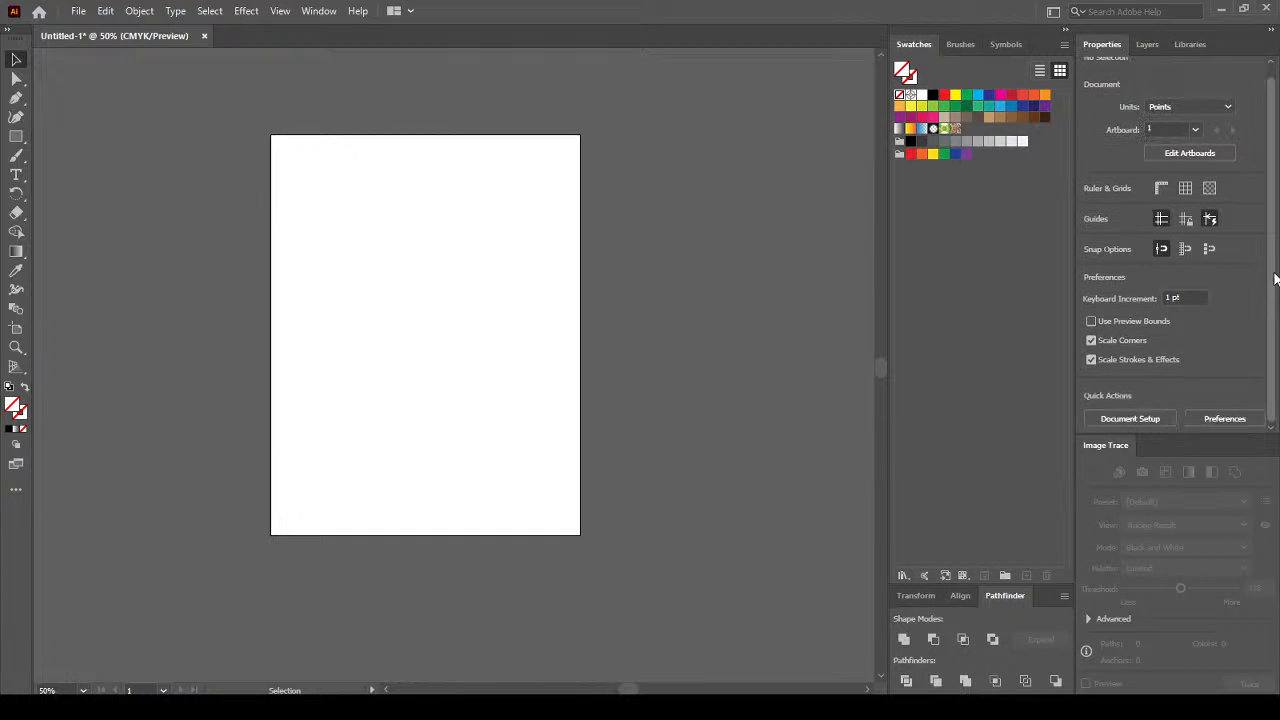
pyautogui.moveTo(1275, 294); pyautogui.dragTo(1268, 333)
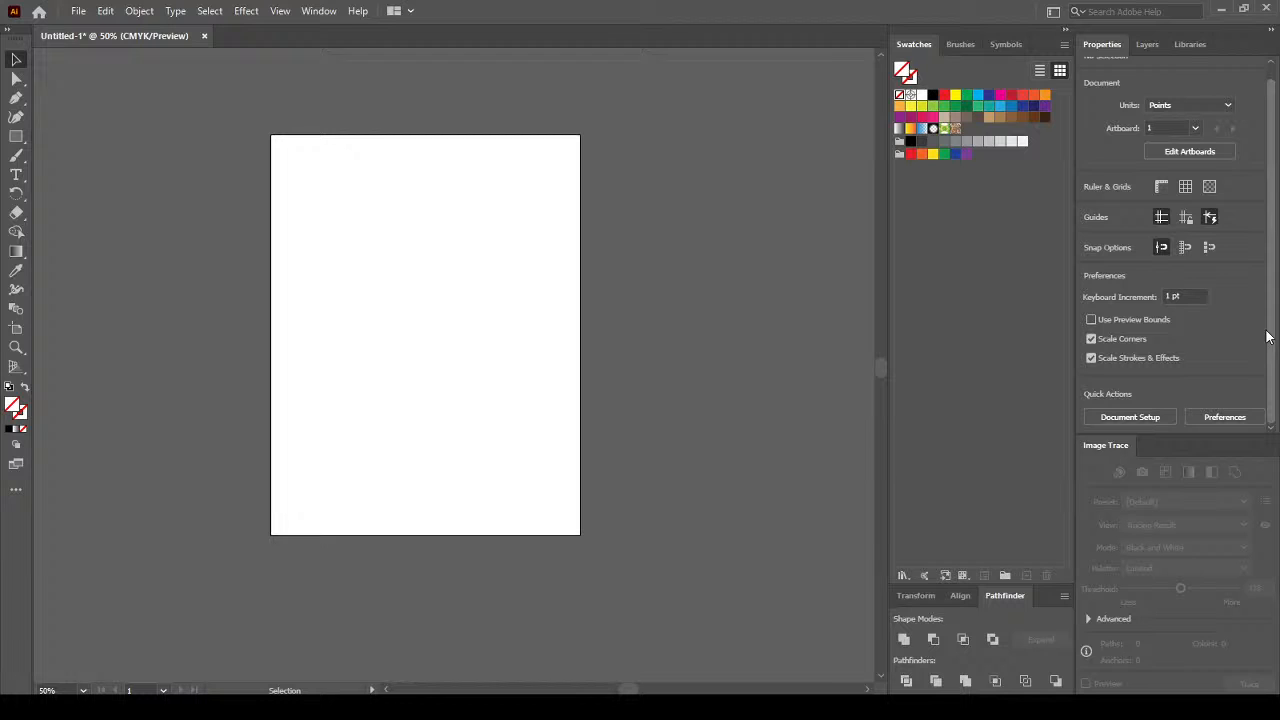
pyautogui.click(1130, 416)
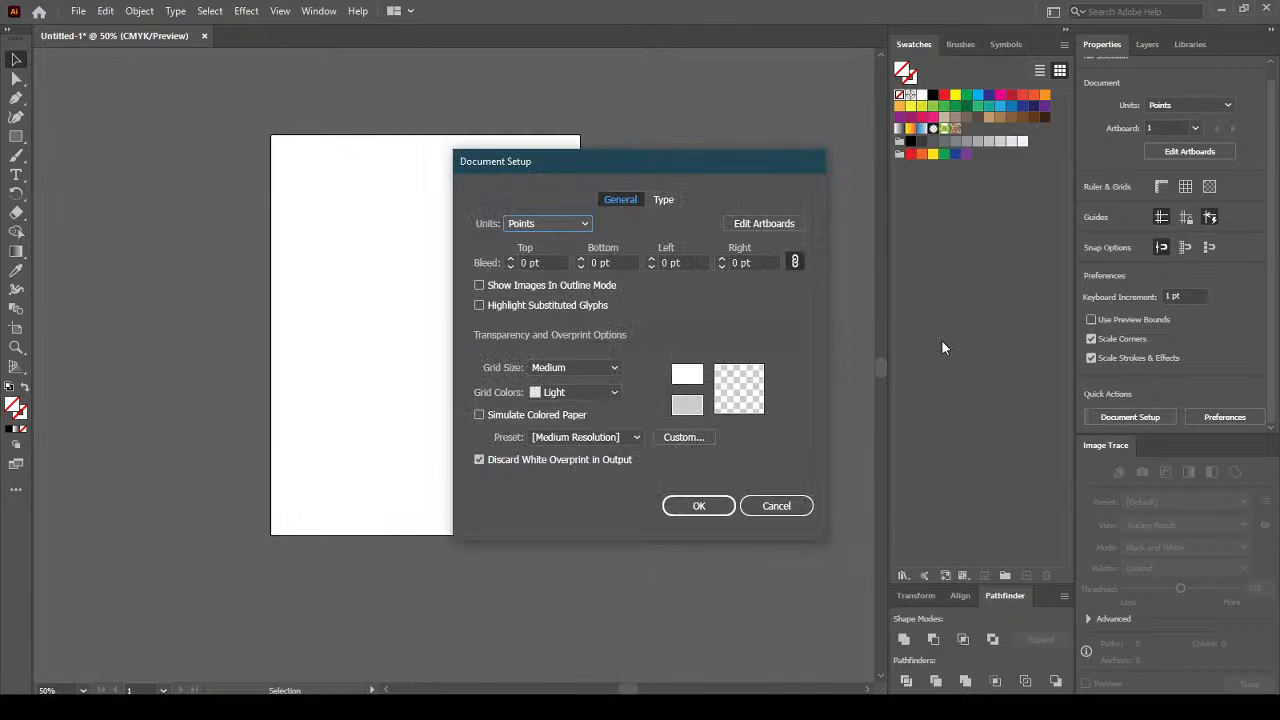
pyautogui.click(577, 224)
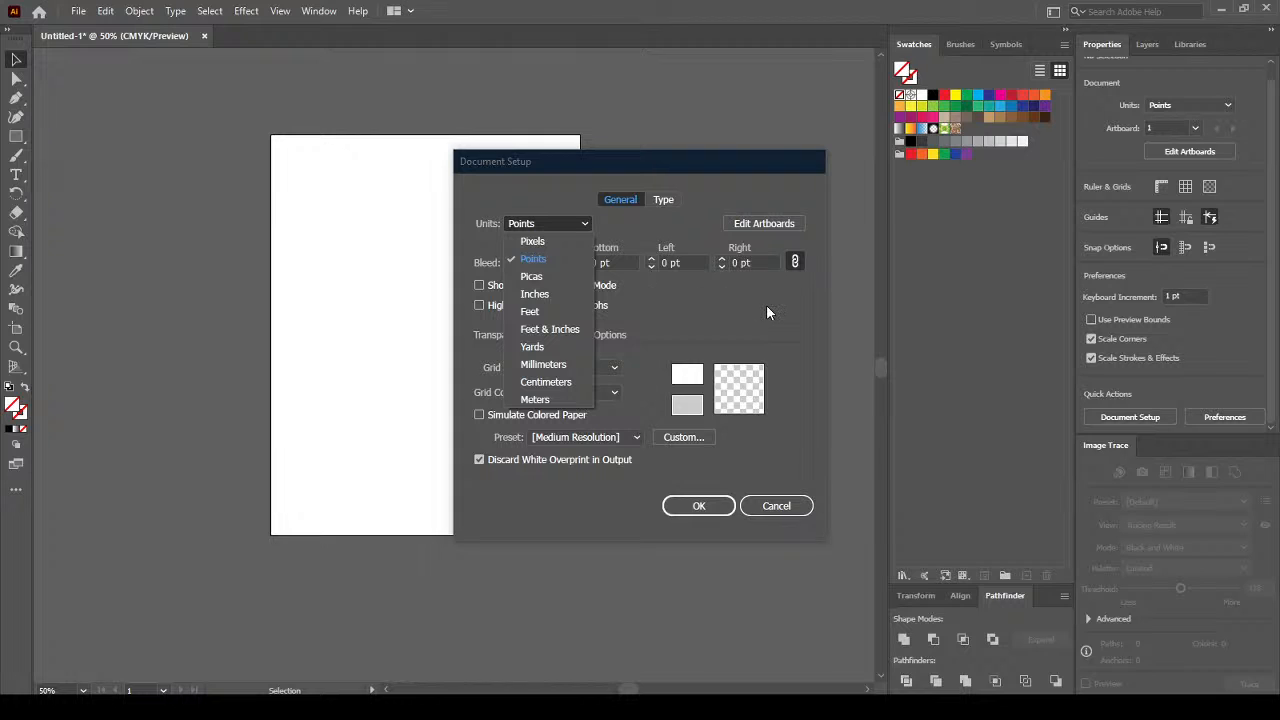
pyautogui.click(545, 259)
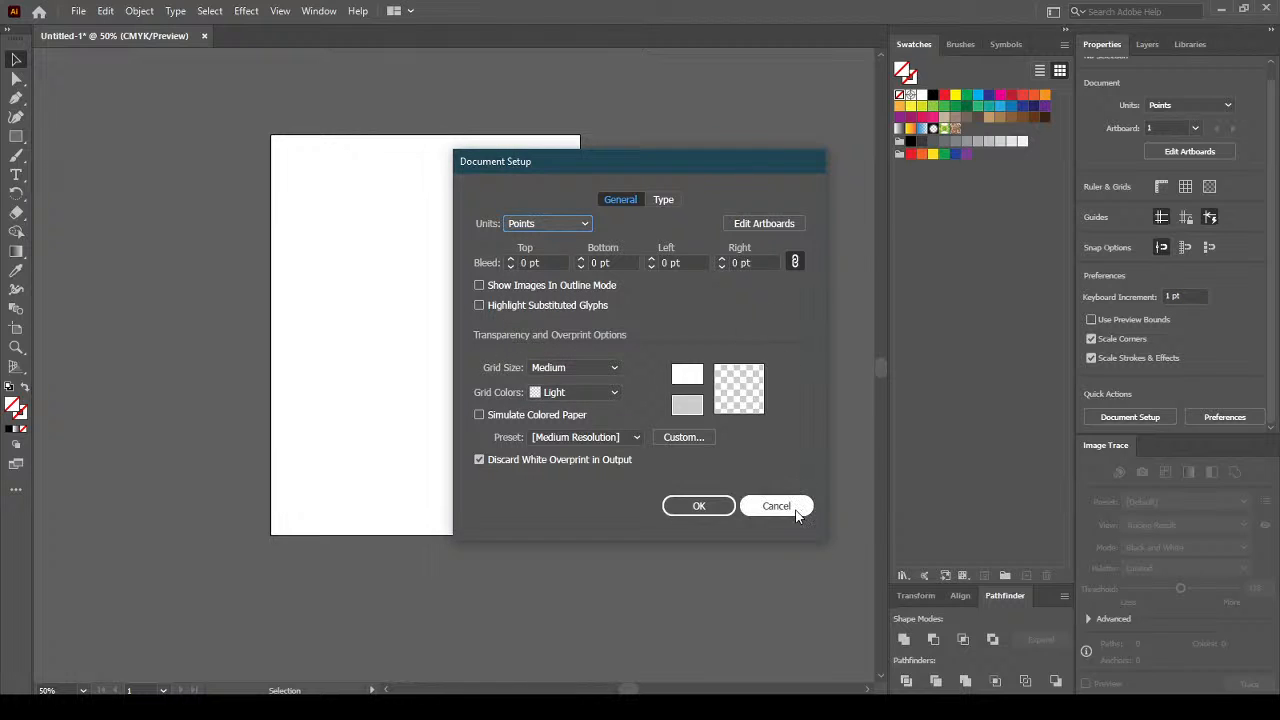
pyautogui.click(776, 506)
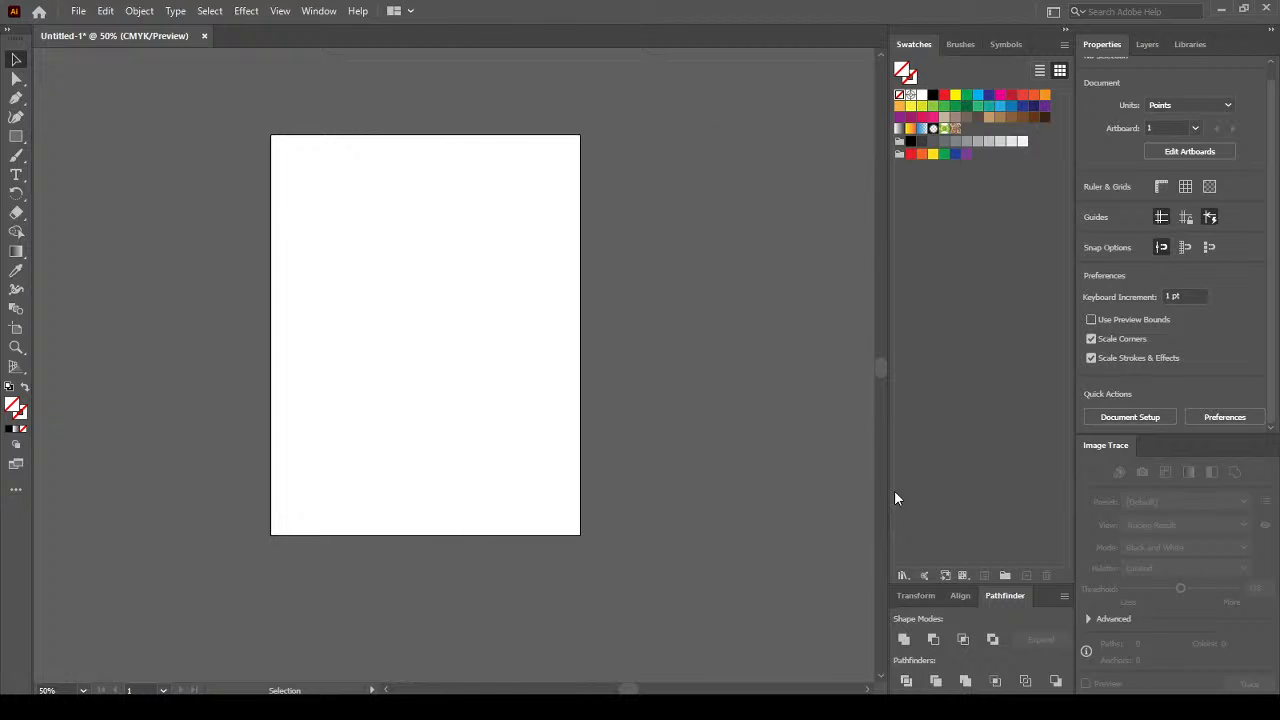
pyautogui.click(1145, 418)
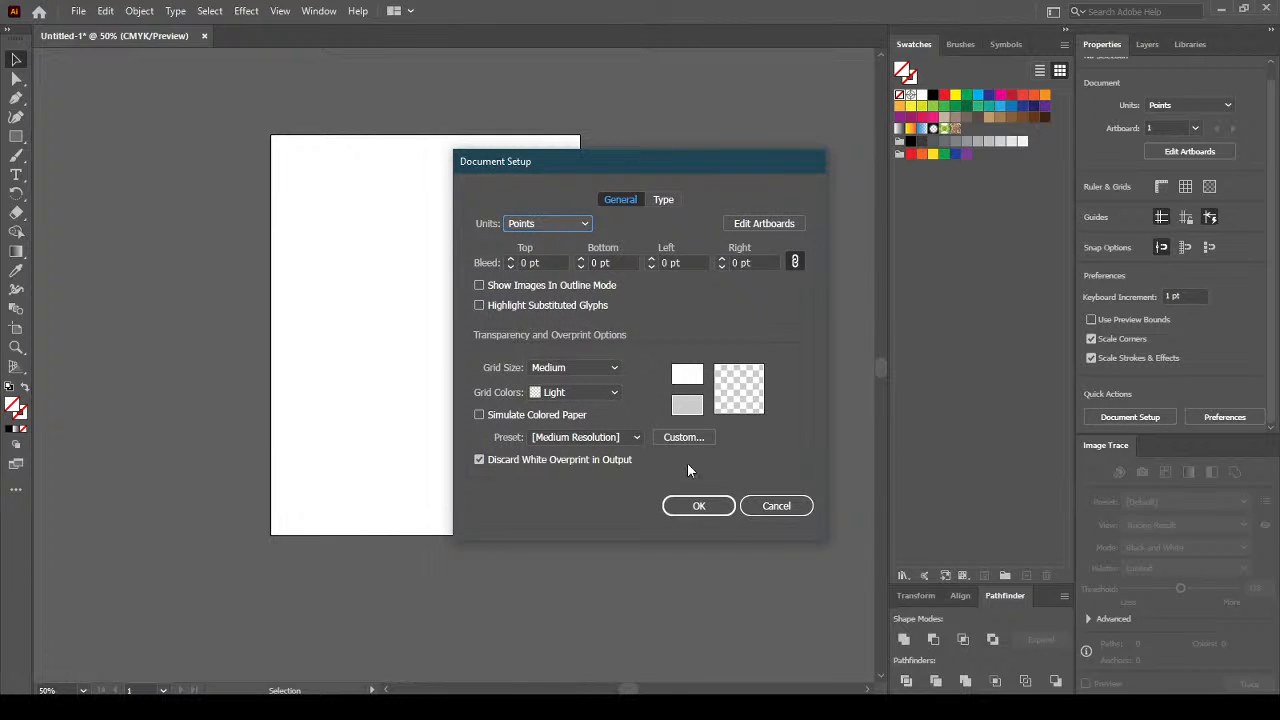
pyautogui.click(583, 226)
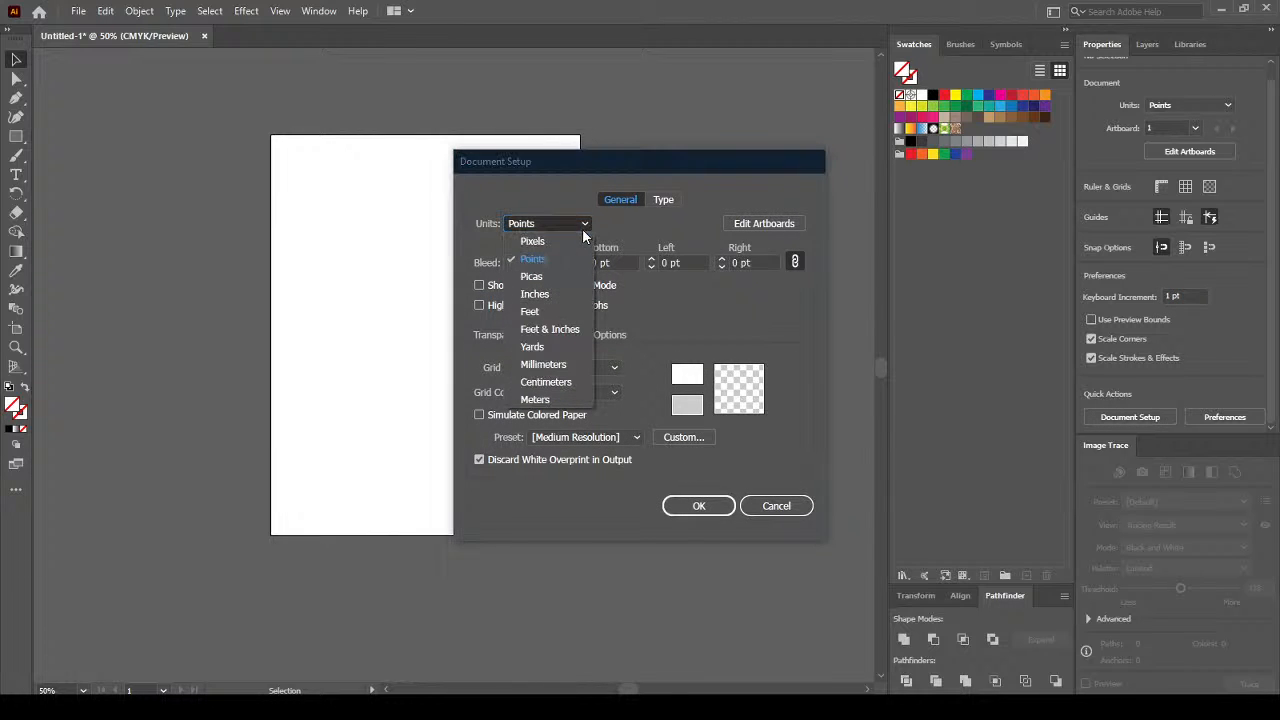
pyautogui.click(558, 294)
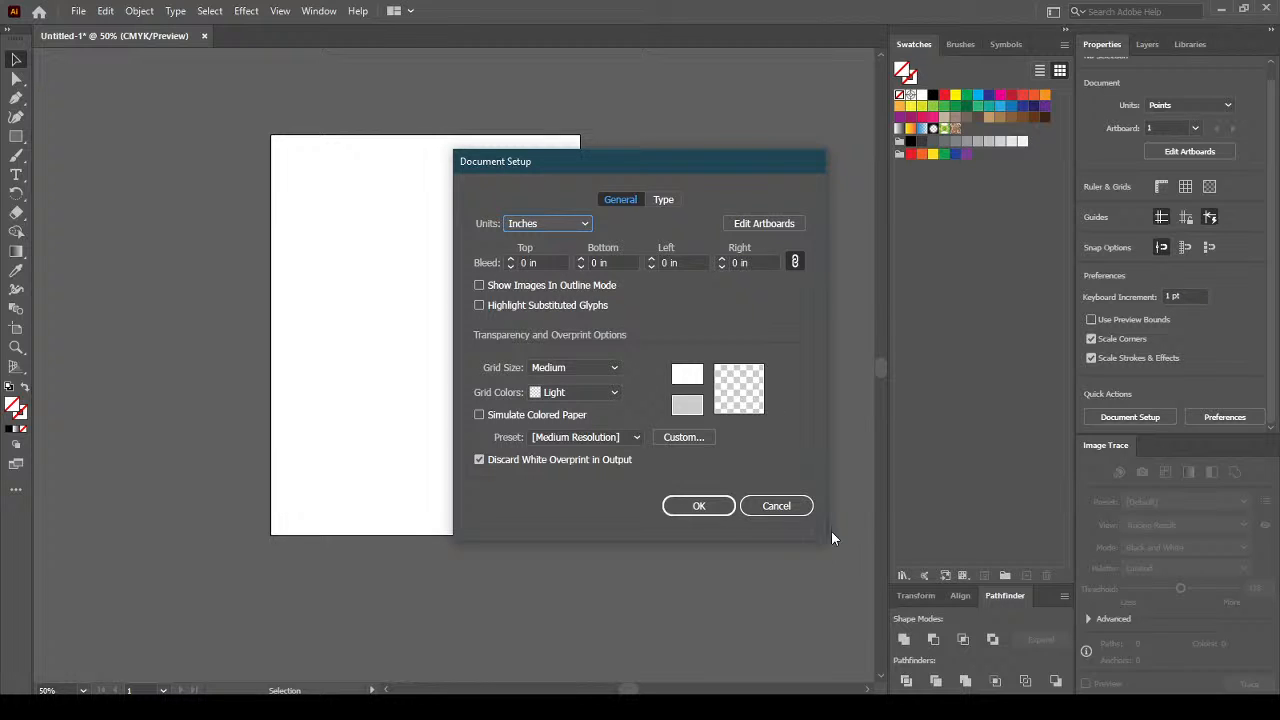
pyautogui.click(776, 506)
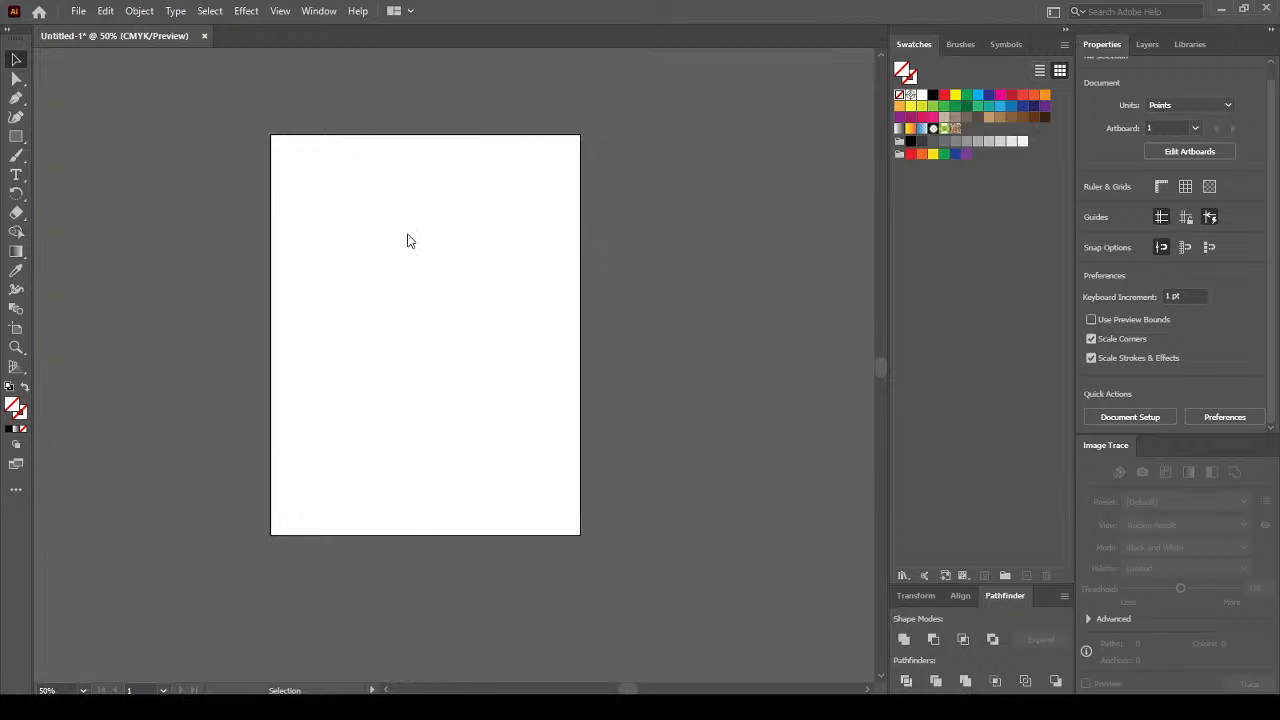
pyautogui.click(205, 36)
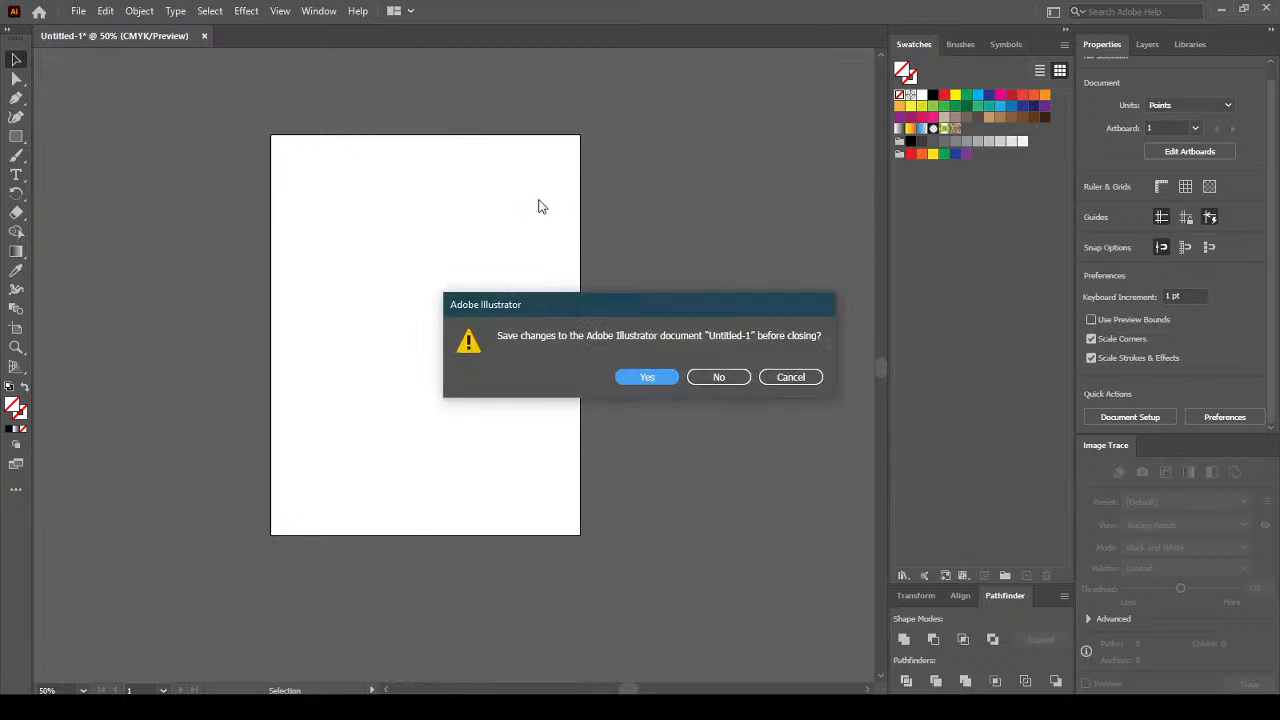
# Close Untitled-1 without saving and start a new document with Ctrl+N.
pyautogui.click(716, 378)
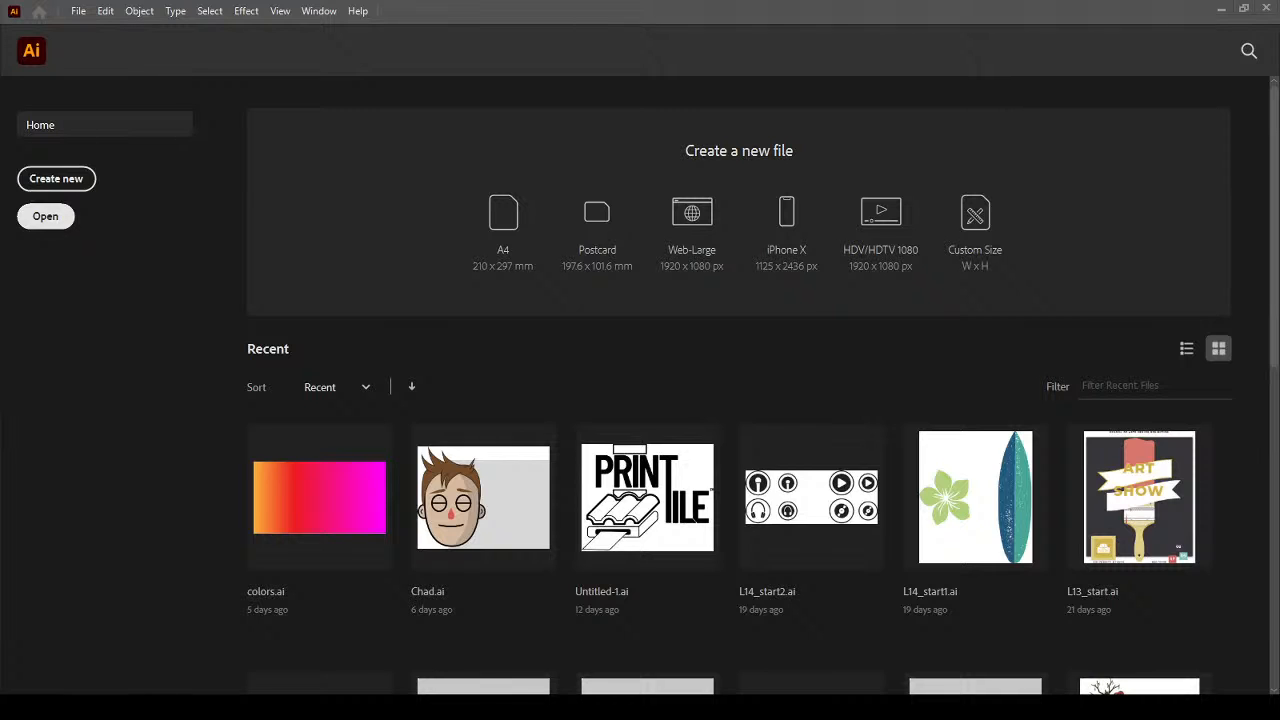
pyautogui.hotkey('ctrl', 'n')
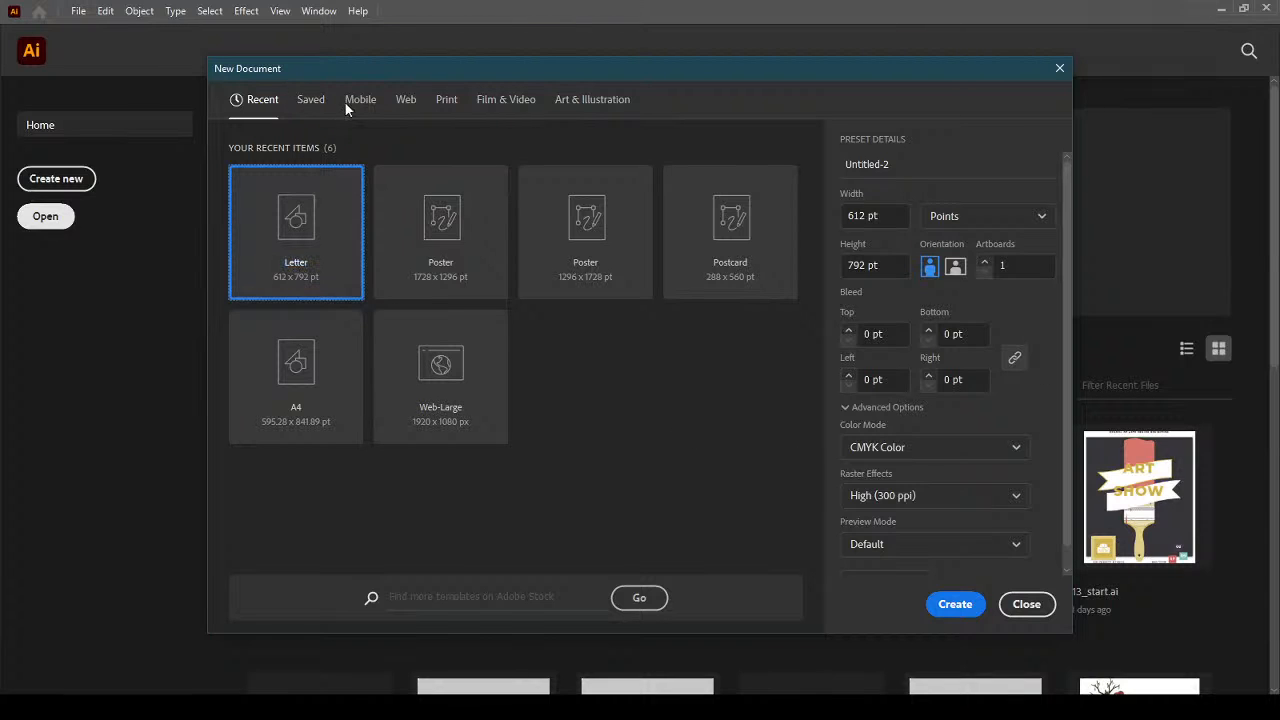
# Create Untitled-2 from the A4 Print preset in CMYK.
pyautogui.click(442, 106)
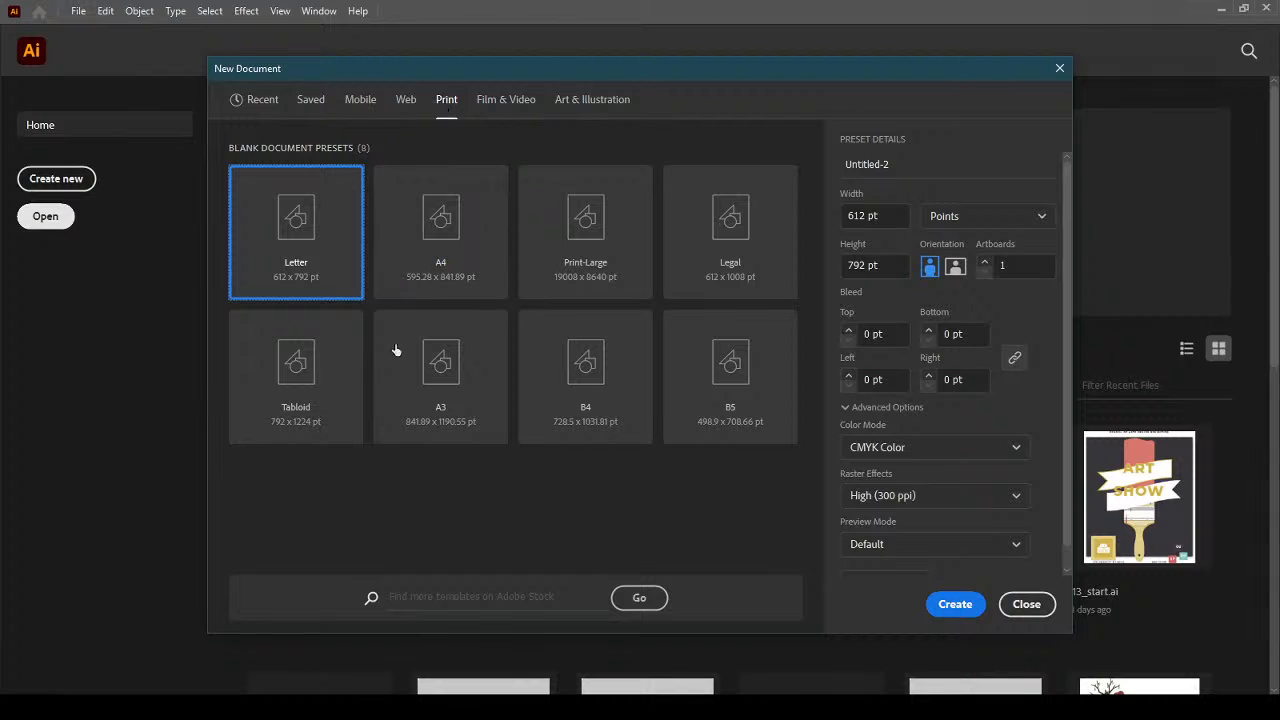
pyautogui.click(463, 280)
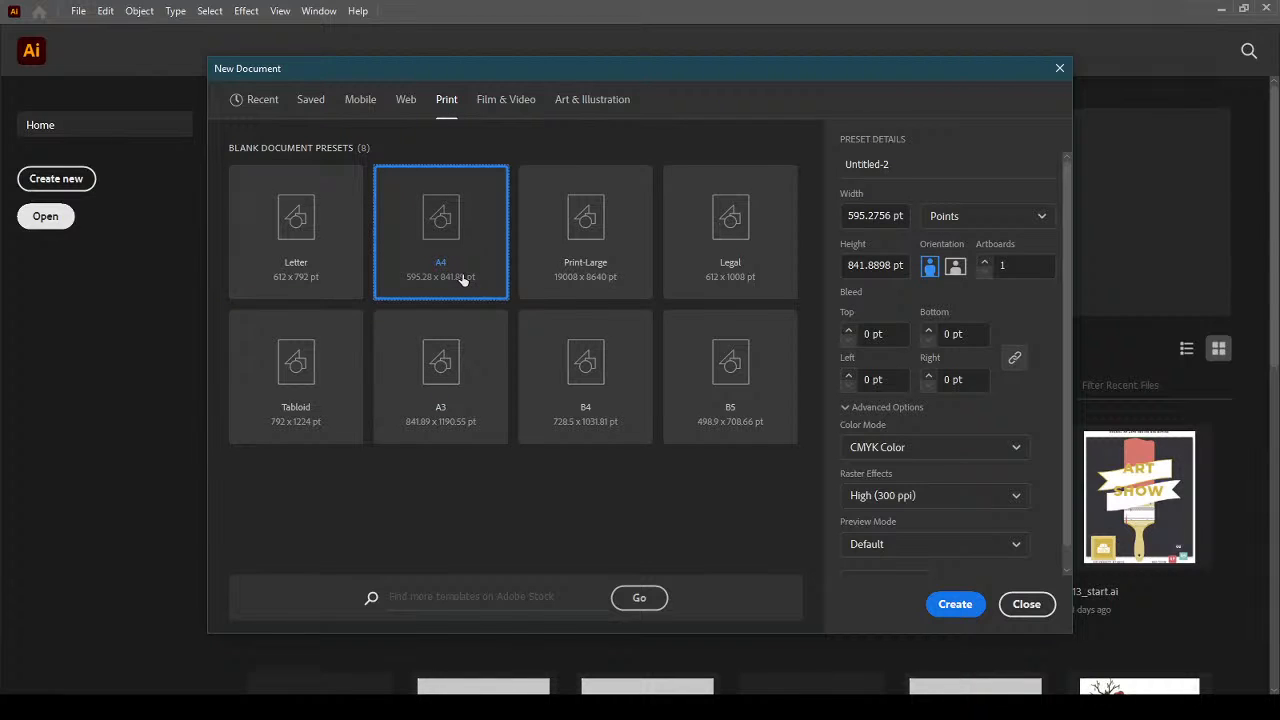
pyautogui.click(955, 605)
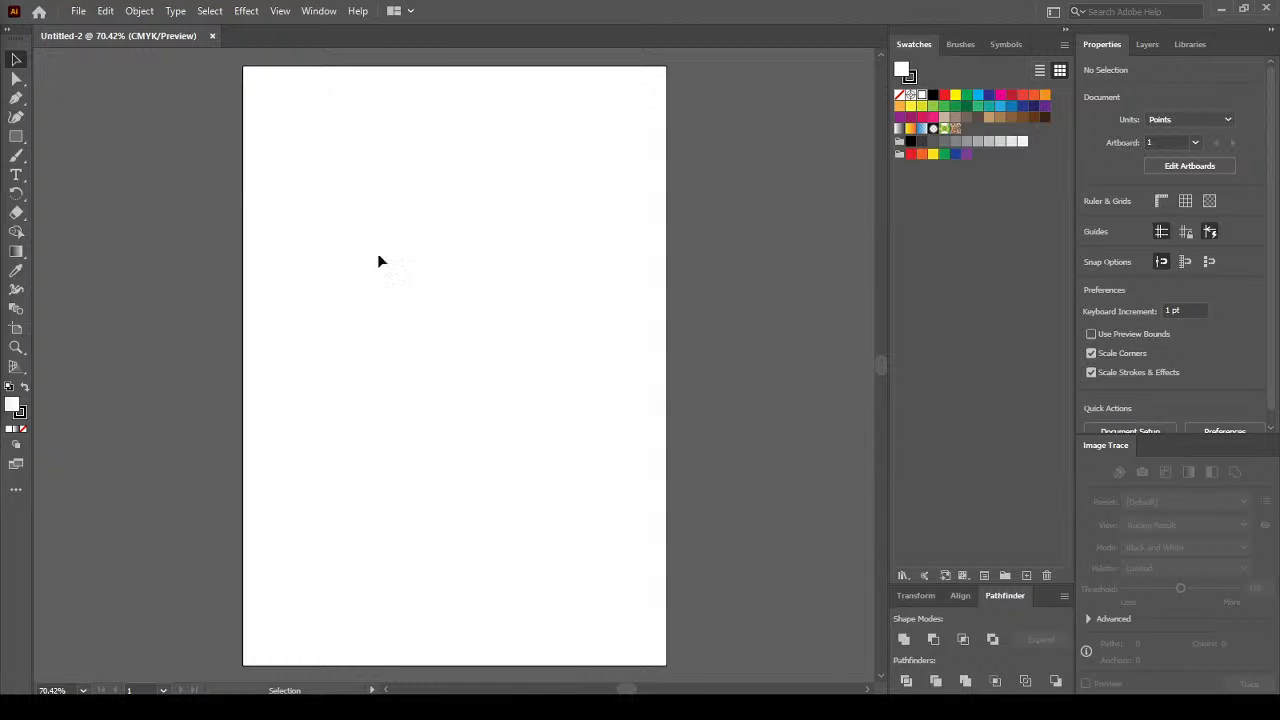
# Bring the Chrome 'business card size' results (3.5 x 2 inches) over the blank Untitled-2 canvas.
pyautogui.scroll(-1, 685, 276)
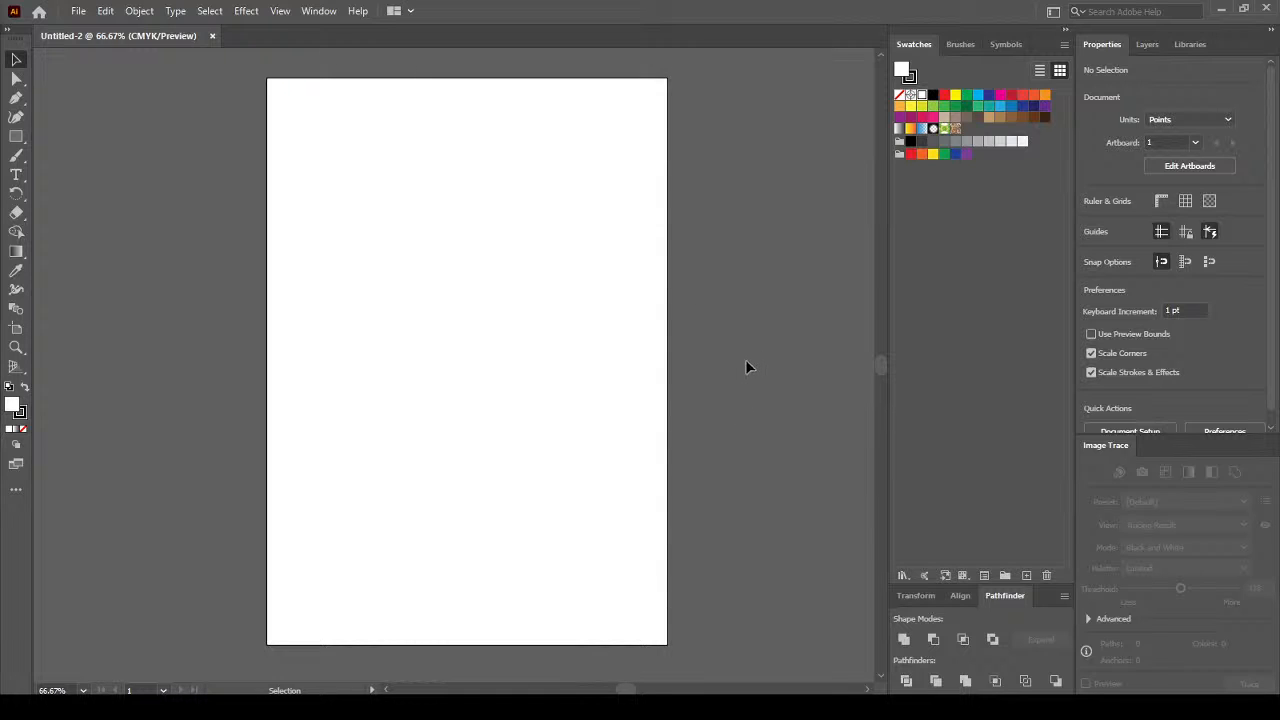
pyautogui.moveTo(623, 690); pyautogui.dragTo(628, 690)
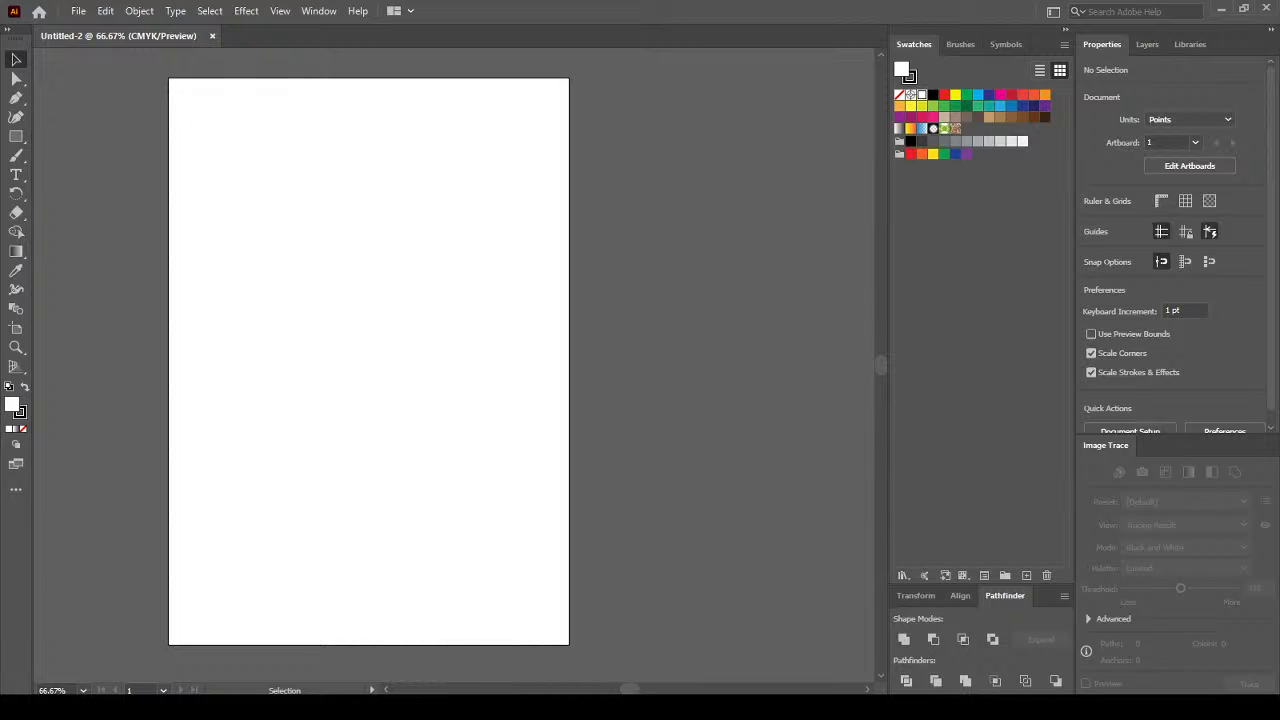
pyautogui.moveTo(0, 40); pyautogui.dragTo(0, 131)
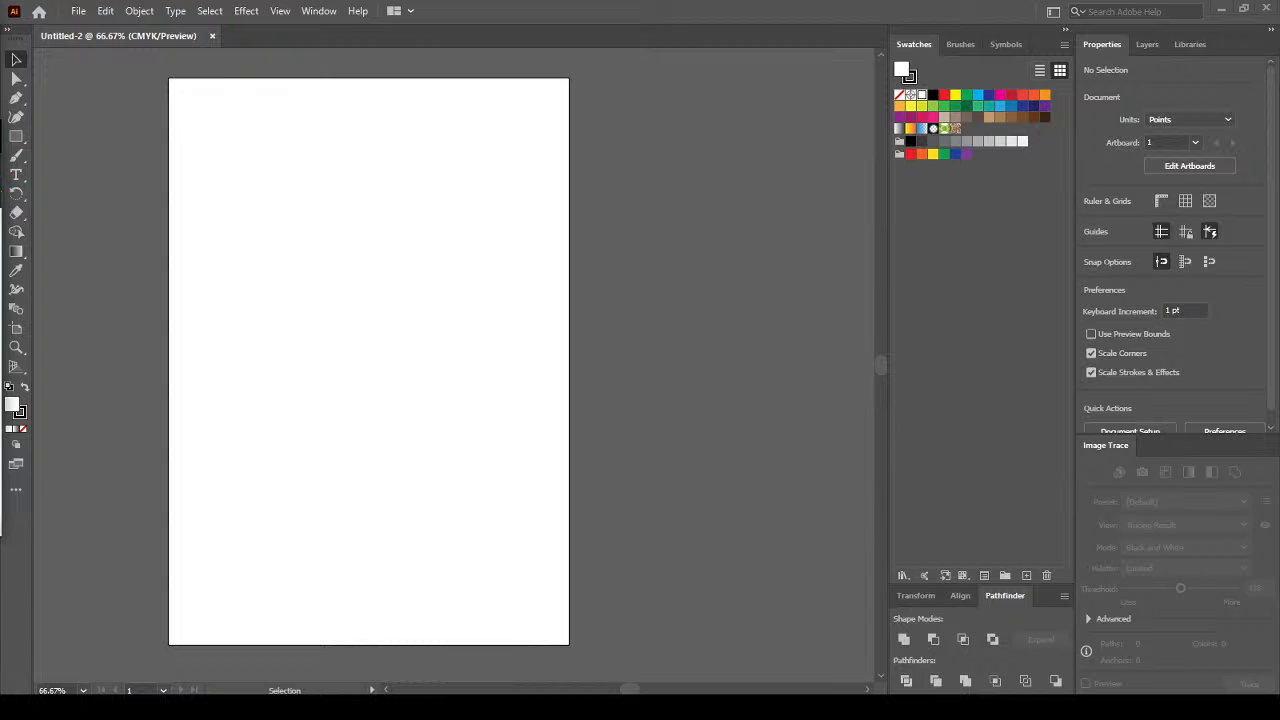
pyautogui.moveTo(0, 150); pyautogui.dragTo(823, 84)
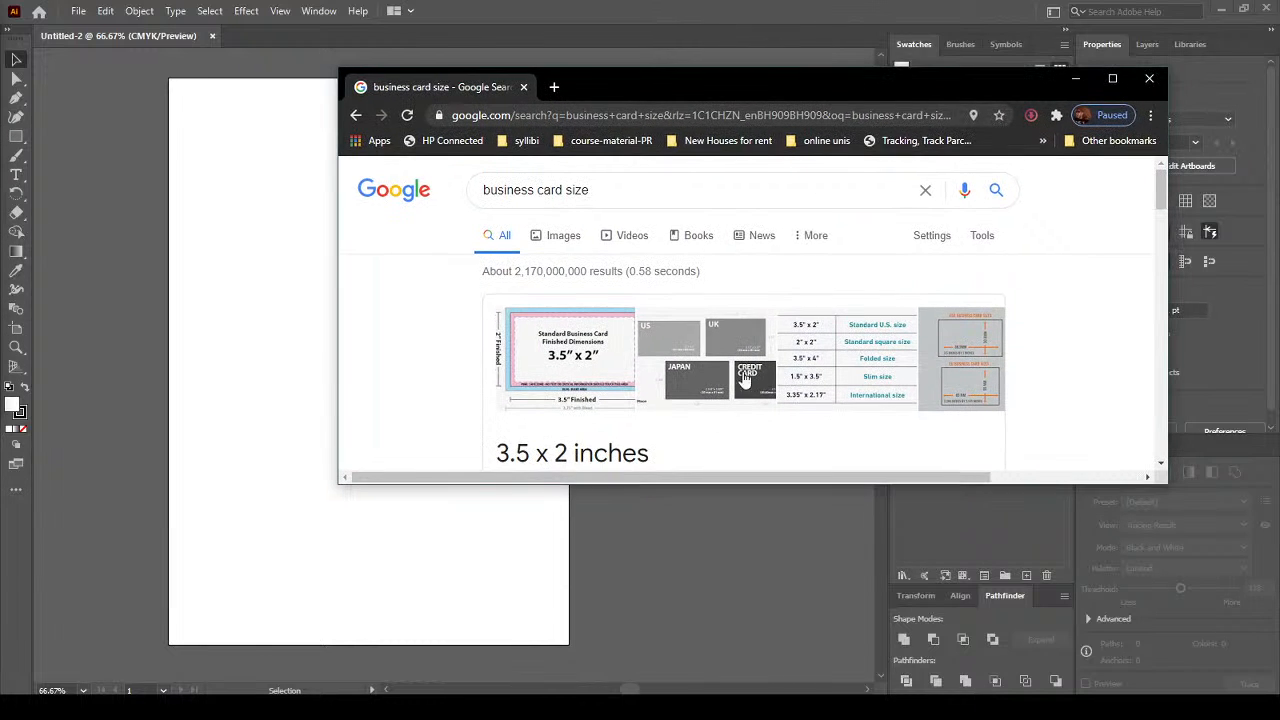
# Enlarge Chrome to confirm the 3.5 x 2 inch business card size, then move the window off screen.
pyautogui.moveTo(659, 485); pyautogui.dragTo(662, 645)
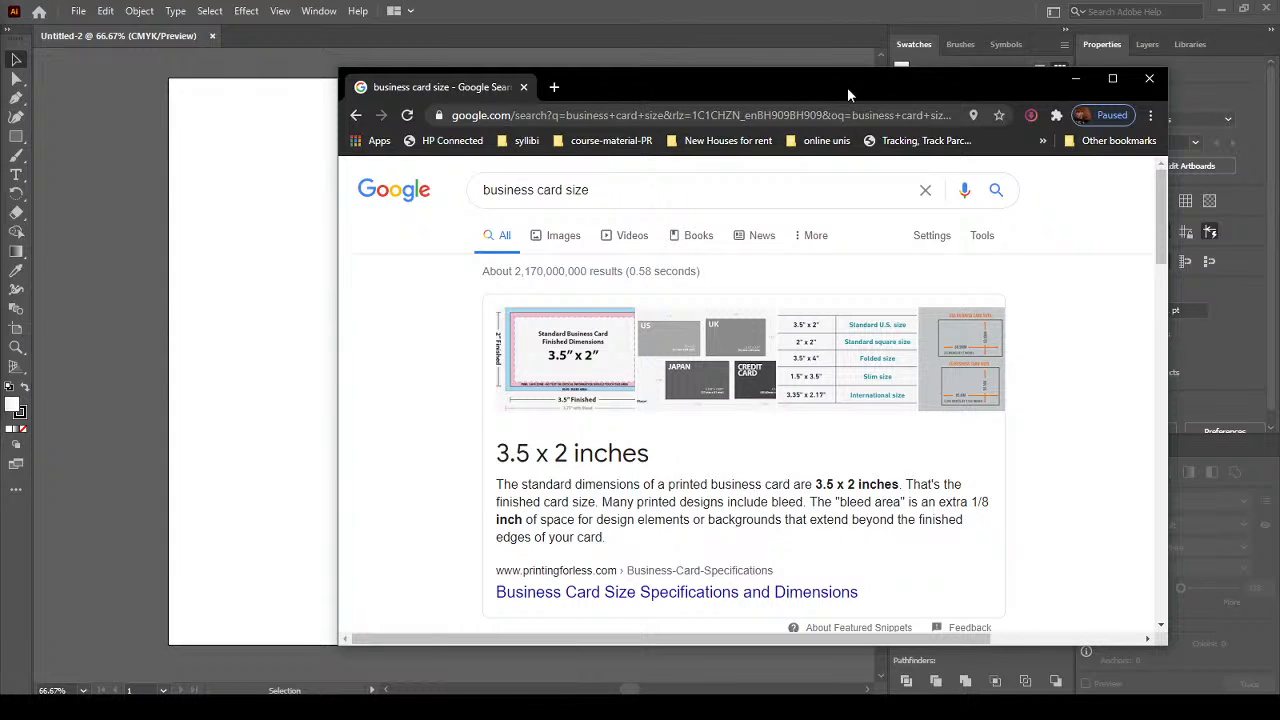
pyautogui.moveTo(848, 95); pyautogui.dragTo(0, 93)
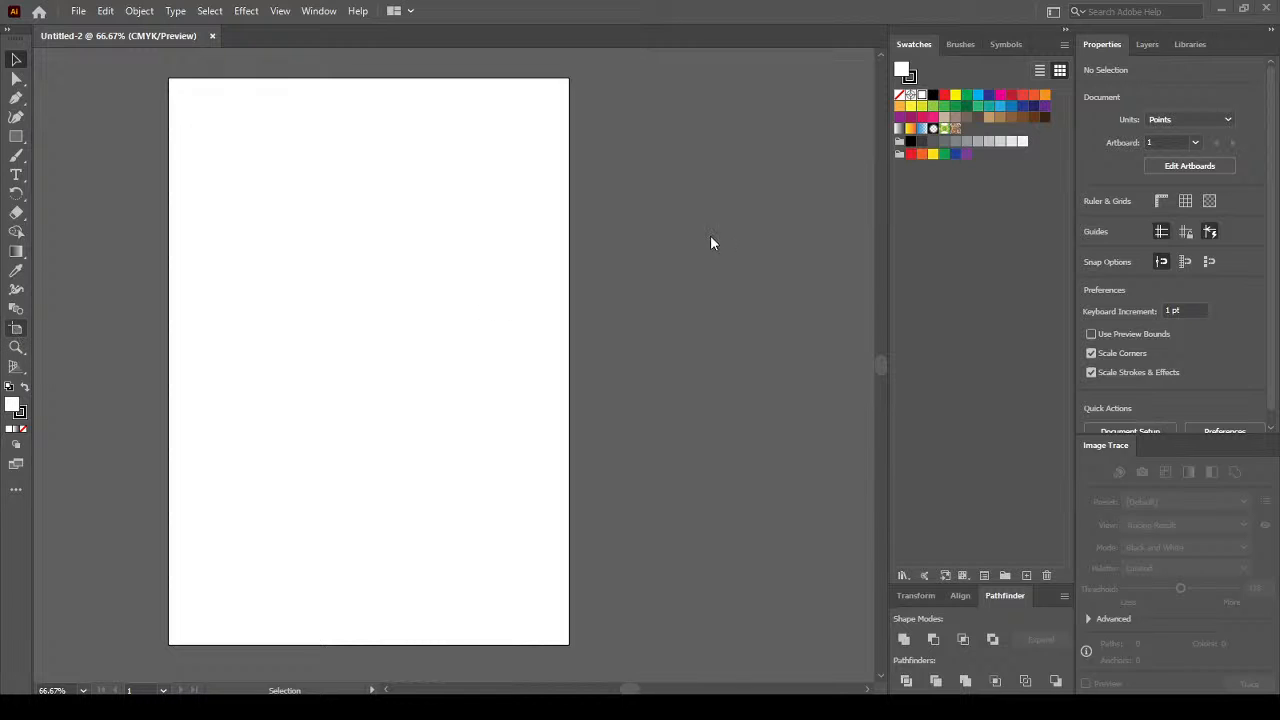
# Draw a new artboard right of the A4 page and set its width to 2 in.
pyautogui.hotkey('shift', 'o')
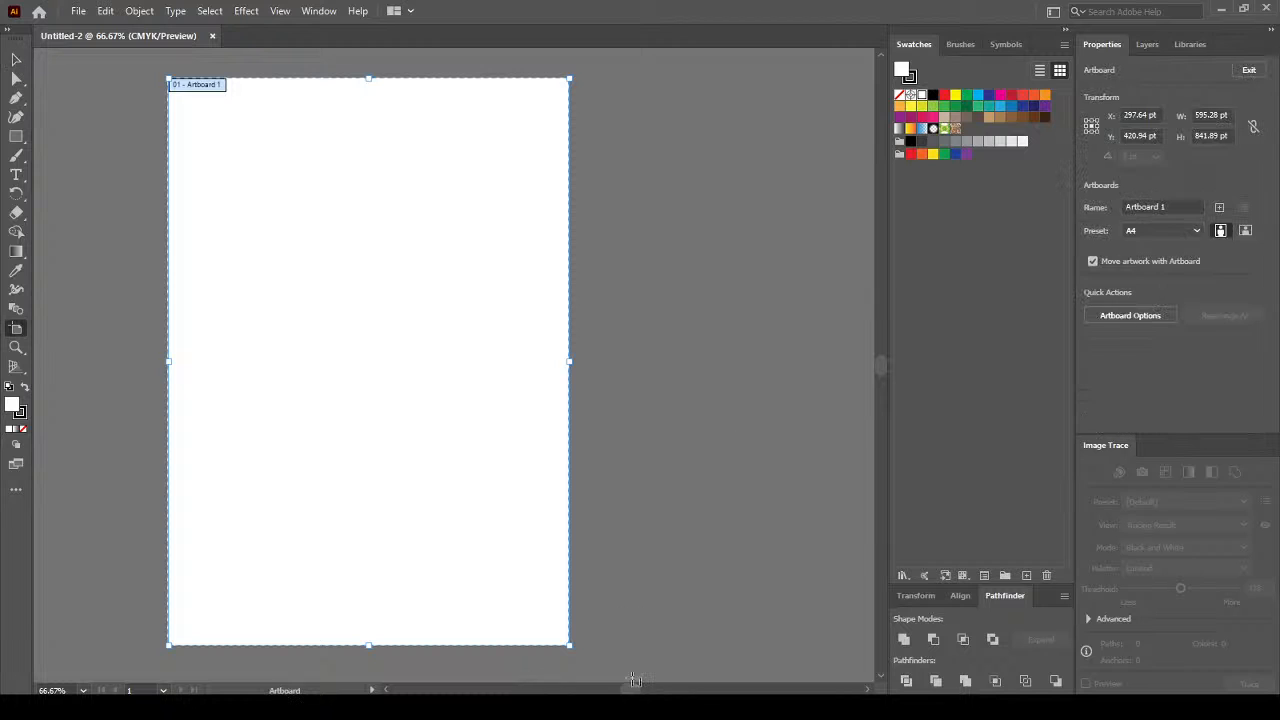
pyautogui.moveTo(631, 690); pyautogui.dragTo(650, 690)
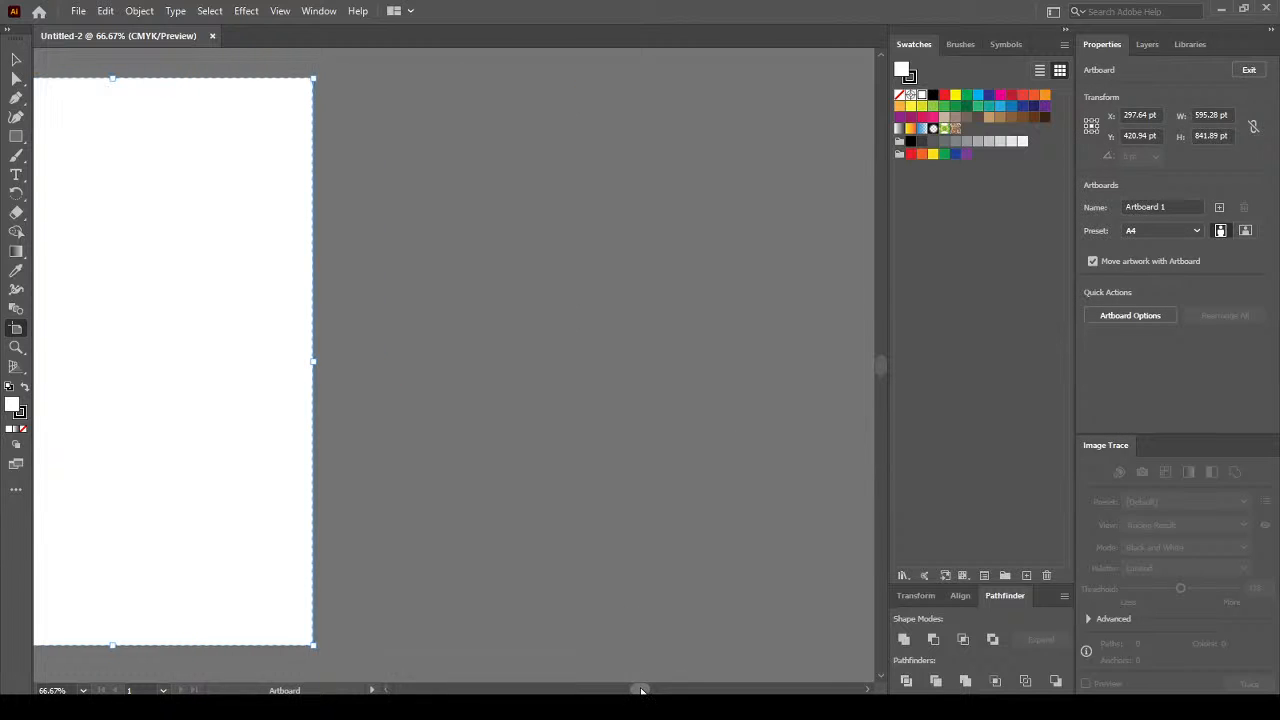
pyautogui.moveTo(358, 78); pyautogui.dragTo(631, 223)
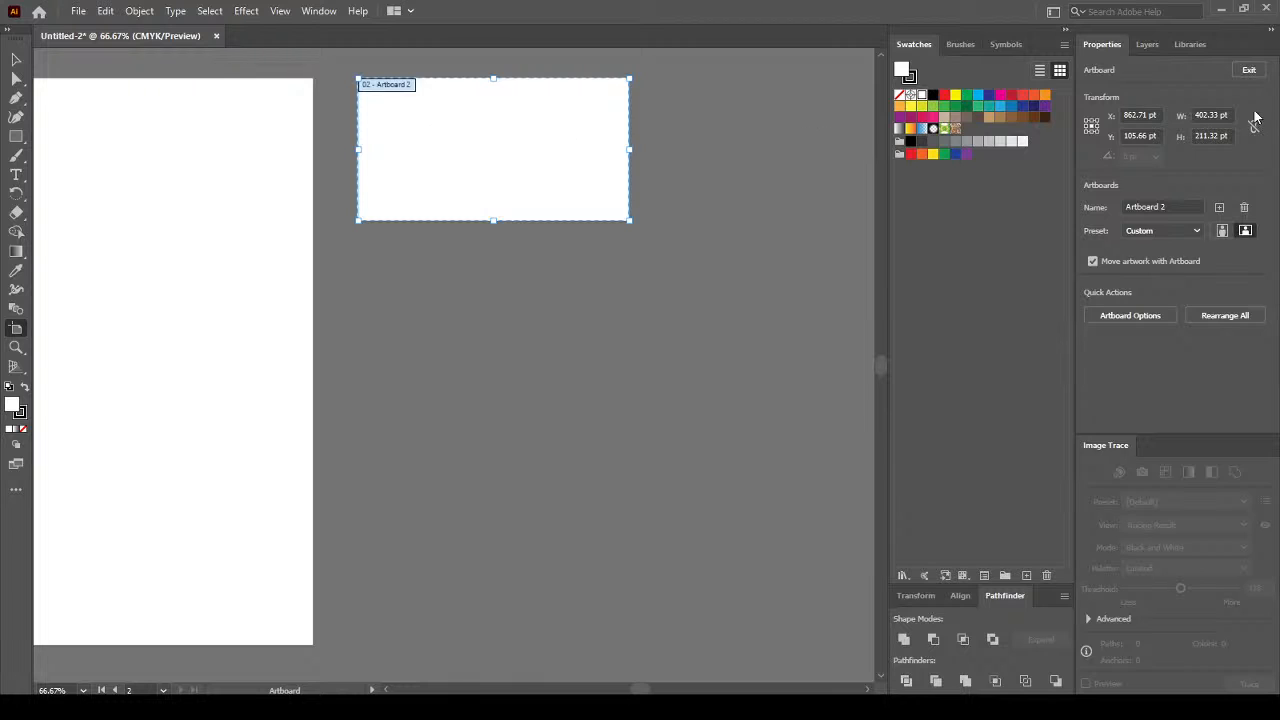
pyautogui.click(1192, 114)
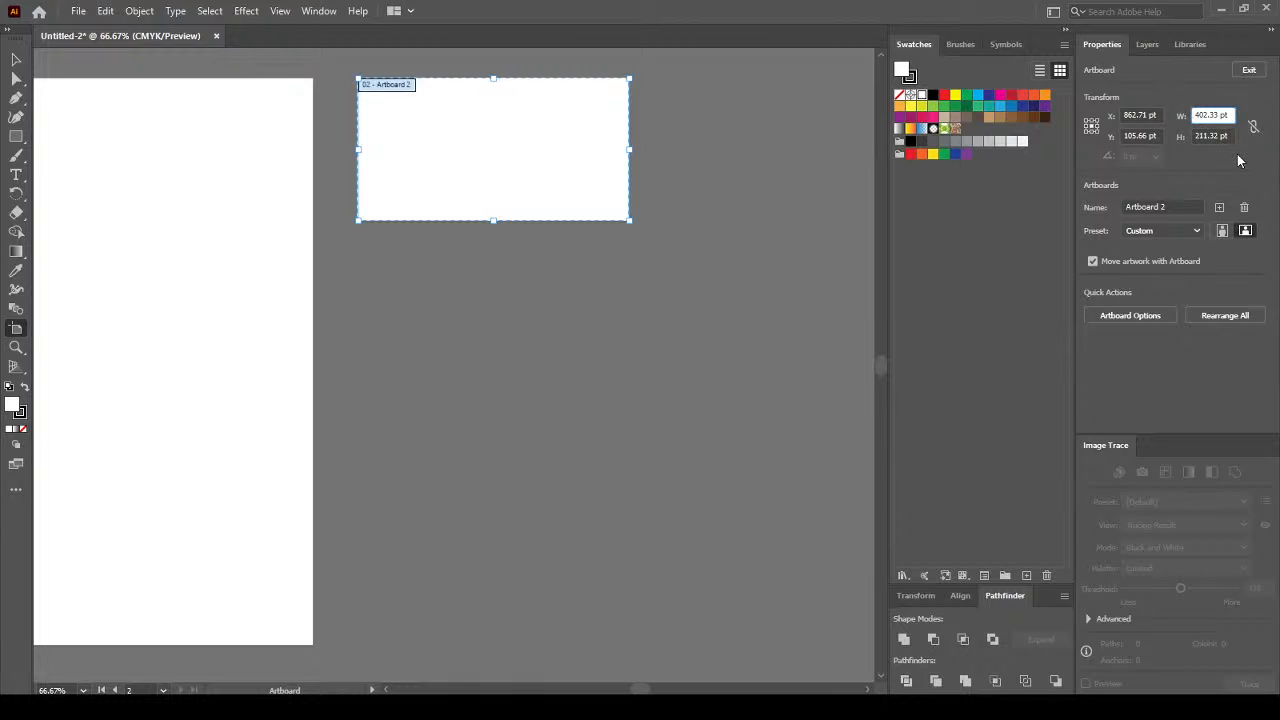
pyautogui.moveTo(1228, 114); pyautogui.dragTo(1192, 114)
pyautogui.write('2 in')
pyautogui.click(1230, 136)
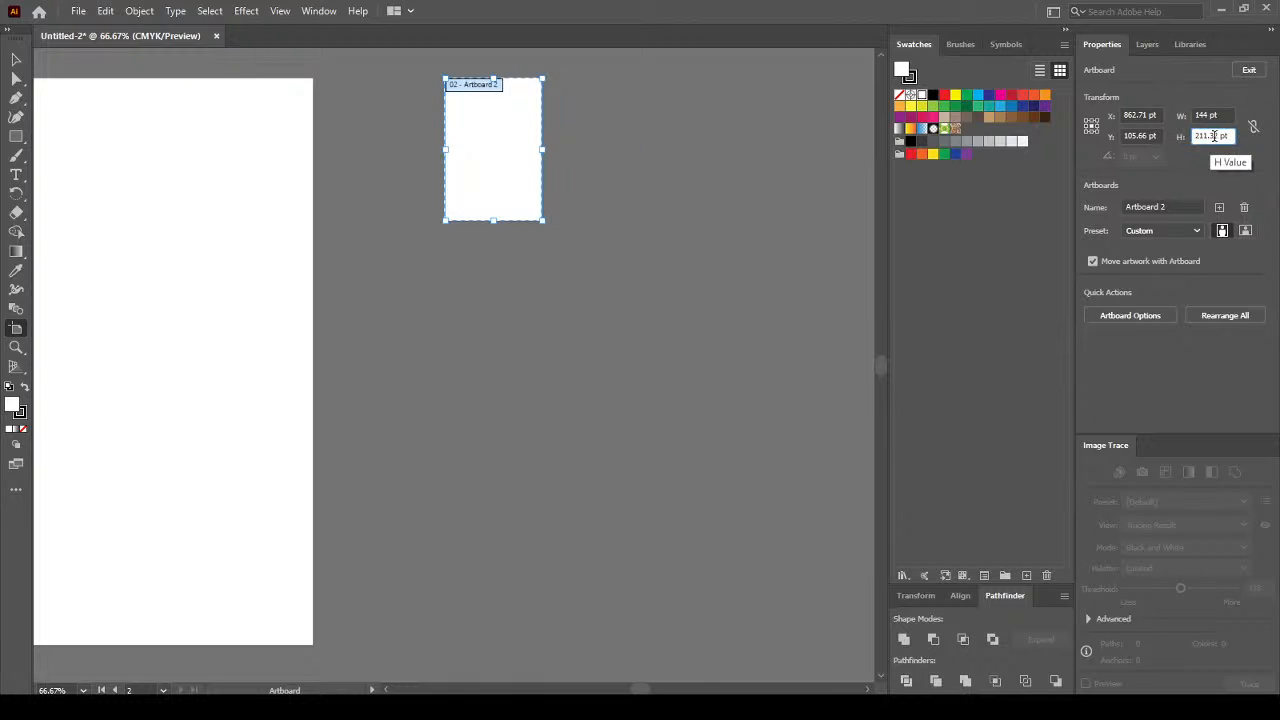
# Set the new artboard's height to 3.5 in and finish editing artboards.
pyautogui.tripleClick(1215, 136)
pyautogui.write('3.5 in')
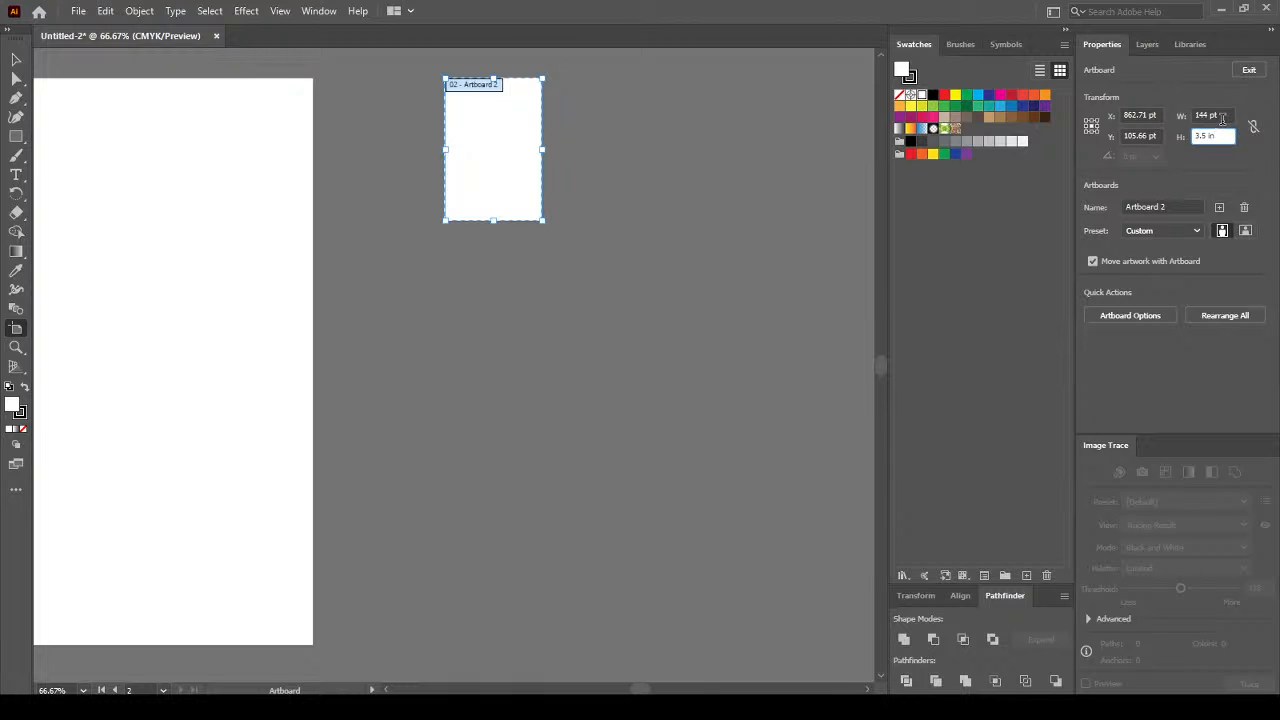
pyautogui.click(1223, 116)
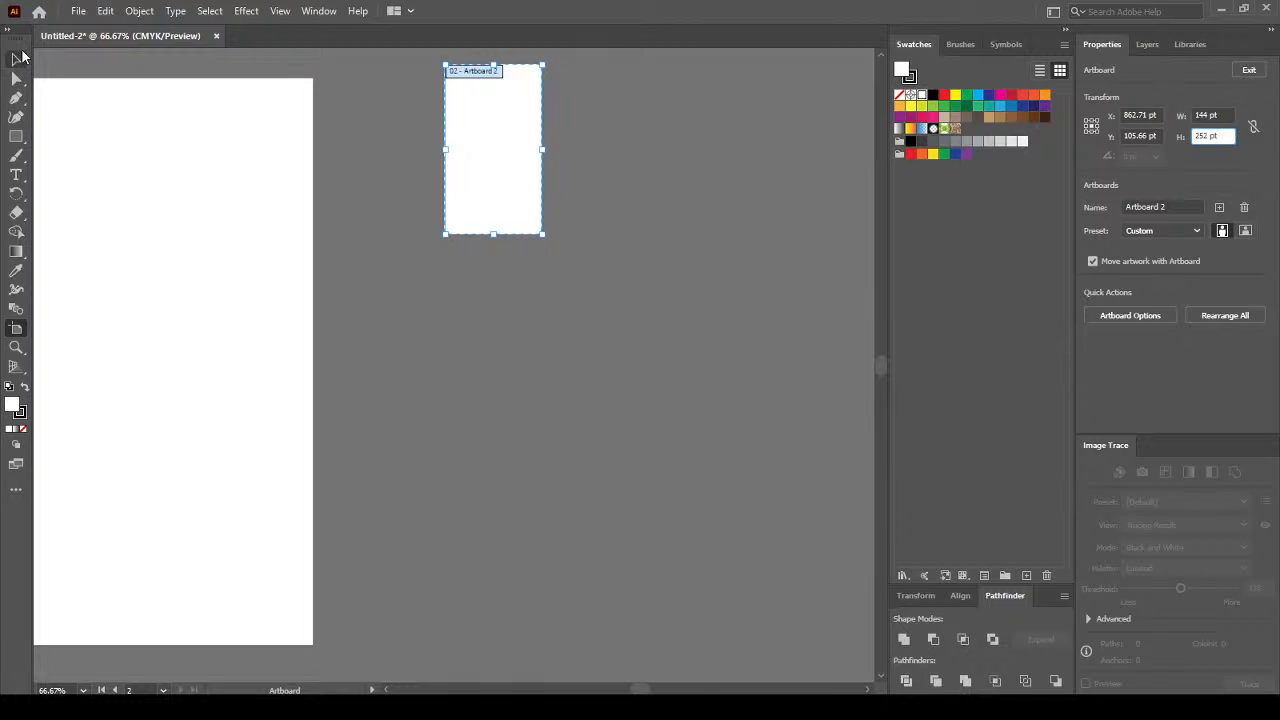
pyautogui.click(1222, 135)
pyautogui.click(1214, 135)
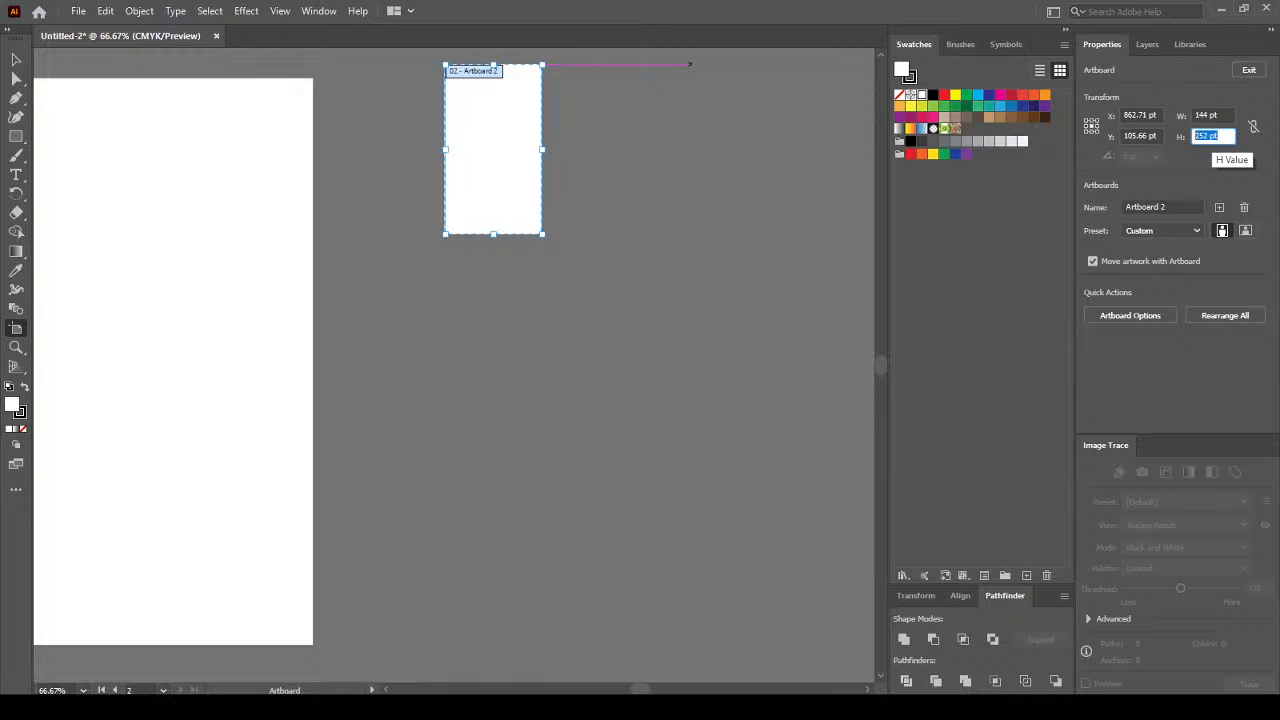
pyautogui.write('3.5 in')
pyautogui.press('Return')
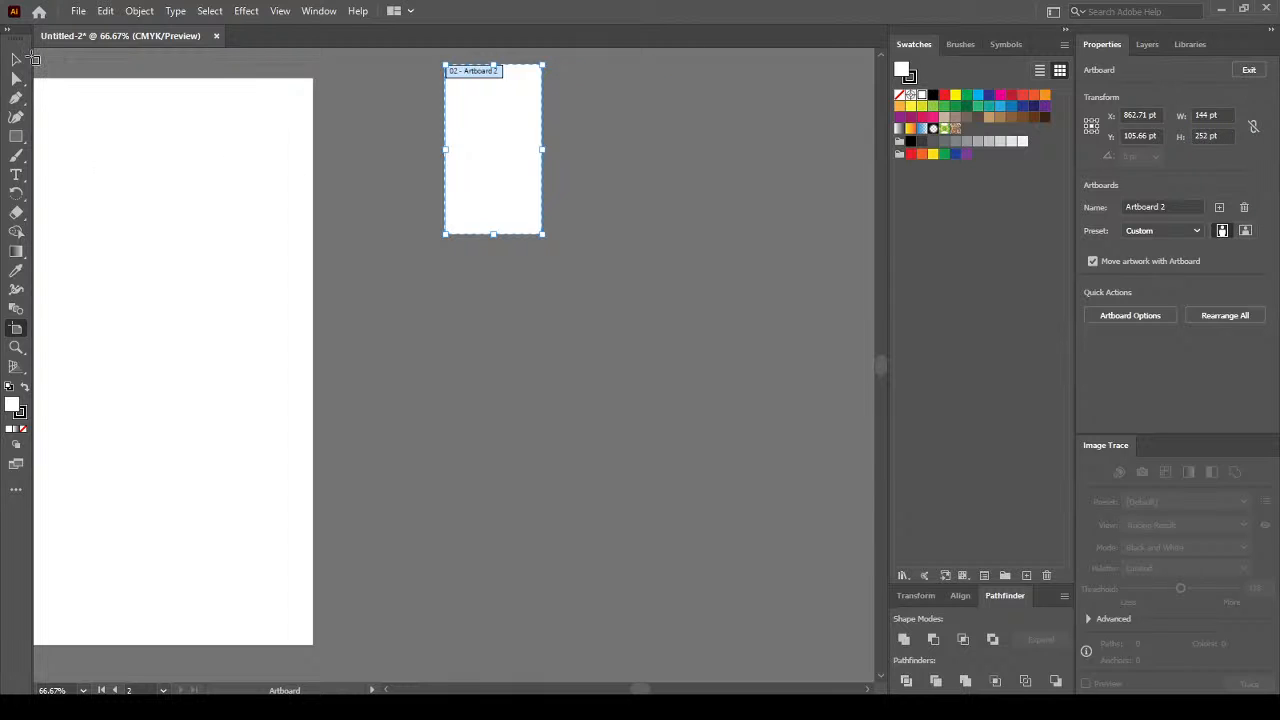
pyautogui.press('Escape')
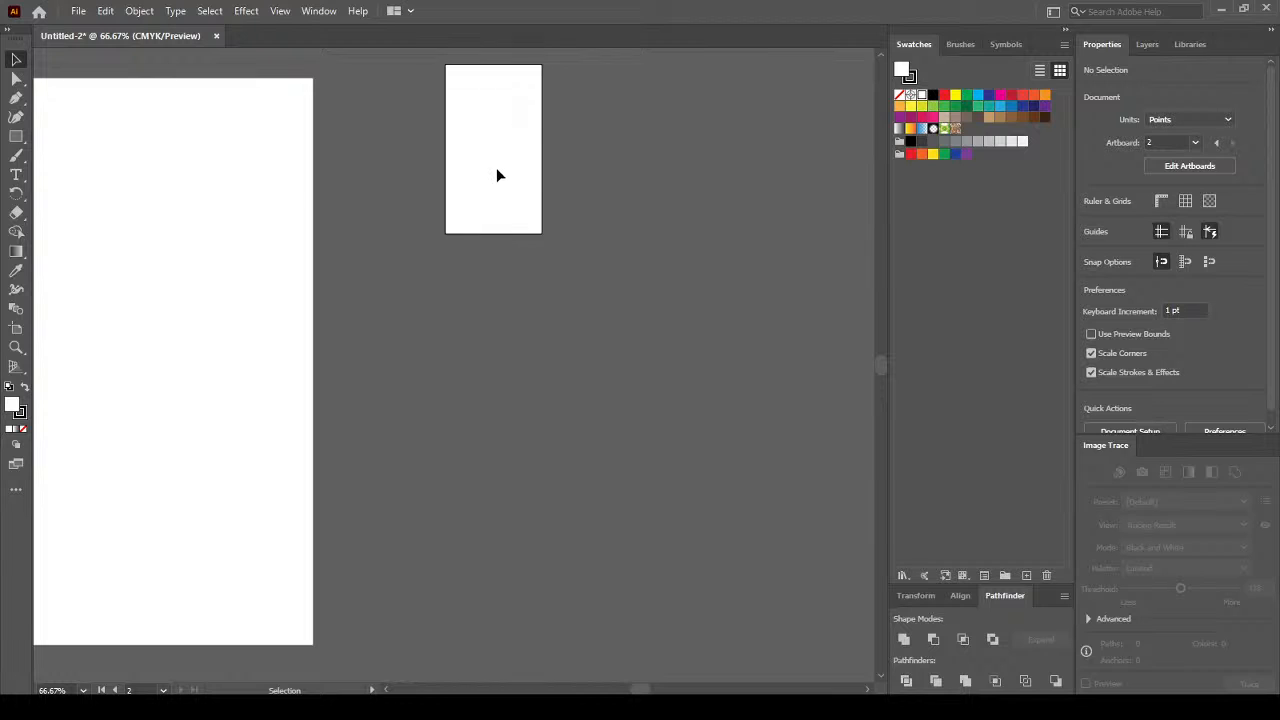
pyautogui.click(16, 328)
# Make Artboard 2 landscape at 252 × 144 pt and move it left of Artboard 1.
pyautogui.click(505, 109)
pyautogui.moveTo(503, 109); pyautogui.dragTo(417, 122)
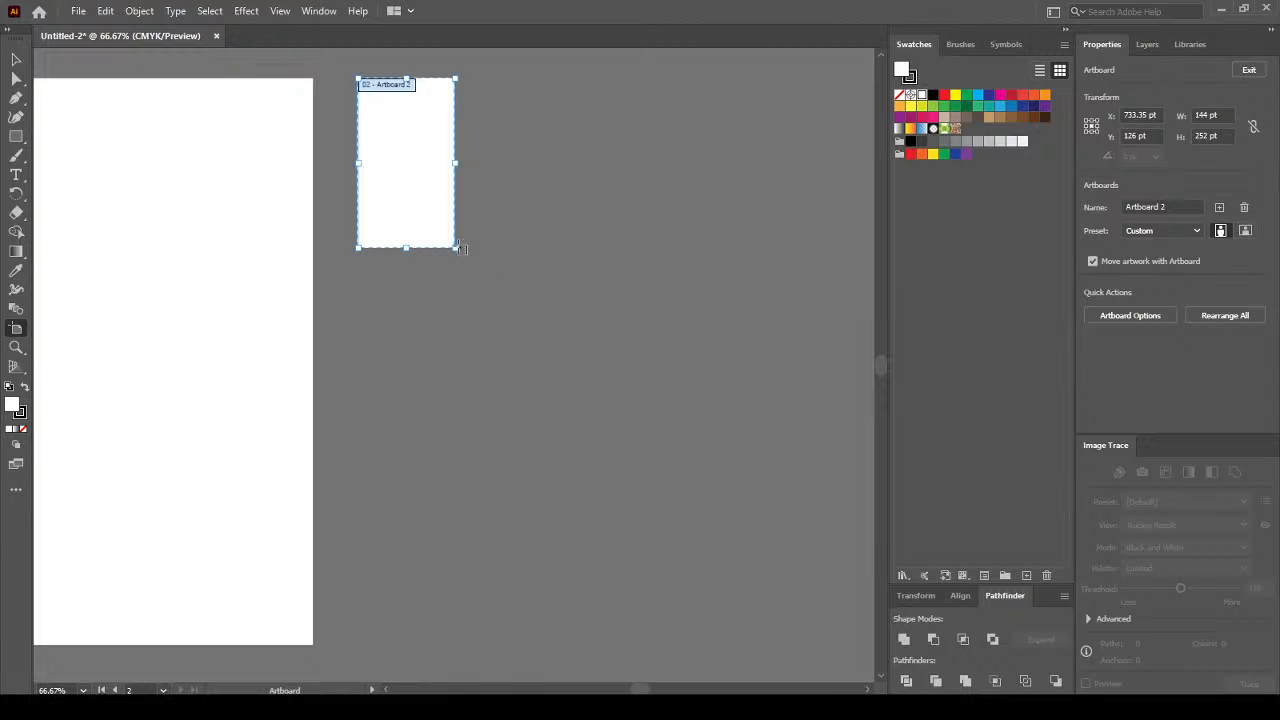
pyautogui.click(1245, 231)
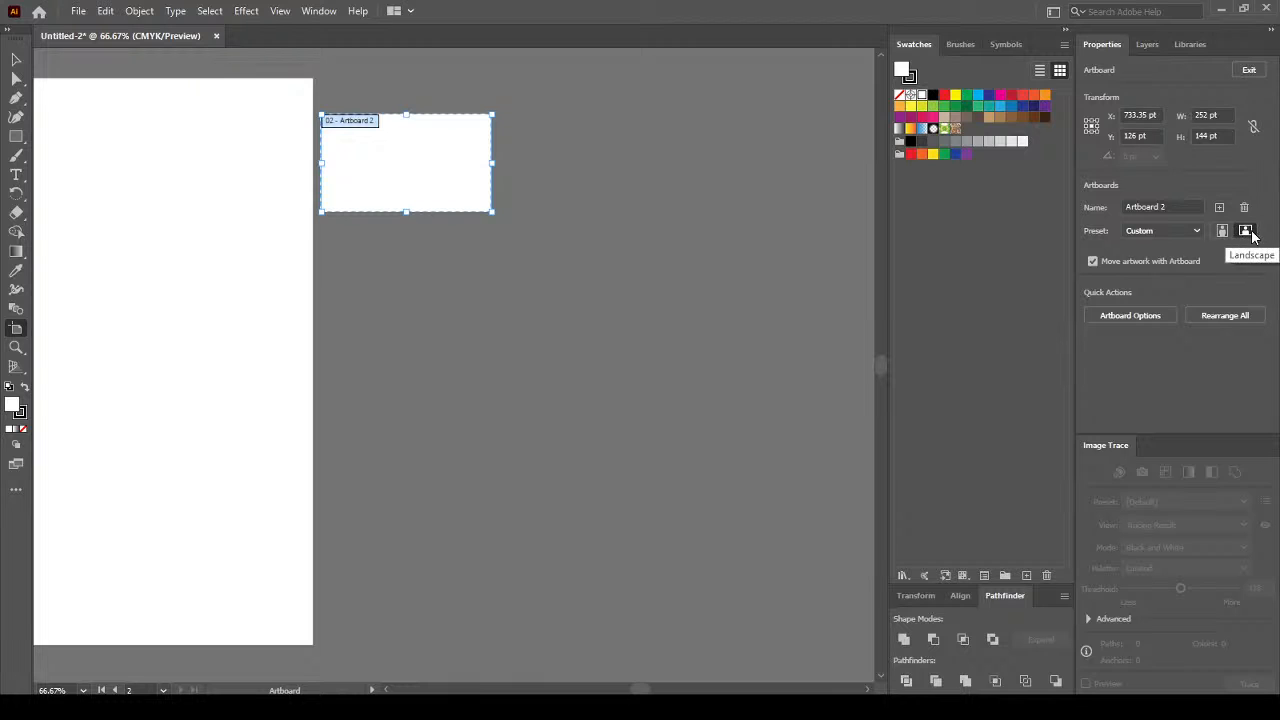
pyautogui.moveTo(416, 160); pyautogui.dragTo(451, 125)
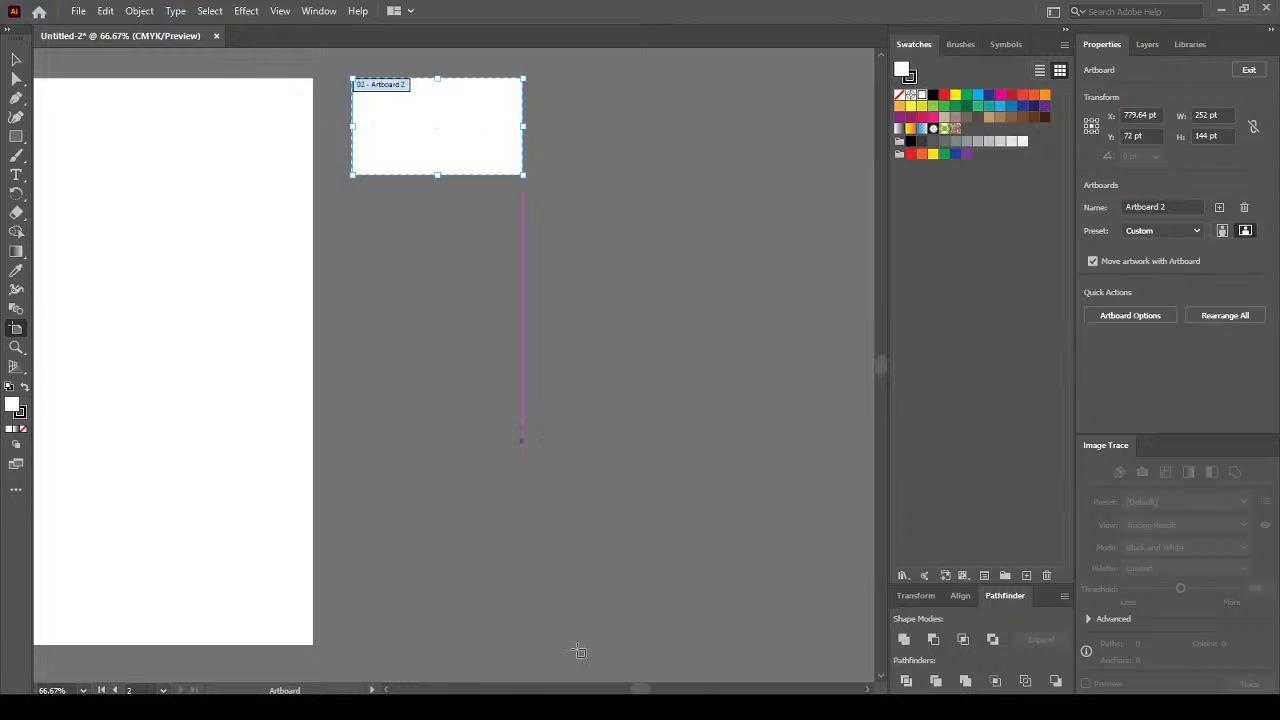
pyautogui.moveTo(644, 689); pyautogui.dragTo(644, 688)
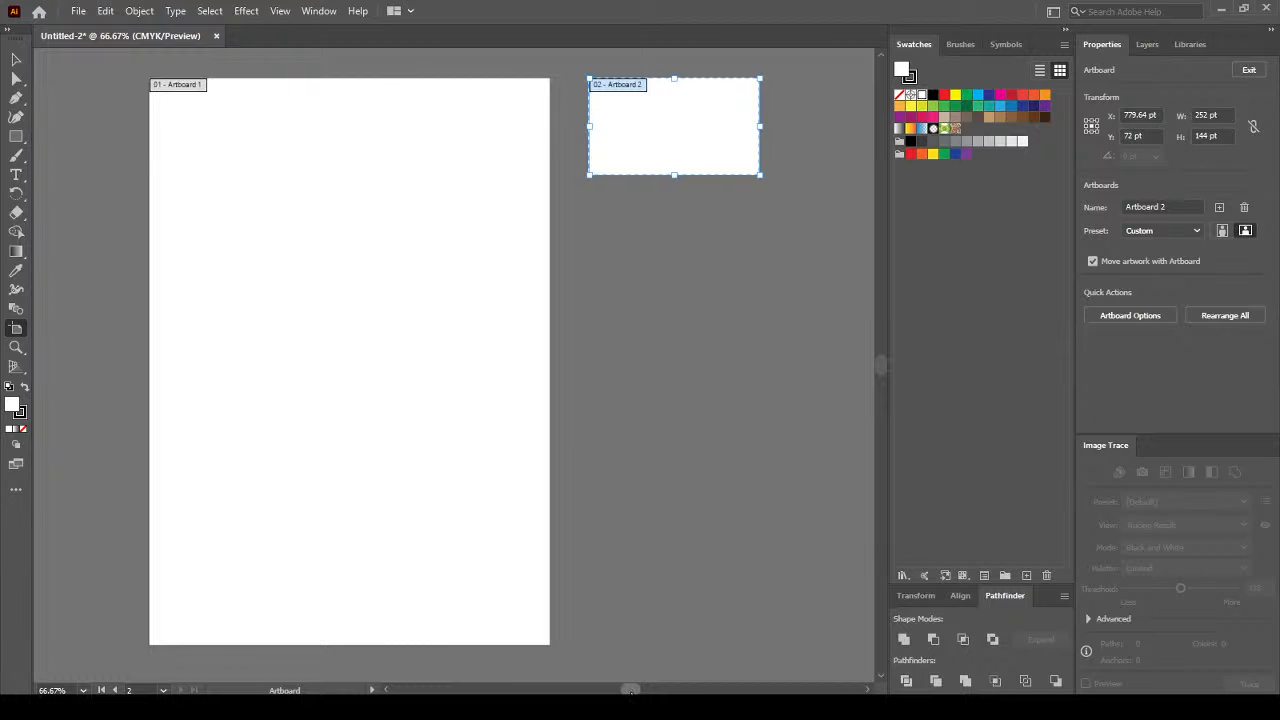
pyautogui.moveTo(632, 689); pyautogui.dragTo(623, 690)
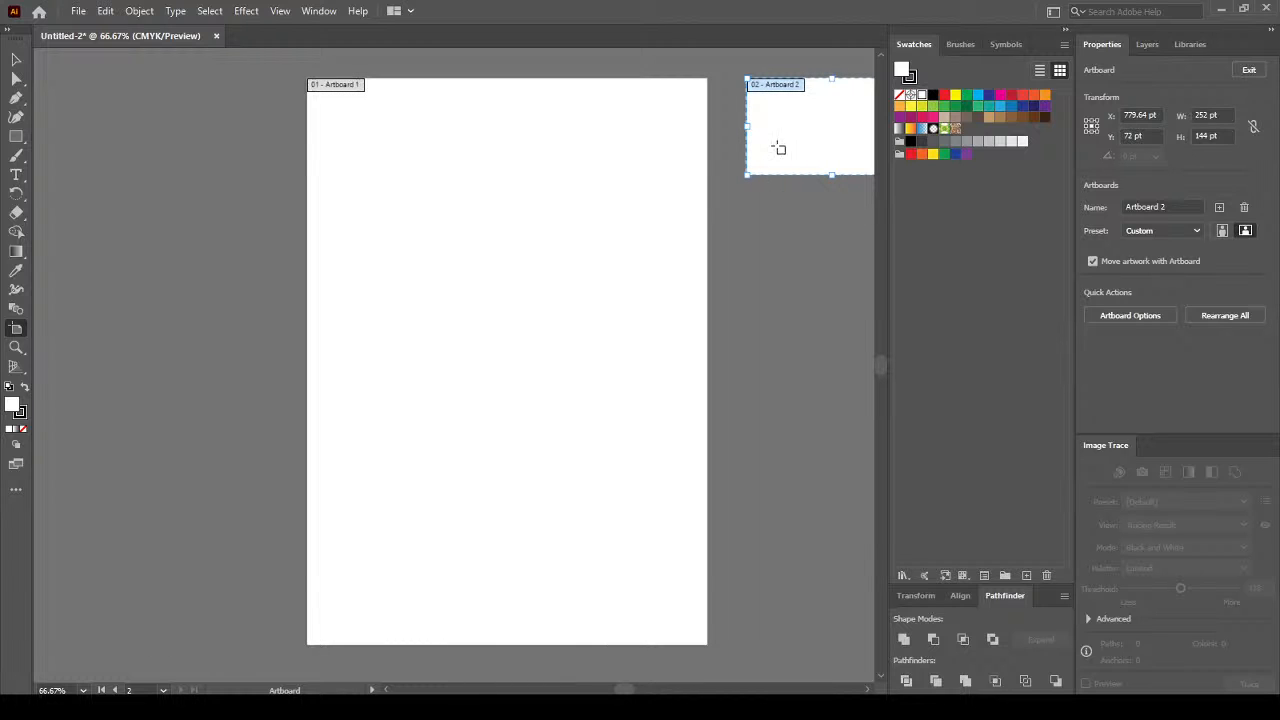
pyautogui.moveTo(816, 138); pyautogui.dragTo(184, 133)
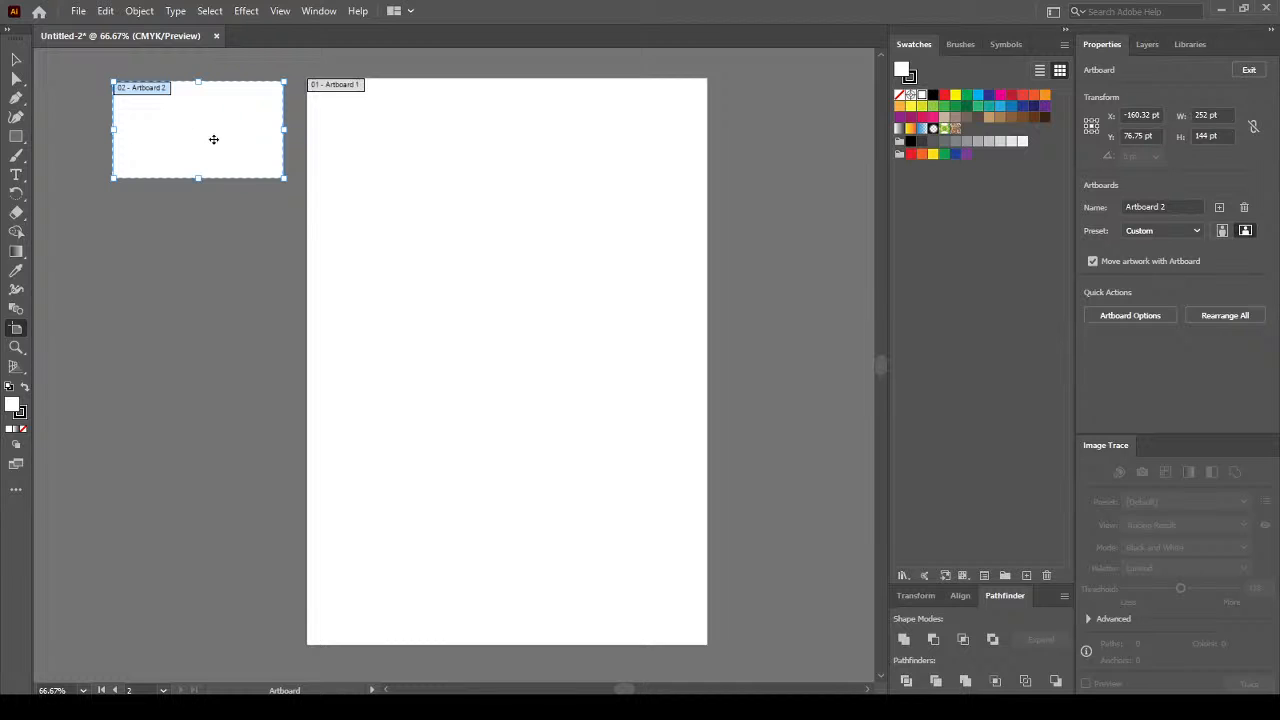
pyautogui.click(105, 12)
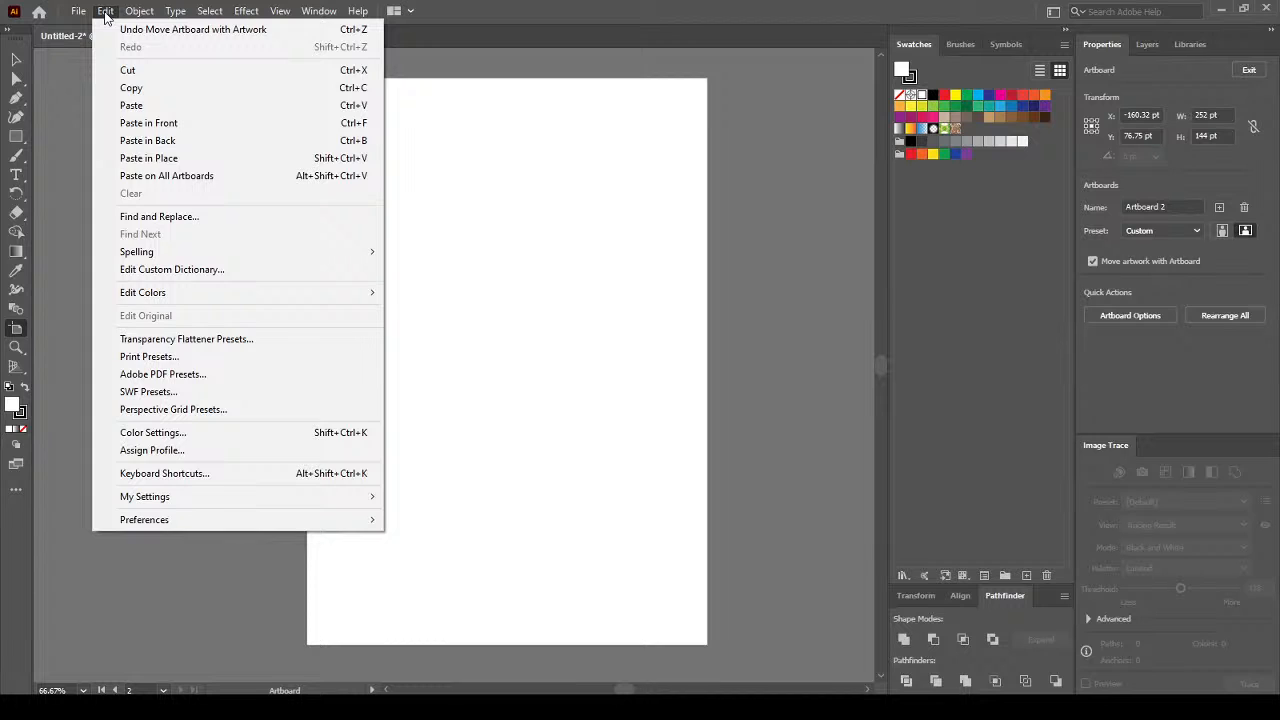
pyautogui.moveTo(142, 13)
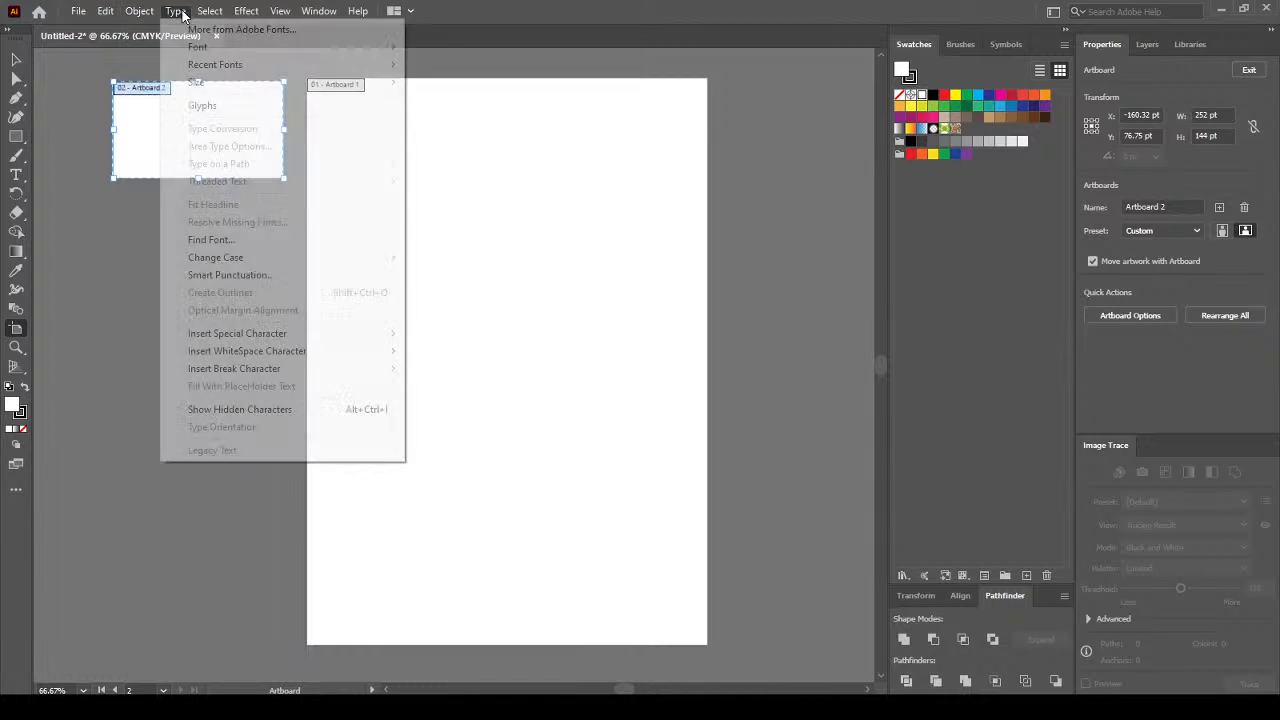
pyautogui.click(206, 16)
pyautogui.click(80, 11)
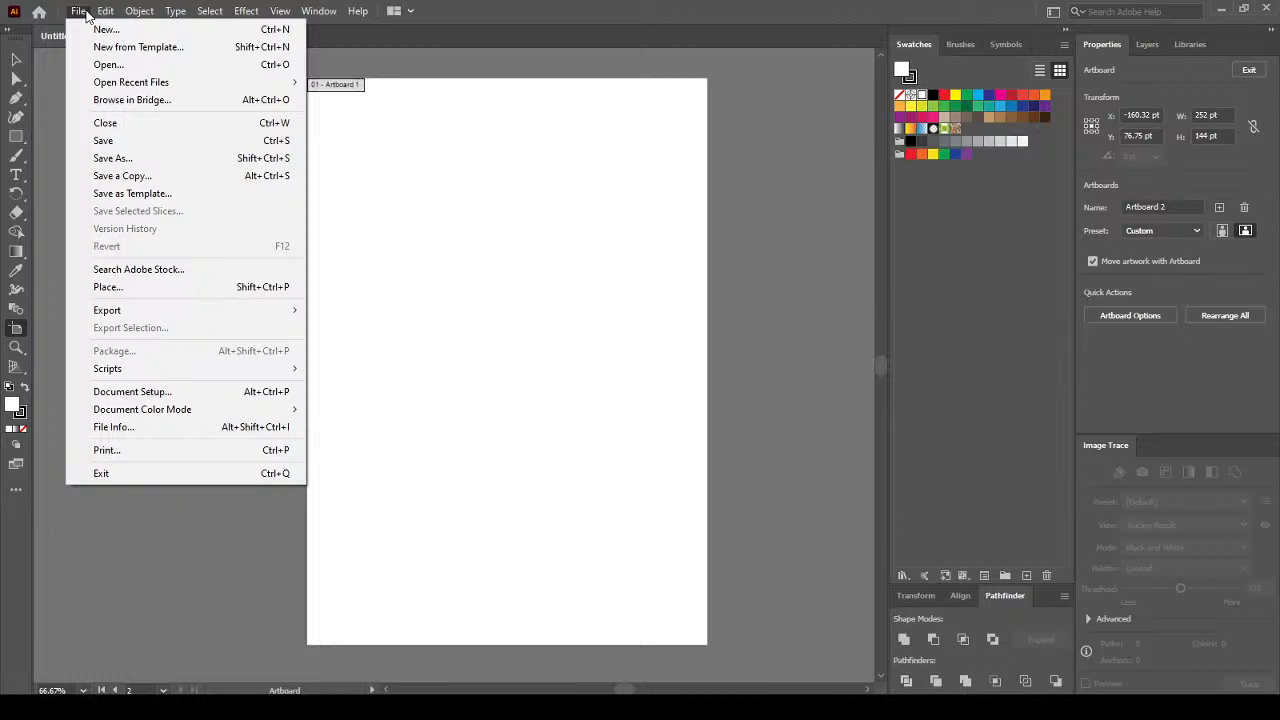
pyautogui.moveTo(106, 12)
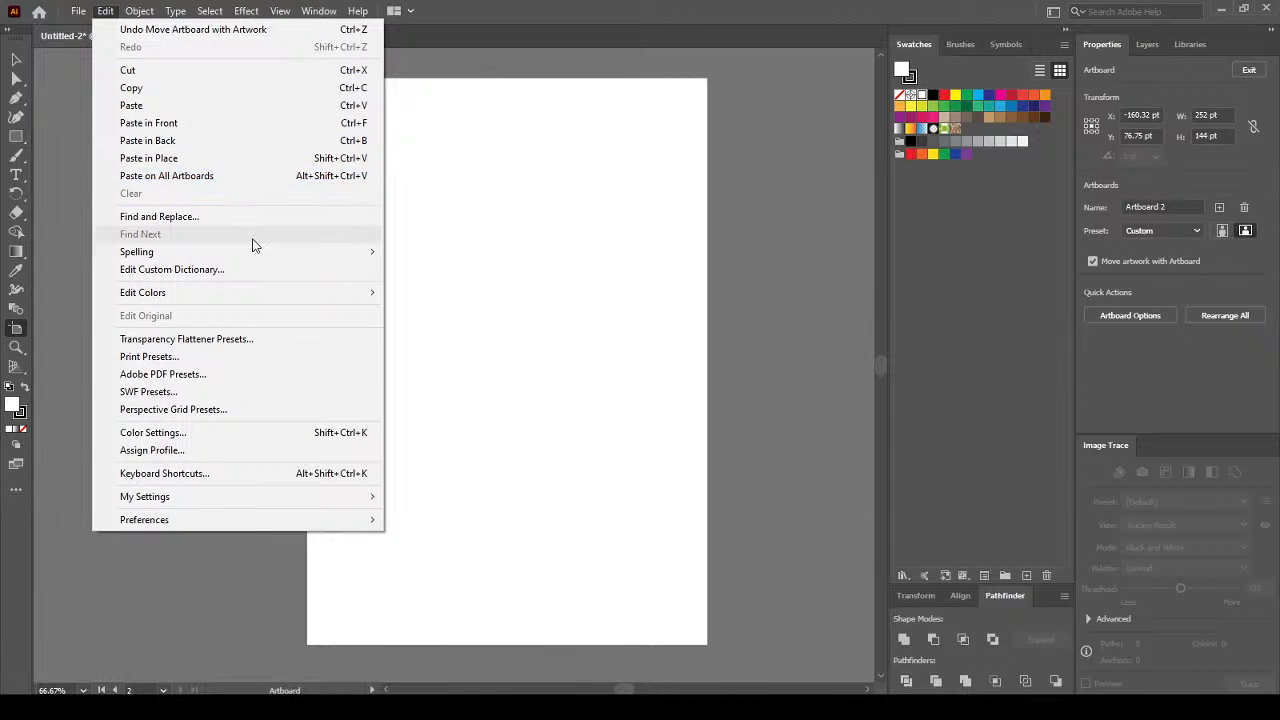
pyautogui.click(622, 7)
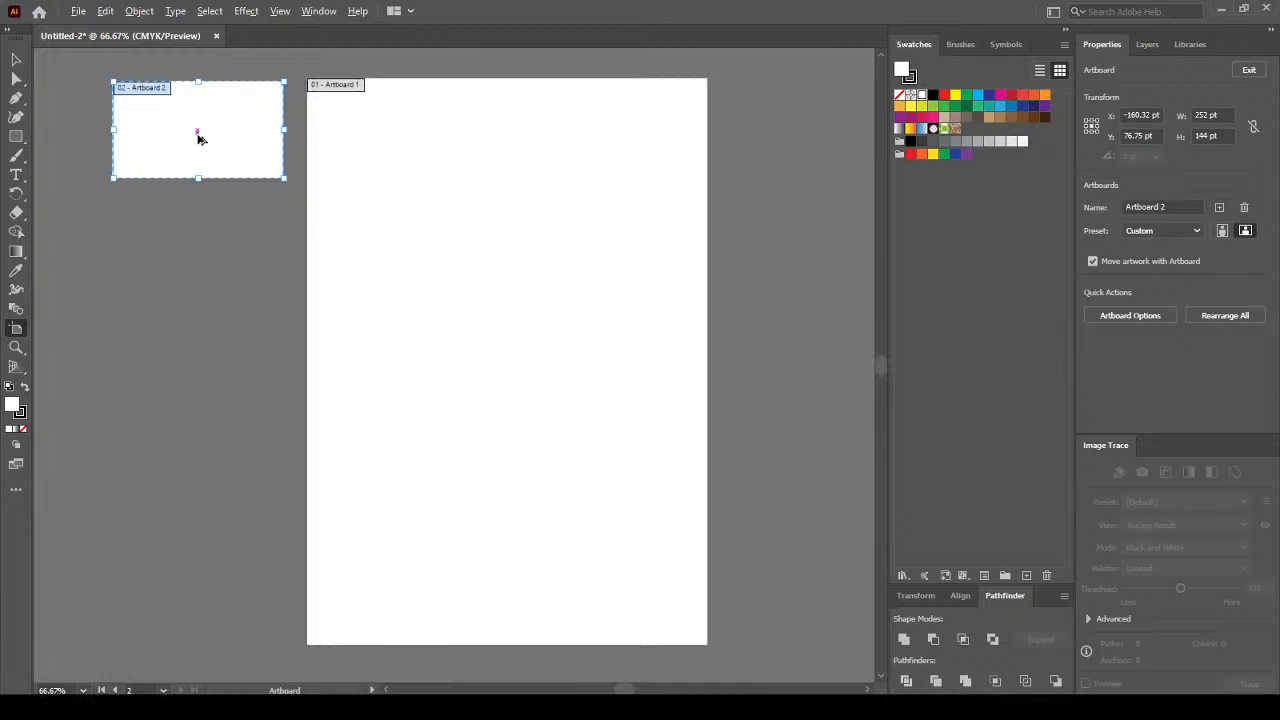
pyautogui.moveTo(208, 134); pyautogui.dragTo(209, 262)
# Alt-drag Artboard 1 to place a copy, 04 - Artboard 1 copy, to its right.
pyautogui.click(409, 155)
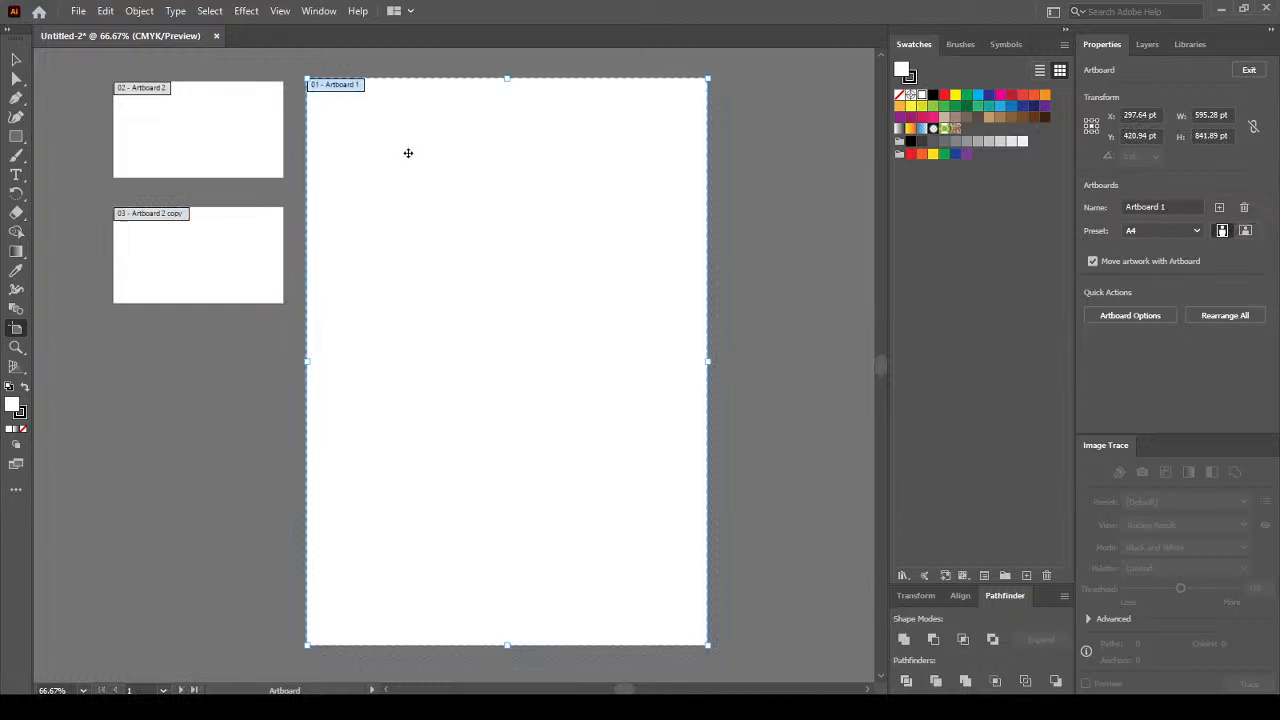
pyautogui.moveTo(349, 166); pyautogui.dragTo(786, 166)
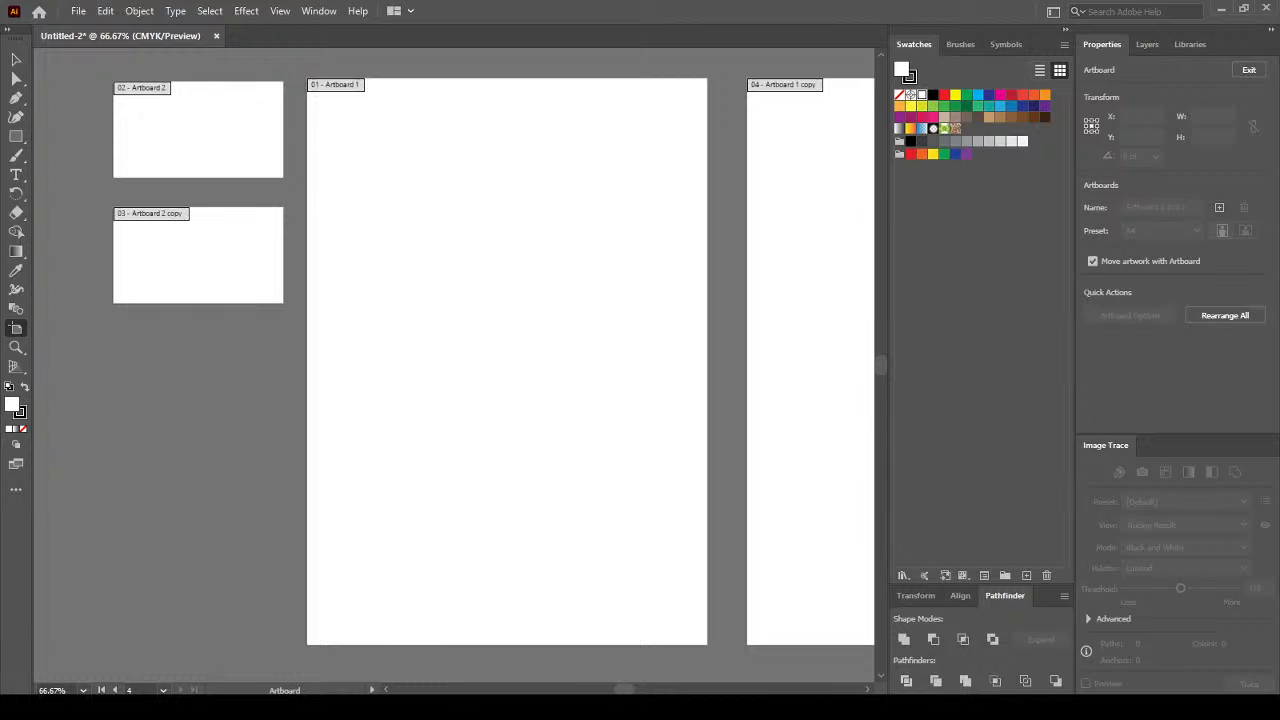
pyautogui.scroll(-1, 622, 270)
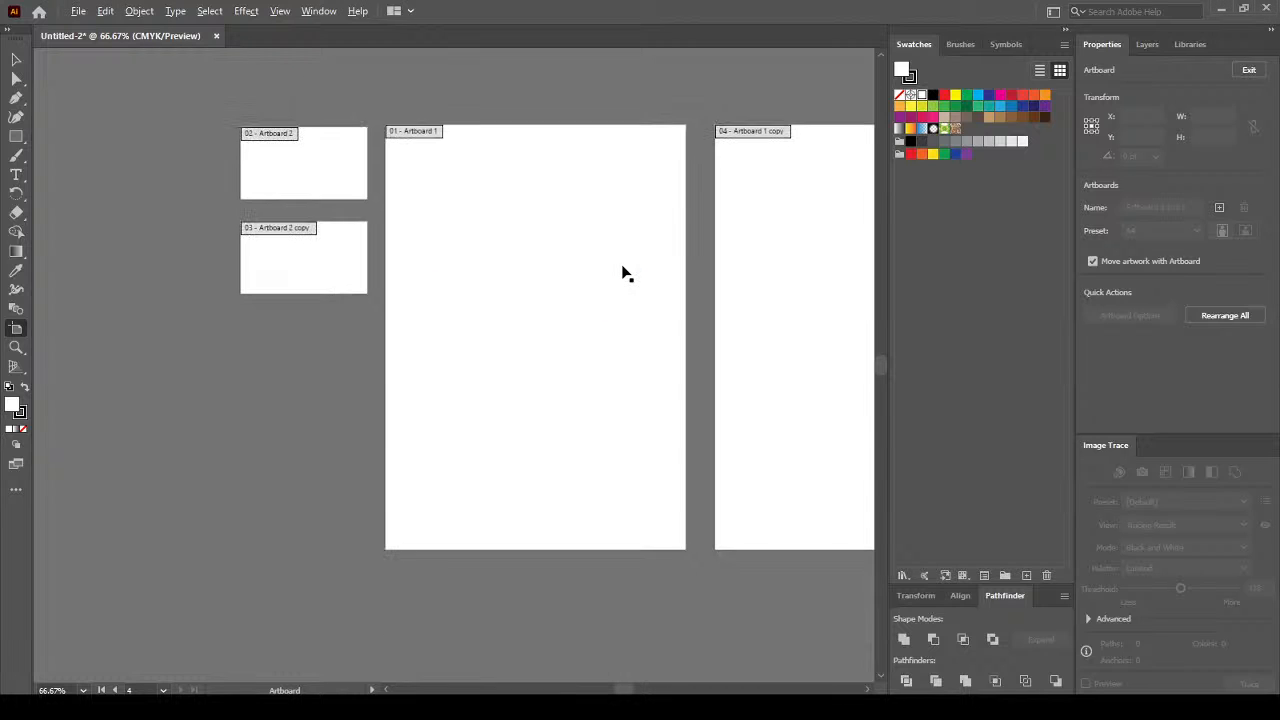
pyautogui.moveTo(620, 688); pyautogui.dragTo(634, 690)
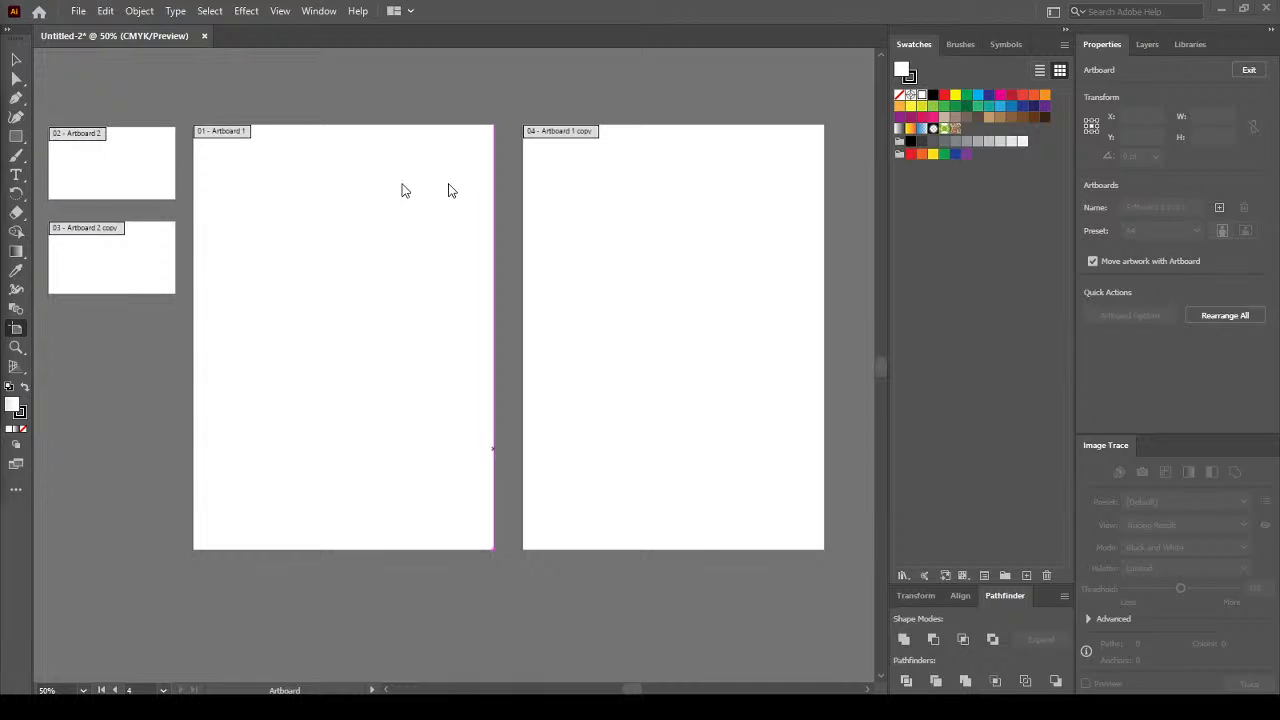
# Switch to Chrome and search the corrected query 'envelope size'.
pyautogui.hotkey('alt', 'Tab')
pyautogui.moveTo(589, 181); pyautogui.dragTo(697, 175)
pyautogui.click(370, 397)
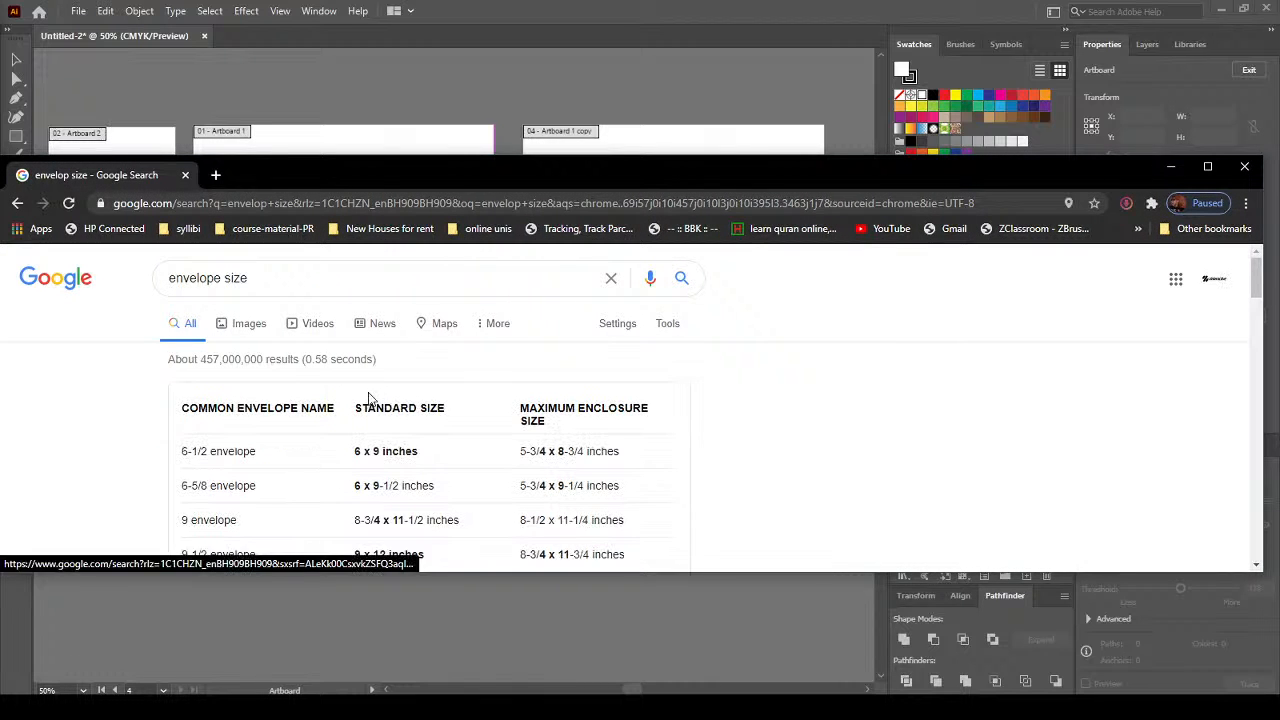
# Scan the envelope size table (6 x 9 in, 9 x 12 in) and close Chrome.
pyautogui.scroll(-2, 700, 390)
pyautogui.scroll(1, 715, 393)
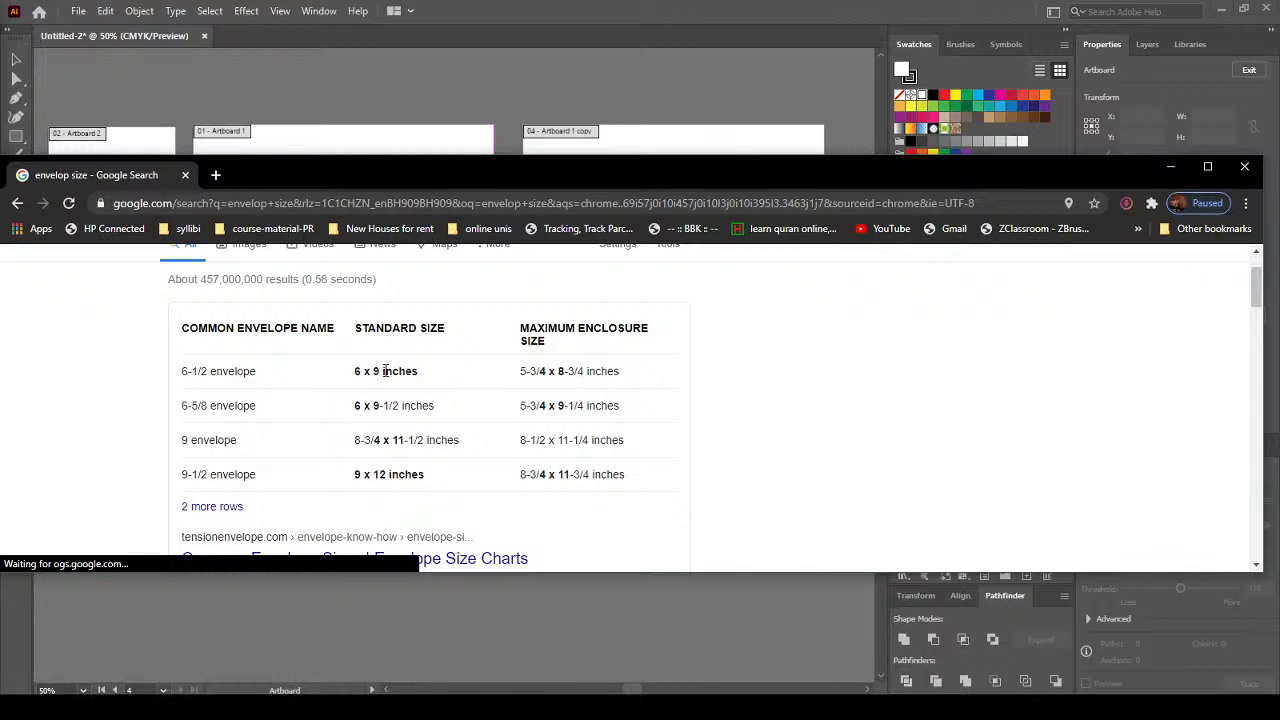
pyautogui.click(1244, 166)
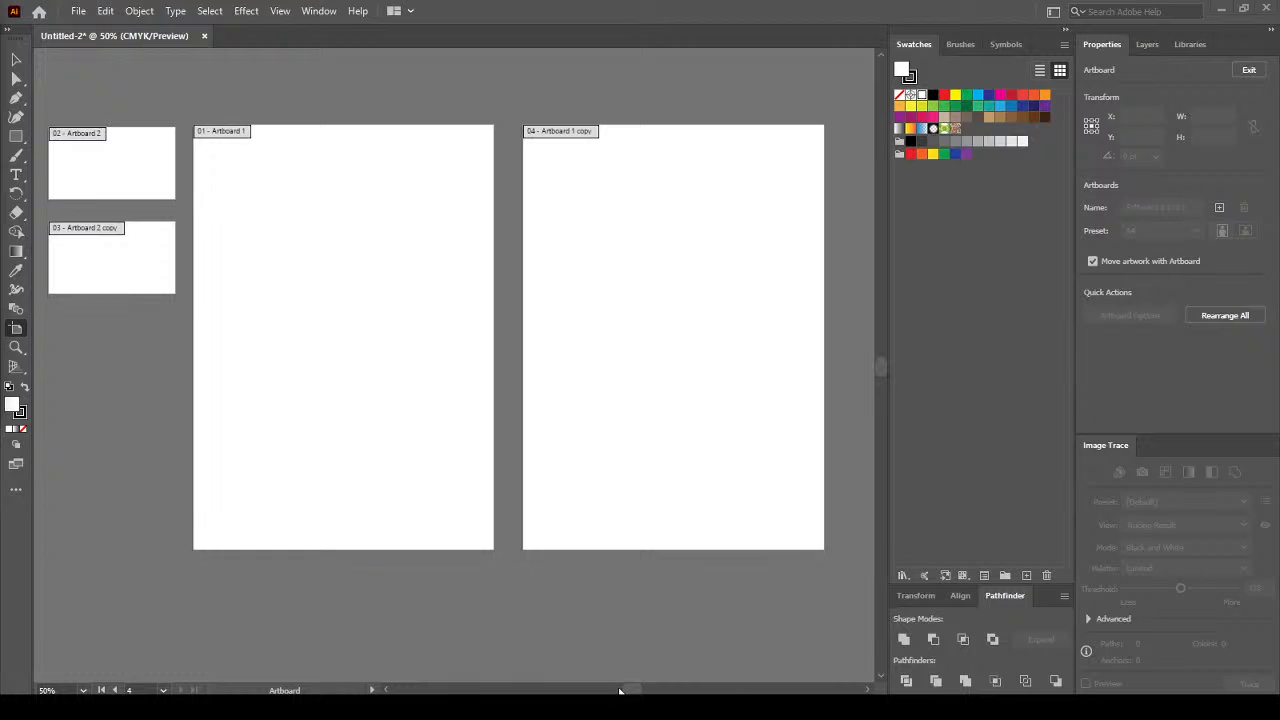
# Draw a new artboard sized 6 × 9 in and make it landscape at 648 × 432 pt.
pyautogui.moveTo(643, 689); pyautogui.dragTo(666, 689)
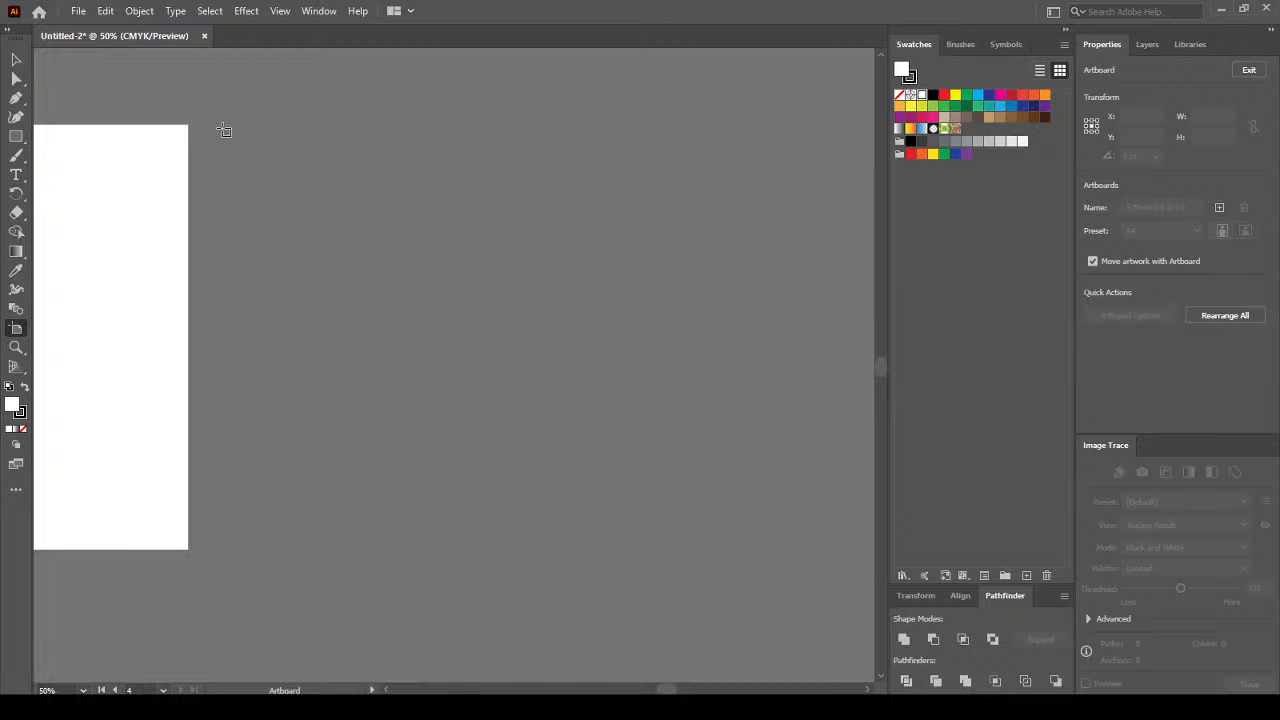
pyautogui.moveTo(235, 125); pyautogui.dragTo(620, 273)
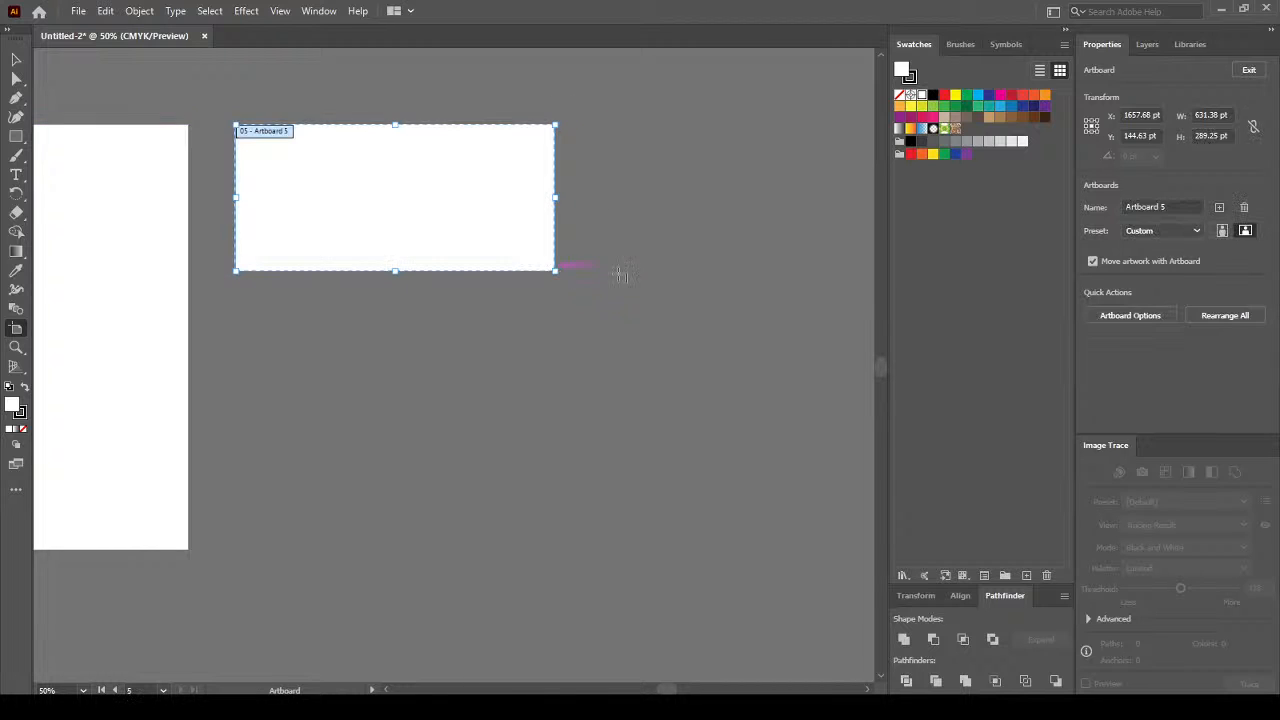
pyautogui.click(1210, 136)
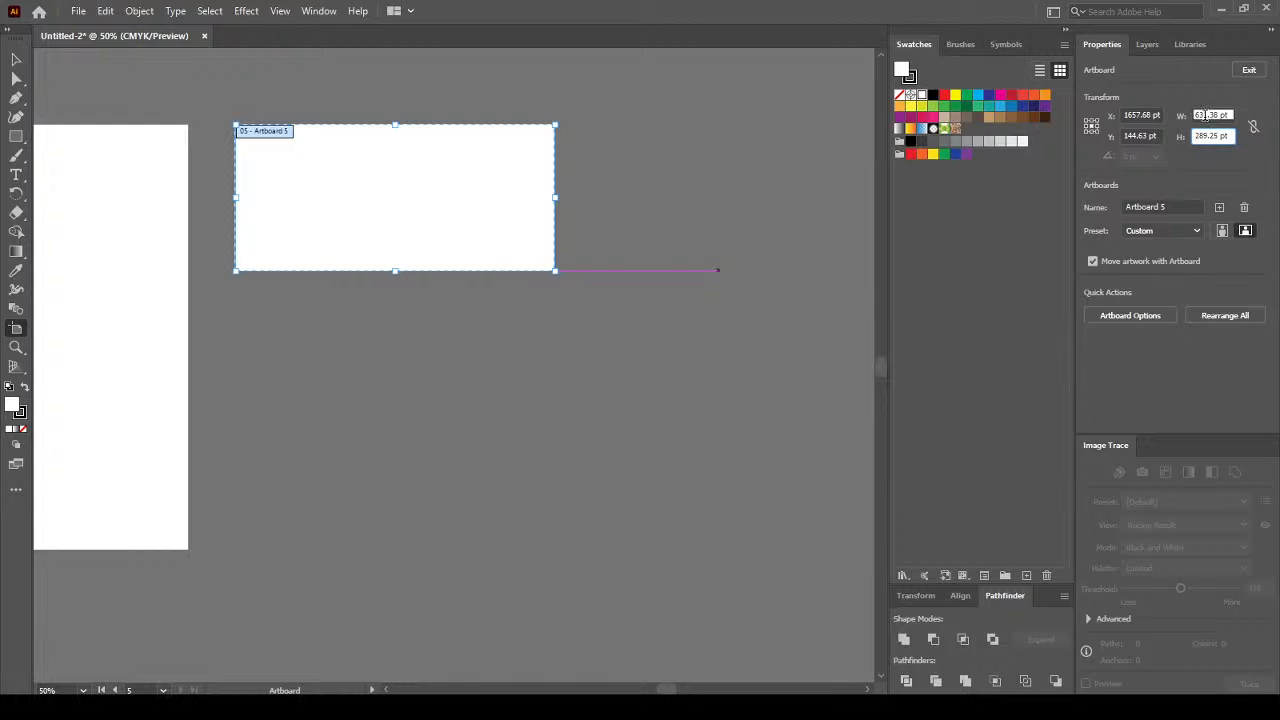
pyautogui.click(1206, 116)
pyautogui.write('6')
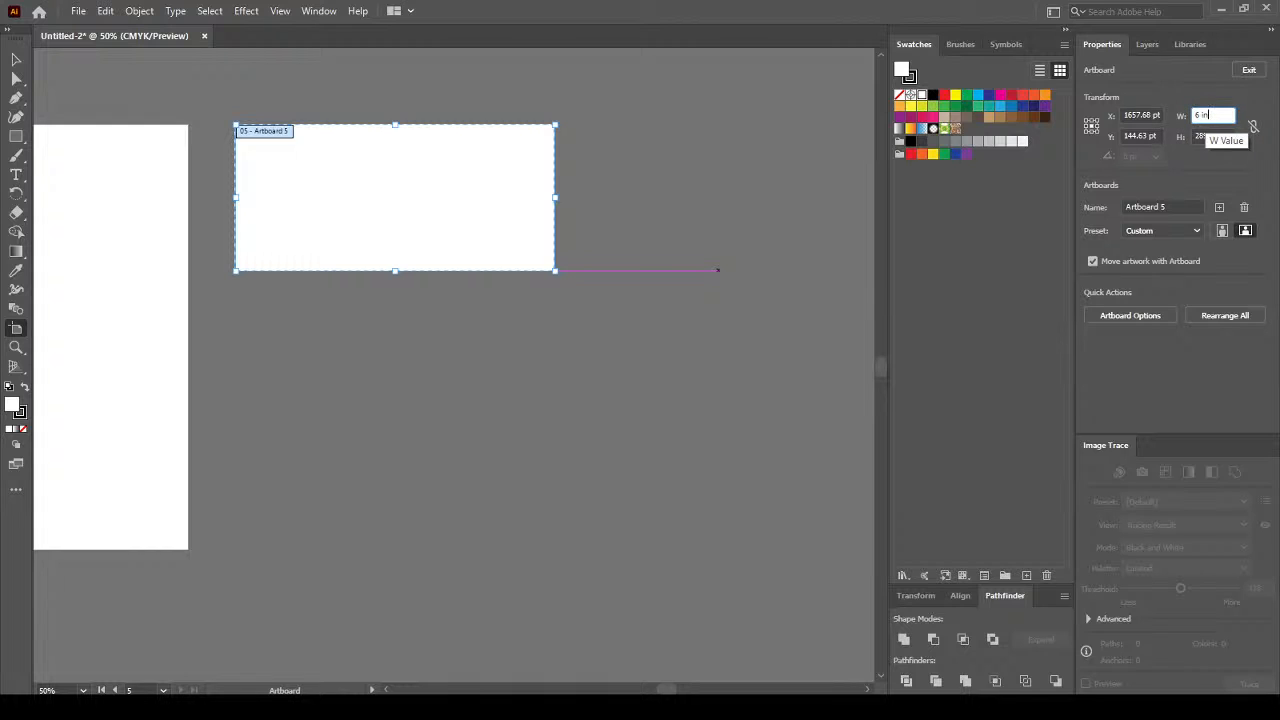
pyautogui.press('Tab')
pyautogui.write('3')
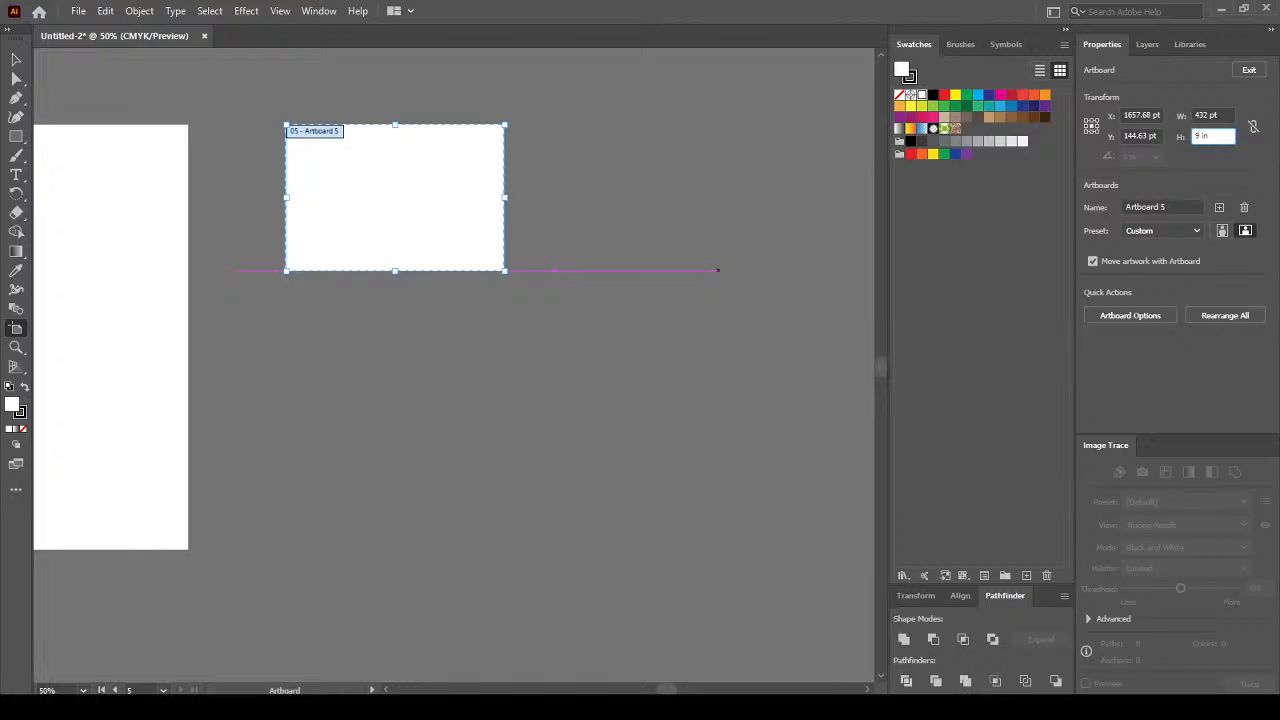
pyautogui.write(' in')
pyautogui.press('Tab')
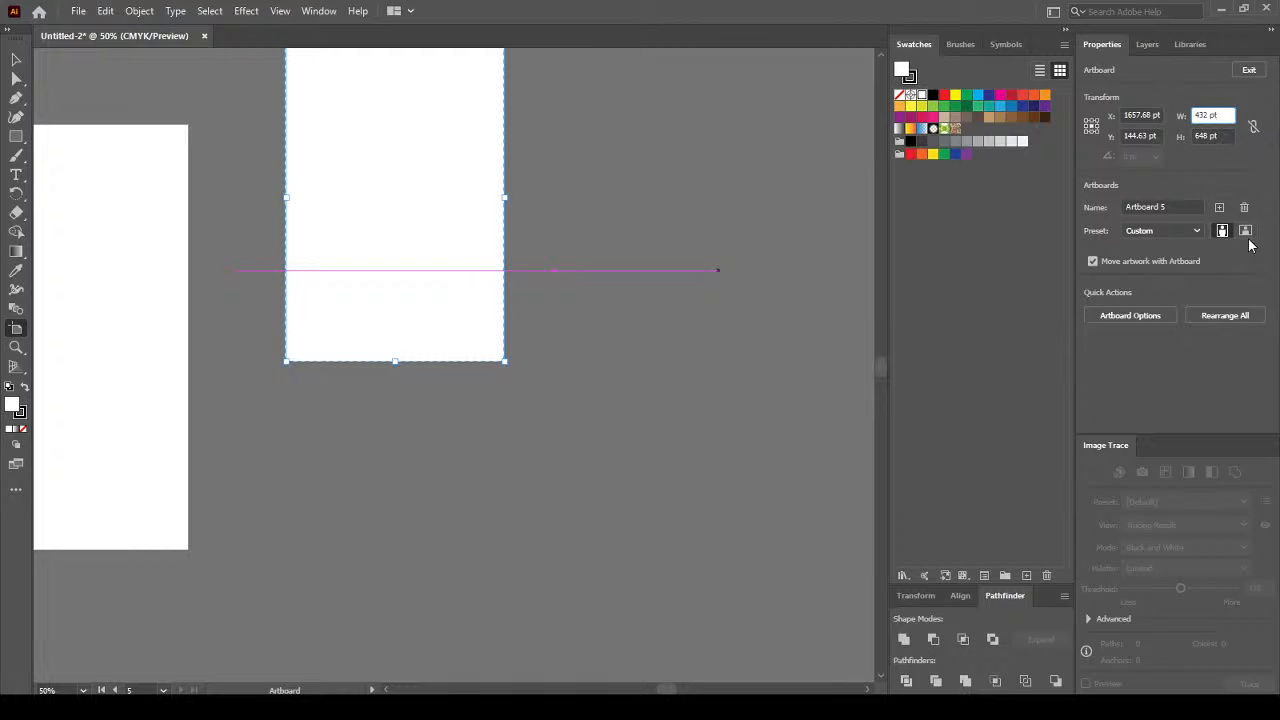
pyautogui.click(1246, 231)
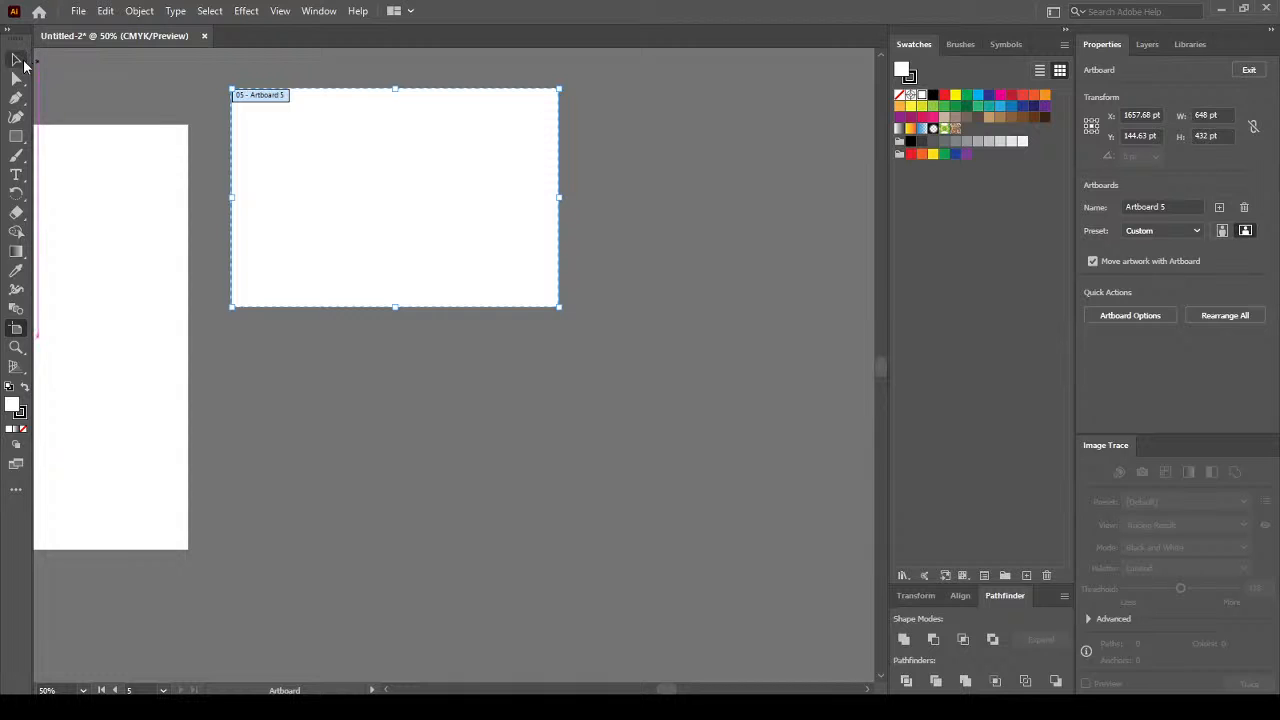
pyautogui.press('Escape')
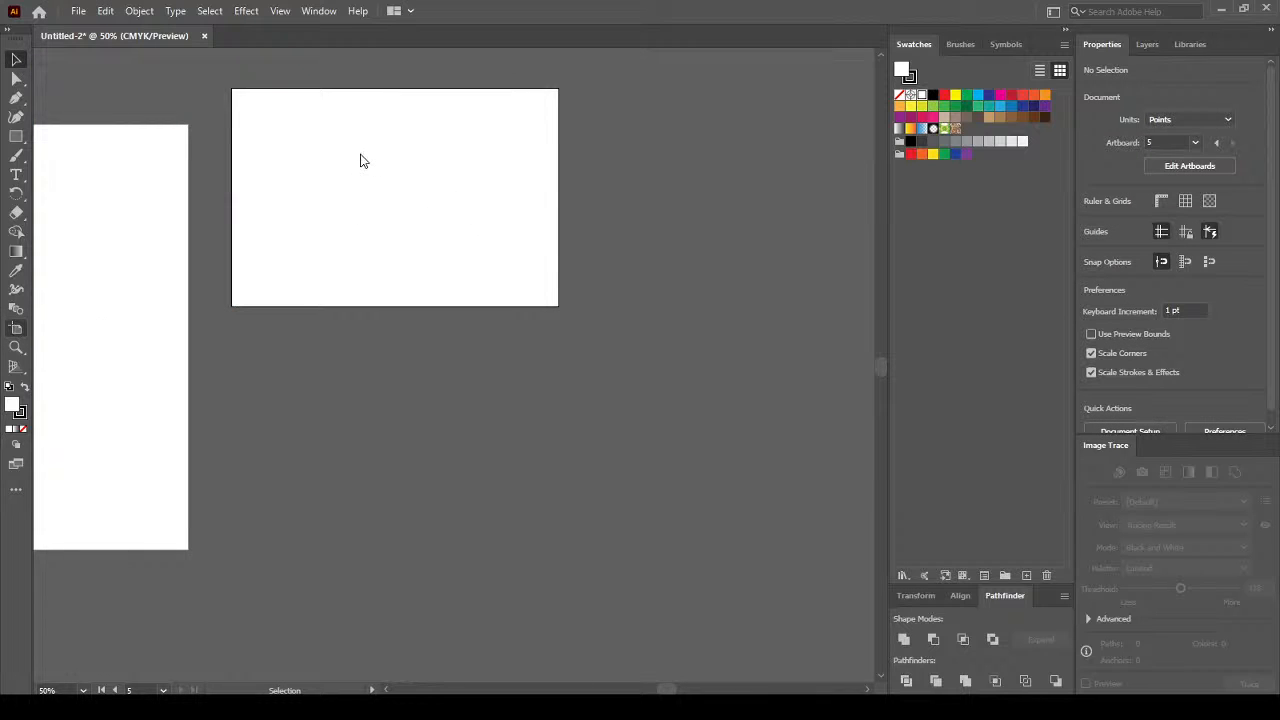
# Alt-drag Artboard 5 to place a duplicate directly below it.
pyautogui.hotkey('shift', 'o')
pyautogui.moveTo(362, 125); pyautogui.dragTo(368, 426)
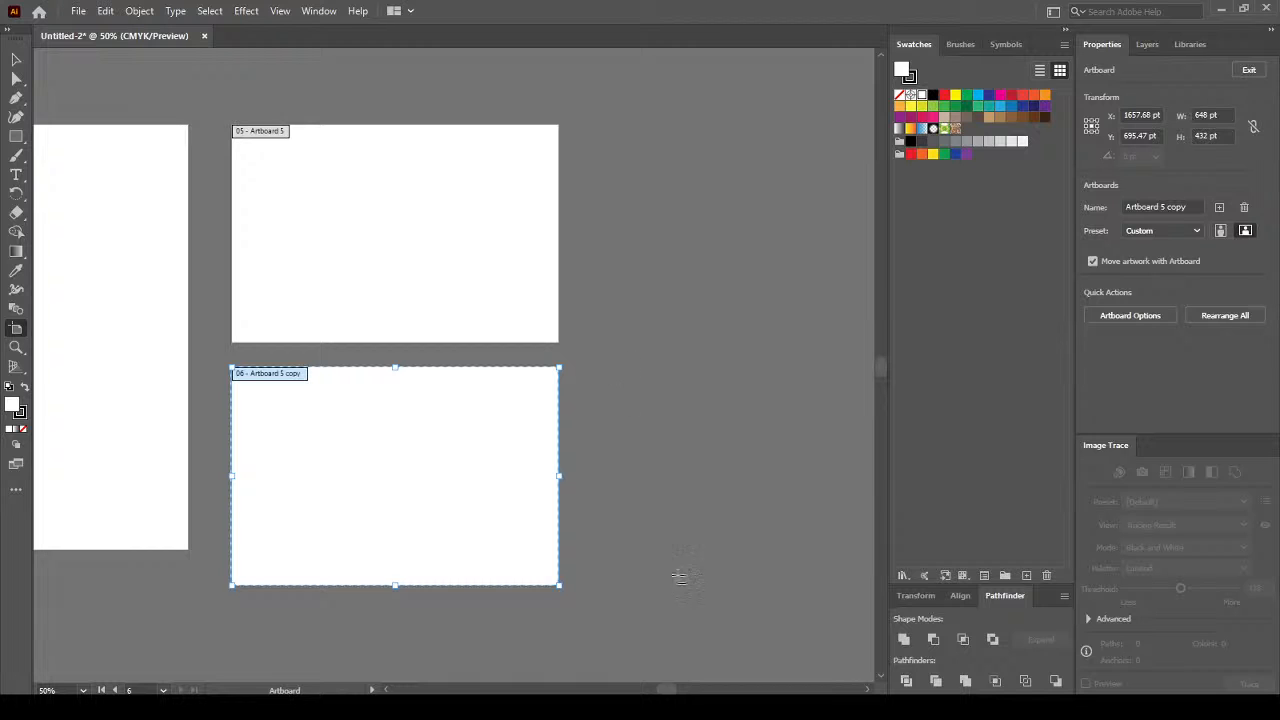
pyautogui.moveTo(671, 690); pyautogui.dragTo(632, 690)
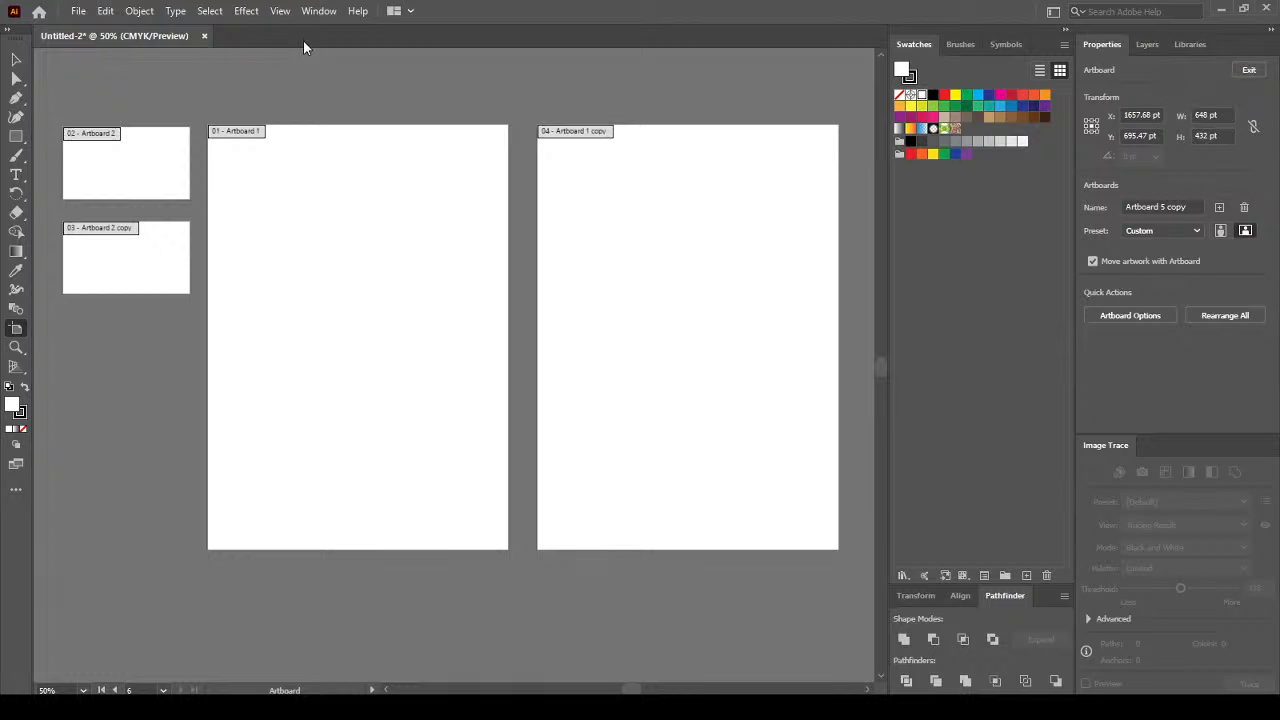
pyautogui.click(18, 60)
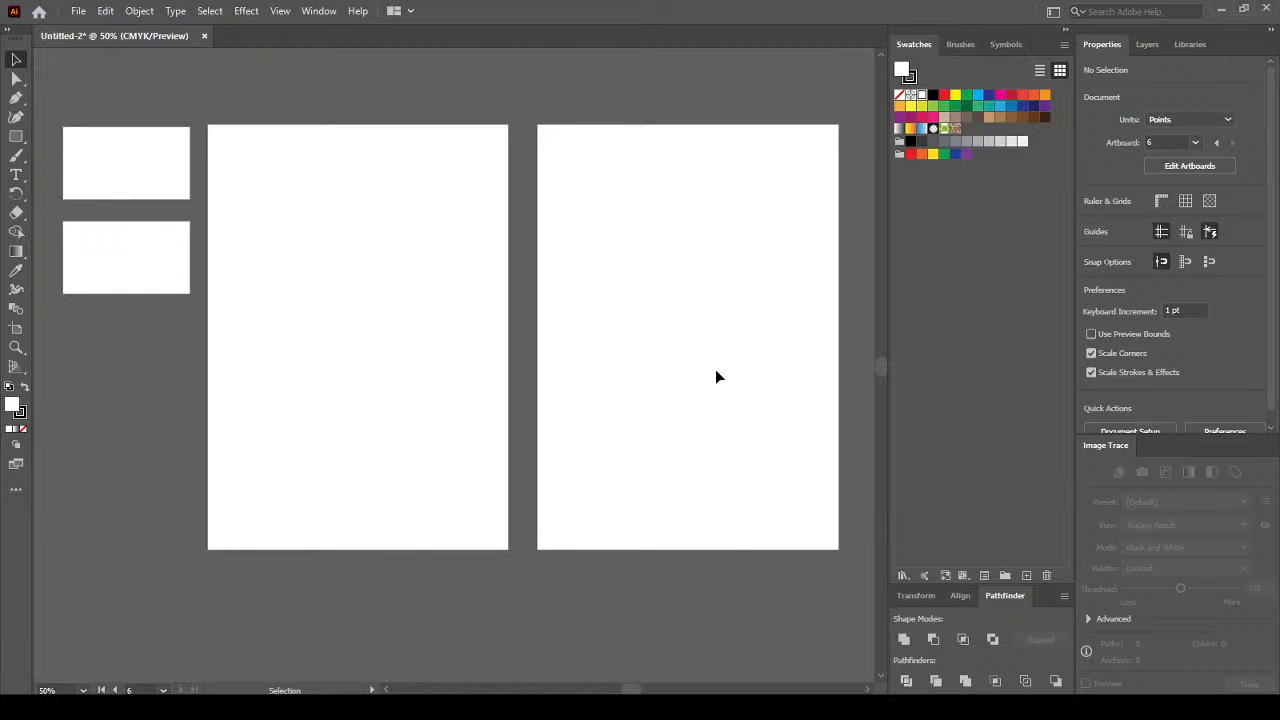
# Scroll and zoom the canvas onto the two 648 × 432 pt landscape artboards.
pyautogui.moveTo(631, 690); pyautogui.dragTo(658, 691)
pyautogui.moveTo(463, 8)
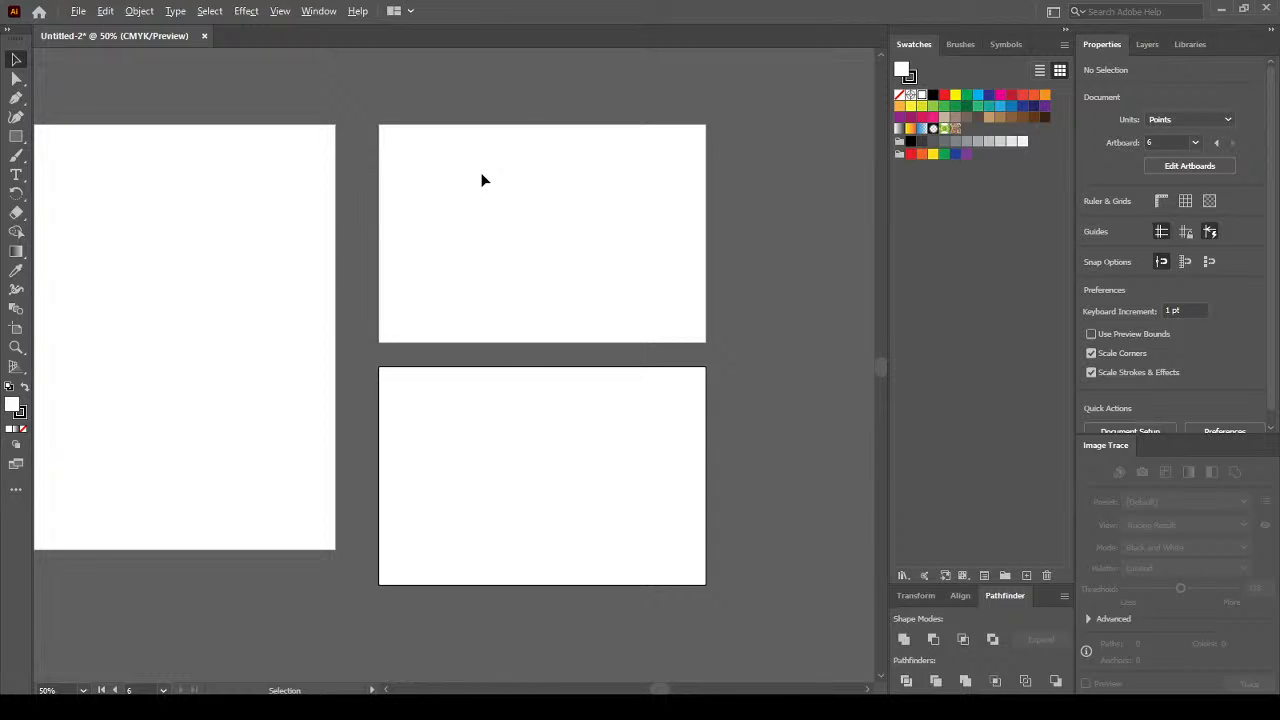
pyautogui.scroll(2, 481, 180)
pyautogui.scroll(-1, 481, 180)
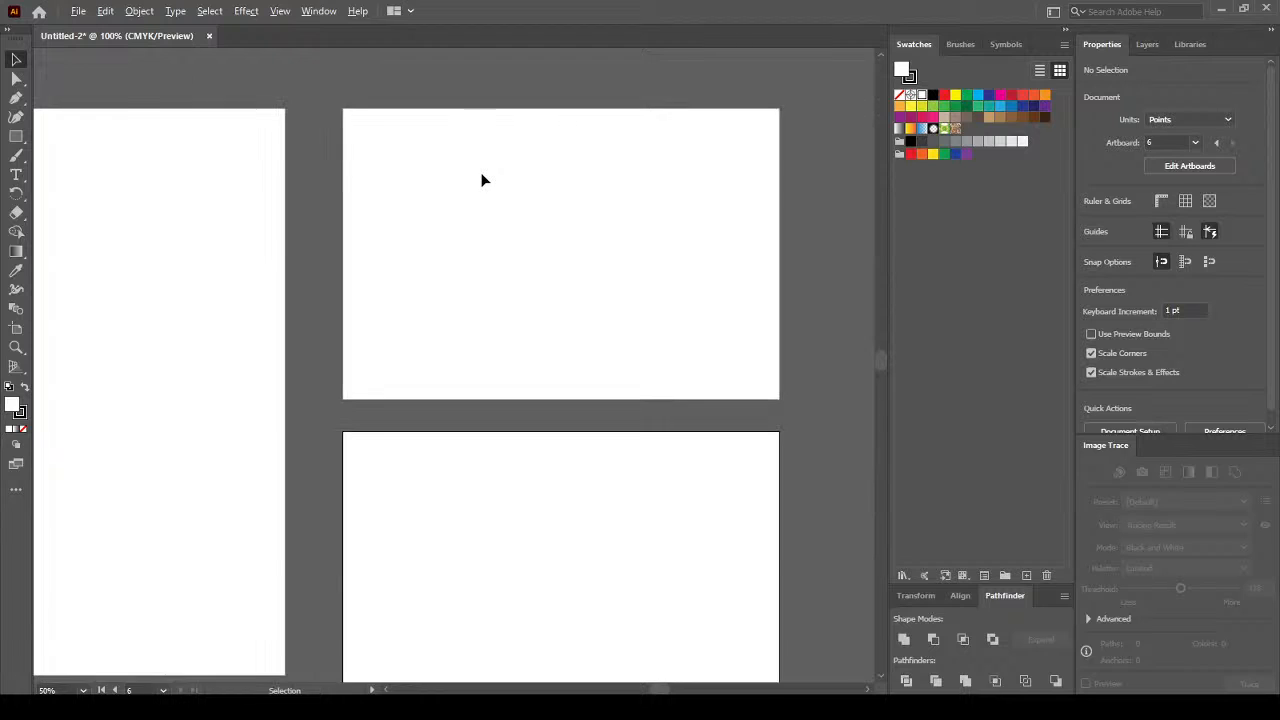
pyautogui.scroll(1, 481, 180)
pyautogui.moveTo(642, 690); pyautogui.dragTo(658, 690)
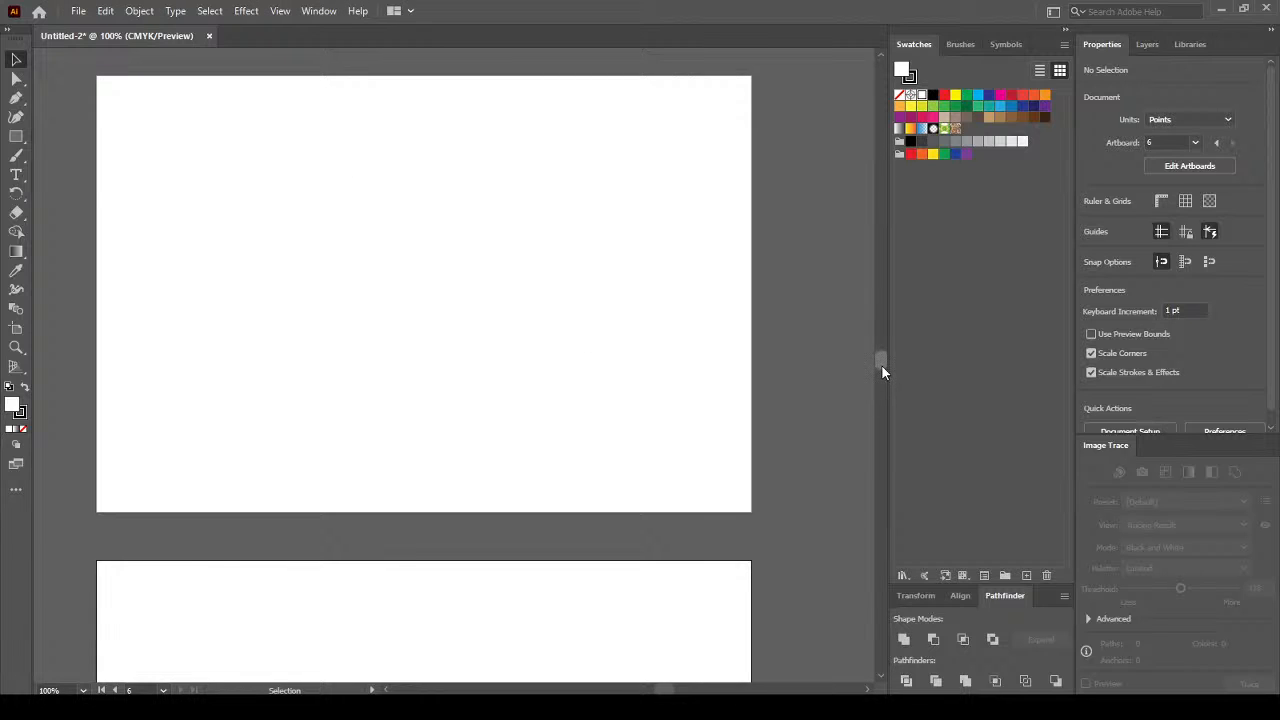
pyautogui.moveTo(881, 365); pyautogui.dragTo(883, 362)
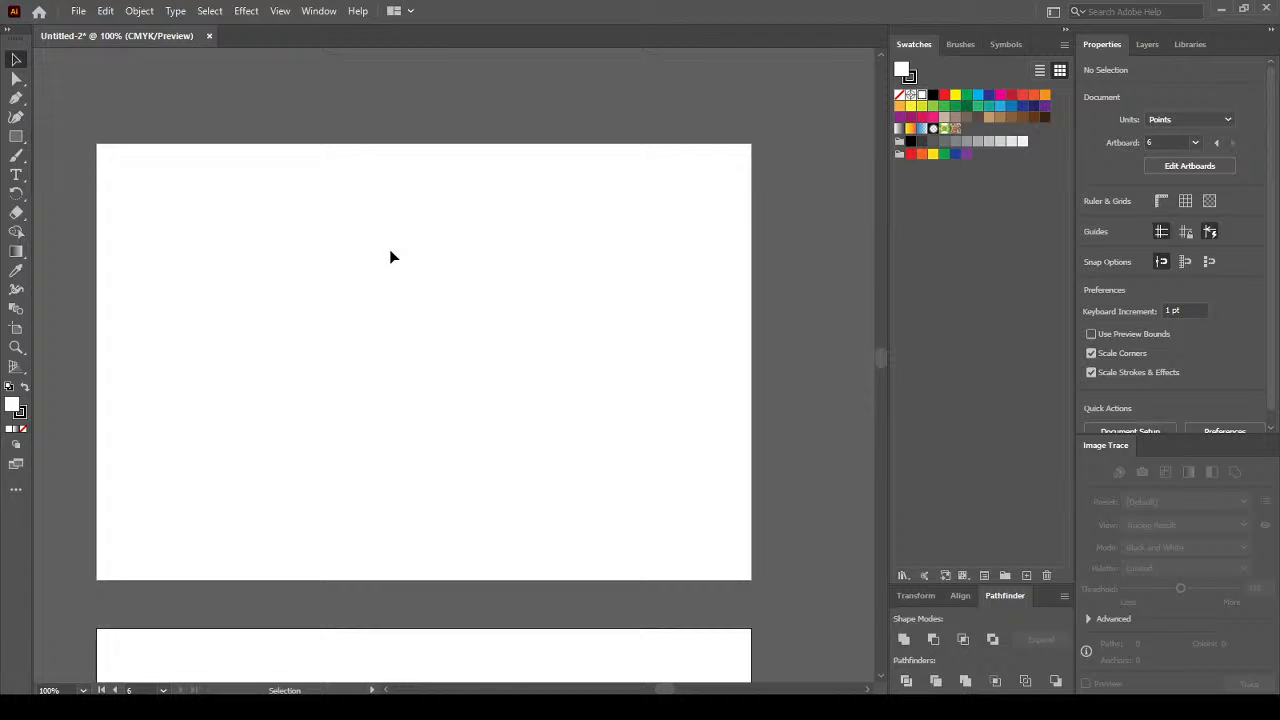
# Draw a 98 × 51 pt rectangle on the artboard and round its left corners.
pyautogui.click(16, 136)
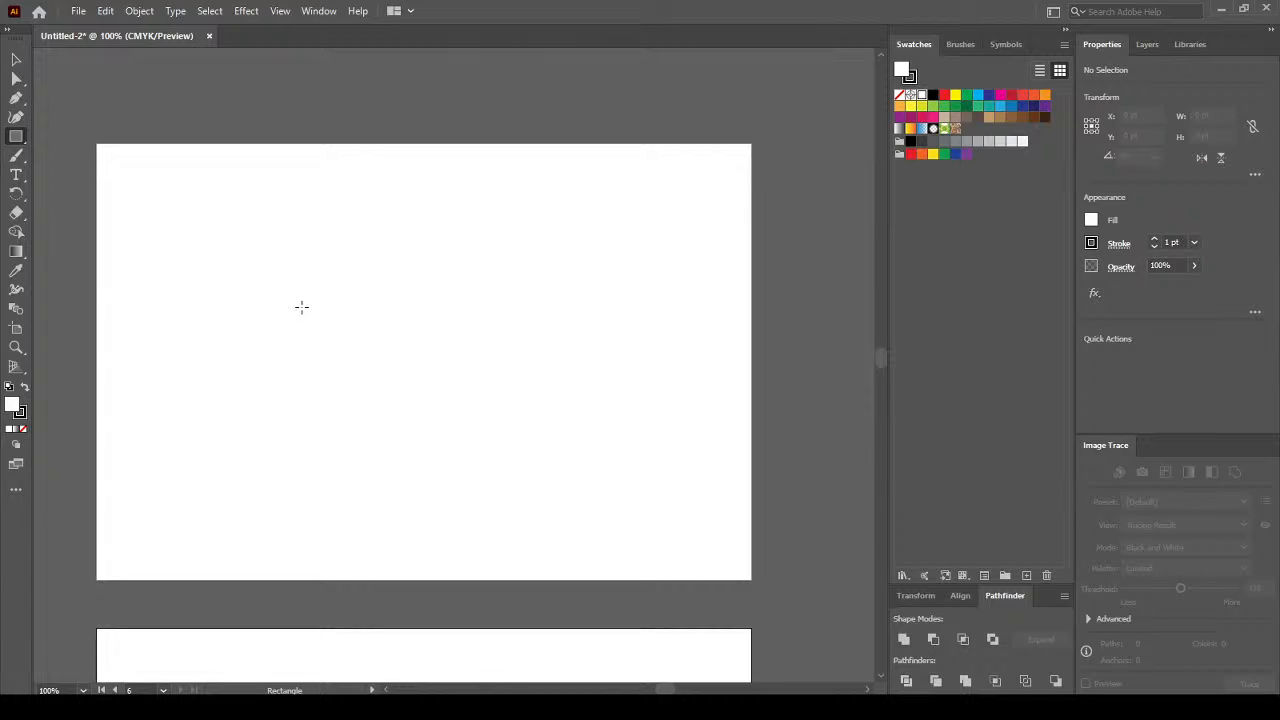
pyautogui.scroll(1, 257, 307)
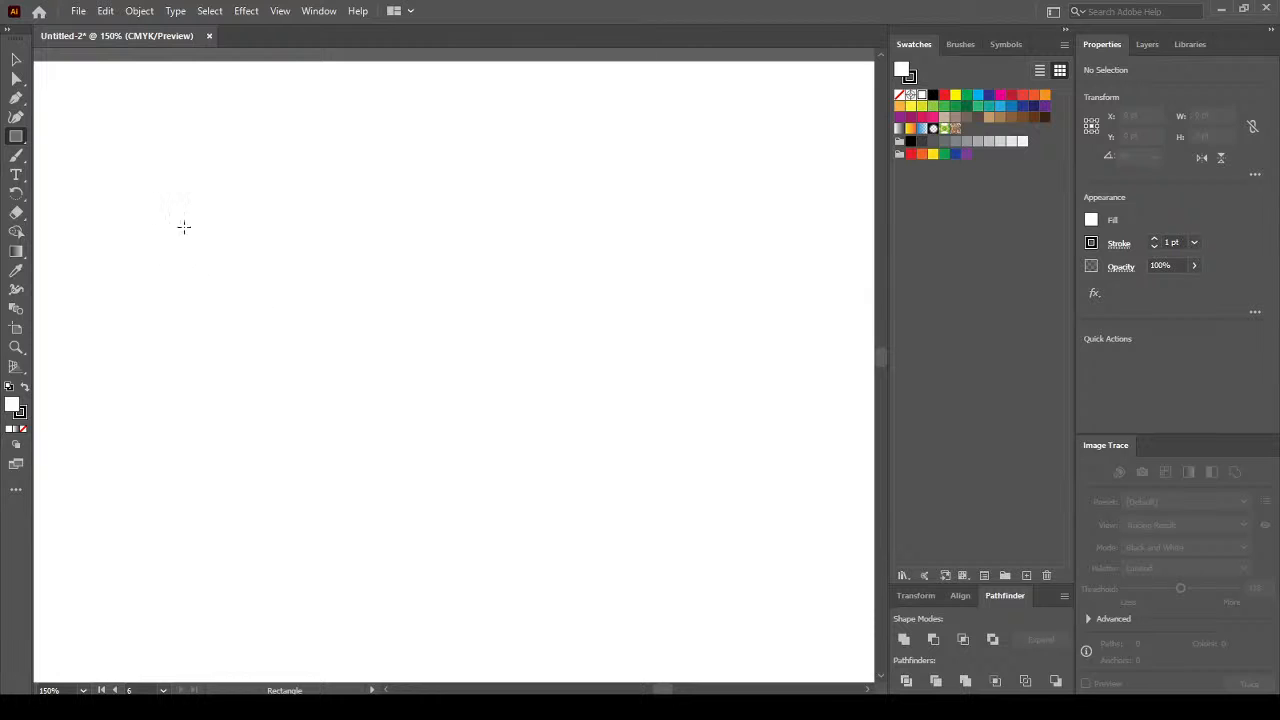
pyautogui.moveTo(226, 251); pyautogui.dragTo(377, 328)
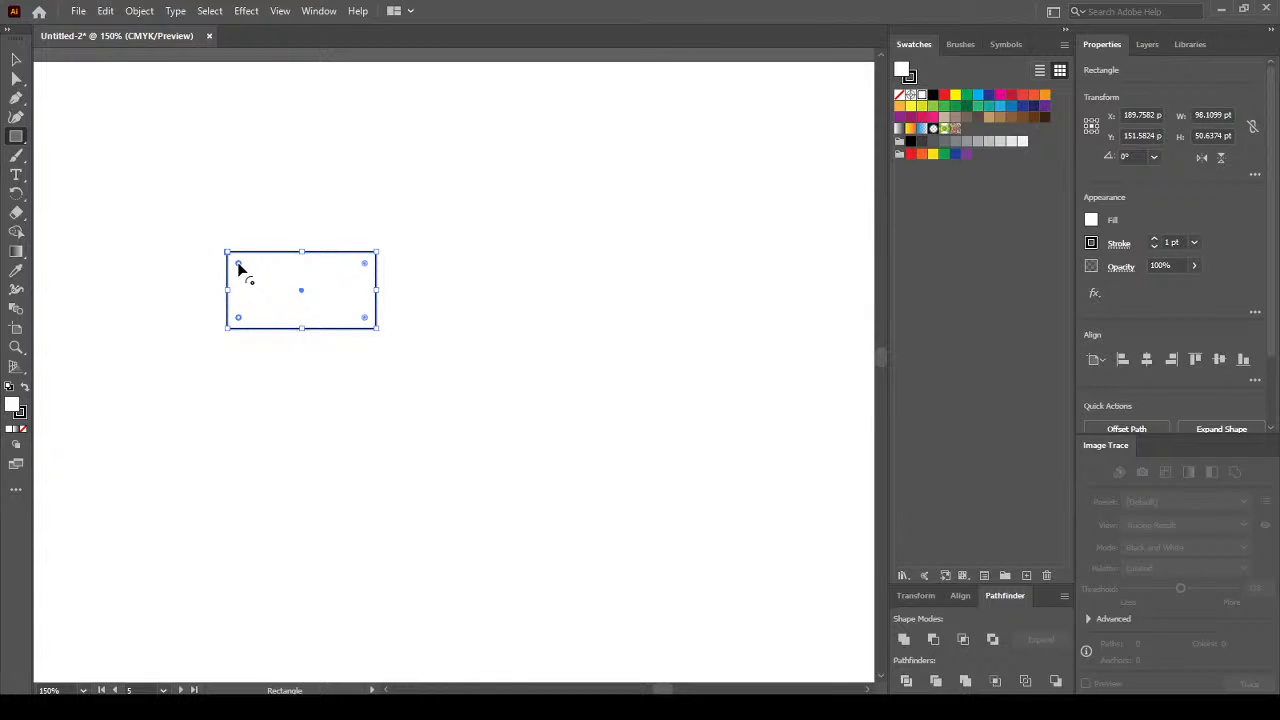
pyautogui.moveTo(238, 317); pyautogui.dragTo(251, 322)
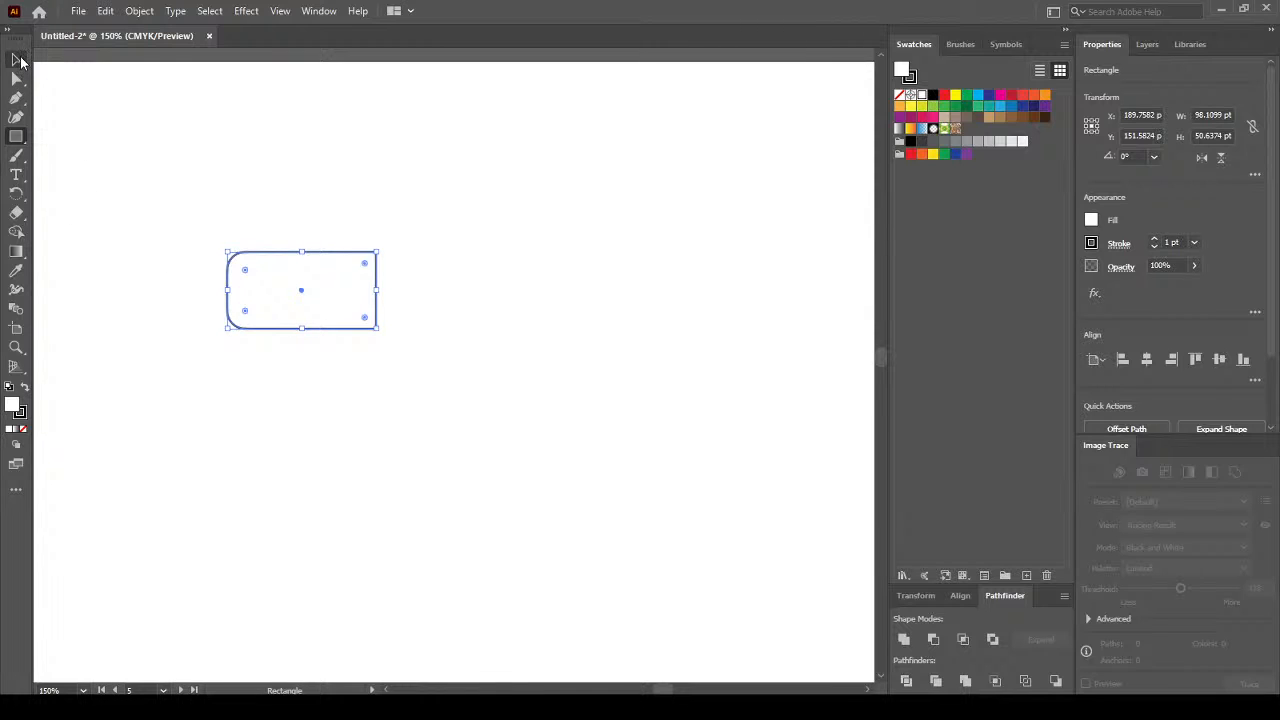
pyautogui.click(17, 60)
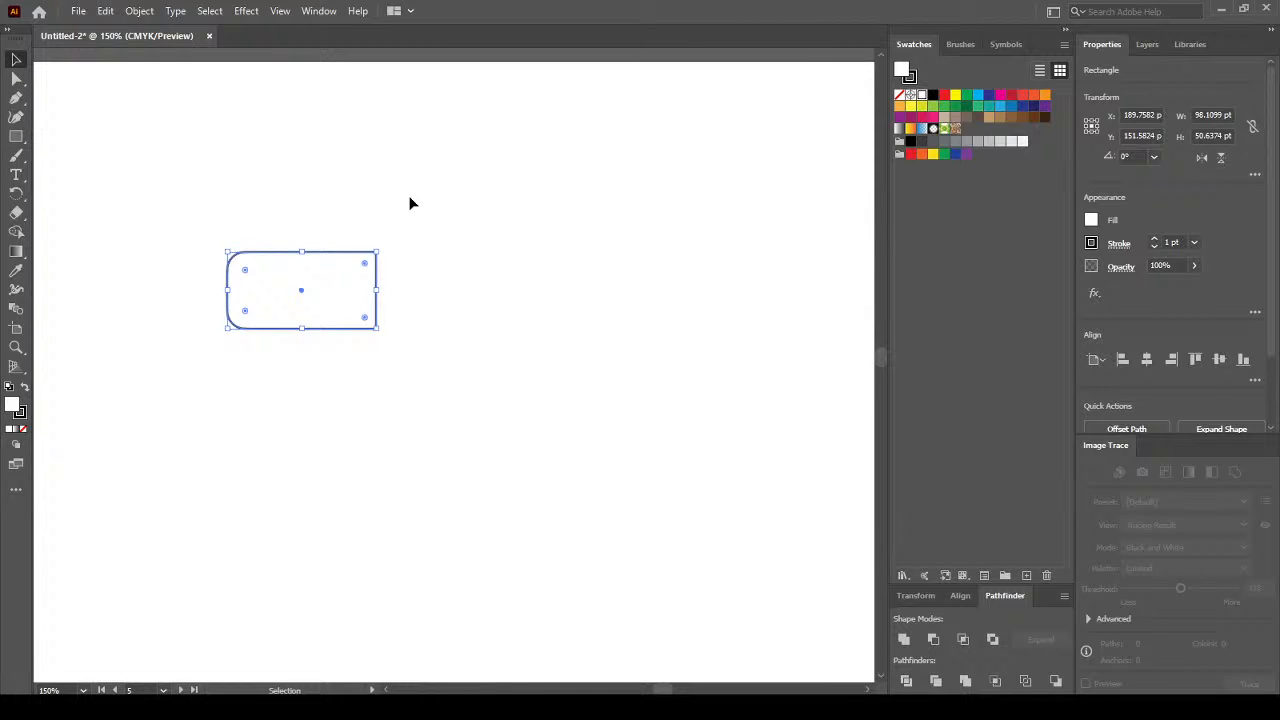
# Remove the rectangle's stroke and fill it with light pink #F2A5D6.
pyautogui.click(911, 79)
pyautogui.click(901, 95)
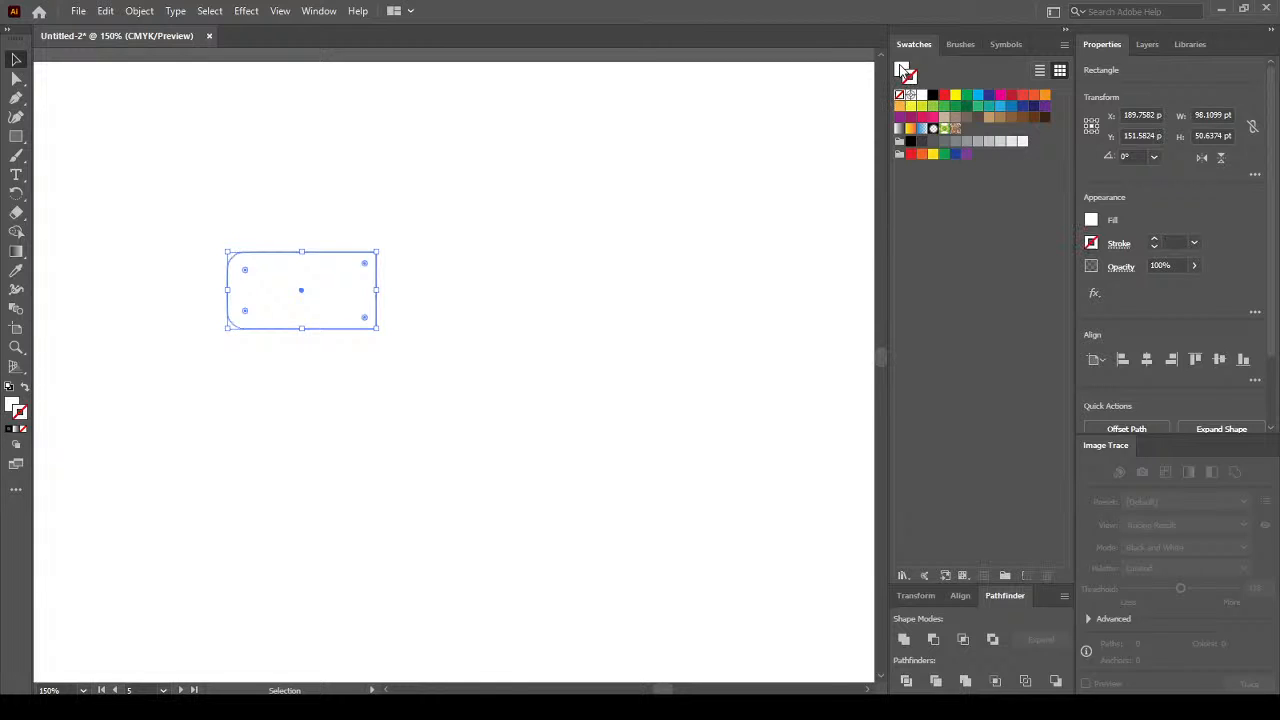
pyautogui.click(1000, 96)
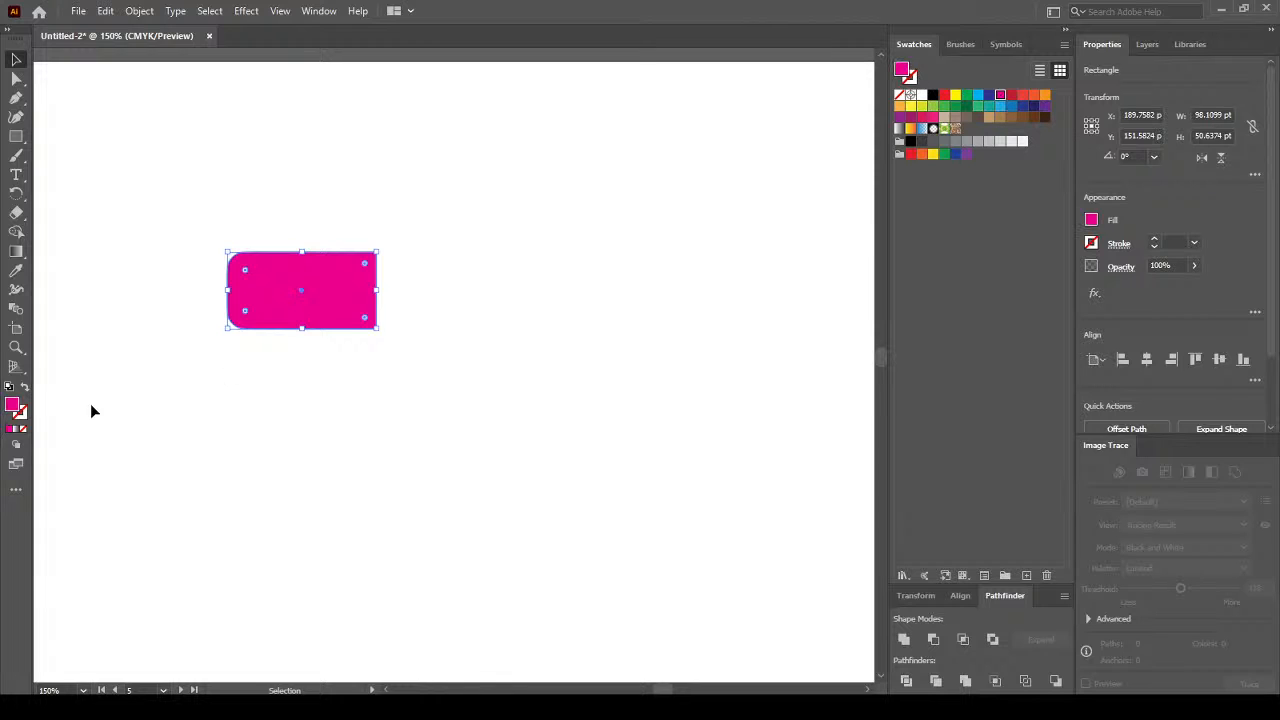
pyautogui.doubleClick(13, 408)
pyautogui.click(761, 238)
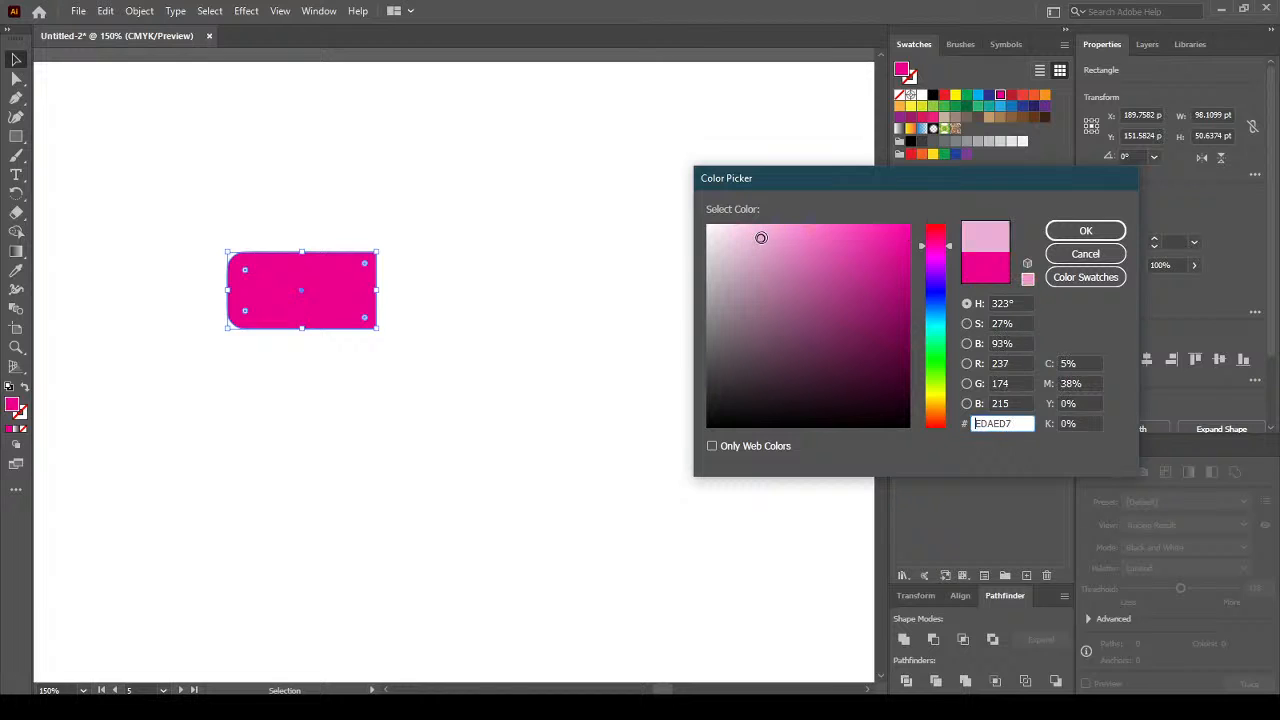
pyautogui.moveTo(761, 238); pyautogui.dragTo(772, 233)
pyautogui.click(1116, 235)
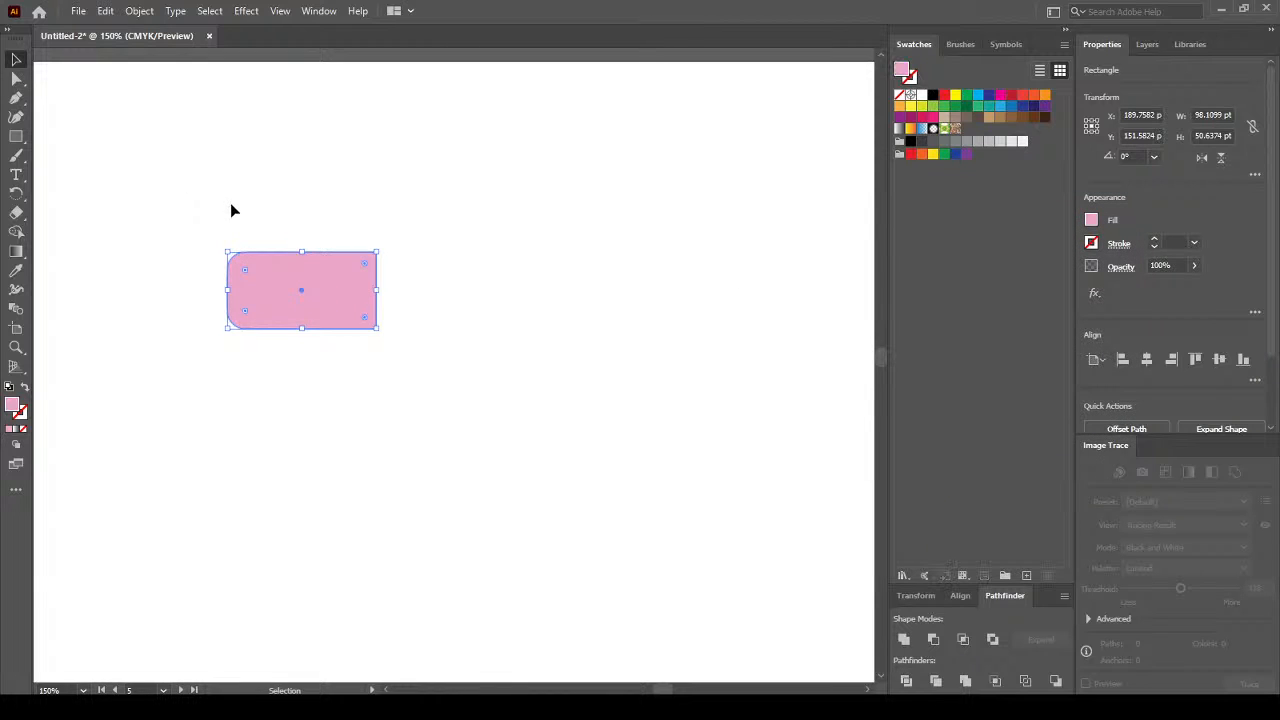
pyautogui.click(193, 149)
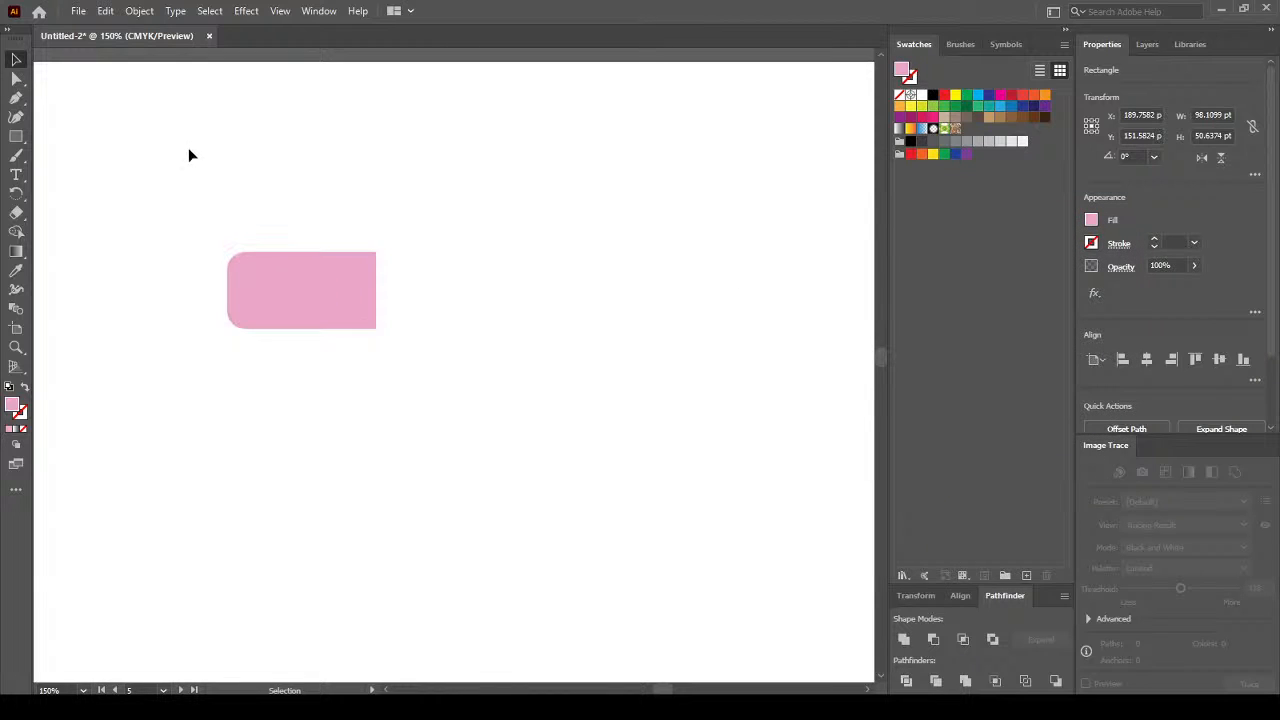
# Draw a vertical line through the pink shape and divide it with Pathfinder.
pyautogui.click(17, 140)
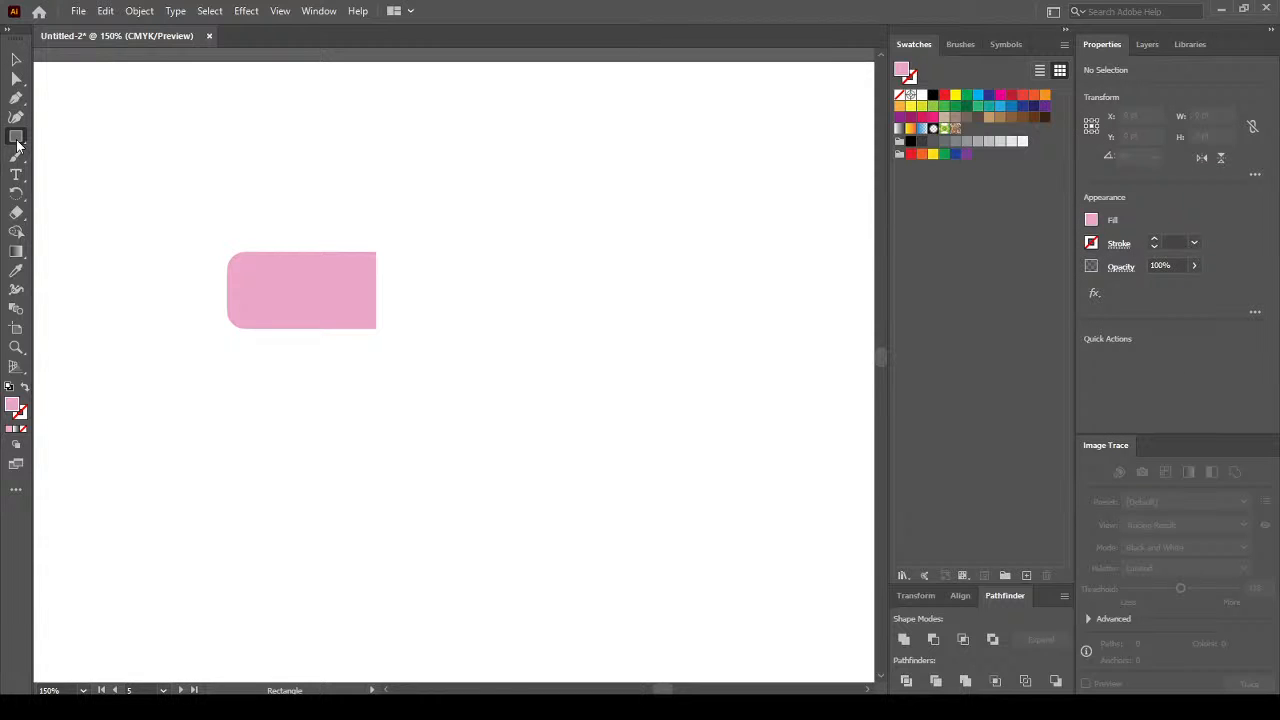
pyautogui.click(17, 144)
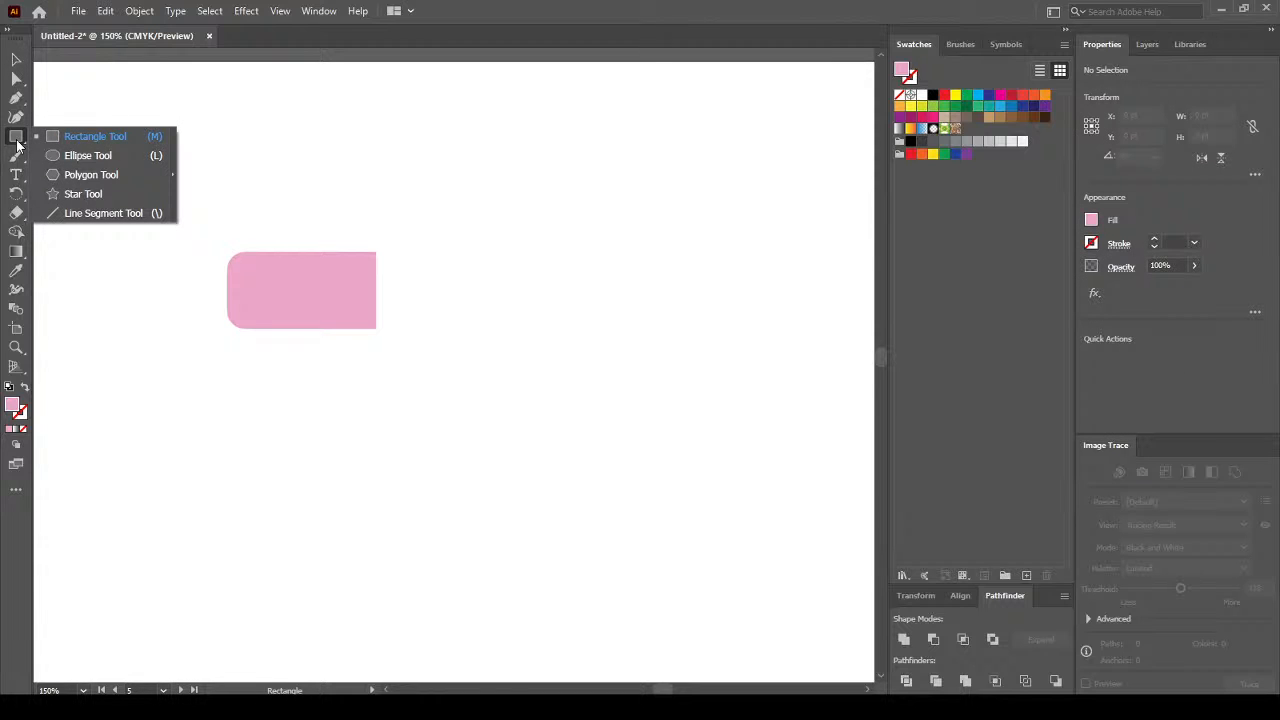
pyautogui.click(94, 213)
pyautogui.moveTo(296, 208); pyautogui.dragTo(299, 382)
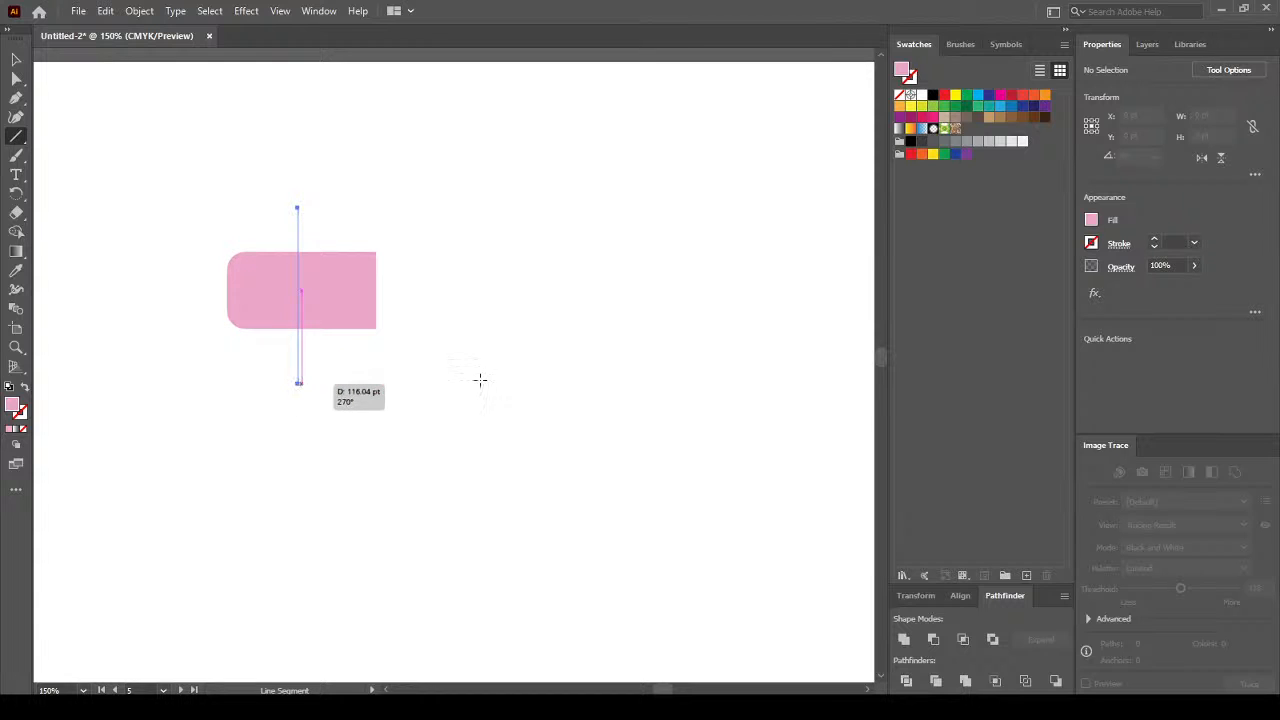
pyautogui.click(16, 59)
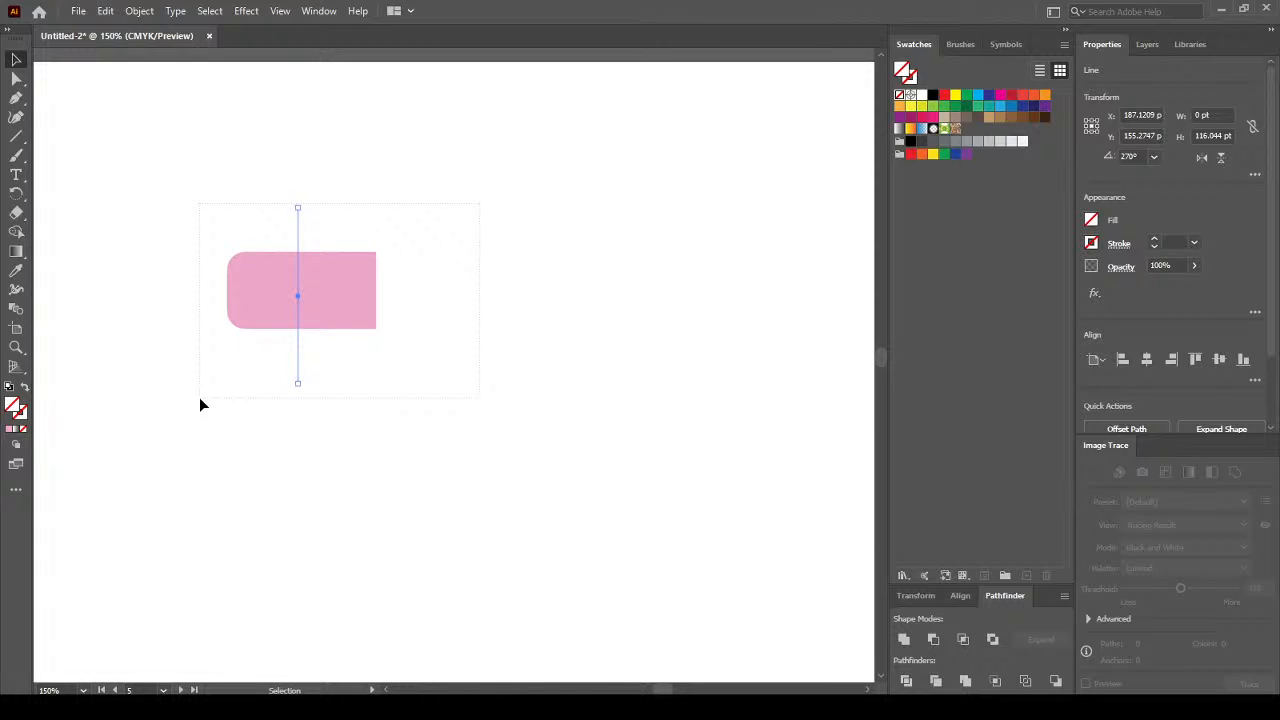
pyautogui.hotkey('ctrl', 'a')
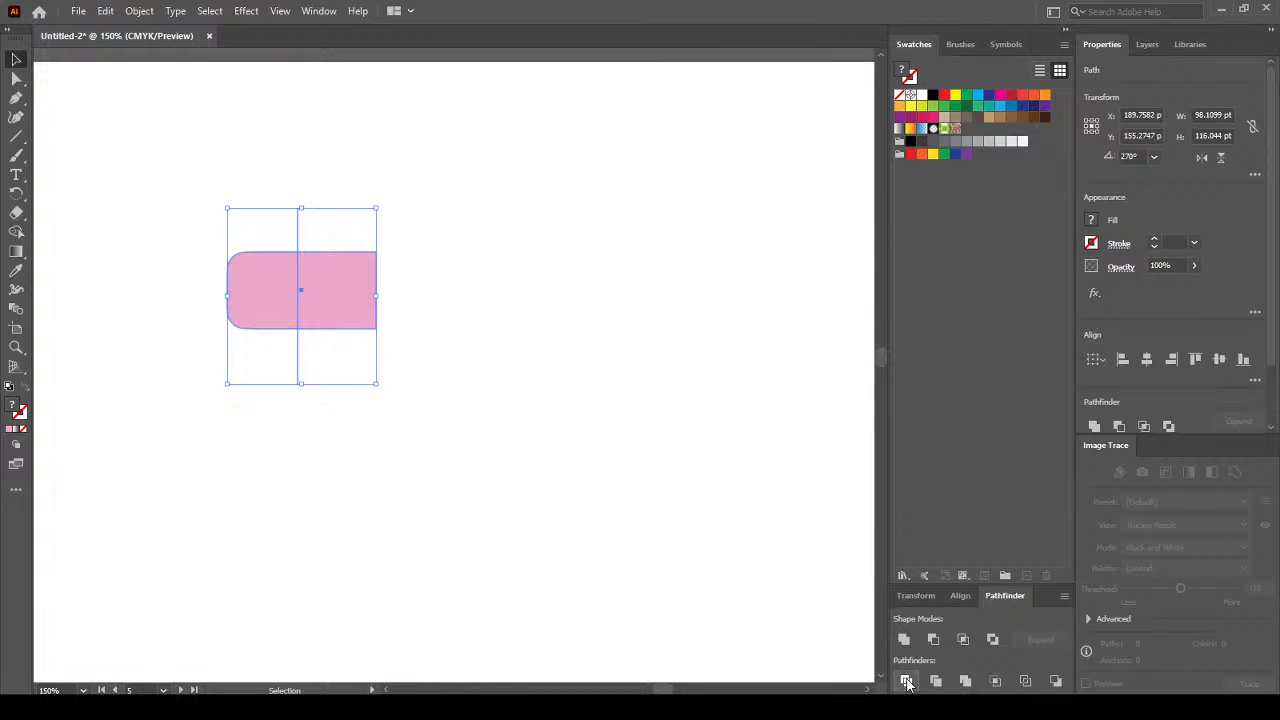
pyautogui.click(907, 682)
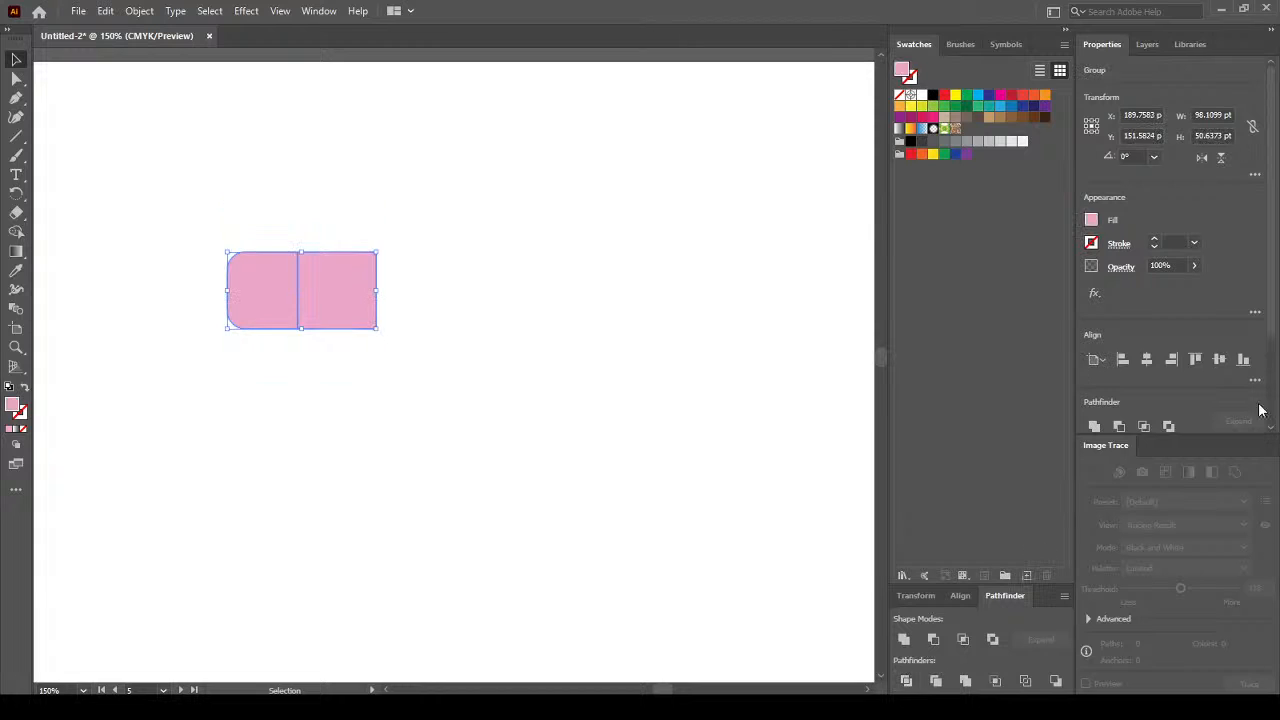
# Ungroup the split pieces and fill the right square piece with a darker orange.
pyautogui.scroll(-3, 1277, 410)
pyautogui.scroll(-1, 1279, 411)
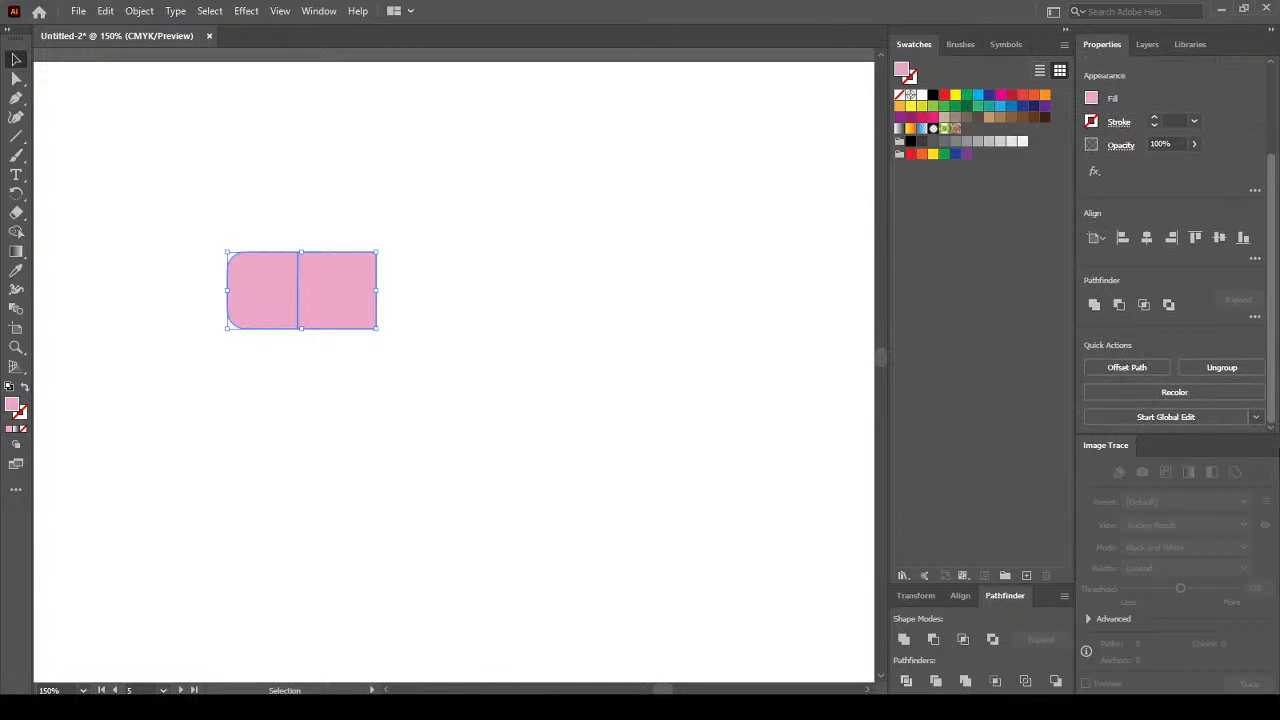
pyautogui.click(1210, 367)
pyautogui.click(428, 297)
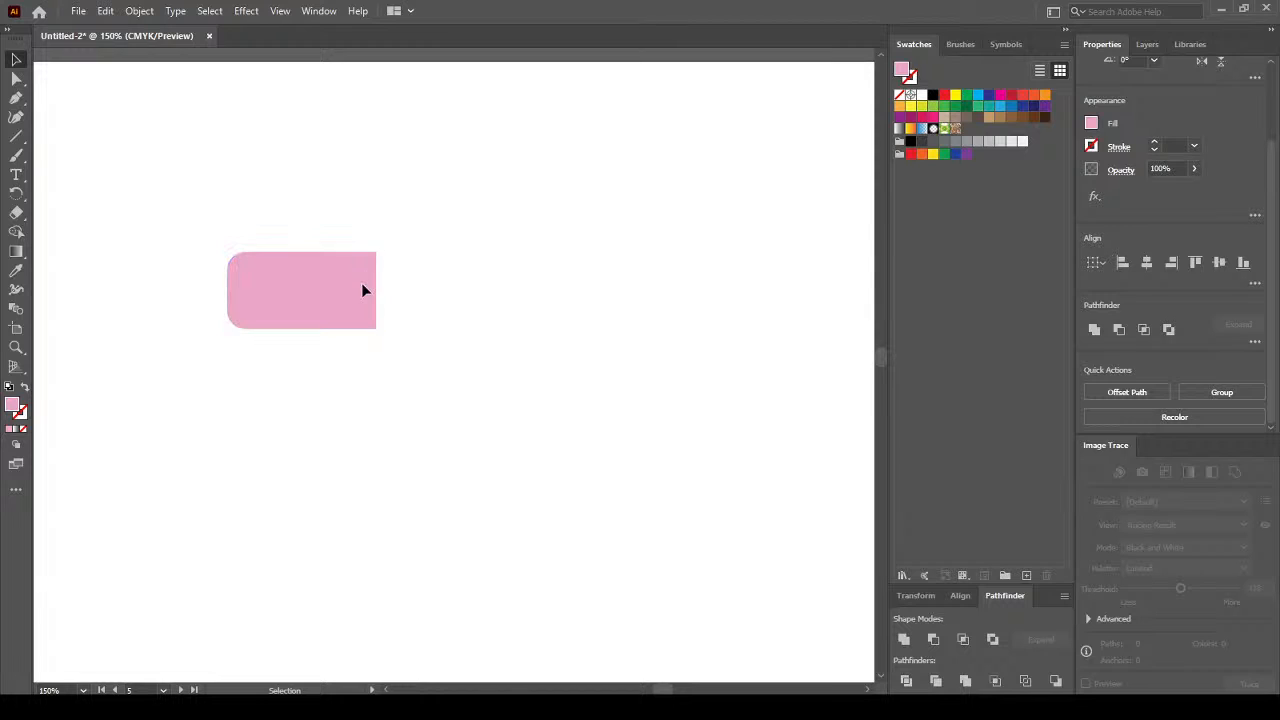
pyautogui.click(362, 290)
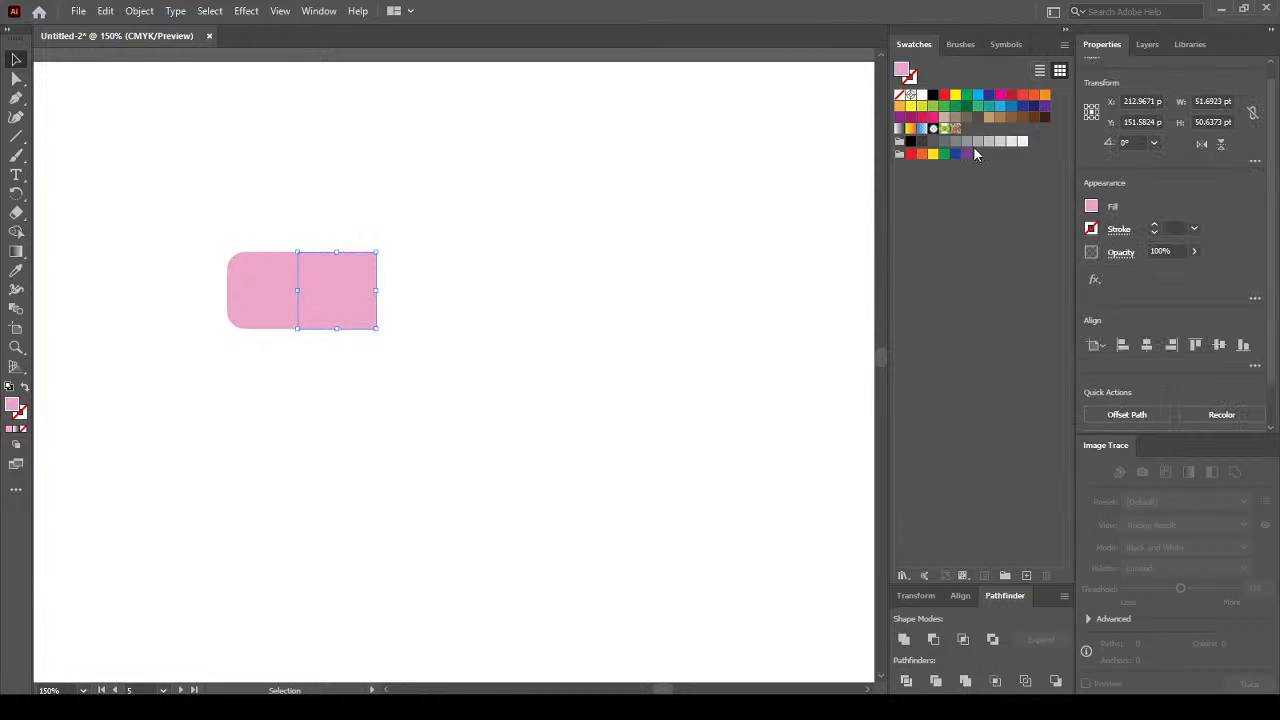
pyautogui.click(900, 105)
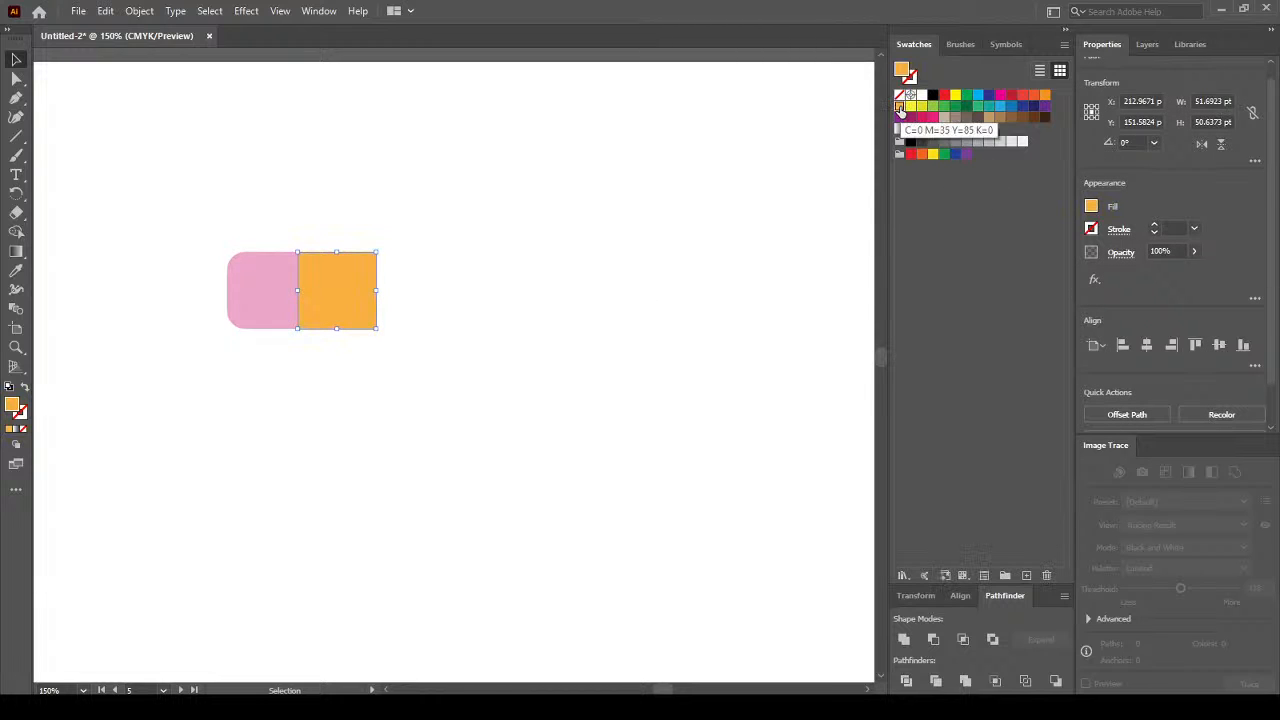
pyautogui.click(410, 303)
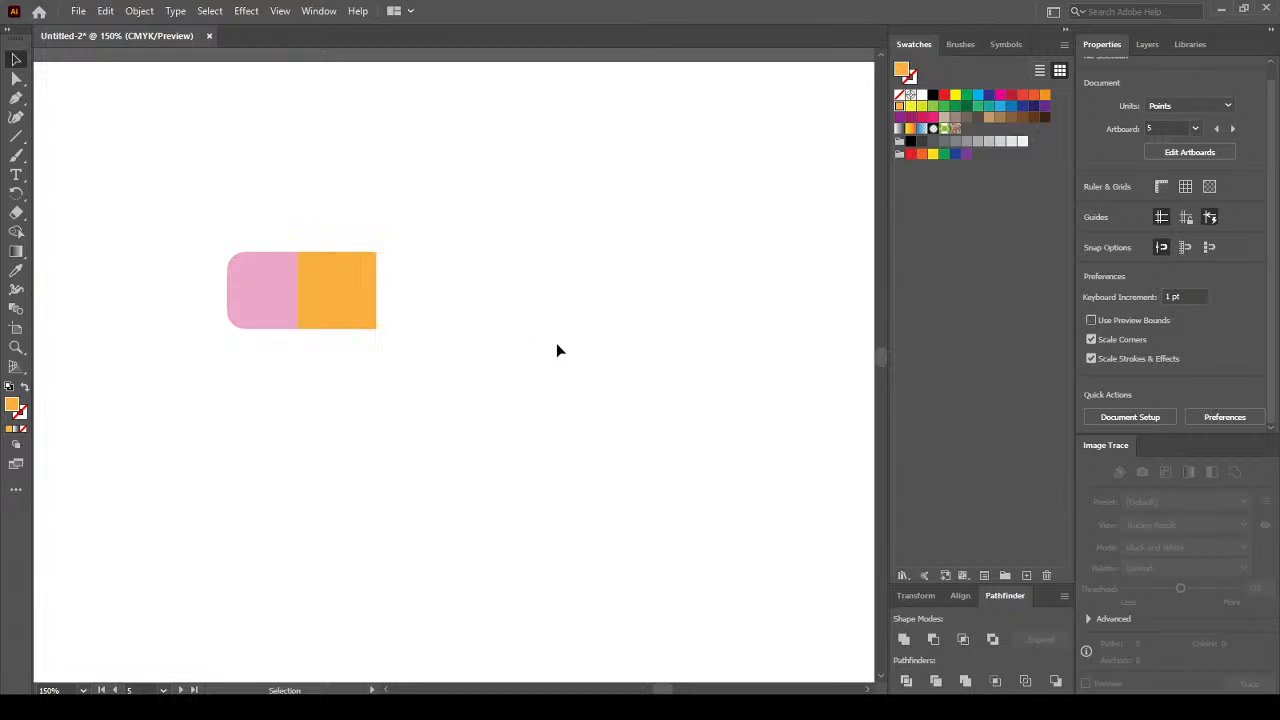
pyautogui.click(311, 283)
pyautogui.click(1045, 95)
pyautogui.click(578, 270)
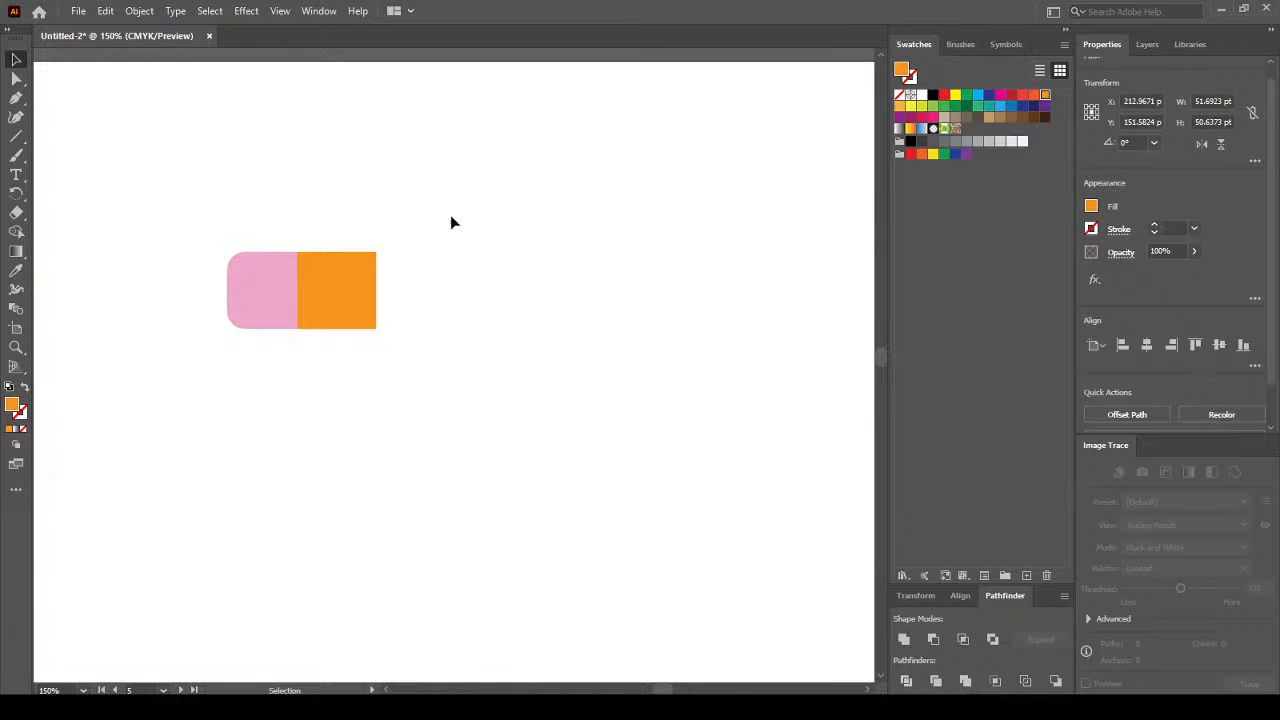
# Select both the pink and orange pieces and group them.
pyautogui.hotkey('ctrl', 'a')
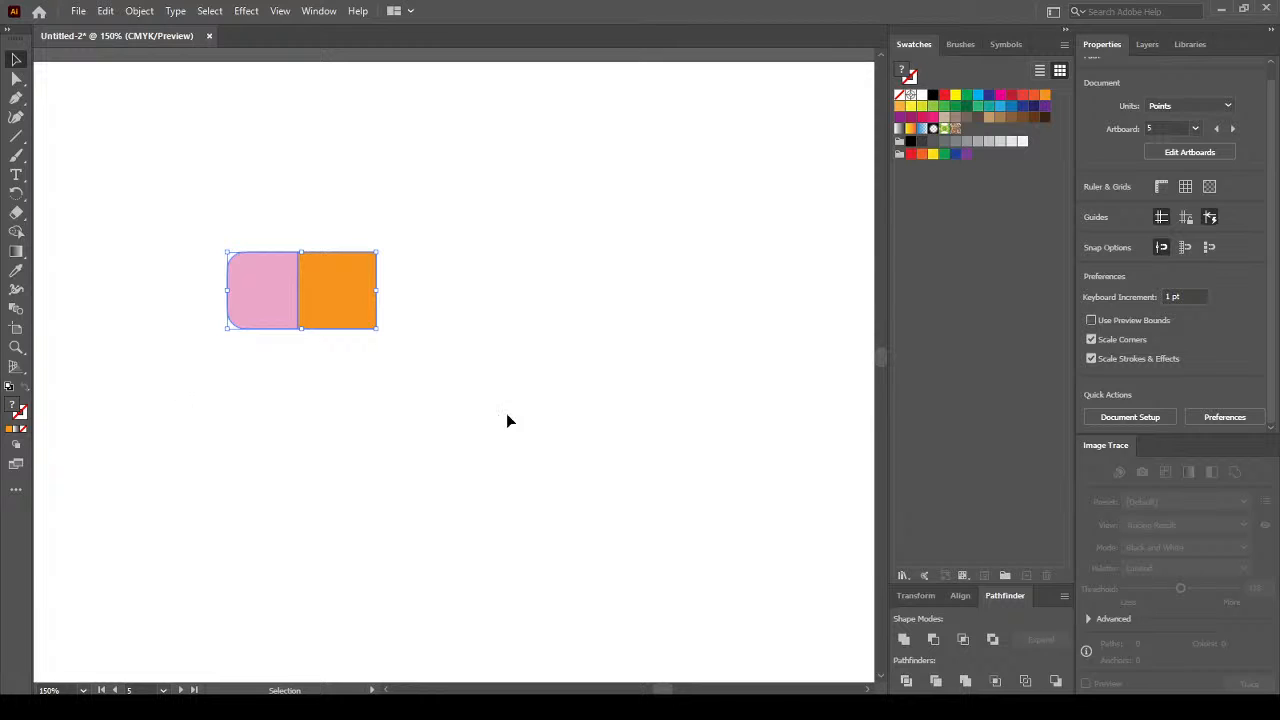
pyautogui.scroll(-3, 1272, 380)
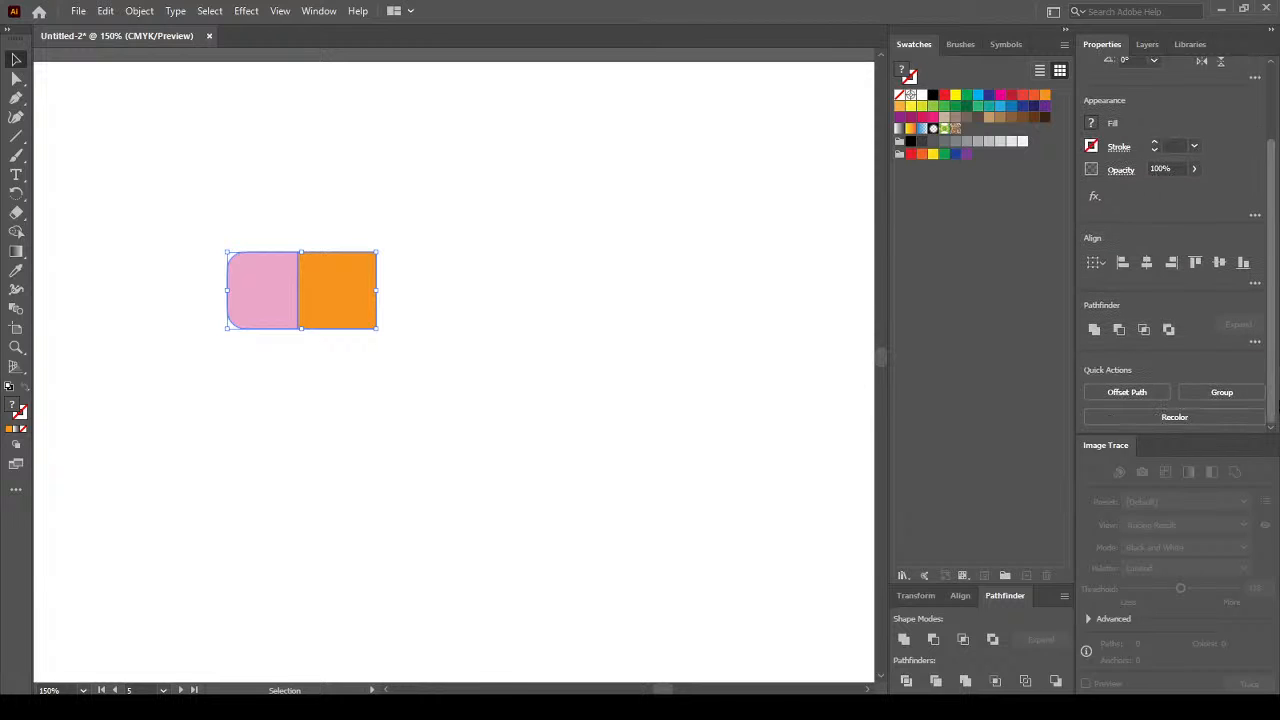
pyautogui.click(1230, 392)
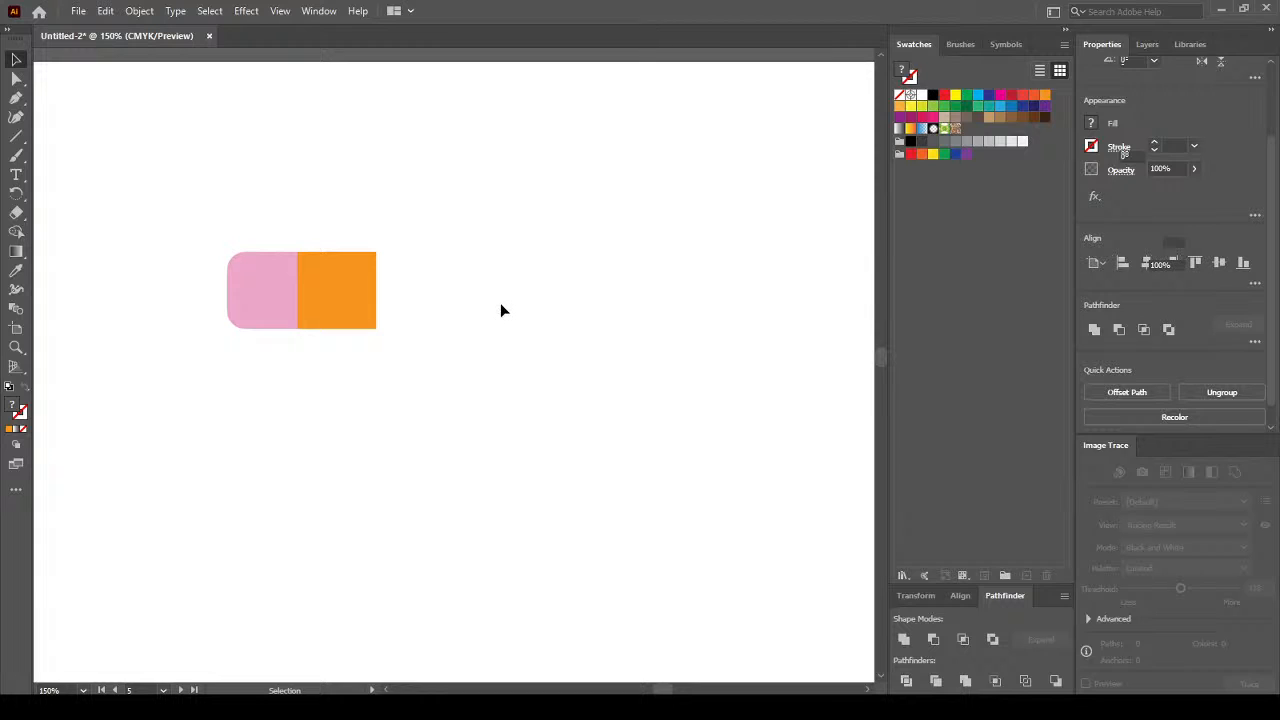
pyautogui.click(500, 303)
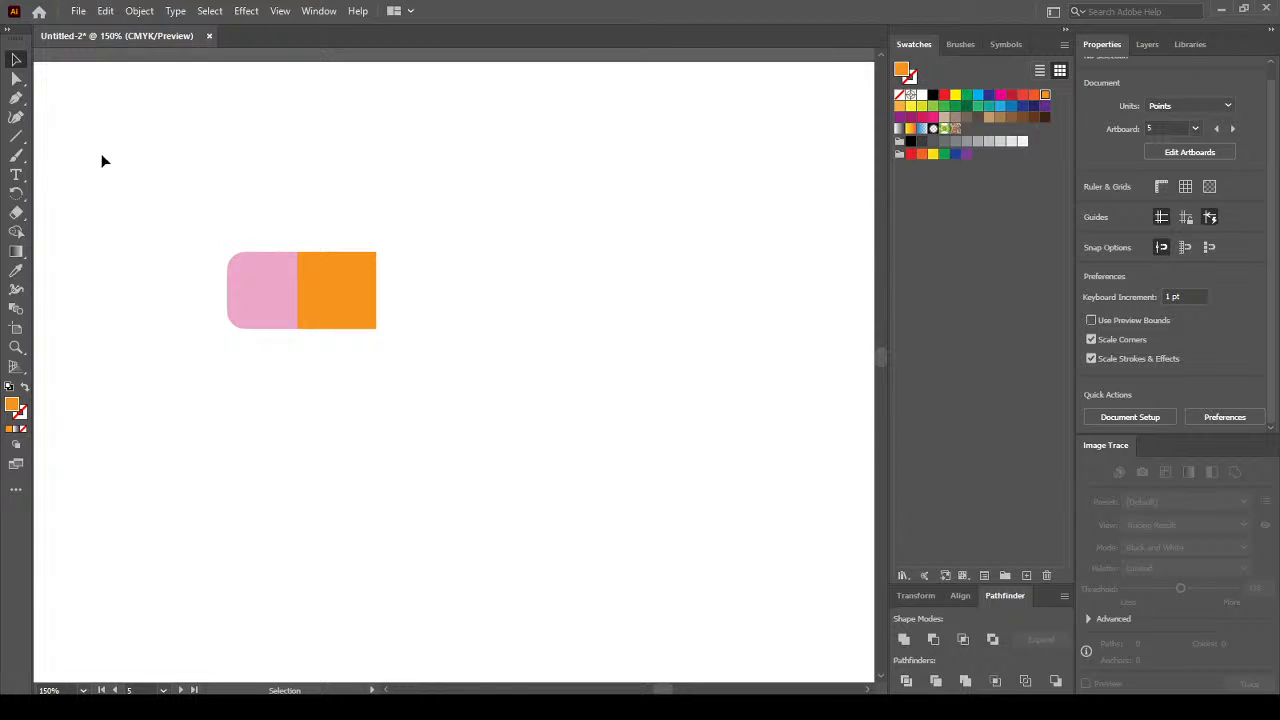
# Draw a long 151 × 51 pt rectangle just right of the pink-and-orange shape.
pyautogui.click(16, 138)
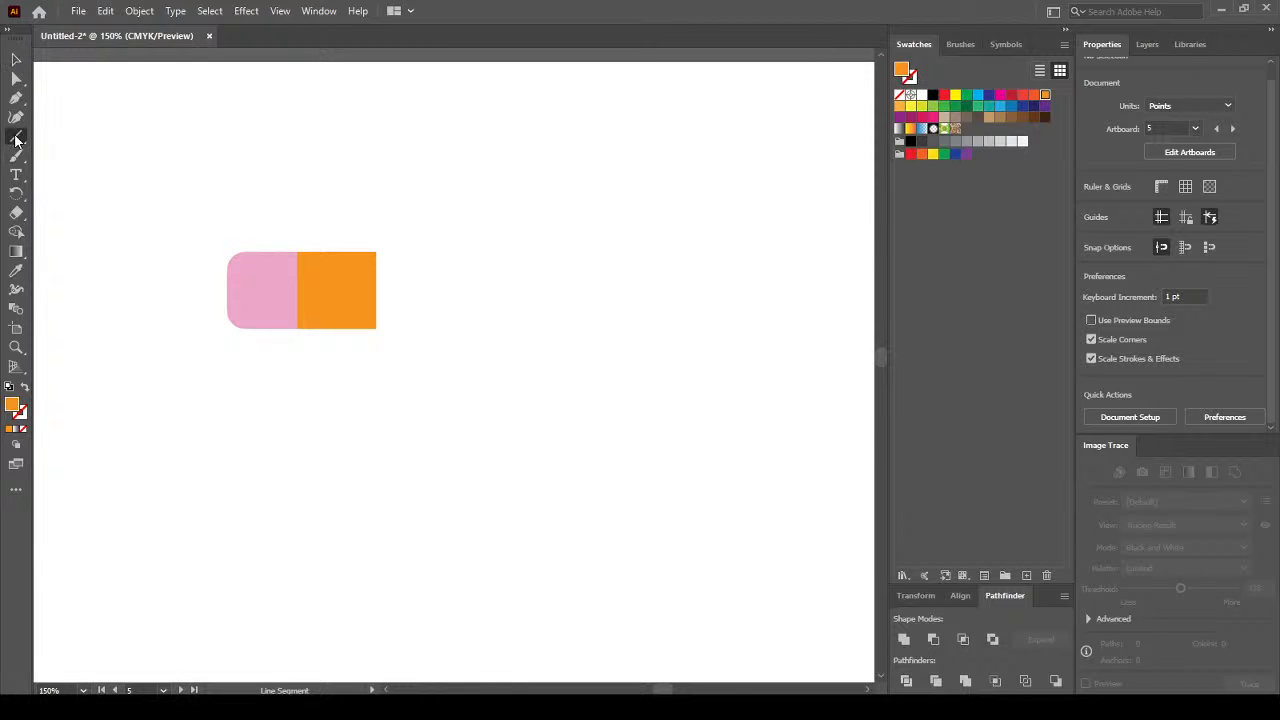
pyautogui.rightClick(16, 138)
pyautogui.click(100, 135)
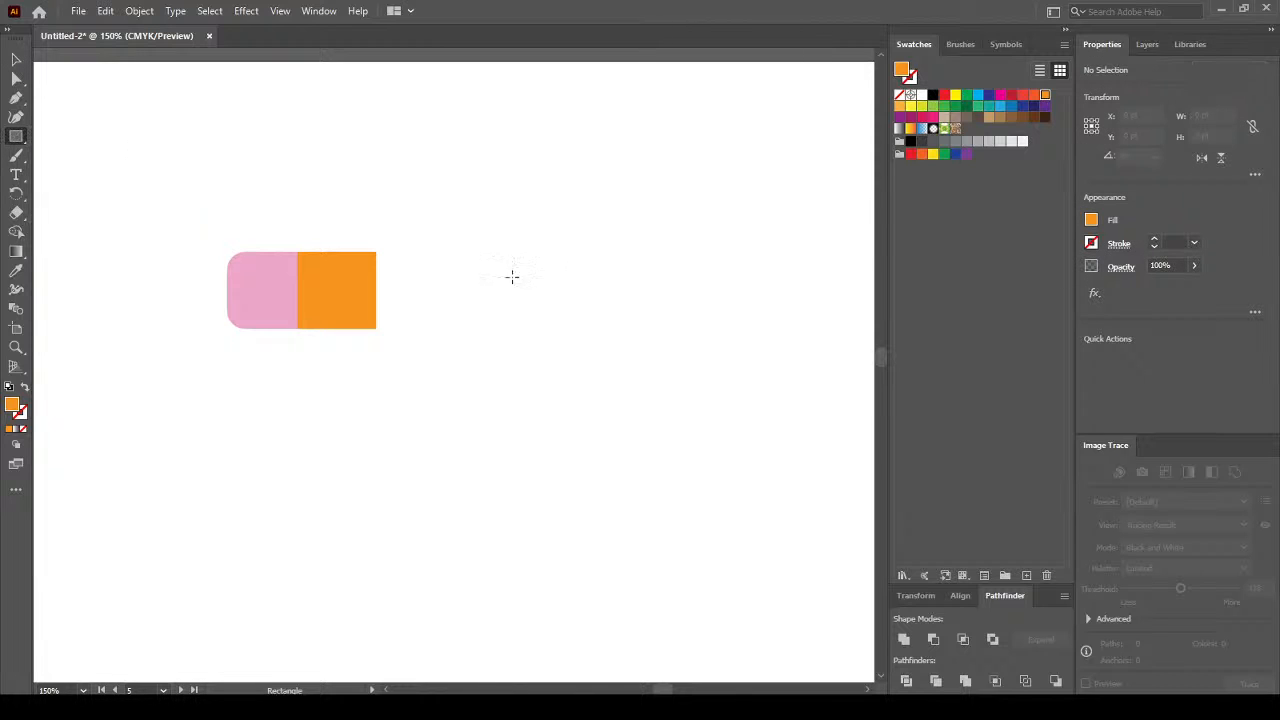
pyautogui.moveTo(397, 252); pyautogui.dragTo(626, 328)
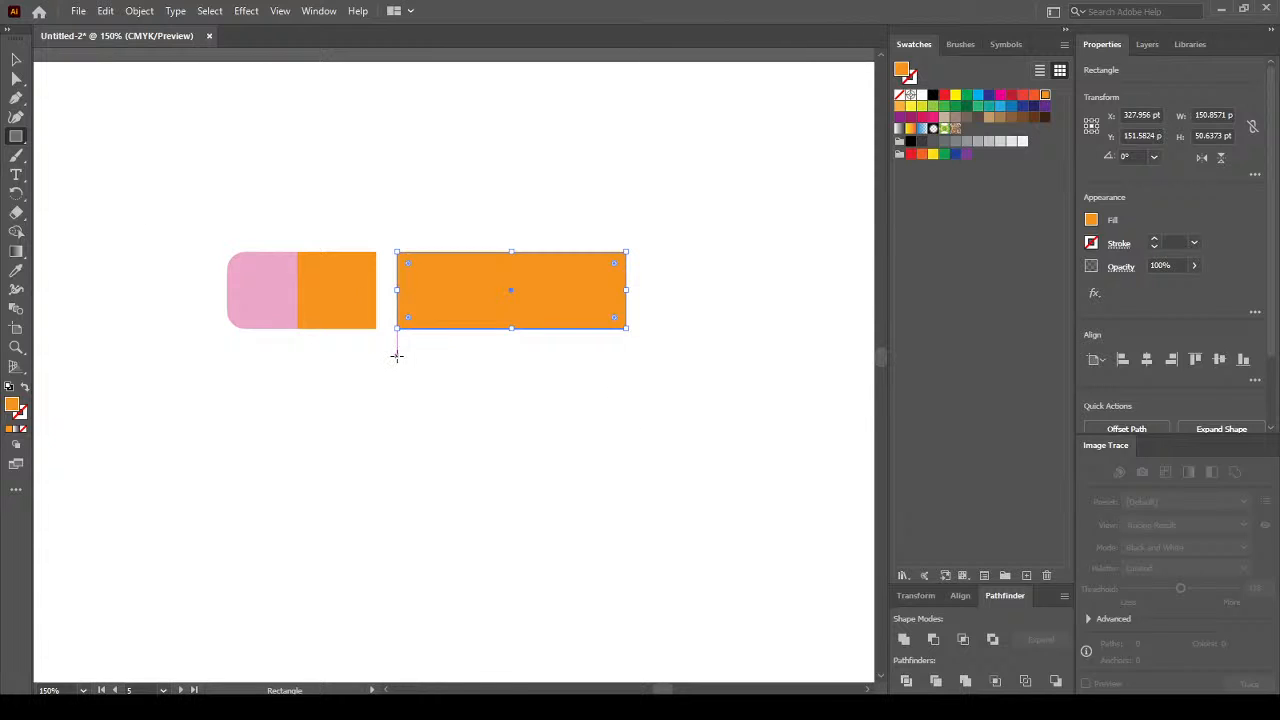
# Draw a thin bar, fill it black, and move it into the orange rectangle.
pyautogui.moveTo(396, 355); pyautogui.dragTo(628, 363)
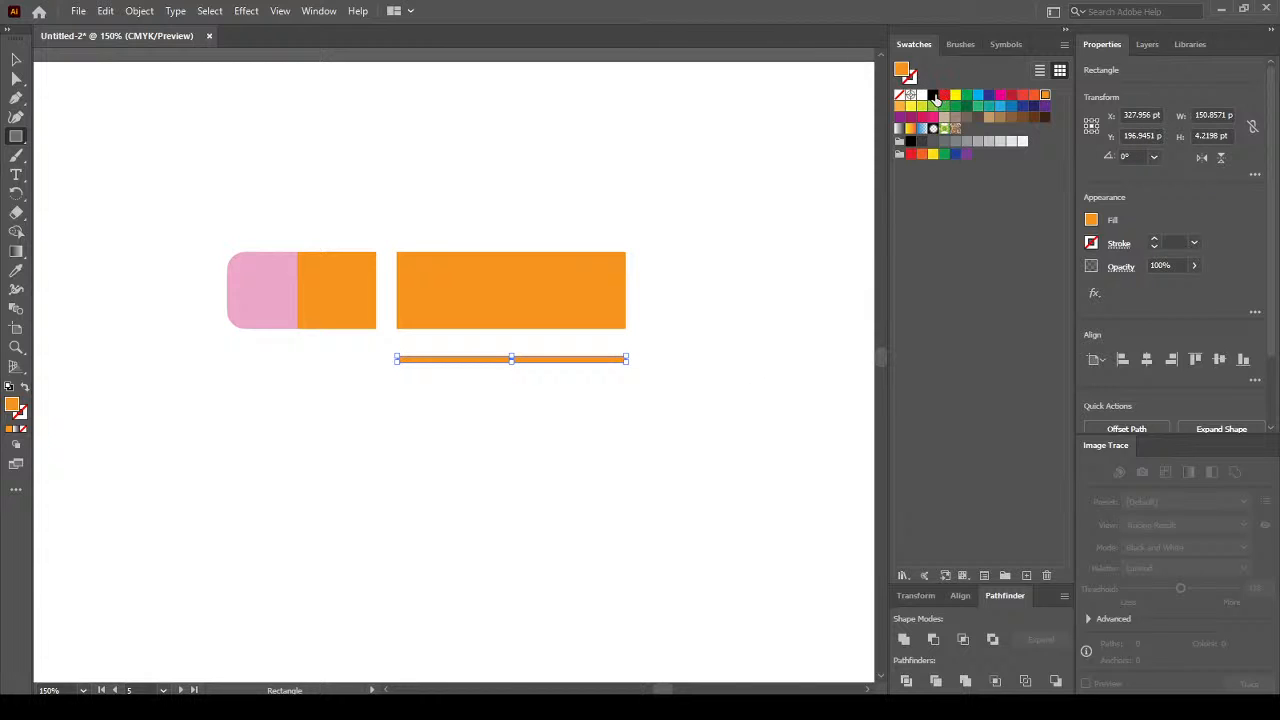
pyautogui.click(933, 94)
pyautogui.click(16, 59)
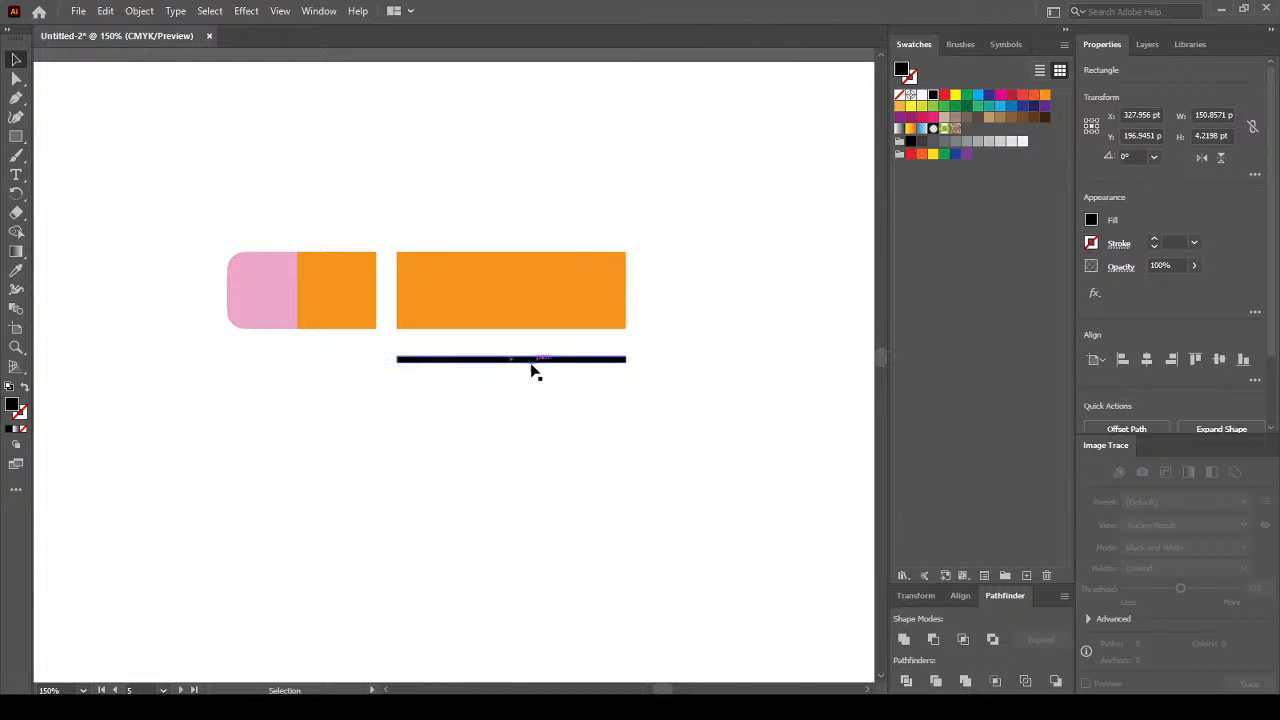
pyautogui.moveTo(556, 364); pyautogui.dragTo(551, 333)
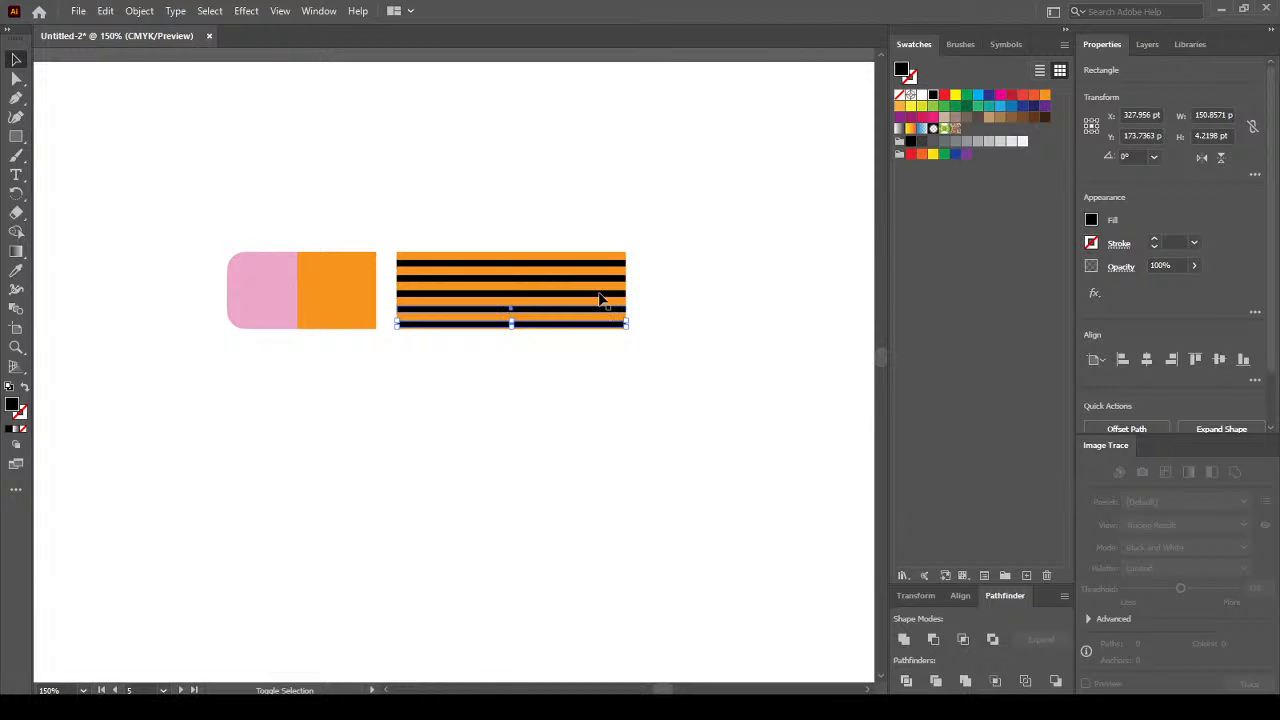
# Select the black bar copies, nudge them up, and squeeze them closer for even stripe spacing.
pyautogui.keyDown('shift'); pyautogui.click(600, 293); pyautogui.keyUp('shift')
pyautogui.keyDown('shift'); pyautogui.click(596, 279); pyautogui.keyUp('shift')
pyautogui.keyDown('shift'); pyautogui.click(597, 280); pyautogui.keyUp('shift')
pyautogui.keyDown('shift'); pyautogui.click(591, 263); pyautogui.keyUp('shift')
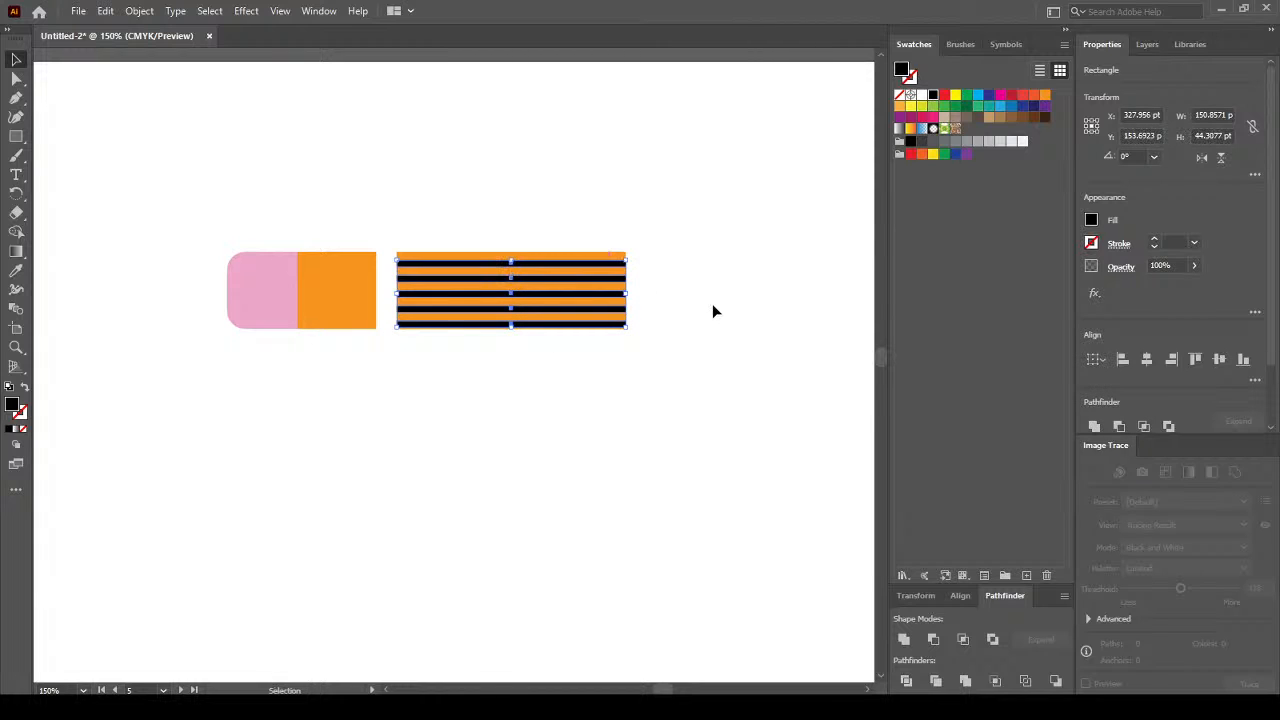
pyautogui.press('Up')
pyautogui.press('Up')
pyautogui.press('Up')
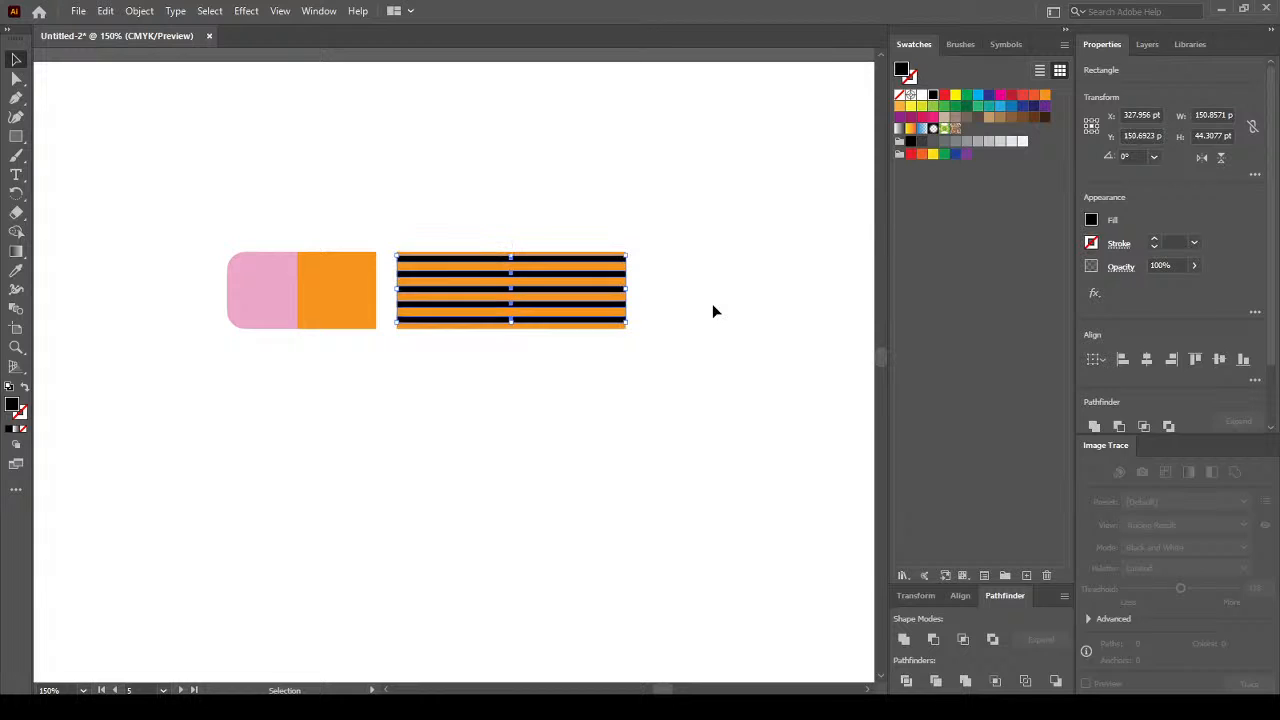
pyautogui.moveTo(512, 321); pyautogui.dragTo(514, 318)
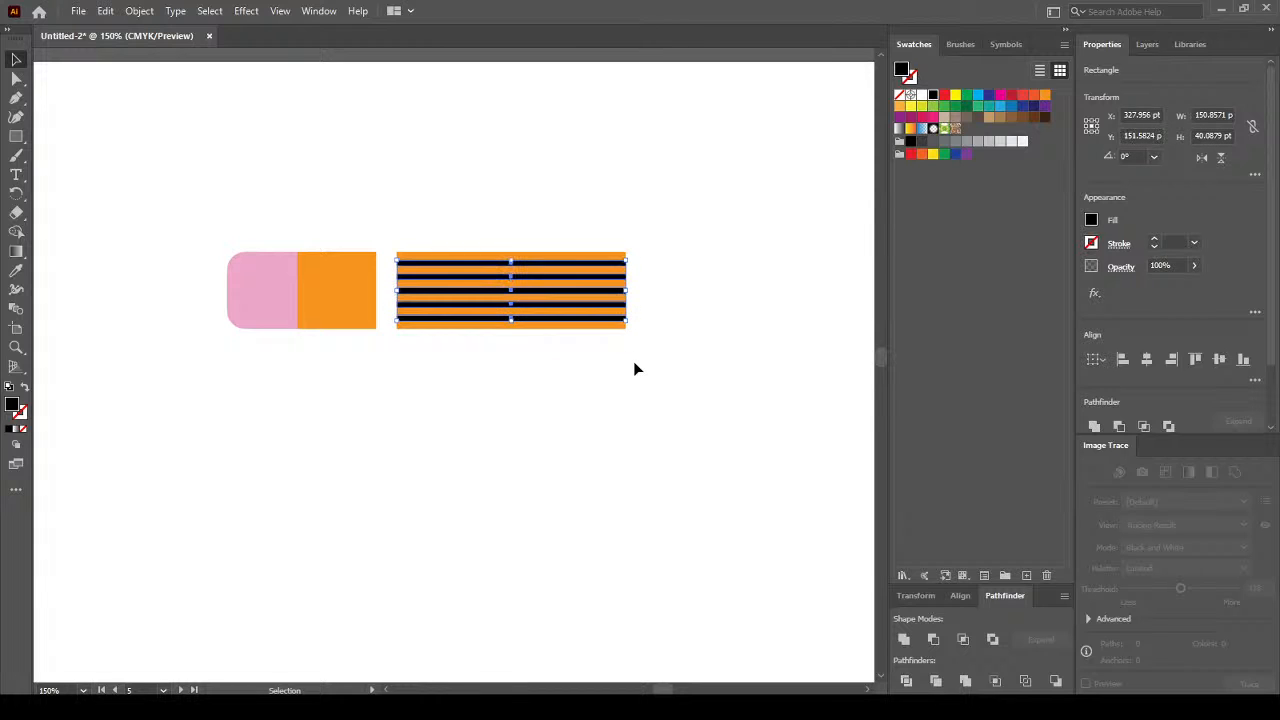
pyautogui.click(634, 369)
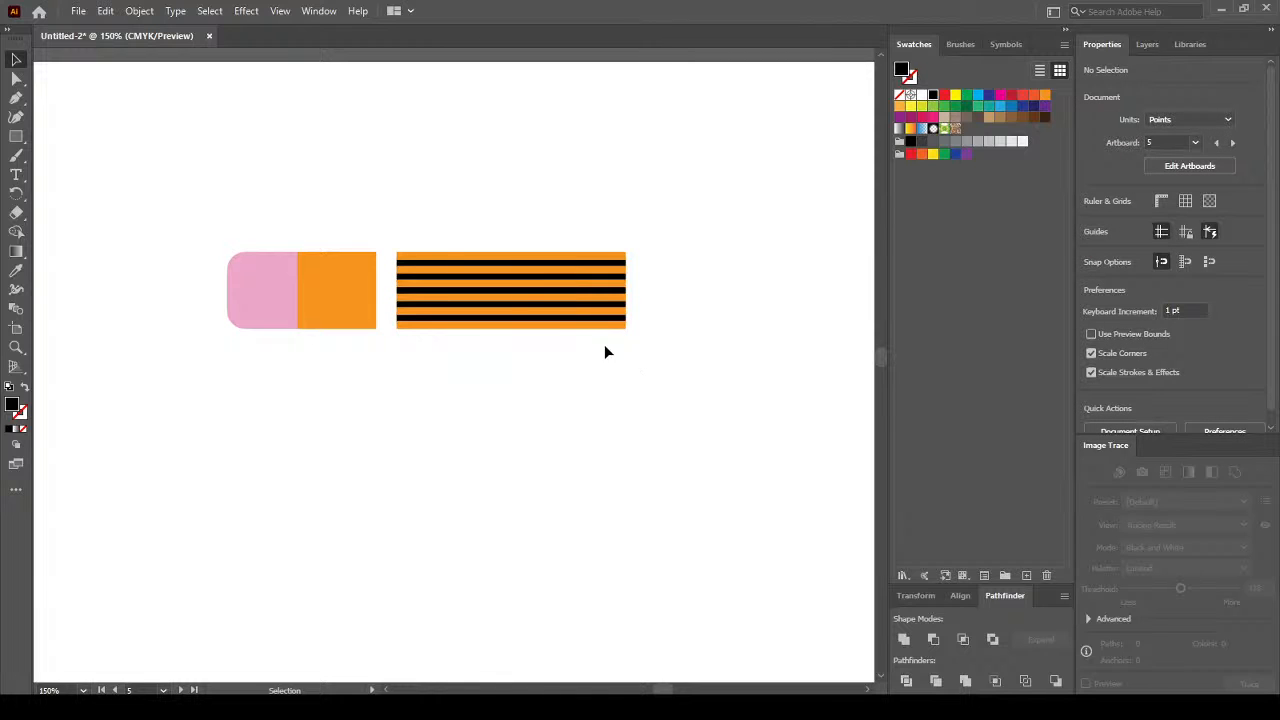
pyautogui.moveTo(447, 197); pyautogui.dragTo(562, 367)
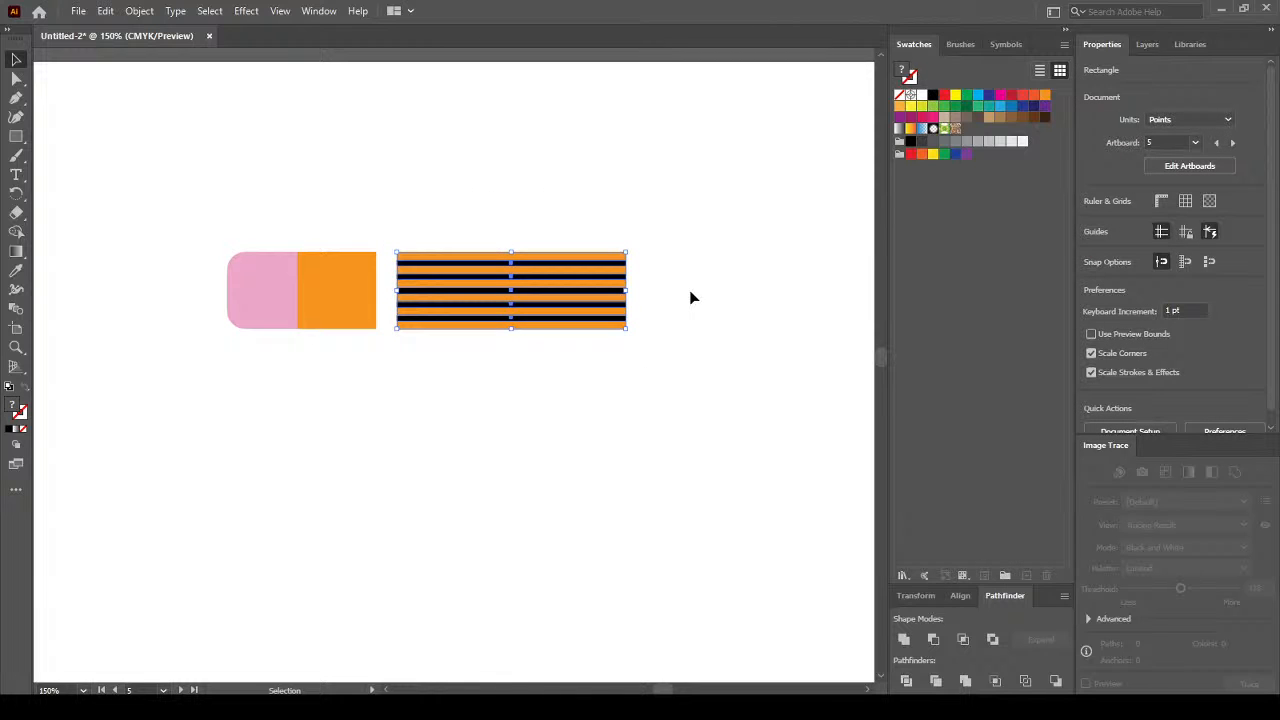
pyautogui.click(645, 206)
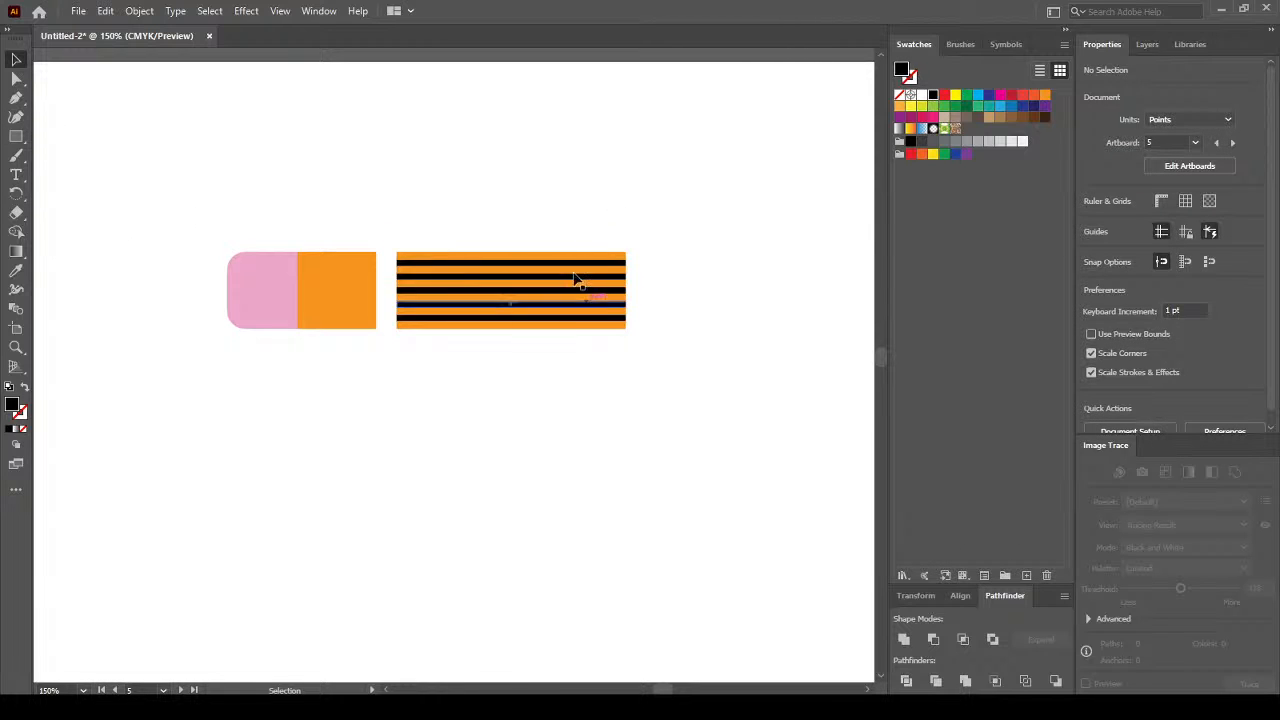
# Draw a vertical line across the striped rectangle's right end and select it with the stripes.
pyautogui.click(20, 145)
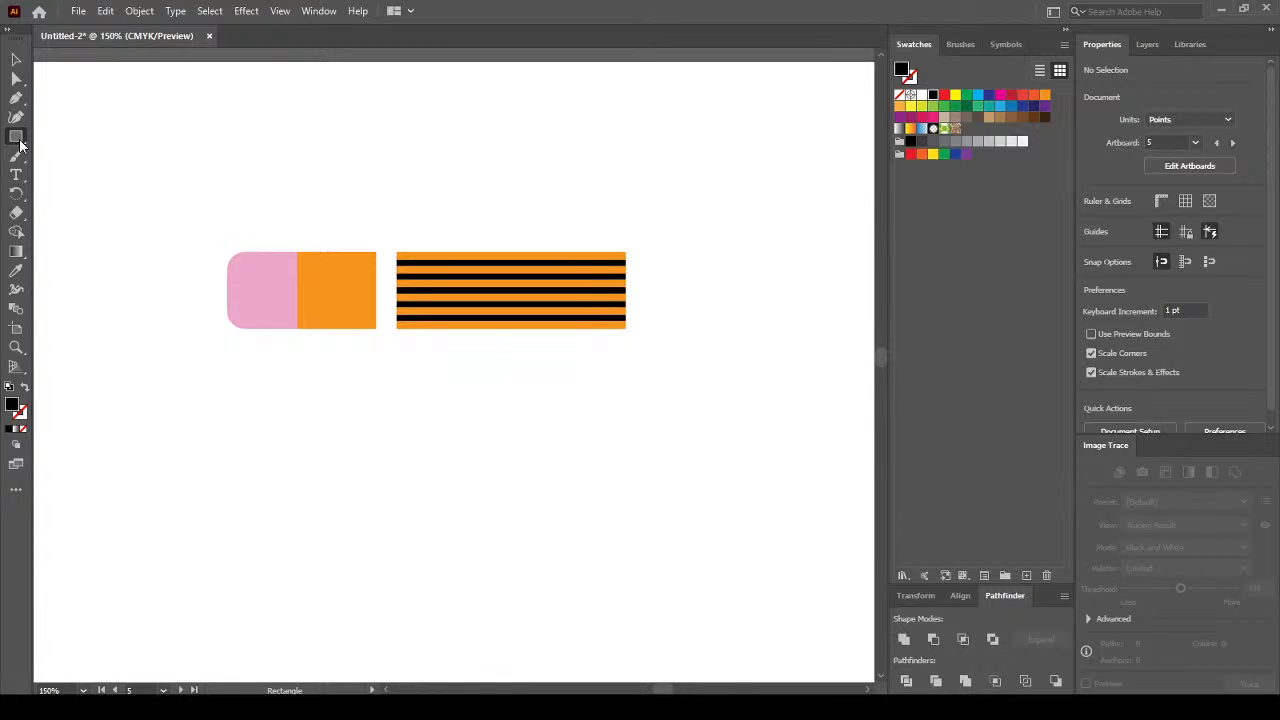
pyautogui.moveTo(20, 145); pyautogui.dragTo(143, 217)
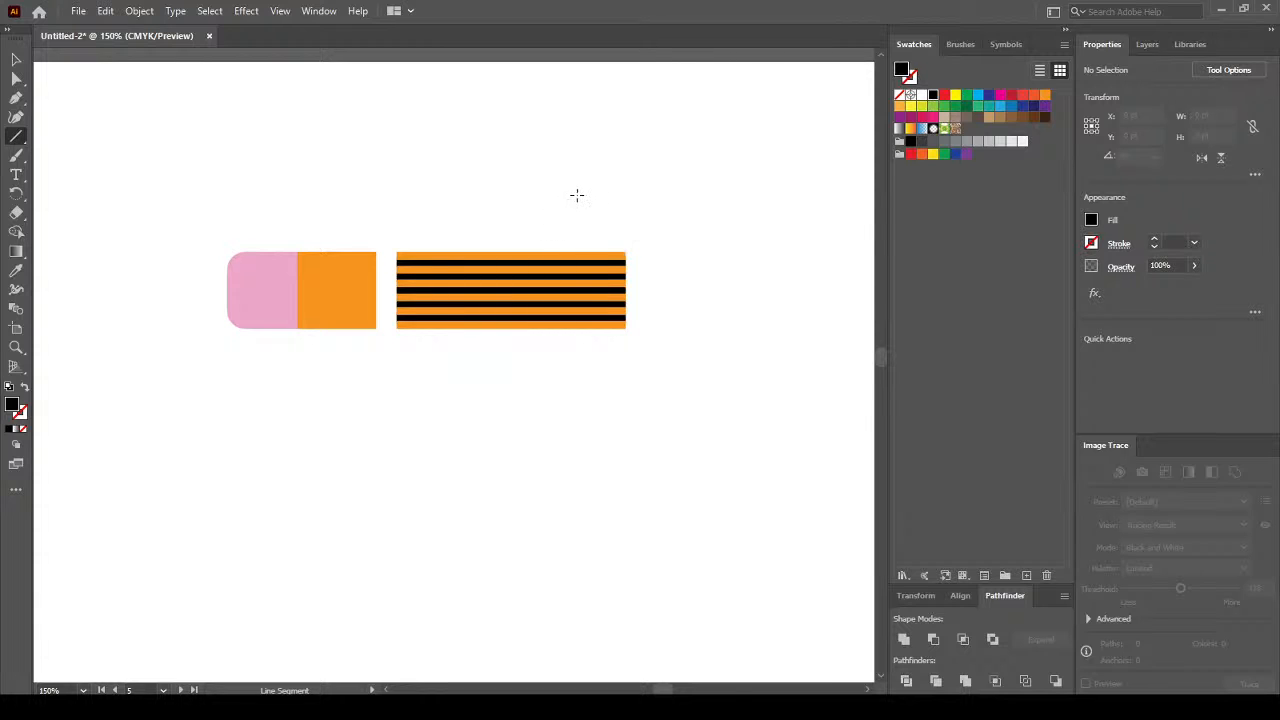
pyautogui.moveTo(567, 190); pyautogui.dragTo(567, 390)
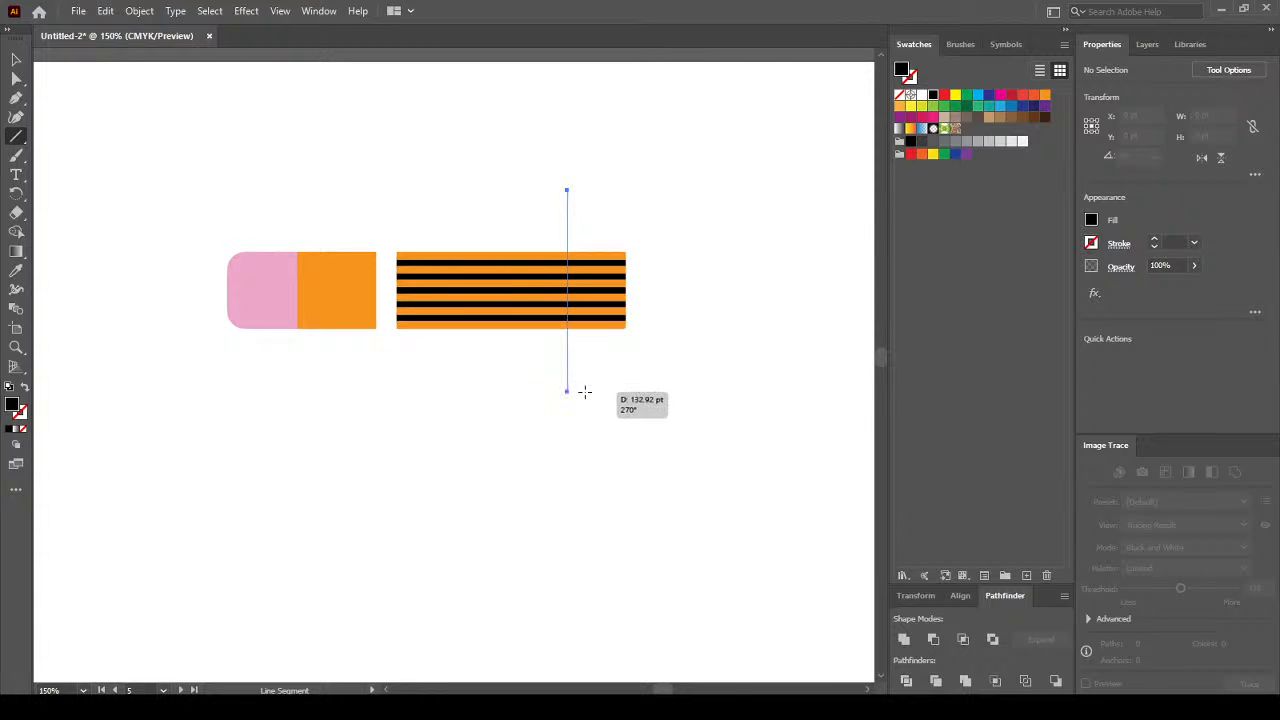
pyautogui.press('v')
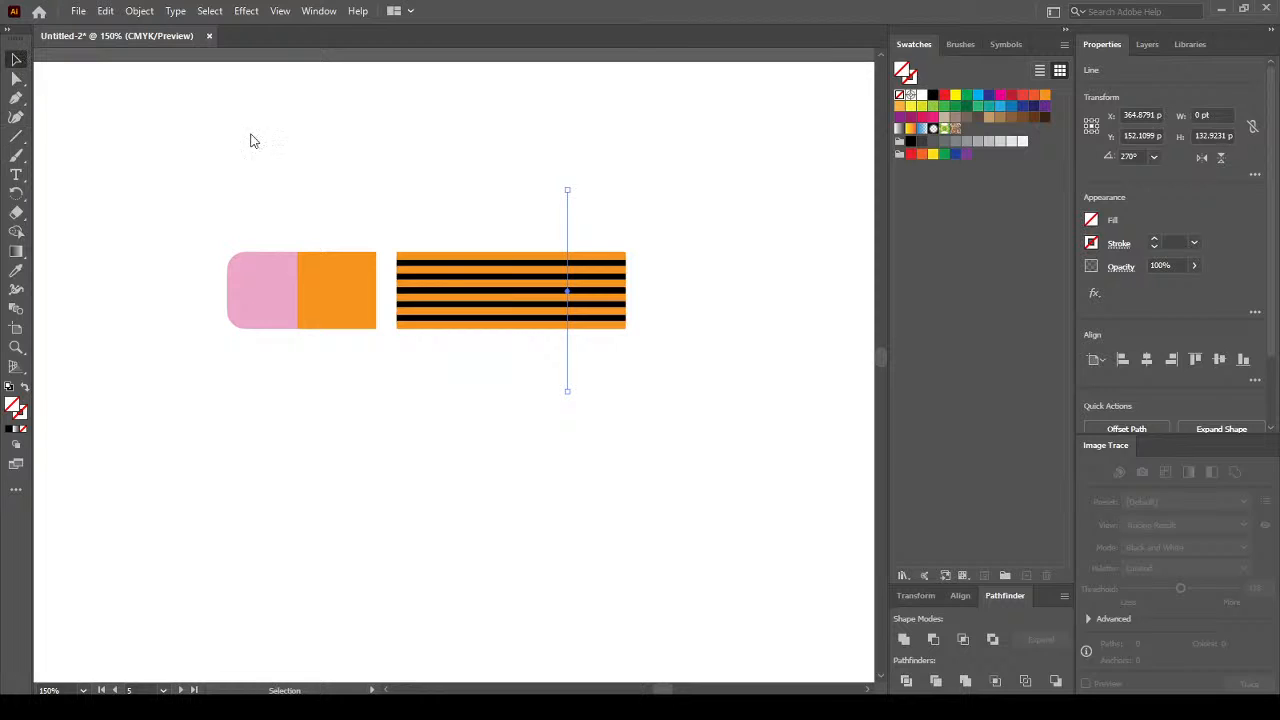
pyautogui.moveTo(511, 441); pyautogui.dragTo(511, 441)
# Divide the striped rectangle along the line with Pathfinder and ungroup the pieces.
pyautogui.click(906, 679)
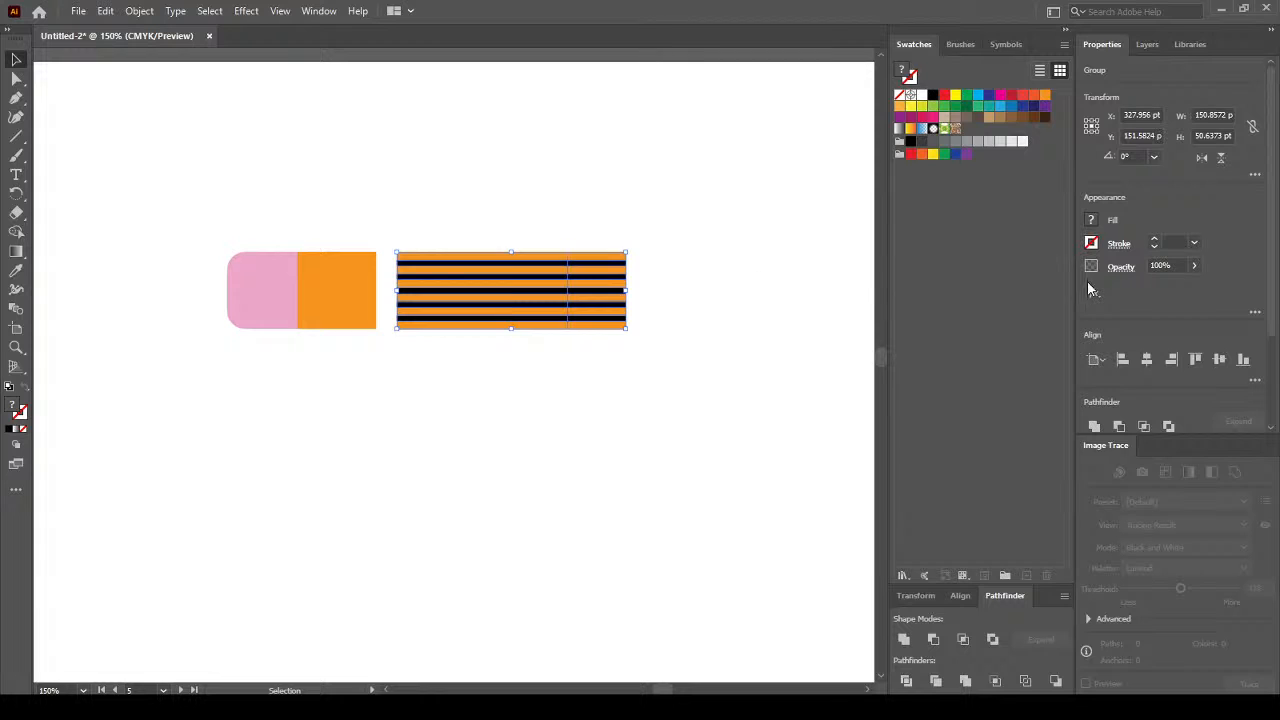
pyautogui.scroll(-3, 1268, 274)
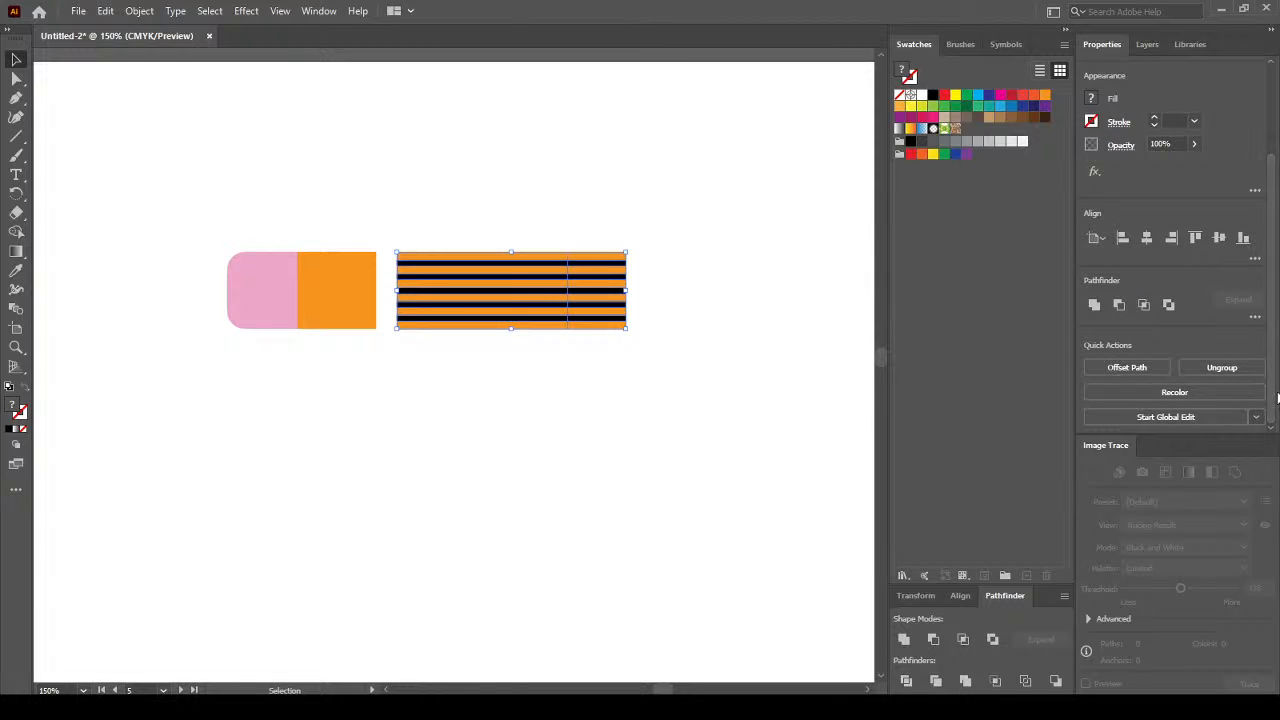
pyautogui.click(1232, 369)
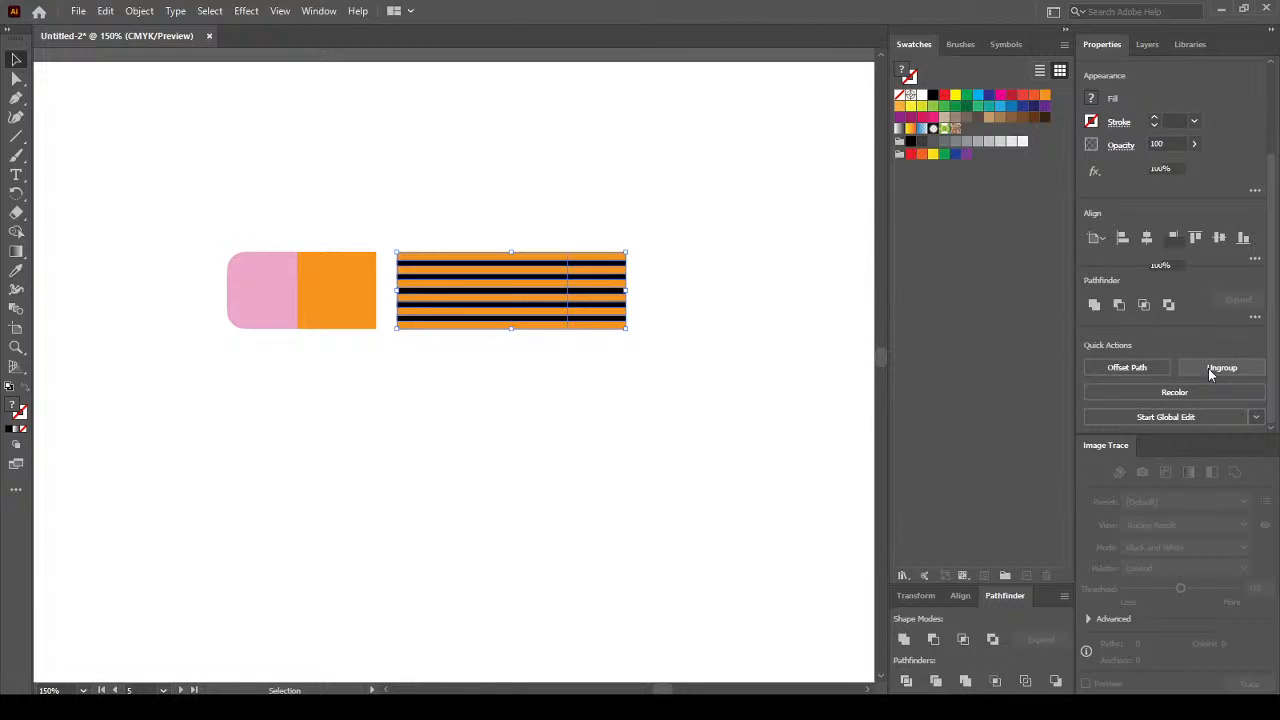
pyautogui.click(695, 265)
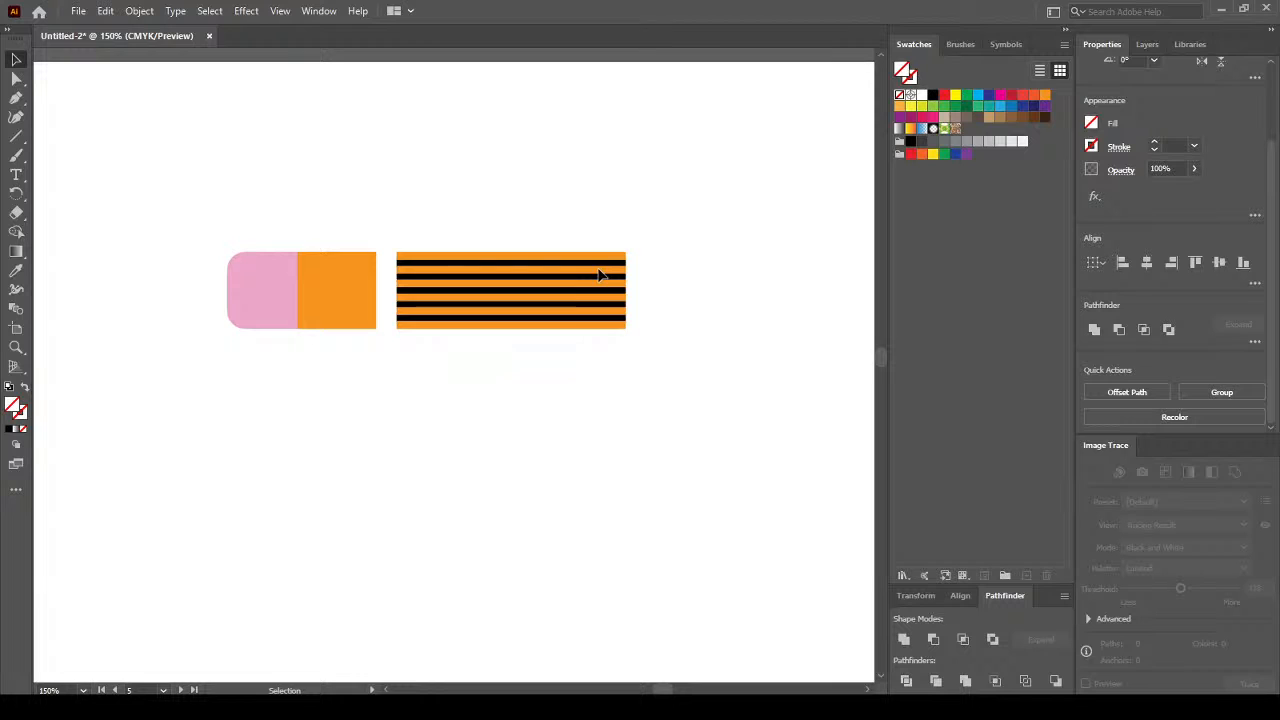
# Select the short right-hand stripe section and nudge it apart to the right.
pyautogui.click(604, 371)
pyautogui.moveTo(397, 226); pyautogui.dragTo(499, 359)
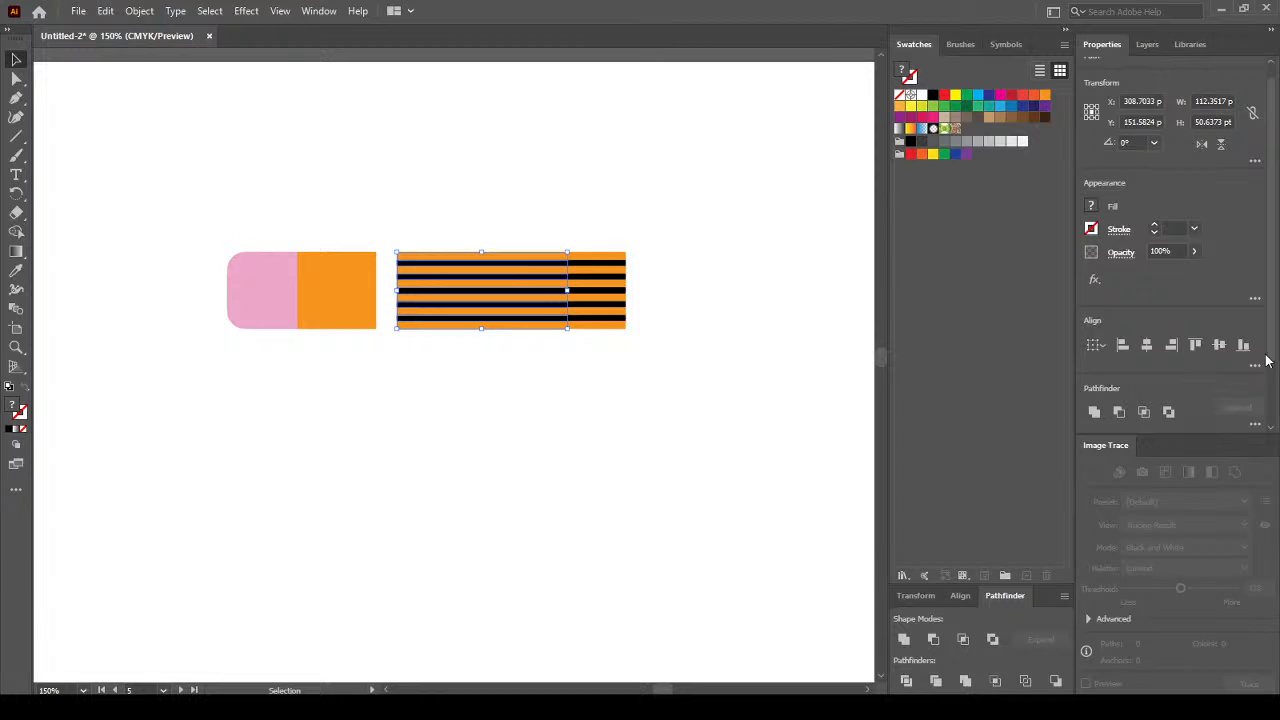
pyautogui.scroll(-2, 1275, 425)
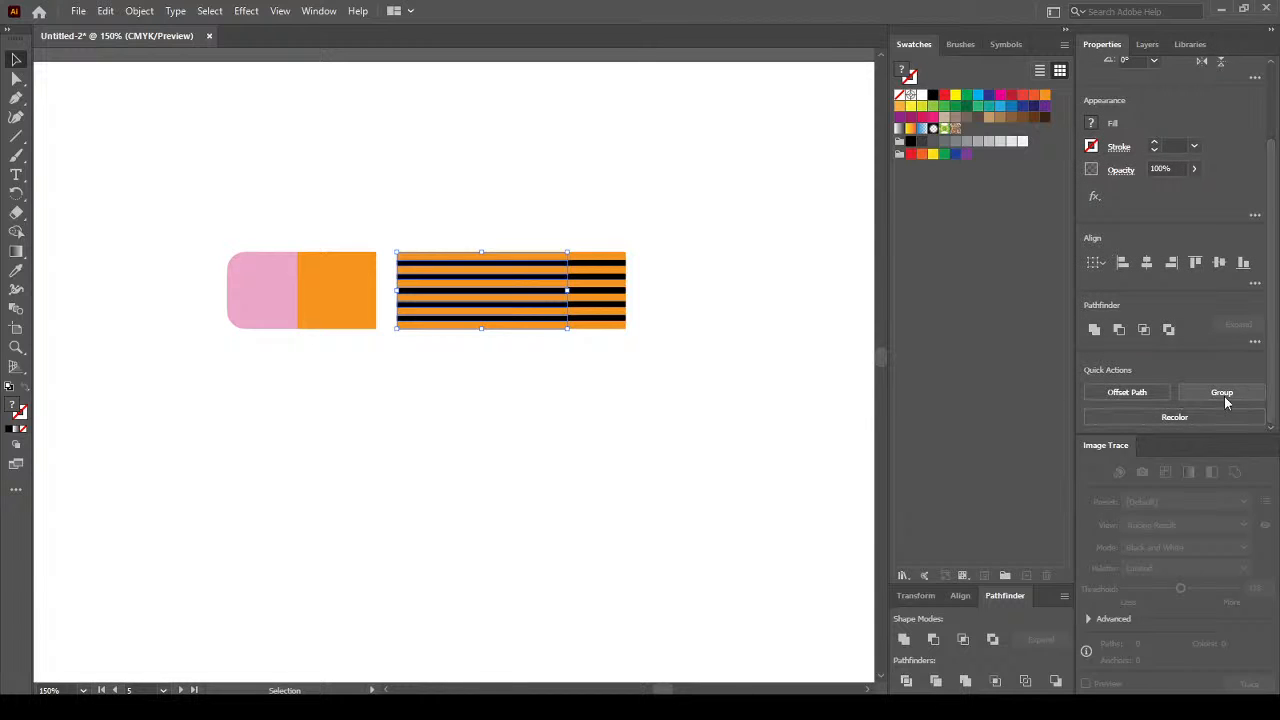
pyautogui.click(710, 273)
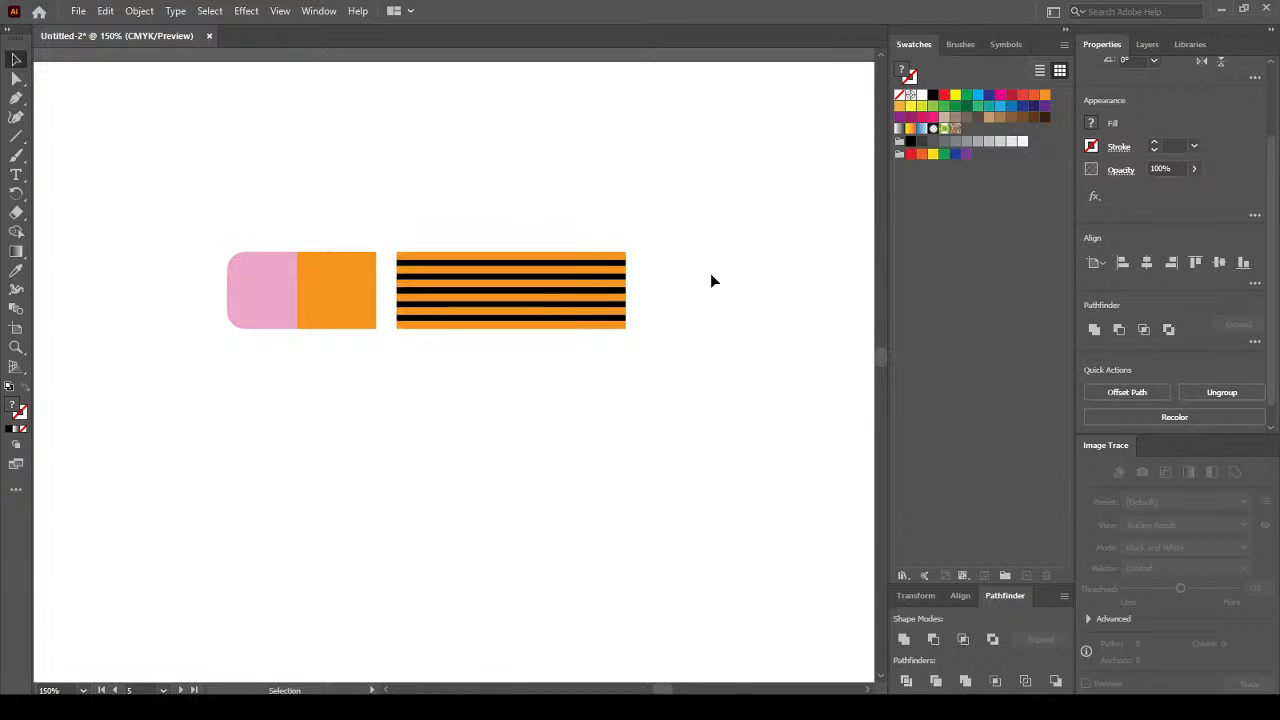
pyautogui.scroll(1, 729, 268)
pyautogui.moveTo(654, 197); pyautogui.dragTo(545, 415)
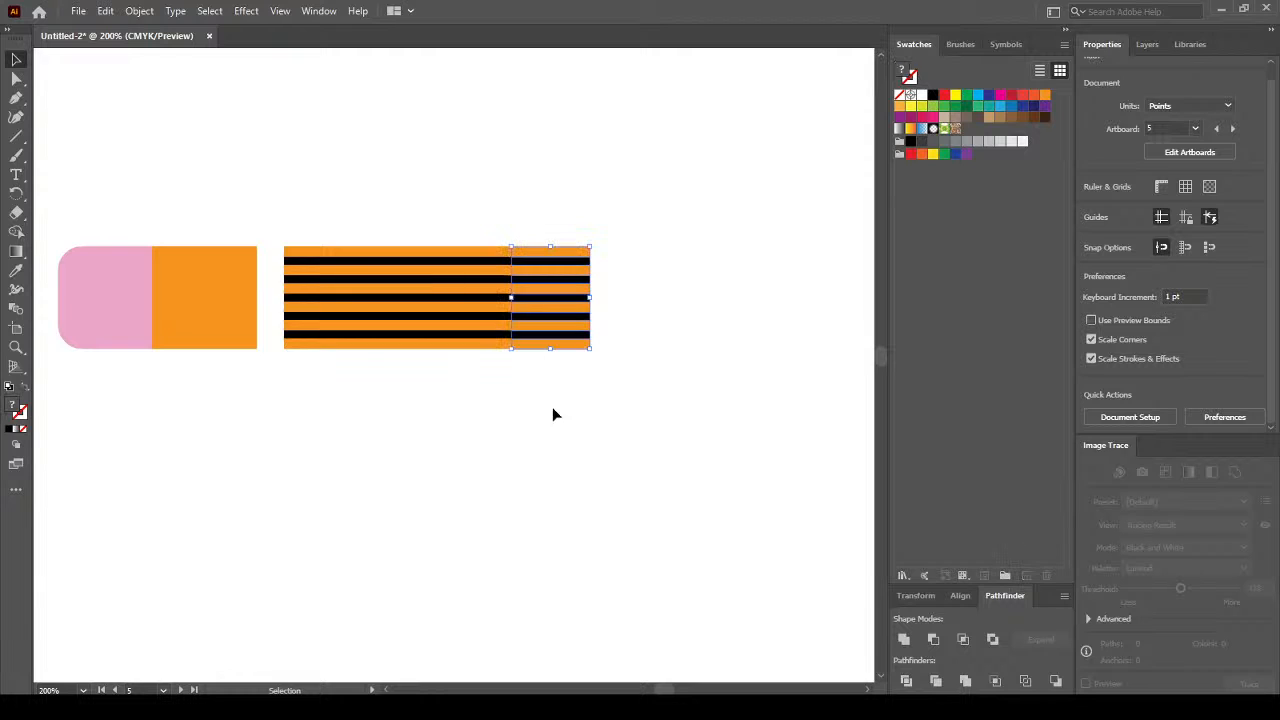
pyautogui.hotkey('shift', 'Right')
pyautogui.hotkey('shift', 'Right')
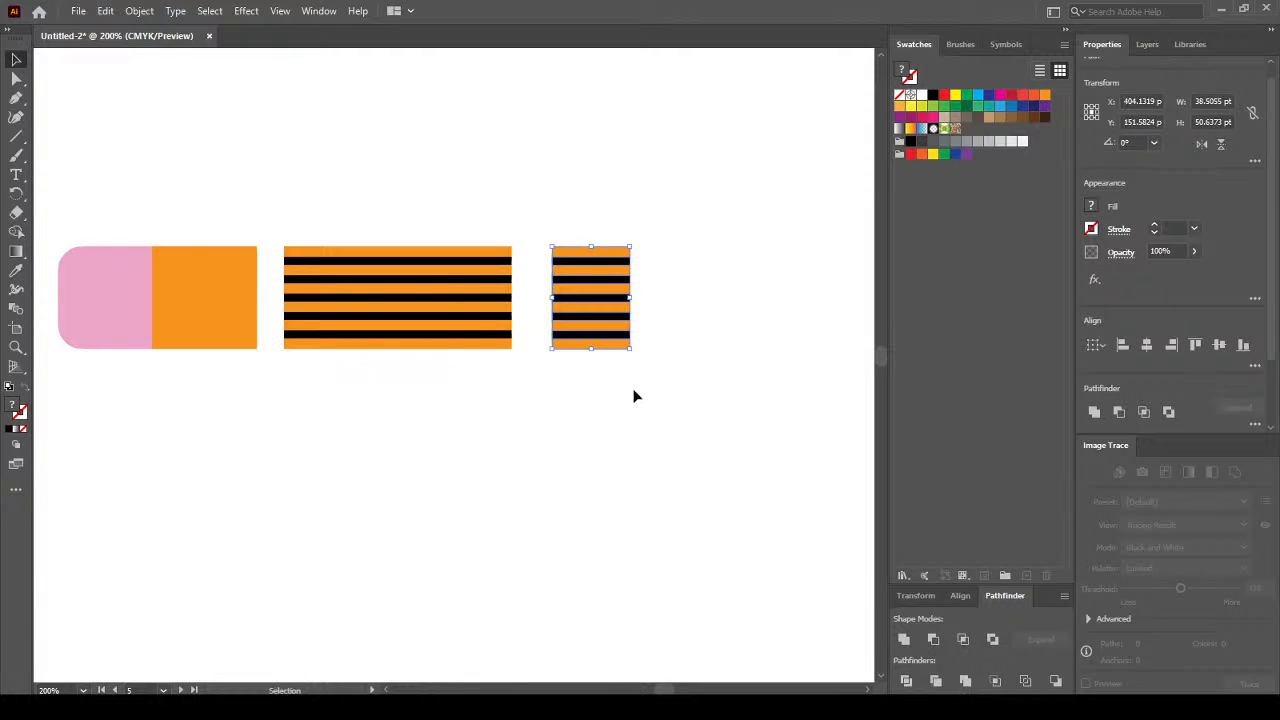
pyautogui.click(634, 394)
pyautogui.scroll(1, 716, 290)
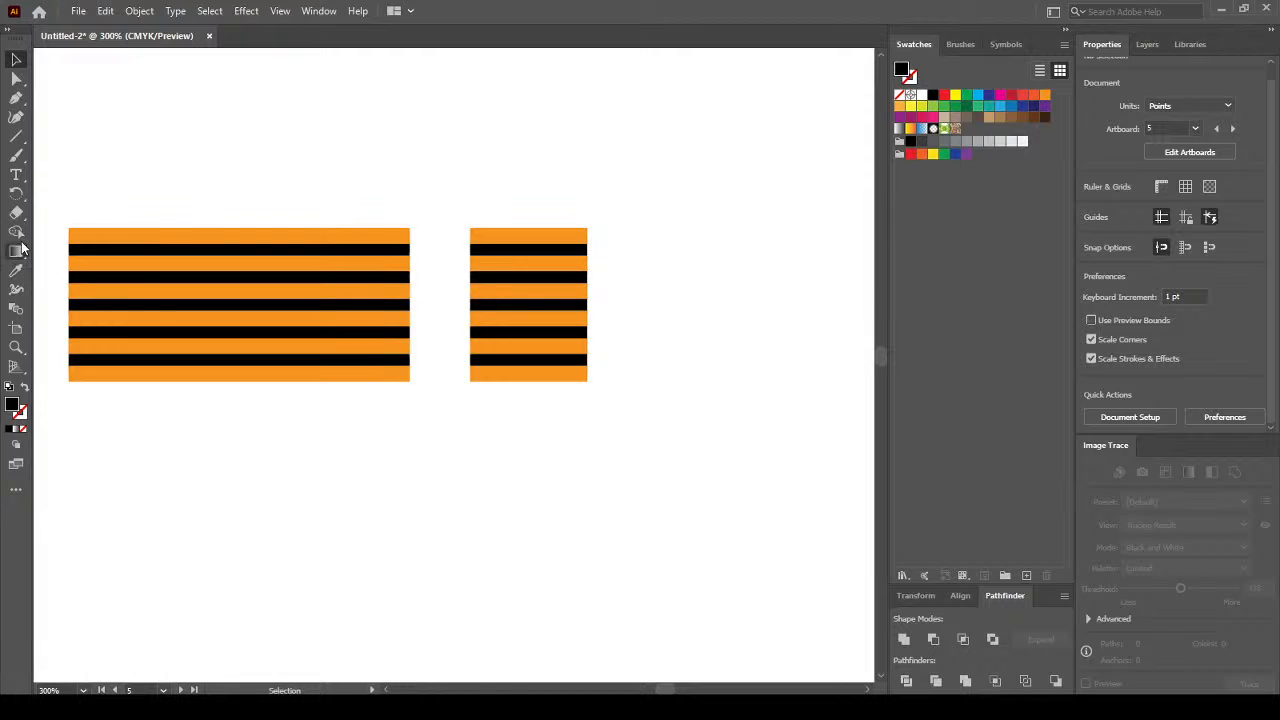
# Draw a small green circle and move it onto the short piece's right edge.
pyautogui.click(17, 140)
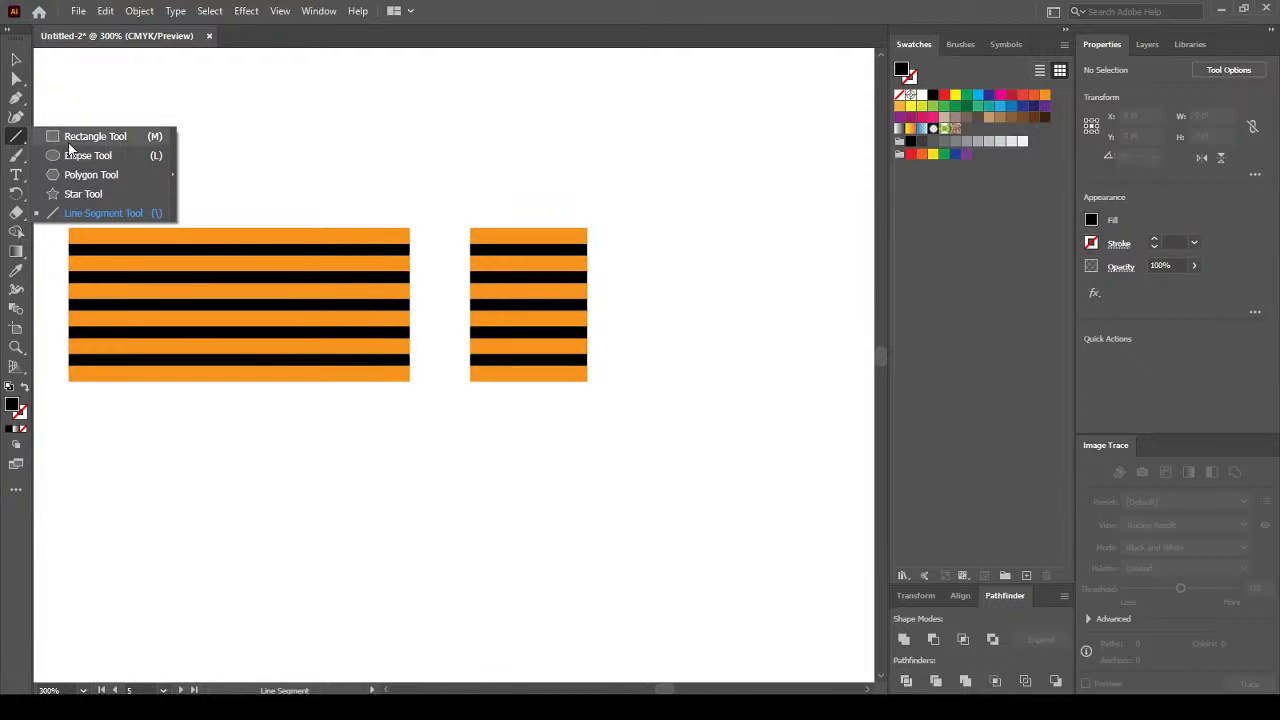
pyautogui.click(95, 157)
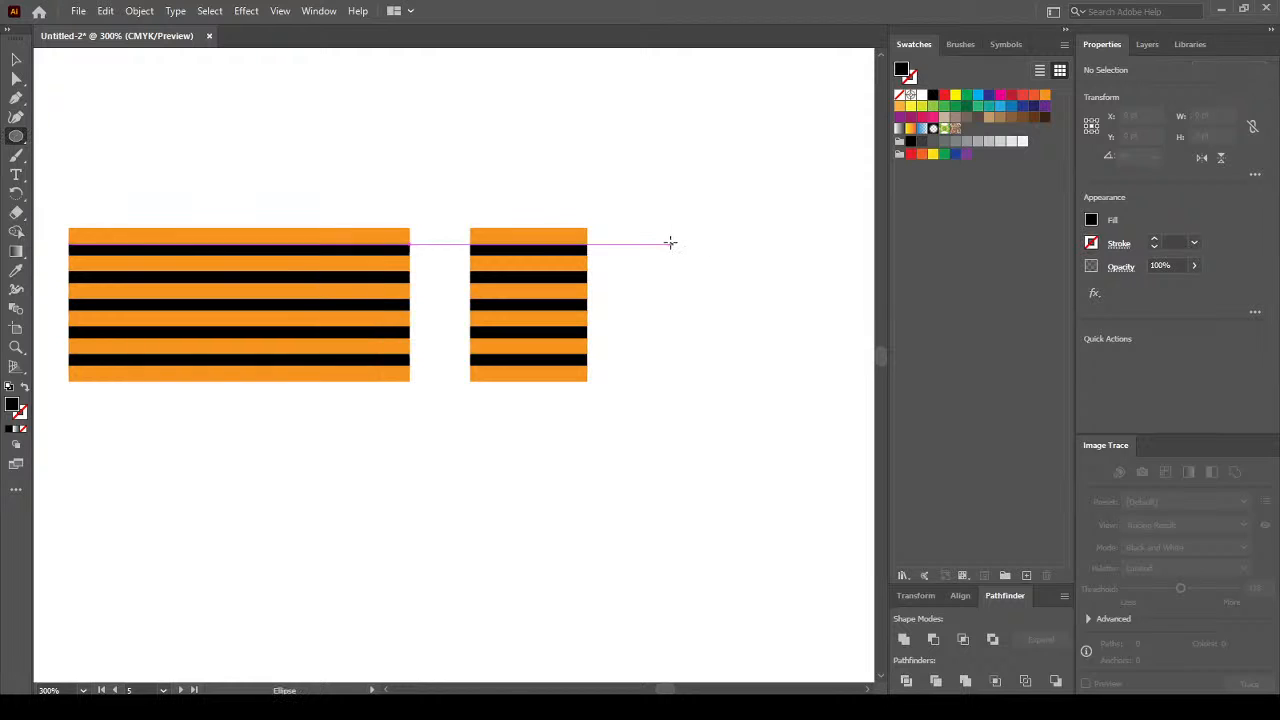
pyautogui.moveTo(620, 228); pyautogui.dragTo(662, 266)
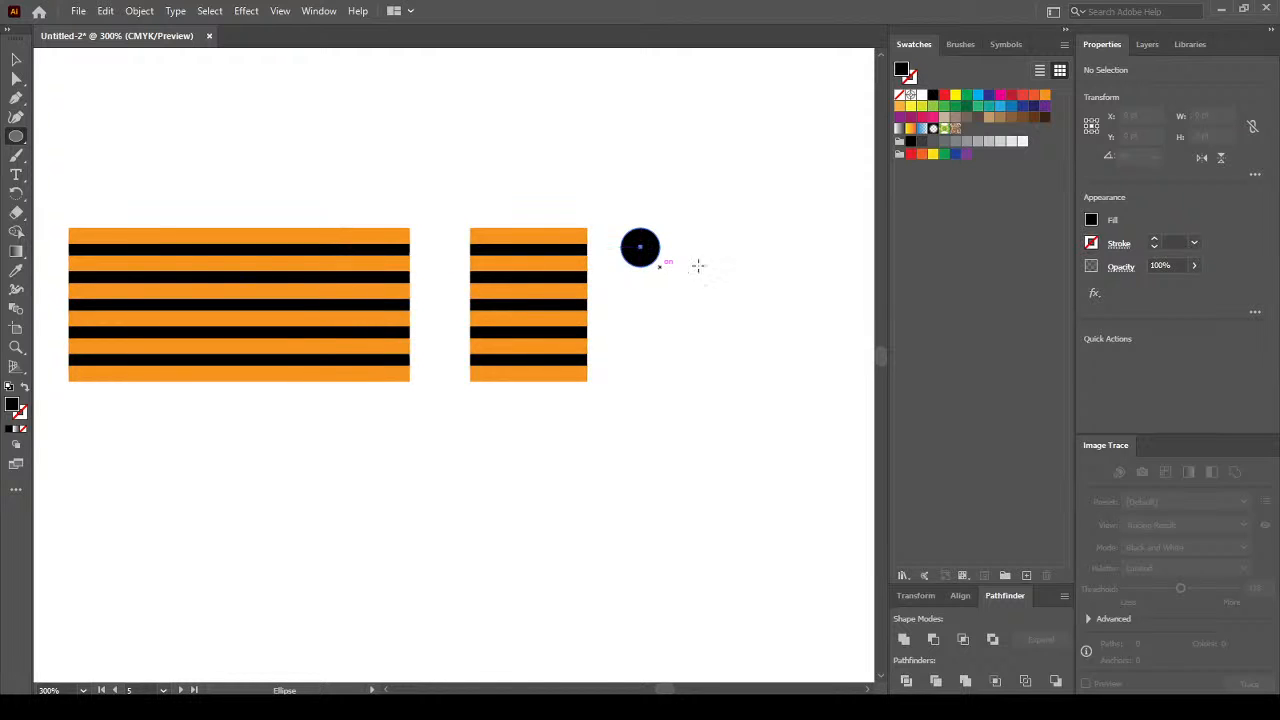
pyautogui.click(21, 63)
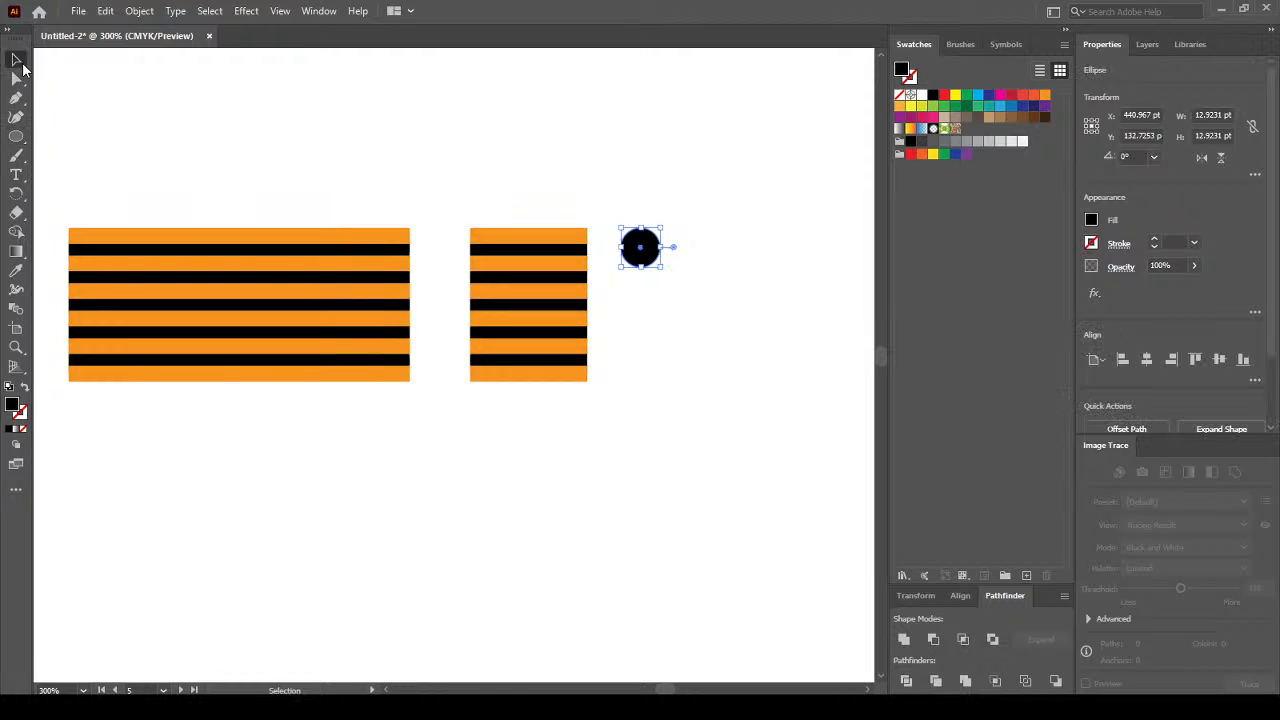
pyautogui.click(944, 105)
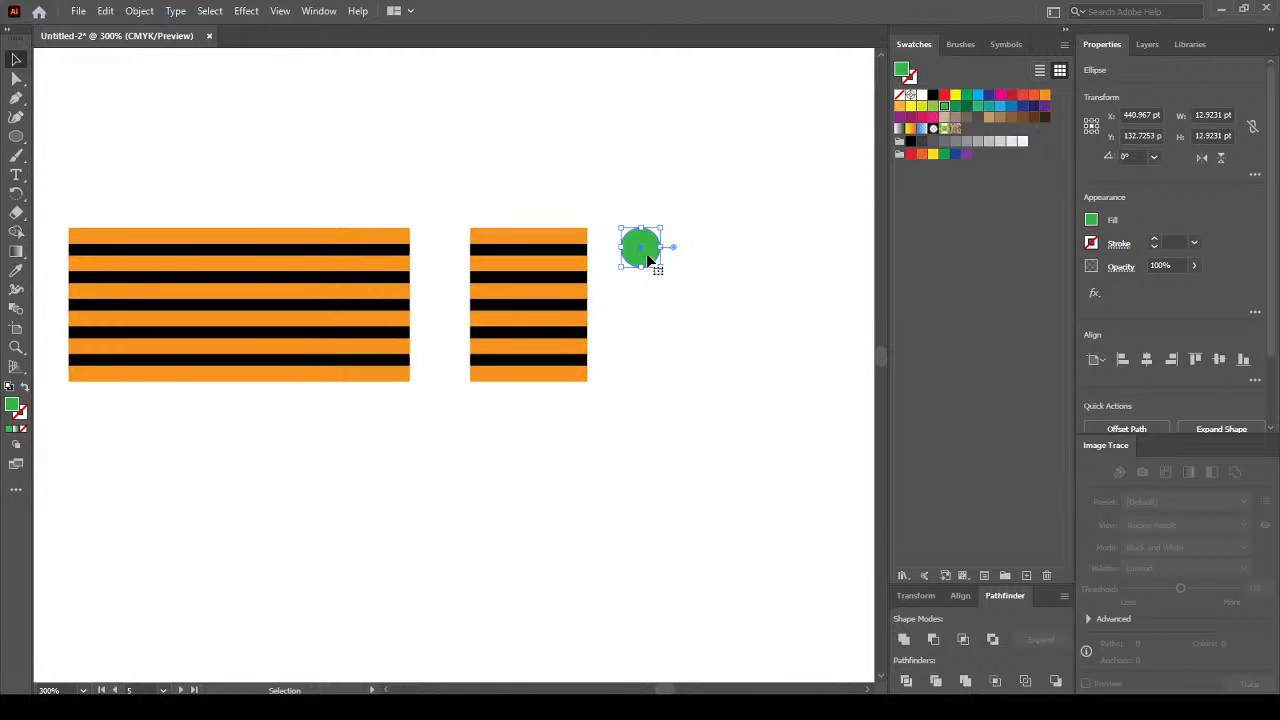
pyautogui.moveTo(645, 257); pyautogui.dragTo(596, 393)
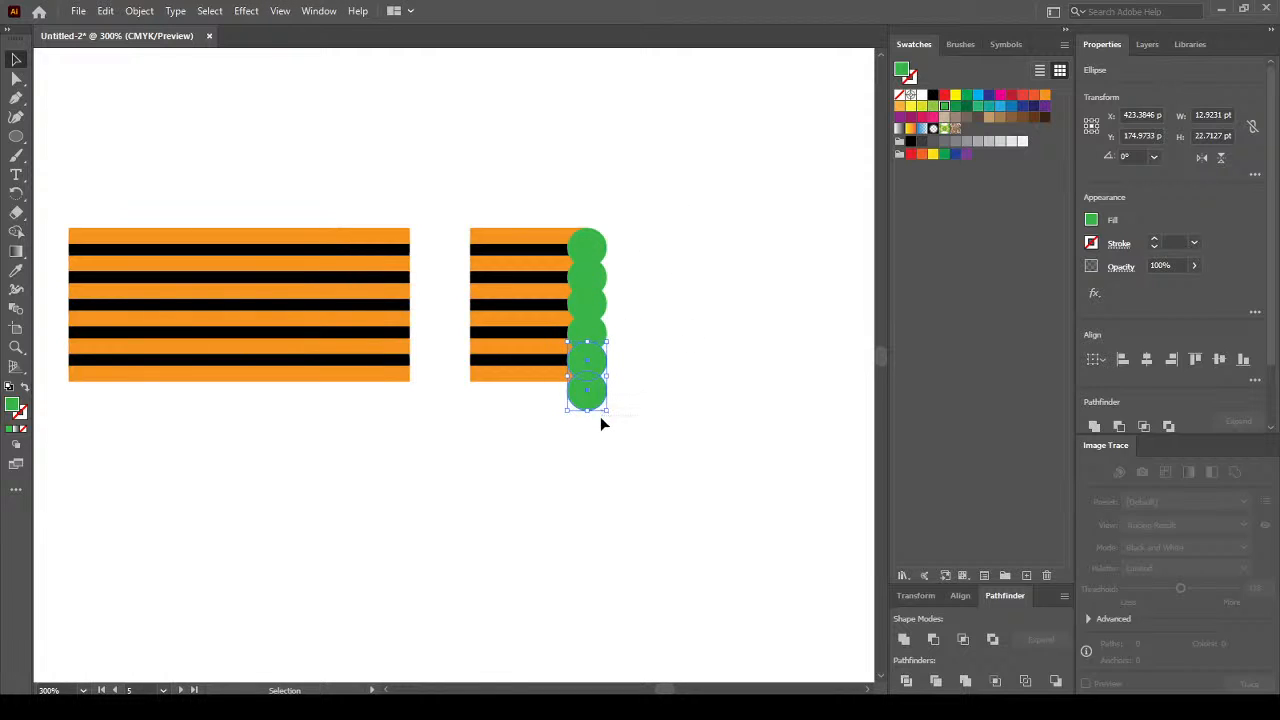
# Nudge the column of six green circles up and left so they overlap the stripes' right end.
pyautogui.hotkey('ctrl', 'a')
pyautogui.press('Up')
pyautogui.press('Up')
pyautogui.press('Up')
pyautogui.press('Up')
pyautogui.press('Up')
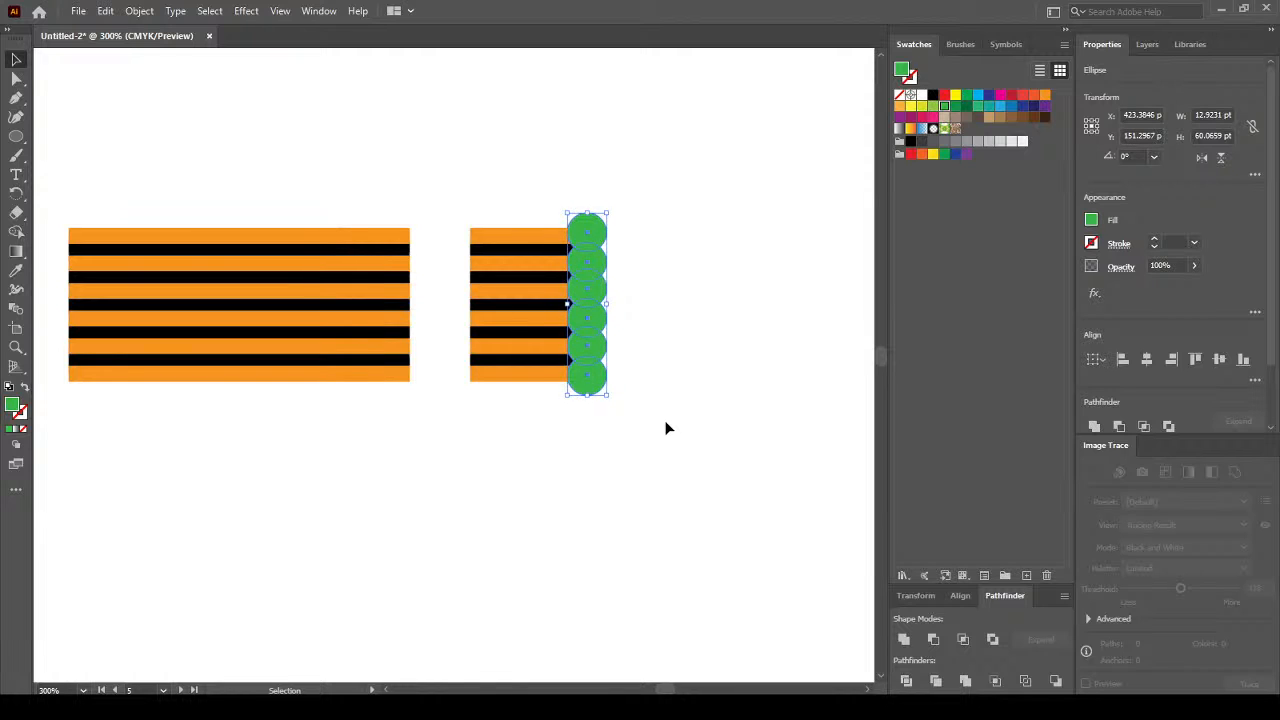
pyautogui.click(667, 427)
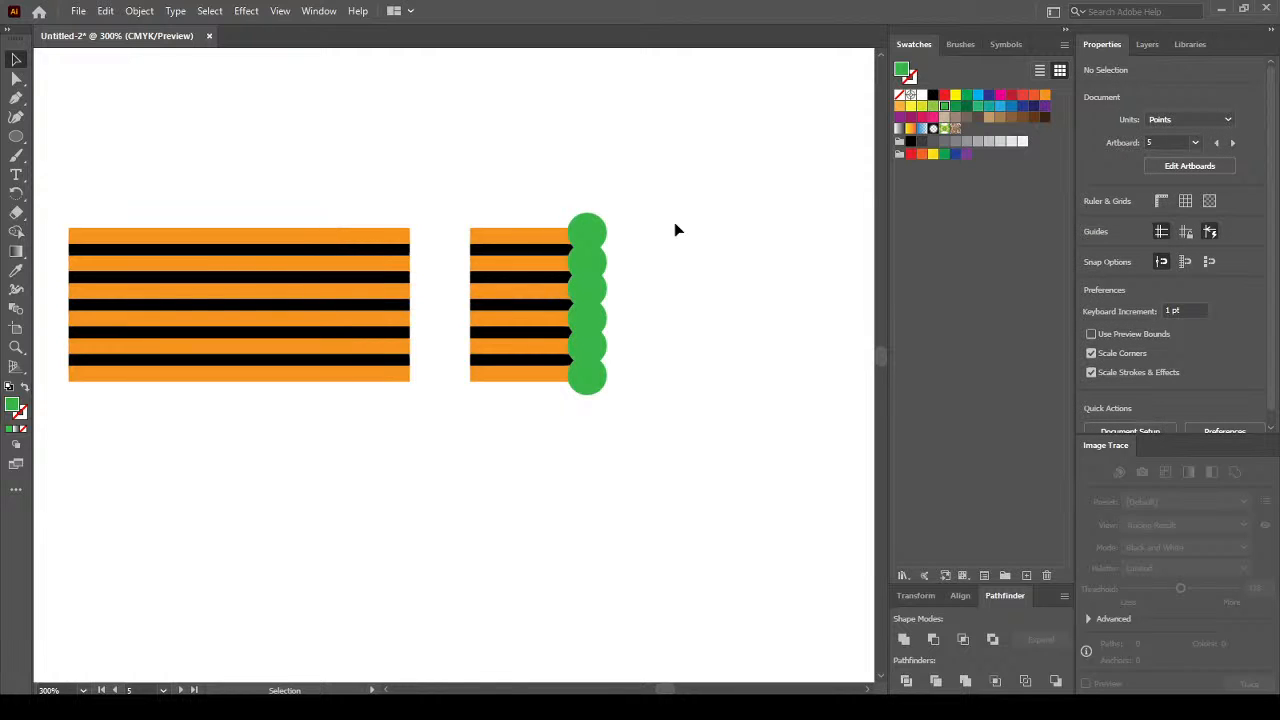
pyautogui.moveTo(663, 177); pyautogui.dragTo(586, 423)
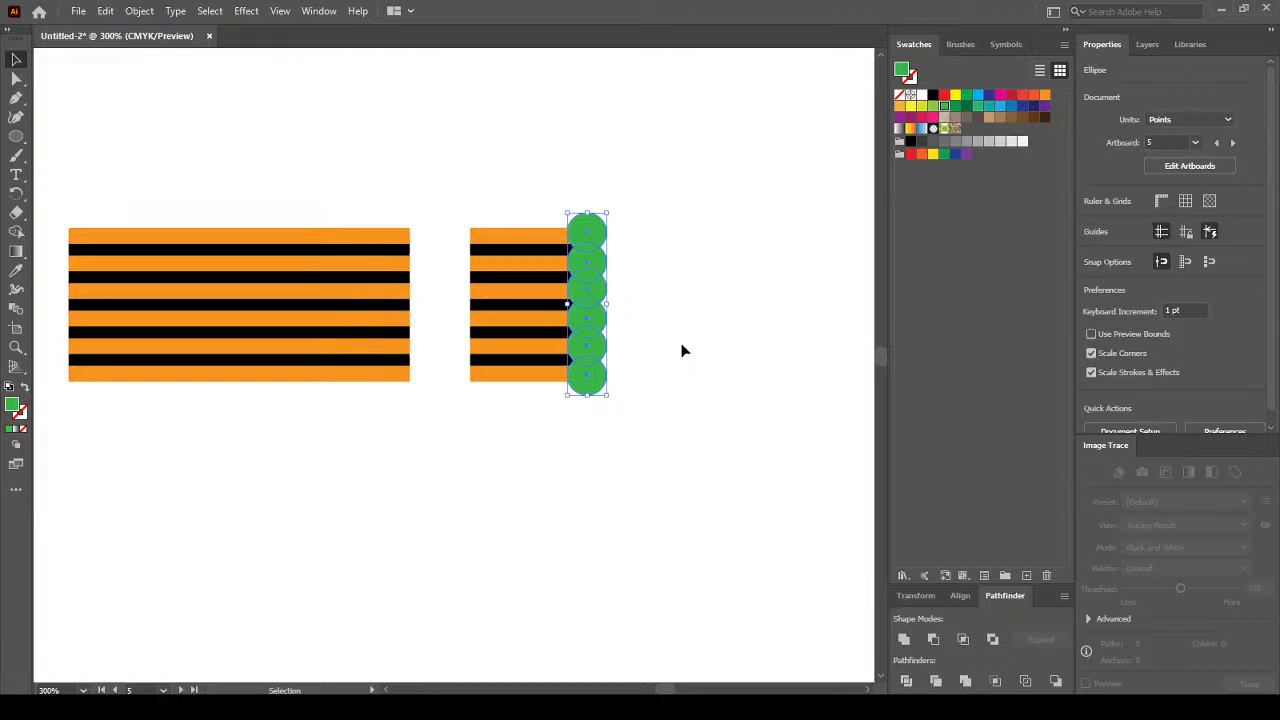
pyautogui.press('Left')
pyautogui.press('Left')
pyautogui.press('Left')
pyautogui.press('Left')
pyautogui.press('Left')
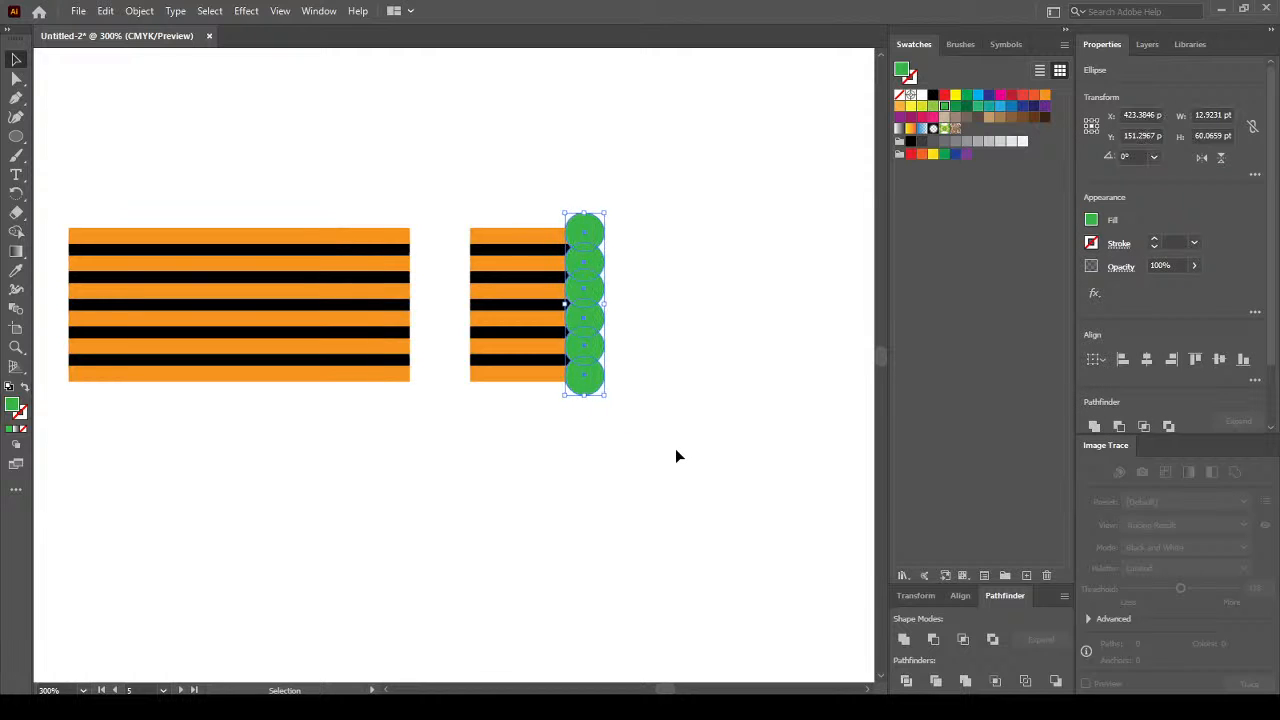
pyautogui.press('Left')
pyautogui.press('Right')
pyautogui.press('Right')
pyautogui.press('Right')
pyautogui.press('Right')
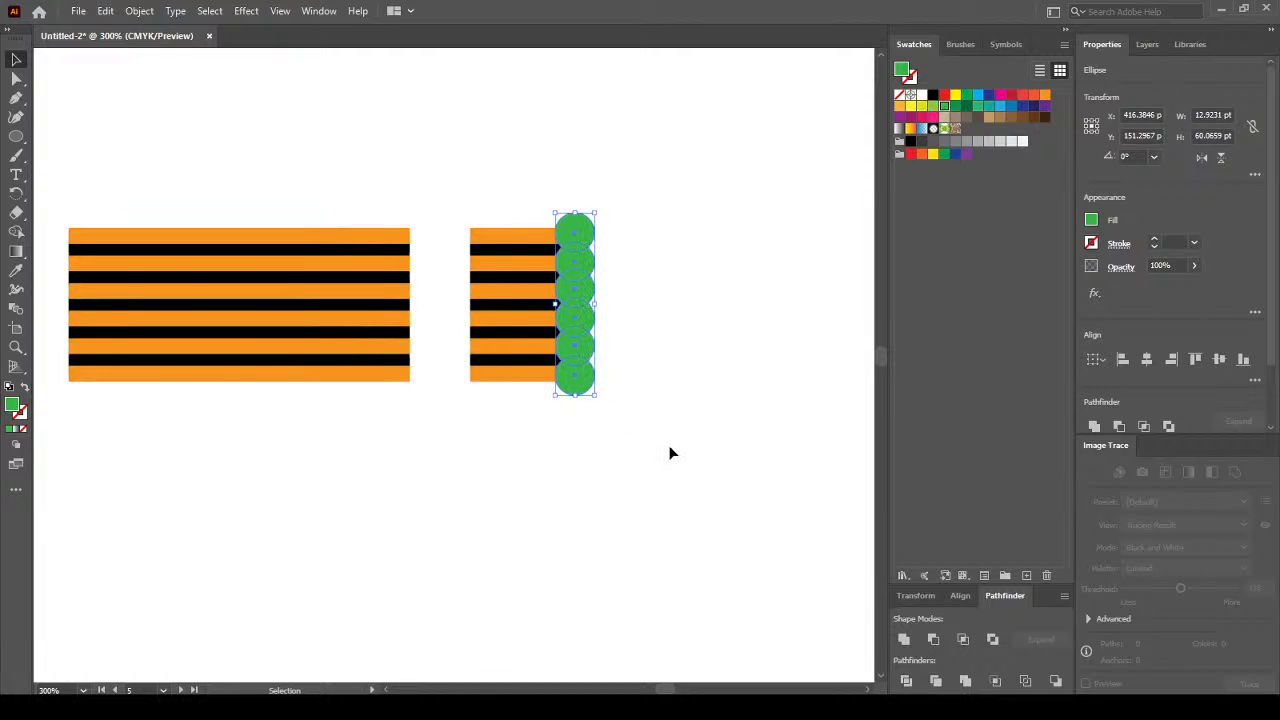
pyautogui.click(669, 445)
# Divide the short stripes and overlapping green circles into separate pieces.
pyautogui.moveTo(501, 159); pyautogui.dragTo(638, 411)
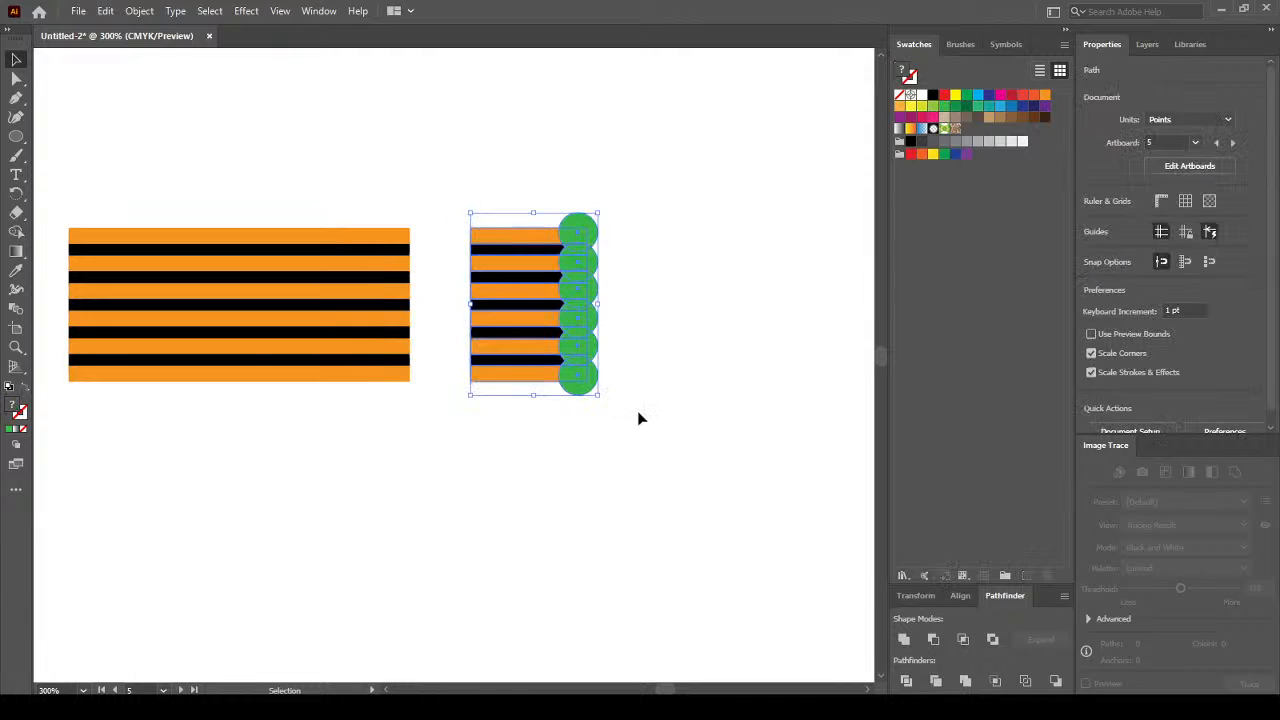
pyautogui.click(908, 682)
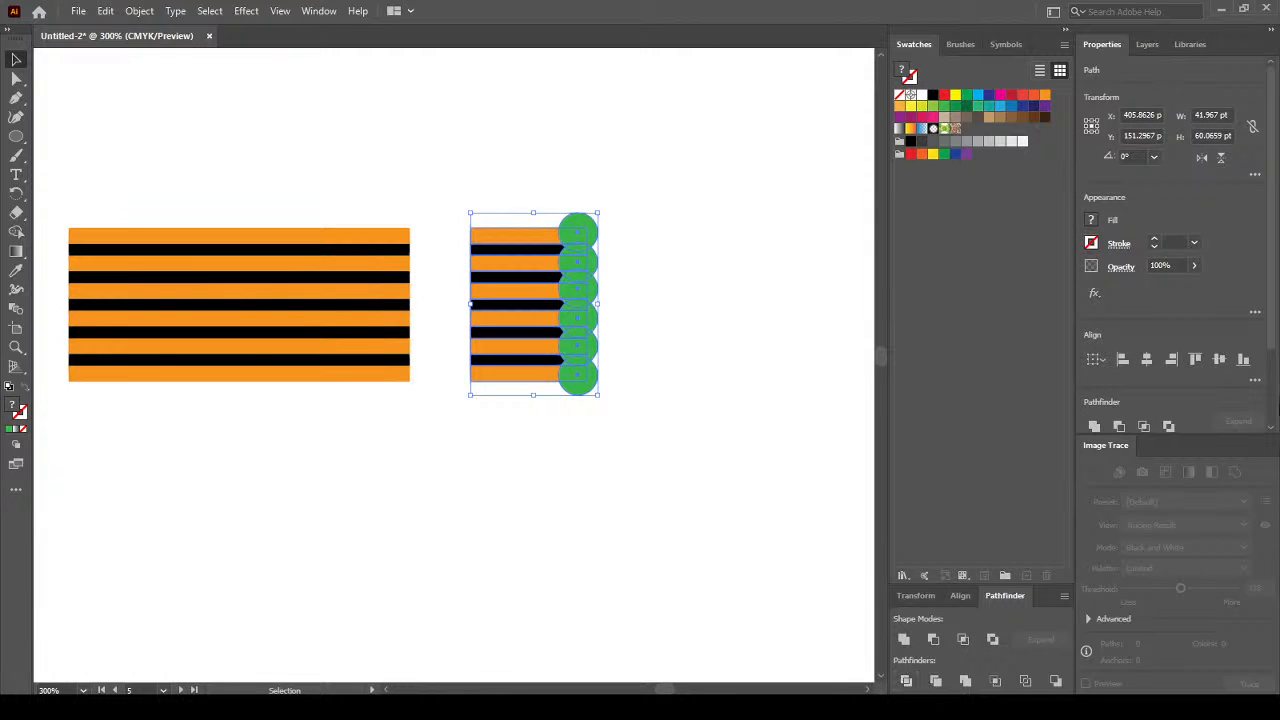
pyautogui.scroll(-3, 1275, 380)
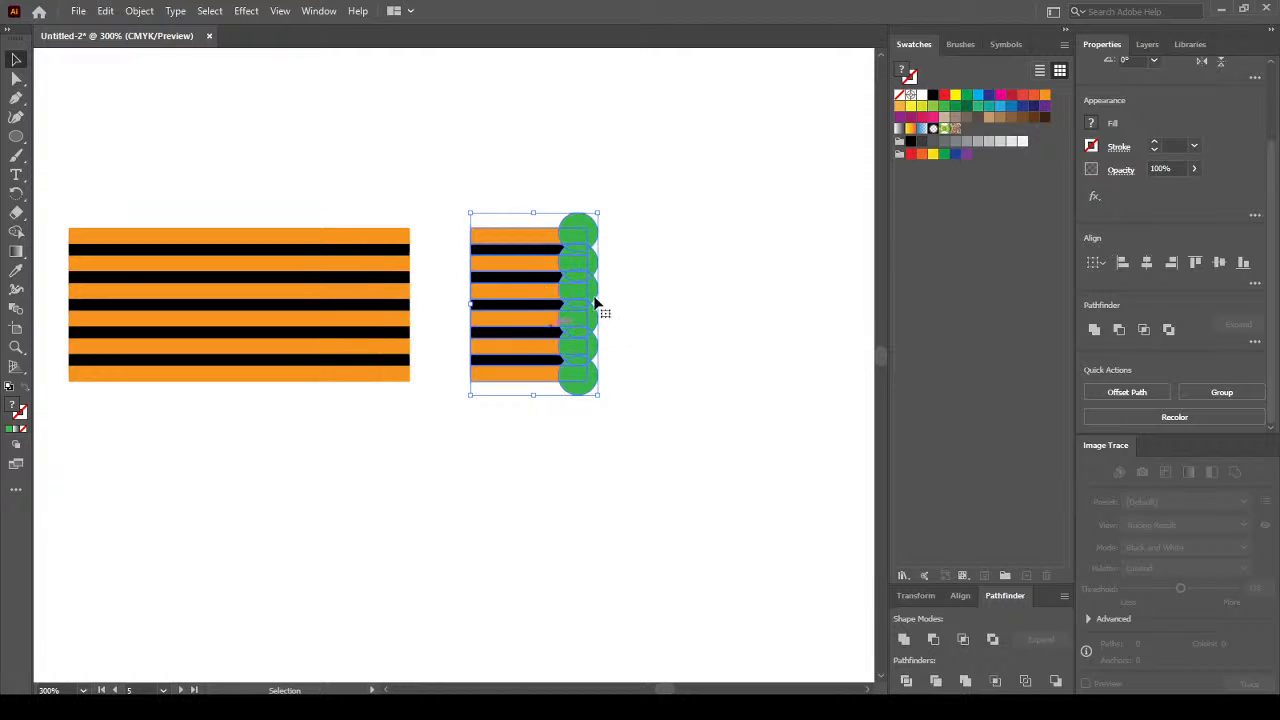
pyautogui.click(658, 304)
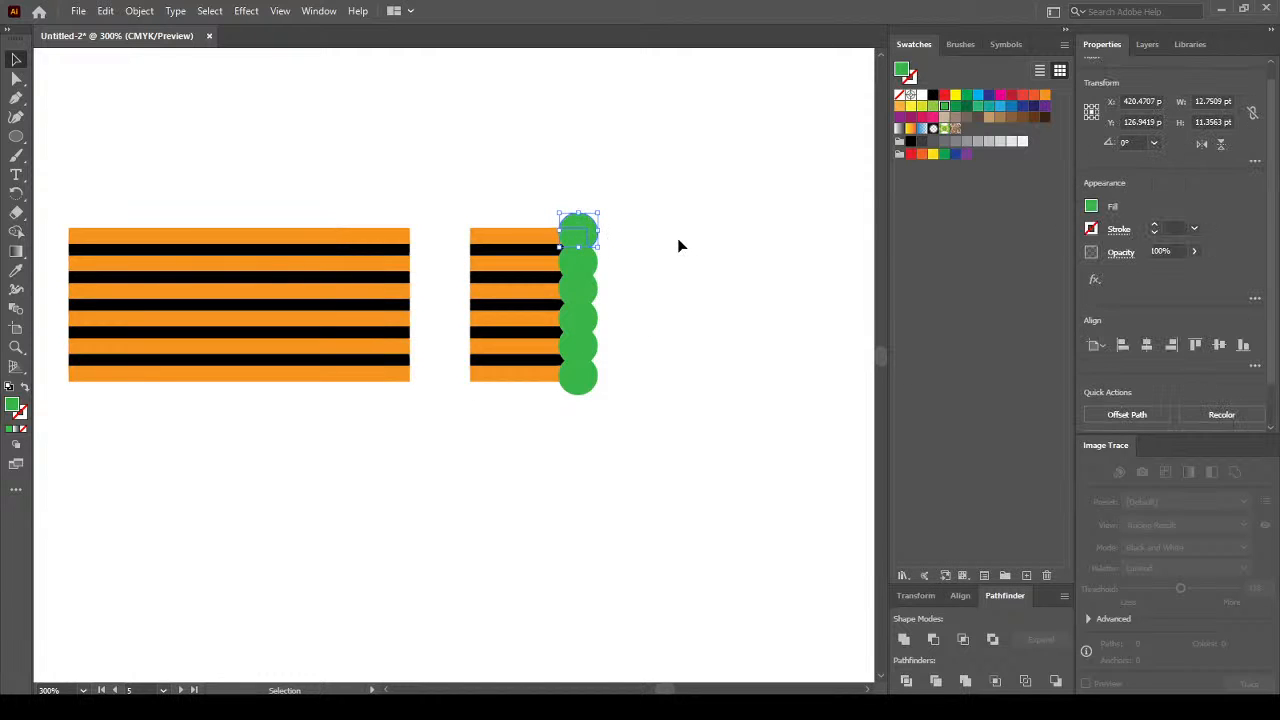
# Try deleting individual green scallop pieces, then undo back to the divided circles.
pyautogui.press('Delete')
pyautogui.press('Delete')
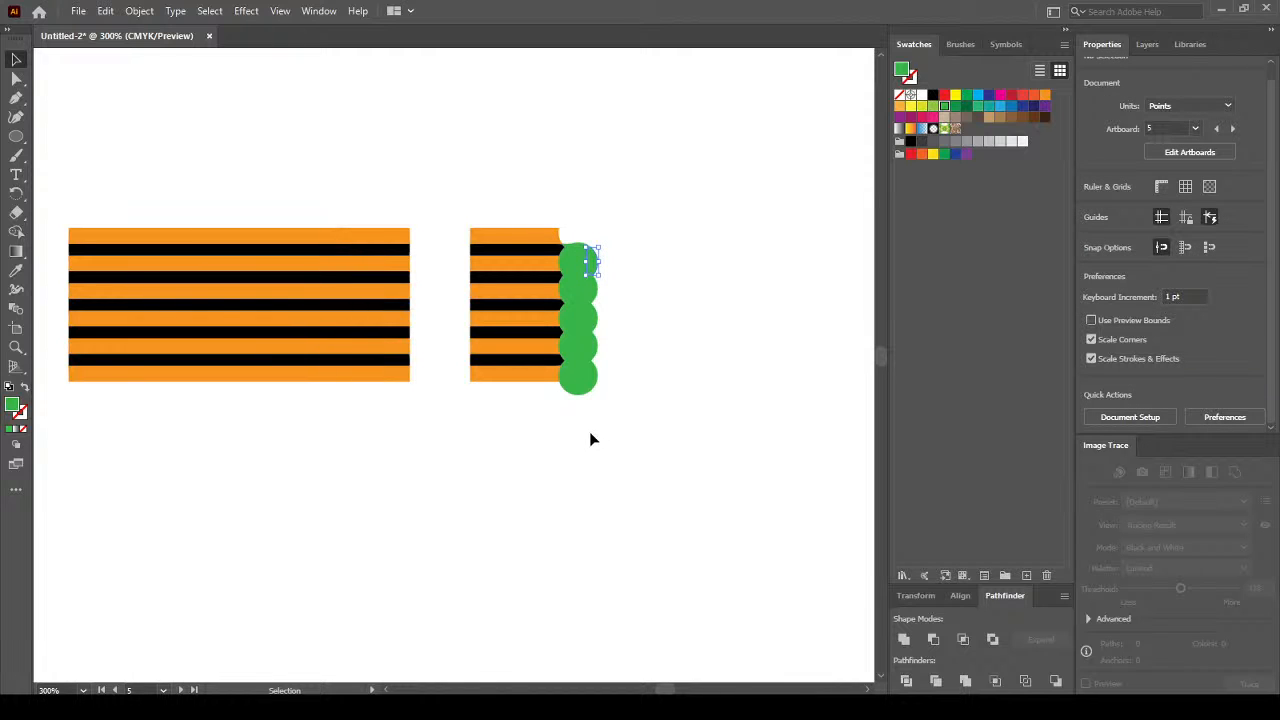
pyautogui.hotkey('ctrl', 'a')
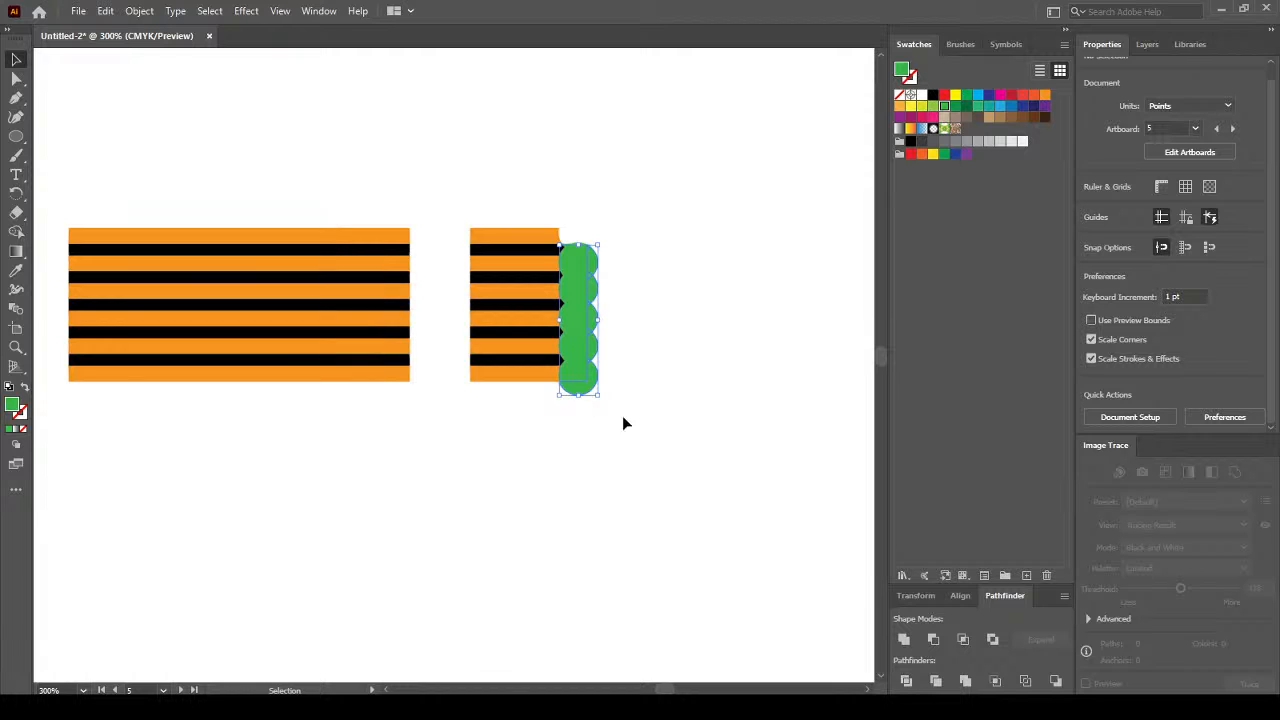
pyautogui.hotkey('ctrl', 'h')
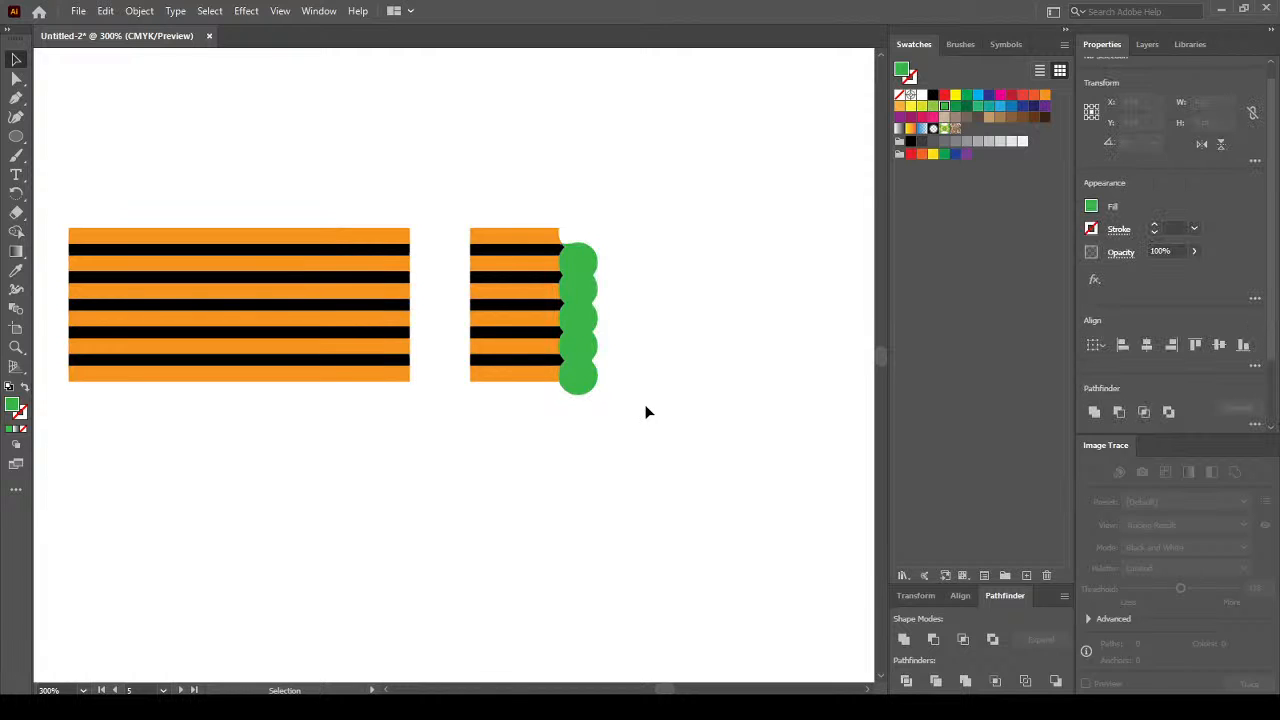
pyautogui.click(590, 408)
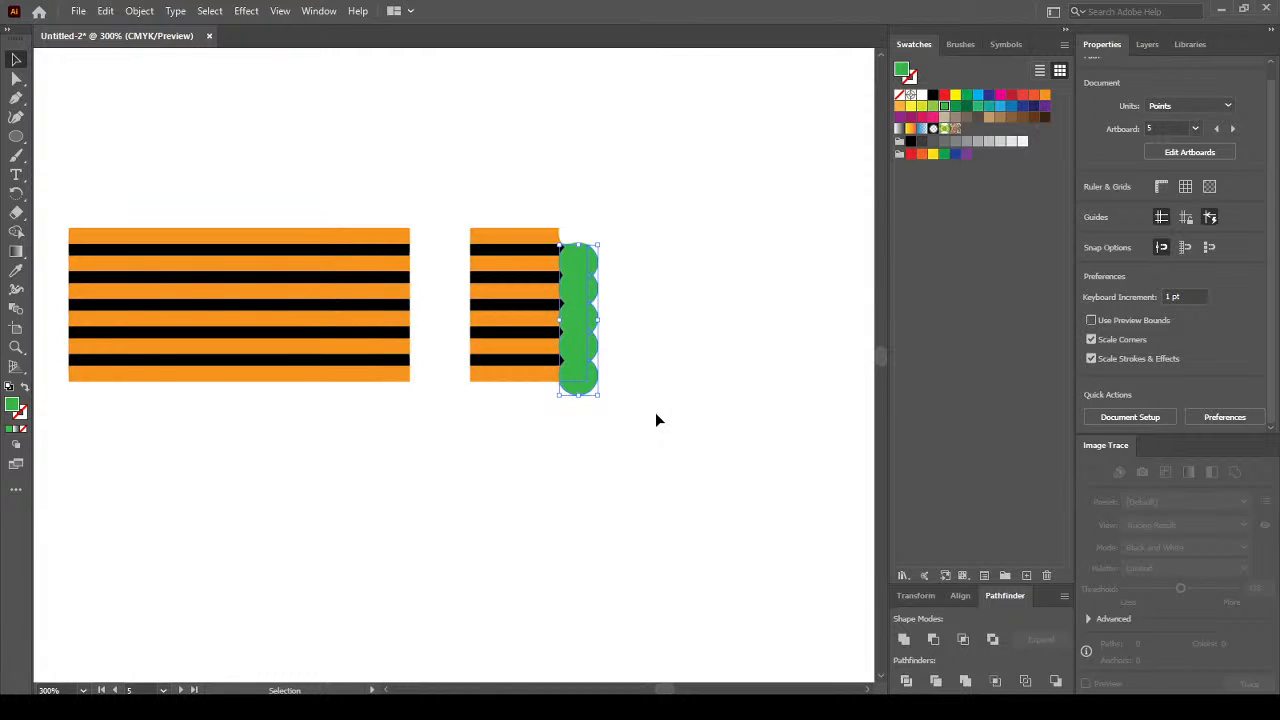
pyautogui.hotkey('ctrl', '7')
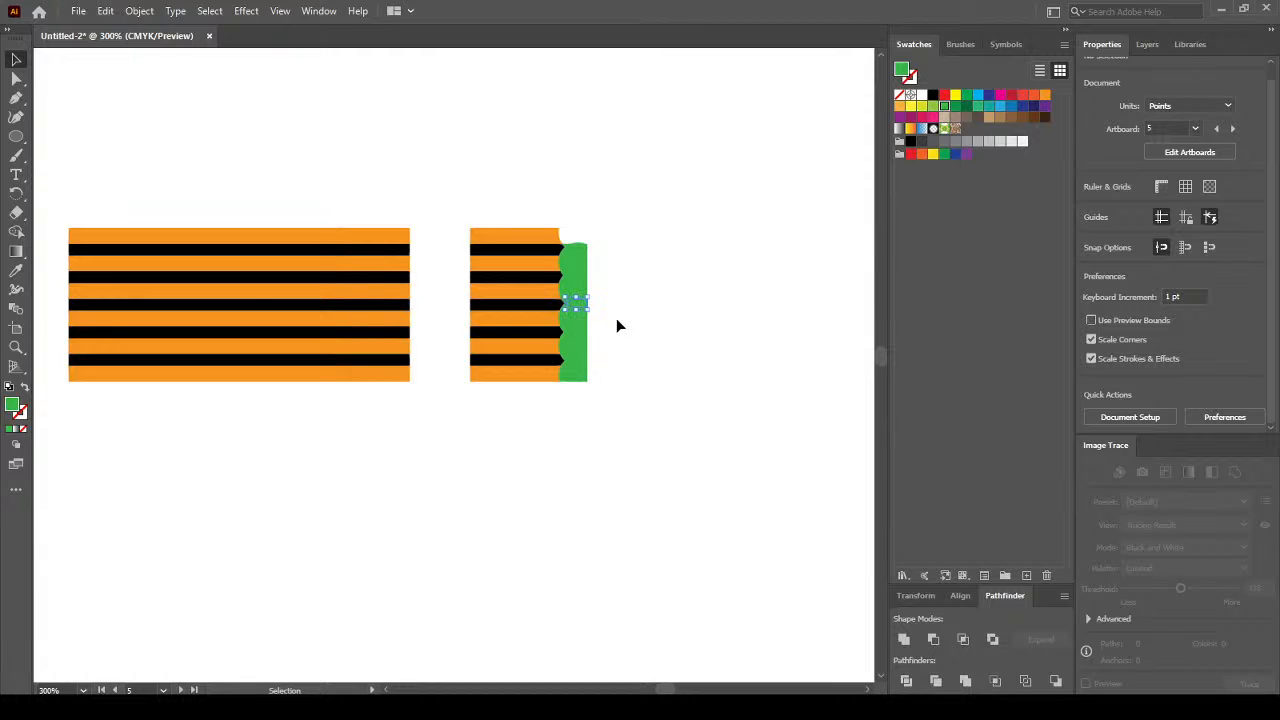
pyautogui.click(583, 427)
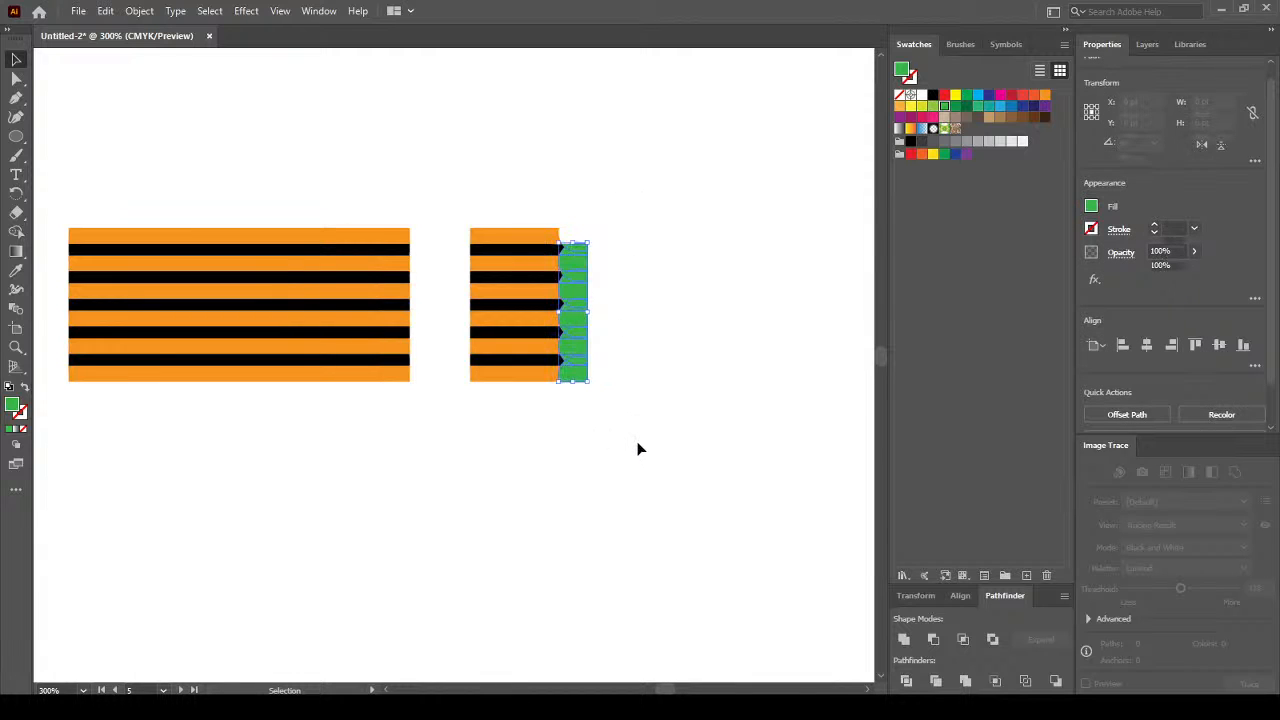
pyautogui.press('Delete')
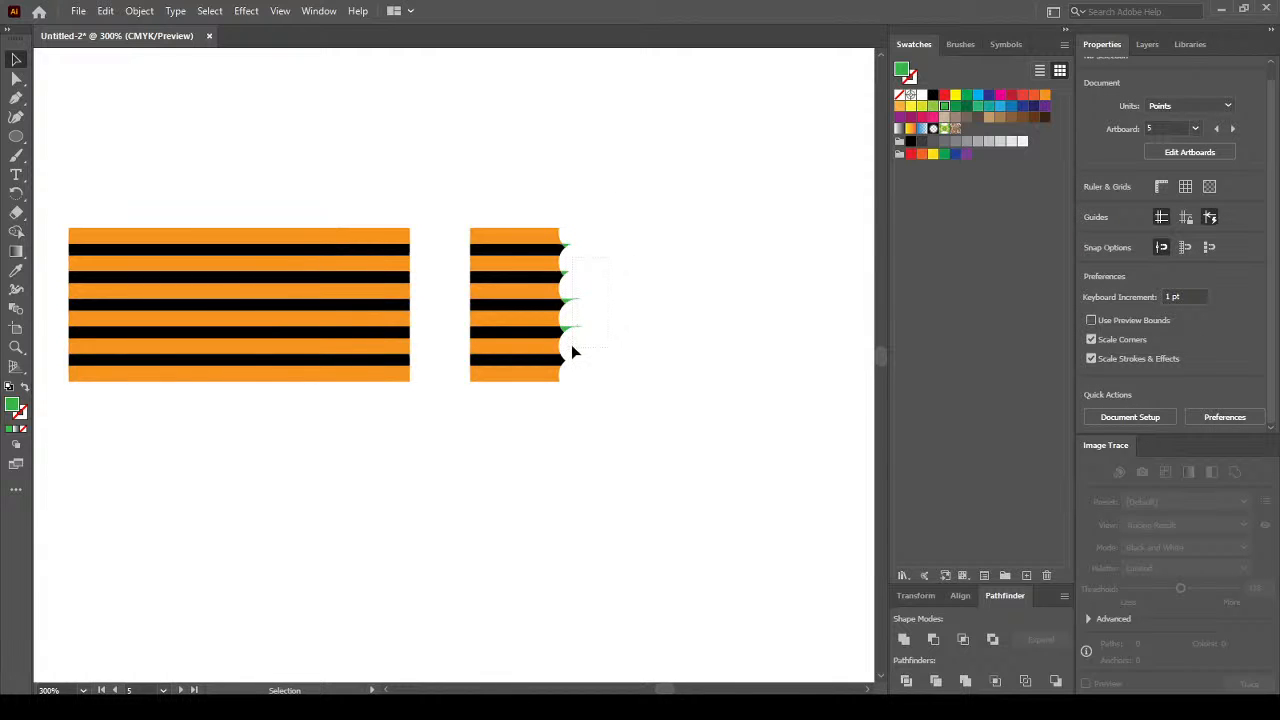
pyautogui.click(570, 343)
pyautogui.press('Delete')
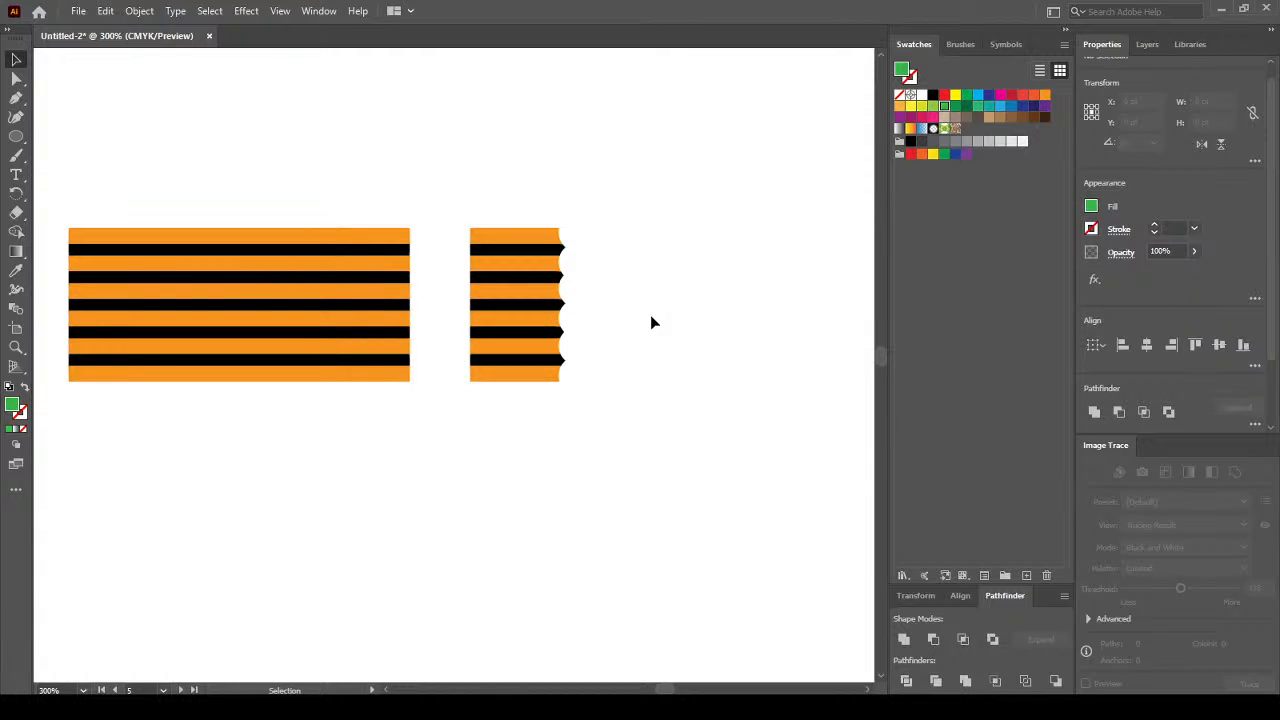
pyautogui.hotkey('ctrl', 'z')
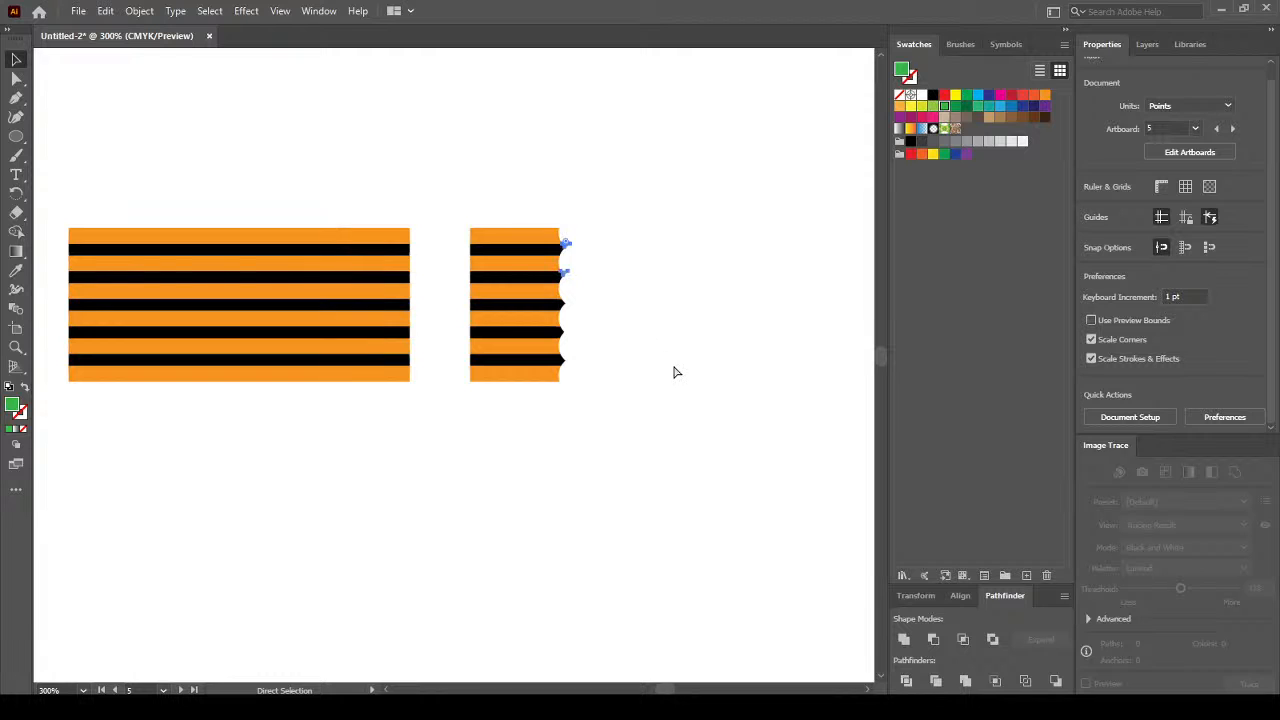
pyautogui.hotkey('ctrl', 'z')
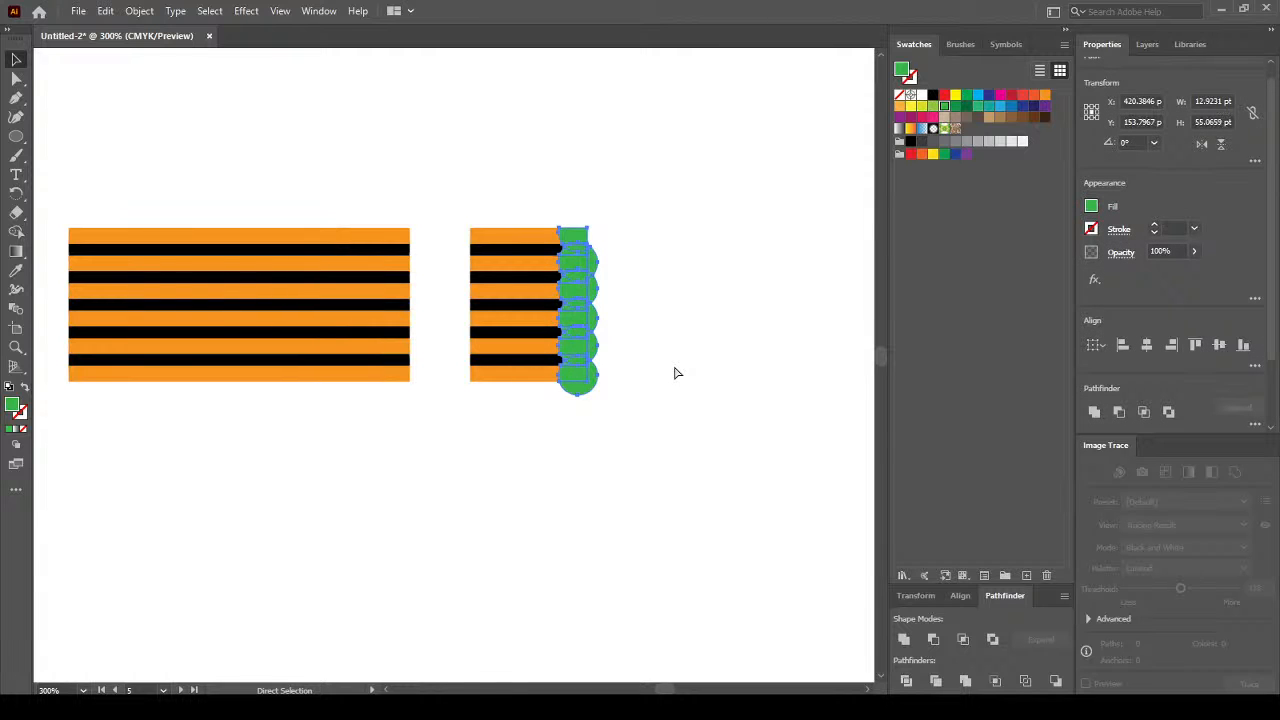
pyautogui.click(672, 355)
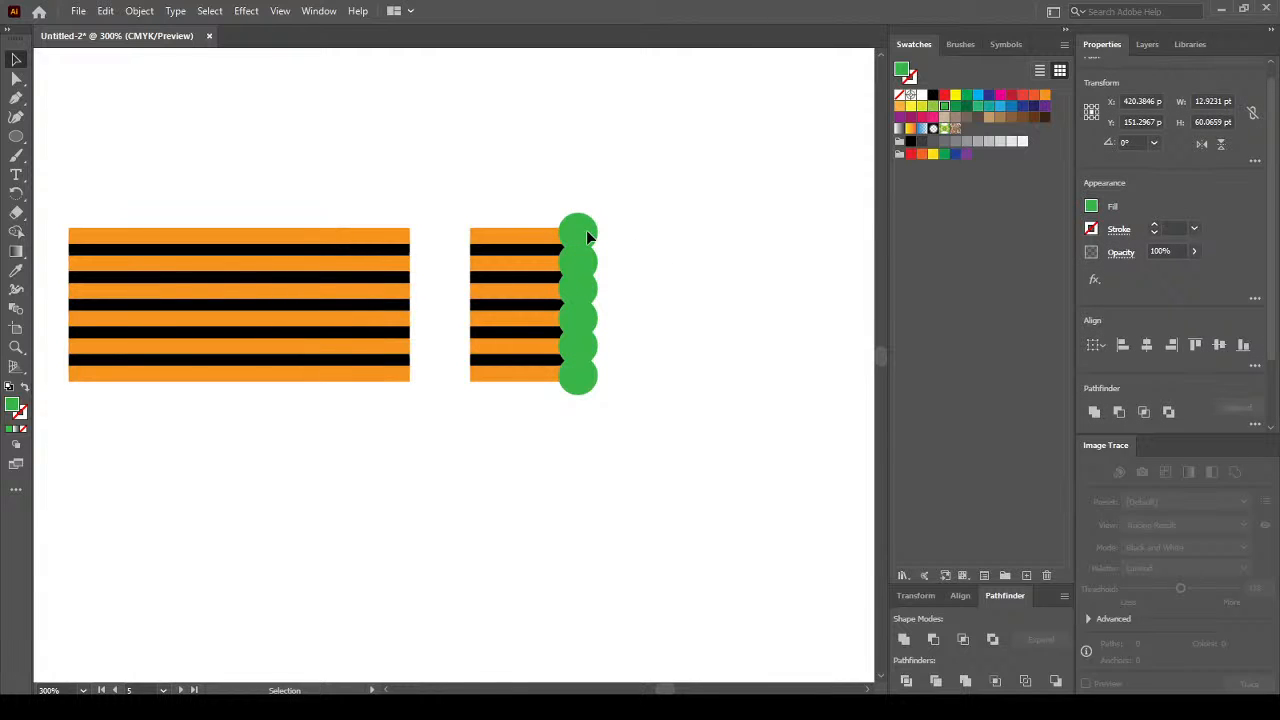
# Select all pieces with the same green fill via Select > Same > Fill Color and delete them.
pyautogui.click(208, 11)
pyautogui.moveTo(291, 163)
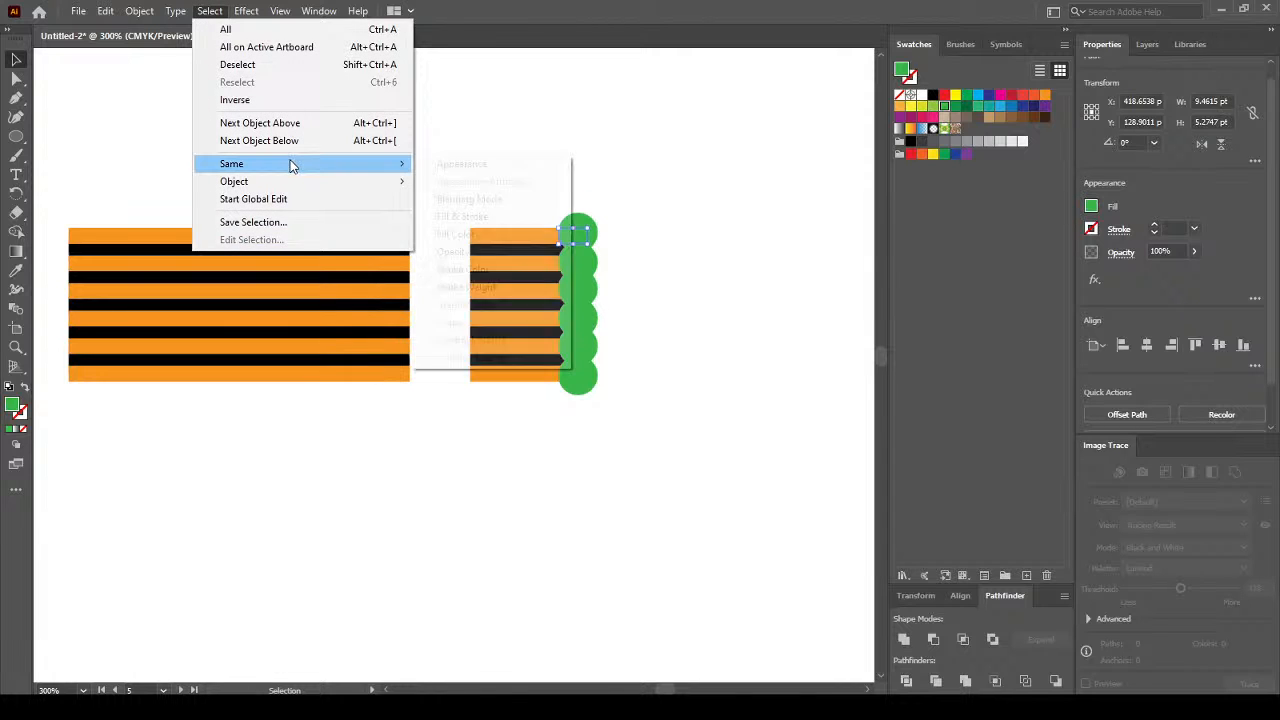
pyautogui.click(508, 233)
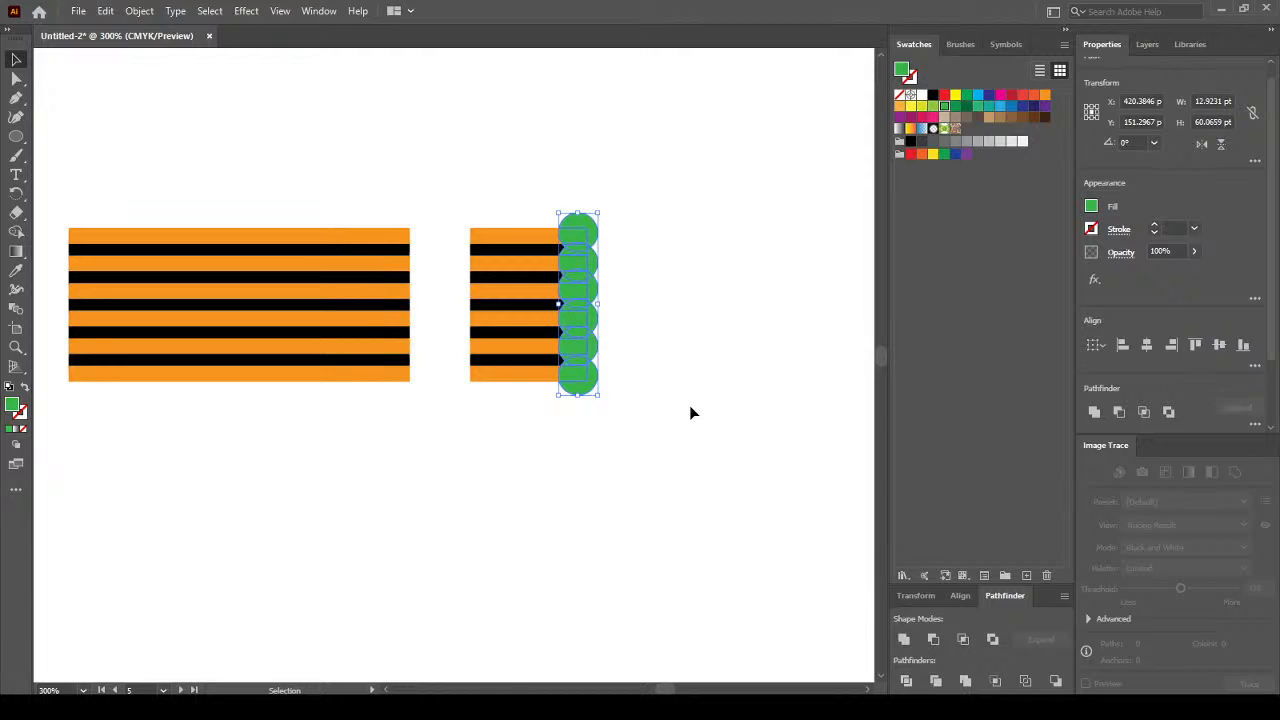
pyautogui.press('Delete')
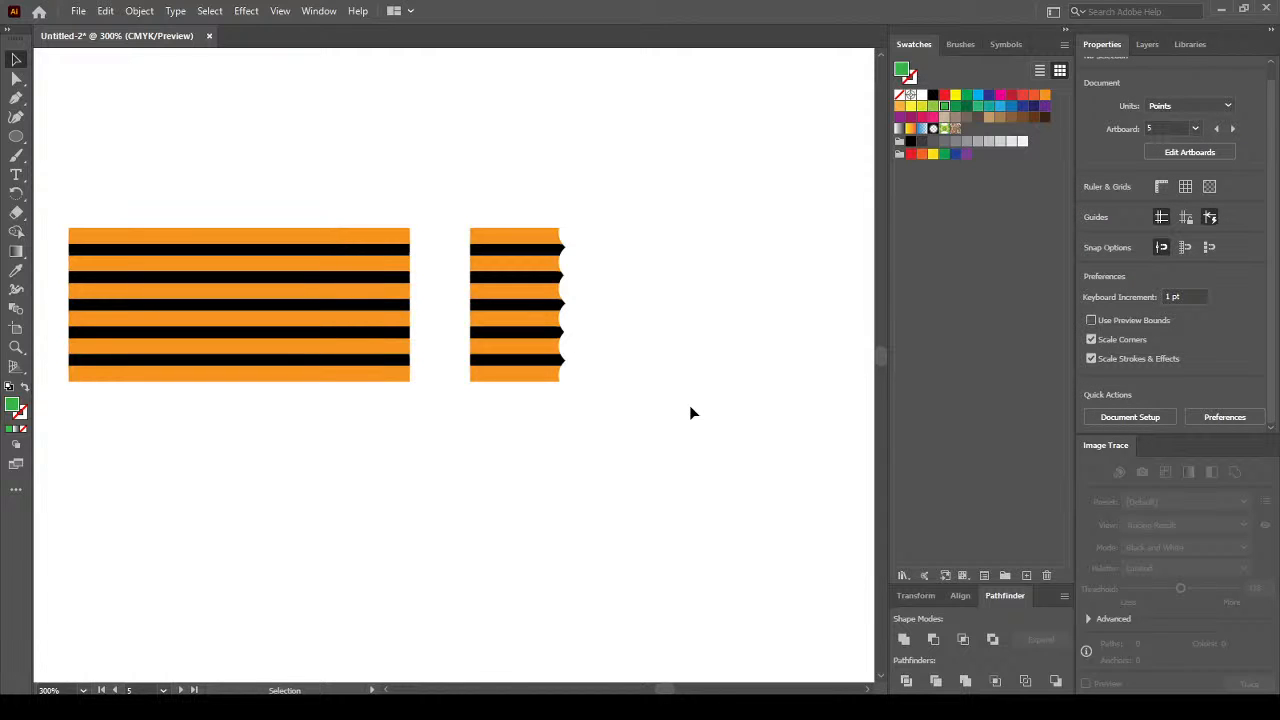
# Draw a green square below the striped block and rotate it 45° into a diamond.
pyautogui.click(16, 253)
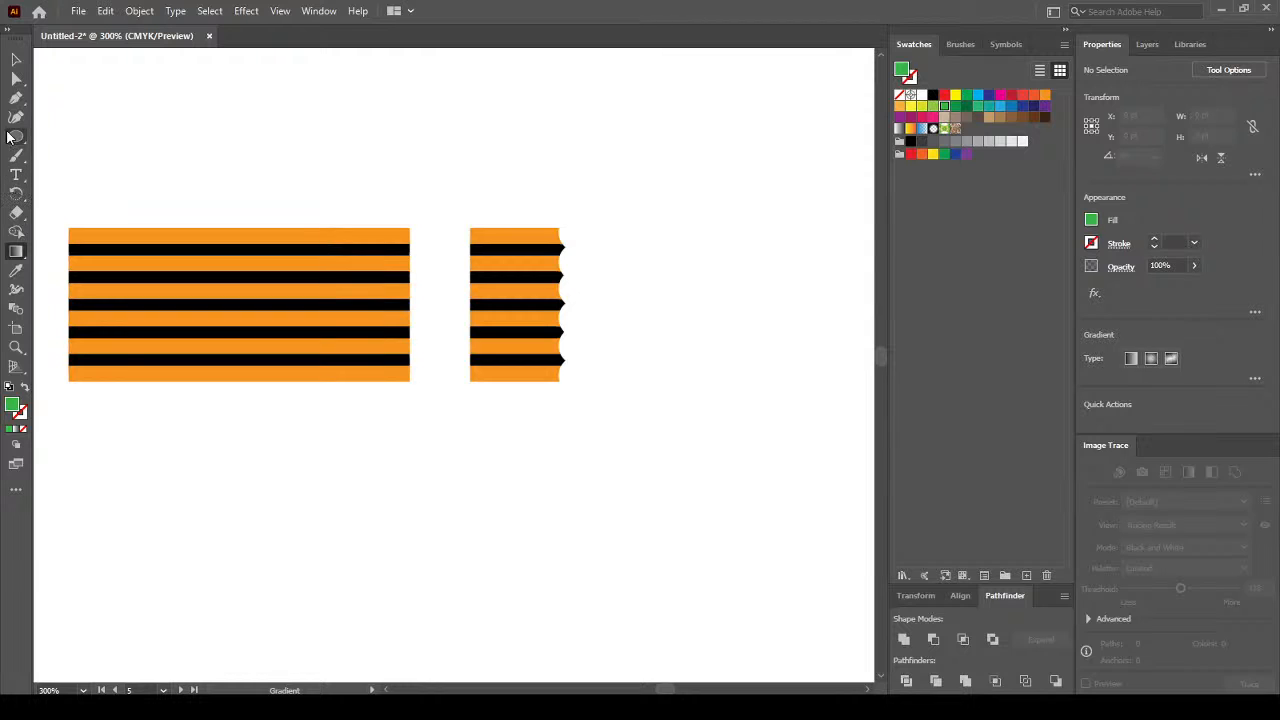
pyautogui.click(16, 136)
pyautogui.moveTo(16, 136); pyautogui.dragTo(98, 137)
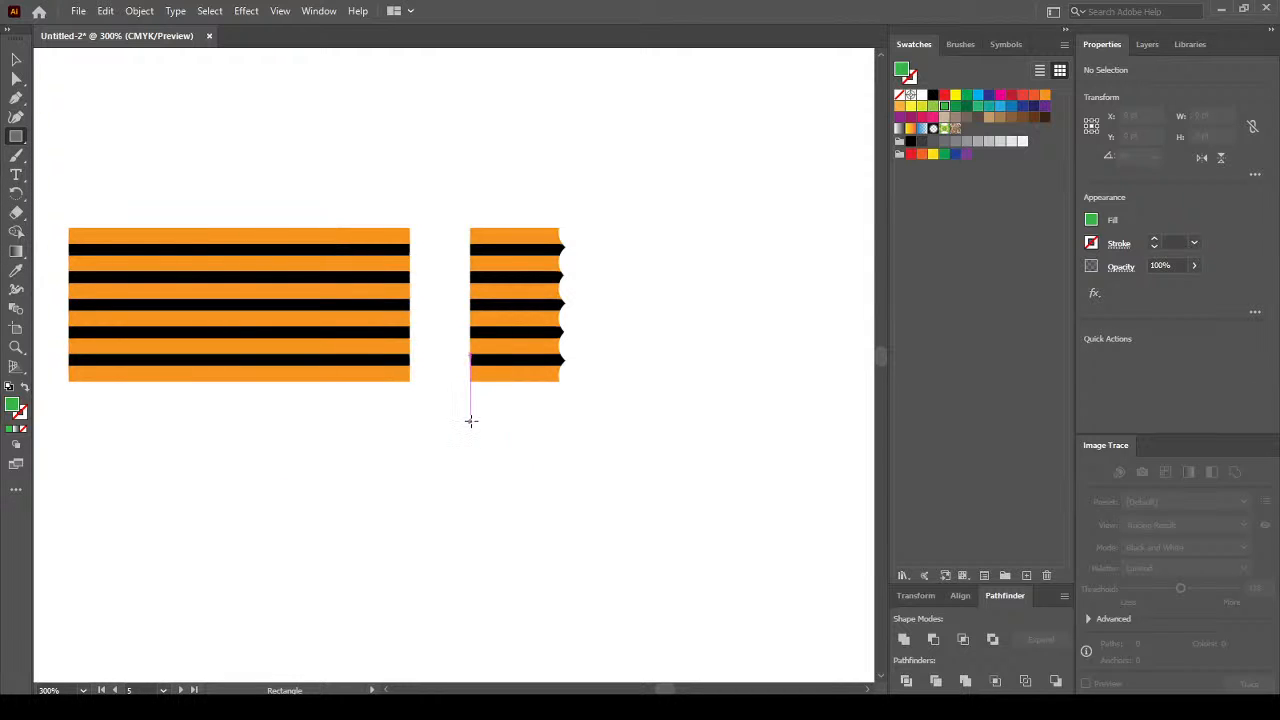
pyautogui.moveTo(434, 466); pyautogui.dragTo(614, 646)
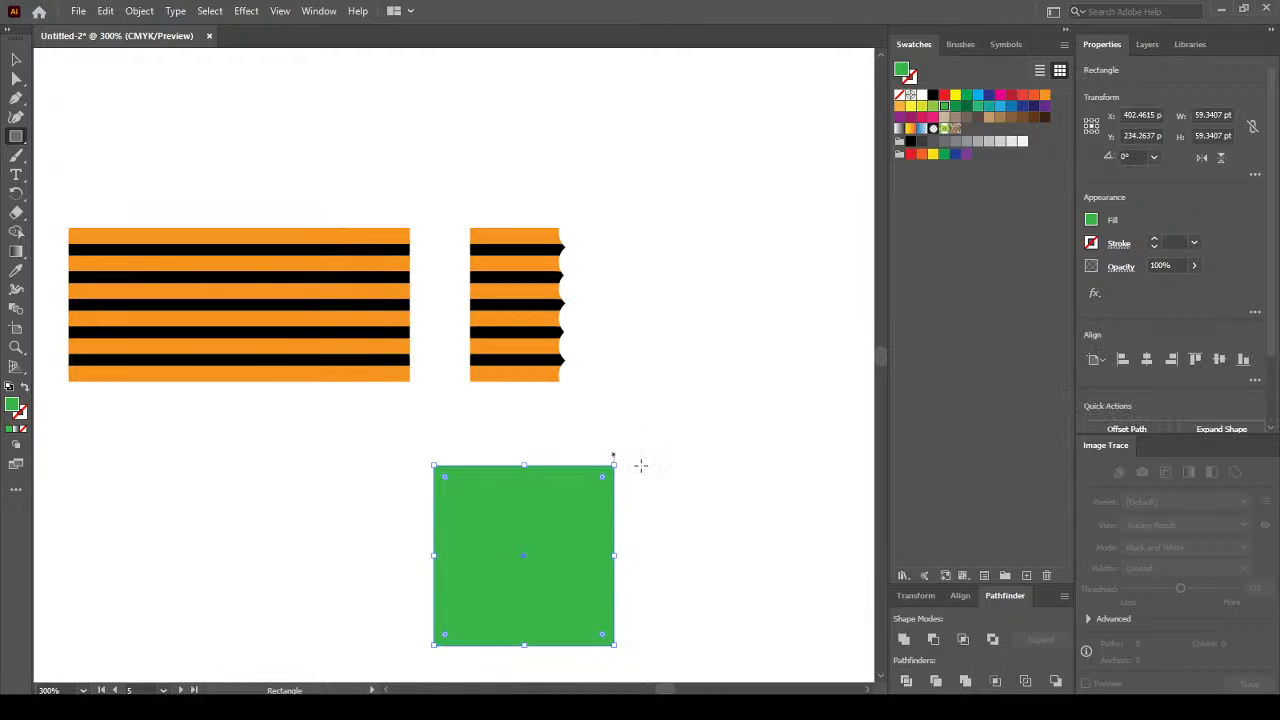
pyautogui.moveTo(700, 560); pyautogui.dragTo(620, 431)
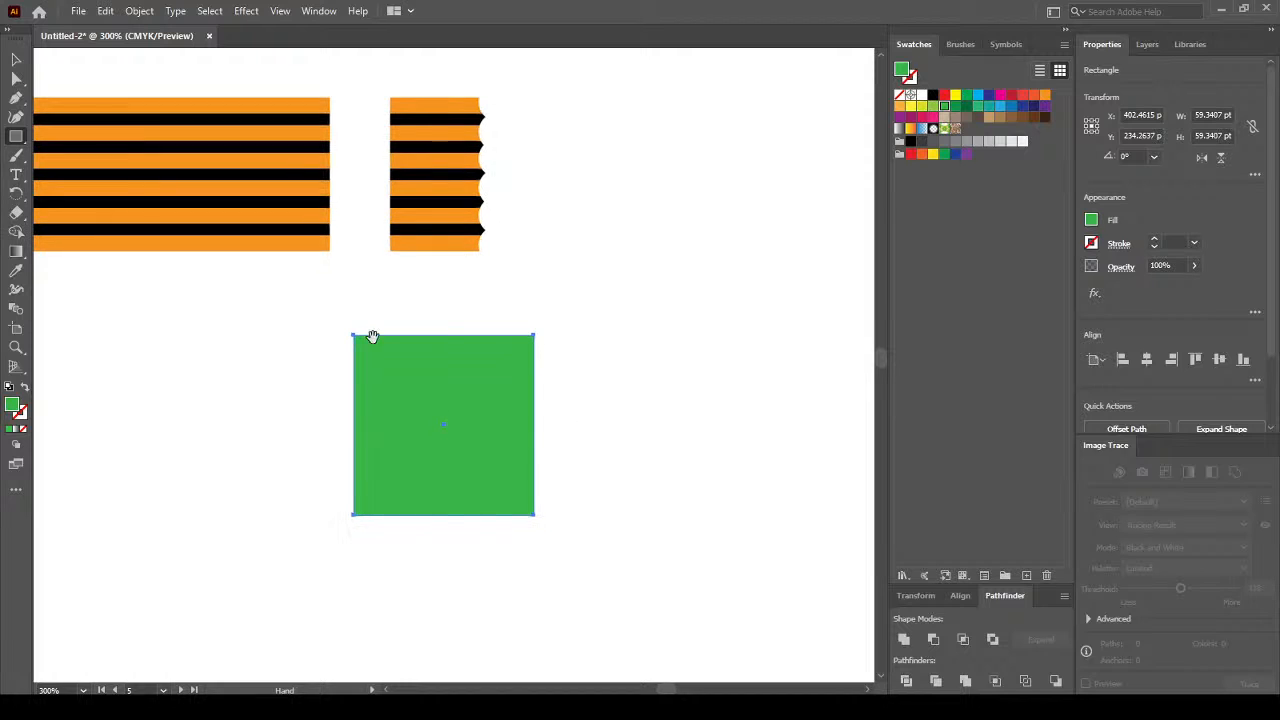
pyautogui.click(16, 59)
pyautogui.moveTo(537, 518); pyautogui.dragTo(421, 544)
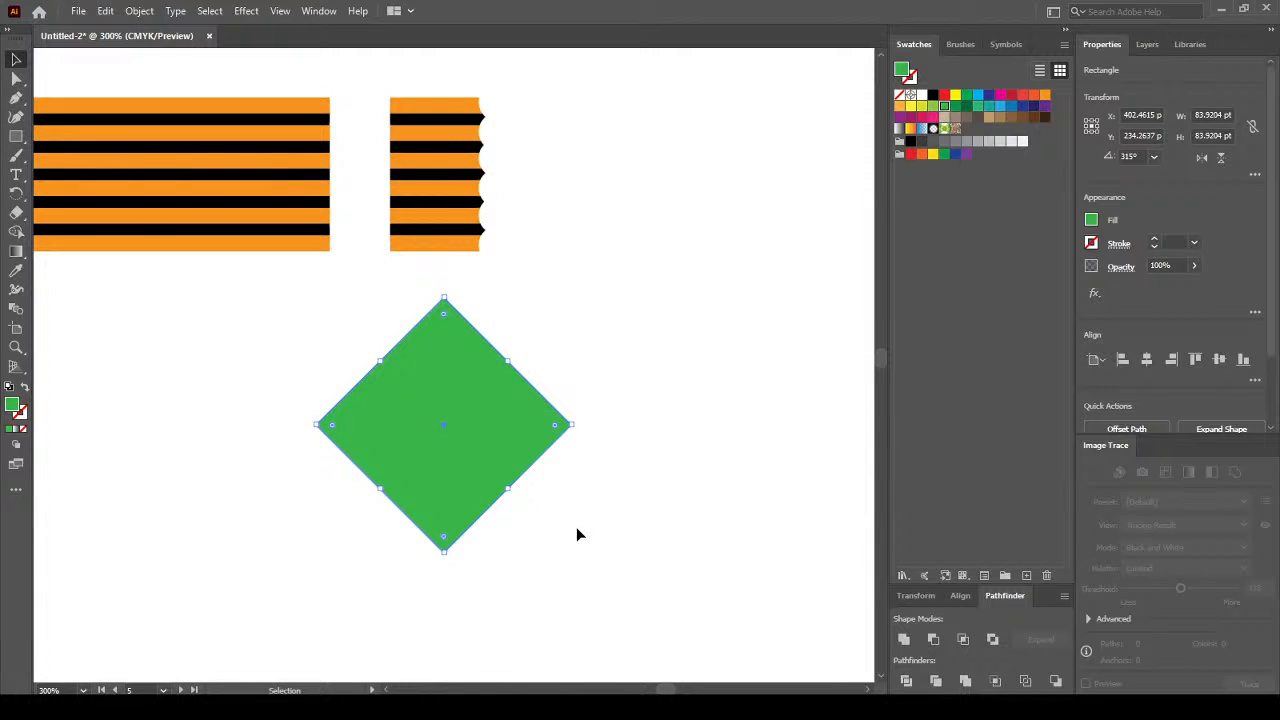
# Draw a tall rectangle covering the diamond's left half.
pyautogui.click(577, 529)
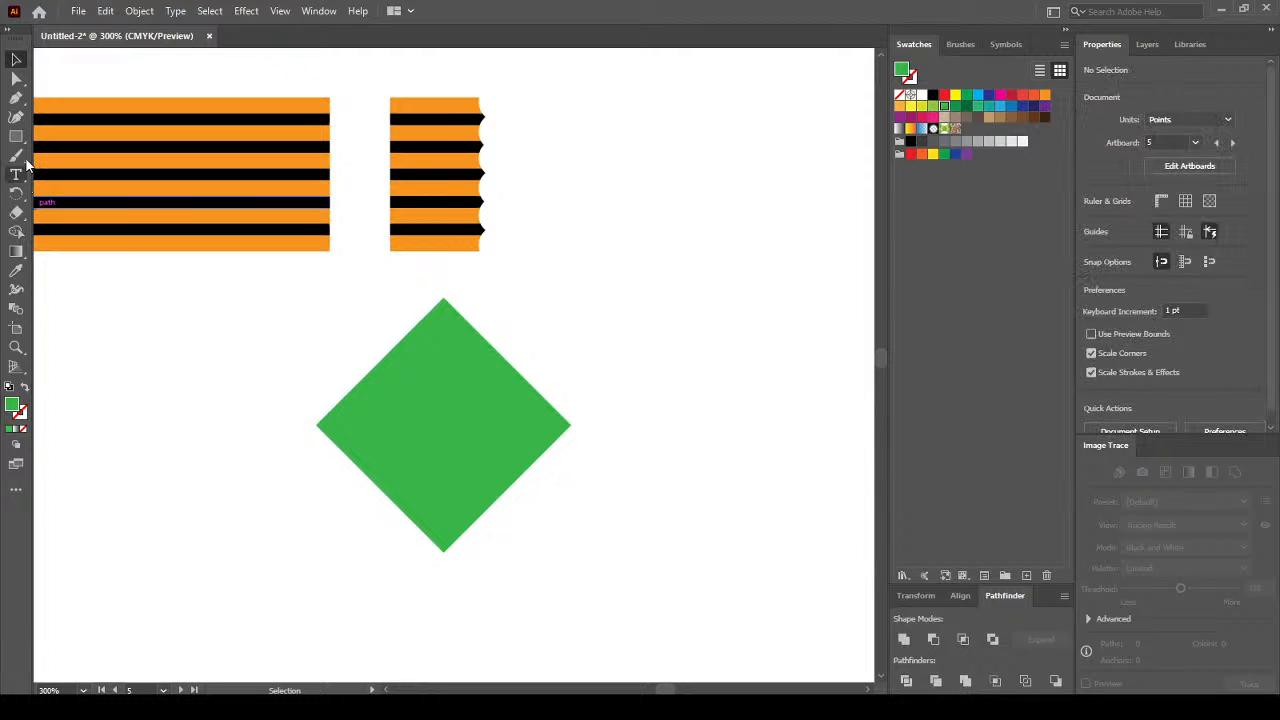
pyautogui.press('m')
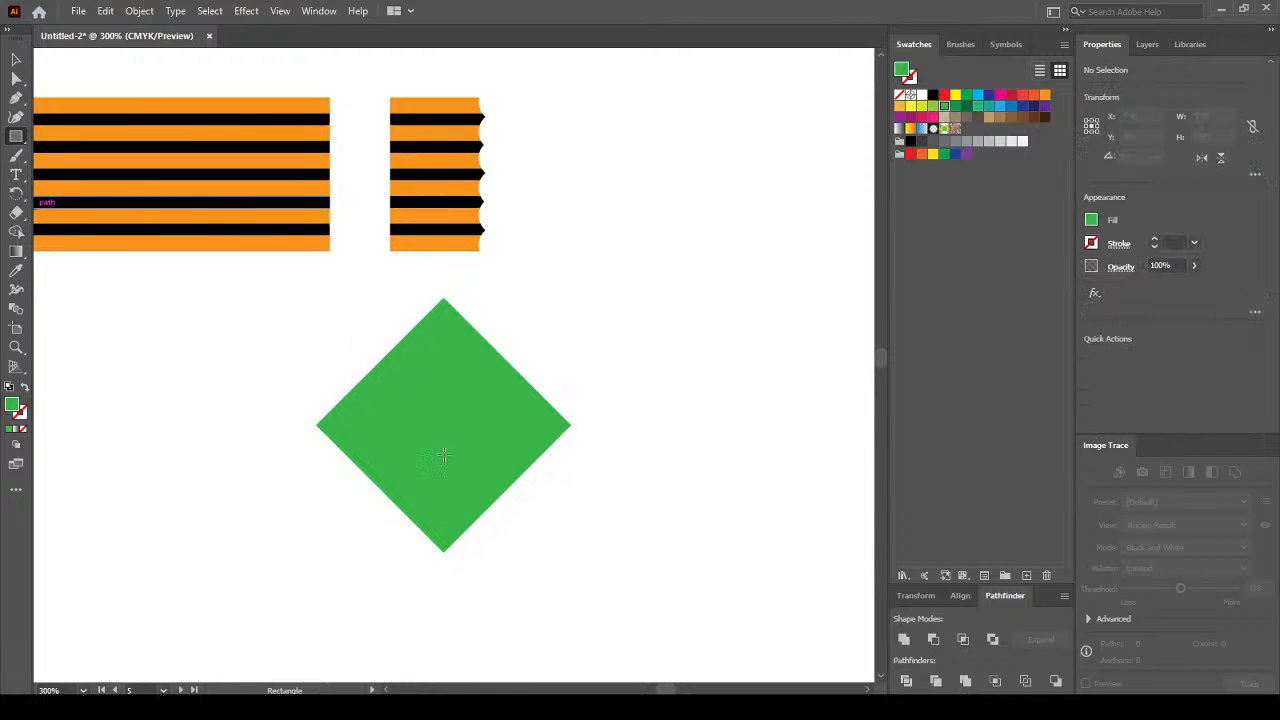
pyautogui.moveTo(230, 268); pyautogui.dragTo(443, 585)
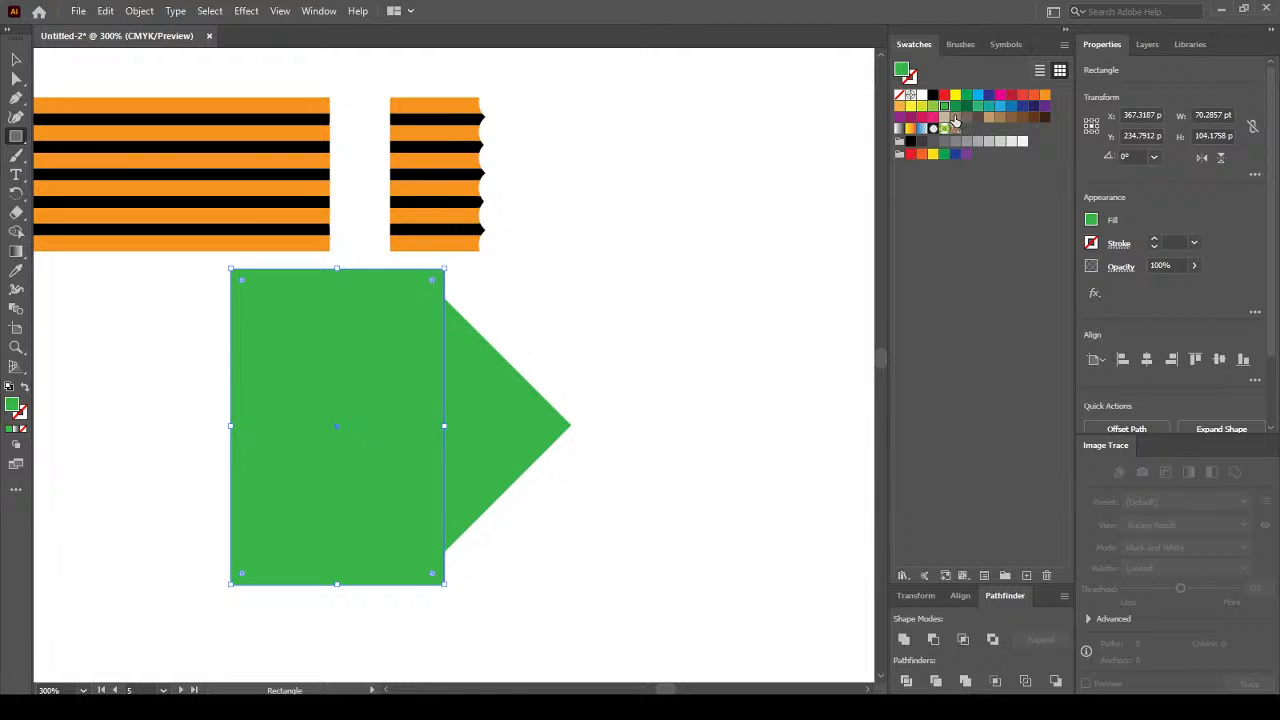
# Fill the tall rectangle brown, then subtract it from the diamond with Minus Front, leaving a green triangle.
pyautogui.click(955, 117)
pyautogui.click(18, 62)
pyautogui.click(646, 522)
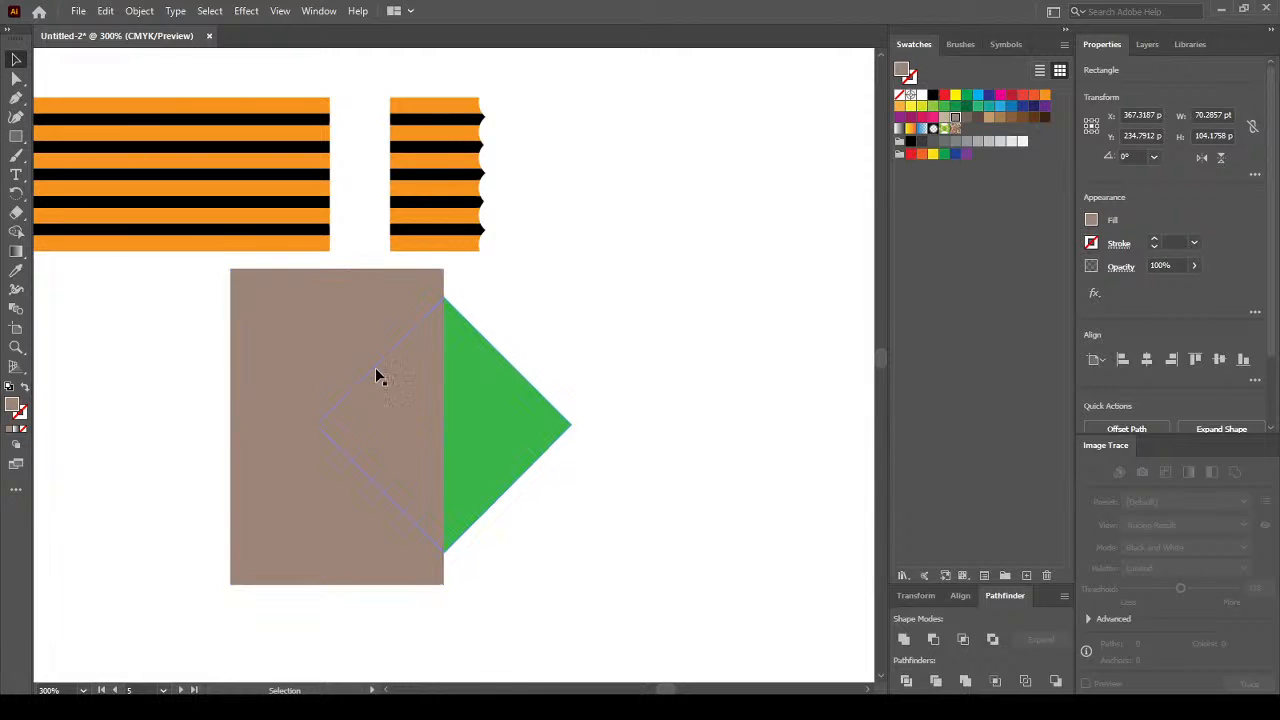
pyautogui.click(340, 587)
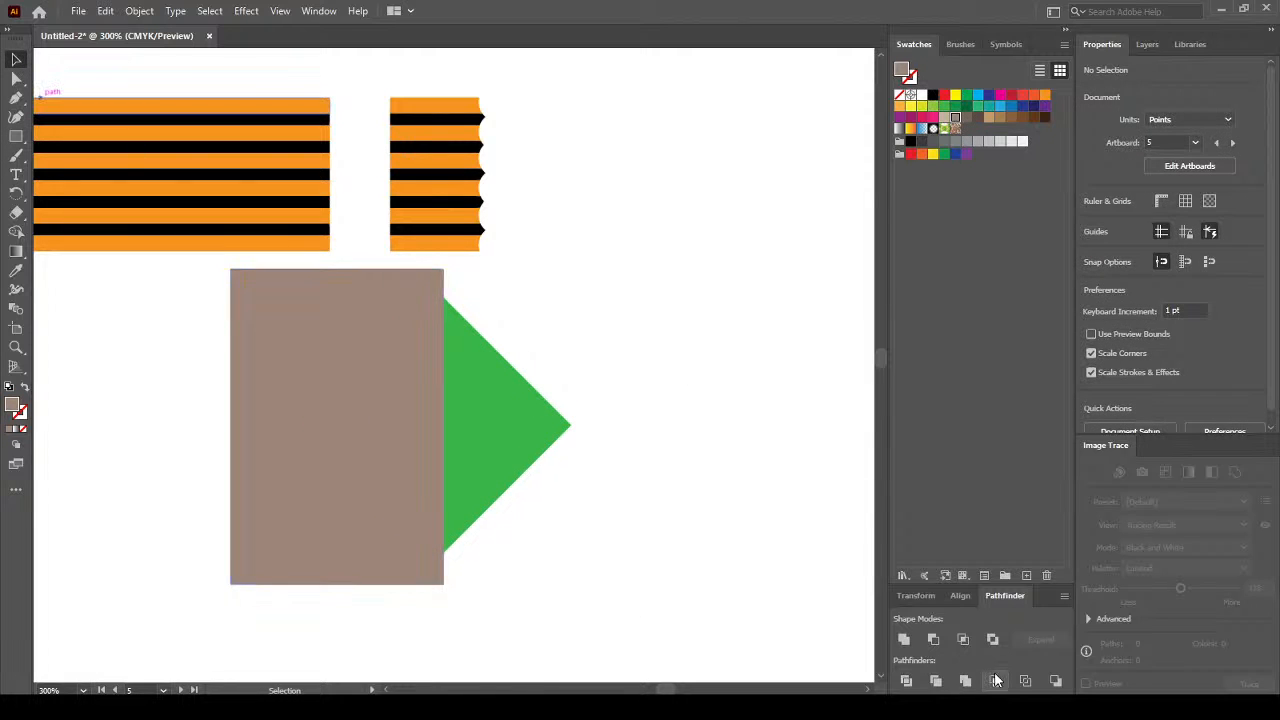
pyautogui.click(940, 640)
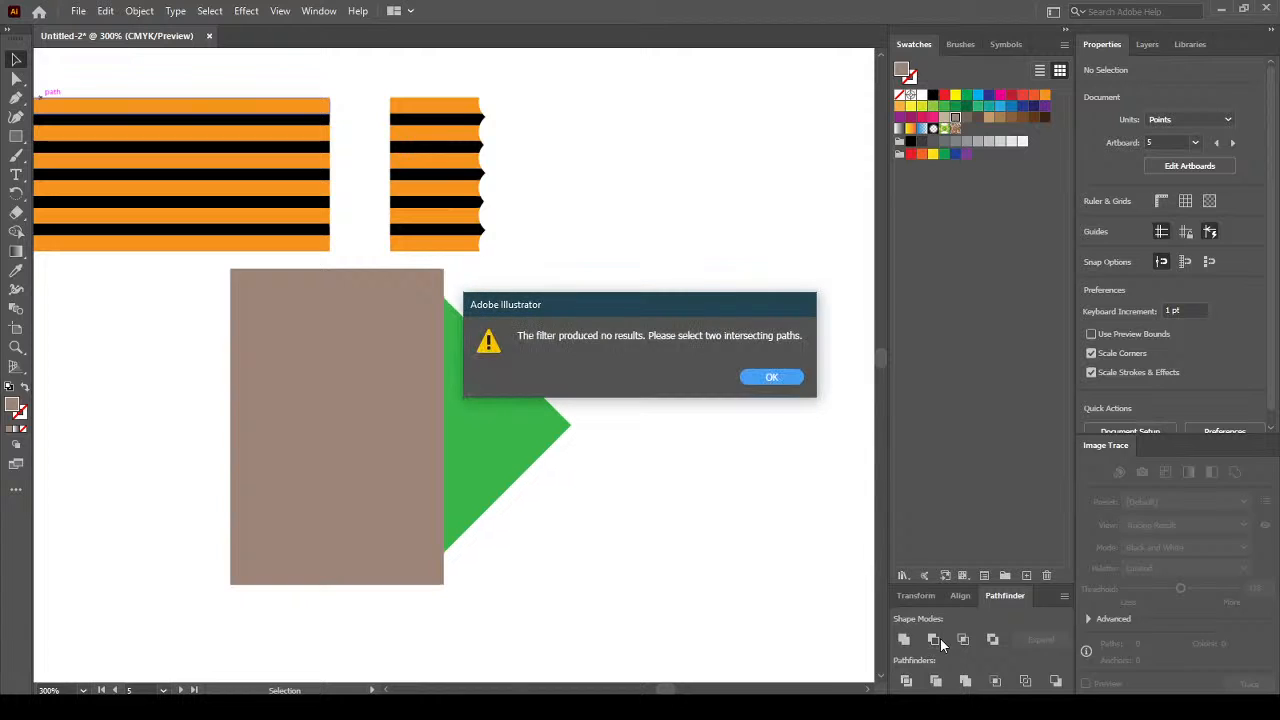
pyautogui.press('Return')
pyautogui.moveTo(735, 454); pyautogui.dragTo(324, 622)
pyautogui.click(935, 640)
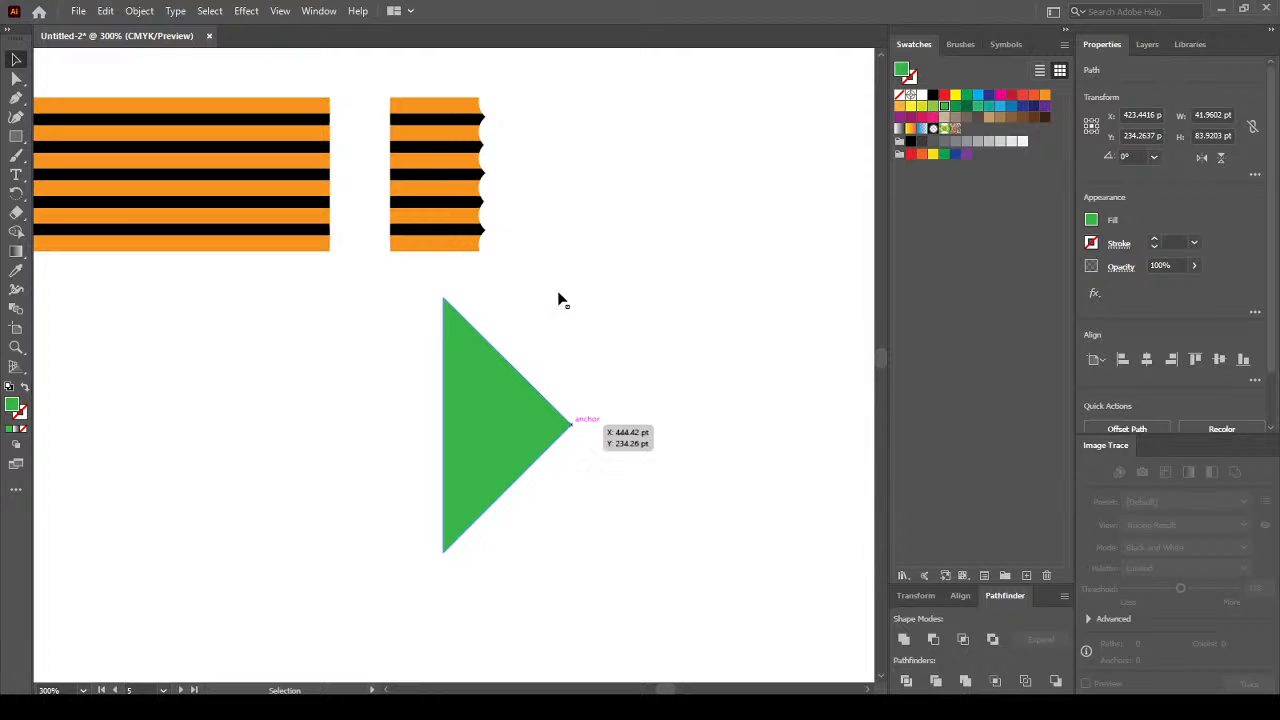
# Send the green triangle to back, place it on the short block's end, and shorten it to the stripes' height.
pyautogui.moveTo(492, 410); pyautogui.dragTo(561, 238)
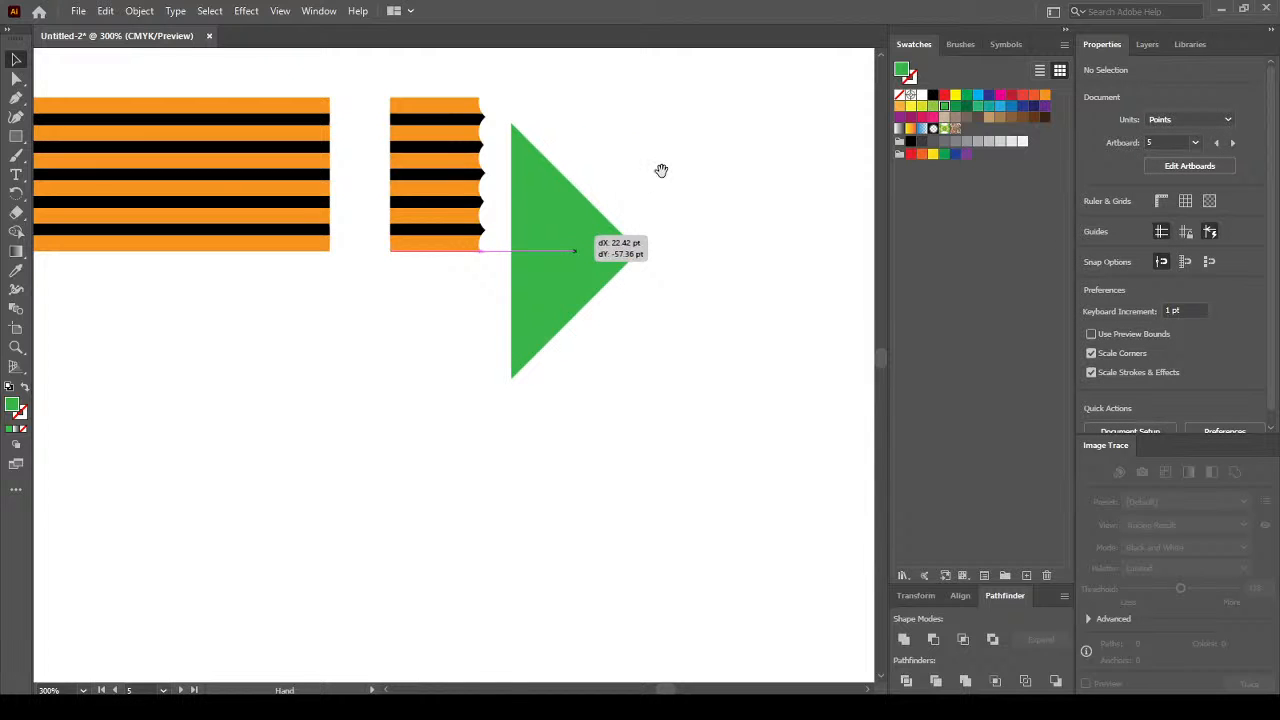
pyautogui.moveTo(663, 171); pyautogui.dragTo(643, 311)
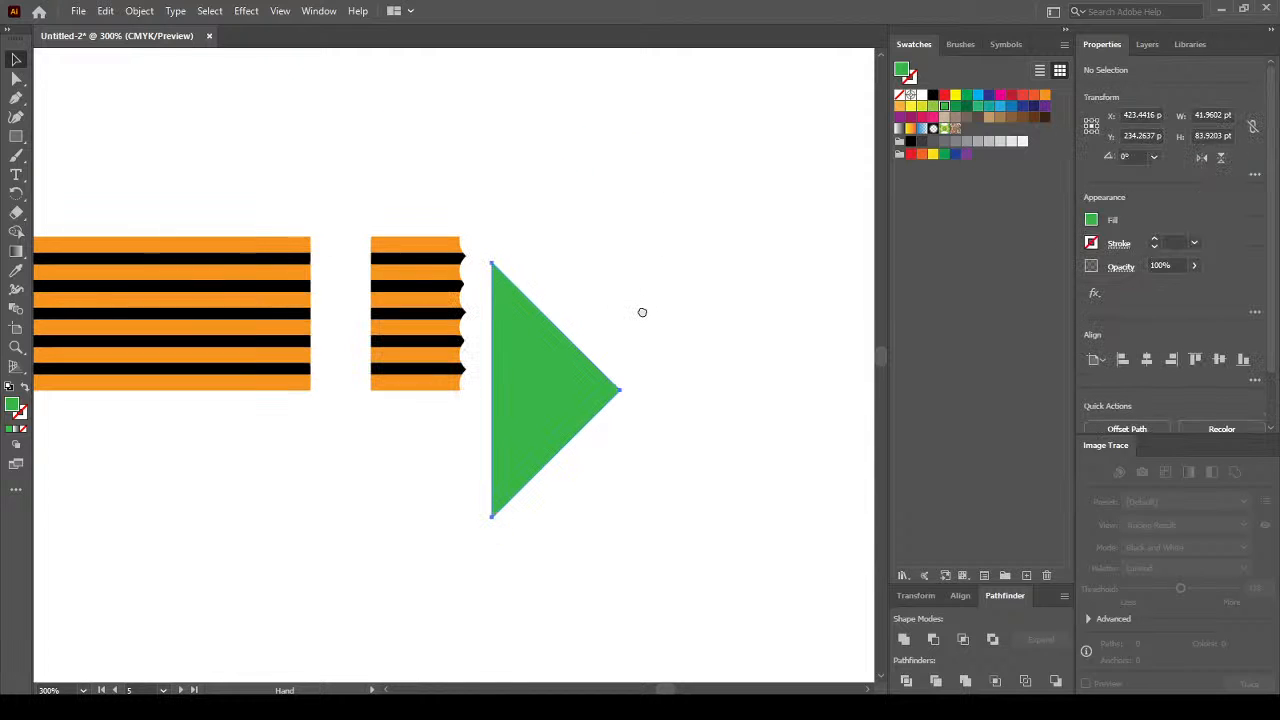
pyautogui.rightClick(541, 368)
pyautogui.moveTo(657, 619)
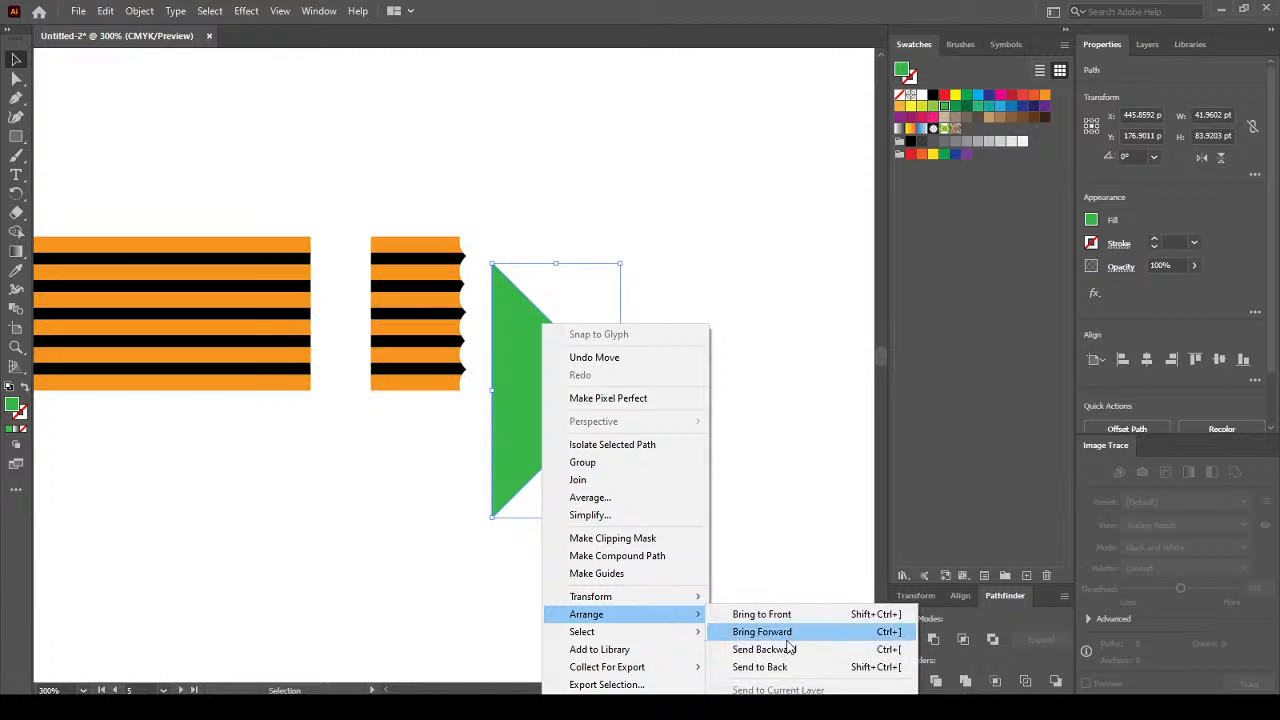
pyautogui.click(786, 666)
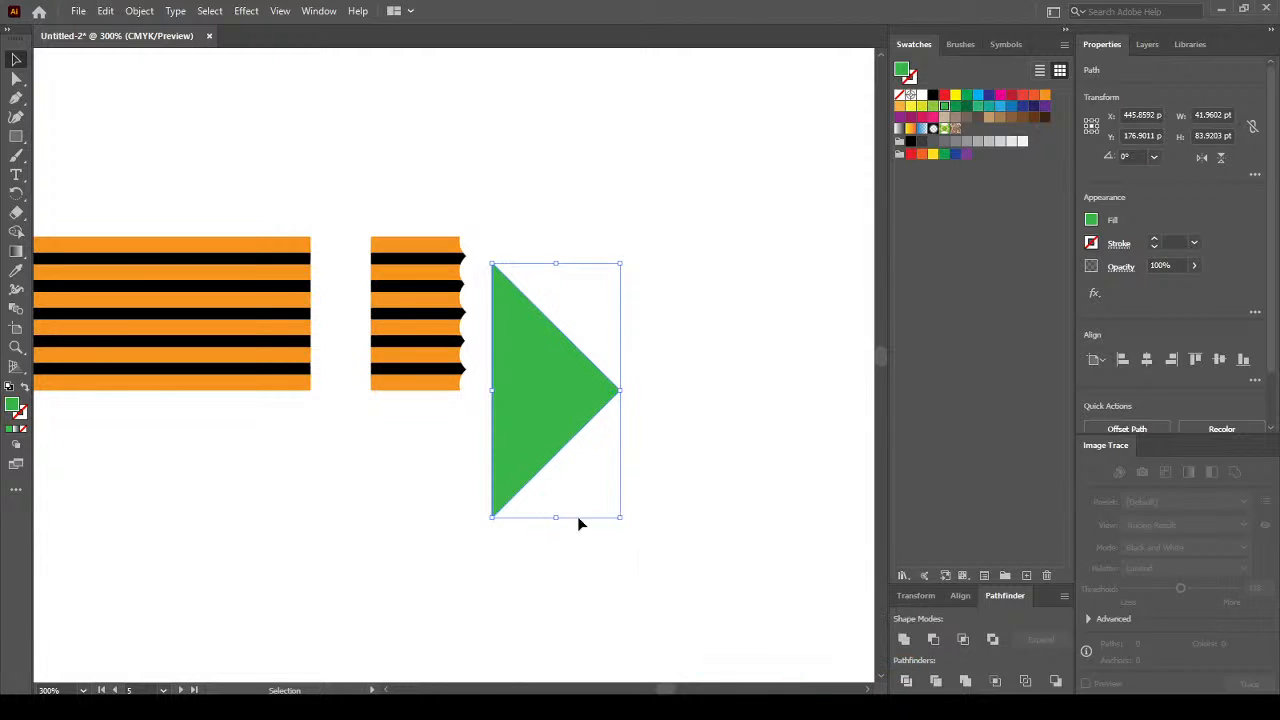
pyautogui.click(623, 246)
pyautogui.moveTo(500, 345); pyautogui.dragTo(510, 407)
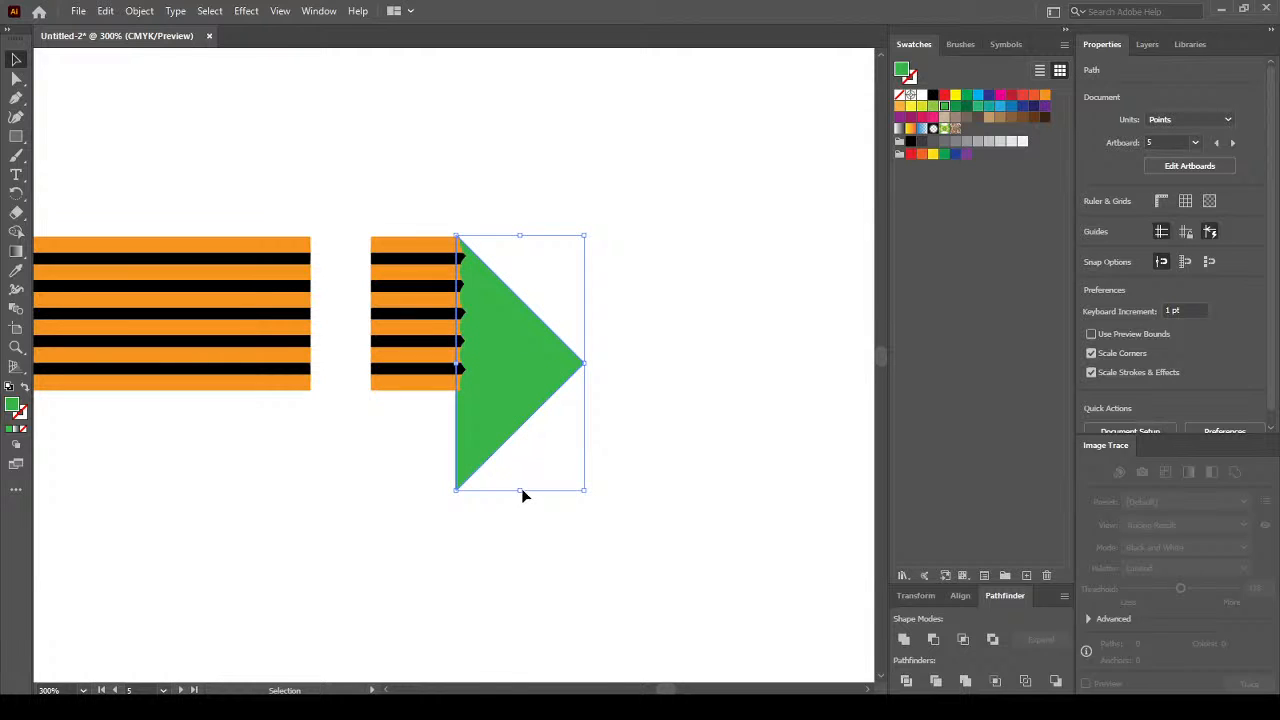
pyautogui.moveTo(520, 490); pyautogui.dragTo(508, 391)
pyautogui.scroll(4, 481, 231)
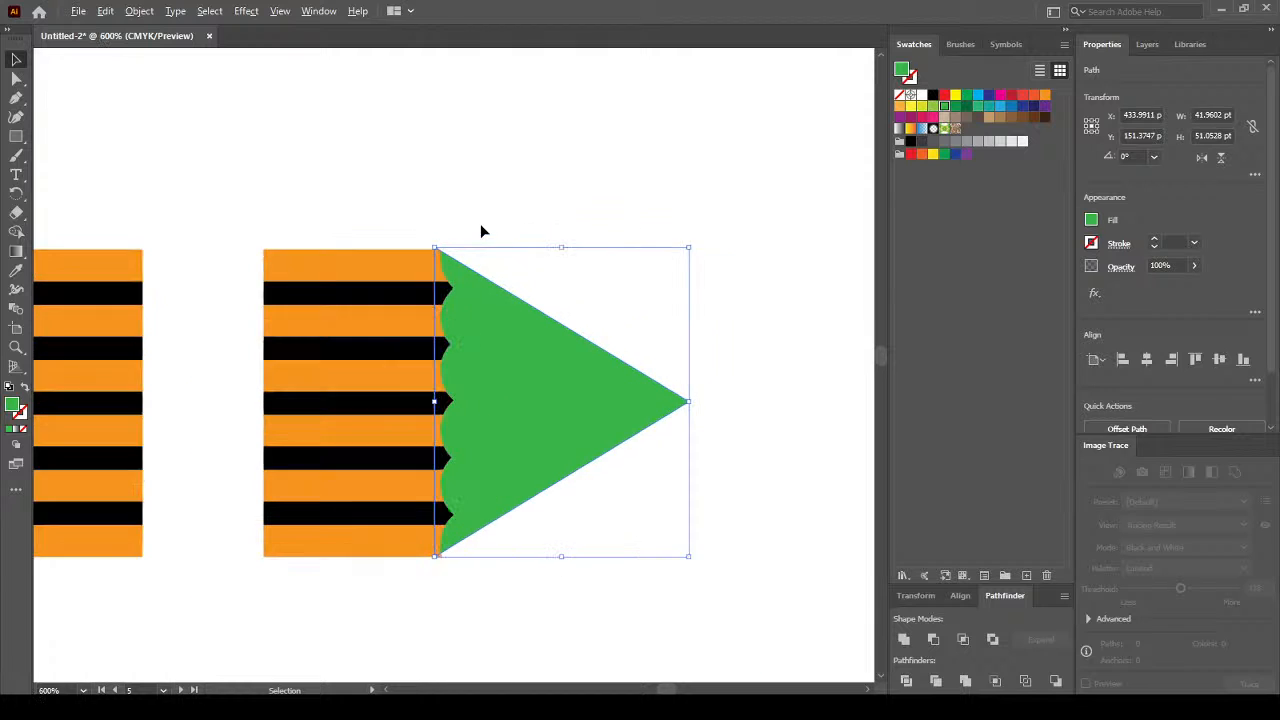
# Trim the green triangle's height to about 50.6 pt and nudge it into place.
pyautogui.click(531, 378)
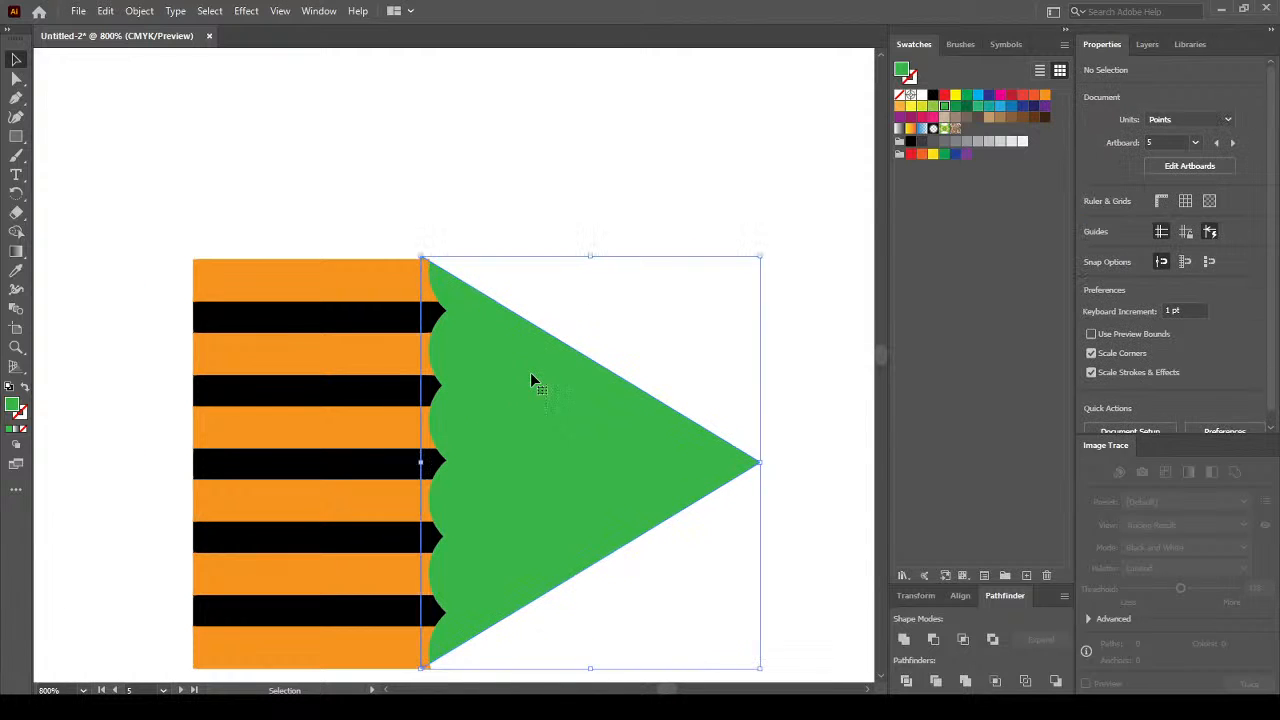
pyautogui.moveTo(591, 257); pyautogui.dragTo(592, 264)
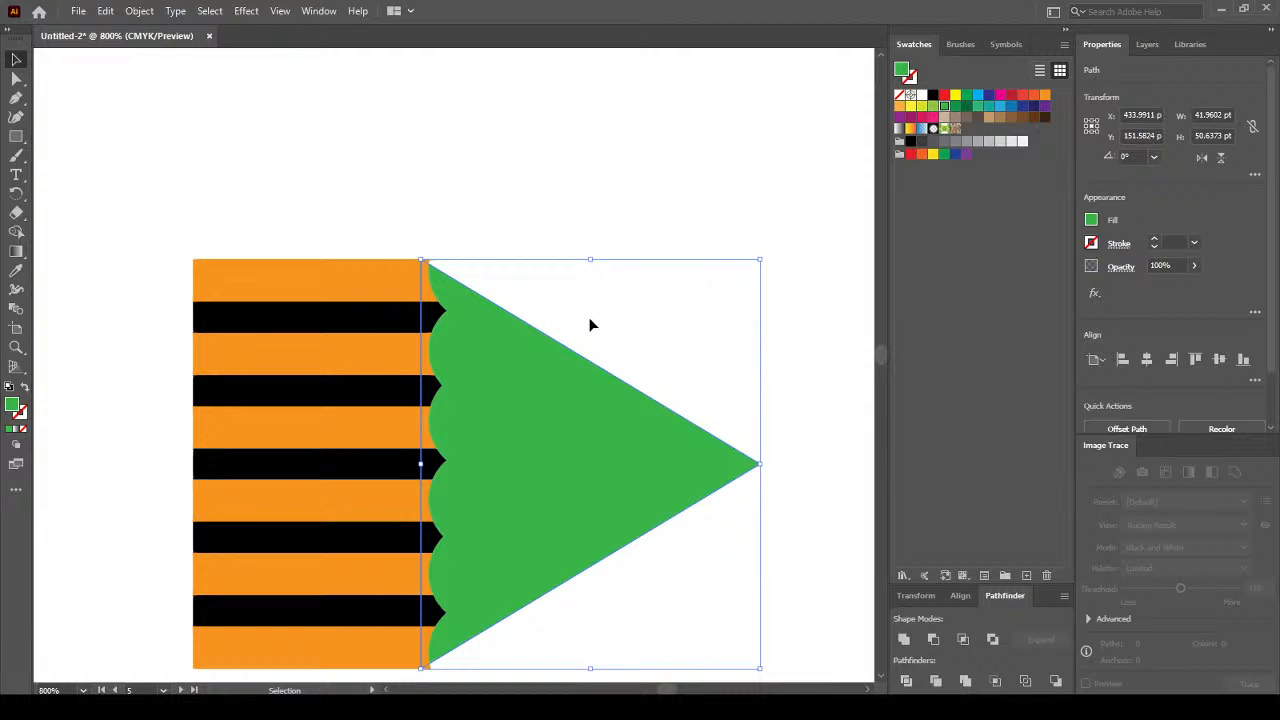
pyautogui.press('Right')
pyautogui.press('Right')
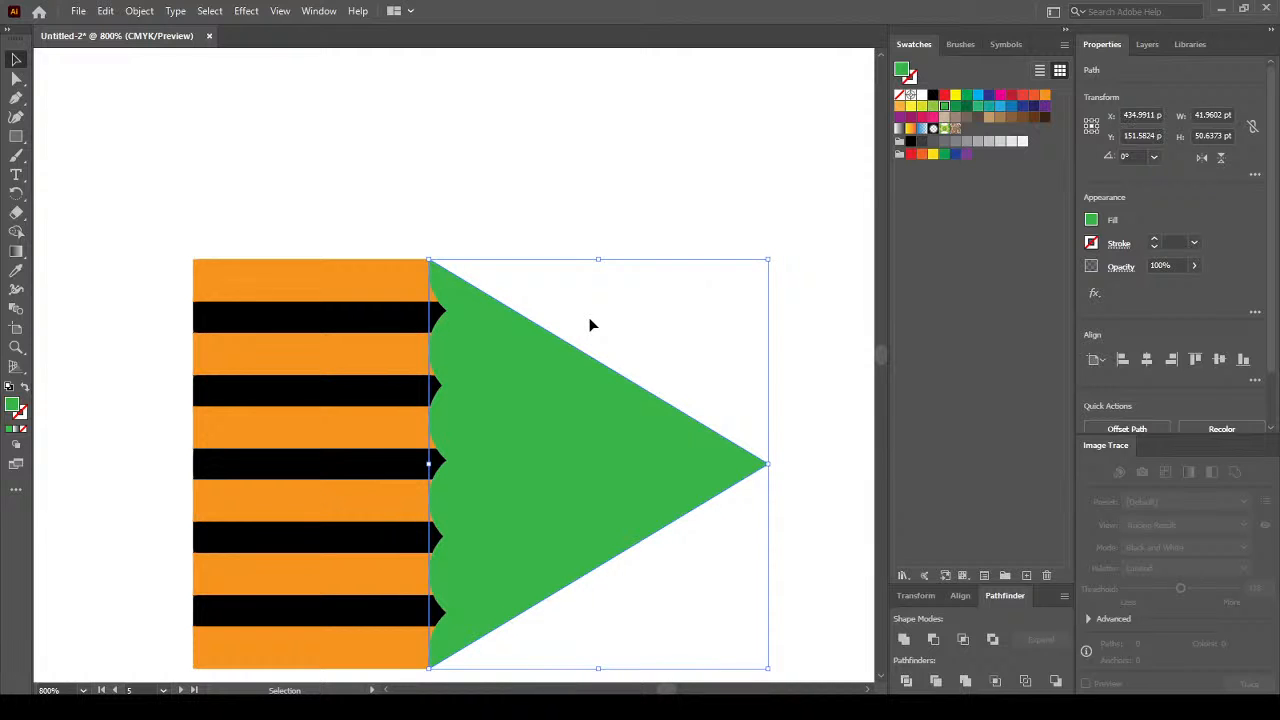
pyautogui.click(578, 205)
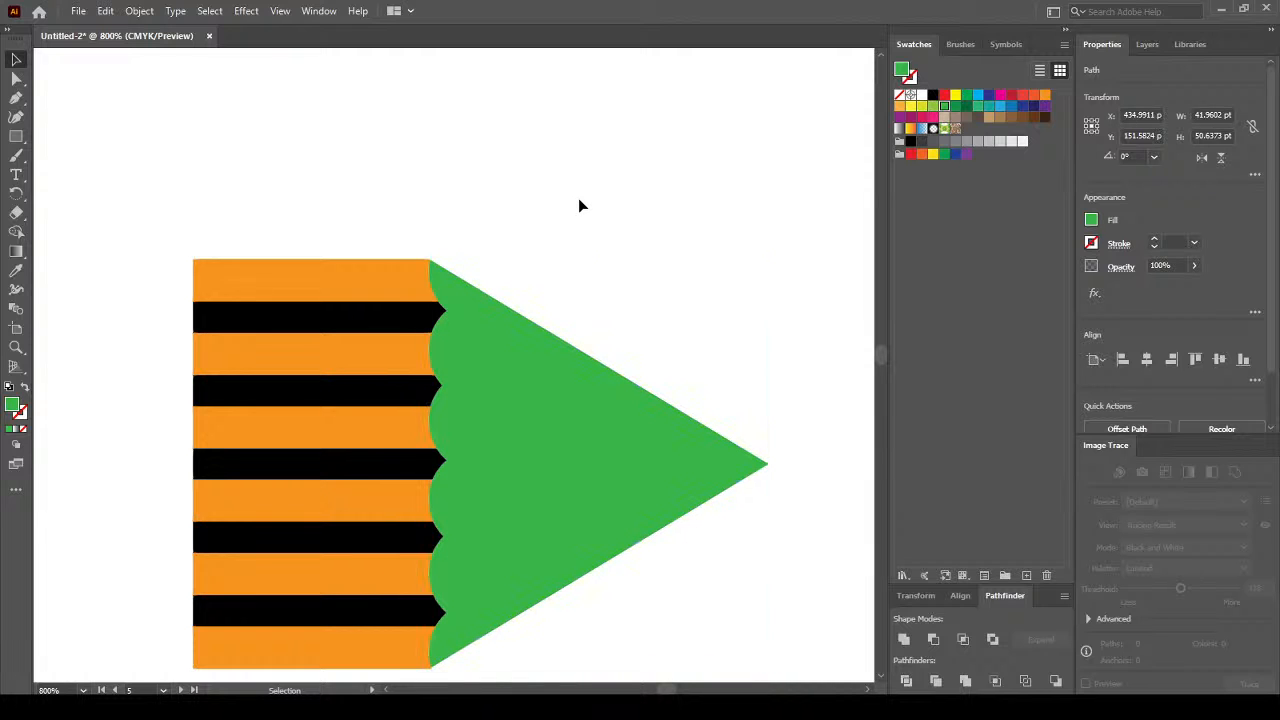
pyautogui.click(586, 381)
pyautogui.press('Left')
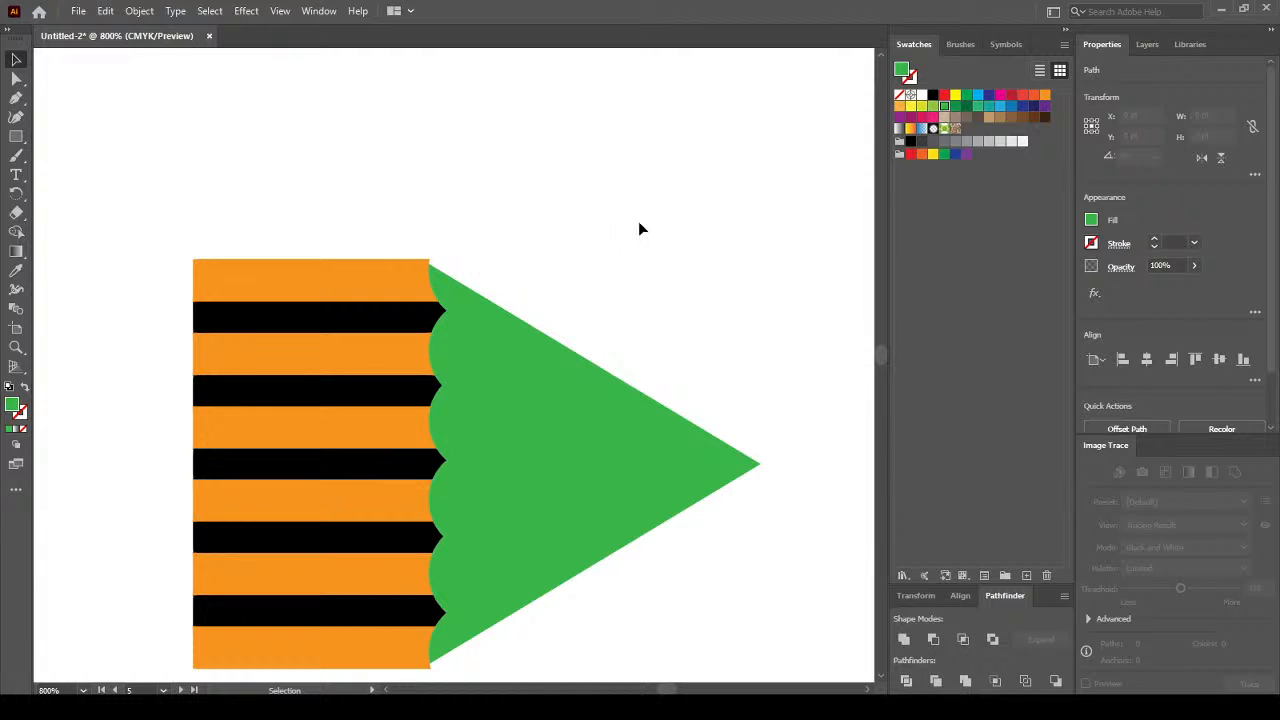
pyautogui.click(614, 251)
pyautogui.scroll(-2, 614, 251)
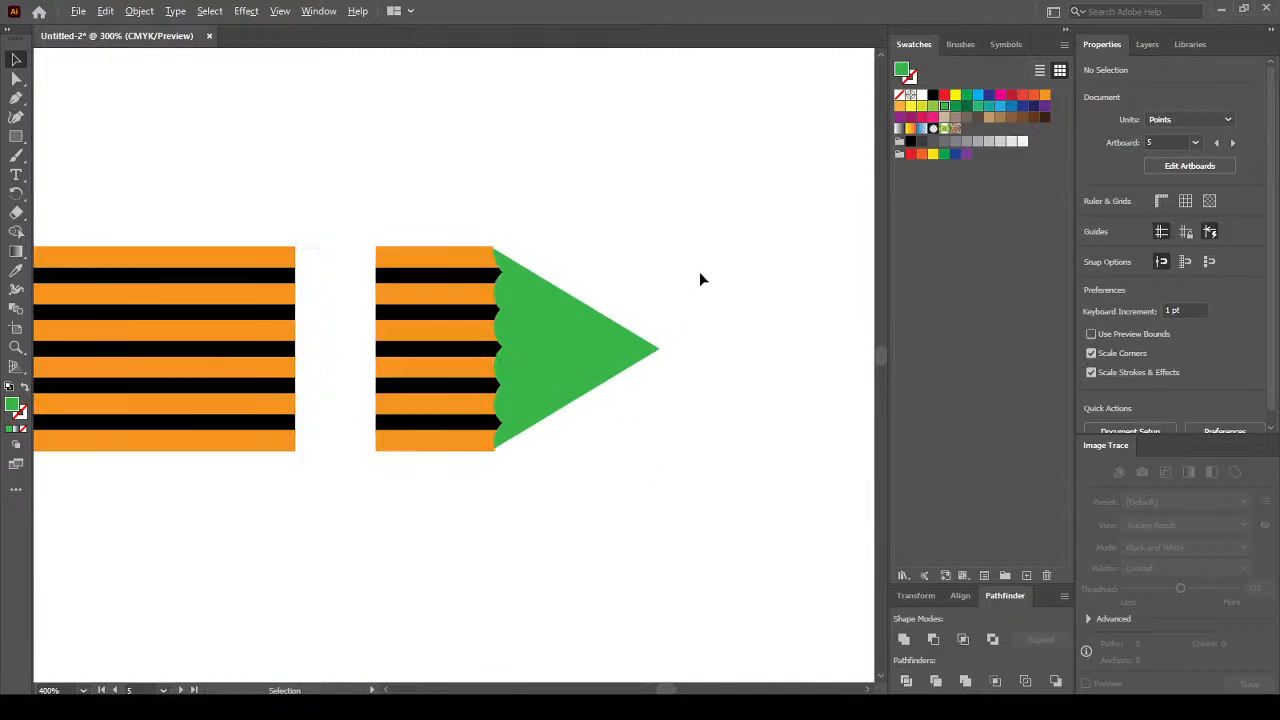
pyautogui.scroll(1, 699, 271)
pyautogui.scroll(1, 459, 282)
# Shift the triangle right by about 1 pt so it sits flush against the stripes' end.
pyautogui.click(440, 328)
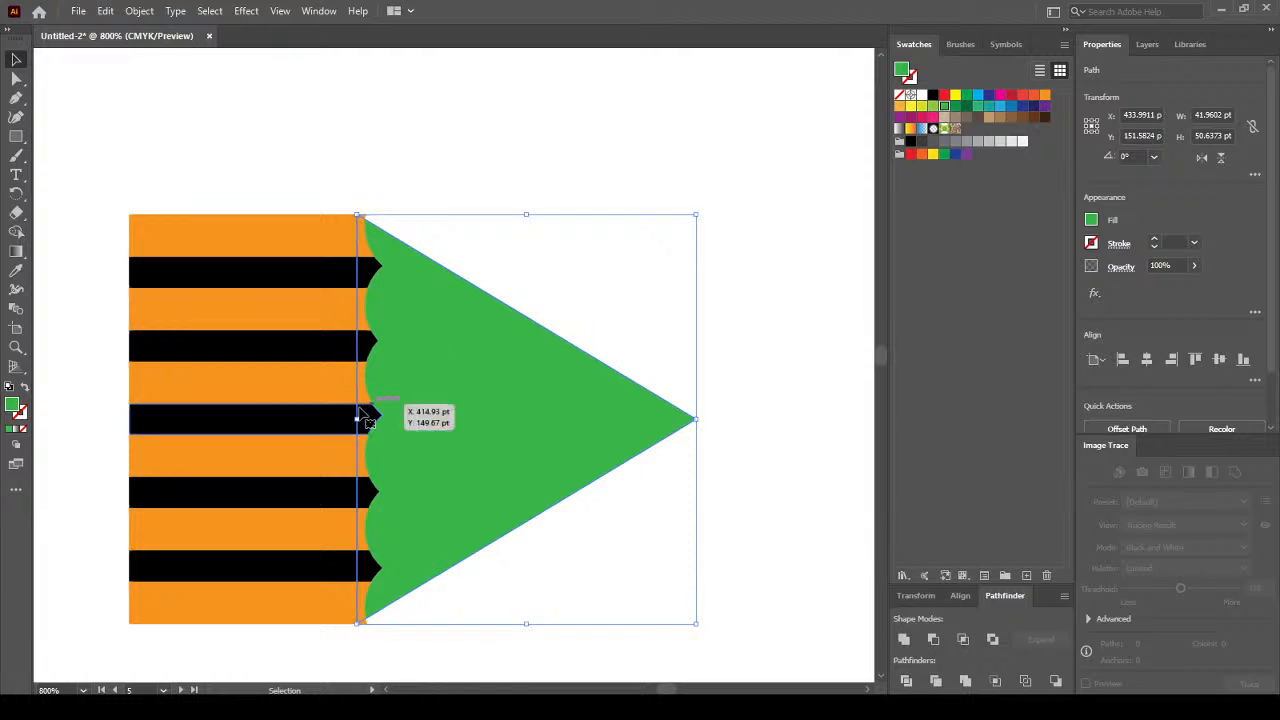
pyautogui.scroll(1, 360, 345)
pyautogui.scroll(1, 378, 110)
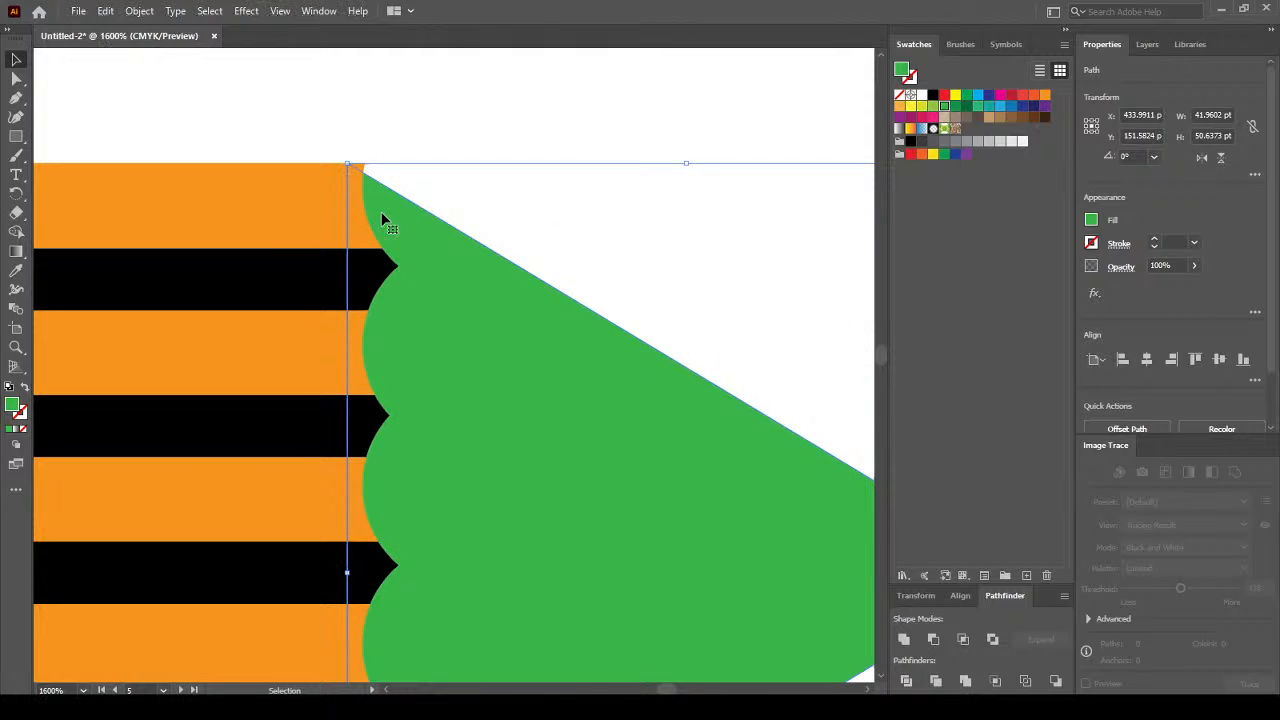
pyautogui.moveTo(382, 220); pyautogui.dragTo(399, 220)
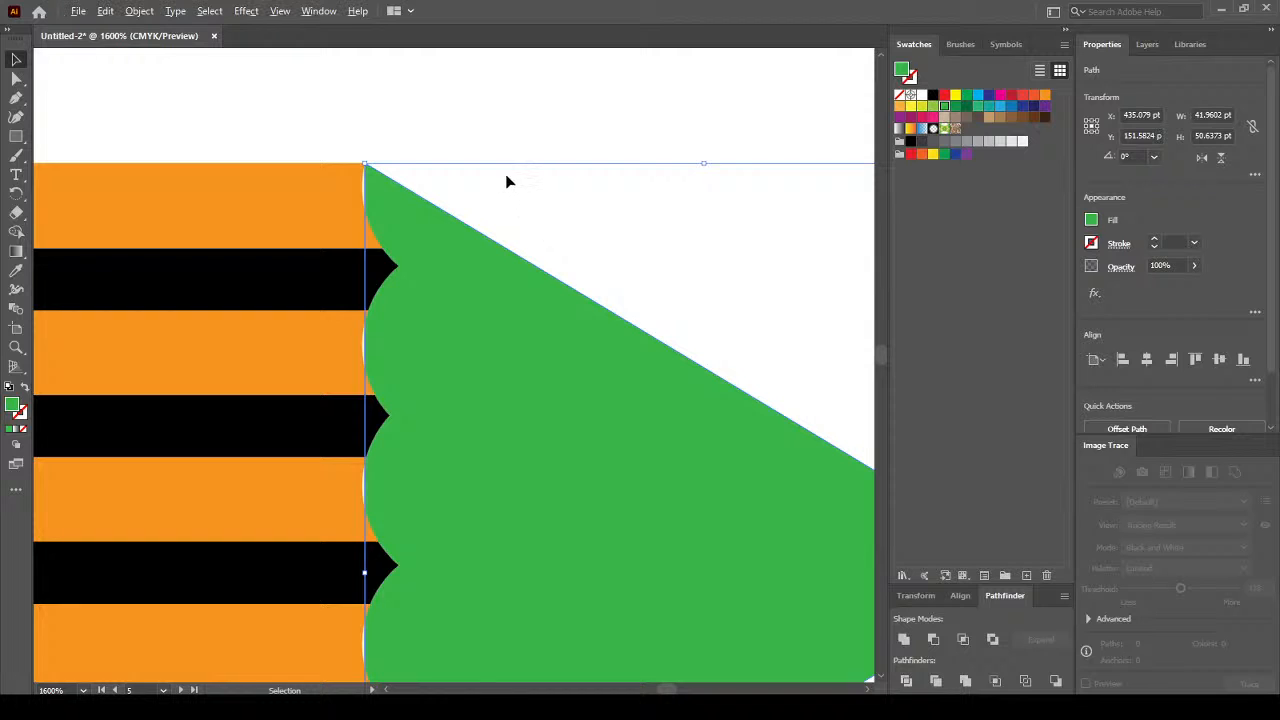
pyautogui.scroll(-1, 507, 182)
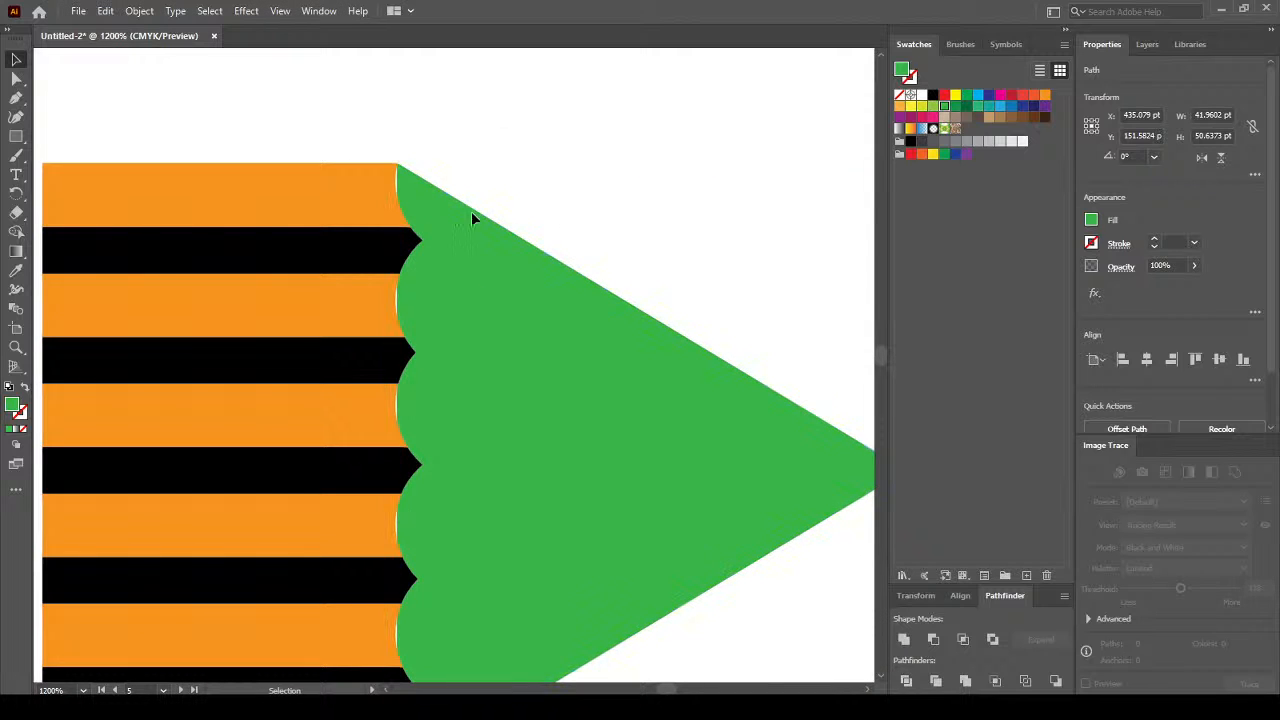
pyautogui.click(618, 222)
pyautogui.press('space')
pyautogui.moveTo(646, 214); pyautogui.dragTo(642, 110)
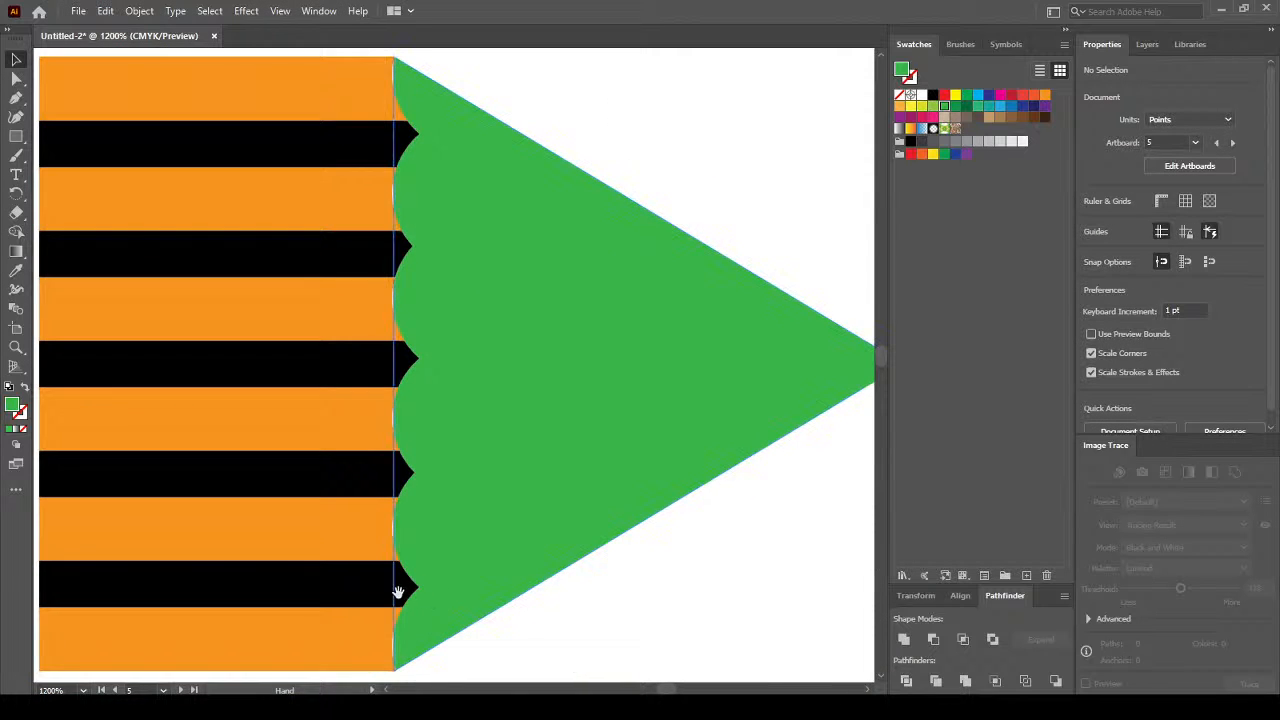
pyautogui.click(549, 232)
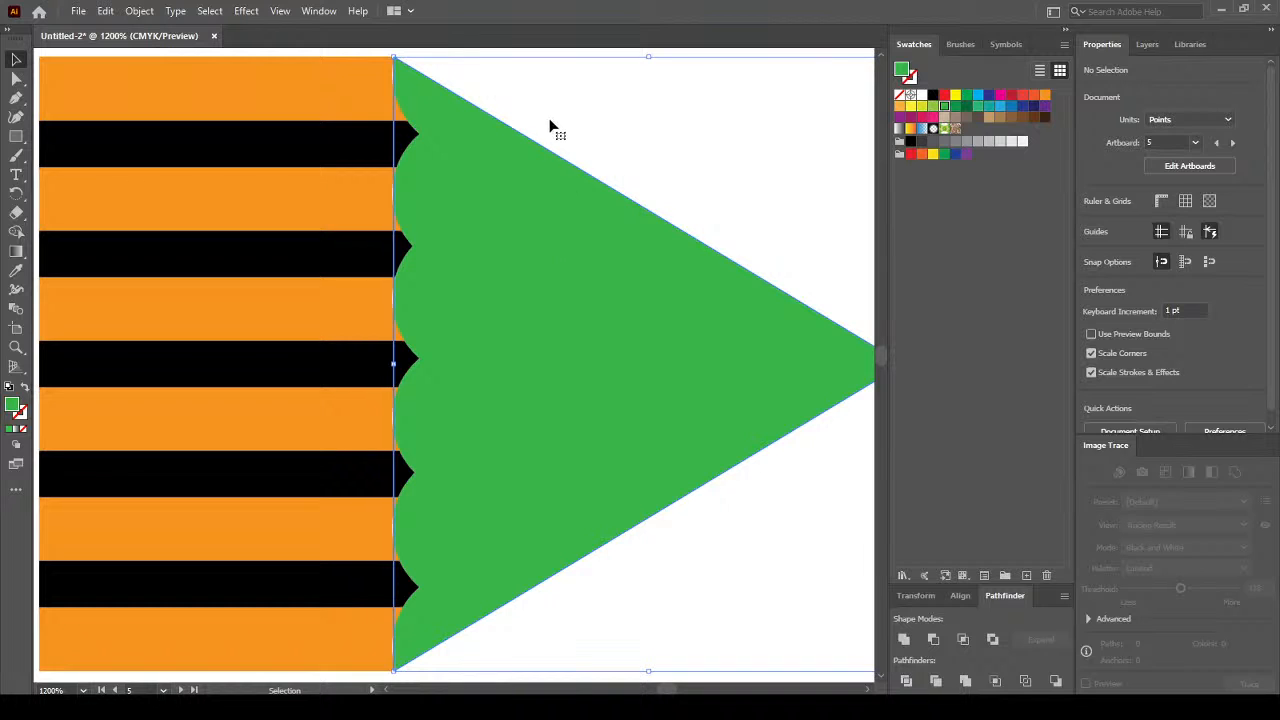
pyautogui.press('space')
pyautogui.moveTo(546, 103); pyautogui.dragTo(577, 226)
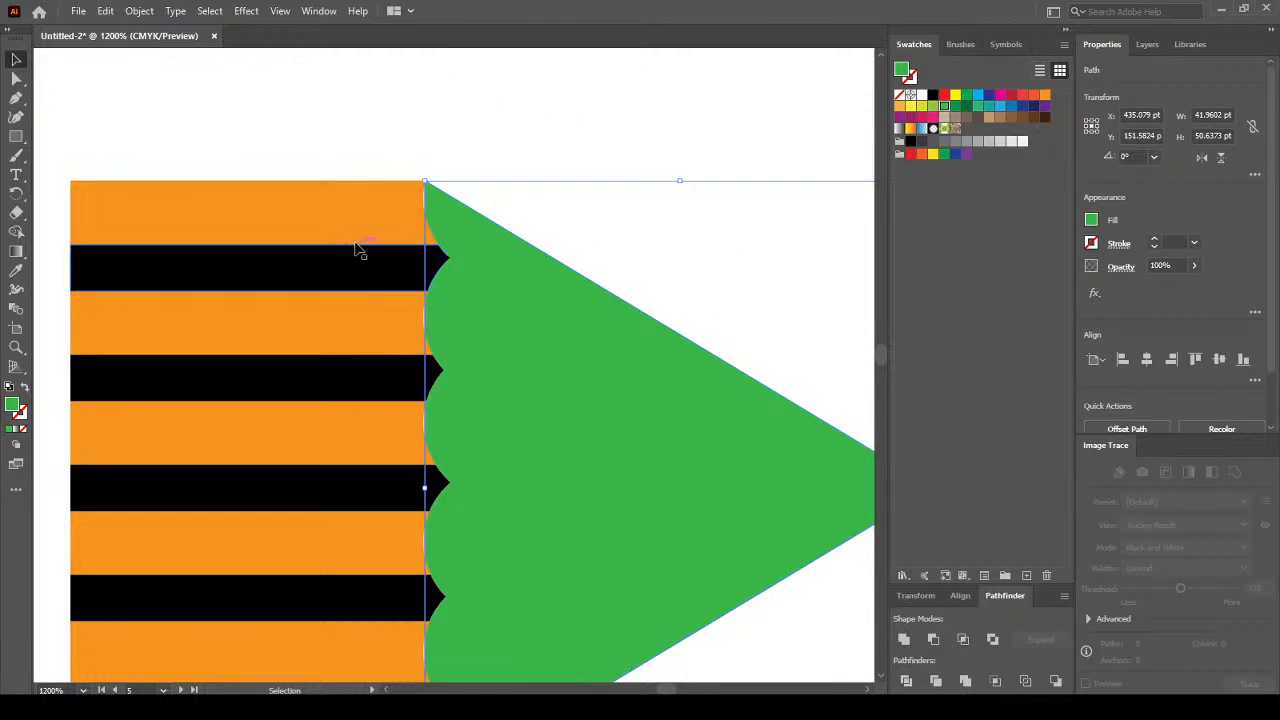
# Paint green Paintbrush dabs over each orange stripe end along the triangle's left edge, top to bottom.
pyautogui.click(16, 155)
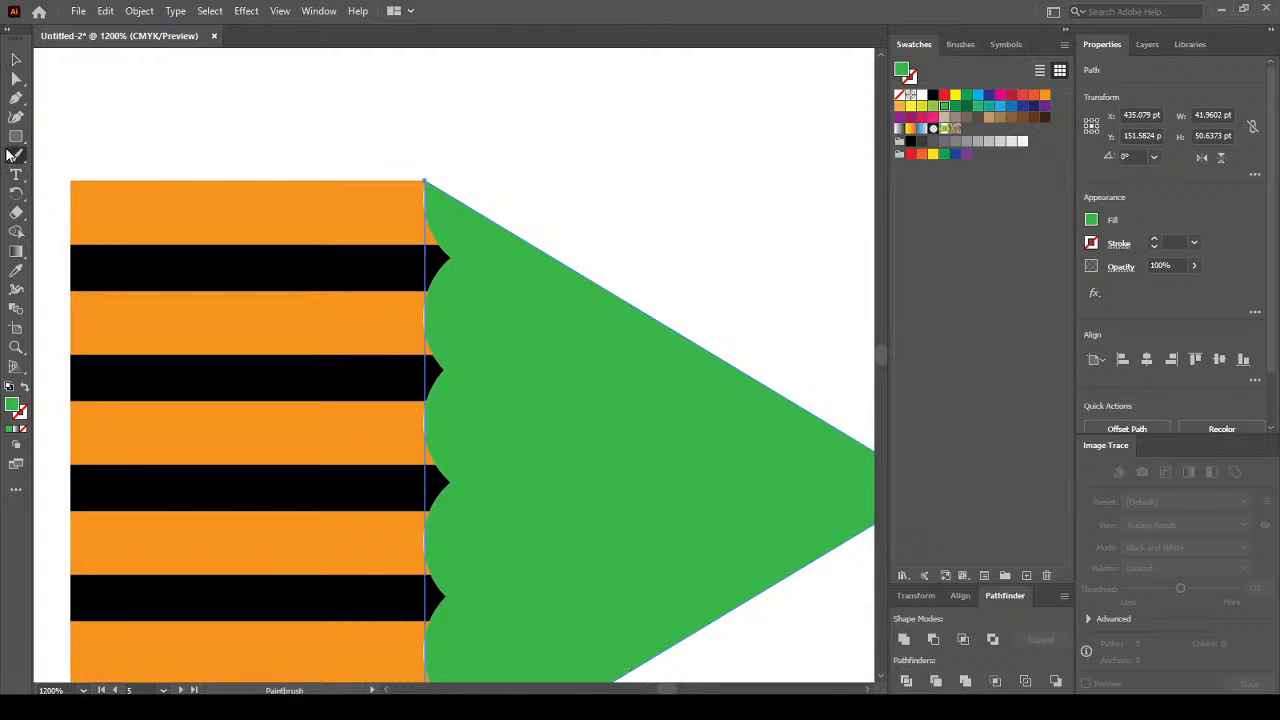
pyautogui.click(420, 210)
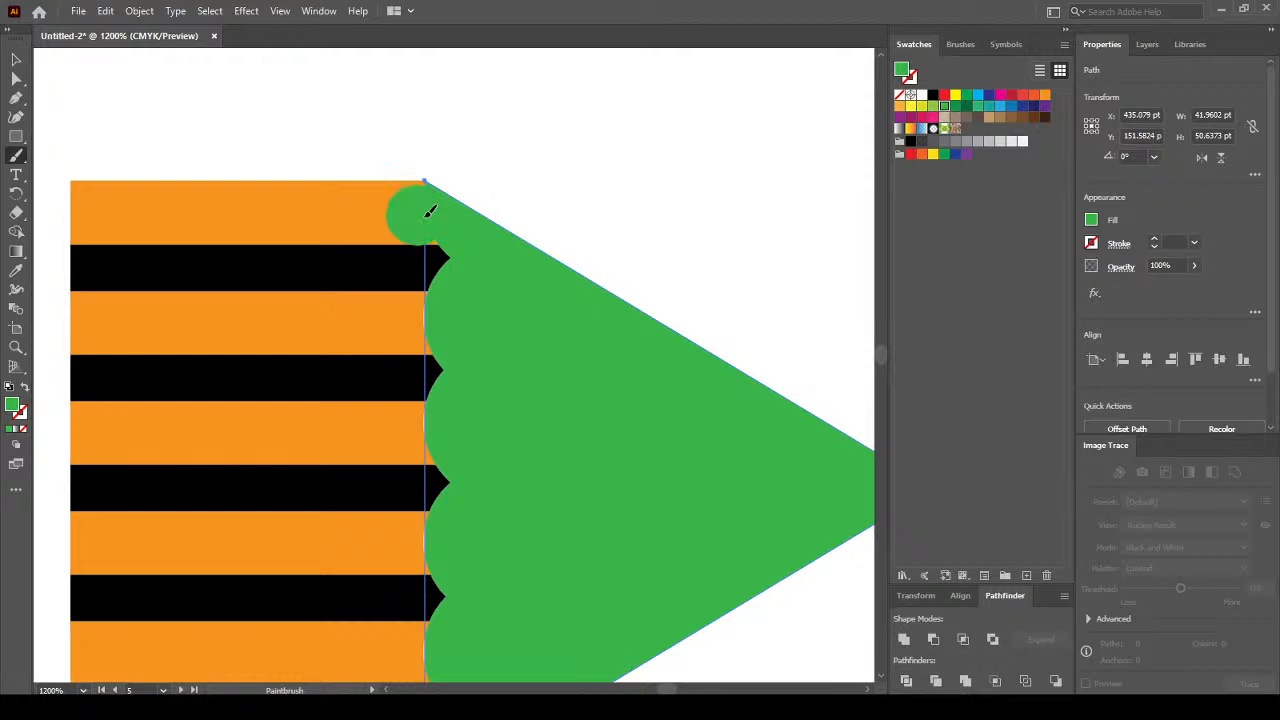
pyautogui.click(440, 316)
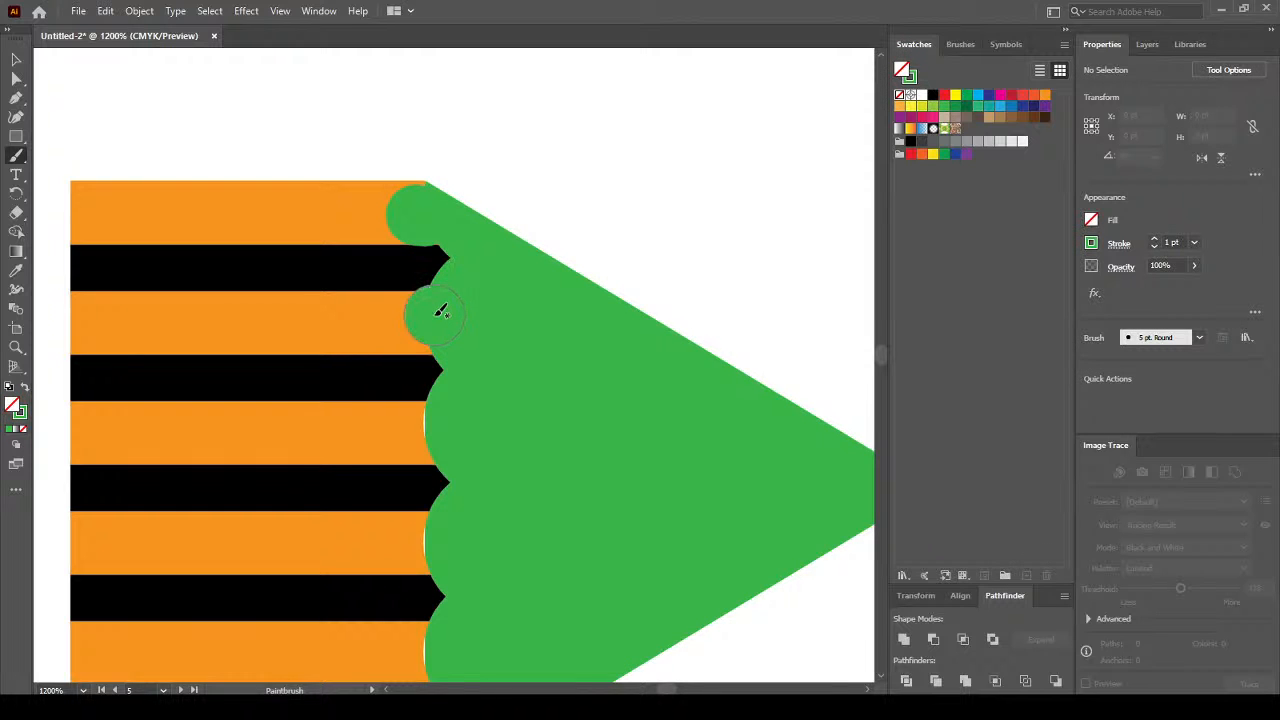
pyautogui.click(440, 425)
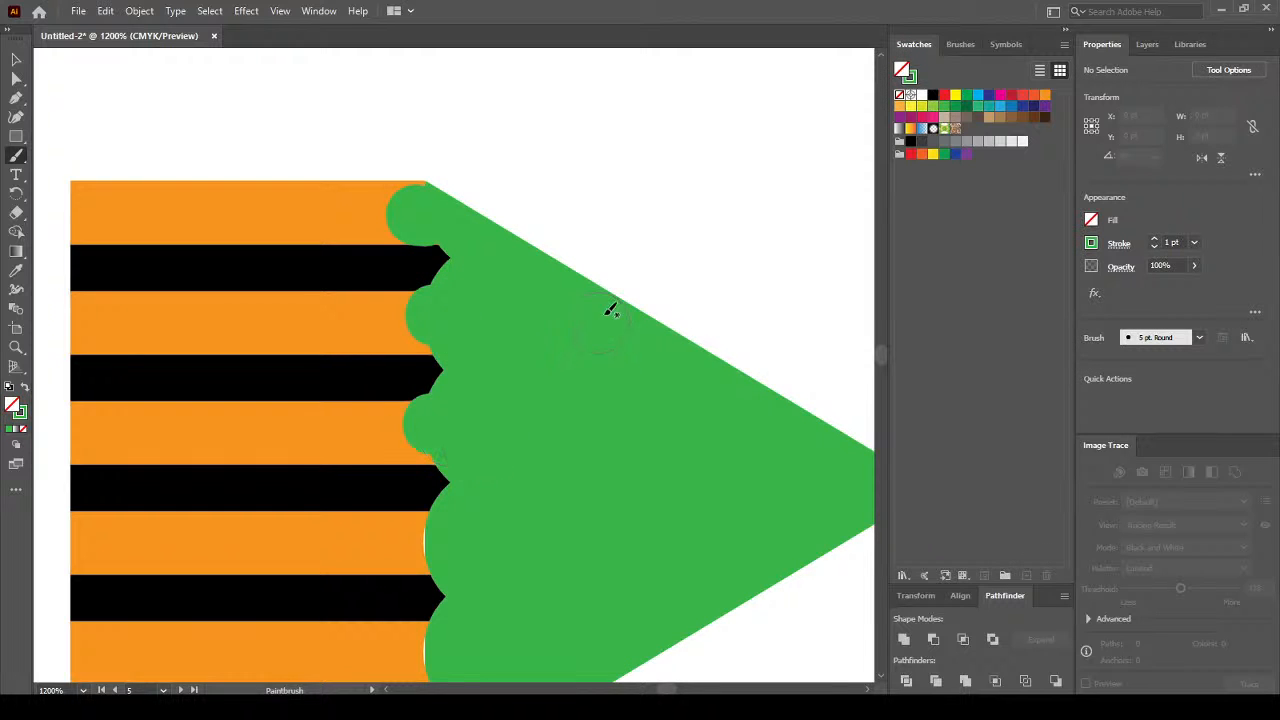
pyautogui.moveTo(620, 246); pyautogui.dragTo(620, 143)
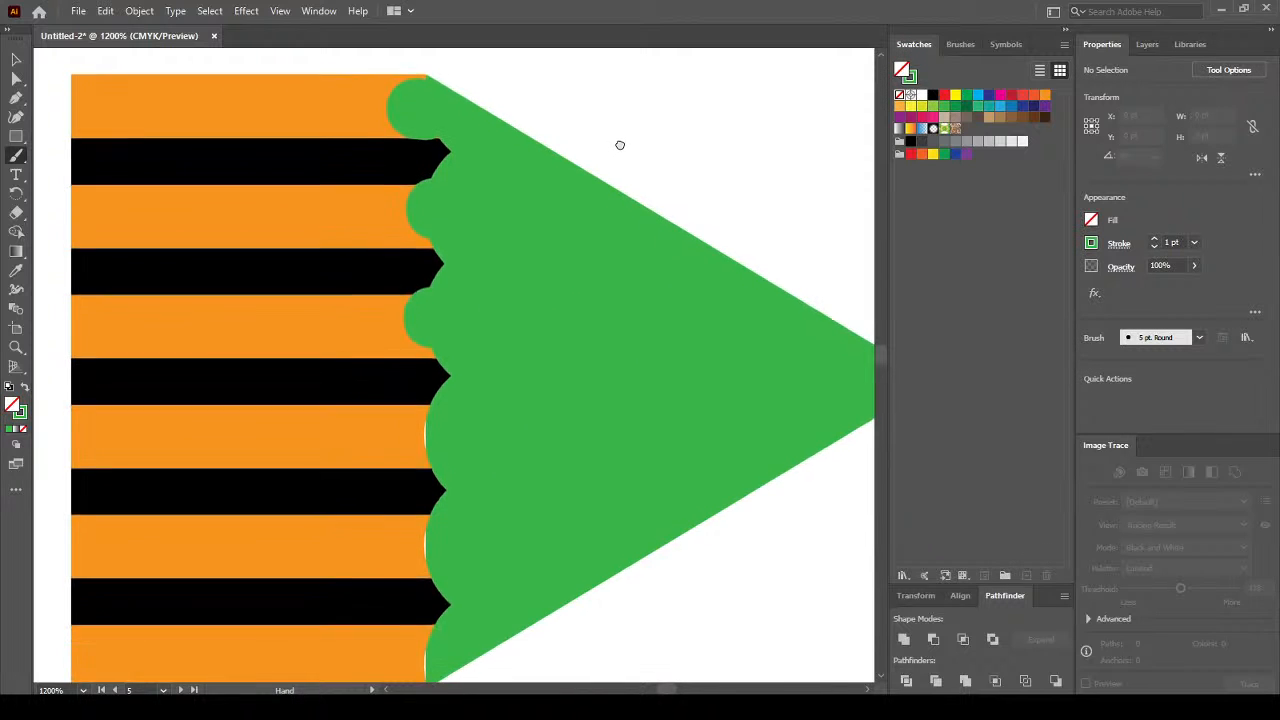
pyautogui.click(431, 426)
pyautogui.click(438, 545)
pyautogui.moveTo(546, 407); pyautogui.dragTo(546, 337)
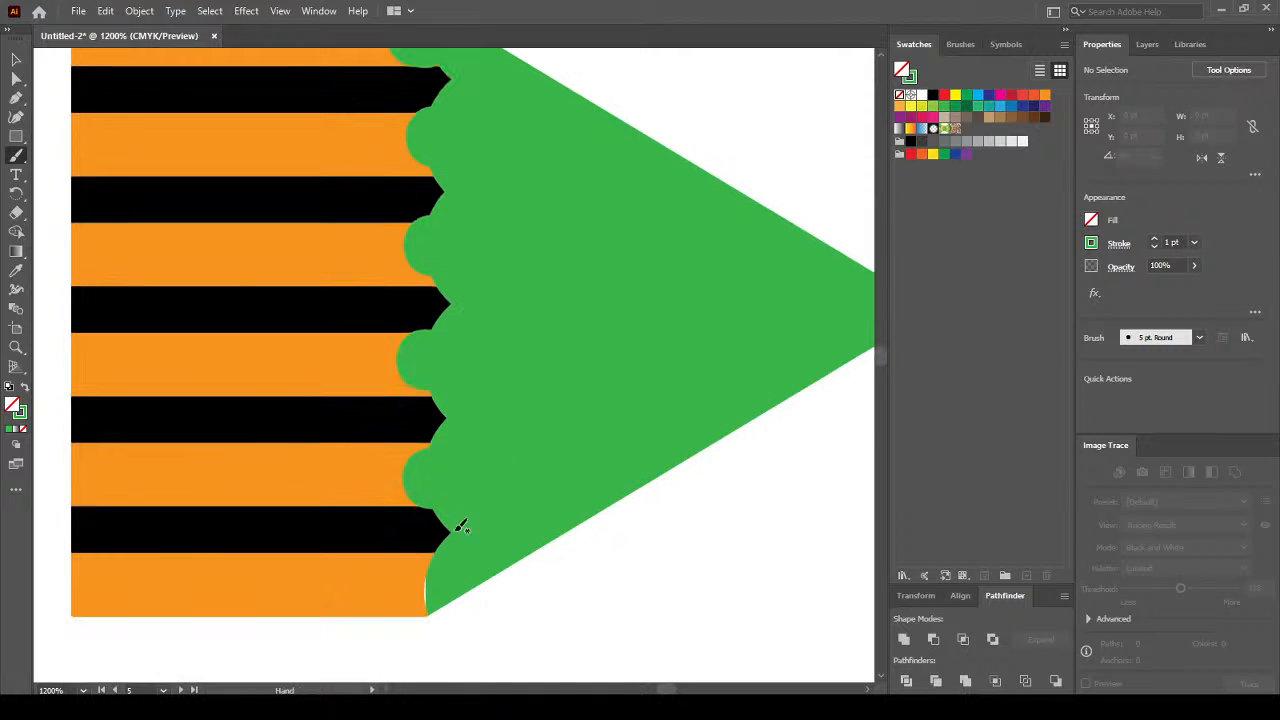
pyautogui.click(412, 580)
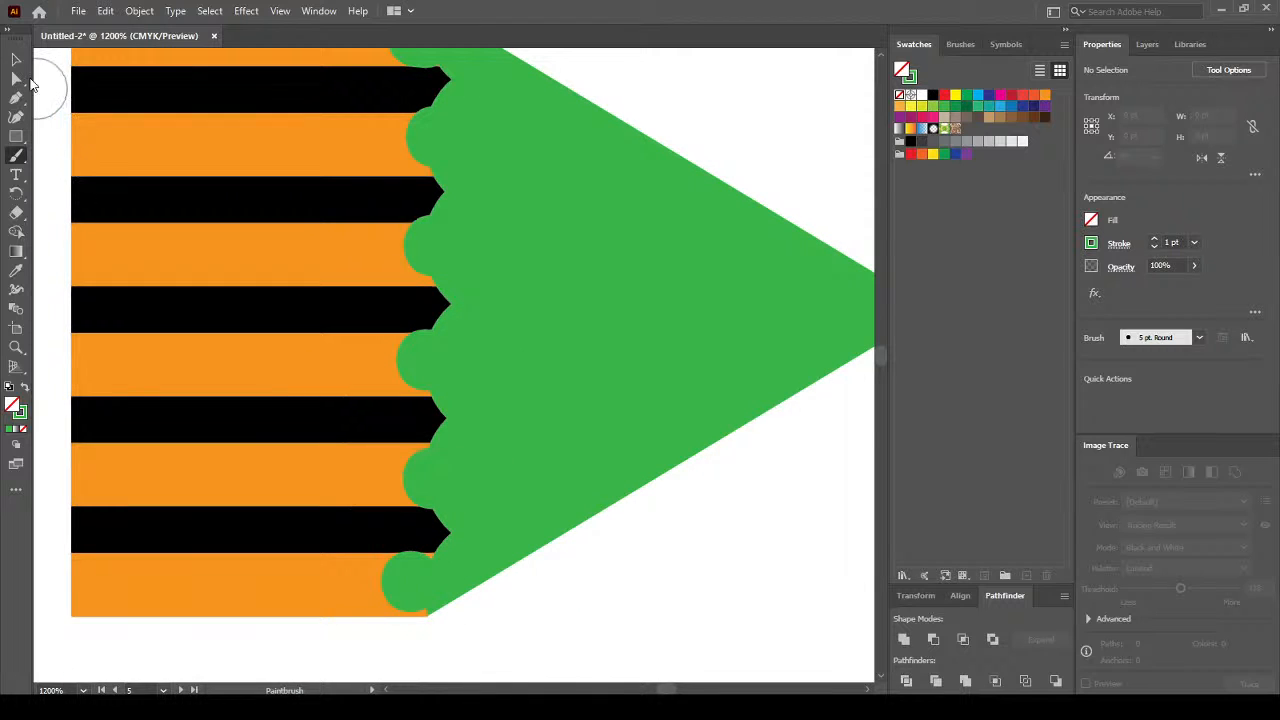
pyautogui.press('v')
pyautogui.click(418, 580)
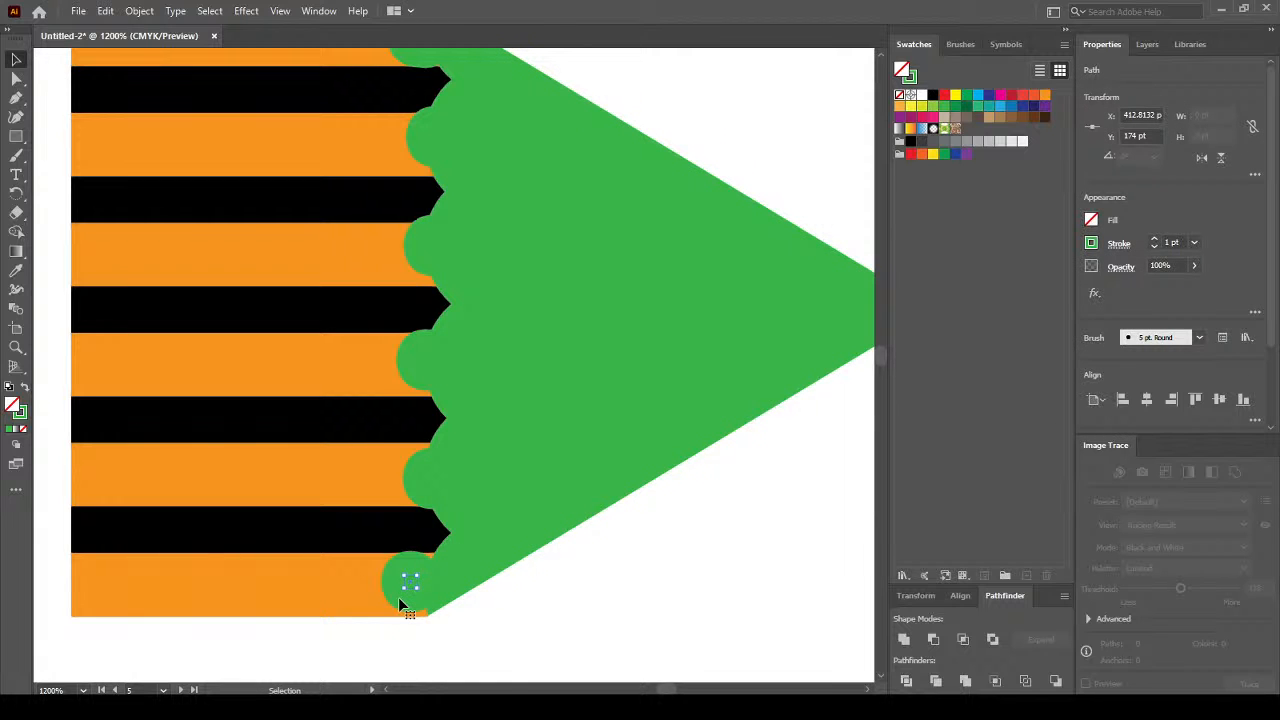
pyautogui.keyDown('shift'); pyautogui.click(428, 483); pyautogui.keyUp('shift')
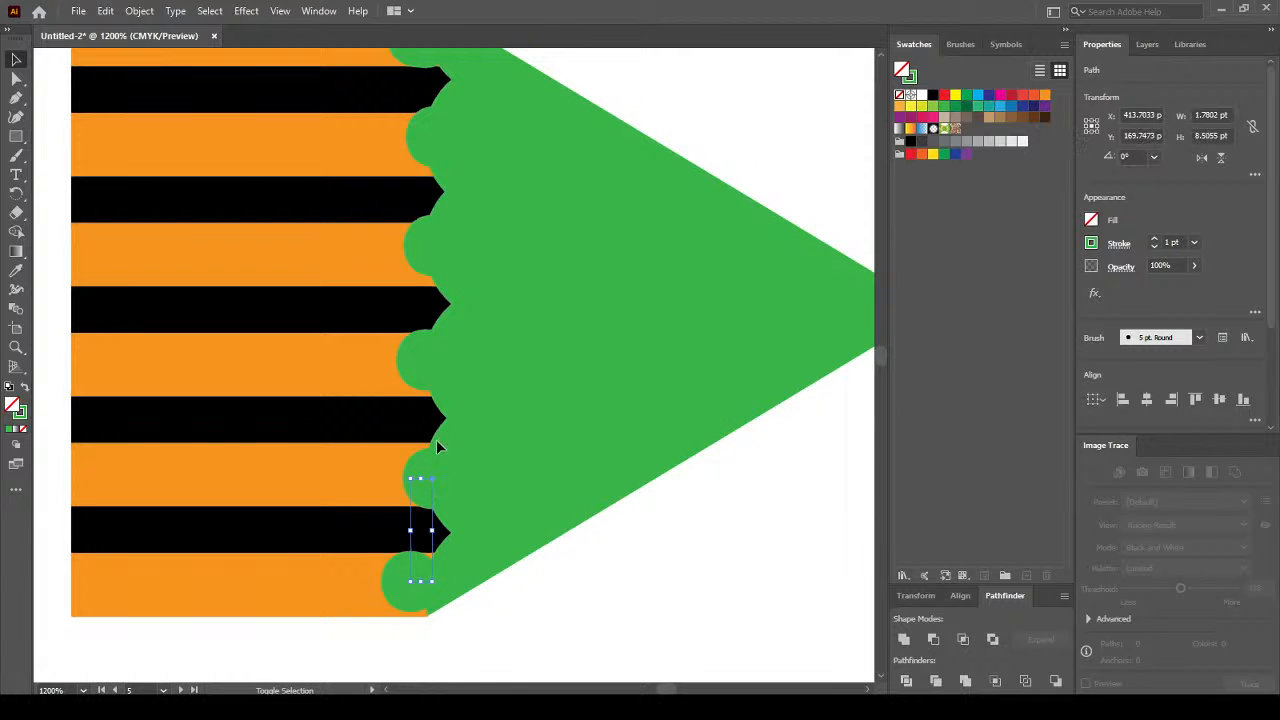
pyautogui.keyDown('shift'); pyautogui.click(419, 359); pyautogui.keyUp('shift')
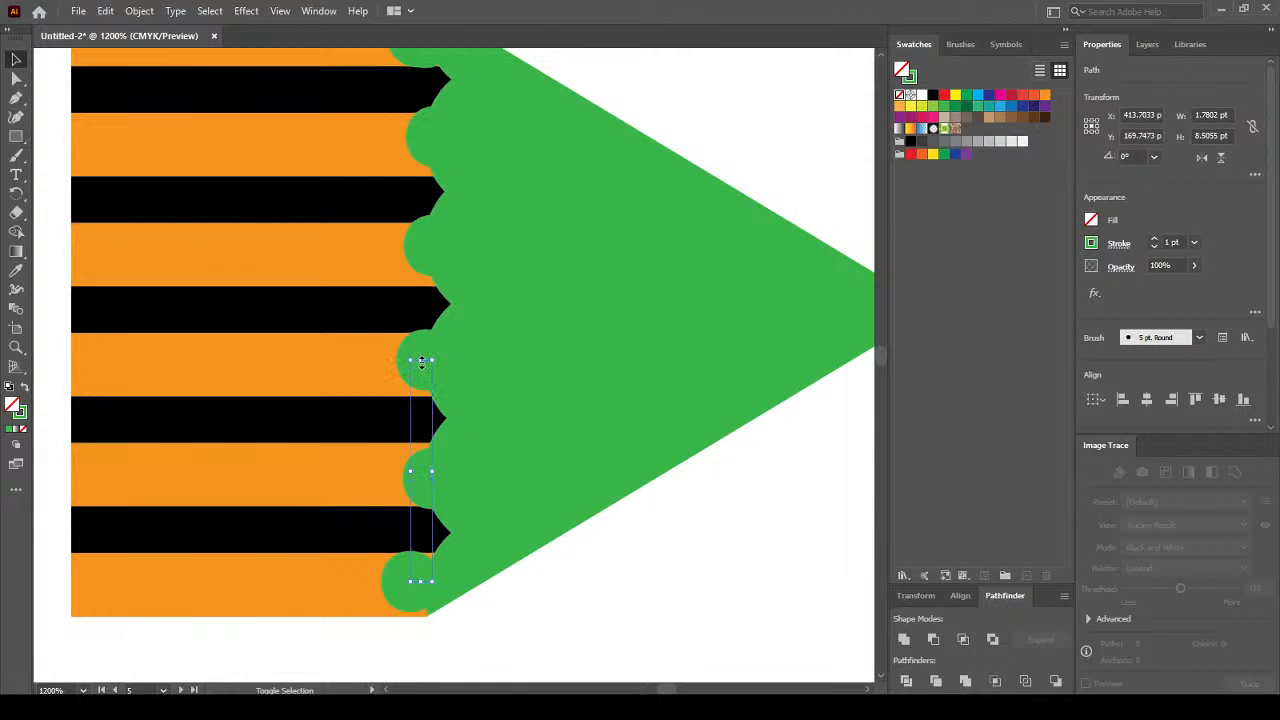
pyautogui.keyDown('shift'); pyautogui.click(422, 250); pyautogui.keyUp('shift')
pyautogui.keyDown('shift'); pyautogui.click(430, 140); pyautogui.keyUp('shift')
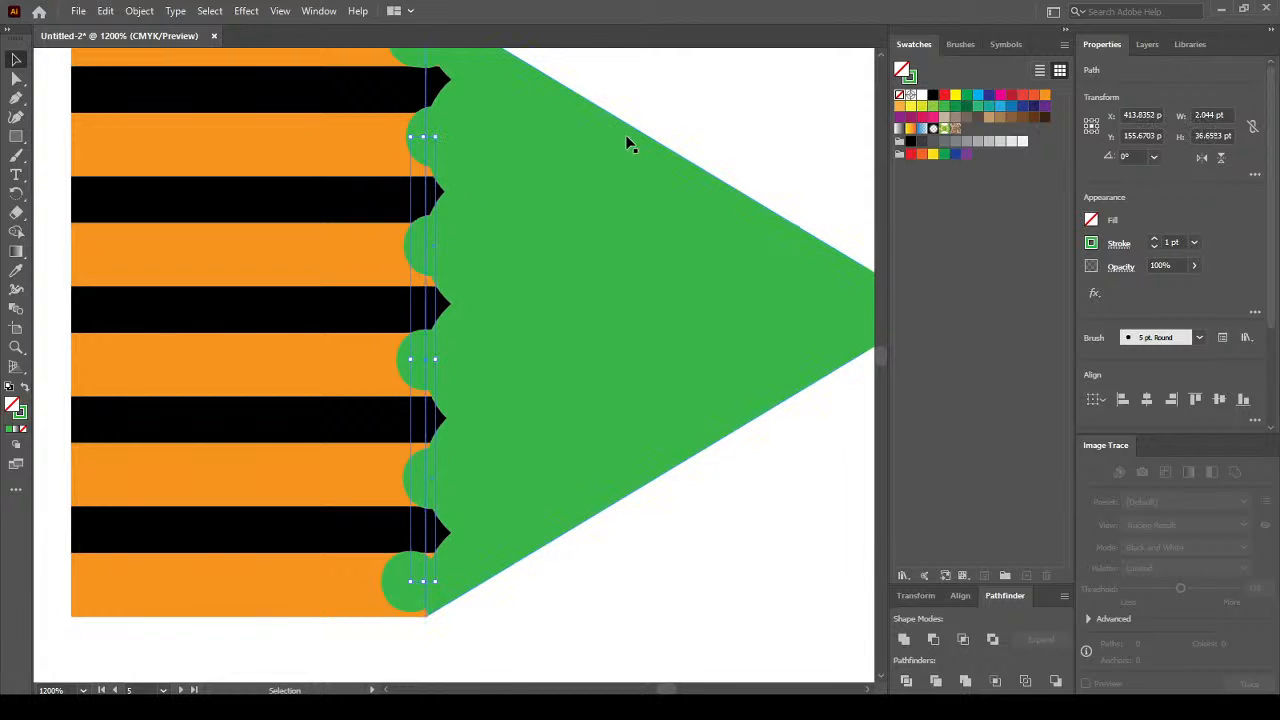
pyautogui.moveTo(648, 100); pyautogui.dragTo(657, 211)
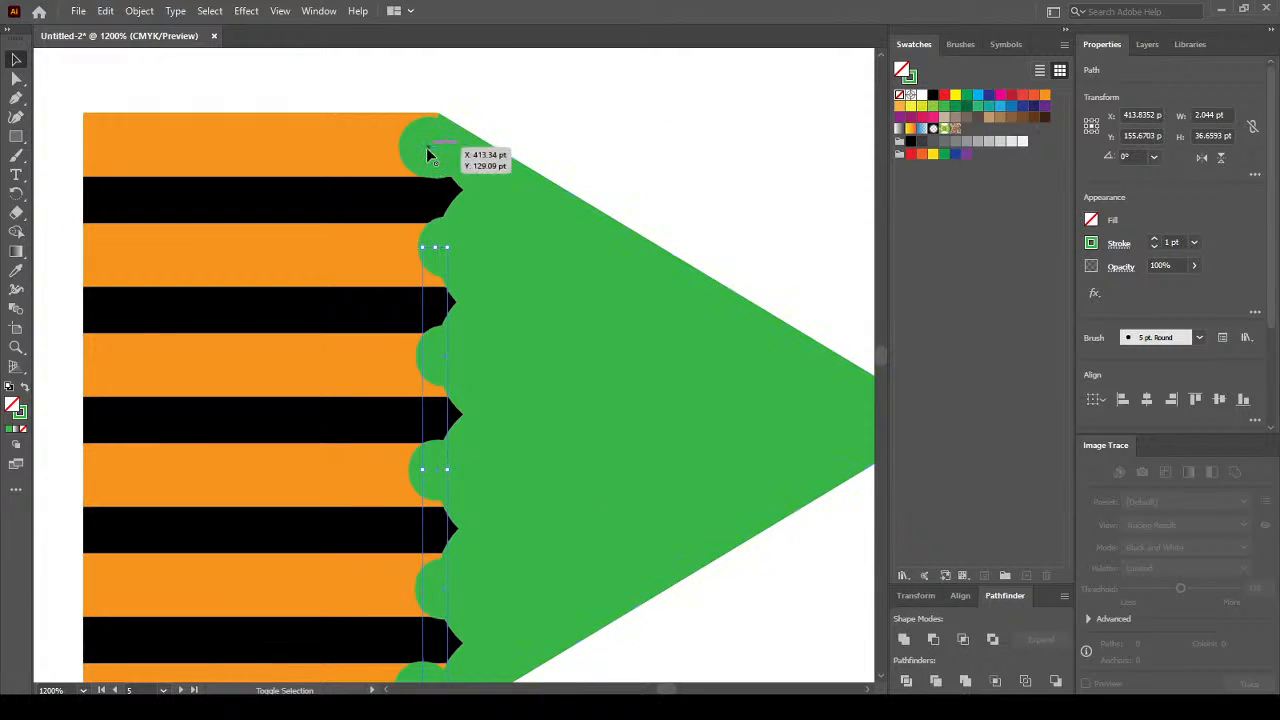
pyautogui.keyDown('shift'); pyautogui.click(619, 278); pyautogui.keyUp('shift')
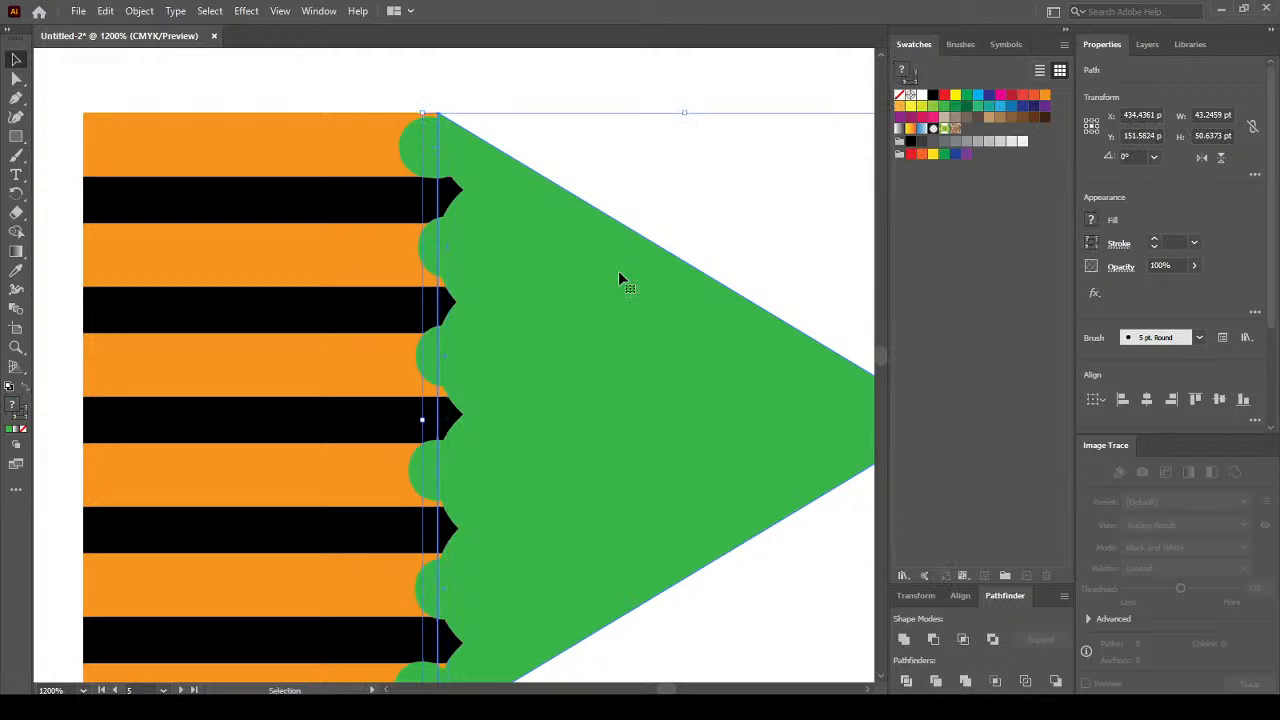
pyautogui.hotkey('ctrl', '-')
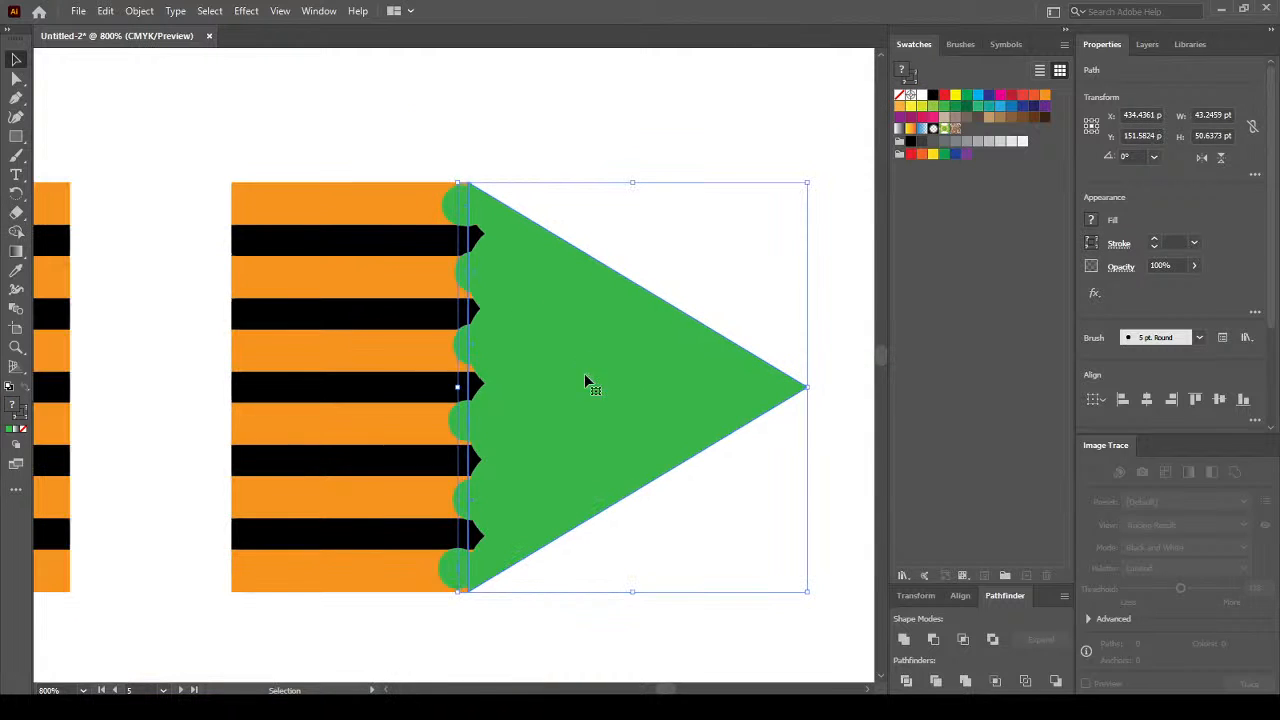
pyautogui.moveTo(610, 354); pyautogui.dragTo(616, 355)
pyautogui.hotkey('ctrl', 'z')
pyautogui.click(905, 640)
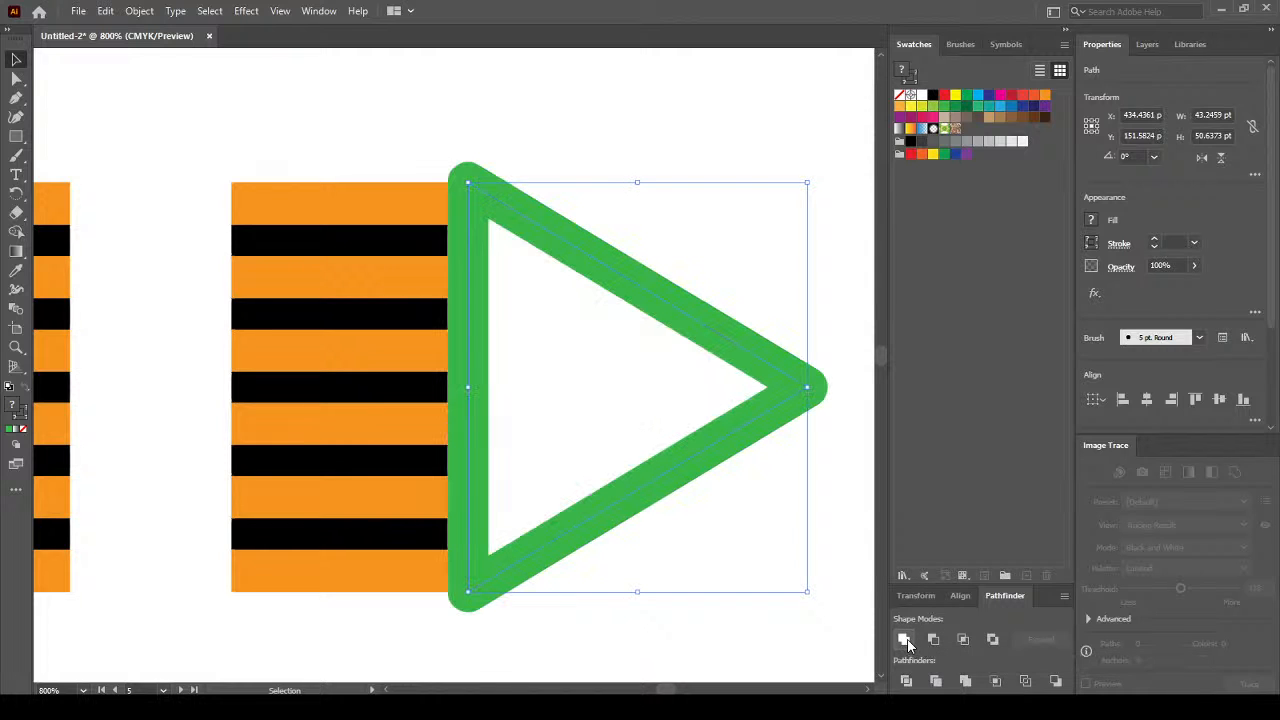
pyautogui.hotkey('ctrl', 'z')
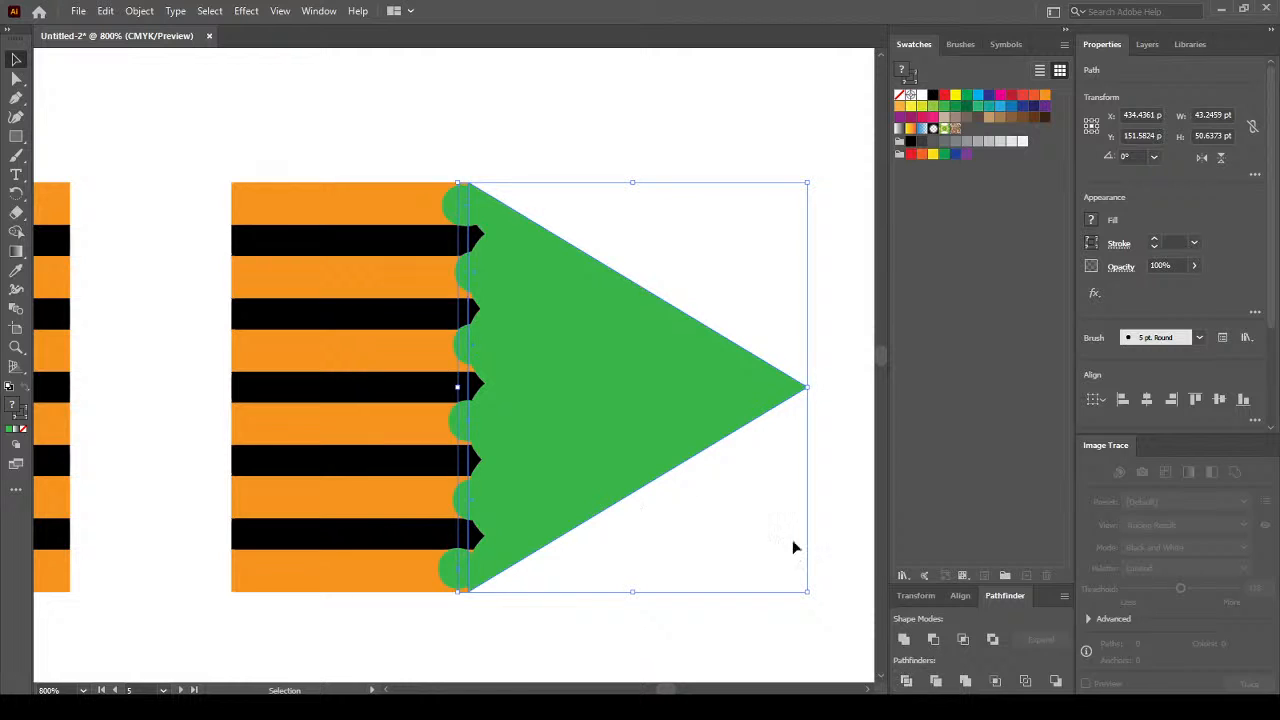
pyautogui.moveTo(1275, 304); pyautogui.dragTo(1274, 398)
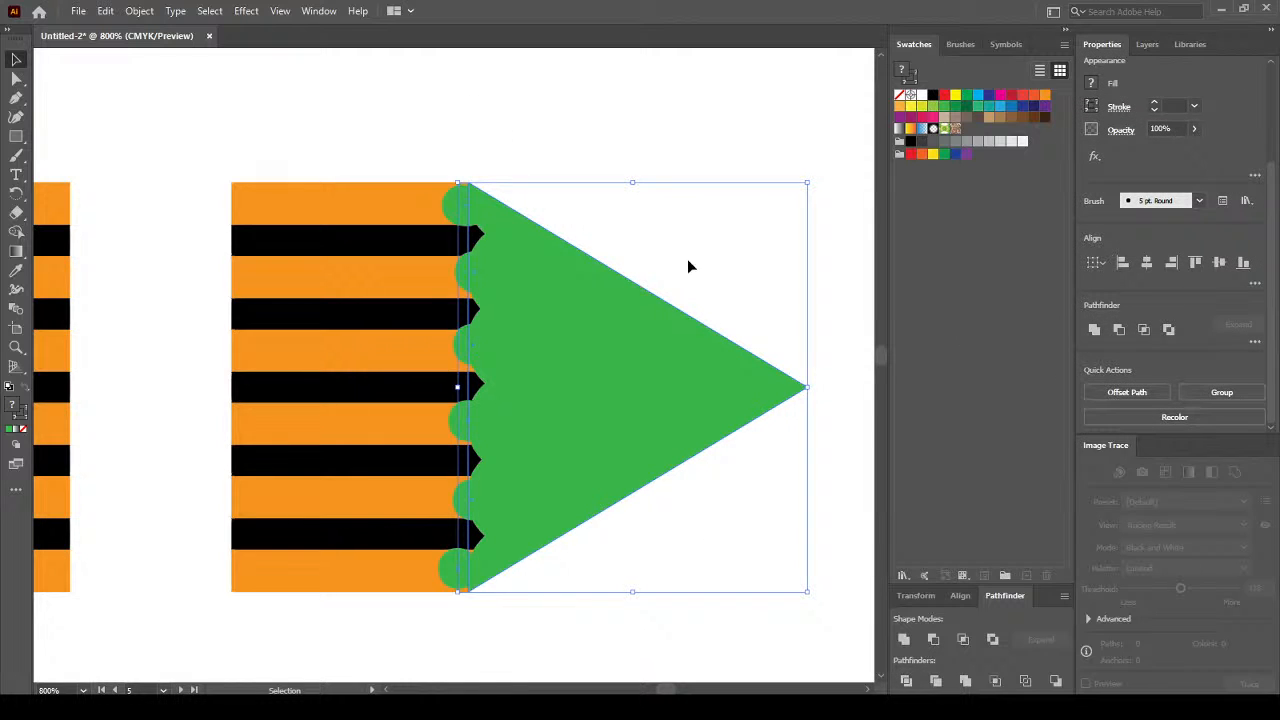
pyautogui.click(506, 174)
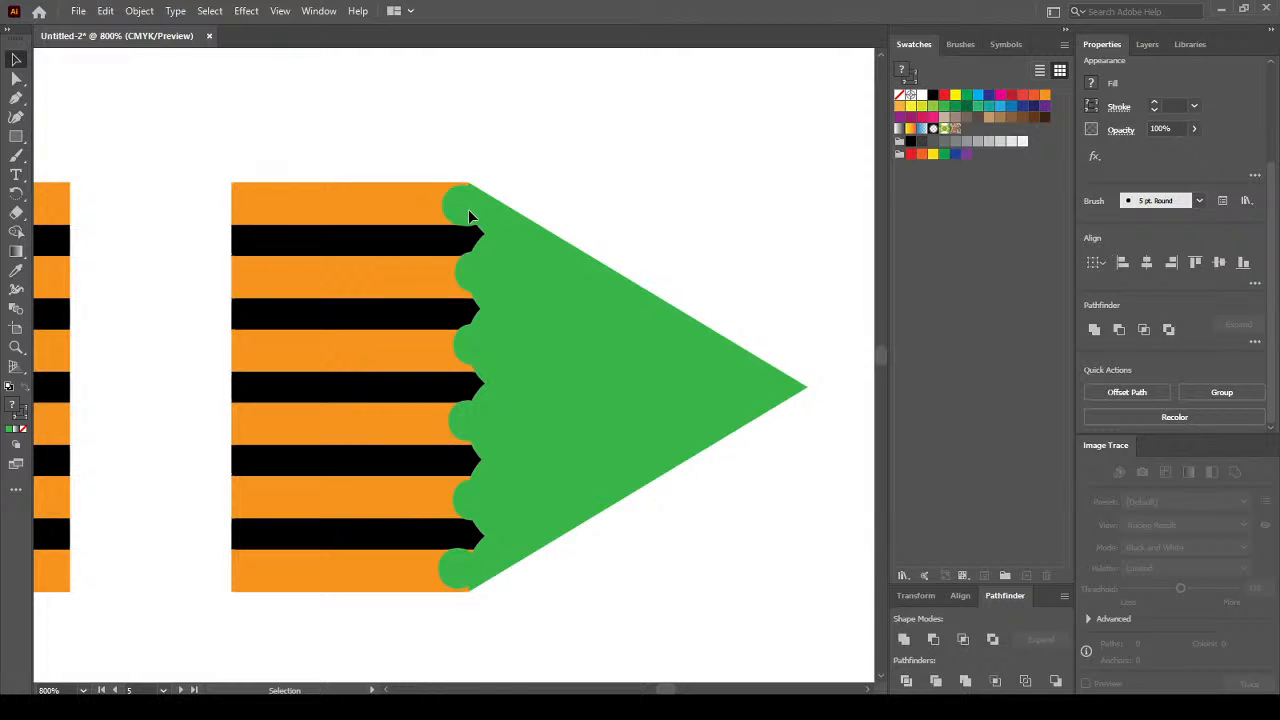
pyautogui.click(470, 206)
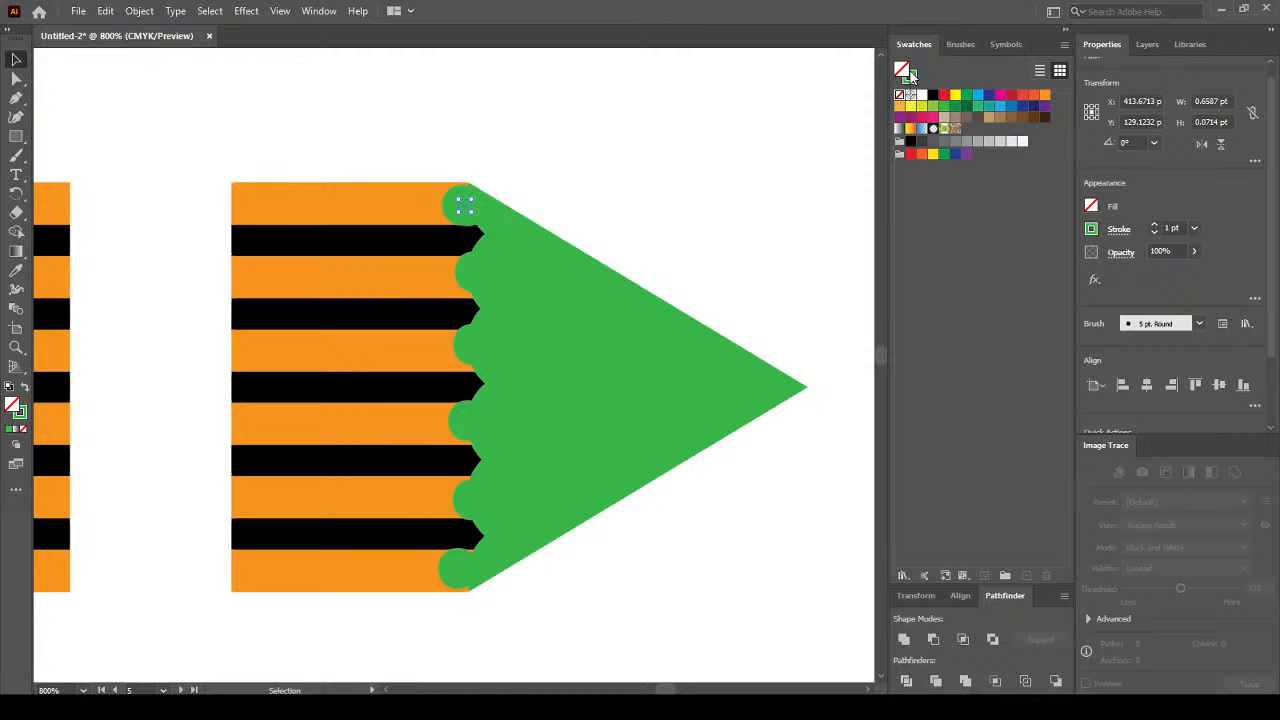
# Select the row of green circles and expand their appearance into filled shapes.
pyautogui.keyDown('shift'); pyautogui.click(471, 271); pyautogui.keyUp('shift')
pyautogui.keyDown('shift'); pyautogui.click(475, 344); pyautogui.keyUp('shift')
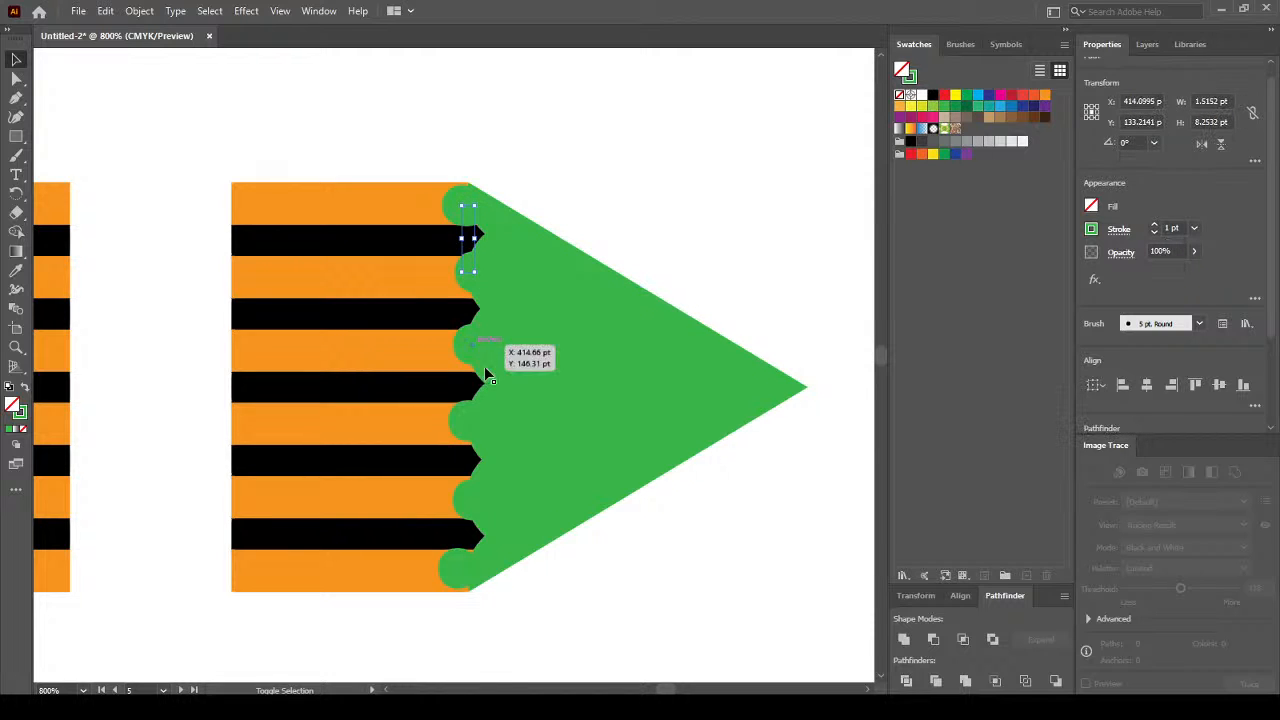
pyautogui.keyDown('shift'); pyautogui.click(471, 420); pyautogui.keyUp('shift')
pyautogui.keyDown('shift'); pyautogui.click(477, 503); pyautogui.keyUp('shift')
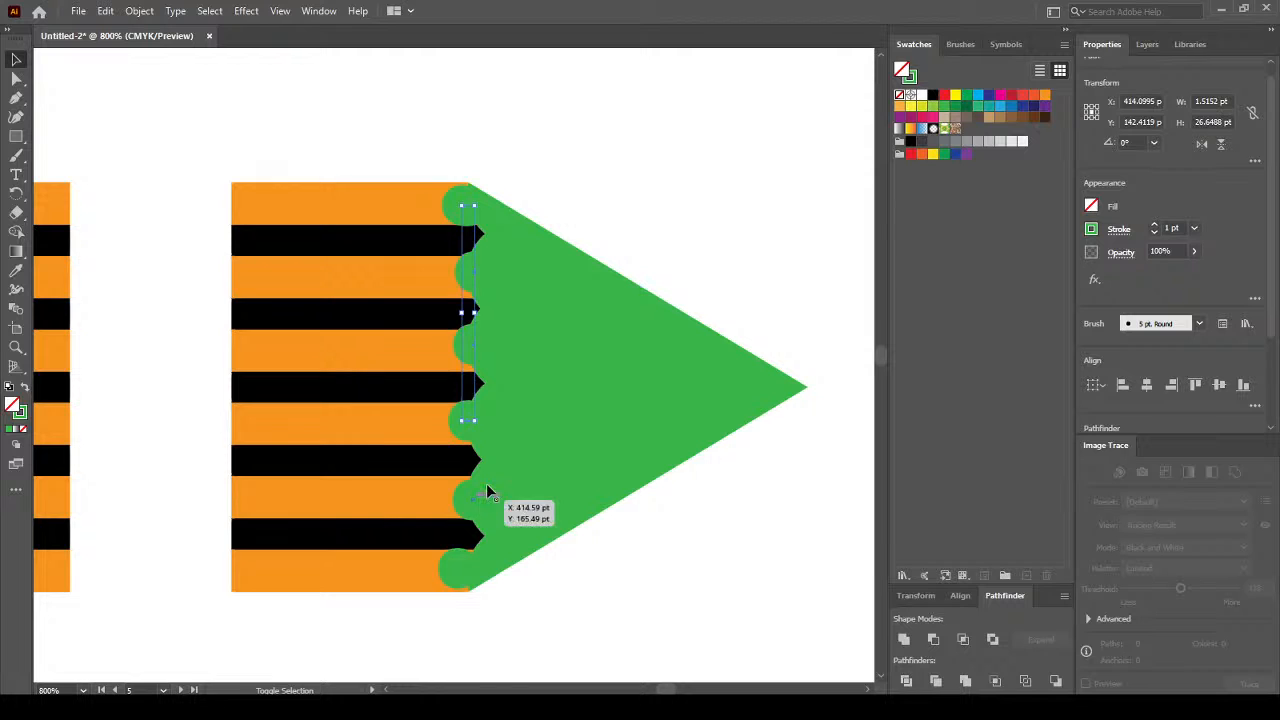
pyautogui.keyDown('shift'); pyautogui.click(460, 568); pyautogui.keyUp('shift')
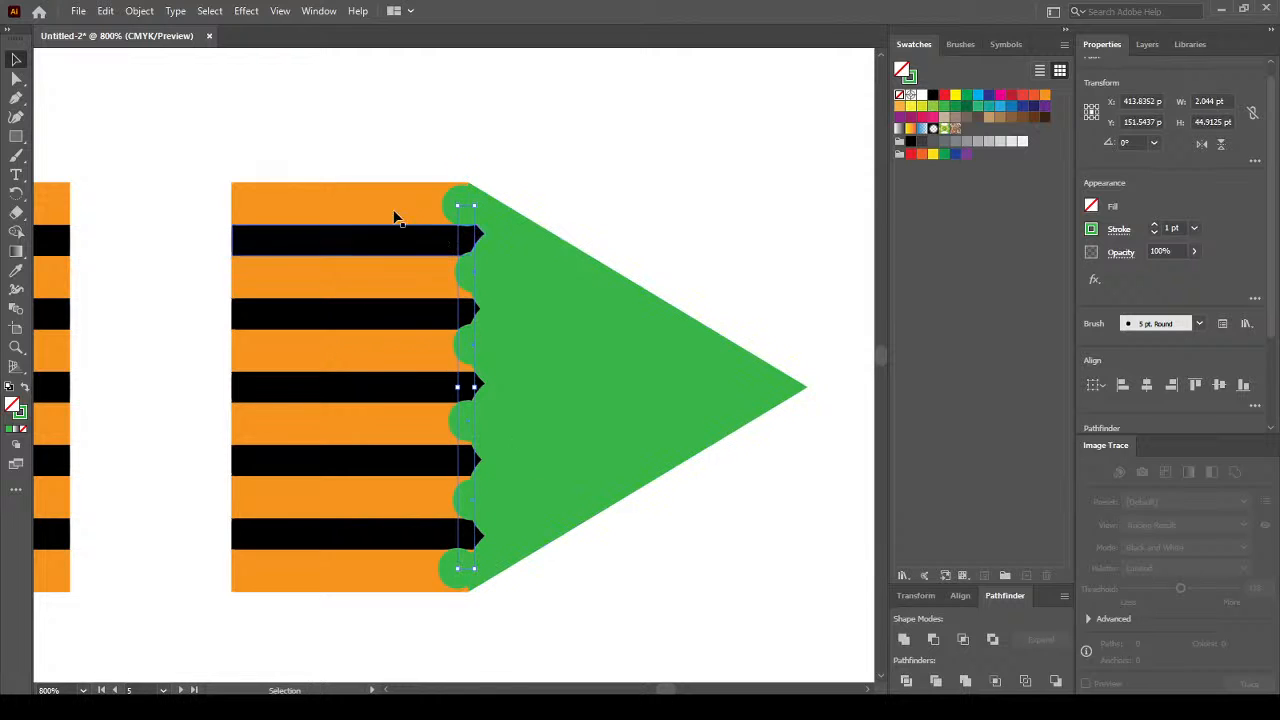
pyautogui.click(139, 11)
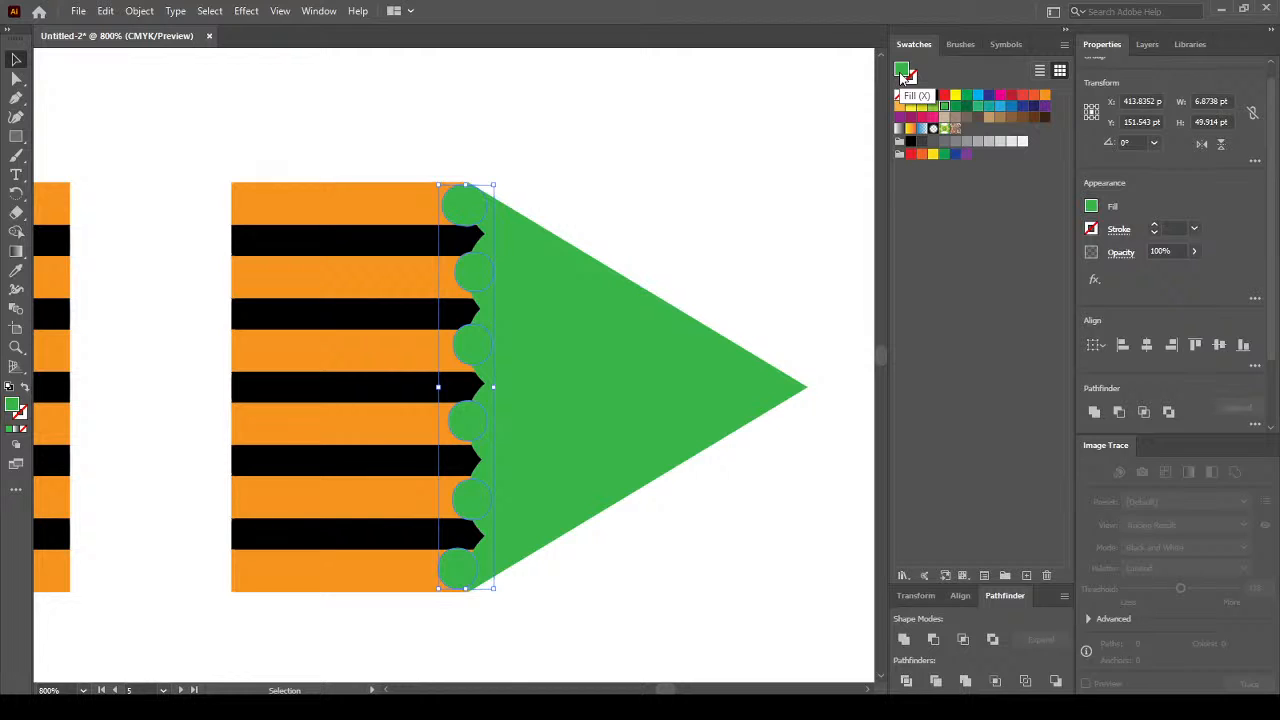
pyautogui.click(140, 11)
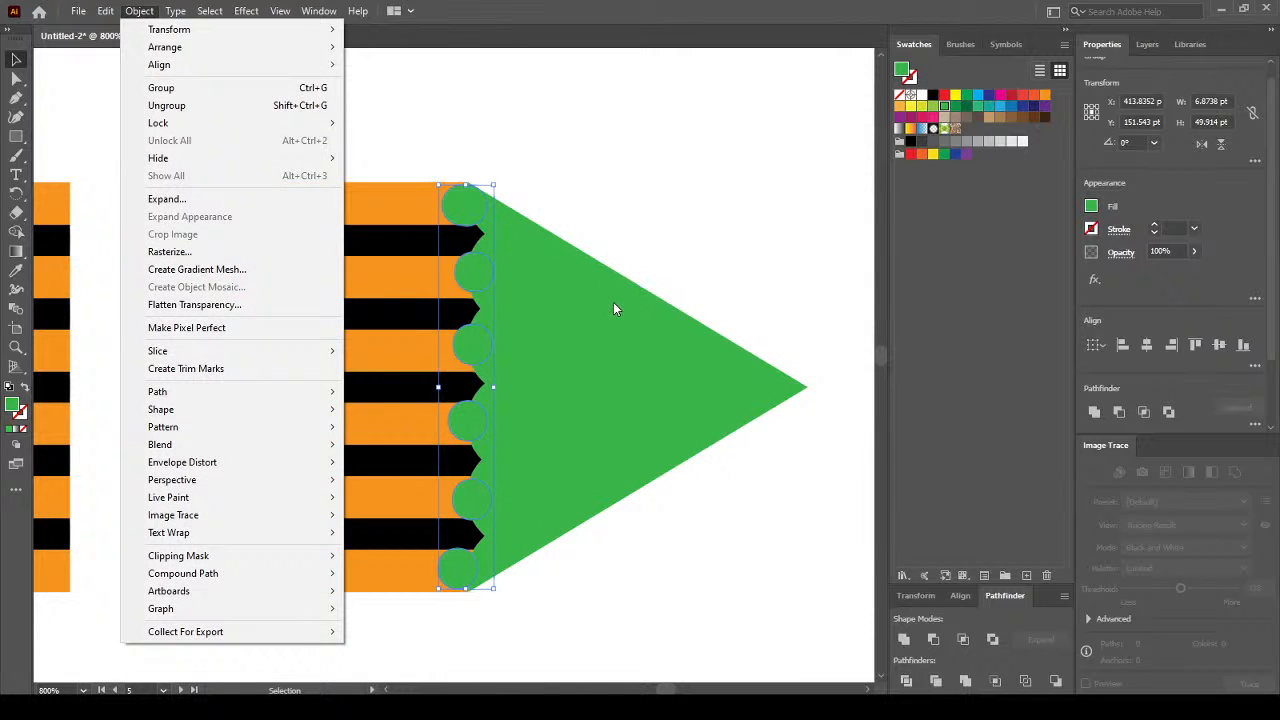
# Add the green triangle and unite it with the circles into one tip shape.
pyautogui.click(613, 302)
pyautogui.keyDown('shift'); pyautogui.click(619, 309); pyautogui.keyUp('shift')
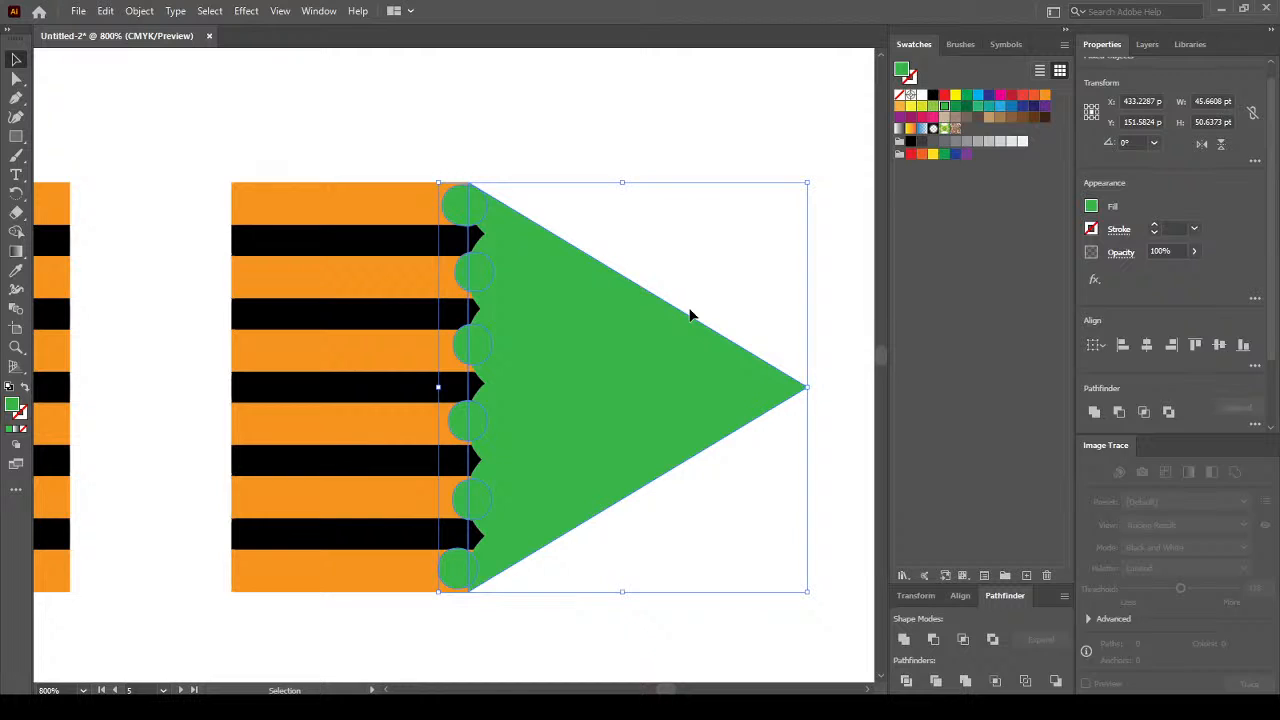
pyautogui.click(904, 640)
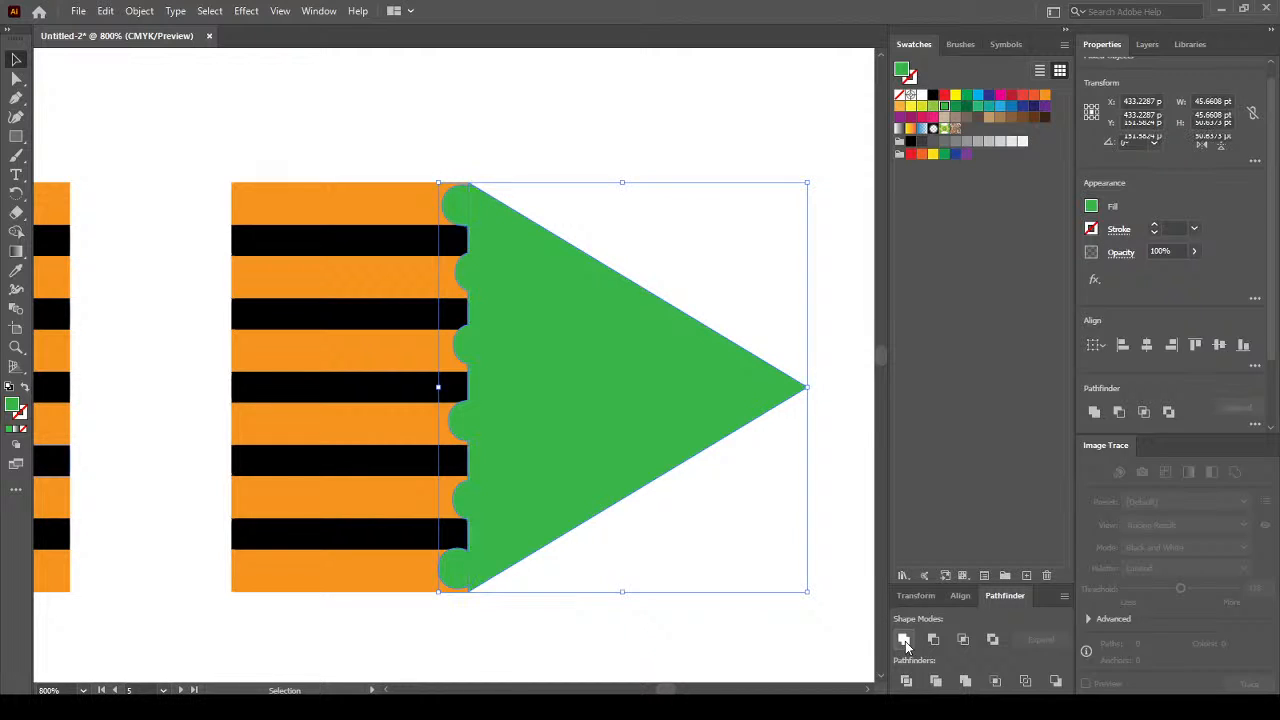
pyautogui.click(756, 620)
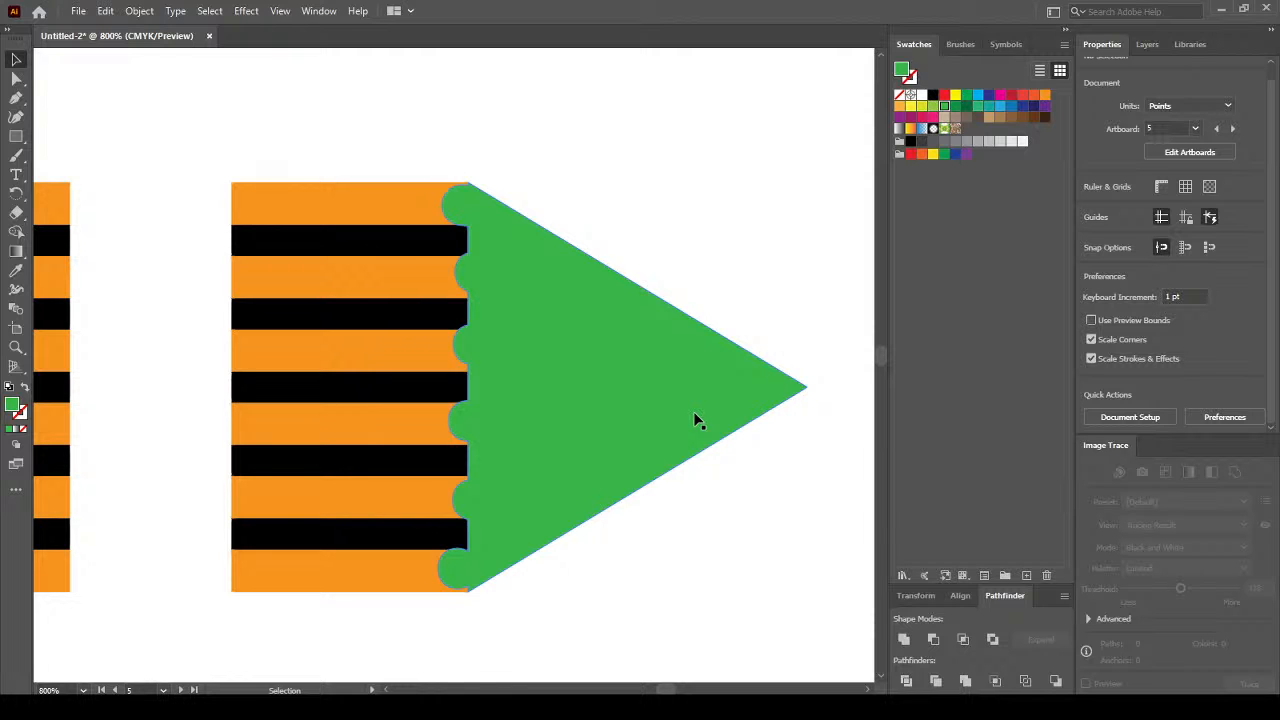
# Send the merged green tip to the back so the stripe ends overlap its scalloped edge.
pyautogui.click(543, 357)
pyautogui.rightClick(548, 328)
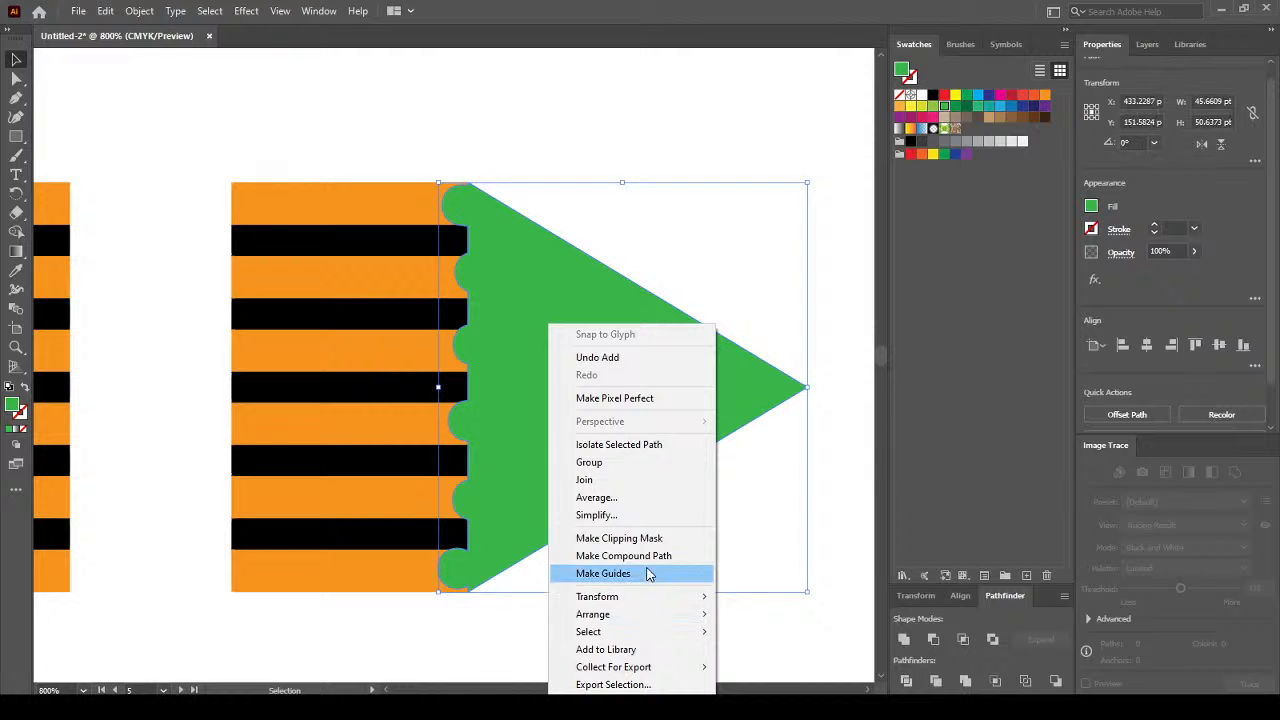
pyautogui.moveTo(683, 620)
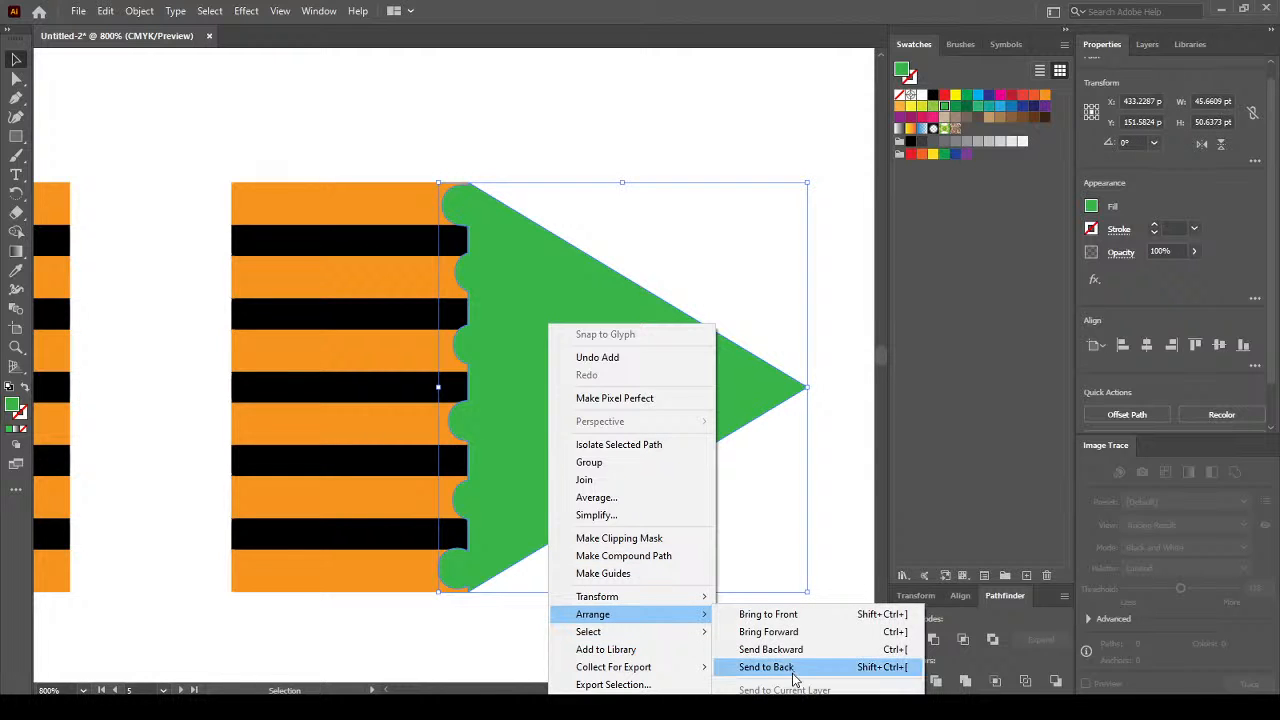
pyautogui.click(795, 668)
pyautogui.click(716, 635)
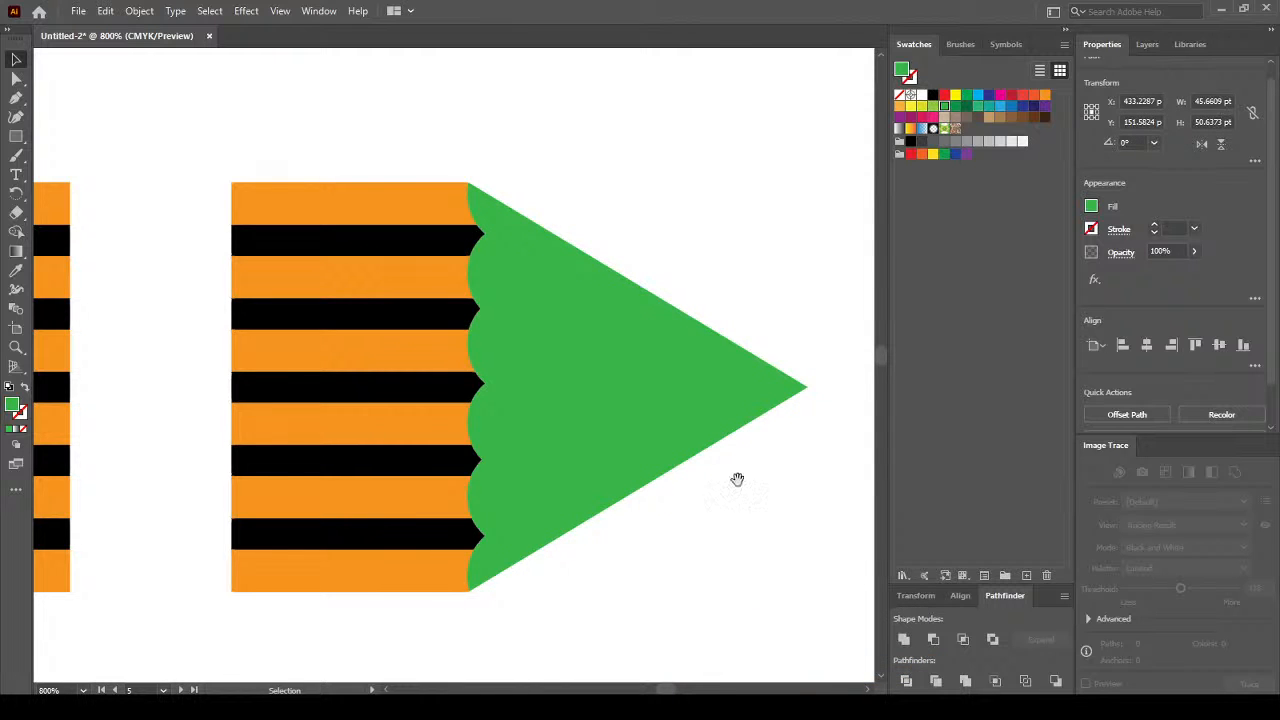
pyautogui.moveTo(737, 479); pyautogui.dragTo(620, 474)
pyautogui.click(536, 380)
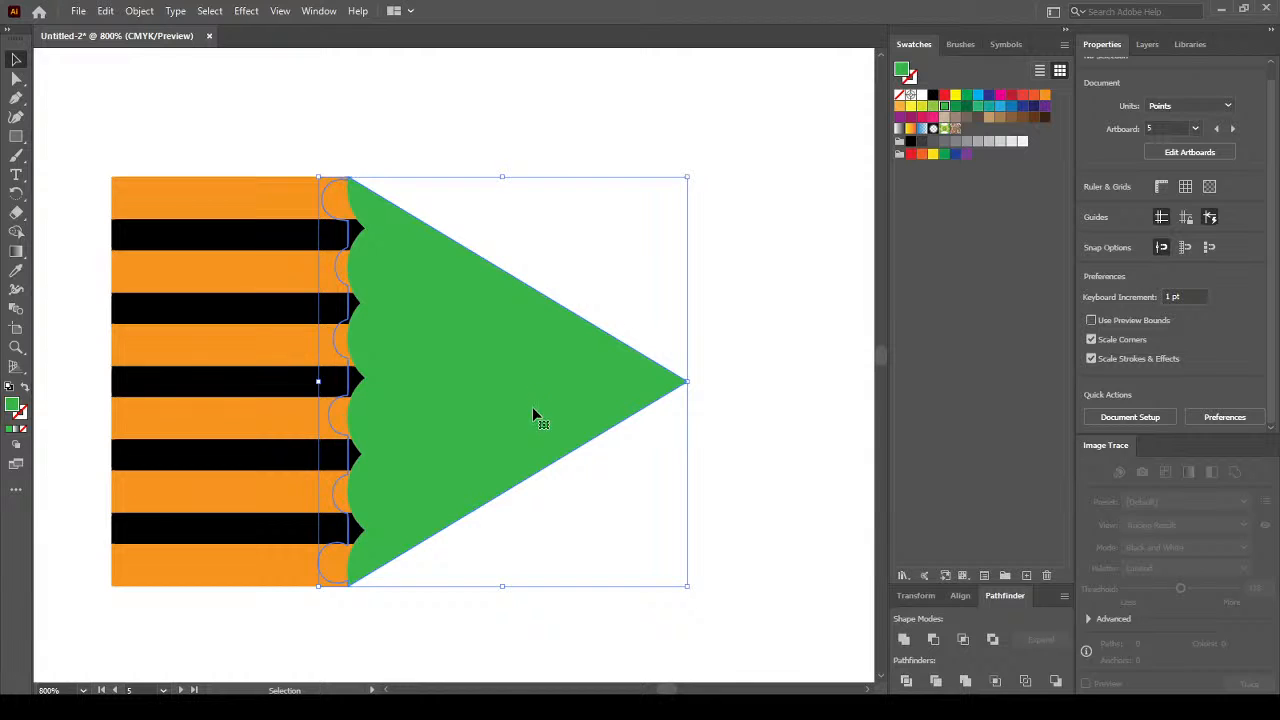
pyautogui.click(750, 278)
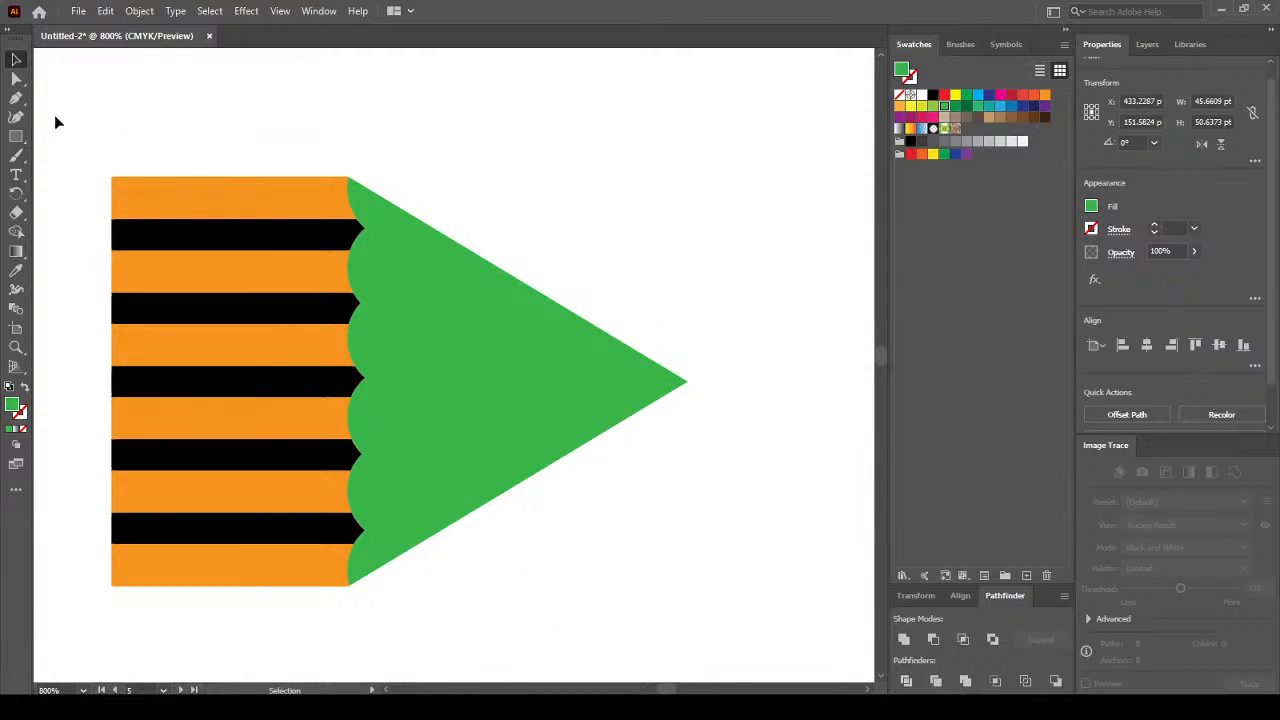
pyautogui.click(17, 137)
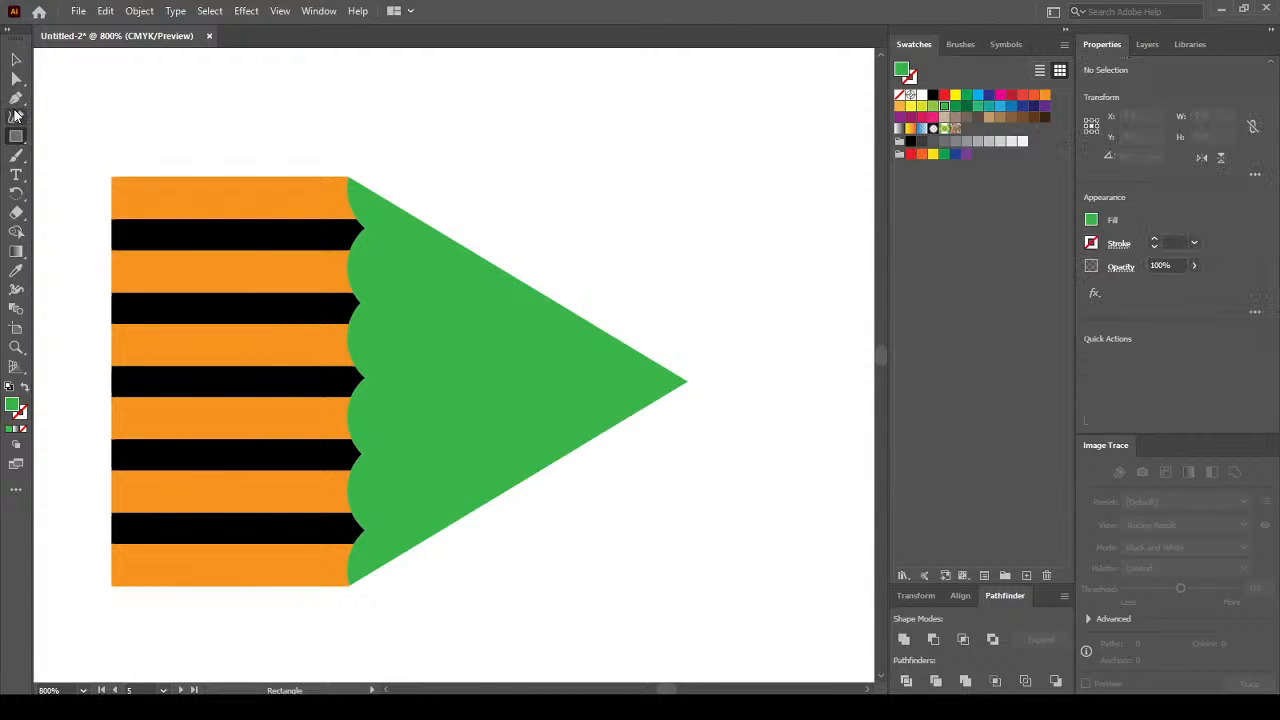
# Draw an unfilled black three-point curve with the Pen across the green tip near its point.
pyautogui.click(16, 97)
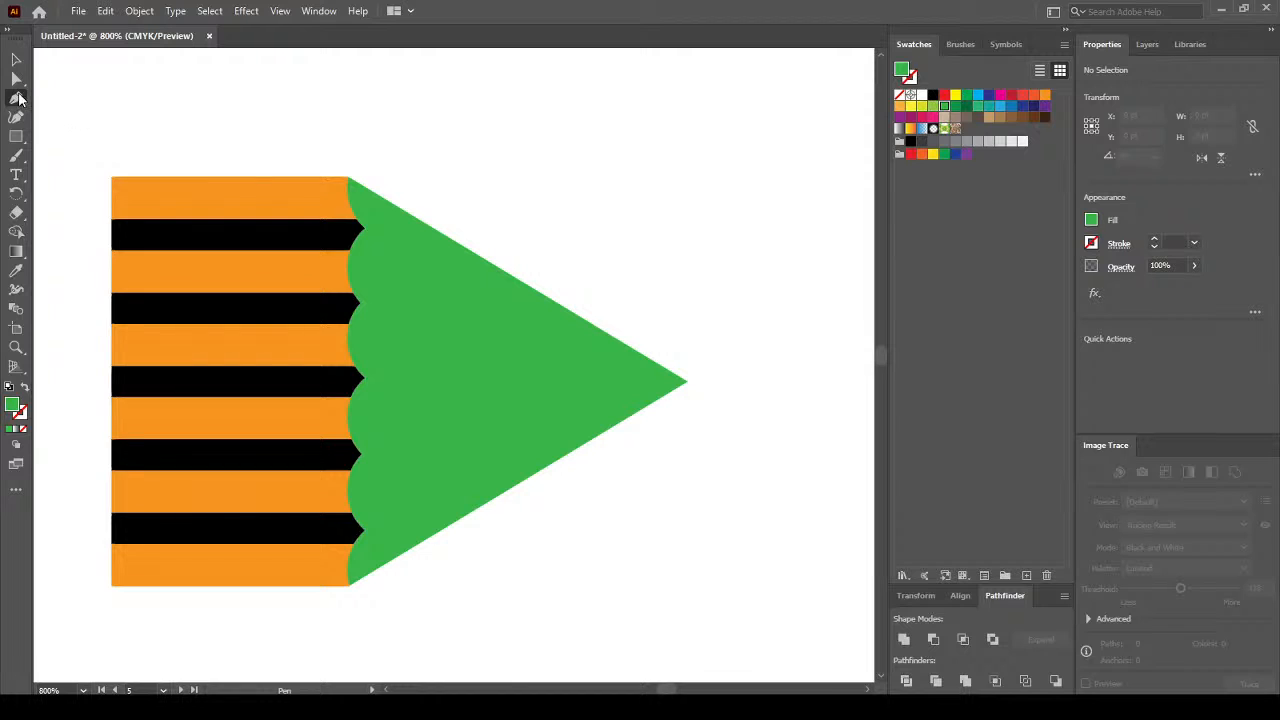
pyautogui.click(25, 387)
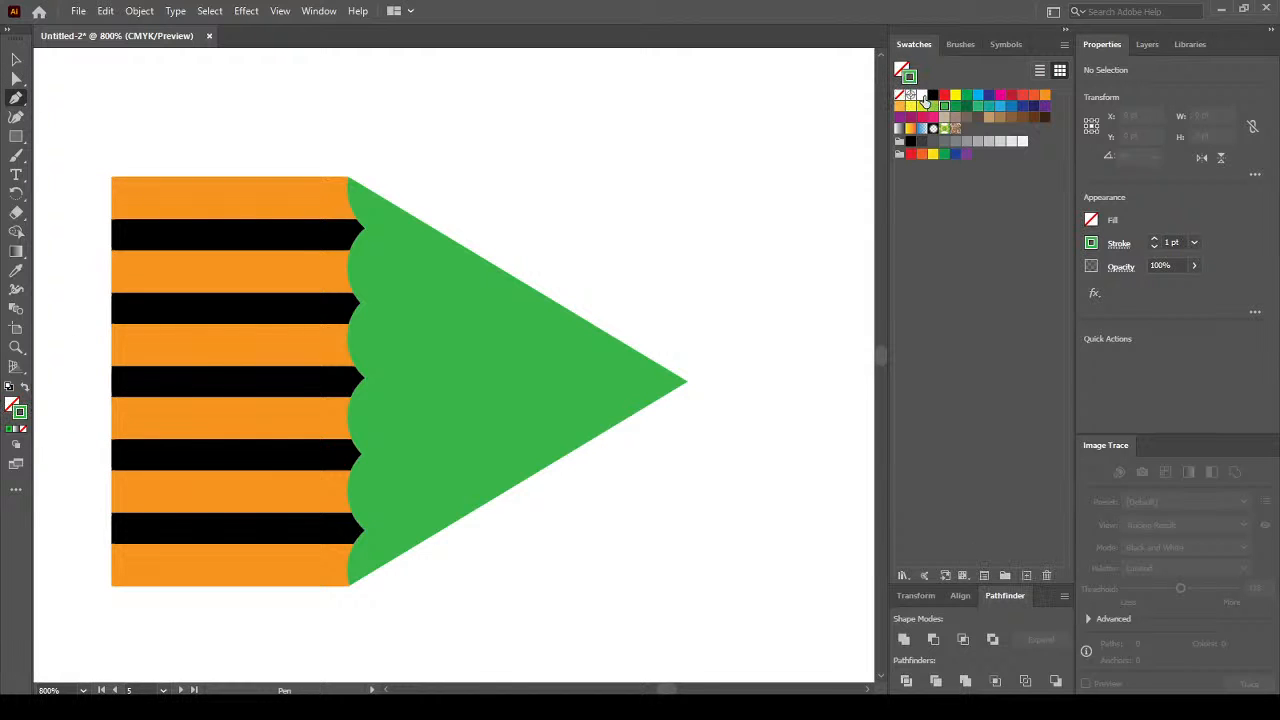
pyautogui.click(934, 96)
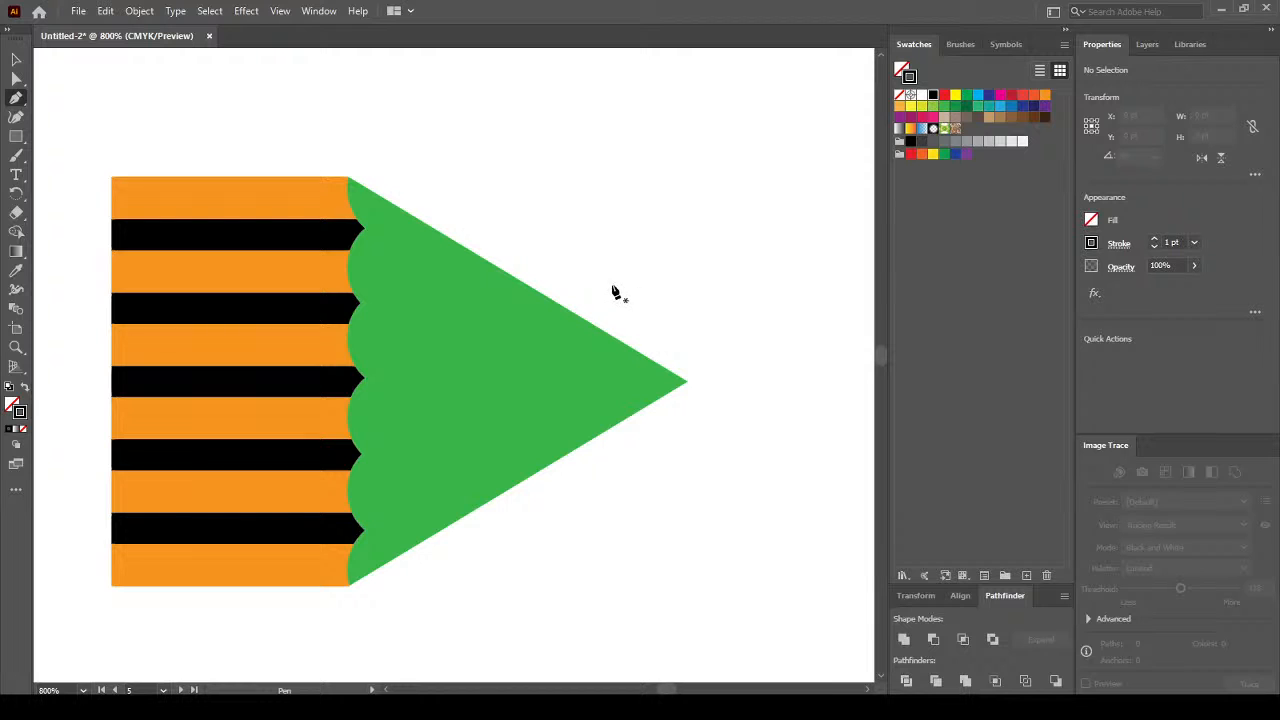
pyautogui.moveTo(602, 302); pyautogui.dragTo(601, 301)
pyautogui.moveTo(588, 366); pyautogui.dragTo(628, 498)
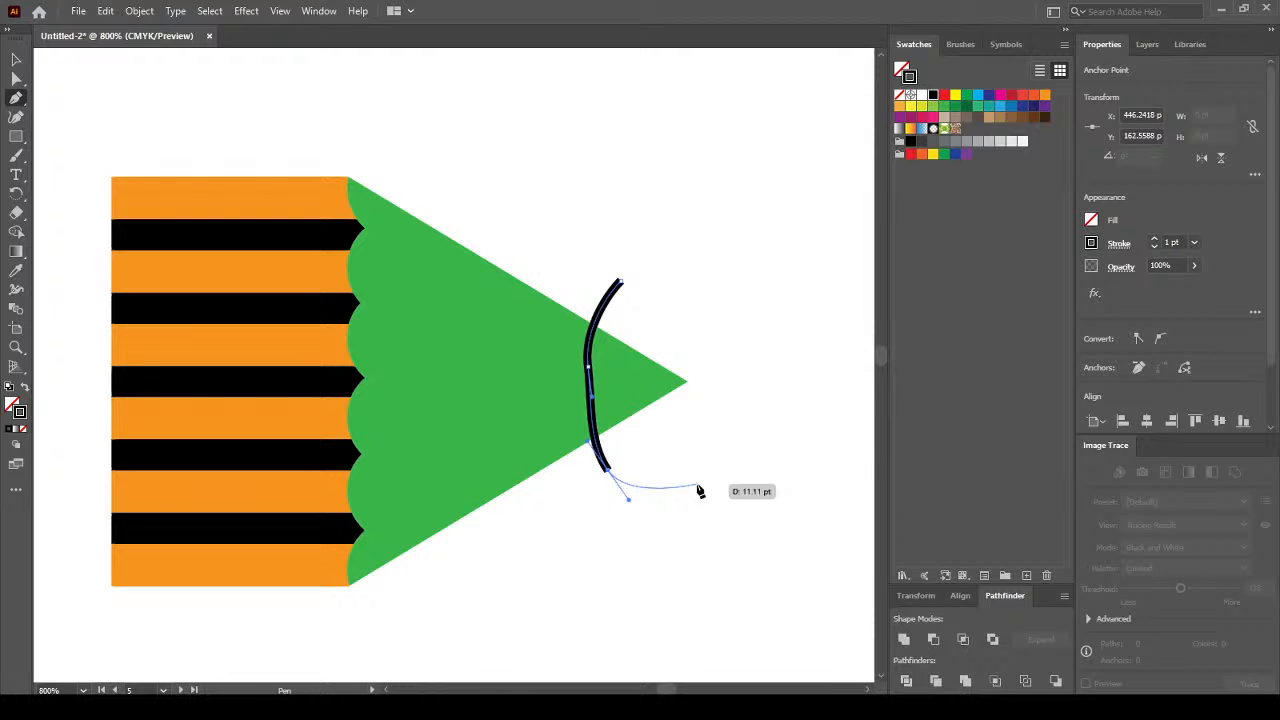
# Move the curve's anchors with Direct Selection to make a deeper, rounder bend.
pyautogui.click(16, 78)
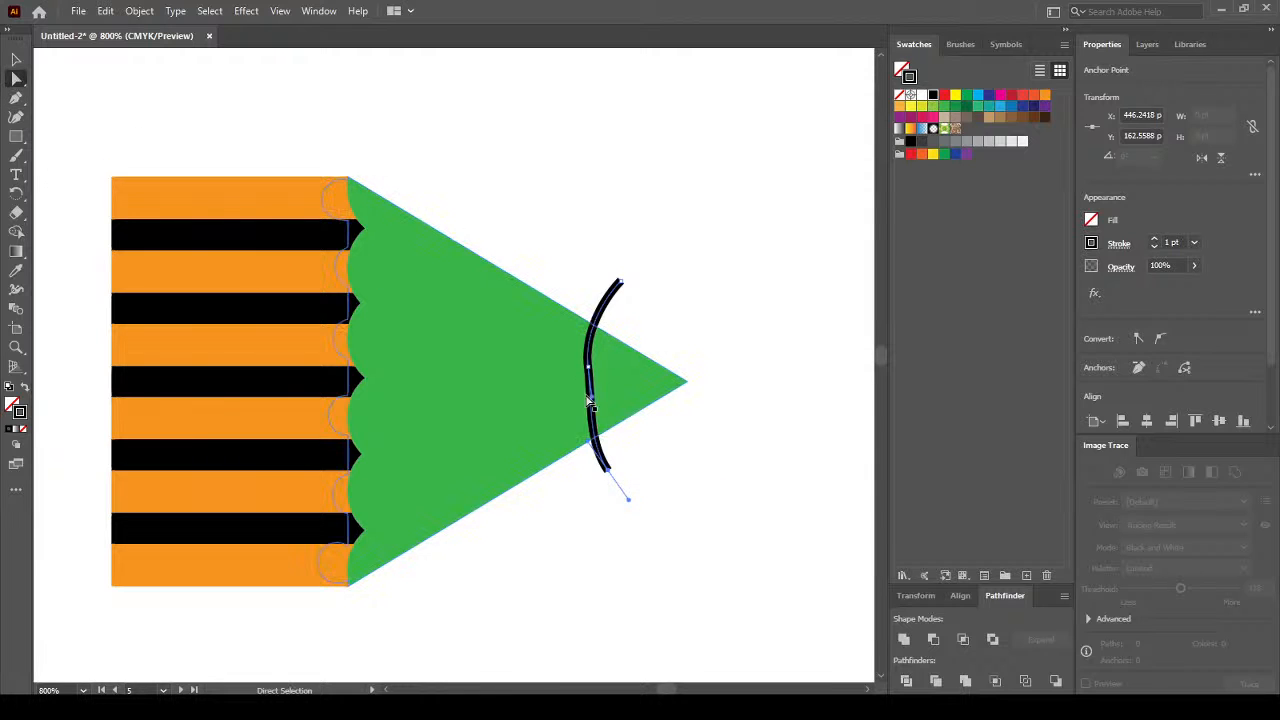
pyautogui.moveTo(592, 398); pyautogui.dragTo(624, 412)
pyautogui.moveTo(590, 372); pyautogui.dragTo(541, 440)
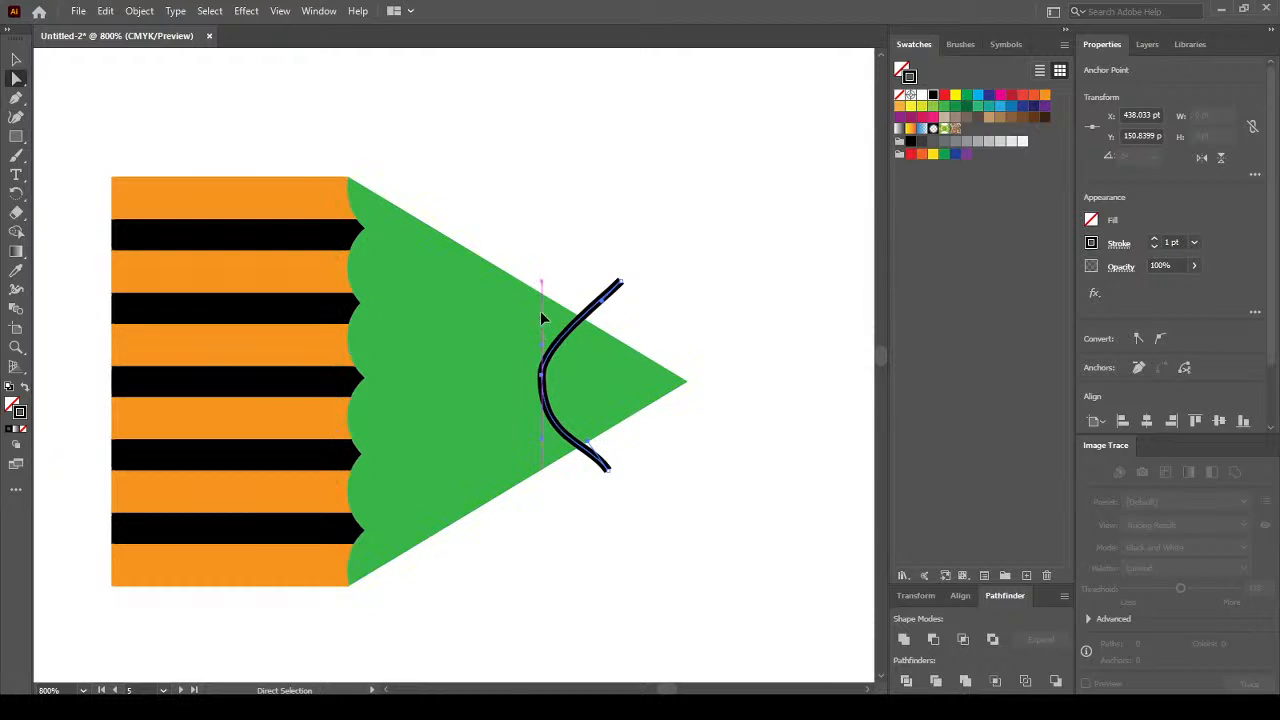
pyautogui.click(16, 60)
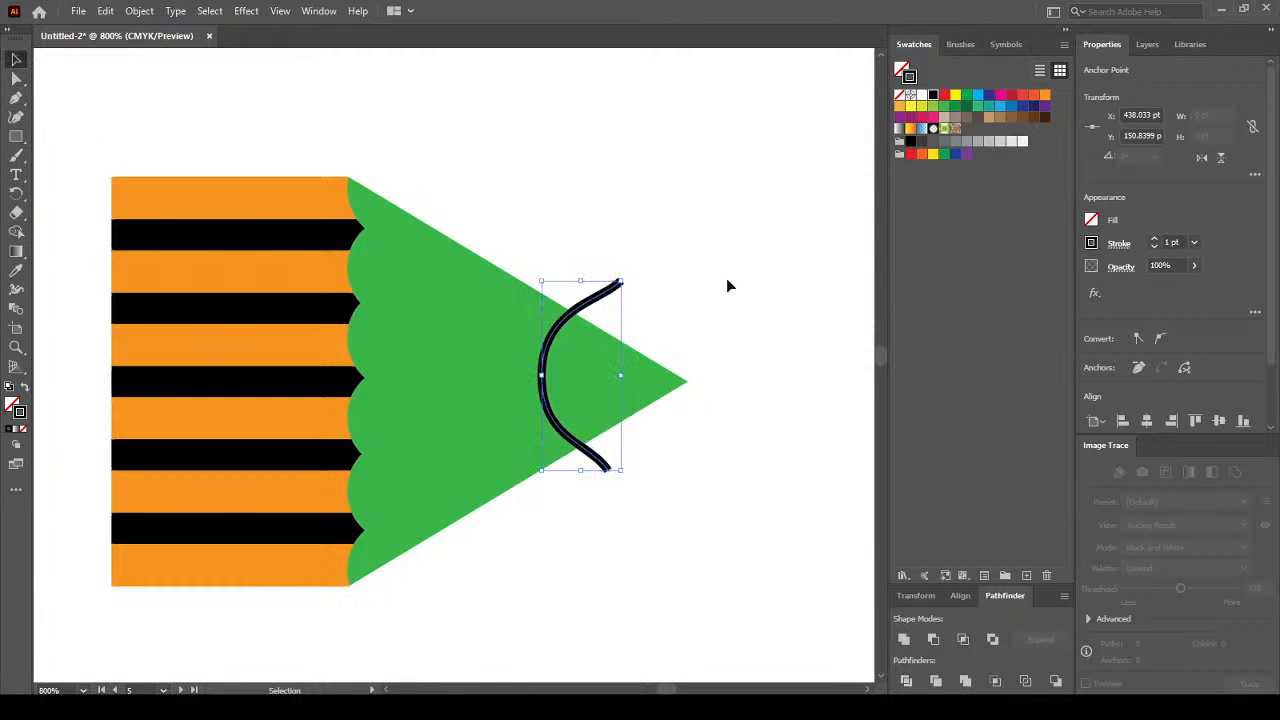
pyautogui.click(746, 238)
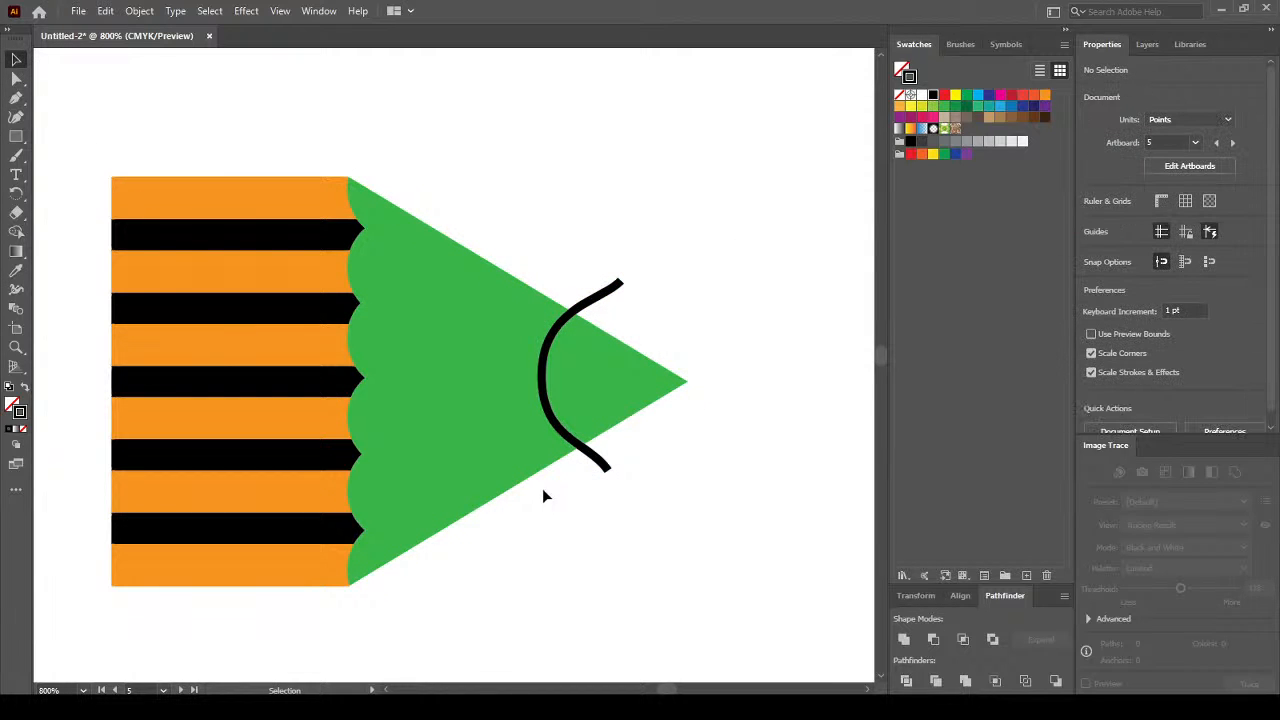
# Divide the green tip along the black curve with Pathfinder Divide.
pyautogui.click(600, 300)
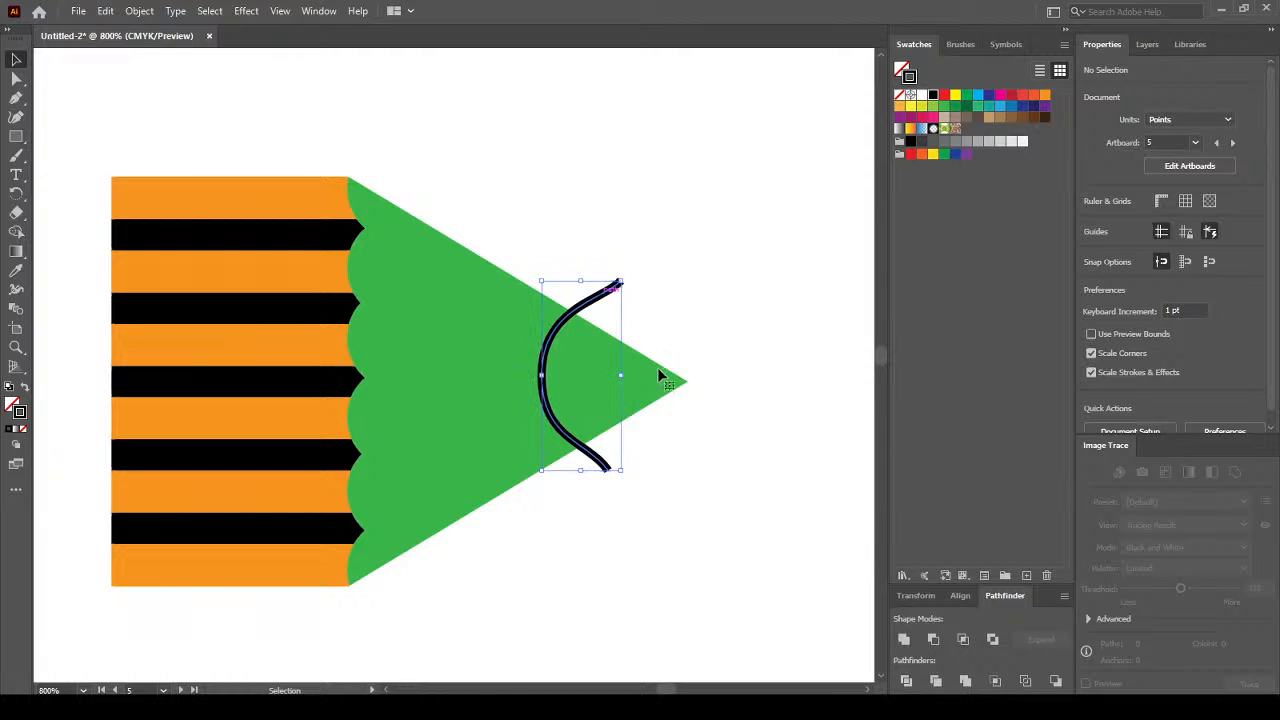
pyautogui.click(663, 390)
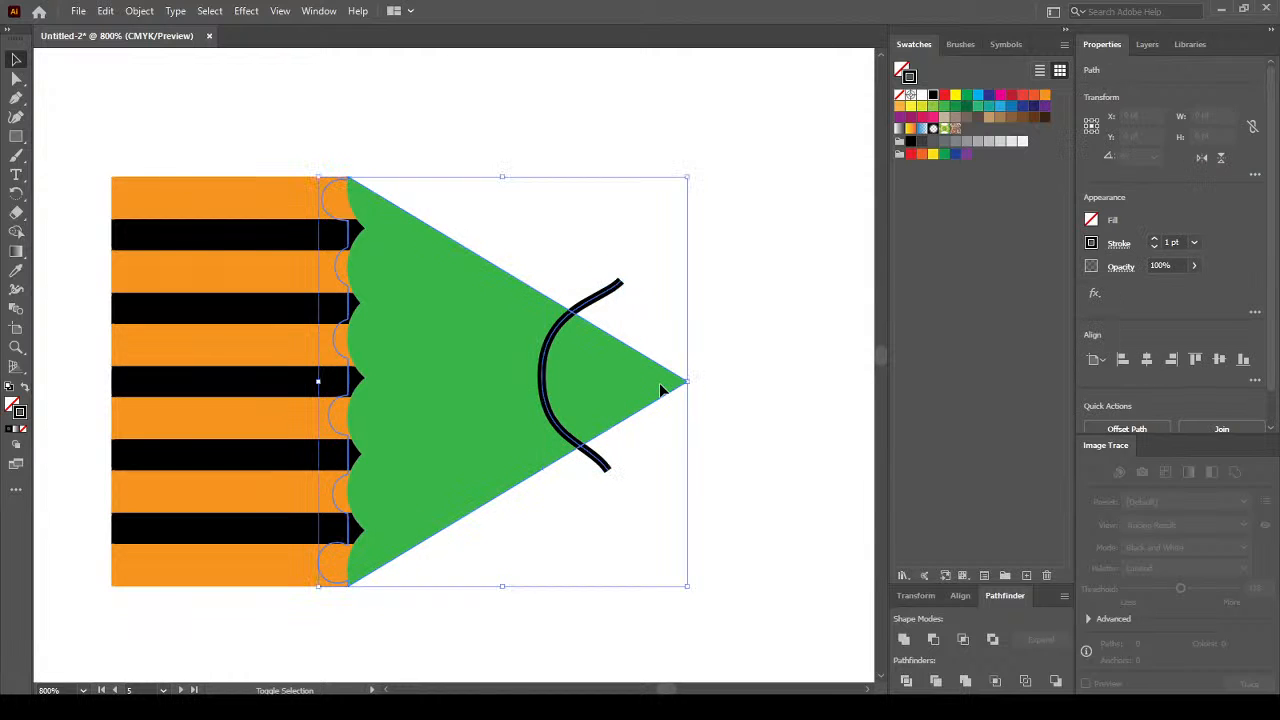
pyautogui.click(907, 682)
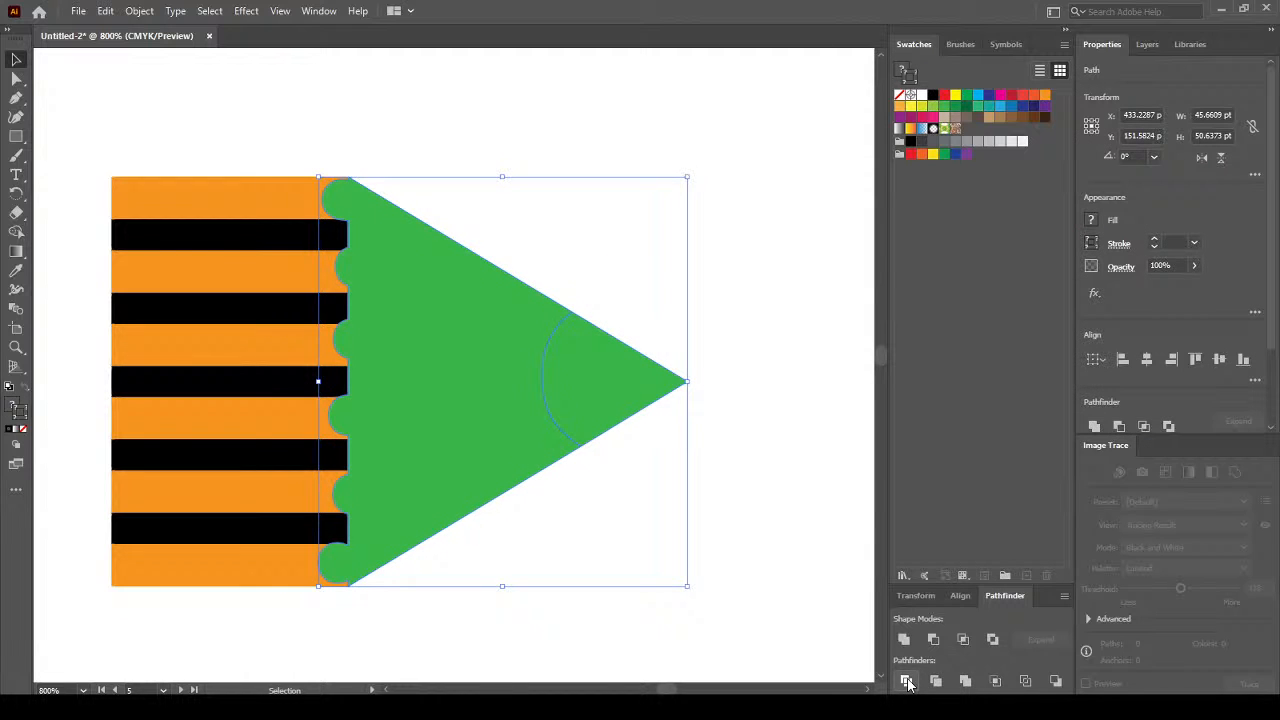
pyautogui.click(778, 503)
# Send the divided green tip pieces behind the striped body.
pyautogui.click(452, 337)
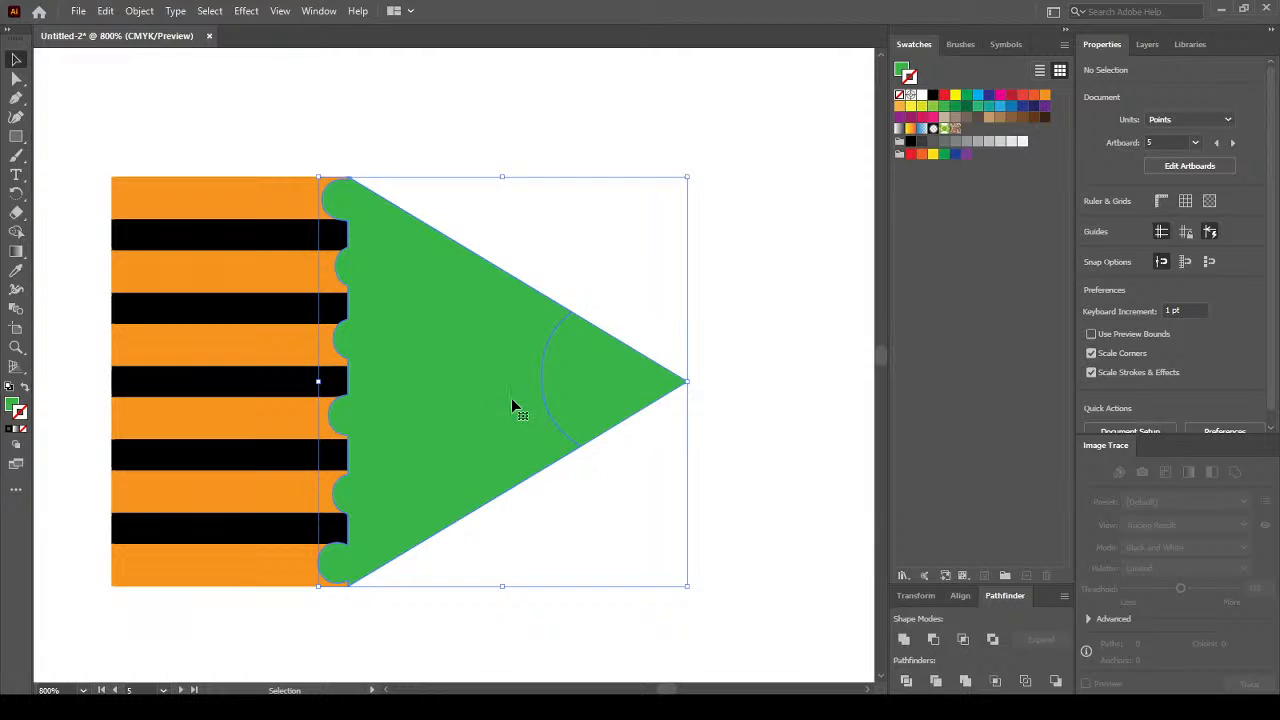
pyautogui.rightClick(507, 352)
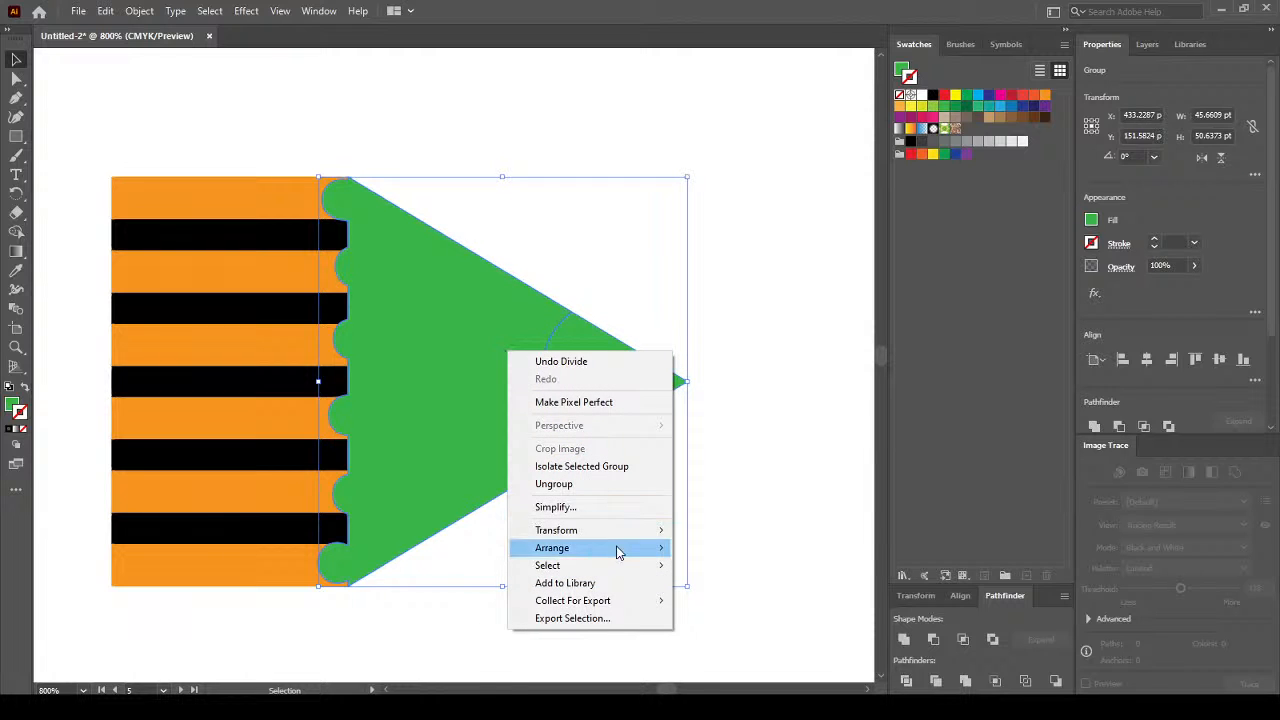
pyautogui.moveTo(620, 556)
pyautogui.click(765, 598)
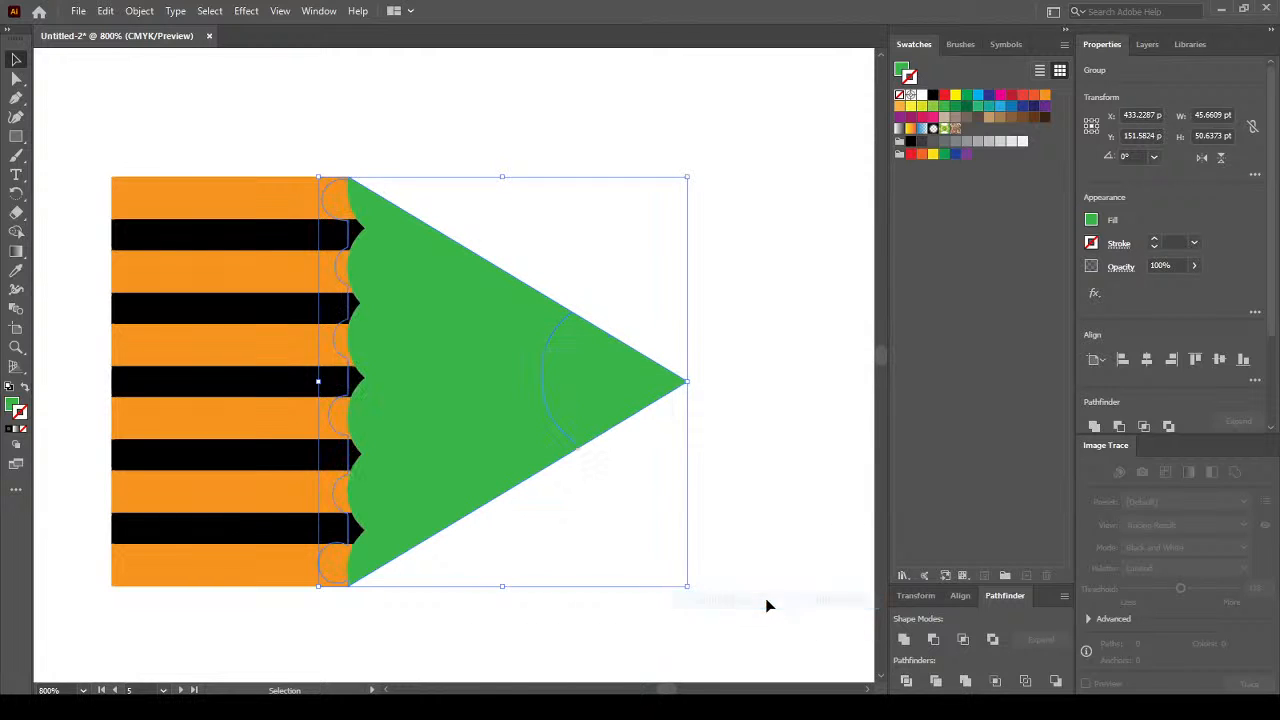
pyautogui.click(796, 431)
pyautogui.scroll(-3, 1270, 380)
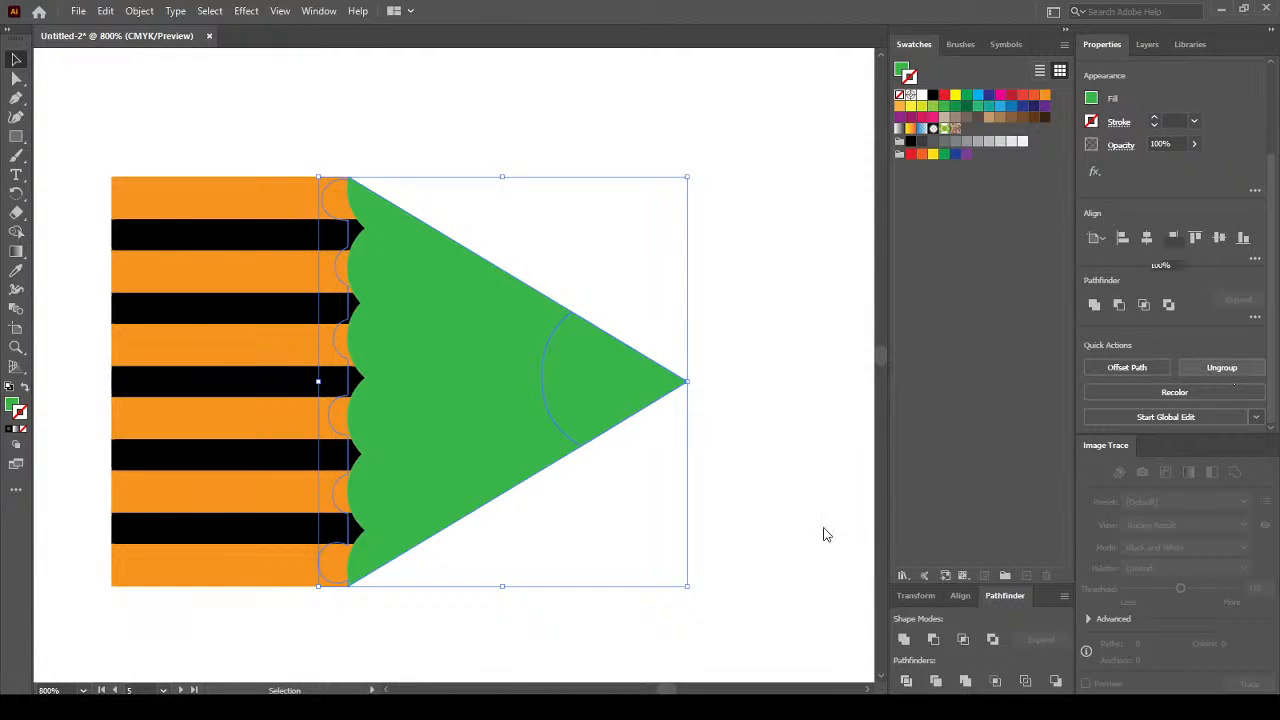
pyautogui.click(784, 444)
# Fill the pointed tip piece with a dark near-black grey swatch.
pyautogui.click(622, 391)
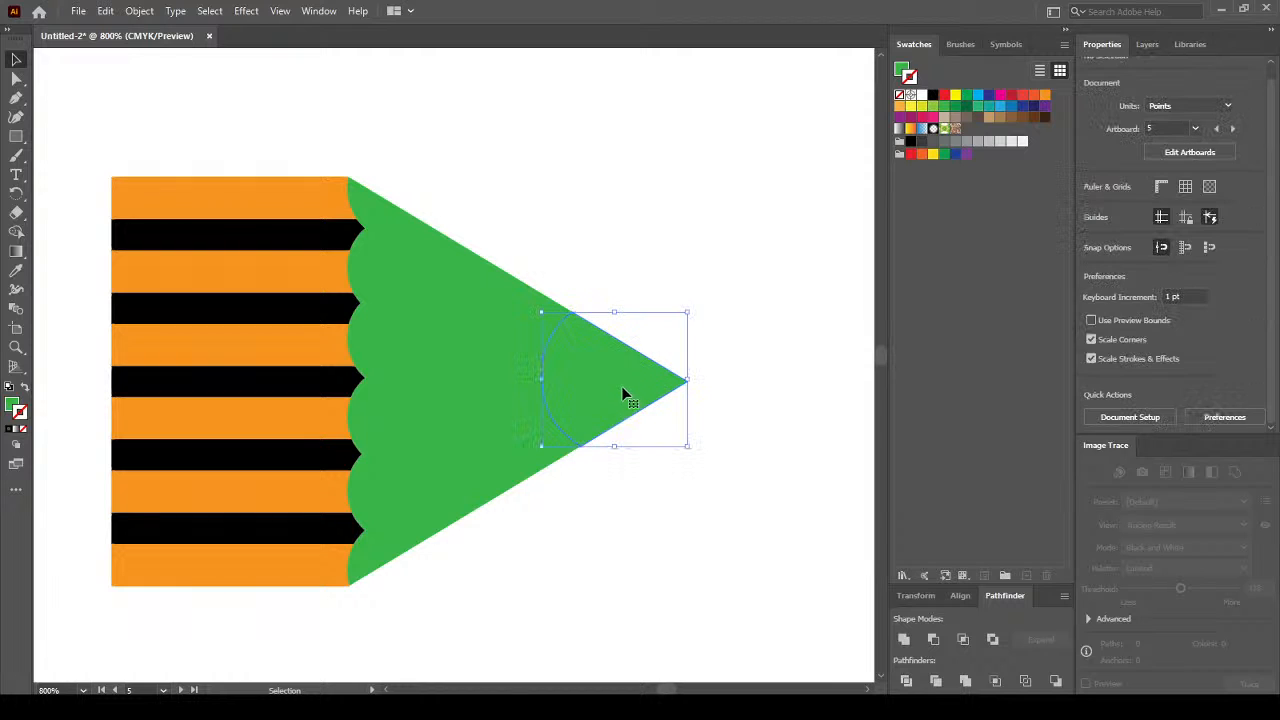
pyautogui.click(933, 145)
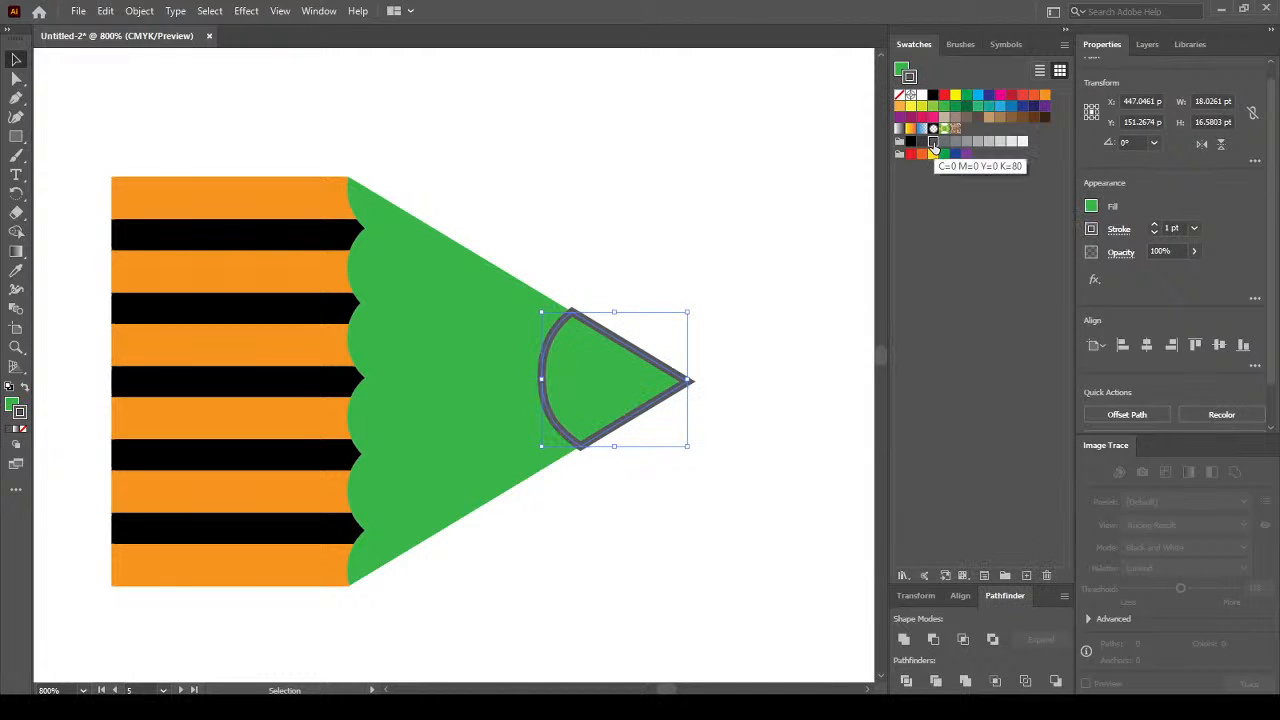
pyautogui.hotkey('ctrl', 'z')
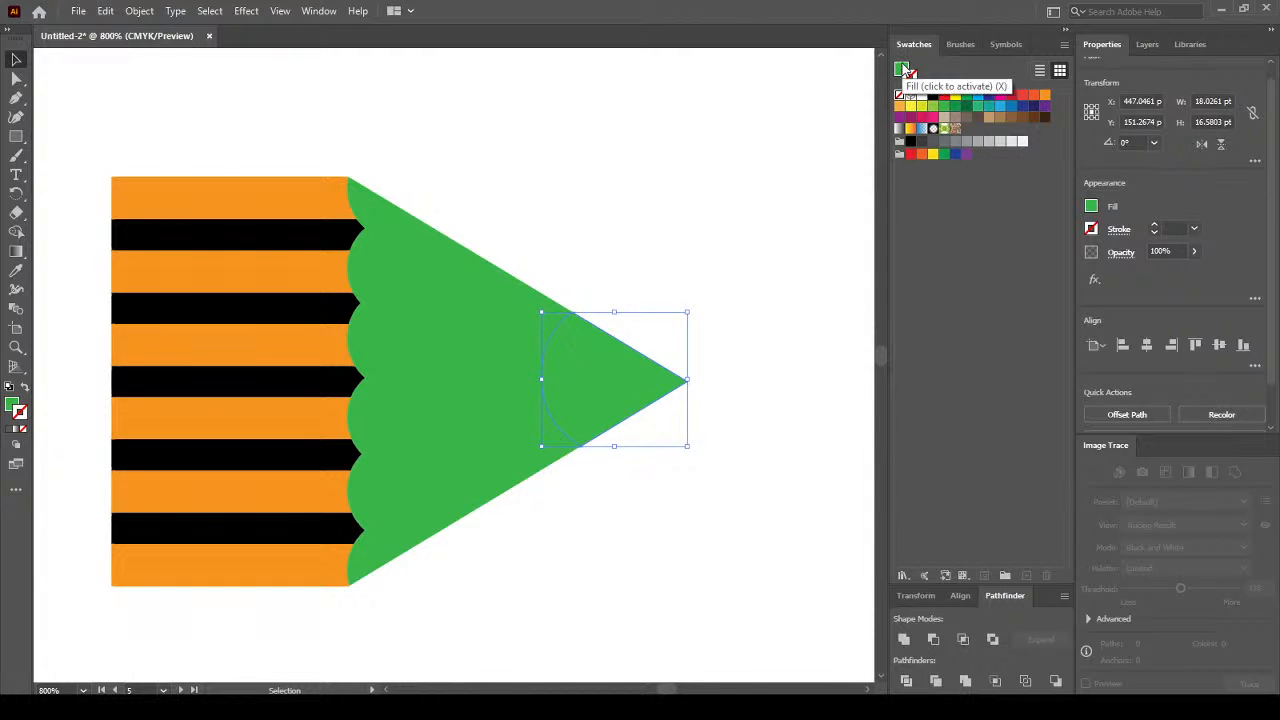
pyautogui.click(901, 68)
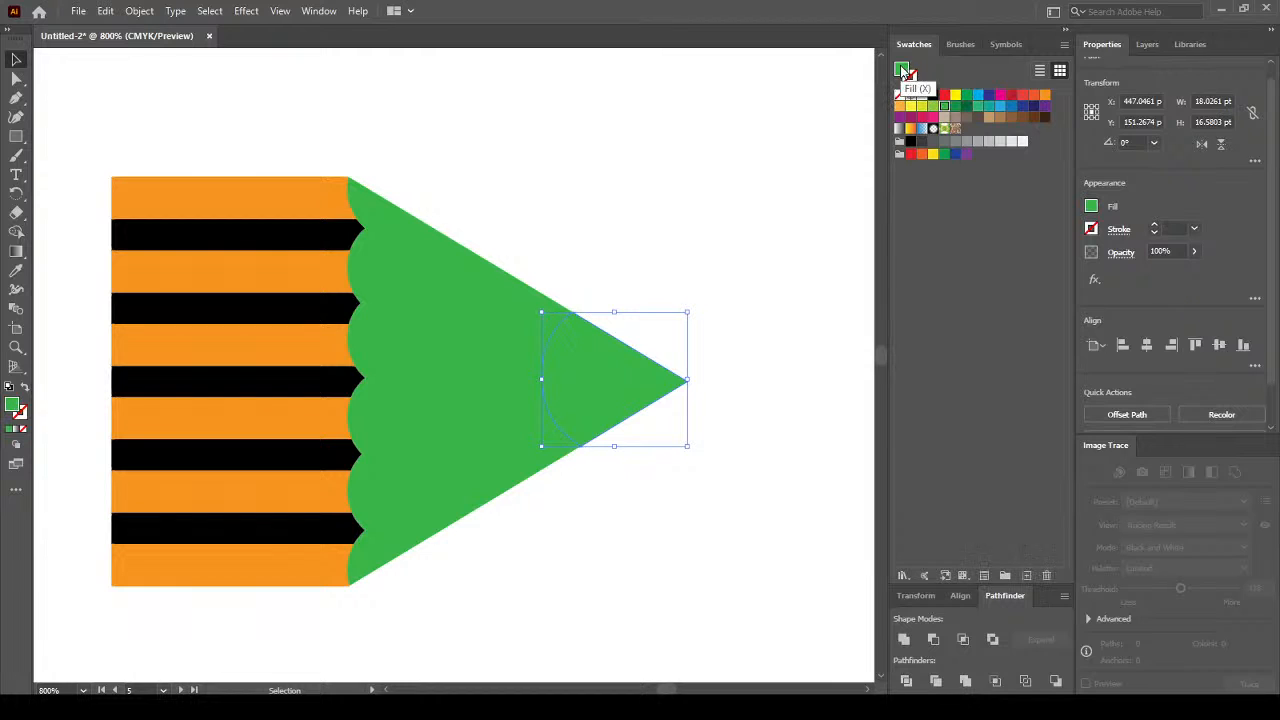
pyautogui.click(941, 145)
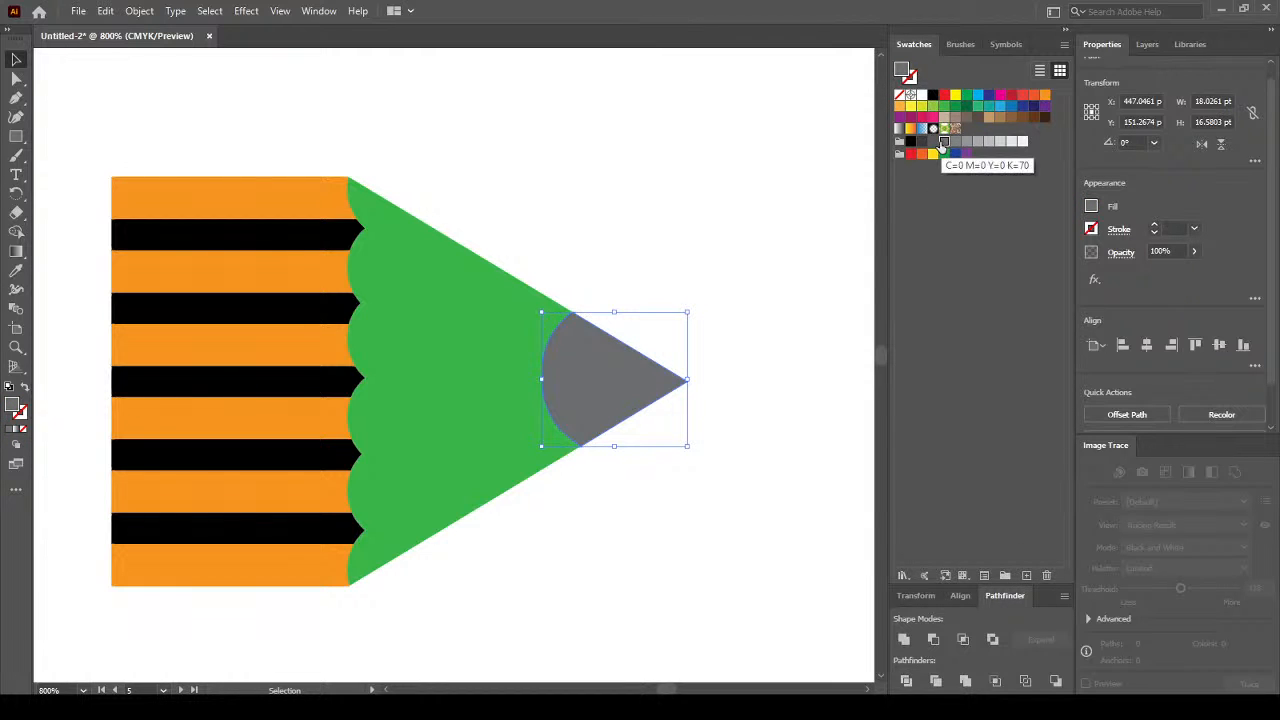
pyautogui.click(928, 143)
pyautogui.click(921, 143)
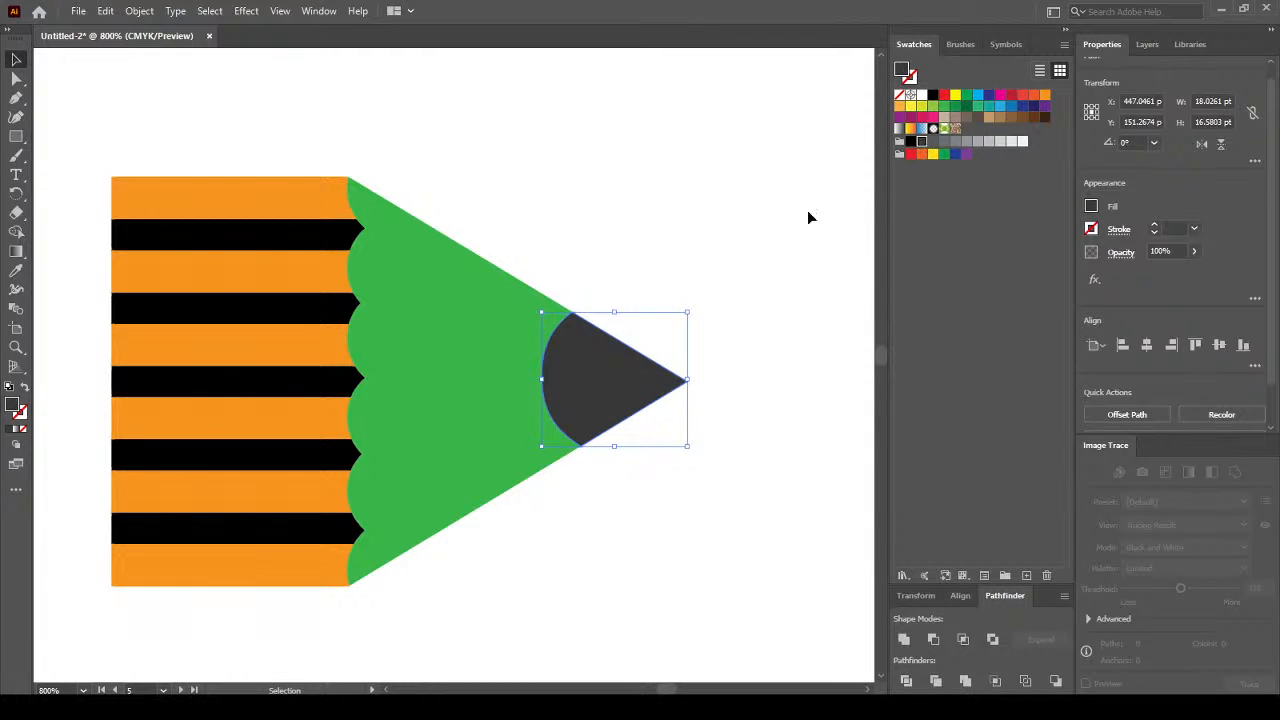
pyautogui.click(594, 237)
# Fill the wood cone with pale cream yellow F7F2BA.
pyautogui.click(472, 307)
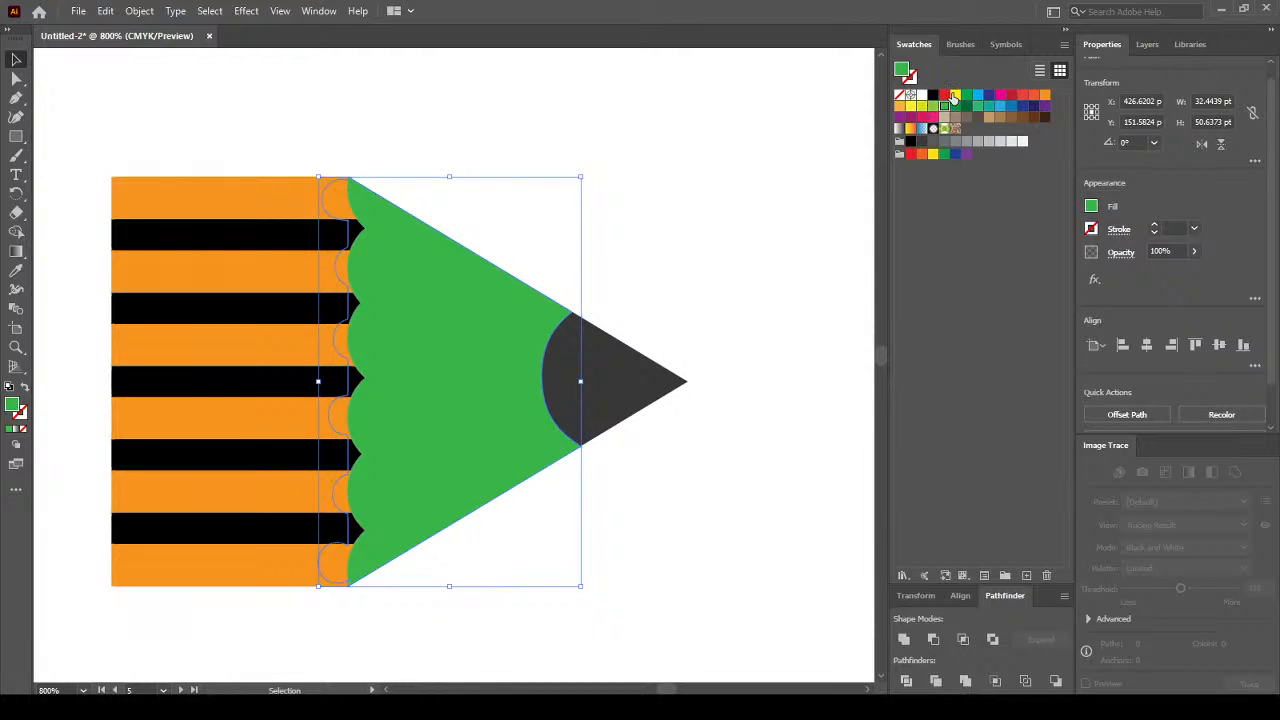
pyautogui.doubleClick(12, 406)
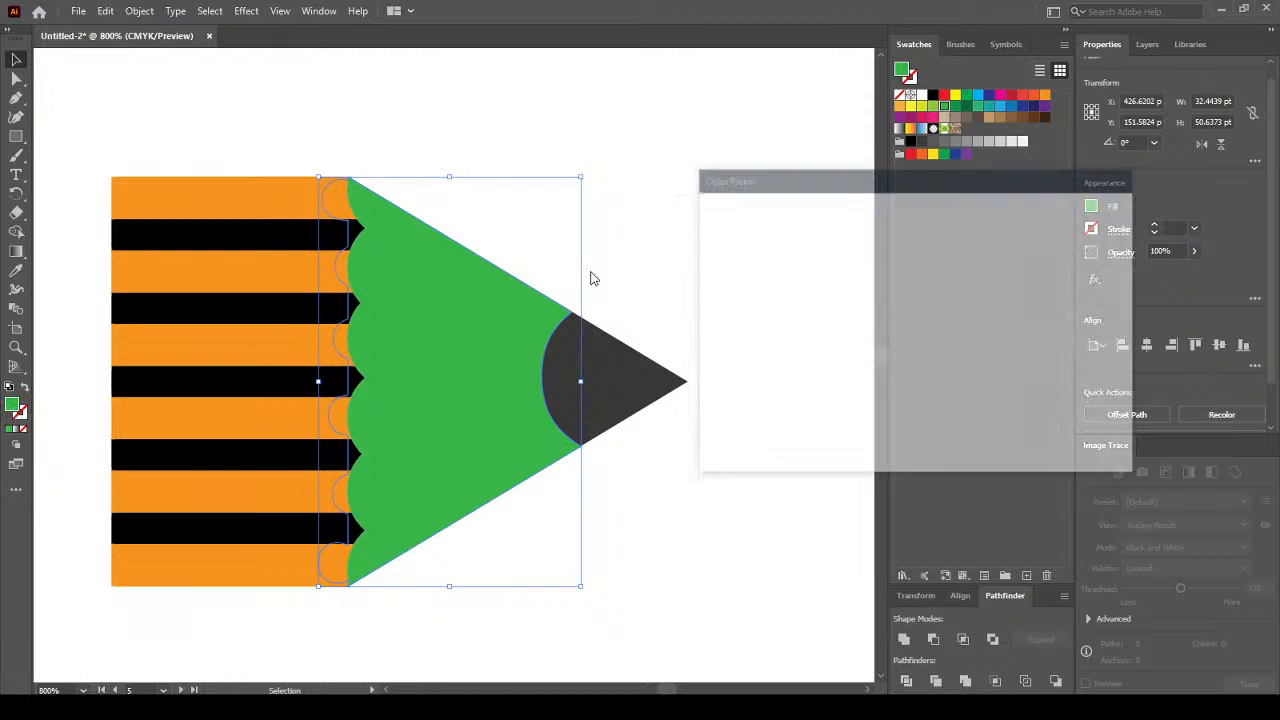
pyautogui.click(944, 402)
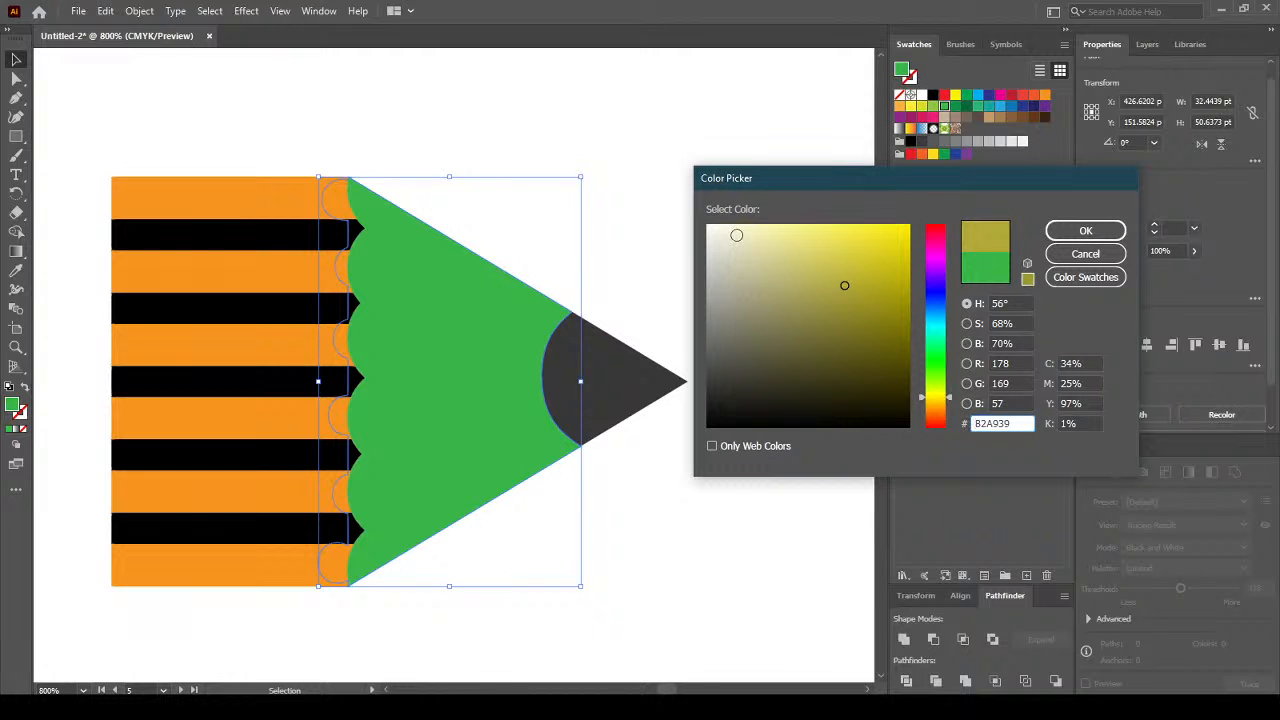
pyautogui.click(734, 236)
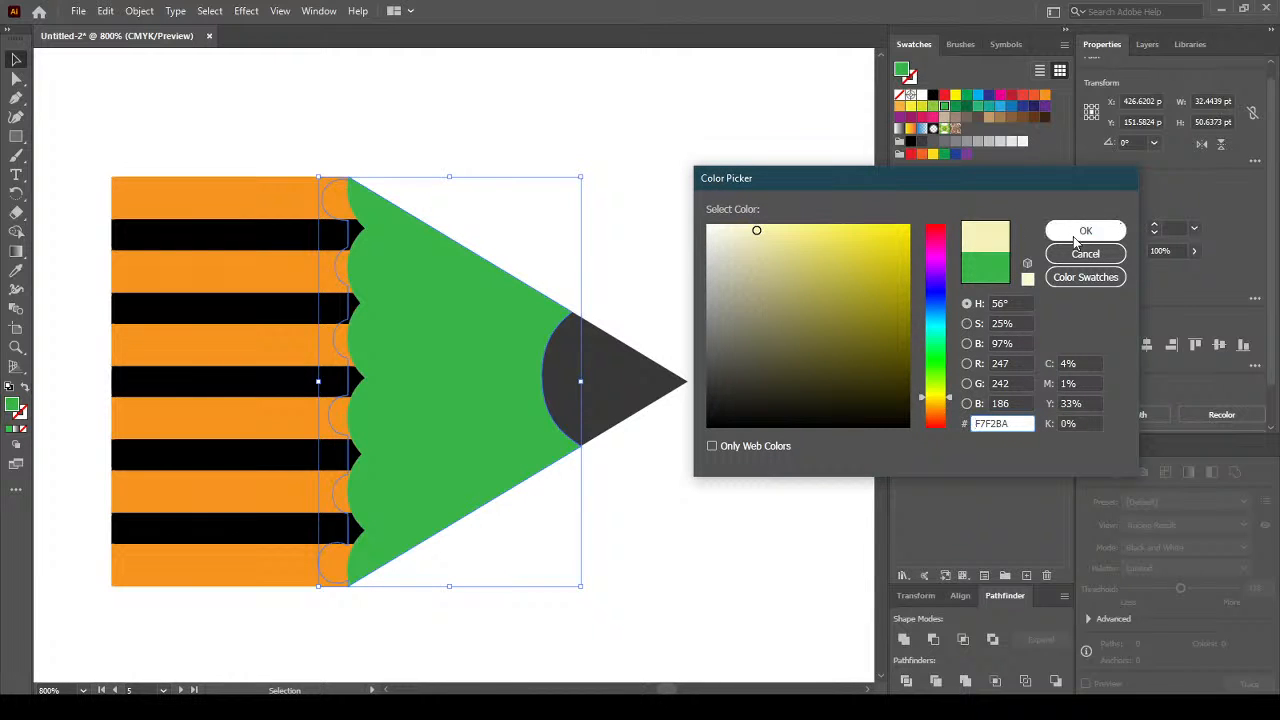
pyautogui.click(1085, 254)
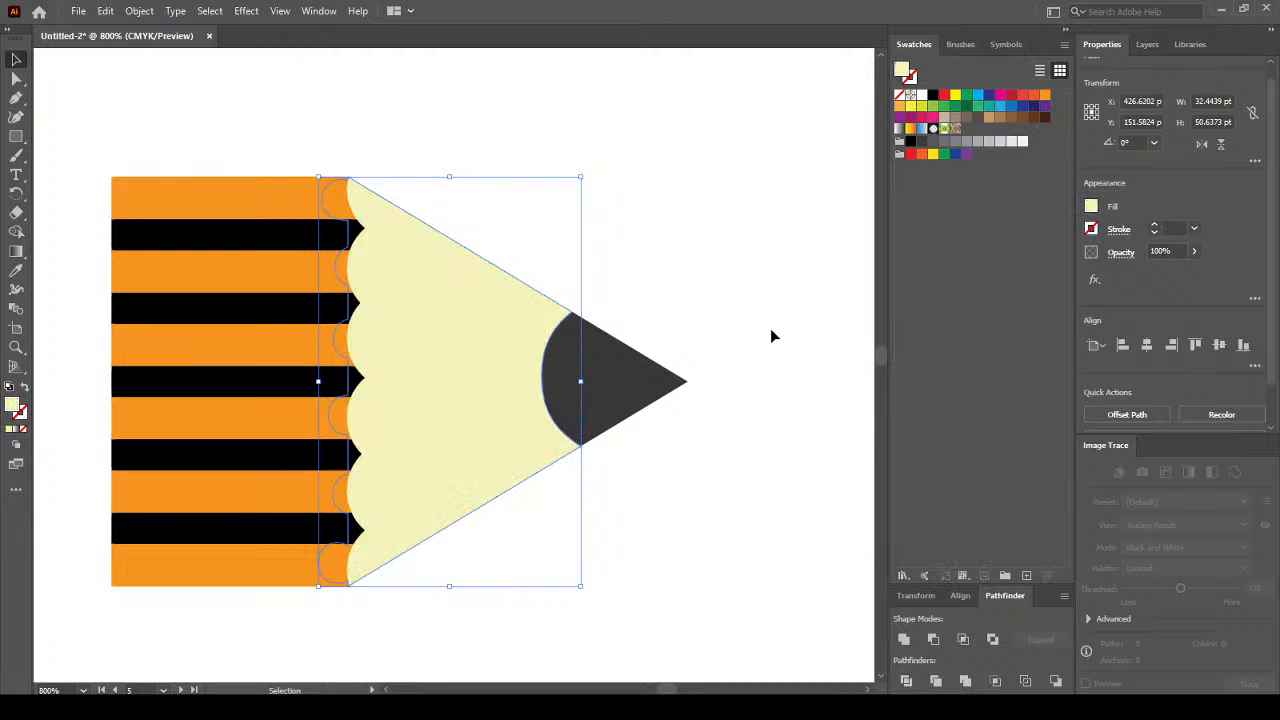
pyautogui.click(716, 294)
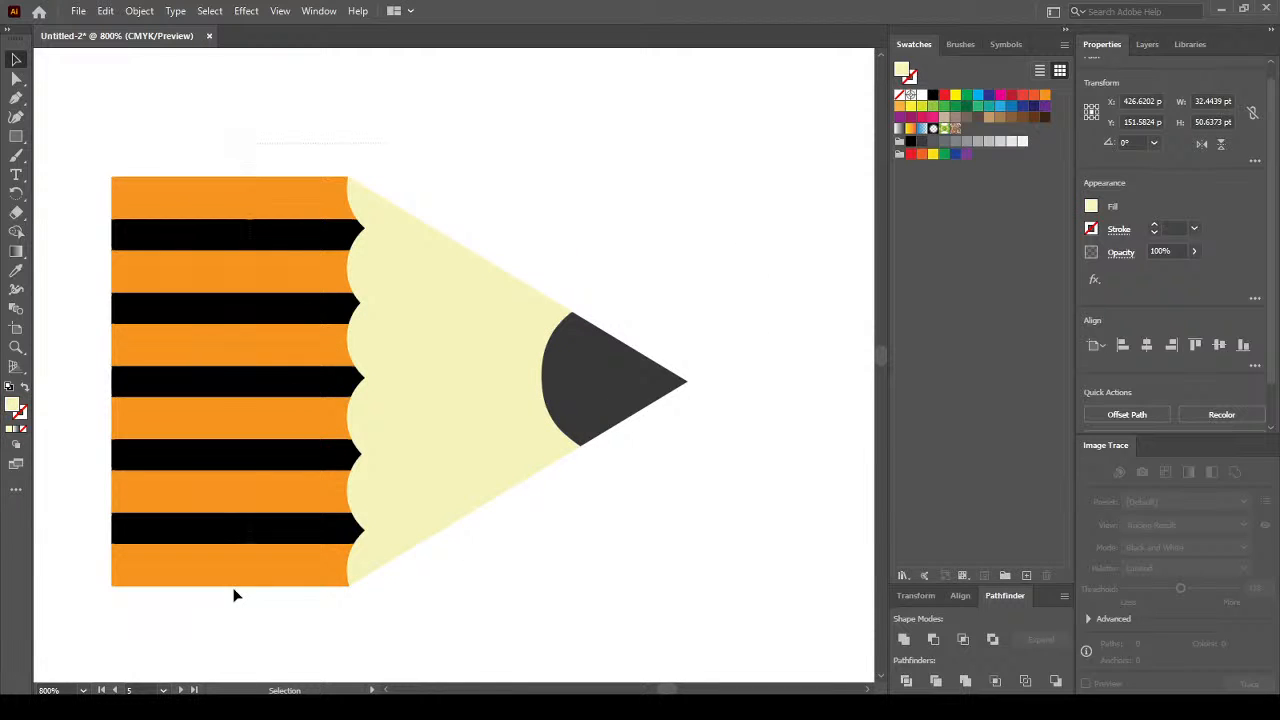
# Group all the finished pencil tip artwork together.
pyautogui.hotkey('ctrl', 'a')
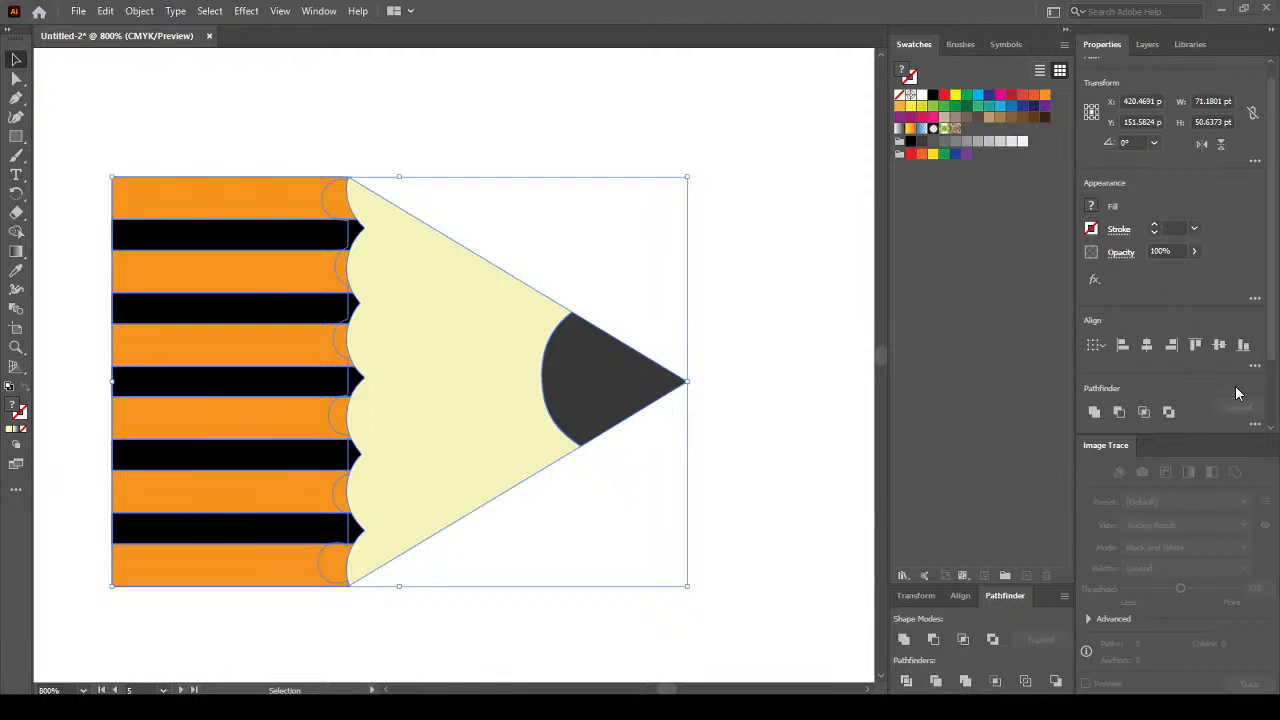
pyautogui.scroll(-2, 1270, 410)
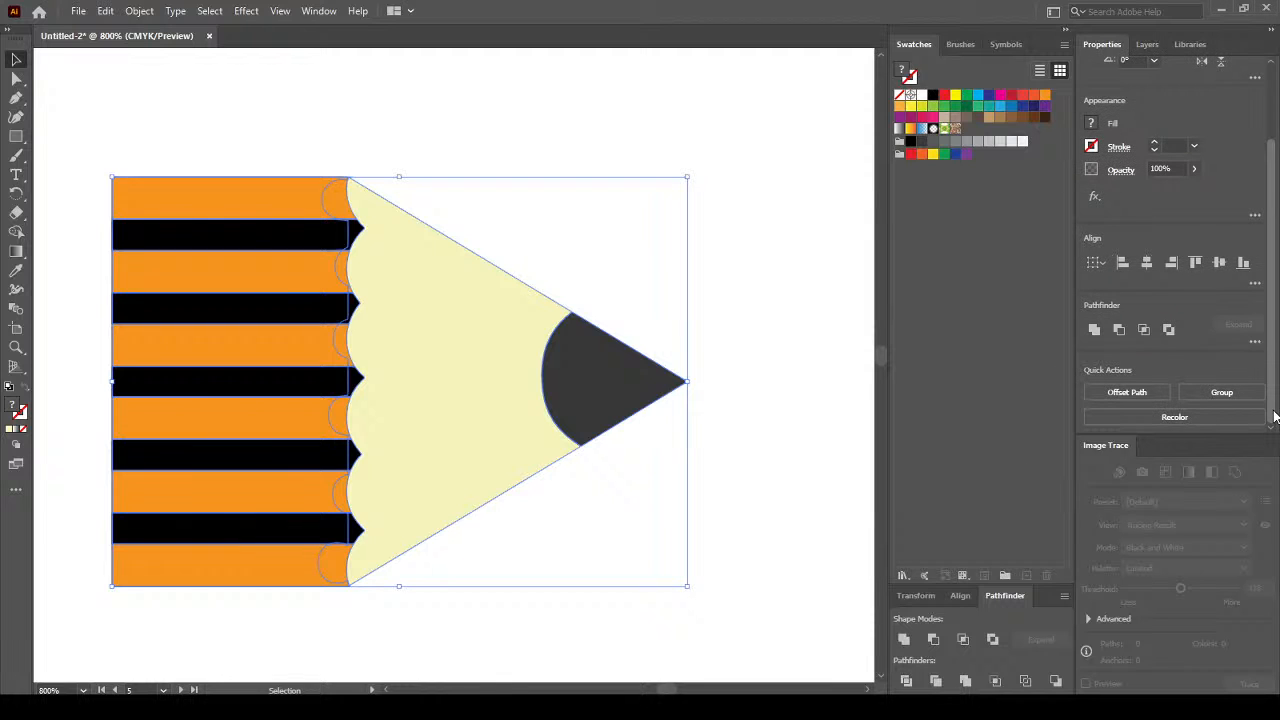
pyautogui.click(1222, 392)
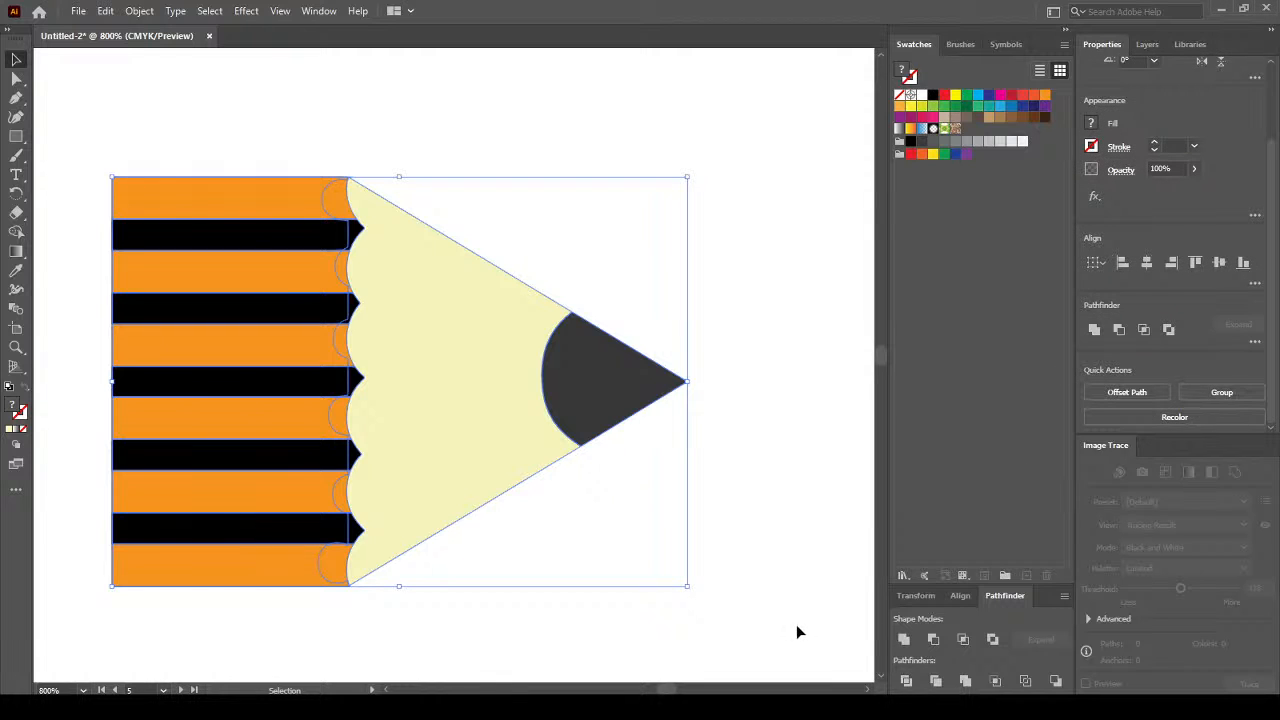
pyautogui.click(767, 464)
# Scale all the pencil pieces down to roughly 225 pt wide by 36 pt tall.
pyautogui.scroll(-4, 248, 430)
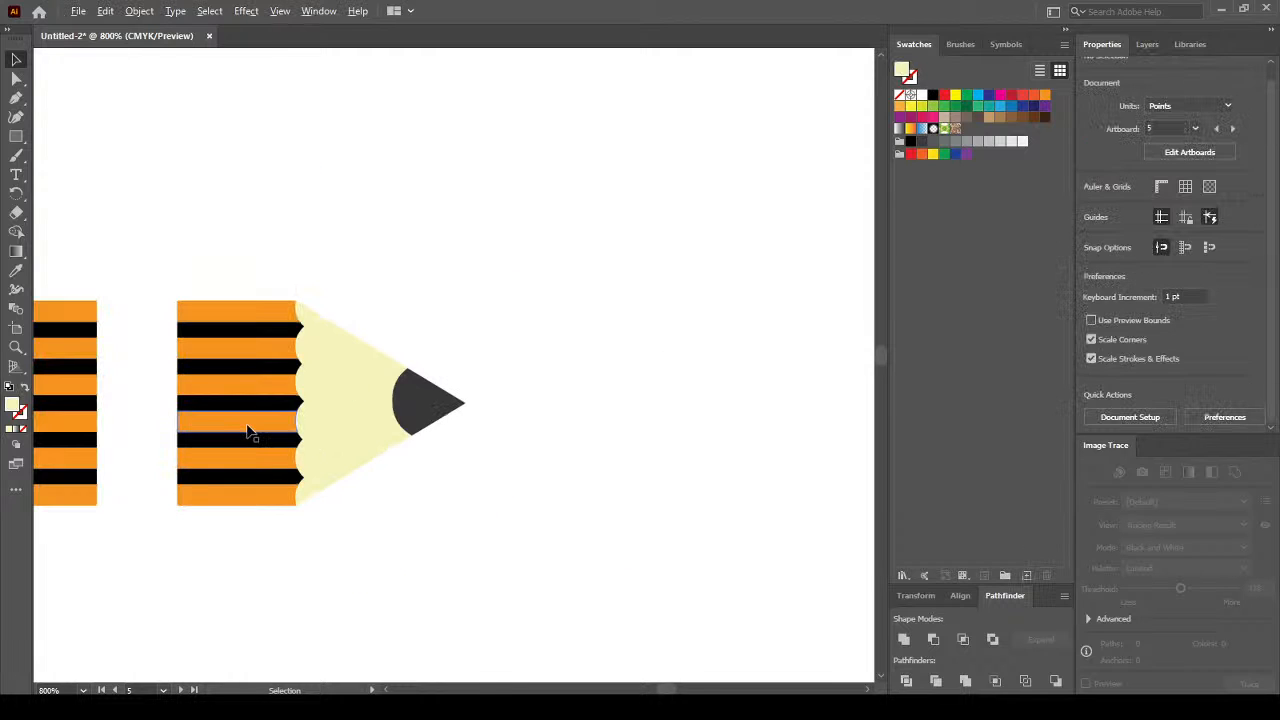
pyautogui.scroll(-1, 249, 436)
pyautogui.press('space')
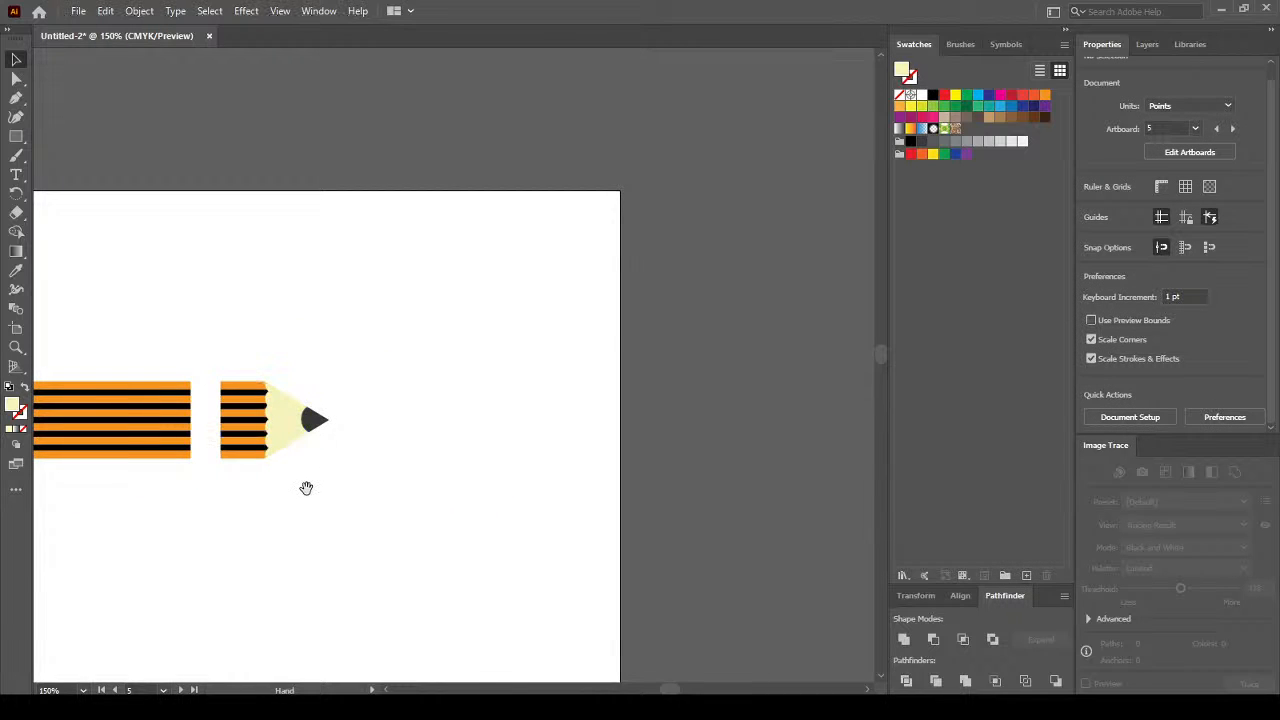
pyautogui.moveTo(307, 487)
pyautogui.mouseDown()
pyautogui.moveTo(546, 426)
pyautogui.moveTo(593, 385)
pyautogui.moveTo(566, 320)
pyautogui.moveTo(509, 303)
pyautogui.mouseUp()
pyautogui.hotkey('ctrl', 'a')
pyautogui.click(320, 347)
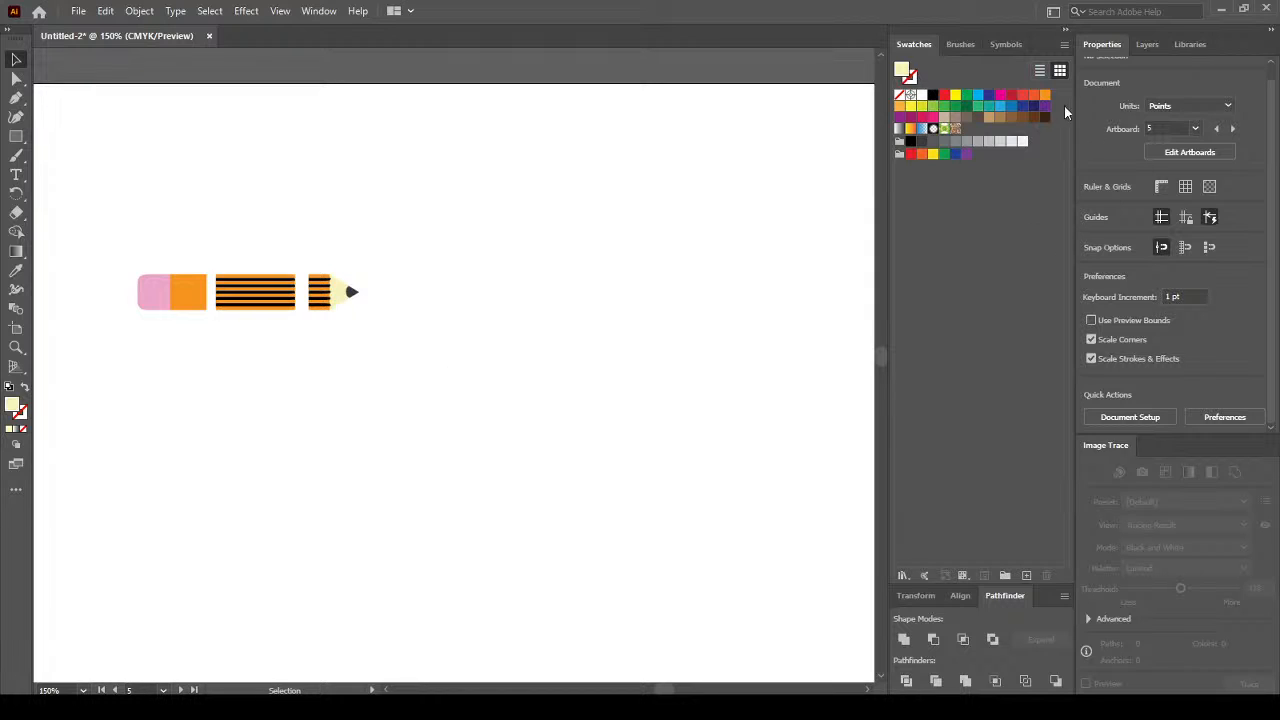
pyautogui.click(959, 45)
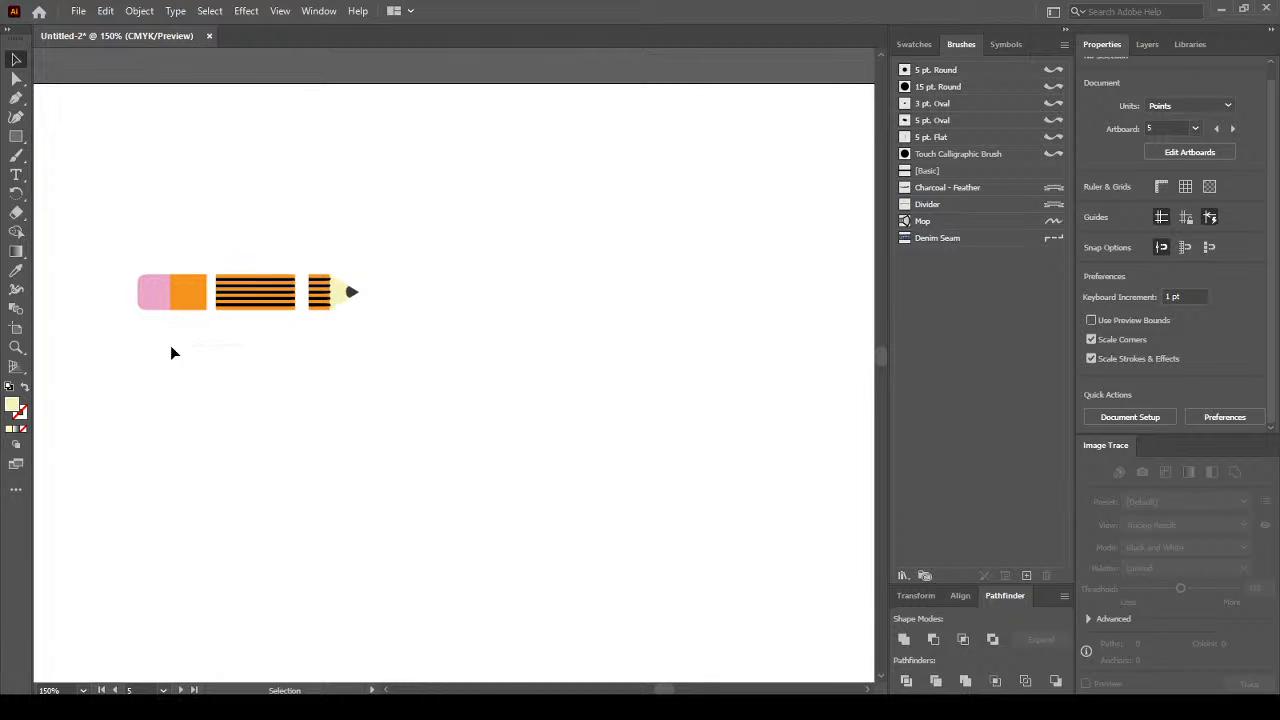
pyautogui.hotkey('ctrl', 'a')
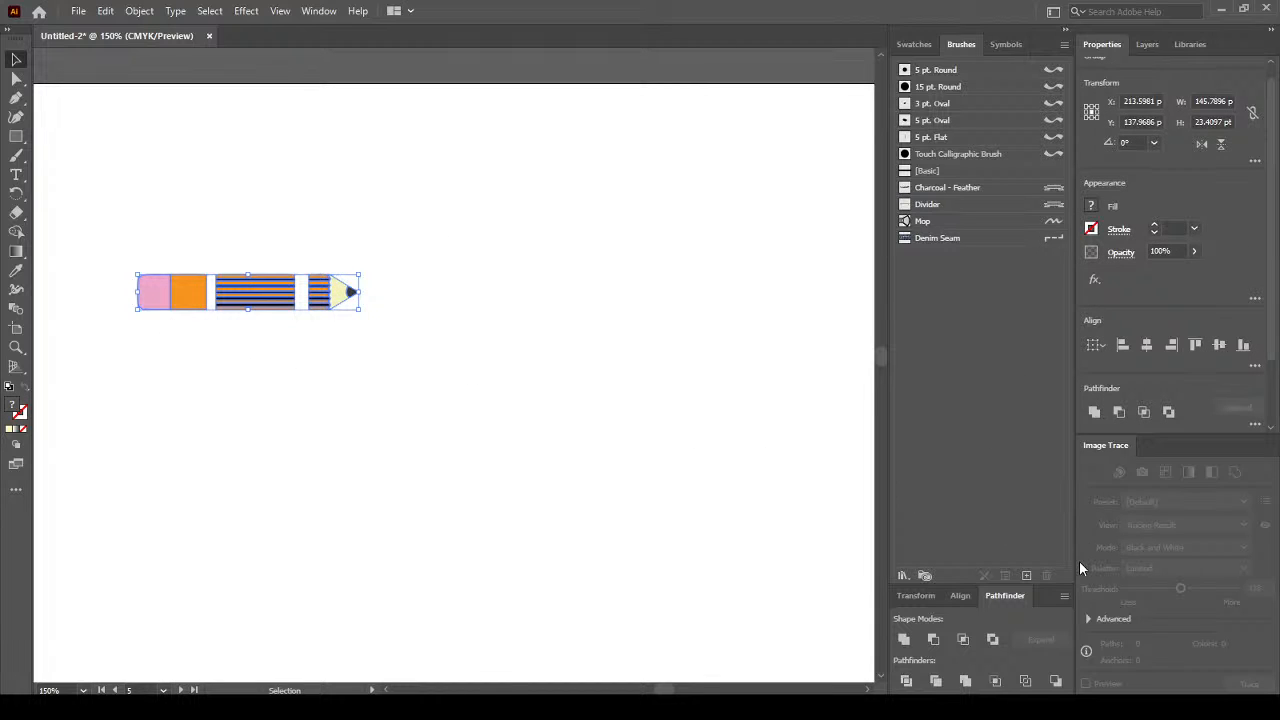
pyautogui.click(1027, 576)
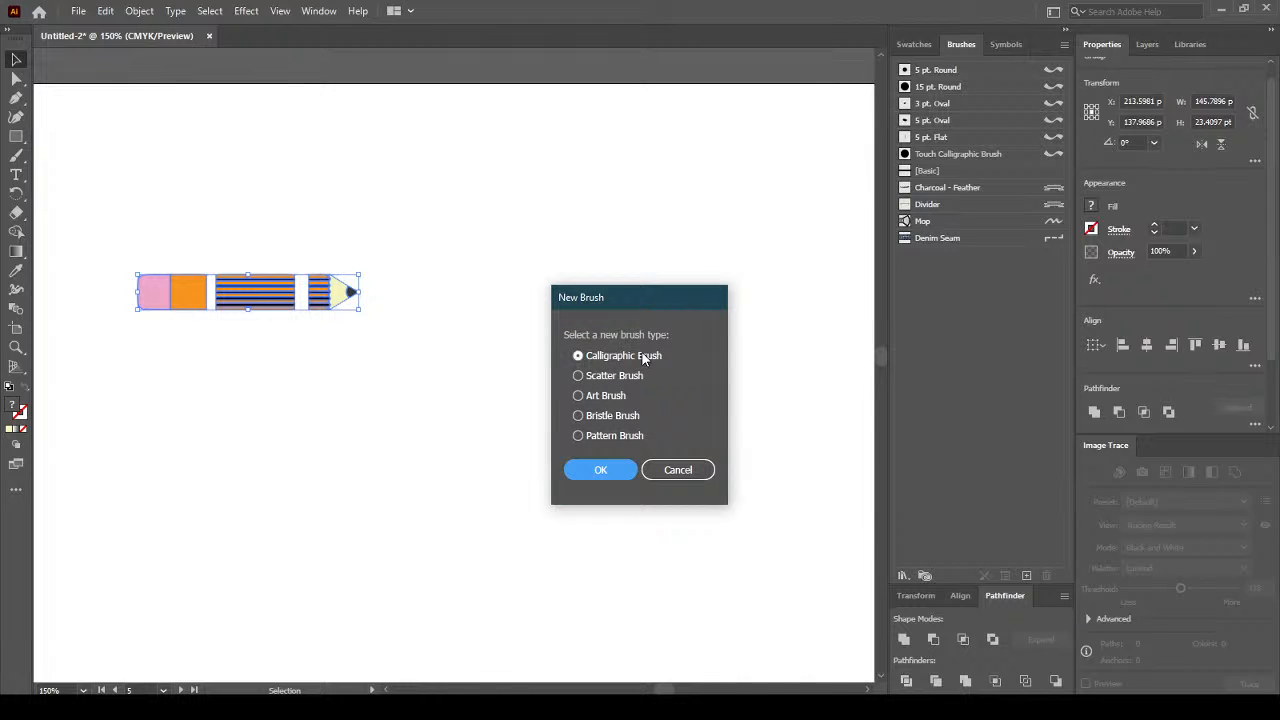
pyautogui.click(617, 398)
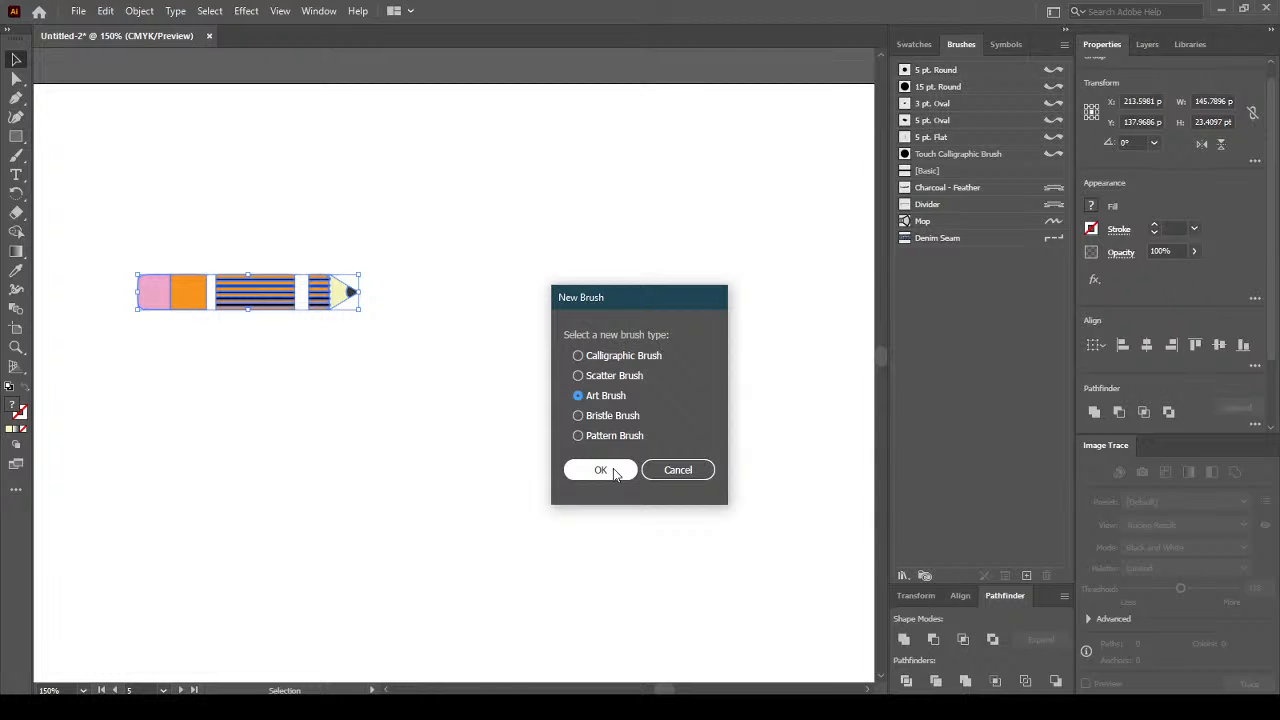
pyautogui.click(684, 471)
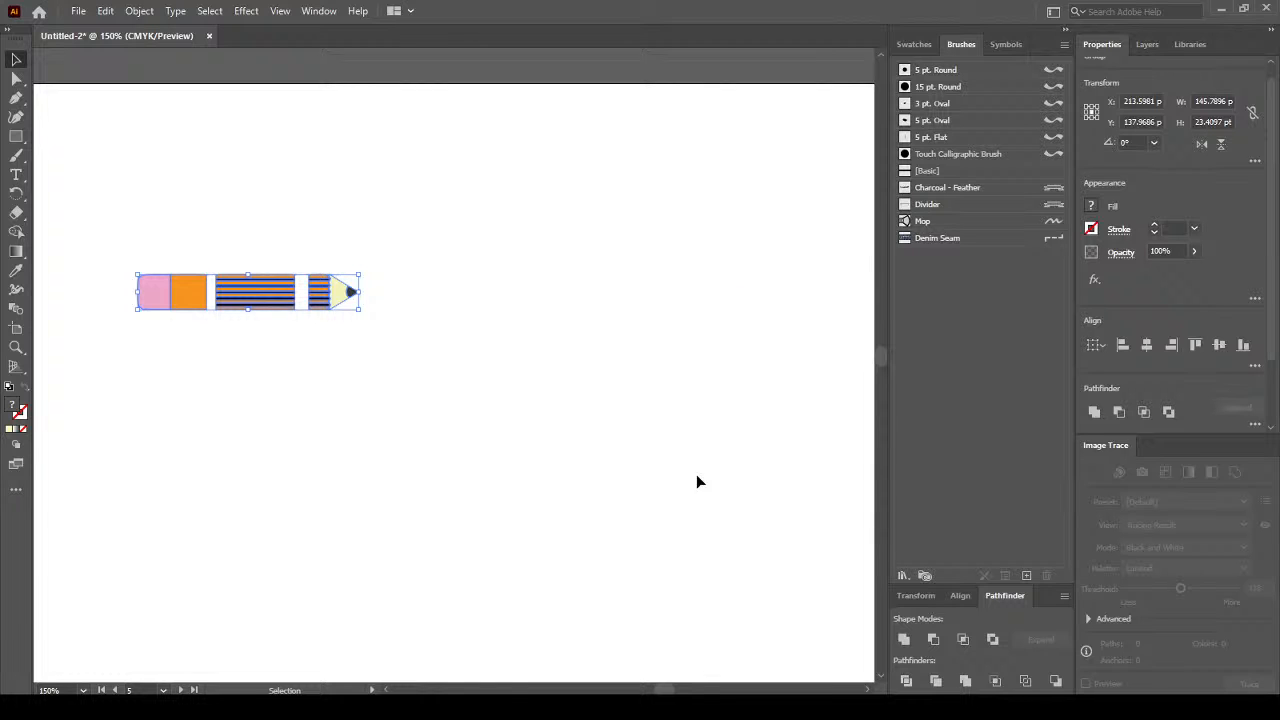
# Try the Cubes brush from Decorative_Scatter on the pencil, then undo it.
pyautogui.click(909, 575)
pyautogui.moveTo(996, 420)
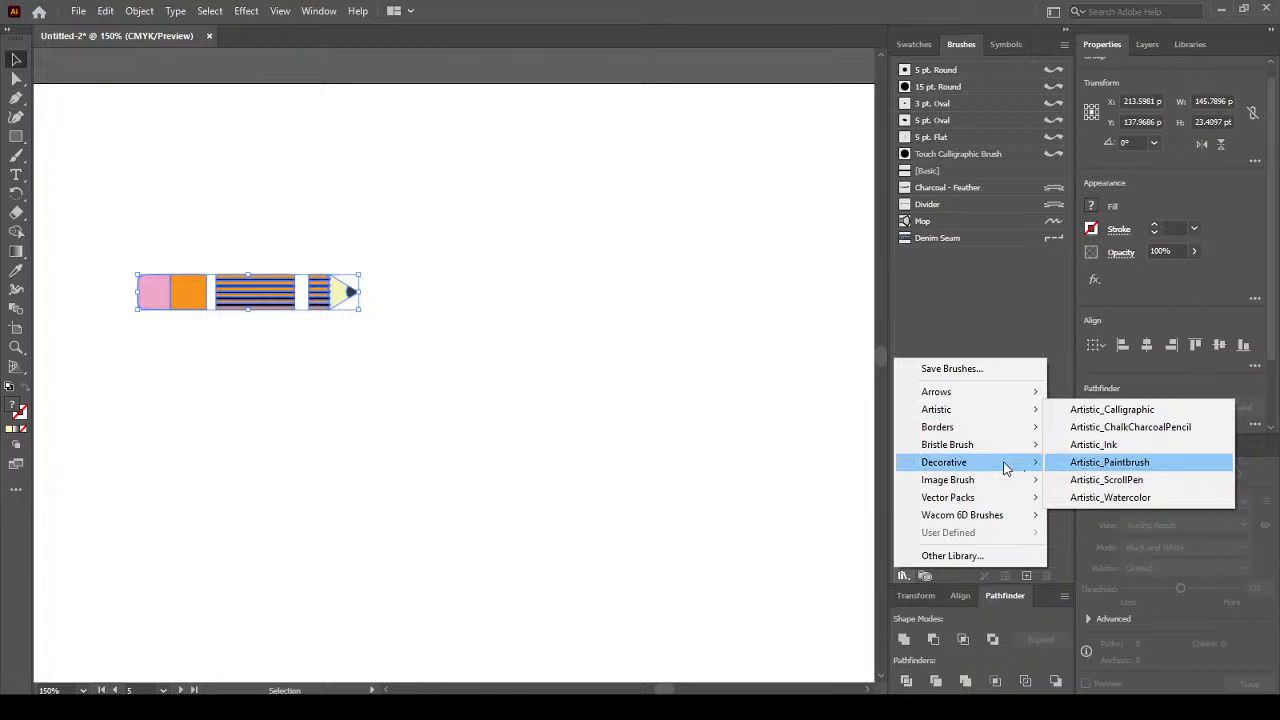
pyautogui.moveTo(1006, 469)
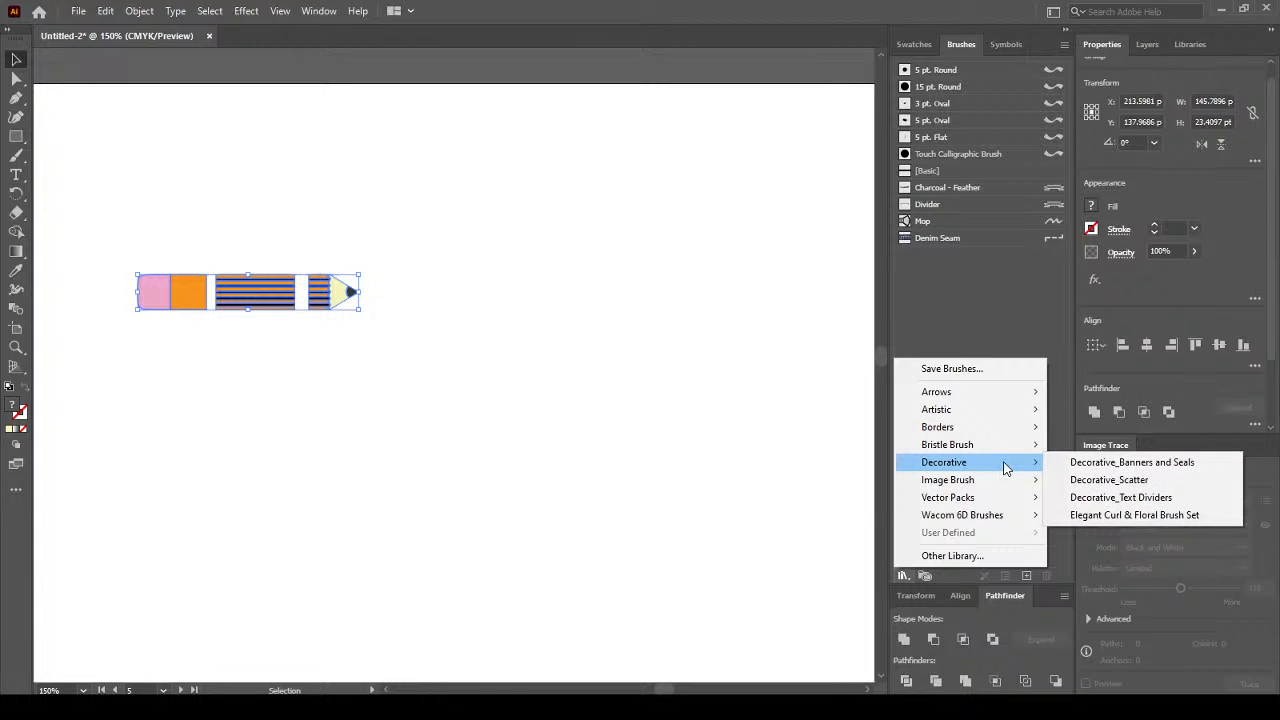
pyautogui.click(1098, 482)
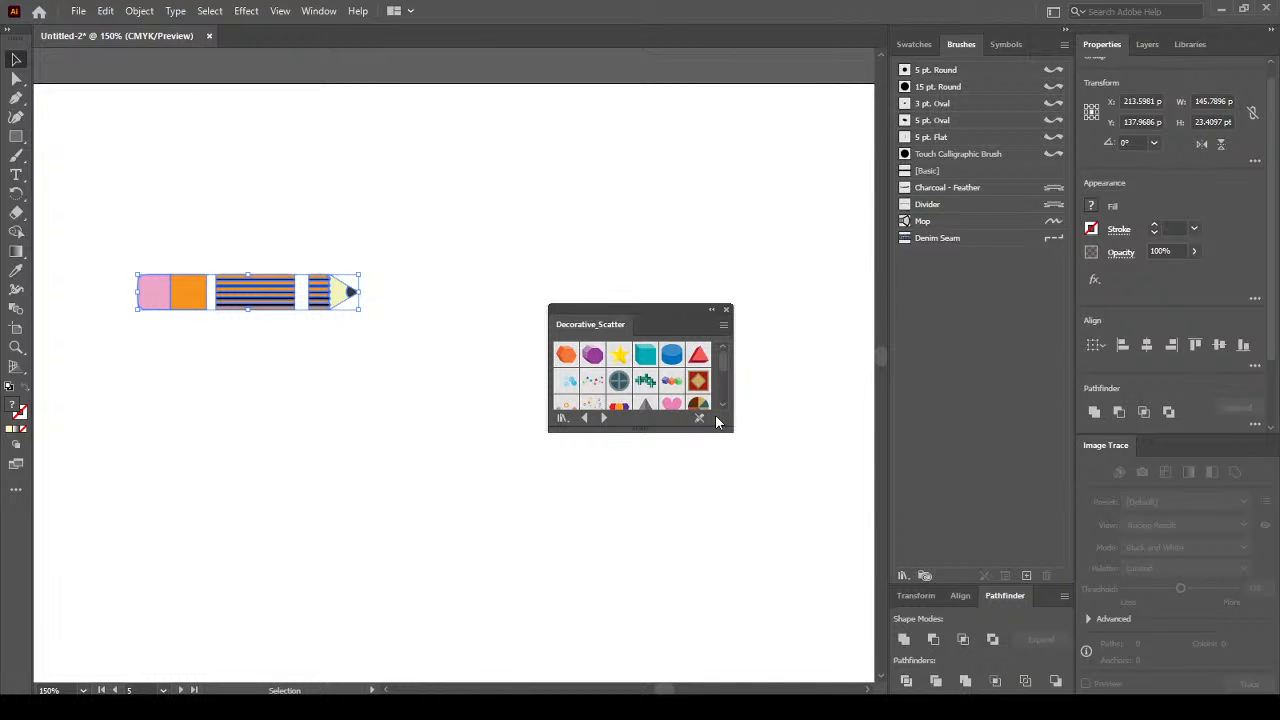
pyautogui.click(671, 381)
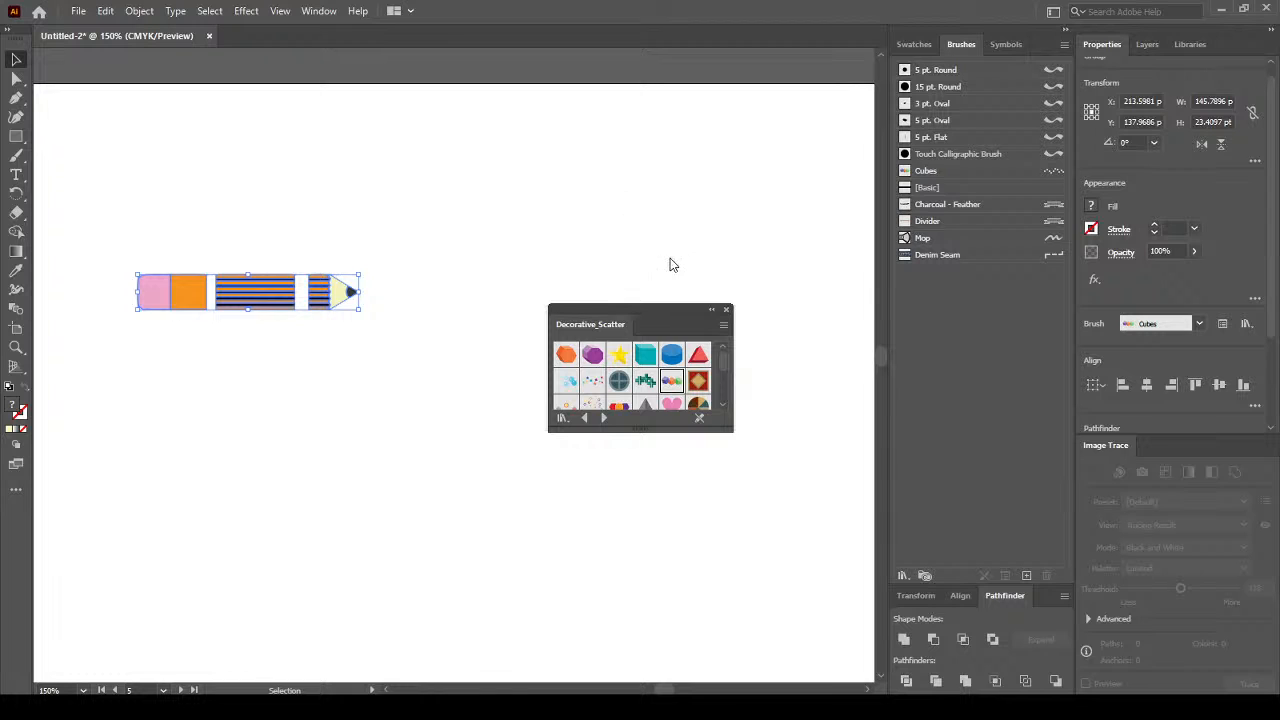
pyautogui.click(105, 11)
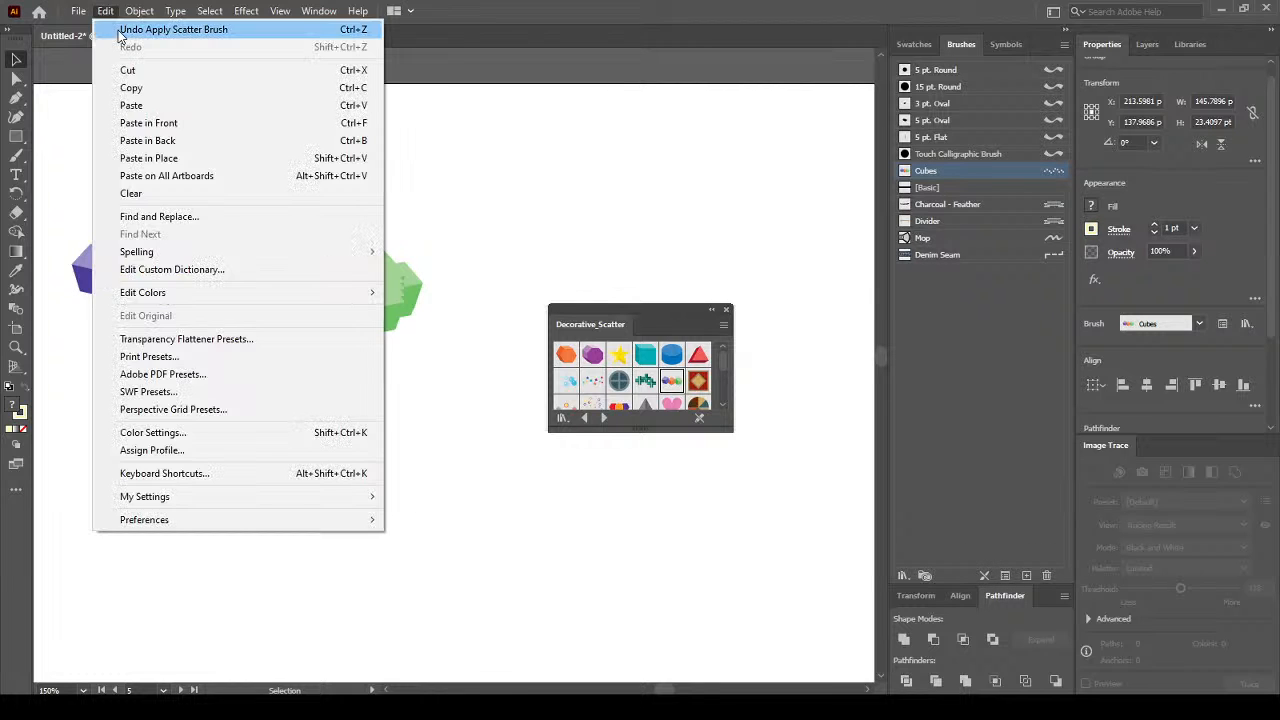
pyautogui.click(160, 29)
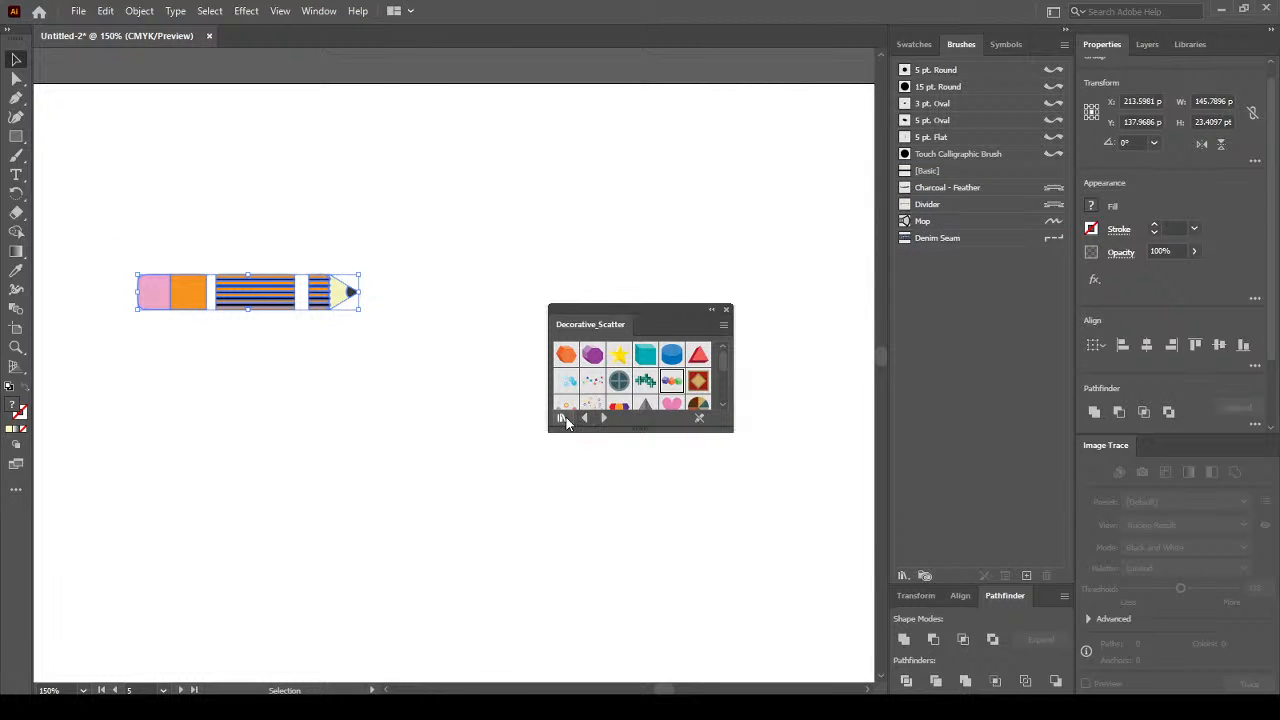
# Load the Artistic_Paintbrush library, close its panel, and deselect the pencil.
pyautogui.click(564, 419)
pyautogui.moveTo(665, 528)
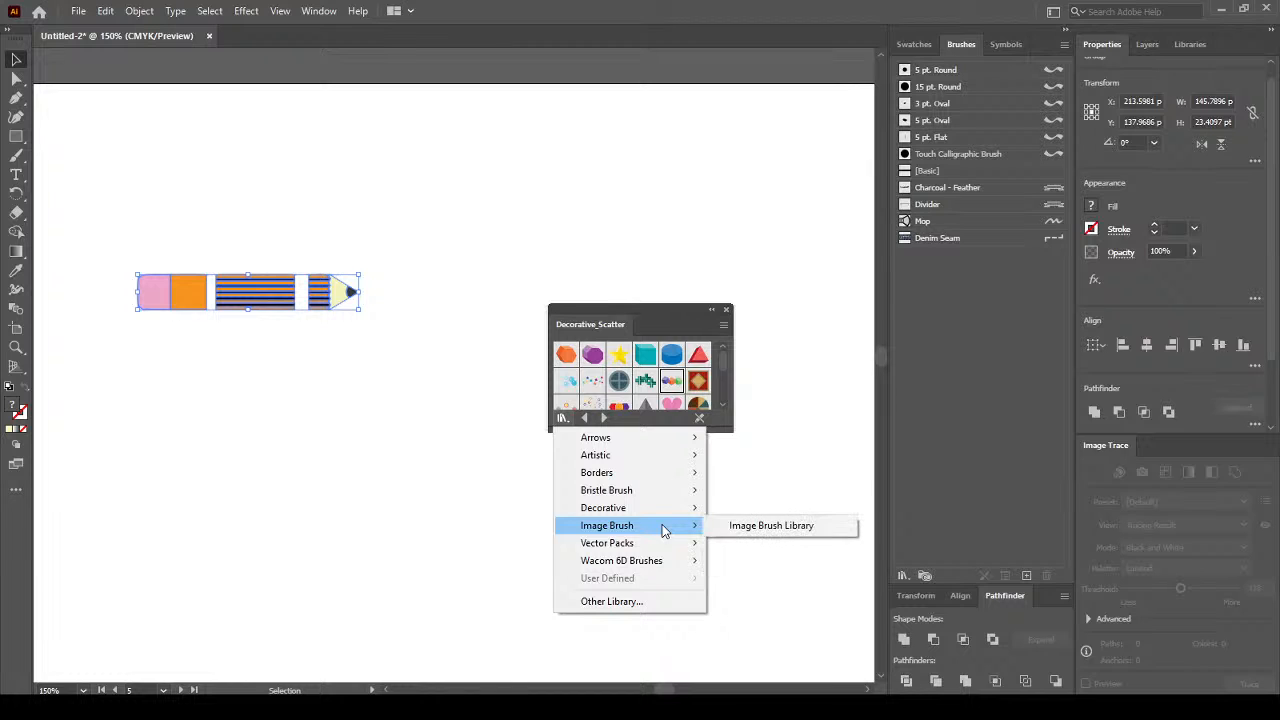
pyautogui.moveTo(647, 457)
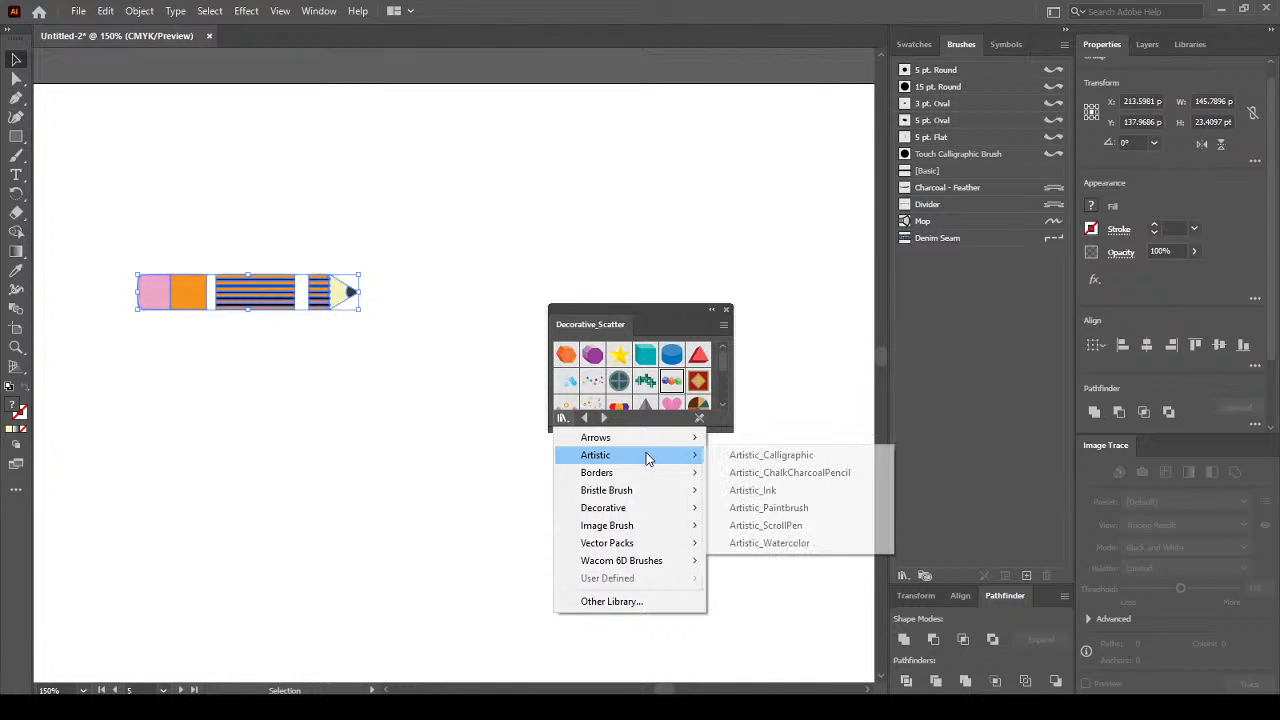
pyautogui.click(783, 508)
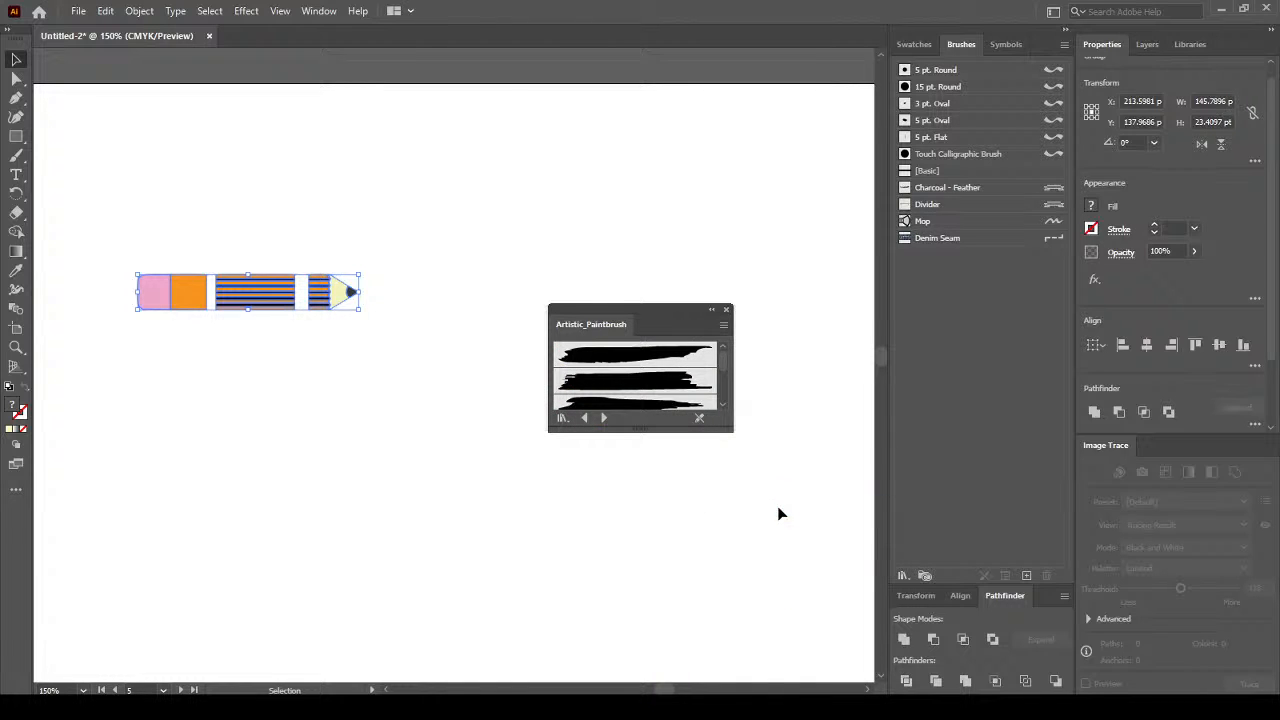
pyautogui.click(726, 309)
pyautogui.click(672, 367)
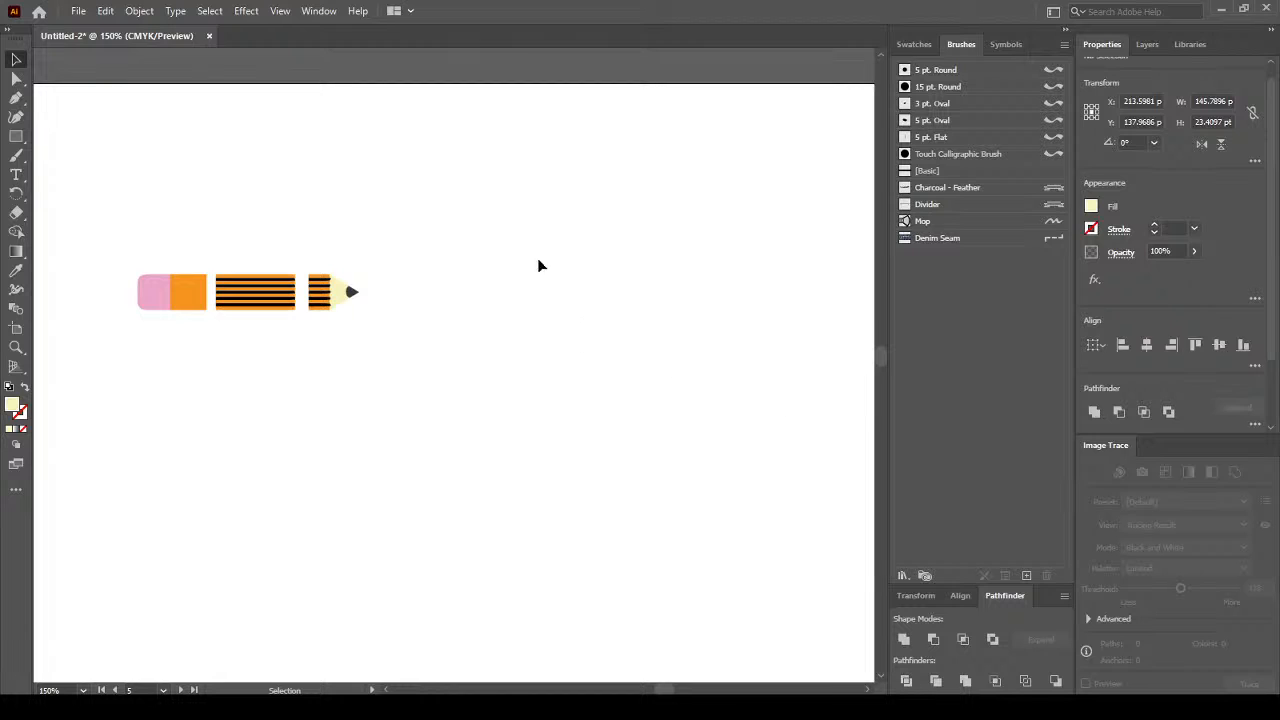
pyautogui.moveTo(543, 229); pyautogui.dragTo(74, 352)
pyautogui.click(1026, 576)
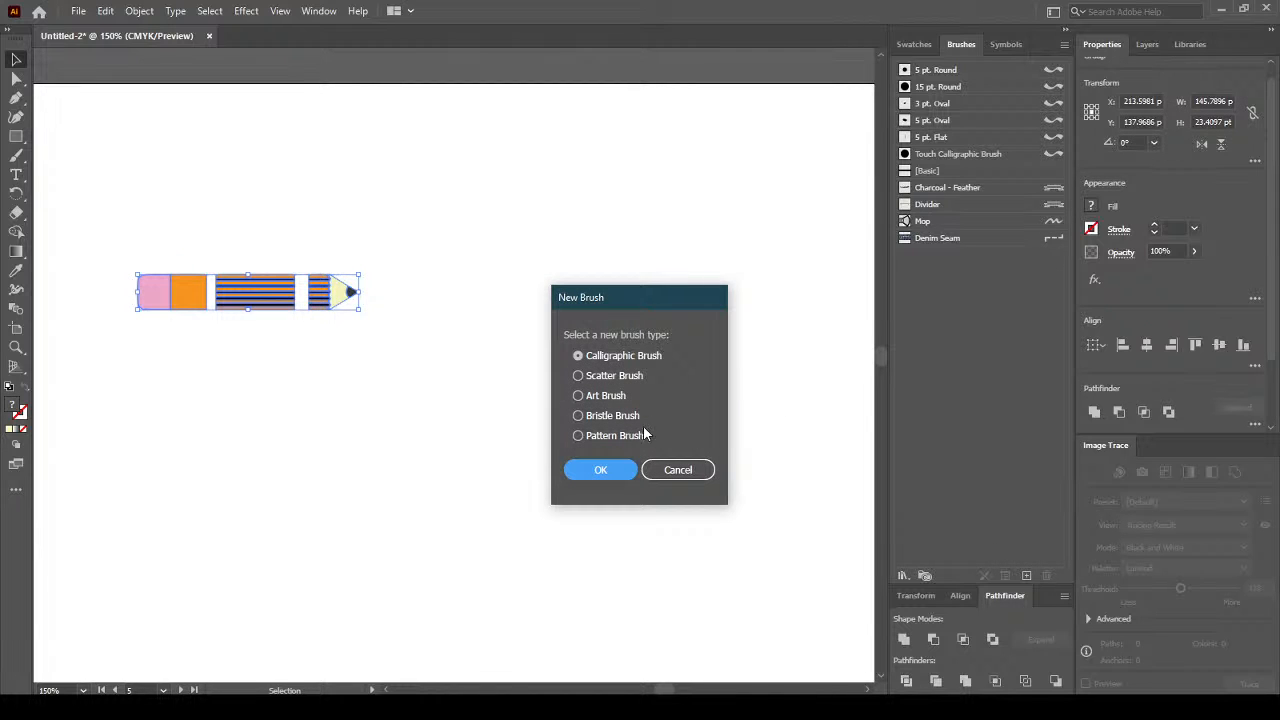
pyautogui.click(633, 436)
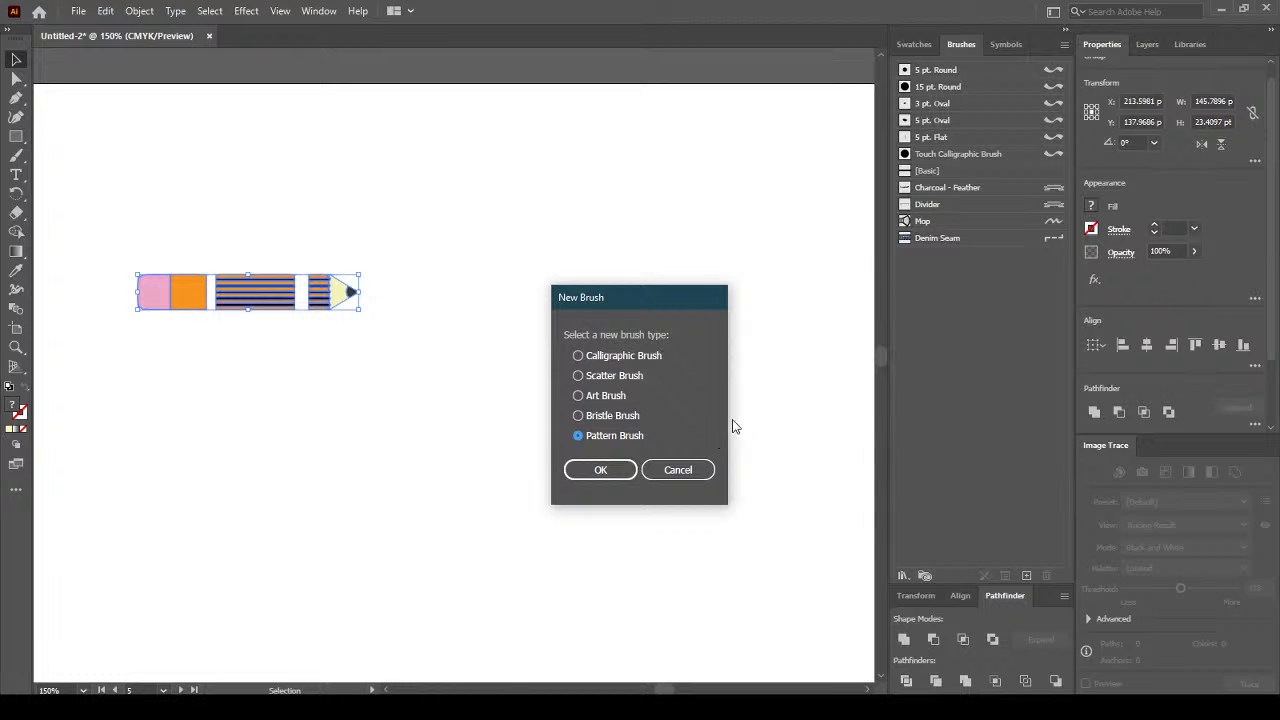
pyautogui.click(620, 467)
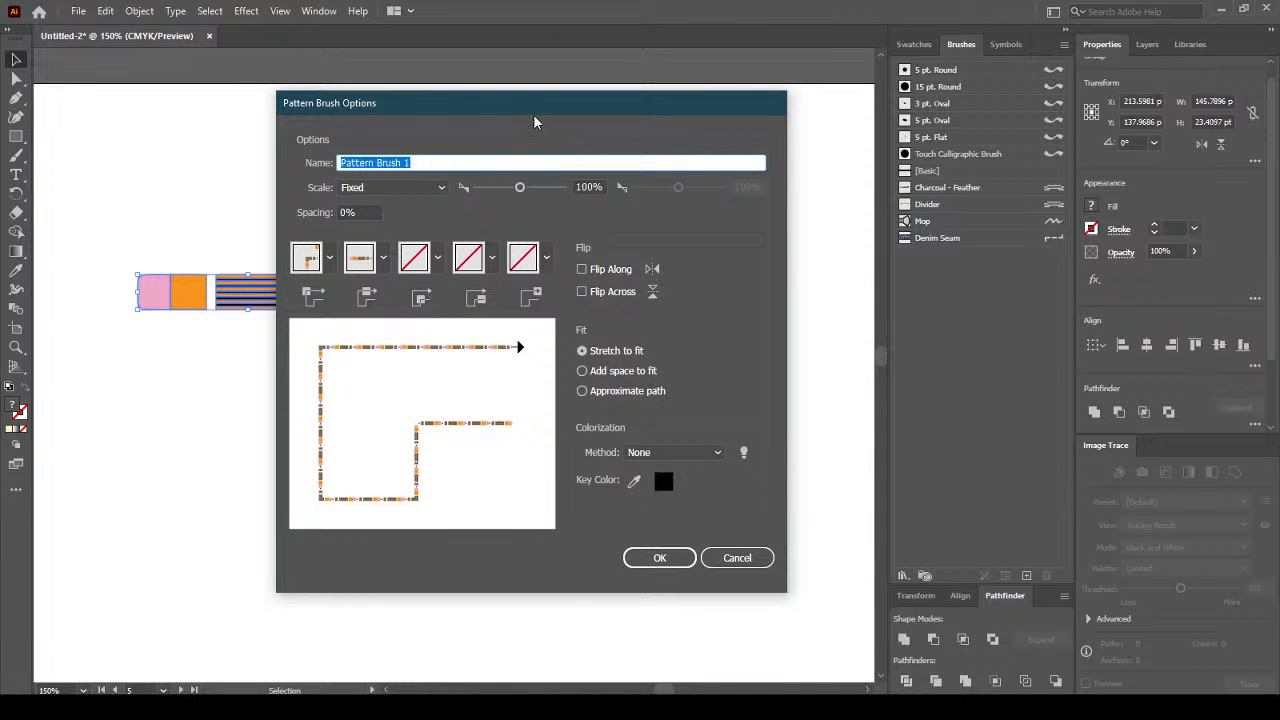
pyautogui.moveTo(489, 112); pyautogui.dragTo(615, 109)
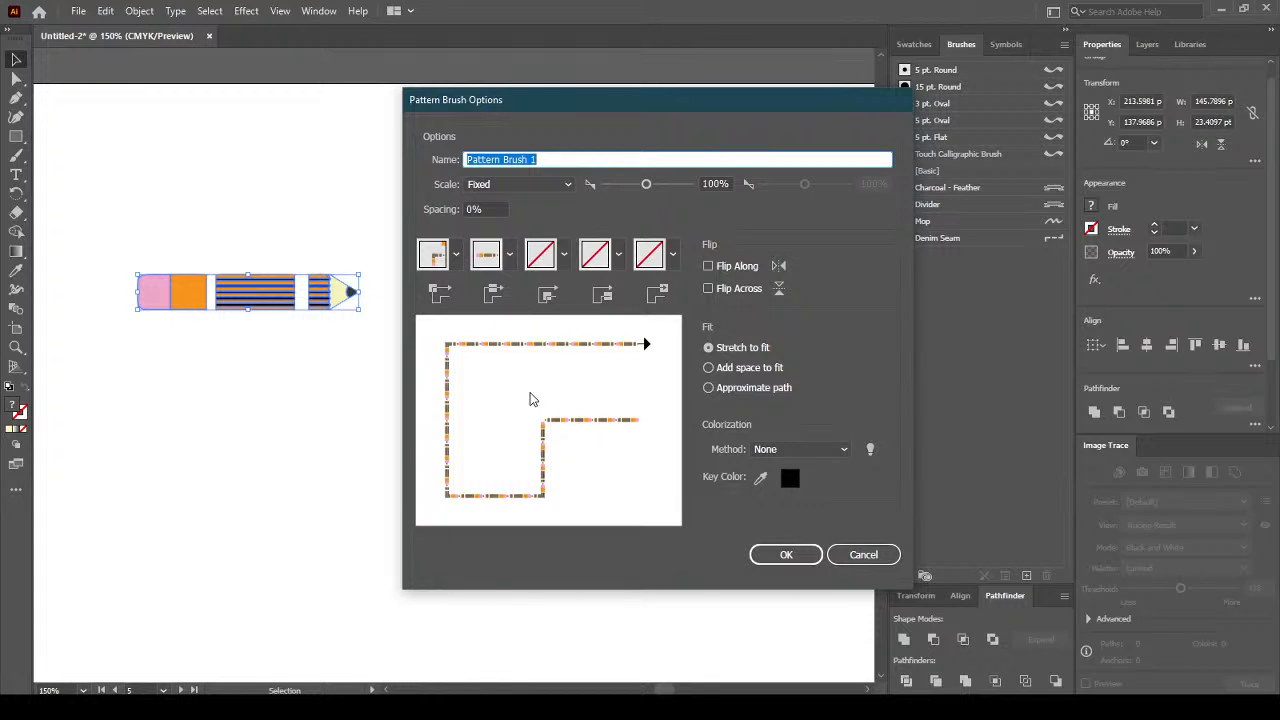
pyautogui.click(456, 254)
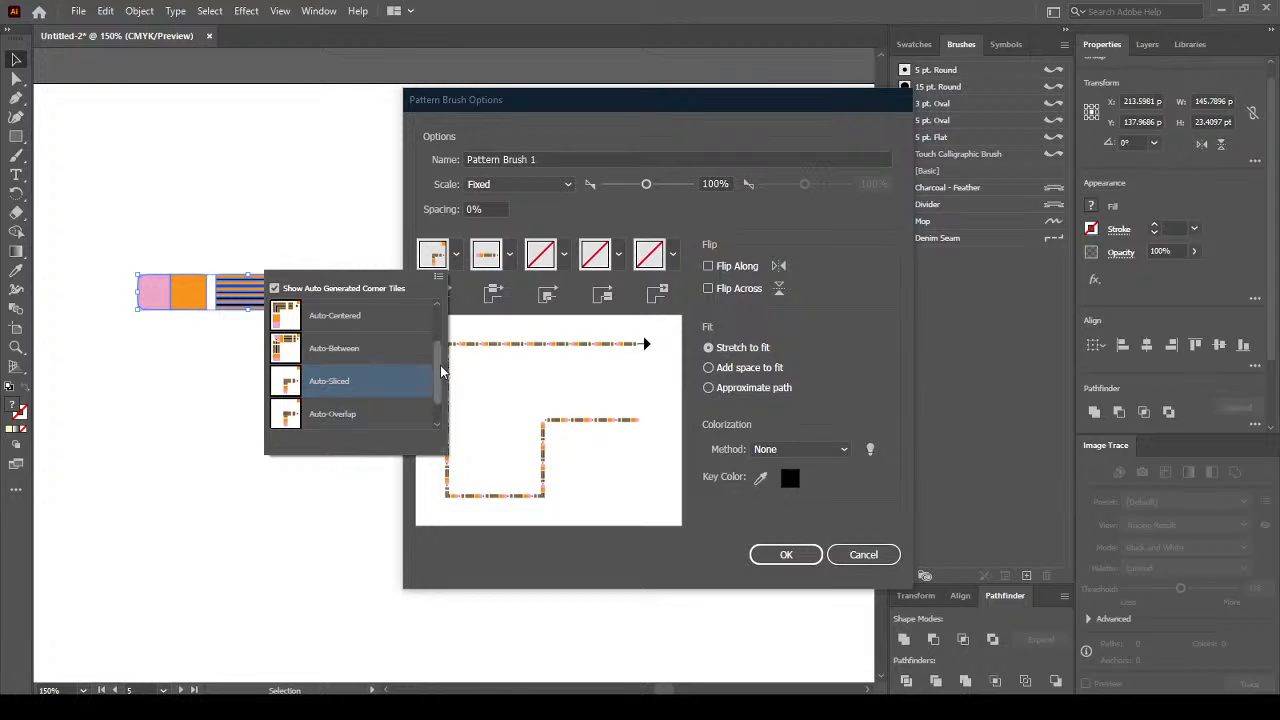
pyautogui.moveTo(441, 371); pyautogui.dragTo(441, 340)
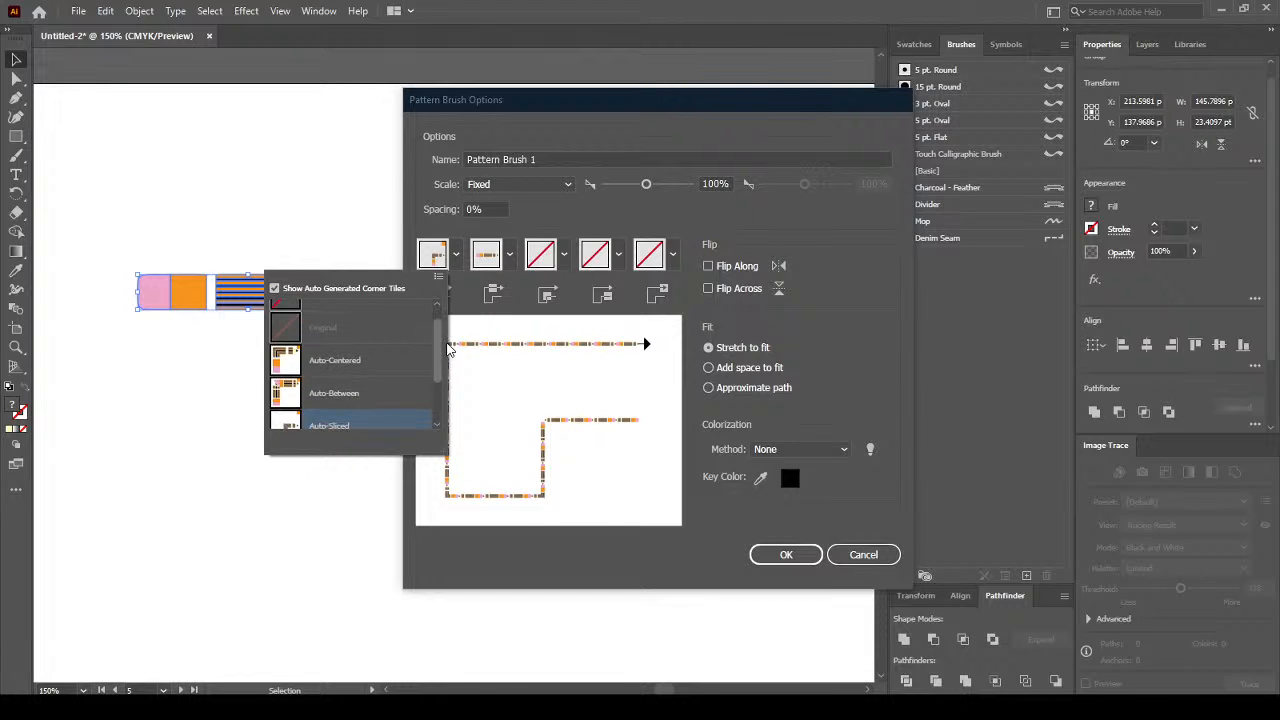
pyautogui.click(357, 362)
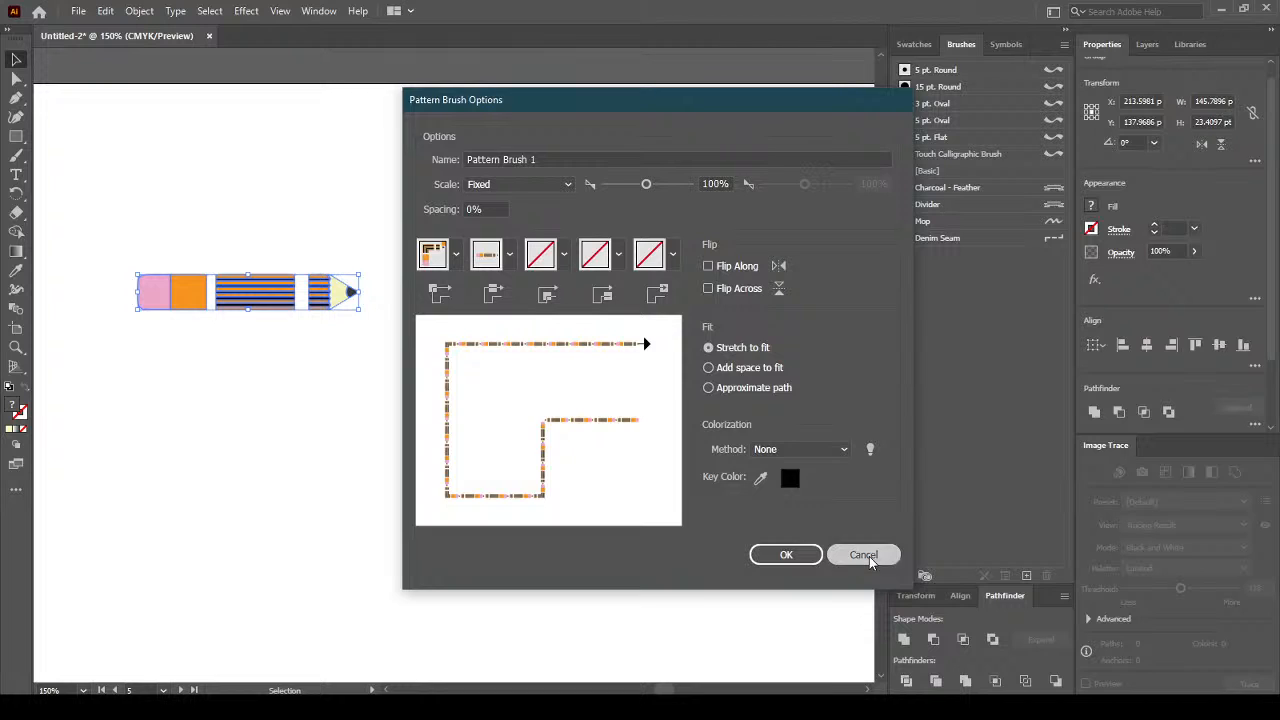
pyautogui.click(866, 556)
pyautogui.click(410, 214)
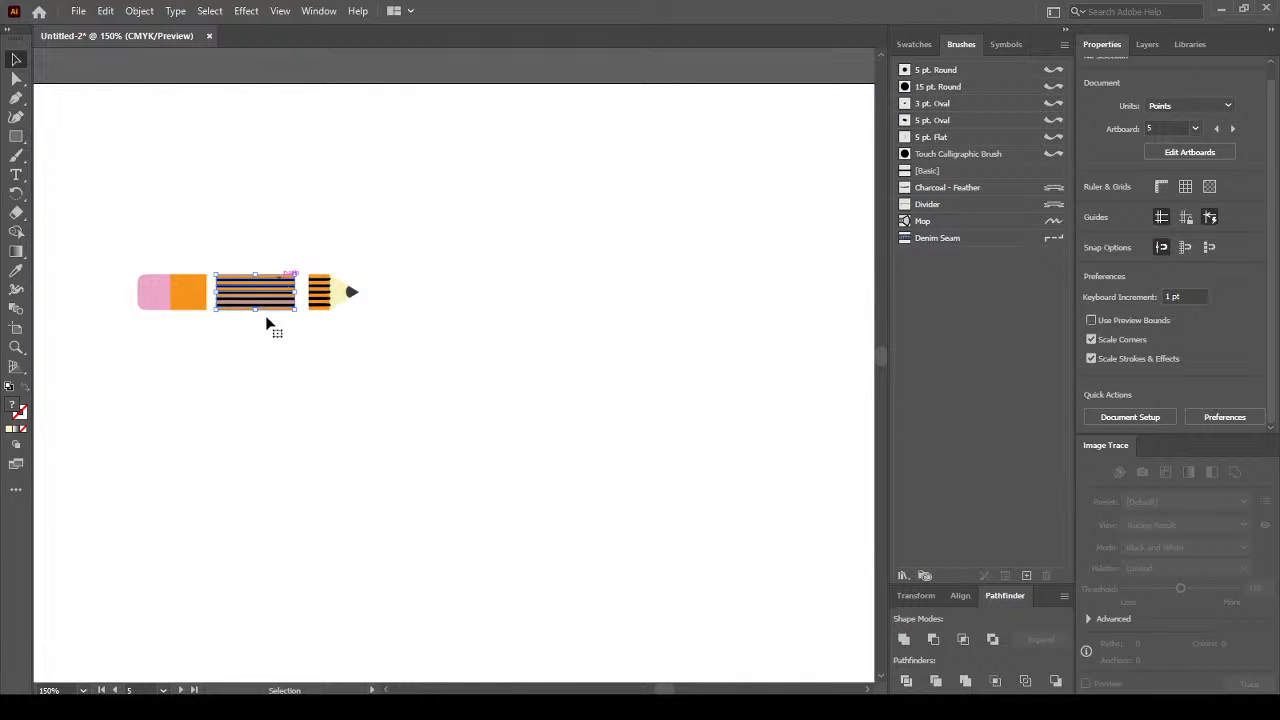
pyautogui.click(264, 290)
pyautogui.click(1025, 577)
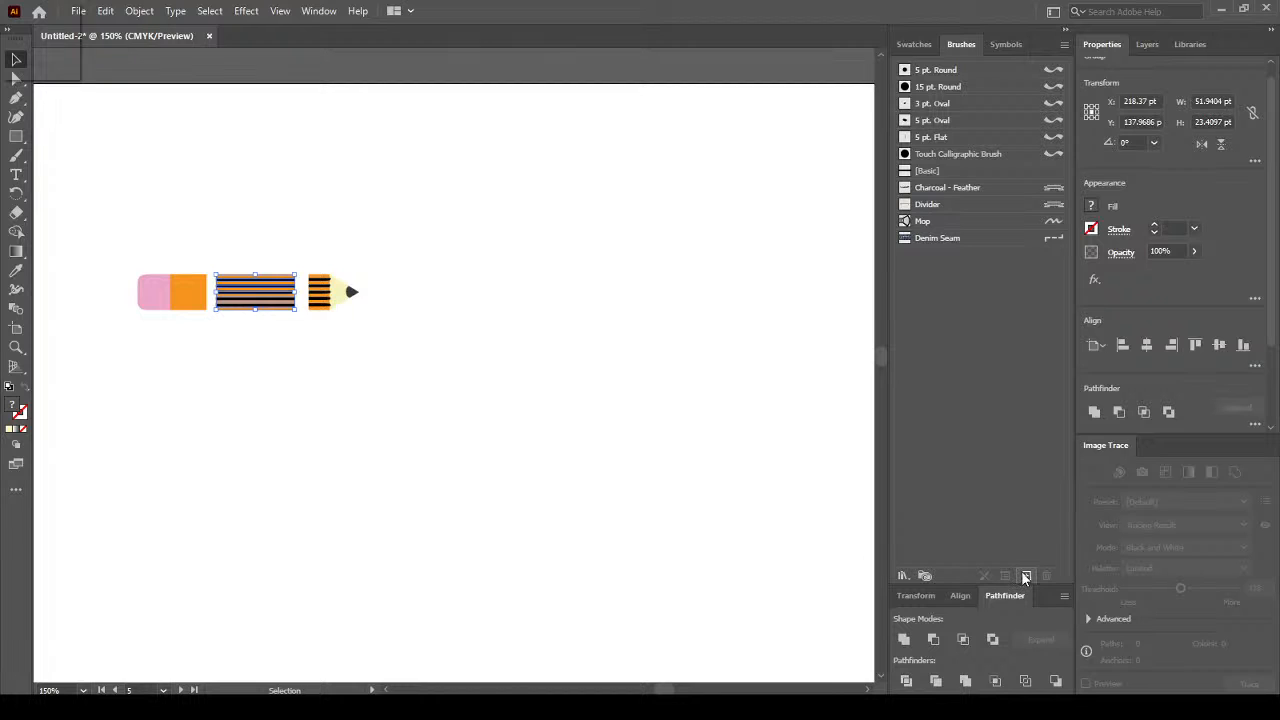
pyautogui.click(632, 433)
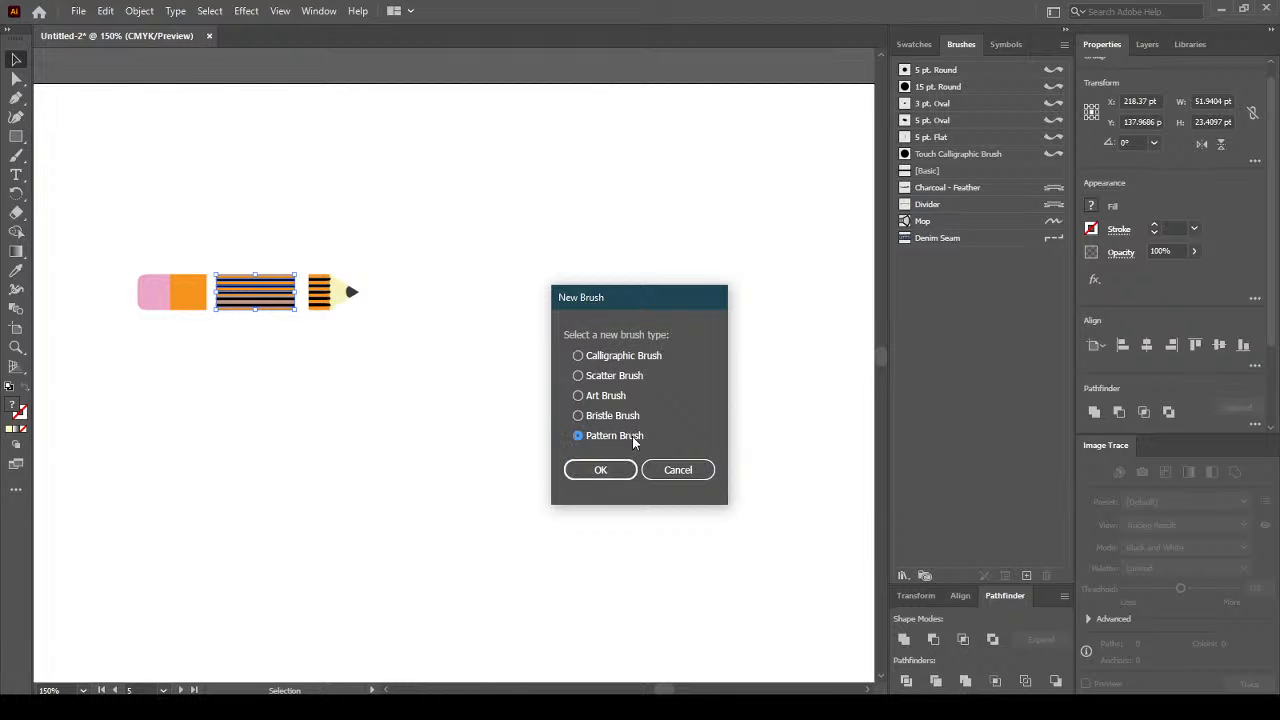
pyautogui.click(605, 470)
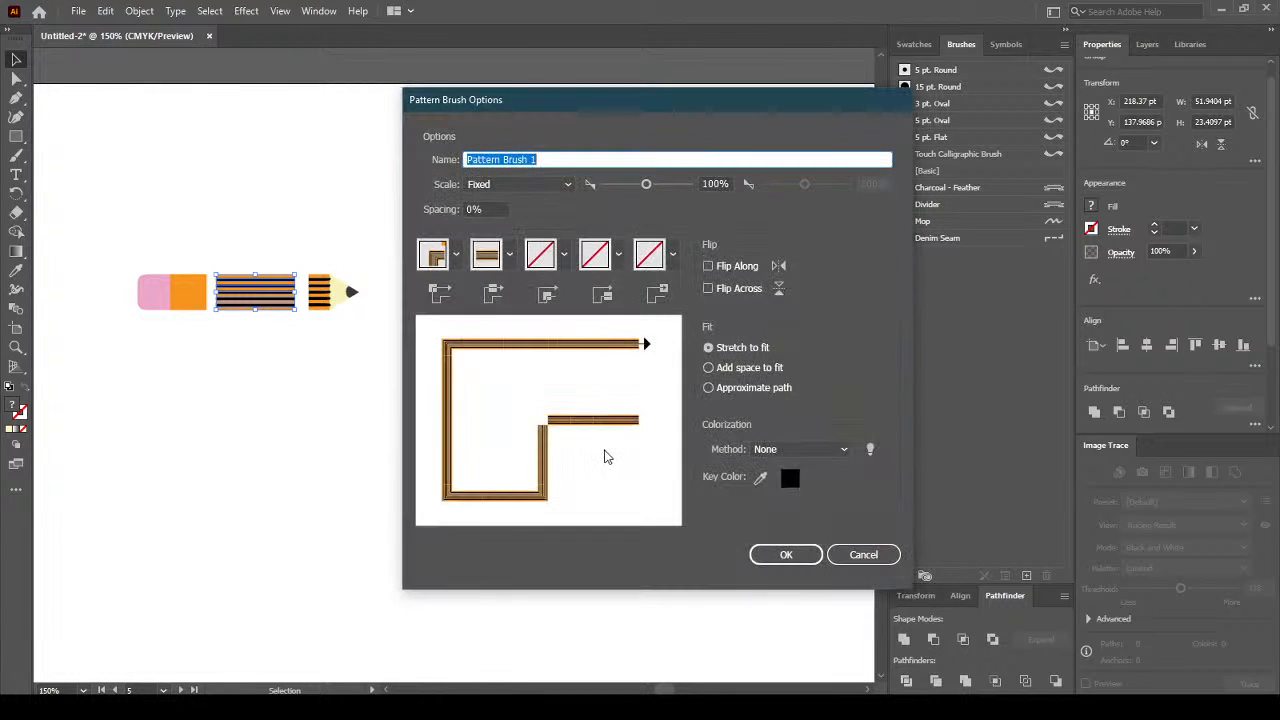
pyautogui.click(456, 254)
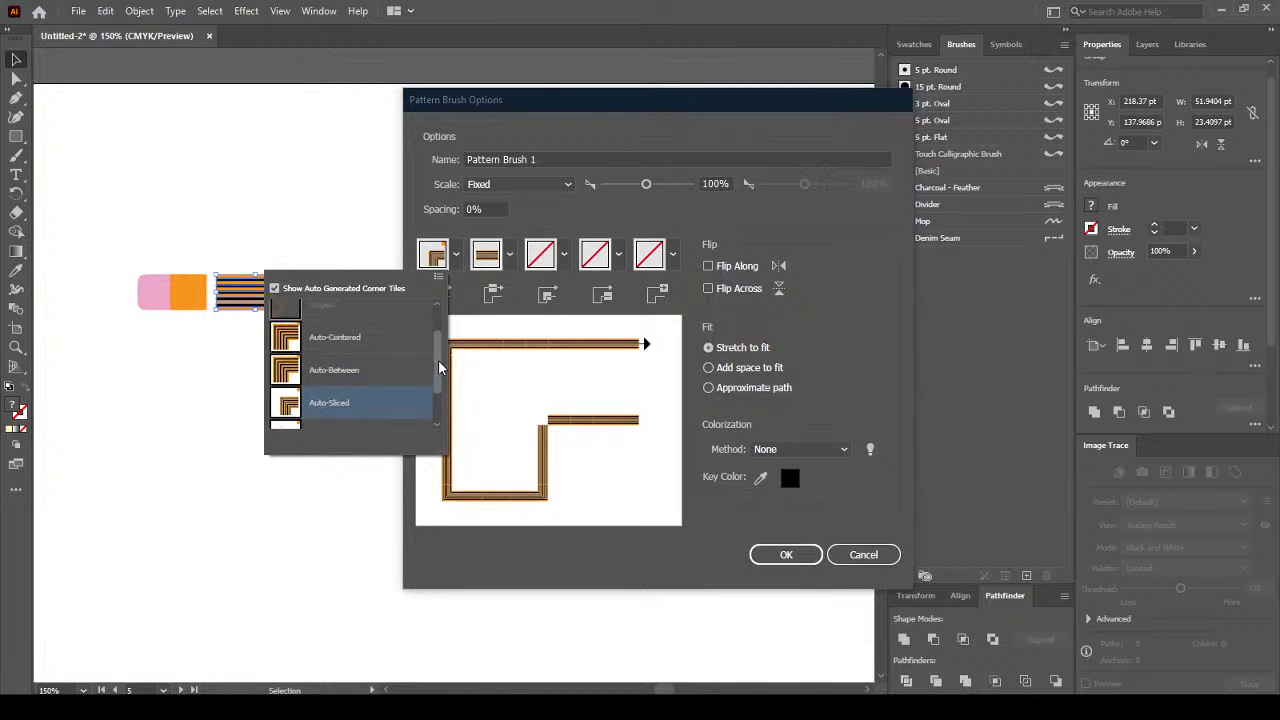
pyautogui.click(398, 372)
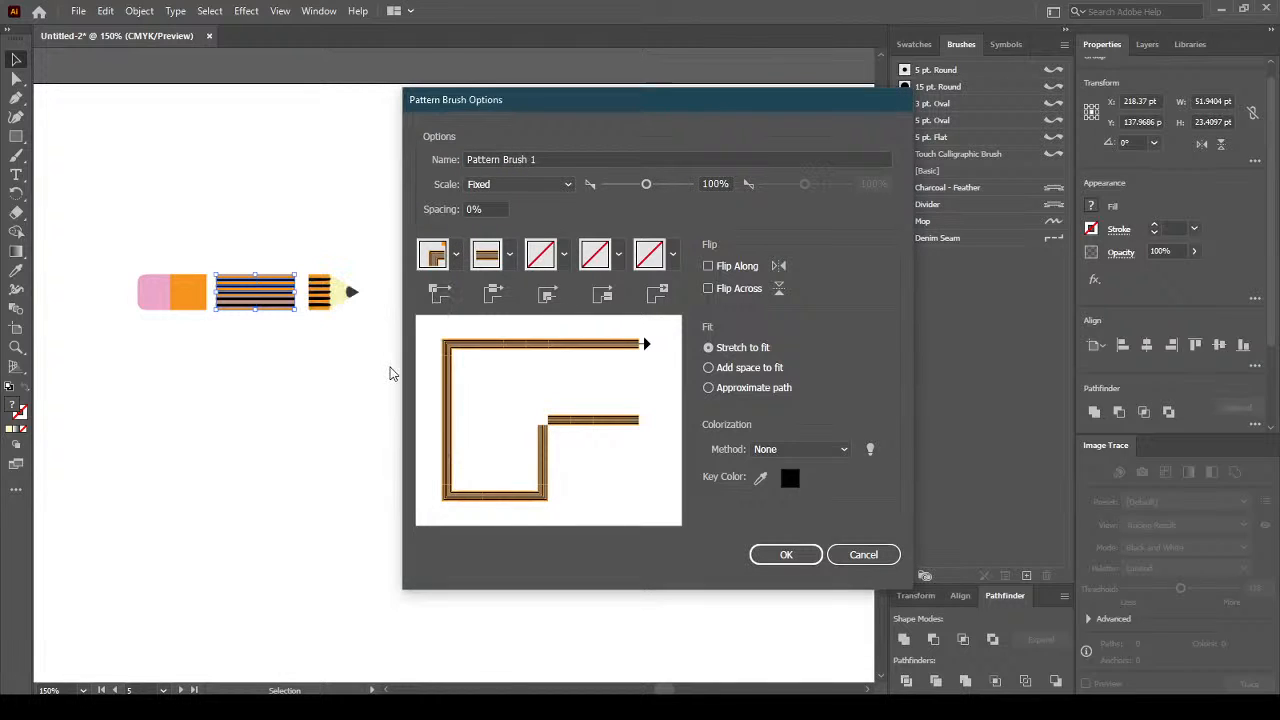
pyautogui.click(459, 261)
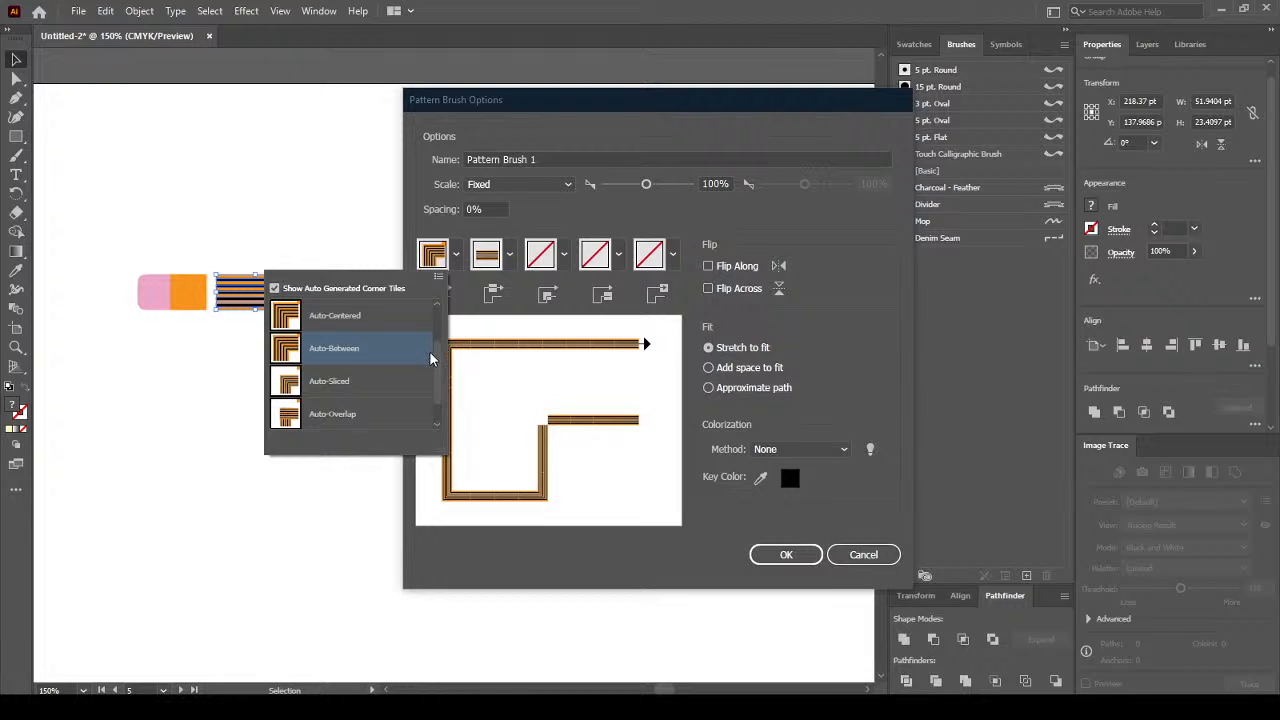
pyautogui.moveTo(437, 365); pyautogui.dragTo(435, 390)
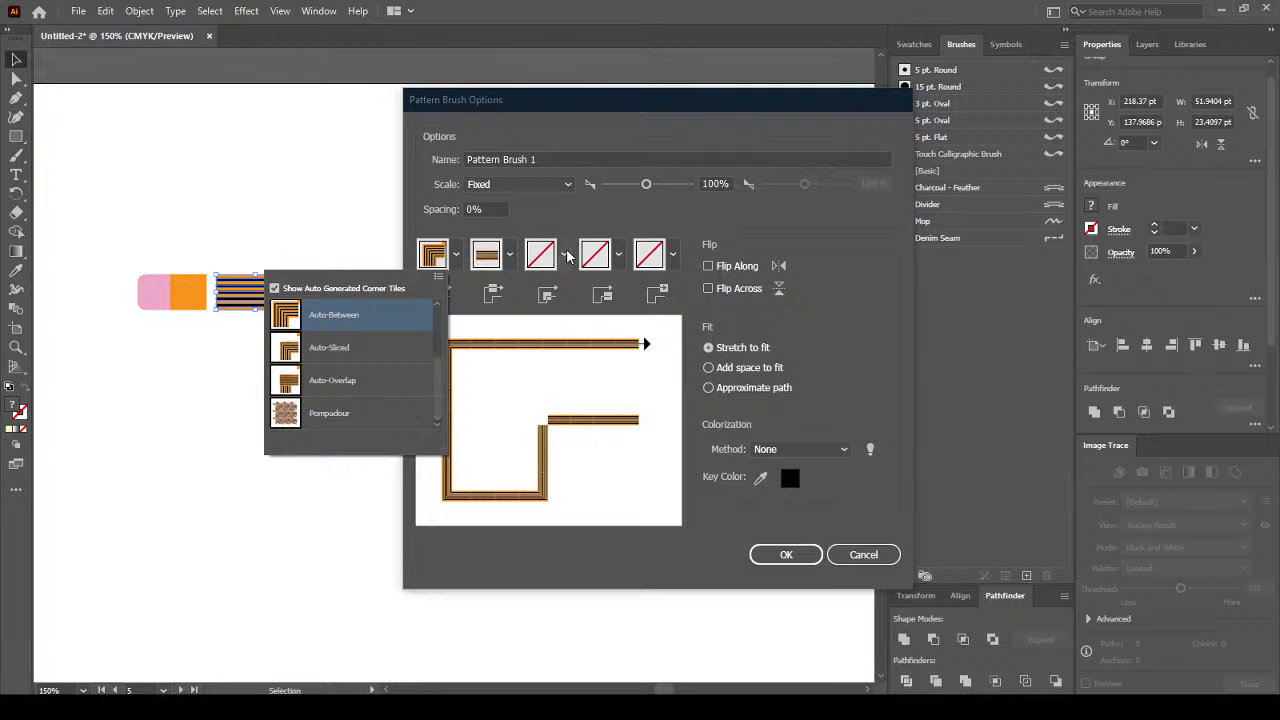
pyautogui.click(827, 335)
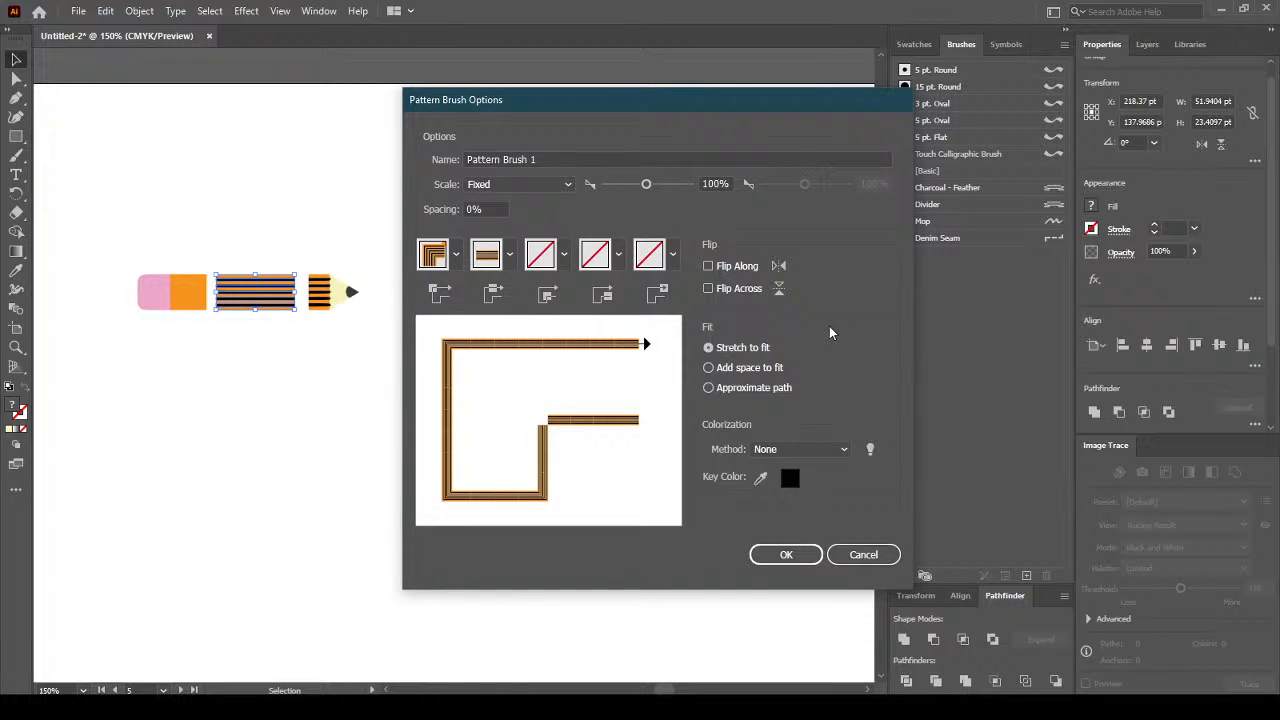
pyautogui.click(508, 258)
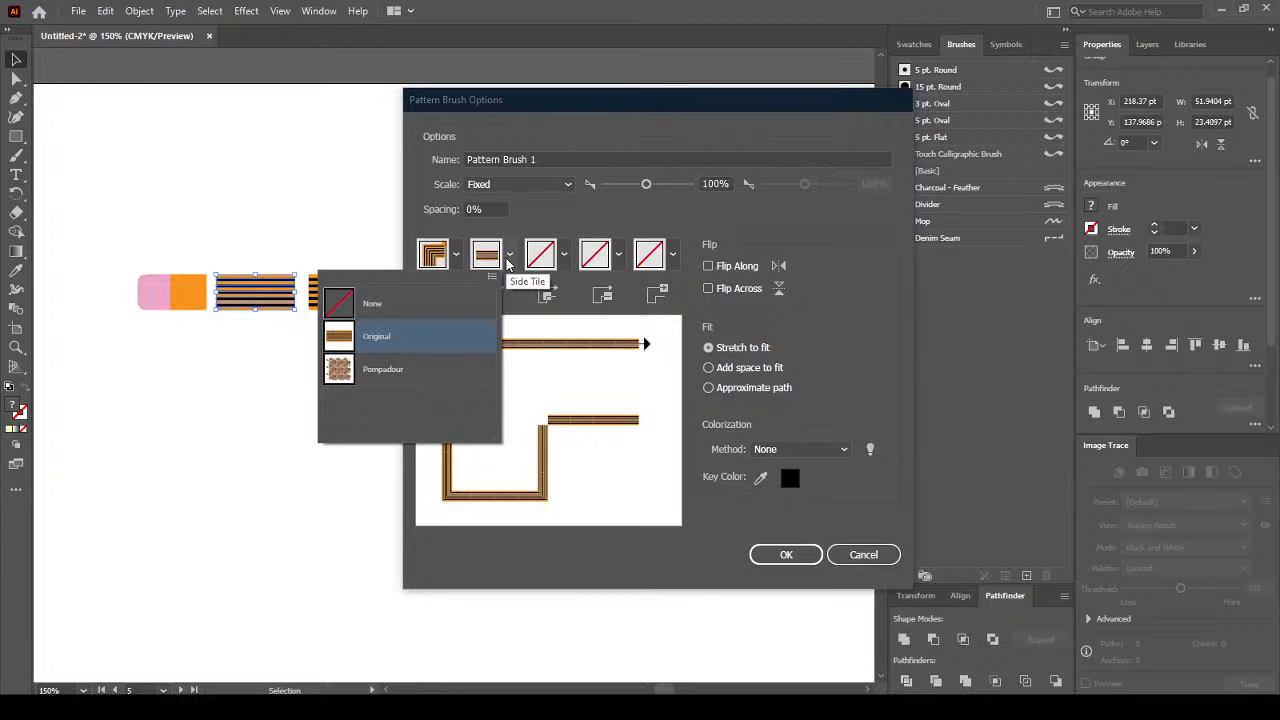
pyautogui.click(565, 262)
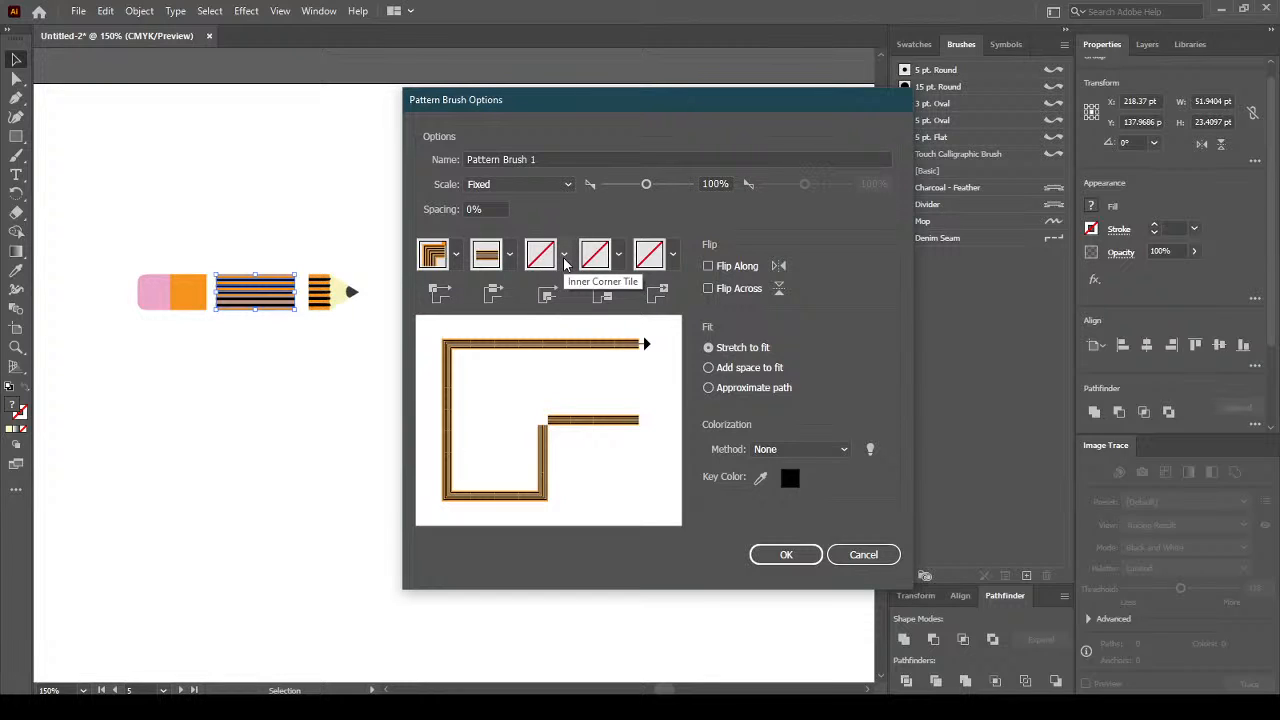
pyautogui.click(616, 258)
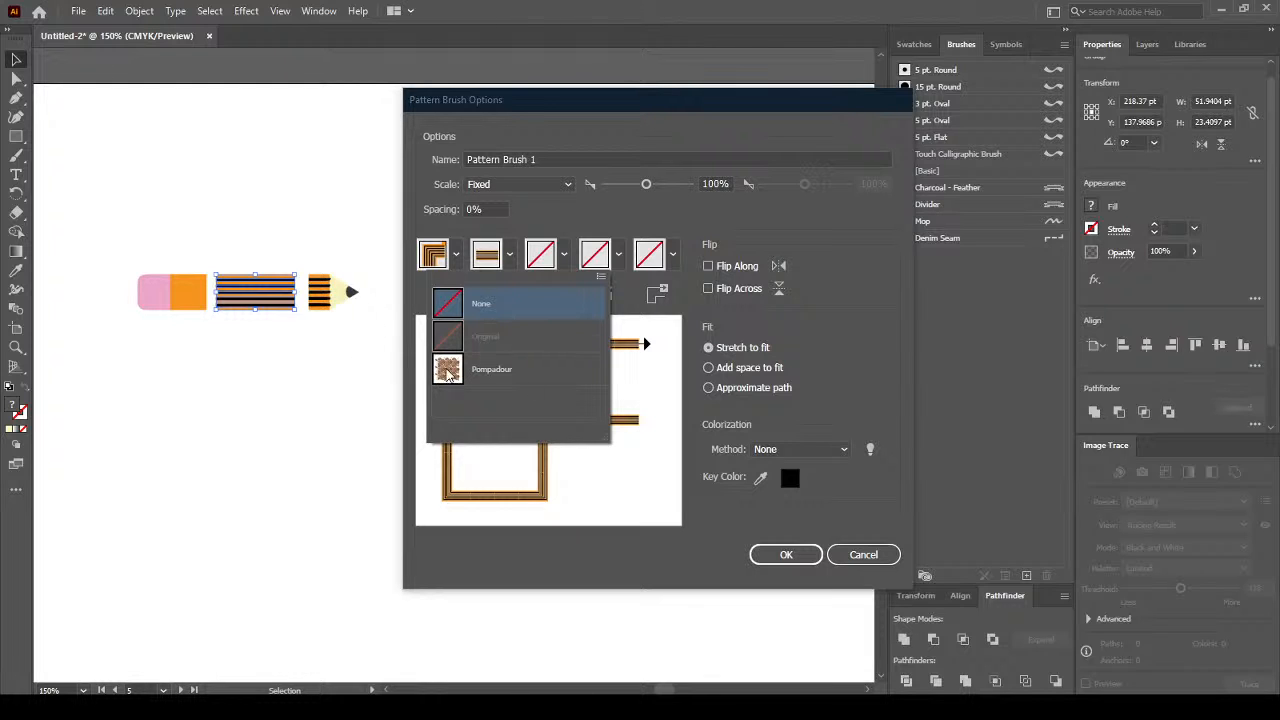
pyautogui.click(476, 305)
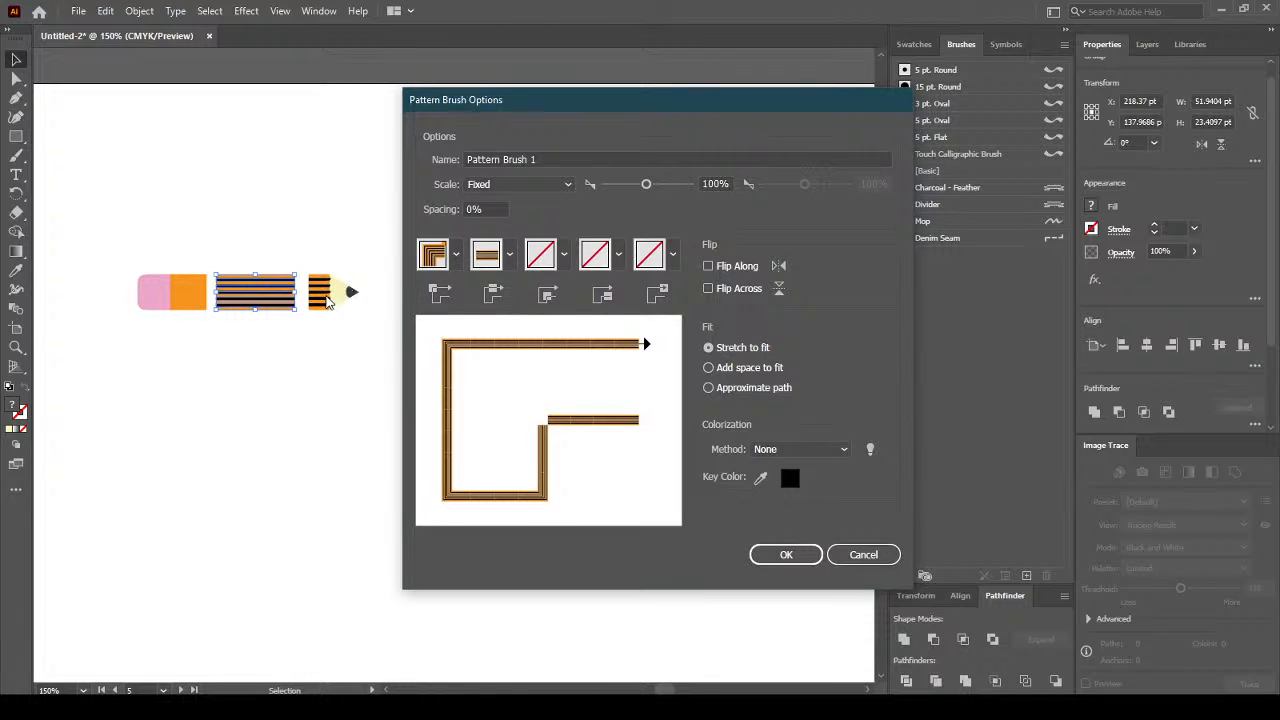
pyautogui.click(863, 554)
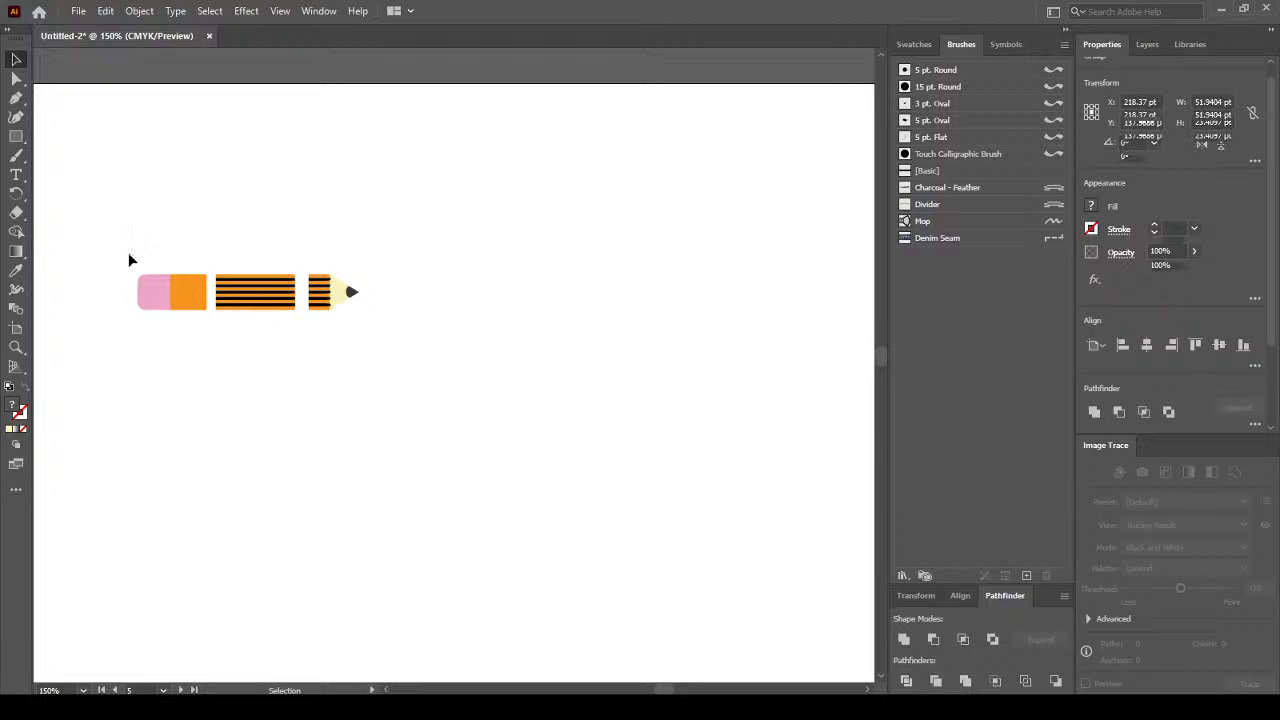
# Select all pencil parts and create a new Pattern Brush from them.
pyautogui.click(412, 367)
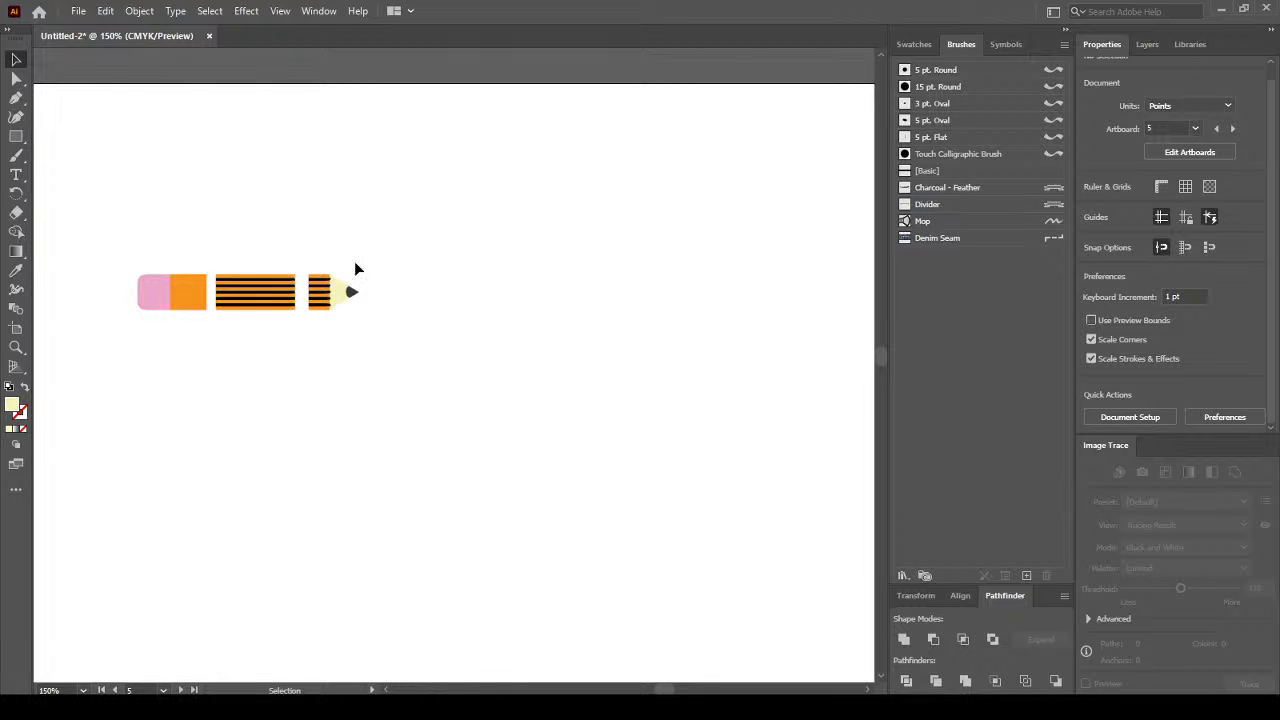
pyautogui.moveTo(145, 337); pyautogui.dragTo(166, 357)
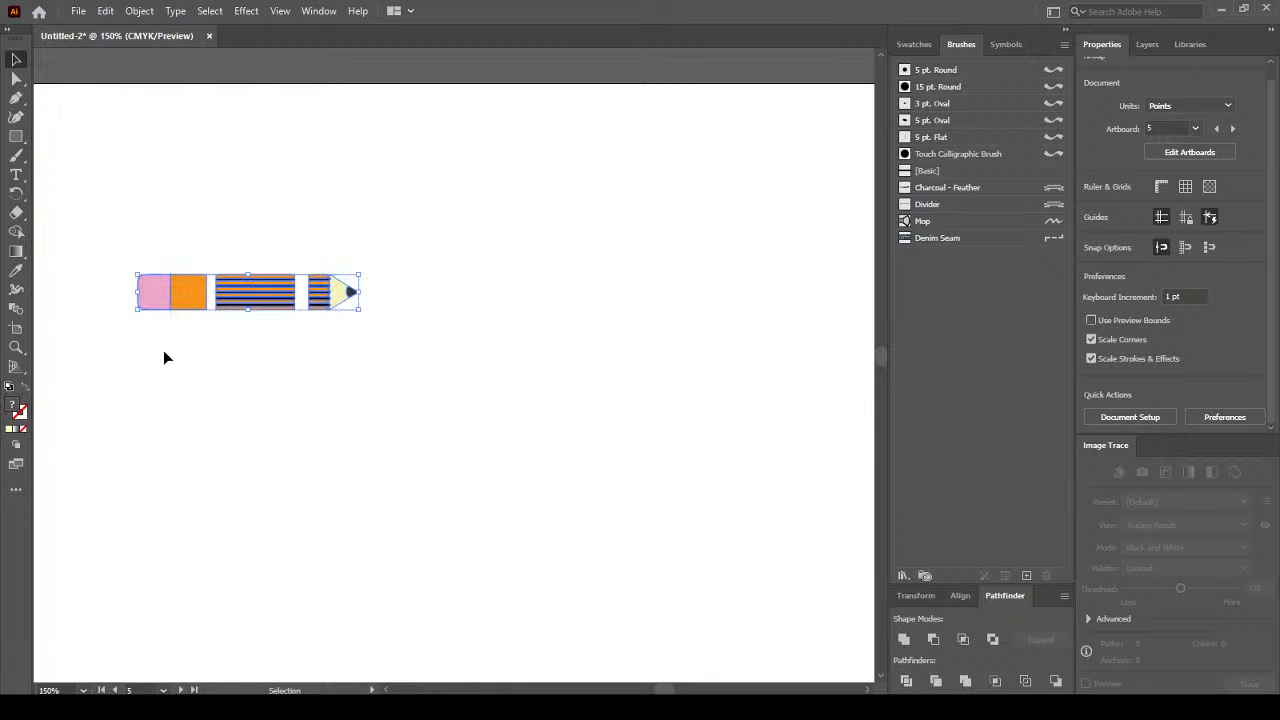
pyautogui.click(1027, 575)
pyautogui.click(626, 436)
pyautogui.click(612, 467)
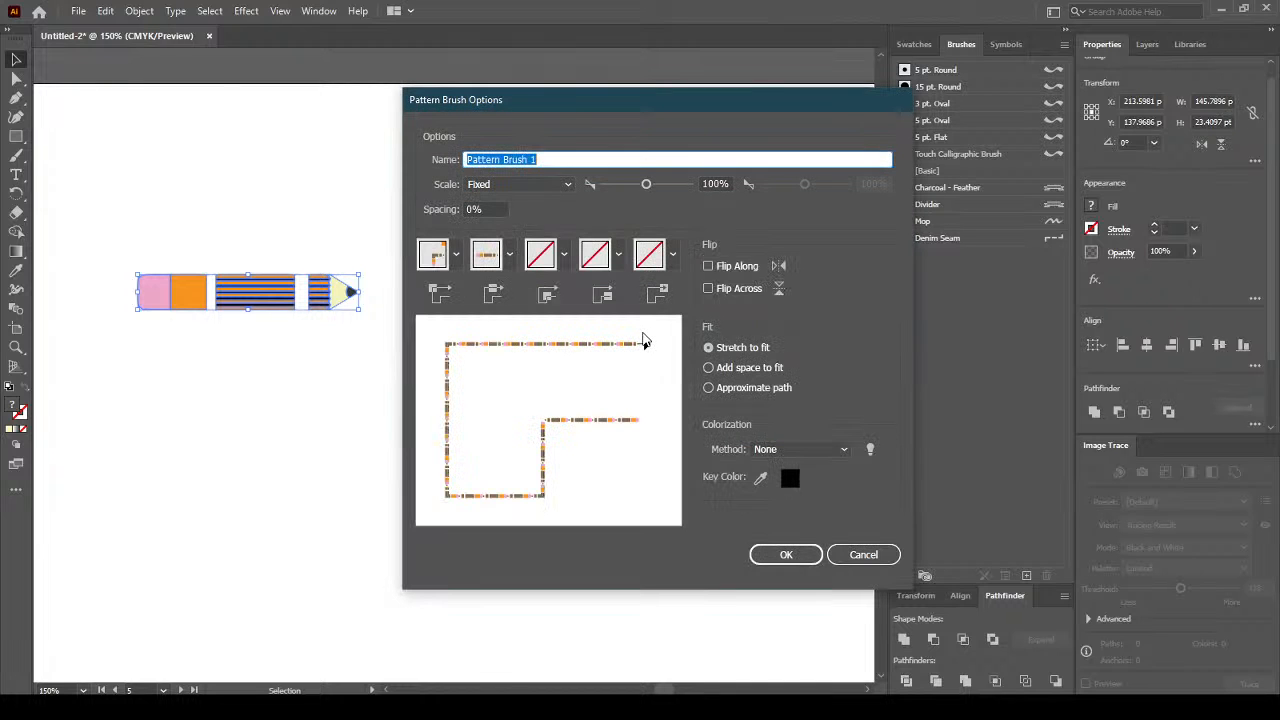
# Set the outer corner tile to Auto-Between, leaving side and inner corner tiles unchanged.
pyautogui.click(455, 257)
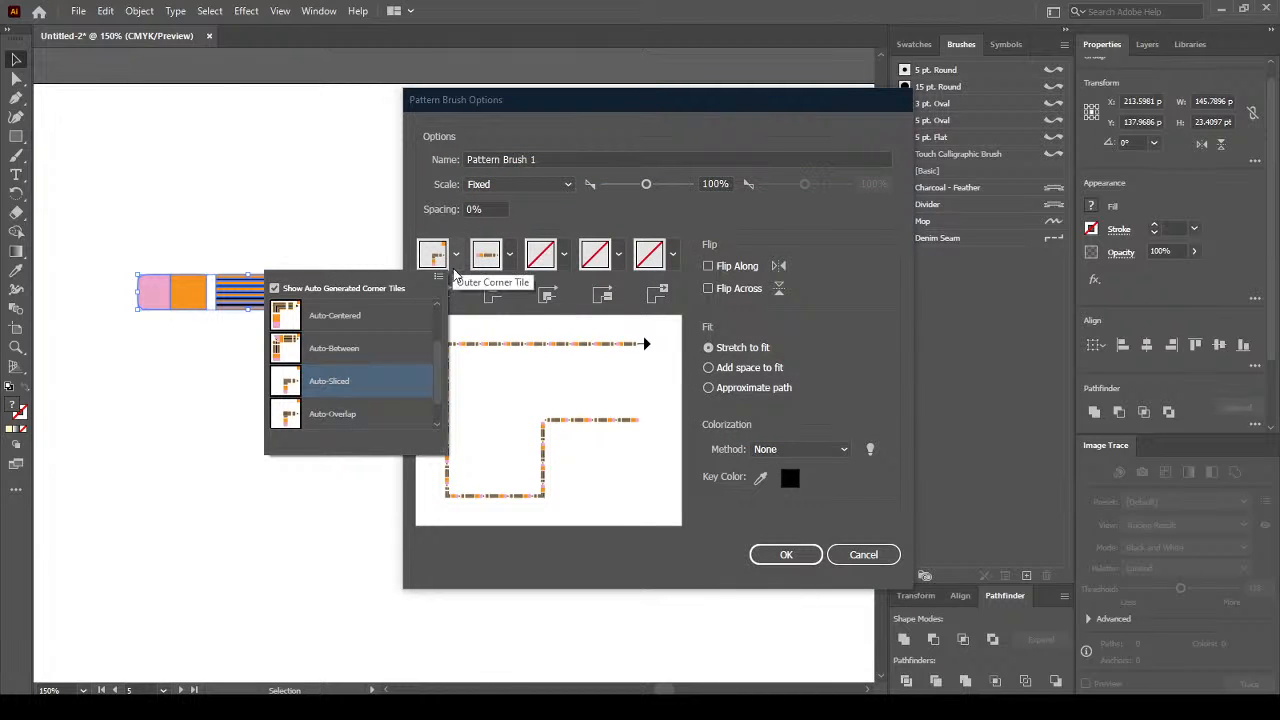
pyautogui.moveTo(433, 353)
pyautogui.mouseDown()
pyautogui.moveTo(440, 316)
pyautogui.moveTo(438, 393)
pyautogui.moveTo(432, 347)
pyautogui.mouseUp()
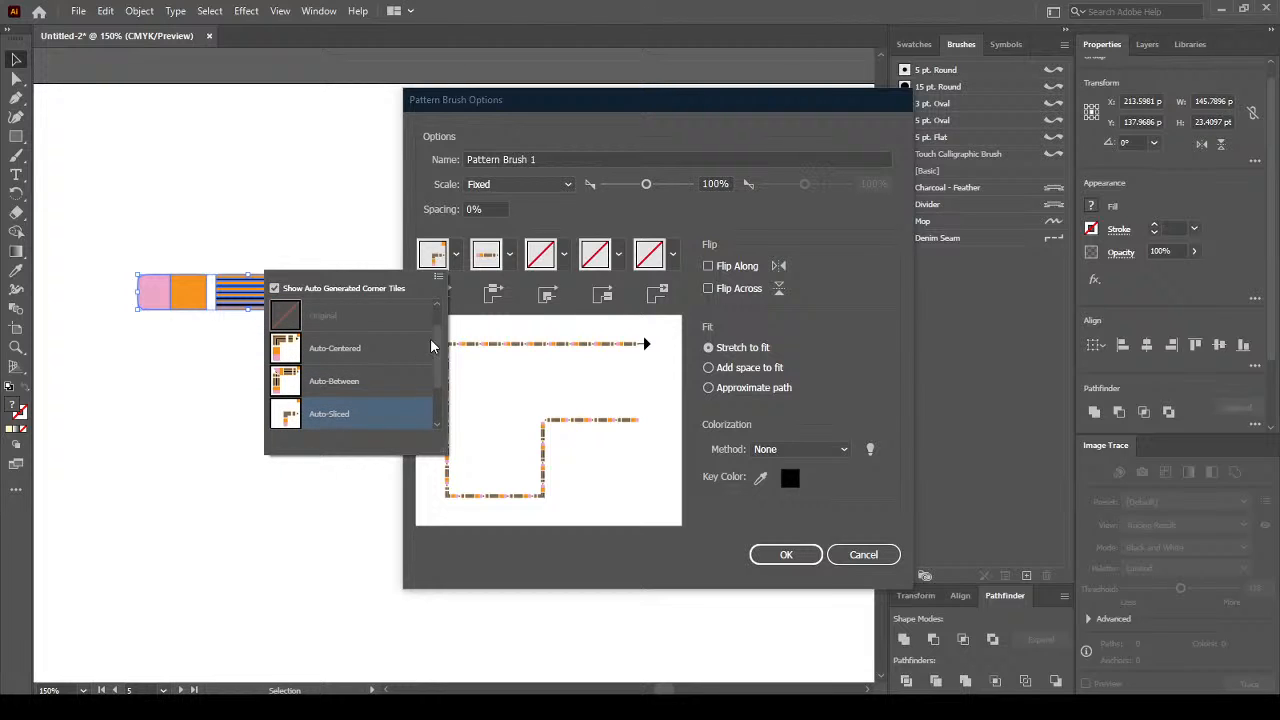
pyautogui.click(374, 380)
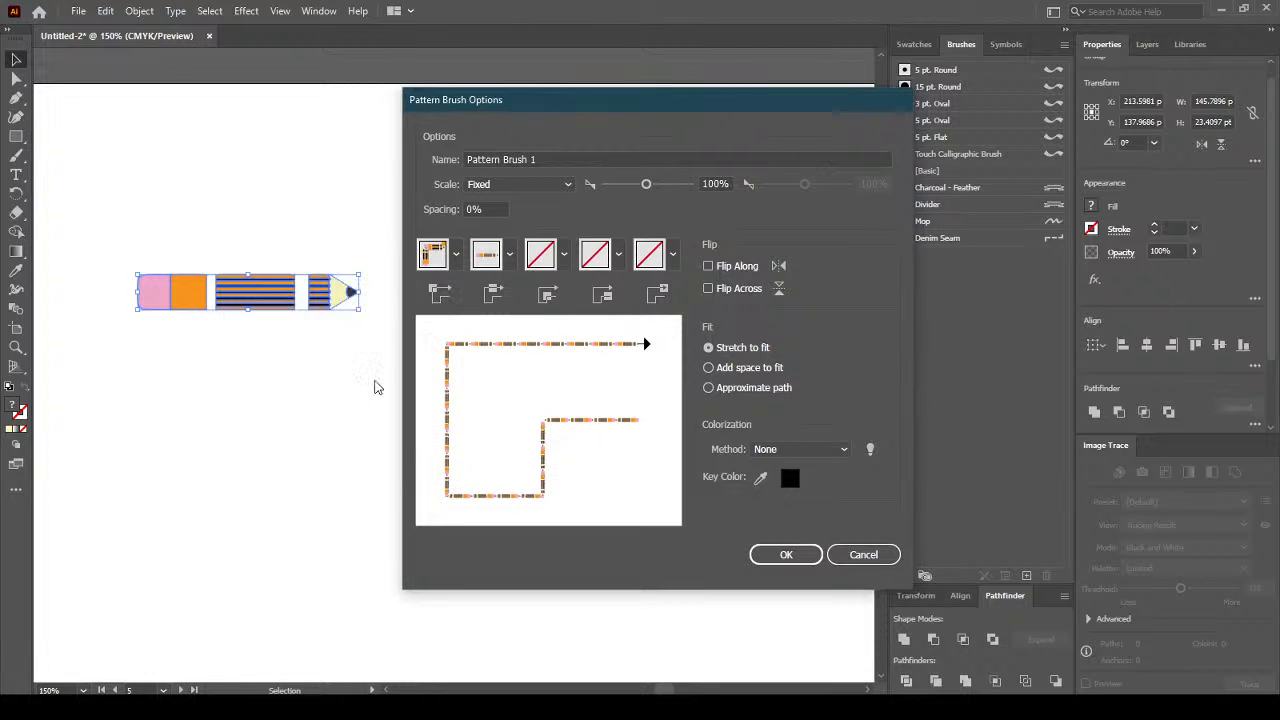
pyautogui.click(510, 258)
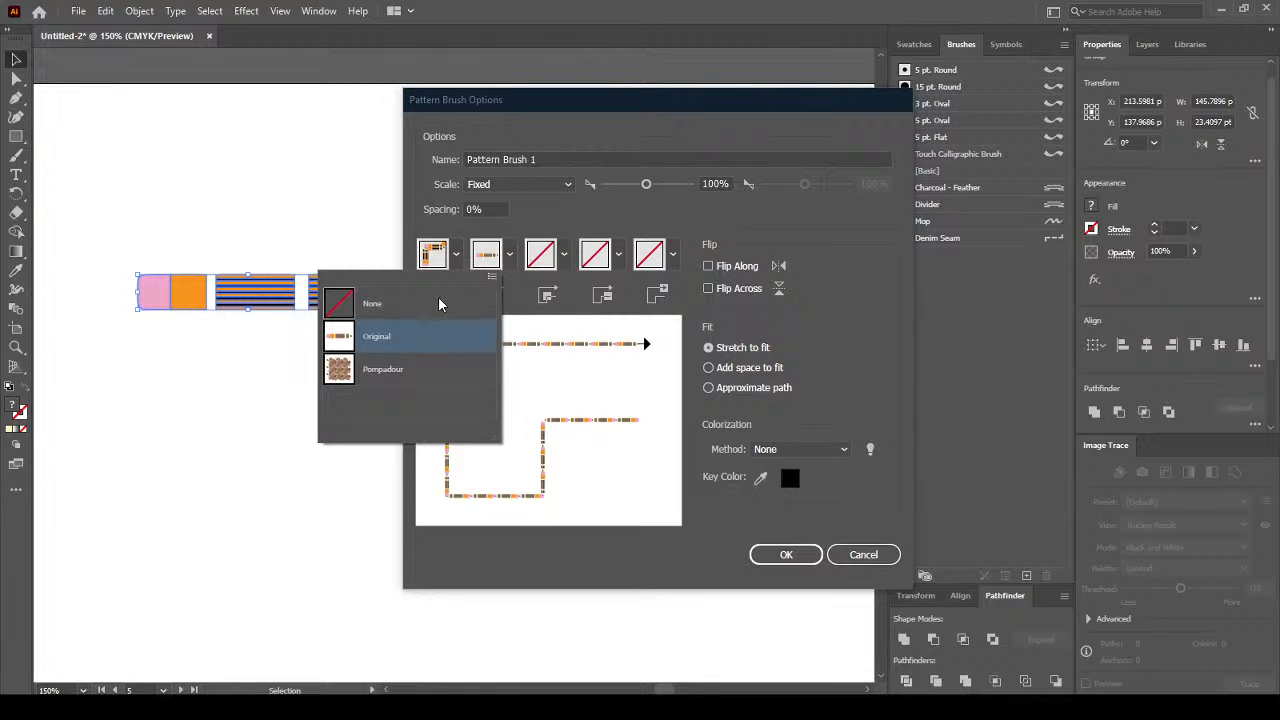
pyautogui.click(491, 281)
pyautogui.click(594, 220)
pyautogui.click(564, 256)
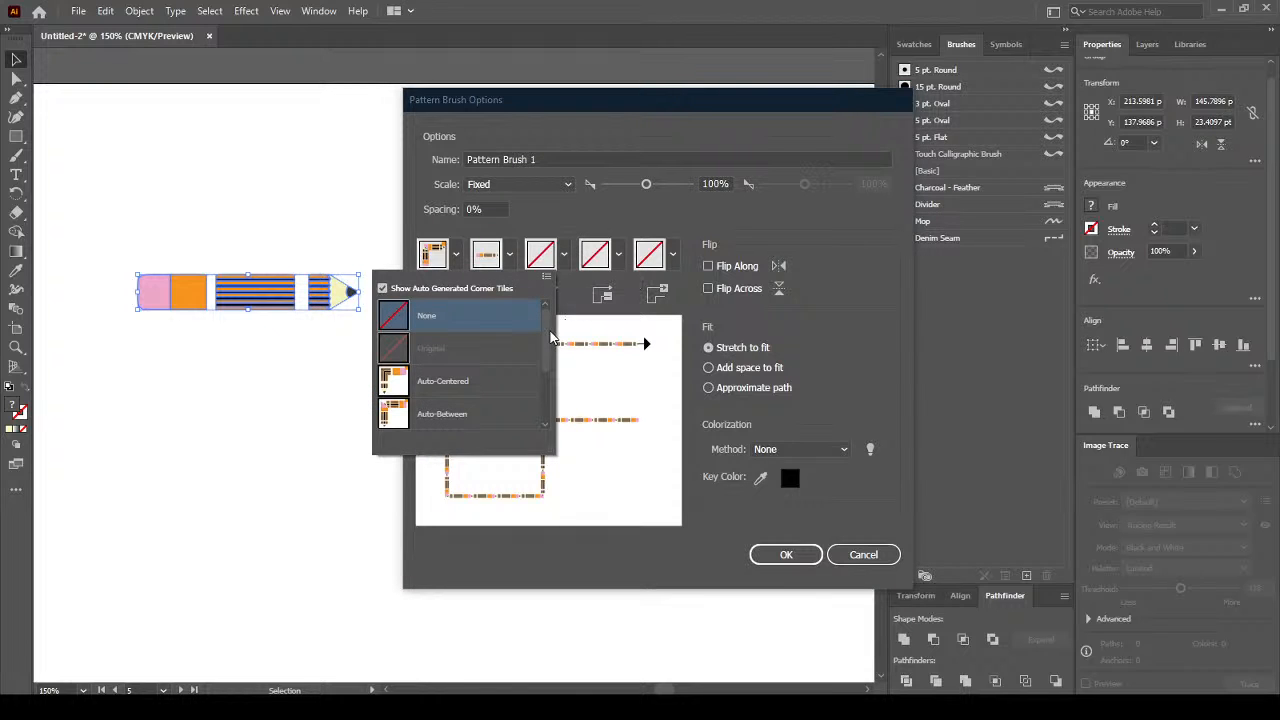
pyautogui.click(578, 226)
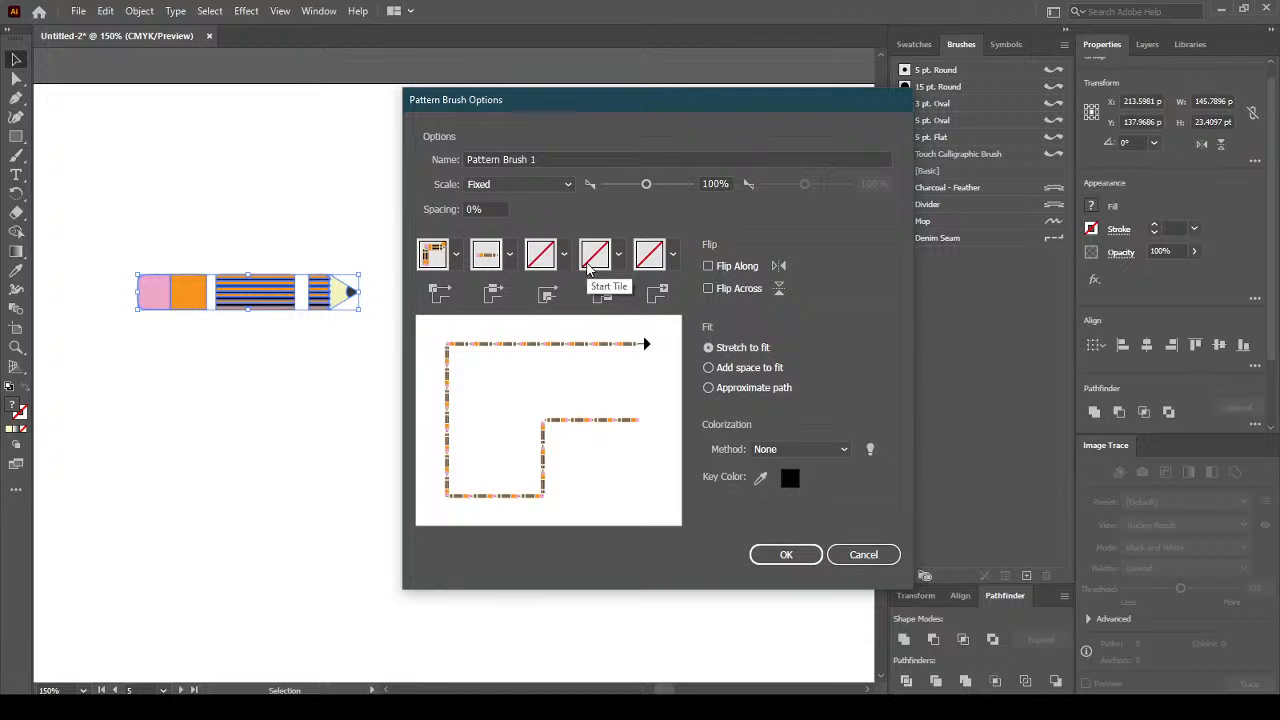
# Try Pompadour as the start tile, revert to None, and leave the end tile unchanged.
pyautogui.click(618, 255)
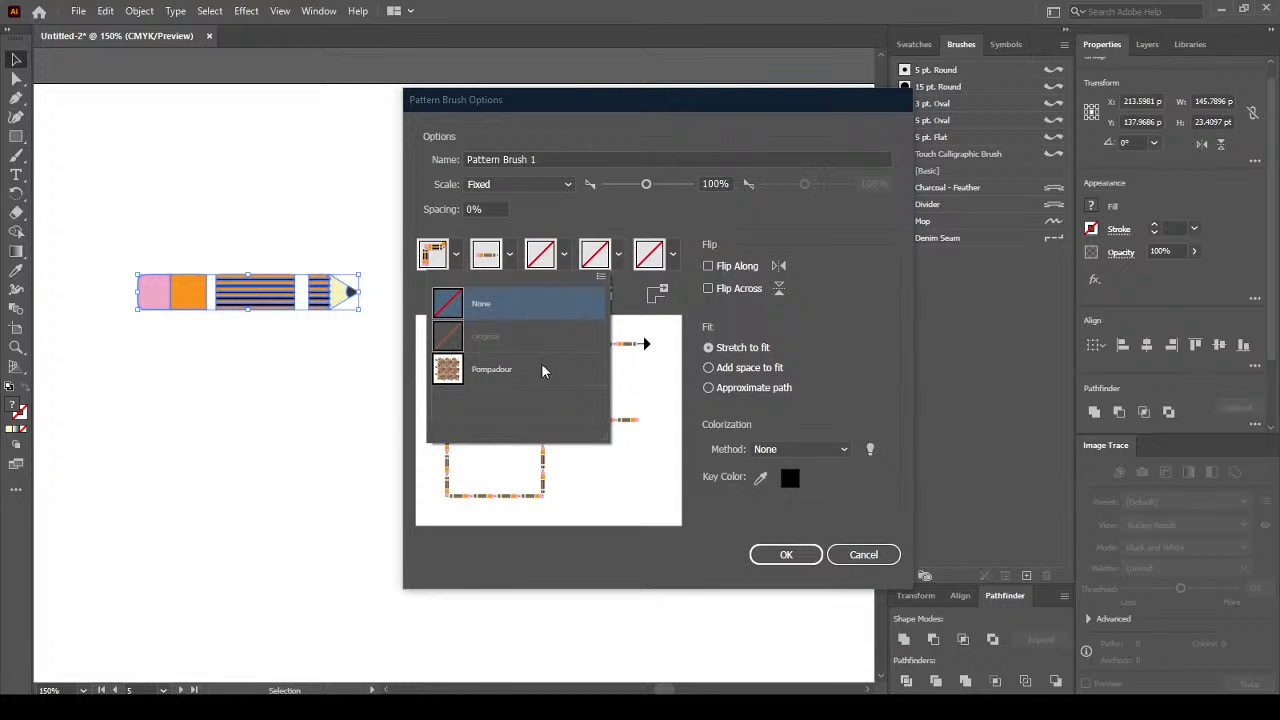
pyautogui.click(509, 370)
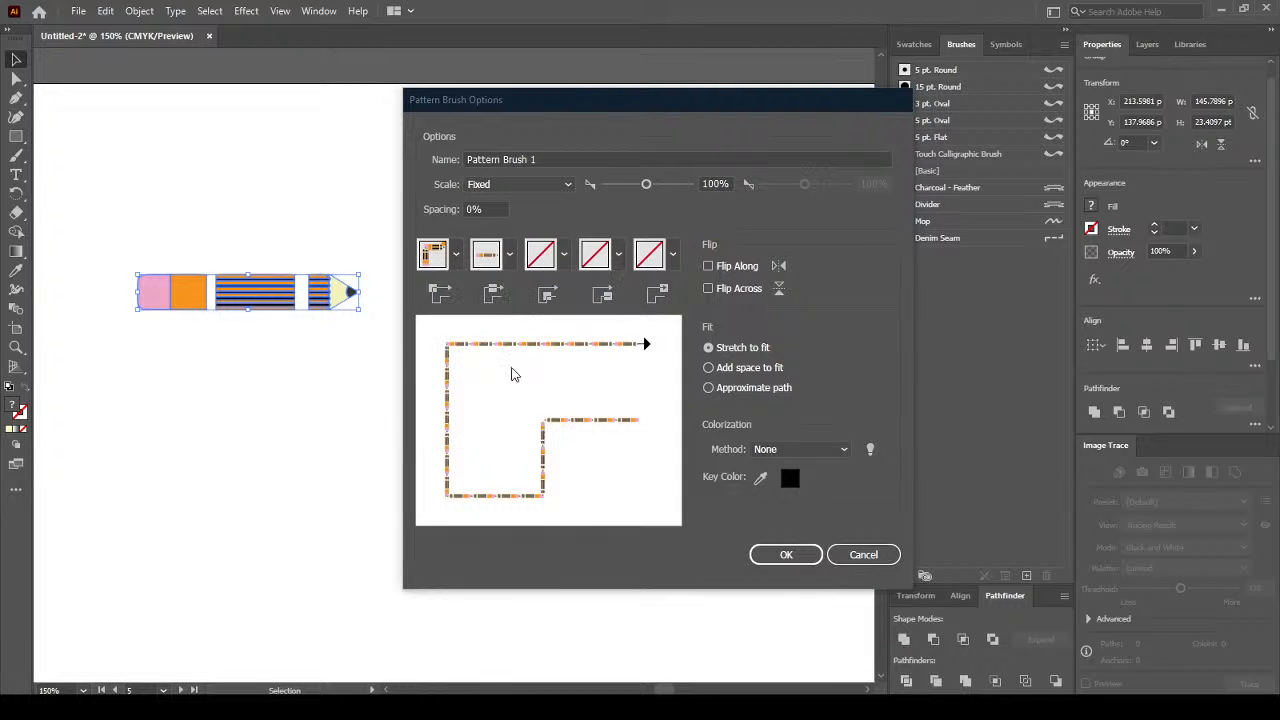
pyautogui.click(618, 255)
pyautogui.click(470, 301)
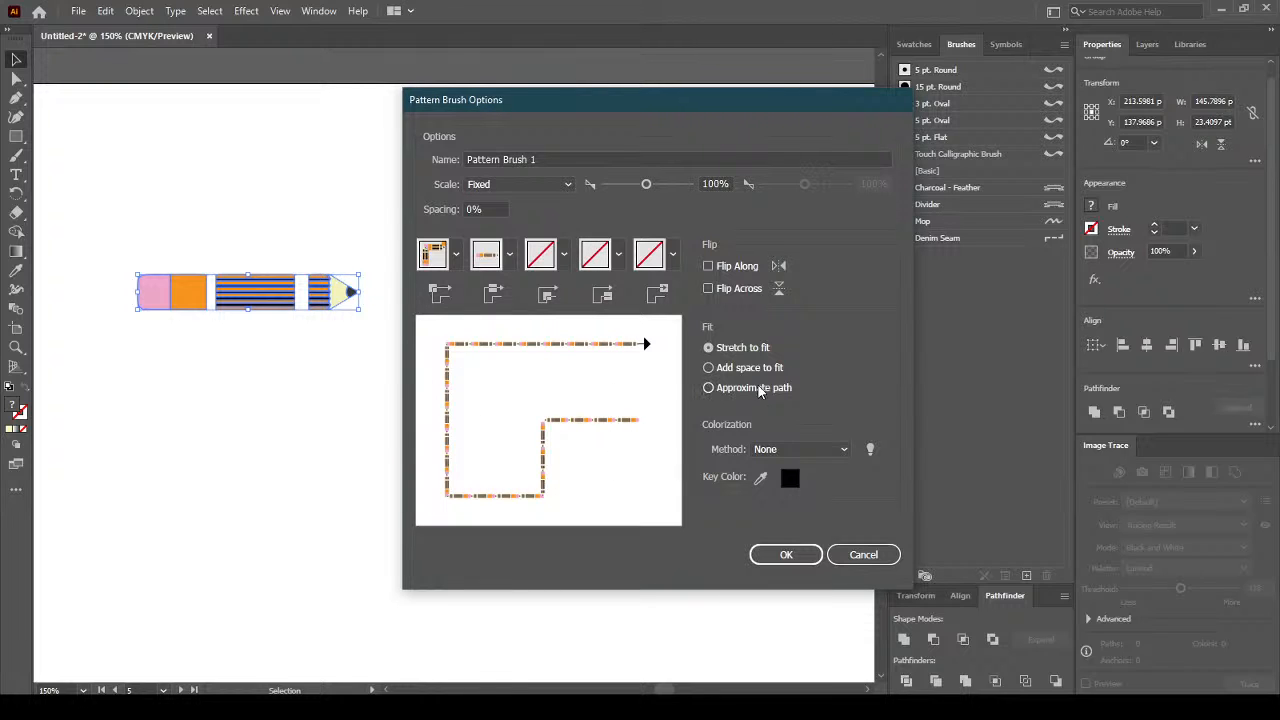
pyautogui.click(672, 255)
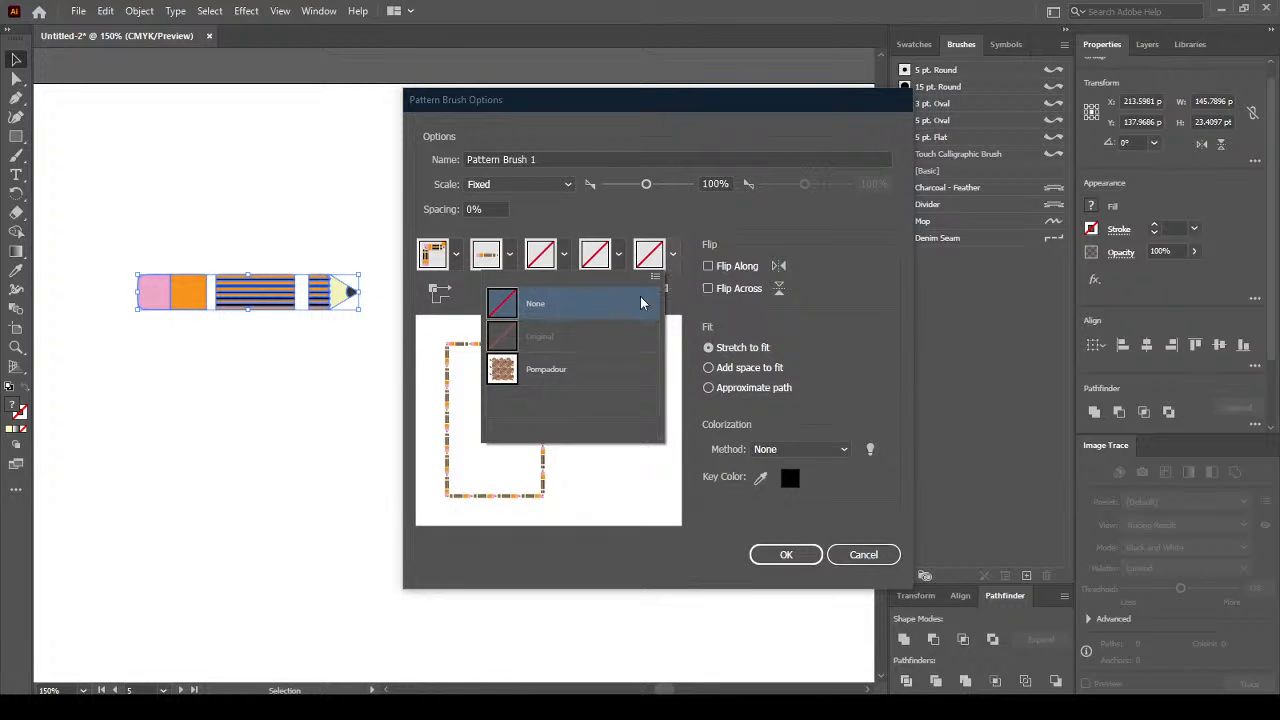
pyautogui.click(779, 222)
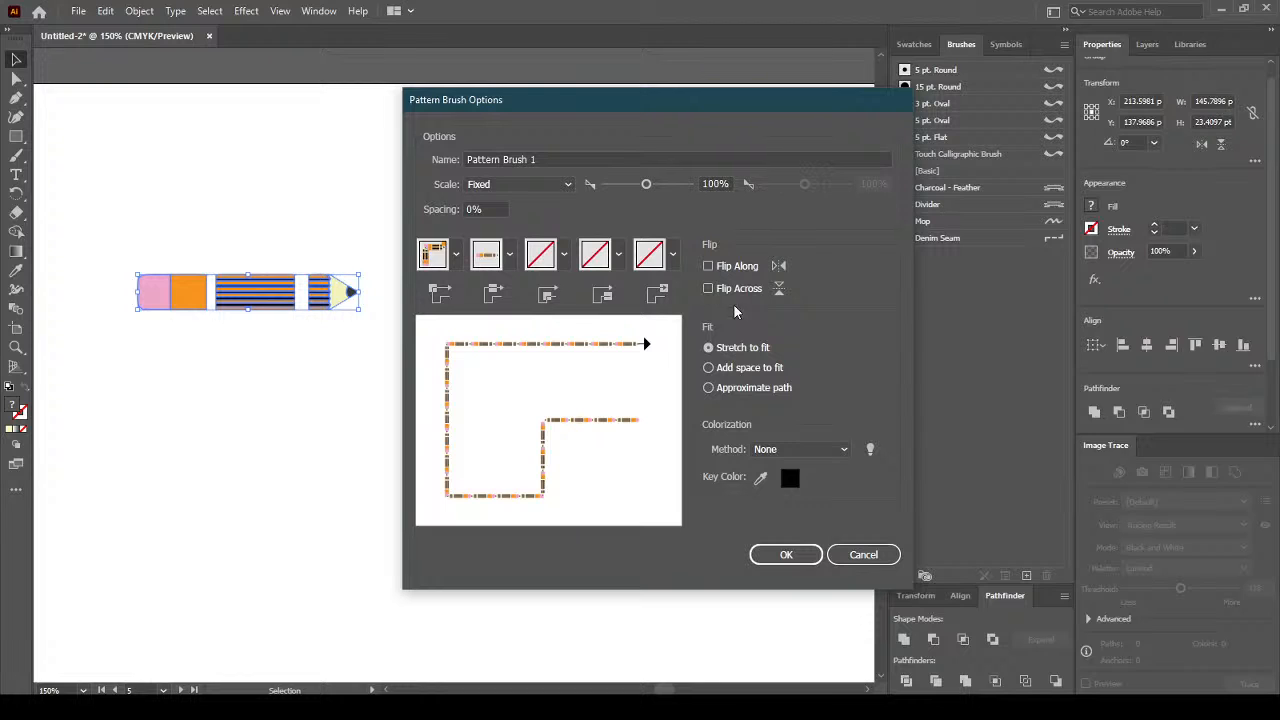
# Keep colorization at None and preview the Fit options, returning to Stretch to Fit.
pyautogui.click(815, 449)
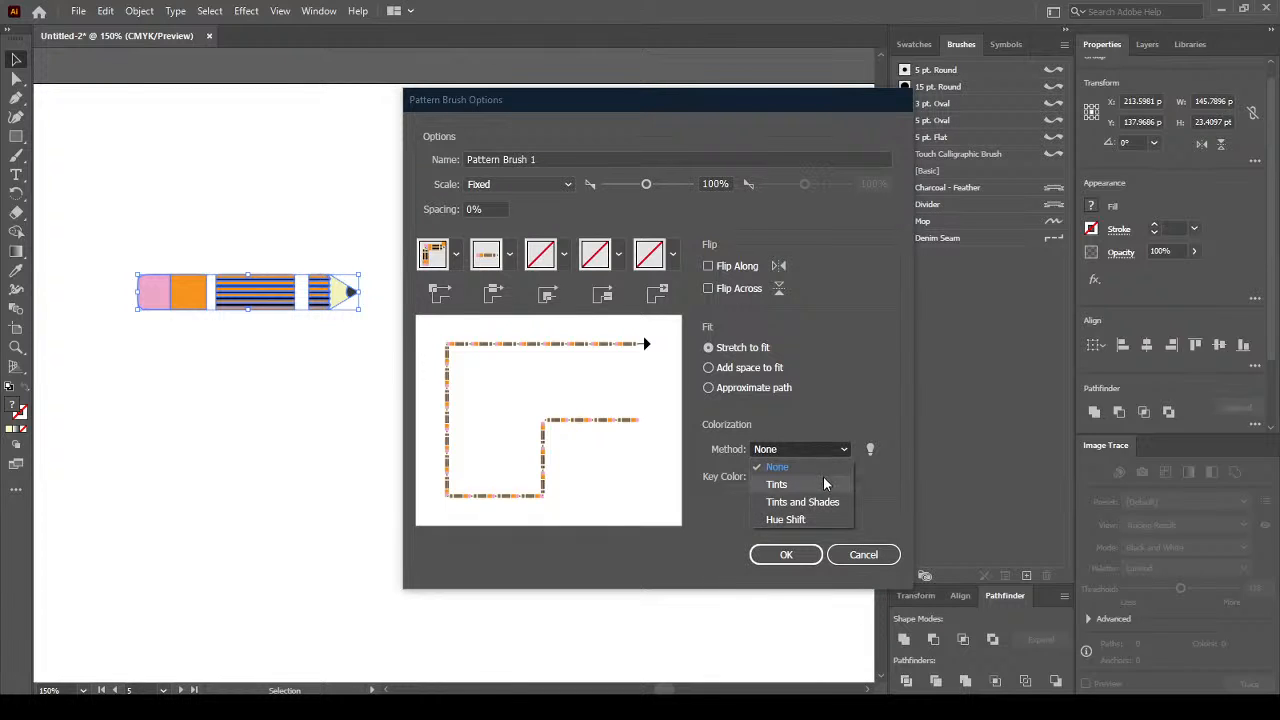
pyautogui.click(828, 386)
pyautogui.click(760, 368)
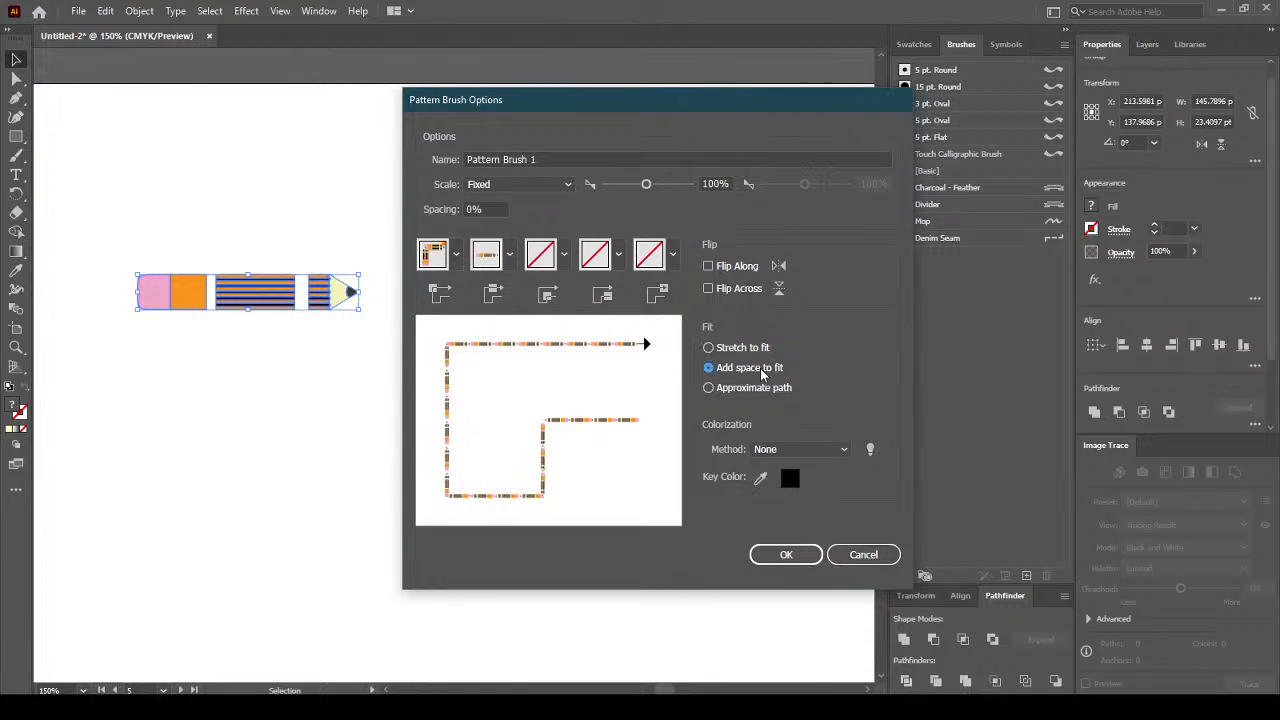
pyautogui.click(760, 388)
pyautogui.click(762, 368)
pyautogui.click(757, 348)
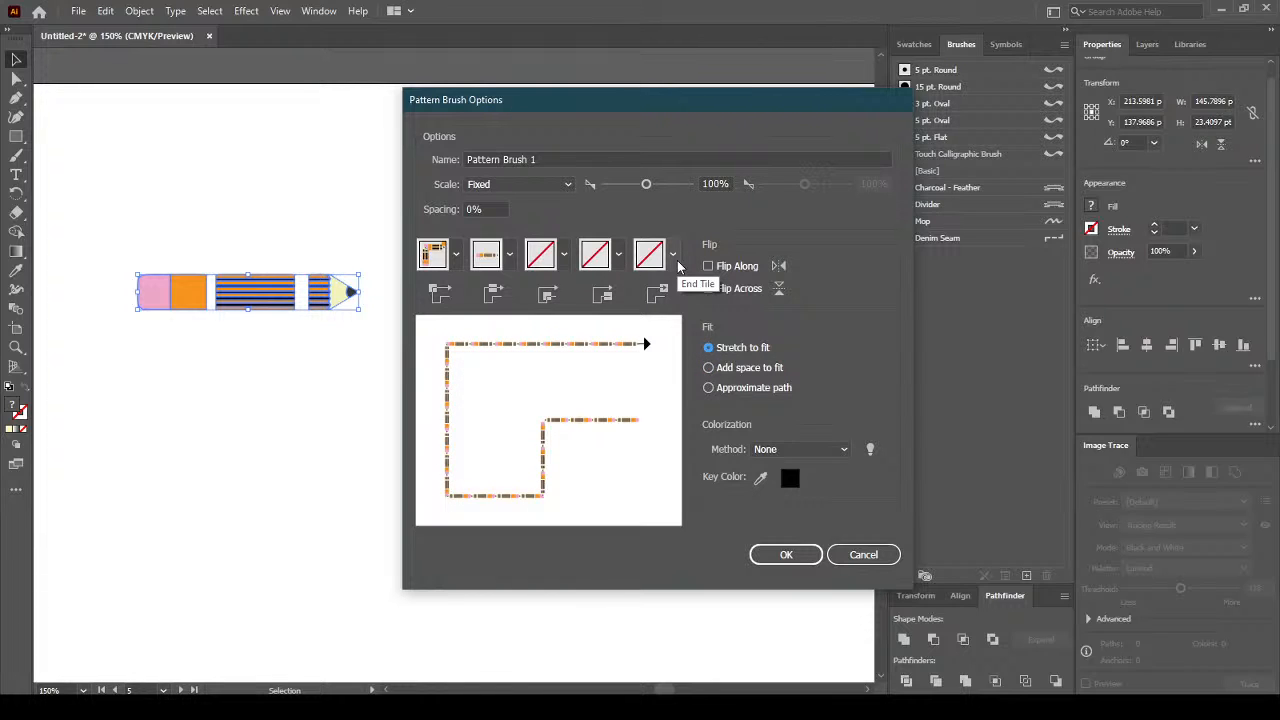
# Toggle the auto-generated corner tiles in the outer corner tile list off and back on.
pyautogui.click(457, 262)
pyautogui.moveTo(437, 392); pyautogui.dragTo(450, 330)
pyautogui.click(378, 288)
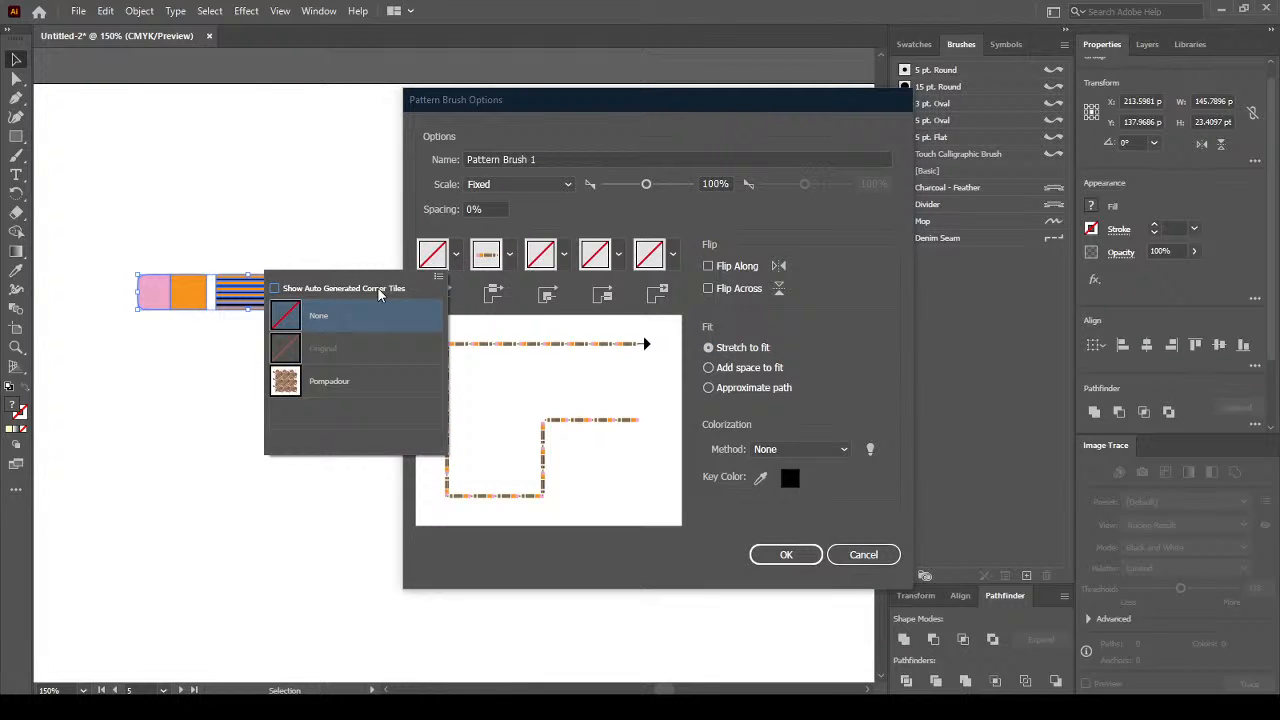
pyautogui.click(378, 288)
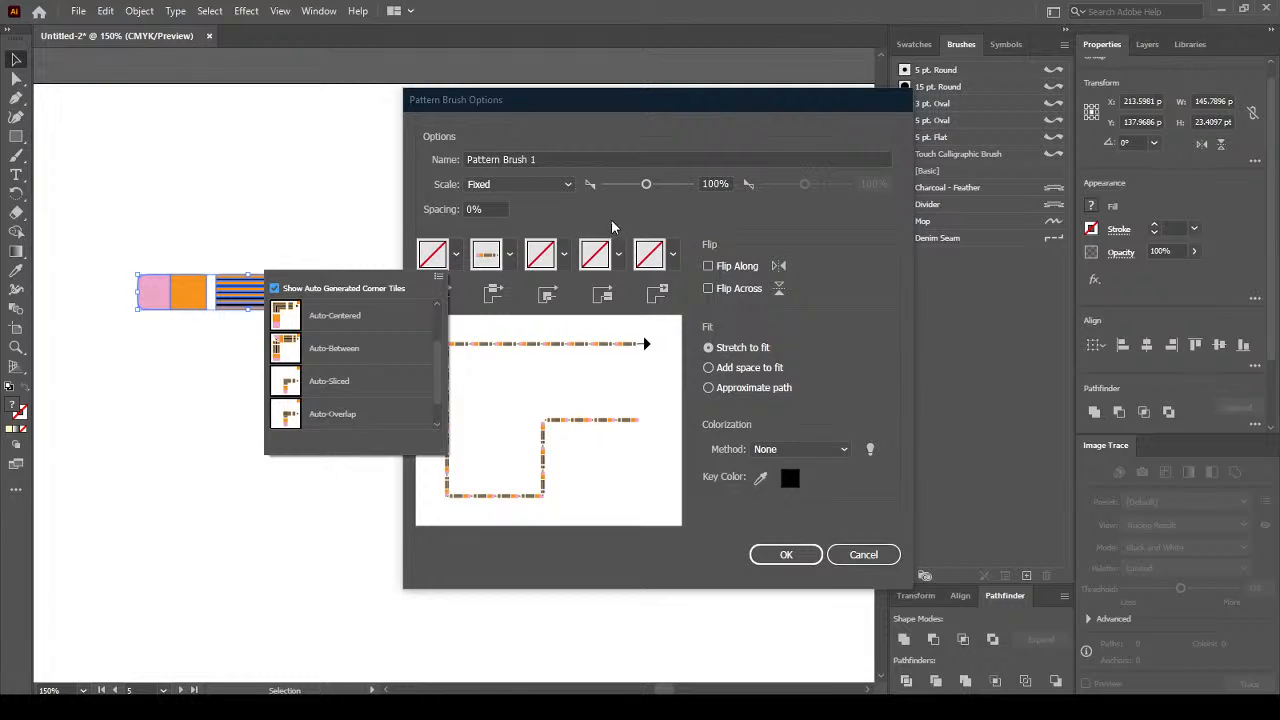
pyautogui.click(440, 276)
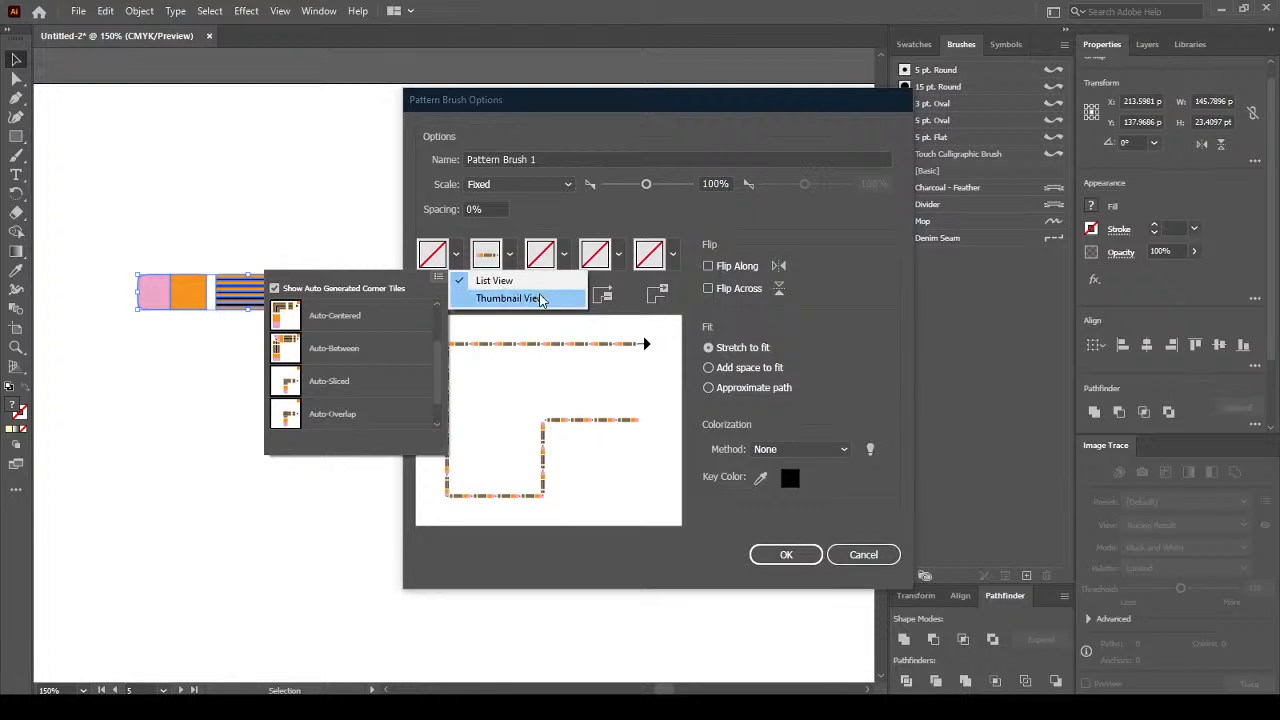
pyautogui.click(574, 219)
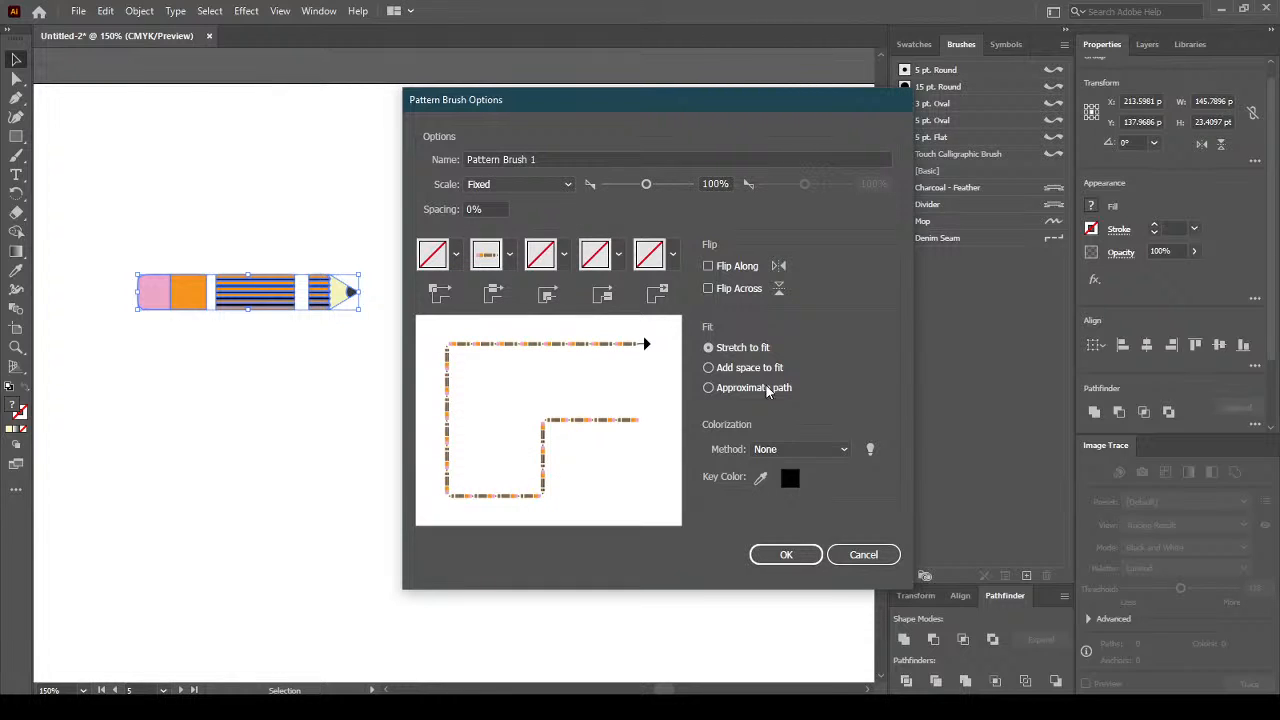
# View the colorization tips, then cancel the Pattern Brush Options without creating the brush.
pyautogui.click(811, 451)
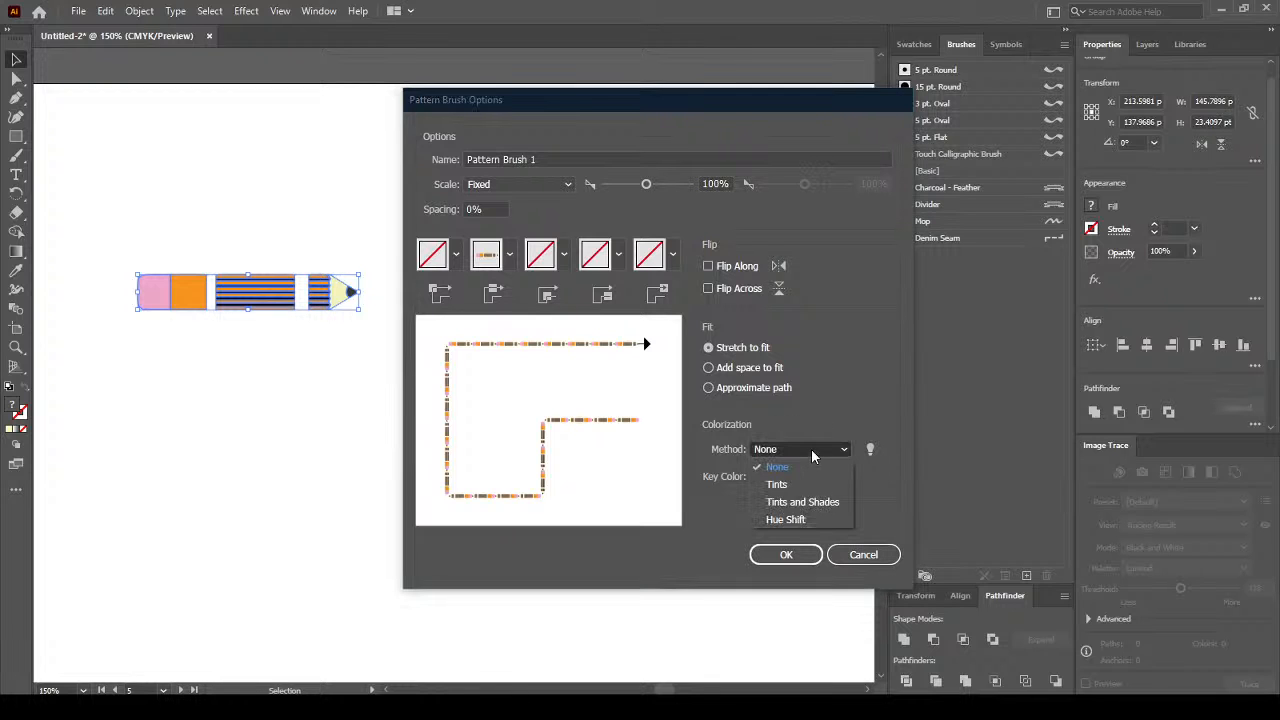
pyautogui.click(846, 393)
pyautogui.click(867, 450)
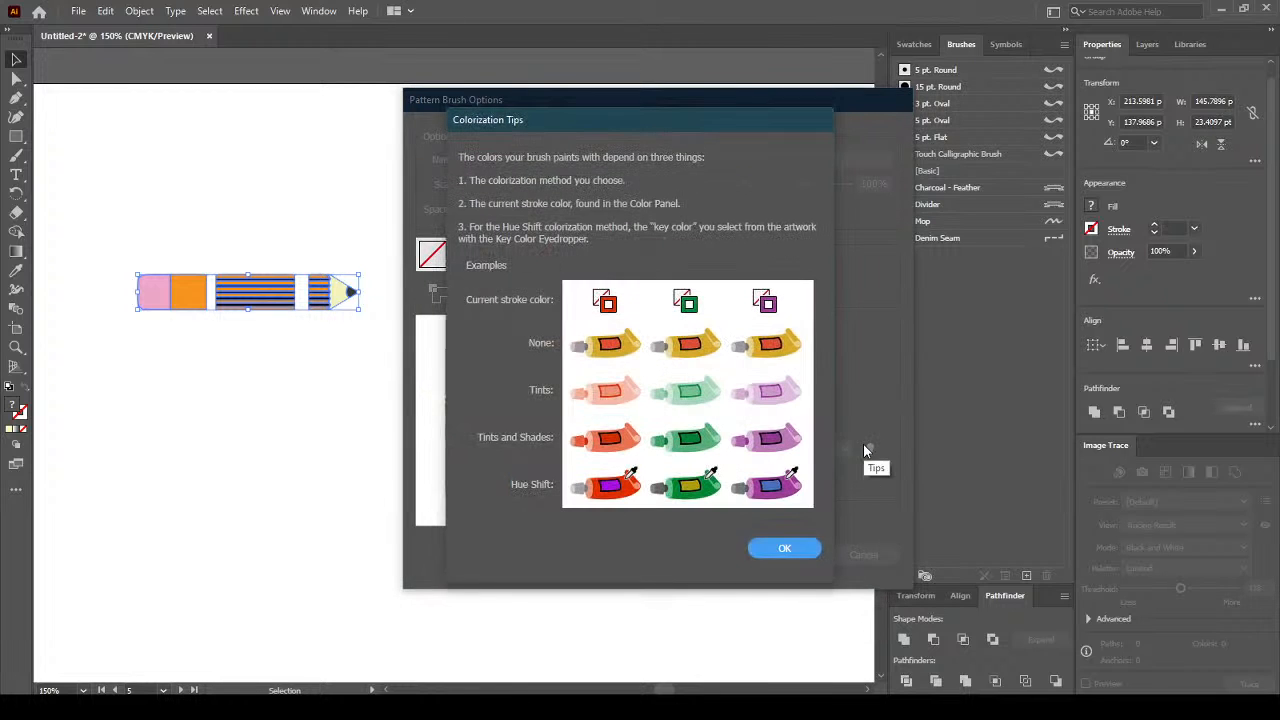
pyautogui.click(785, 551)
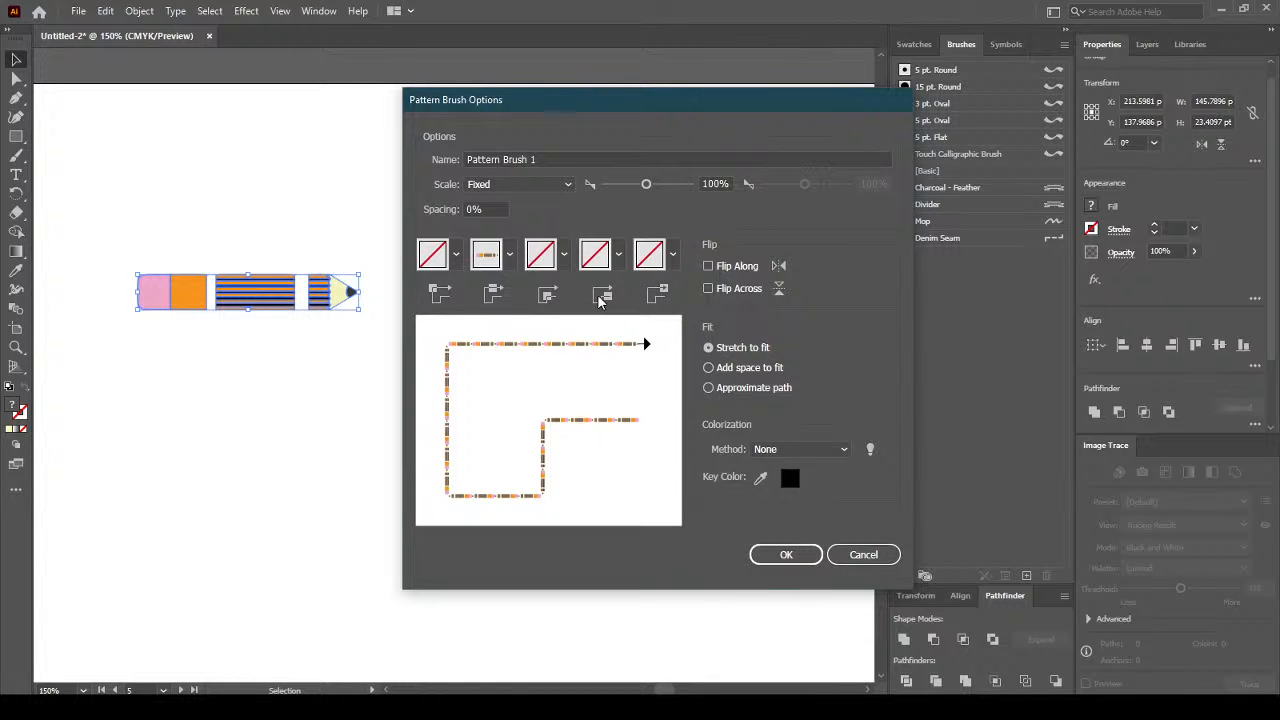
pyautogui.click(860, 554)
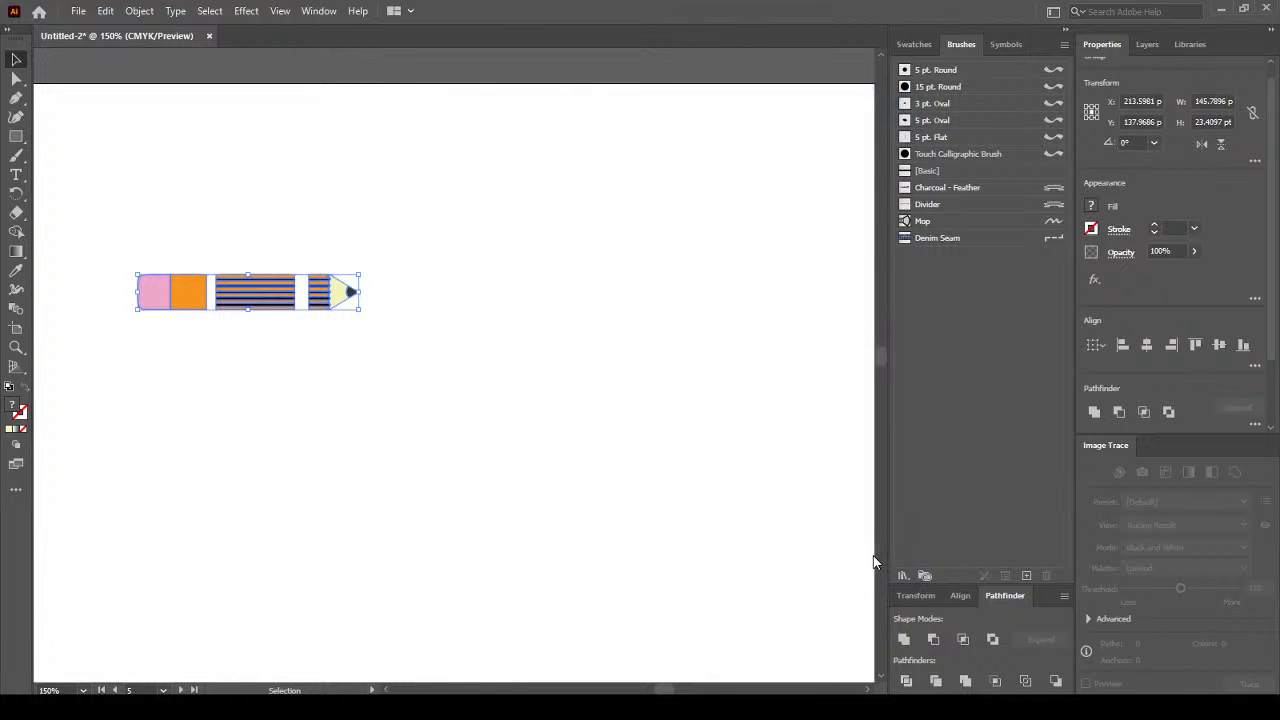
# Select only the striped pencil body and create a new Pattern Brush from it.
pyautogui.click(331, 295)
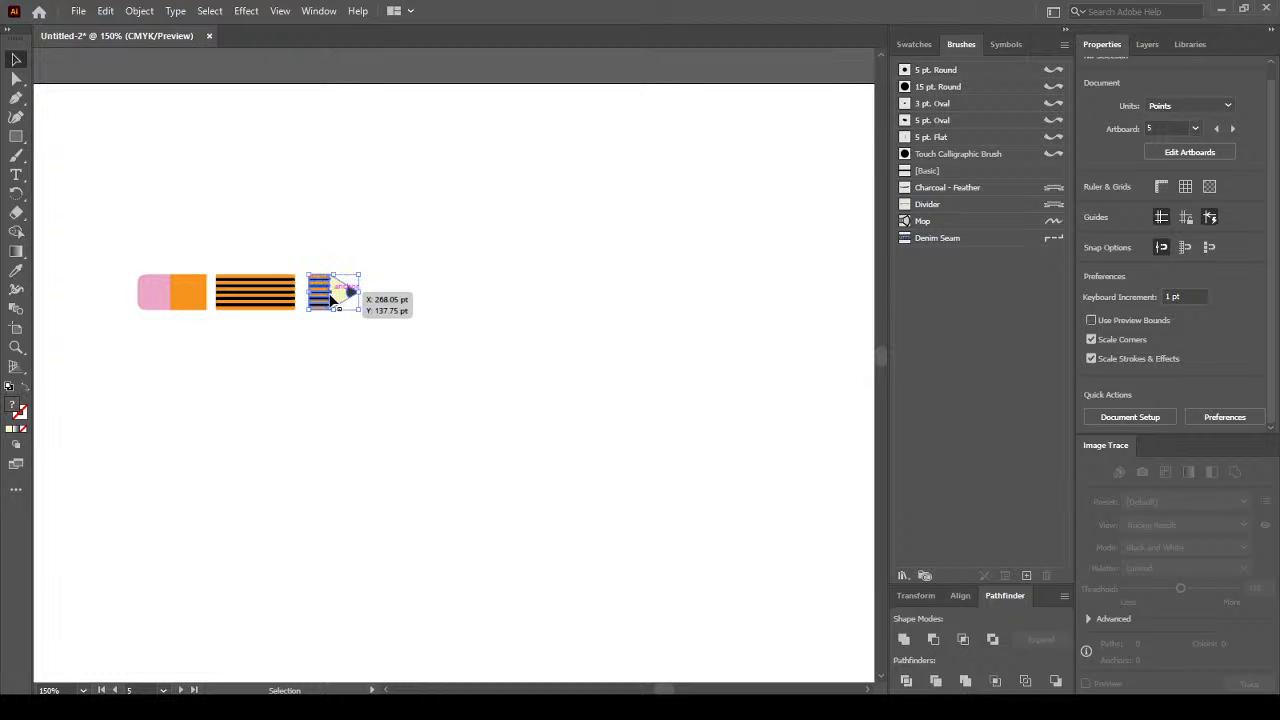
pyautogui.click(258, 283)
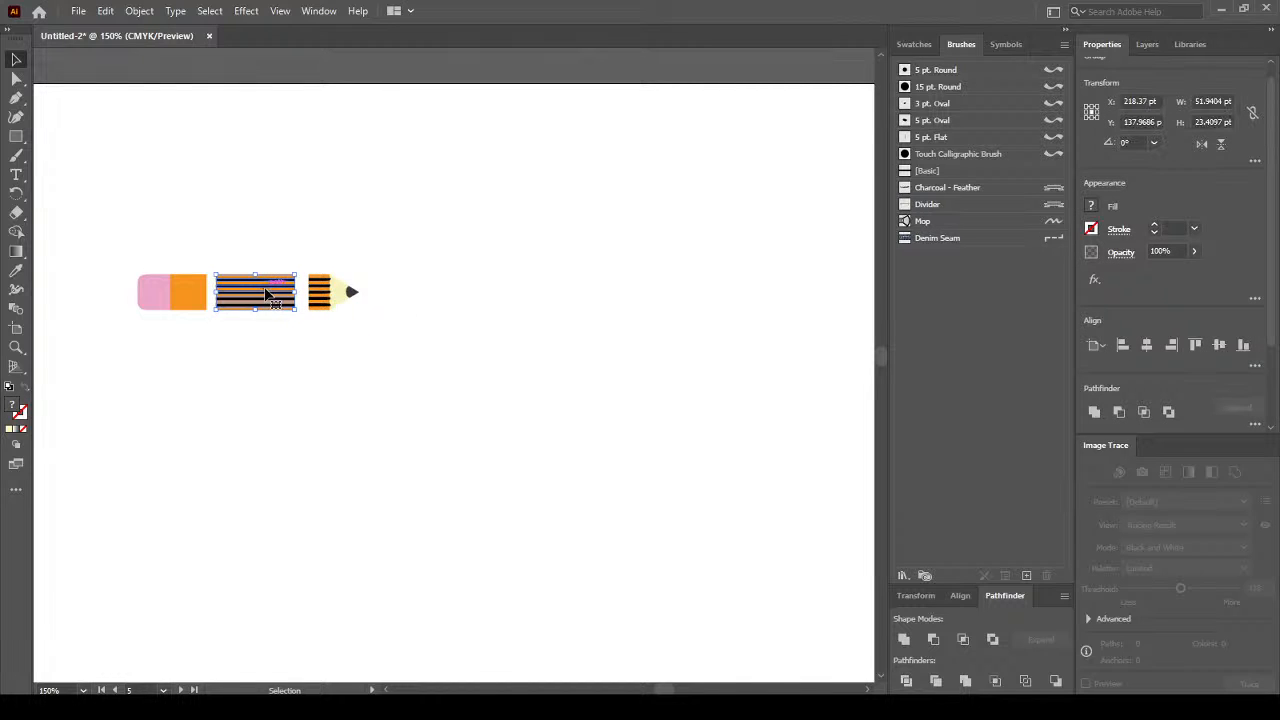
pyautogui.click(1025, 578)
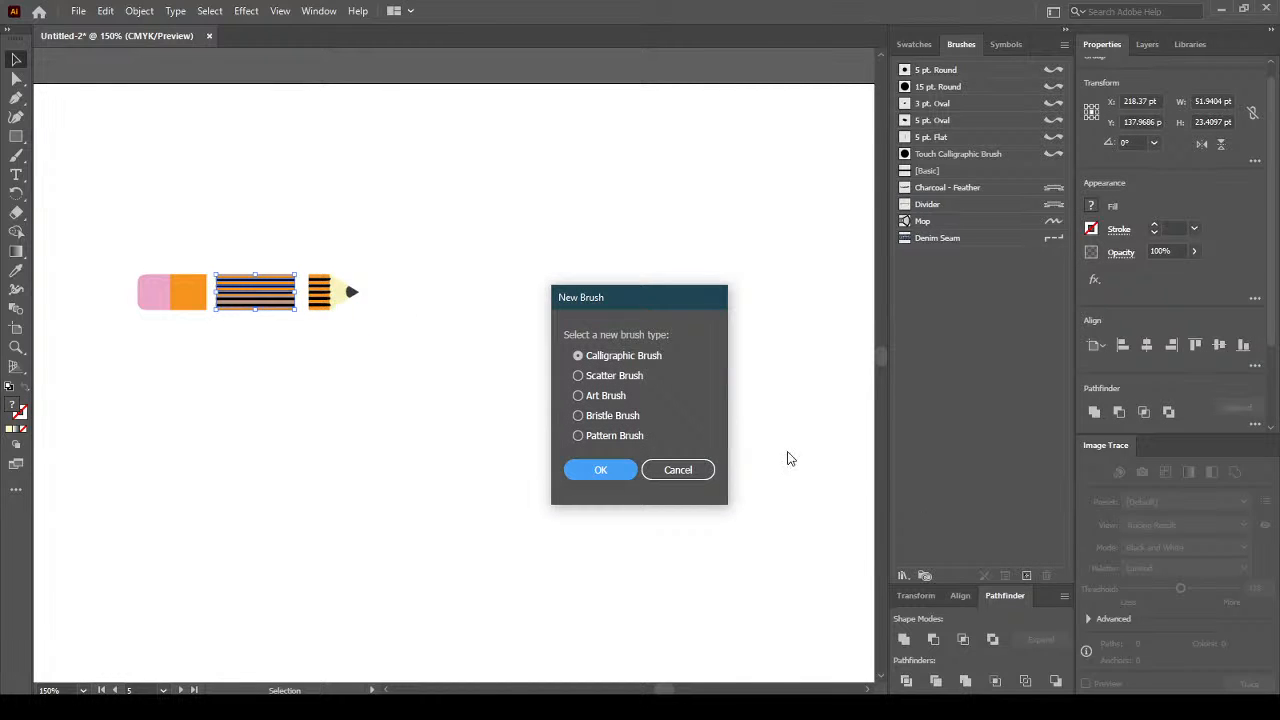
pyautogui.click(636, 436)
pyautogui.click(618, 470)
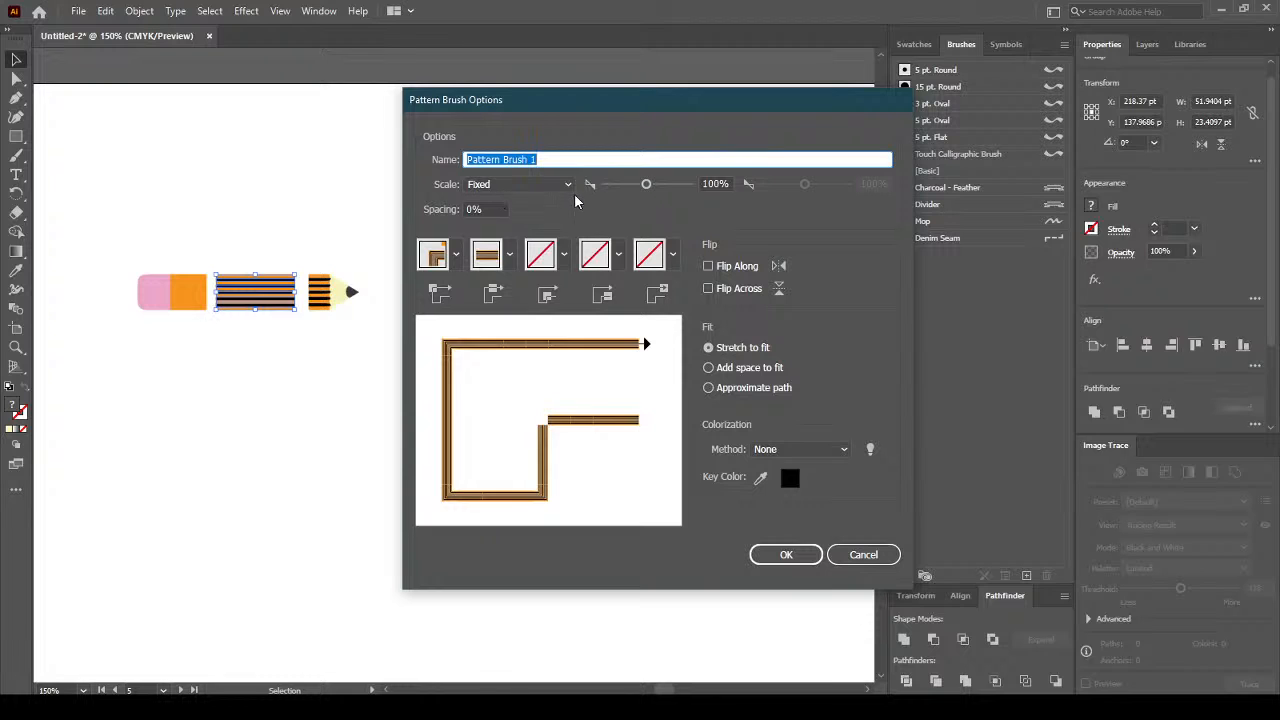
# Set the inner corner tile to Auto-Between and the outer corner to an auto-generated tile.
pyautogui.click(510, 258)
pyautogui.click(566, 256)
pyautogui.click(566, 256)
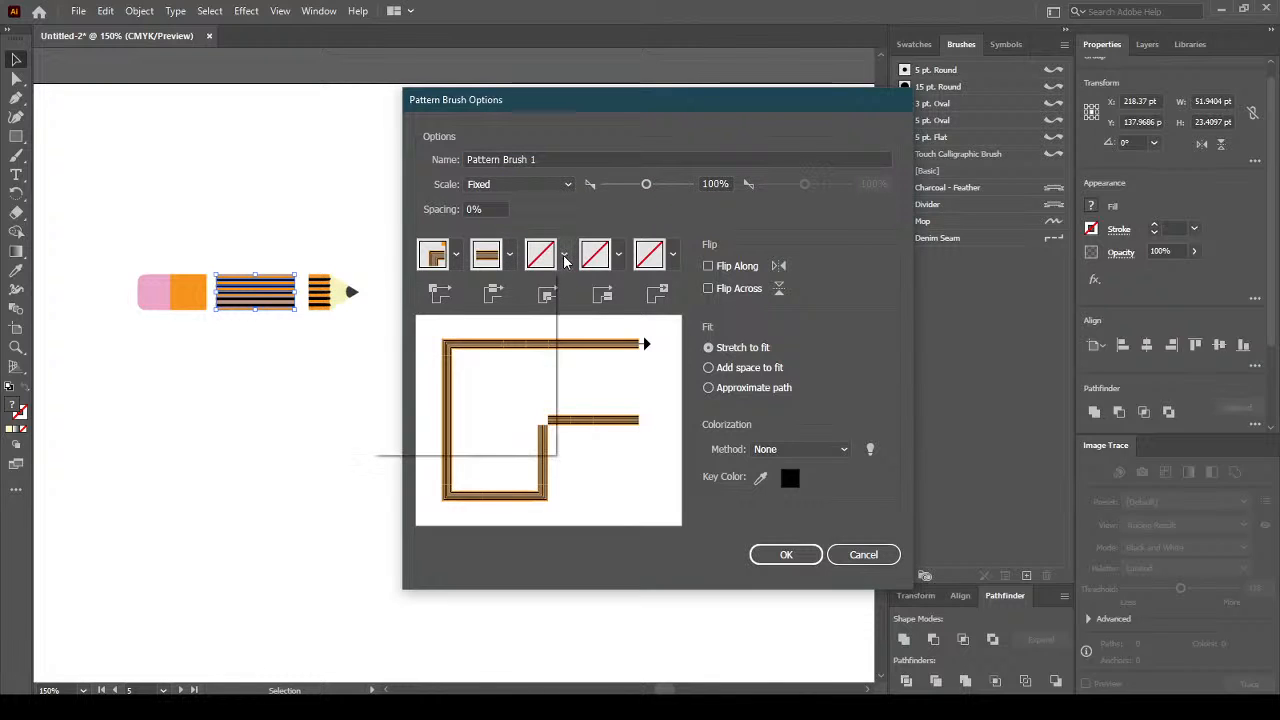
pyautogui.moveTo(543, 367)
pyautogui.mouseDown()
pyautogui.moveTo(542, 420)
pyautogui.moveTo(548, 345)
pyautogui.mouseUp()
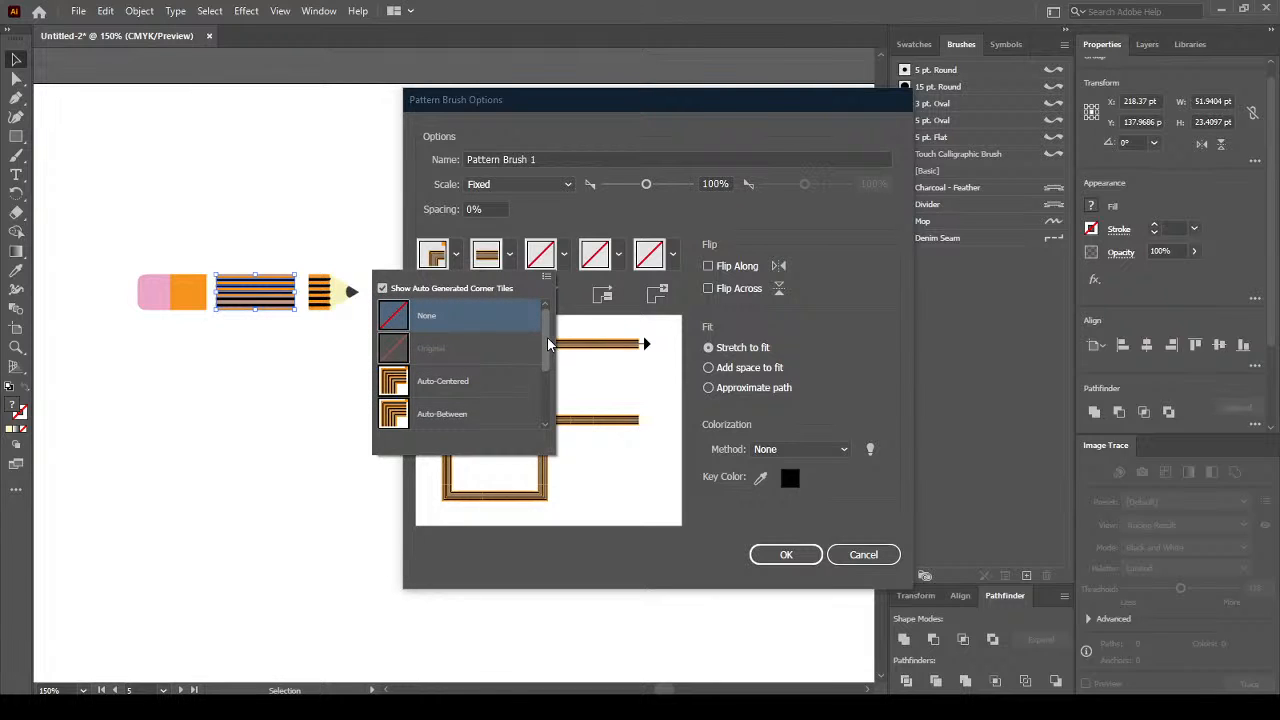
pyautogui.click(479, 414)
pyautogui.click(457, 257)
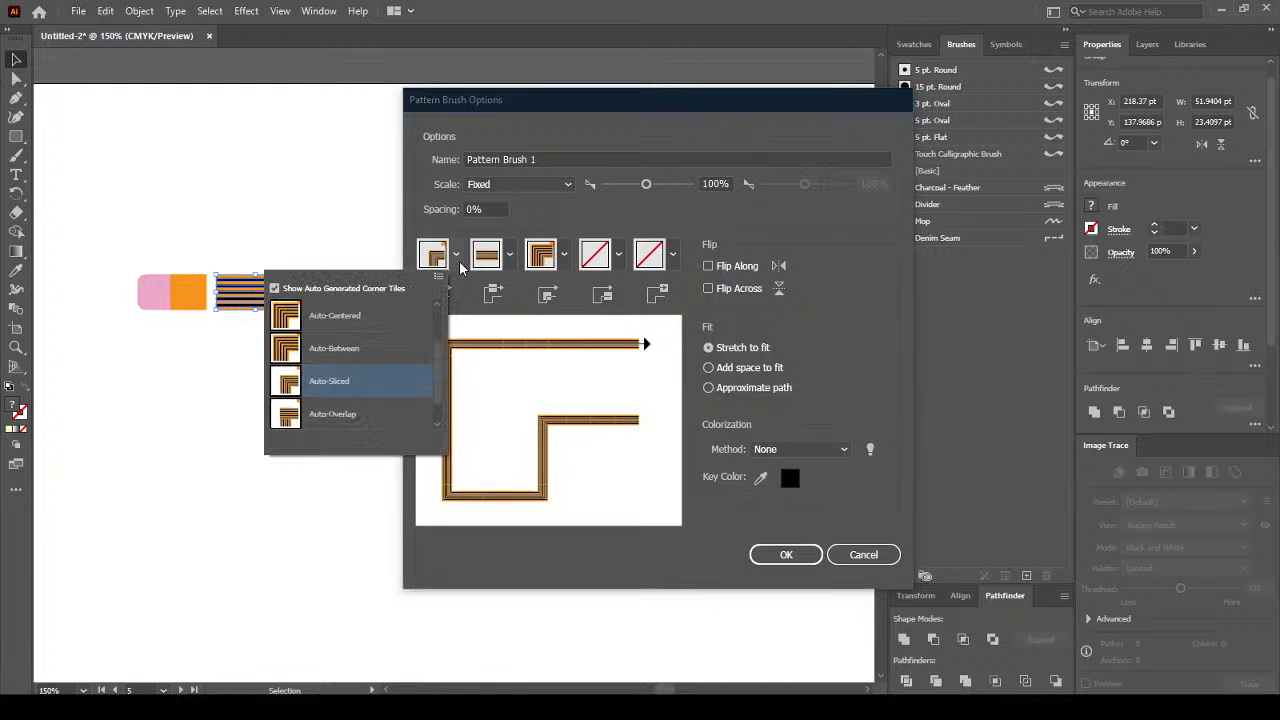
pyautogui.moveTo(436, 357); pyautogui.dragTo(437, 350)
pyautogui.click(400, 365)
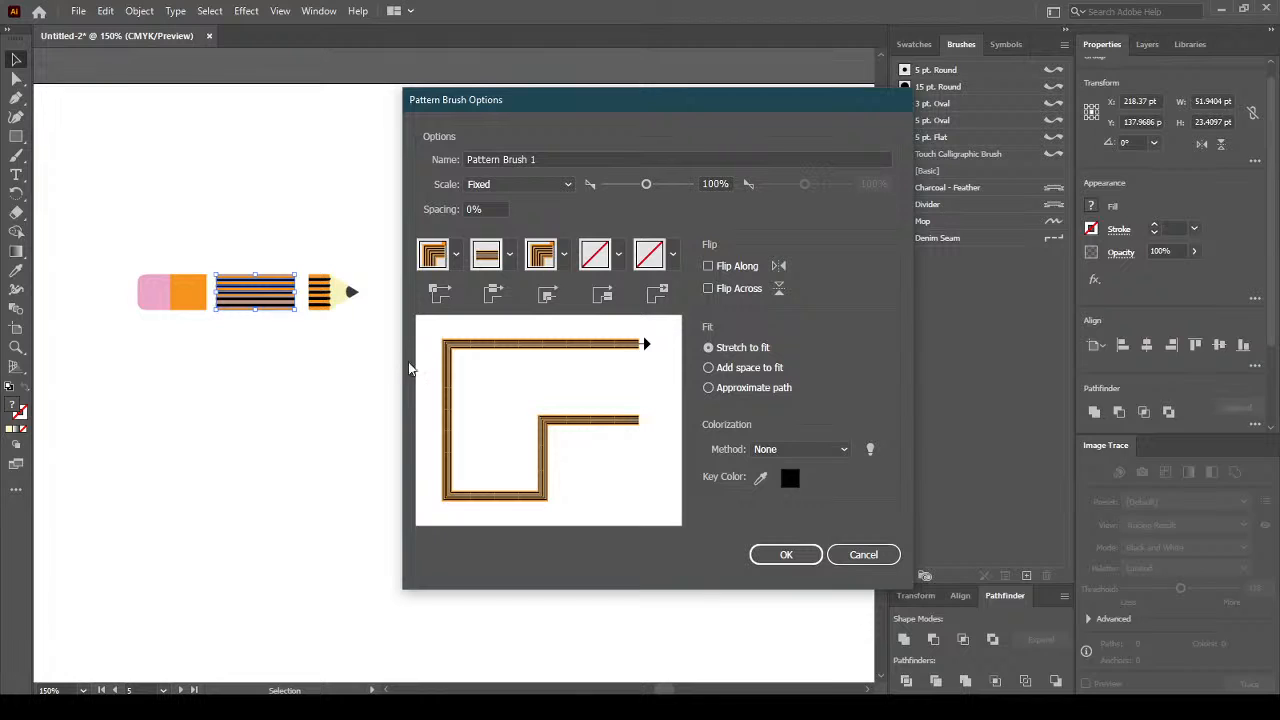
pyautogui.click(459, 262)
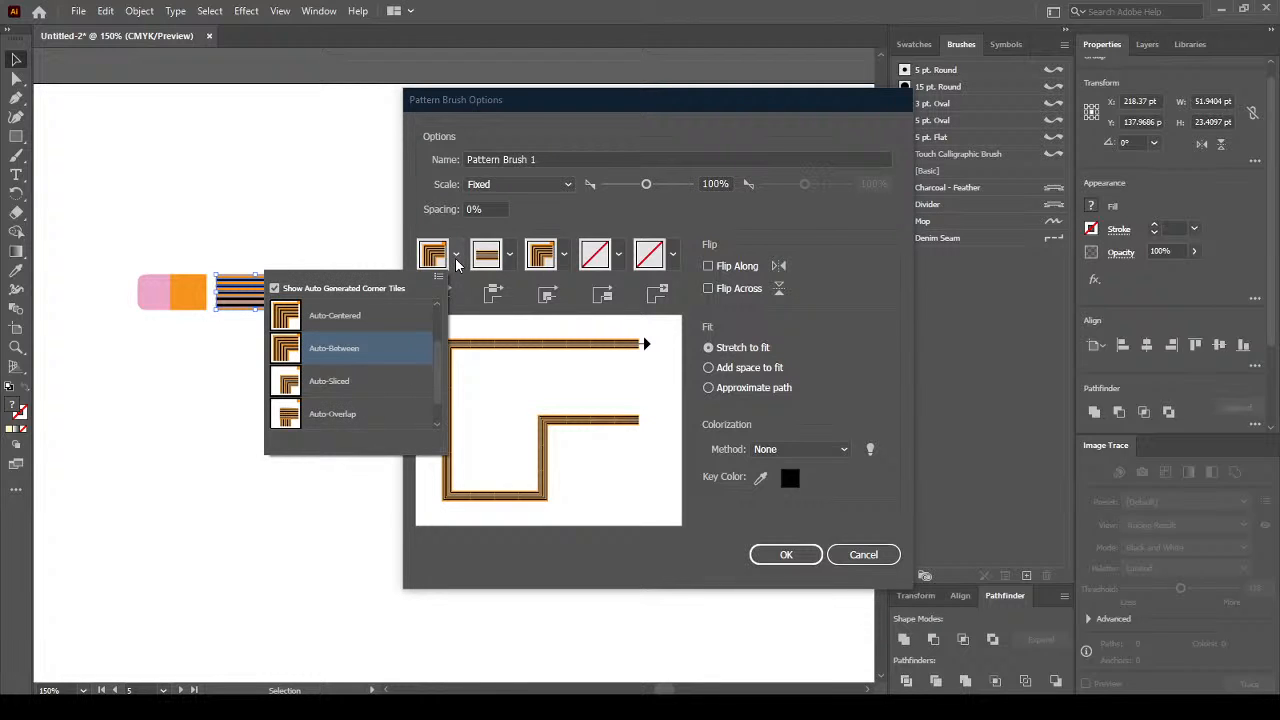
pyautogui.click(387, 377)
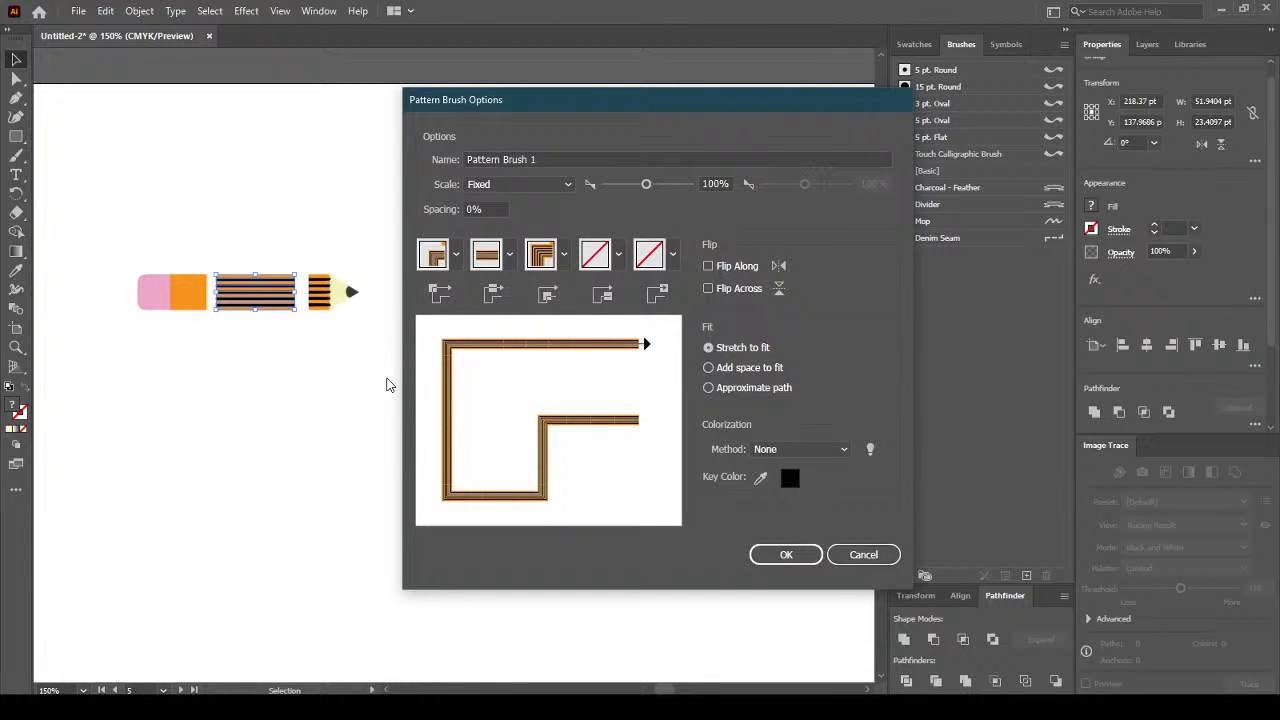
# Leave start and end tiles as None and save the brush as Pattern Brush 1.
pyautogui.click(618, 256)
pyautogui.click(670, 258)
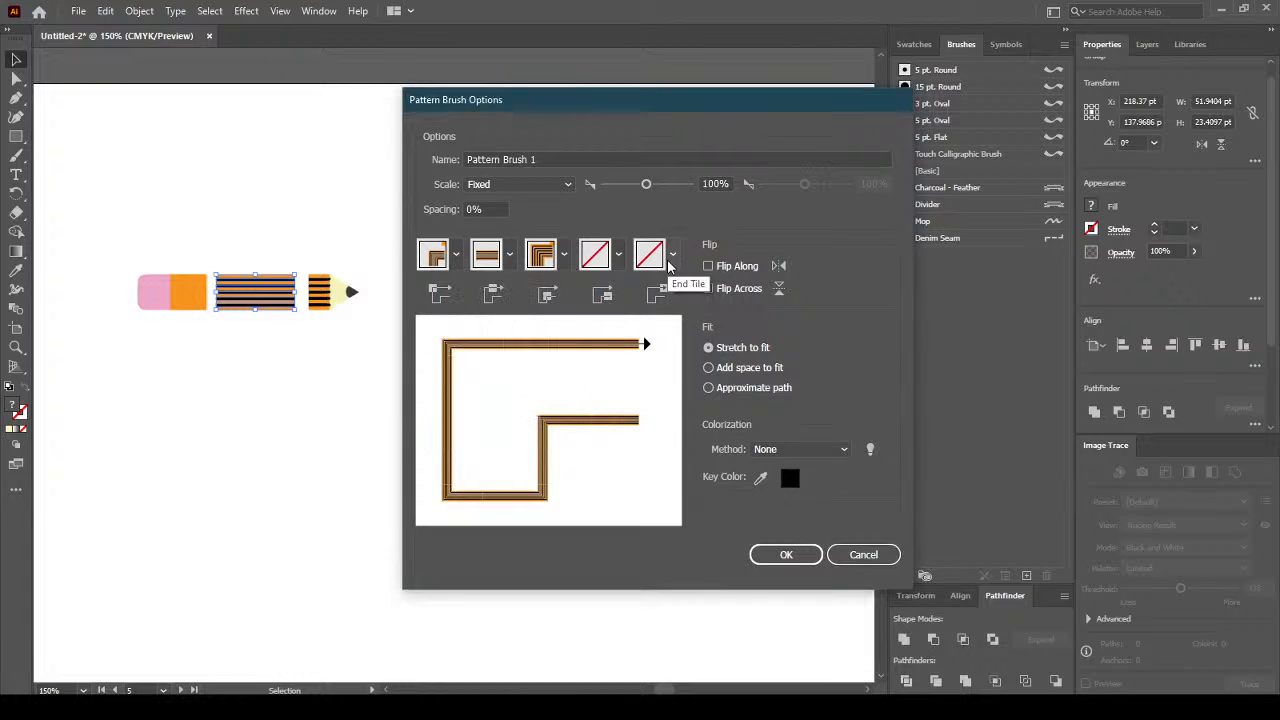
pyautogui.click(670, 258)
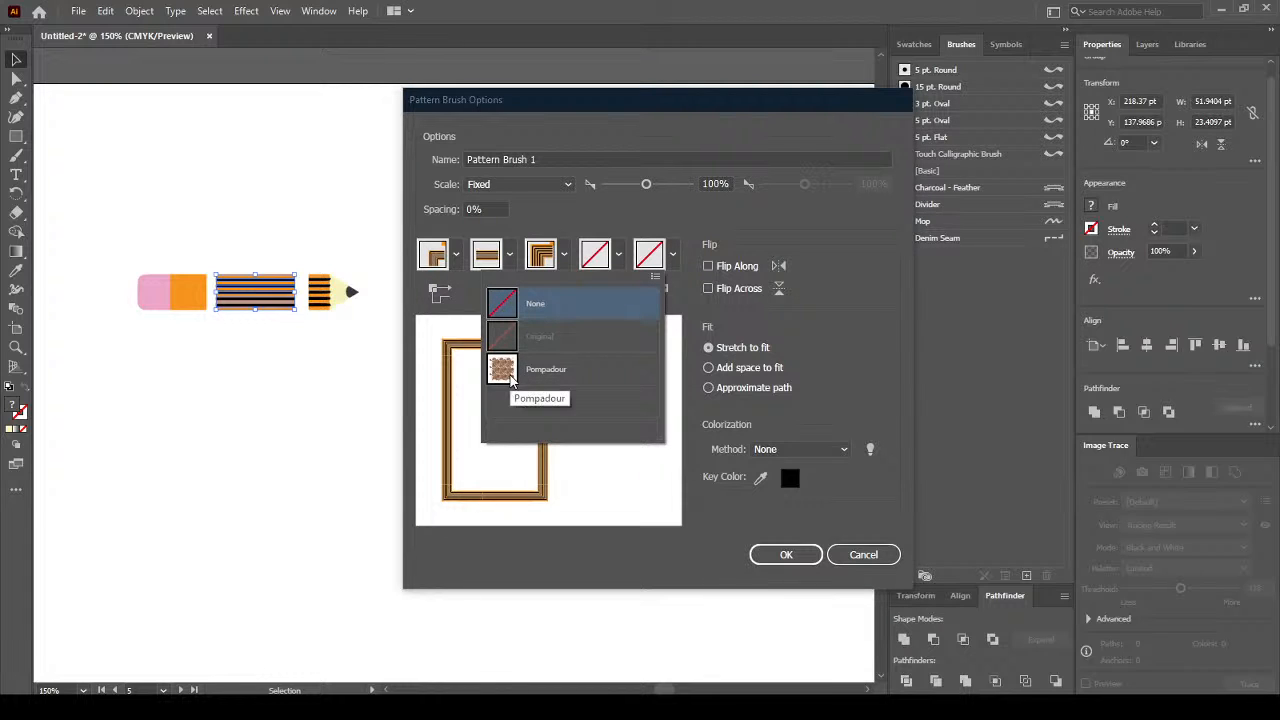
pyautogui.click(728, 229)
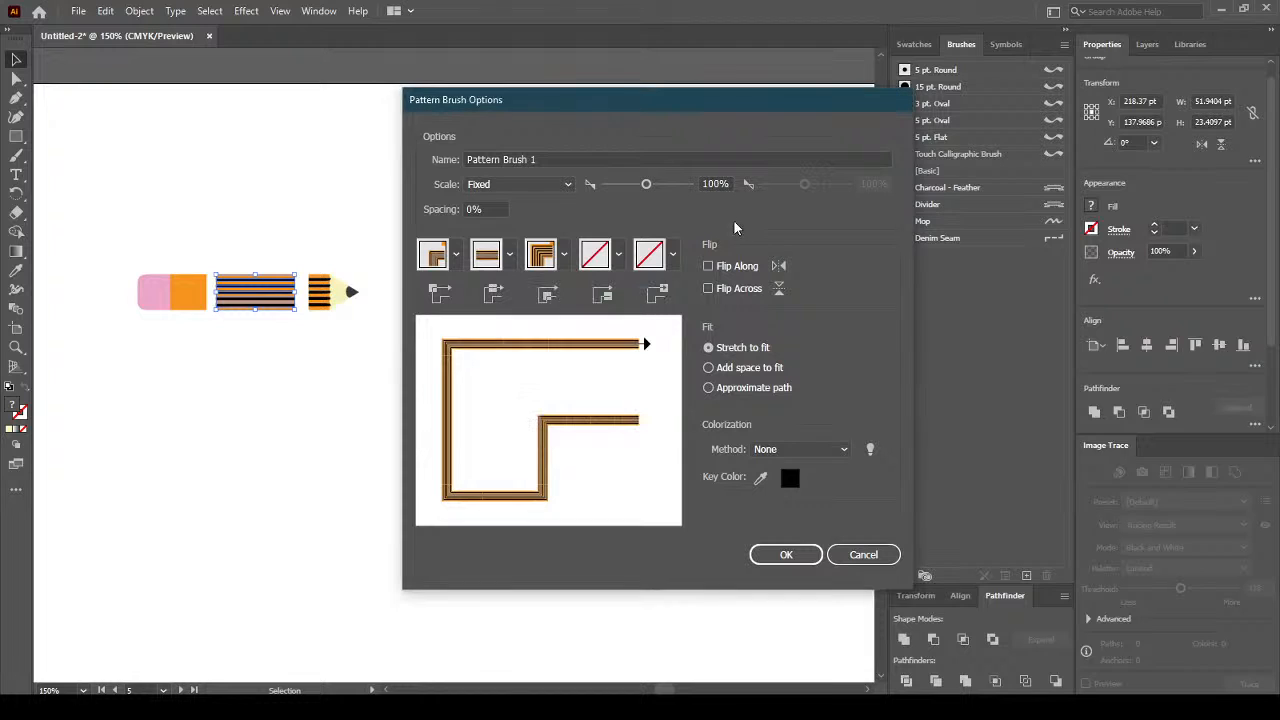
pyautogui.click(786, 554)
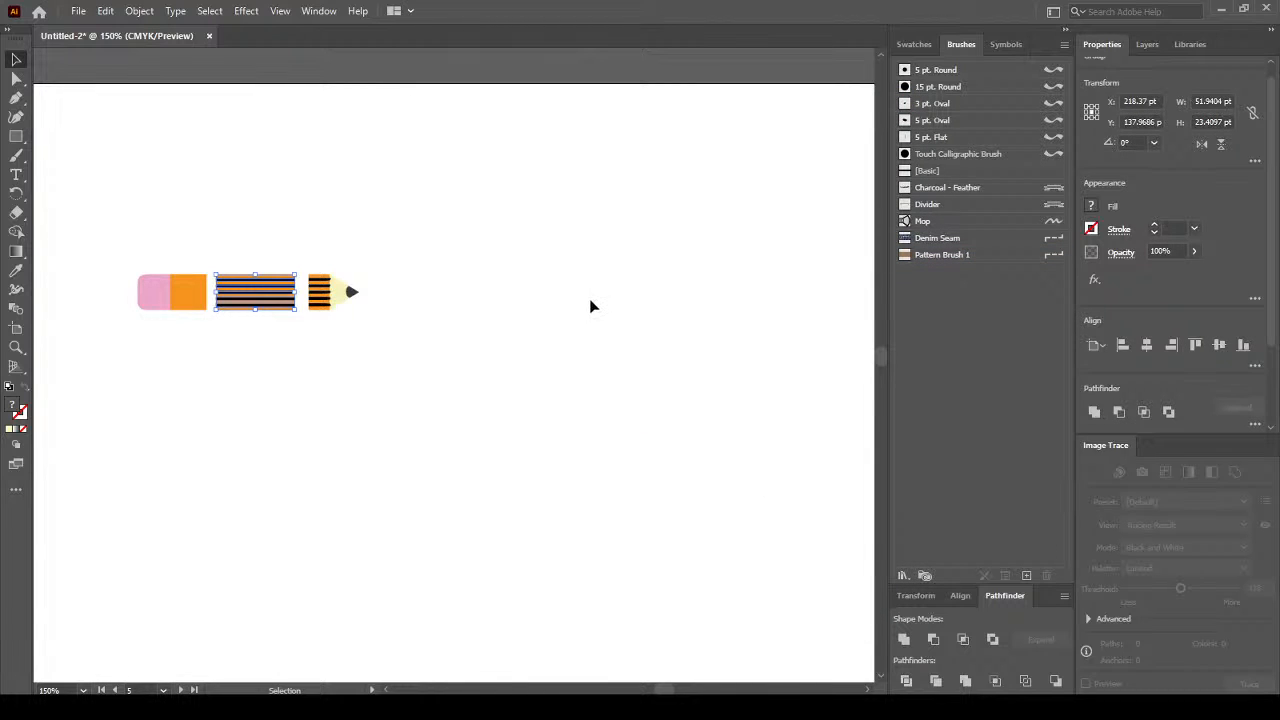
# Select the pencil tip on the artboard.
pyautogui.click(1002, 44)
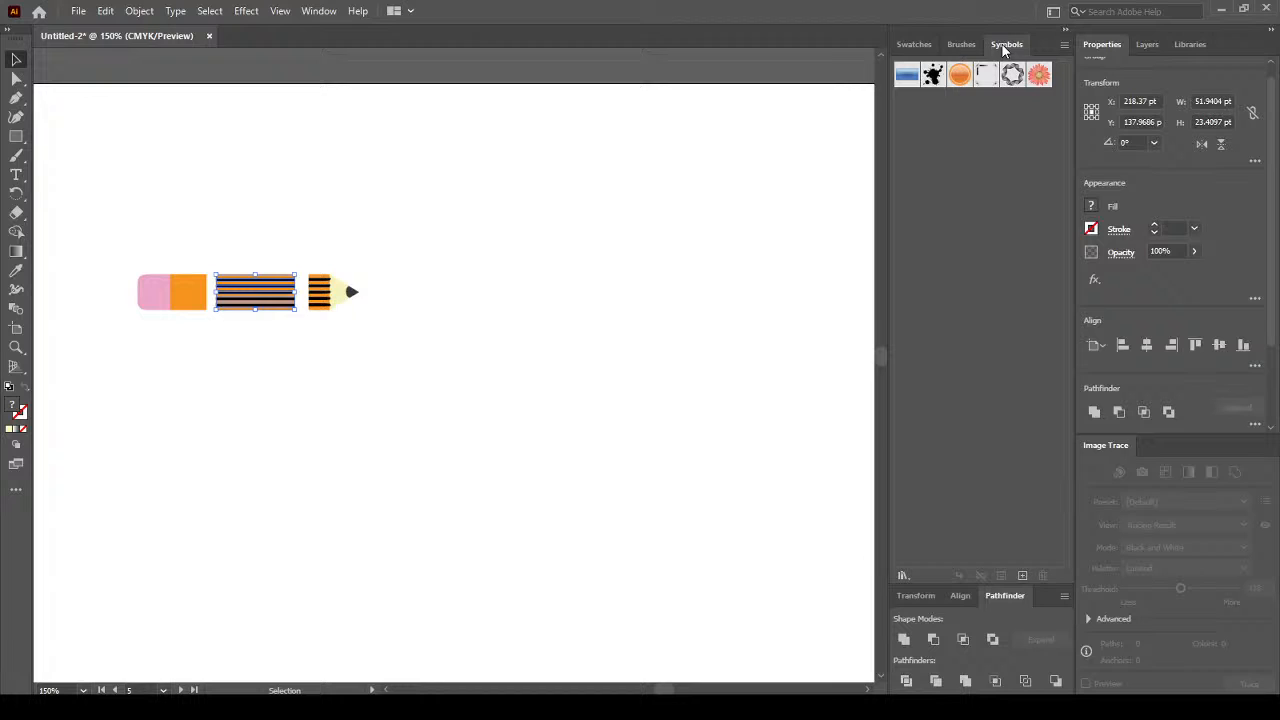
pyautogui.click(945, 48)
pyautogui.click(371, 314)
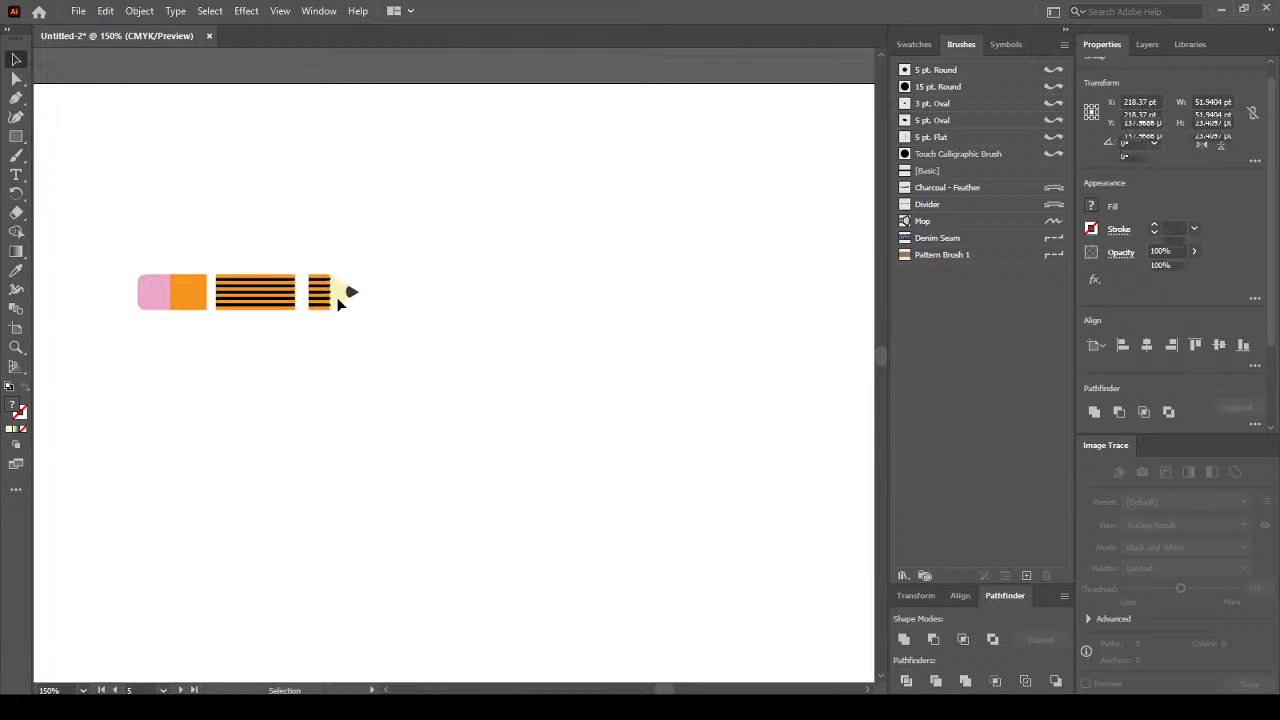
pyautogui.click(340, 295)
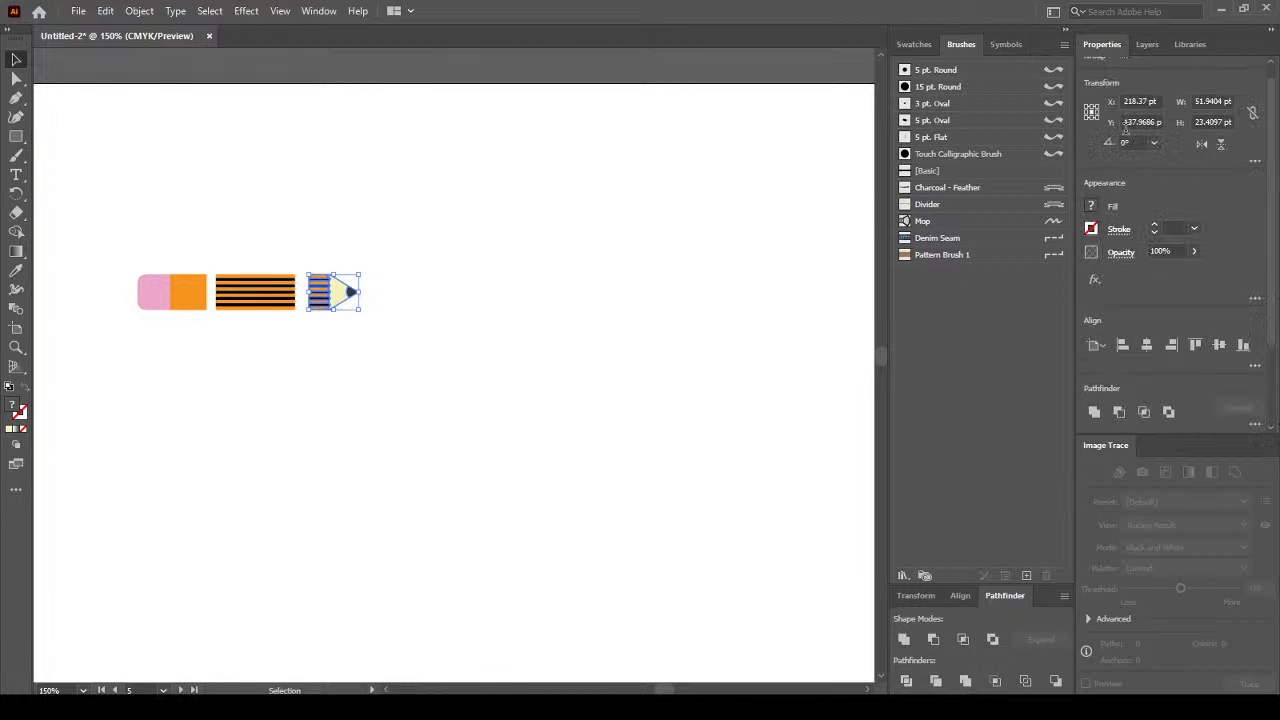
# Drag the tip into Symbols as a Static Graphic symbol, then start an eraser symbol with F8.
pyautogui.click(1005, 44)
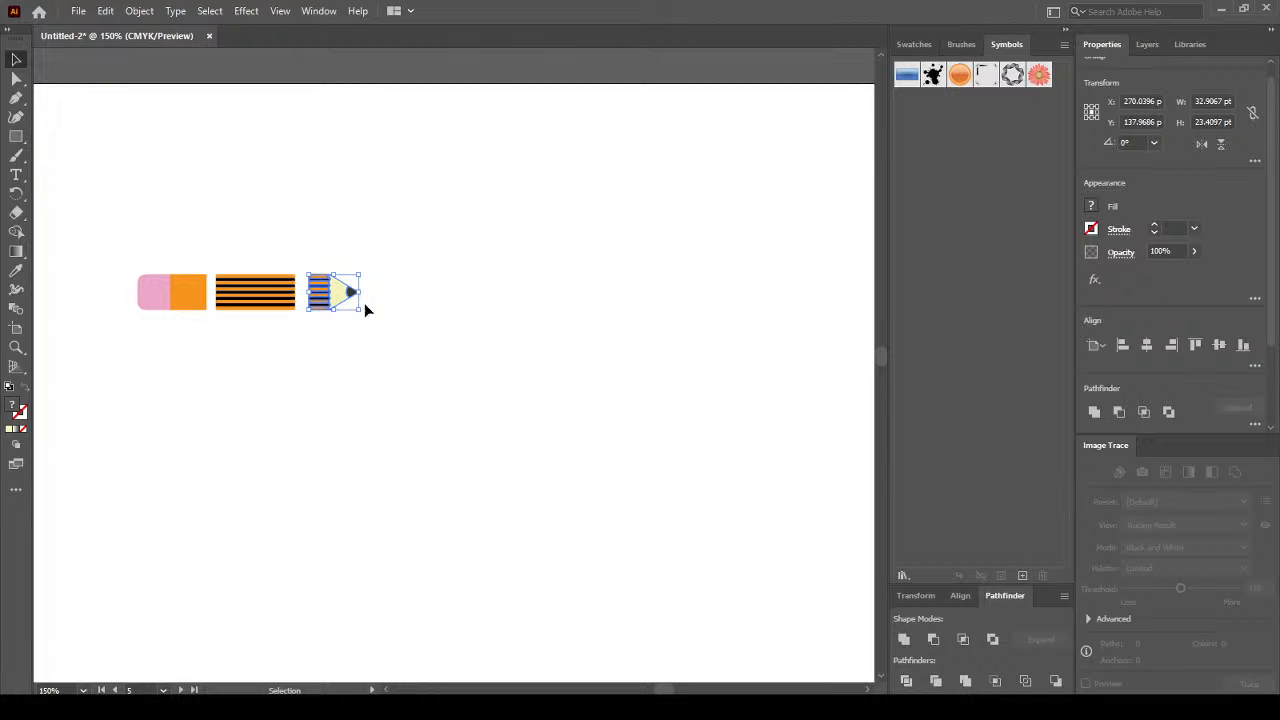
pyautogui.moveTo(322, 297)
pyautogui.mouseDown()
pyautogui.moveTo(809, 200)
pyautogui.moveTo(1004, 178)
pyautogui.mouseUp()
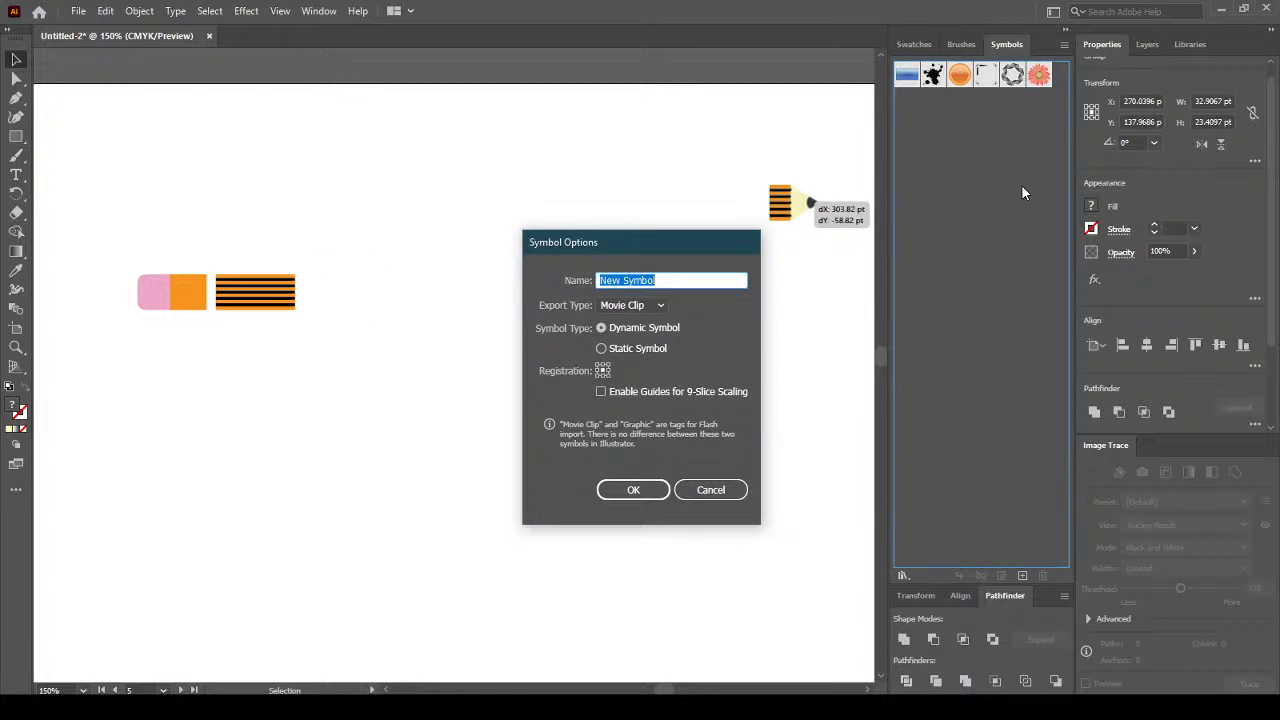
pyautogui.click(638, 309)
pyautogui.click(641, 342)
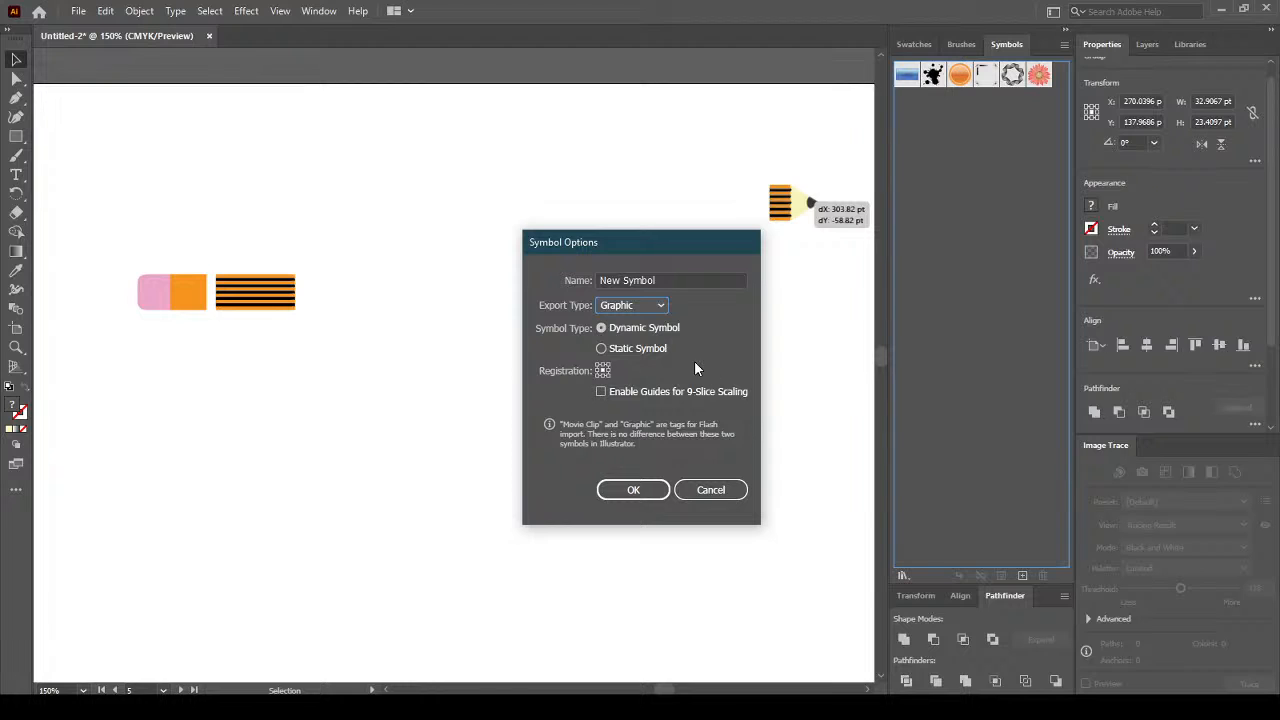
pyautogui.click(645, 346)
pyautogui.click(645, 489)
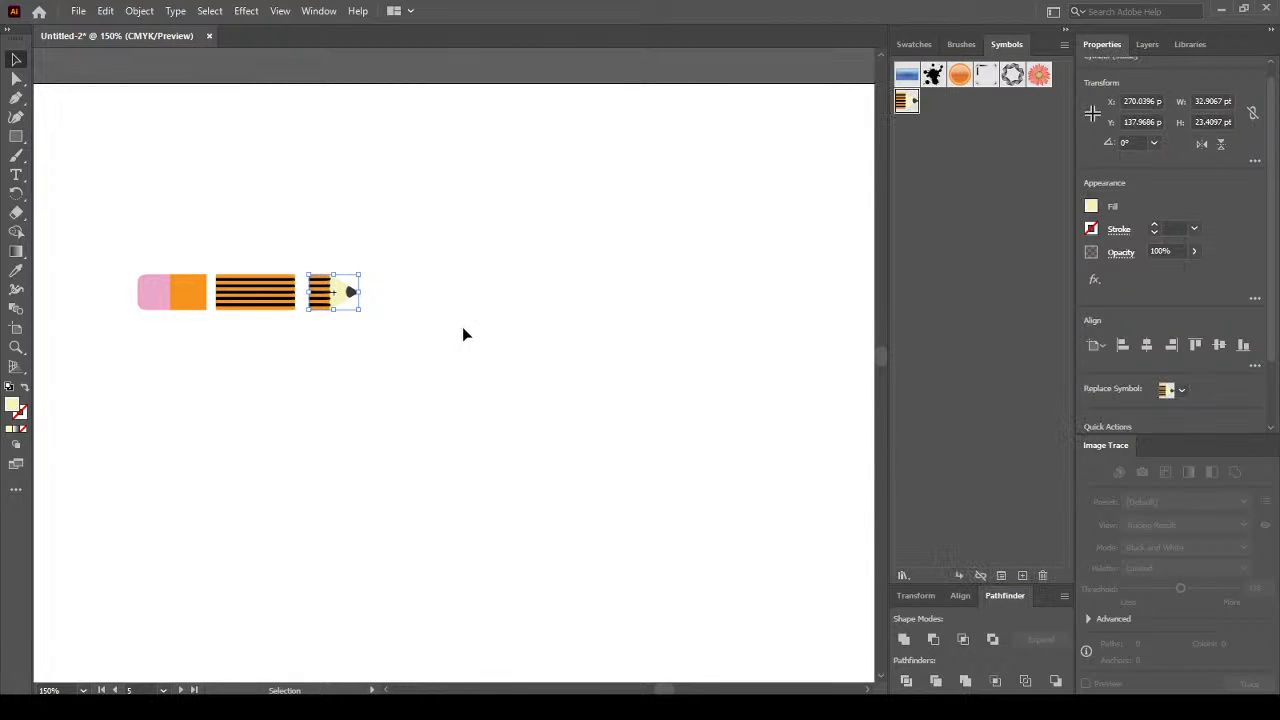
pyautogui.click(189, 296)
pyautogui.press('F8')
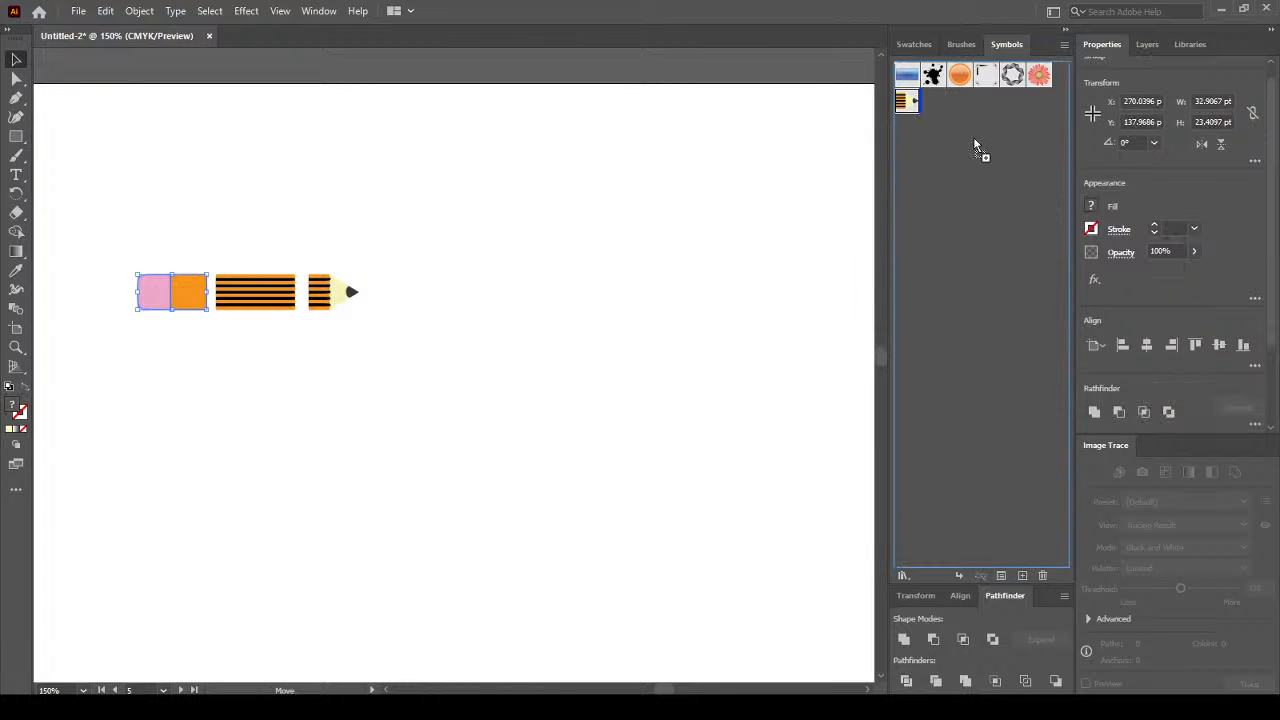
# Set the eraser symbol to Graphic export type and Static Symbol, and confirm.
pyautogui.click(641, 351)
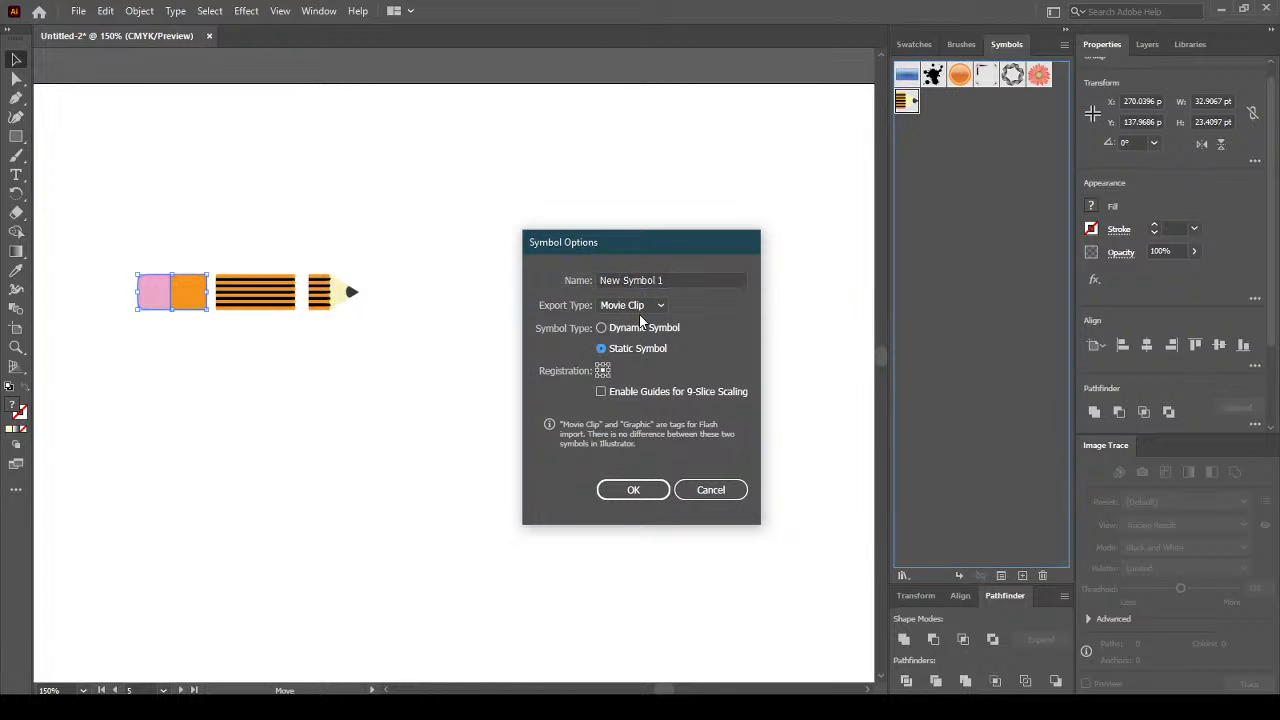
pyautogui.click(632, 305)
pyautogui.click(644, 341)
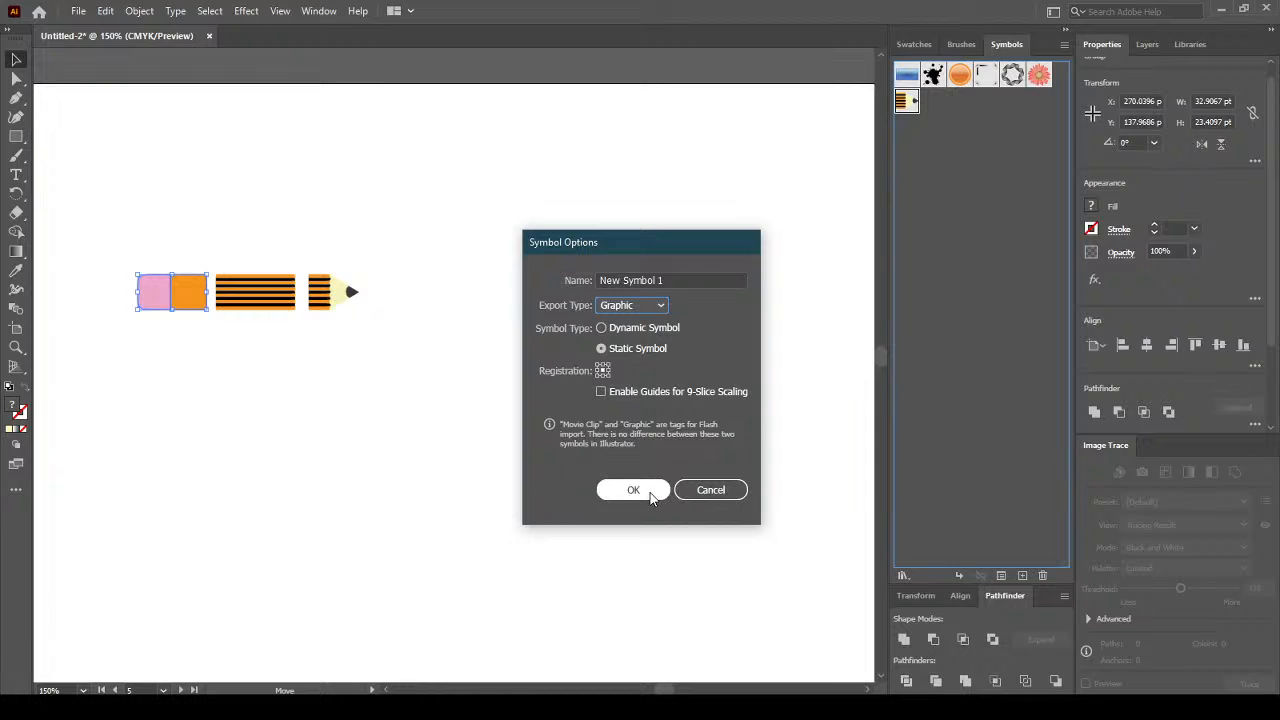
pyautogui.click(650, 490)
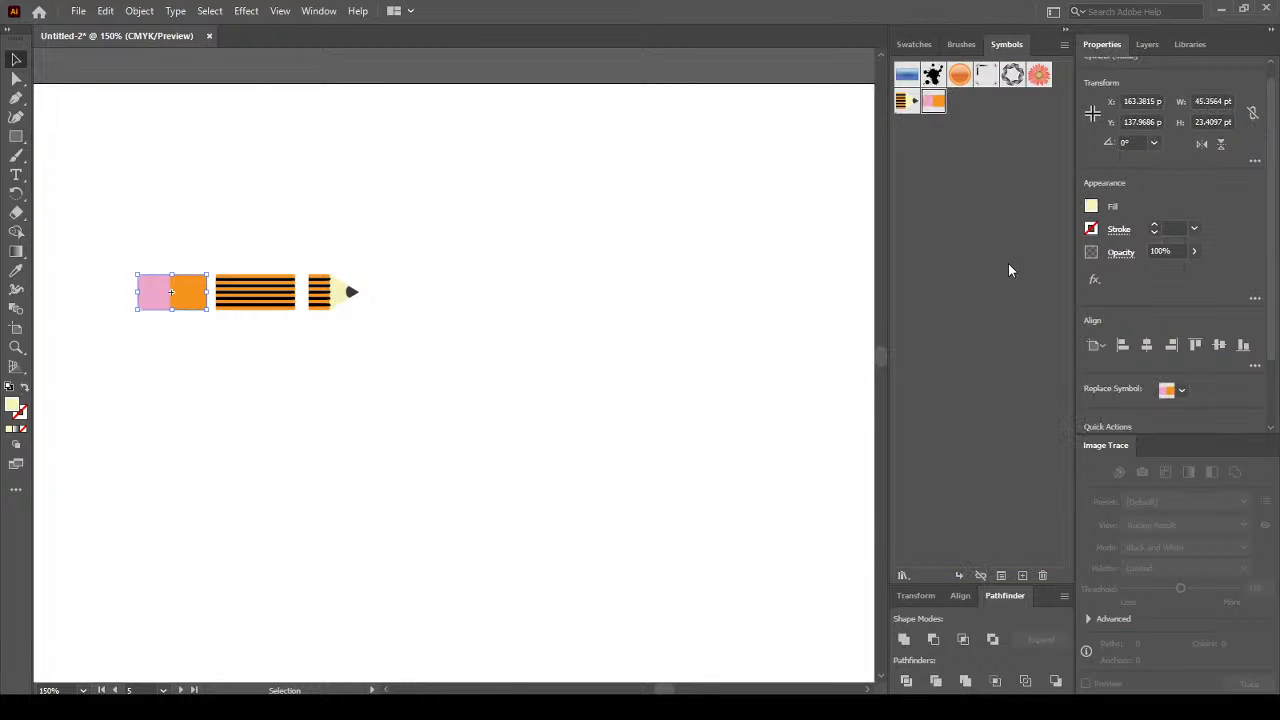
# Bring back the Brushes panel and deselect the eraser.
pyautogui.click(961, 44)
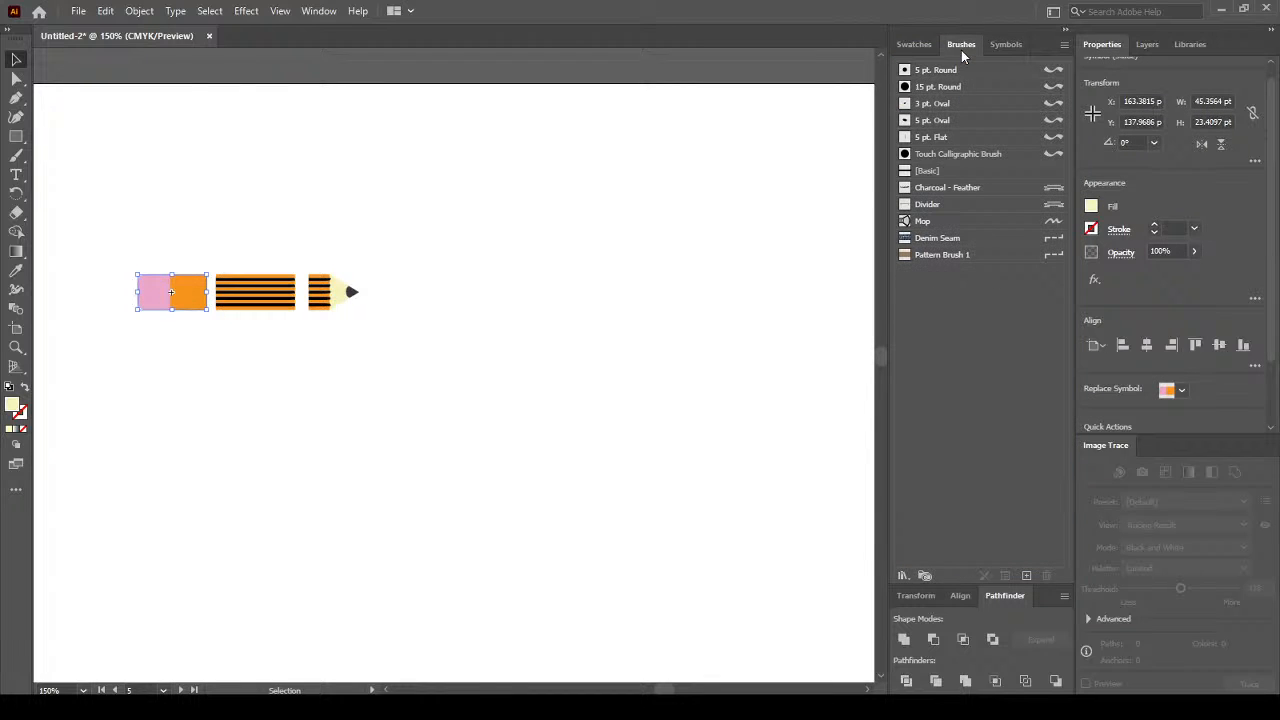
pyautogui.click(955, 256)
pyautogui.click(549, 259)
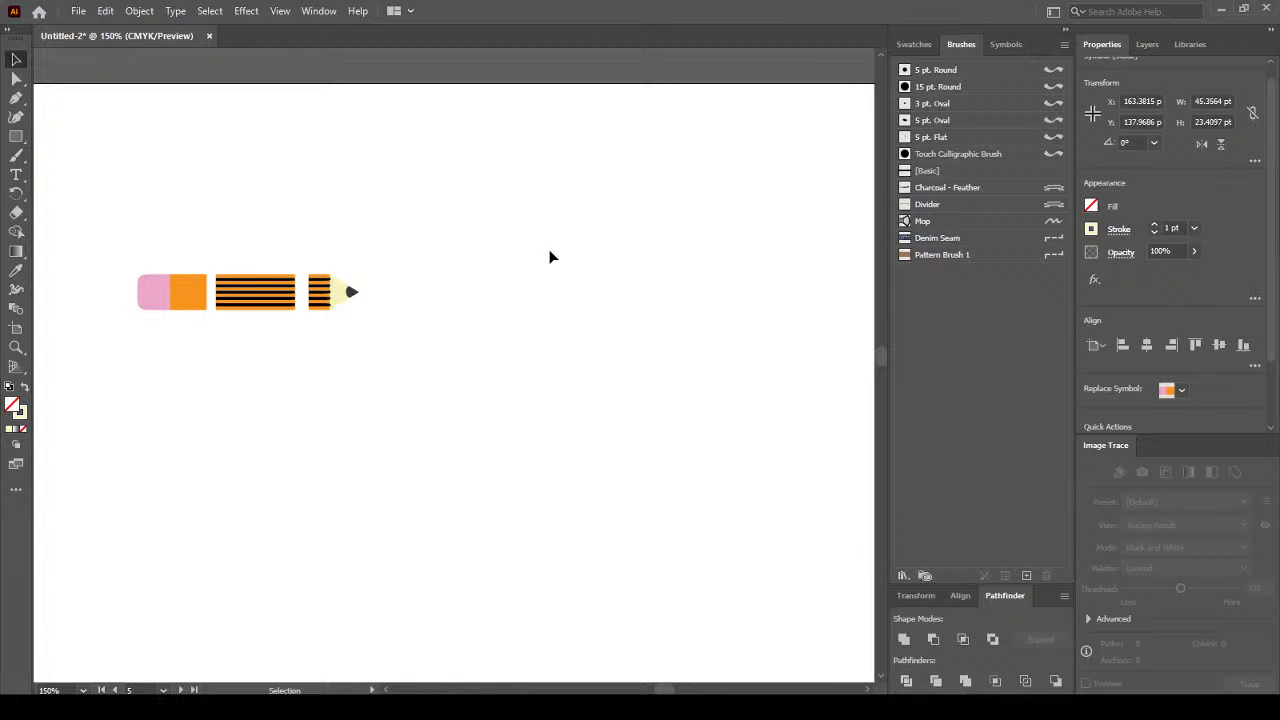
# Open Pattern Brush 1's options and show the Start Tile choices in Thumbnail View.
pyautogui.doubleClick(963, 254)
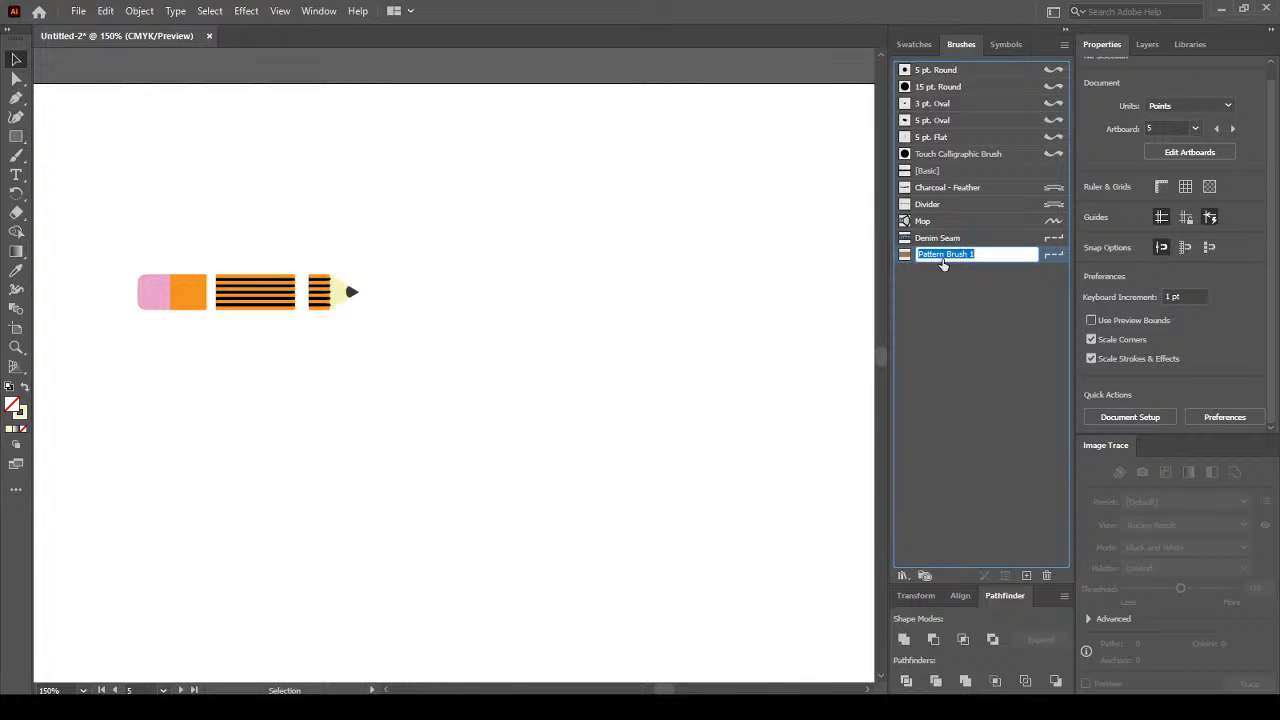
pyautogui.doubleClick(904, 258)
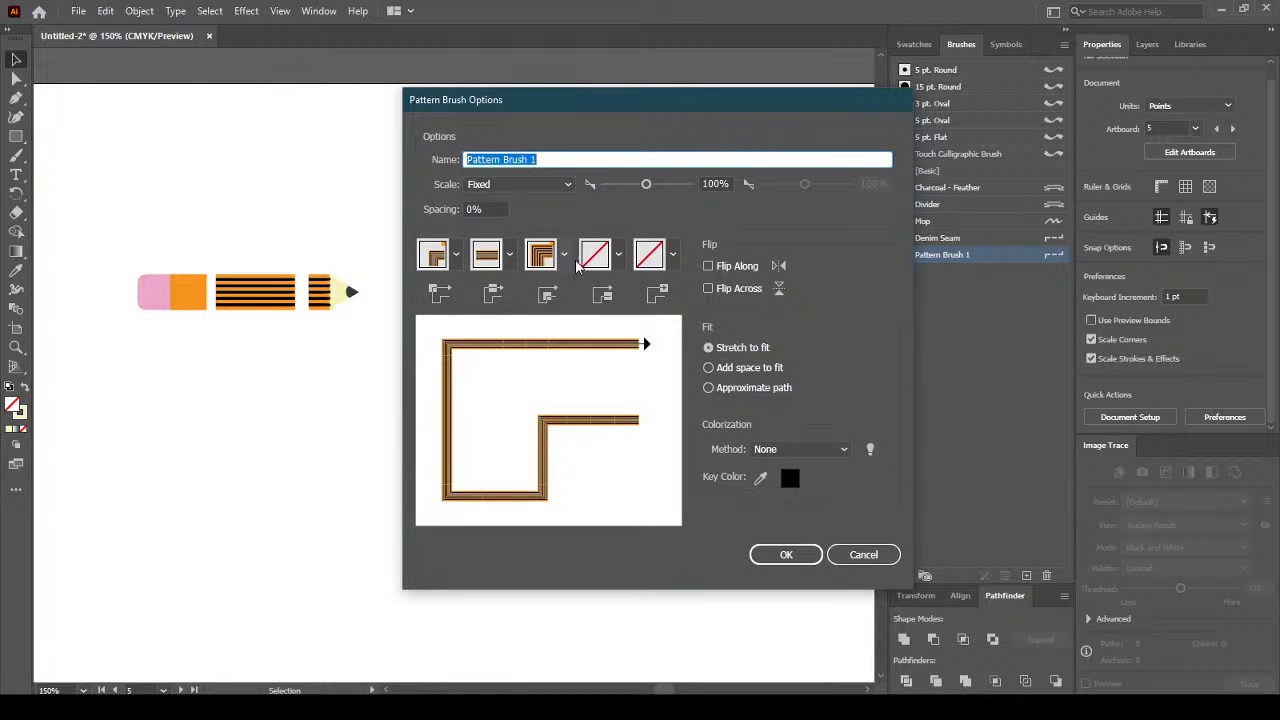
pyautogui.click(618, 255)
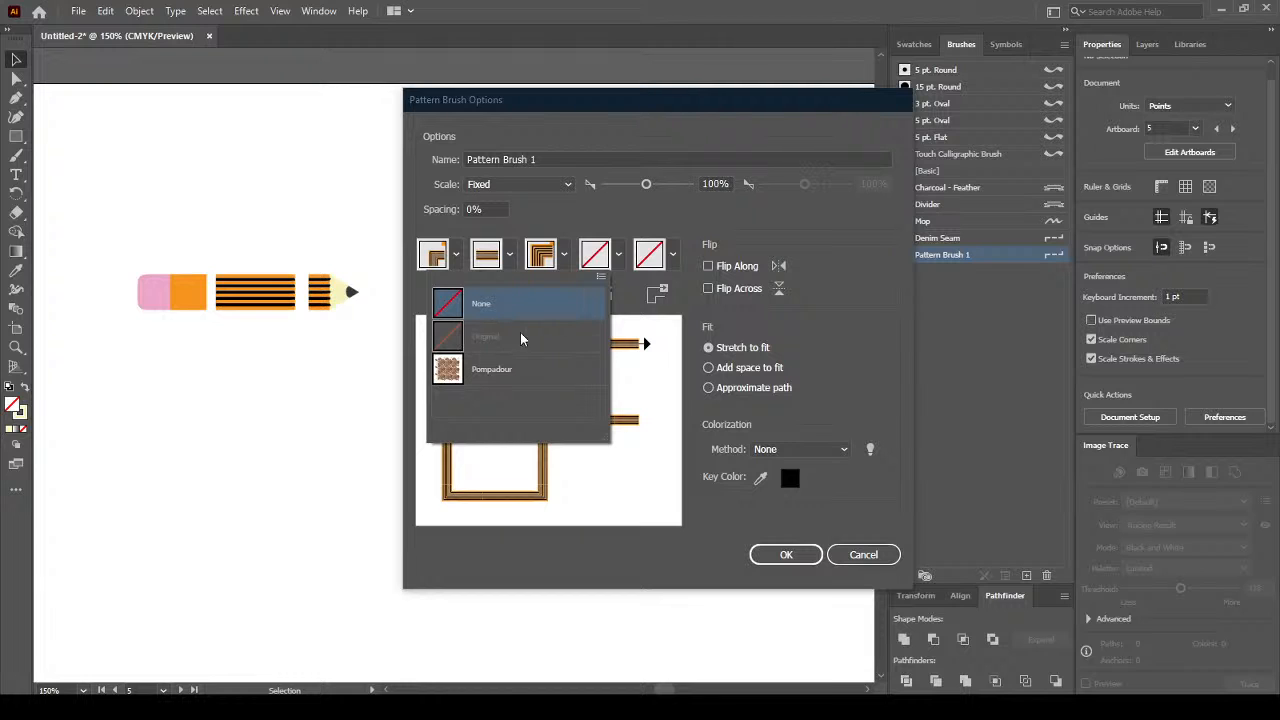
pyautogui.click(600, 279)
pyautogui.click(684, 297)
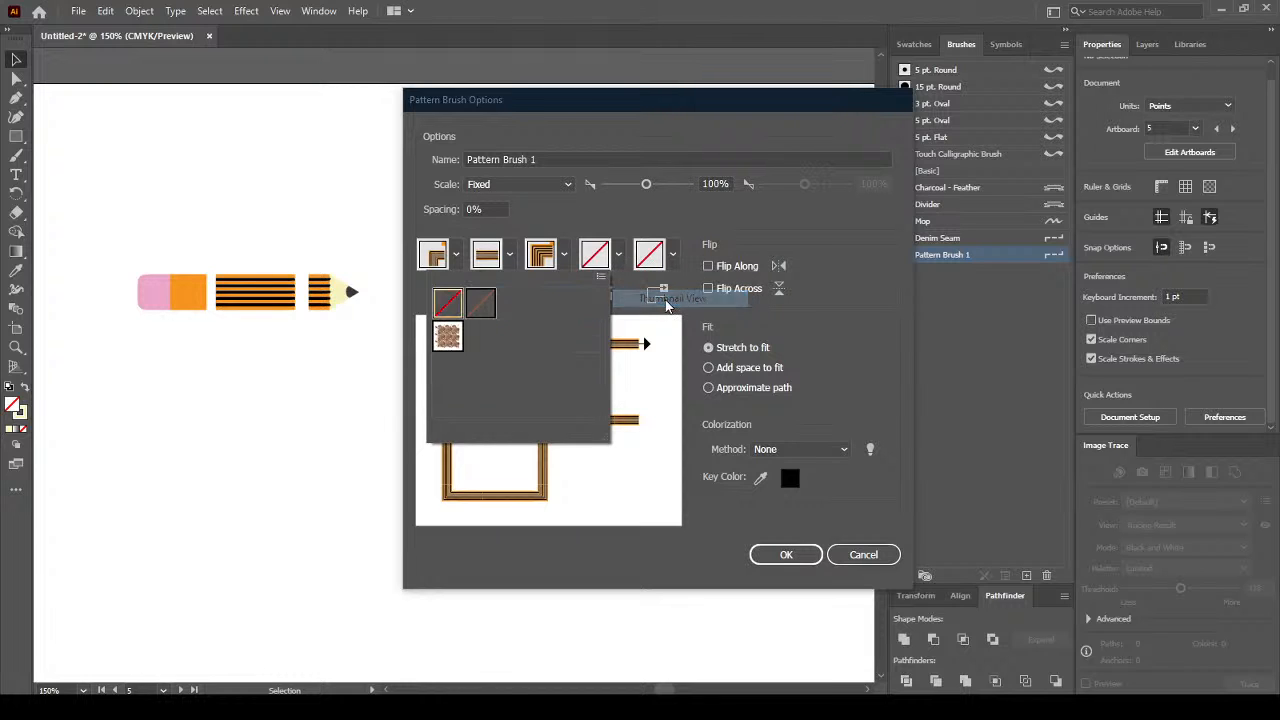
pyautogui.click(618, 256)
pyautogui.click(618, 256)
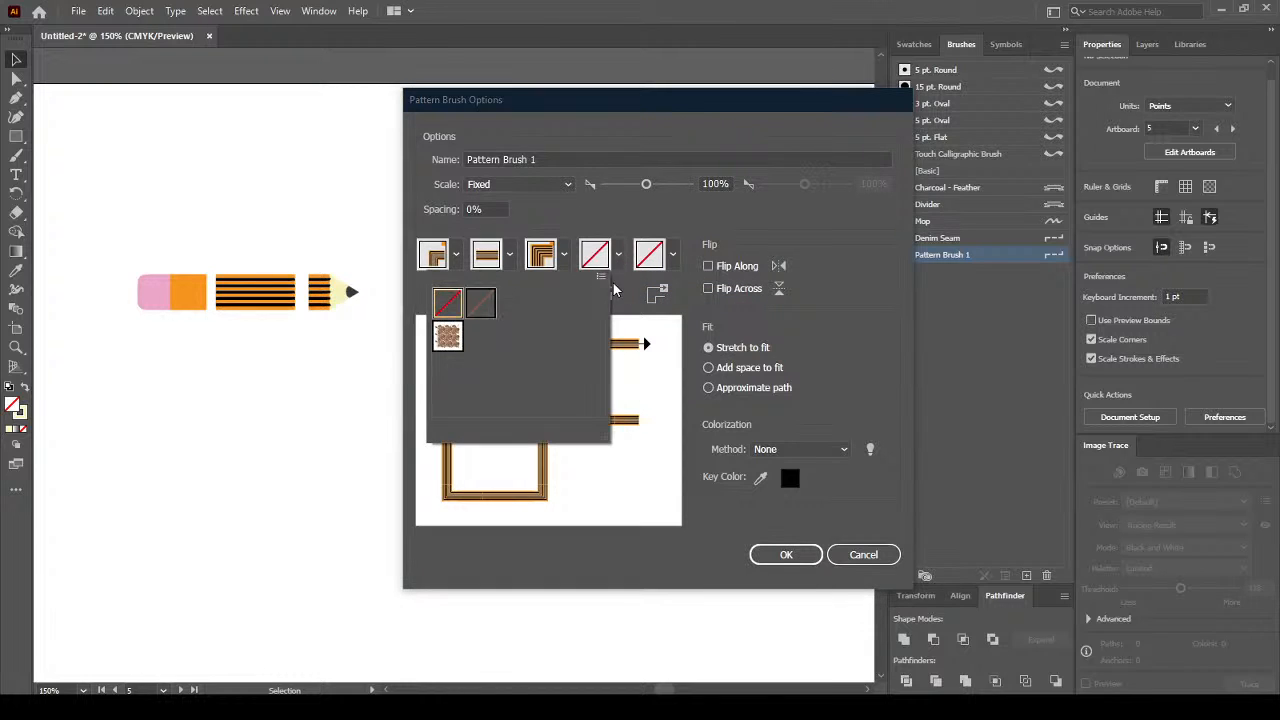
# Try Pompadour as Pattern Brush 1's start tile, revert it to None, and cancel the dialog.
pyautogui.click(450, 335)
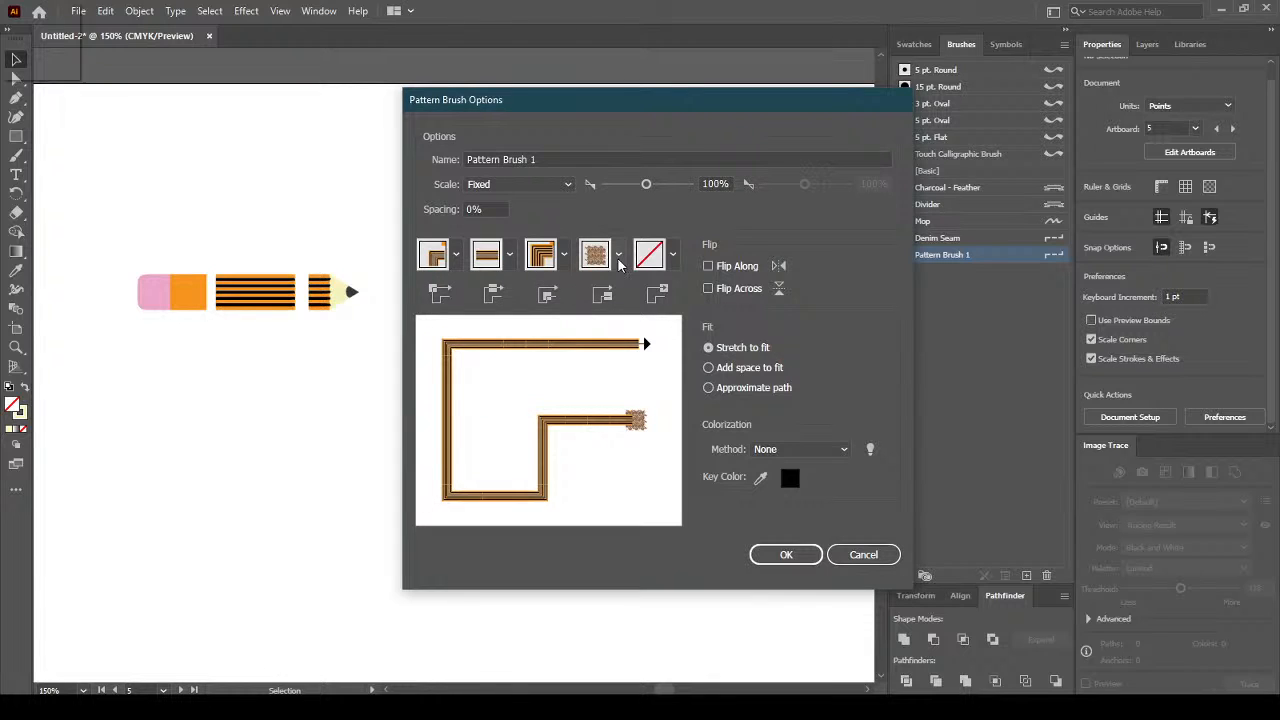
pyautogui.click(618, 262)
pyautogui.click(442, 290)
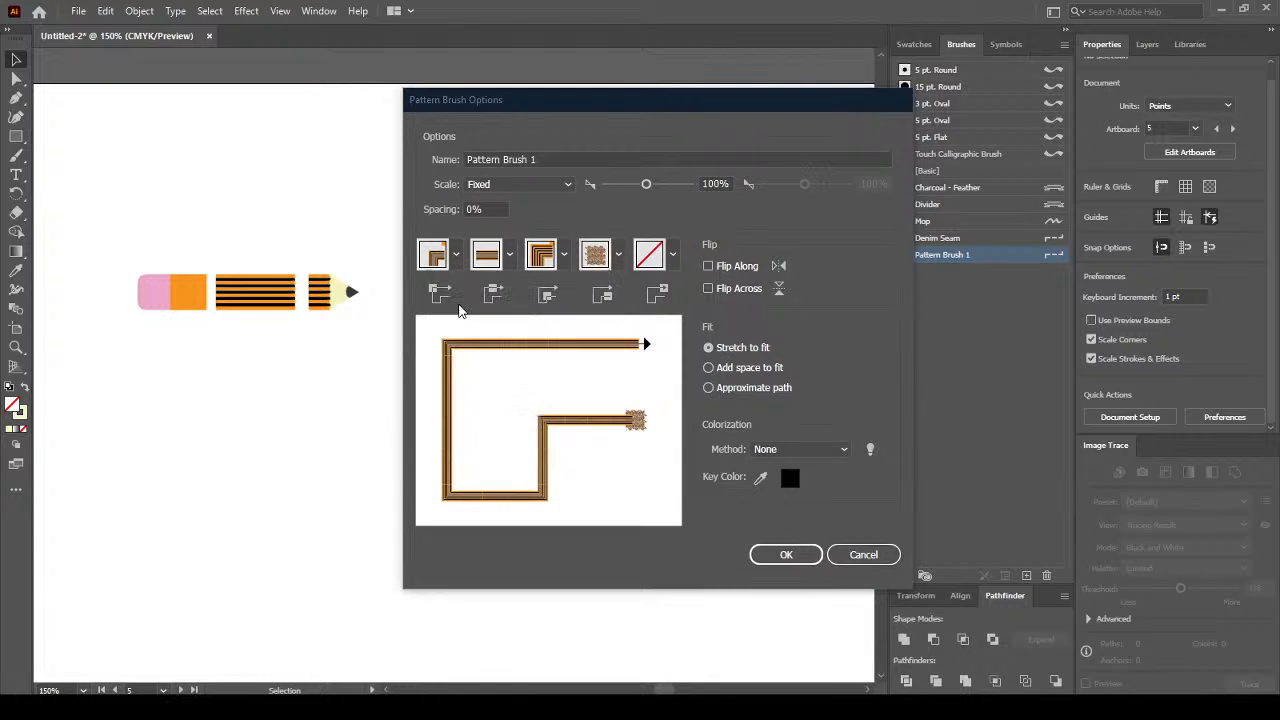
pyautogui.click(616, 259)
pyautogui.click(480, 307)
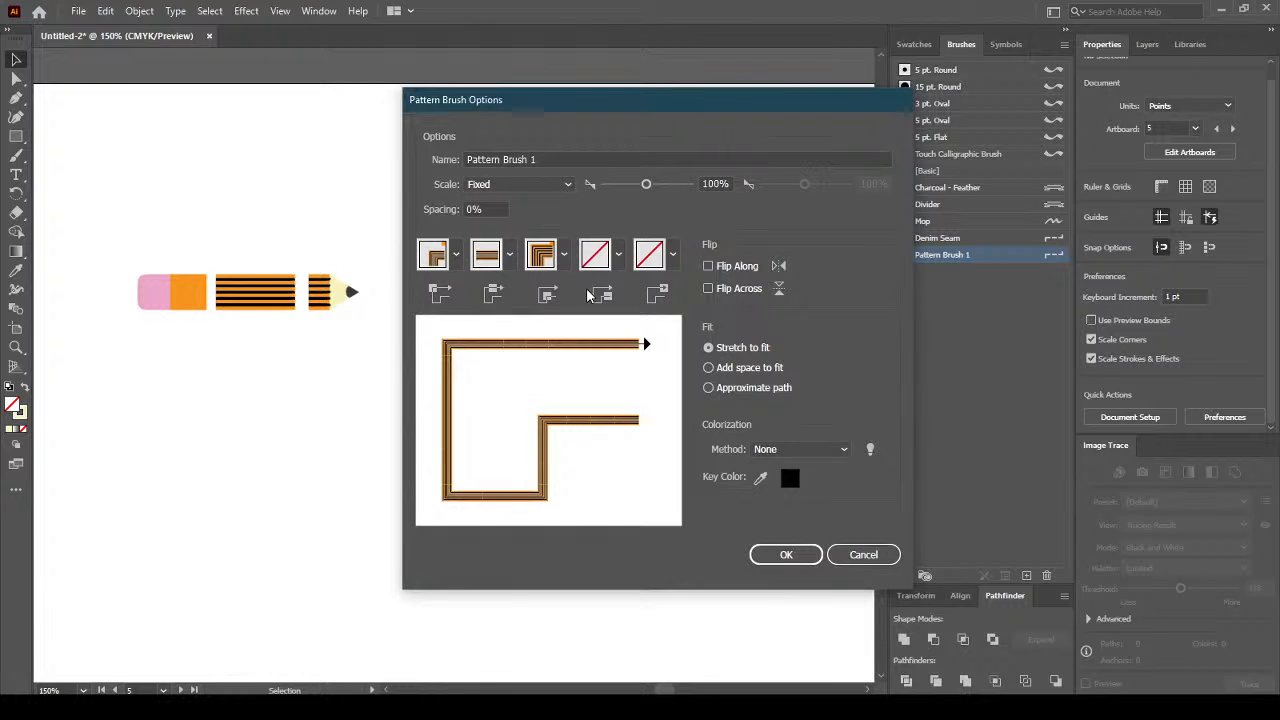
pyautogui.click(596, 266)
pyautogui.click(458, 302)
pyautogui.click(915, 46)
pyautogui.click(862, 556)
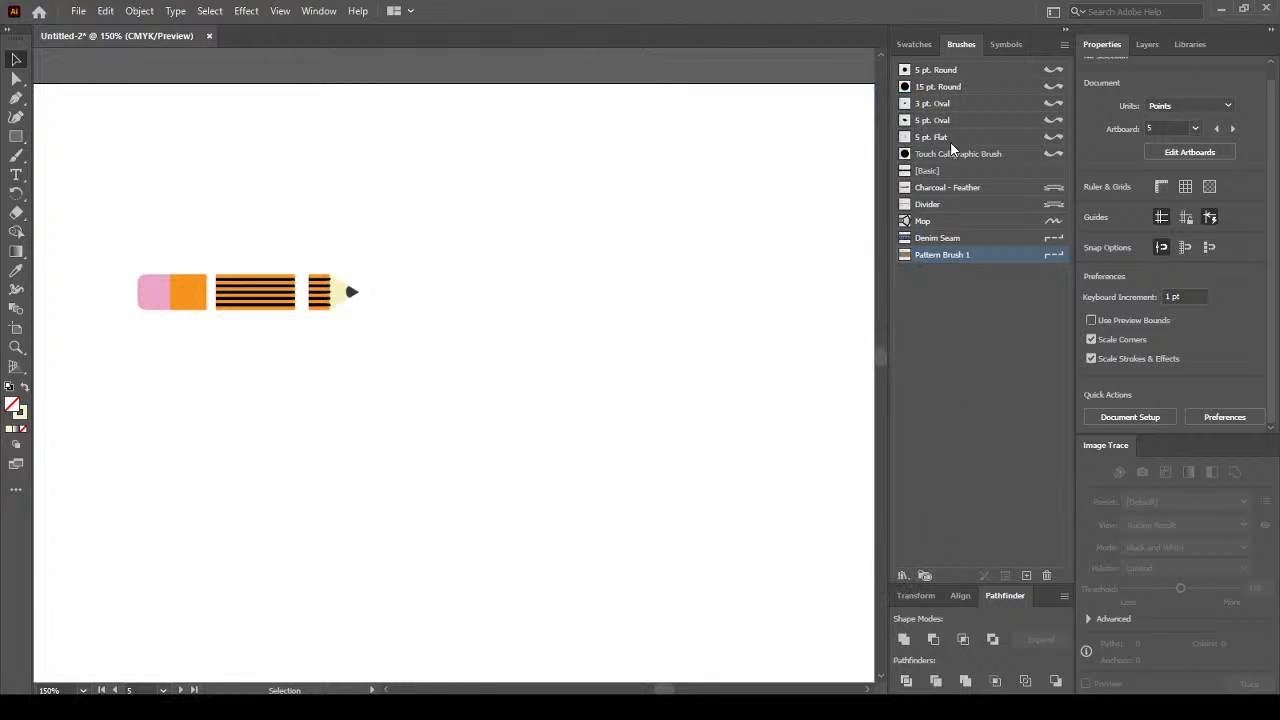
# Save the pink-and-orange eraser and the striped pencil tip as new pattern swatches.
pyautogui.click(912, 44)
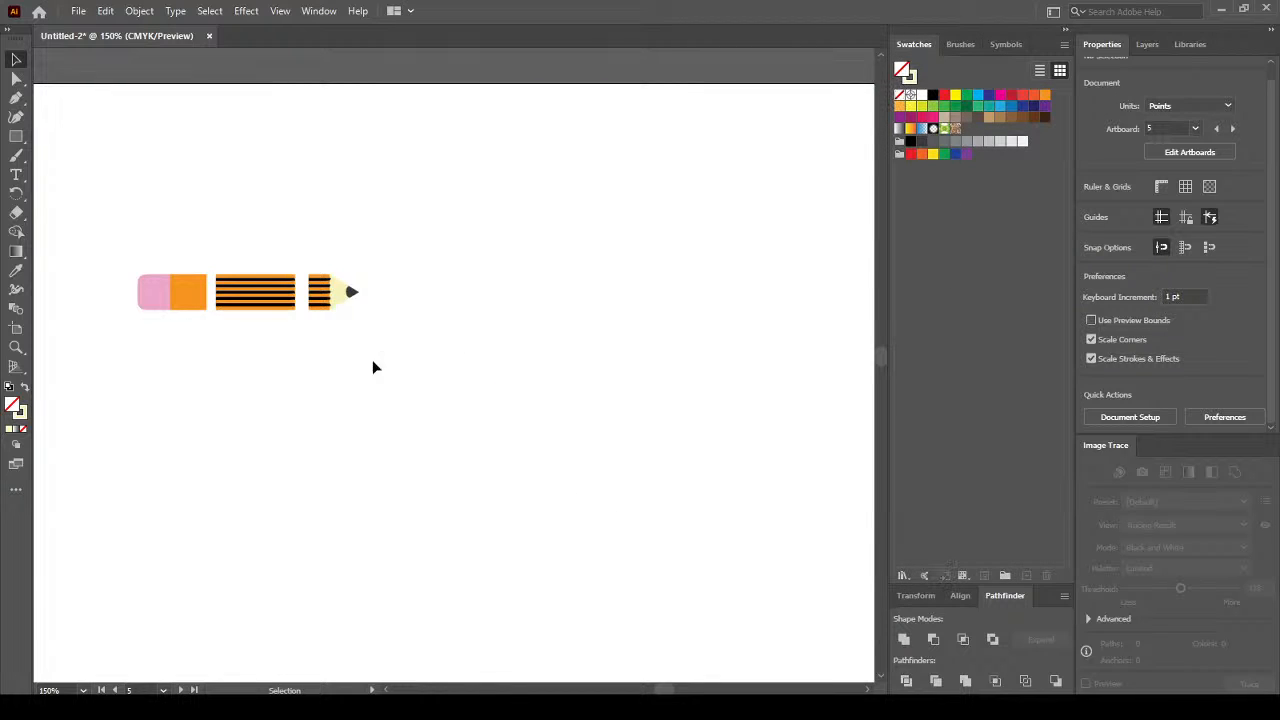
pyautogui.click(200, 307)
pyautogui.moveTo(975, 122); pyautogui.dragTo(987, 129)
pyautogui.click(337, 299)
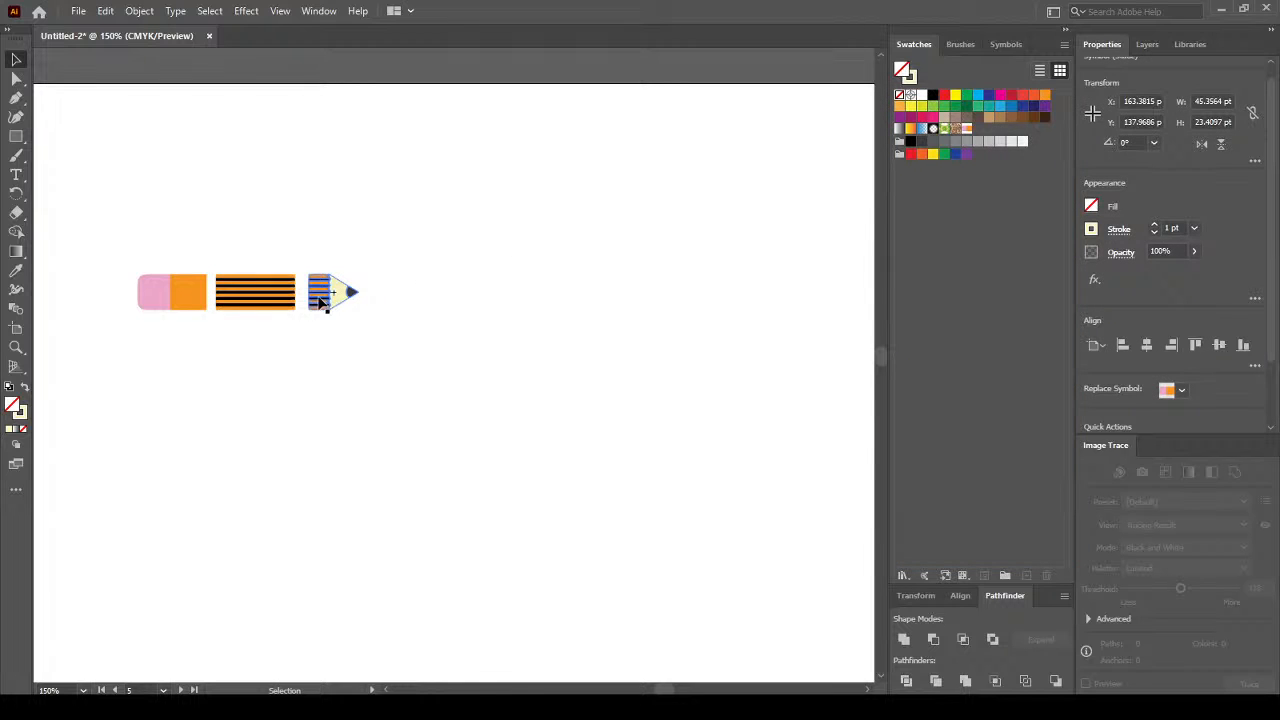
pyautogui.moveTo(337, 298)
pyautogui.mouseDown()
pyautogui.moveTo(622, 215)
pyautogui.moveTo(995, 142)
pyautogui.moveTo(982, 130)
pyautogui.mouseUp()
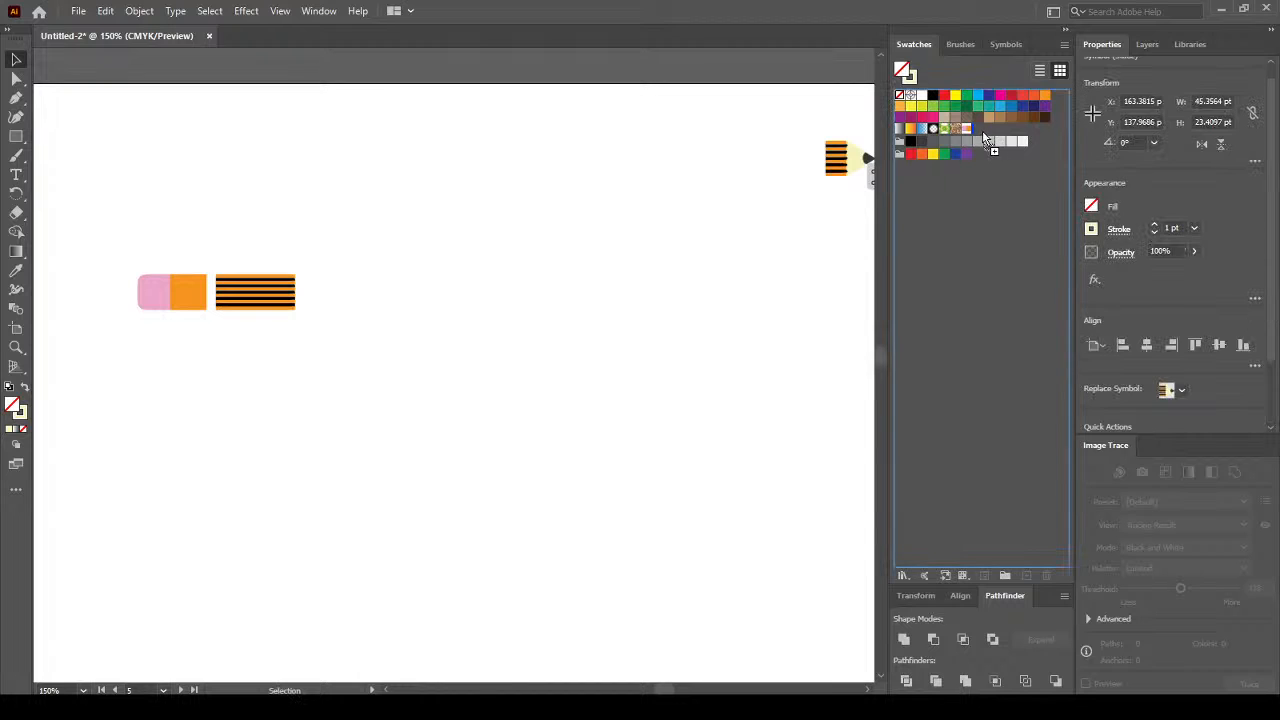
# Reopen Pattern Brush 1's options, keeping its name unchanged.
pyautogui.click(958, 46)
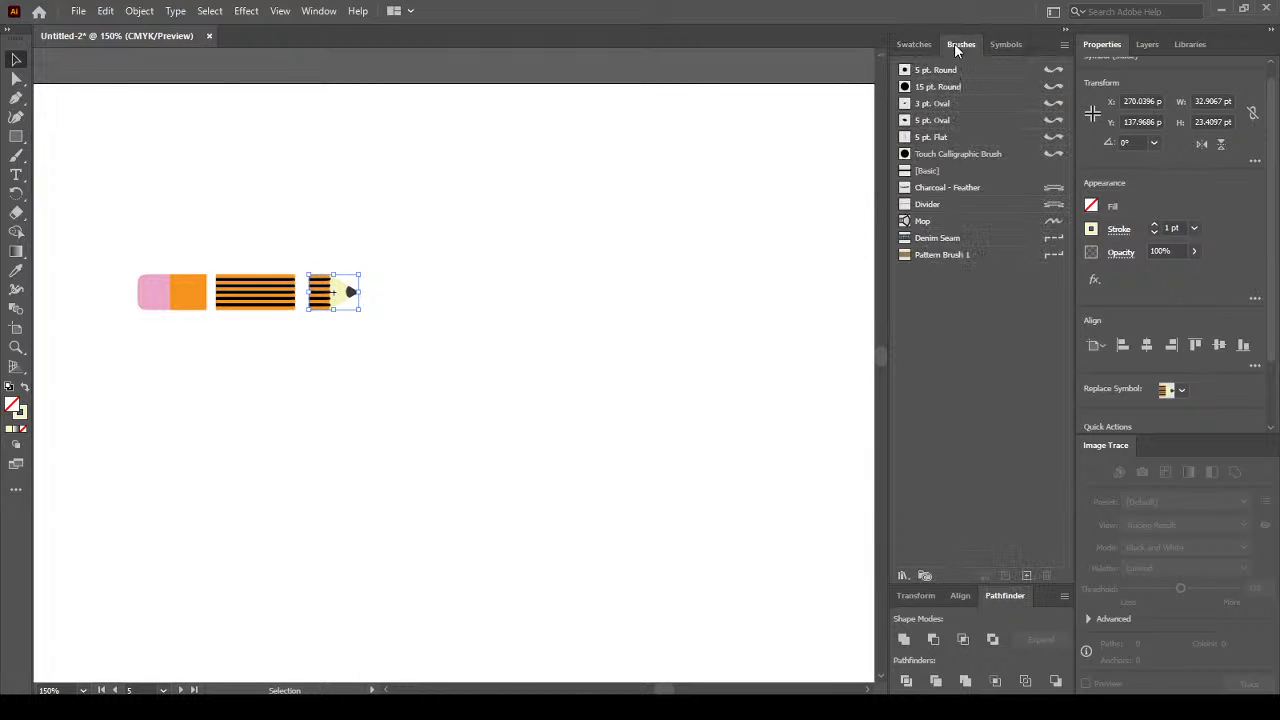
pyautogui.doubleClick(937, 255)
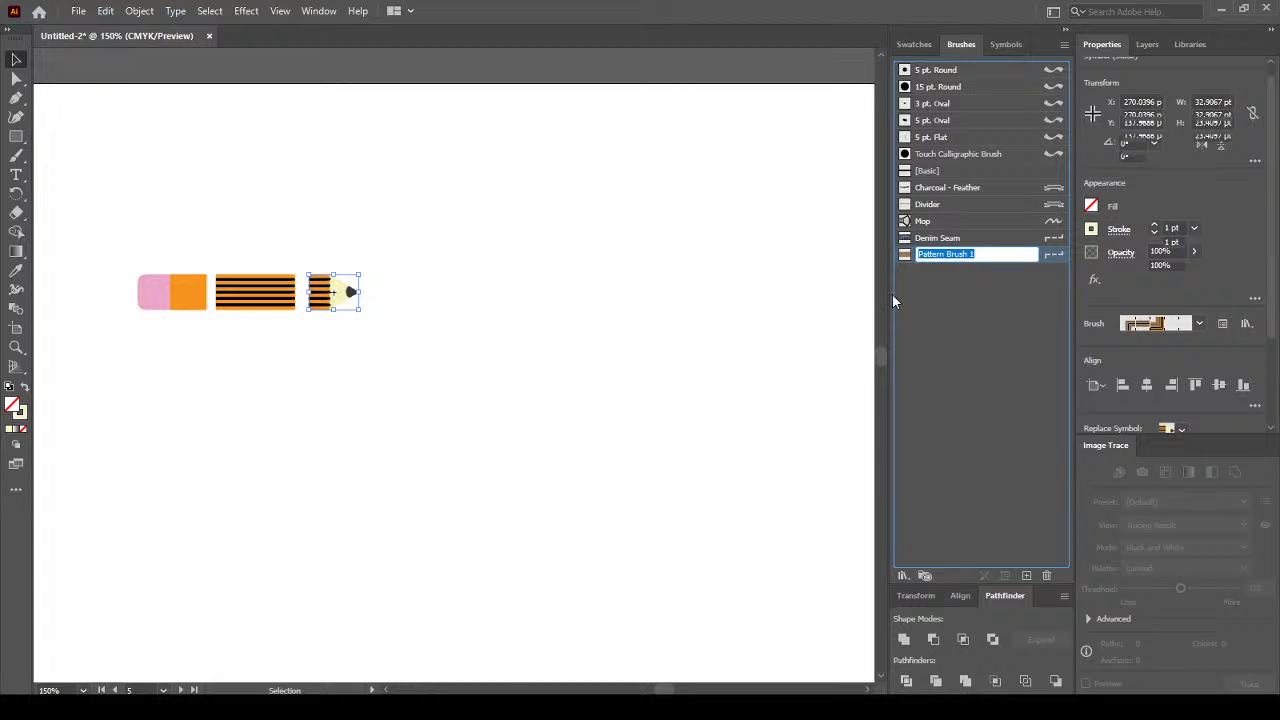
pyautogui.click(548, 283)
pyautogui.click(947, 312)
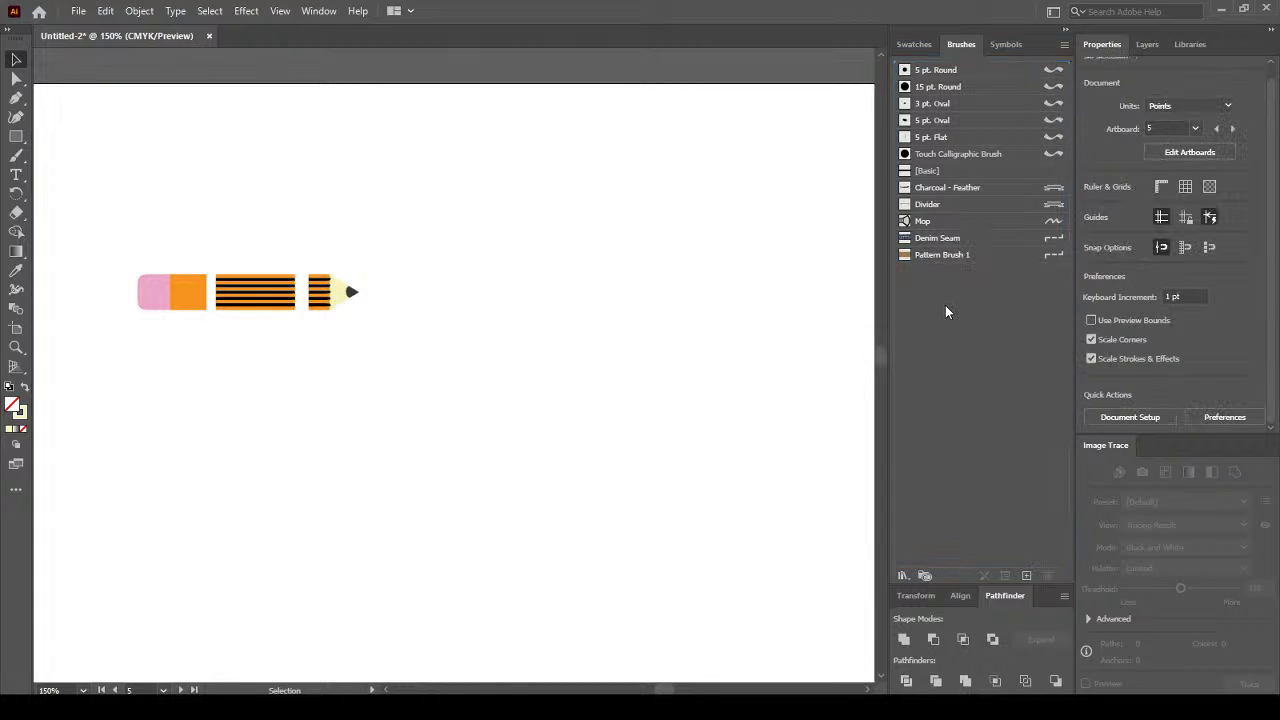
pyautogui.doubleClick(945, 256)
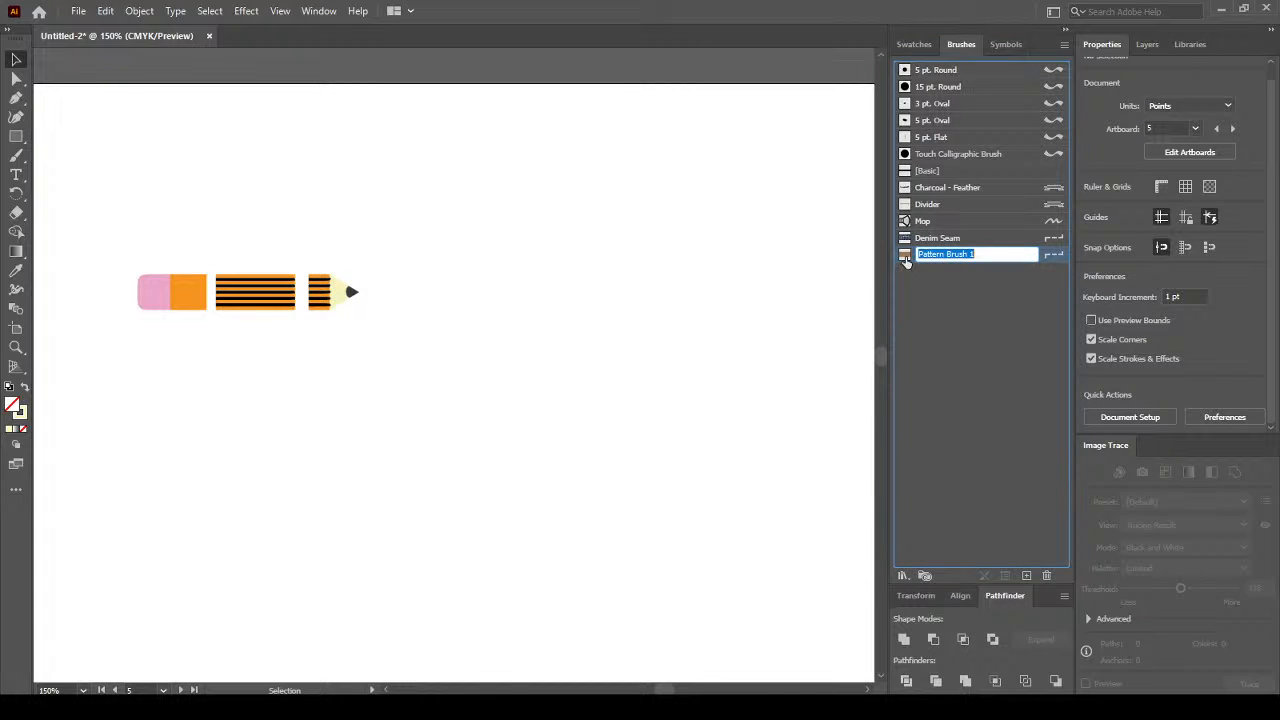
pyautogui.click(905, 259)
pyautogui.doubleClick(905, 258)
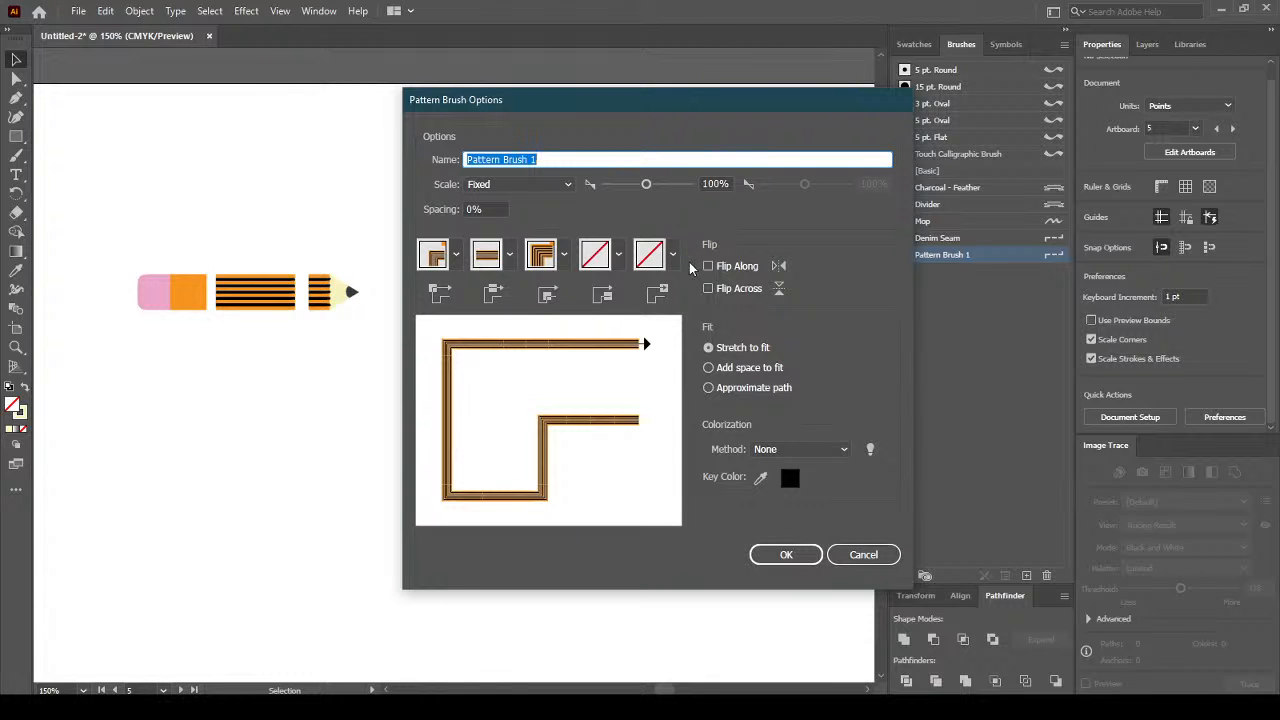
# Set Pattern Brush 1's start tile to the eraser swatch, New Pattern Swatch 1.
pyautogui.click(618, 254)
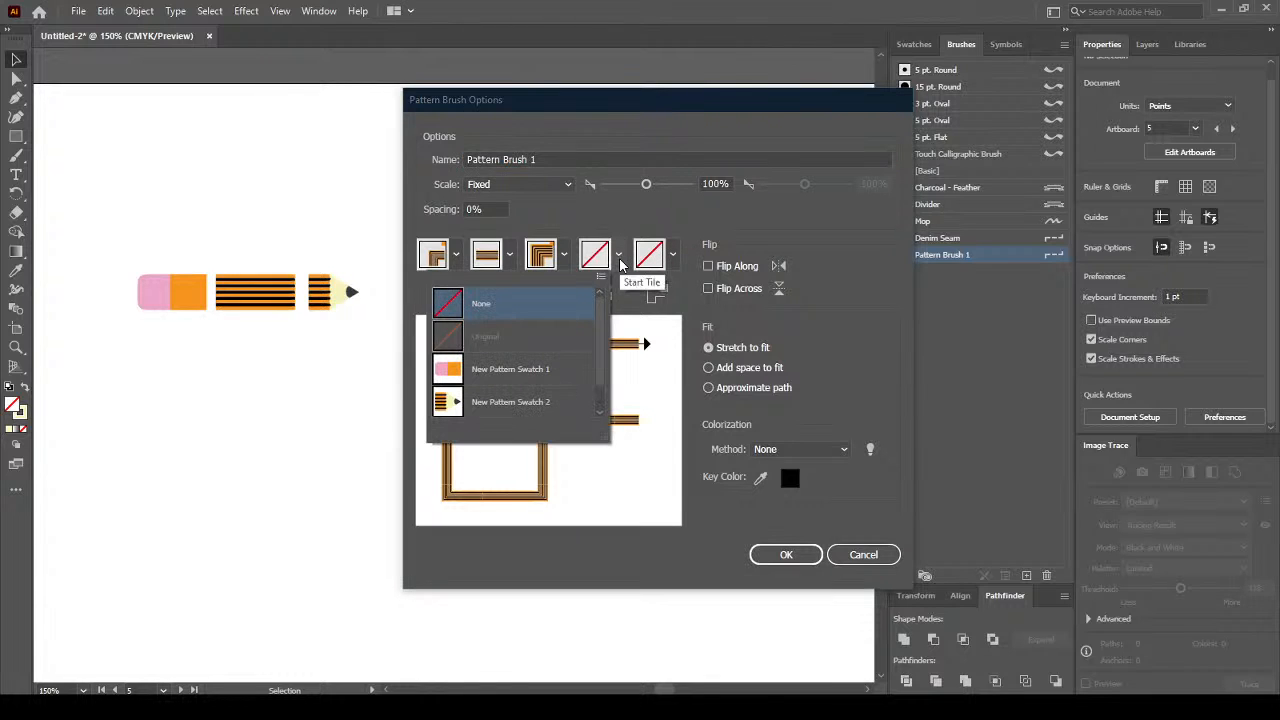
pyautogui.click(770, 245)
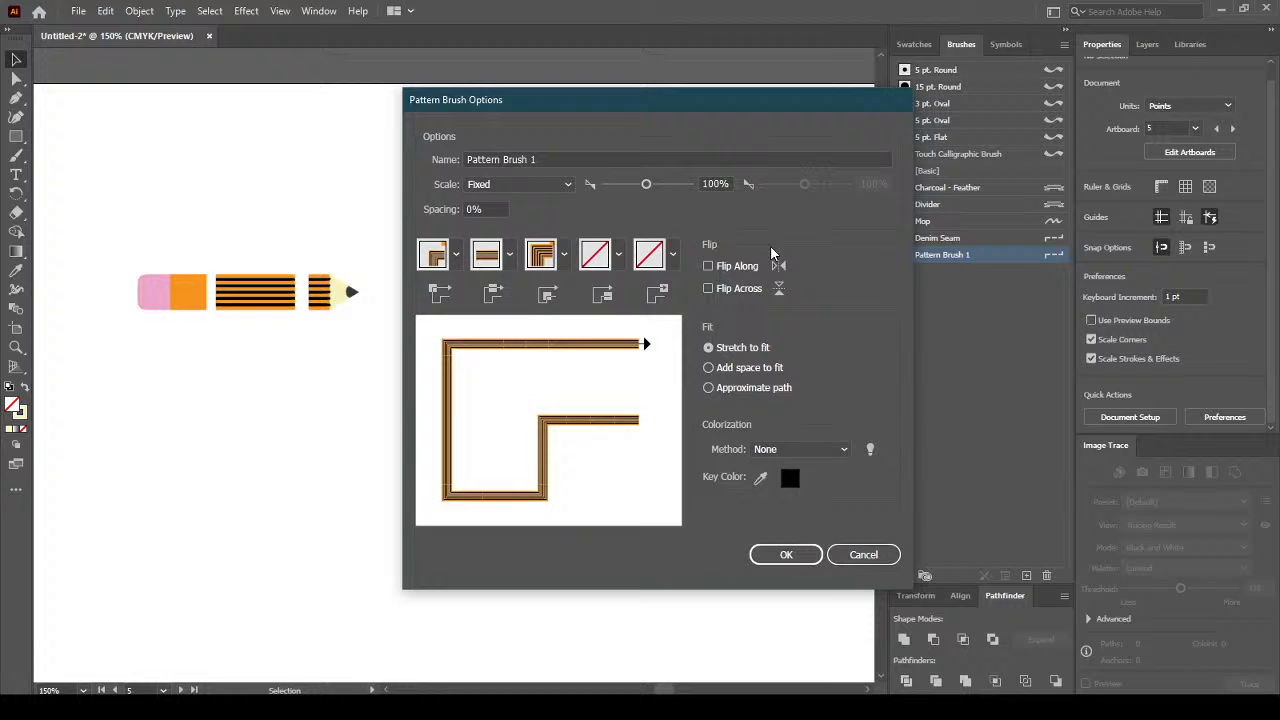
pyautogui.click(618, 254)
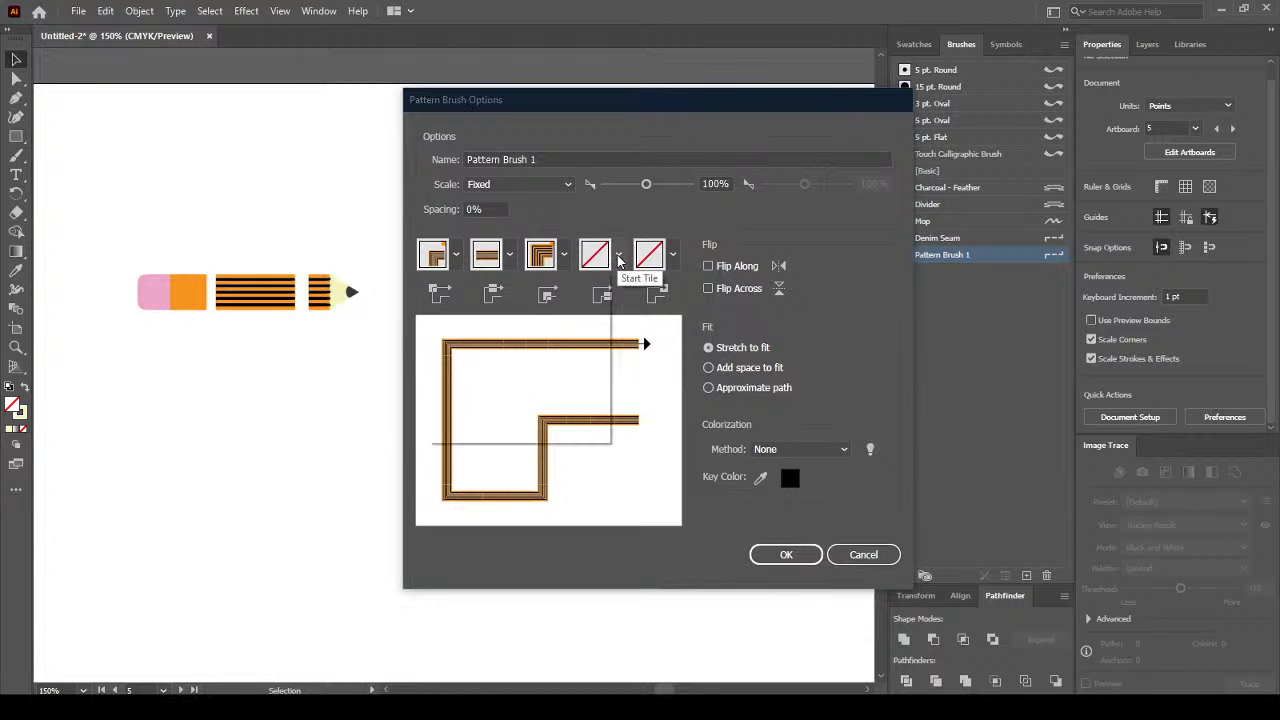
pyautogui.click(510, 402)
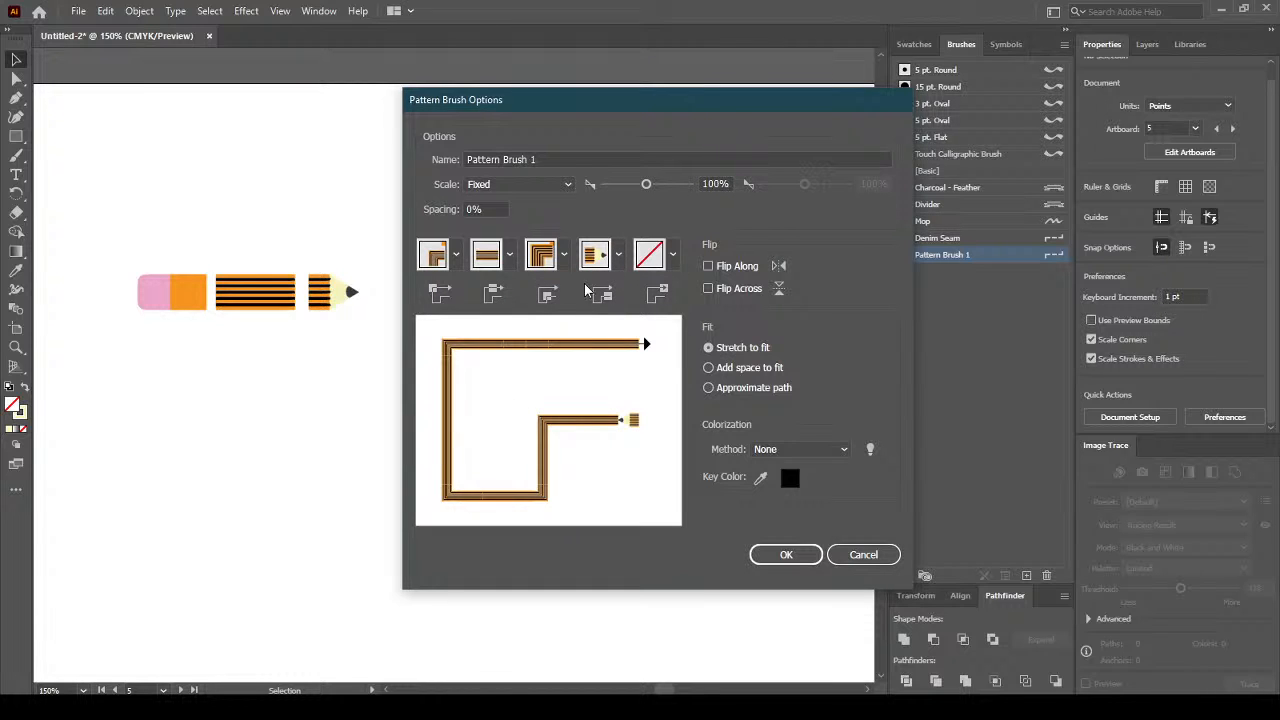
pyautogui.click(618, 254)
pyautogui.click(550, 362)
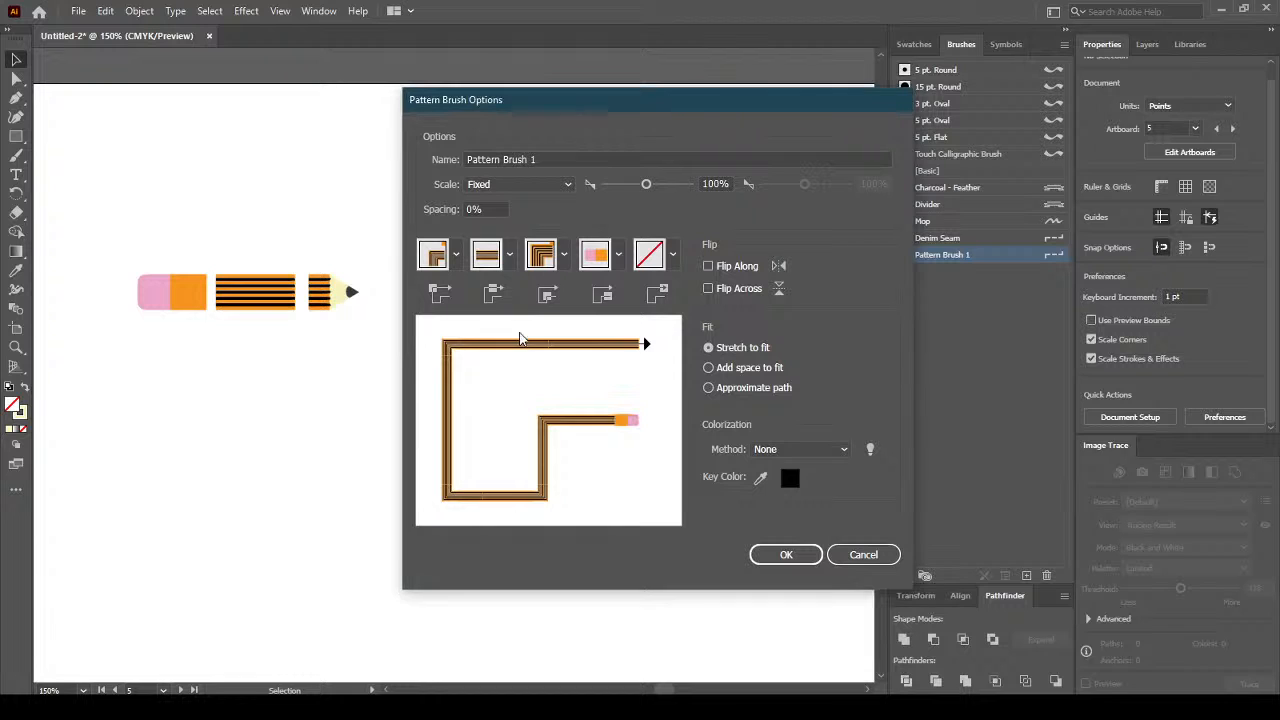
# Set the end tile to New Pattern Swatch 2 and keep Stretch to fit after trying other fits.
pyautogui.click(673, 254)
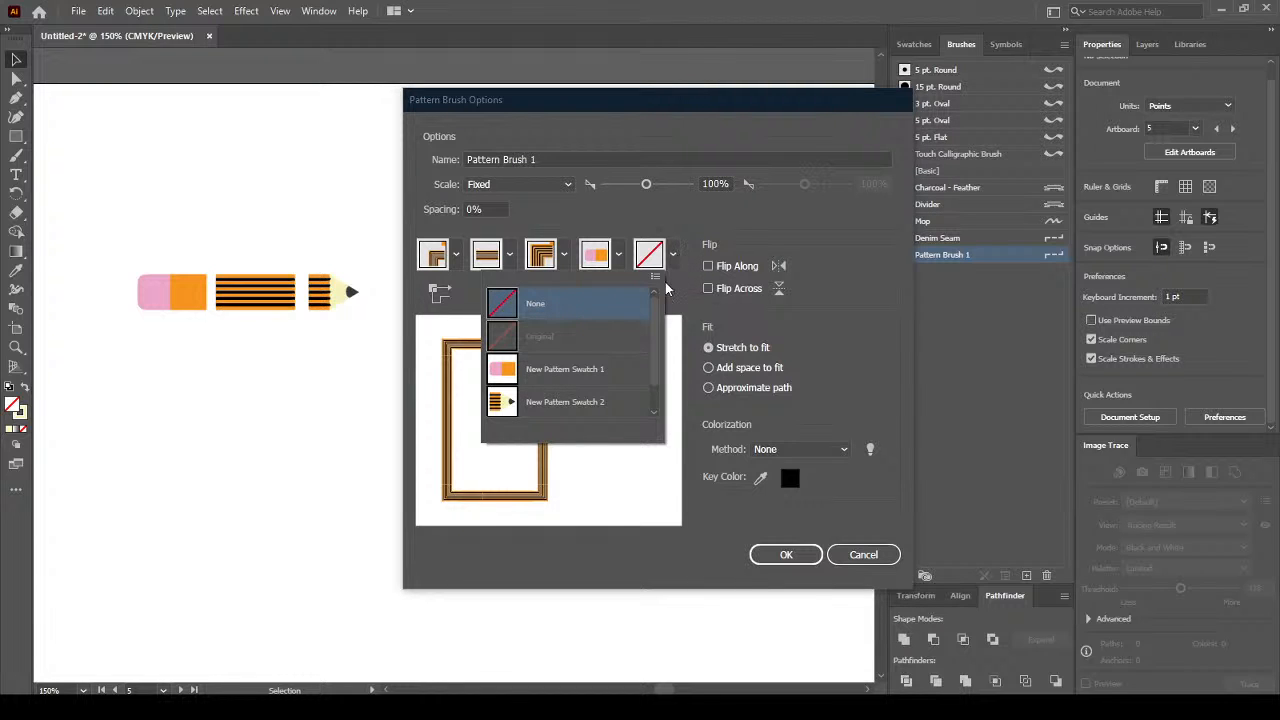
pyautogui.click(578, 403)
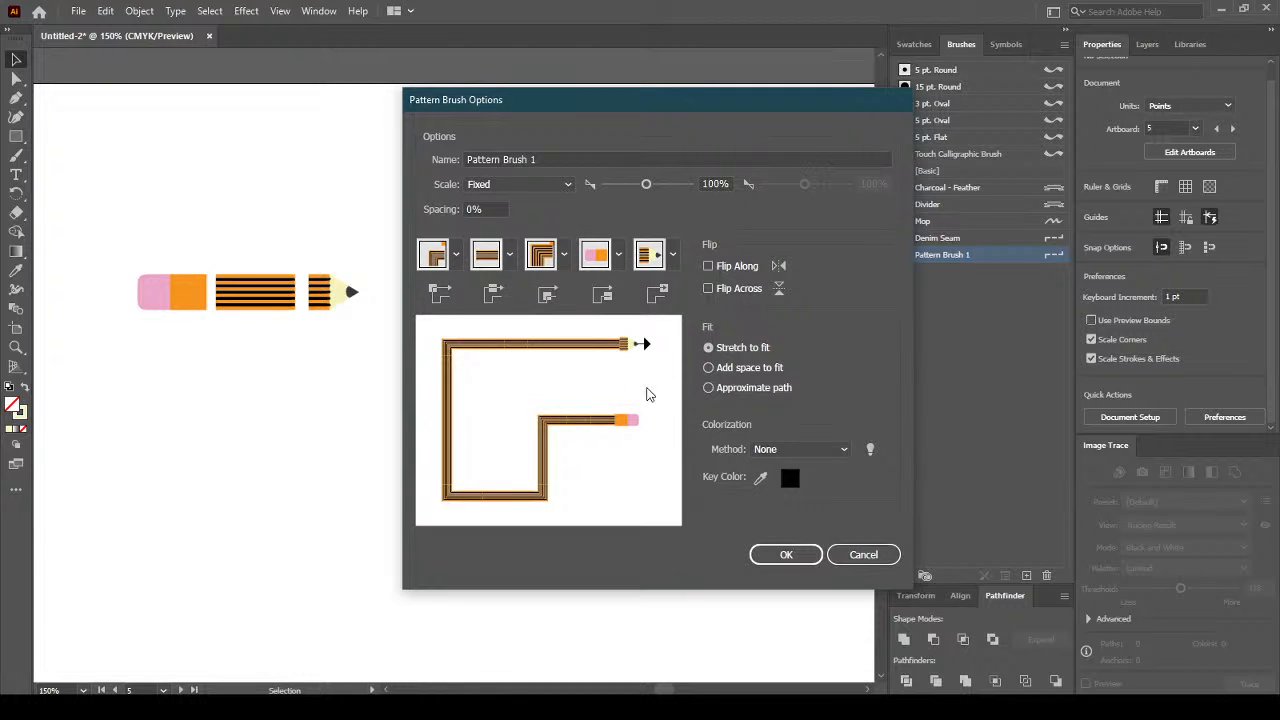
pyautogui.click(752, 369)
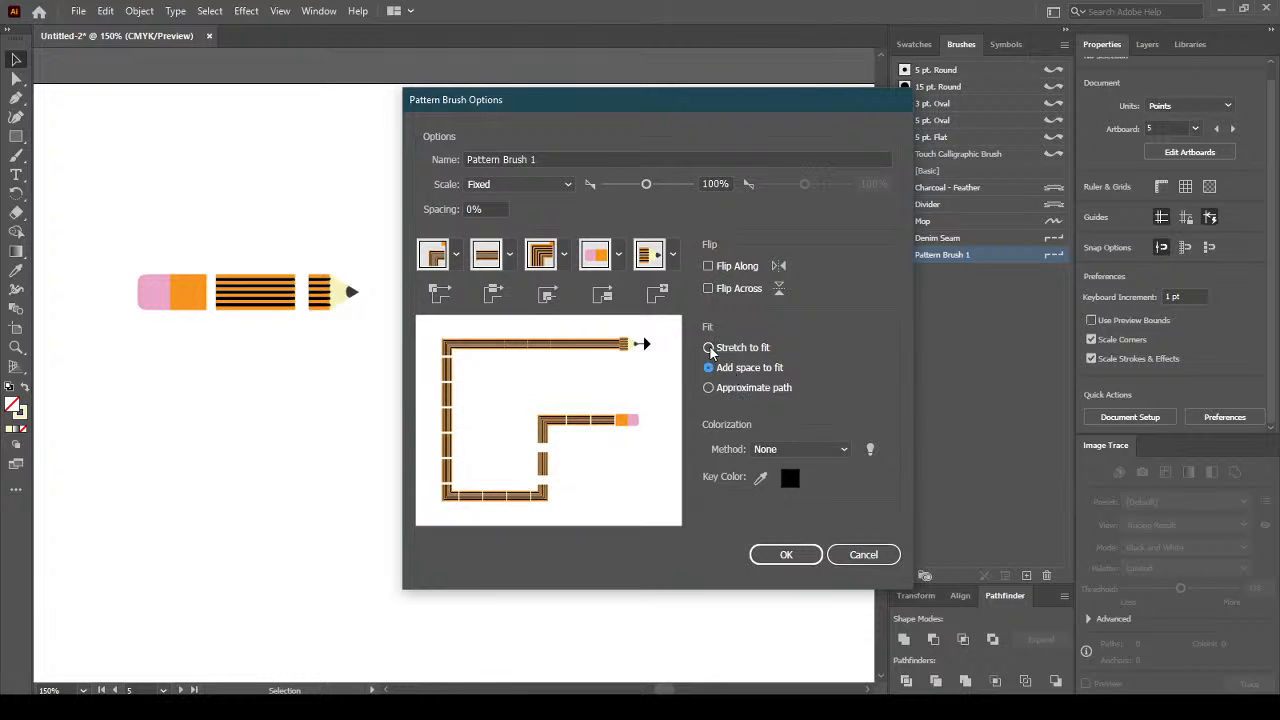
pyautogui.click(709, 347)
pyautogui.click(709, 389)
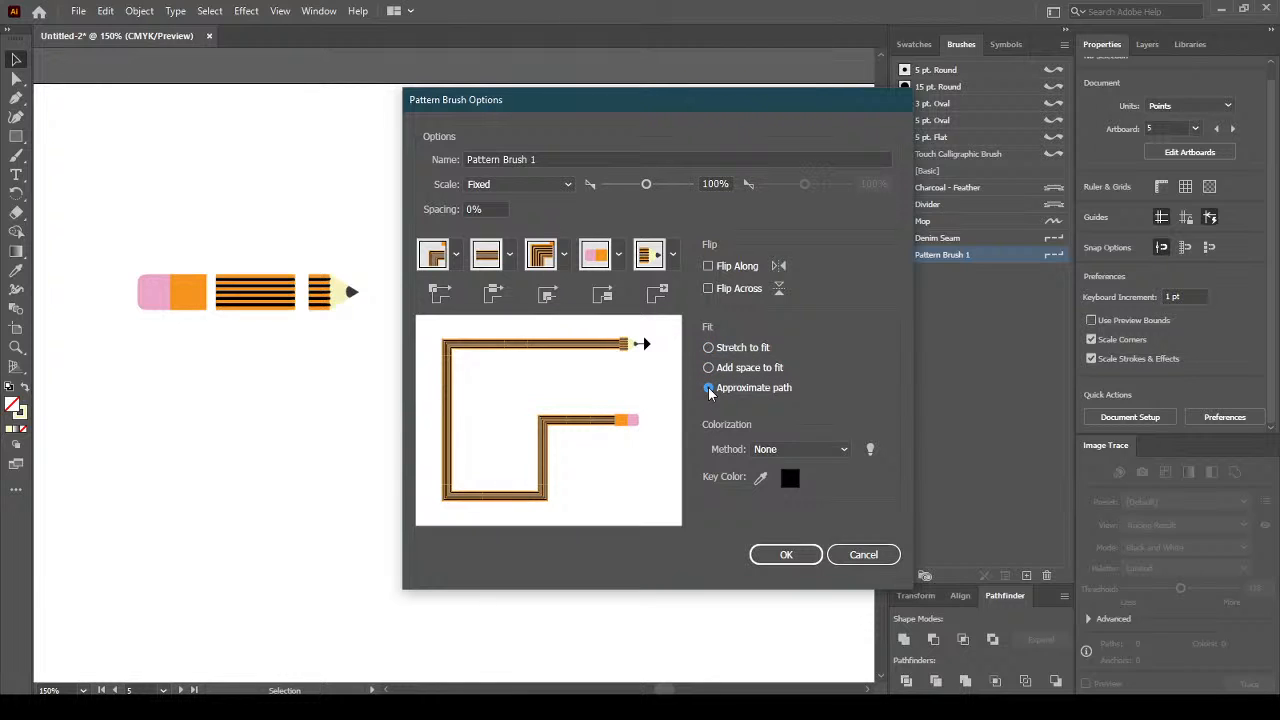
pyautogui.click(711, 348)
pyautogui.click(565, 258)
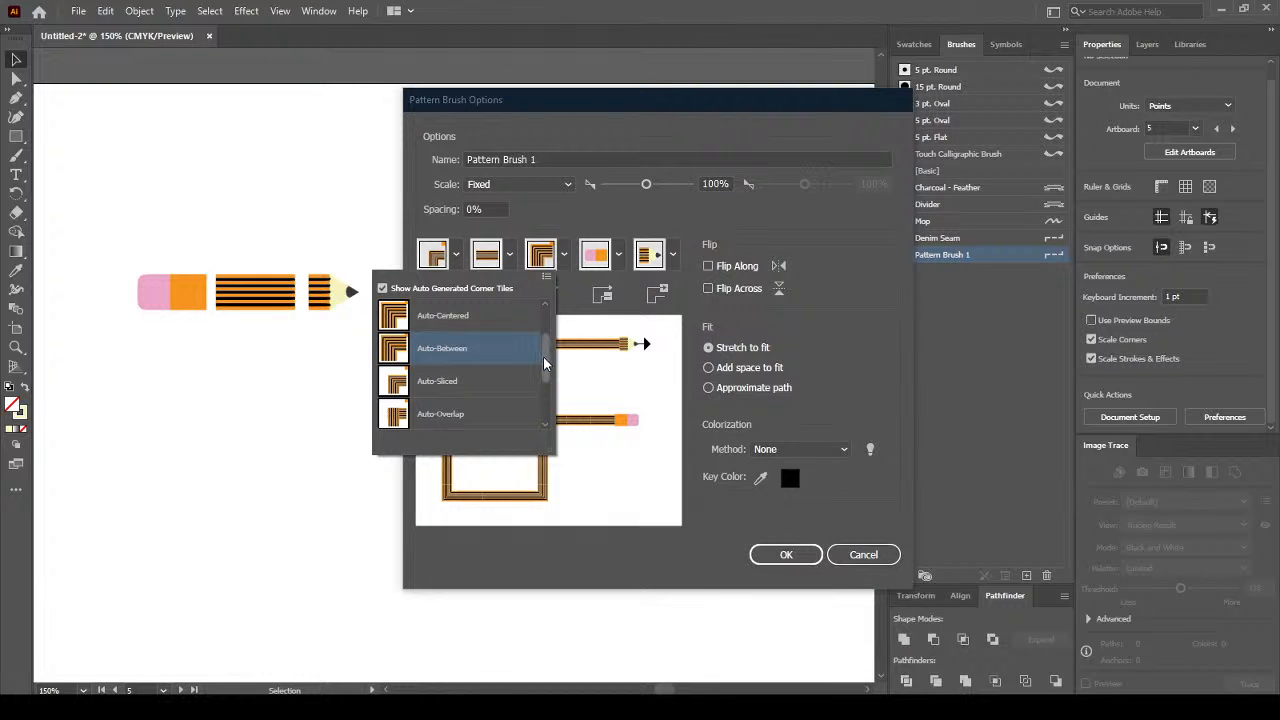
# Set the inner corner tile to Auto-Between.
pyautogui.scroll(-1, 543, 355)
pyautogui.scroll(2, 543, 350)
pyautogui.scroll(-4, 540, 368)
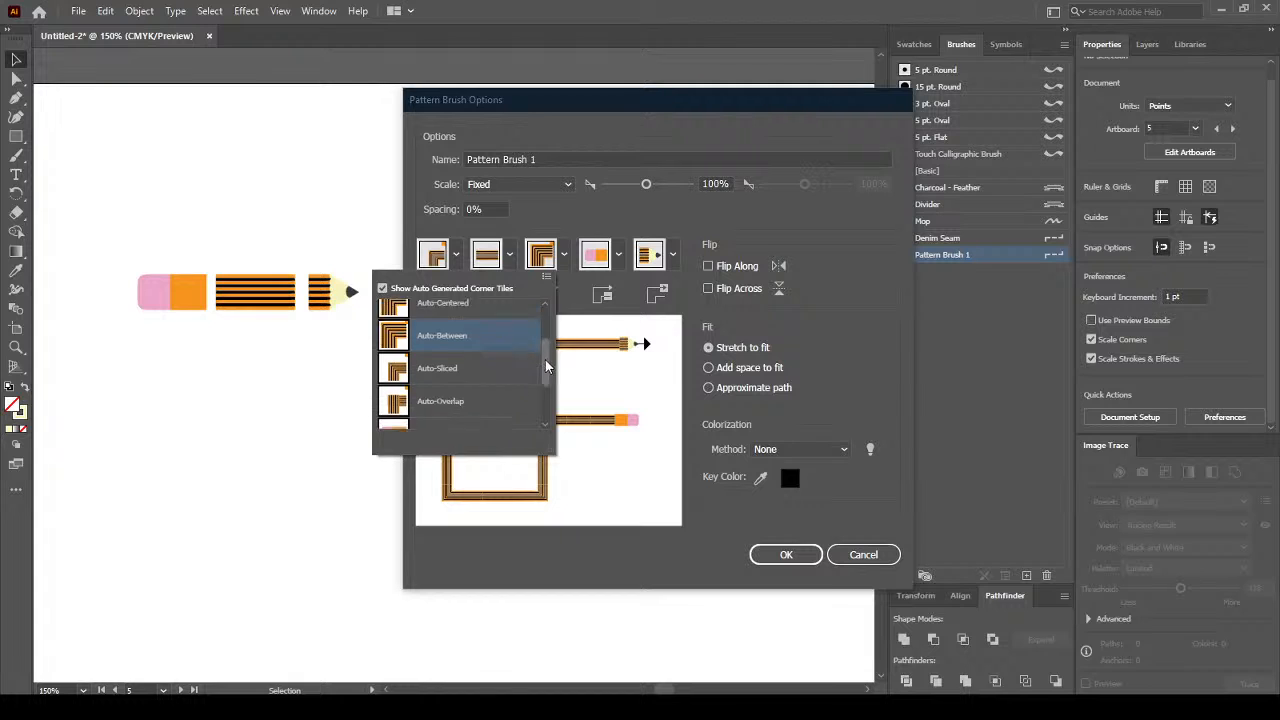
pyautogui.click(496, 323)
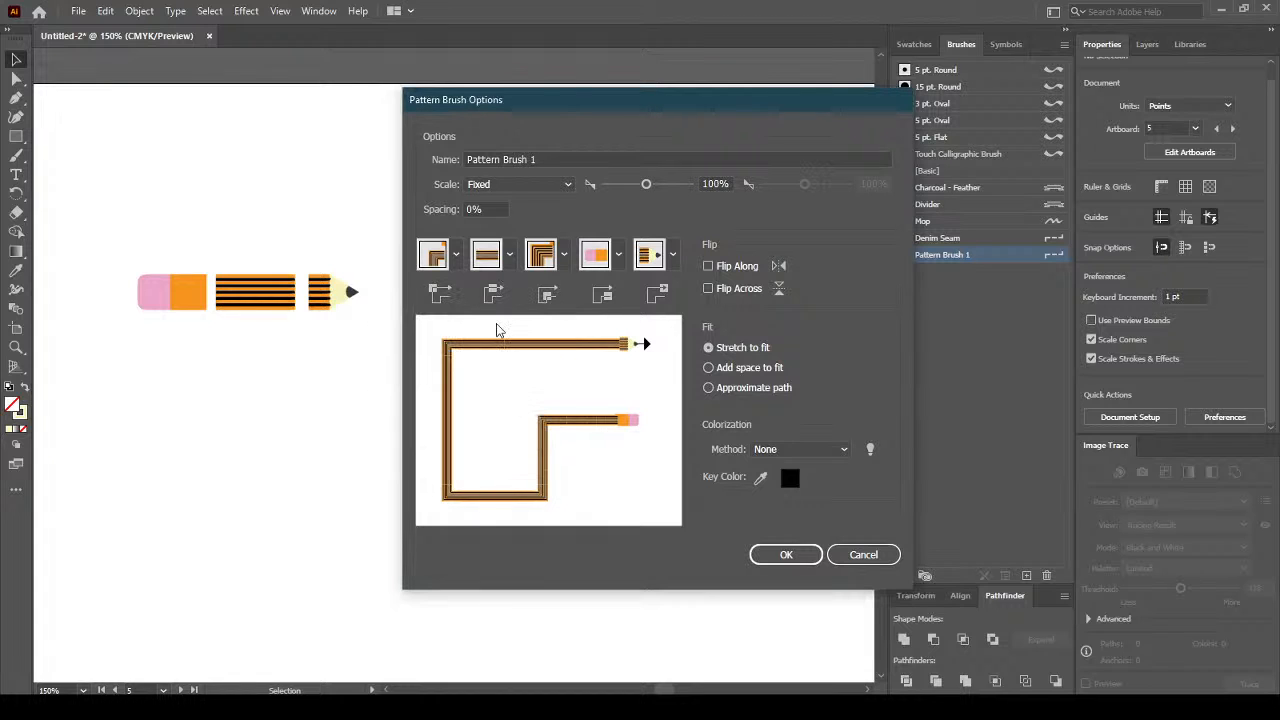
pyautogui.click(564, 256)
pyautogui.scroll(2, 548, 330)
pyautogui.moveTo(548, 323)
pyautogui.mouseDown()
pyautogui.moveTo(547, 395)
pyautogui.moveTo(550, 314)
pyautogui.mouseUp()
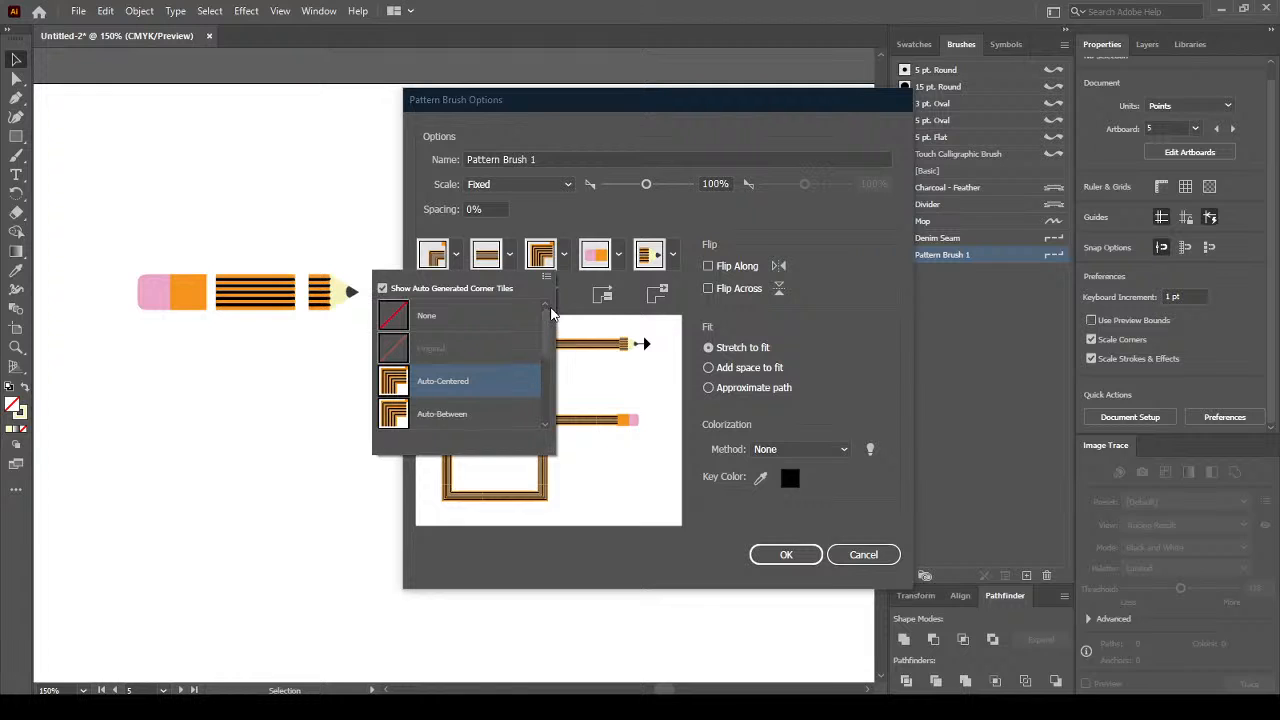
pyautogui.click(477, 314)
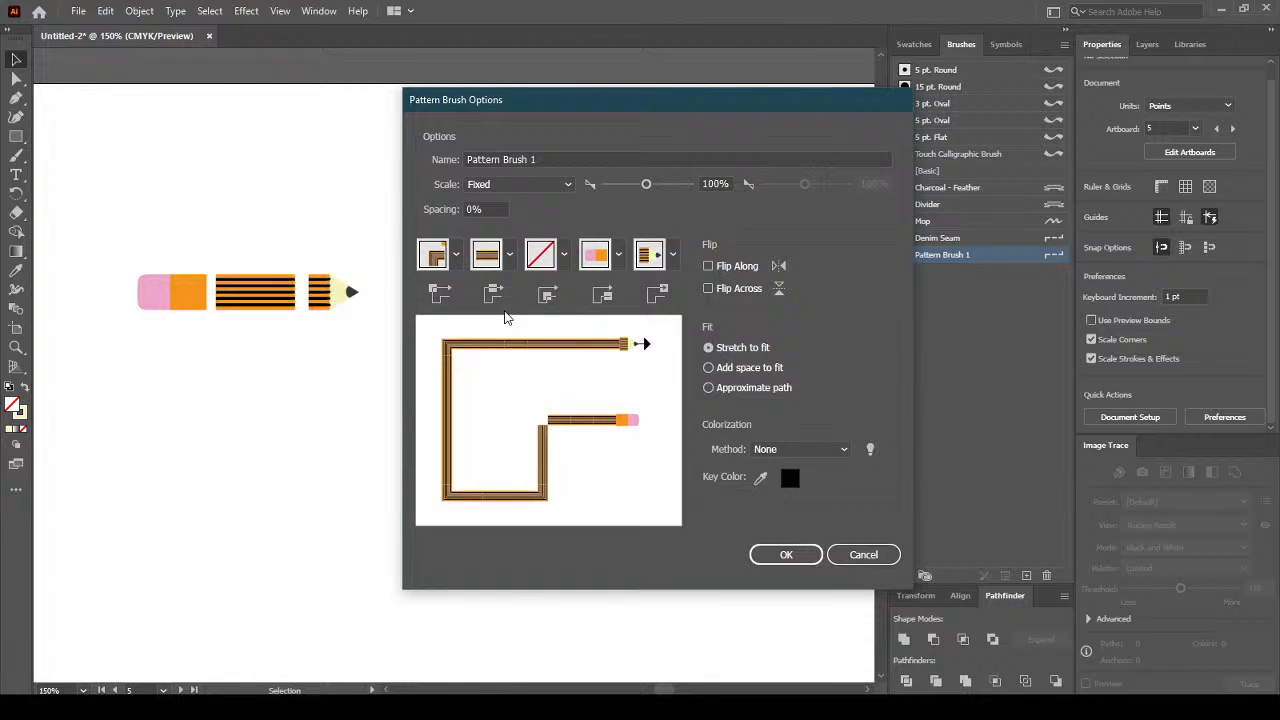
pyautogui.click(564, 256)
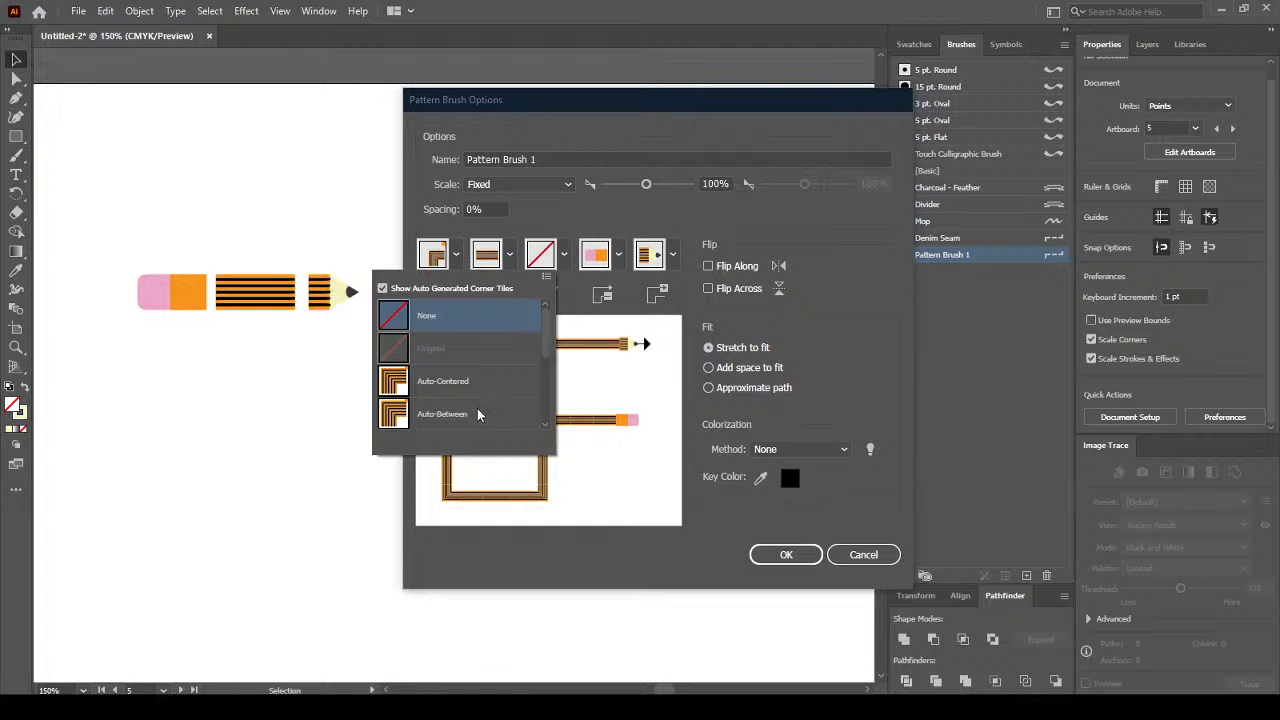
pyautogui.click(478, 412)
# Set the outer corner tile to Auto-Sliced, leaving the side tile unchanged.
pyautogui.click(509, 256)
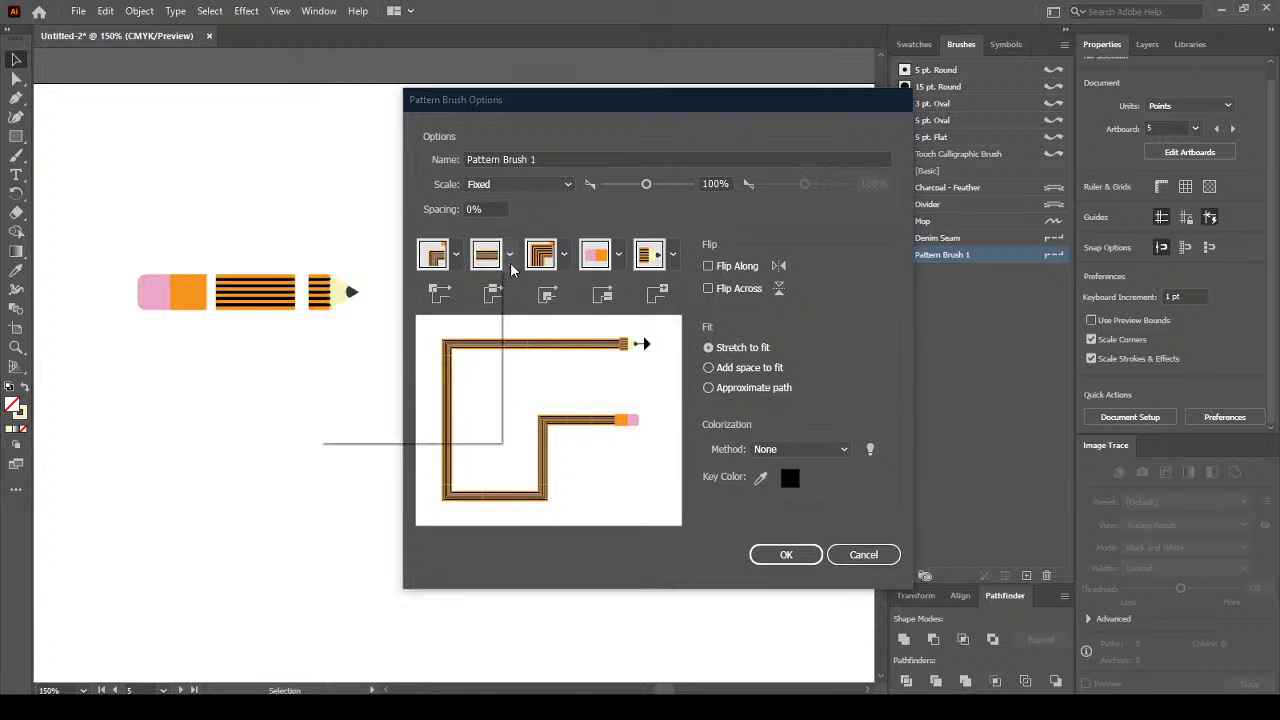
pyautogui.moveTo(492, 310); pyautogui.dragTo(494, 361)
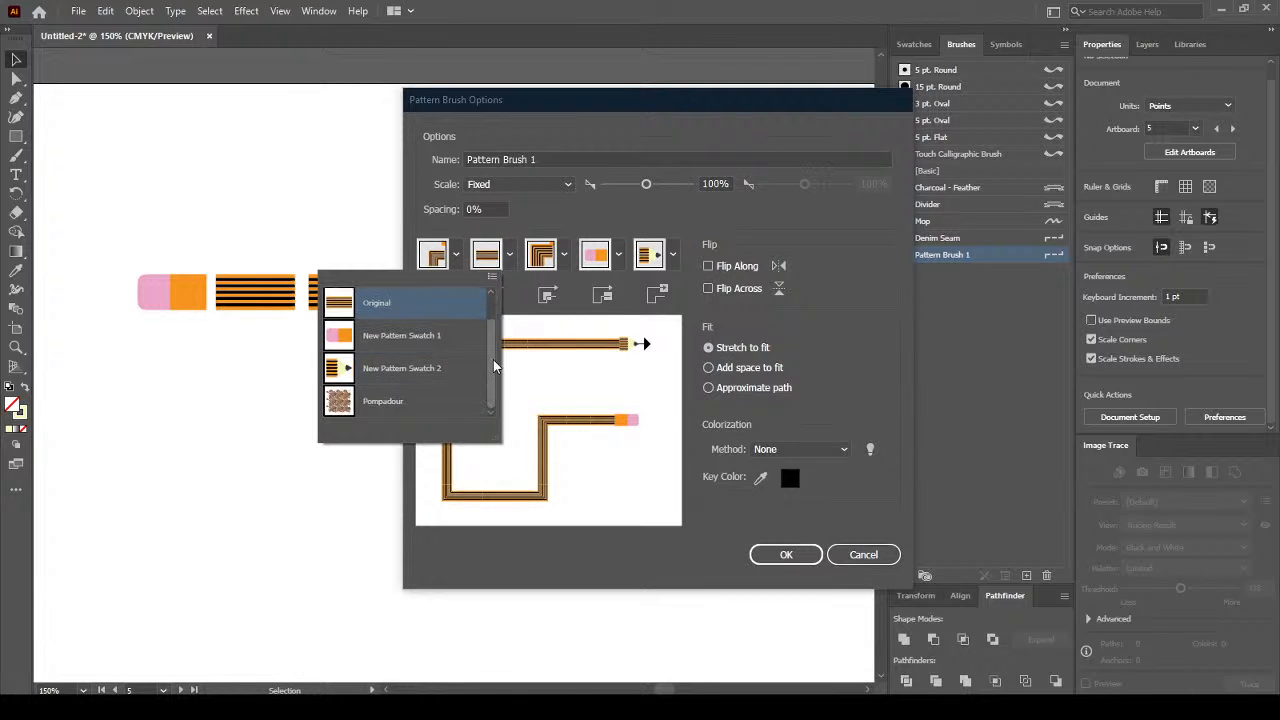
pyautogui.click(550, 217)
pyautogui.click(455, 256)
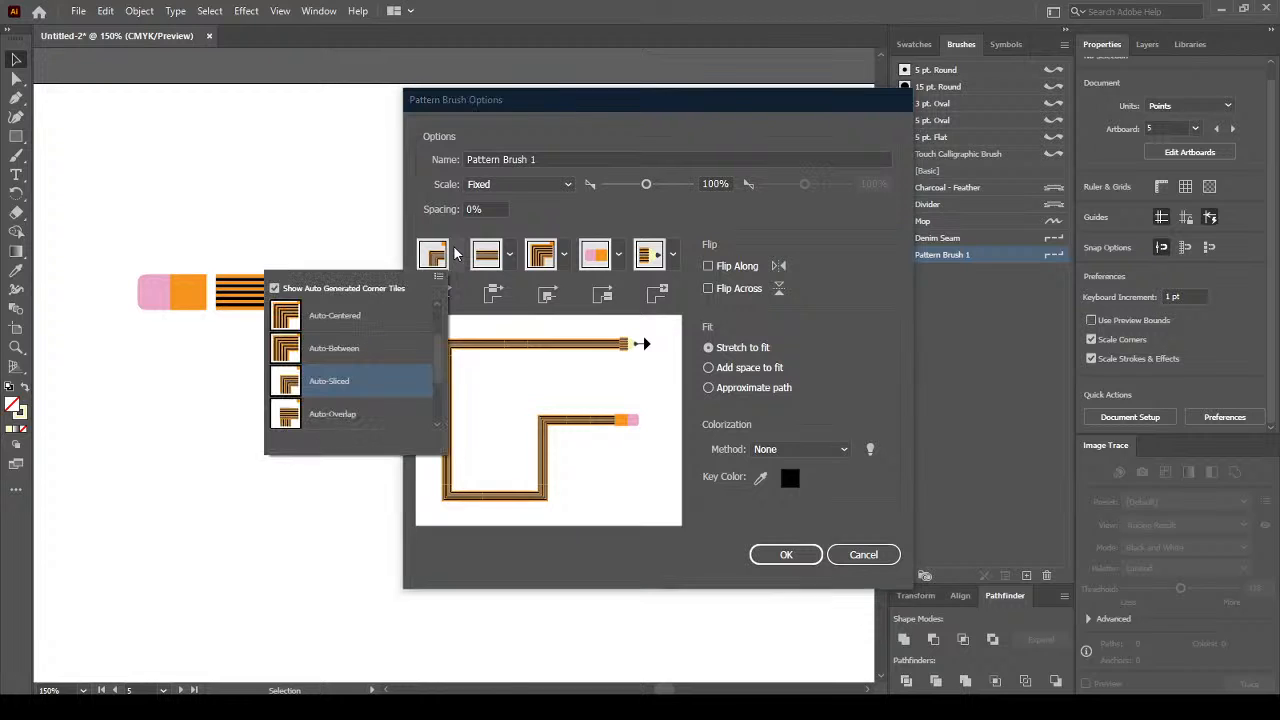
pyautogui.click(373, 347)
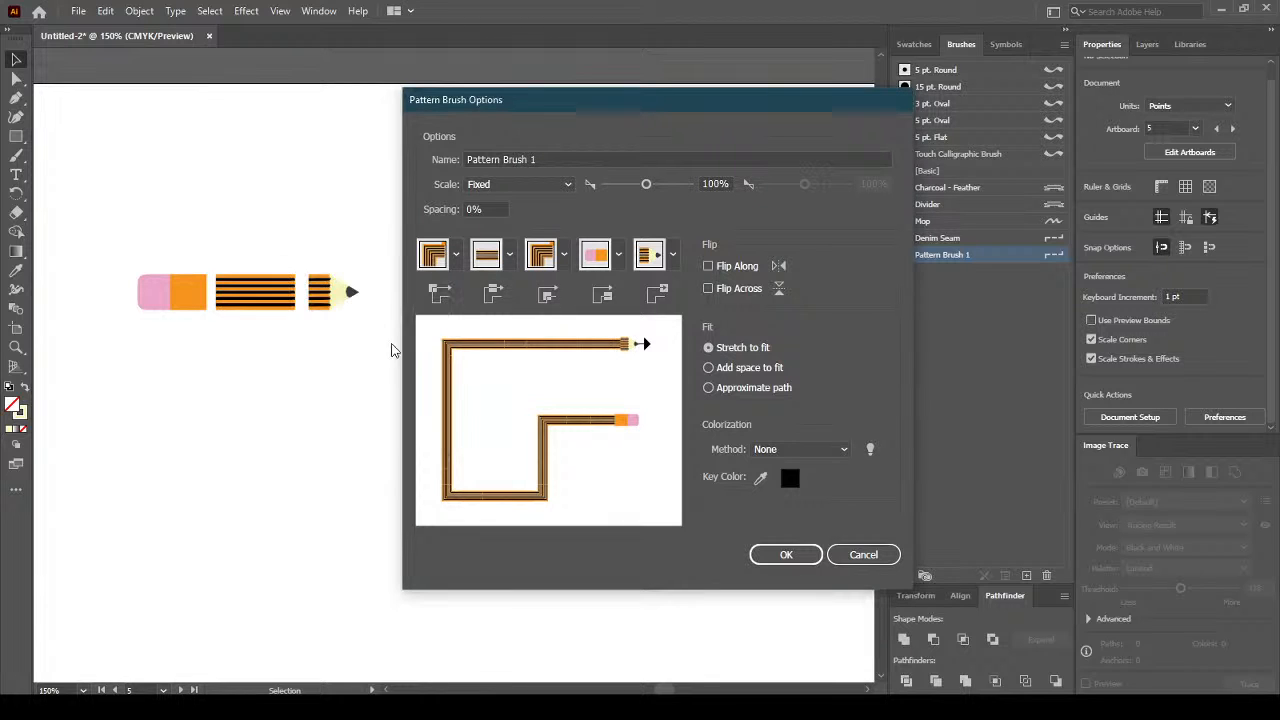
pyautogui.click(456, 257)
pyautogui.click(383, 381)
# Keep the brush scale Fixed and set it to 100%.
pyautogui.click(564, 186)
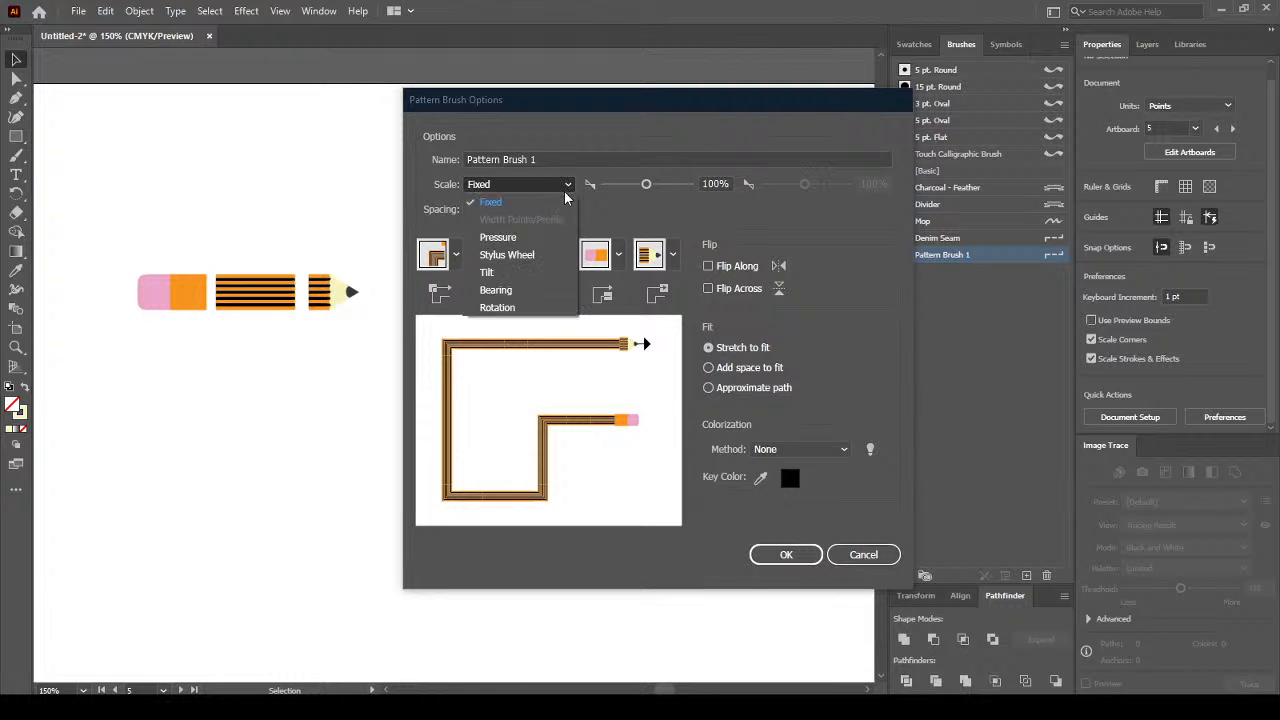
pyautogui.click(625, 215)
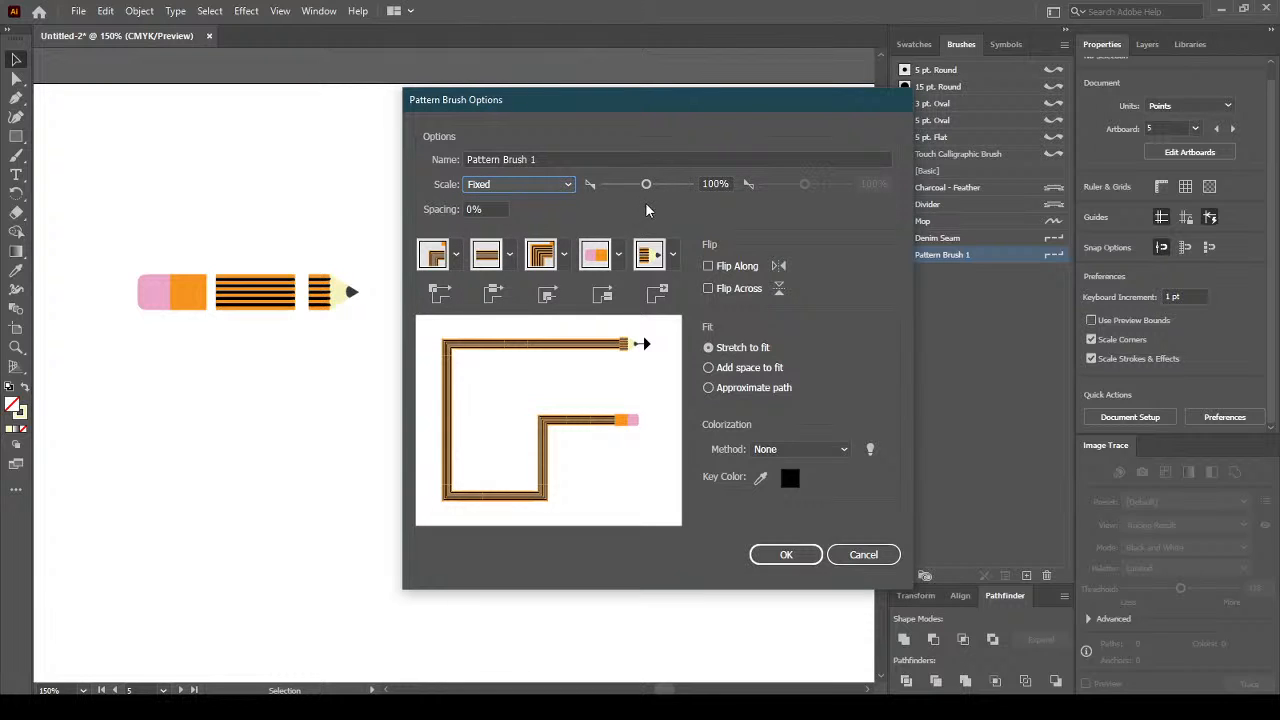
pyautogui.moveTo(645, 187)
pyautogui.mouseDown()
pyautogui.moveTo(668, 188)
pyautogui.moveTo(652, 193)
pyautogui.mouseUp()
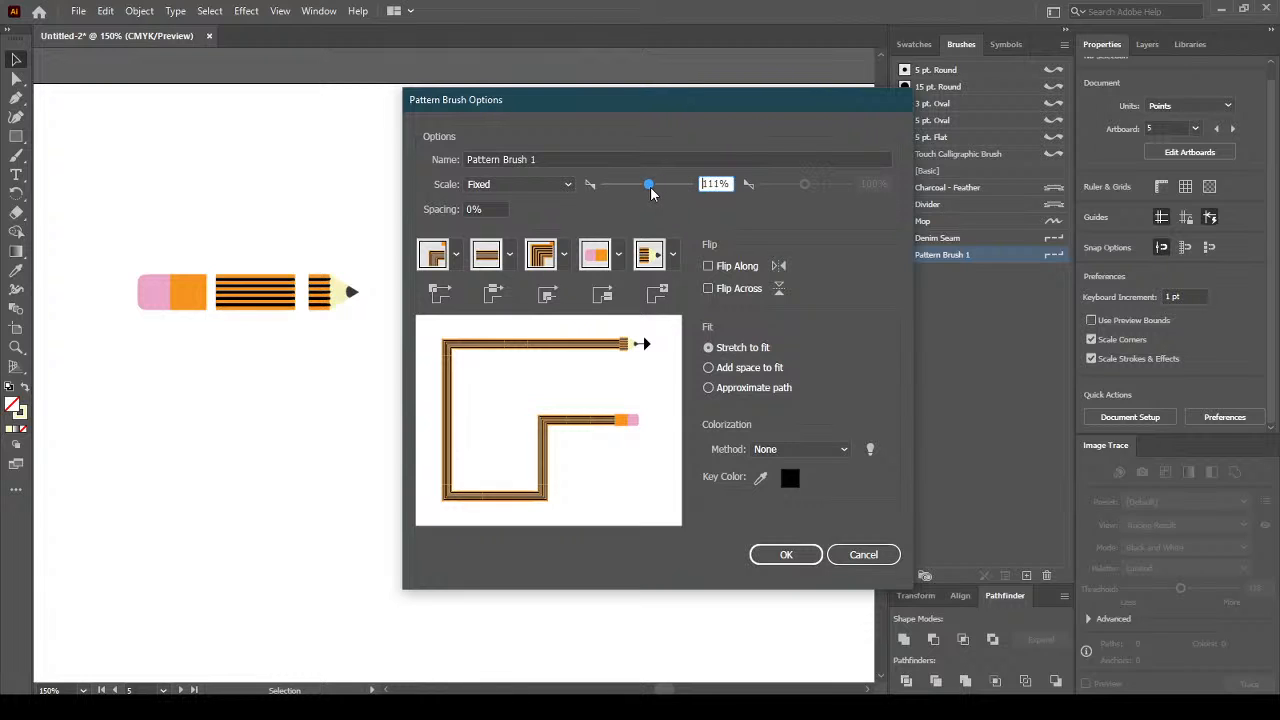
pyautogui.doubleClick(729, 184)
pyautogui.write('100')
# Keep Stretch to fit, colorization None, and no flipping after trying the alternatives.
pyautogui.click(709, 368)
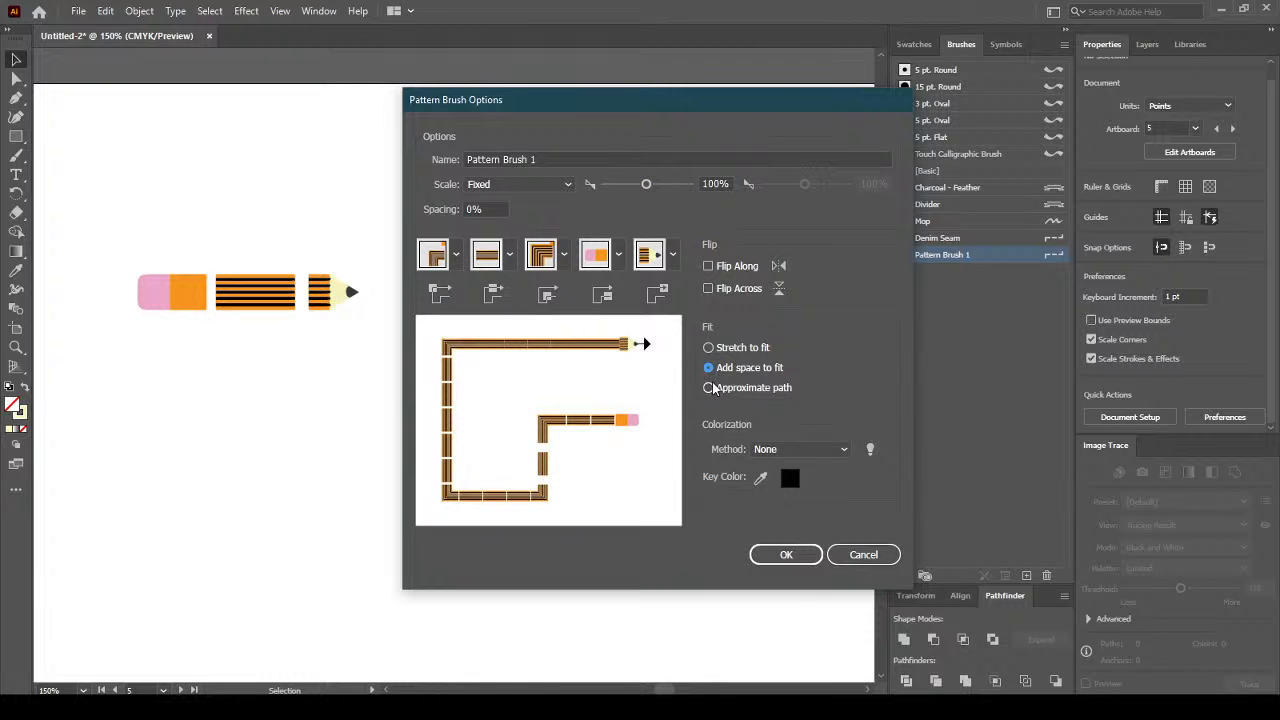
pyautogui.click(710, 388)
pyautogui.click(709, 348)
pyautogui.click(822, 452)
pyautogui.click(850, 402)
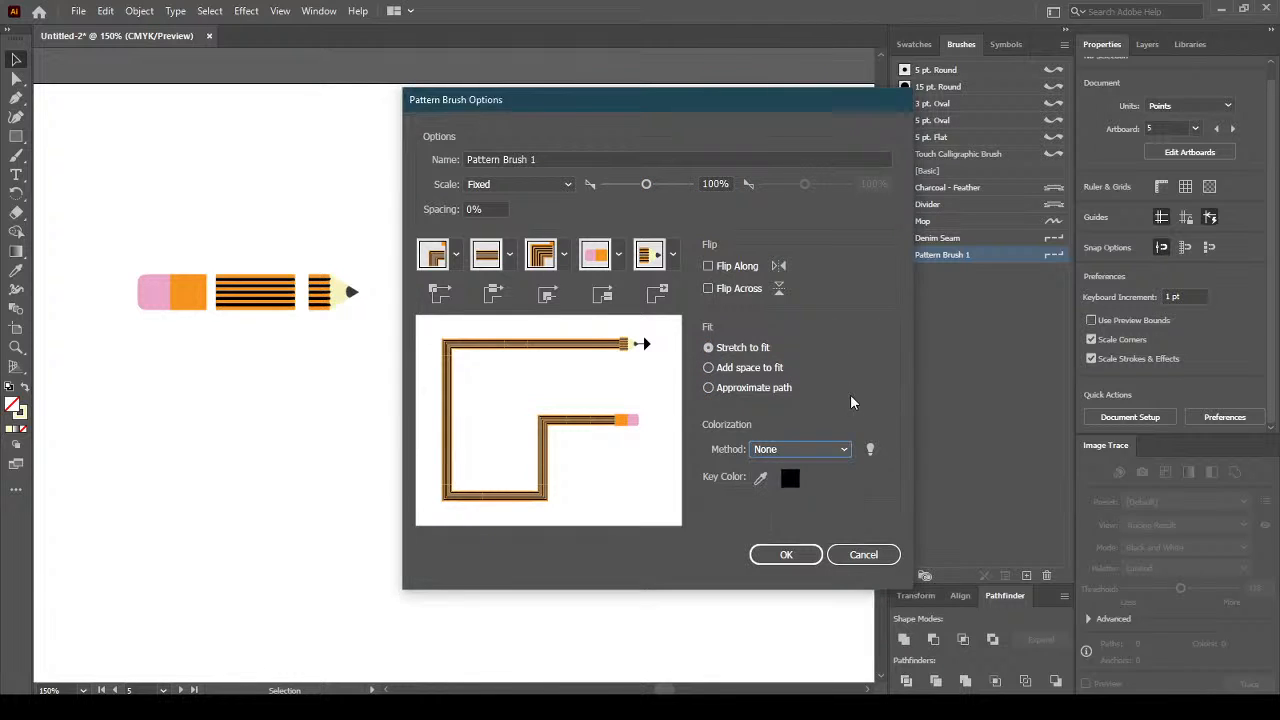
pyautogui.click(709, 288)
pyautogui.click(708, 267)
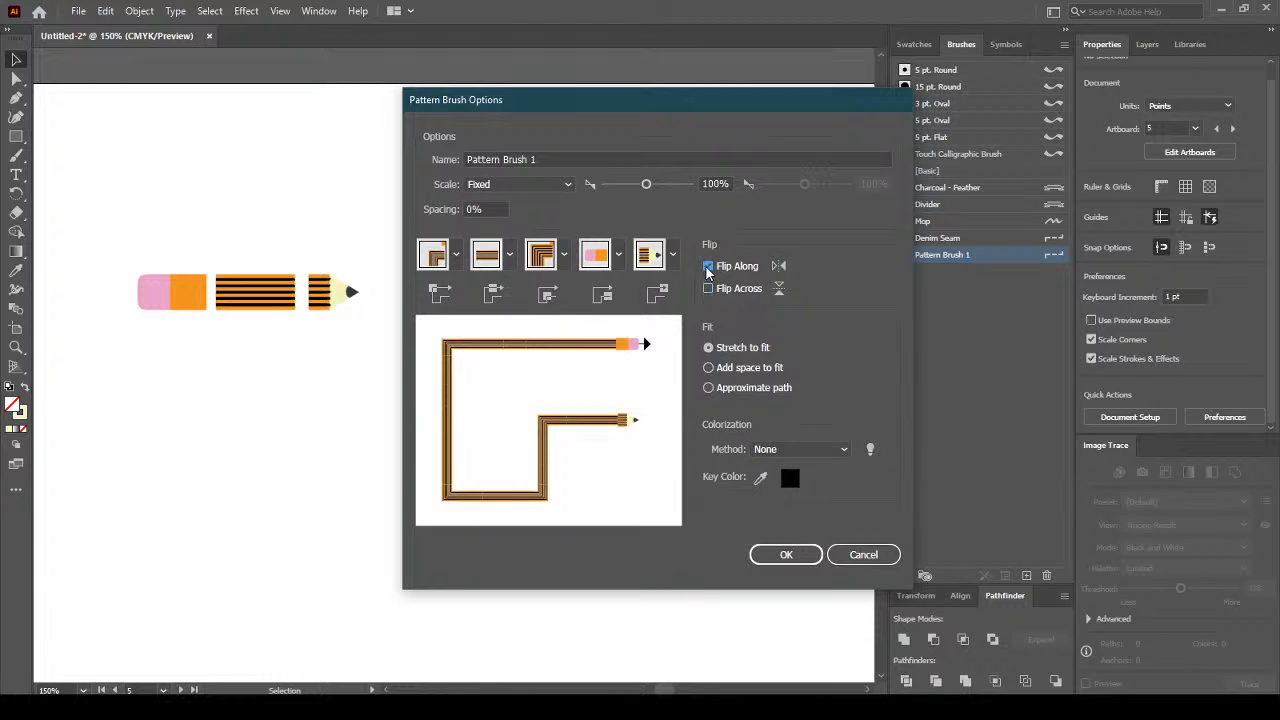
pyautogui.click(708, 267)
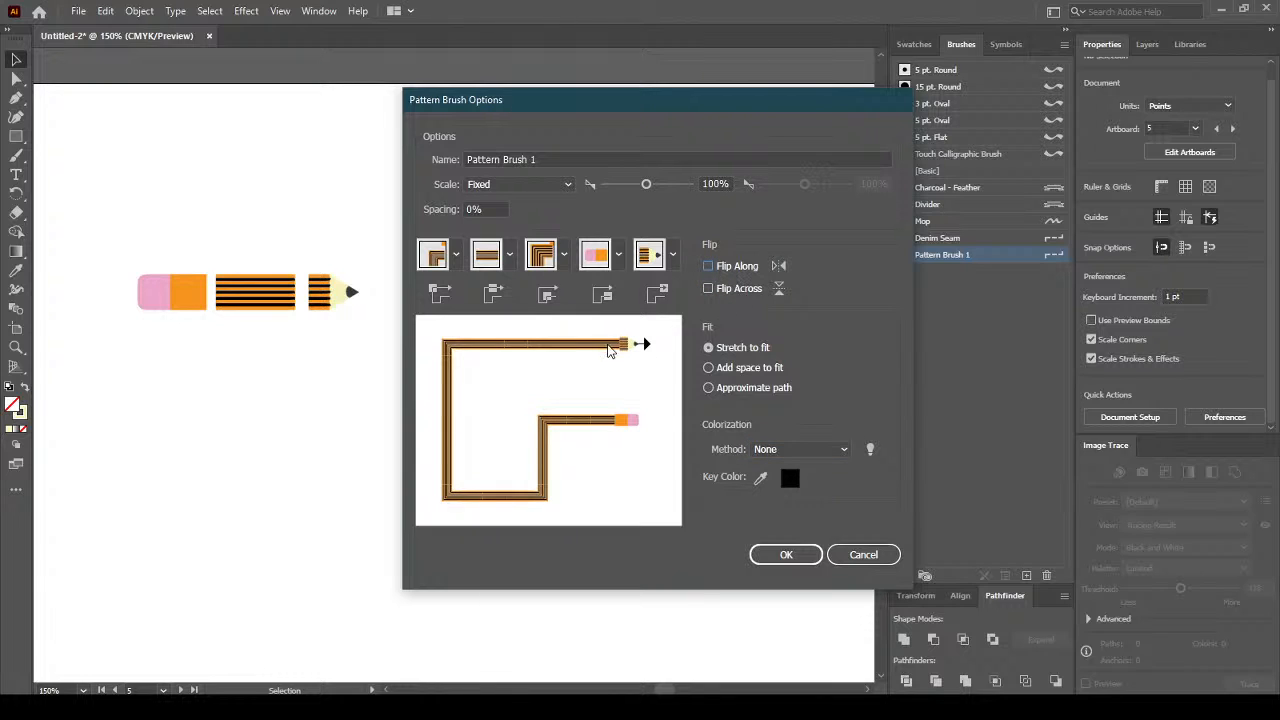
# Return the scale to Fixed and save Pattern Brush 1's settings with OK.
pyautogui.click(512, 185)
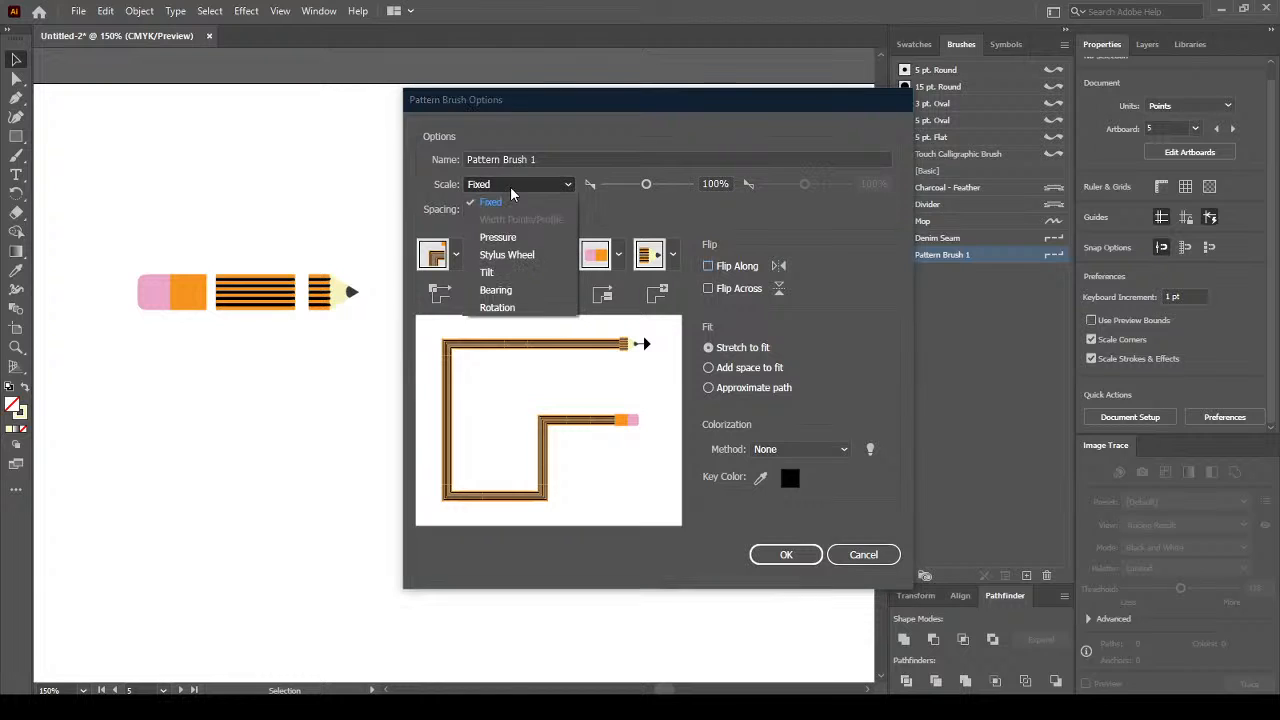
pyautogui.click(518, 236)
pyautogui.click(527, 184)
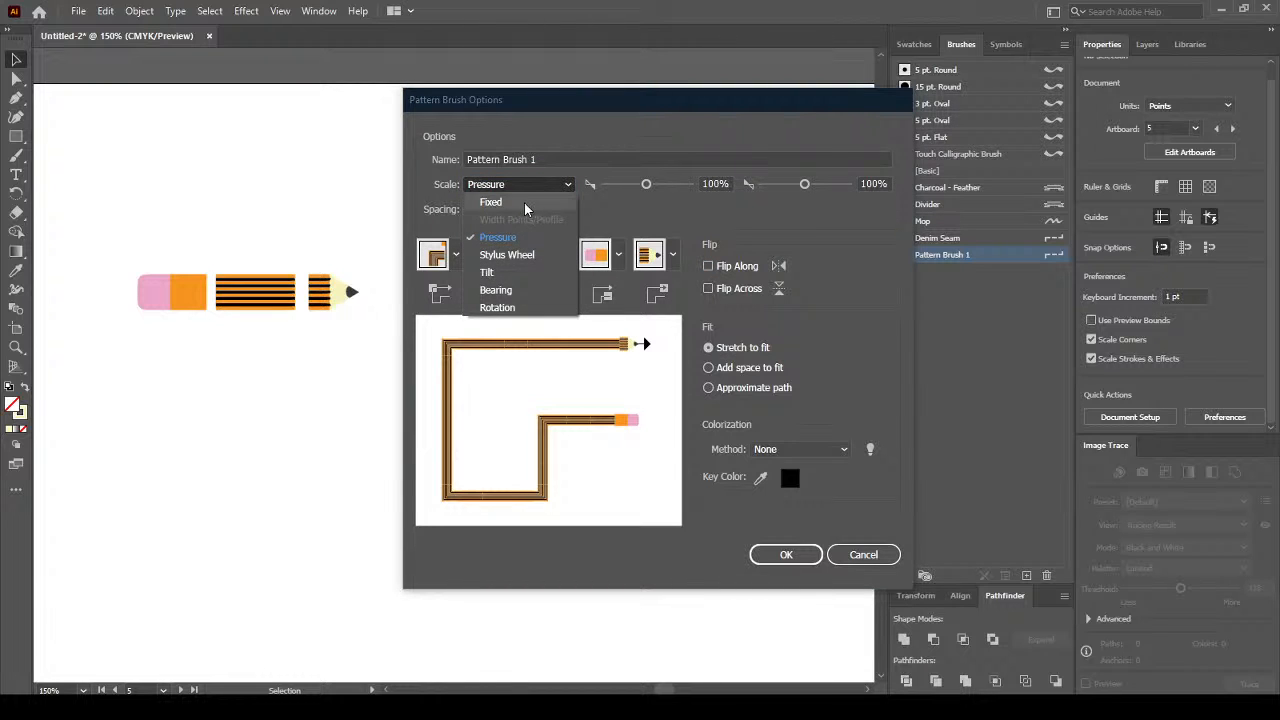
pyautogui.click(524, 202)
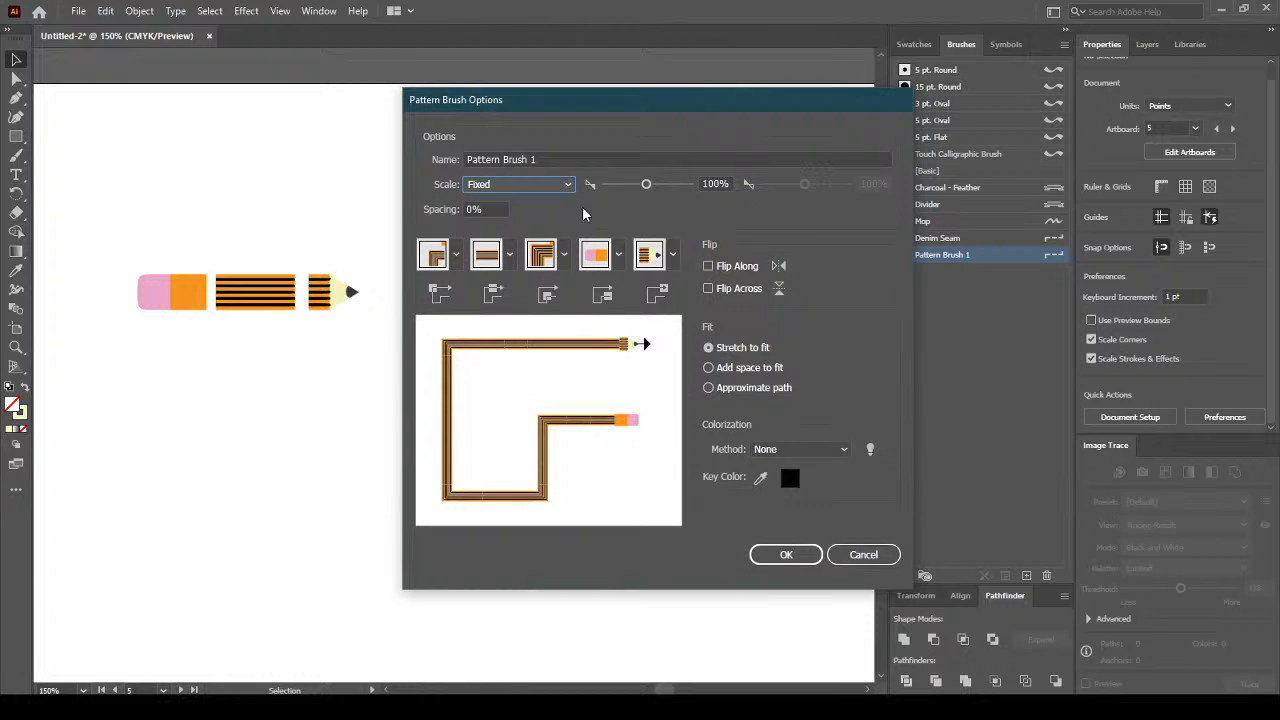
pyautogui.click(803, 556)
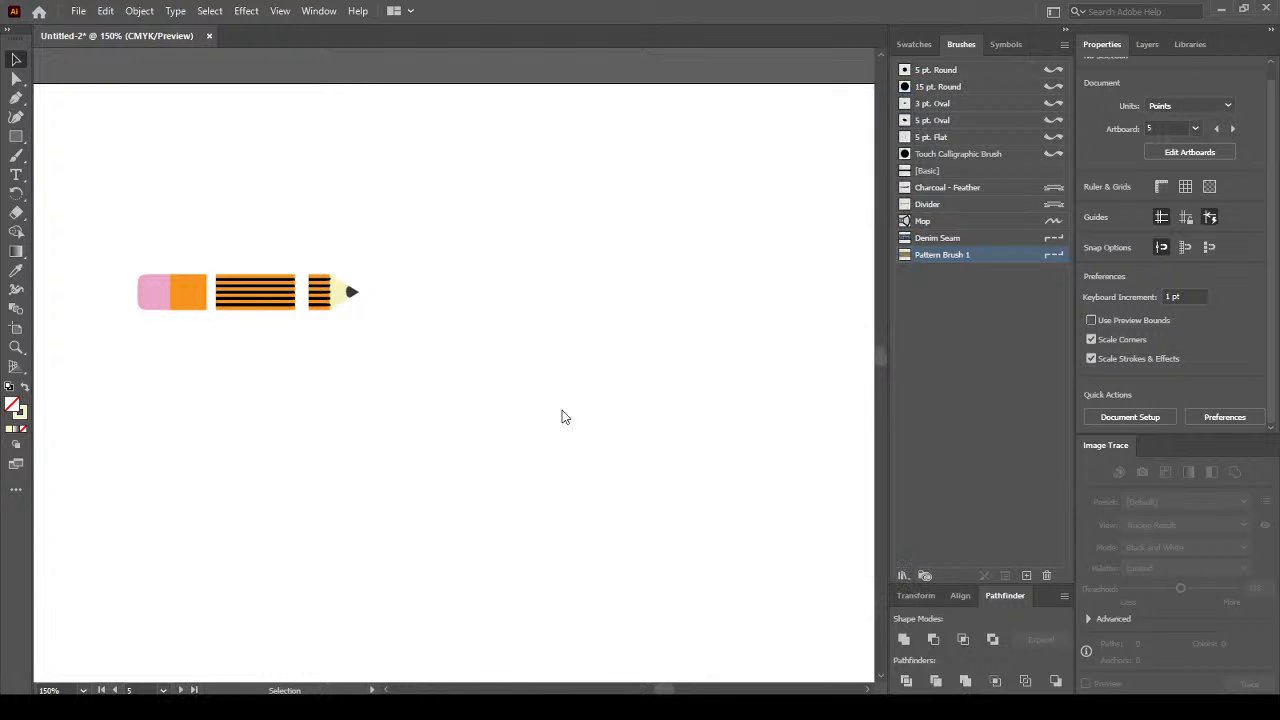
pyautogui.click(271, 293)
# Delete all the pencil pieces from the artboard.
pyautogui.click(193, 329)
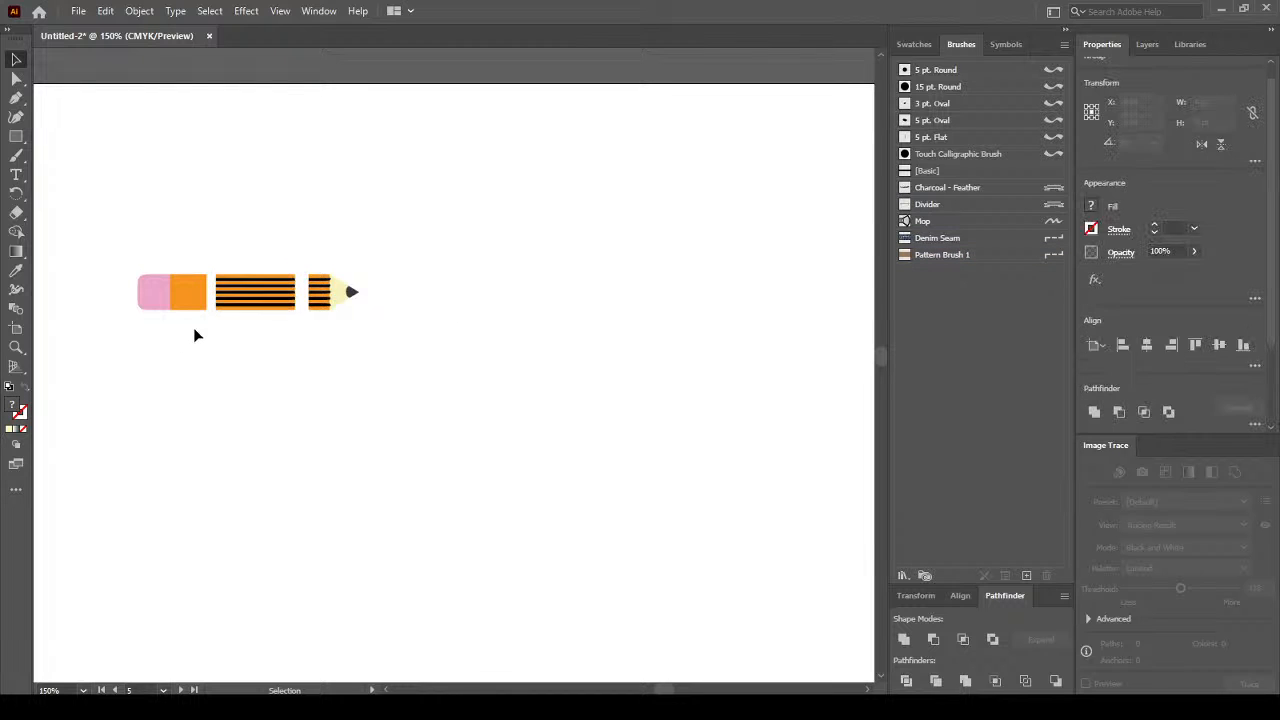
pyautogui.moveTo(415, 217); pyautogui.dragTo(171, 337)
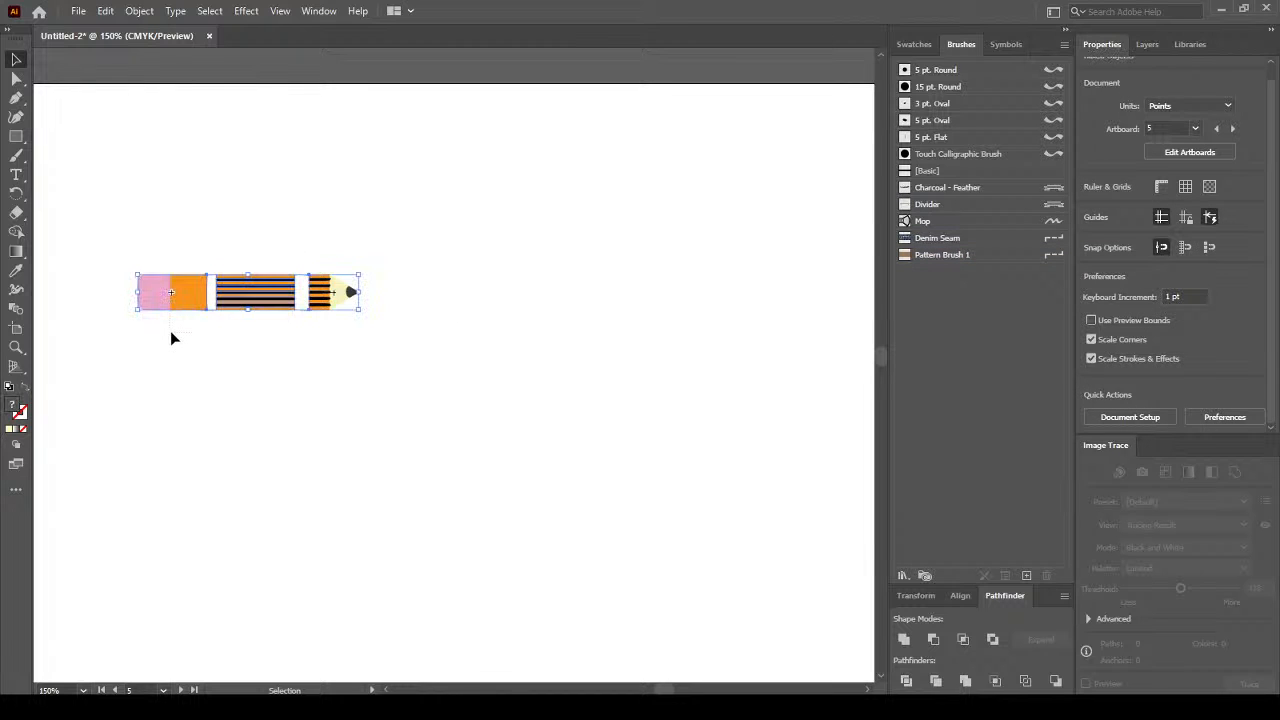
pyautogui.press('Delete')
pyautogui.scroll(-2, 322, 308)
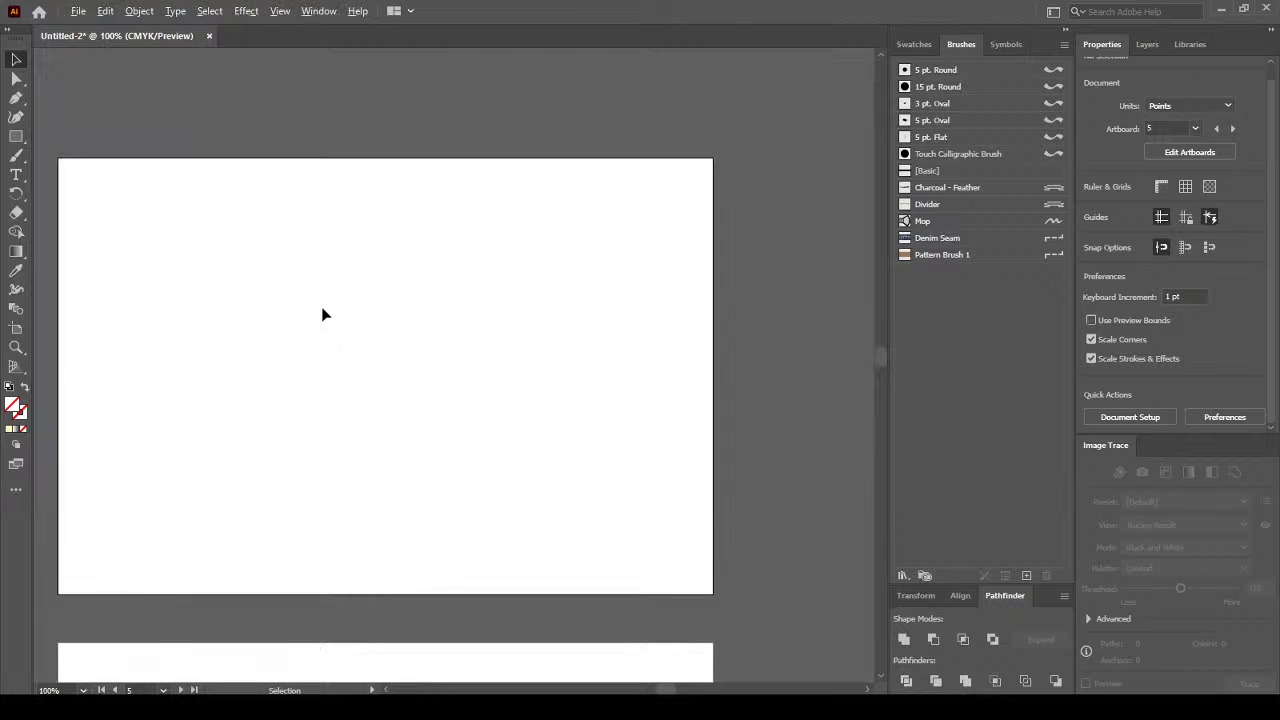
pyautogui.scroll(1, 244, 314)
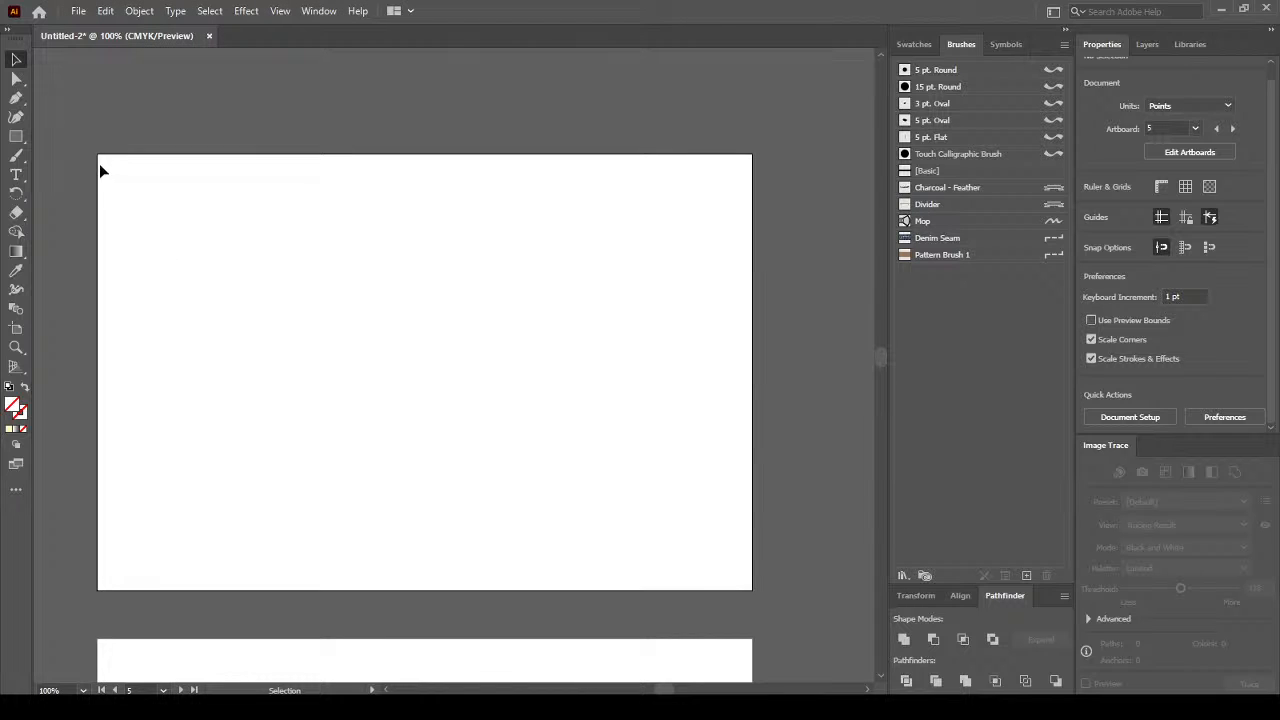
# Draw a squared spiral path with a horizontal tail using the Pen tool.
pyautogui.click(16, 97)
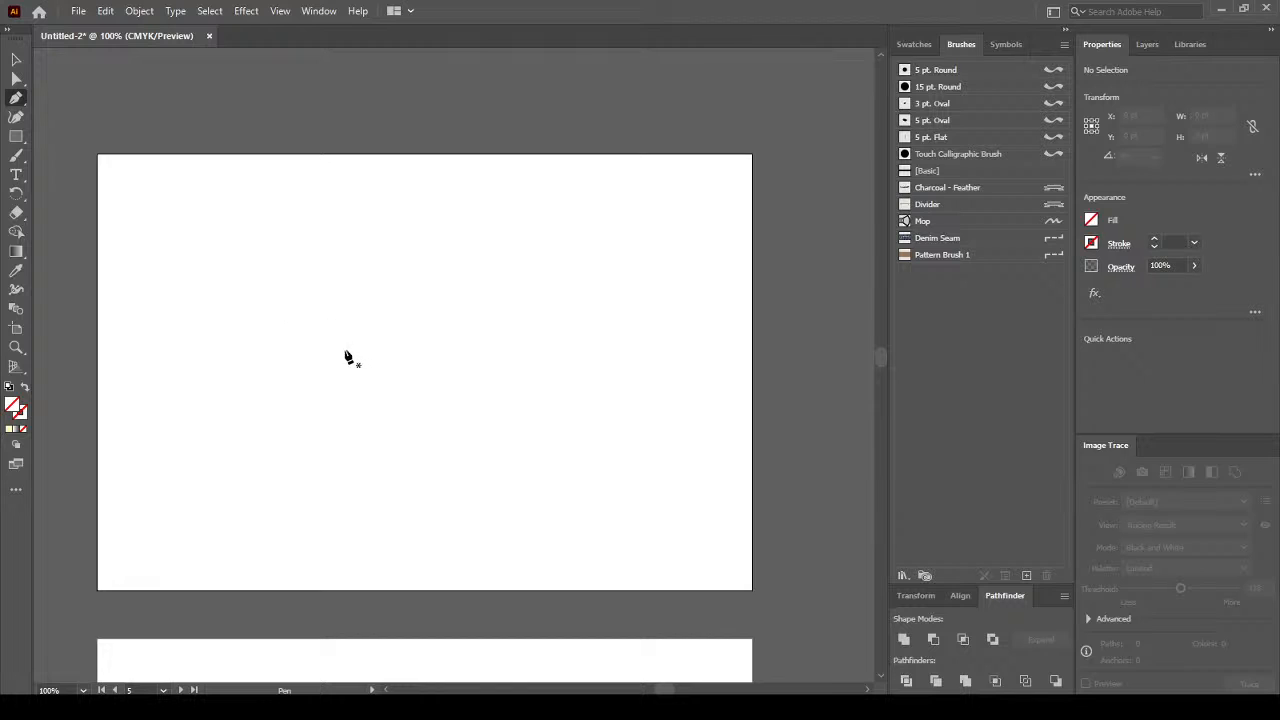
pyautogui.click(371, 346)
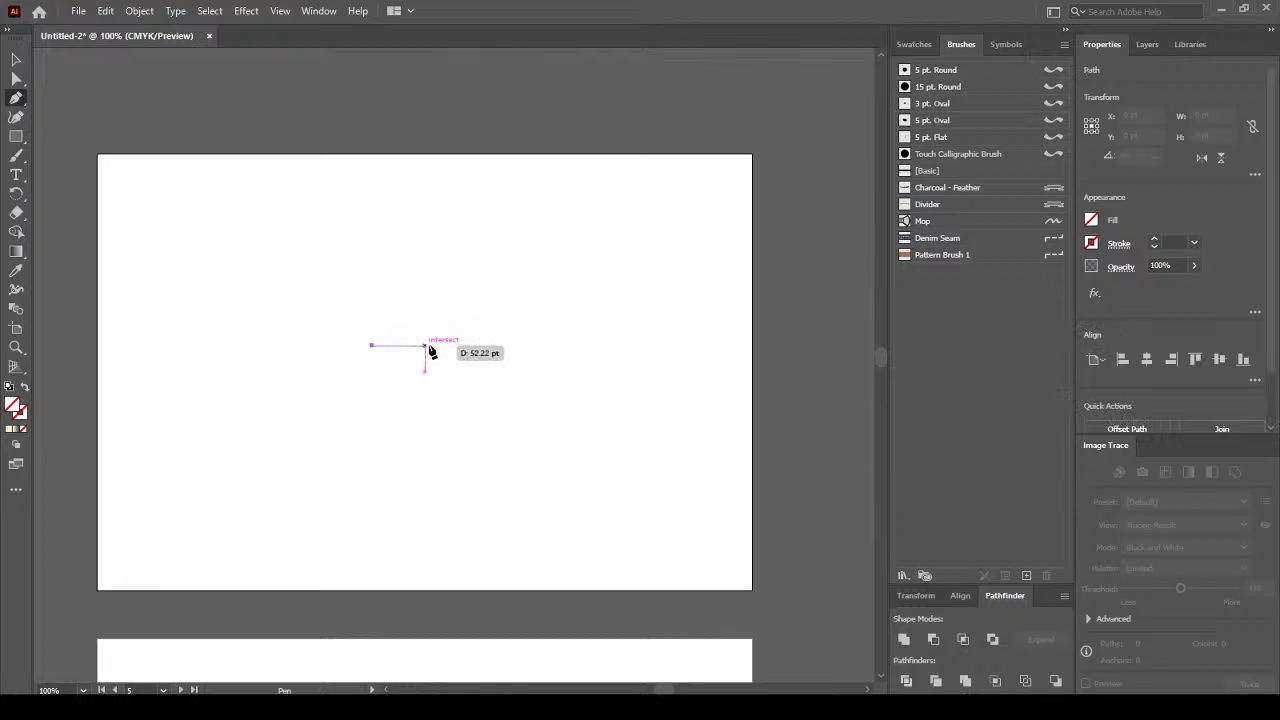
pyautogui.click(437, 346)
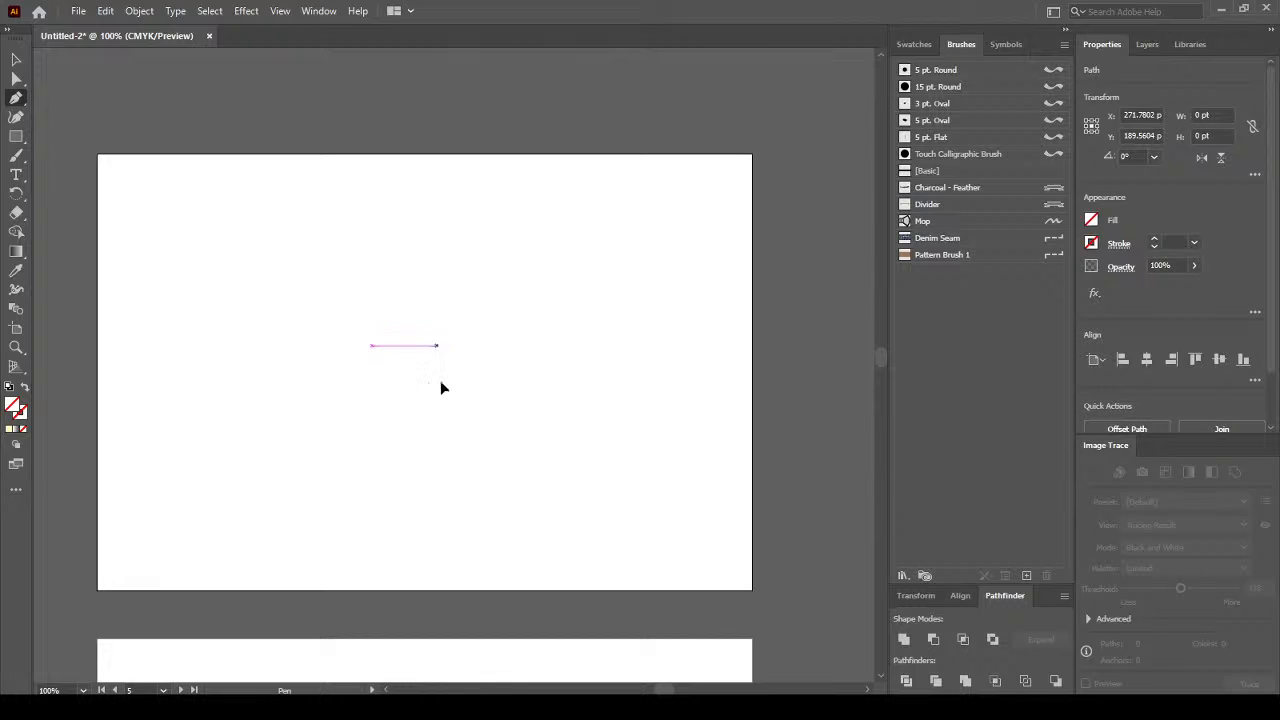
pyautogui.click(438, 419)
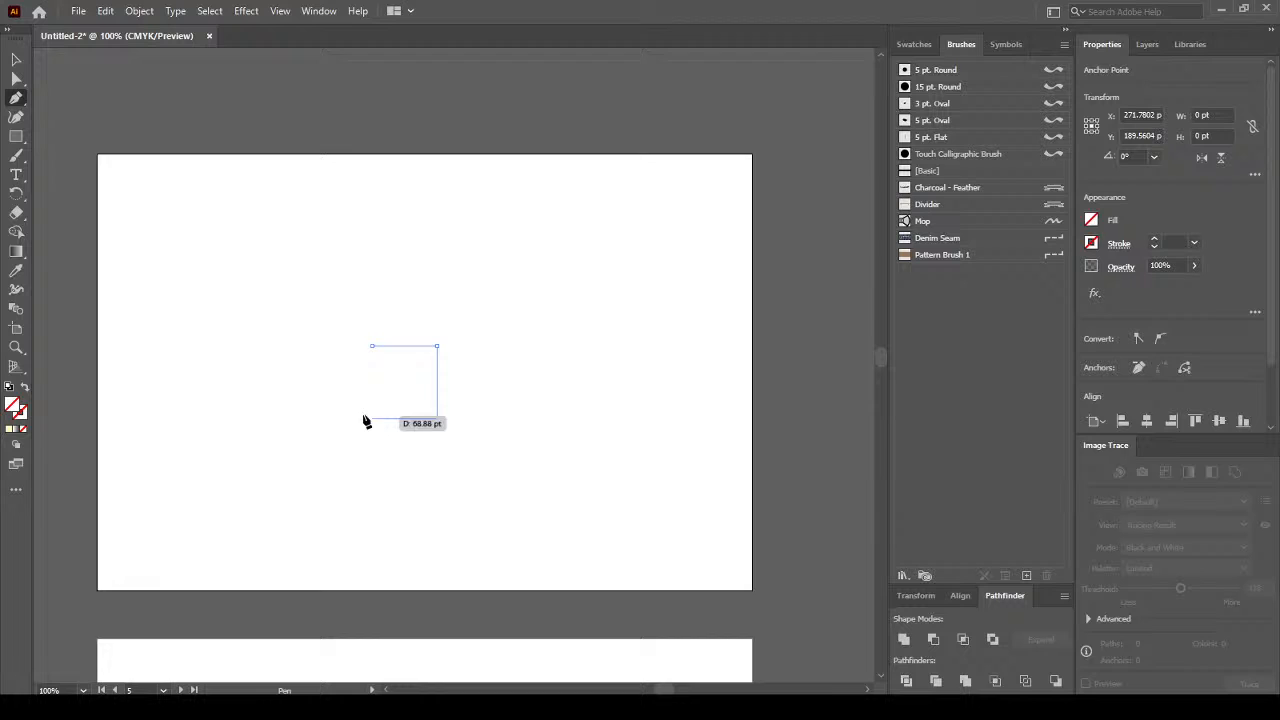
pyautogui.click(309, 419)
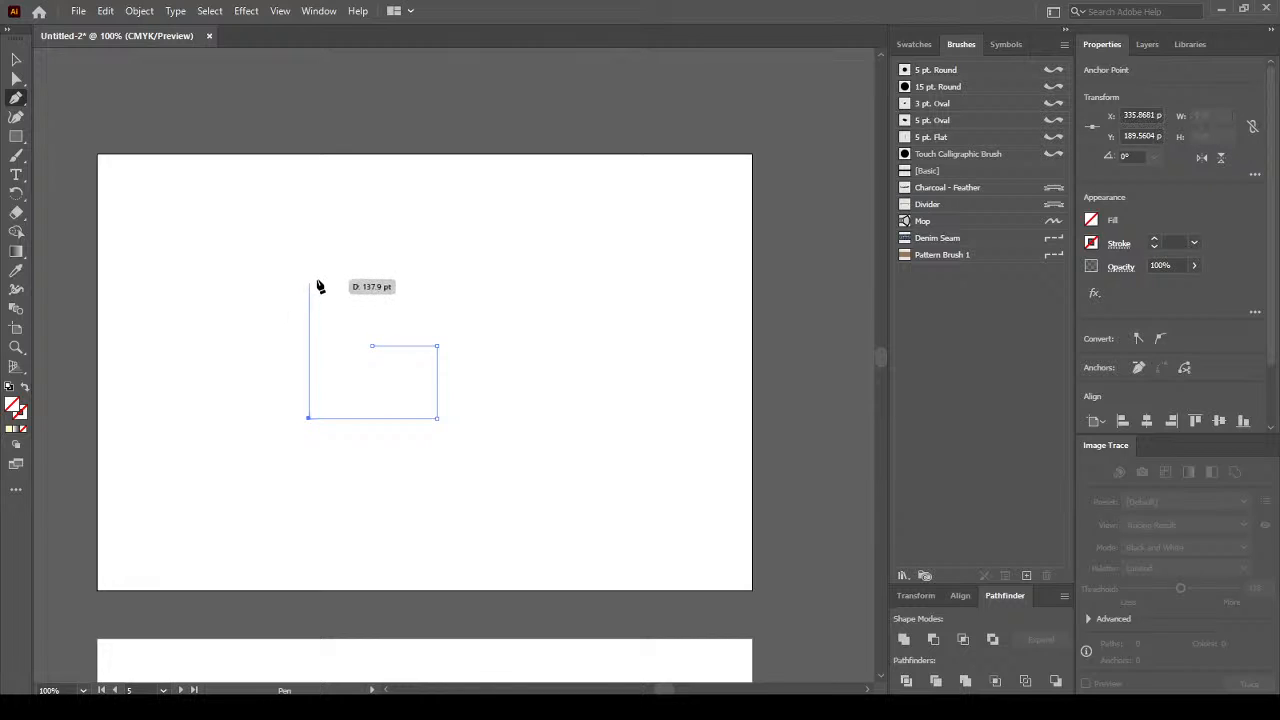
pyautogui.click(309, 279)
pyautogui.keyDown('shift'); pyautogui.click(507, 295); pyautogui.keyUp('shift')
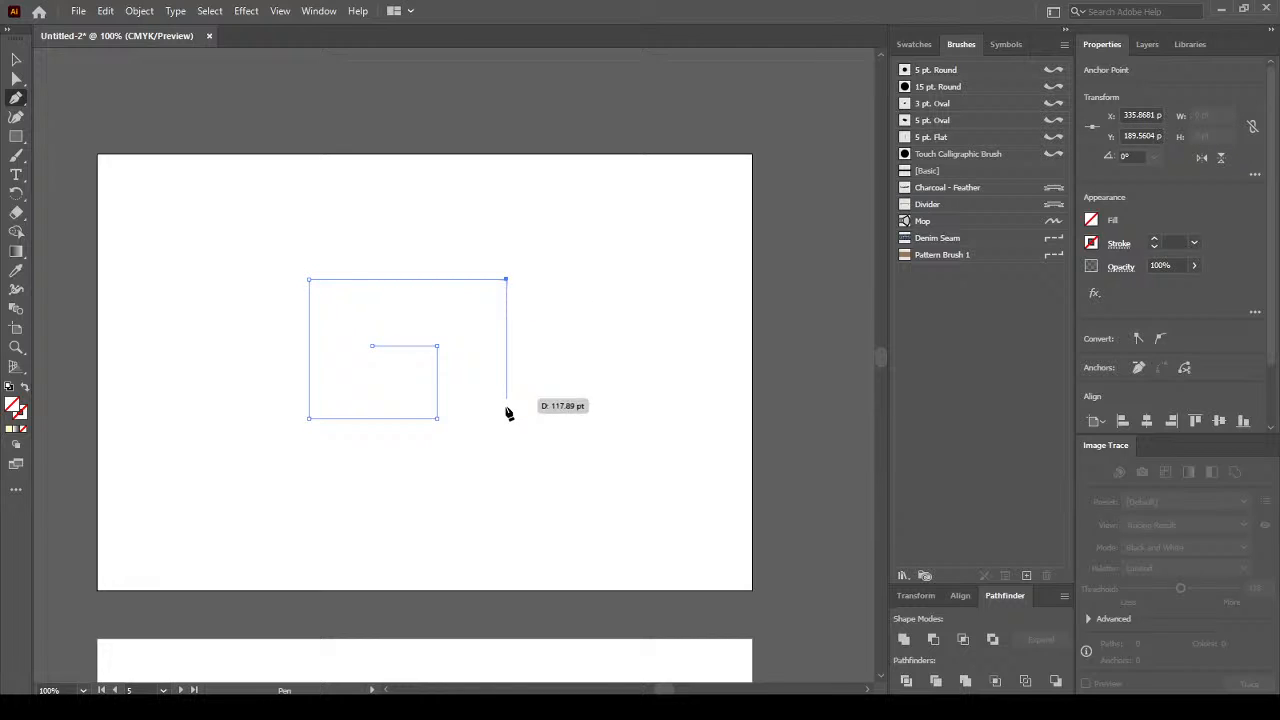
pyautogui.keyDown('shift'); pyautogui.click(507, 474); pyautogui.keyUp('shift')
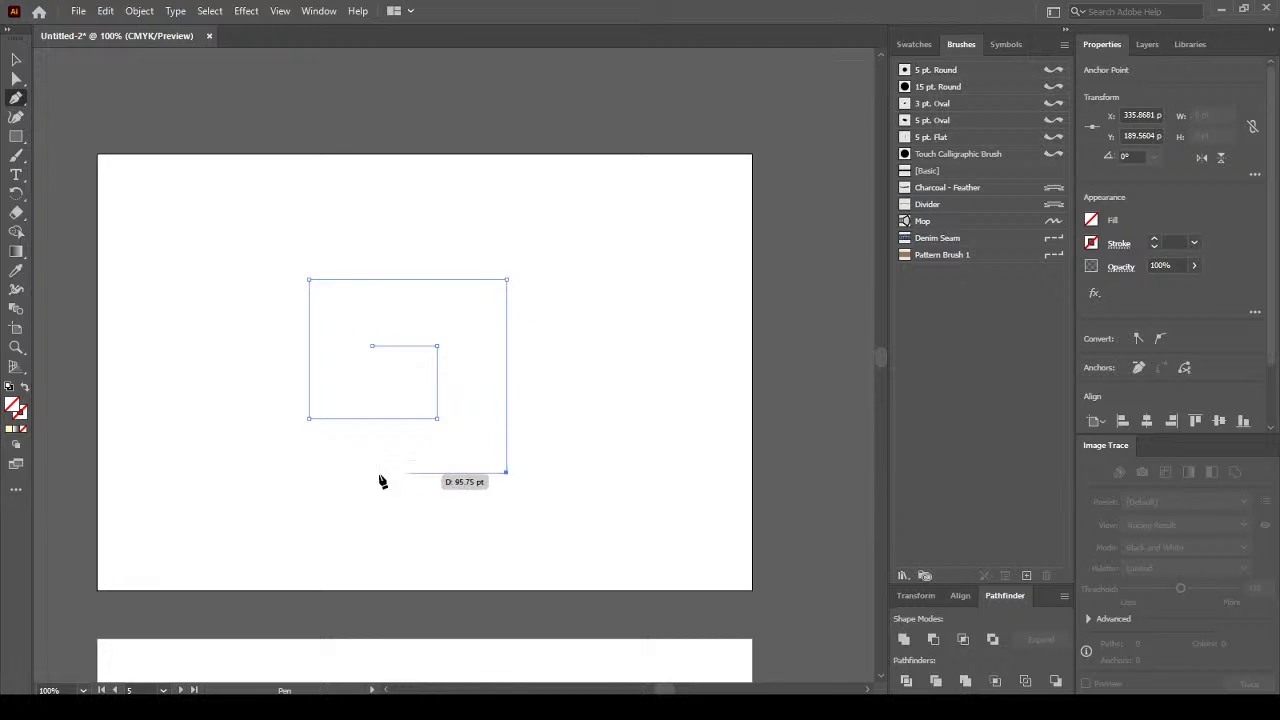
pyautogui.keyDown('shift'); pyautogui.click(256, 472); pyautogui.keyUp('shift')
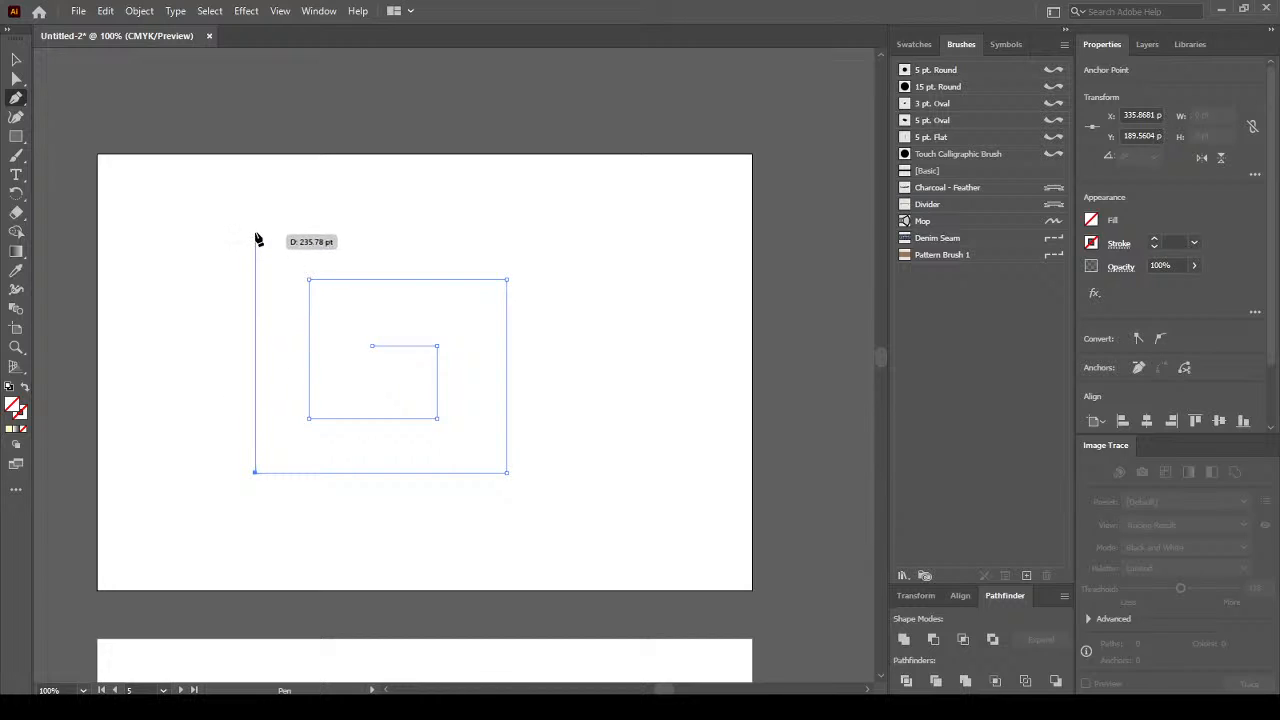
pyautogui.keyDown('shift'); pyautogui.click(256, 232); pyautogui.keyUp('shift')
pyautogui.keyDown('shift'); pyautogui.click(557, 232); pyautogui.keyUp('shift')
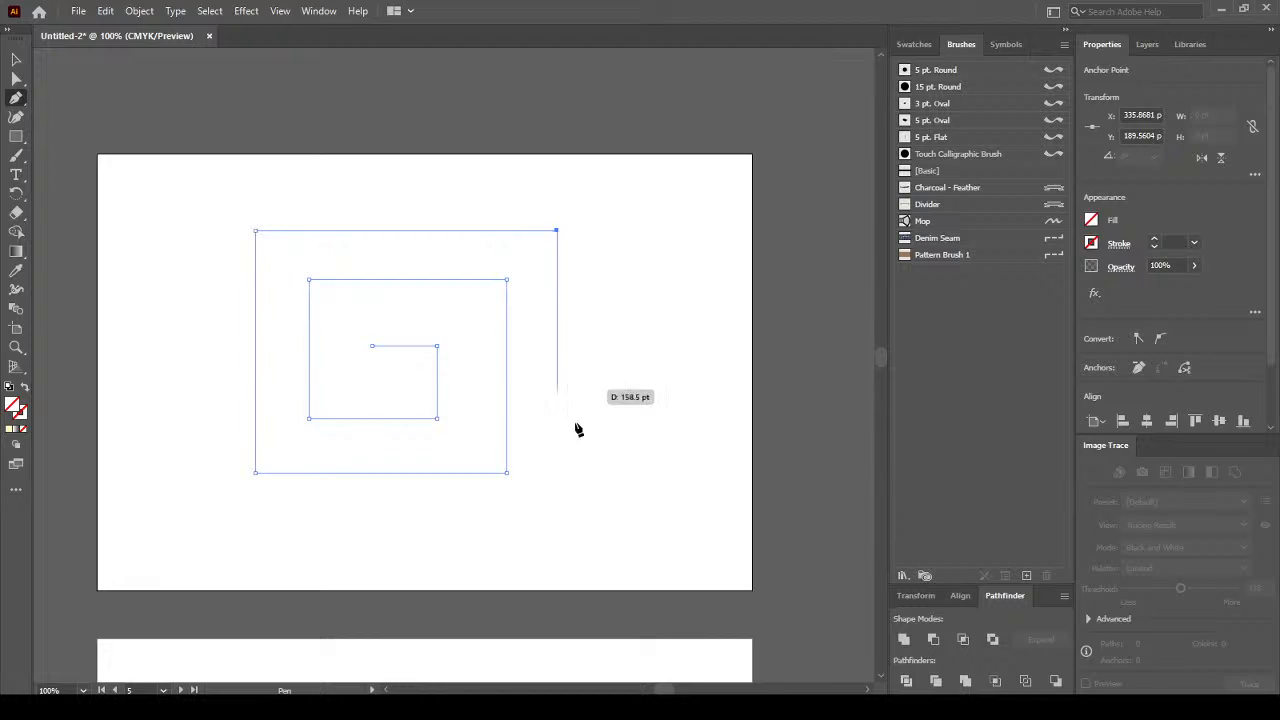
pyautogui.keyDown('shift'); pyautogui.click(557, 473); pyautogui.keyUp('shift')
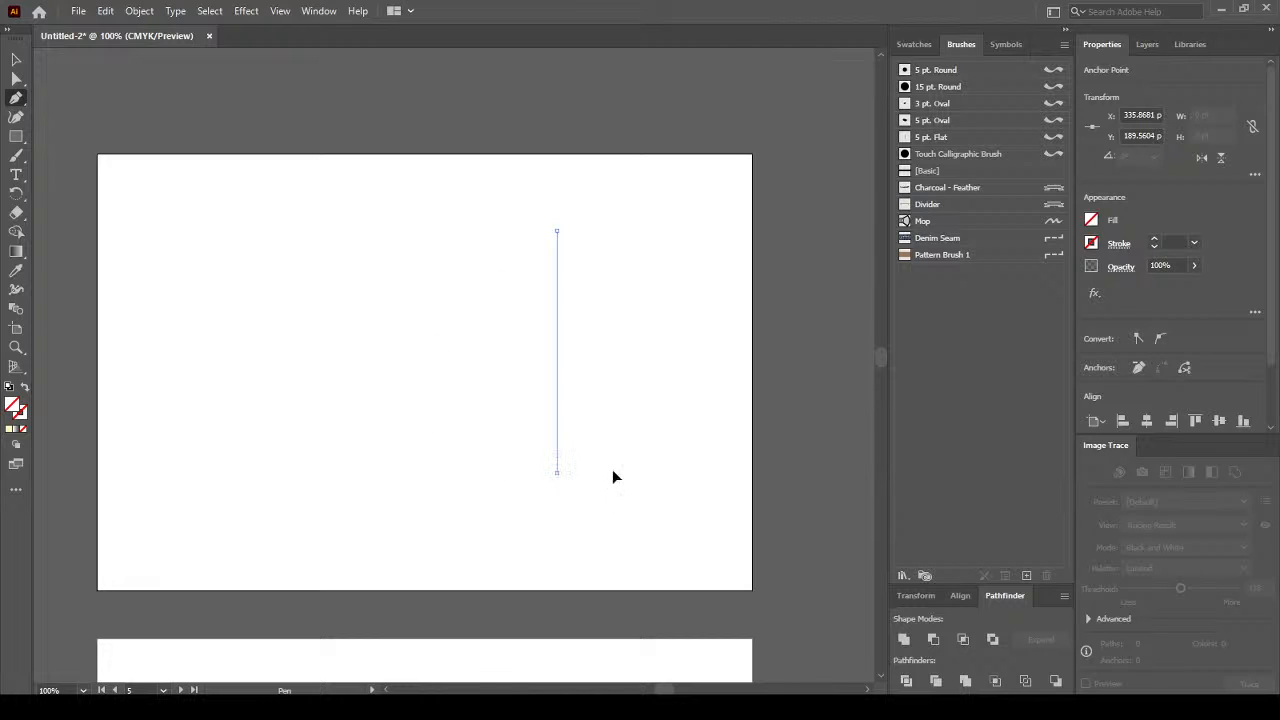
pyautogui.keyDown('shift'); pyautogui.click(695, 473); pyautogui.keyUp('shift')
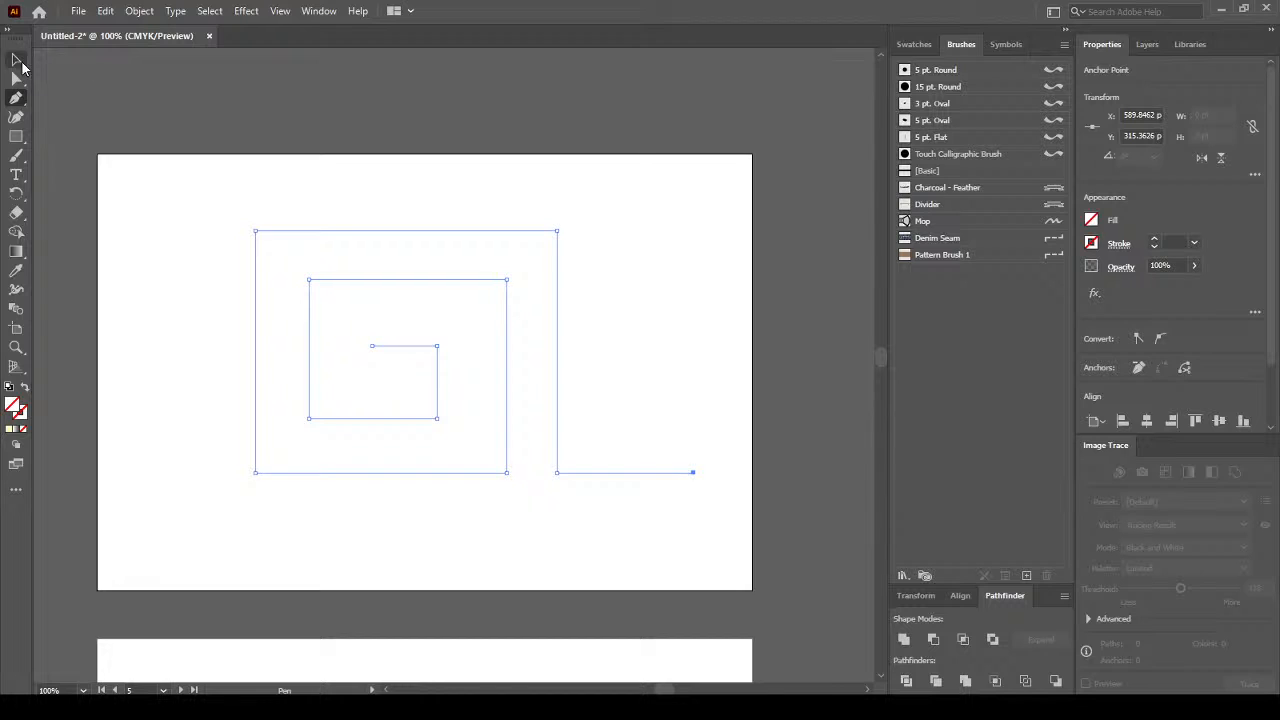
pyautogui.click(17, 62)
pyautogui.click(482, 168)
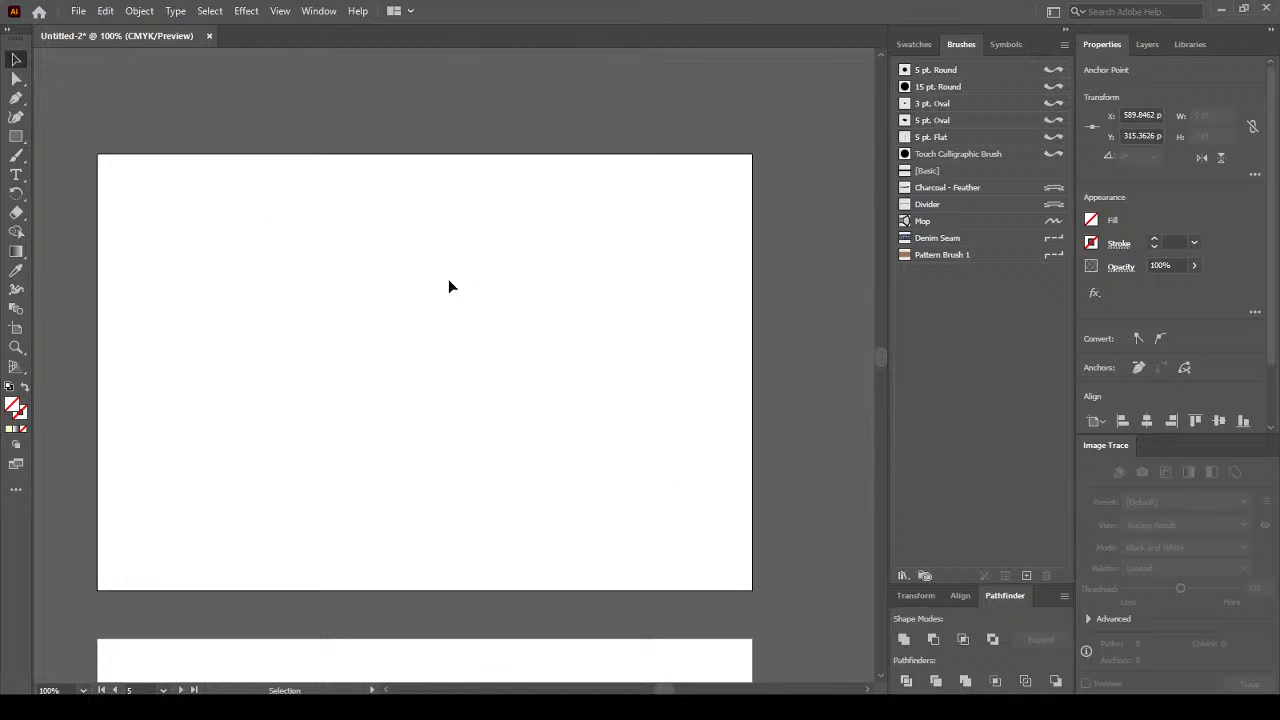
# Give the spiral a black 1 pt stroke and draw a small 36 pt square at top-left.
pyautogui.hotkey('ctrl', 'a')
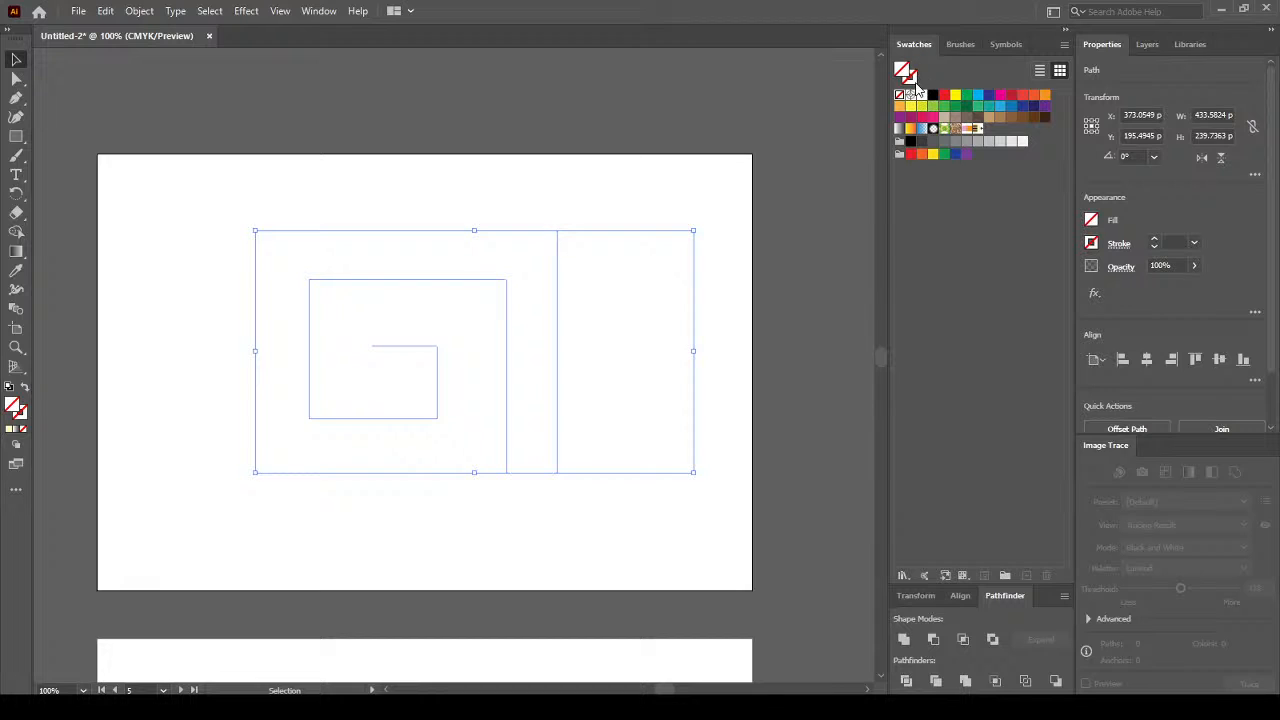
pyautogui.click(910, 78)
pyautogui.click(933, 94)
pyautogui.click(706, 108)
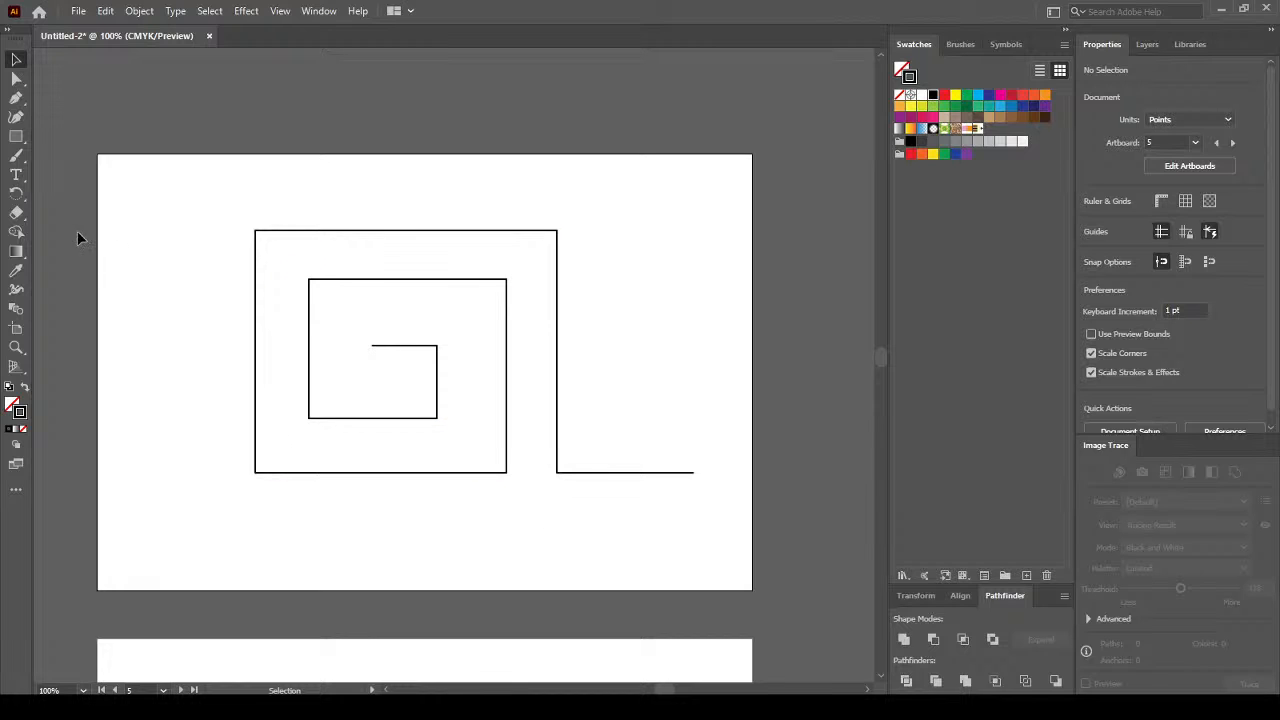
pyautogui.moveTo(17, 136)
pyautogui.mouseDown()
pyautogui.moveTo(96, 141)
pyautogui.moveTo(171, 223)
pyautogui.moveTo(163, 215)
pyautogui.mouseUp()
pyautogui.click(14, 60)
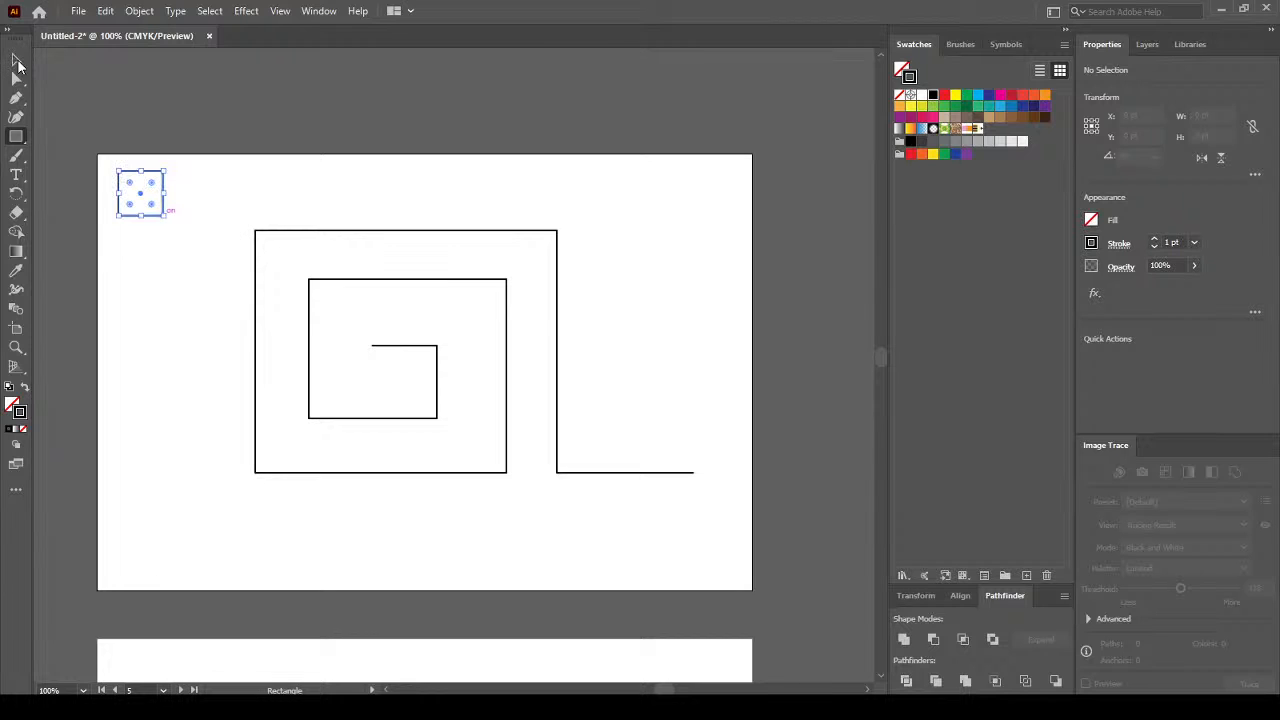
# Remove the square's outline, fill it red, and hide selection edges.
pyautogui.click(899, 94)
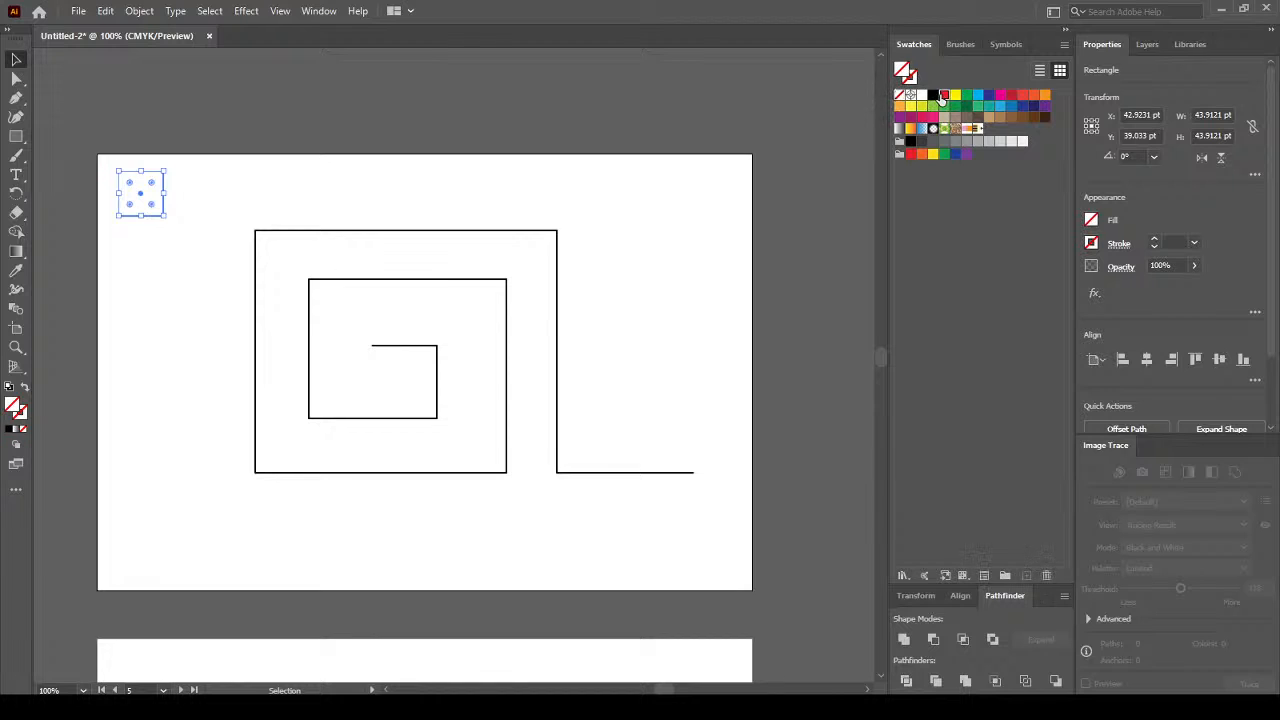
pyautogui.click(944, 95)
pyautogui.hotkey('ctrl', 'h')
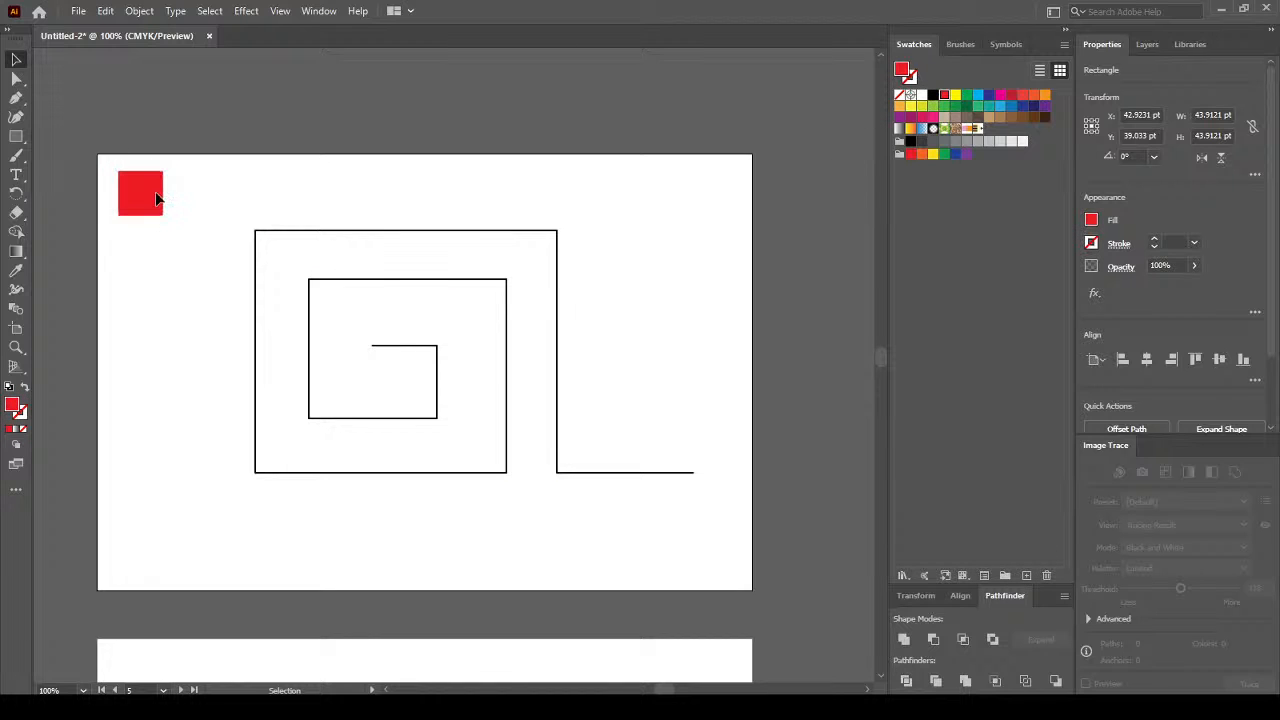
# Move the red square into the spiral's top corridor between the top walls.
pyautogui.moveTo(148, 194); pyautogui.dragTo(313, 287)
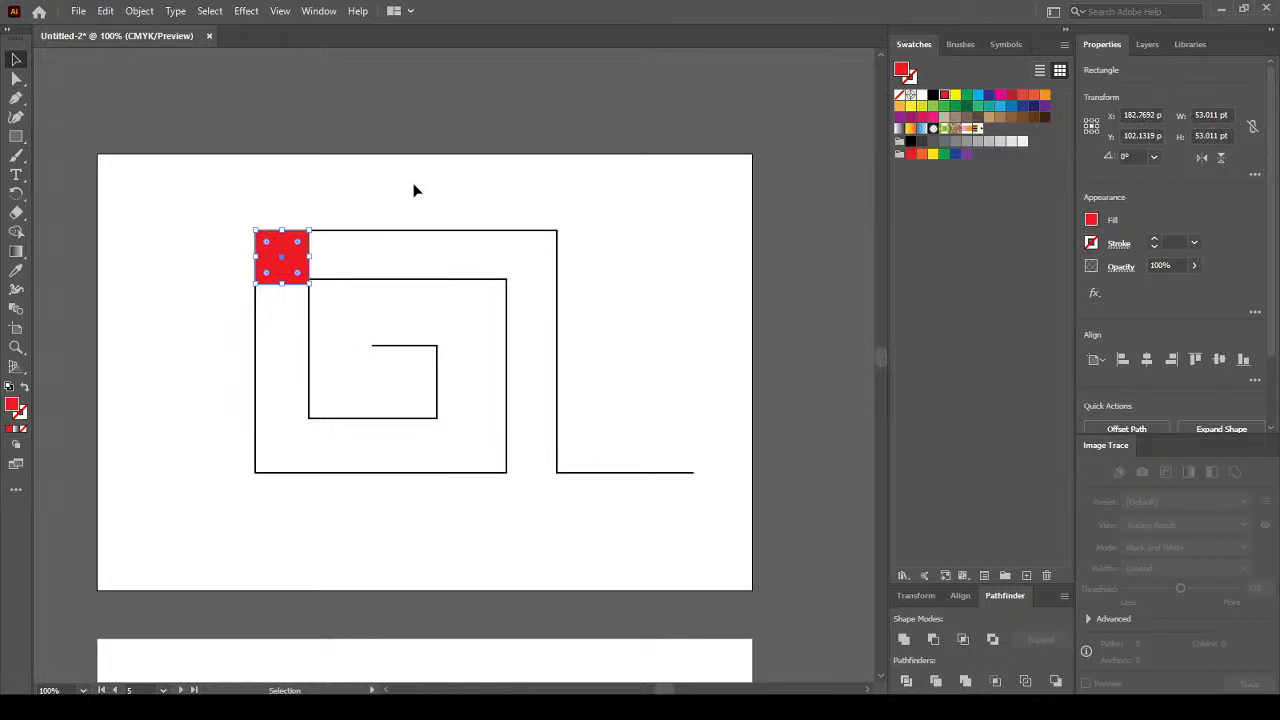
pyautogui.click(310, 242)
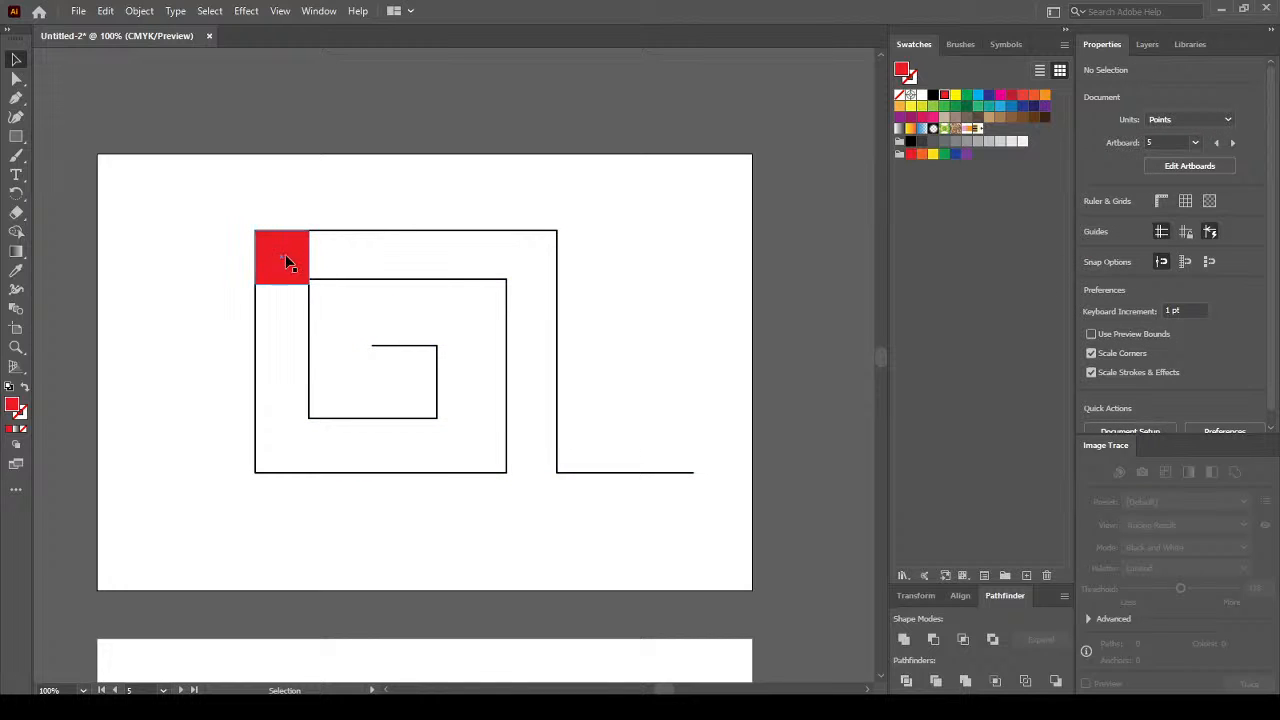
pyautogui.moveTo(289, 263); pyautogui.dragTo(264, 360)
pyautogui.click(220, 360)
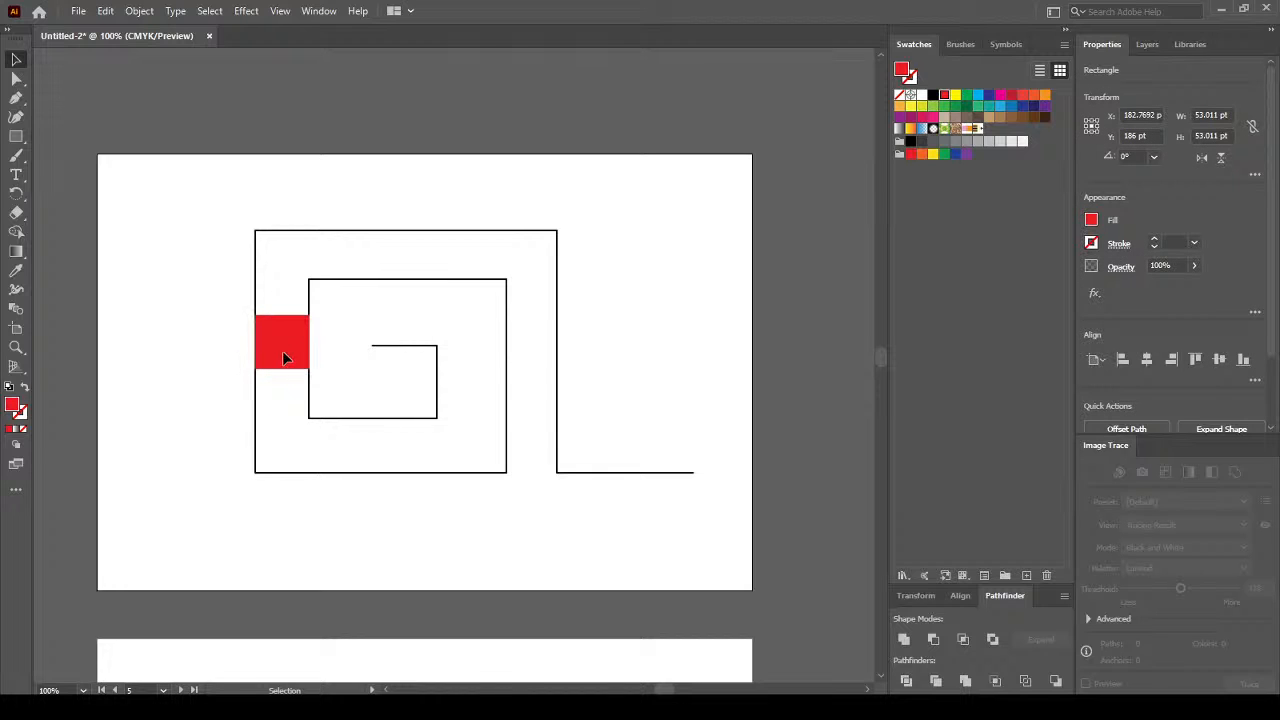
pyautogui.moveTo(293, 356); pyautogui.dragTo(371, 271)
pyautogui.click(424, 284)
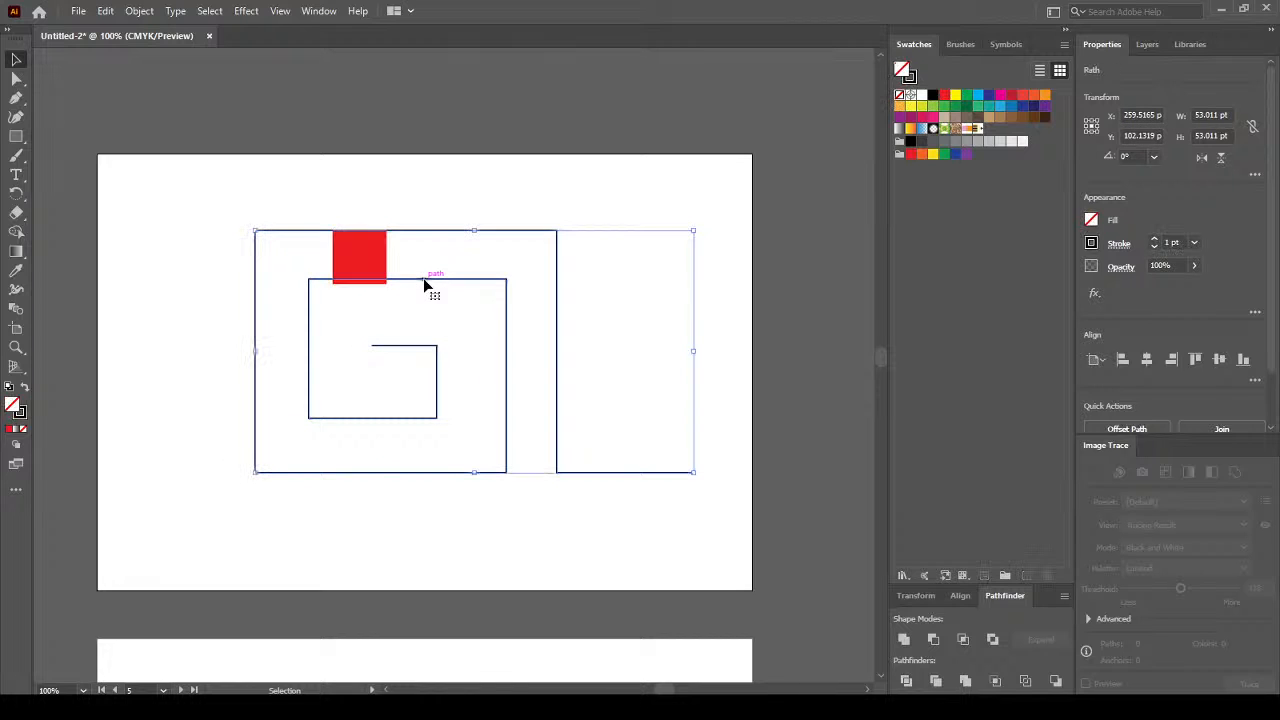
pyautogui.click(426, 180)
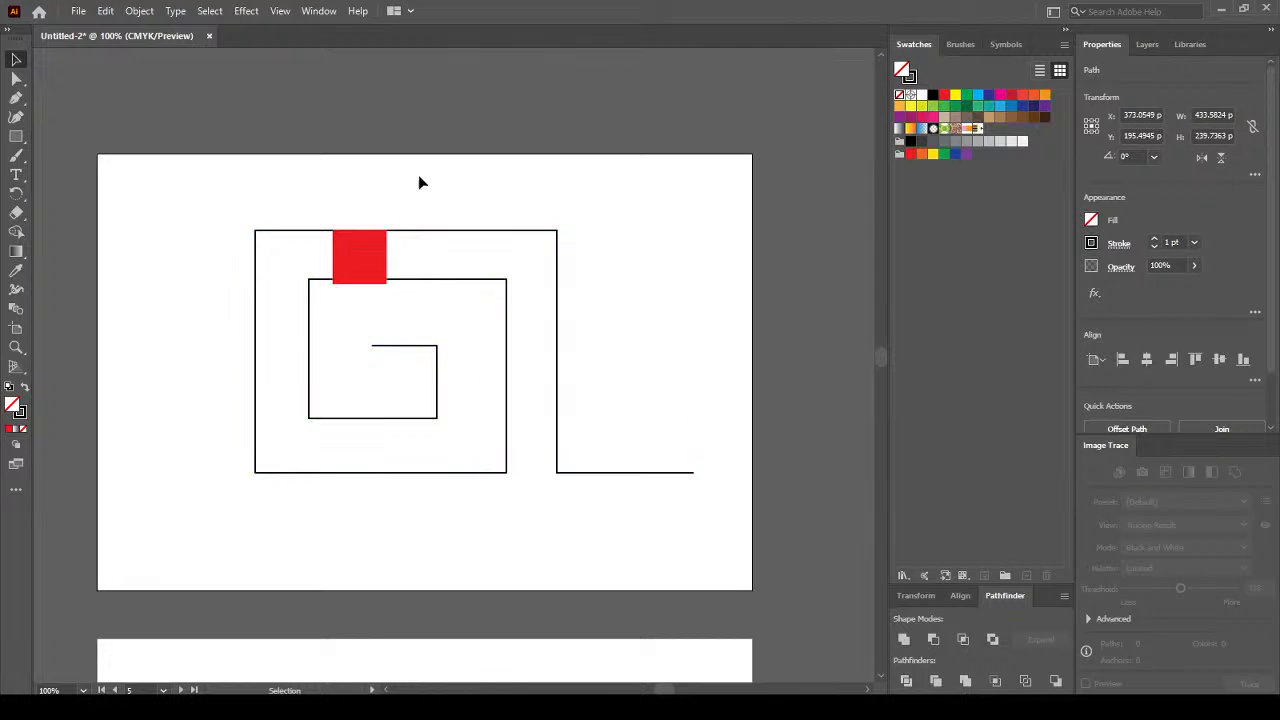
# Nudge the spiral's inner top edge down and place the red square on the inner right edge.
pyautogui.click(16, 78)
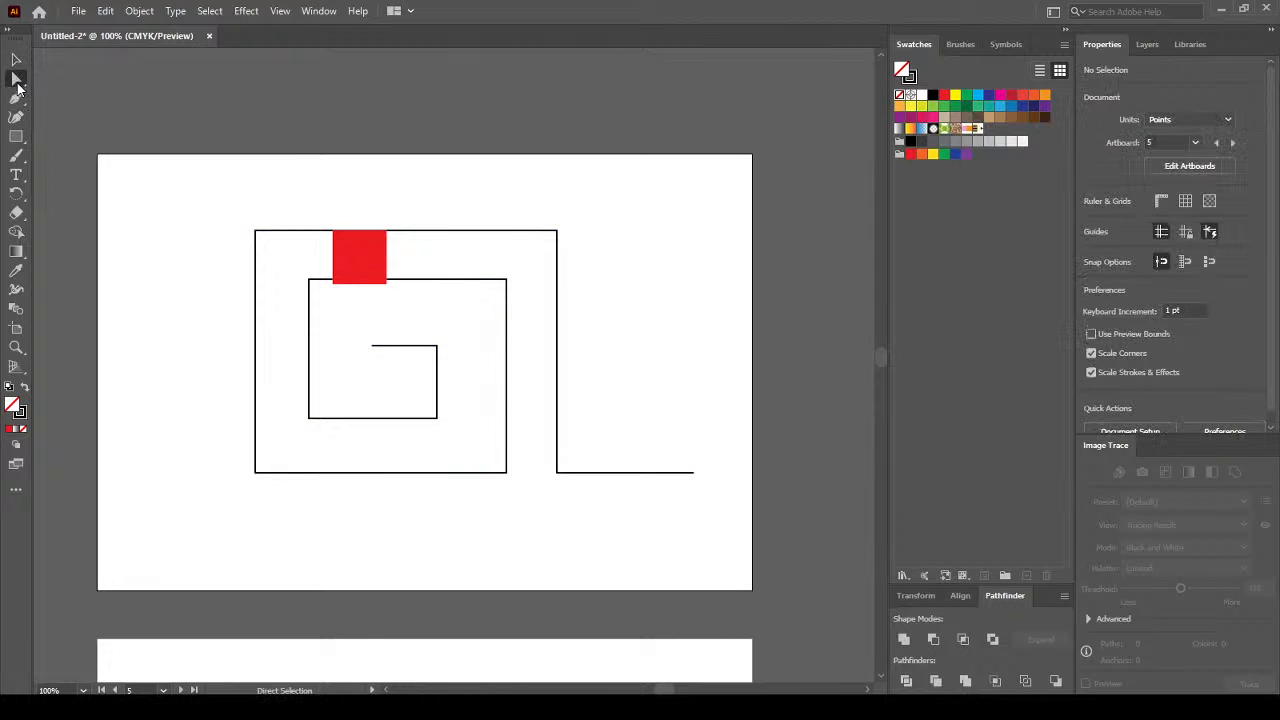
pyautogui.click(420, 284)
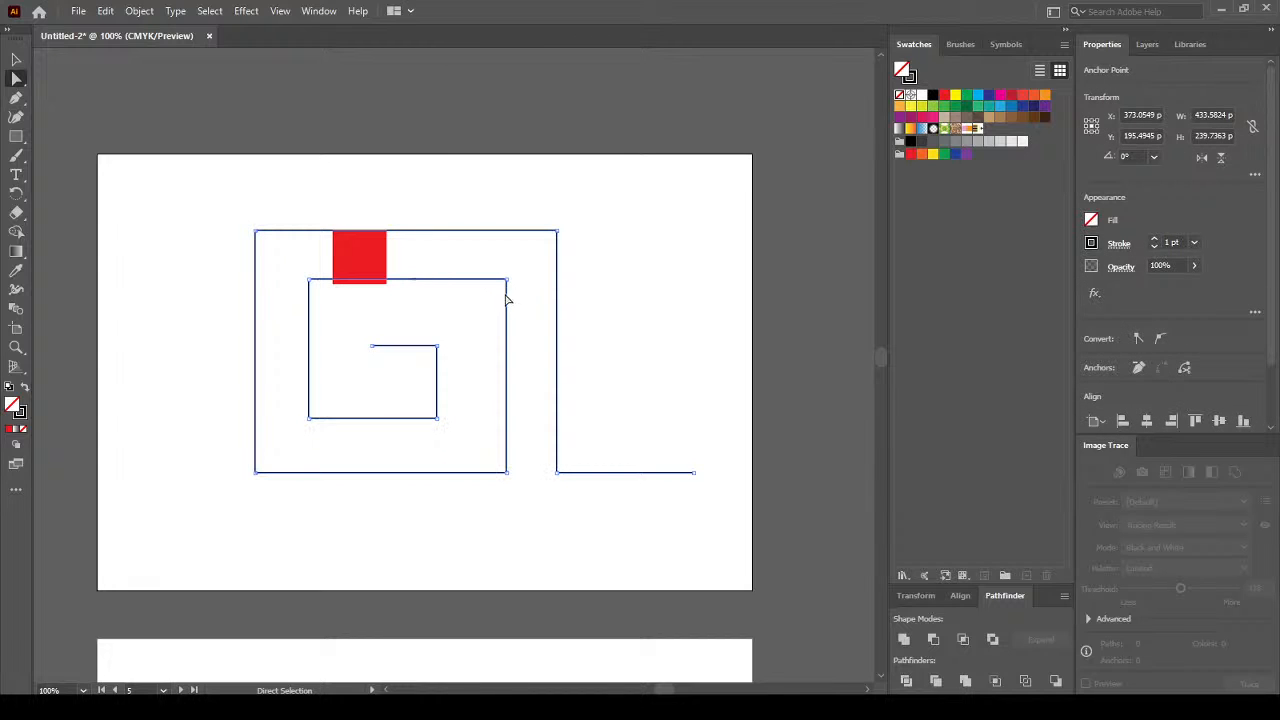
pyautogui.click(506, 281)
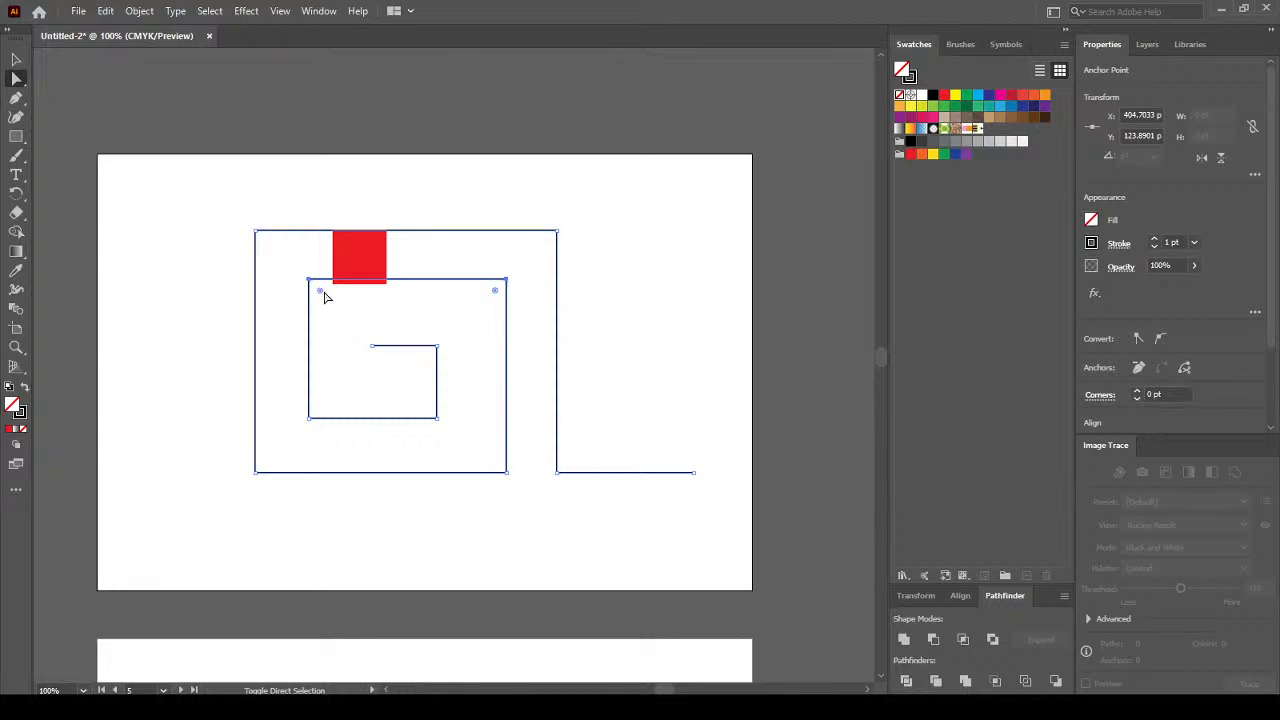
pyautogui.click(324, 296)
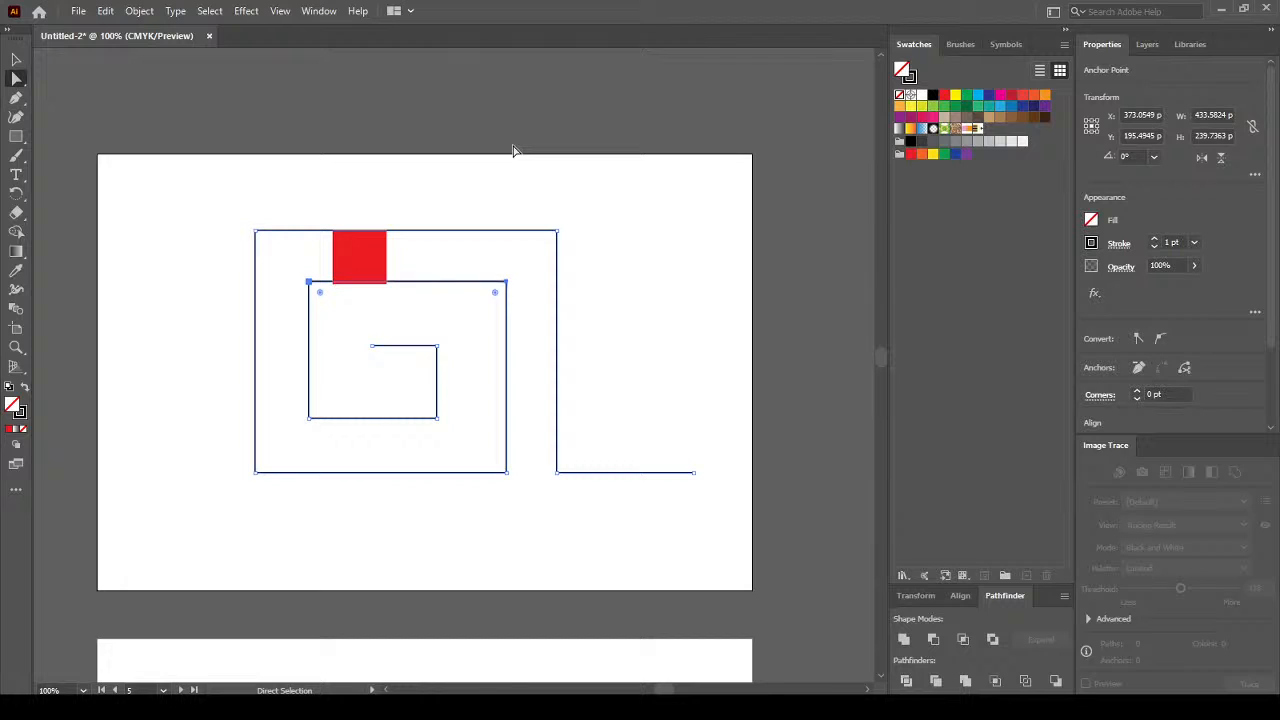
pyautogui.press('Down')
pyautogui.press('Down')
pyautogui.press('Down')
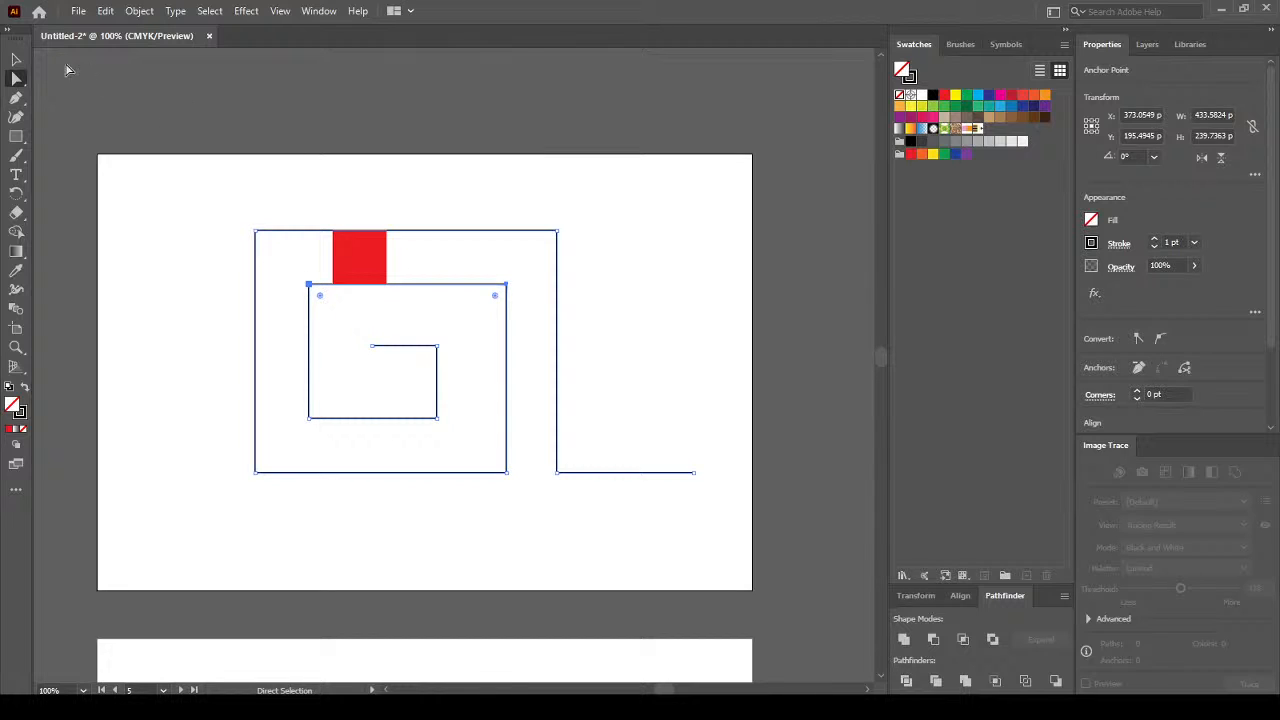
pyautogui.click(16, 60)
pyautogui.click(467, 168)
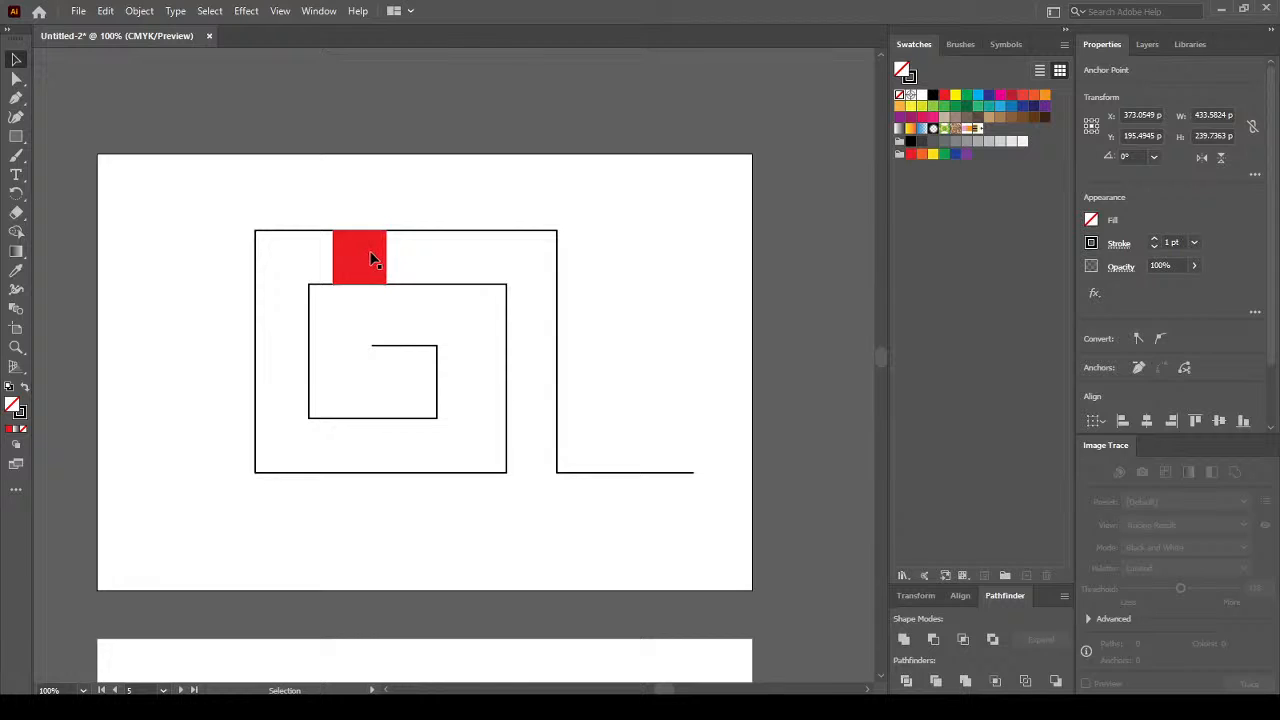
pyautogui.click(370, 256)
pyautogui.moveTo(536, 291); pyautogui.dragTo(543, 334)
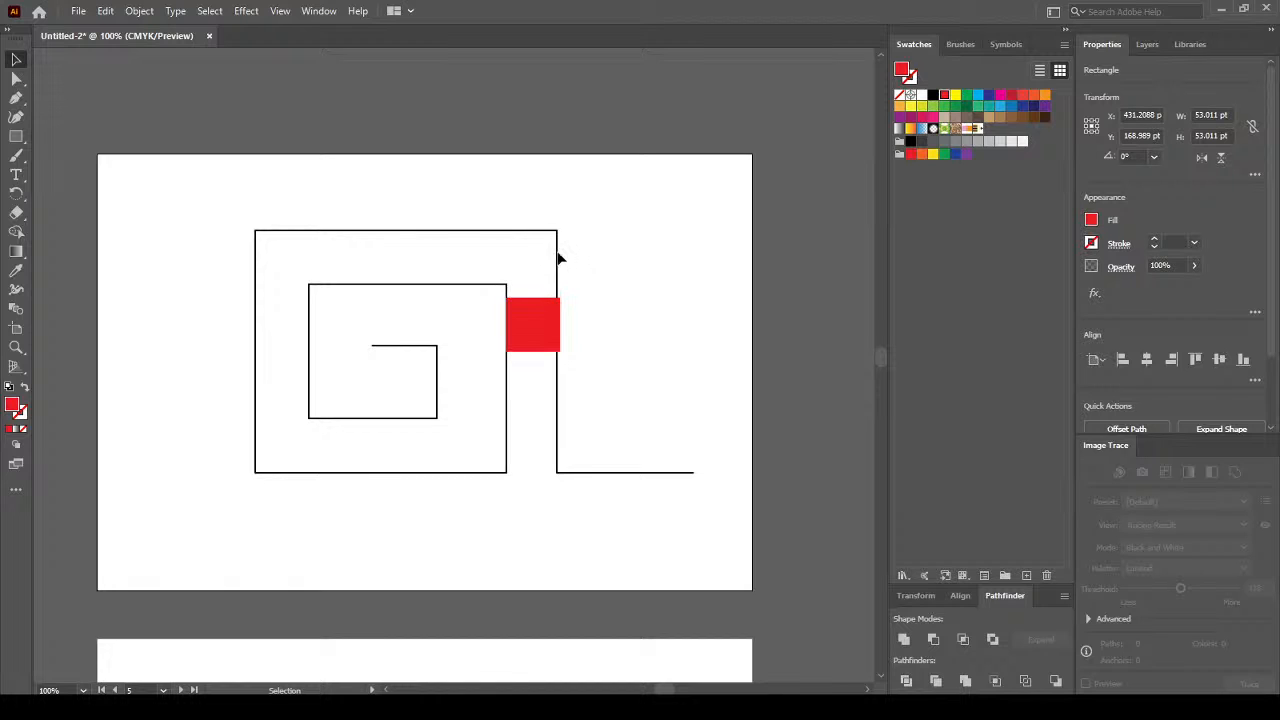
# Shift the spiral's vertical segment right and move the red square inside the inner box.
pyautogui.click(557, 250)
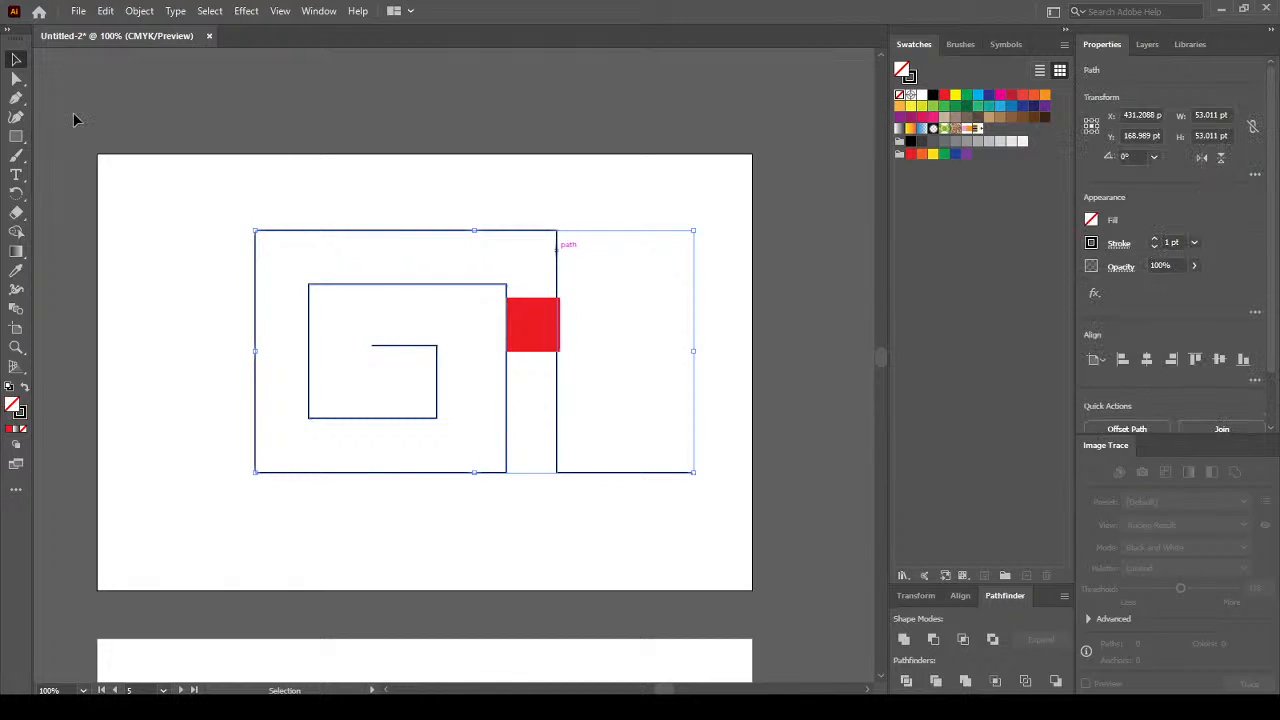
pyautogui.click(15, 79)
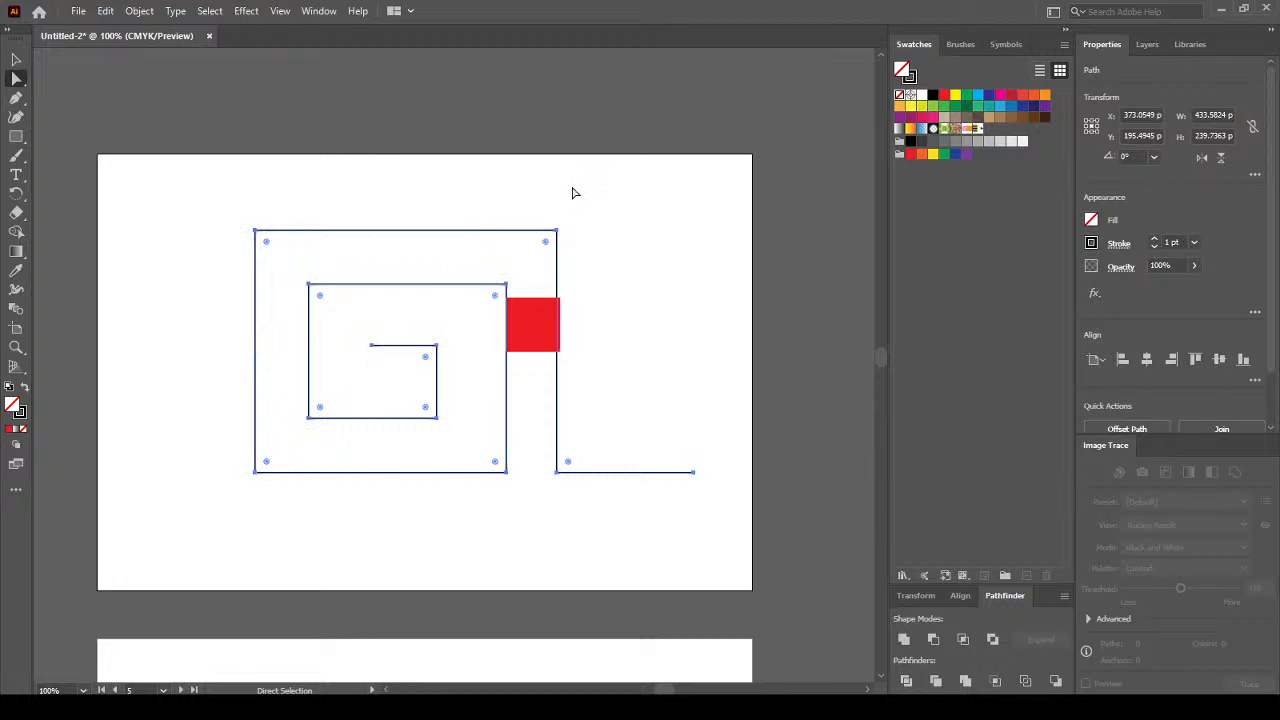
pyautogui.click(574, 195)
pyautogui.click(569, 234)
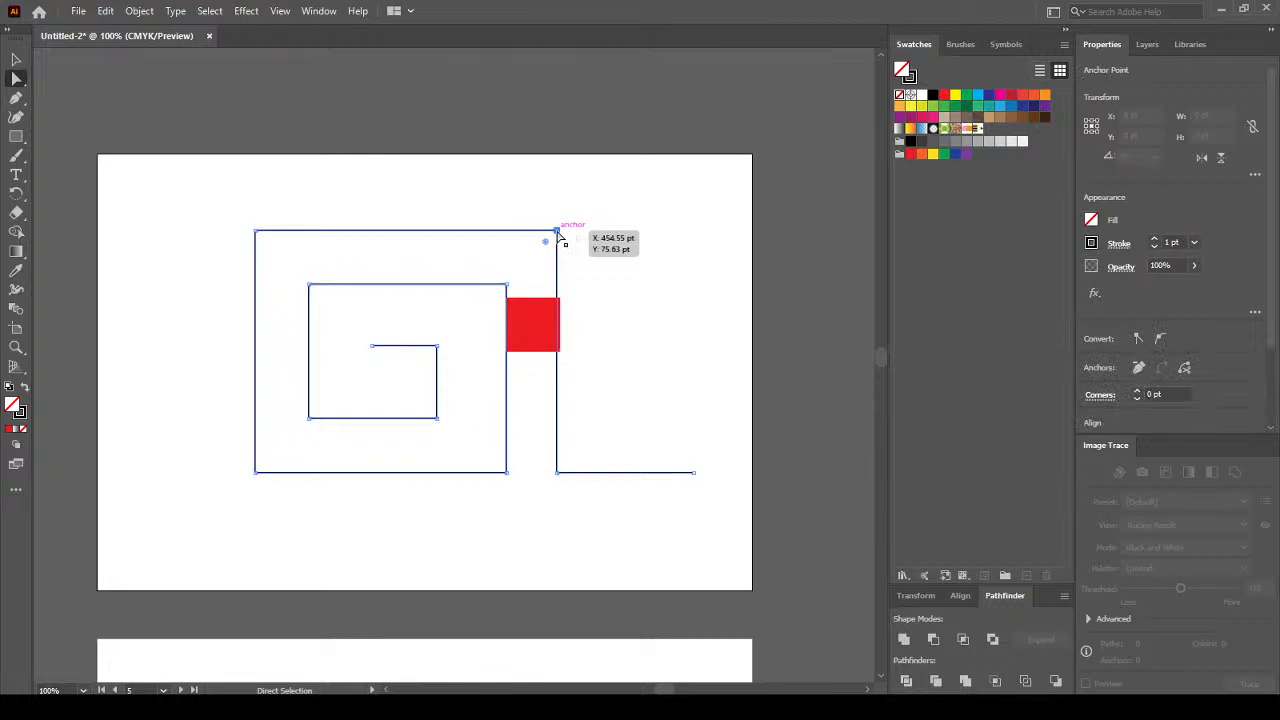
pyautogui.keyDown('shift'); pyautogui.click(558, 473); pyautogui.keyUp('shift')
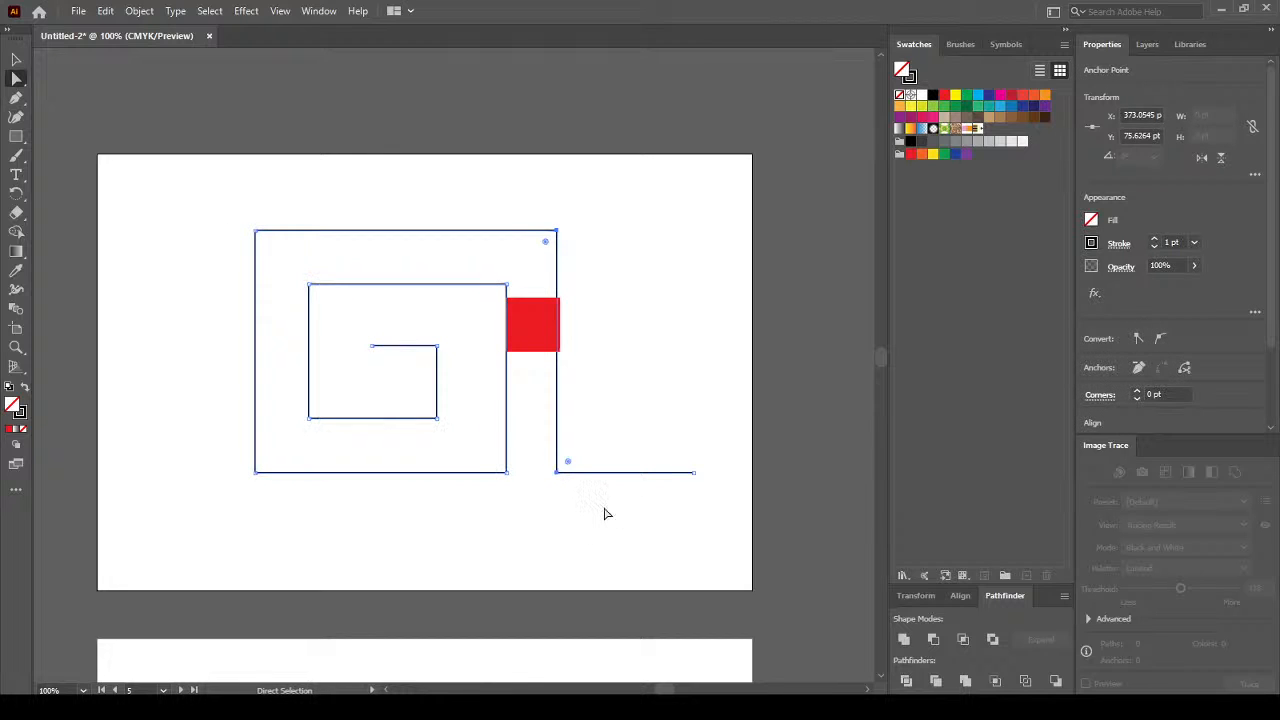
pyautogui.press('Right')
pyautogui.press('Right')
pyautogui.press('Right')
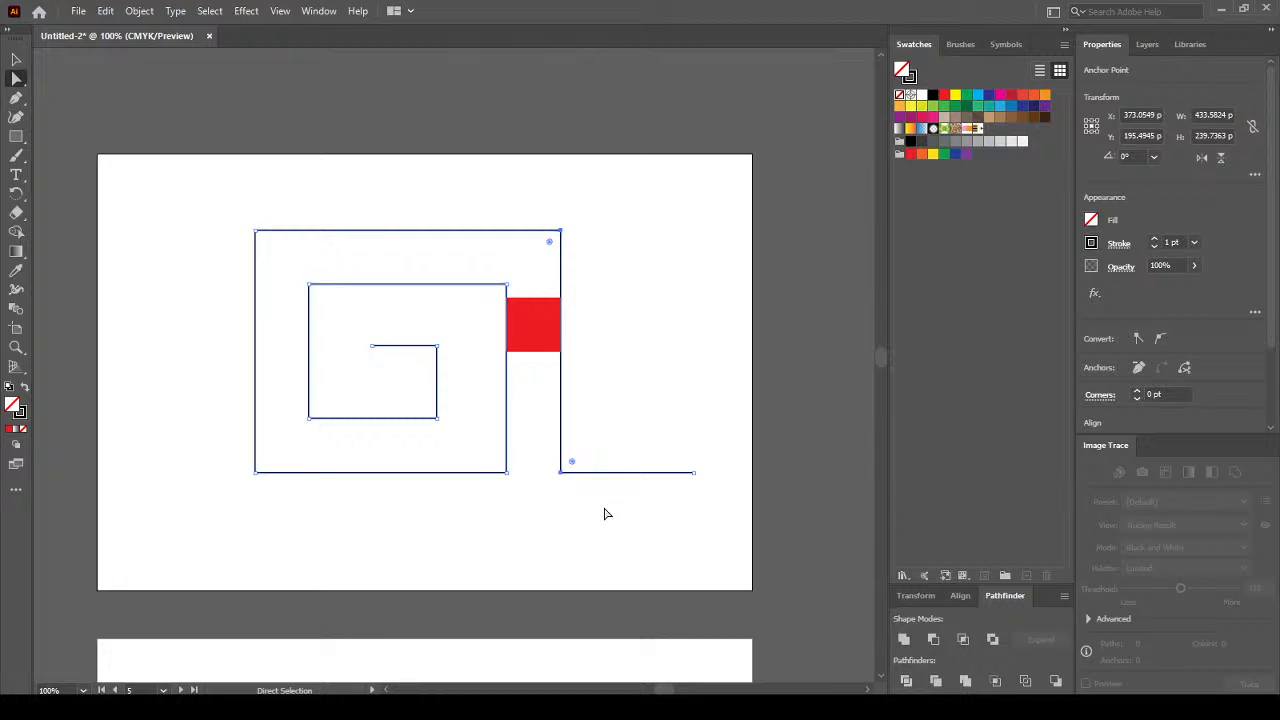
pyautogui.click(16, 59)
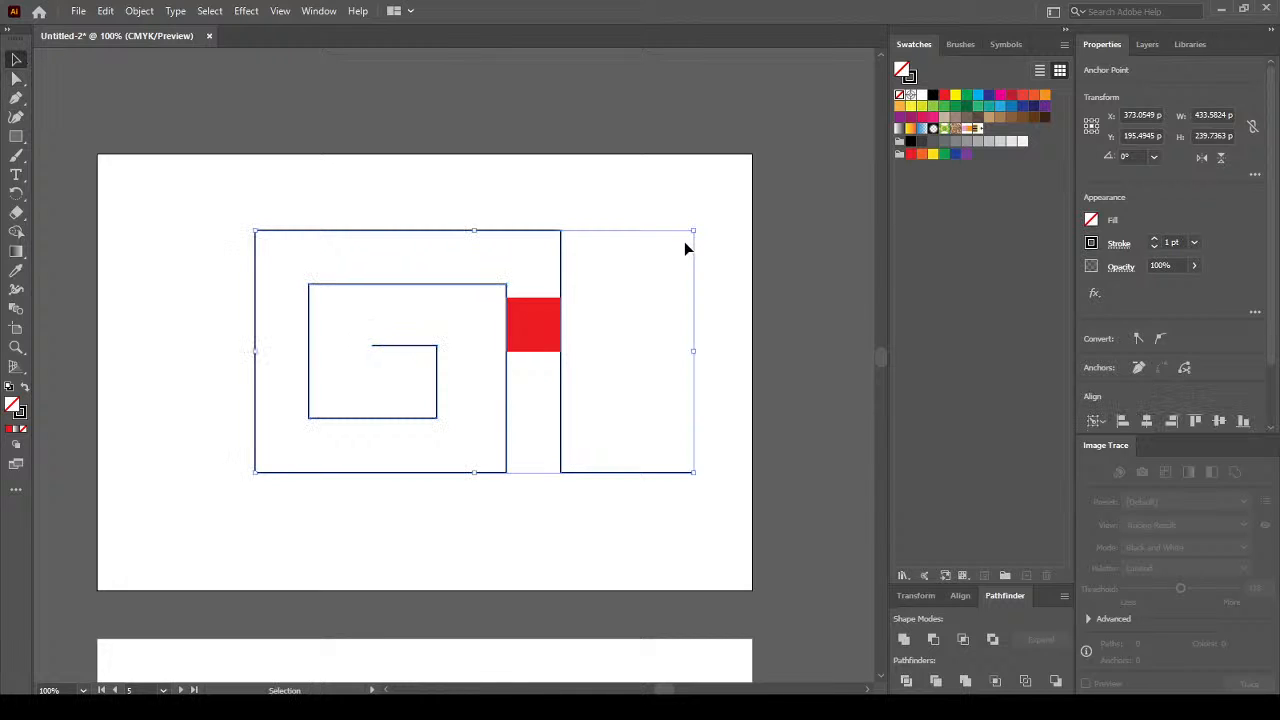
pyautogui.click(670, 188)
pyautogui.moveTo(547, 326); pyautogui.dragTo(424, 313)
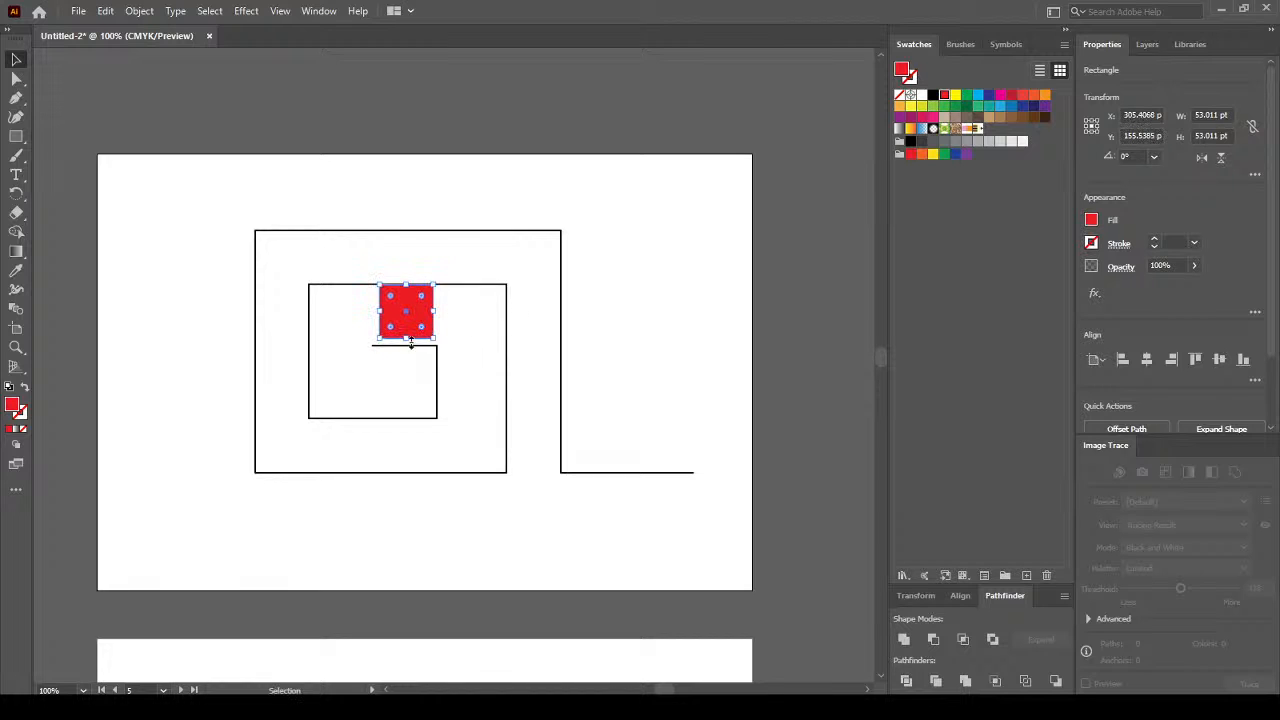
pyautogui.click(408, 352)
# Raise the spiral's innermost horizontal segment and move the red square beside it.
pyautogui.click(404, 346)
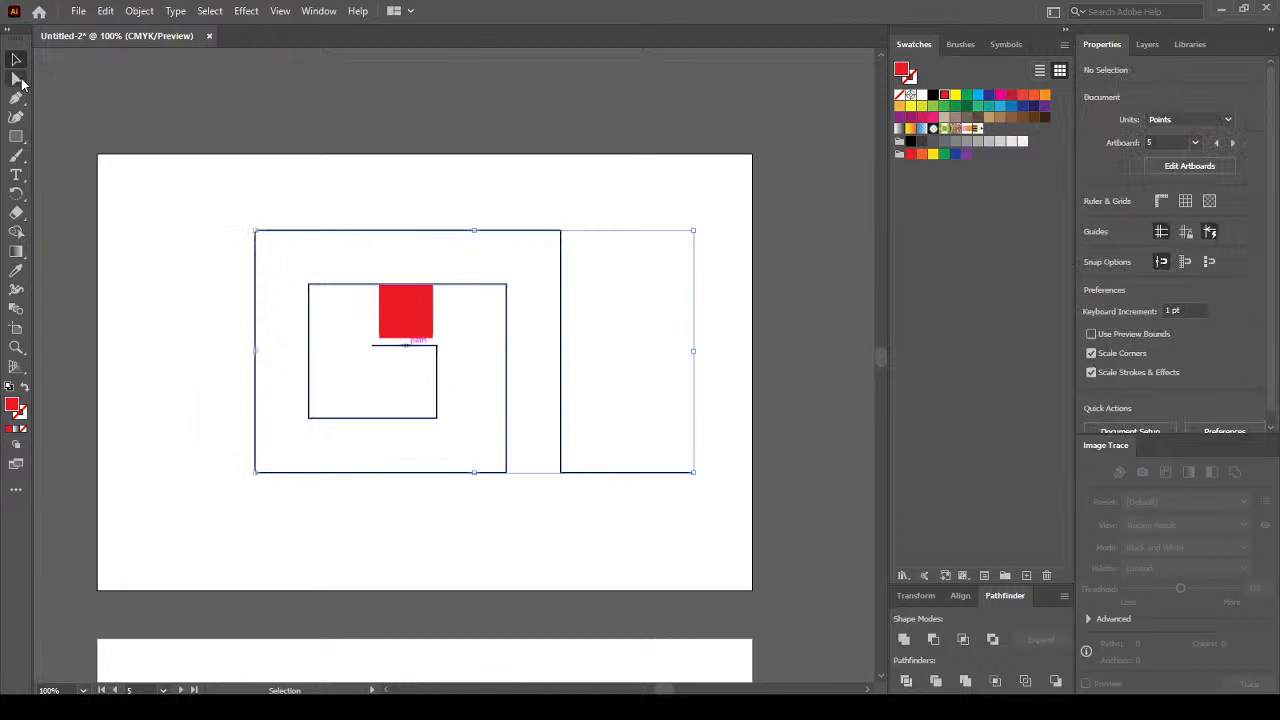
pyautogui.press('a')
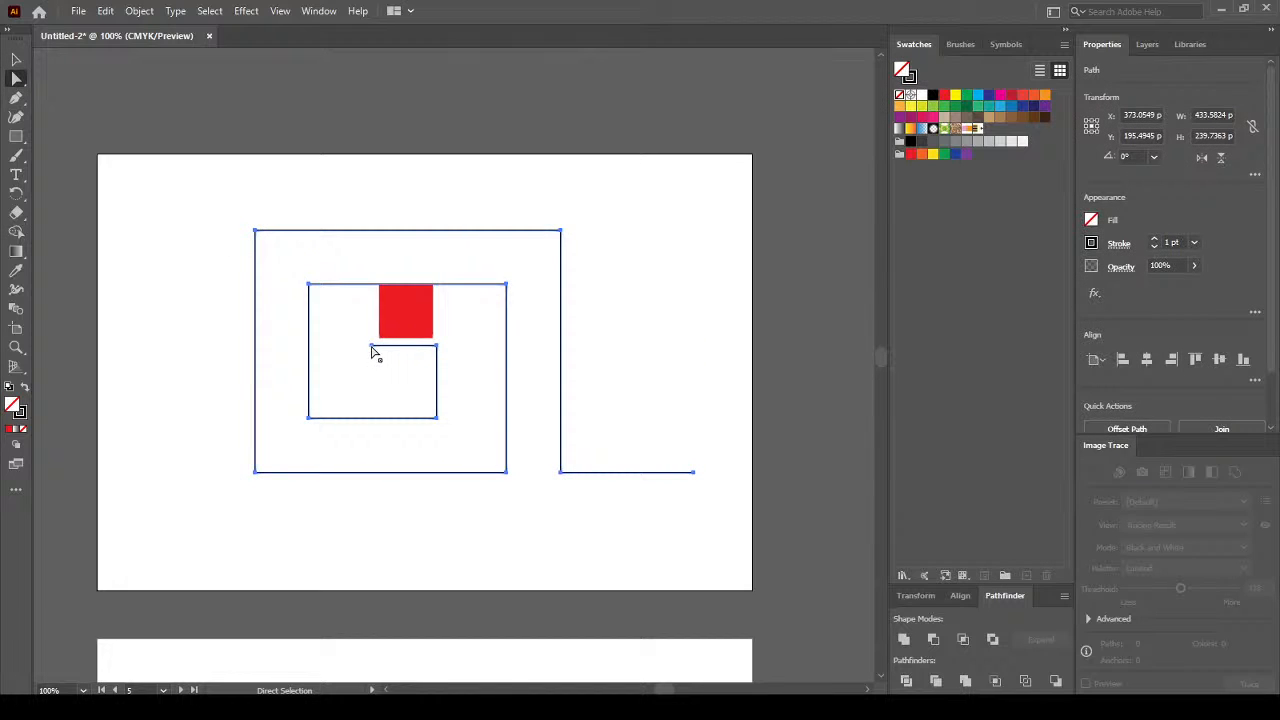
pyautogui.click(437, 346)
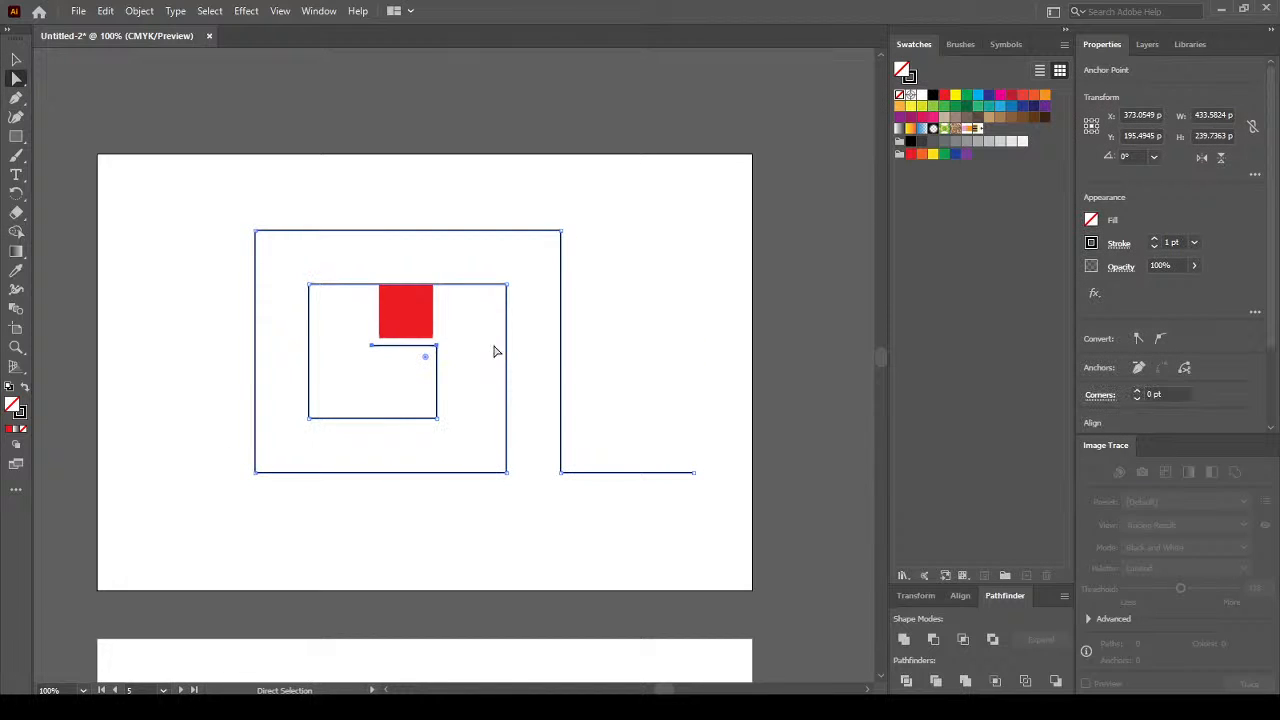
pyautogui.press('Up')
pyautogui.press('Up')
pyautogui.press('Up')
pyautogui.press('Up')
pyautogui.press('Up')
pyautogui.click(16, 59)
pyautogui.click(380, 265)
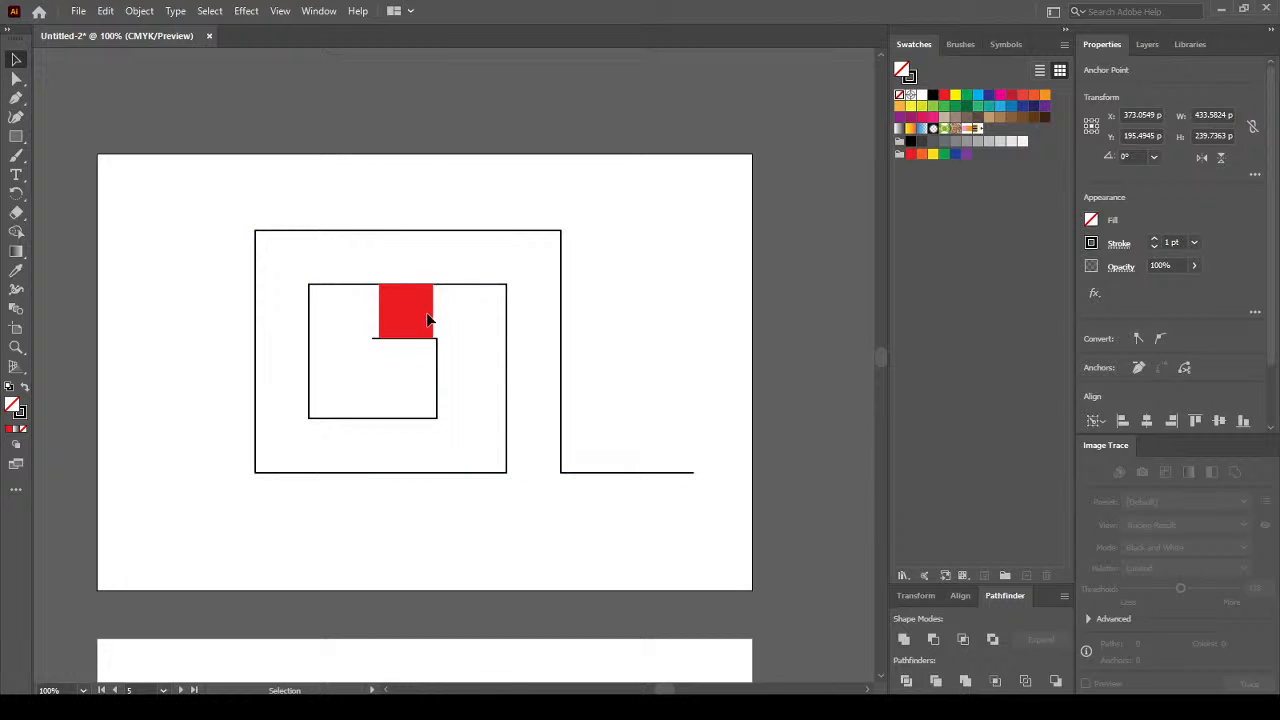
pyautogui.click(416, 305)
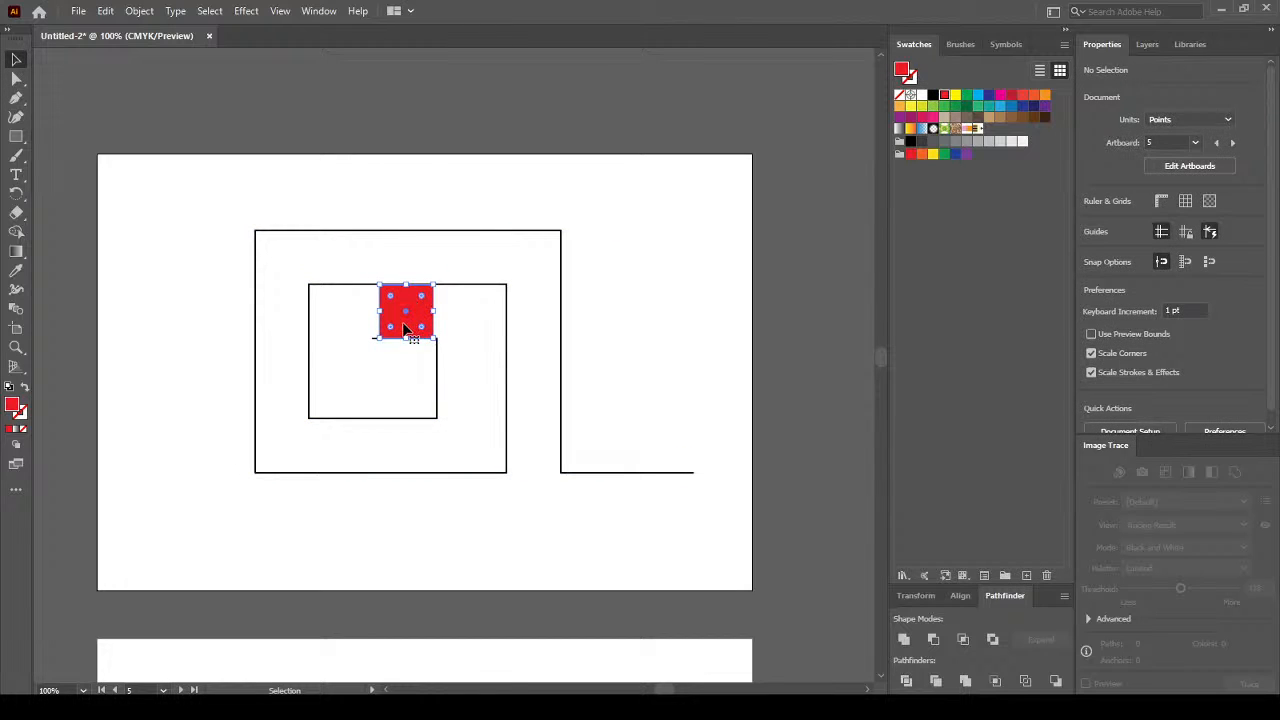
pyautogui.moveTo(404, 323); pyautogui.dragTo(478, 398)
# Push the spiral's inner right segment two nudges to the right.
pyautogui.press('a')
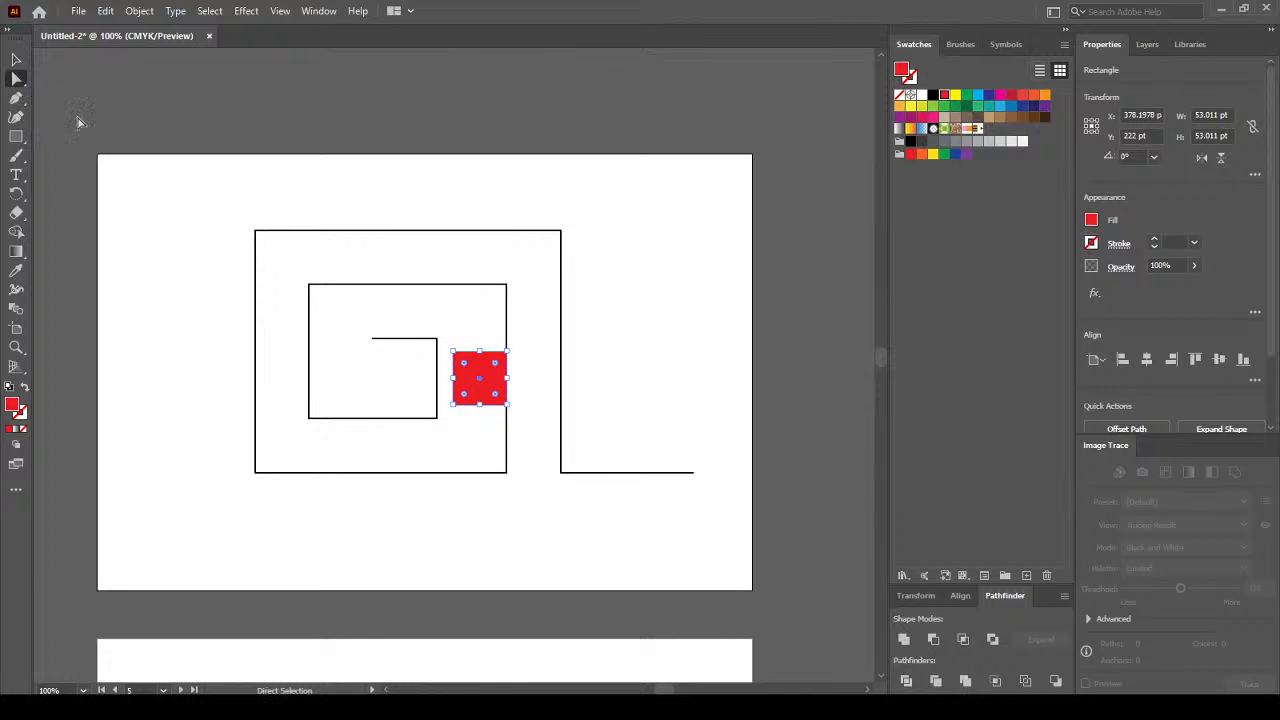
pyautogui.click(384, 347)
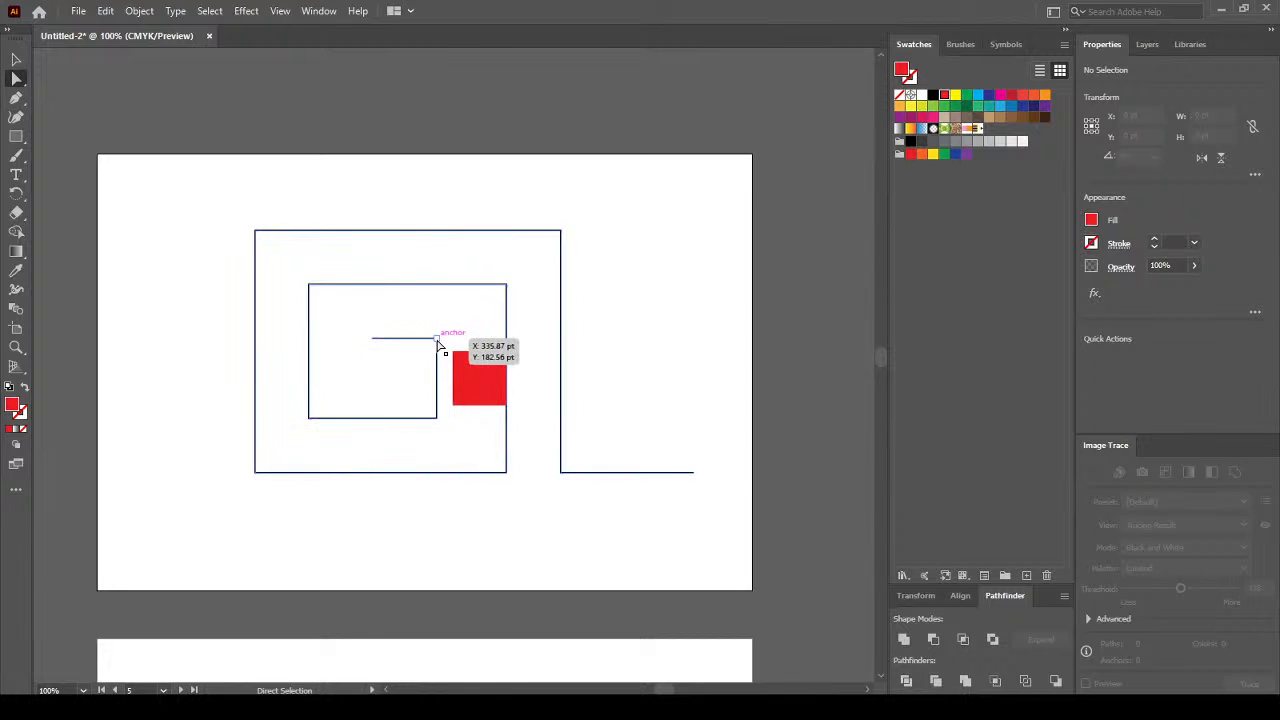
pyautogui.keyDown('shift'); pyautogui.click(437, 419); pyautogui.keyUp('shift')
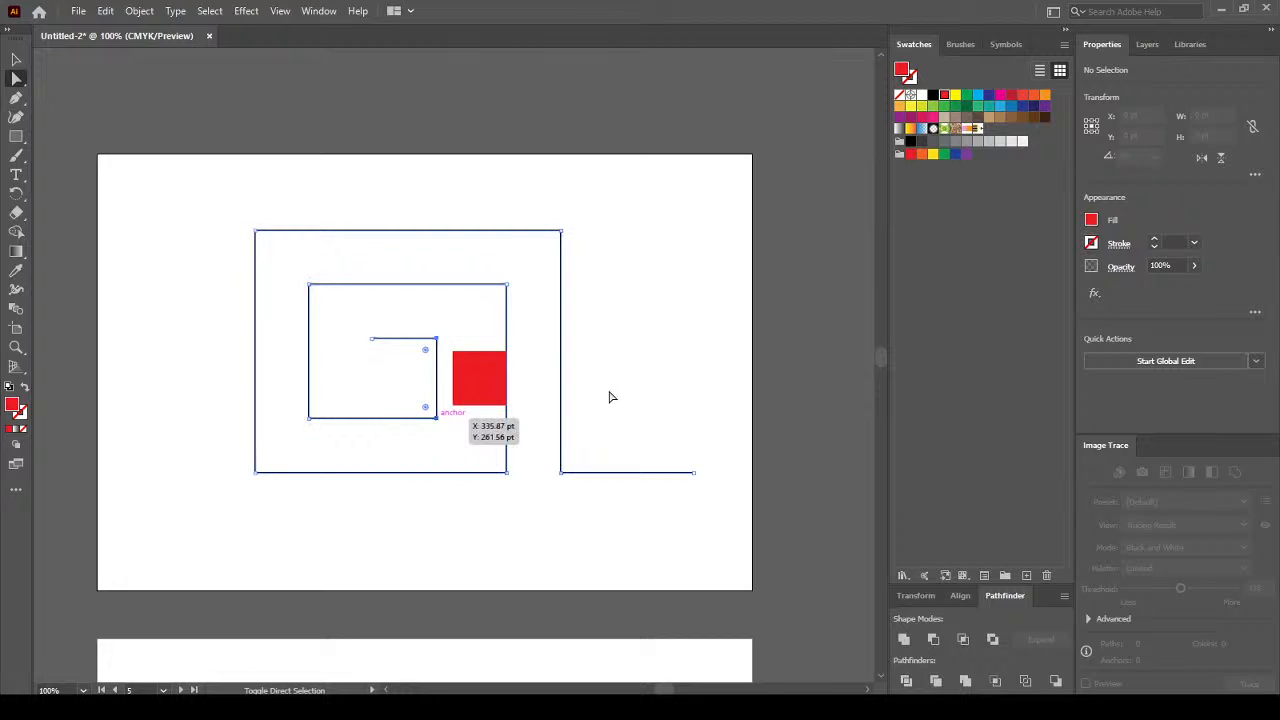
pyautogui.press('Right')
pyautogui.press('Right')
pyautogui.press('Right')
pyautogui.press('Right')
pyautogui.press('Right')
pyautogui.press('Right')
pyautogui.press('Right')
pyautogui.press('Right')
pyautogui.press('Right')
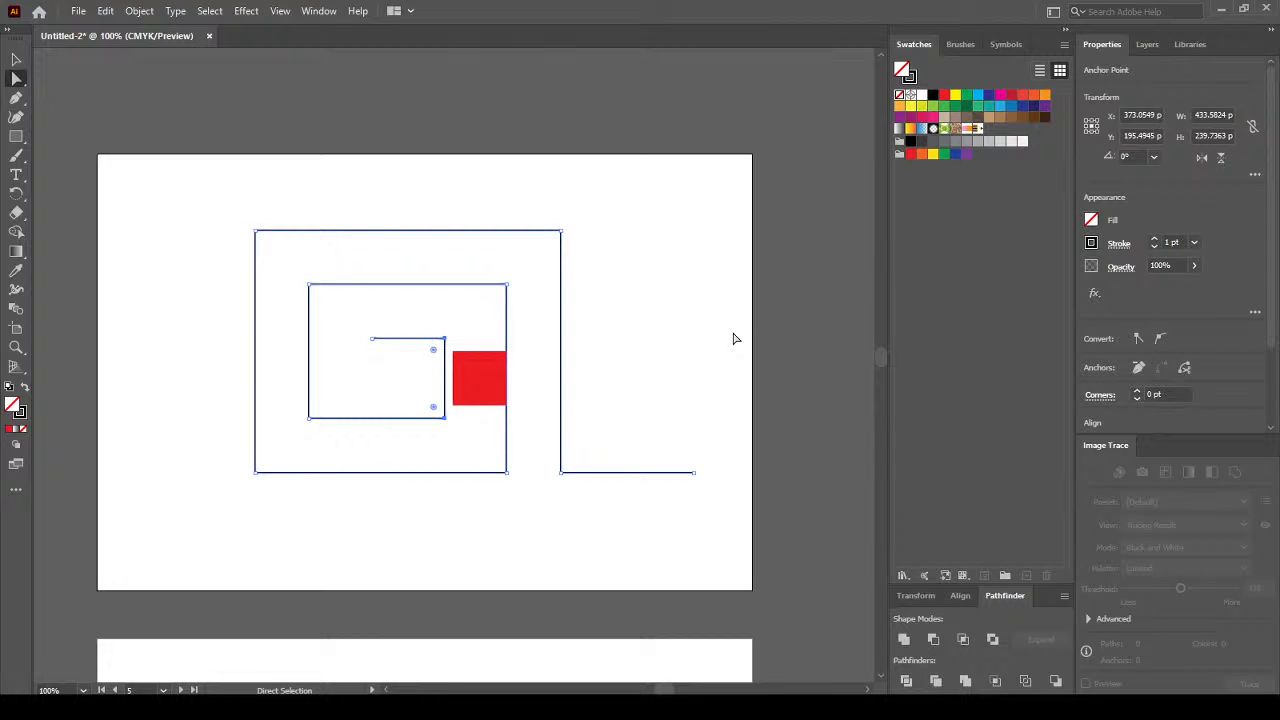
pyautogui.press('Right')
pyautogui.press('Right')
pyautogui.press('Right')
pyautogui.press('Right')
pyautogui.press('Right')
pyautogui.press('Right')
pyautogui.press('Right')
pyautogui.press('Right')
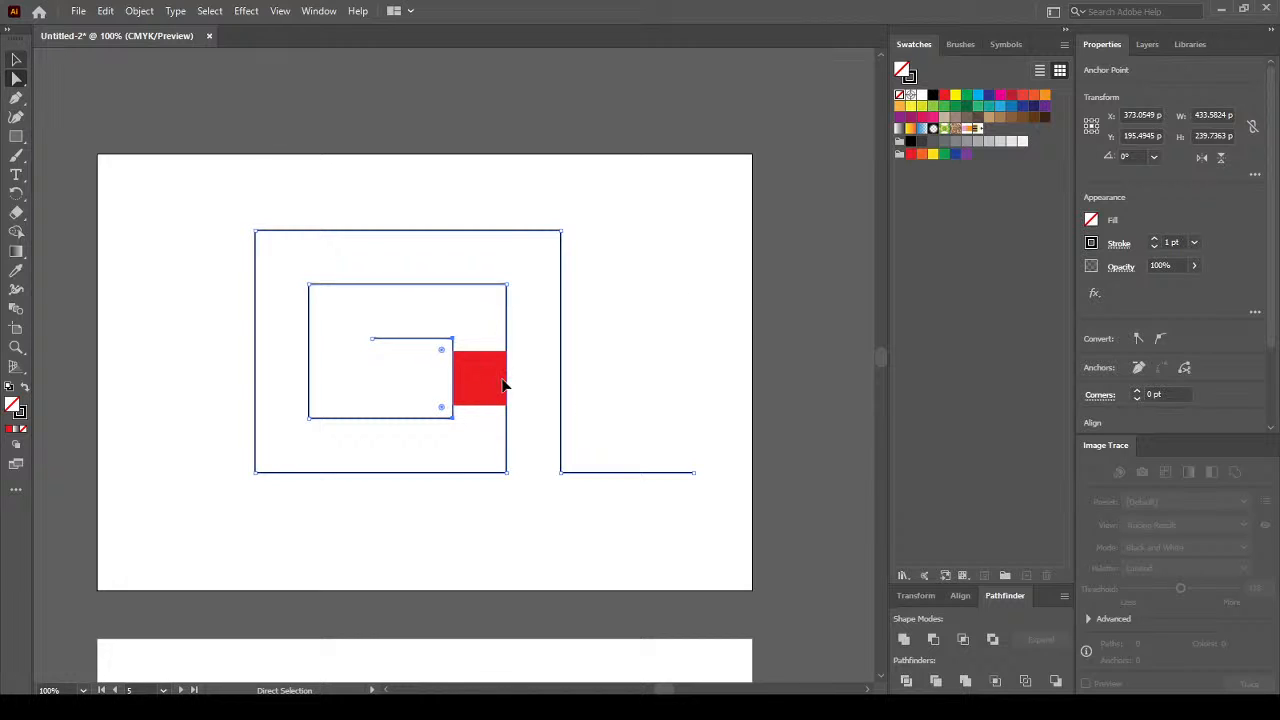
pyautogui.click(20, 66)
pyautogui.click(46, 72)
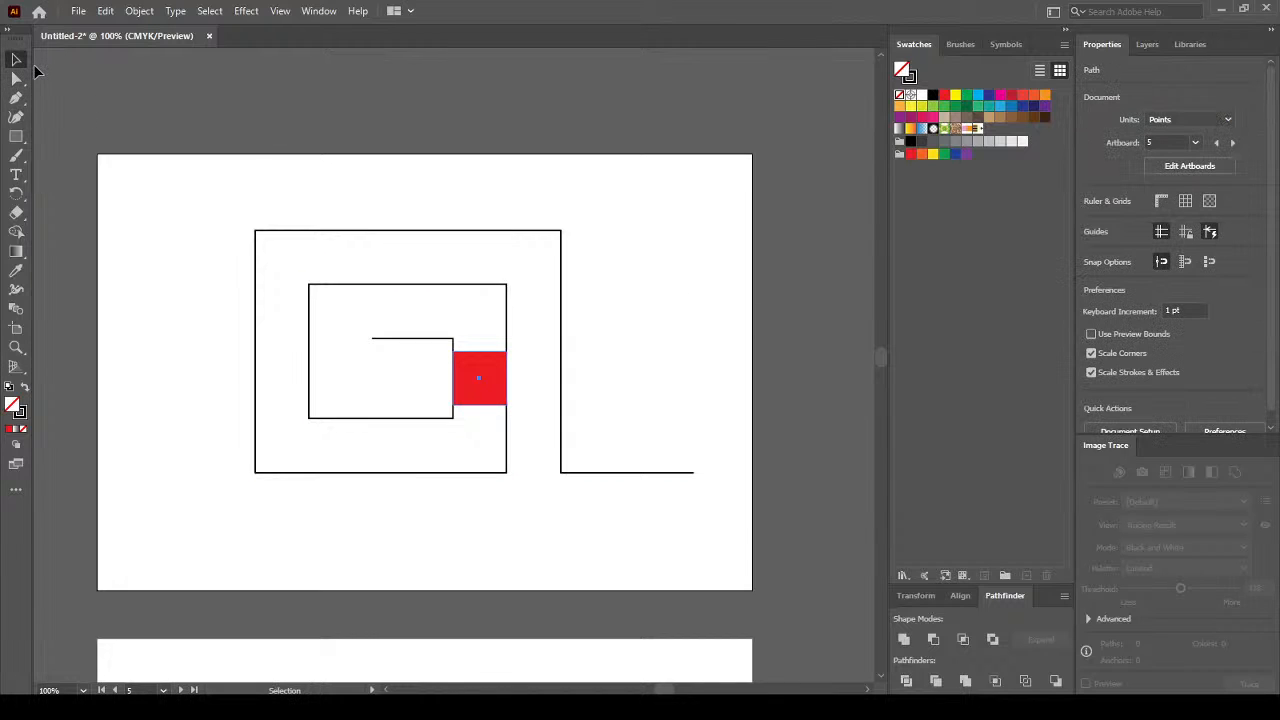
pyautogui.click(480, 378)
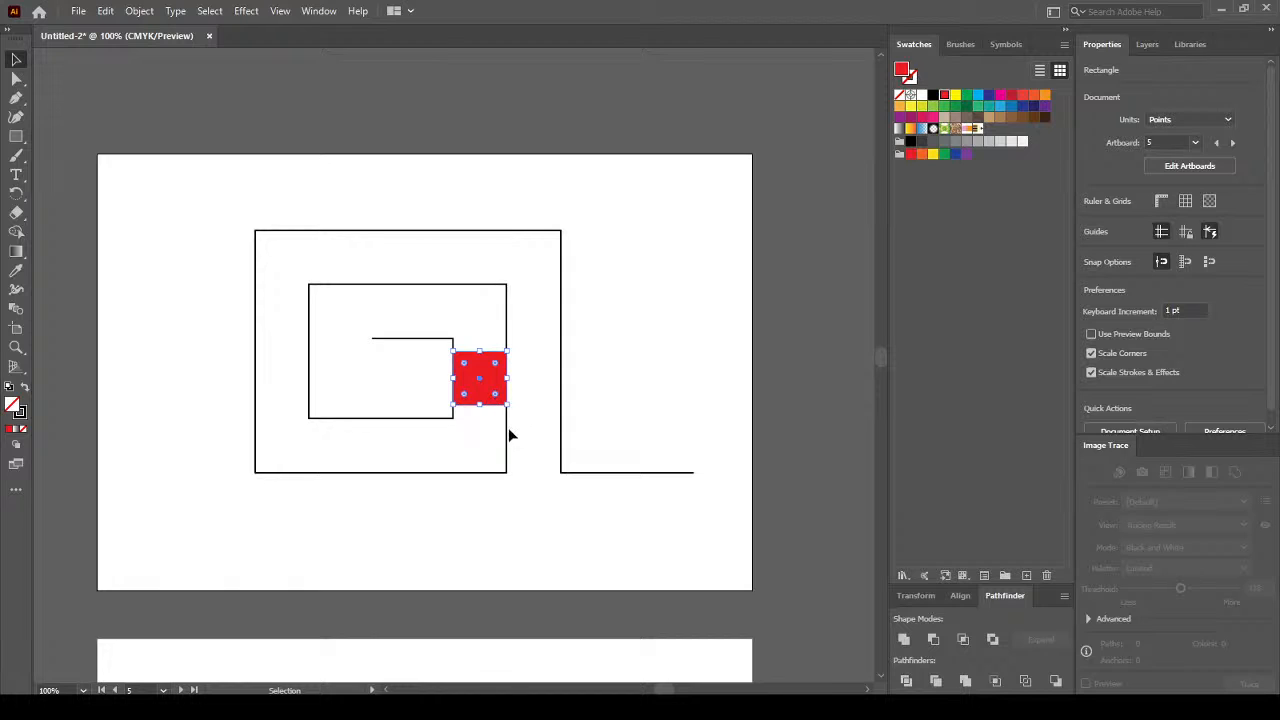
# Drag the red square out of the spiral and delete it.
pyautogui.hotkey('ctrl', 'h')
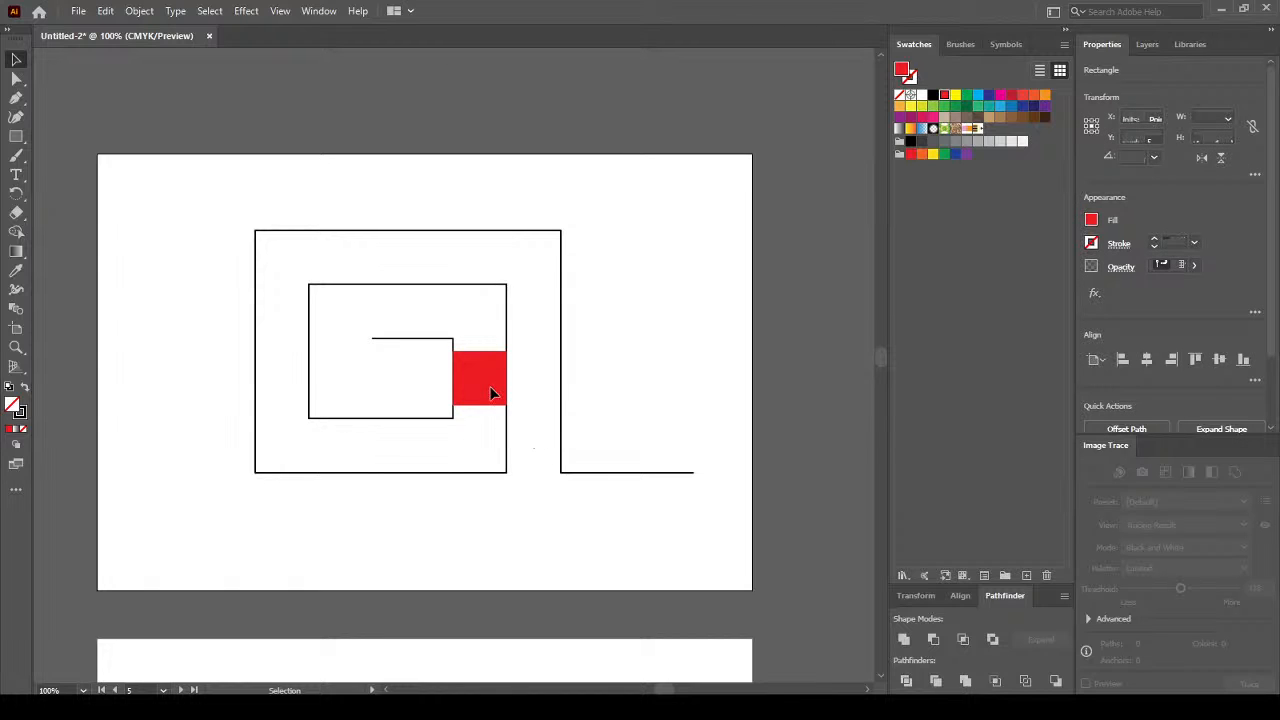
pyautogui.click(489, 382)
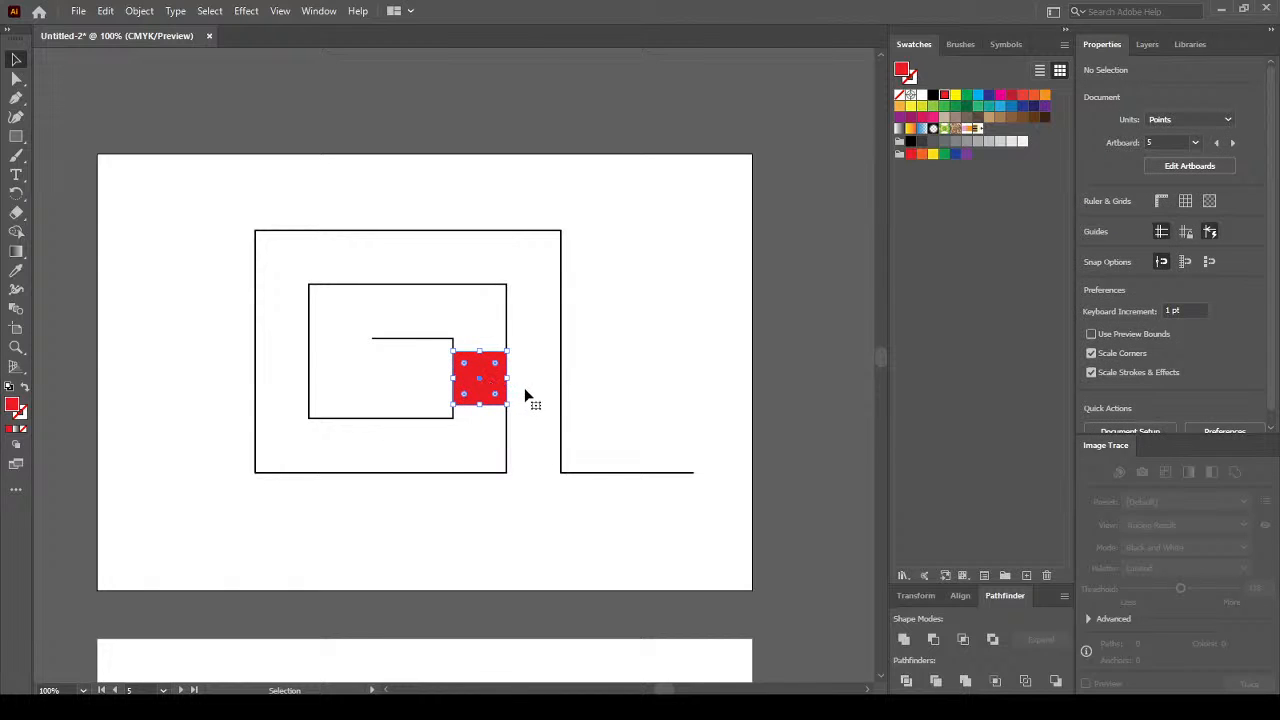
pyautogui.moveTo(492, 387); pyautogui.dragTo(634, 246)
pyautogui.press('Delete')
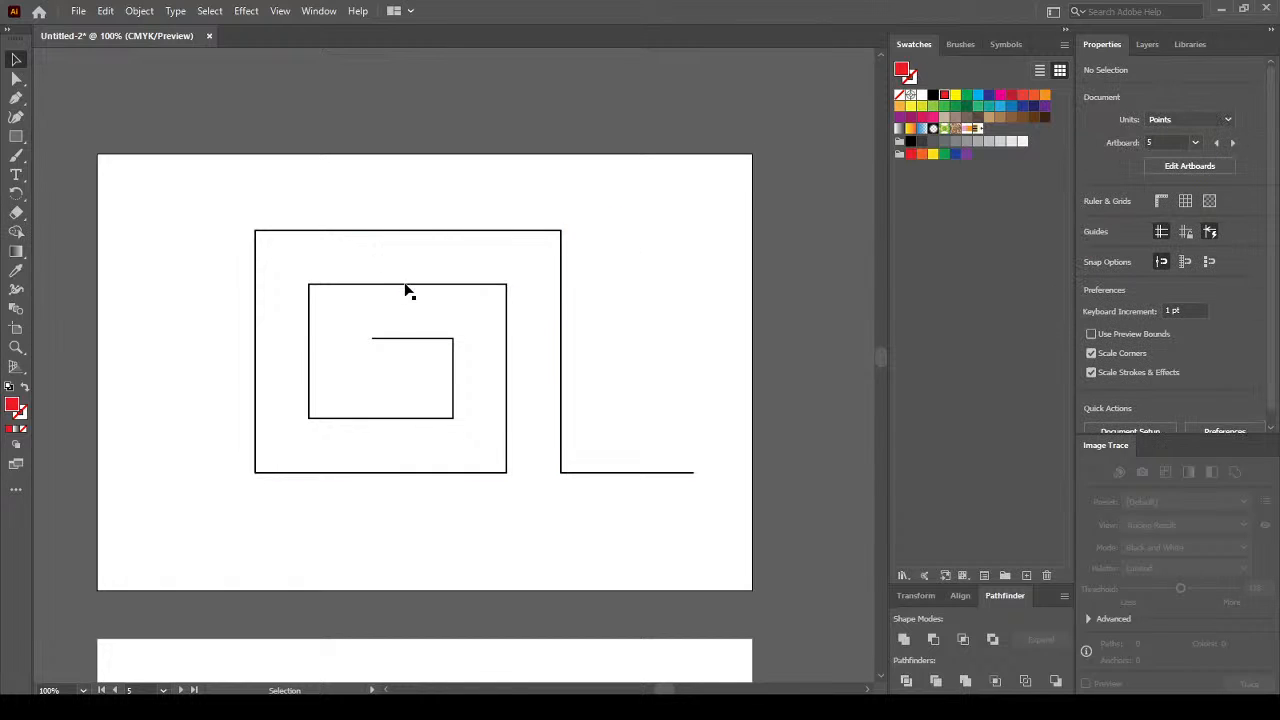
pyautogui.click(516, 231)
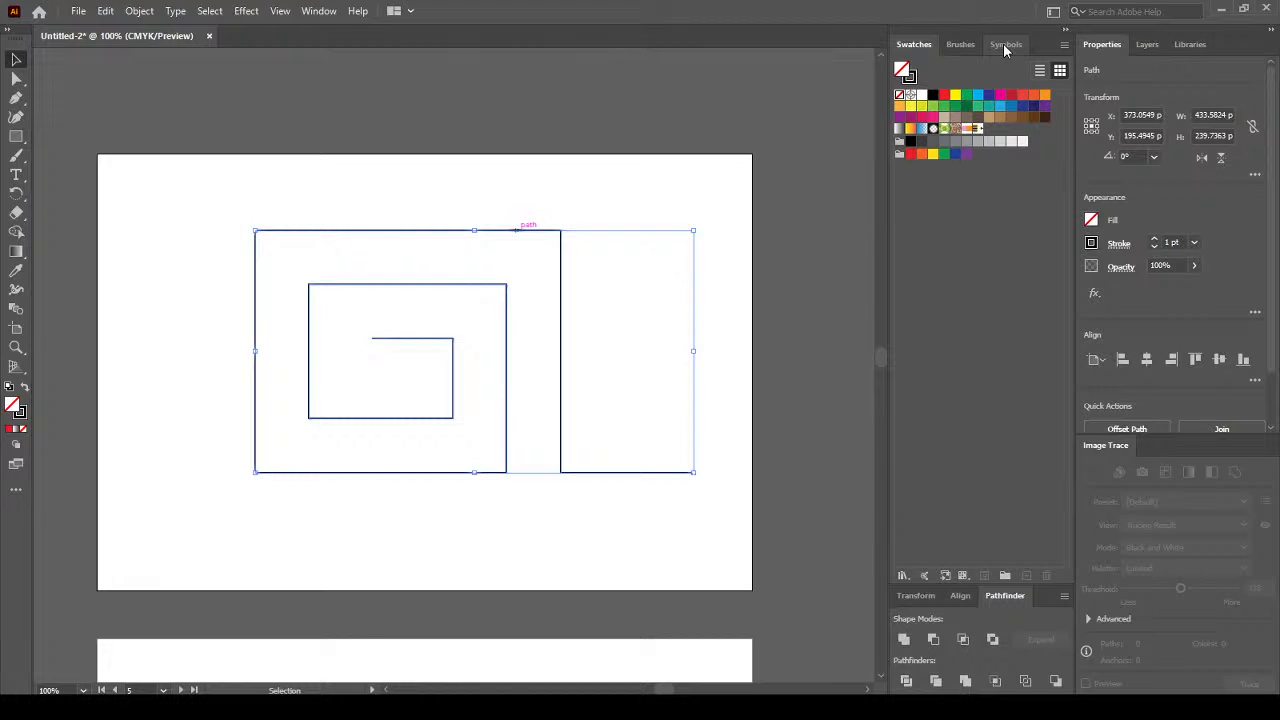
# Apply Pattern Brush 1 to the spiral so it becomes an orange-and-black pencil.
pyautogui.click(955, 46)
pyautogui.click(946, 257)
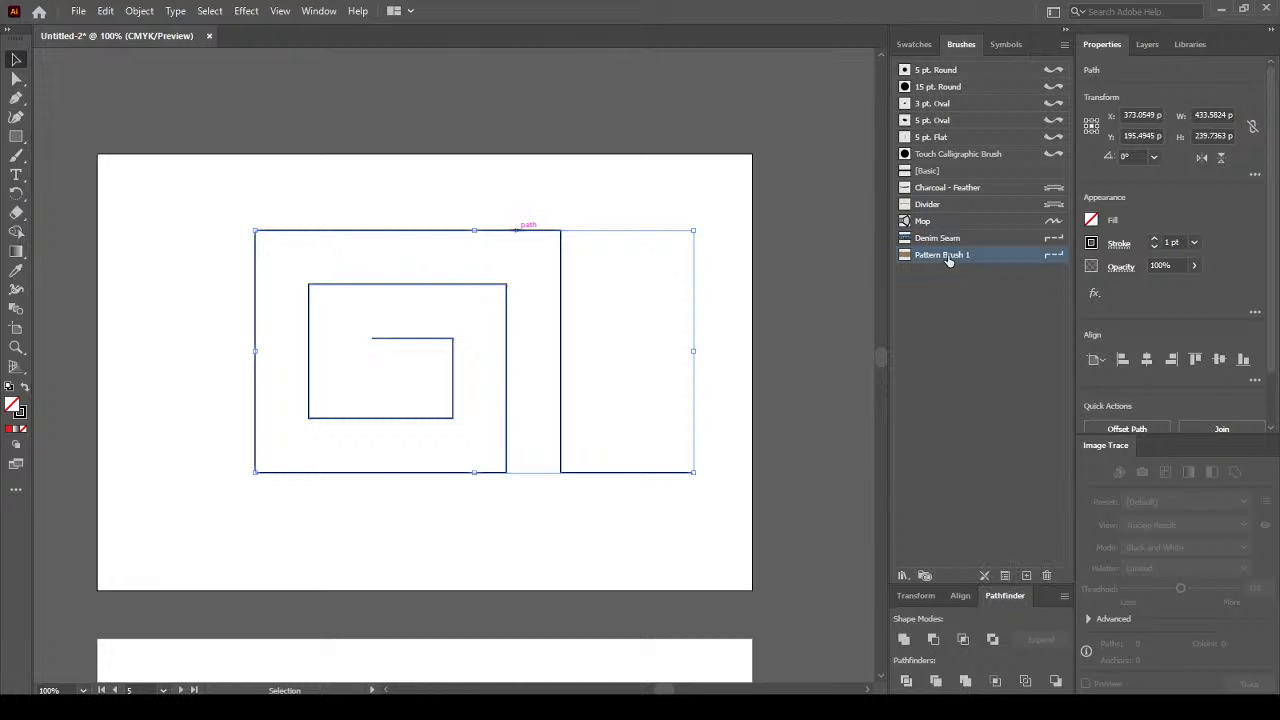
pyautogui.click(773, 455)
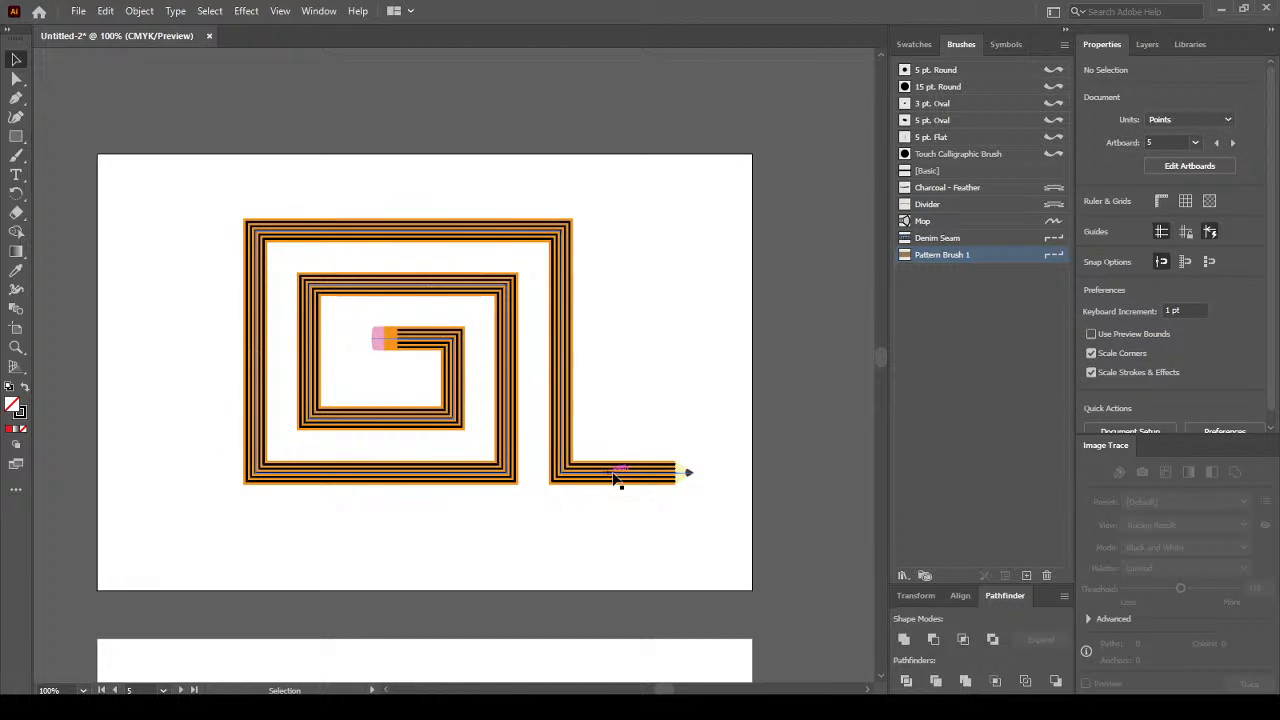
# Shift the pencil spiral slightly up and left on the artboard.
pyautogui.click(566, 426)
pyautogui.moveTo(531, 408)
pyautogui.mouseDown()
pyautogui.moveTo(520, 398)
pyautogui.moveTo(517, 410)
pyautogui.mouseUp()
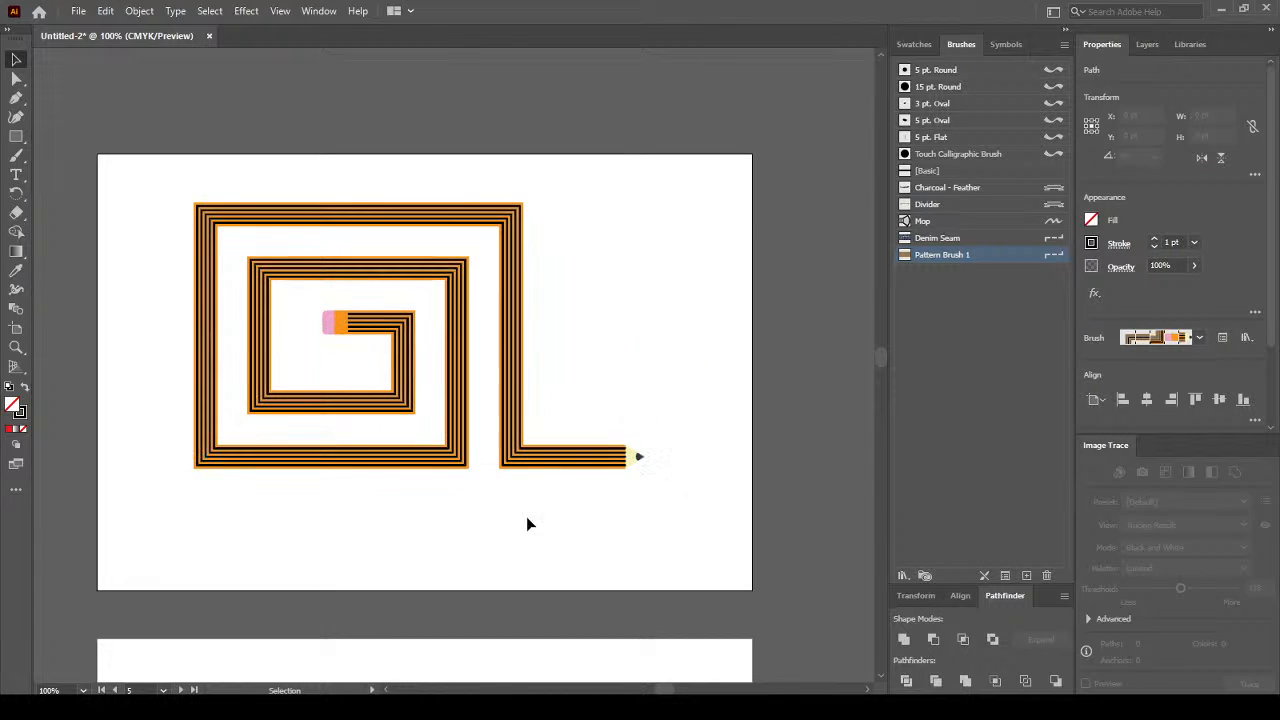
pyautogui.click(464, 493)
pyautogui.scroll(-1, 464, 493)
pyautogui.scroll(1, 346, 531)
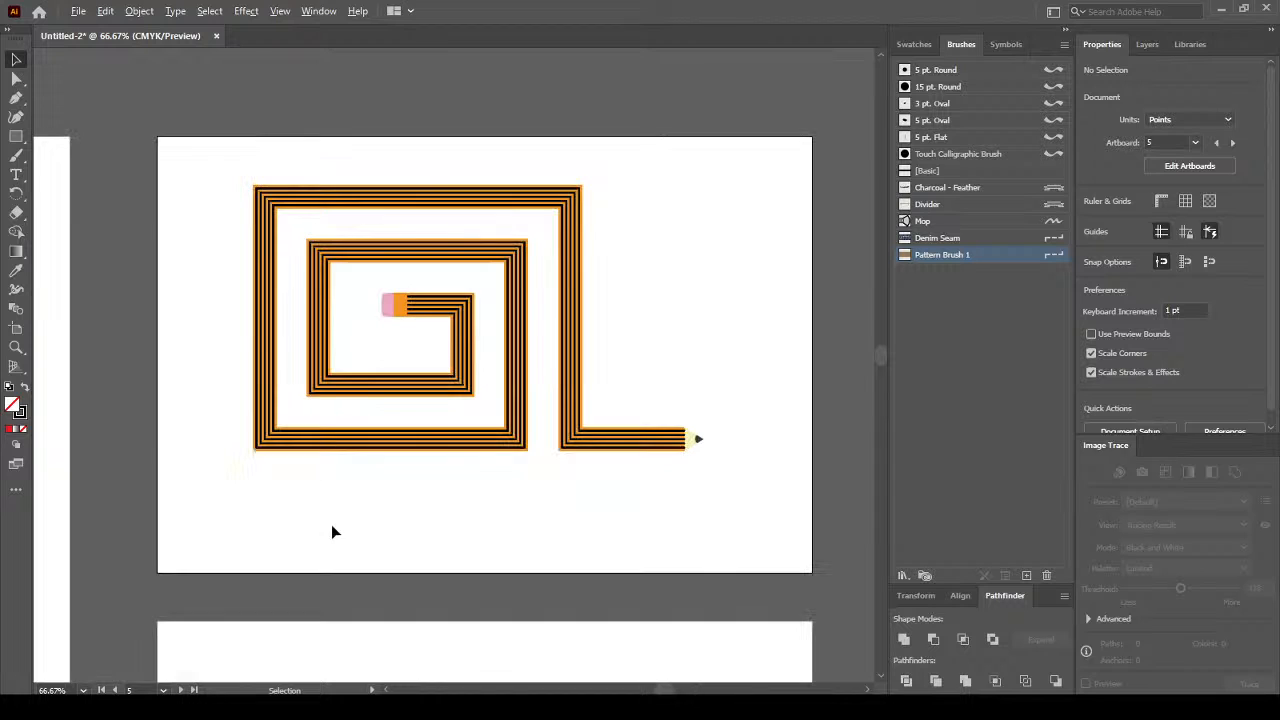
pyautogui.click(16, 175)
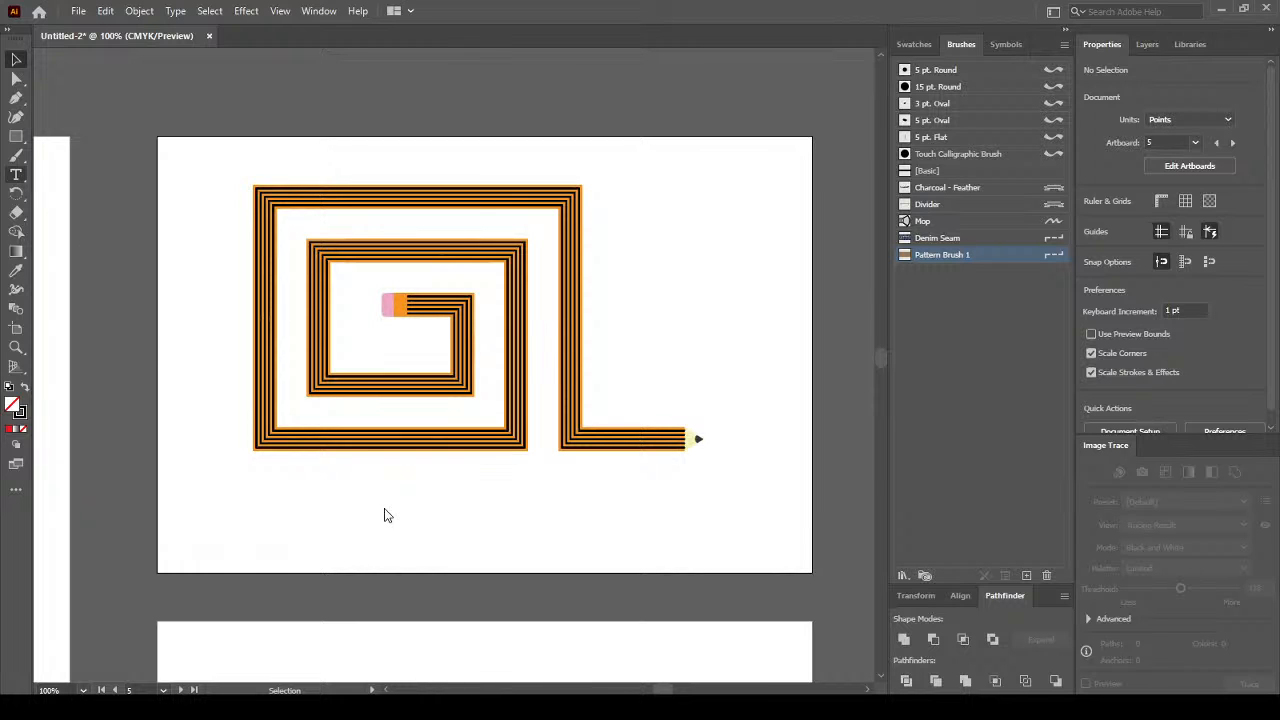
# Type 'creative snail' as a new text line below the spiral.
pyautogui.press('t')
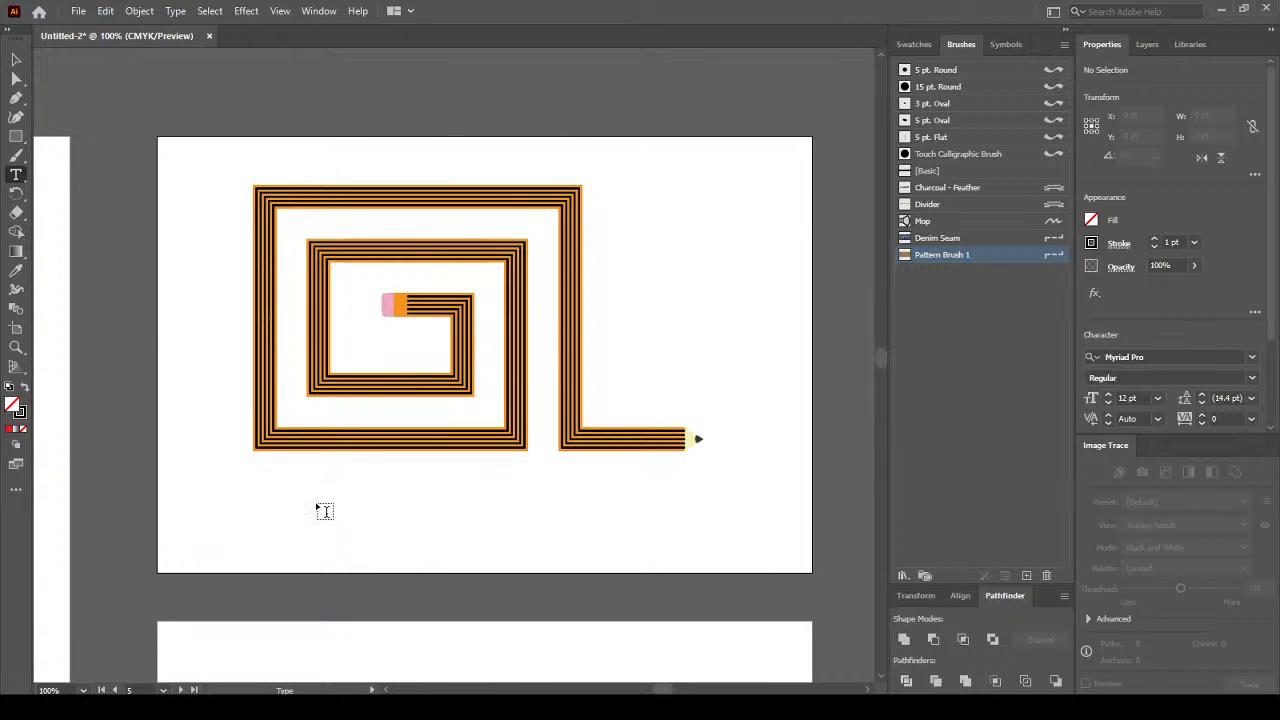
pyautogui.click(317, 501)
pyautogui.press('BackSpace')
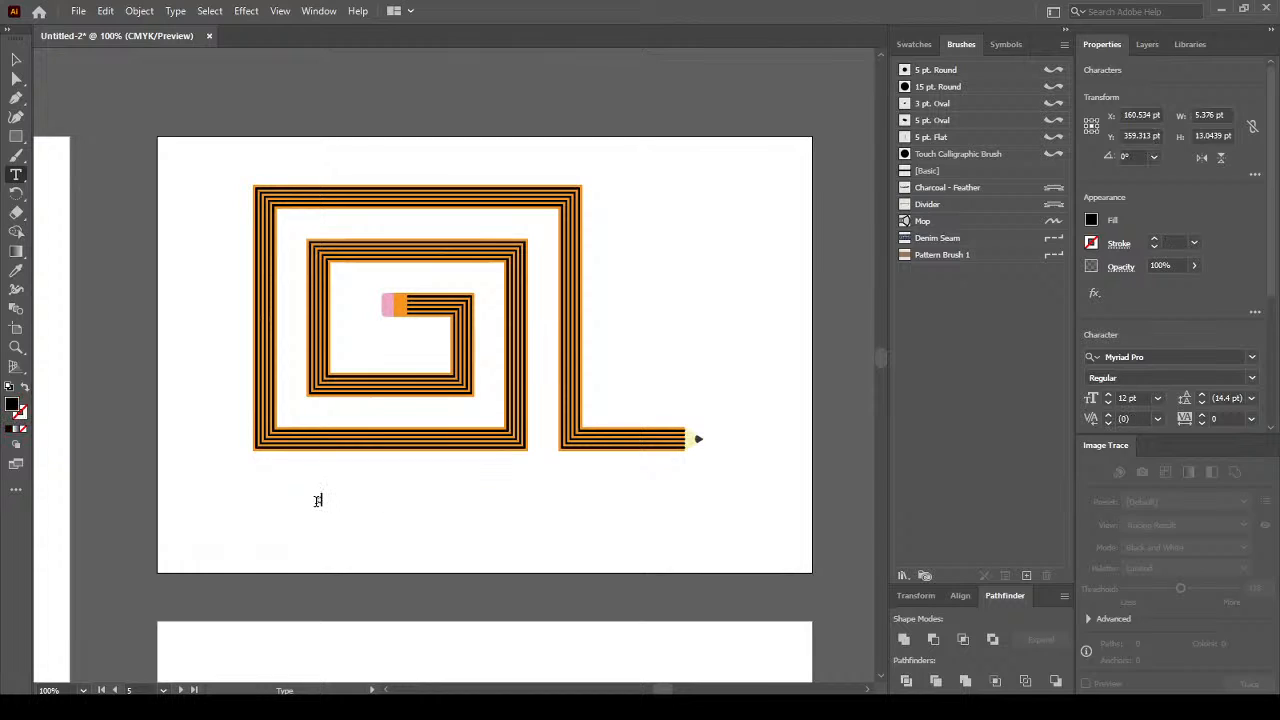
pyautogui.write('creative snail')
# Scale the text to about 84 pt and position it just below the spiral's tail.
pyautogui.hotkey('ctrl', 'a')
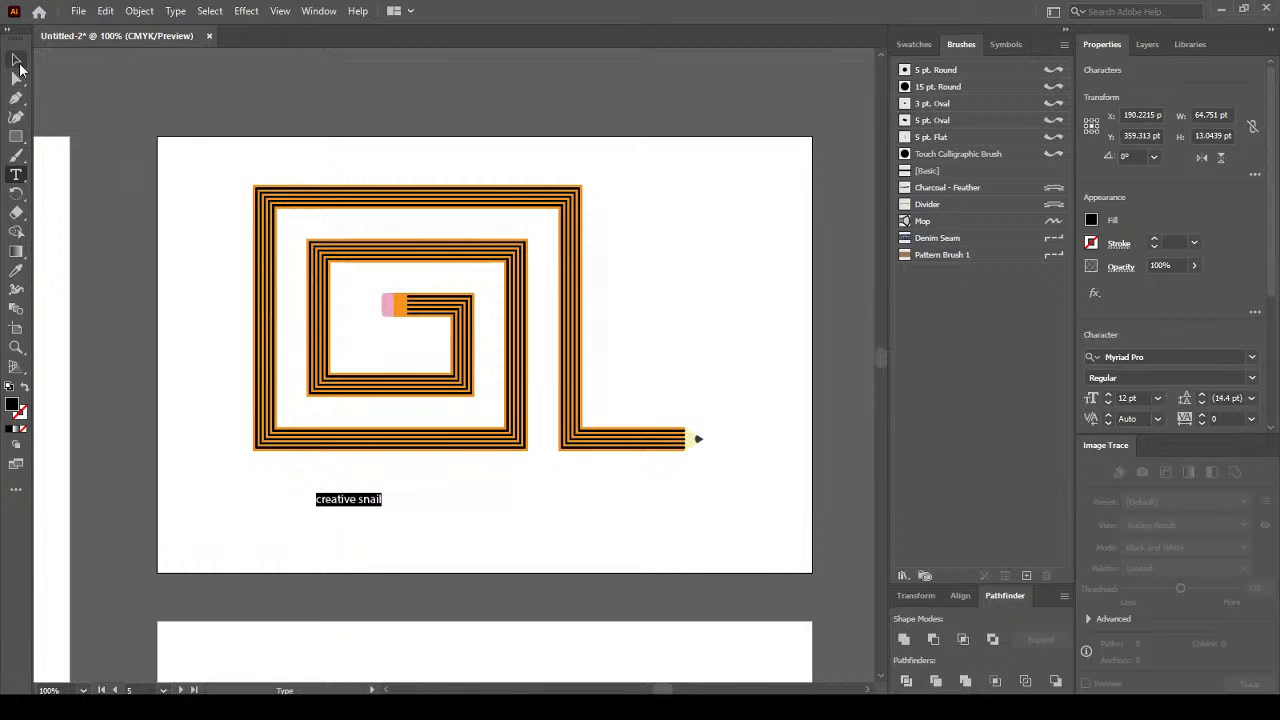
pyautogui.click(18, 63)
pyautogui.moveTo(383, 506); pyautogui.dragTo(751, 671)
pyautogui.moveTo(500, 547); pyautogui.dragTo(435, 463)
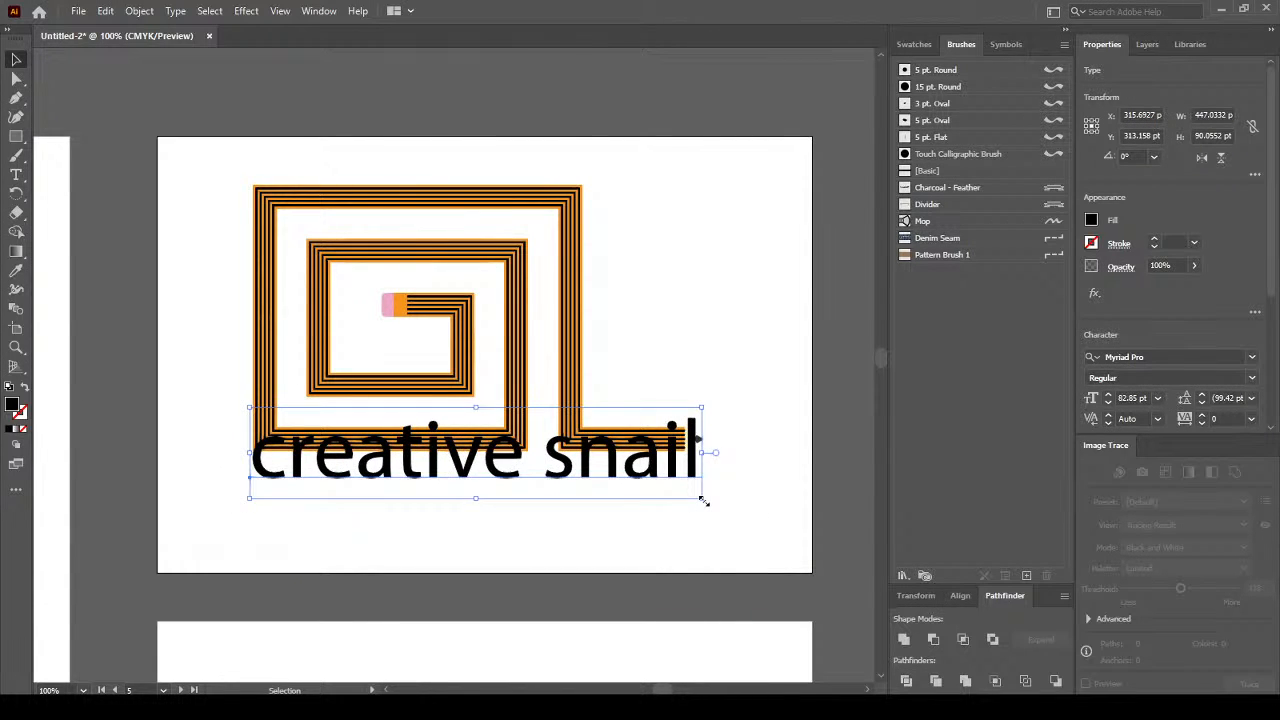
pyautogui.moveTo(704, 500); pyautogui.dragTo(712, 504)
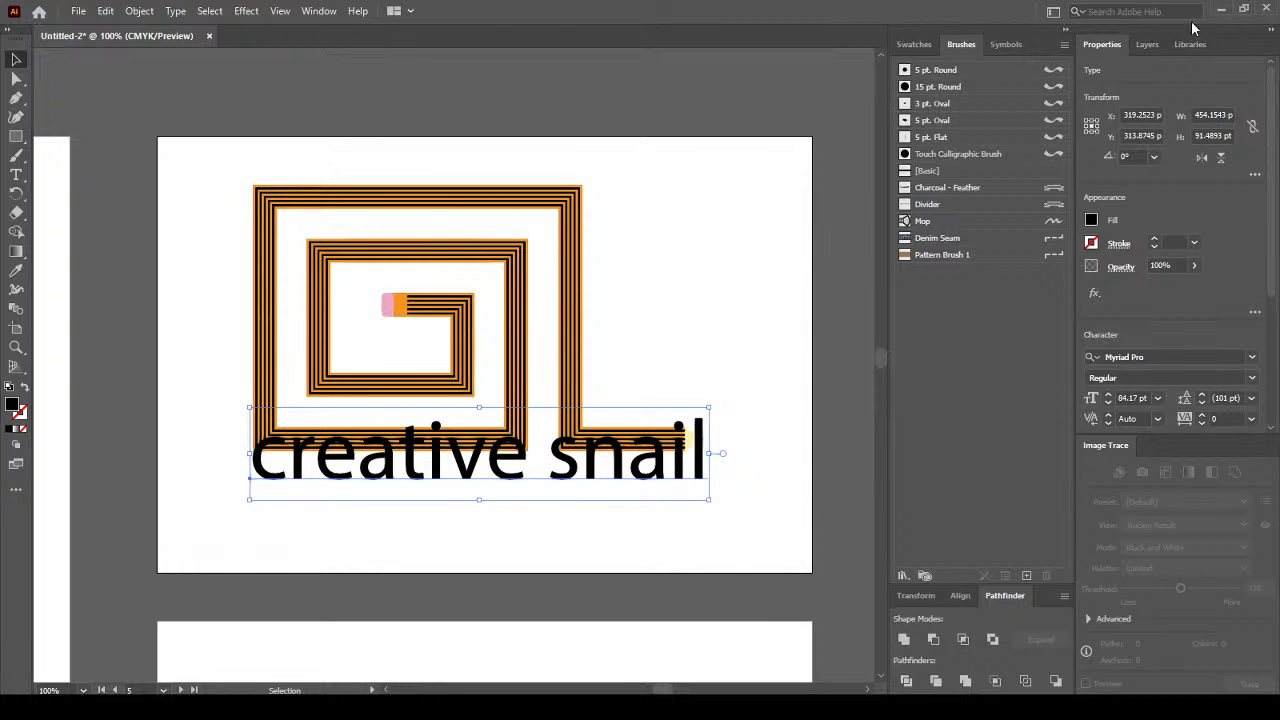
pyautogui.hotkey('shift', 'Down')
pyautogui.hotkey('shift', 'Down')
pyautogui.hotkey('shift', 'Down')
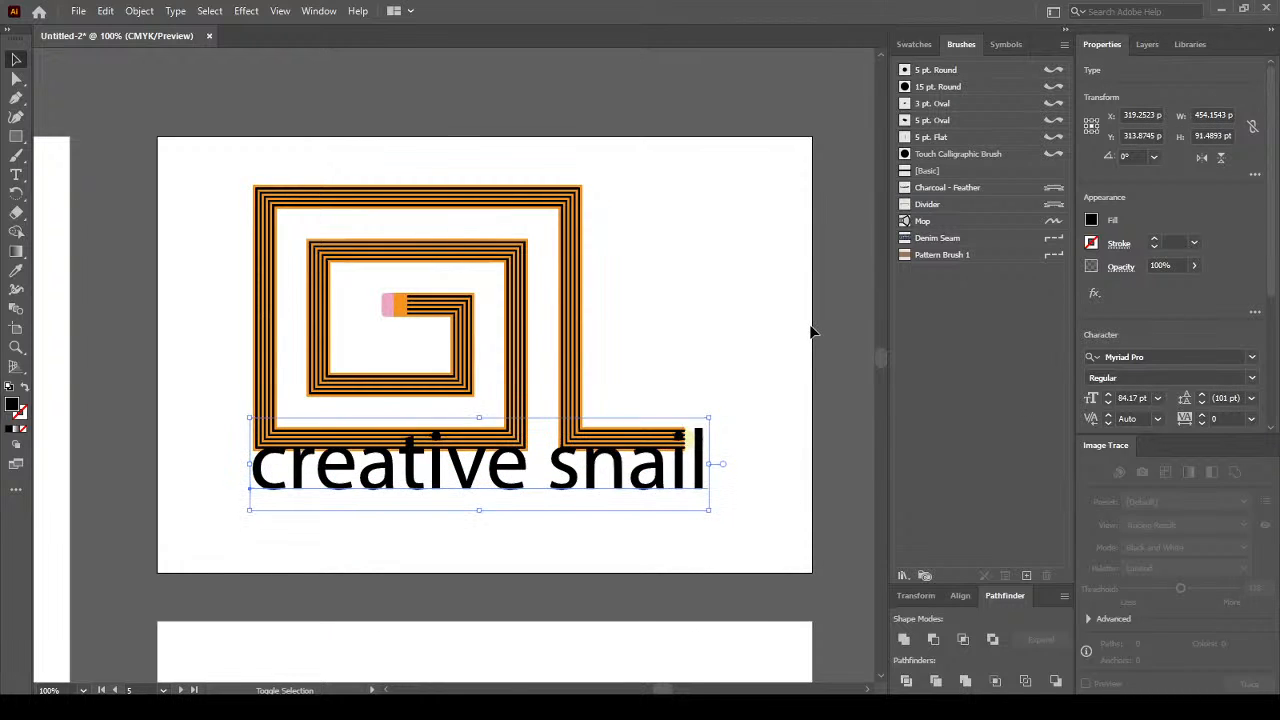
pyautogui.hotkey('shift', 'Down')
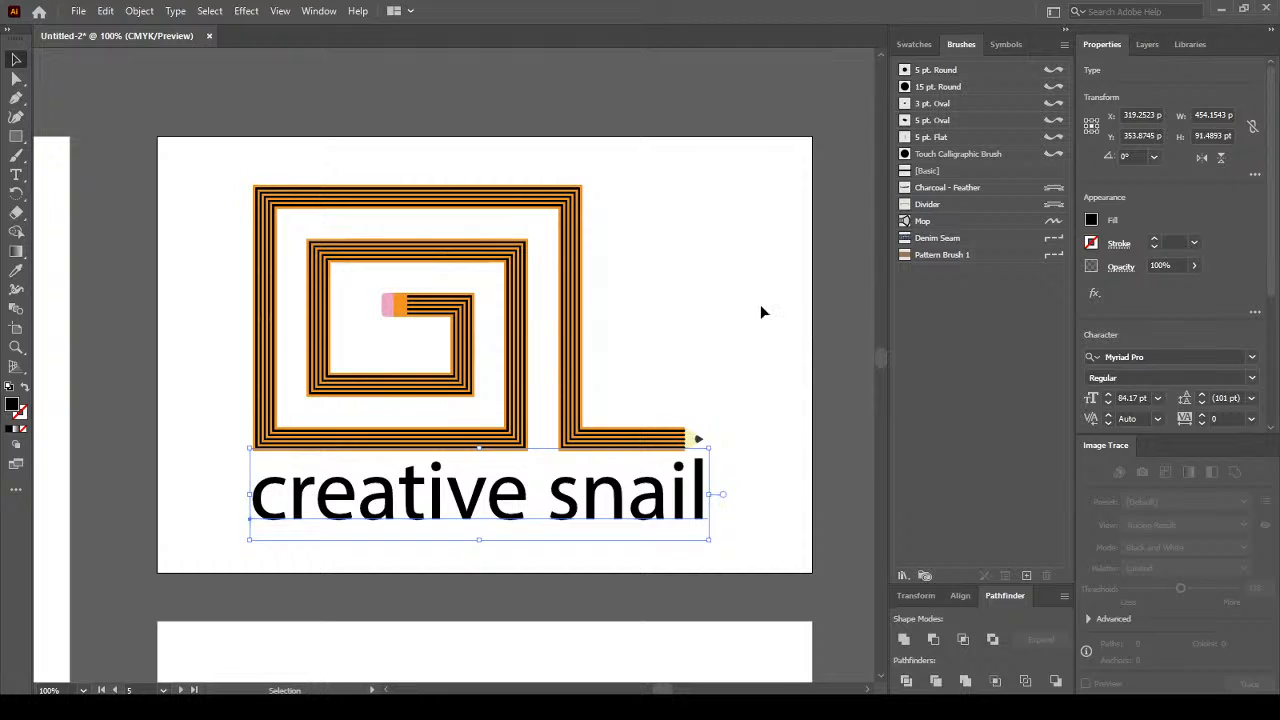
pyautogui.click(760, 306)
pyautogui.click(676, 512)
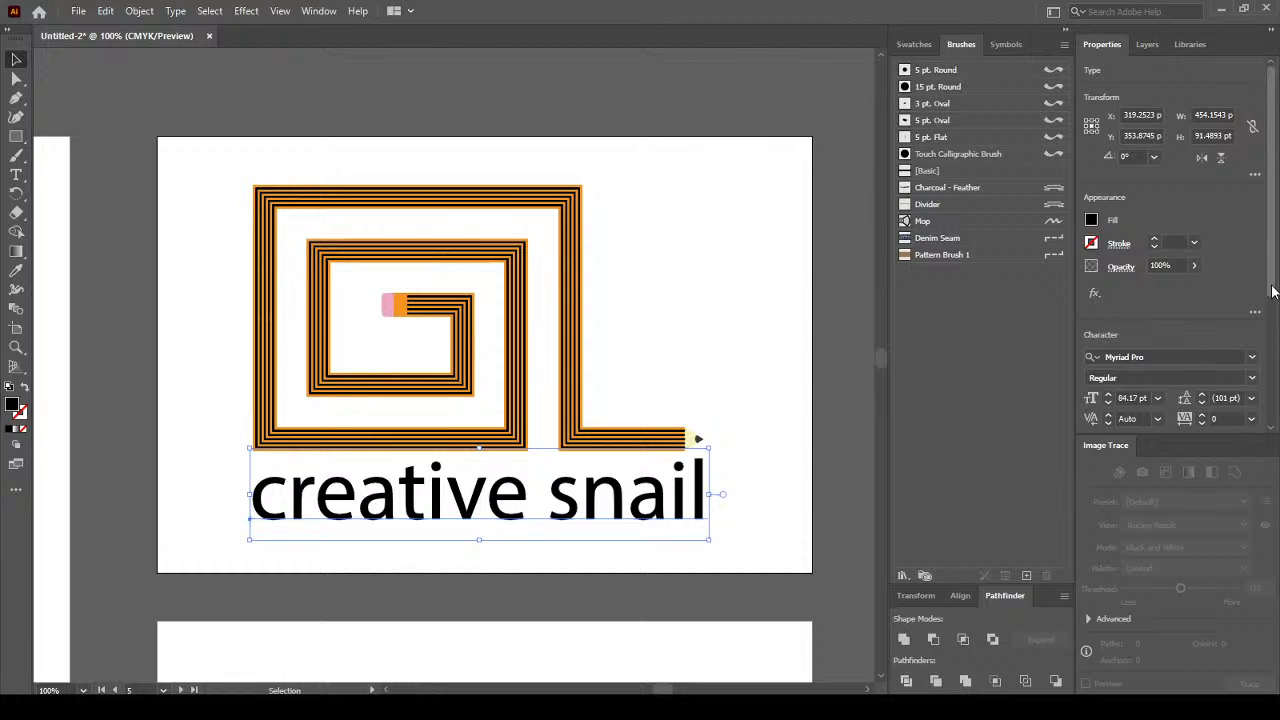
# Set the creative snail text's font to Barlow Condensed Medium.
pyautogui.scroll(-3, 1265, 280)
pyautogui.click(1252, 261)
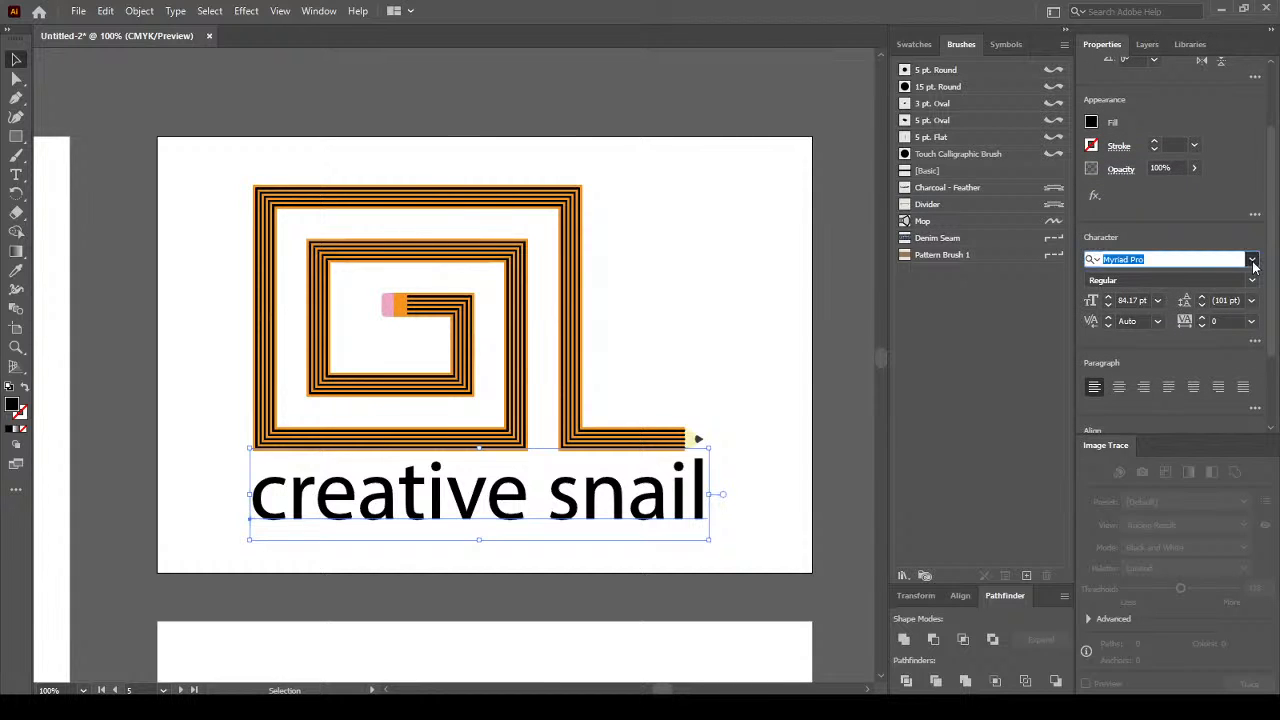
pyautogui.click(1252, 261)
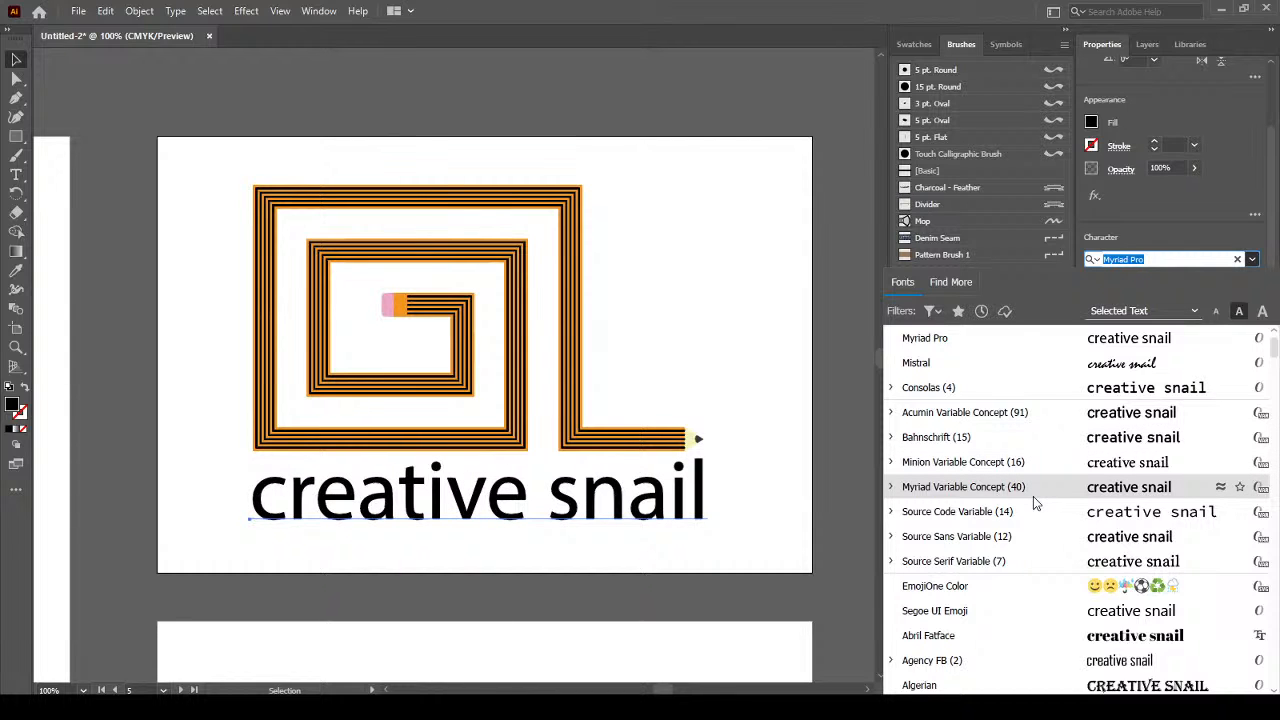
pyautogui.scroll(-5, 1035, 503)
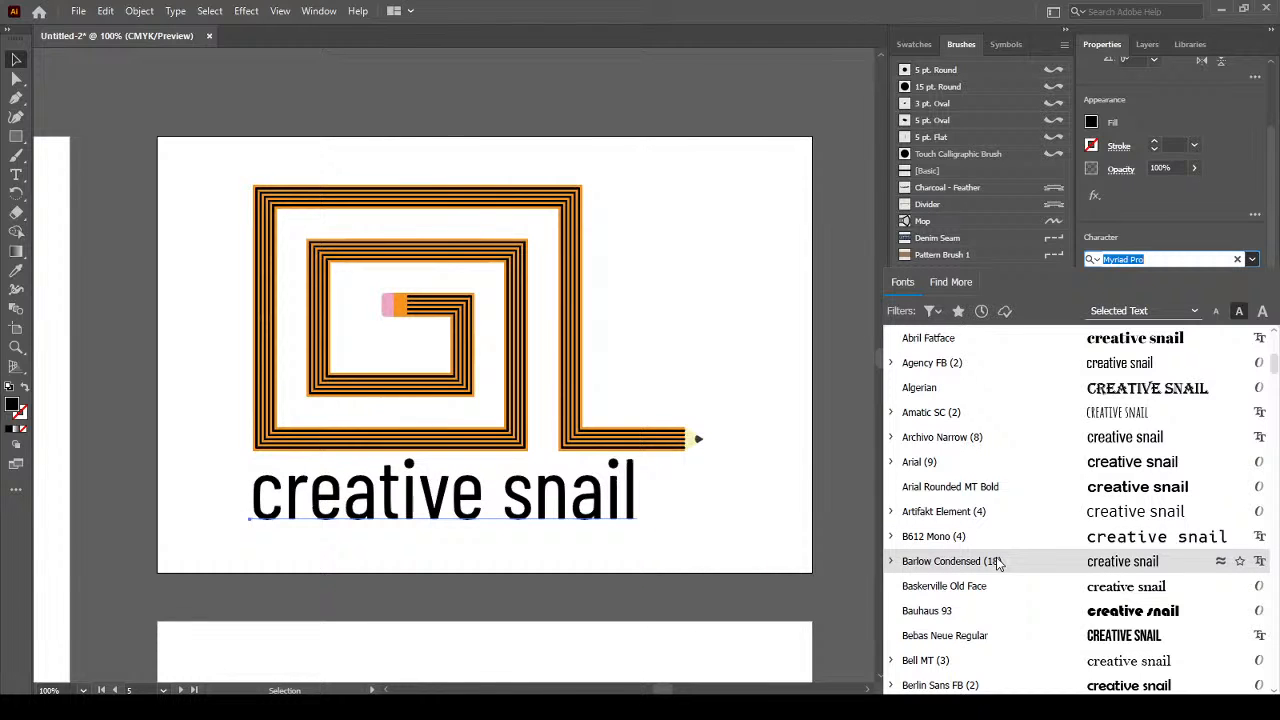
pyautogui.click(893, 563)
pyautogui.scroll(-3, 1009, 564)
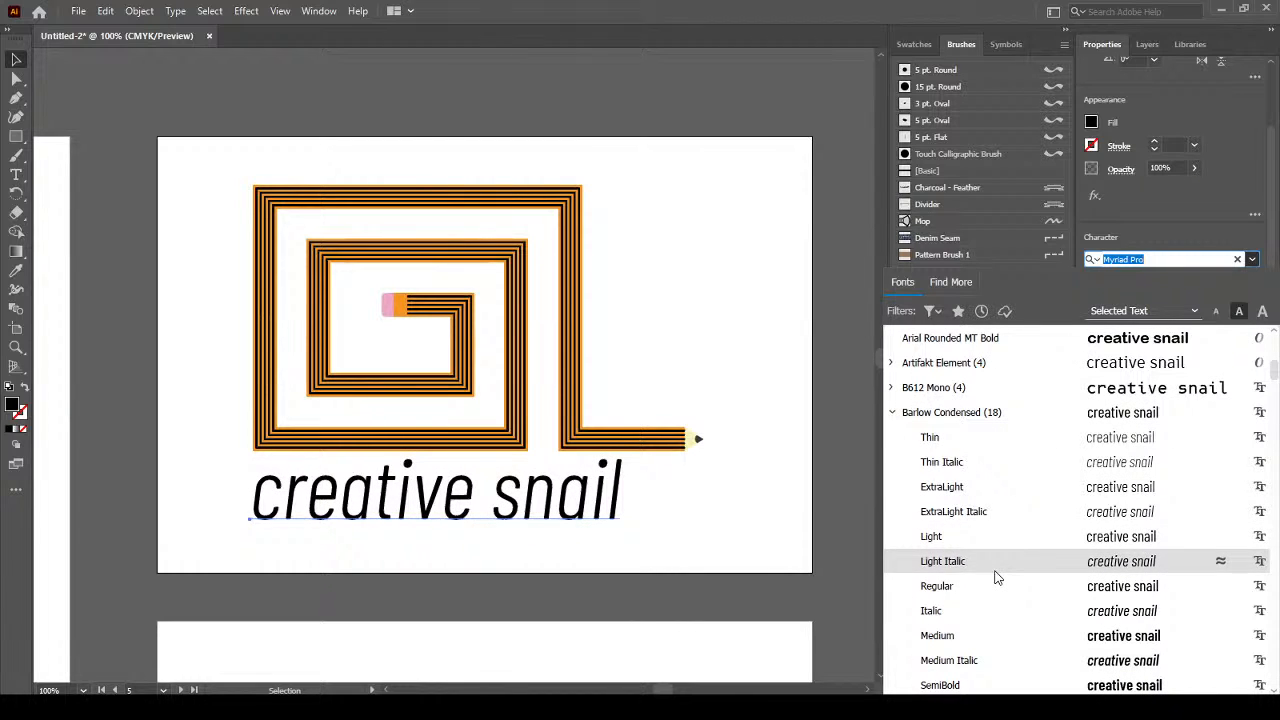
pyautogui.scroll(-1, 995, 577)
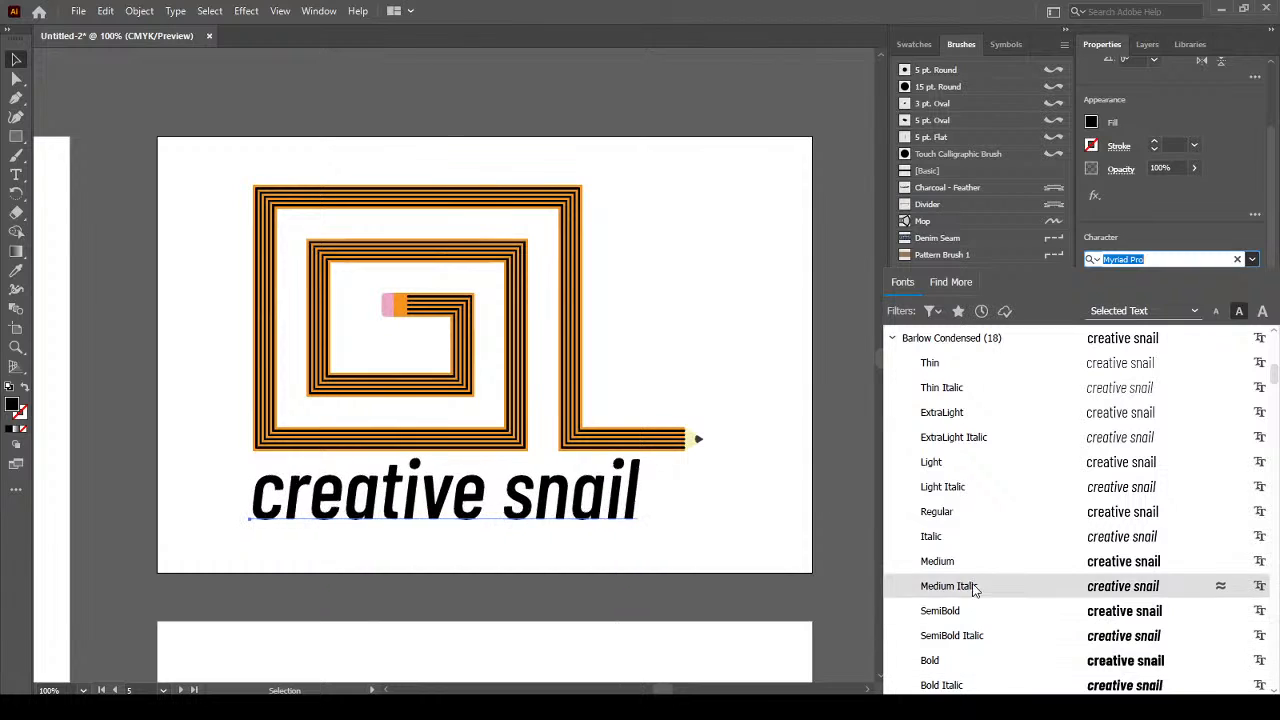
pyautogui.scroll(-2, 965, 523)
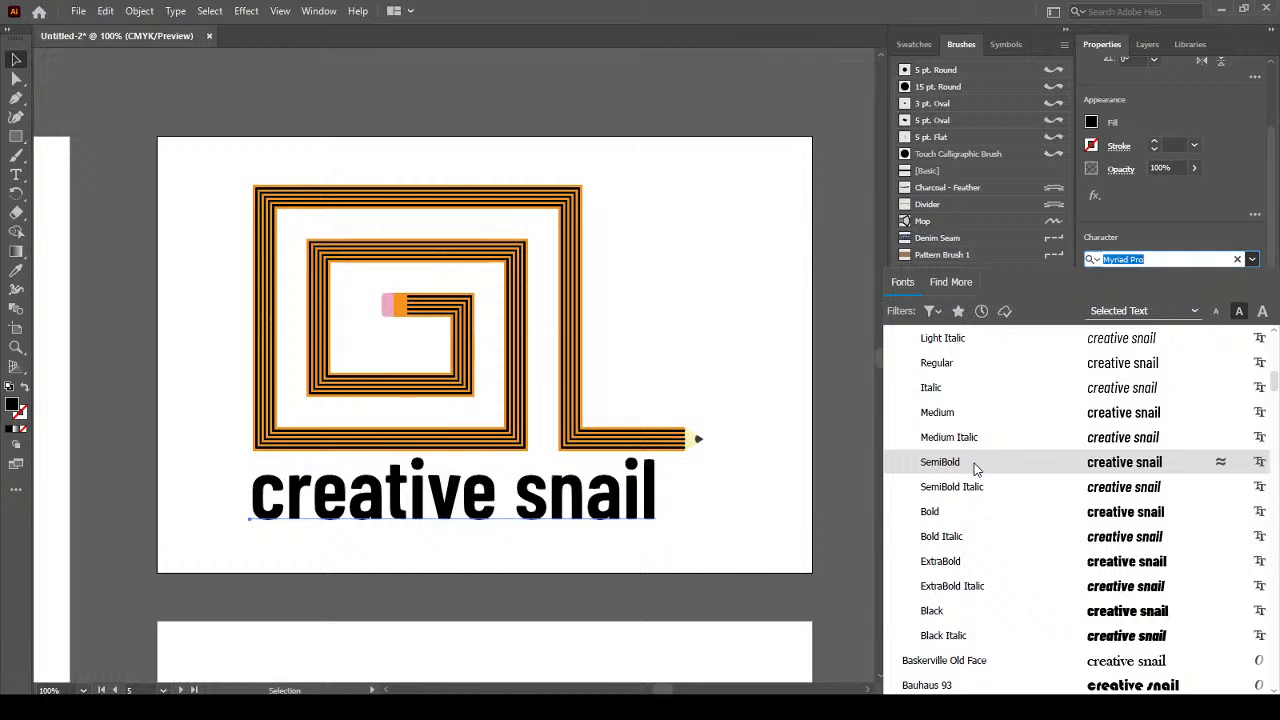
pyautogui.scroll(2, 974, 437)
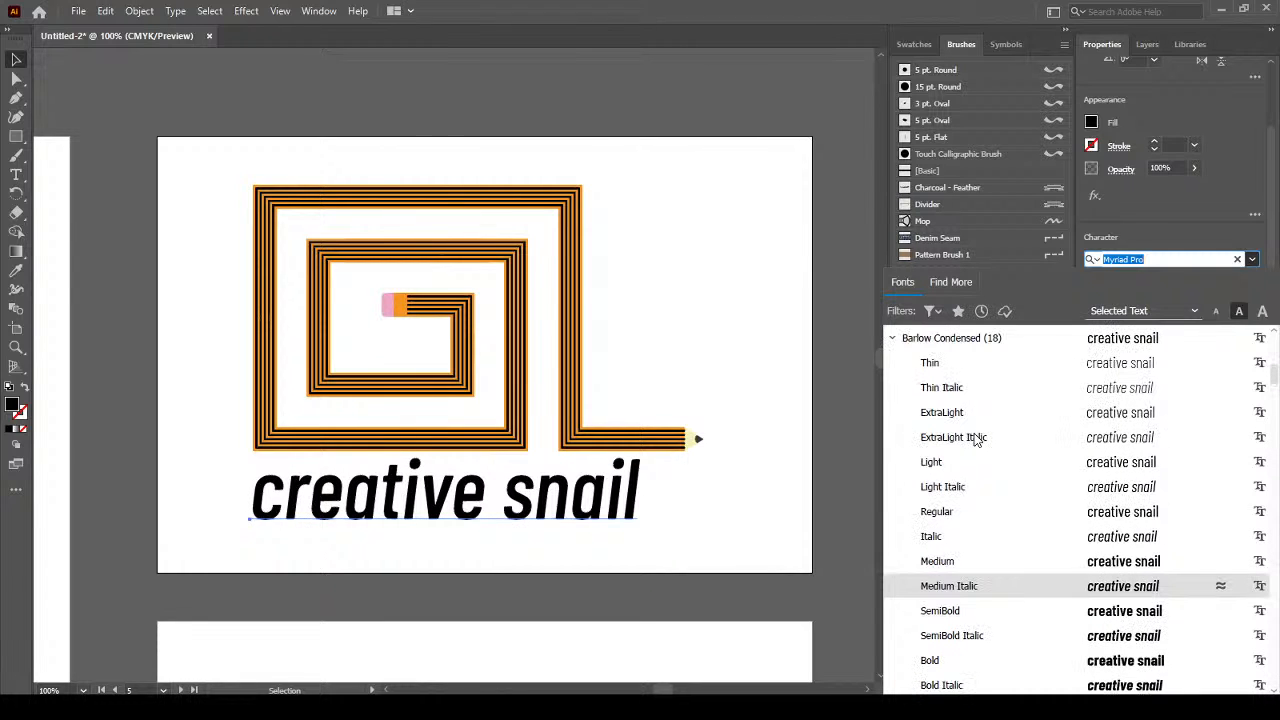
pyautogui.click(958, 563)
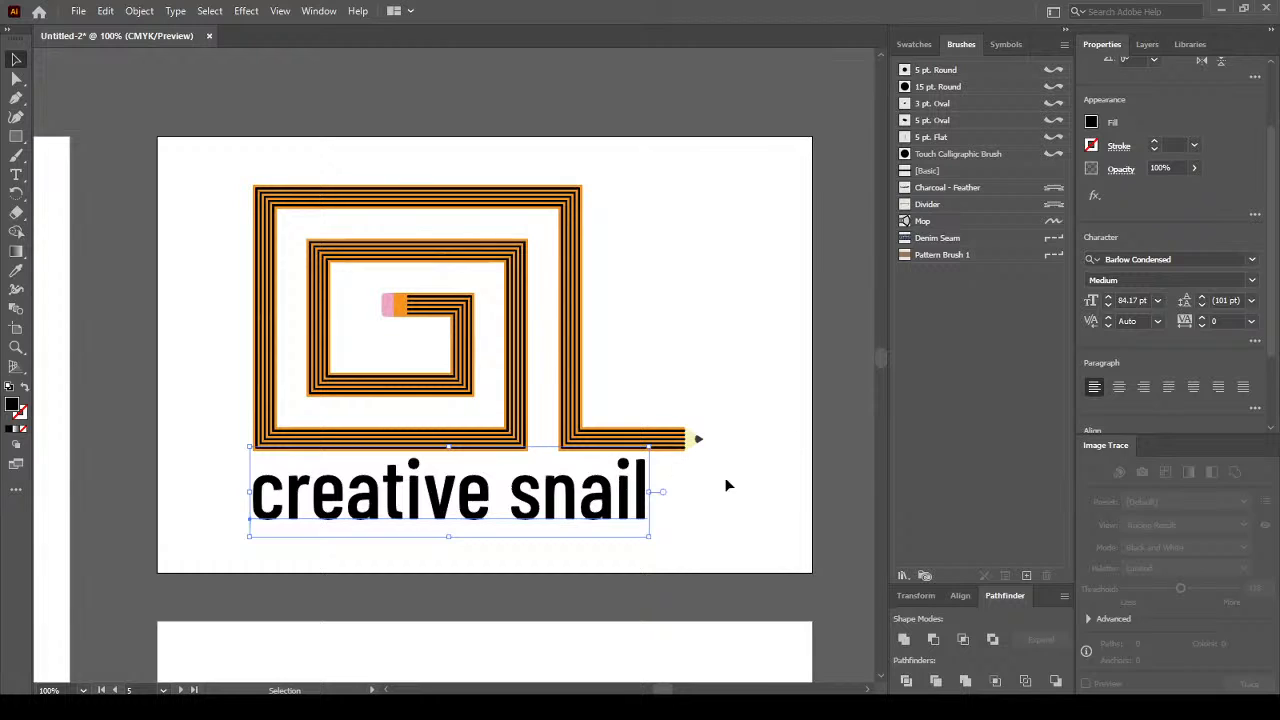
# Tighten the text's tracking to -50.
pyautogui.click(1202, 326)
pyautogui.click(1202, 326)
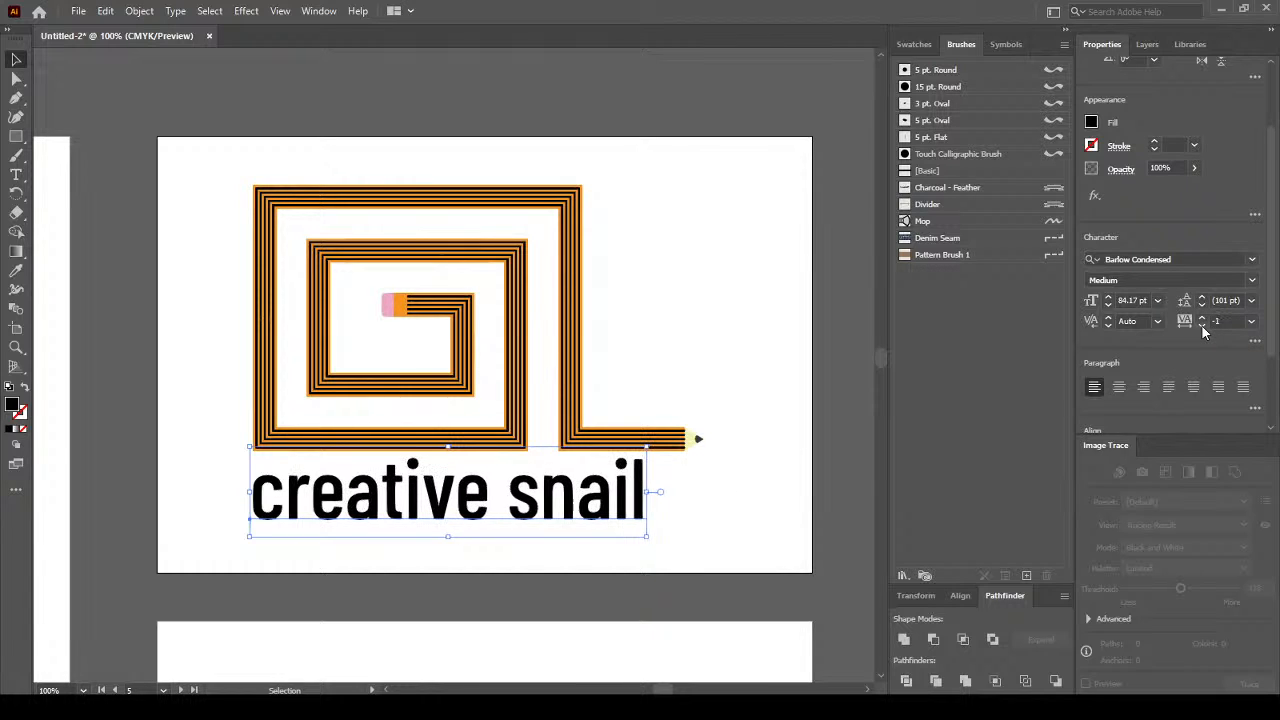
pyautogui.click(1202, 326)
pyautogui.click(1202, 326)
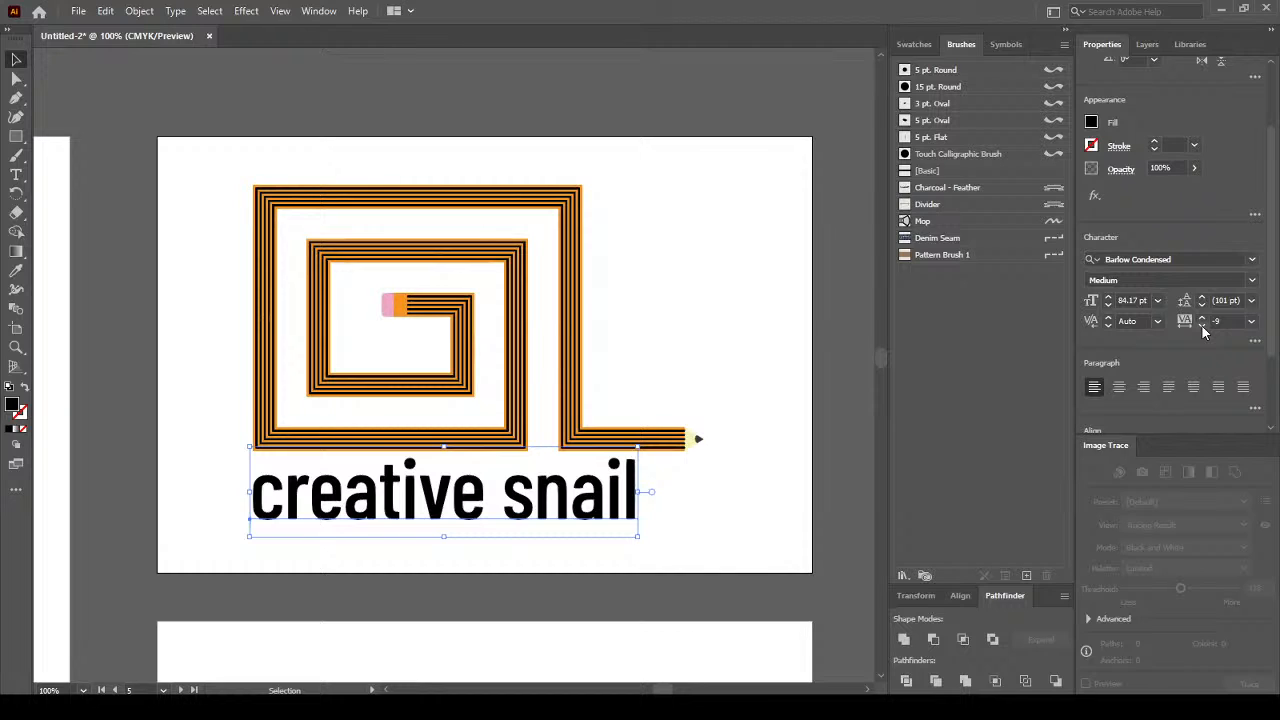
pyautogui.click(1202, 326)
pyautogui.click(1202, 326)
pyautogui.click(1202, 326)
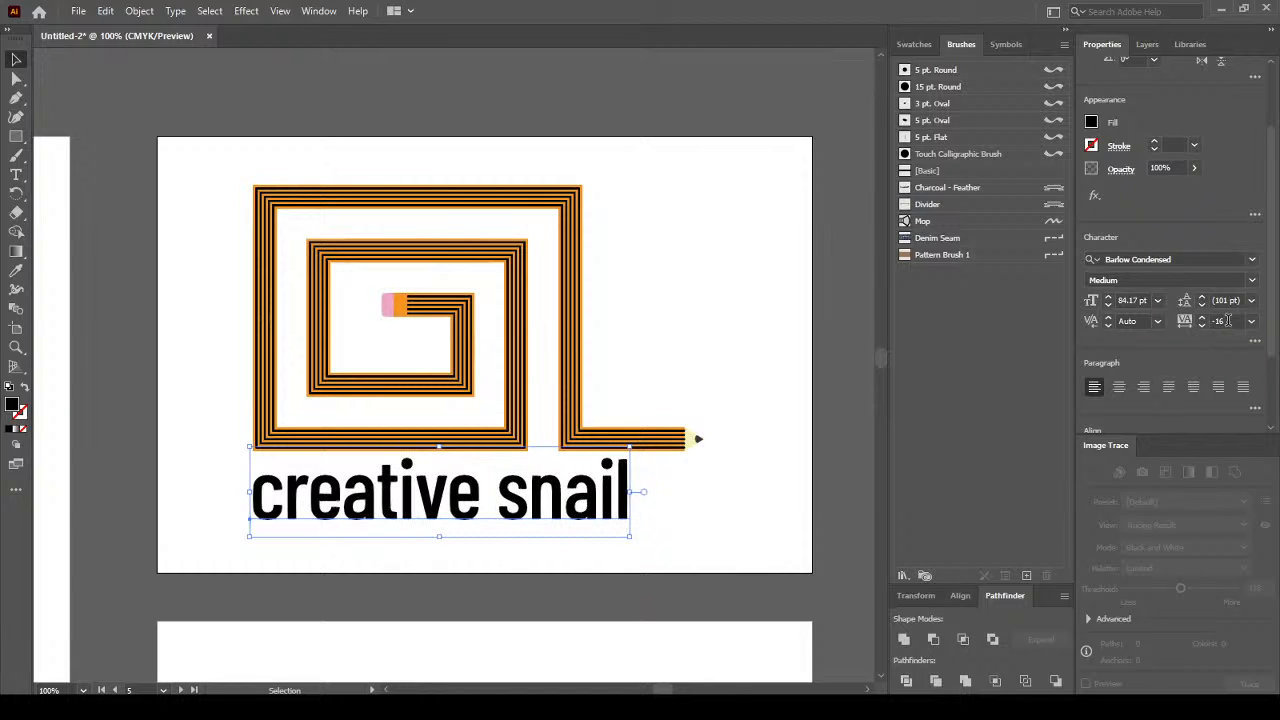
pyautogui.click(1208, 328)
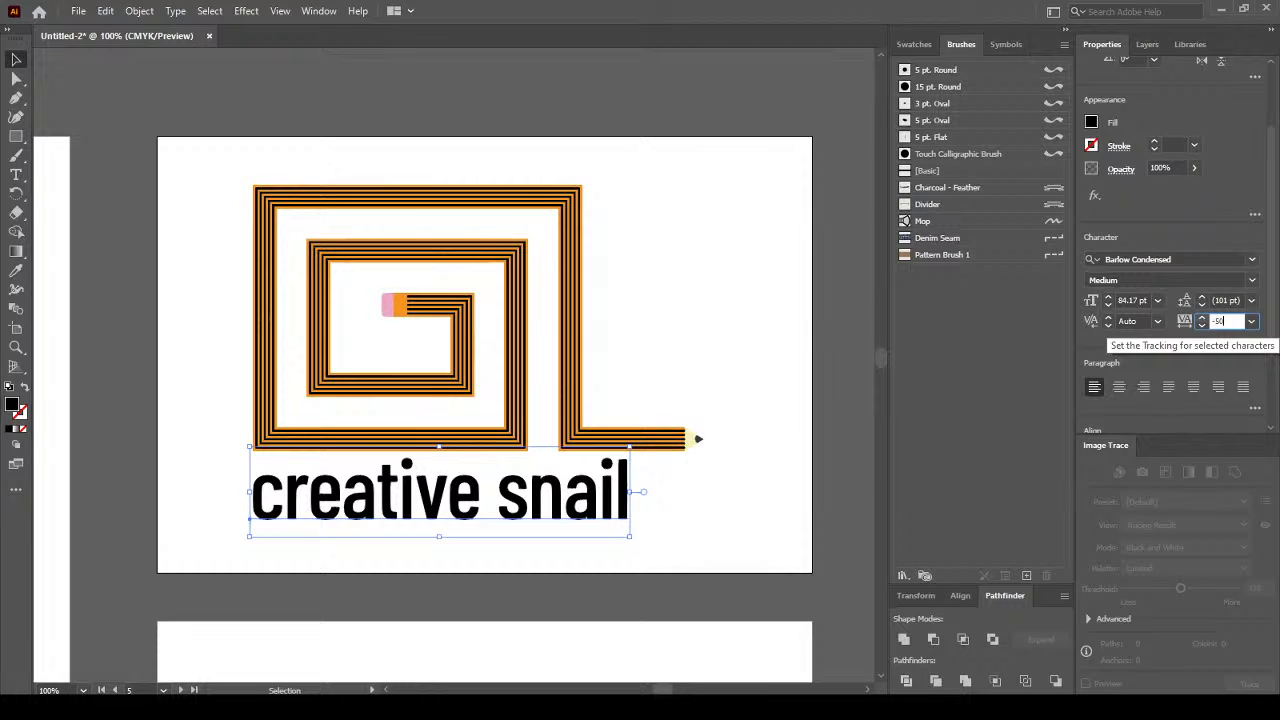
pyautogui.write('-50')
pyautogui.press('Return')
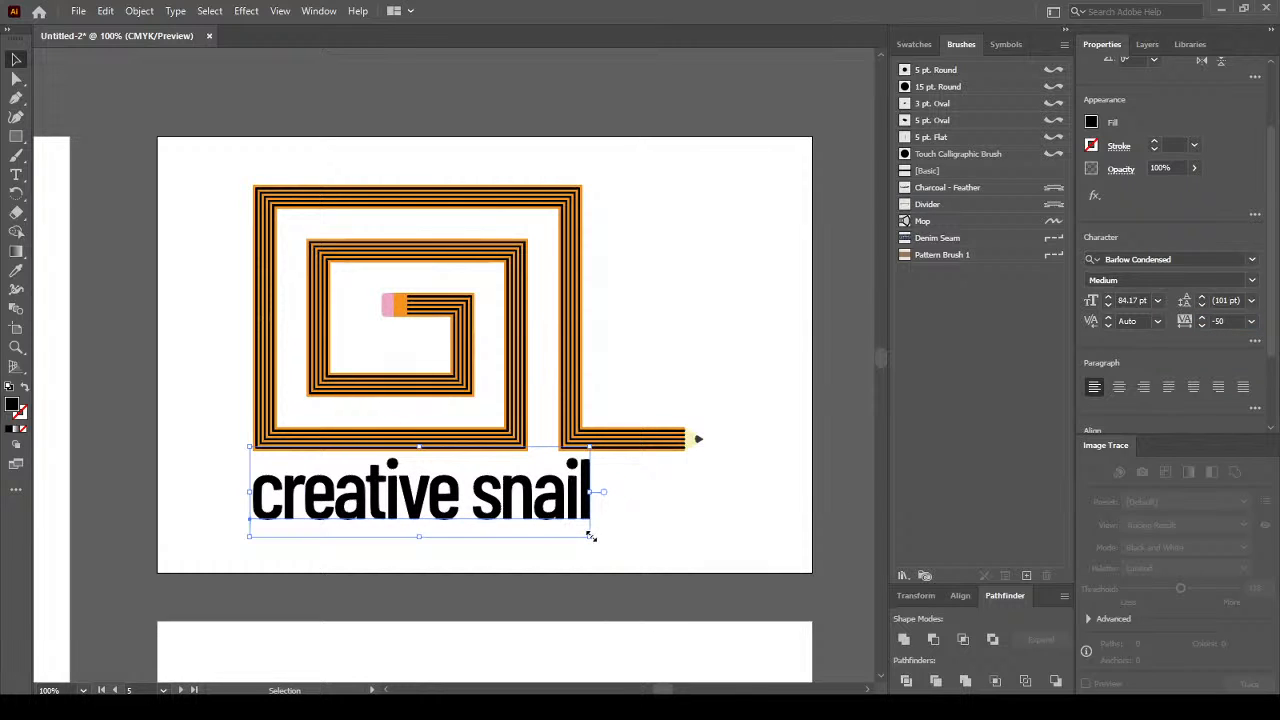
# Enlarge the creative snail text to about 111 pt, nearly the spiral's full width.
pyautogui.moveTo(591, 537); pyautogui.dragTo(718, 566)
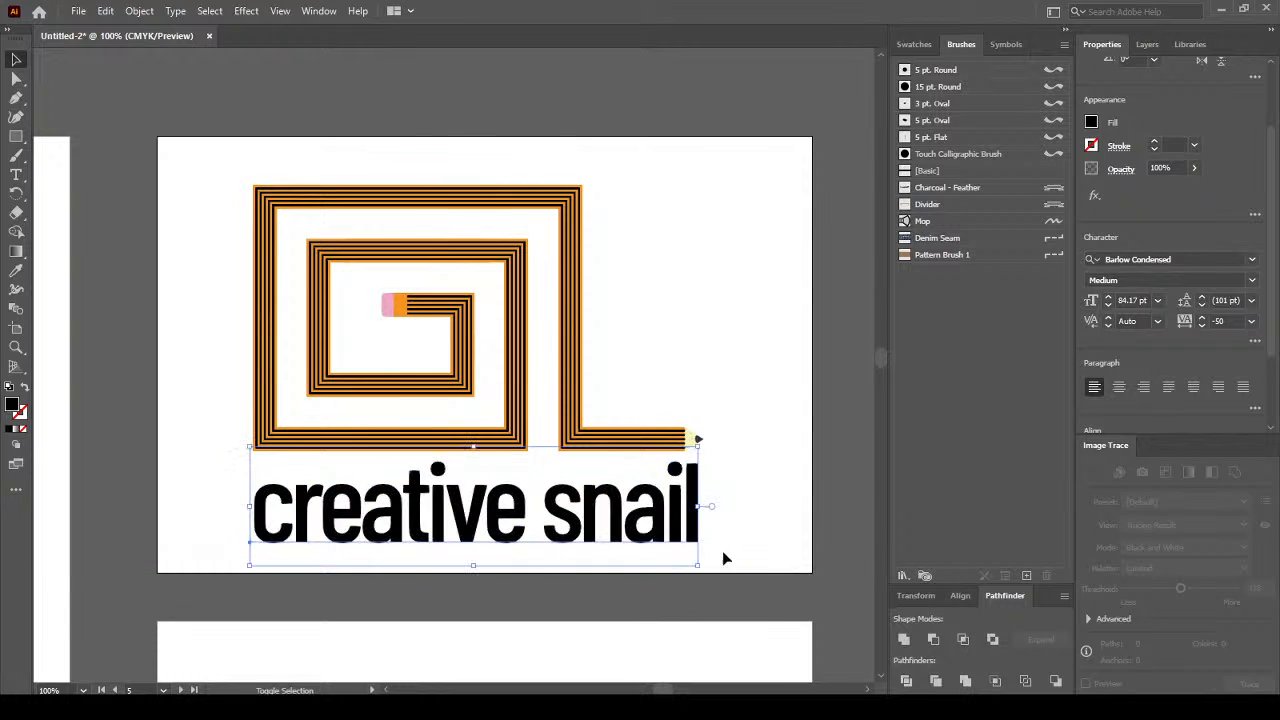
pyautogui.click(753, 450)
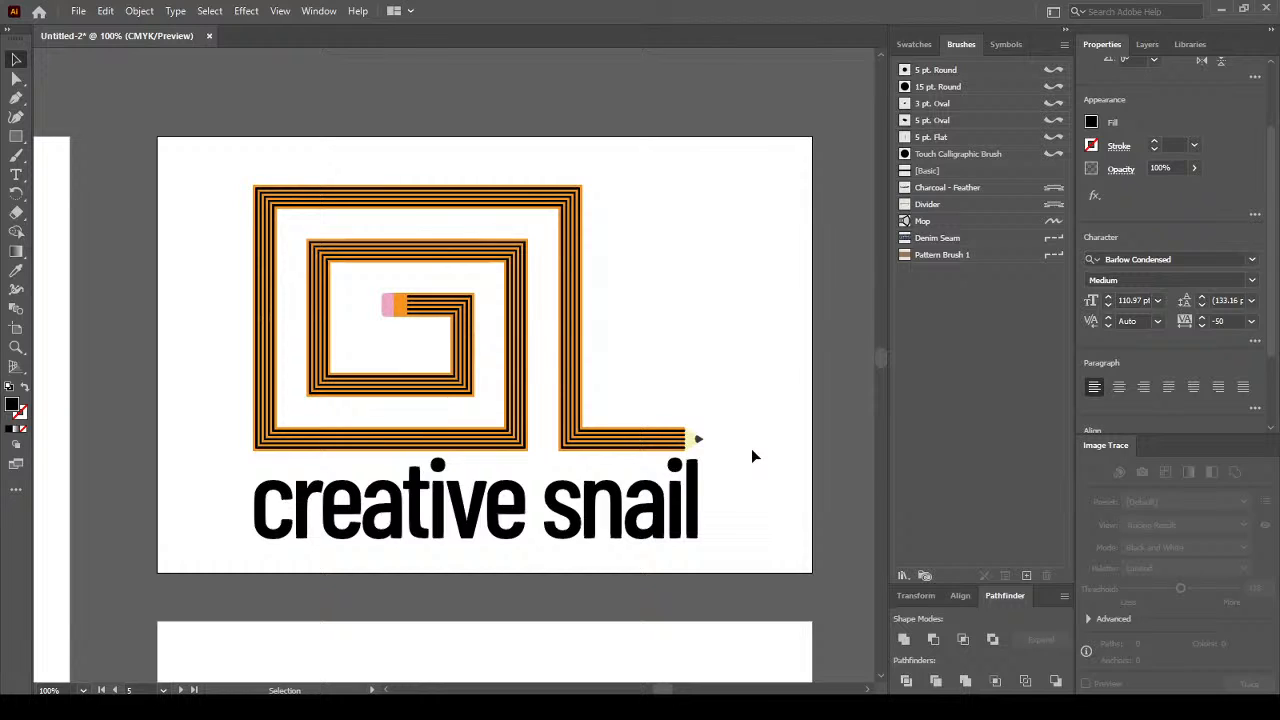
pyautogui.click(553, 530)
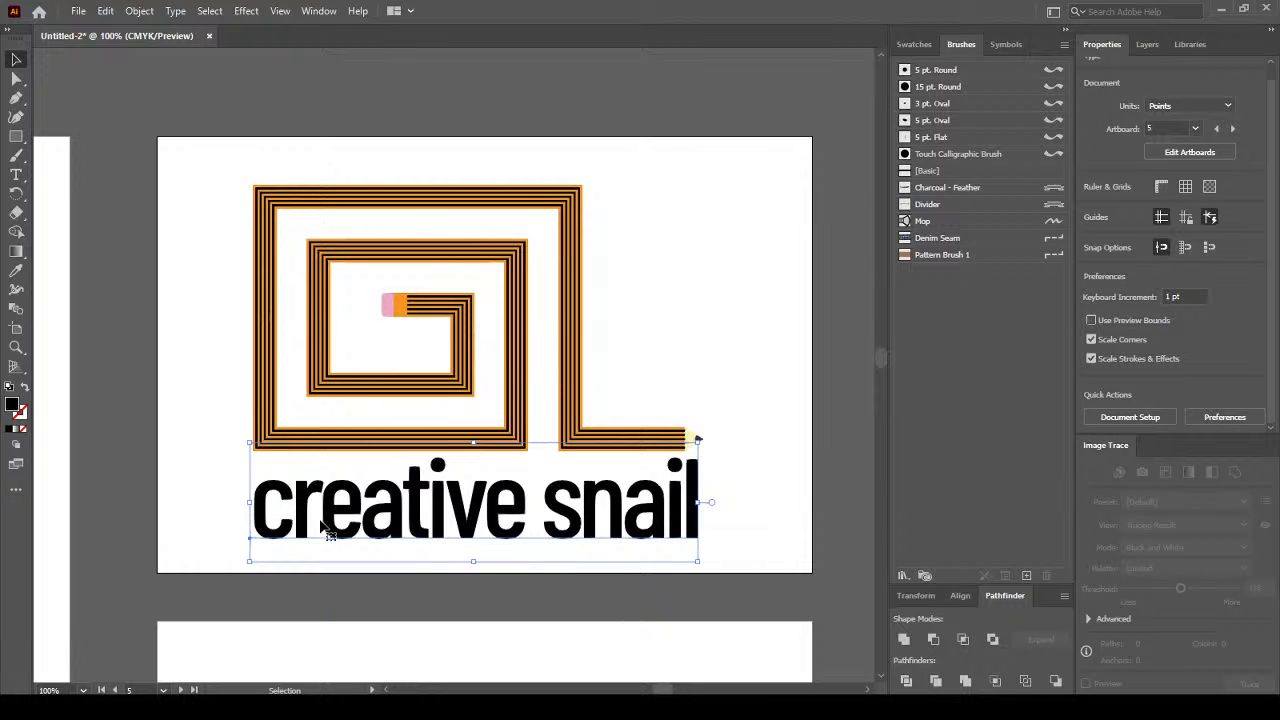
pyautogui.press('t')
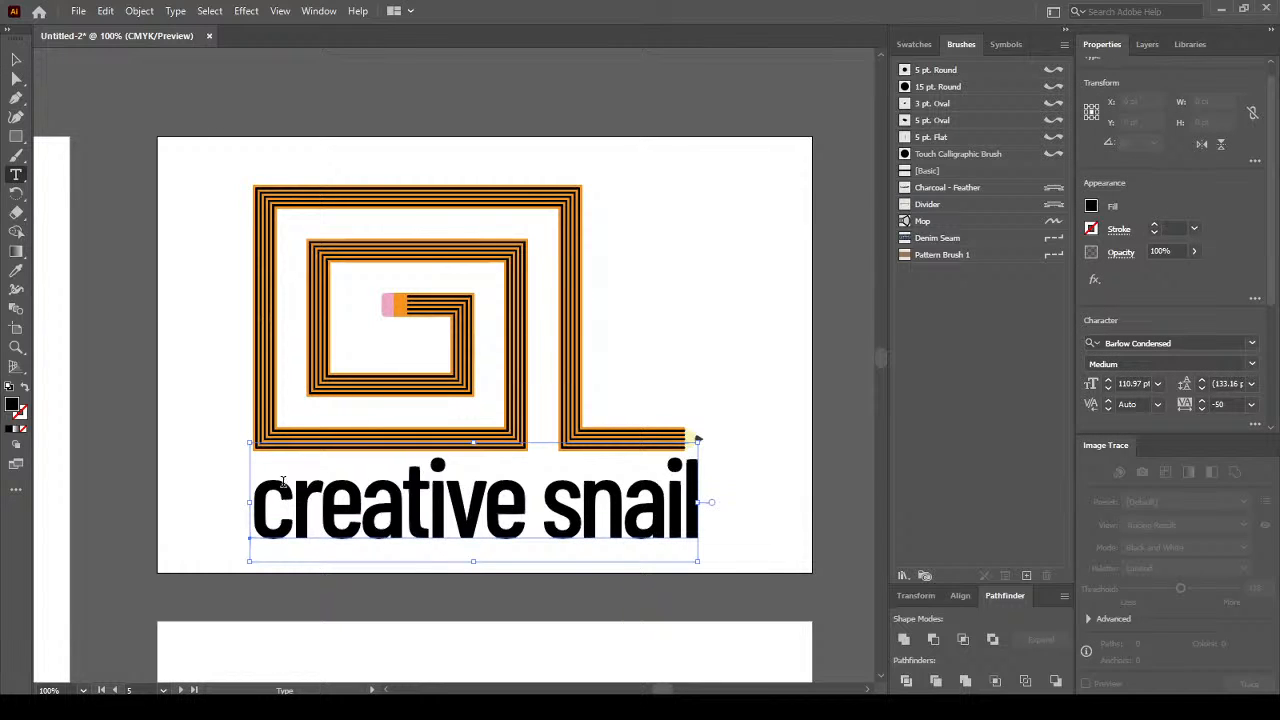
pyautogui.click(284, 488)
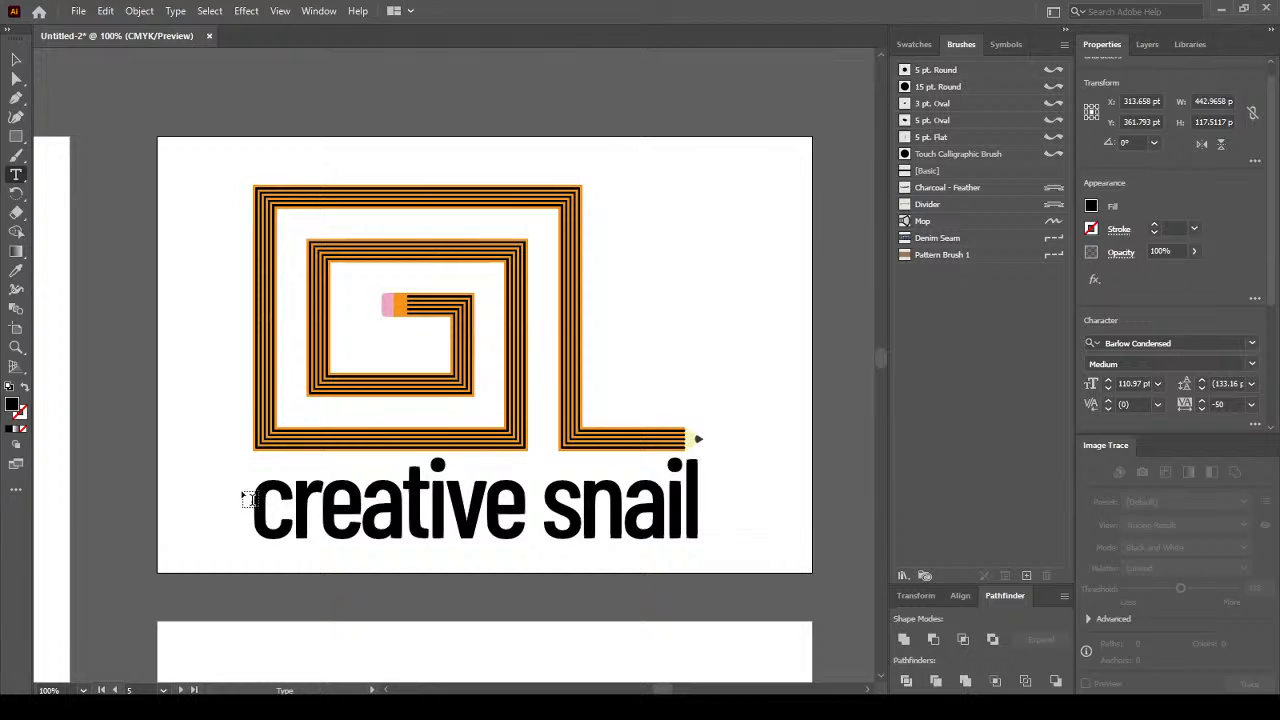
# Select the whole text line and set it to All Caps.
pyautogui.moveTo(258, 489); pyautogui.dragTo(726, 494)
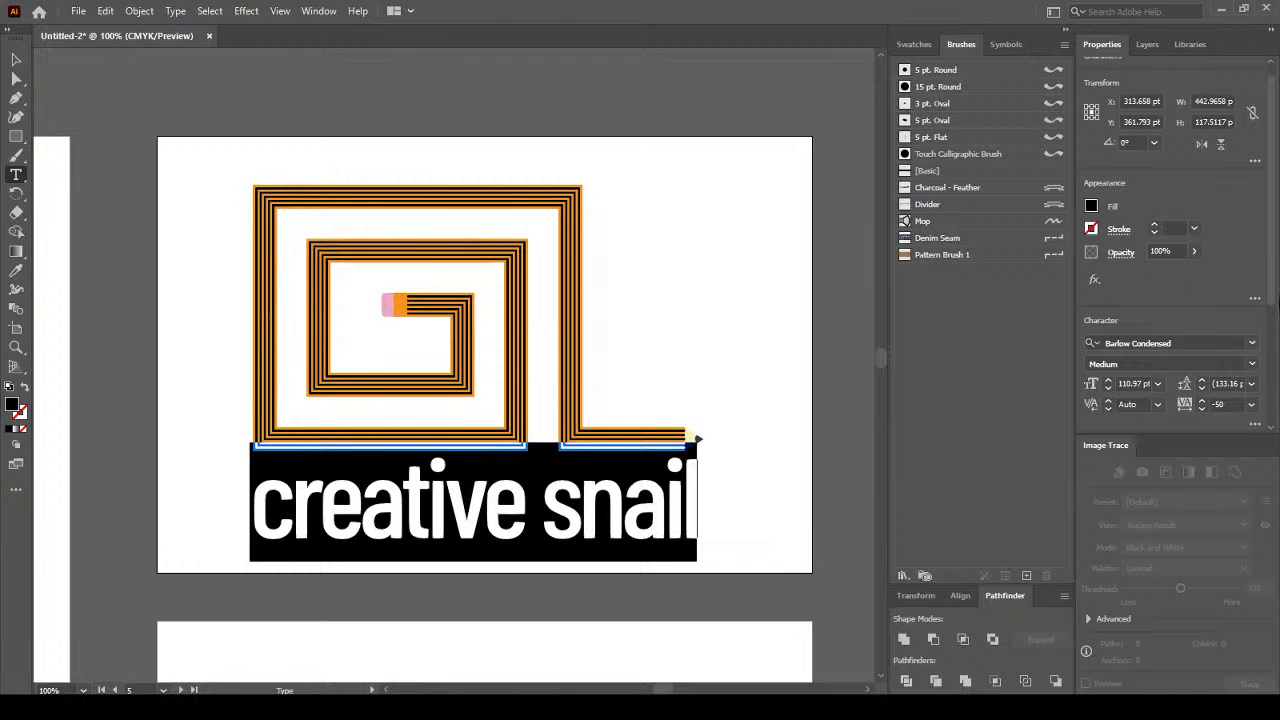
pyautogui.moveTo(1273, 303); pyautogui.dragTo(1273, 417)
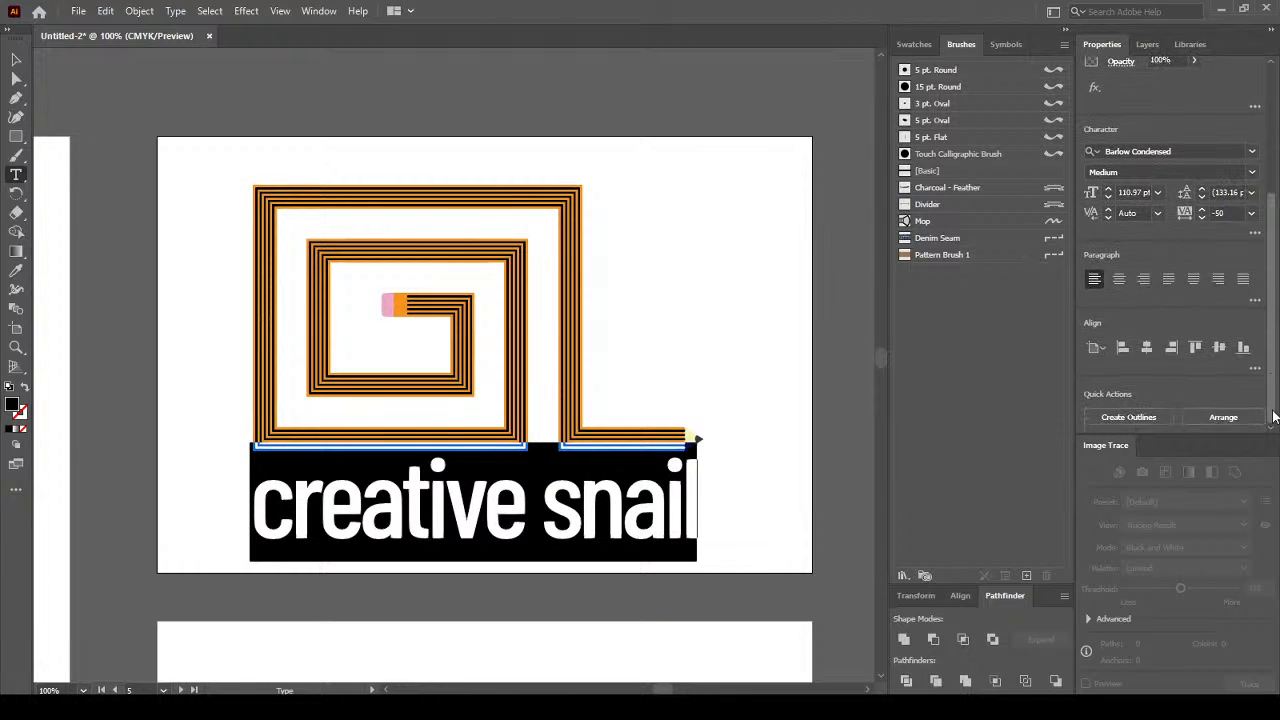
pyautogui.click(1256, 236)
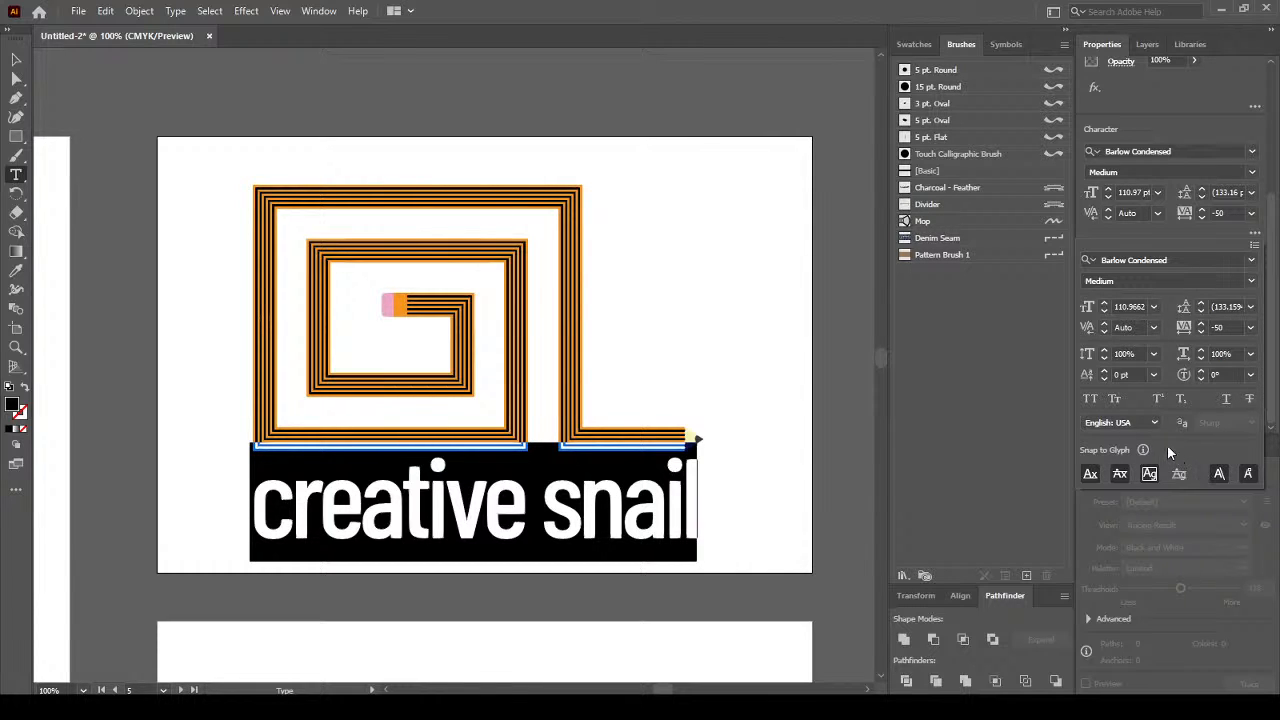
pyautogui.click(1091, 399)
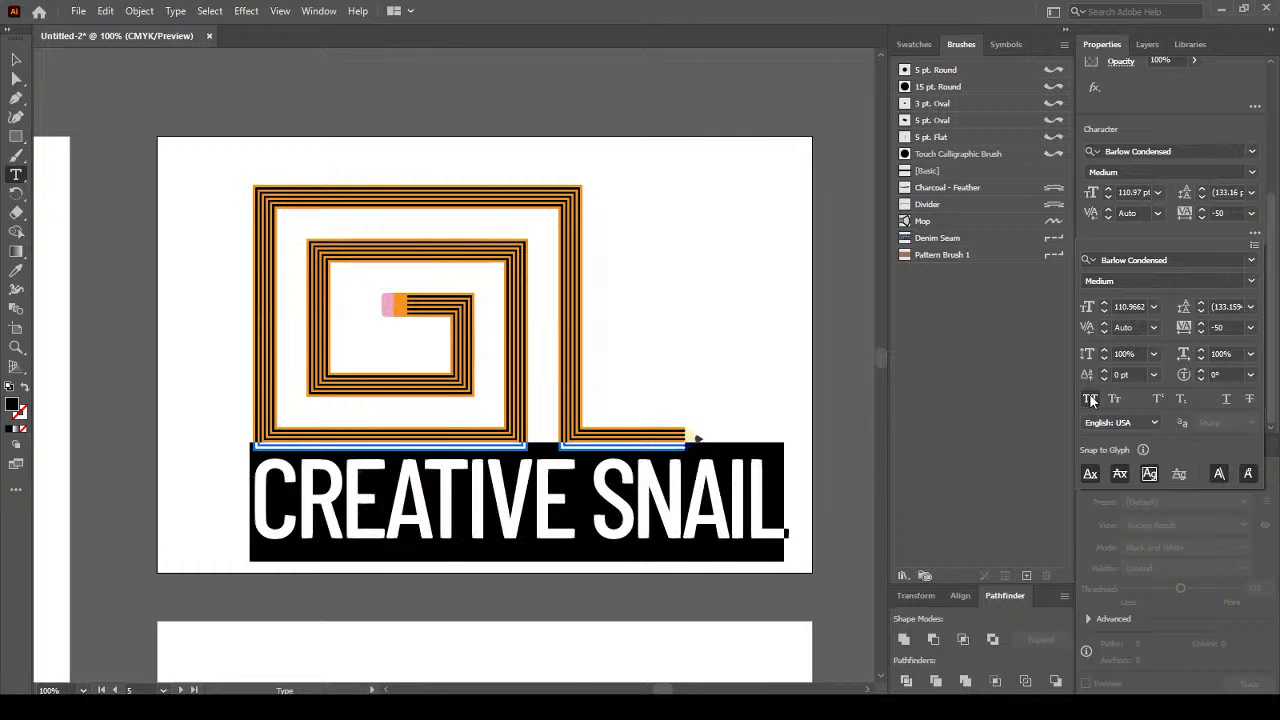
# Lower the CREATIVE SNAIL font size to 94 pt.
pyautogui.click(1104, 312)
pyautogui.click(1104, 312)
pyautogui.click(1104, 312)
pyautogui.click(1104, 312)
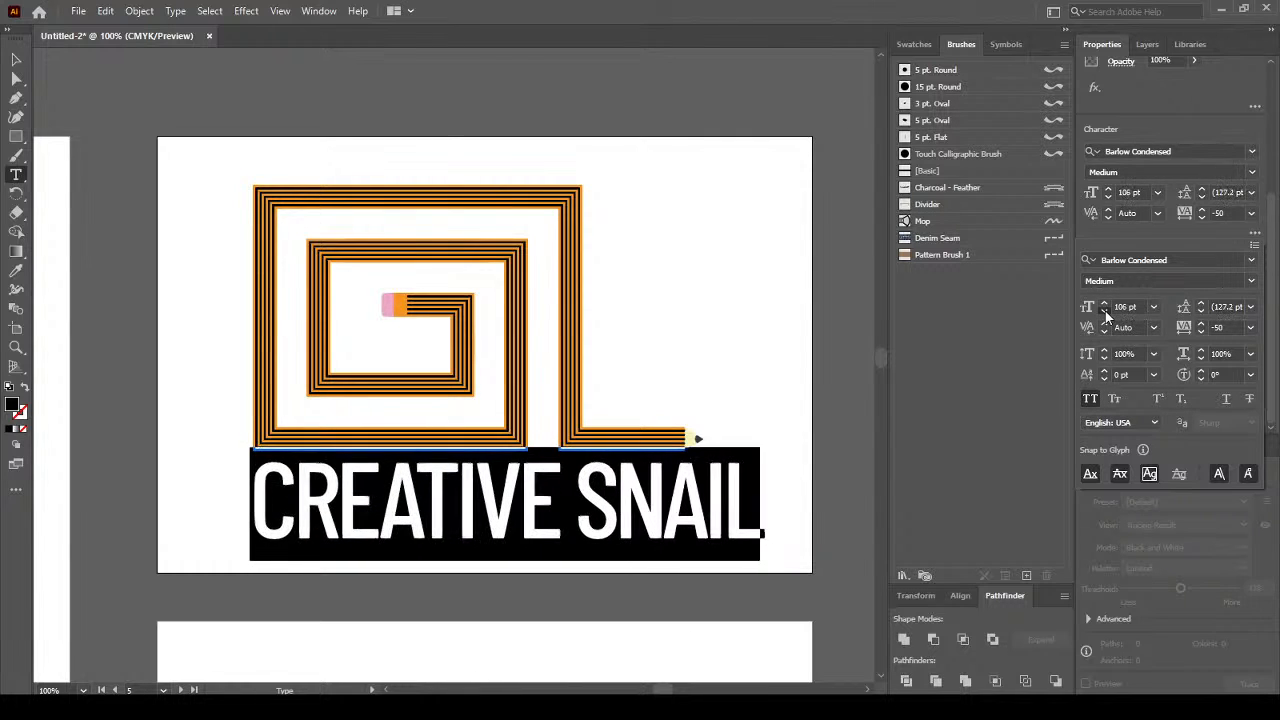
pyautogui.click(1104, 312)
pyautogui.click(1104, 312)
pyautogui.click(1104, 312)
pyautogui.click(1104, 312)
pyautogui.click(1104, 312)
pyautogui.click(1104, 312)
pyautogui.click(1104, 312)
pyautogui.click(1104, 312)
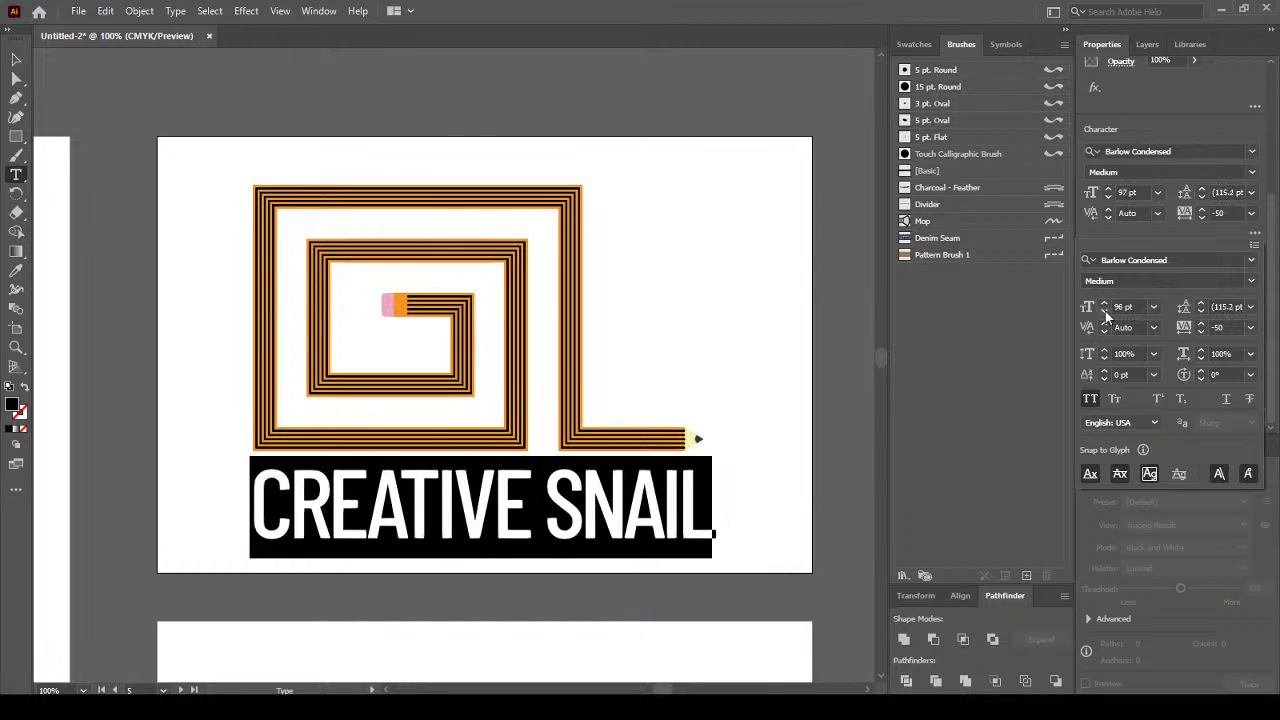
pyautogui.click(1104, 312)
pyautogui.click(1104, 312)
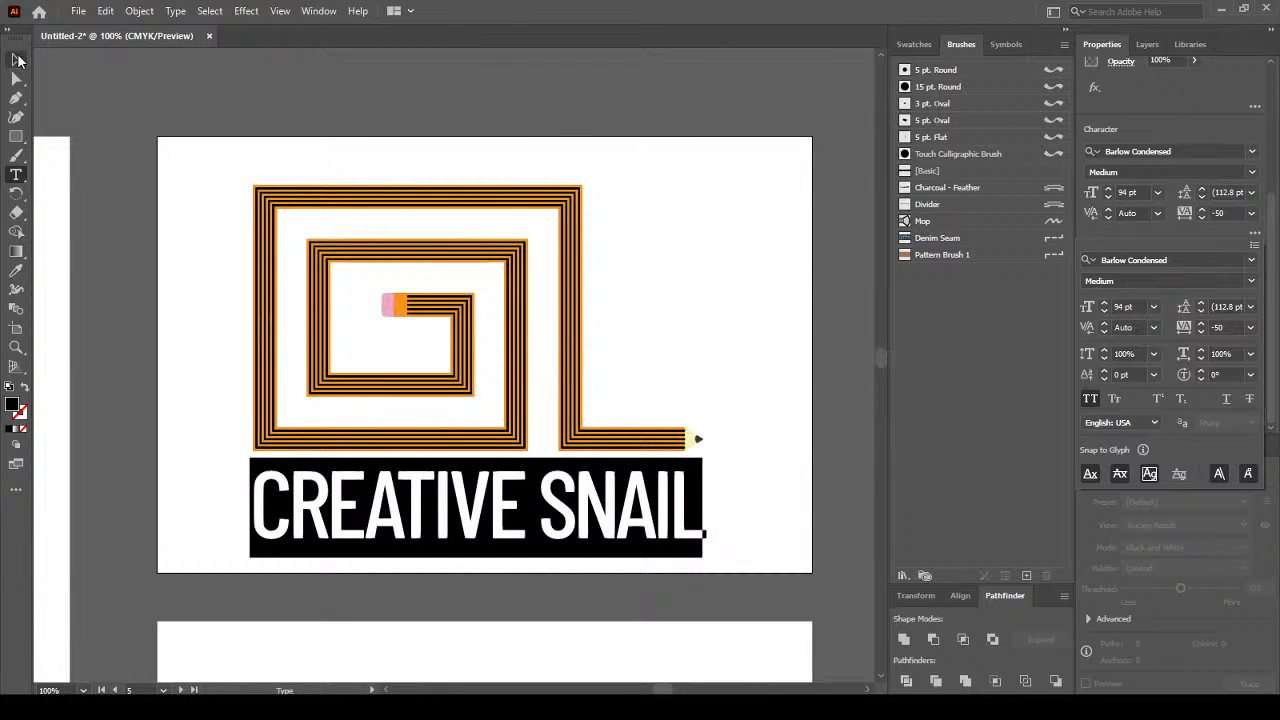
# Delete the stray placeholder text frame that was accidentally created.
pyautogui.click(16, 60)
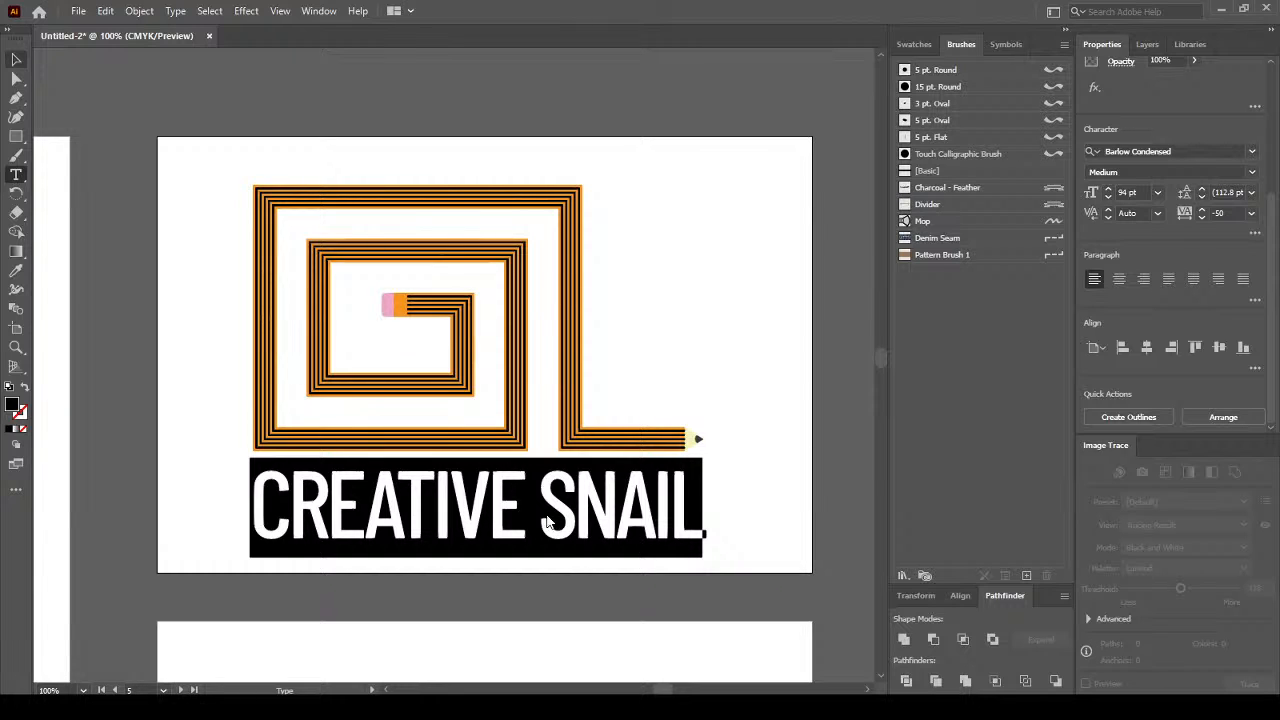
pyautogui.moveTo(634, 287); pyautogui.dragTo(533, 511)
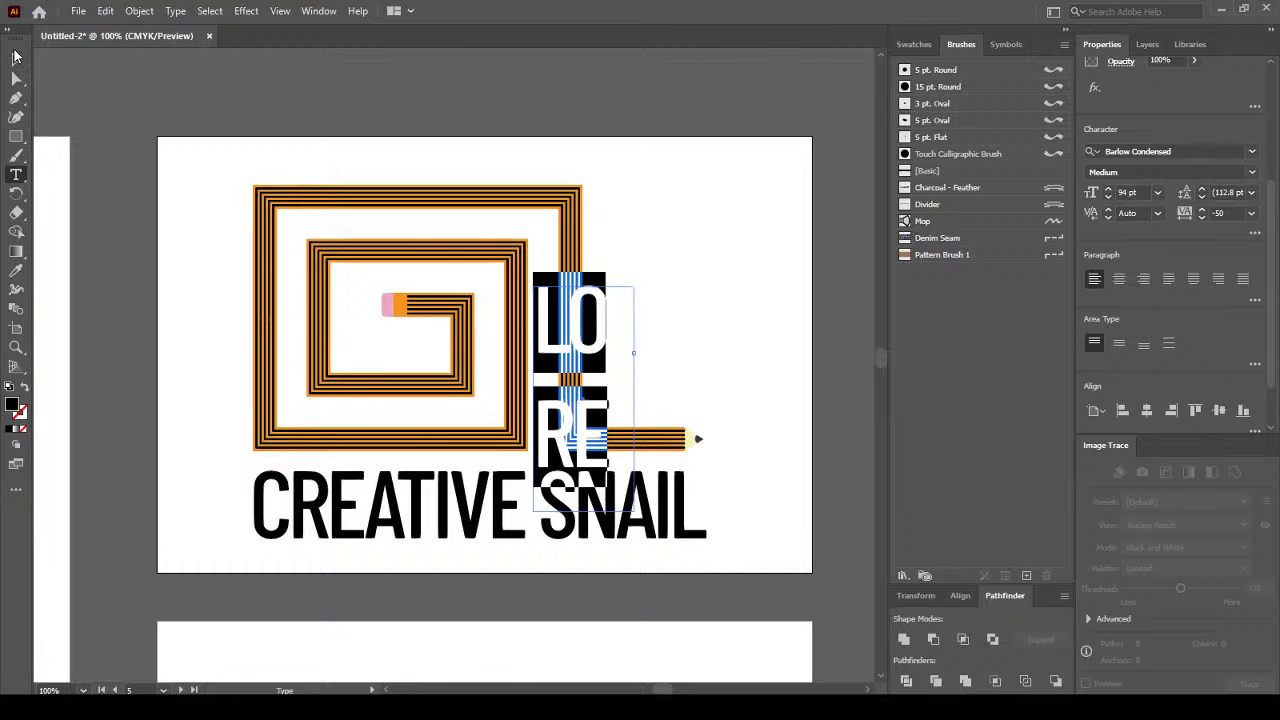
pyautogui.click(14, 60)
pyautogui.press('Delete')
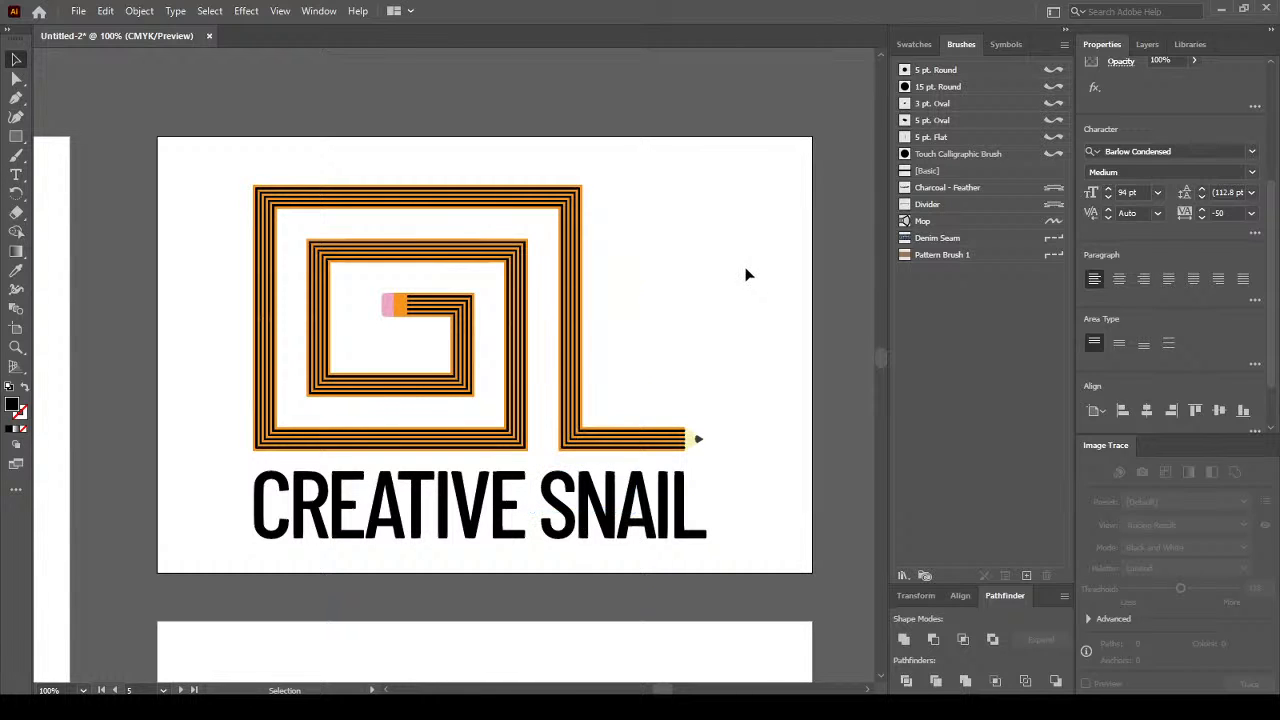
# Colour the word SNAIL with the orange swatch, leaving CREATIVE black.
pyautogui.doubleClick(556, 512)
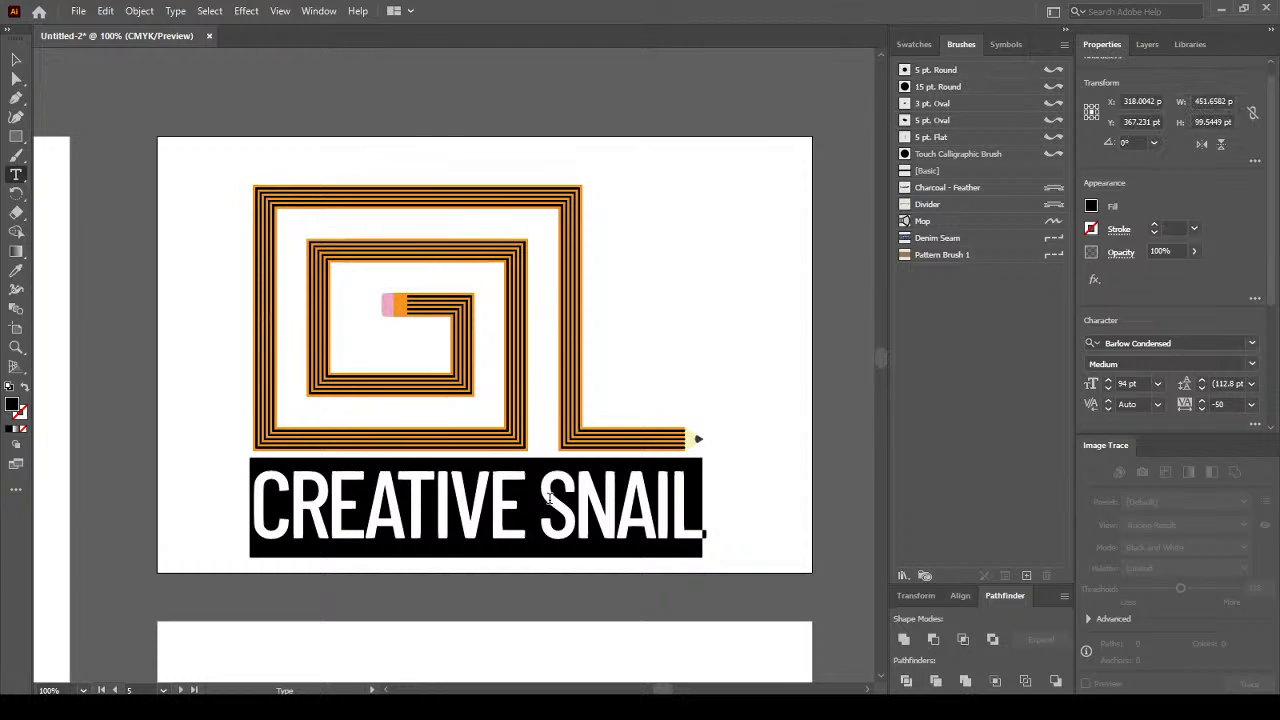
pyautogui.click(549, 498)
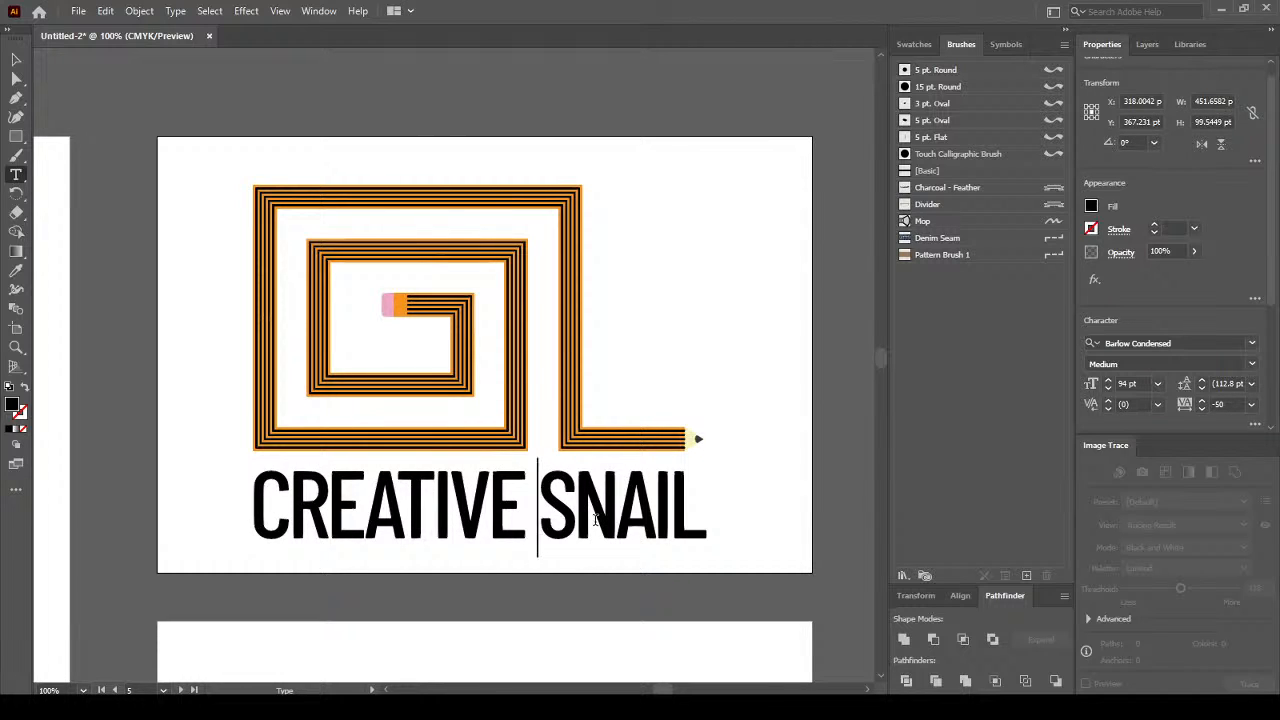
pyautogui.moveTo(546, 510); pyautogui.dragTo(712, 508)
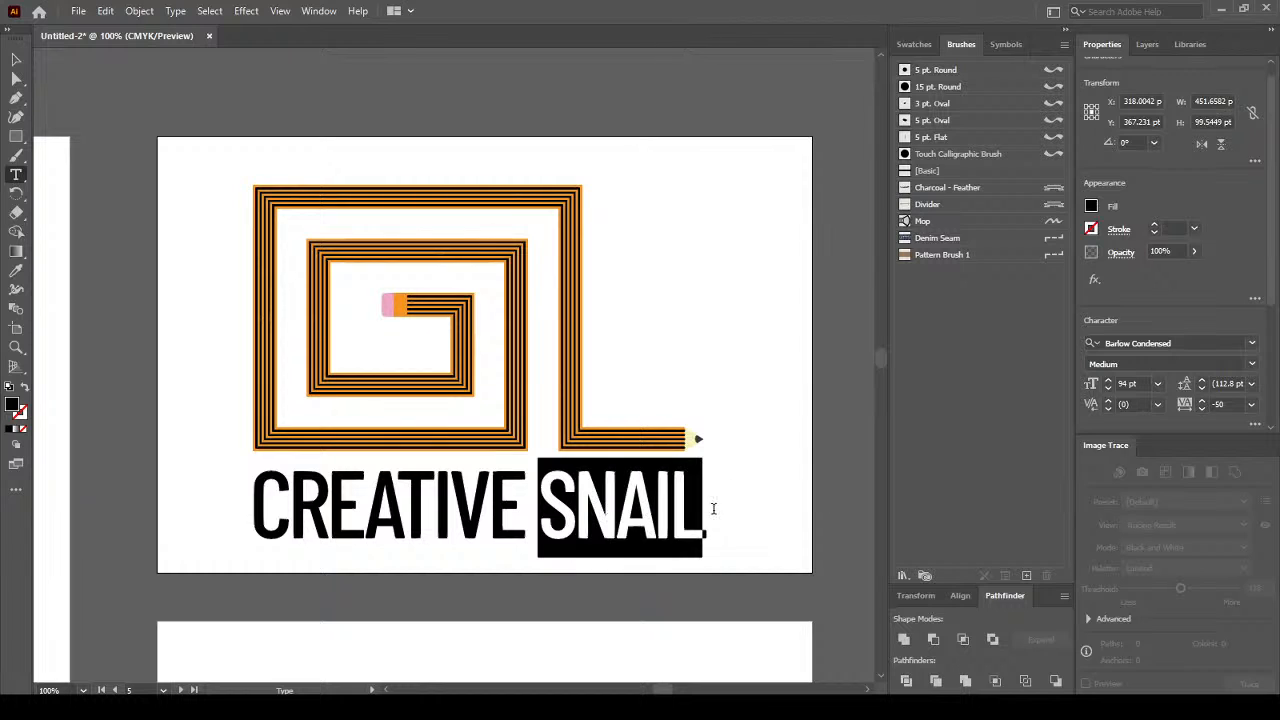
pyautogui.doubleClick(14, 405)
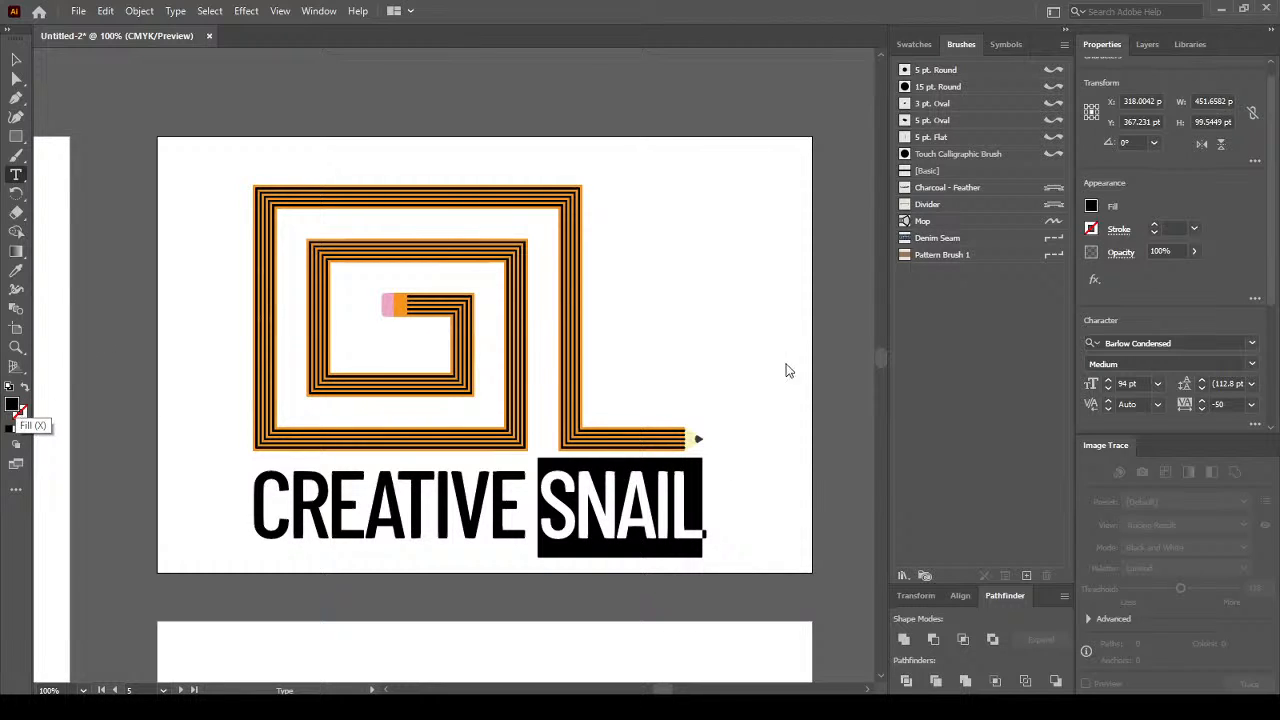
pyautogui.click(1075, 255)
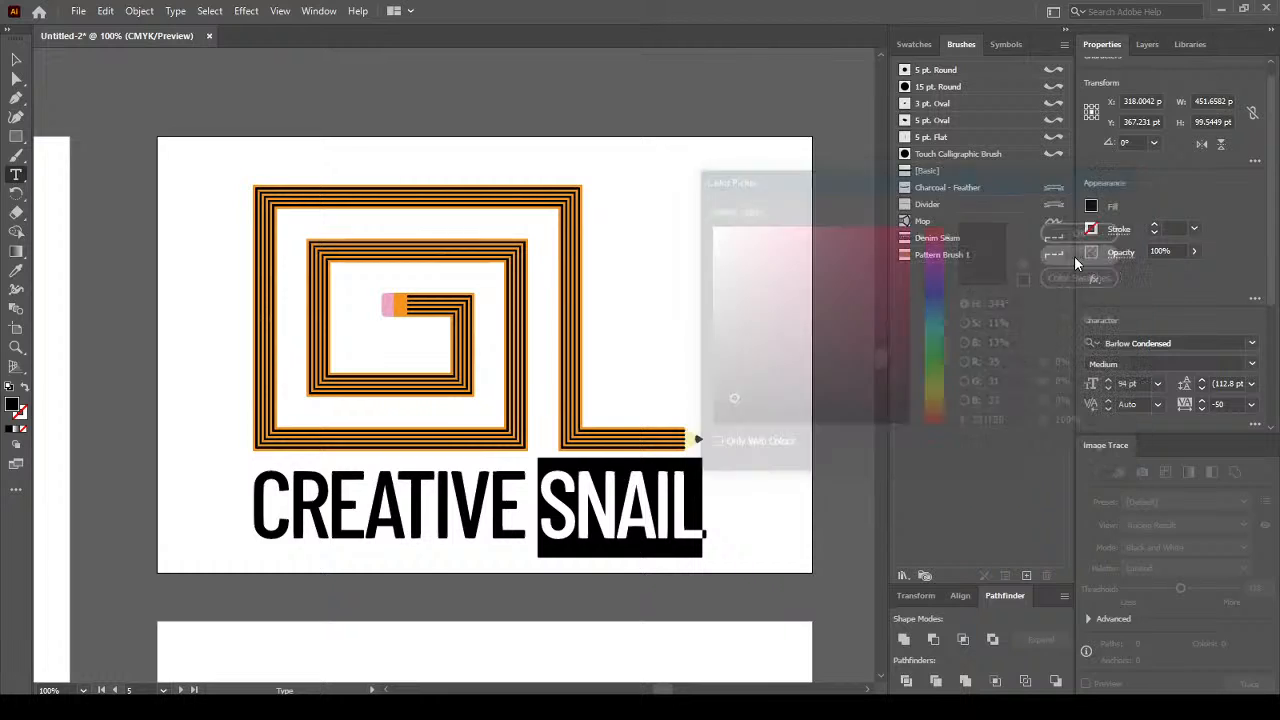
pyautogui.click(913, 46)
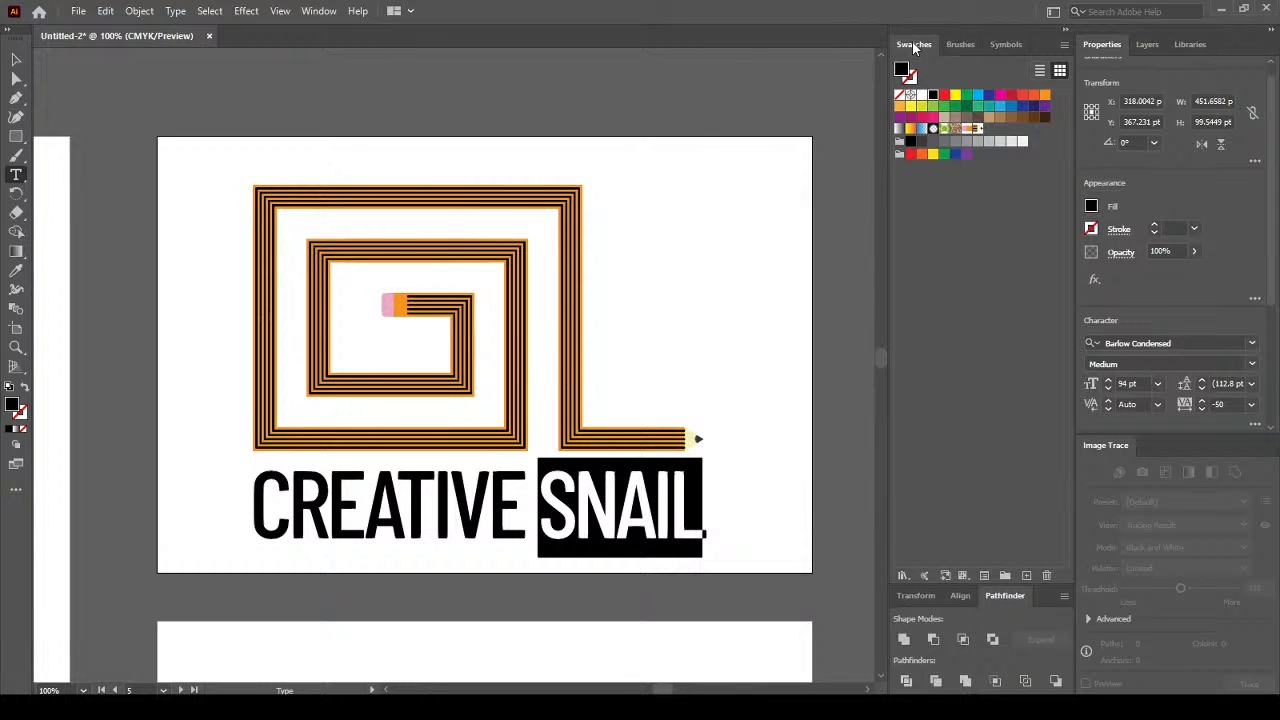
pyautogui.click(1045, 95)
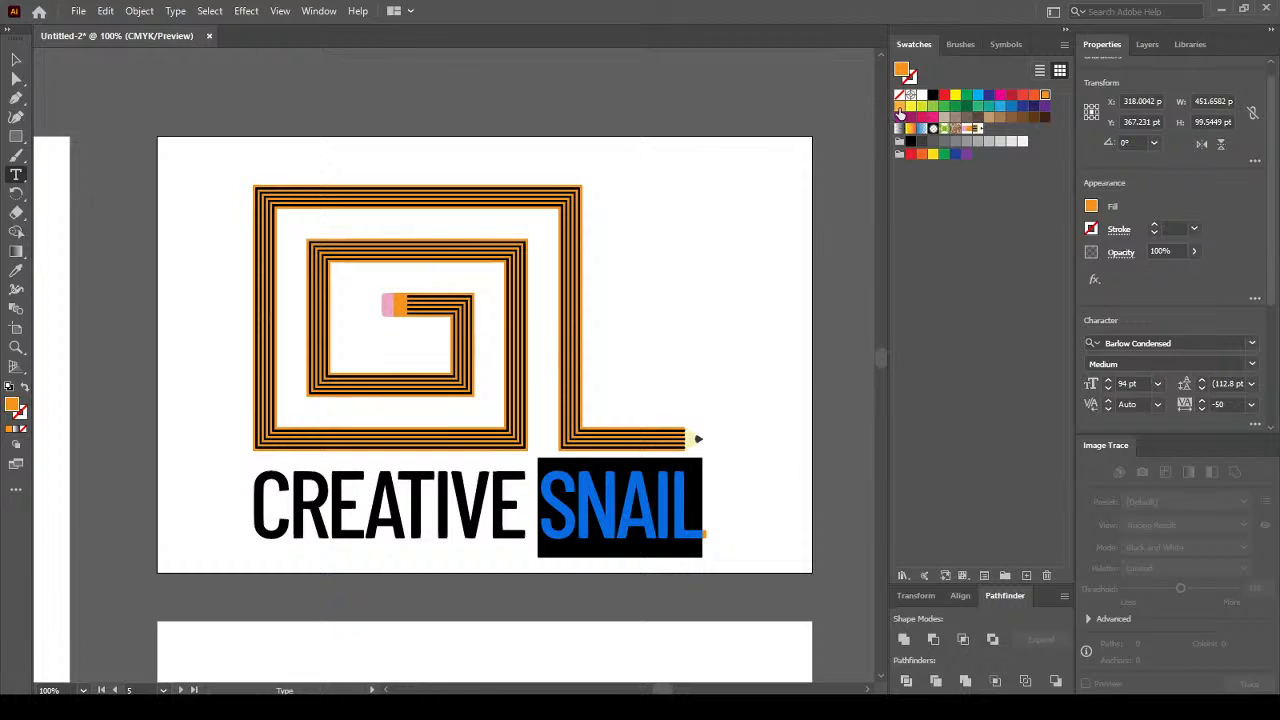
# Nudge the CREATIVE SNAIL text up two steps toward the spiral.
pyautogui.click(16, 60)
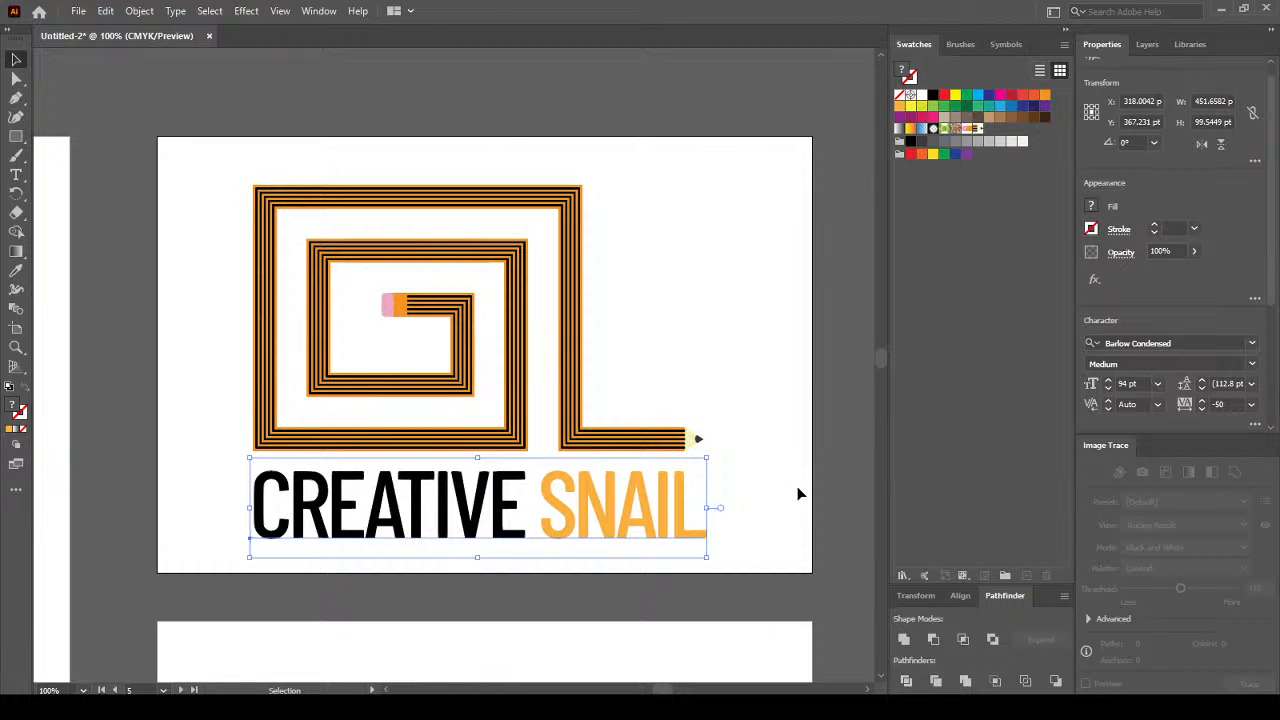
pyautogui.press('Up')
pyautogui.press('Up')
pyautogui.press('Up')
pyautogui.press('Up')
pyautogui.press('Up')
pyautogui.press('Up')
pyautogui.press('Up')
pyautogui.press('Up')
pyautogui.press('Up')
pyautogui.press('Up')
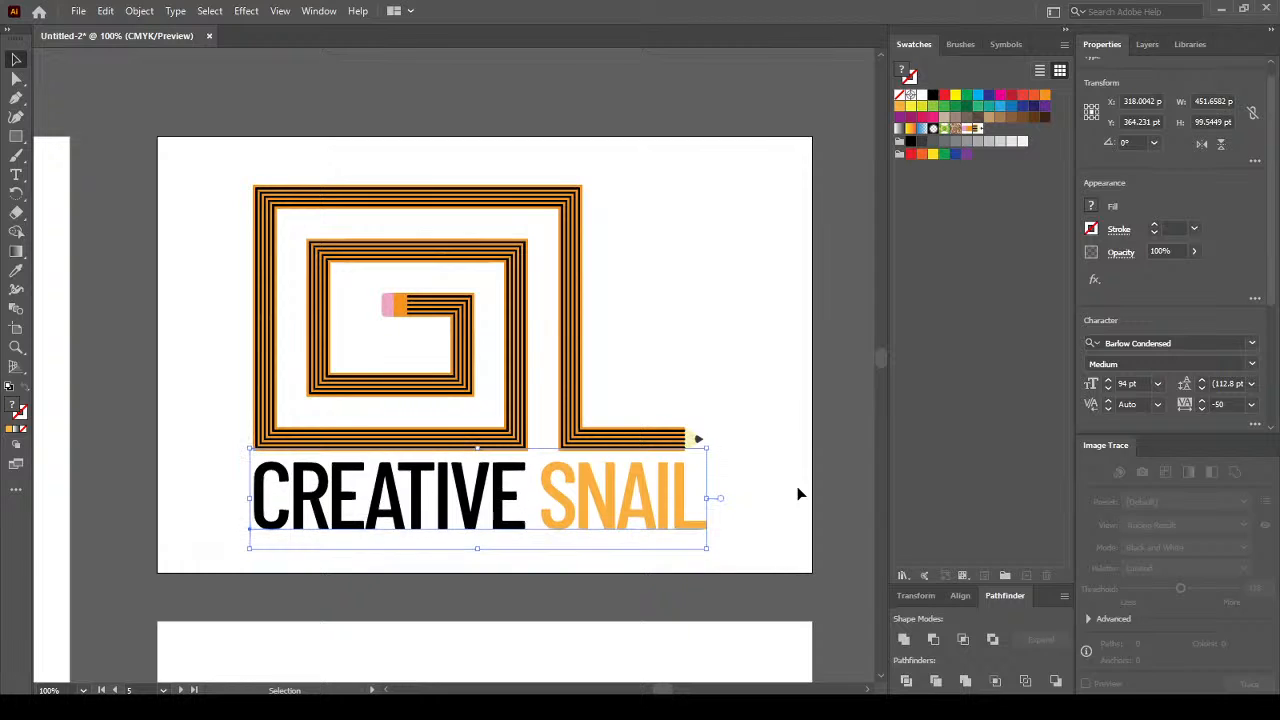
pyautogui.press('Up')
pyautogui.press('Up')
pyautogui.press('Up')
pyautogui.press('Up')
pyautogui.press('Up')
pyautogui.press('Up')
pyautogui.press('Up')
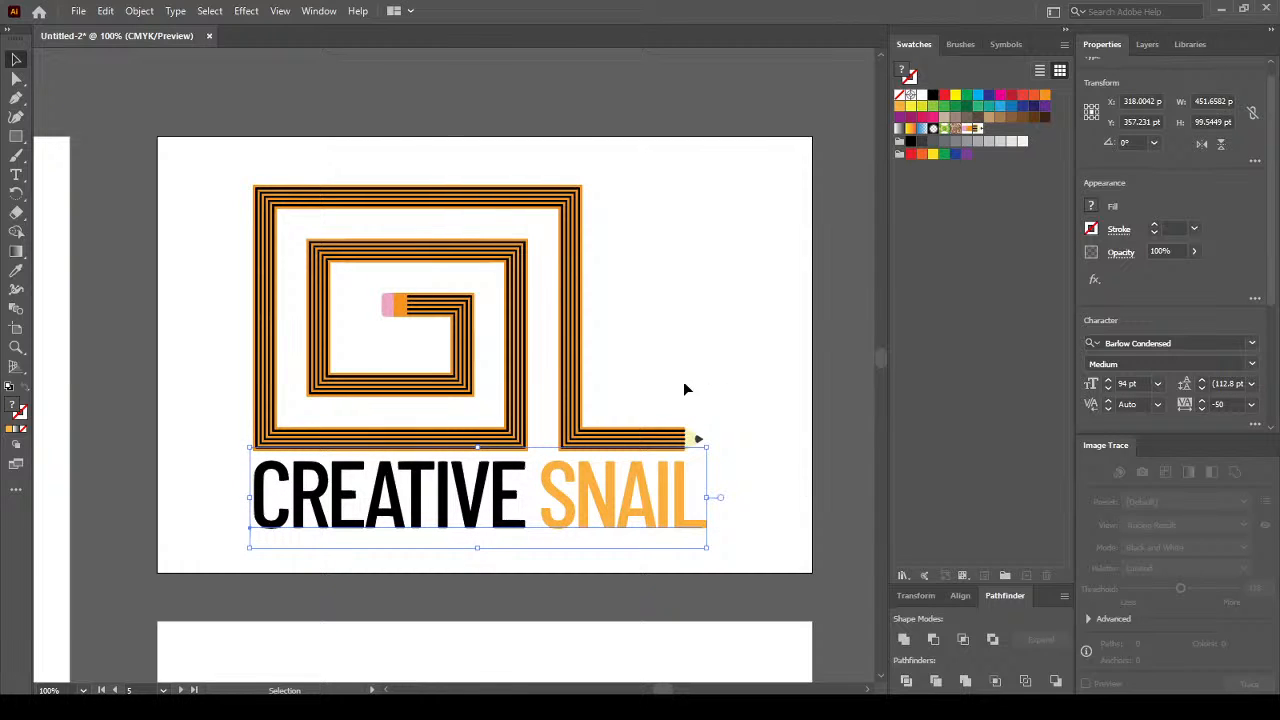
pyautogui.click(691, 368)
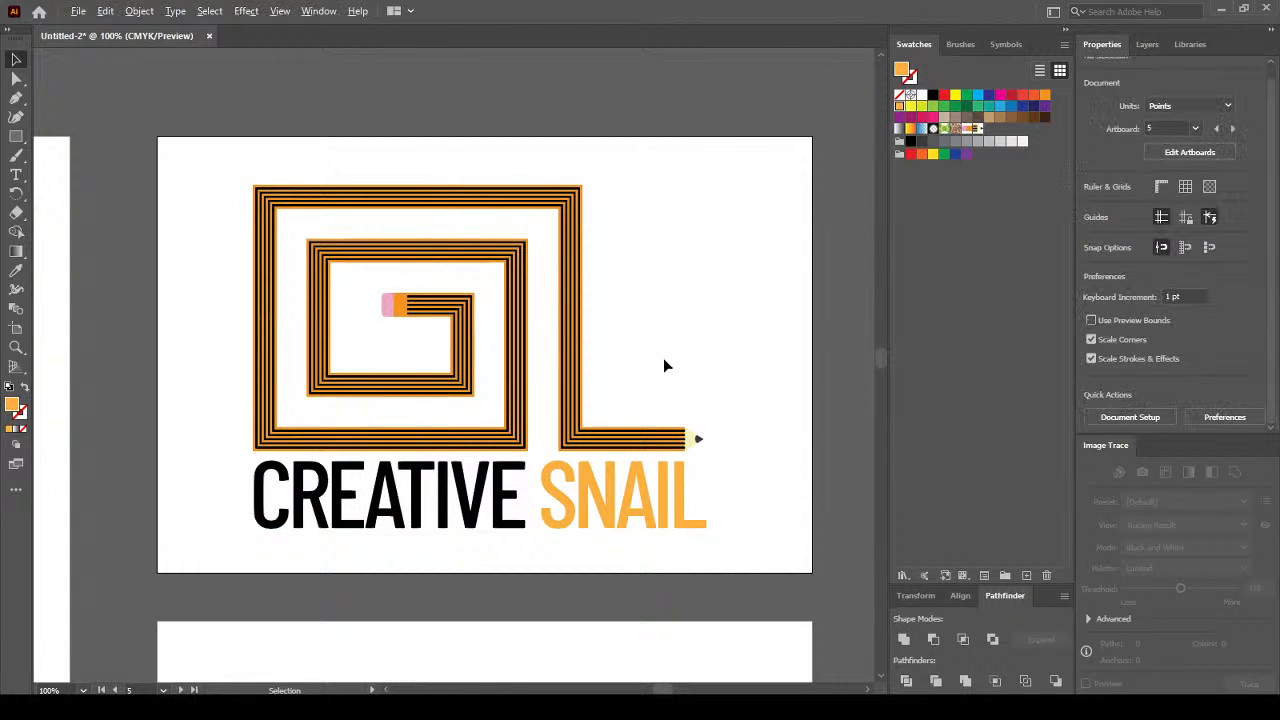
# Nudge the CREATIVE SNAIL text down about 5 pt.
pyautogui.scroll(-3, 663, 358)
pyautogui.scroll(3, 663, 358)
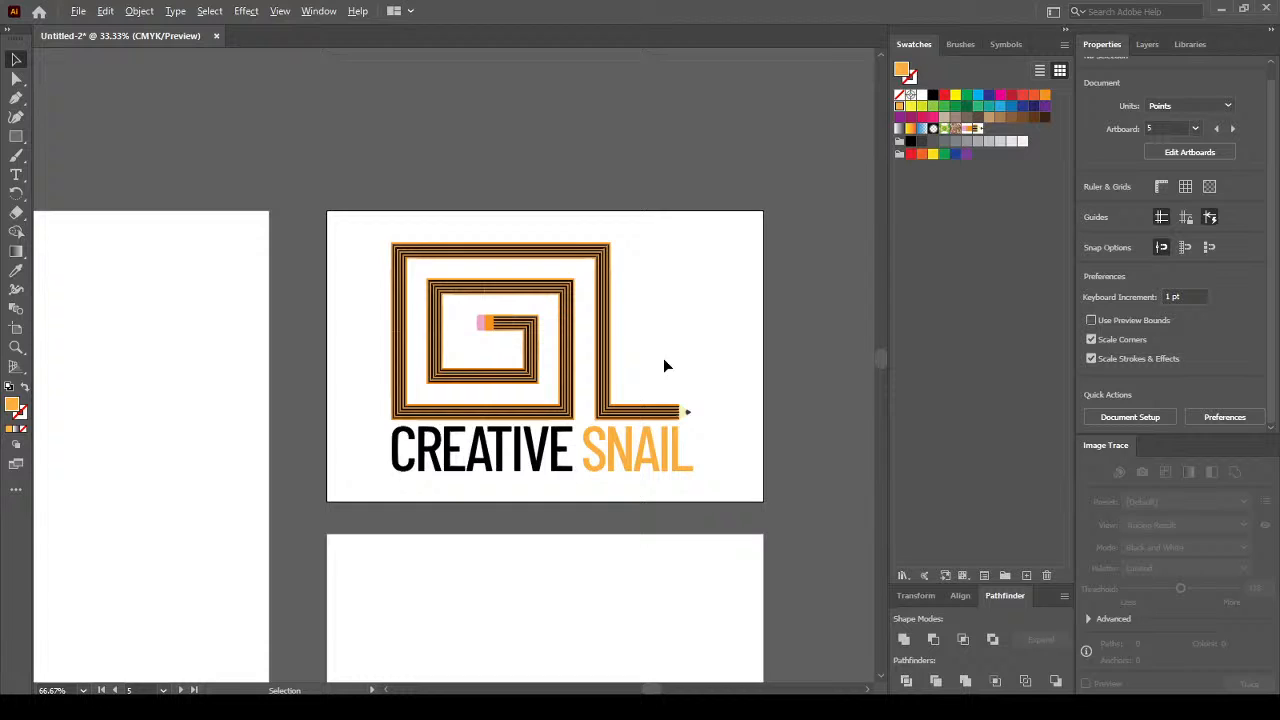
pyautogui.click(621, 460)
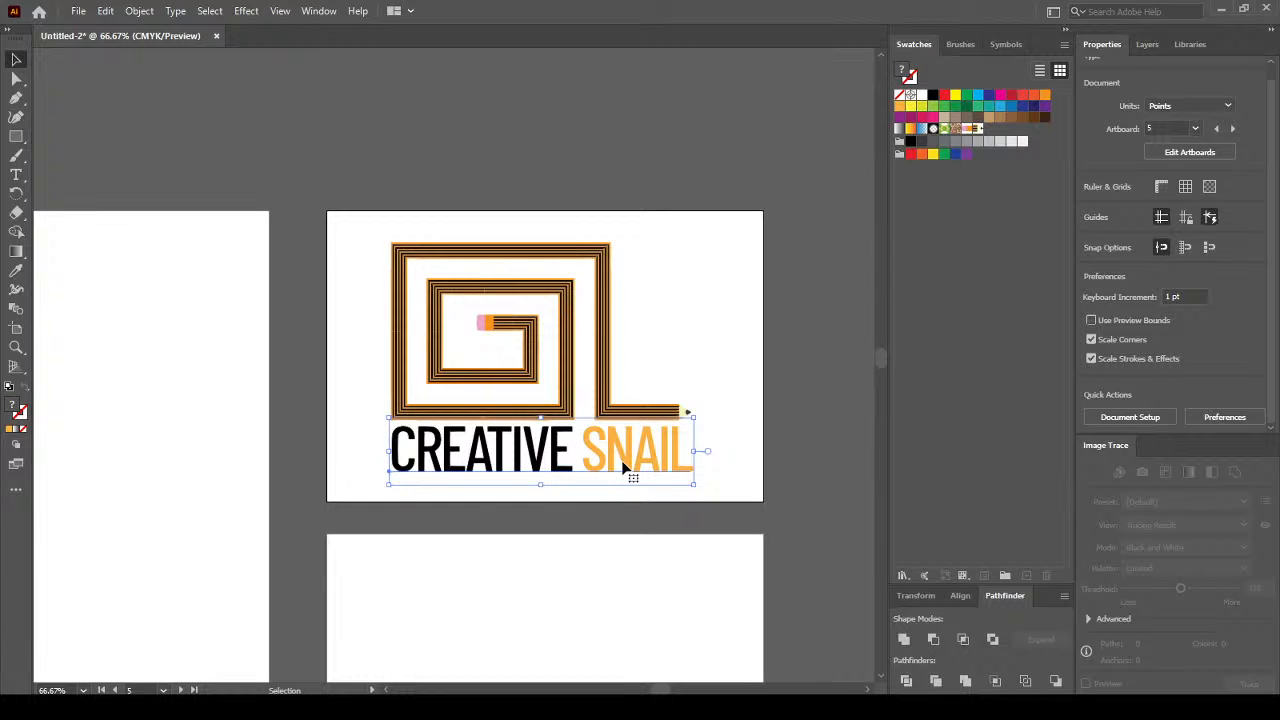
pyautogui.press('Down')
pyautogui.press('Down')
pyautogui.press('Down')
pyautogui.press('Down')
pyautogui.press('Down')
pyautogui.click(730, 478)
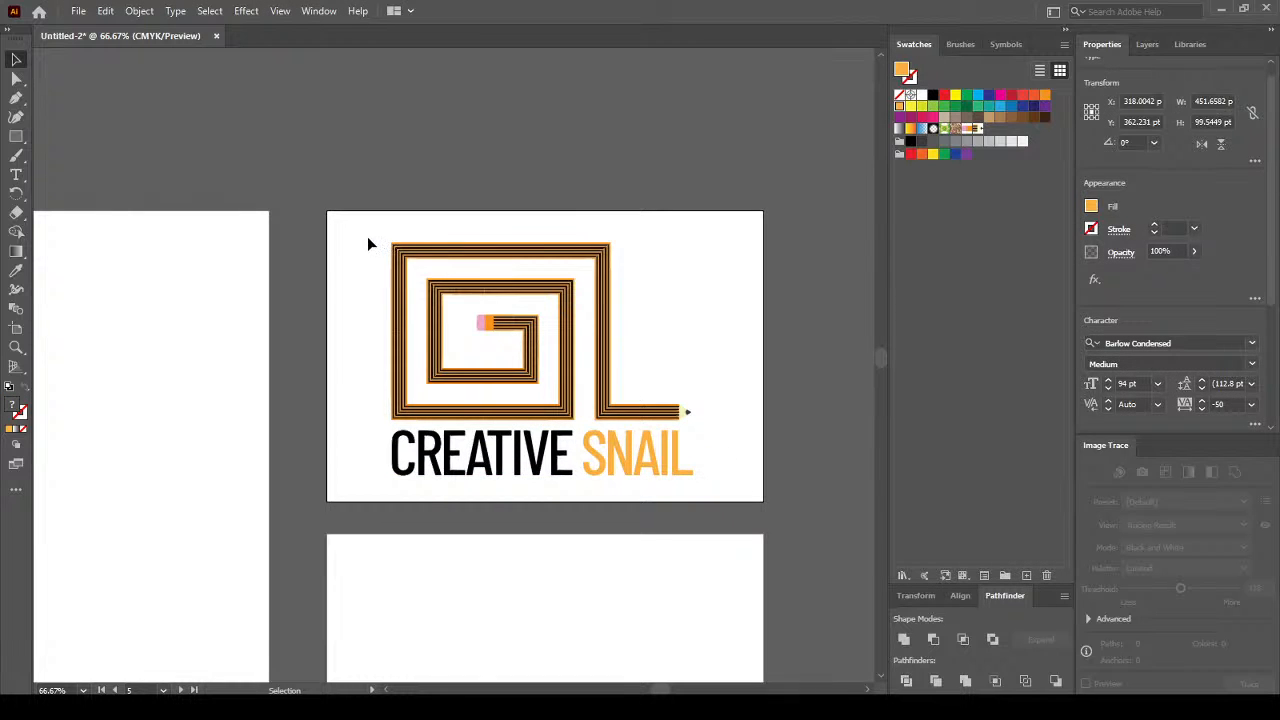
# Group the spiral and text, then scale the logo down to about 278 pt wide.
pyautogui.hotkey('ctrl', 'a')
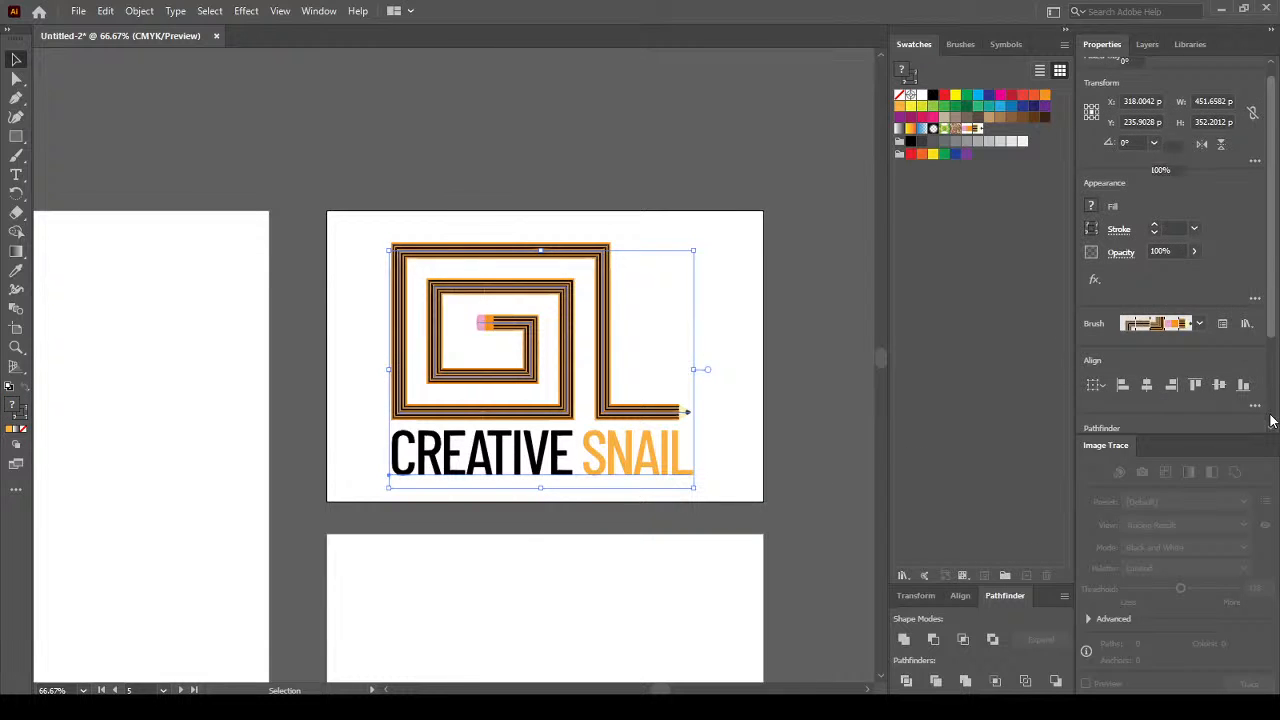
pyautogui.scroll(-3, 1274, 323)
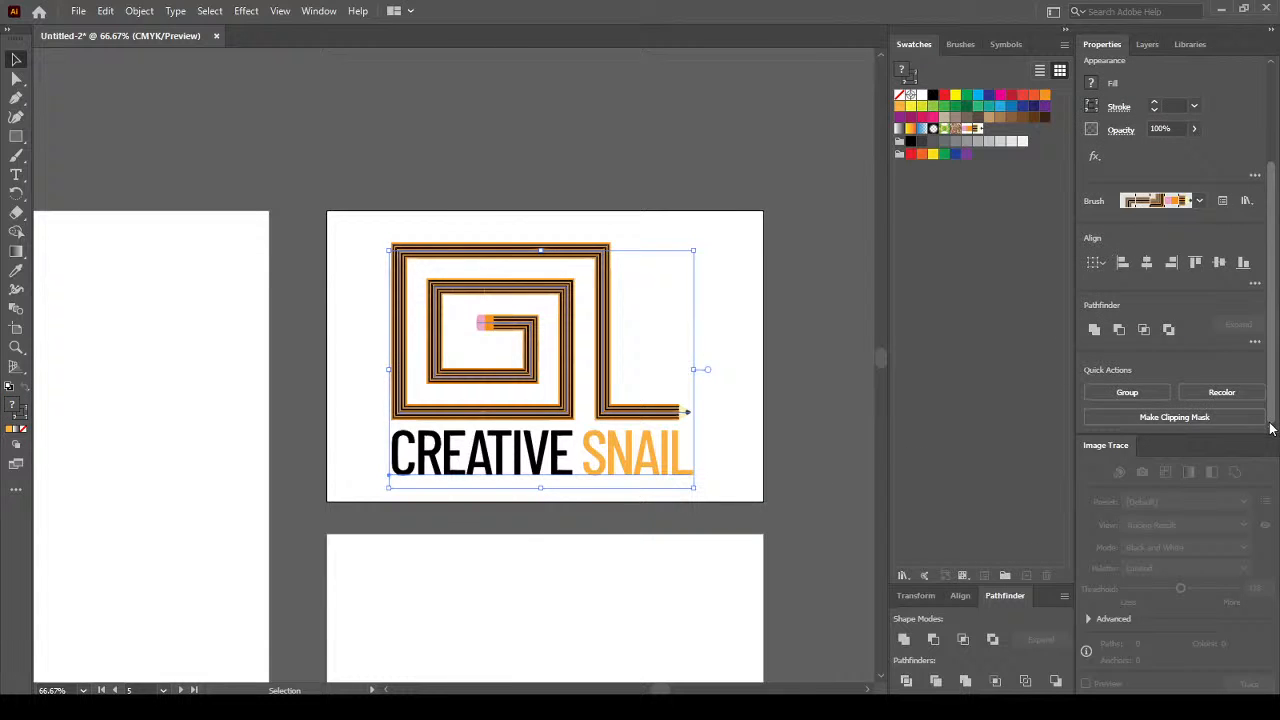
pyautogui.click(1139, 391)
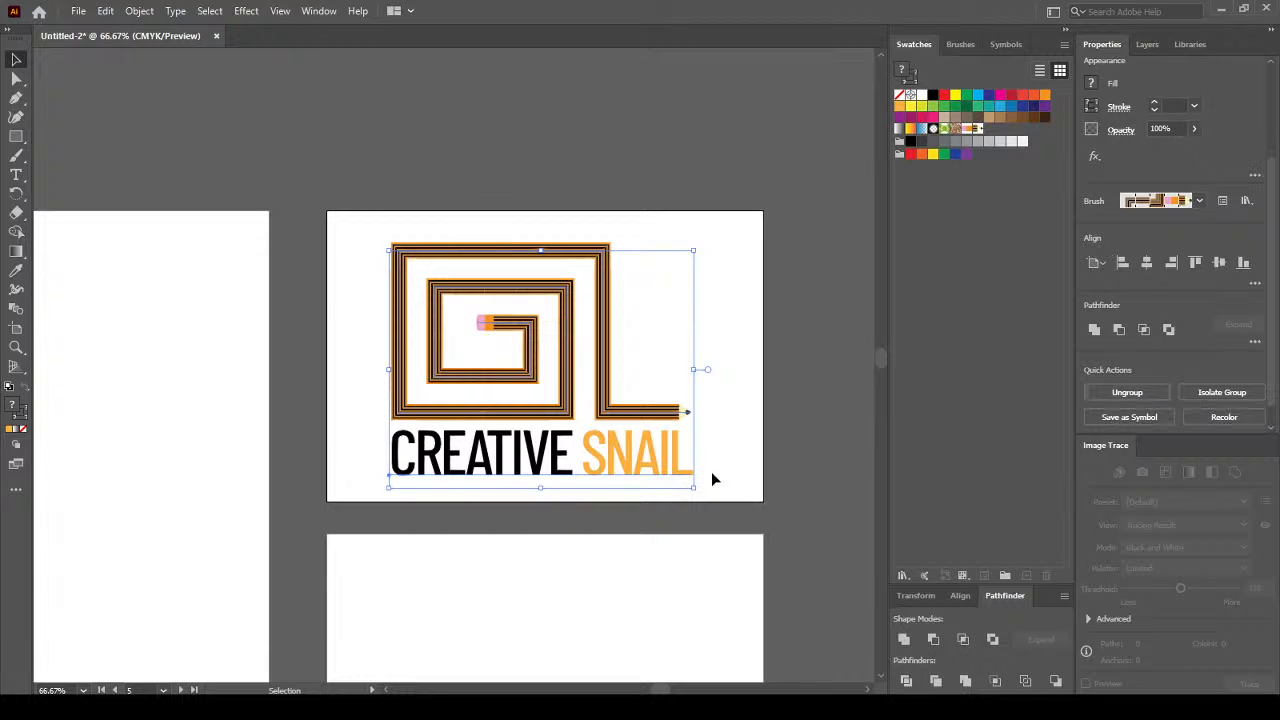
pyautogui.moveTo(694, 490); pyautogui.dragTo(580, 399)
pyautogui.click(636, 118)
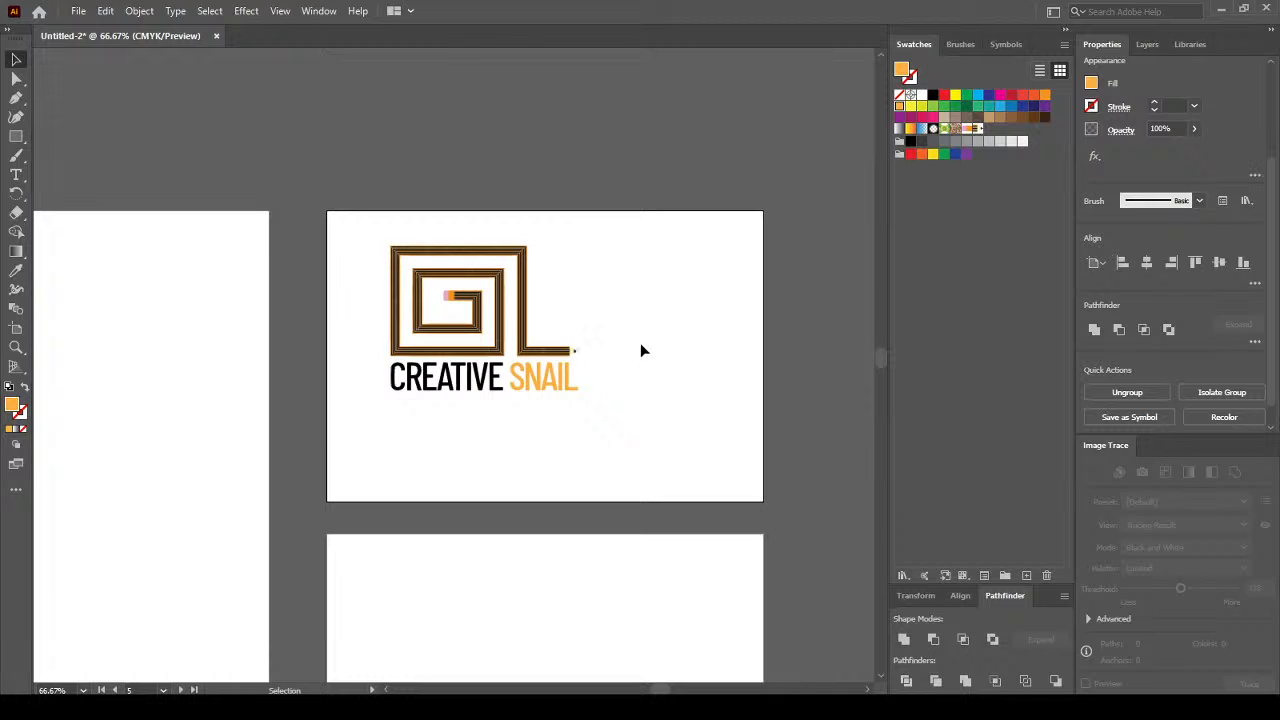
pyautogui.scroll(-2, 386, 295)
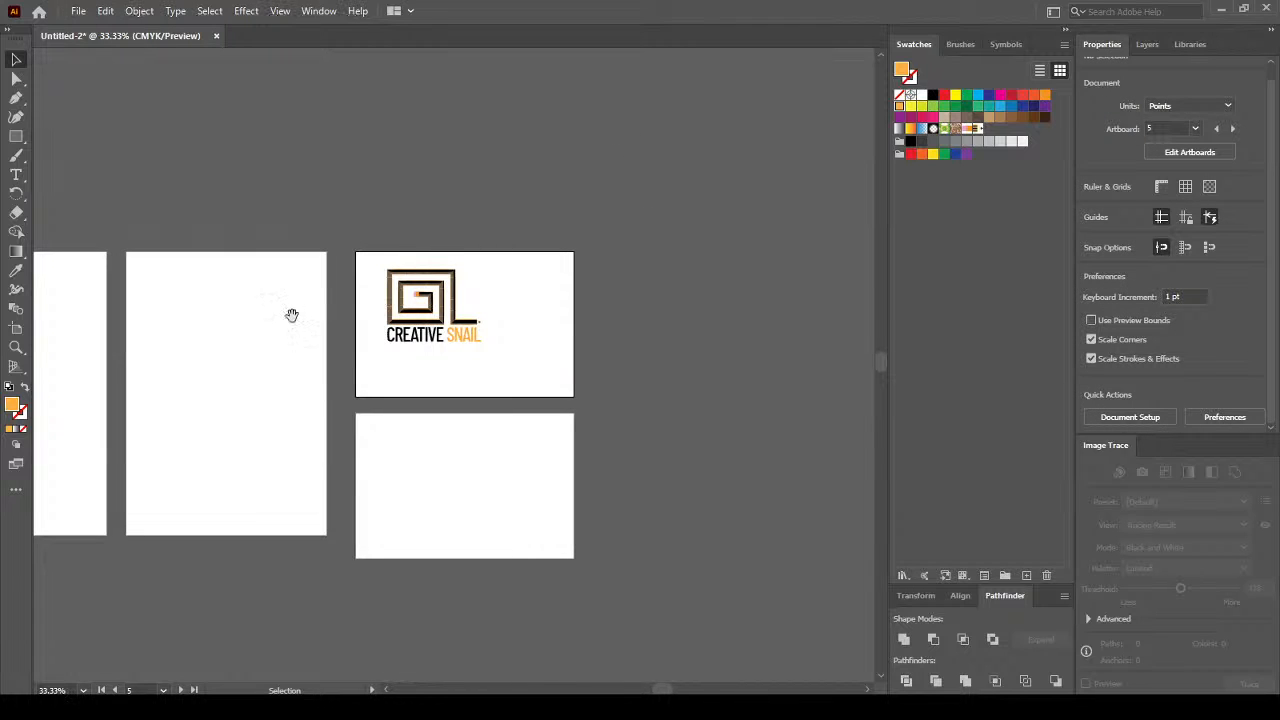
pyautogui.moveTo(291, 315); pyautogui.dragTo(580, 280)
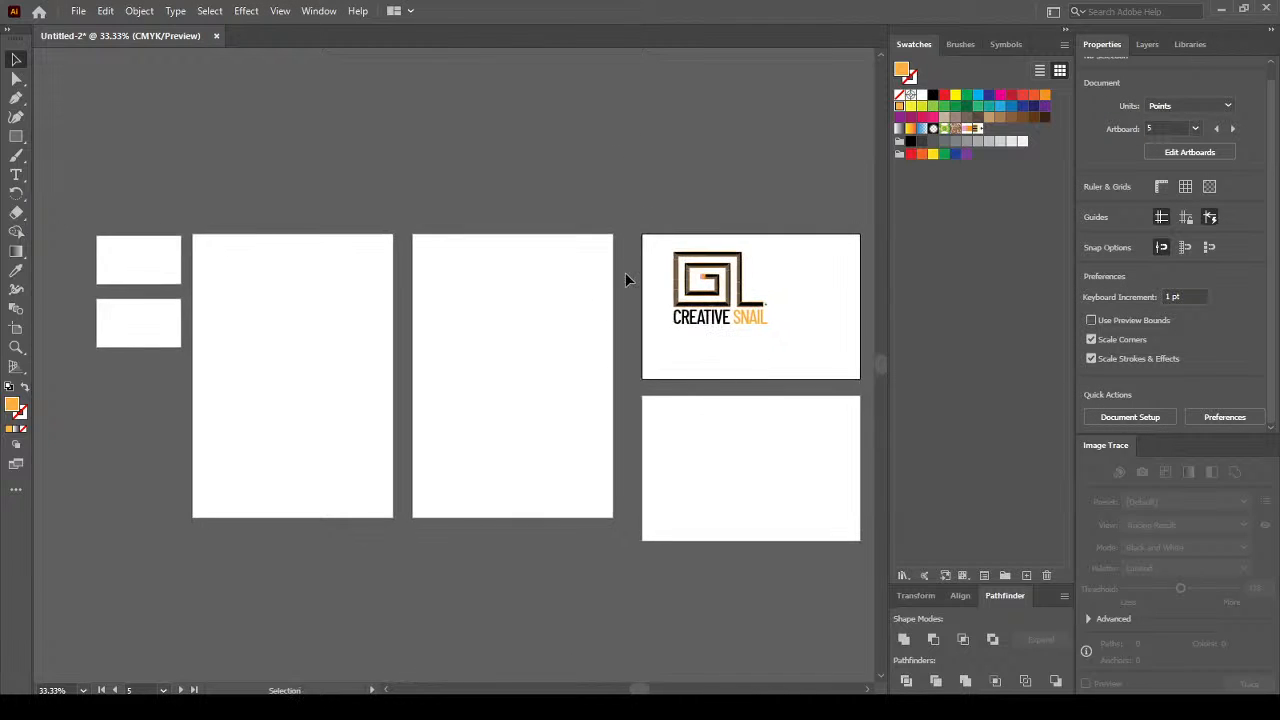
# Move the CREATIVE SNAIL logo group onto the middle portrait artboard.
pyautogui.scroll(1, 625, 263)
pyautogui.click(764, 349)
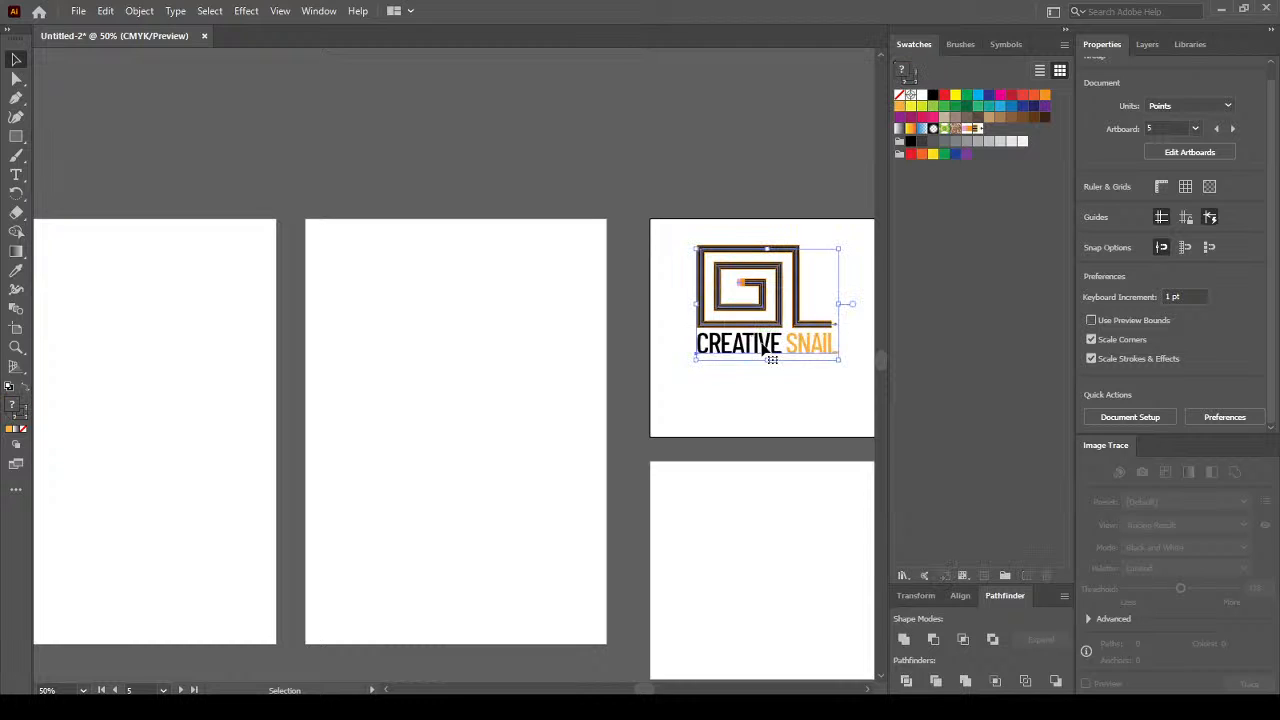
pyautogui.moveTo(764, 349); pyautogui.dragTo(416, 340)
pyautogui.scroll(2, 303, 263)
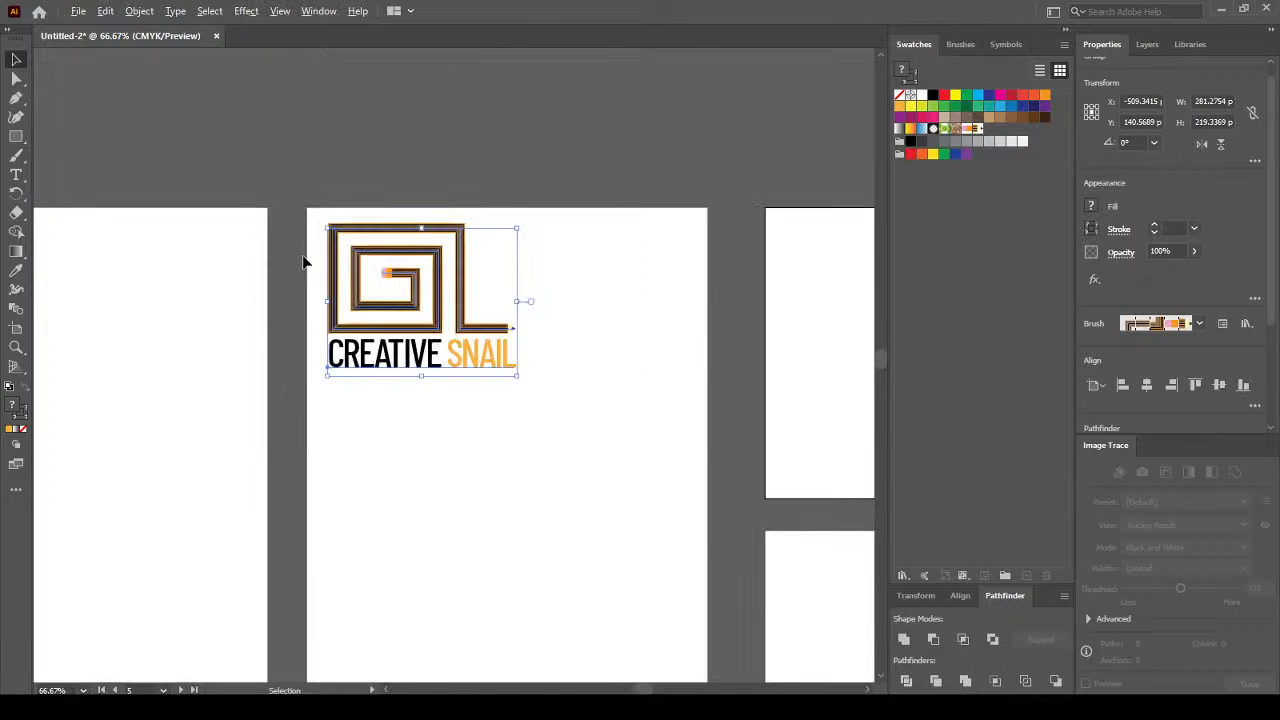
pyautogui.scroll(1, 305, 262)
pyautogui.scroll(-3, 312, 260)
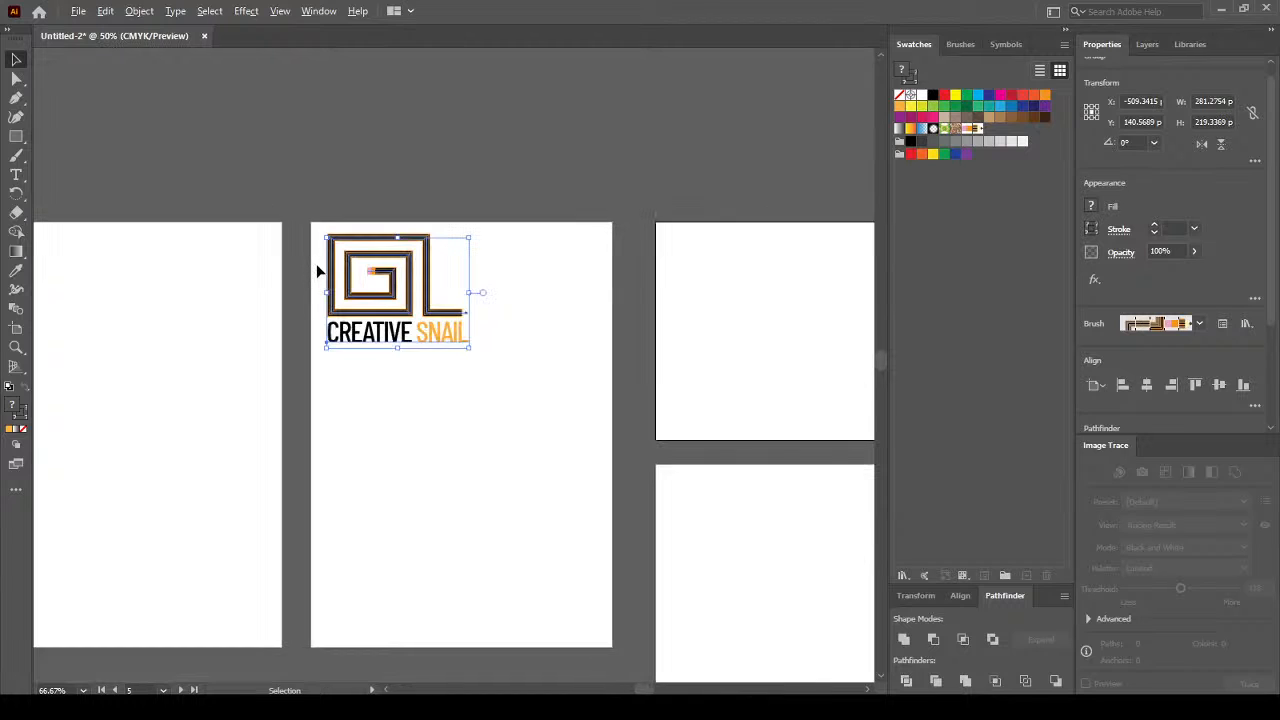
# Shrink the logo and nudge it into the portrait artboard's top-left corner.
pyautogui.moveTo(447, 330); pyautogui.dragTo(381, 266)
pyautogui.scroll(3, 299, 230)
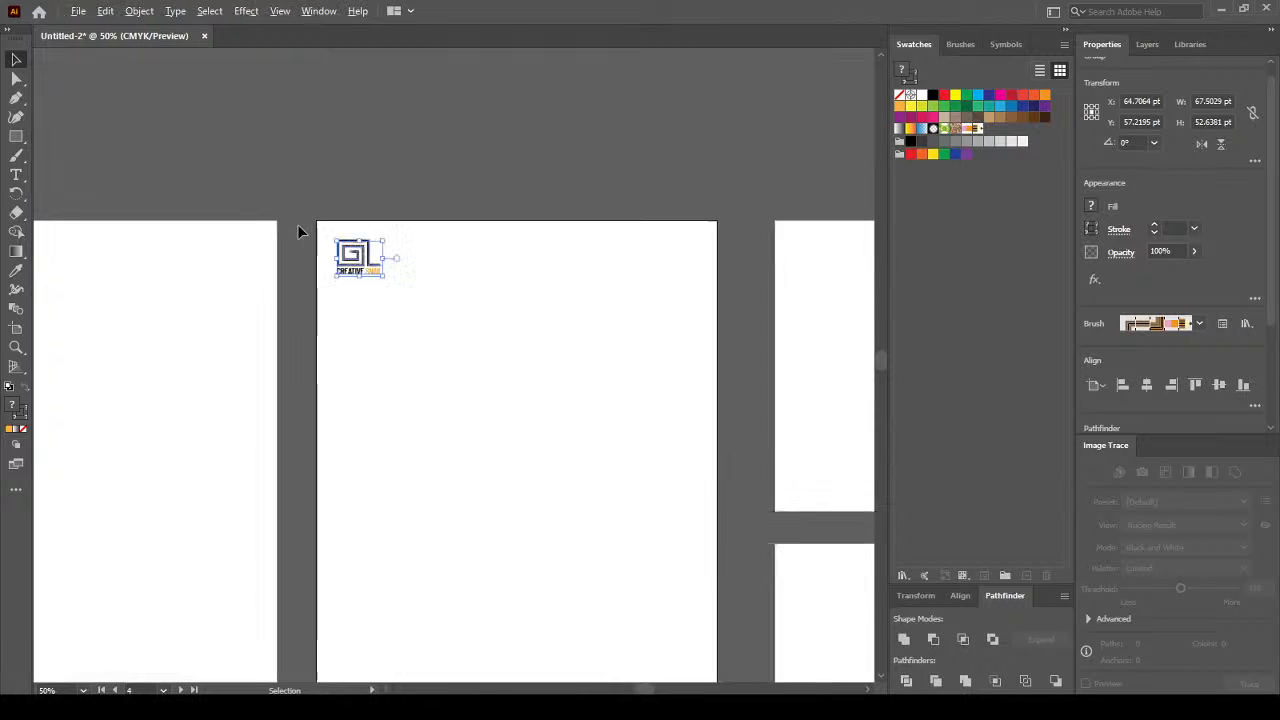
pyautogui.click(545, 406)
pyautogui.moveTo(441, 320); pyautogui.dragTo(445, 322)
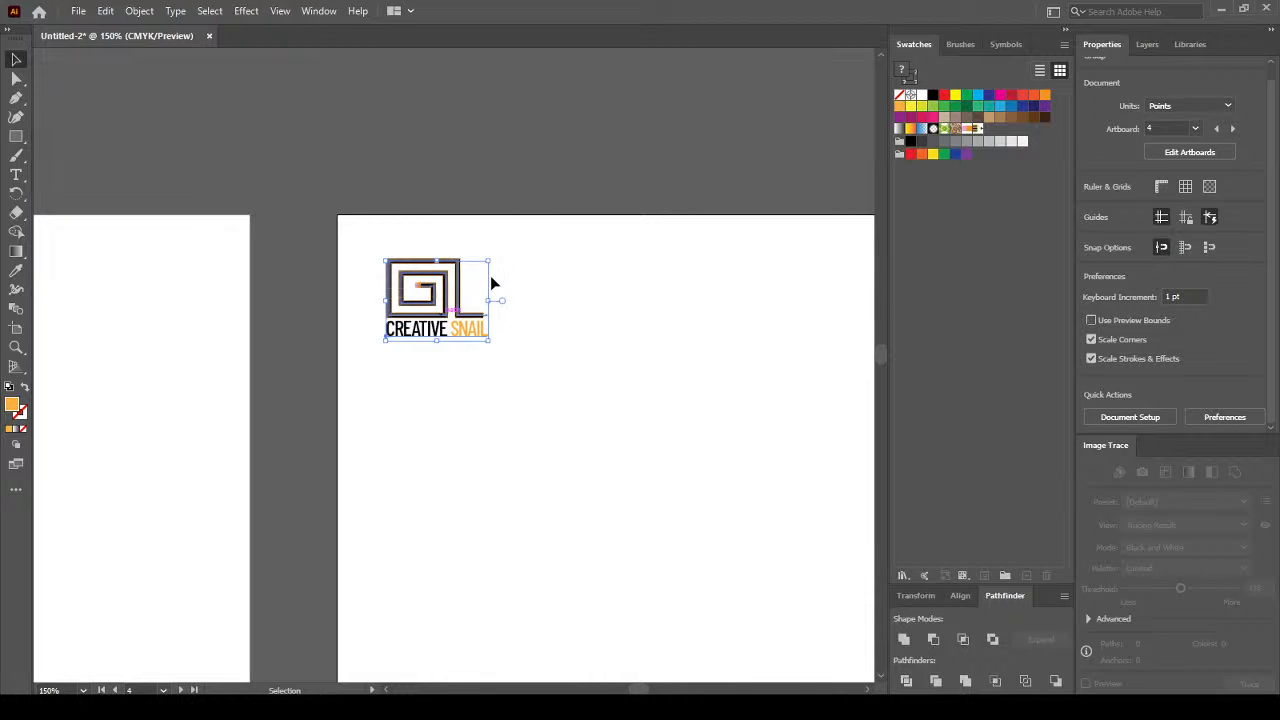
pyautogui.click(491, 277)
pyautogui.scroll(-4, 646, 294)
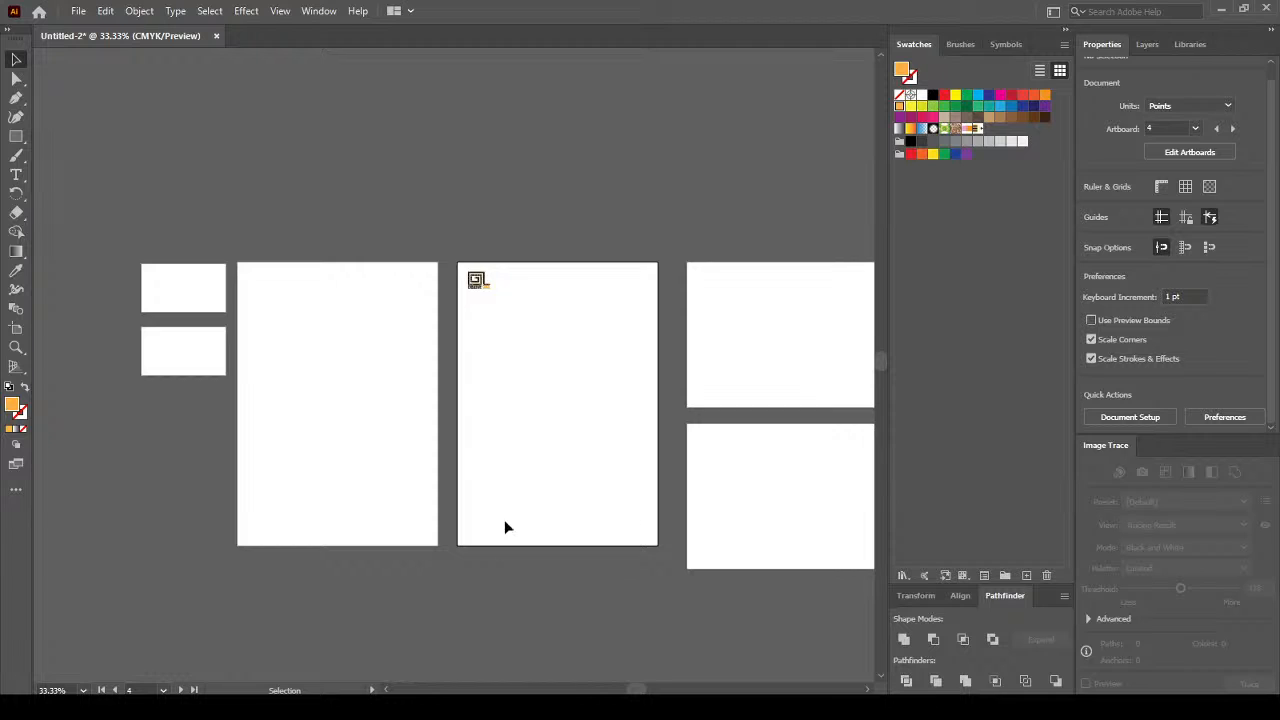
pyautogui.scroll(1, 513, 550)
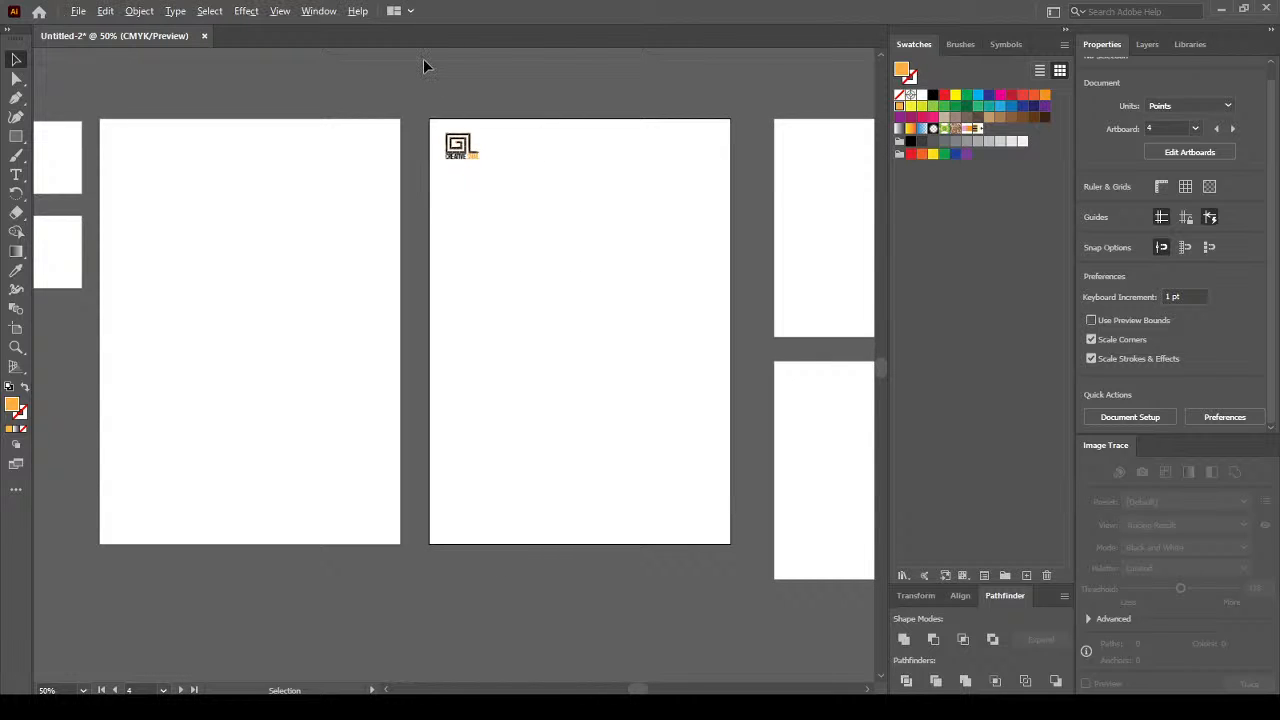
pyautogui.scroll(2, 737, 291)
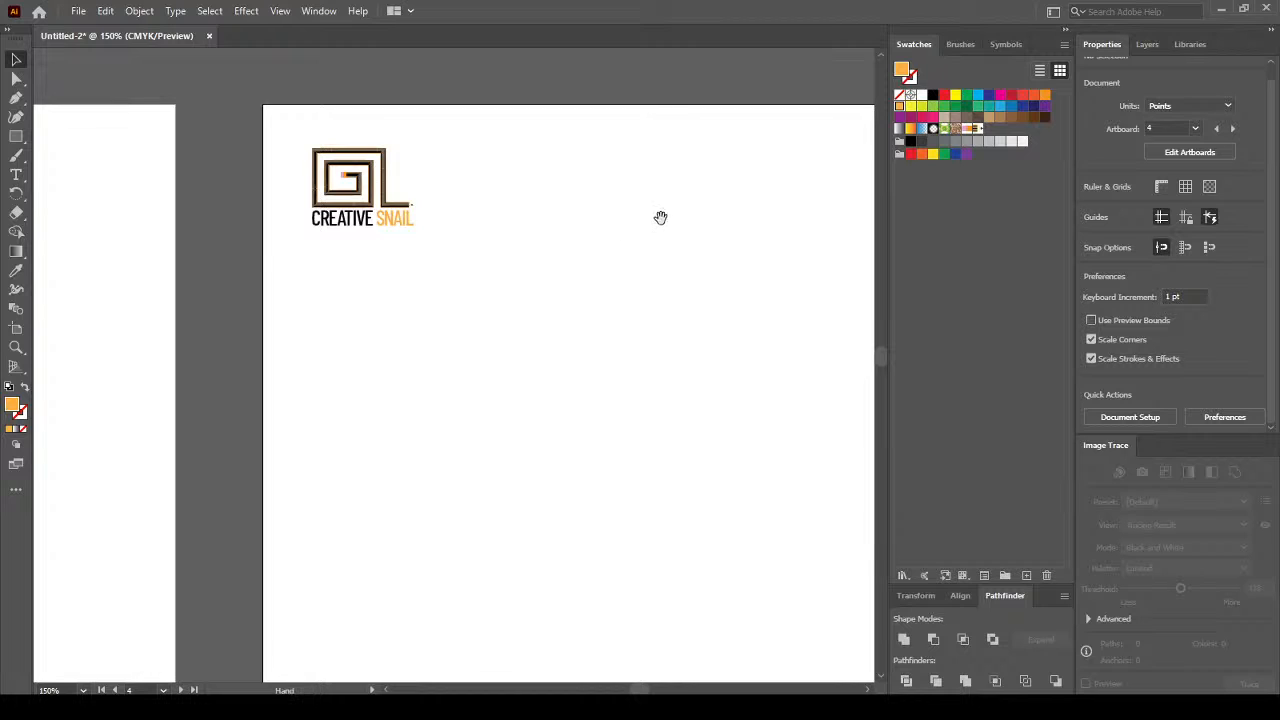
pyautogui.moveTo(660, 217); pyautogui.dragTo(549, 309)
pyautogui.scroll(3, 217, 331)
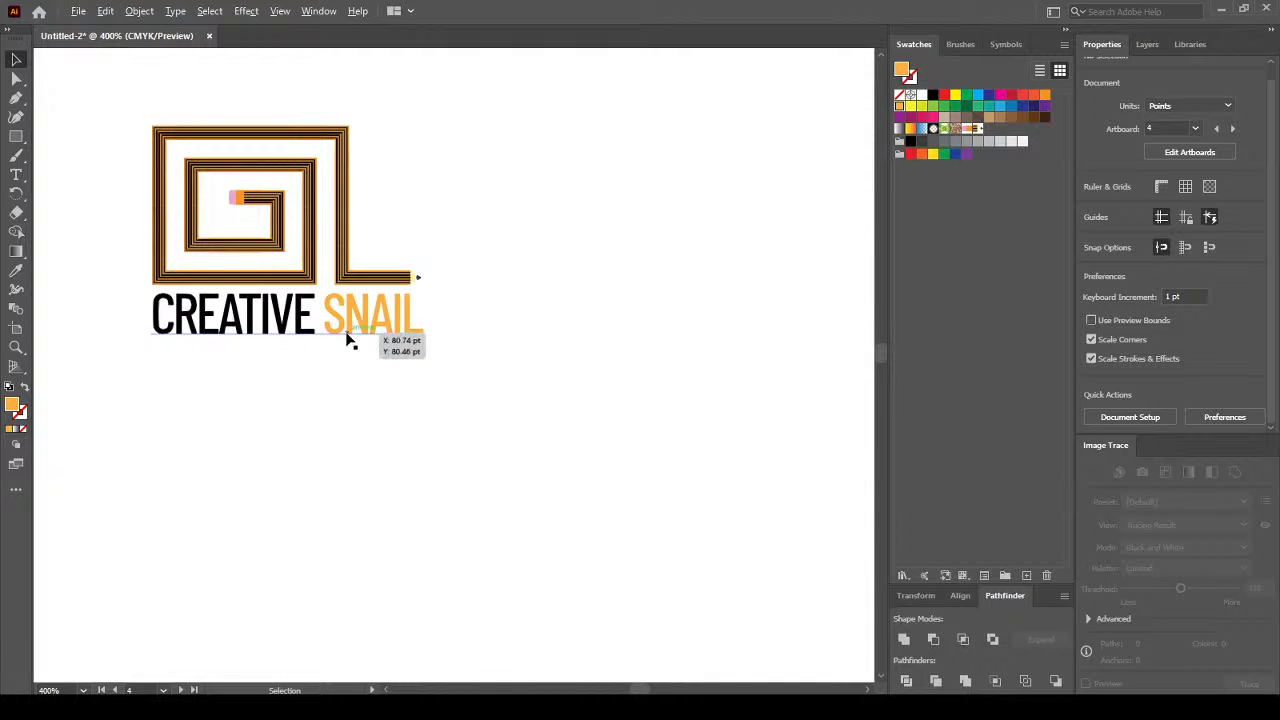
pyautogui.scroll(-4, 349, 341)
pyautogui.scroll(-2, 648, 442)
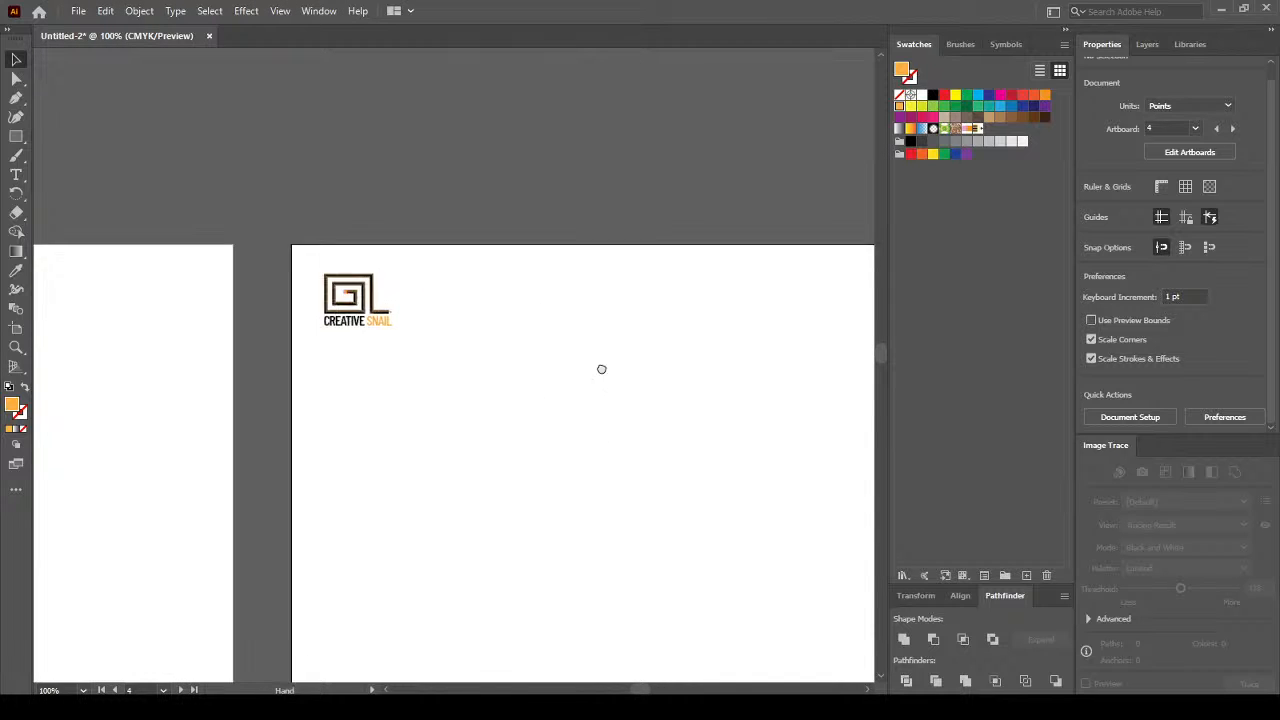
pyautogui.scroll(-1, 523, 448)
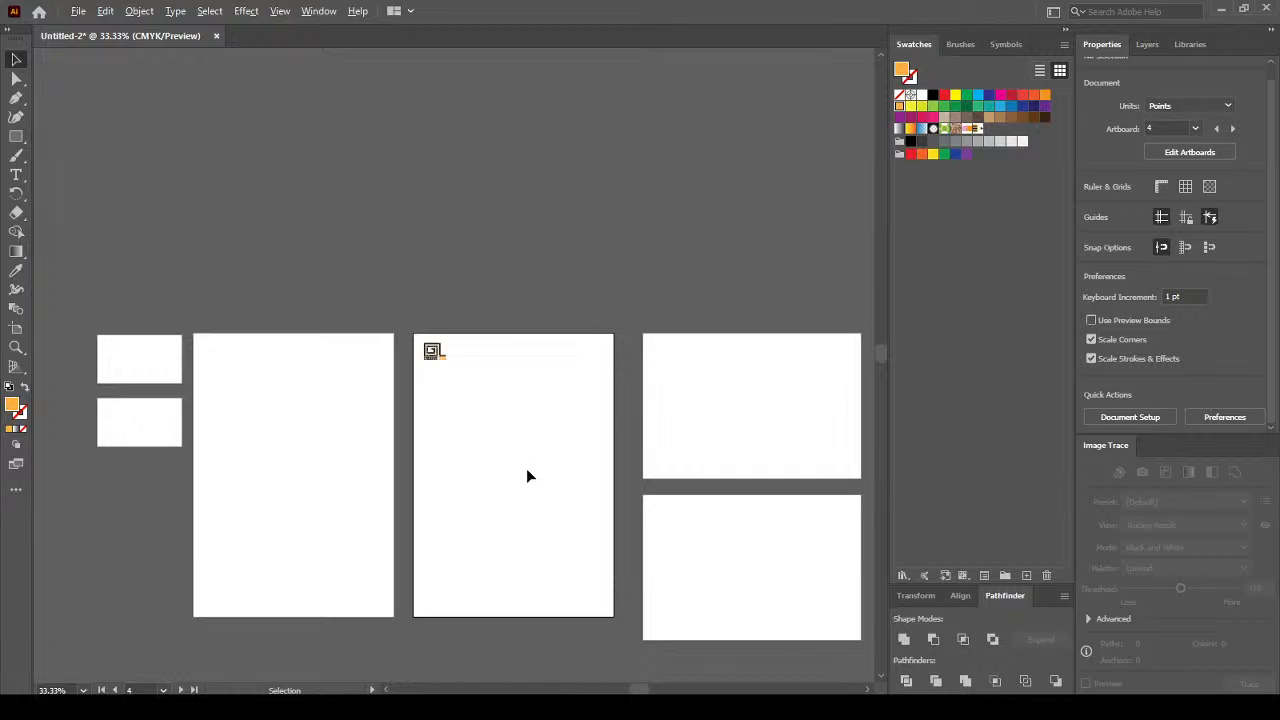
pyautogui.scroll(1, 526, 468)
pyautogui.moveTo(549, 463); pyautogui.dragTo(515, 363)
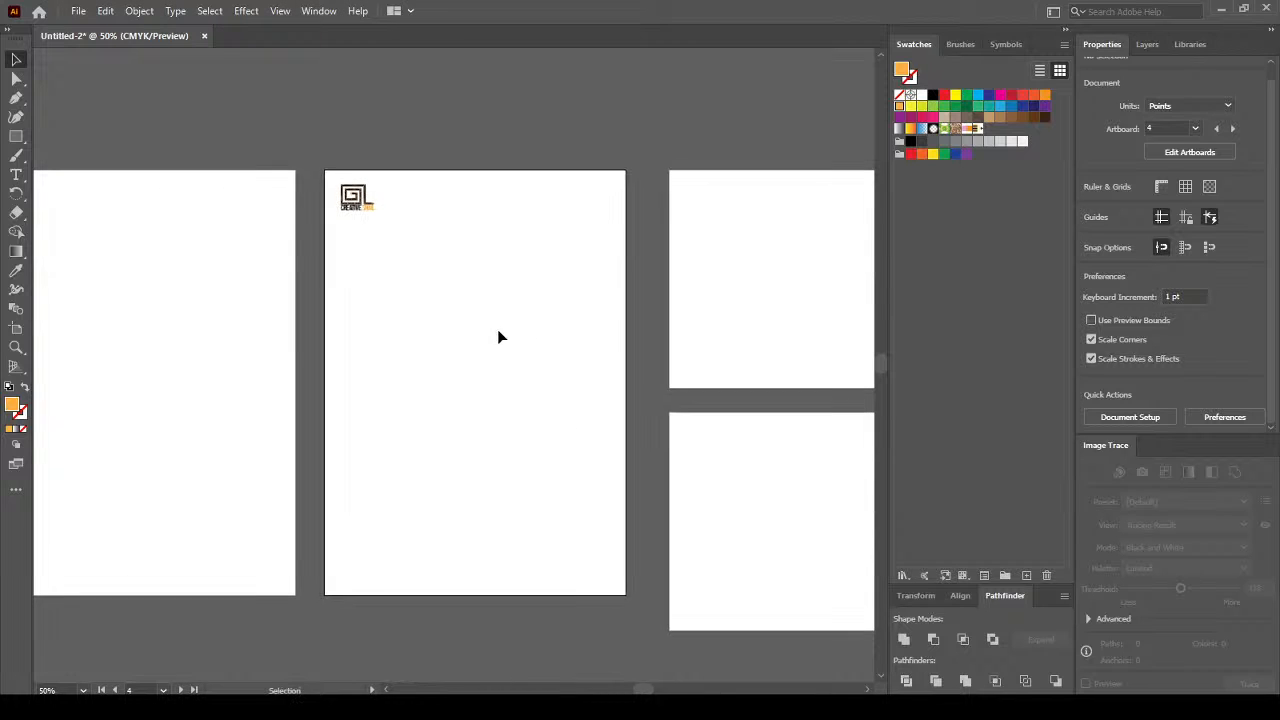
# Hide selection edges and shrink the top-left logo in small increments.
pyautogui.click(365, 208)
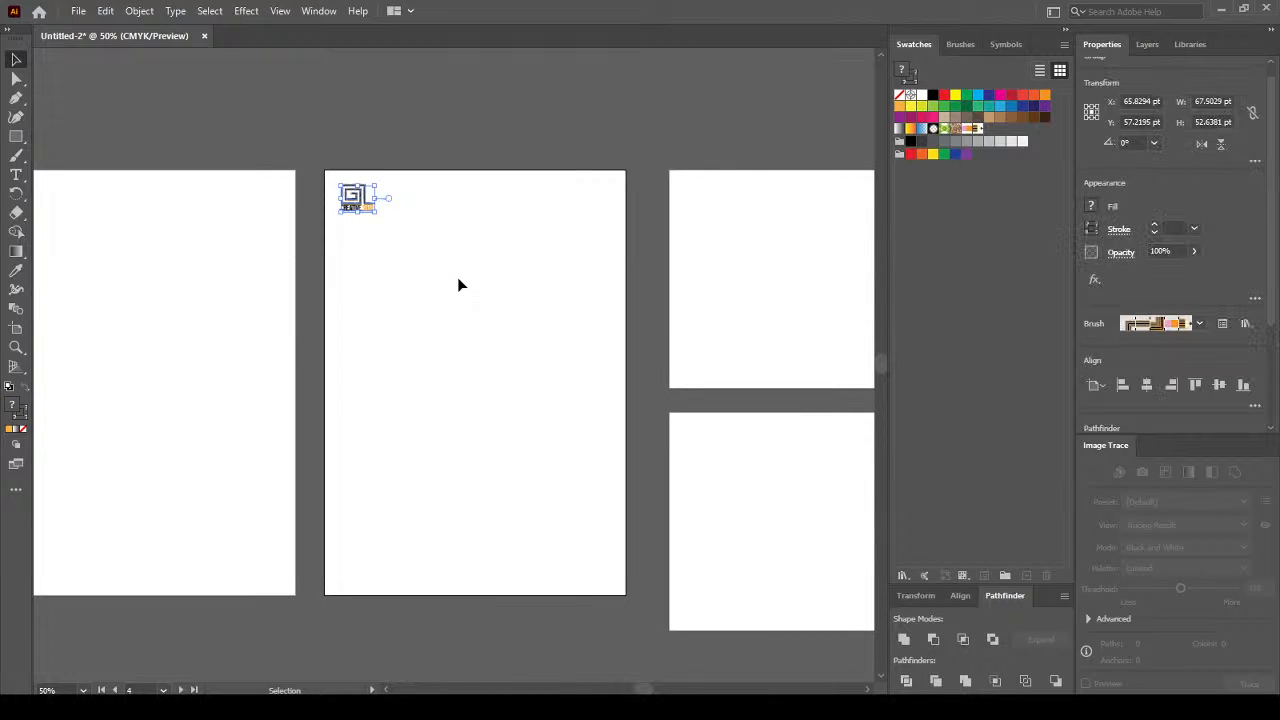
pyautogui.hotkey('ctrl', 'h')
pyautogui.click(548, 380)
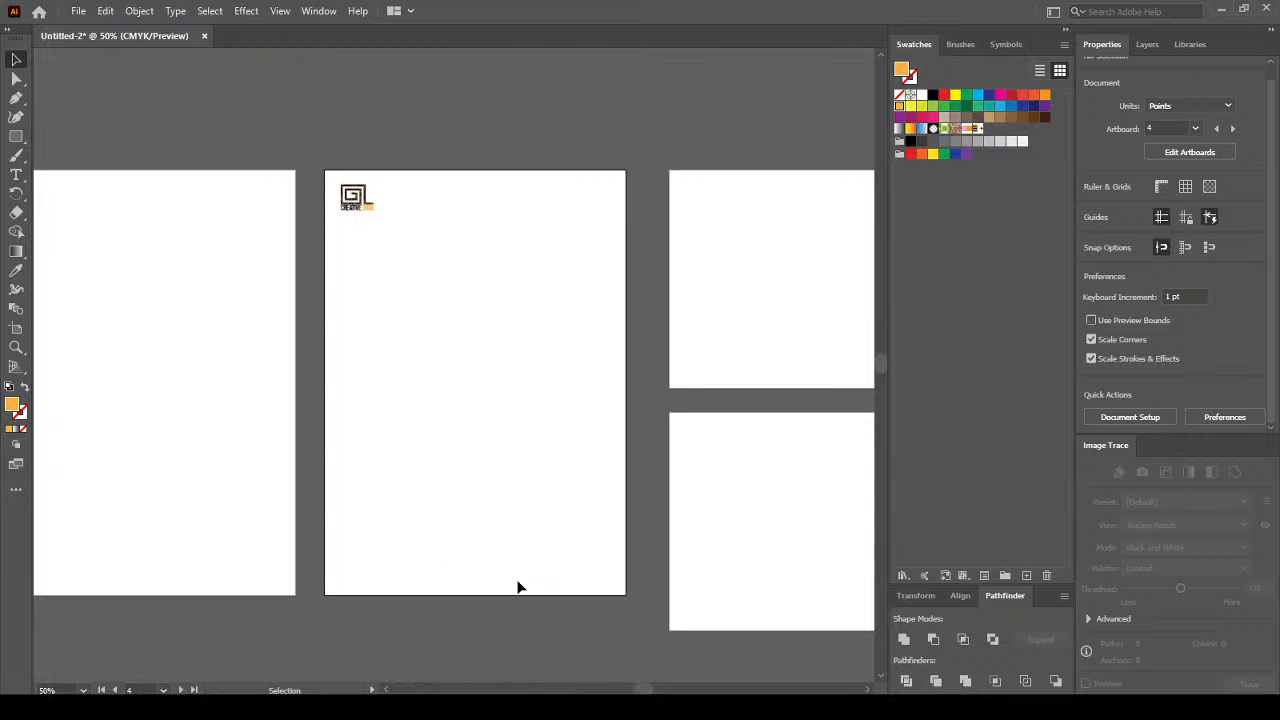
pyautogui.click(363, 210)
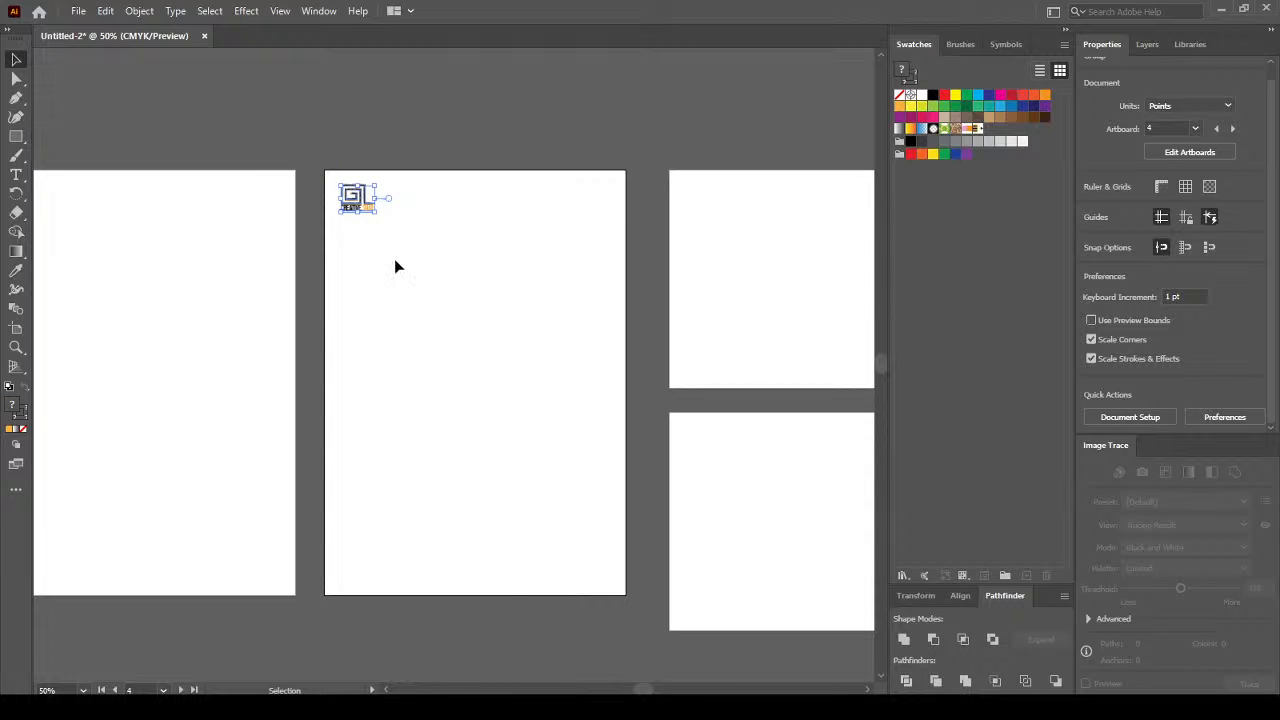
pyautogui.moveTo(384, 220)
pyautogui.mouseDown()
pyautogui.moveTo(374, 224)
pyautogui.moveTo(381, 214)
pyautogui.mouseUp()
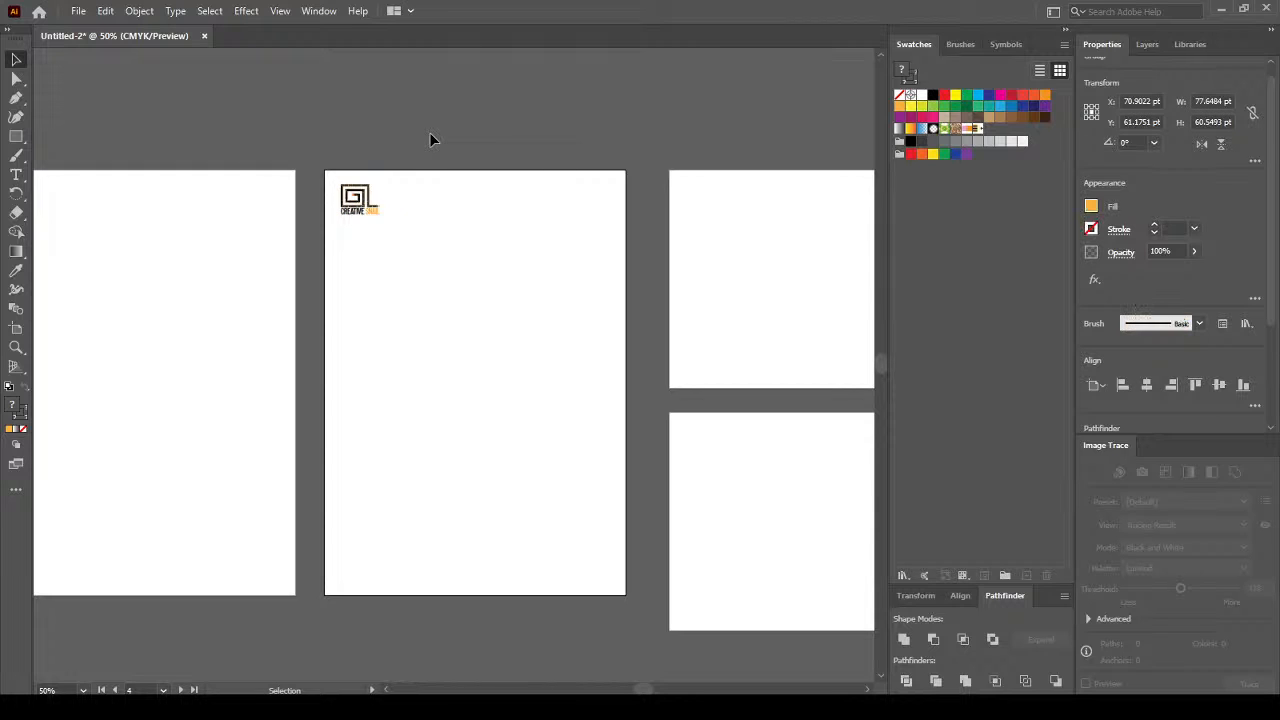
pyautogui.click(430, 140)
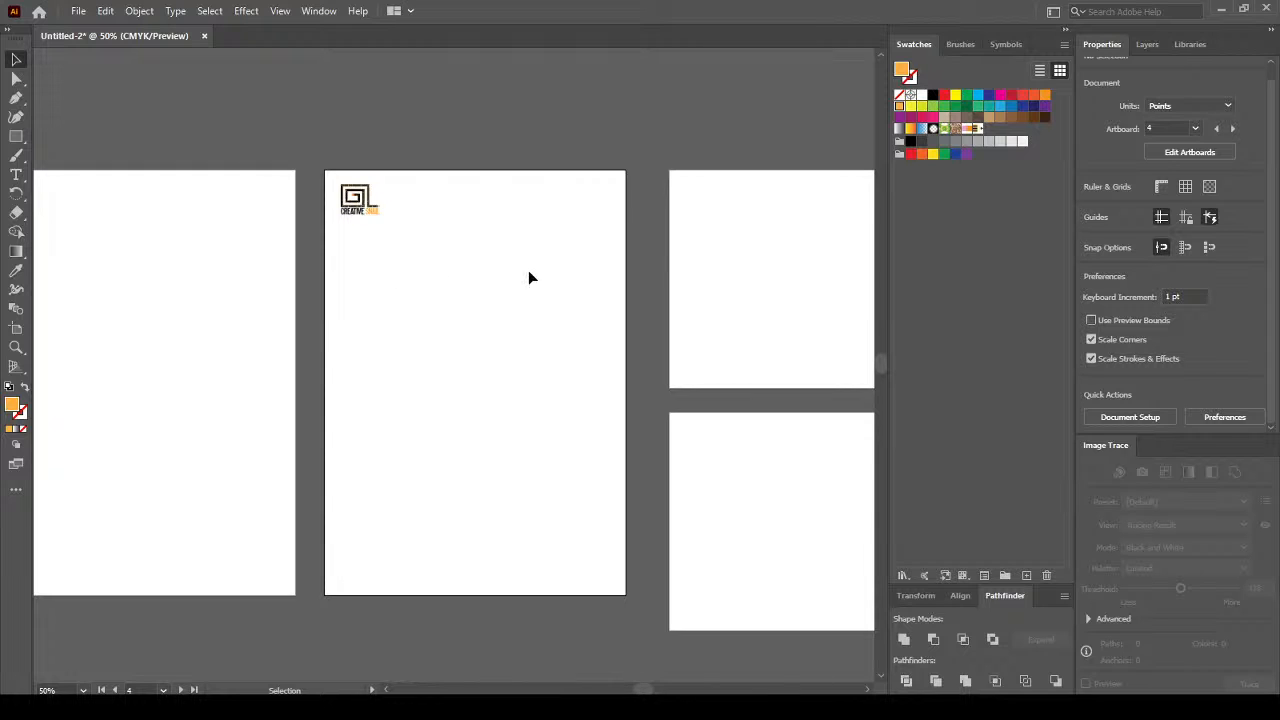
pyautogui.click(372, 212)
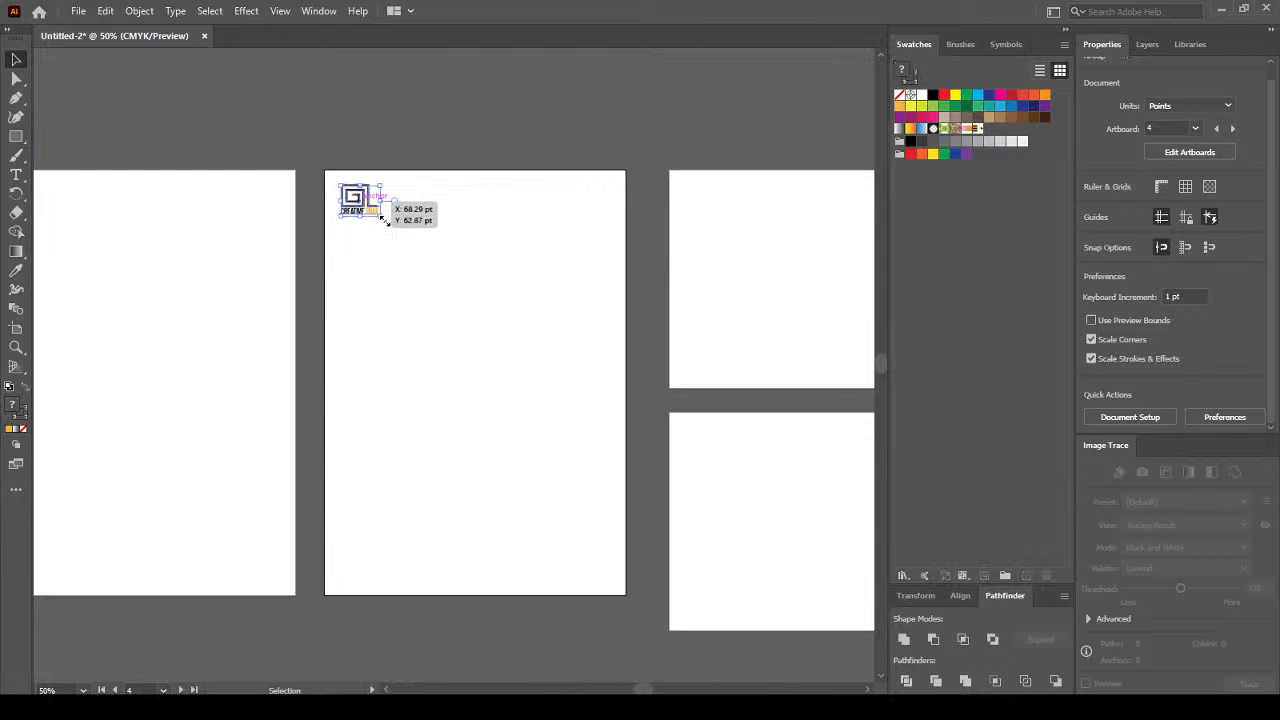
pyautogui.moveTo(381, 216); pyautogui.dragTo(375, 212)
pyautogui.click(429, 241)
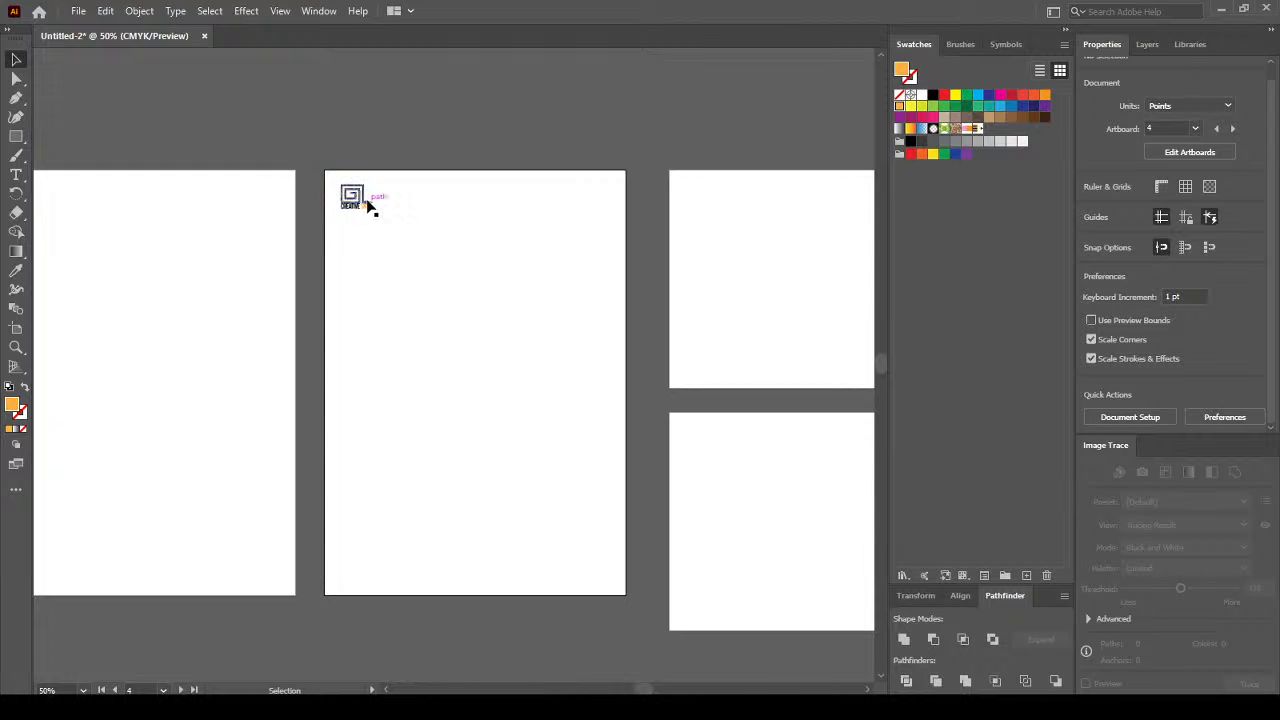
pyautogui.moveTo(373, 210); pyautogui.dragTo(369, 207)
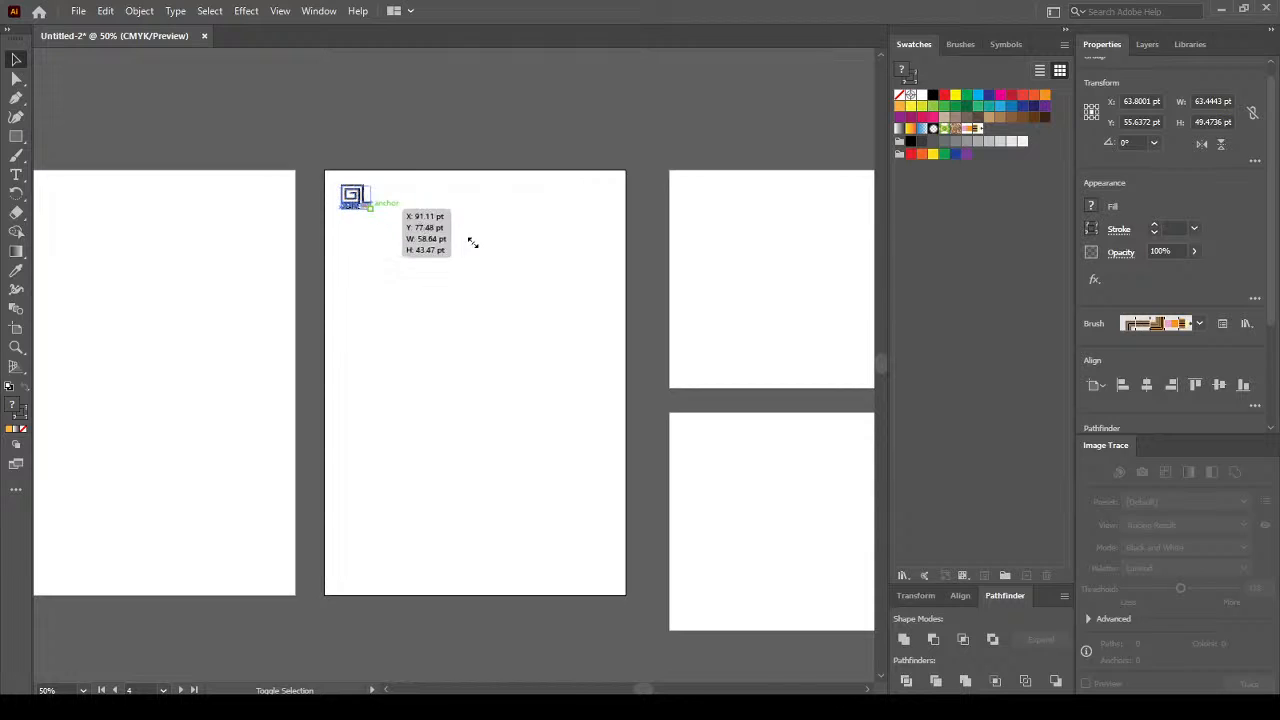
pyautogui.click(472, 242)
pyautogui.click(518, 497)
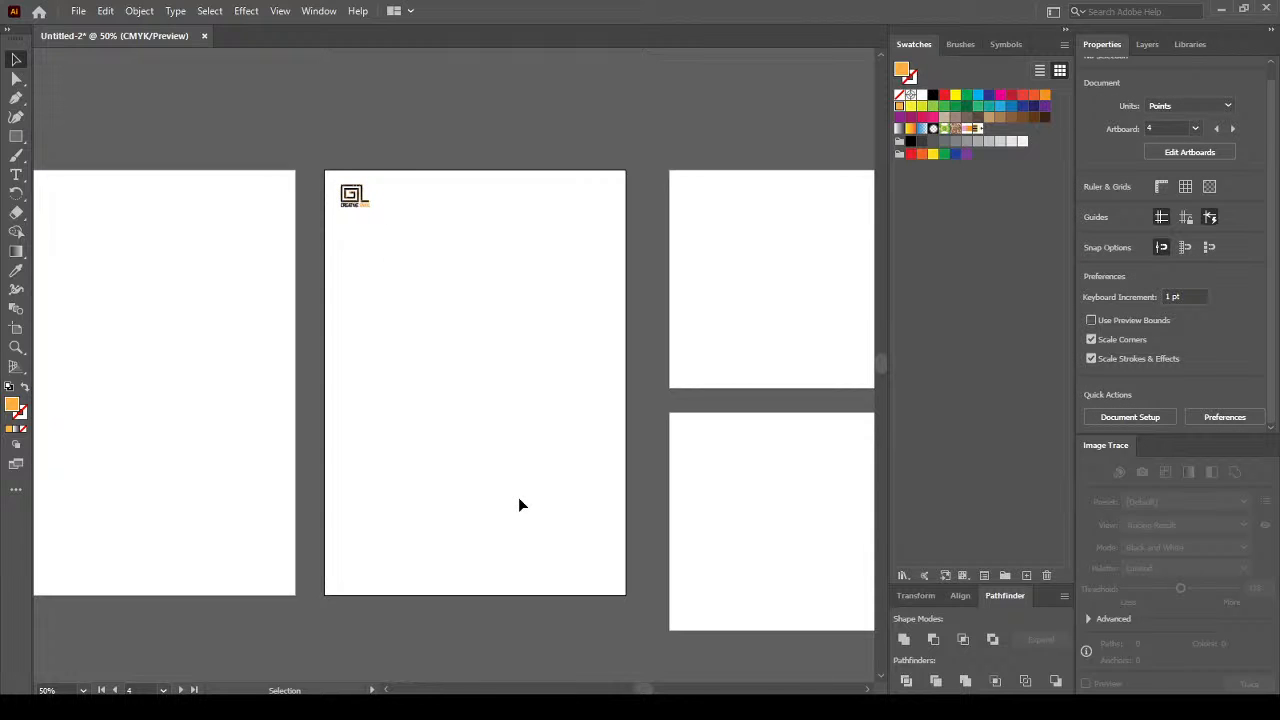
# Enlarge the logo slightly to about 101 pt wide and view the whole portrait artboard.
pyautogui.scroll(2, 350, 190)
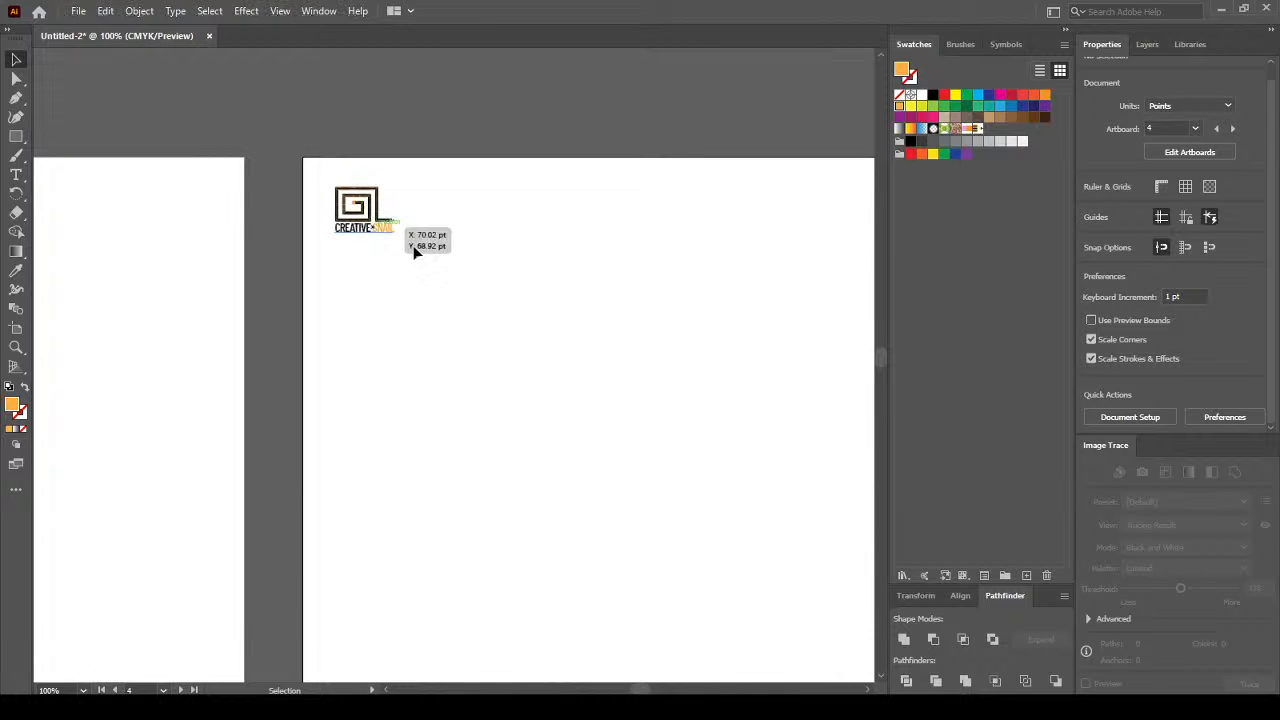
pyautogui.click(393, 234)
pyautogui.moveTo(393, 234); pyautogui.dragTo(440, 281)
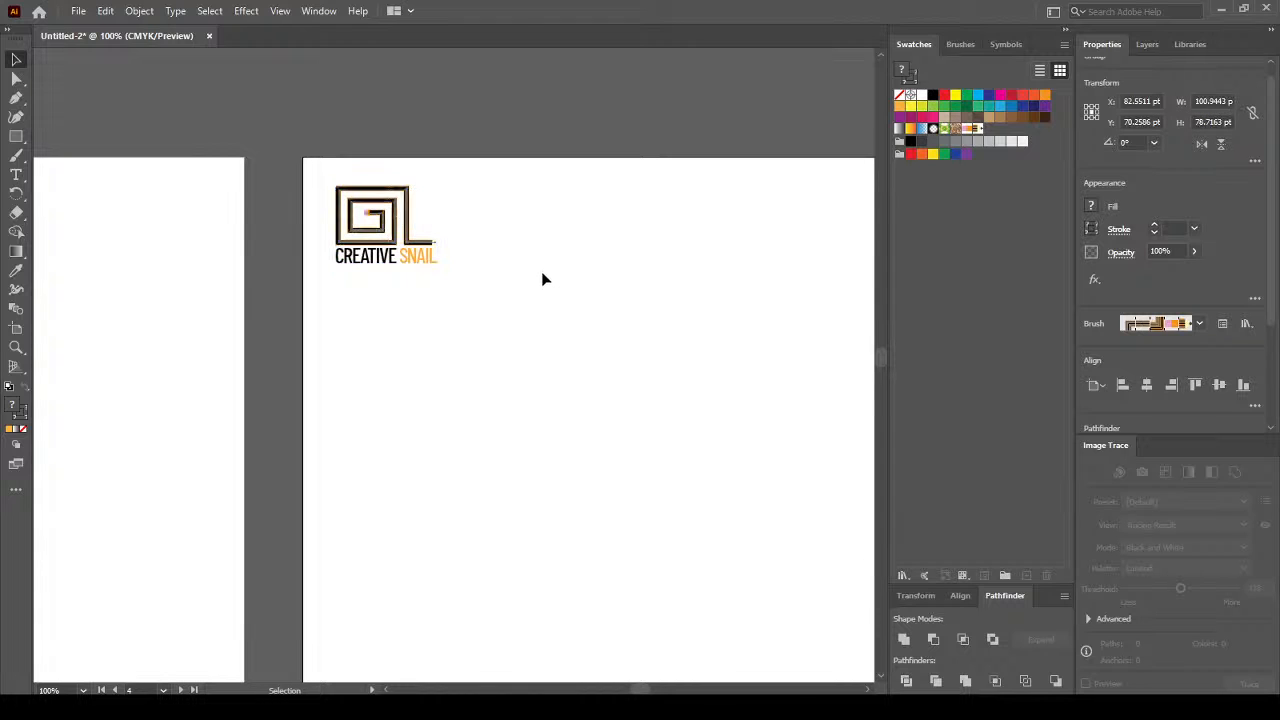
pyautogui.scroll(-2, 543, 276)
pyautogui.click(637, 363)
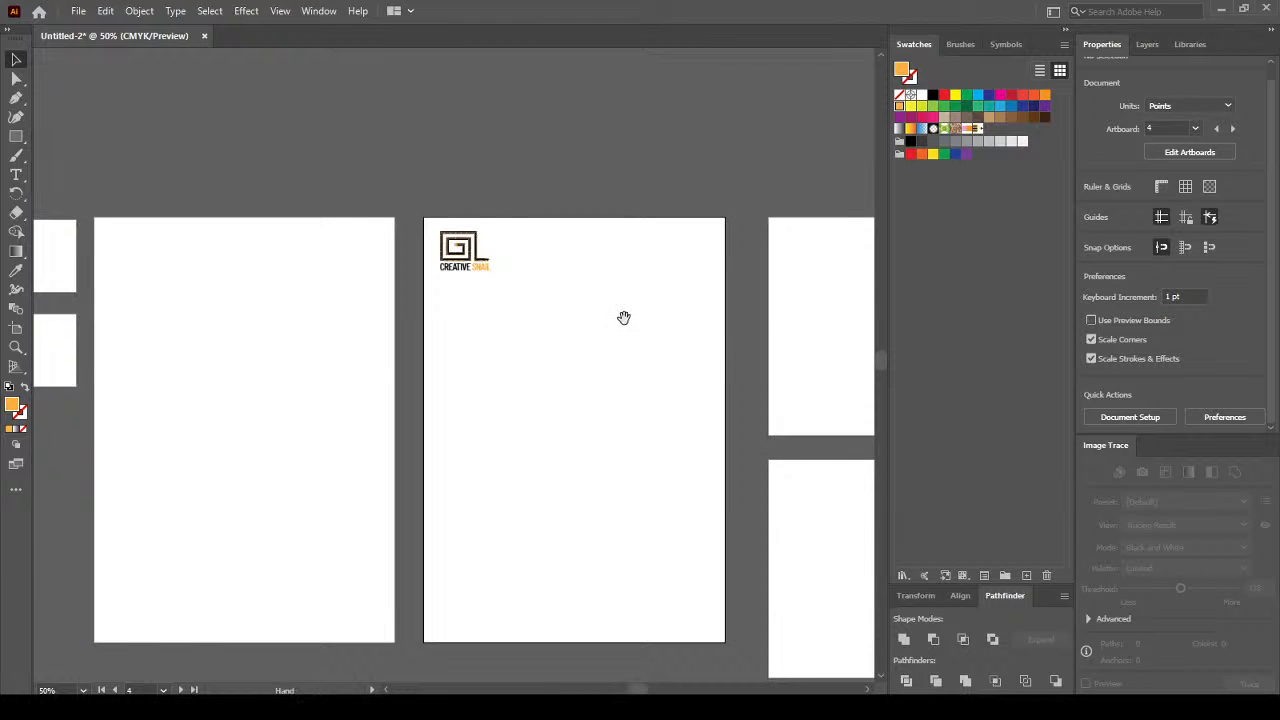
pyautogui.moveTo(623, 317); pyautogui.dragTo(563, 237)
pyautogui.scroll(1, 452, 567)
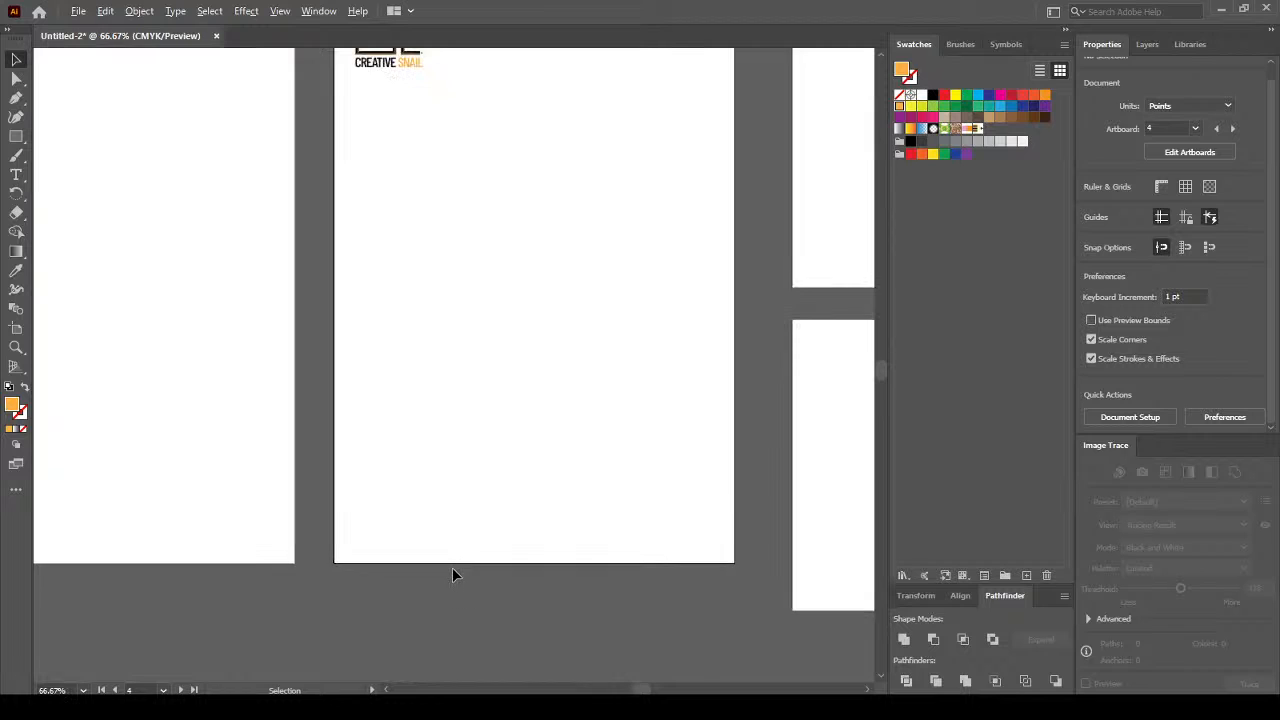
pyautogui.scroll(1, 452, 567)
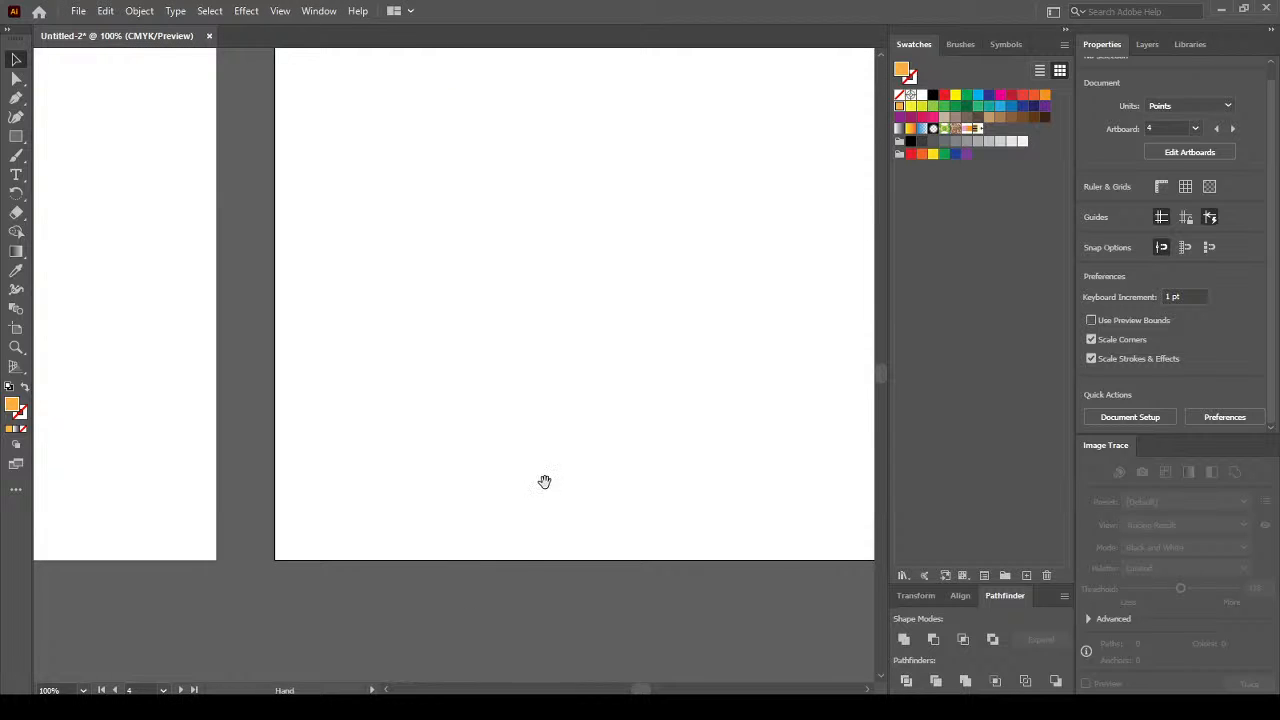
# Draw a text area along the artboard bottom, stretch it taller, then delete it.
pyautogui.moveTo(543, 480); pyautogui.dragTo(450, 430)
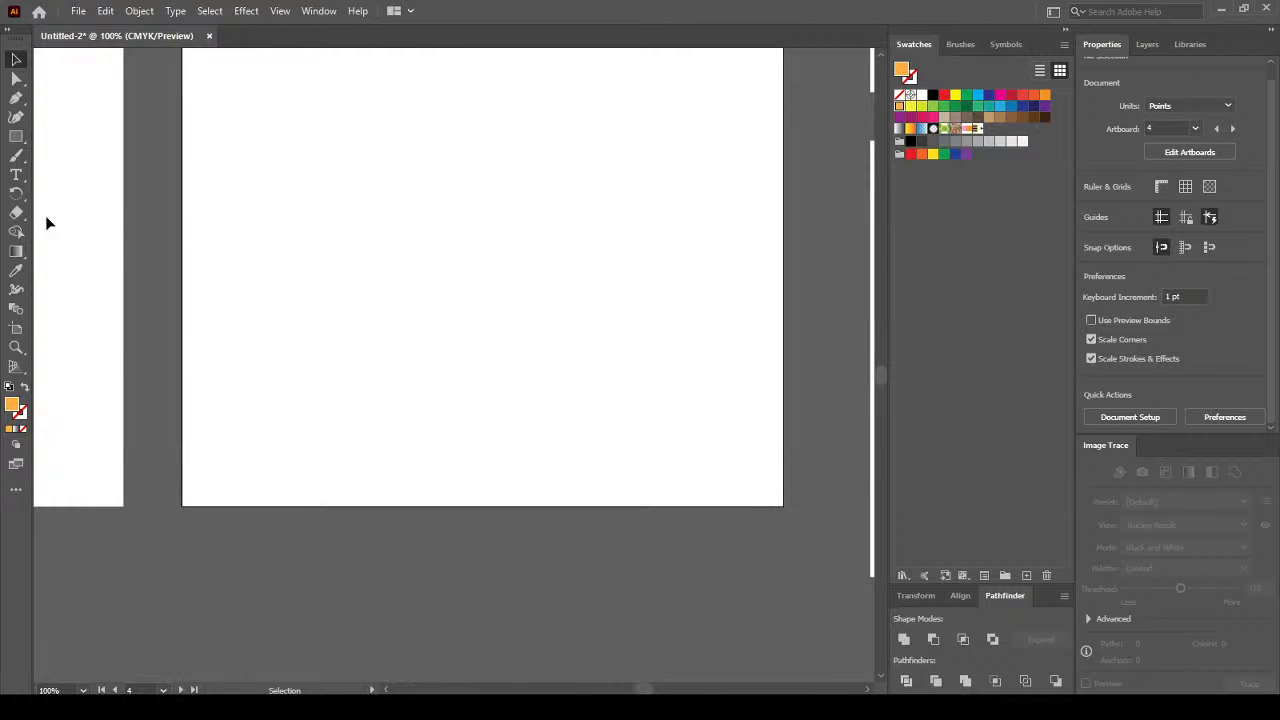
pyautogui.click(16, 174)
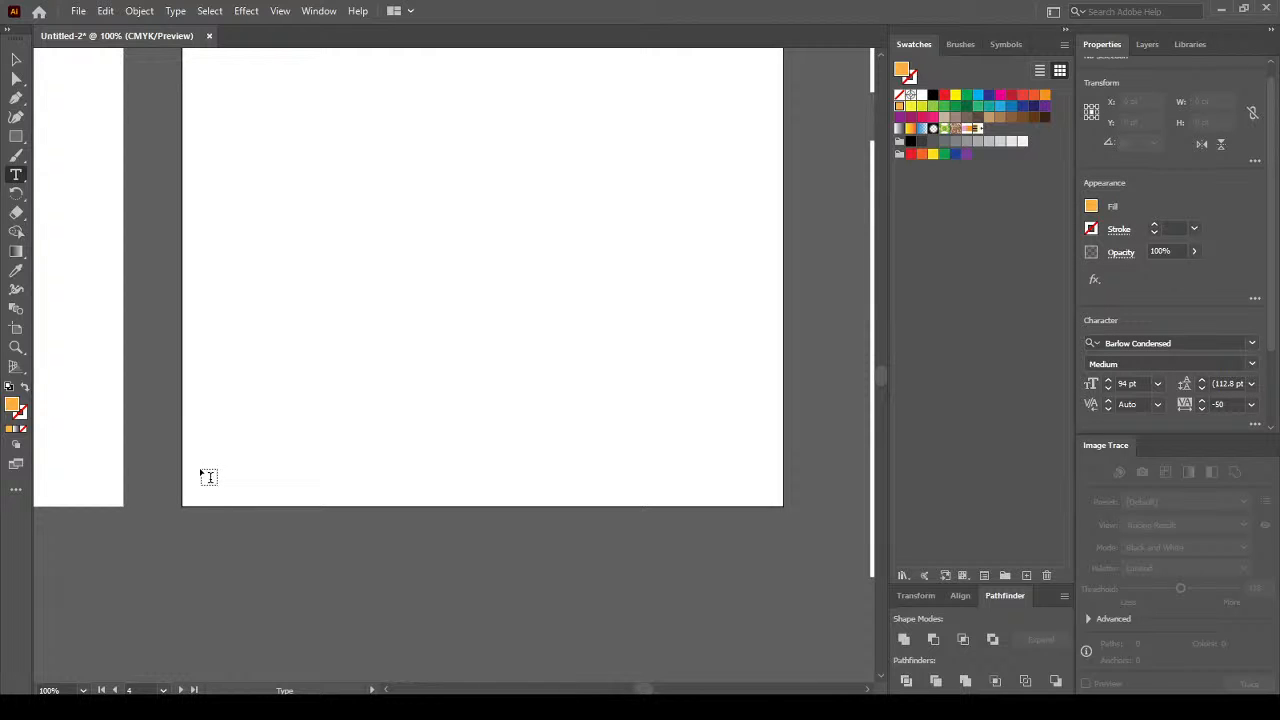
pyautogui.moveTo(208, 477)
pyautogui.mouseDown()
pyautogui.moveTo(251, 491)
pyautogui.moveTo(780, 506)
pyautogui.mouseUp()
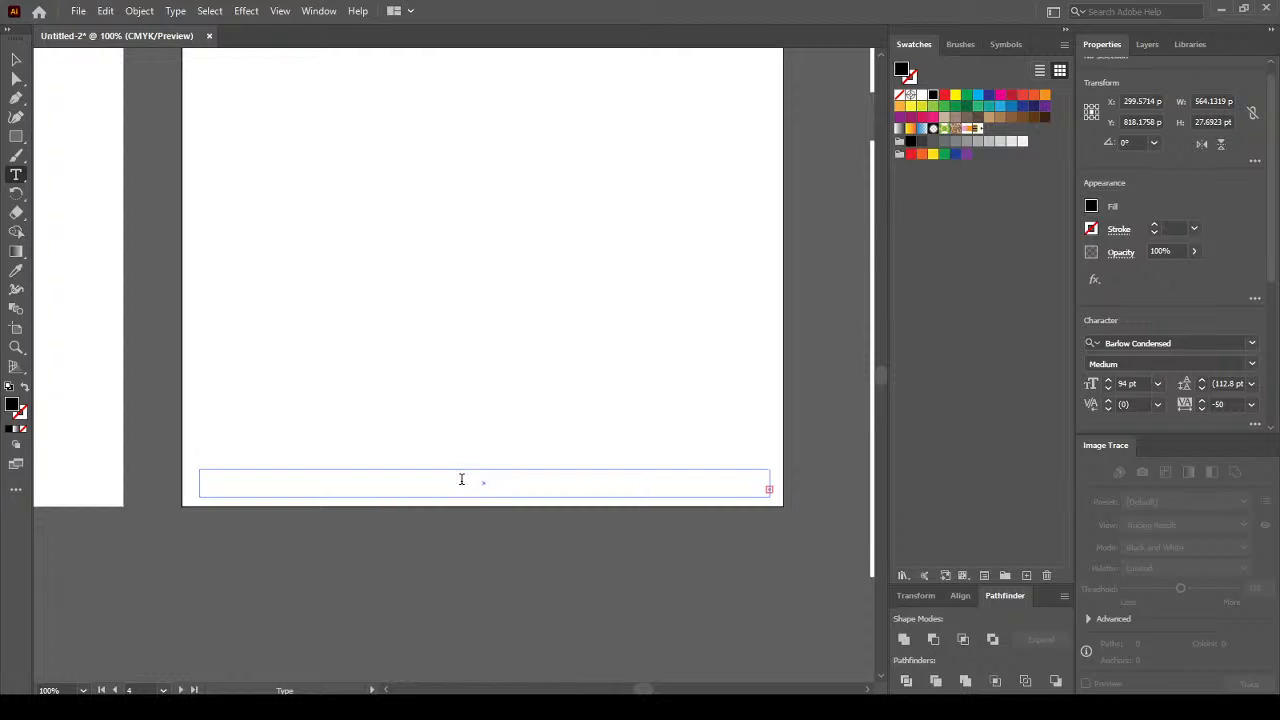
pyautogui.click(16, 60)
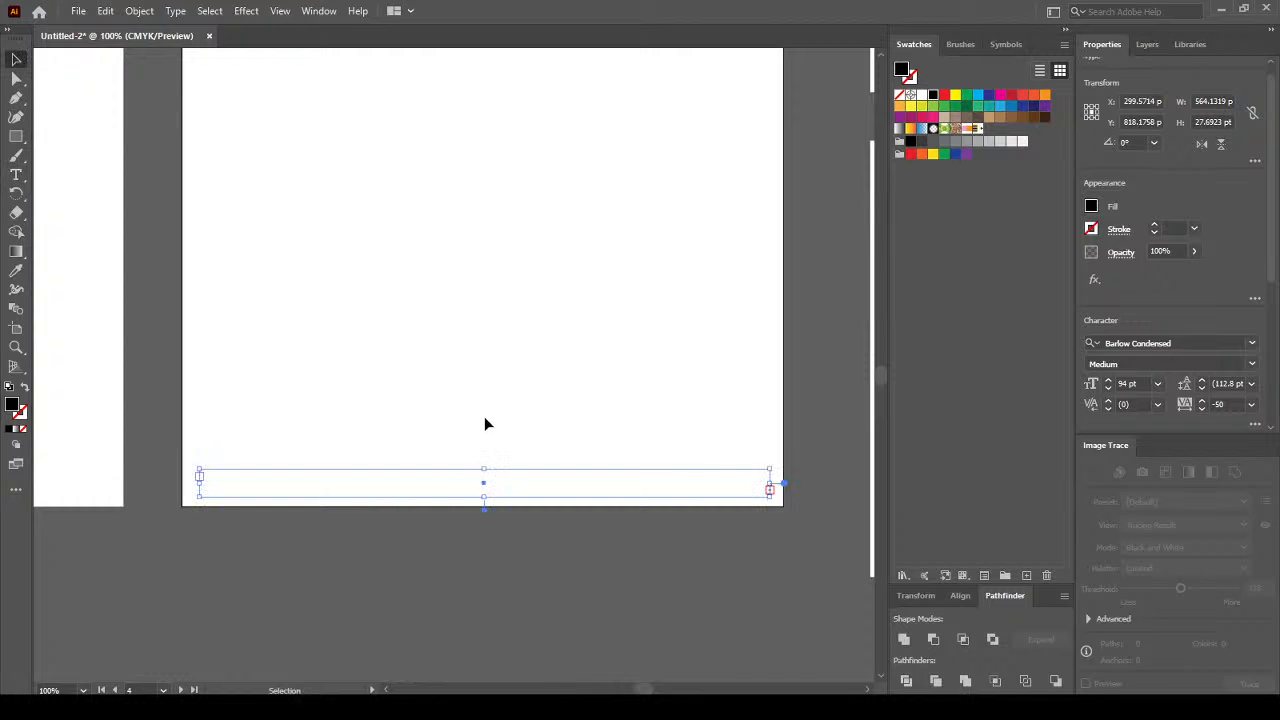
pyautogui.moveTo(484, 469); pyautogui.dragTo(483, 438)
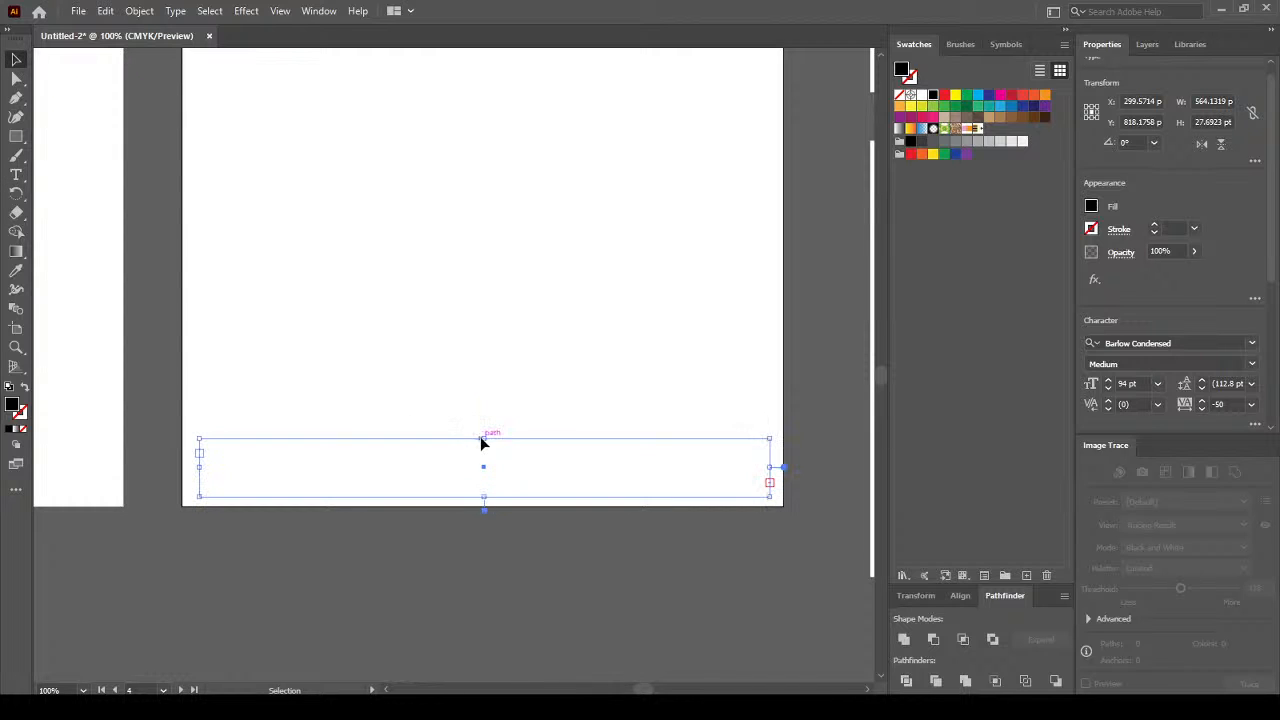
pyautogui.click(716, 493)
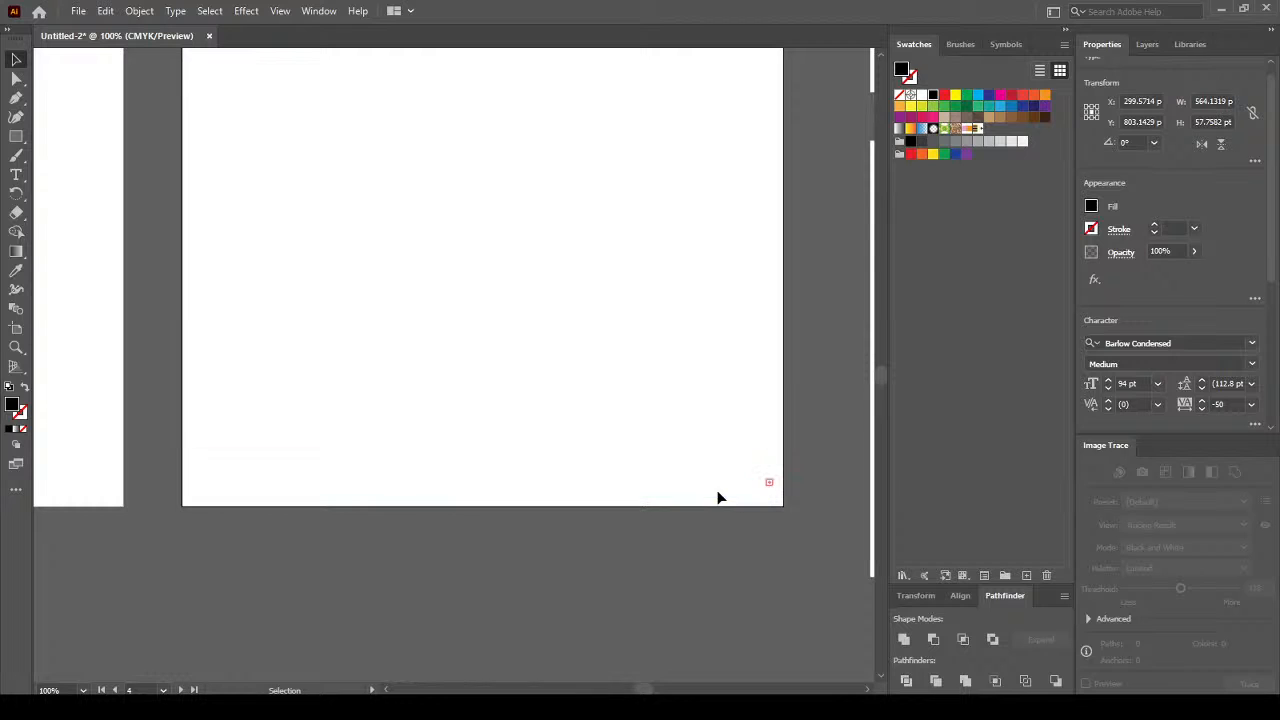
pyautogui.click(770, 490)
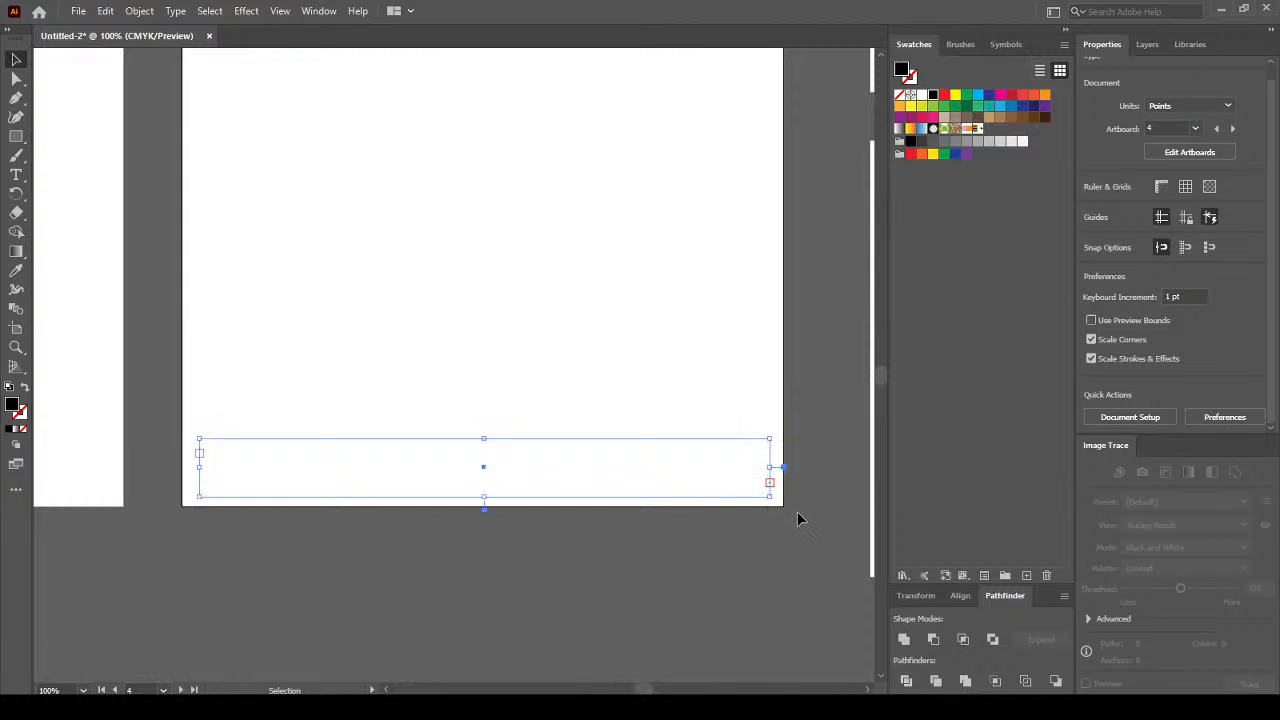
pyautogui.press('Delete')
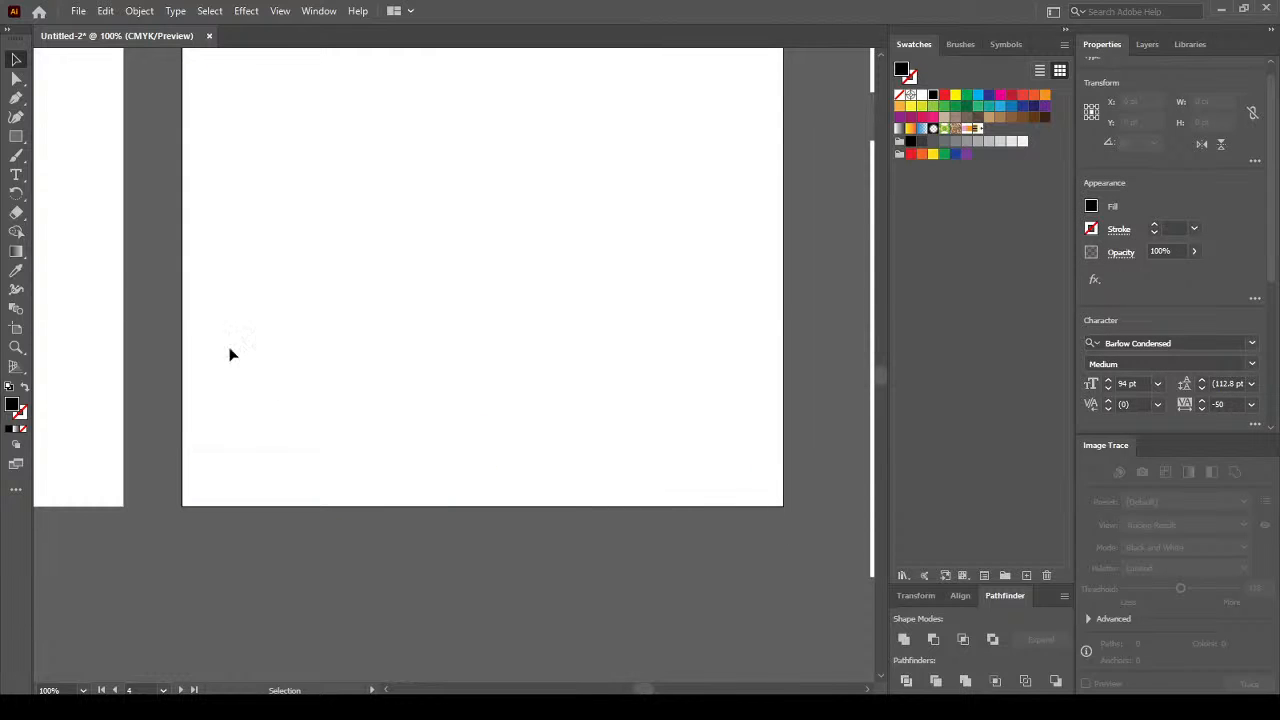
# Redraw an empty text frame about 558 pt wide across the artboard bottom.
pyautogui.click(16, 174)
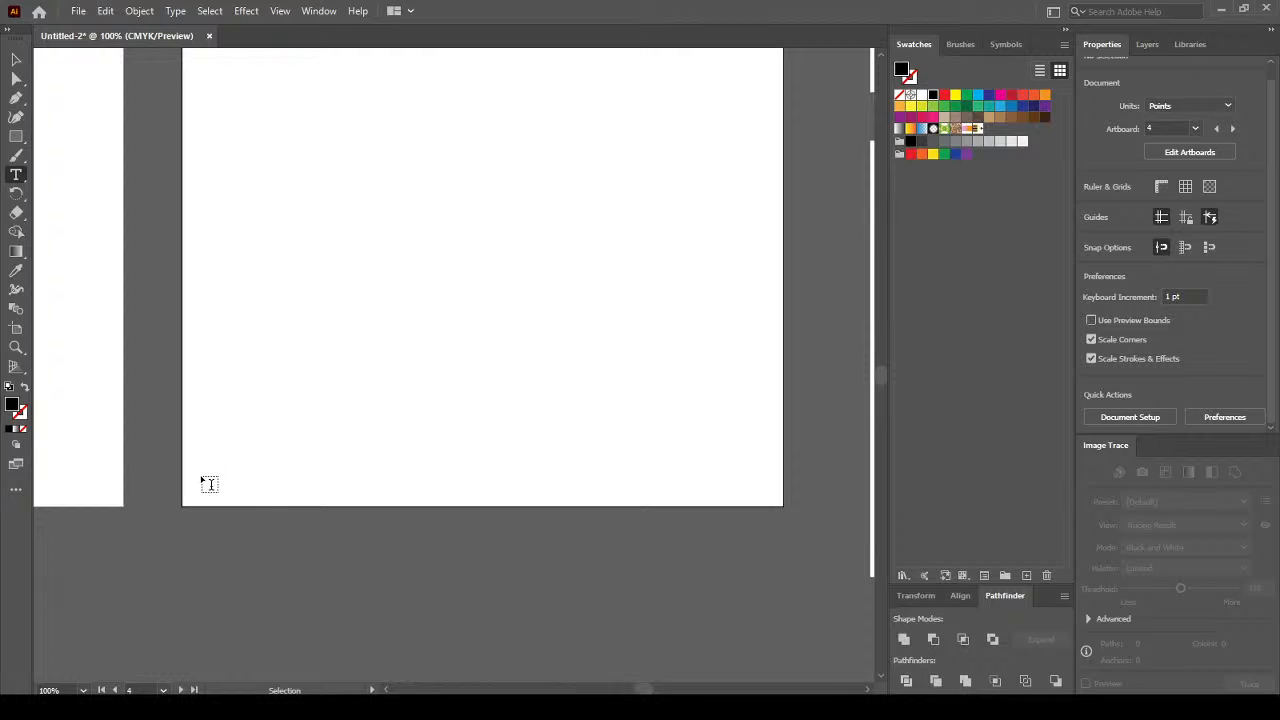
pyautogui.moveTo(203, 485); pyautogui.dragTo(252, 495)
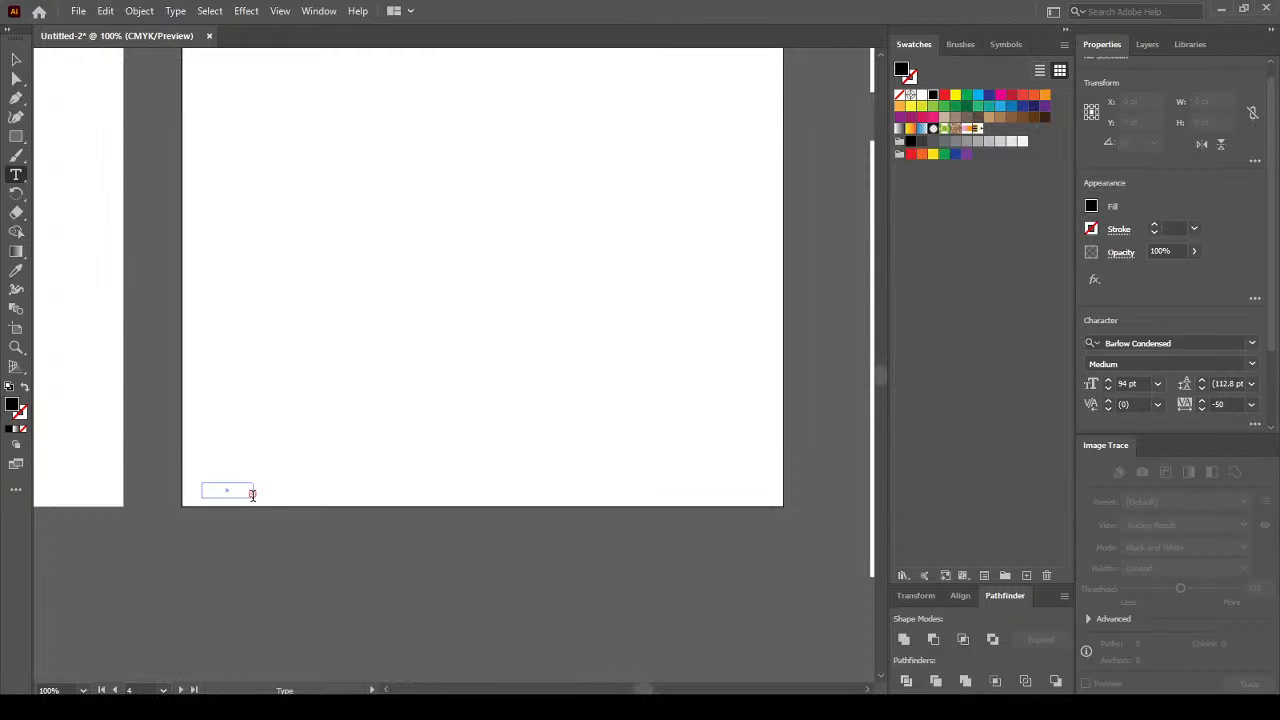
pyautogui.press('Escape')
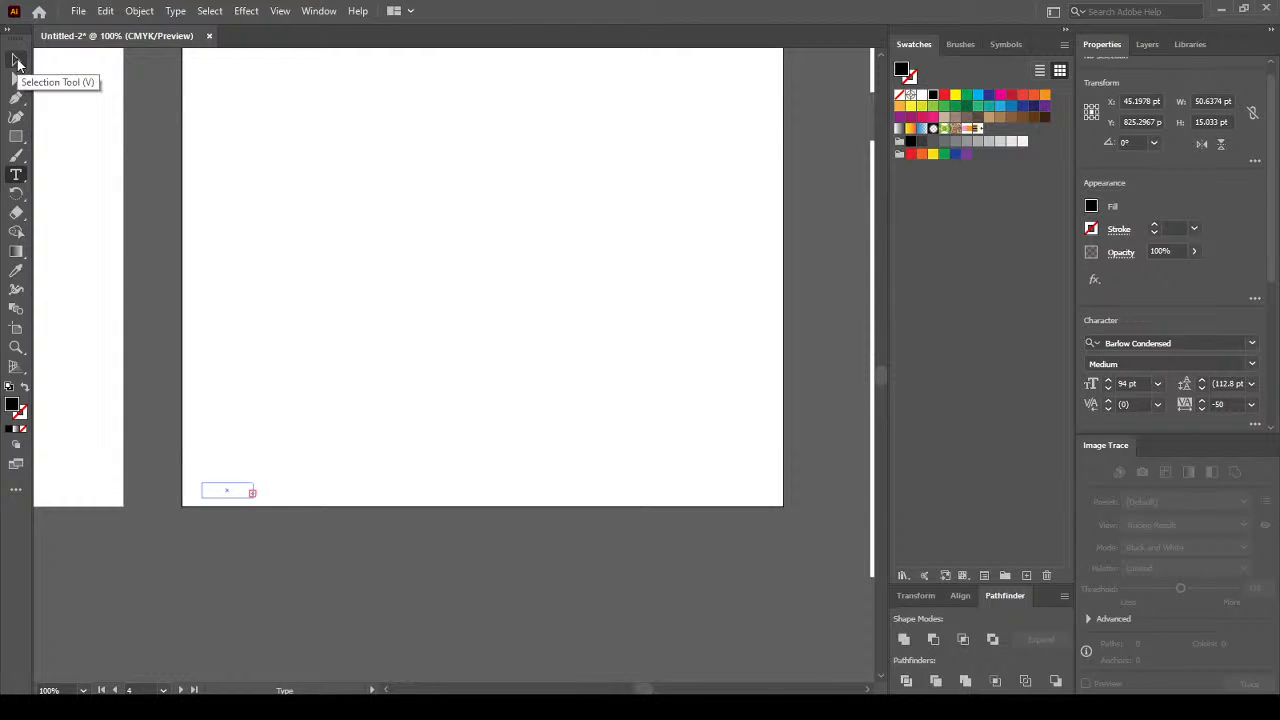
pyautogui.click(17, 63)
pyautogui.click(226, 423)
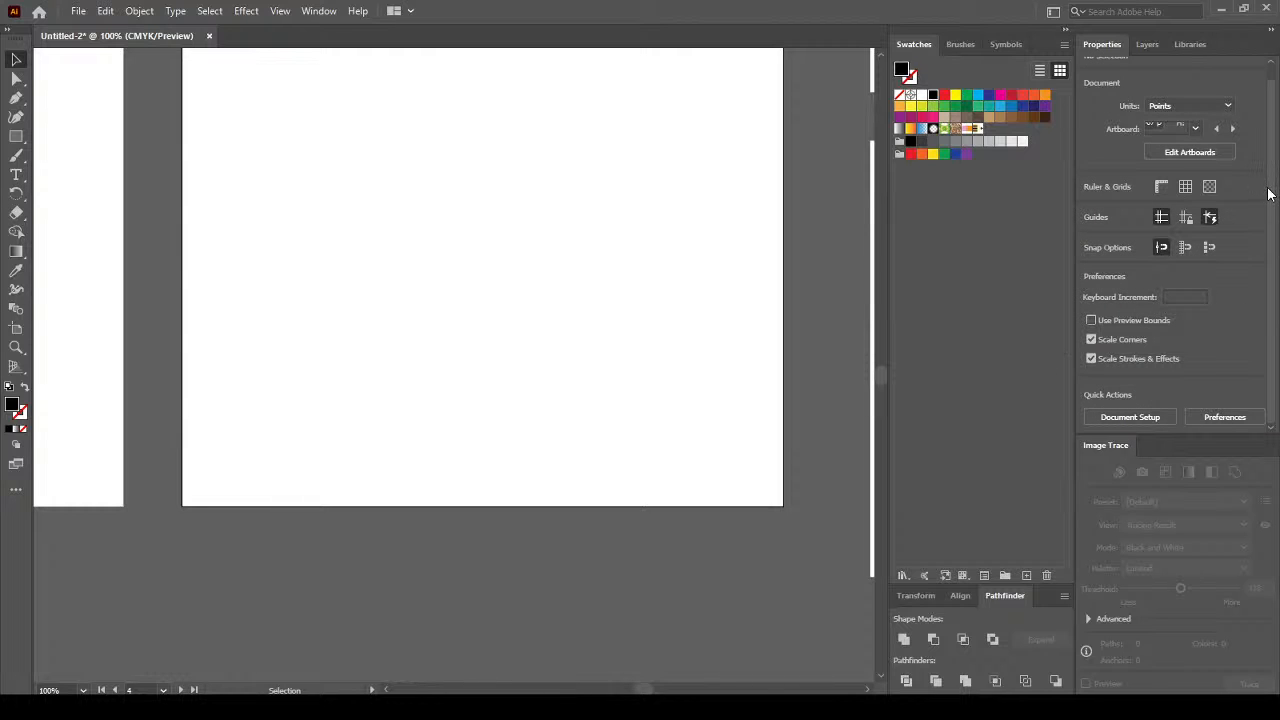
pyautogui.press('t')
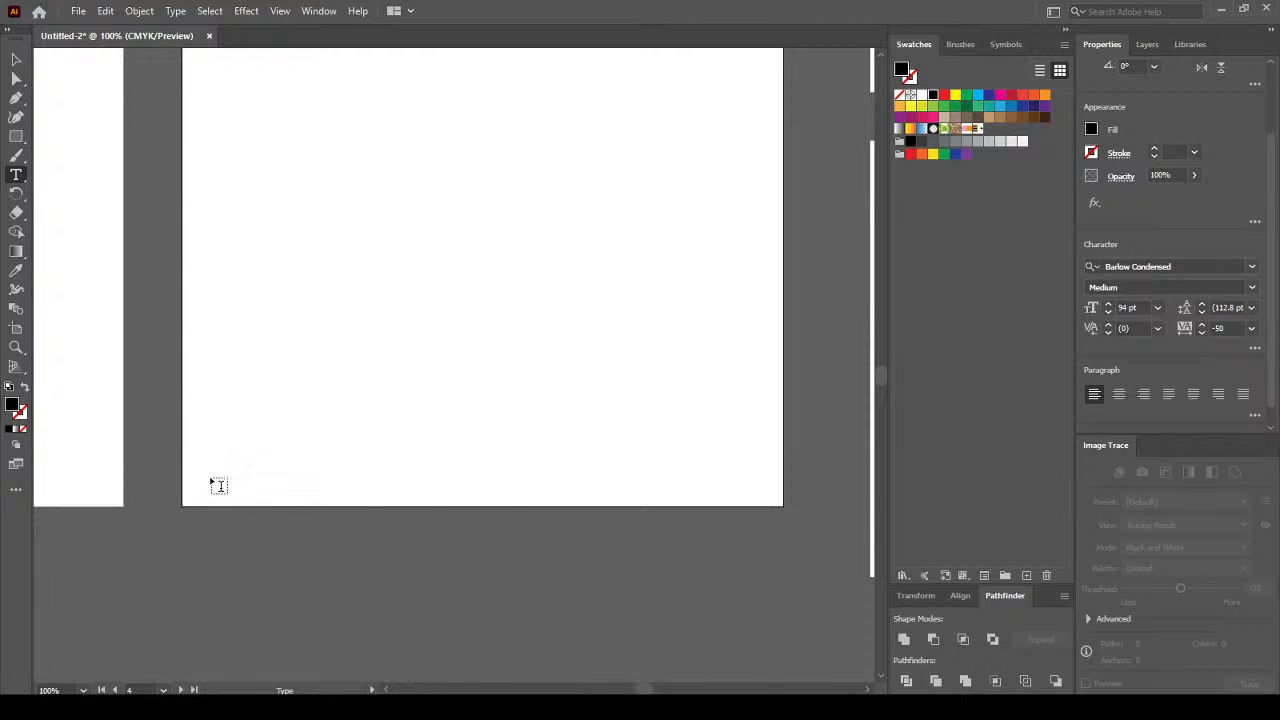
pyautogui.moveTo(197, 470)
pyautogui.mouseDown()
pyautogui.moveTo(422, 496)
pyautogui.moveTo(776, 501)
pyautogui.mouseUp()
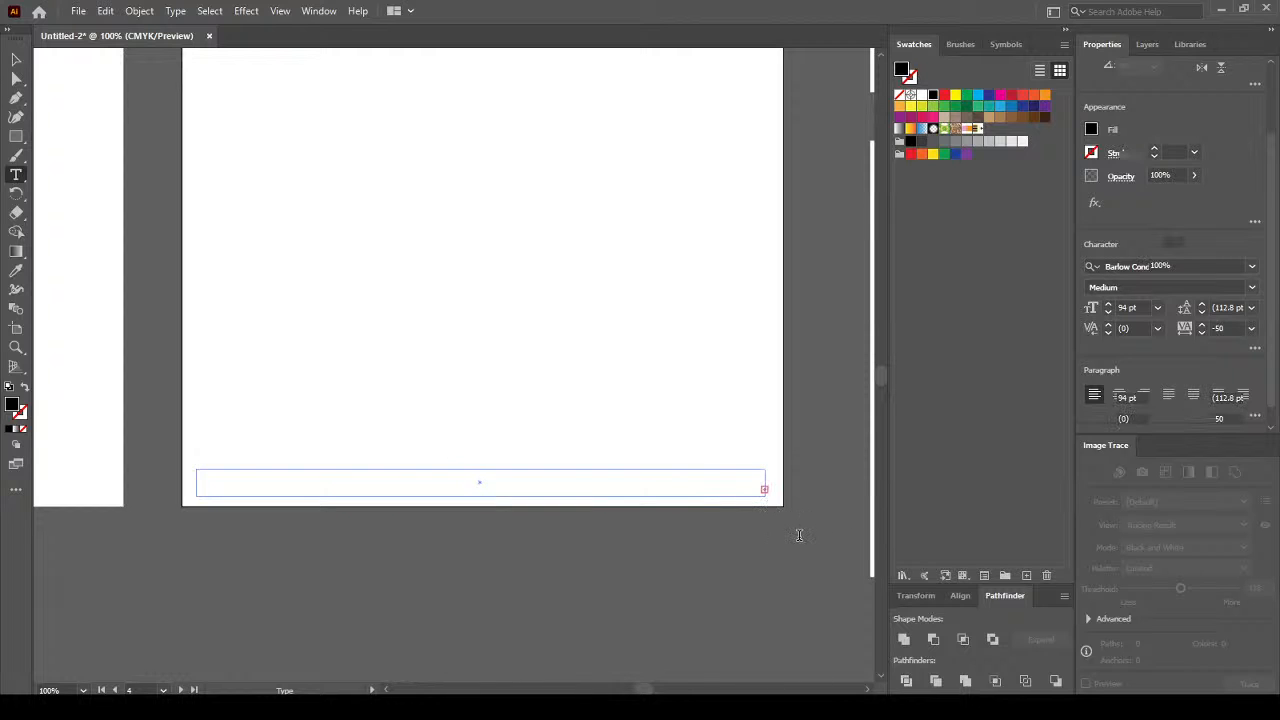
# Set the empty bottom frame's type to Source Serif Variable Semibold at 12 pt.
pyautogui.click(1253, 267)
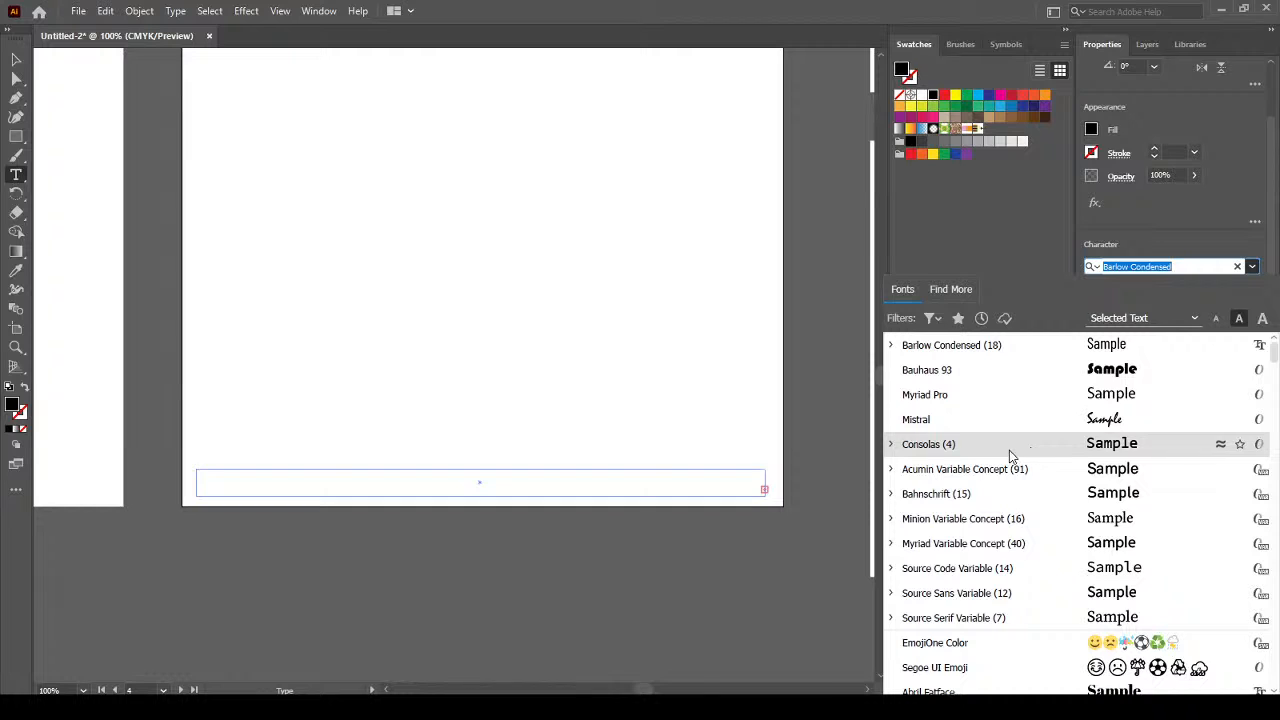
pyautogui.click(975, 617)
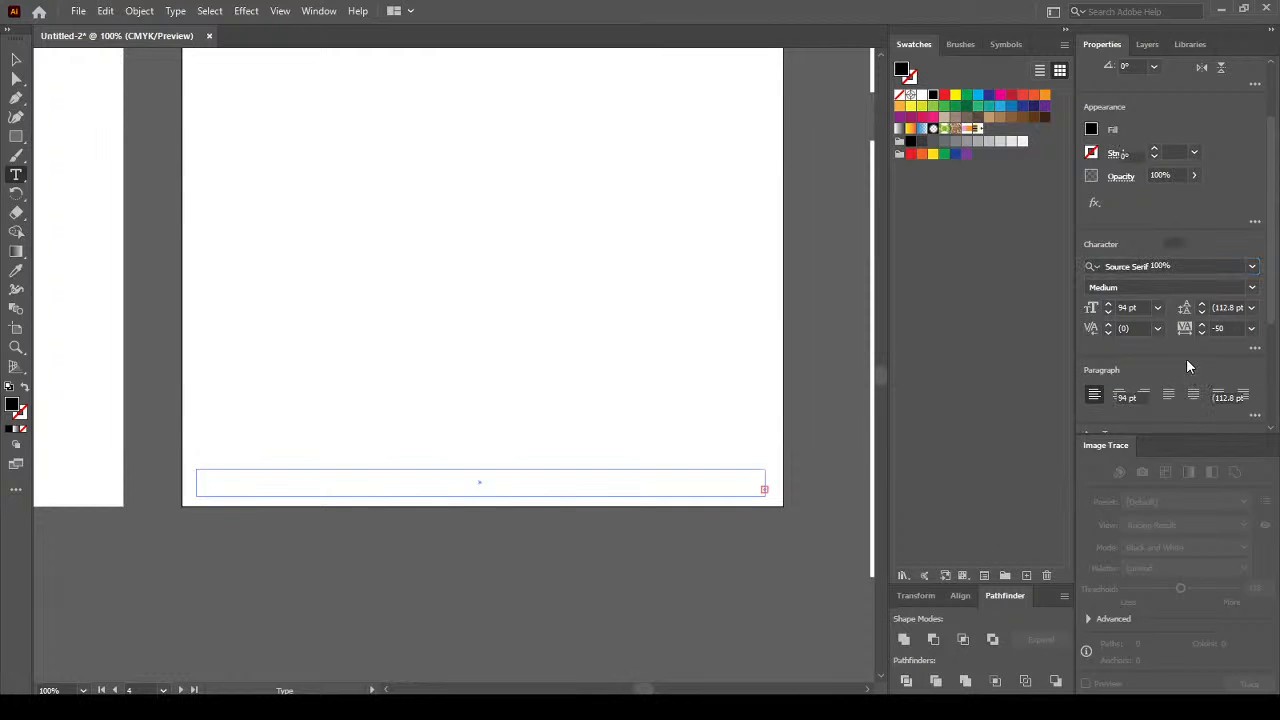
pyautogui.click(1157, 308)
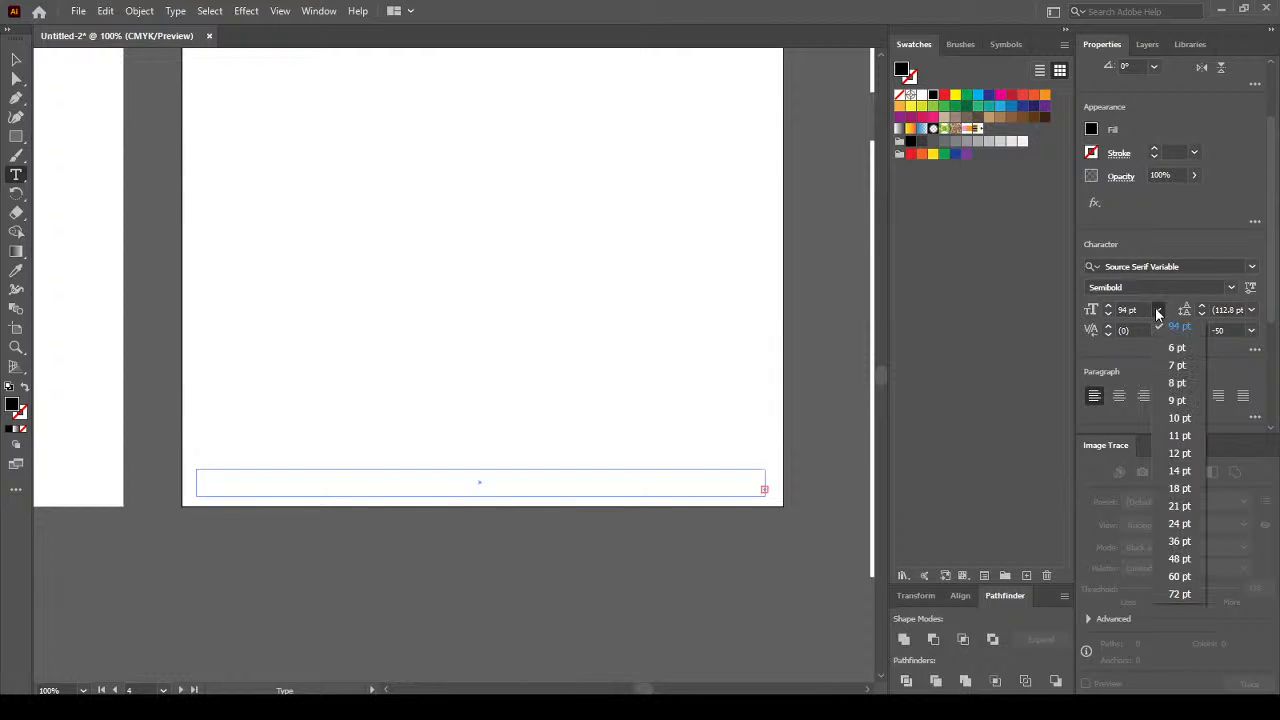
pyautogui.click(1194, 452)
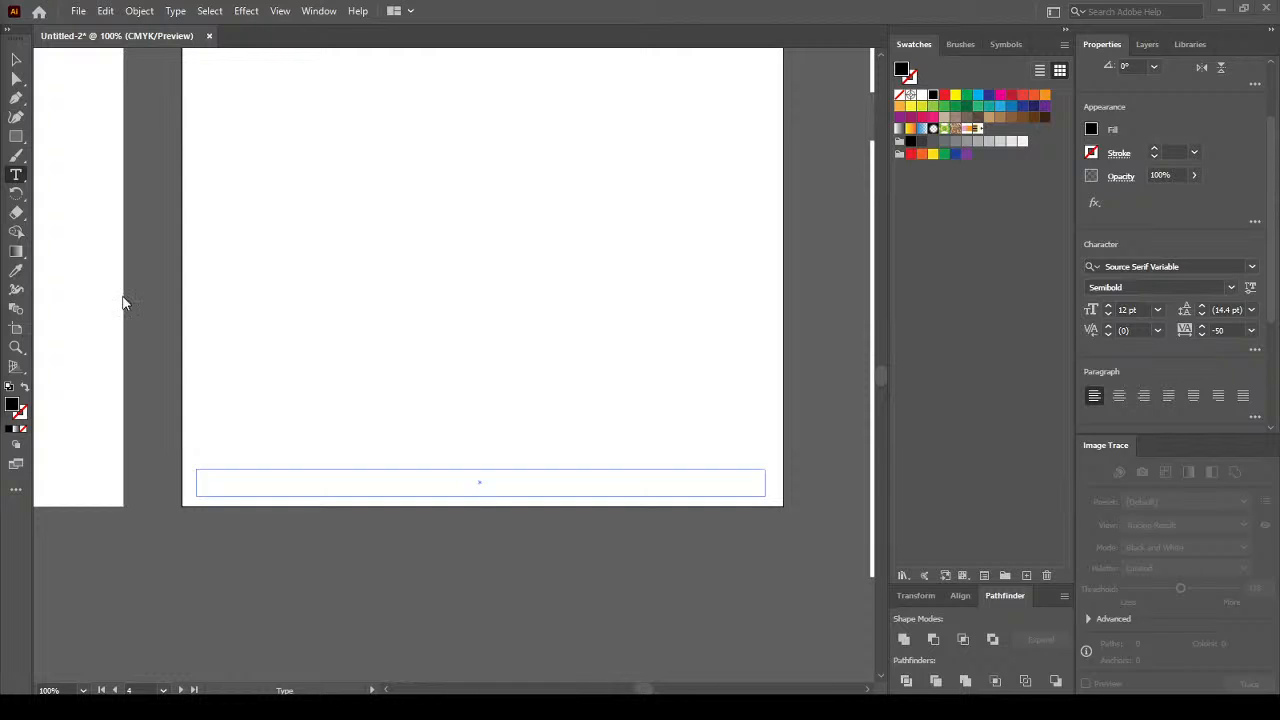
pyautogui.click(263, 482)
# Put lorem ipsum placeholder text in the frame and set it to Roman style, 10 pt.
pyautogui.write('LOREM IPSUM DOLOR SIT AMET, CONSECTETUR ADIPISCING ELIT. UT IN VULPUTATE LACUS. VESTIBULUM EU DOLOR POSUERE, TEMPUS EROS IN, HENDRERIT.')
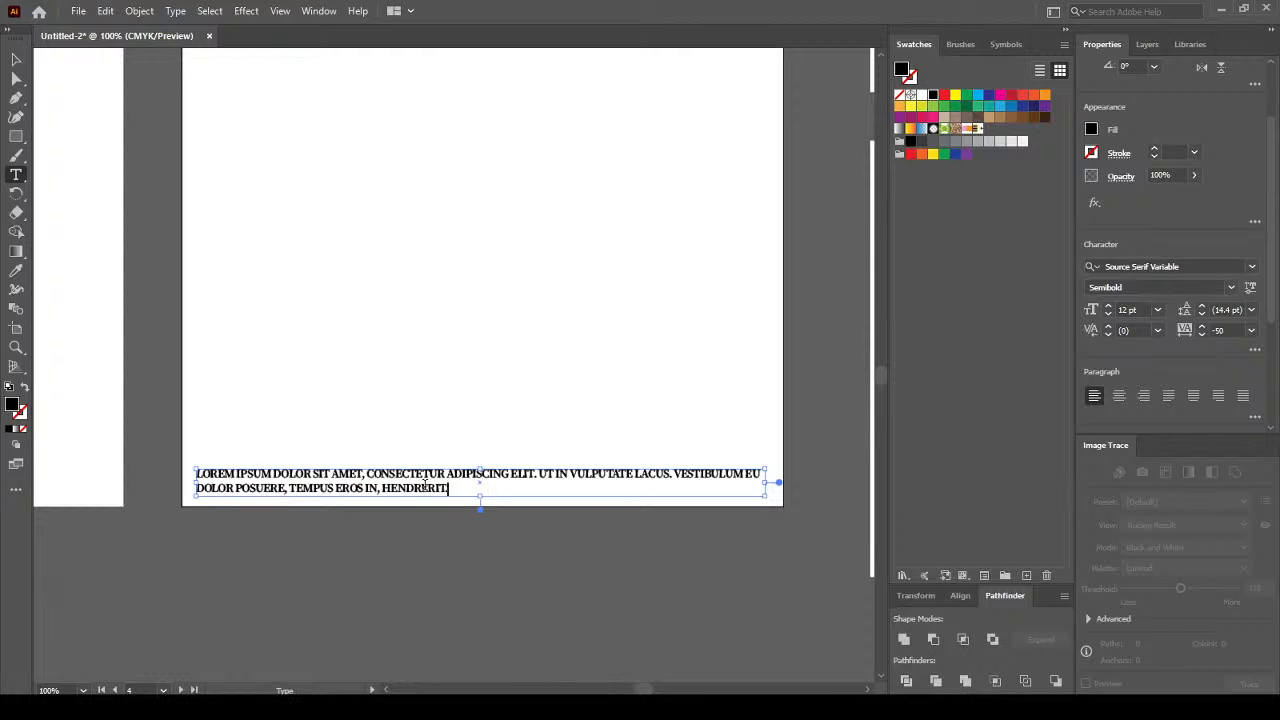
pyautogui.moveTo(449, 488); pyautogui.dragTo(157, 446)
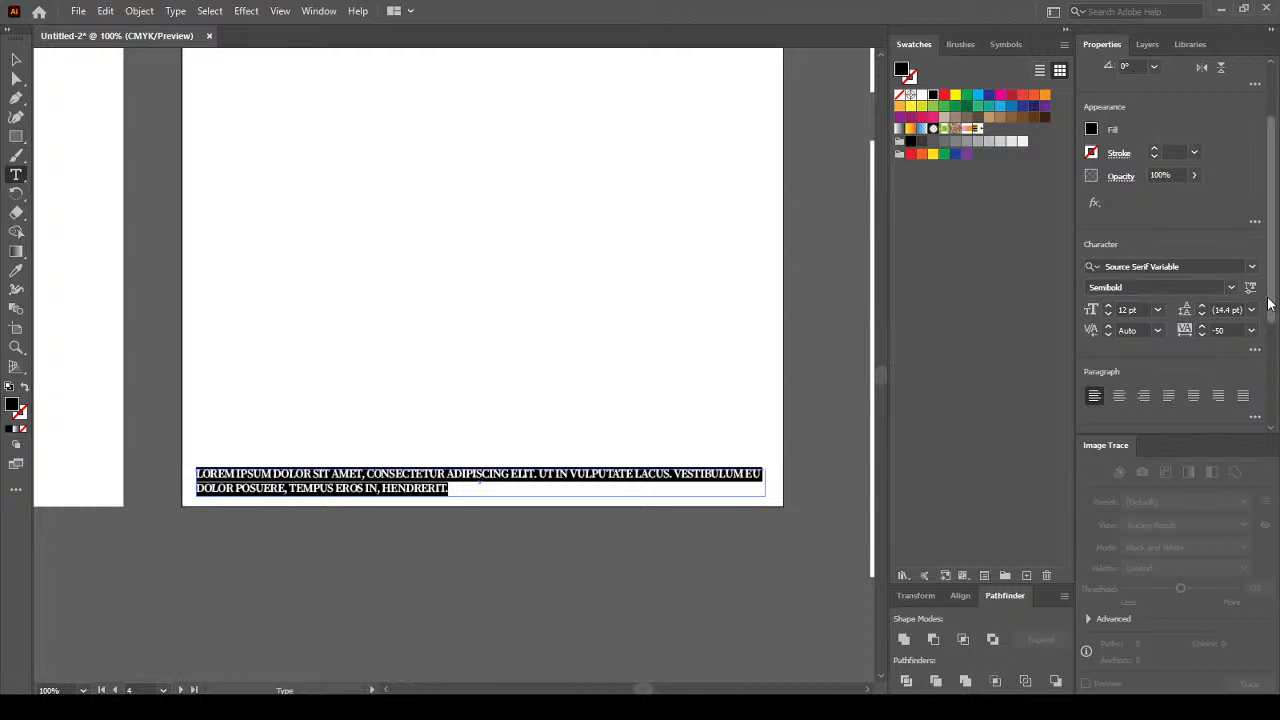
pyautogui.scroll(-3, 1272, 340)
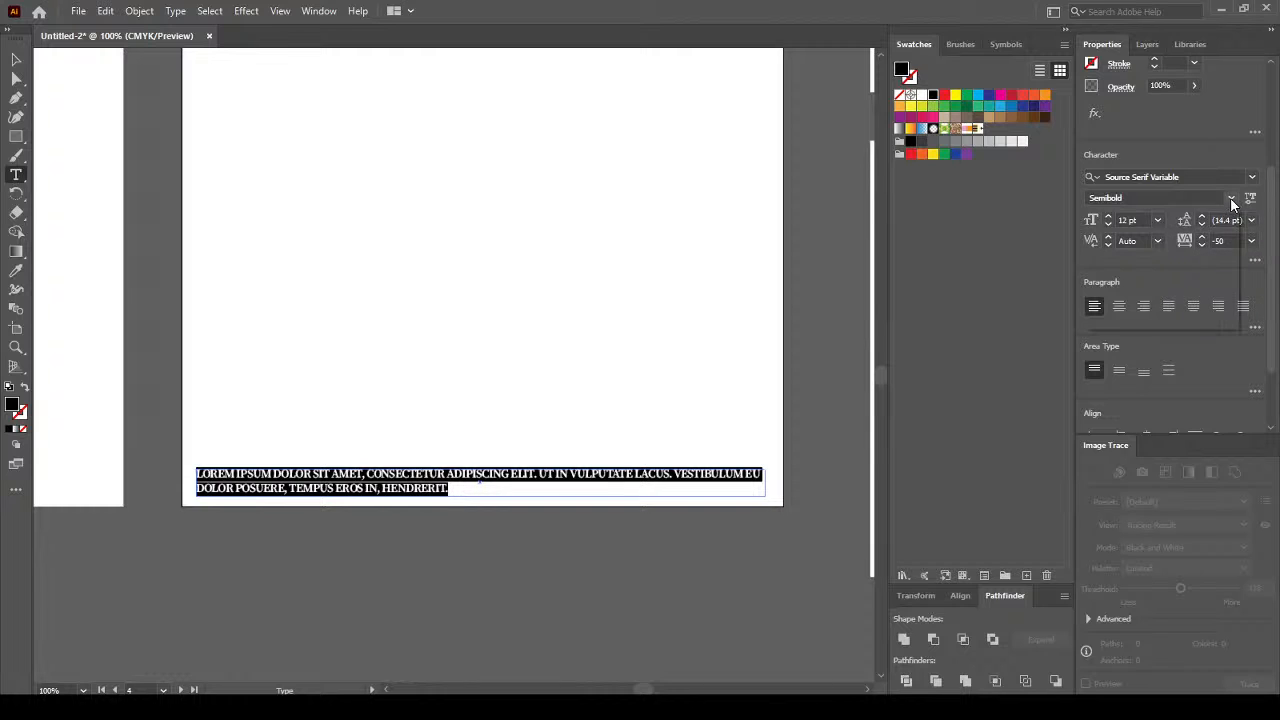
pyautogui.click(1231, 197)
pyautogui.click(1179, 217)
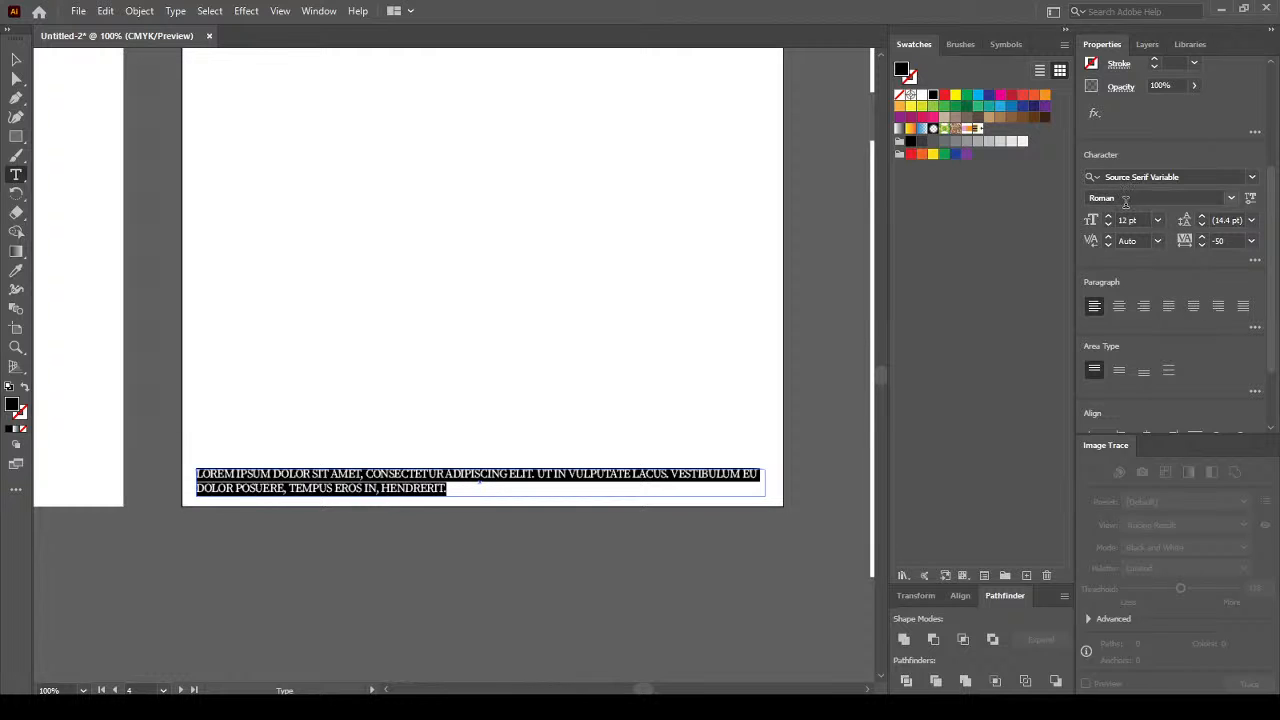
pyautogui.click(1158, 220)
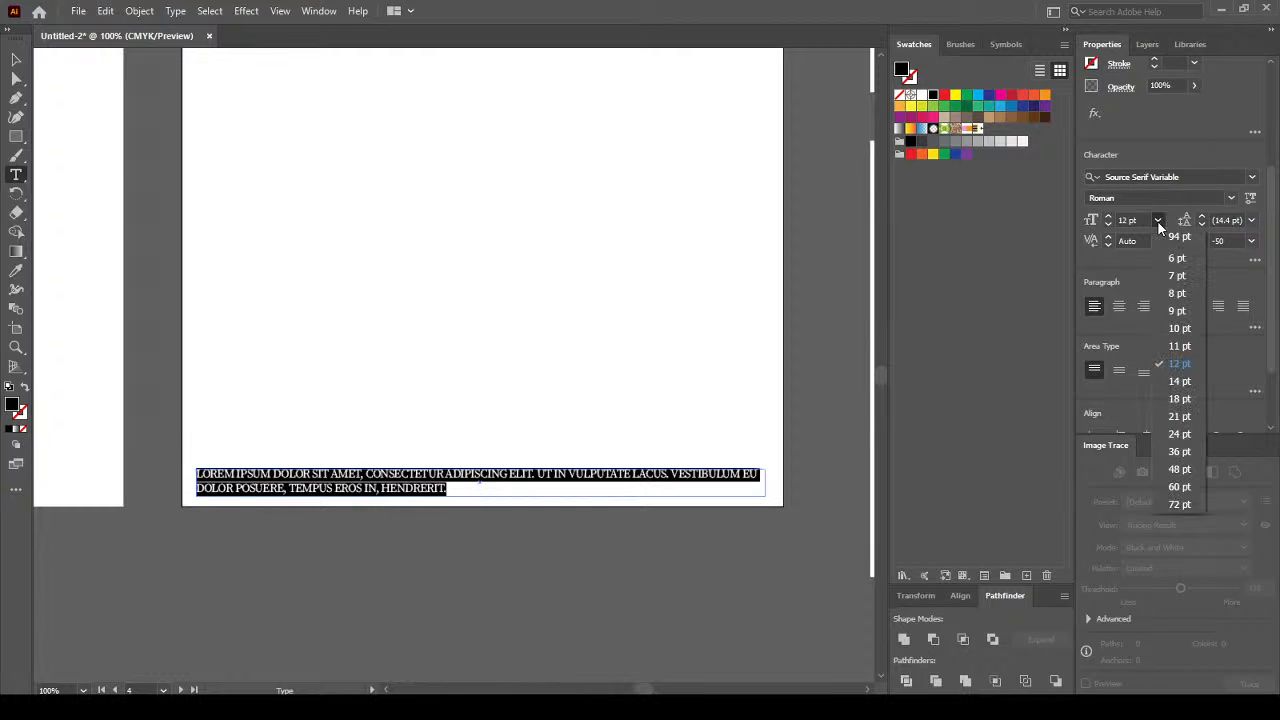
pyautogui.click(1185, 334)
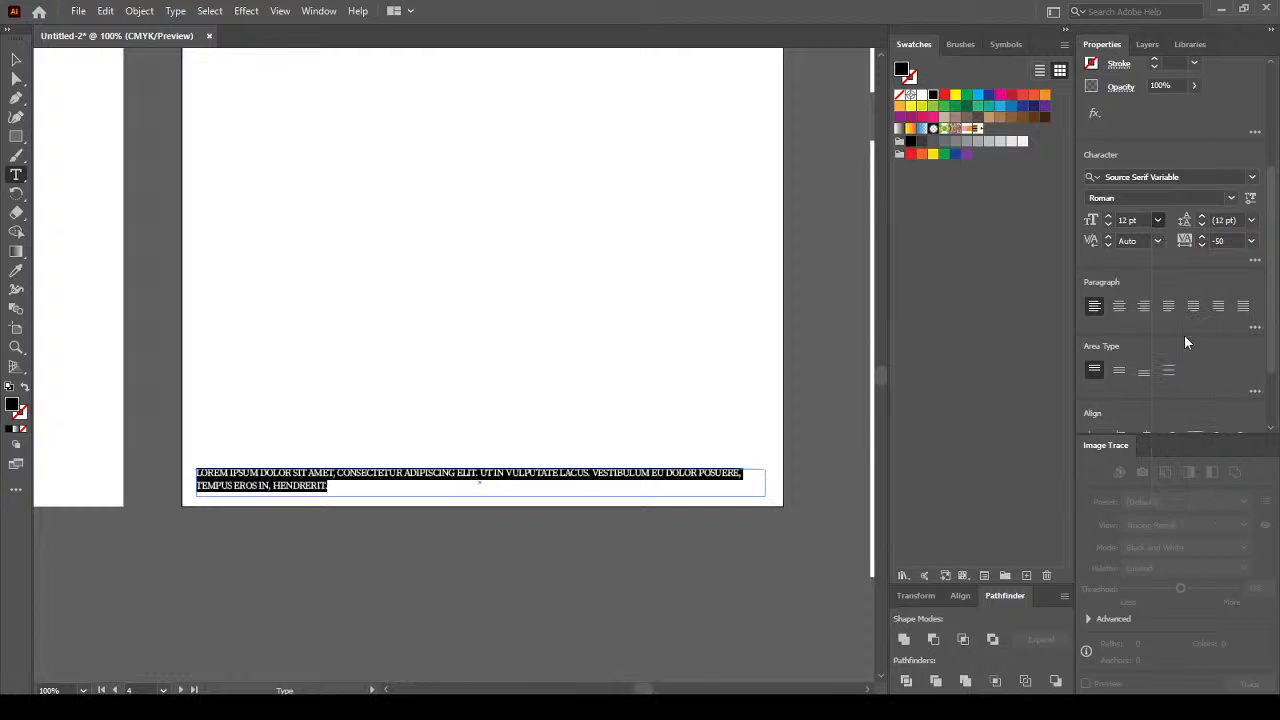
# Change the placeholder paragraph's font to Times New Roman and reselect the whole paragraph.
pyautogui.click(1208, 178)
pyautogui.click(1208, 178)
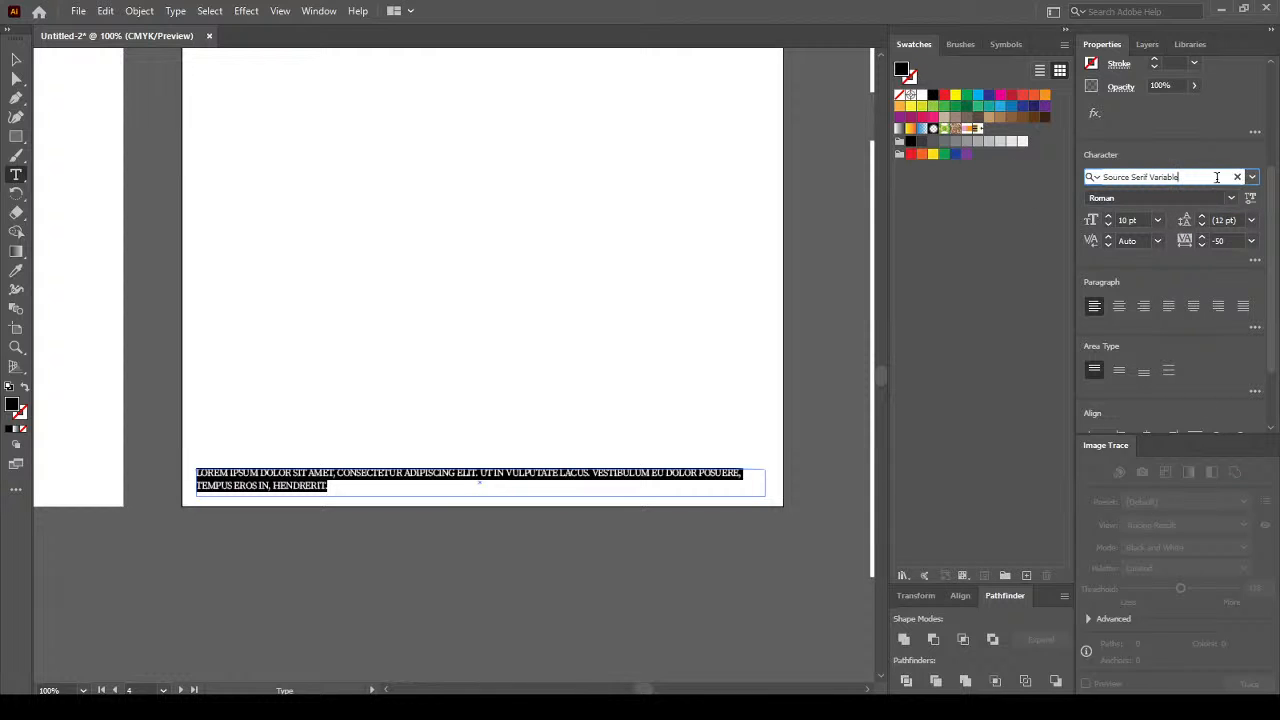
pyautogui.click(1130, 174)
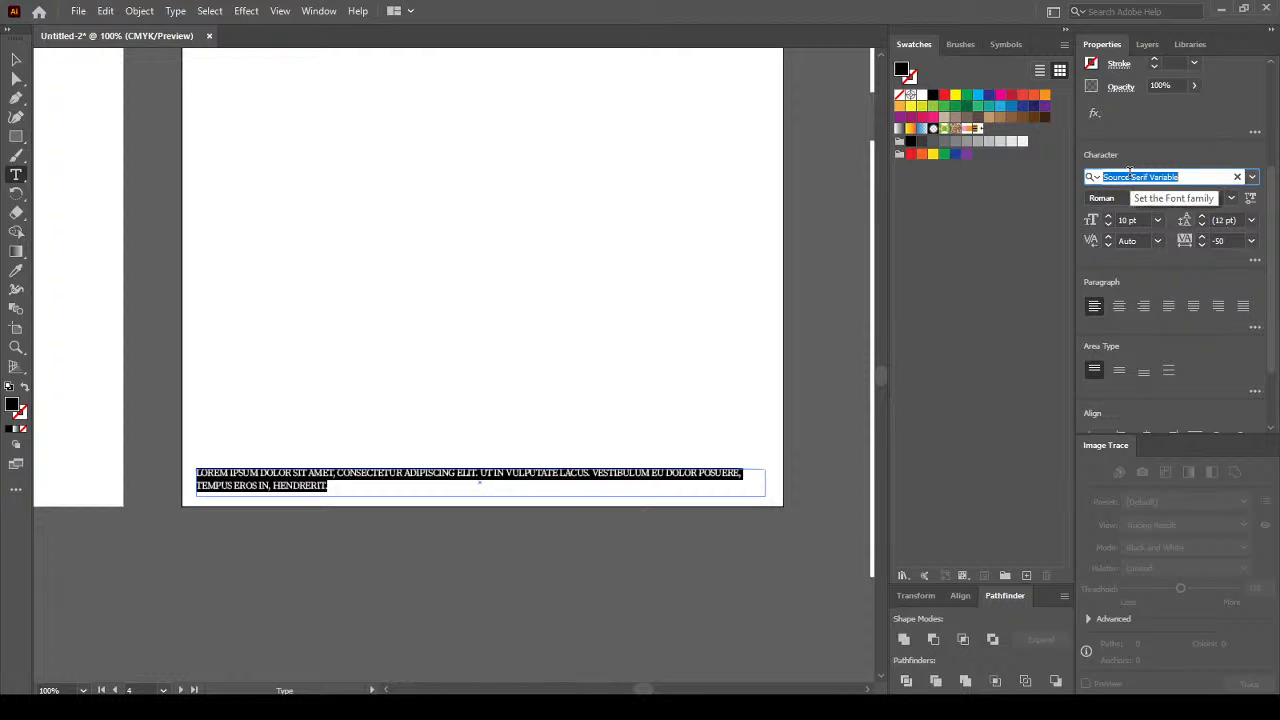
pyautogui.write('a')
pyautogui.write('imes')
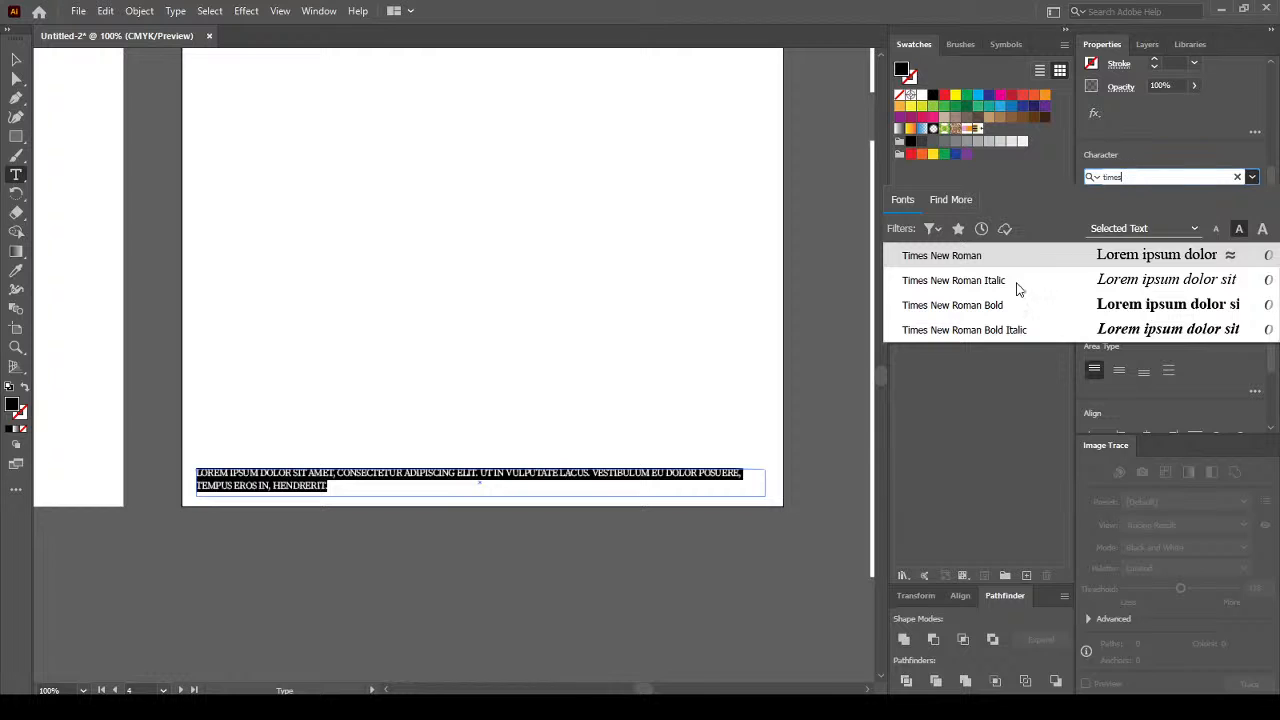
pyautogui.click(1005, 268)
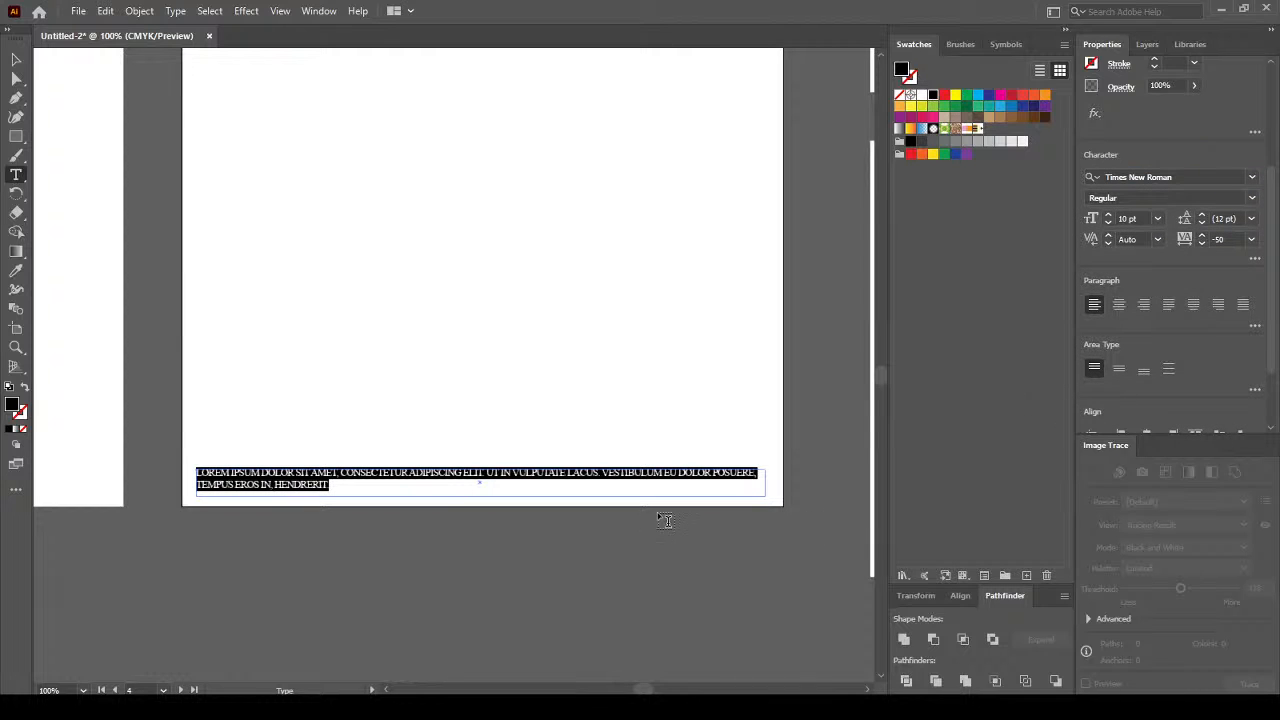
pyautogui.click(346, 486)
pyautogui.moveTo(346, 486); pyautogui.dragTo(195, 453)
pyautogui.moveTo(345, 485); pyautogui.dragTo(240, 469)
pyautogui.moveTo(363, 485); pyautogui.dragTo(189, 460)
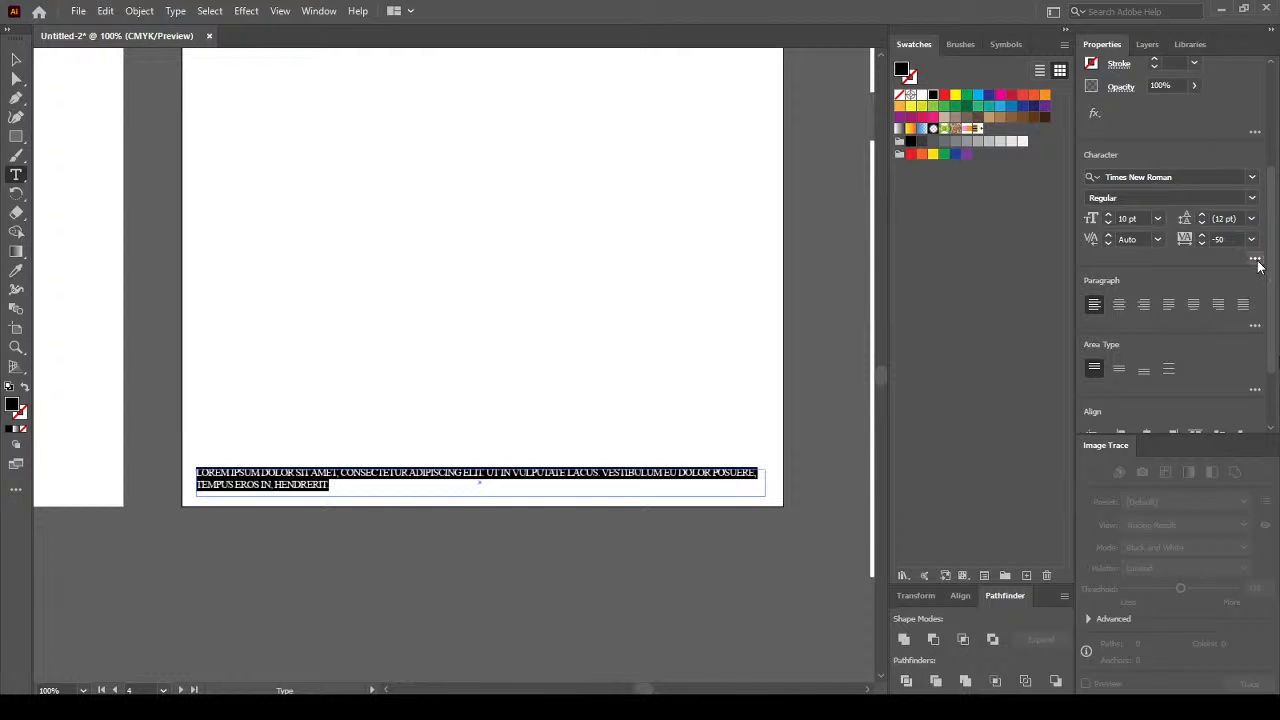
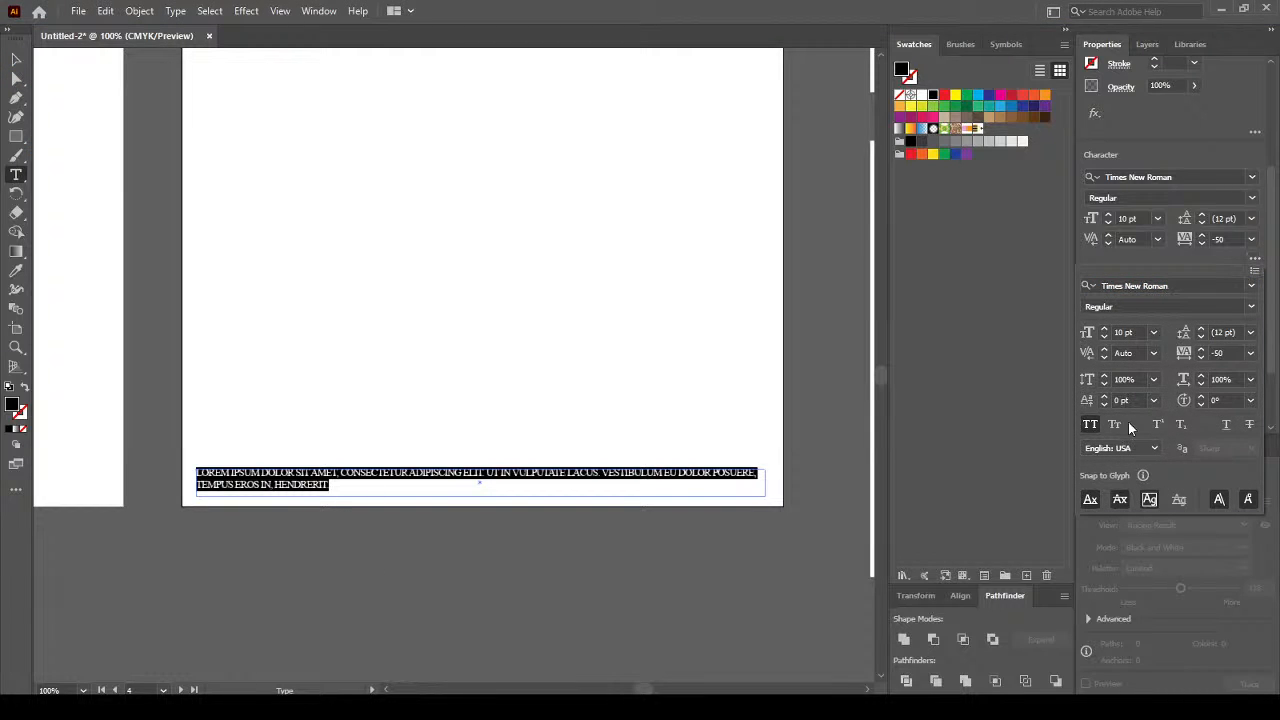
# Turn off All Caps on the footer line and centre it at 11 pt with 0 tracking.
pyautogui.click(1093, 424)
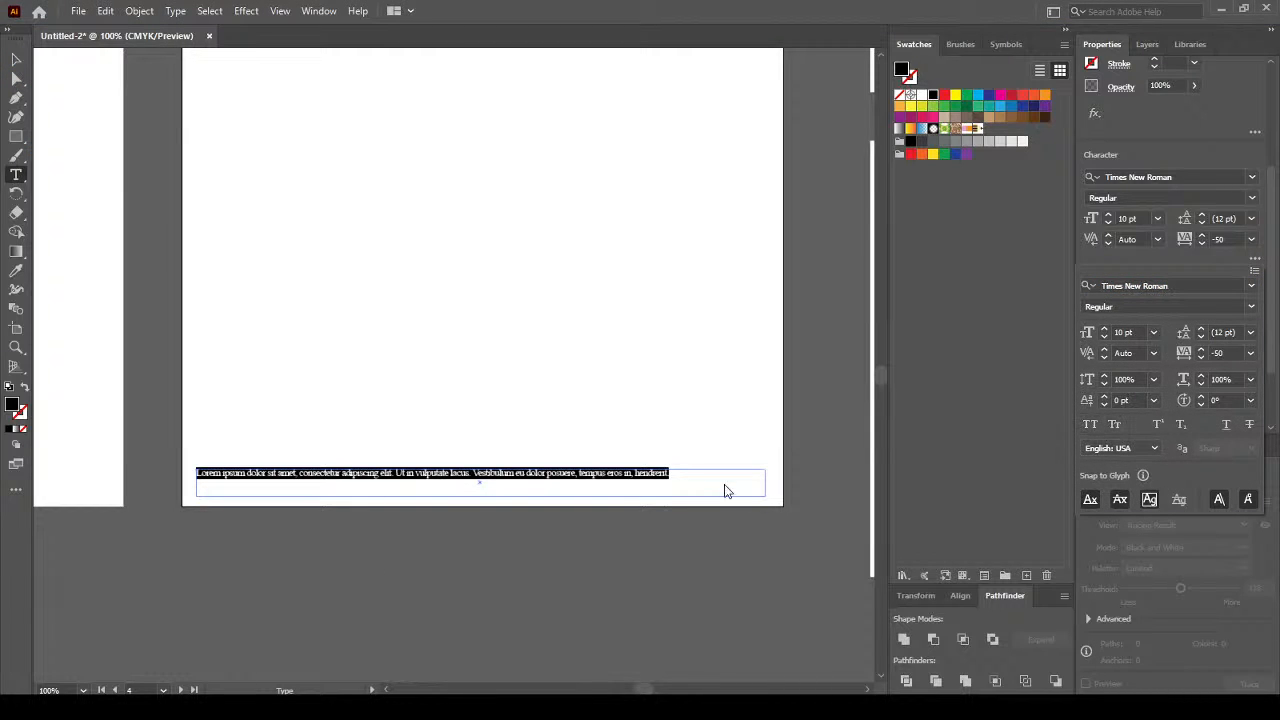
pyautogui.click(1250, 353)
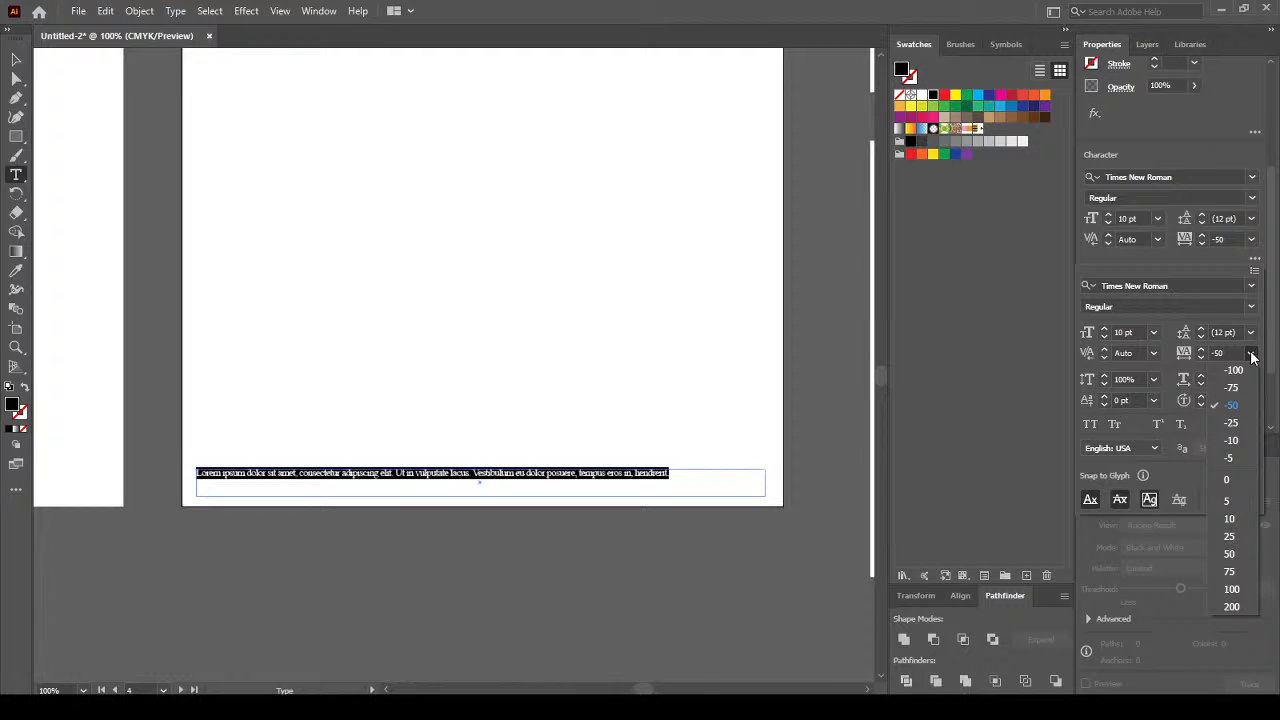
pyautogui.click(1237, 482)
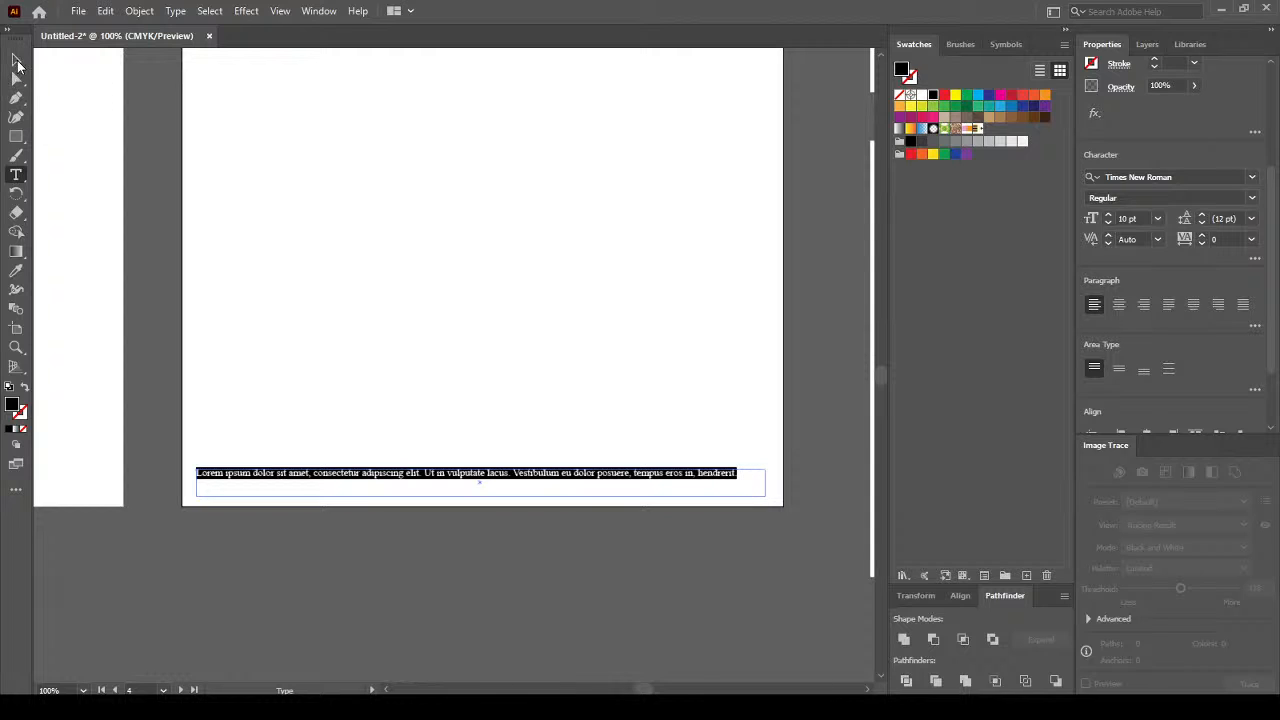
pyautogui.click(1121, 304)
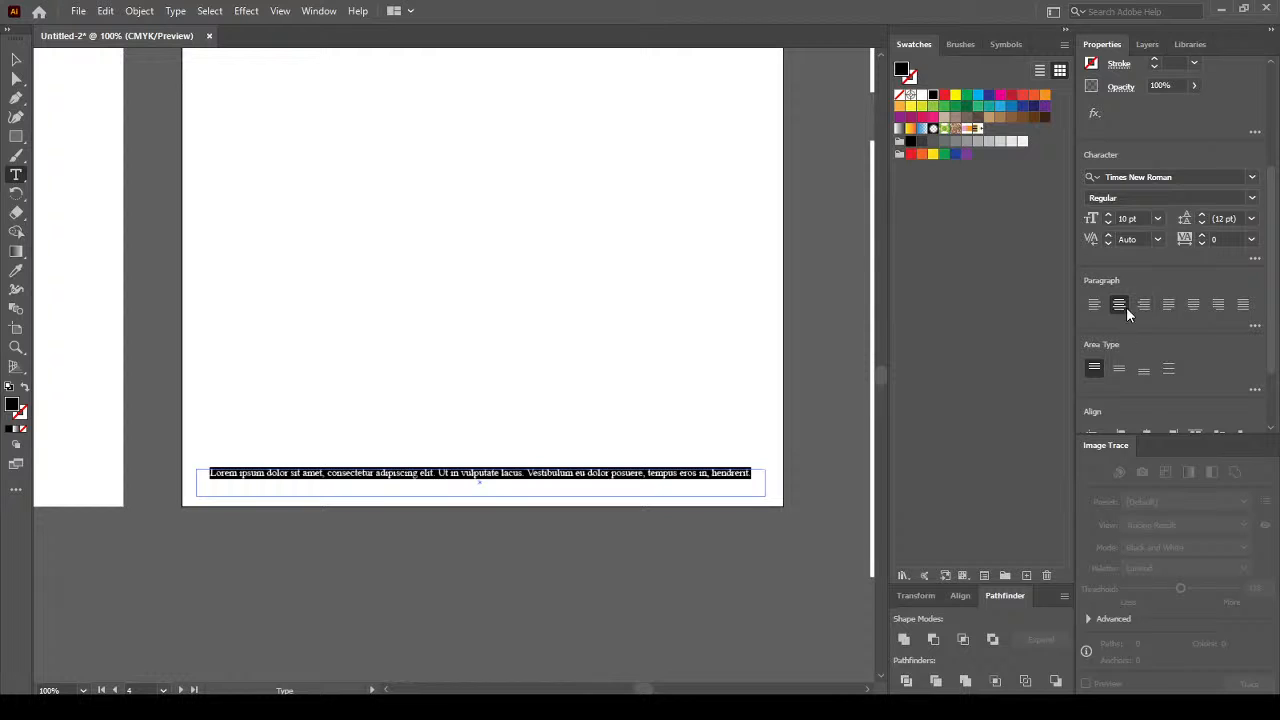
pyautogui.click(1160, 219)
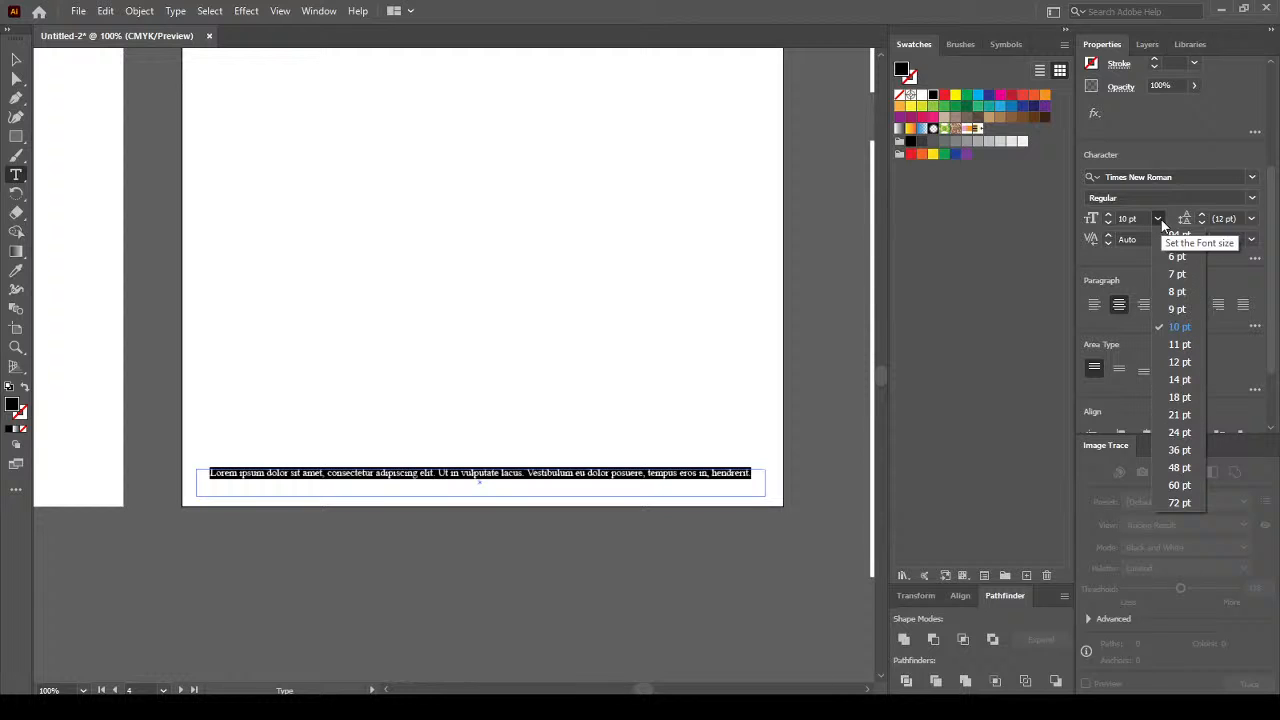
pyautogui.click(1180, 345)
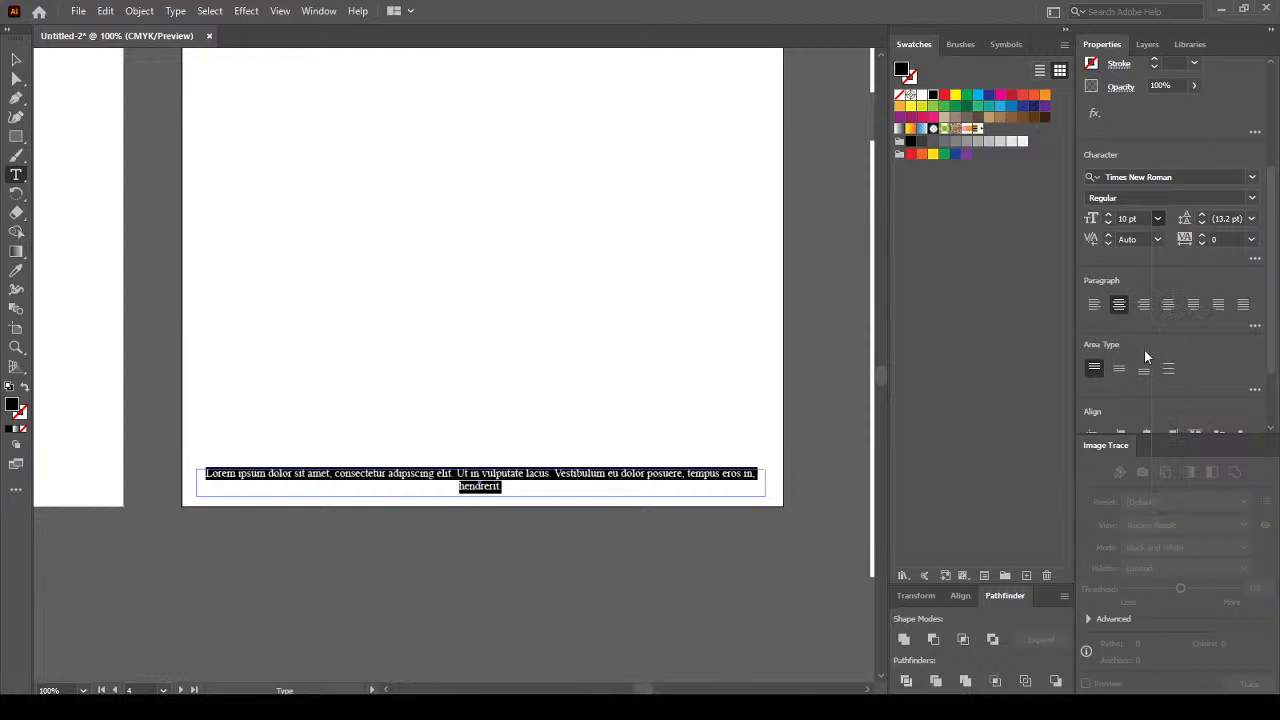
pyautogui.click(508, 489)
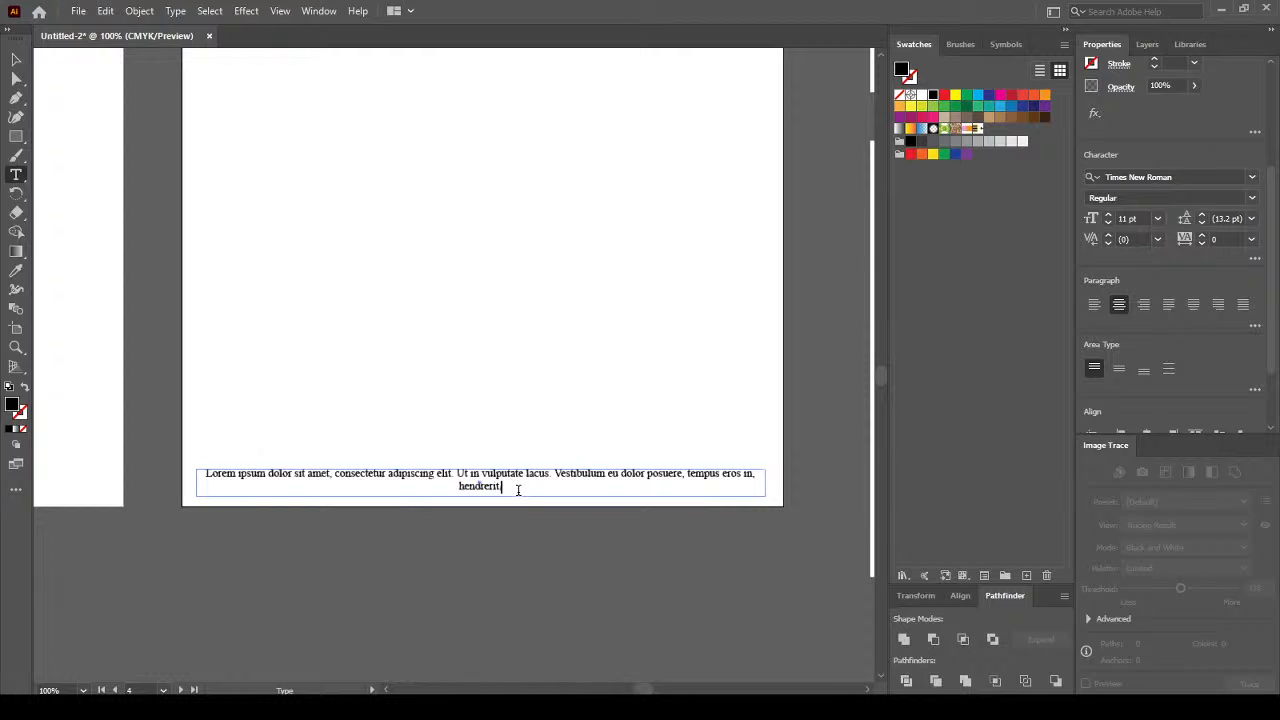
pyautogui.keyDown('shift'); pyautogui.click(745, 474); pyautogui.keyUp('shift')
pyautogui.press('BackSpace')
pyautogui.press('BackSpace')
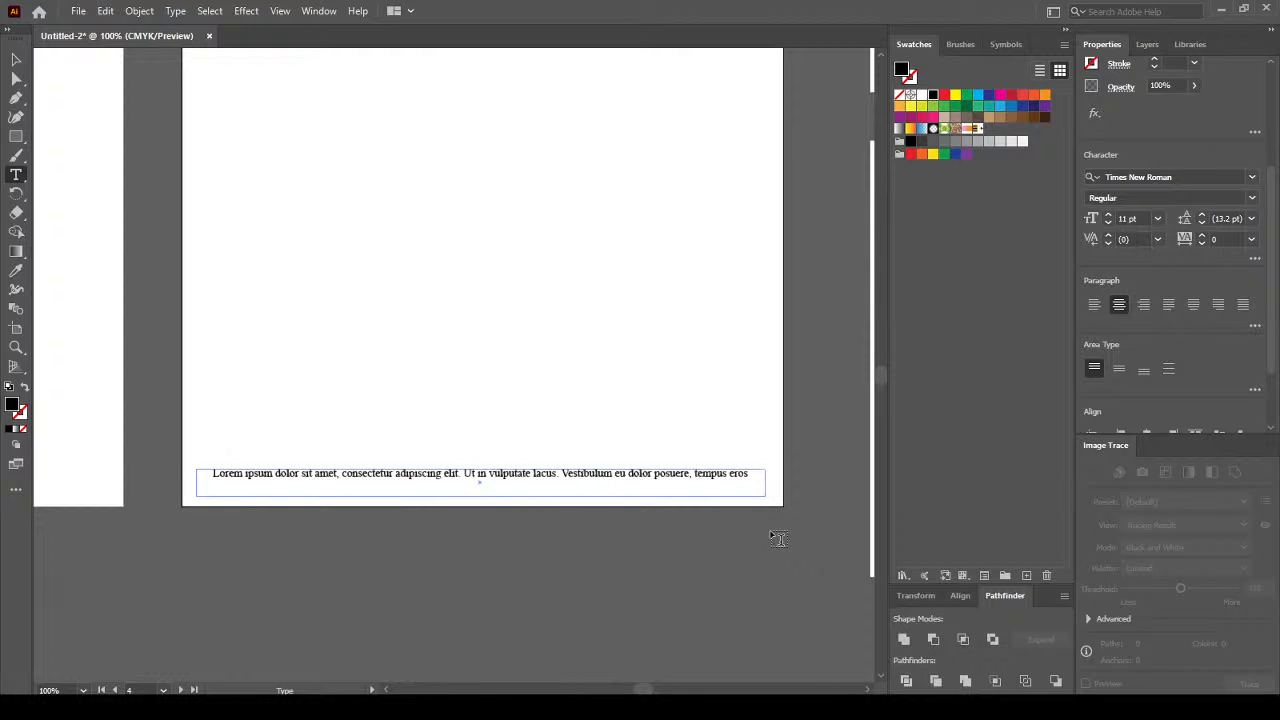
pyautogui.doubleClick(671, 473)
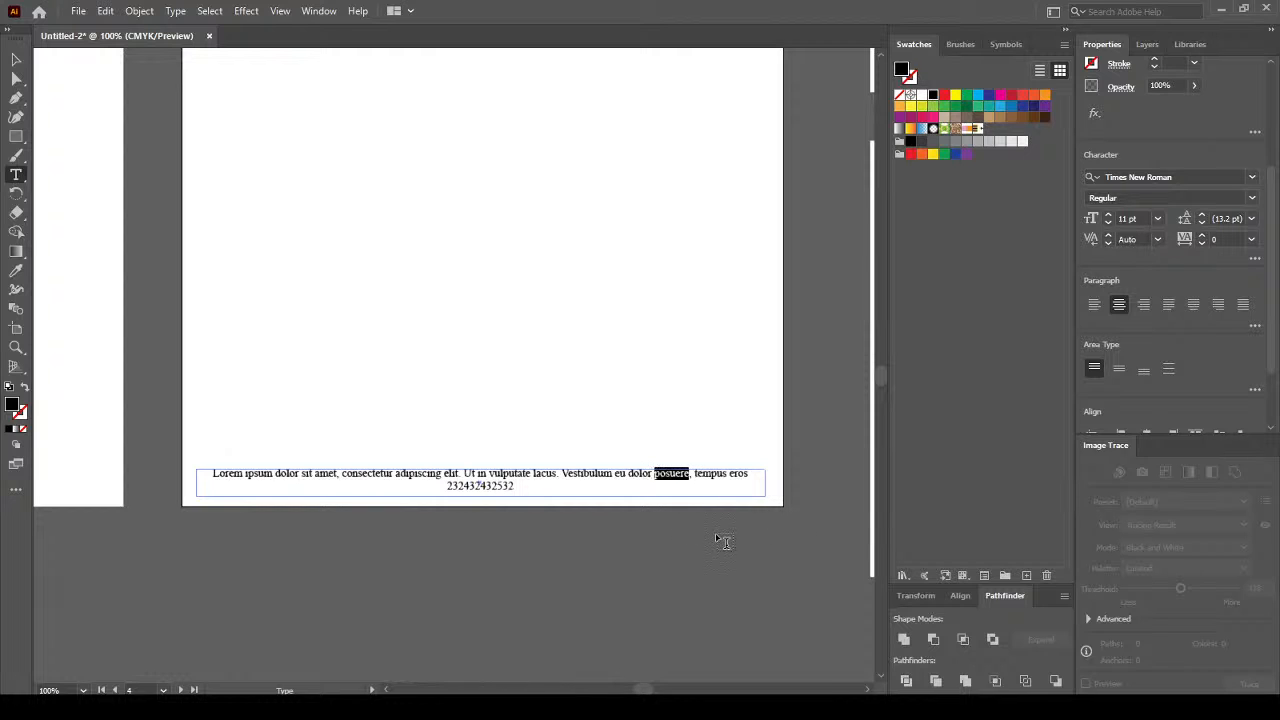
pyautogui.press('BackSpace')
pyautogui.press('BackSpace')
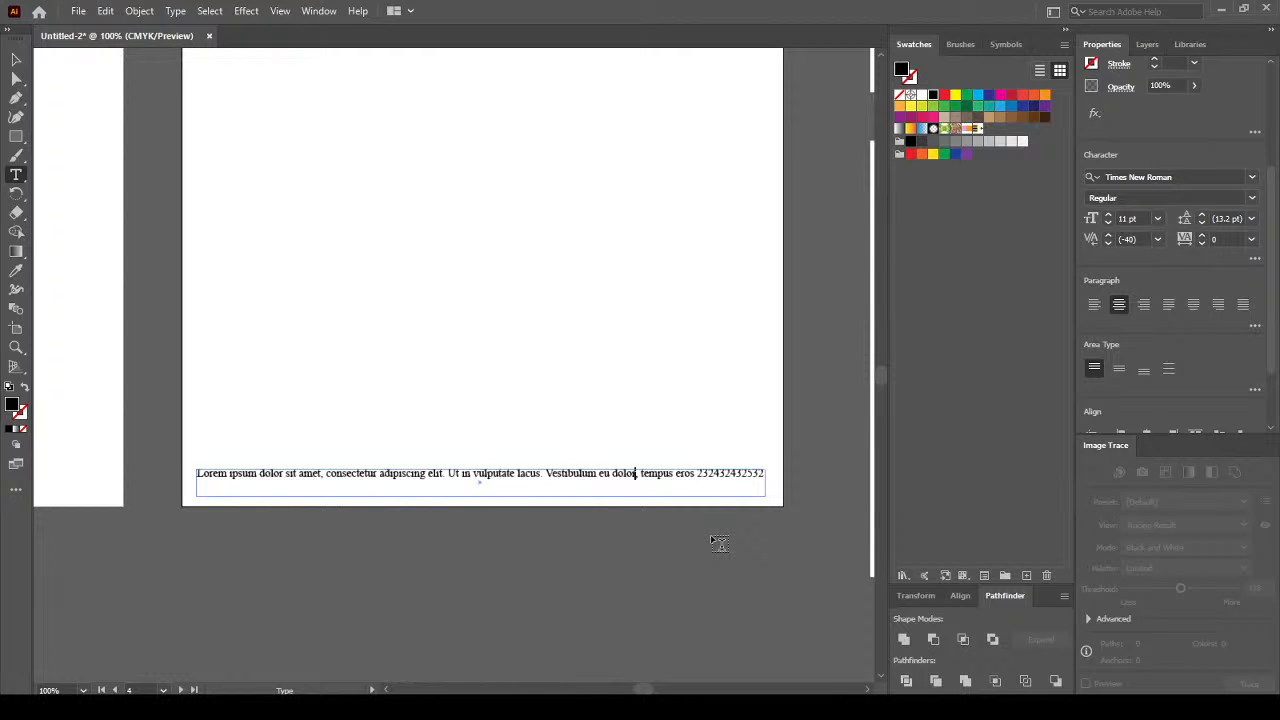
pyautogui.press('BackSpace')
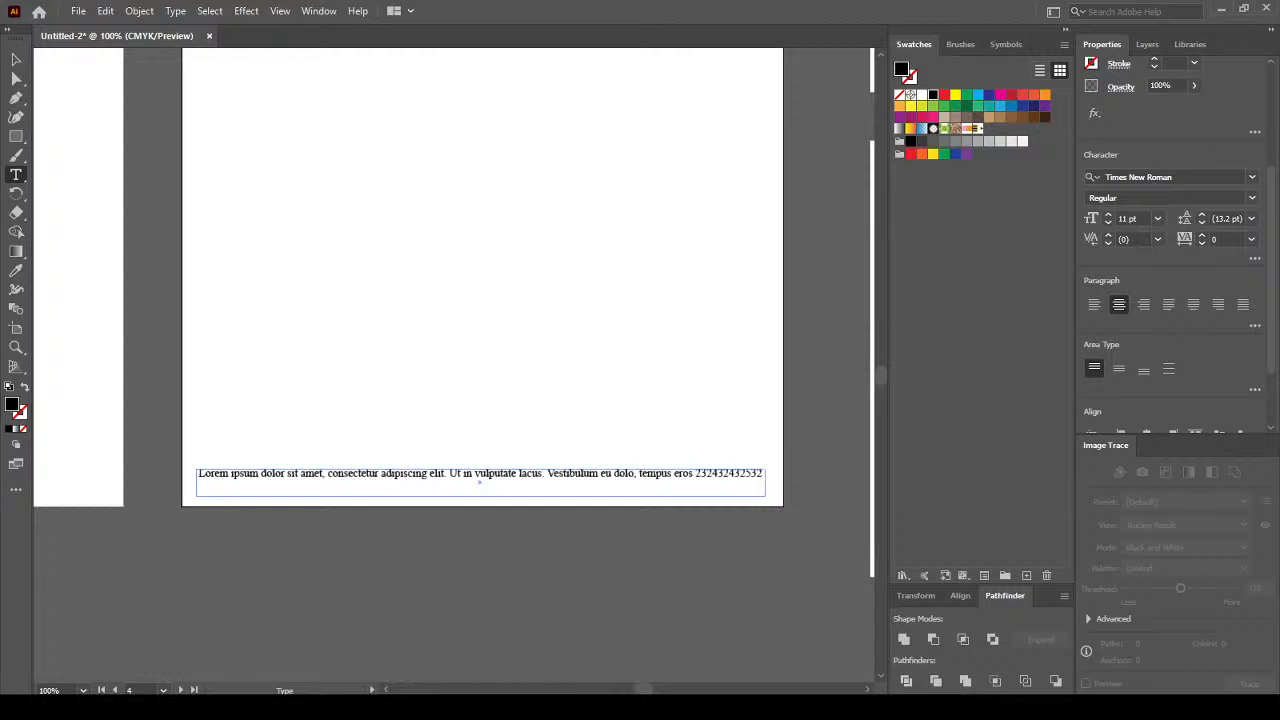
pyautogui.click(17, 60)
pyautogui.click(511, 596)
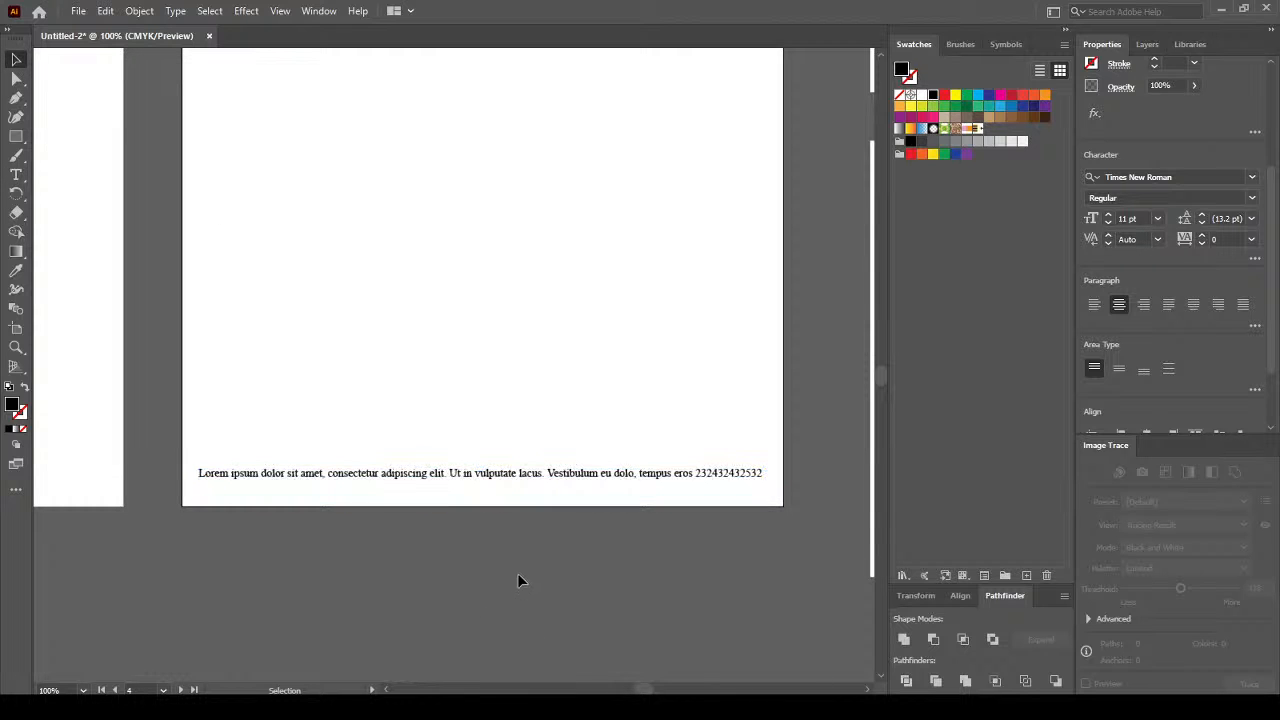
# Nudge the footer text frame one step right and one step down, then check the page.
pyautogui.click(551, 476)
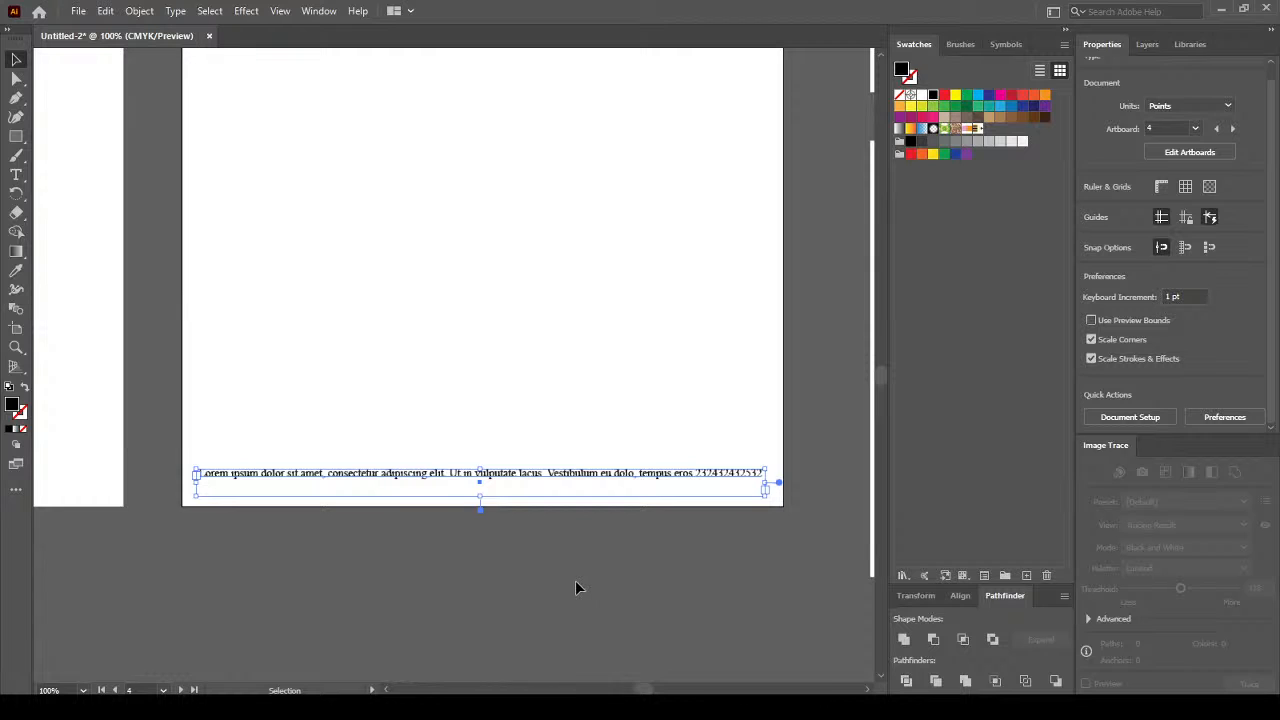
pyautogui.press('Right')
pyautogui.press('Right')
pyautogui.press('Right')
pyautogui.press('Down')
pyautogui.press('Down')
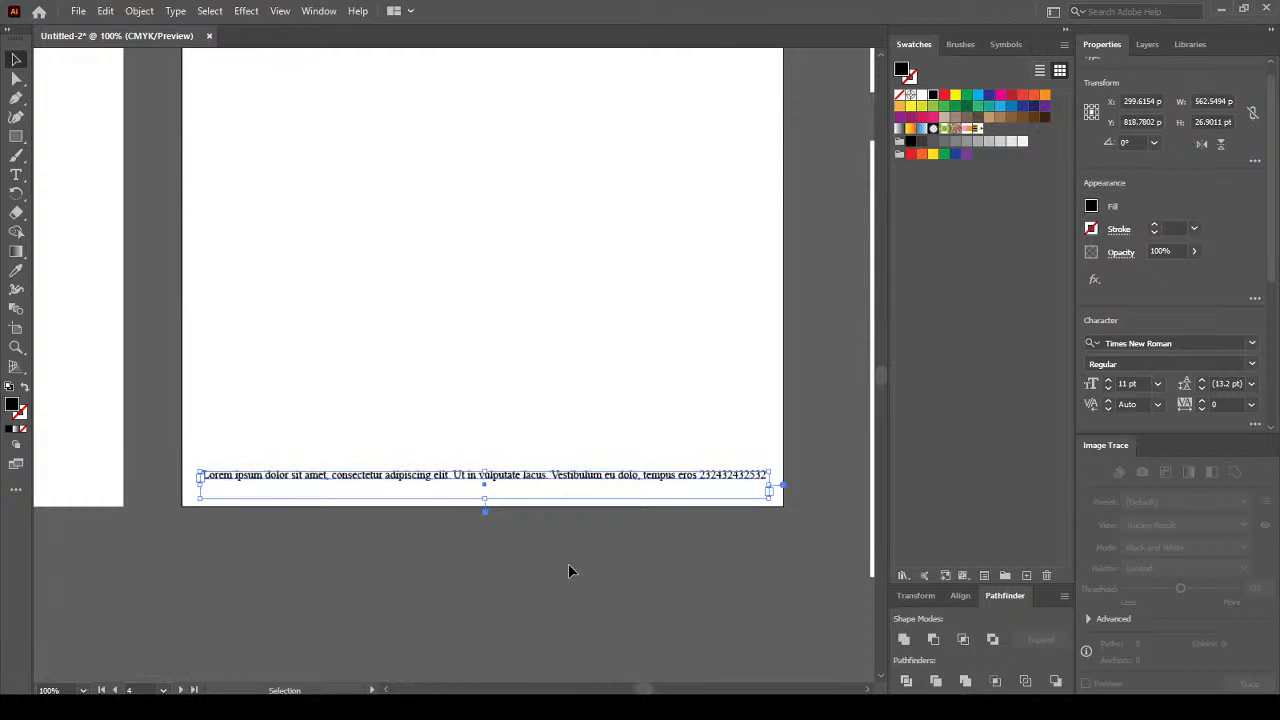
pyautogui.click(522, 561)
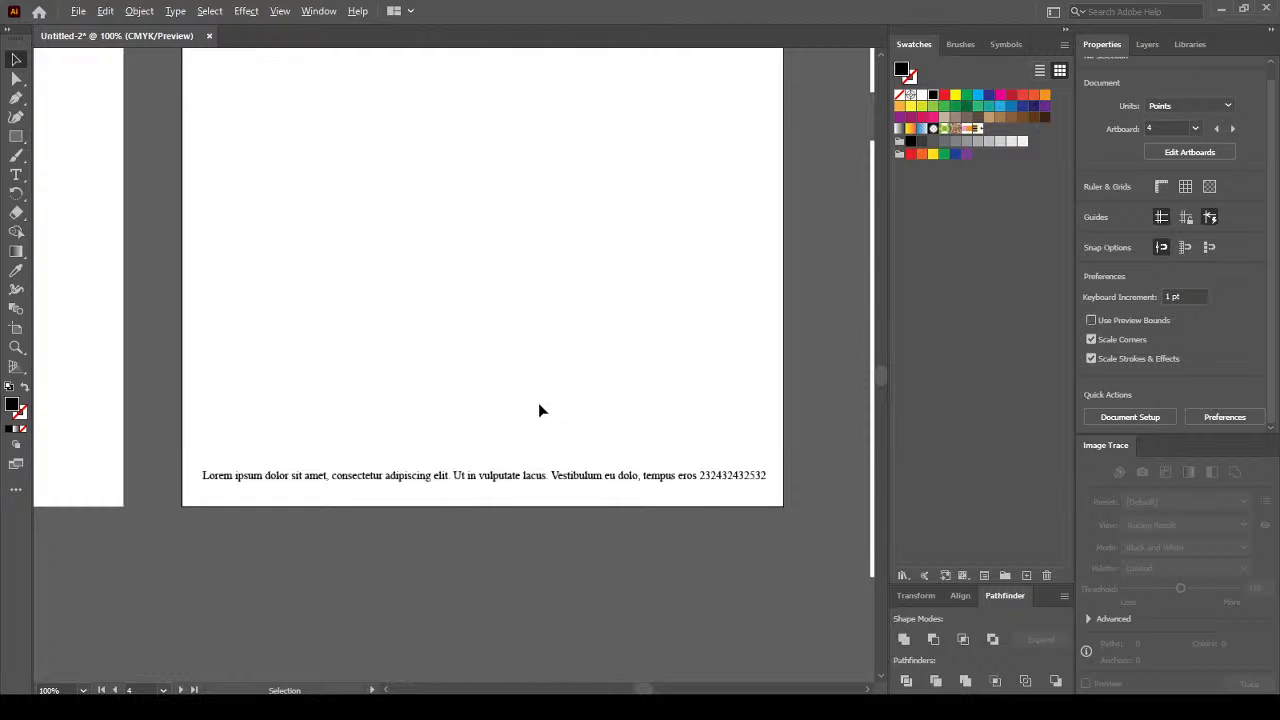
pyautogui.scroll(-2, 538, 403)
pyautogui.scroll(-1, 538, 410)
pyautogui.scroll(1, 517, 454)
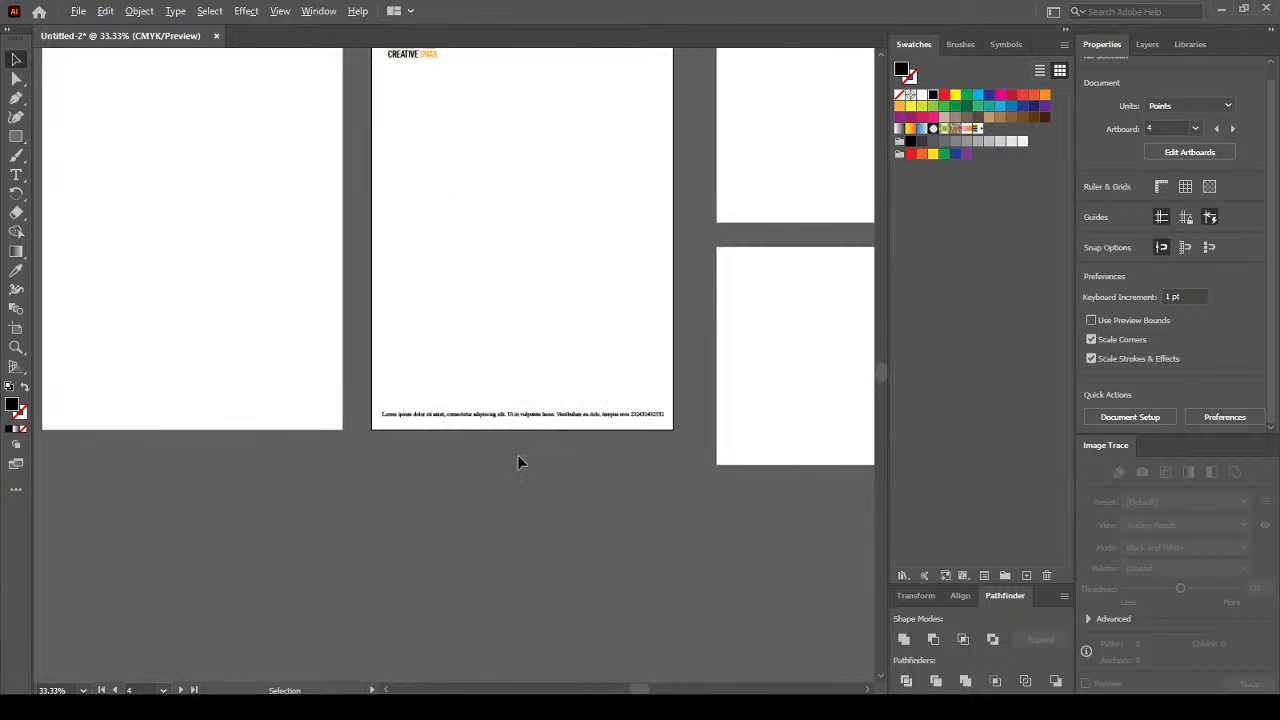
pyautogui.scroll(-1, 517, 454)
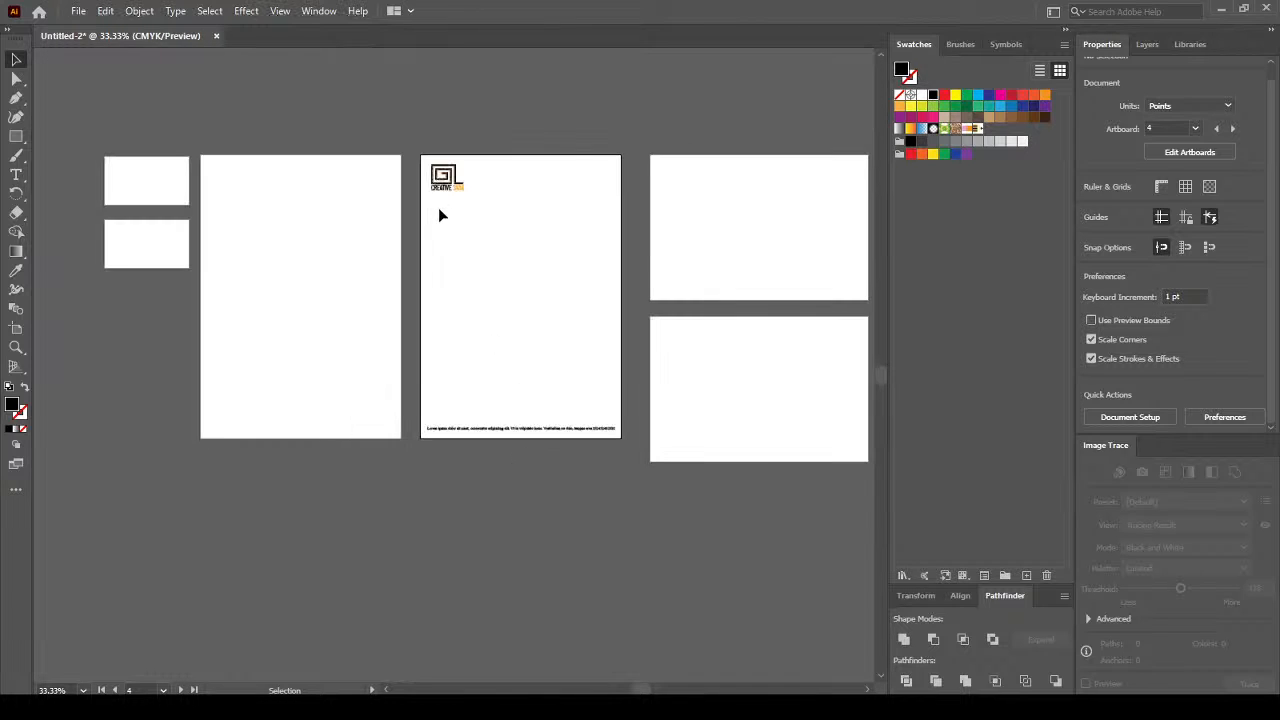
pyautogui.click(486, 430)
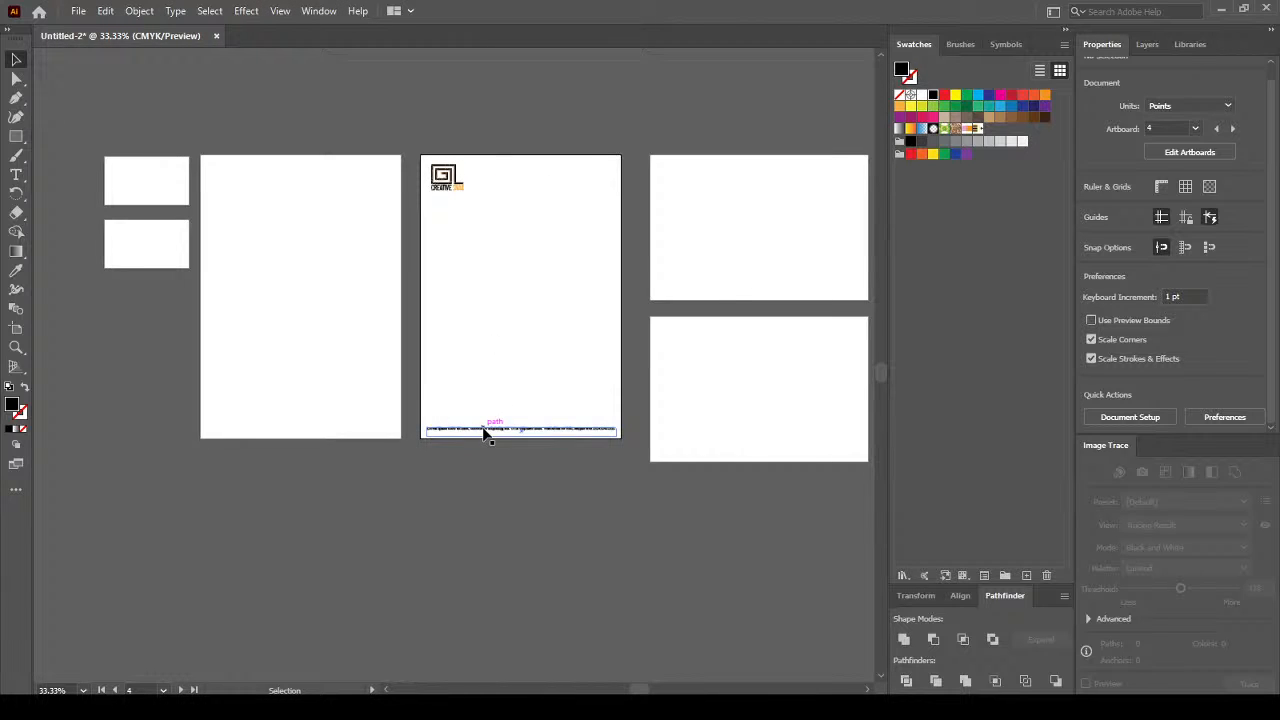
pyautogui.click(531, 476)
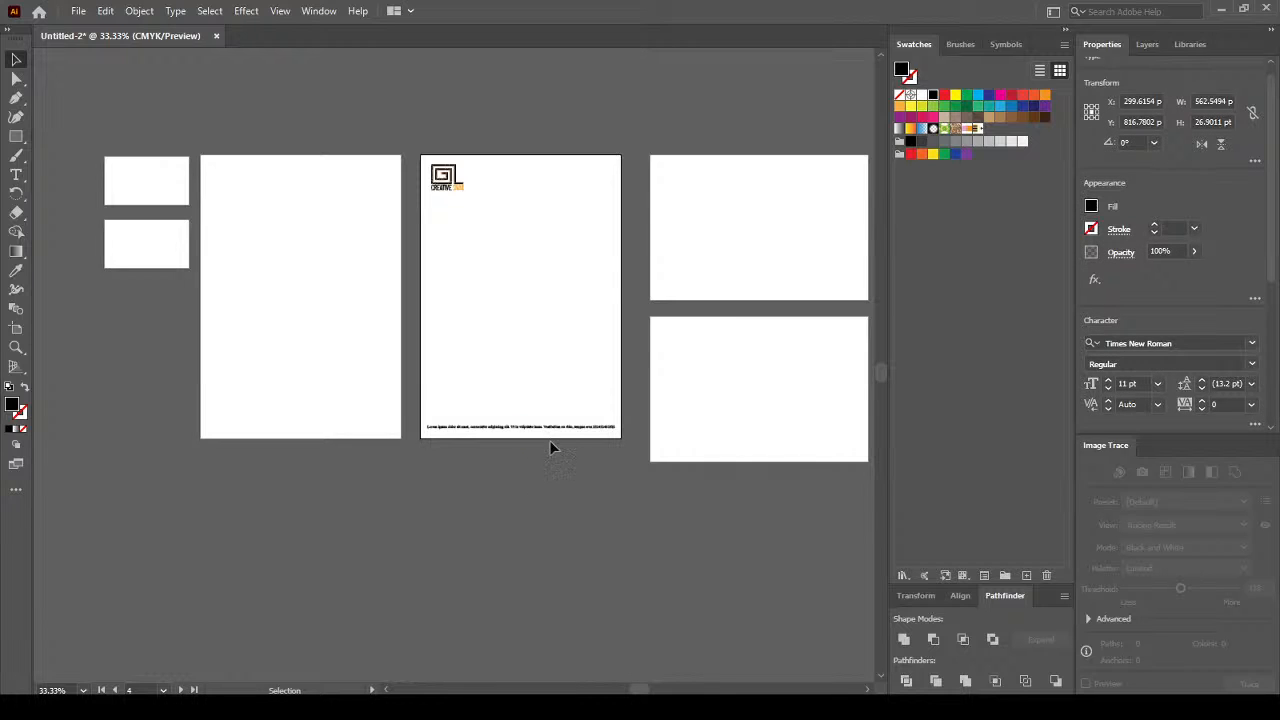
pyautogui.scroll(3, 529, 436)
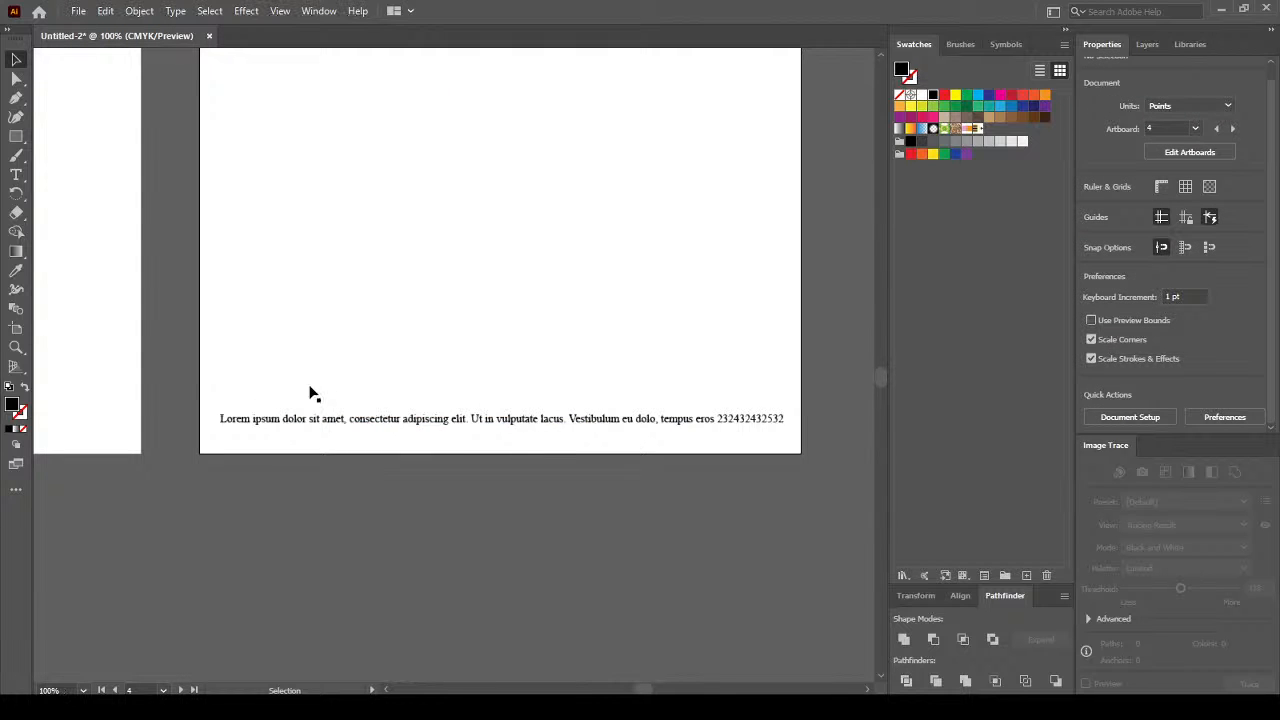
pyautogui.click(22, 140)
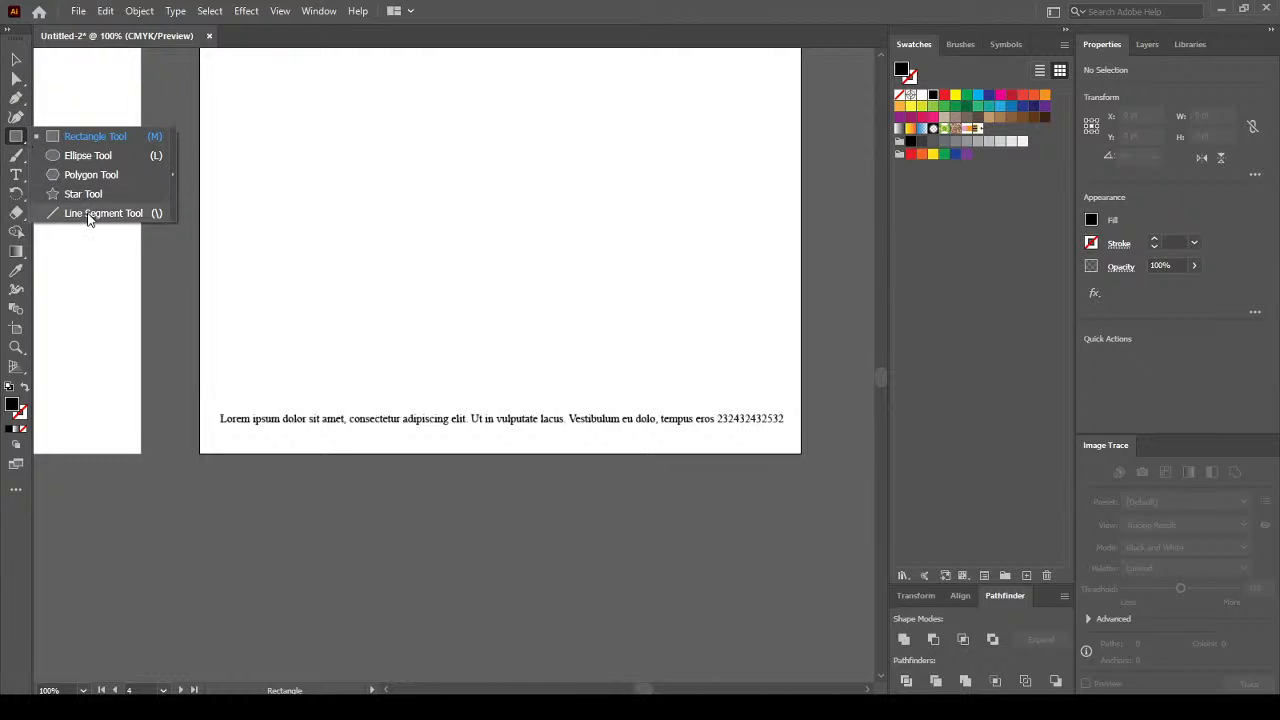
# Draw a horizontal line across the page above the footer and apply the pencil pattern brush.
pyautogui.click(90, 213)
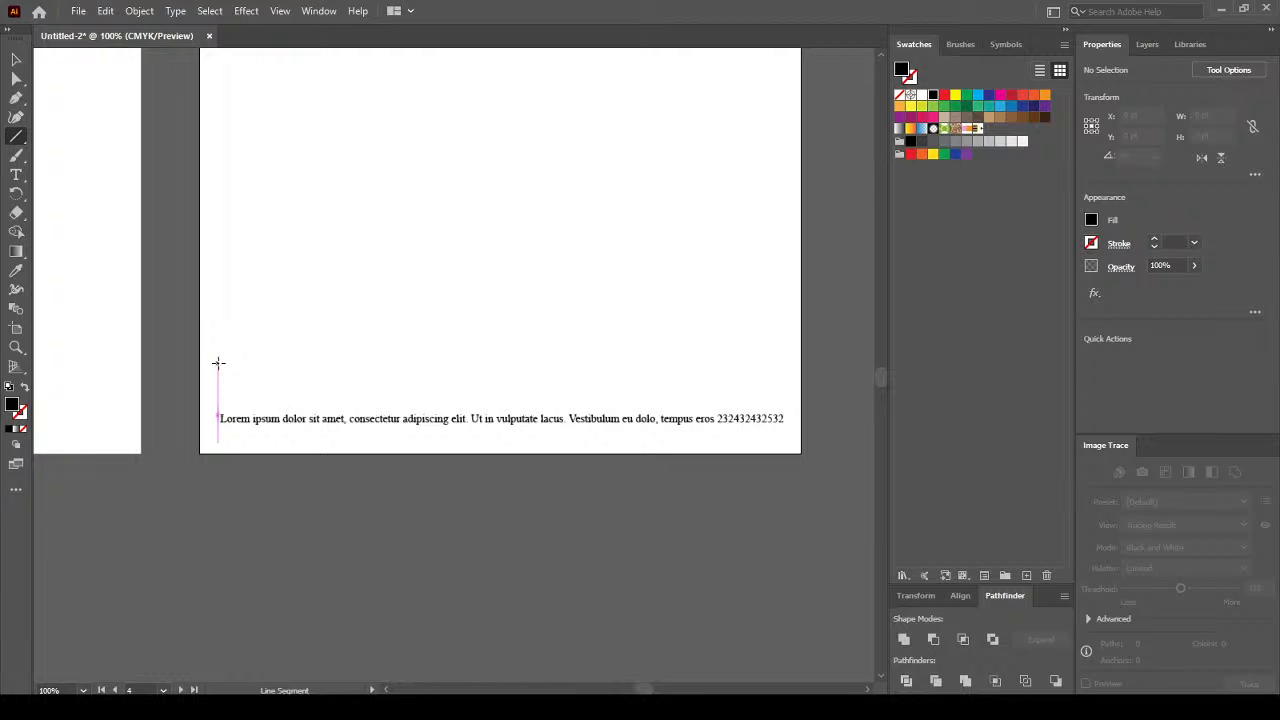
pyautogui.moveTo(218, 363); pyautogui.dragTo(784, 363)
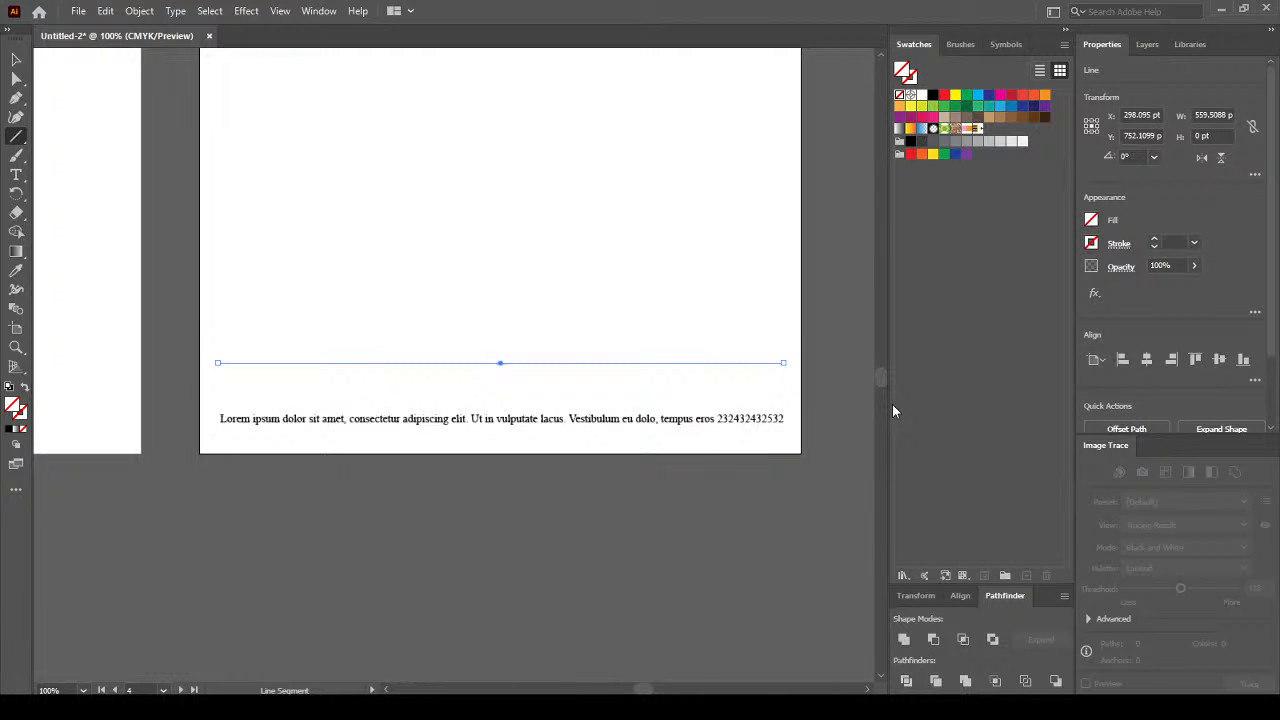
pyautogui.click(961, 47)
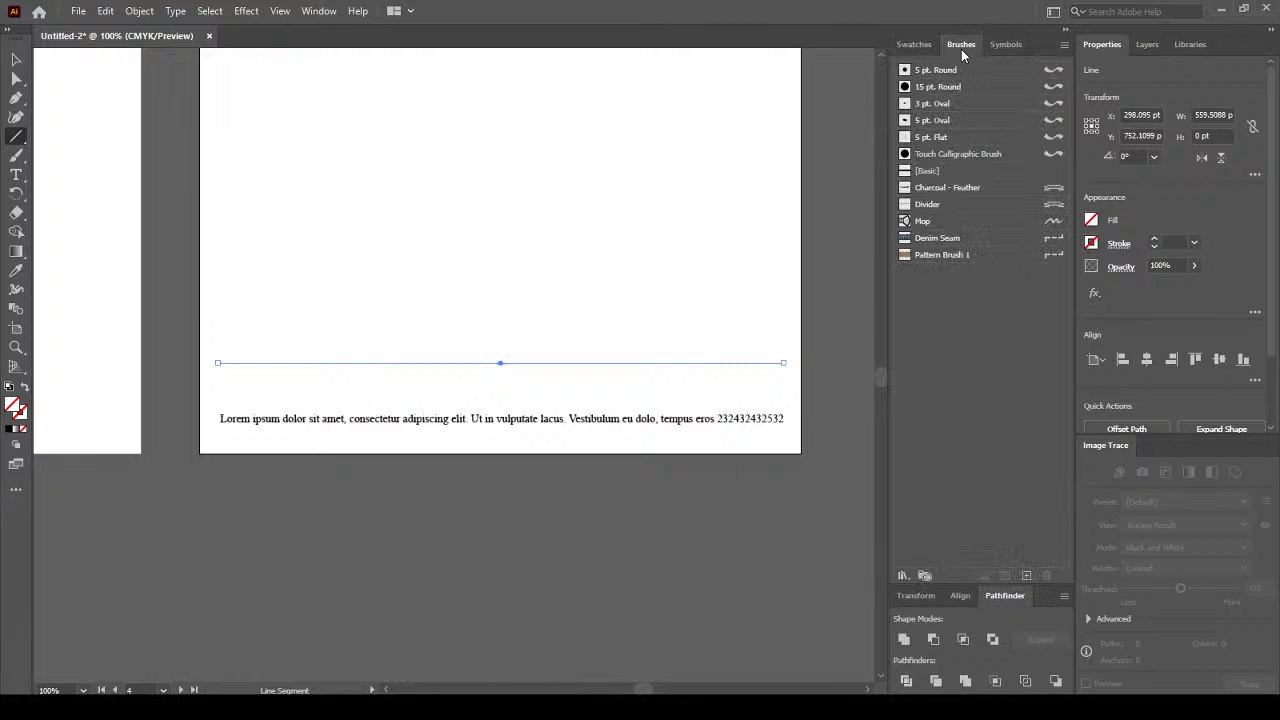
pyautogui.click(958, 255)
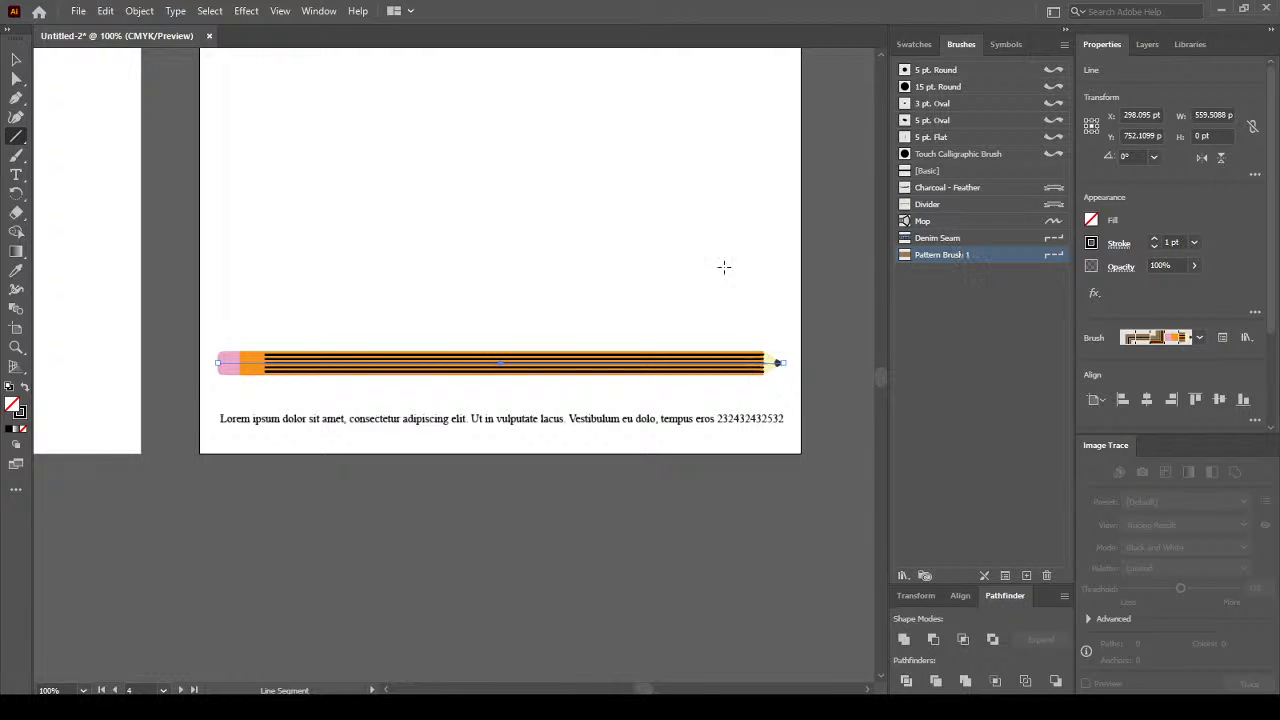
pyautogui.click(16, 60)
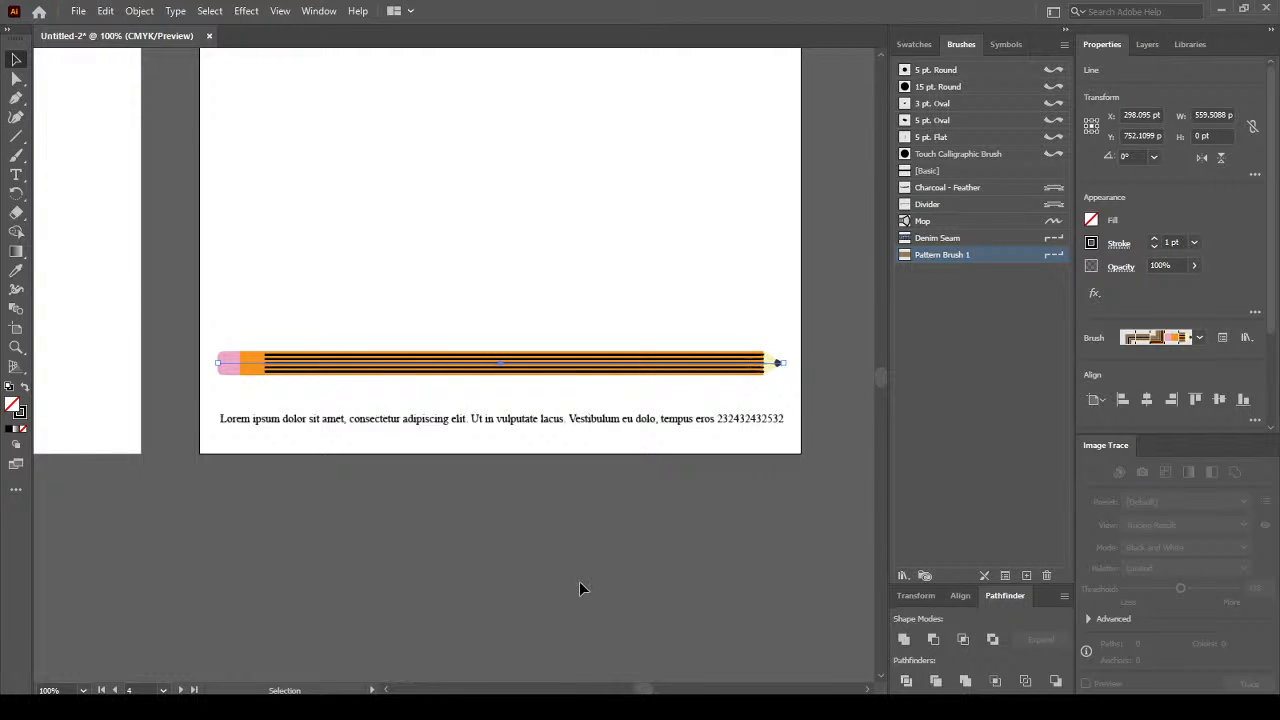
# Move the pencil bar down 30 pt and the footer text slightly lower.
pyautogui.hotkey('shift', 'Down')
pyautogui.hotkey('shift', 'Down')
pyautogui.hotkey('shift', 'Down')
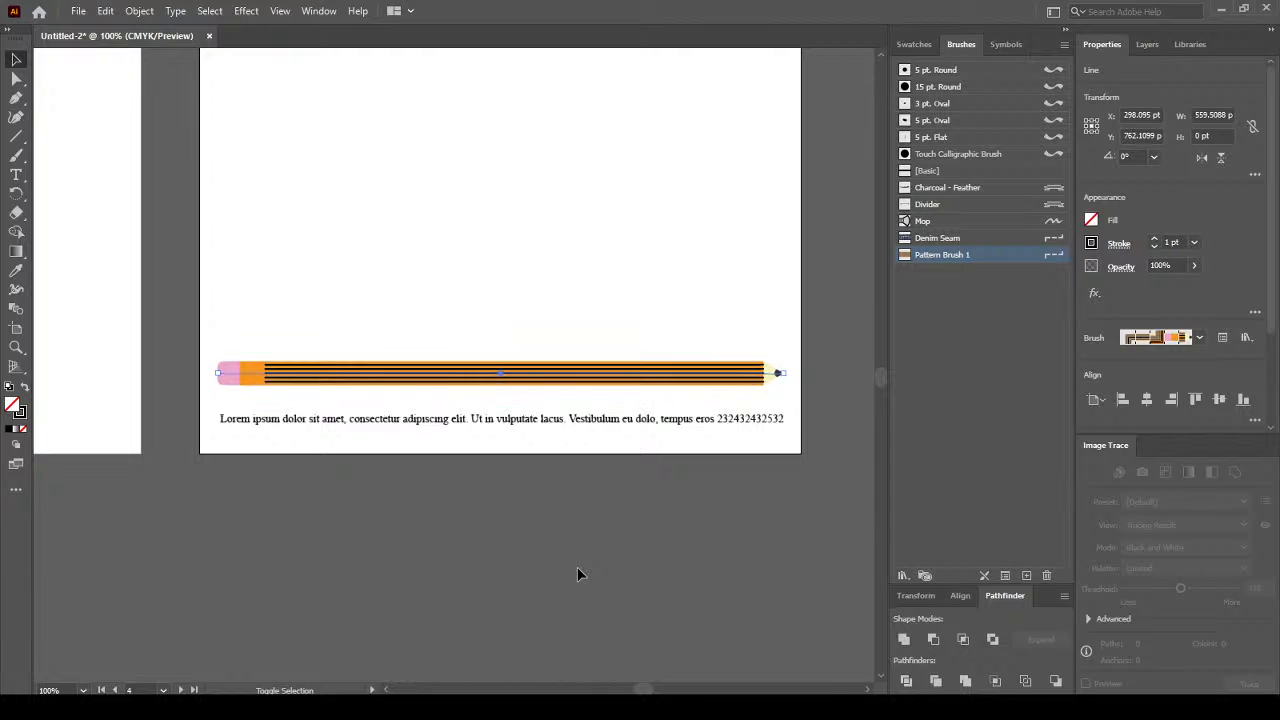
pyautogui.click(553, 419)
pyautogui.hotkey('shift', 'Down')
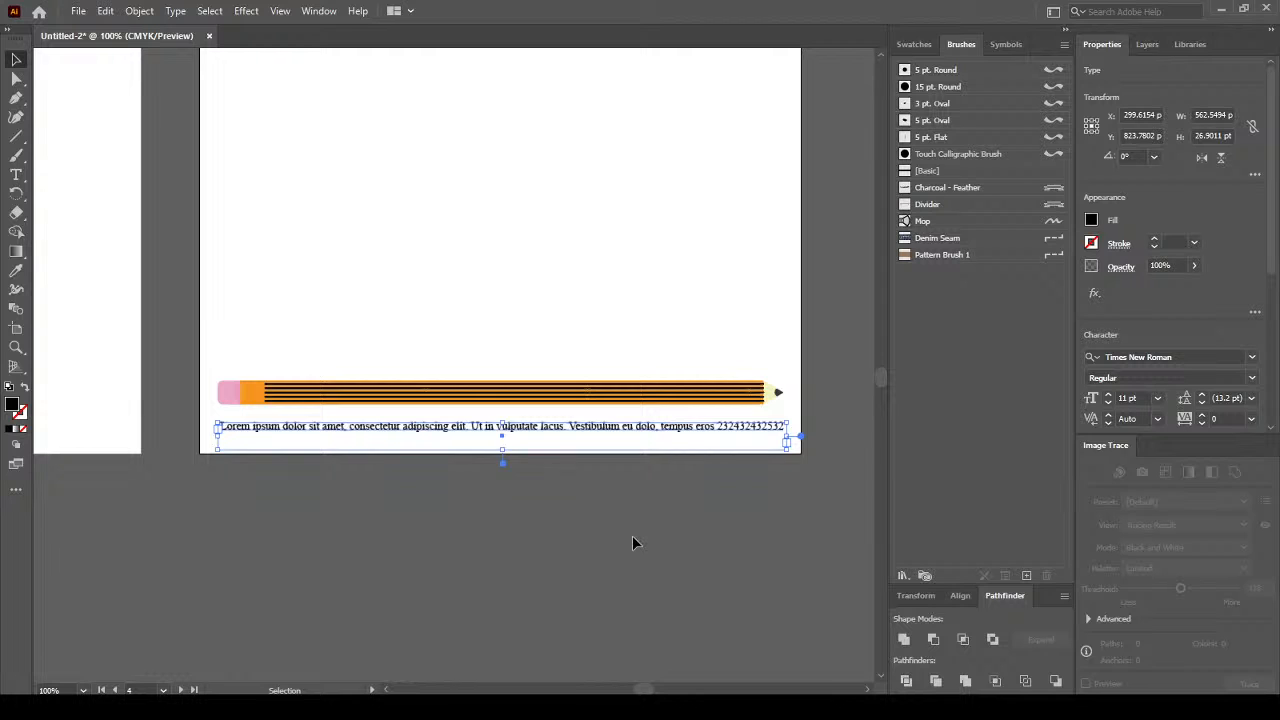
pyautogui.click(684, 538)
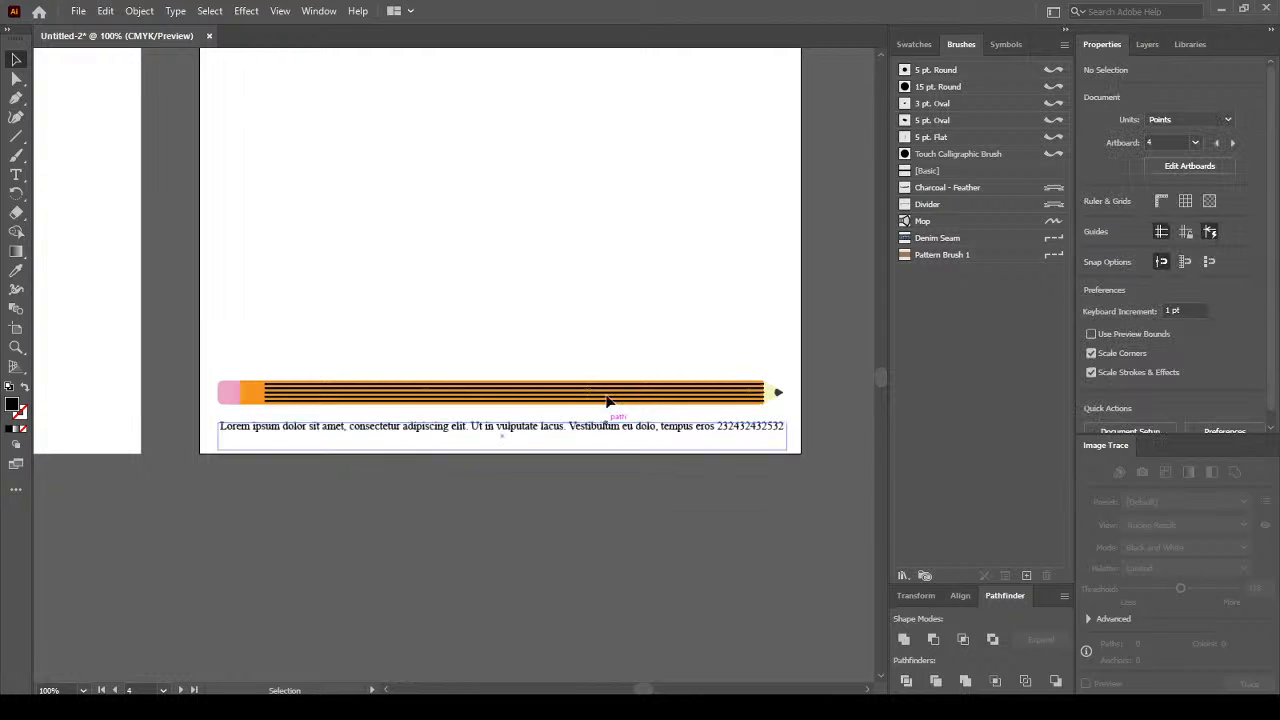
# Select the pencil bar, then the Lorem ipsum text line below it.
pyautogui.scroll(-3, 503, 349)
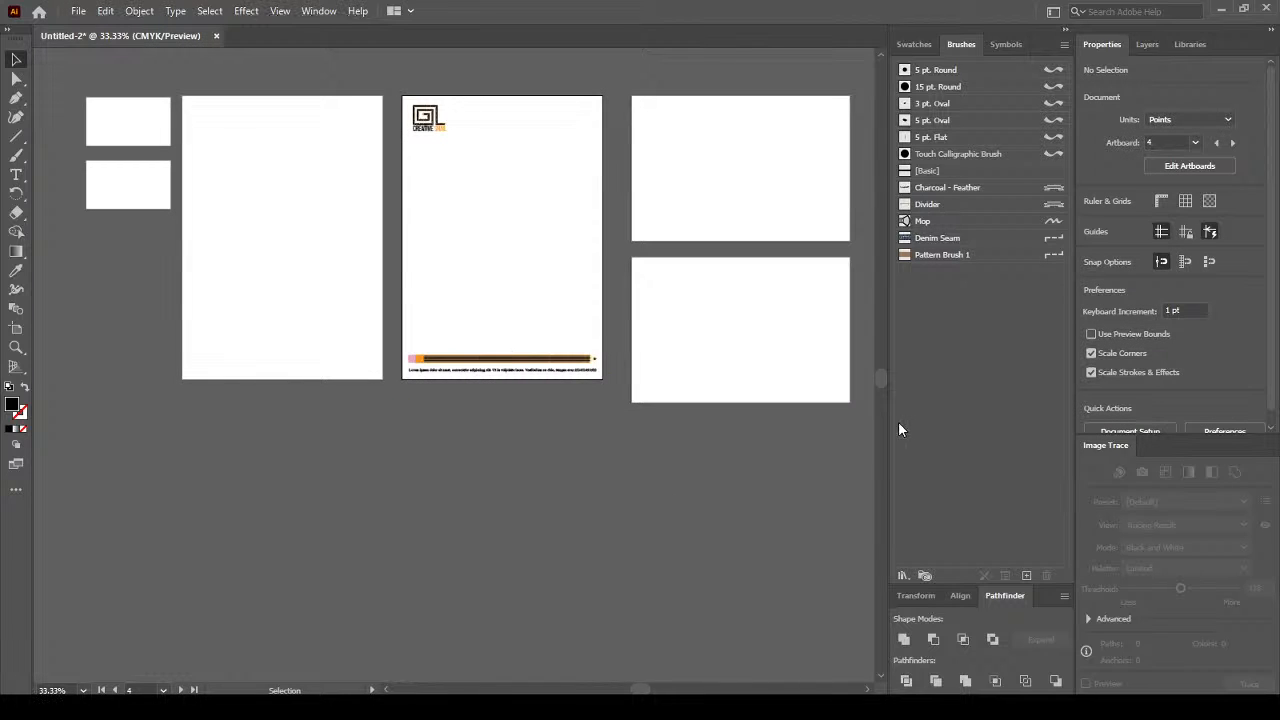
pyautogui.scroll(5, 470, 363)
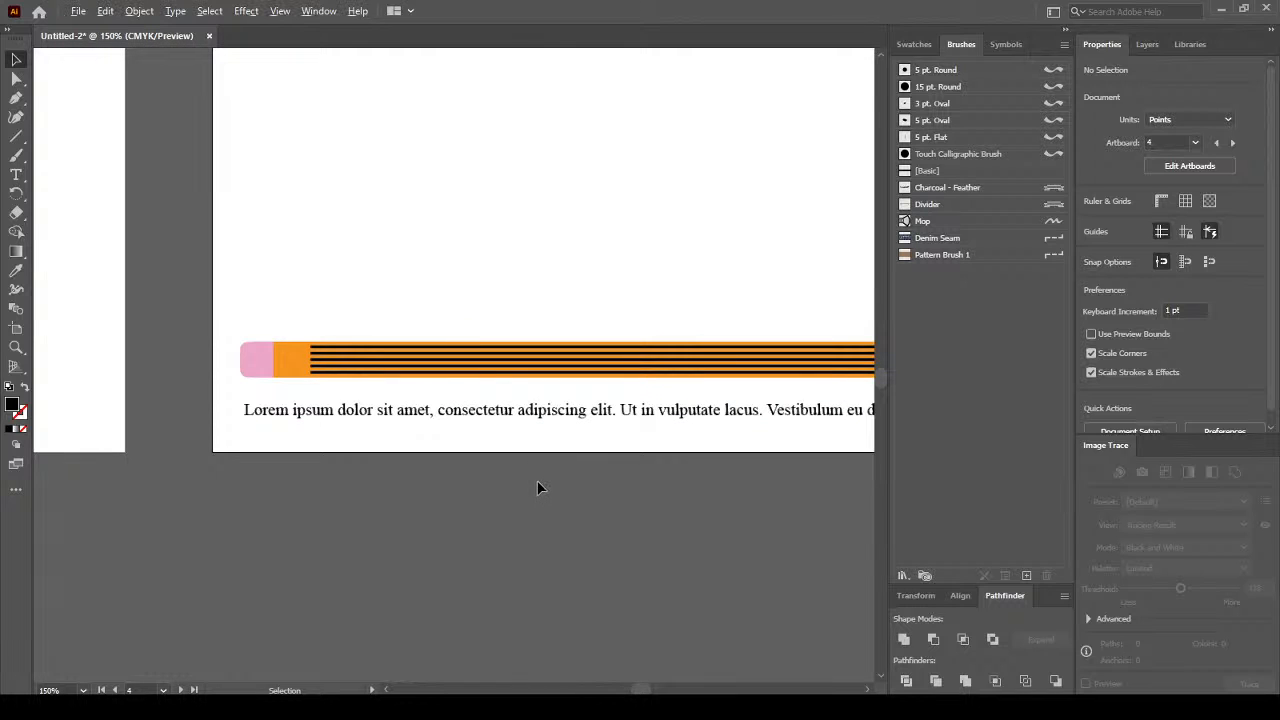
pyautogui.press('space')
pyautogui.moveTo(566, 431); pyautogui.dragTo(428, 430)
pyautogui.scroll(-1, 455, 427)
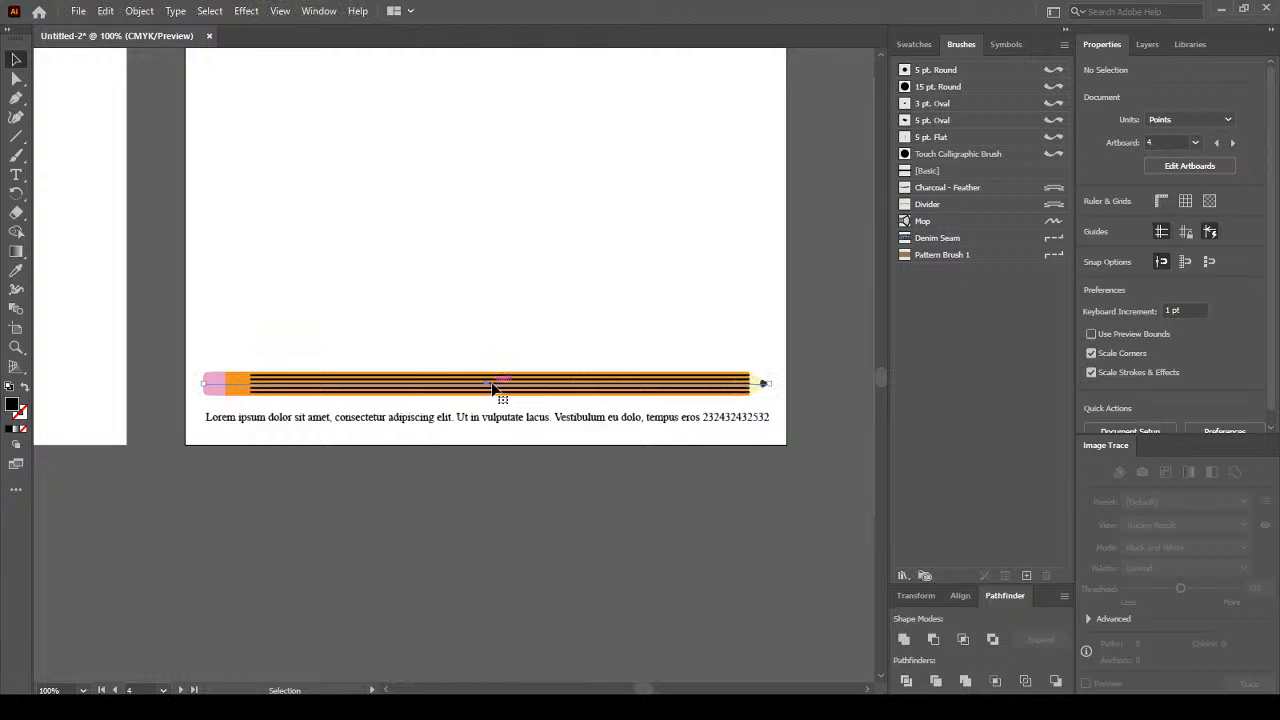
pyautogui.click(493, 386)
pyautogui.click(482, 417)
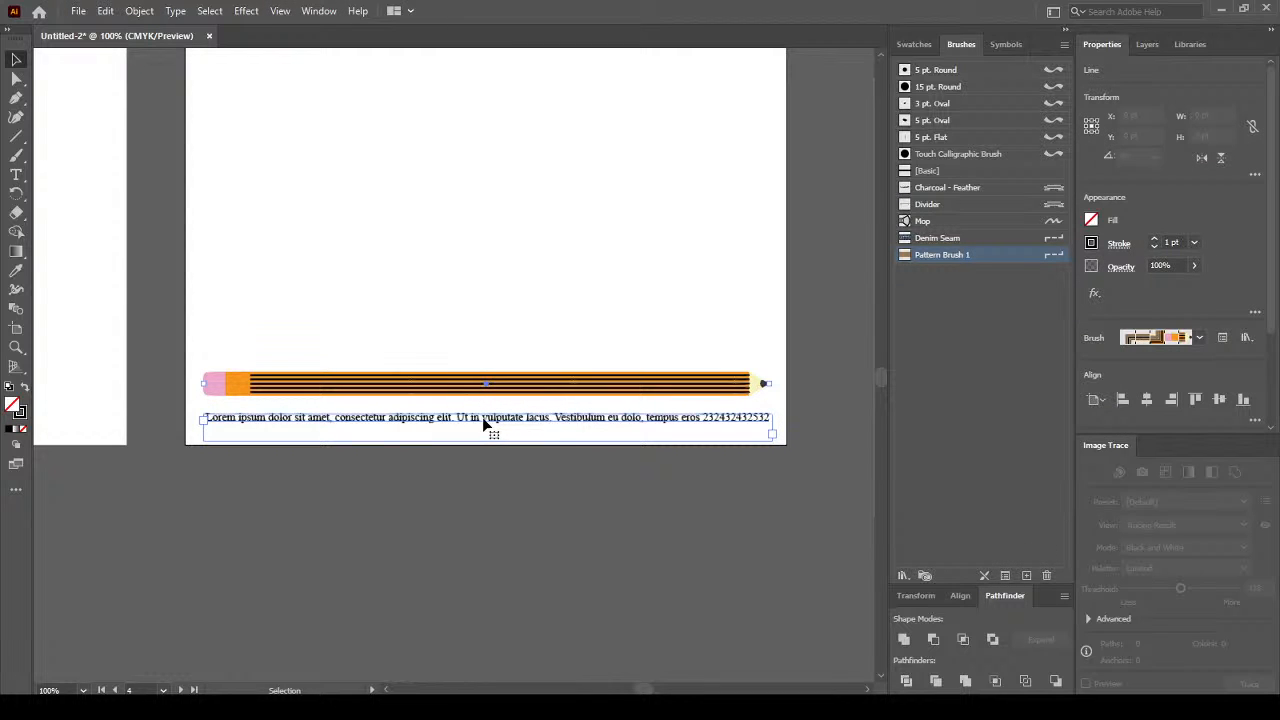
# Fit the Lorem ipsum frame's height to its text and shrink it to 10 pt.
pyautogui.click(482, 417)
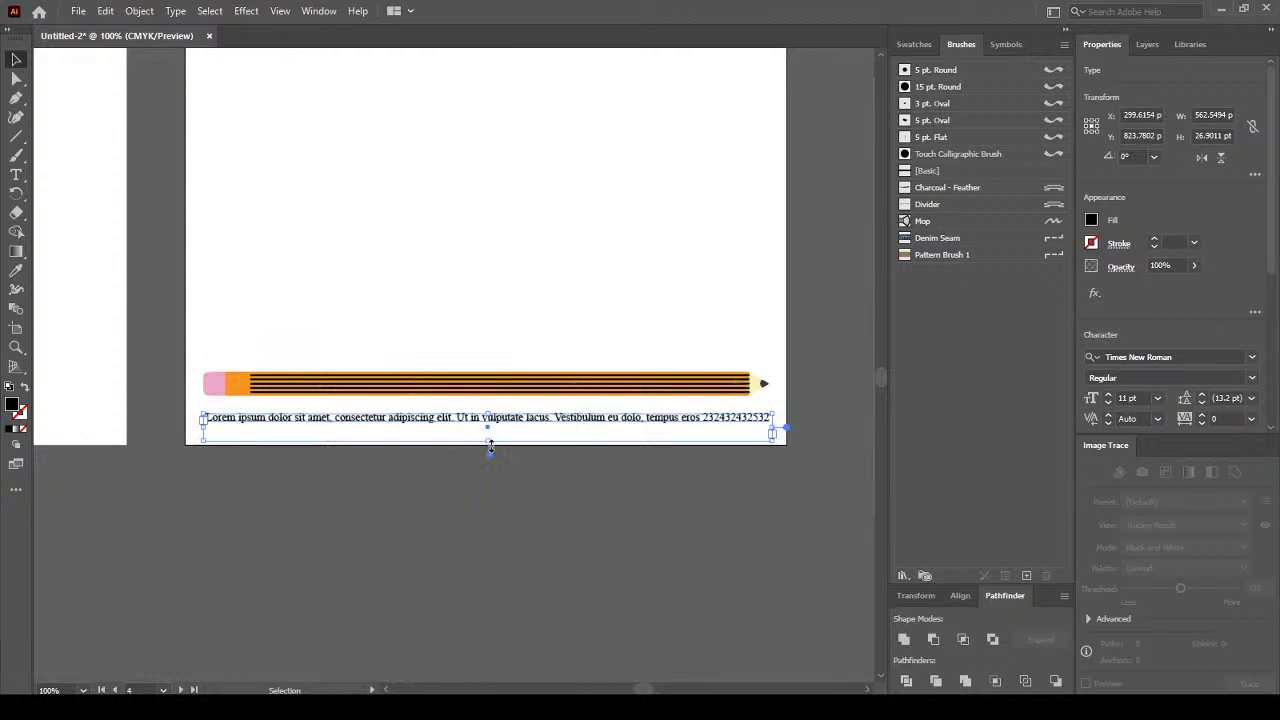
pyautogui.doubleClick(489, 427)
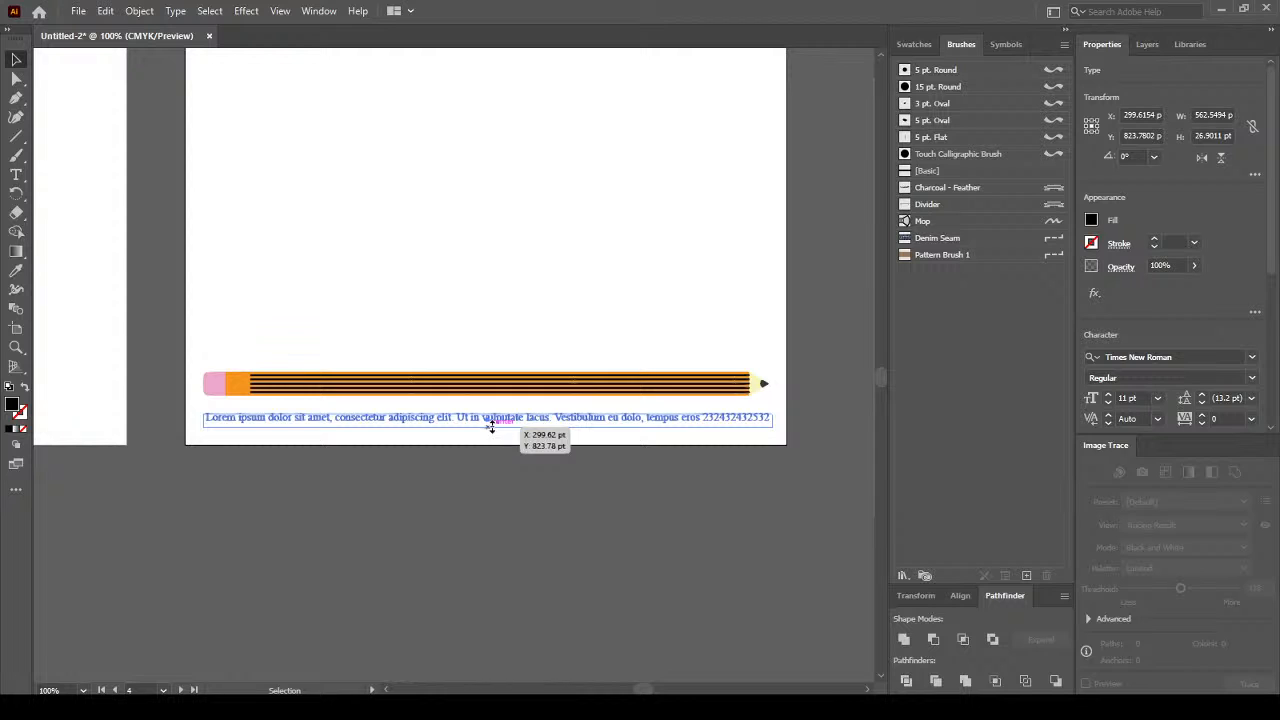
pyautogui.moveTo(491, 427); pyautogui.dragTo(491, 421)
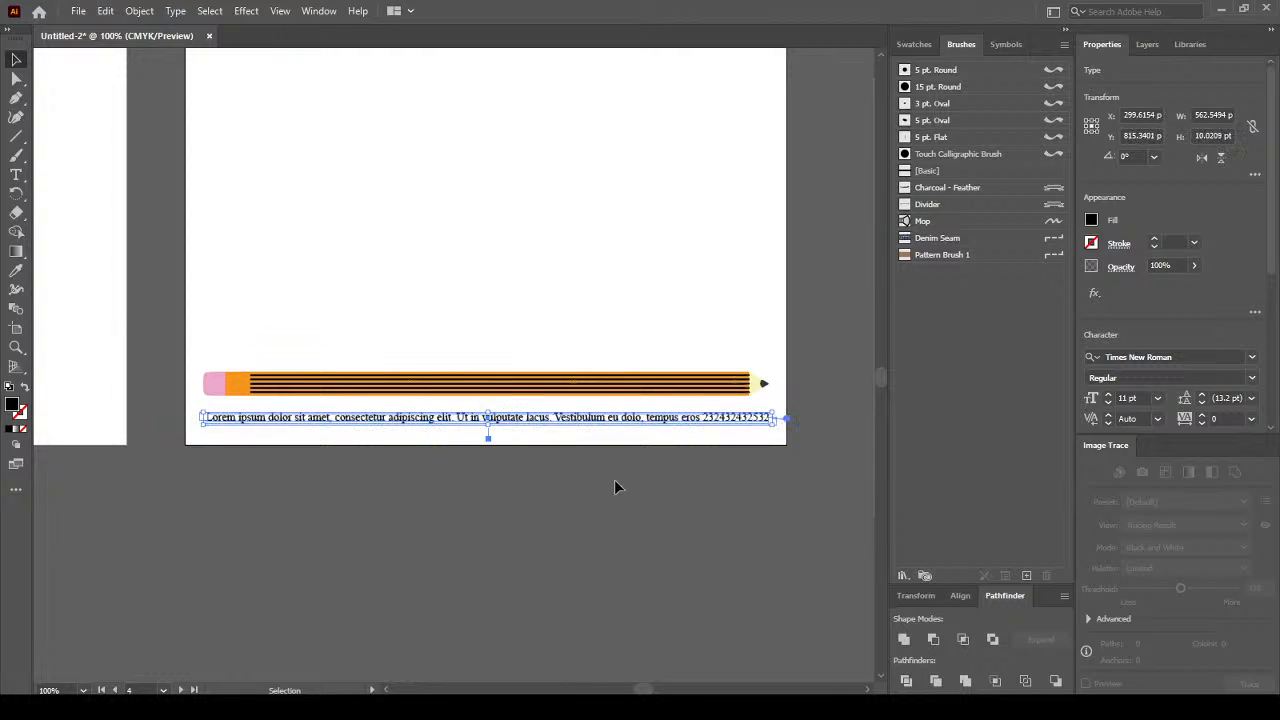
pyautogui.click(1159, 398)
pyautogui.click(1191, 505)
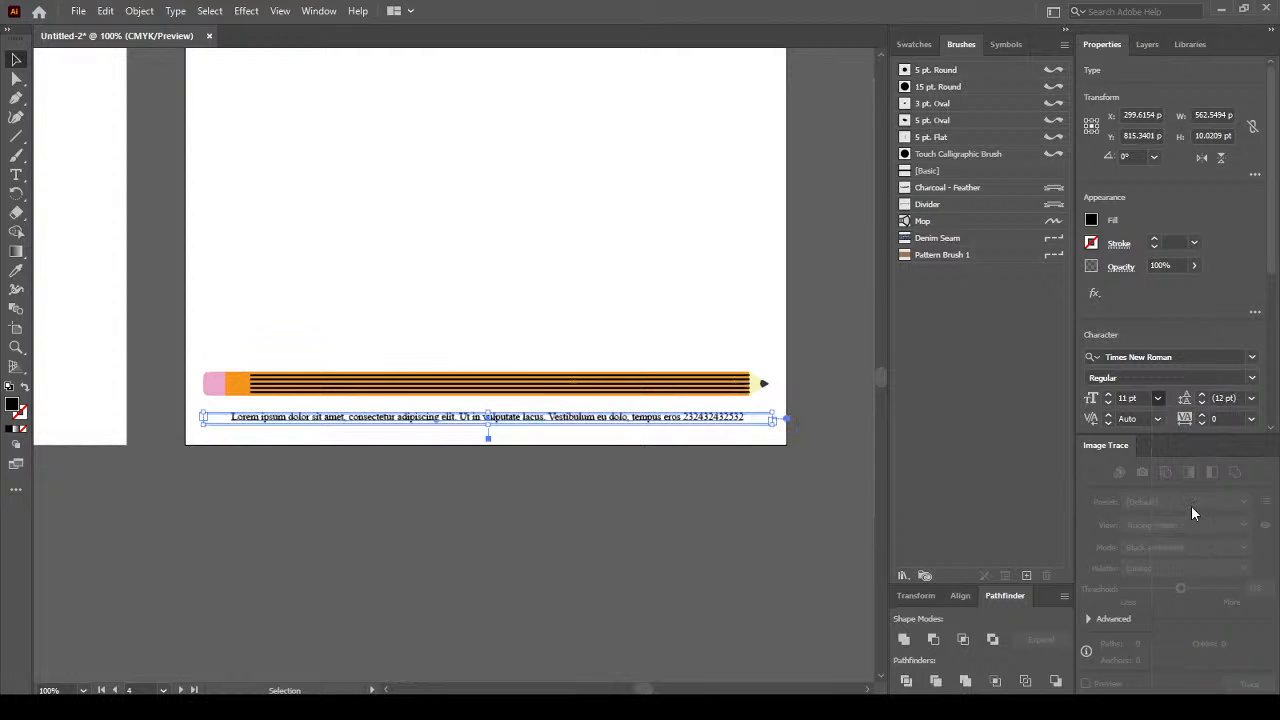
# Bring the text line to the front and move it up onto the pencil.
pyautogui.moveTo(449, 417)
pyautogui.mouseDown()
pyautogui.moveTo(403, 423)
pyautogui.moveTo(430, 413)
pyautogui.moveTo(426, 397)
pyautogui.moveTo(403, 394)
pyautogui.moveTo(411, 440)
pyautogui.moveTo(409, 429)
pyautogui.mouseUp()
pyautogui.rightClick(409, 429)
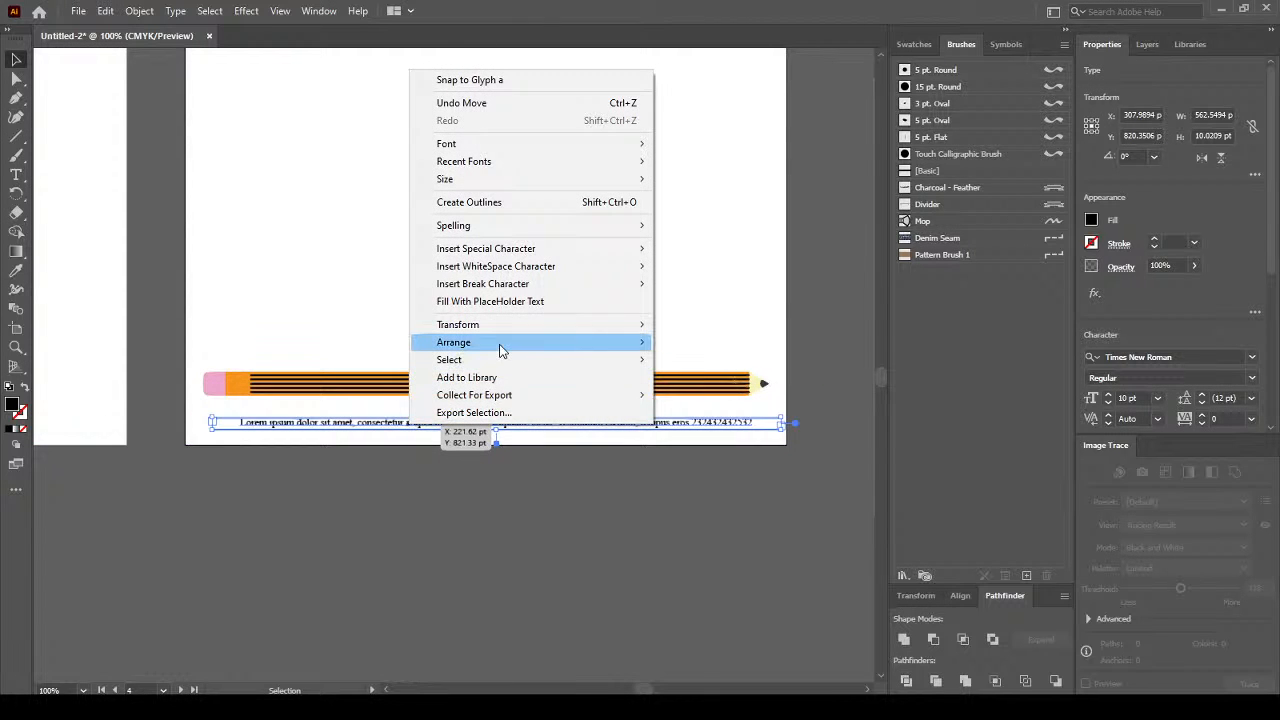
pyautogui.moveTo(501, 349)
pyautogui.click(749, 343)
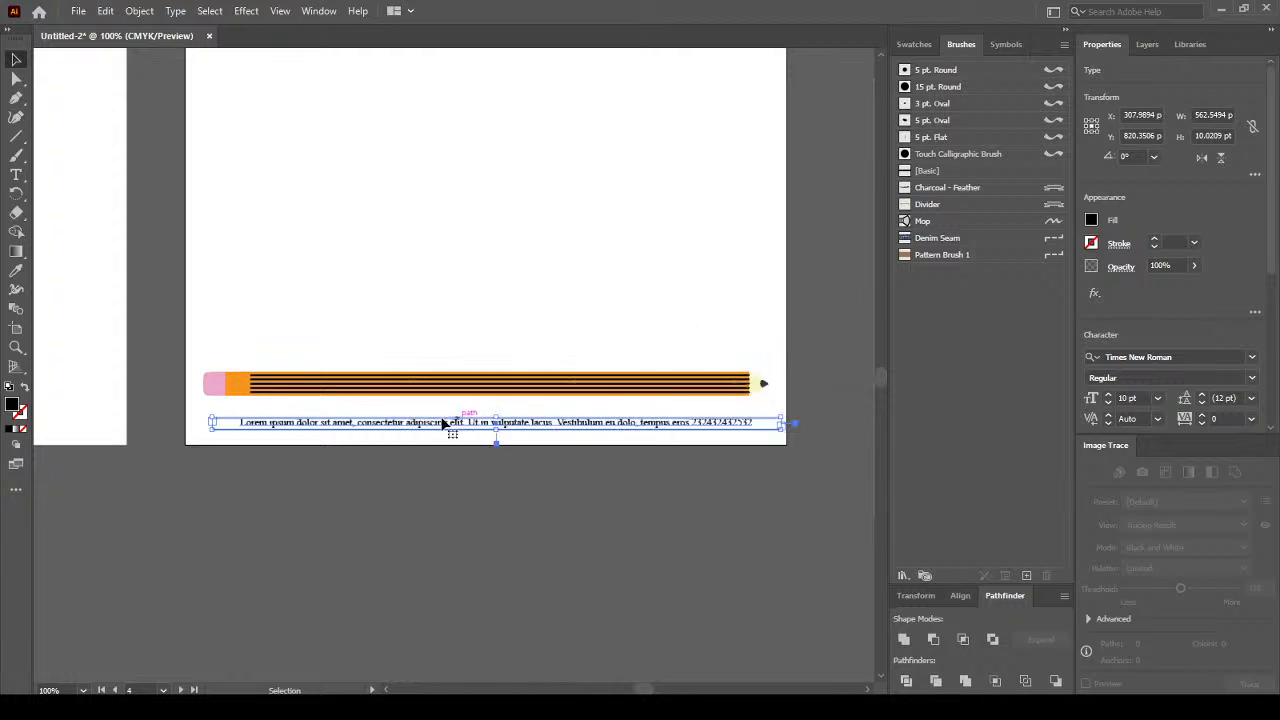
pyautogui.moveTo(443, 424)
pyautogui.mouseDown()
pyautogui.moveTo(409, 400)
pyautogui.moveTo(414, 380)
pyautogui.moveTo(420, 390)
pyautogui.mouseUp()
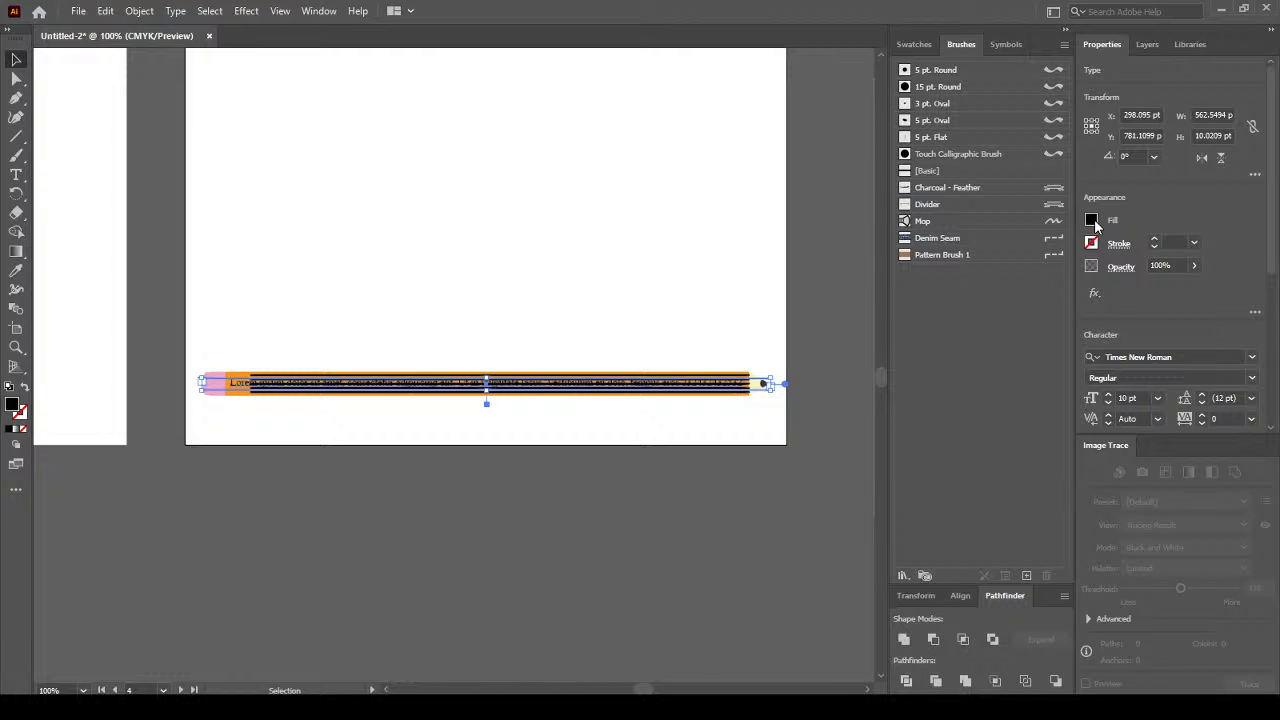
# Set the text's fill colour to white.
pyautogui.click(1091, 220)
pyautogui.click(939, 276)
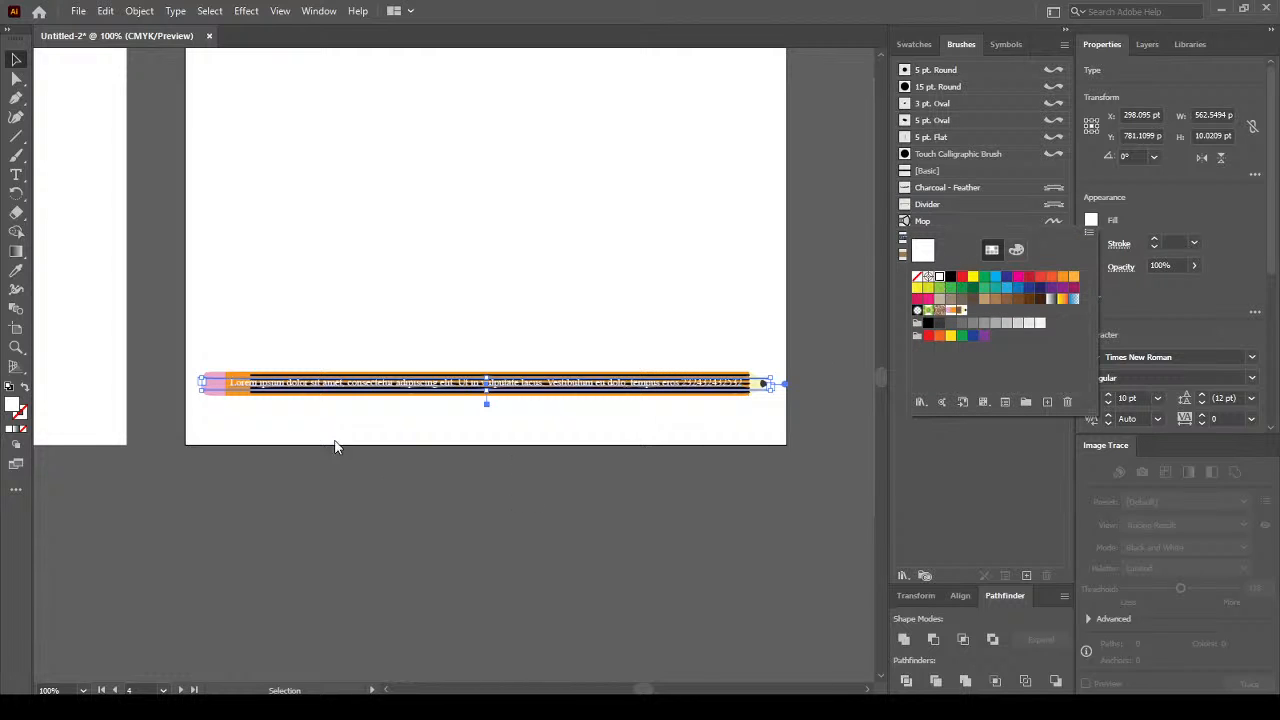
pyautogui.click(324, 481)
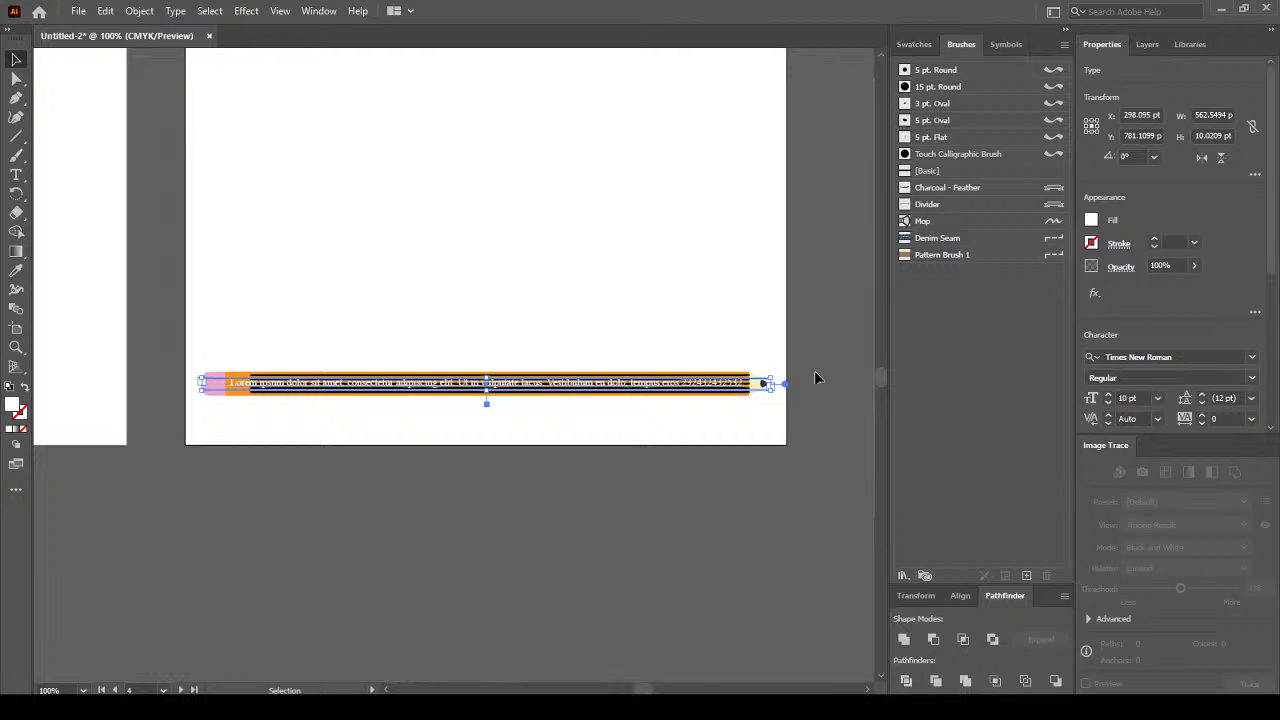
pyautogui.click(806, 331)
# Fine-tune the white text along the pencil's striped body and return to 100% zoom.
pyautogui.scroll(2, 340, 392)
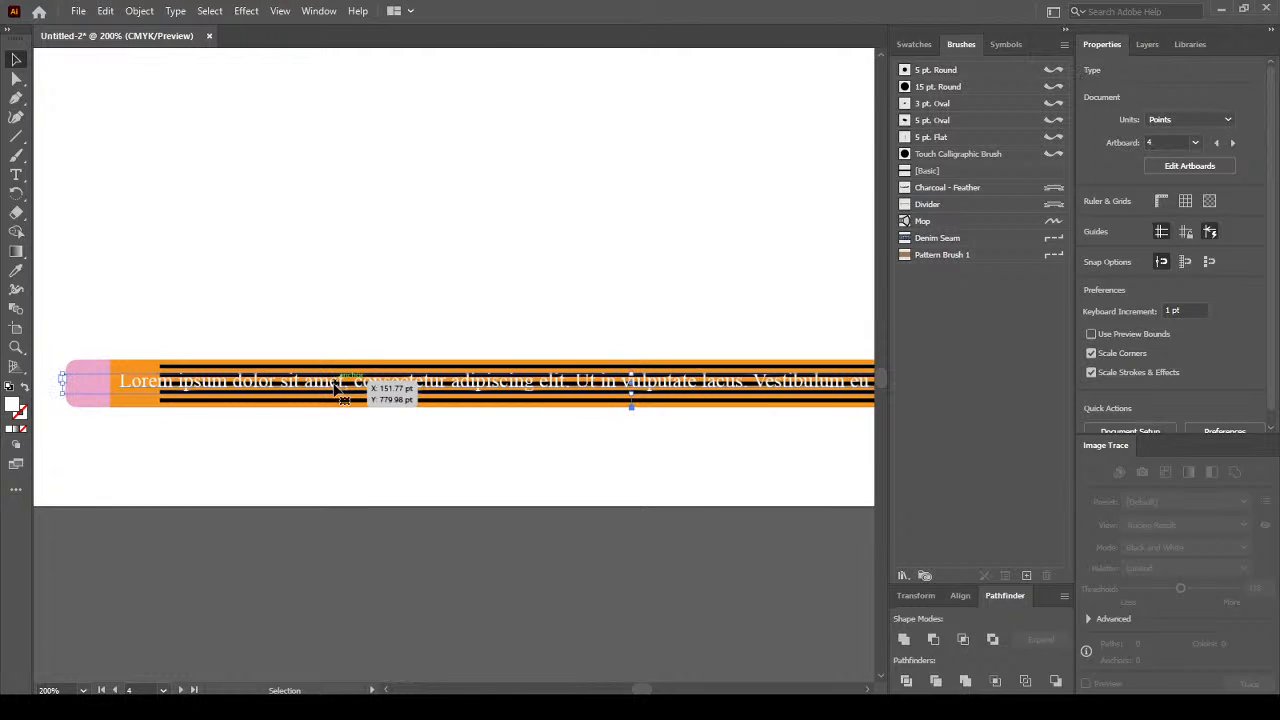
pyautogui.hotkey('shift', 'Up')
pyautogui.hotkey('shift', 'Up')
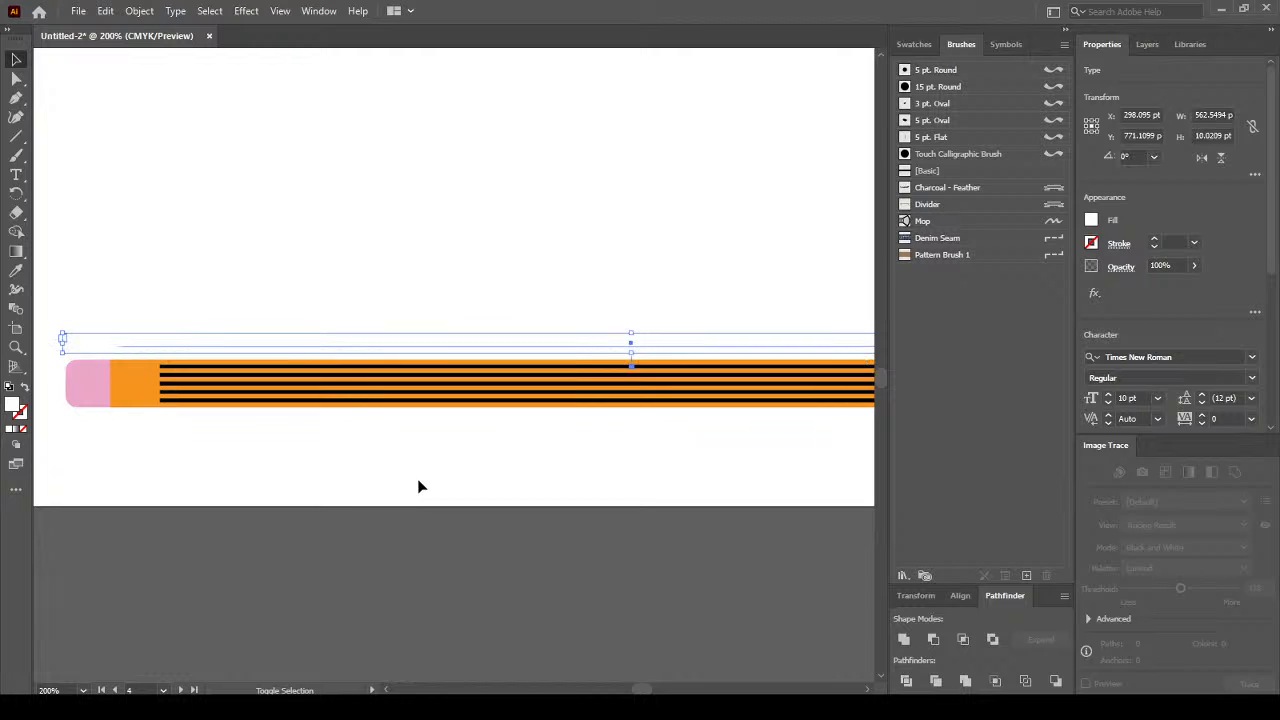
pyautogui.hotkey('shift', 'Down')
pyautogui.hotkey('shift', 'Down')
pyautogui.press('Down')
pyautogui.press('Down')
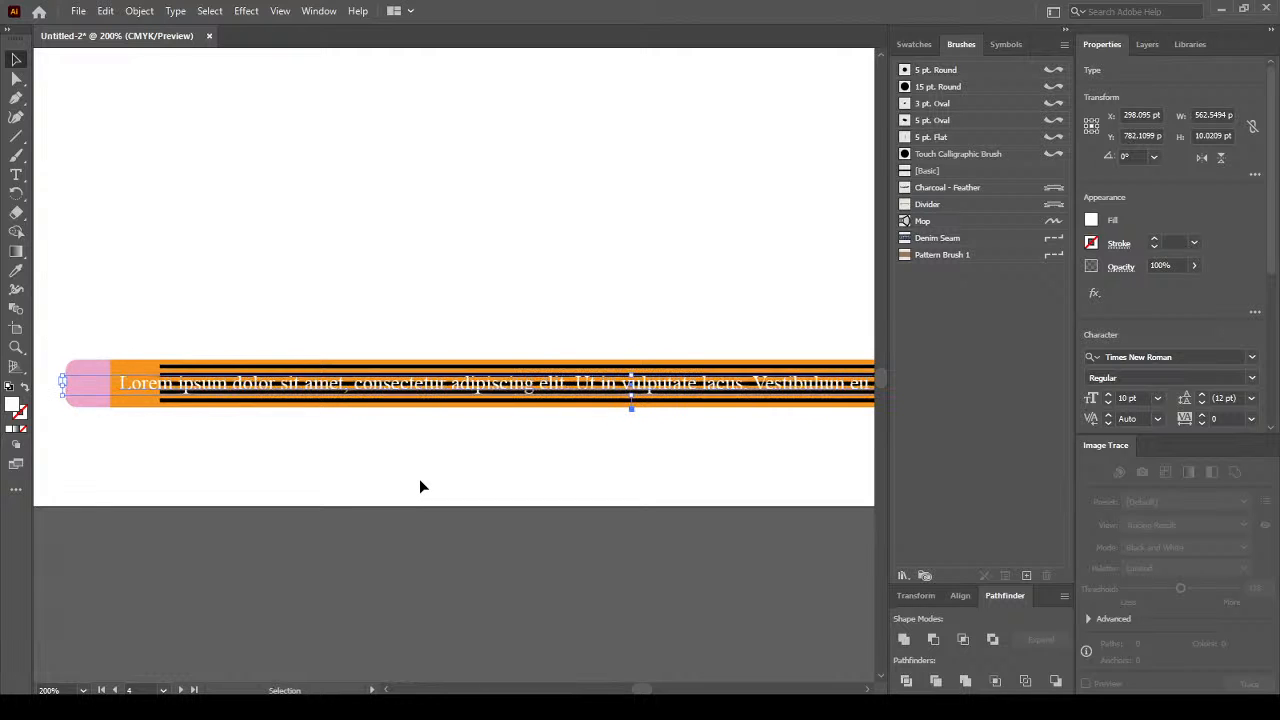
pyautogui.moveTo(84, 397)
pyautogui.mouseDown()
pyautogui.moveTo(168, 386)
pyautogui.moveTo(178, 408)
pyautogui.mouseUp()
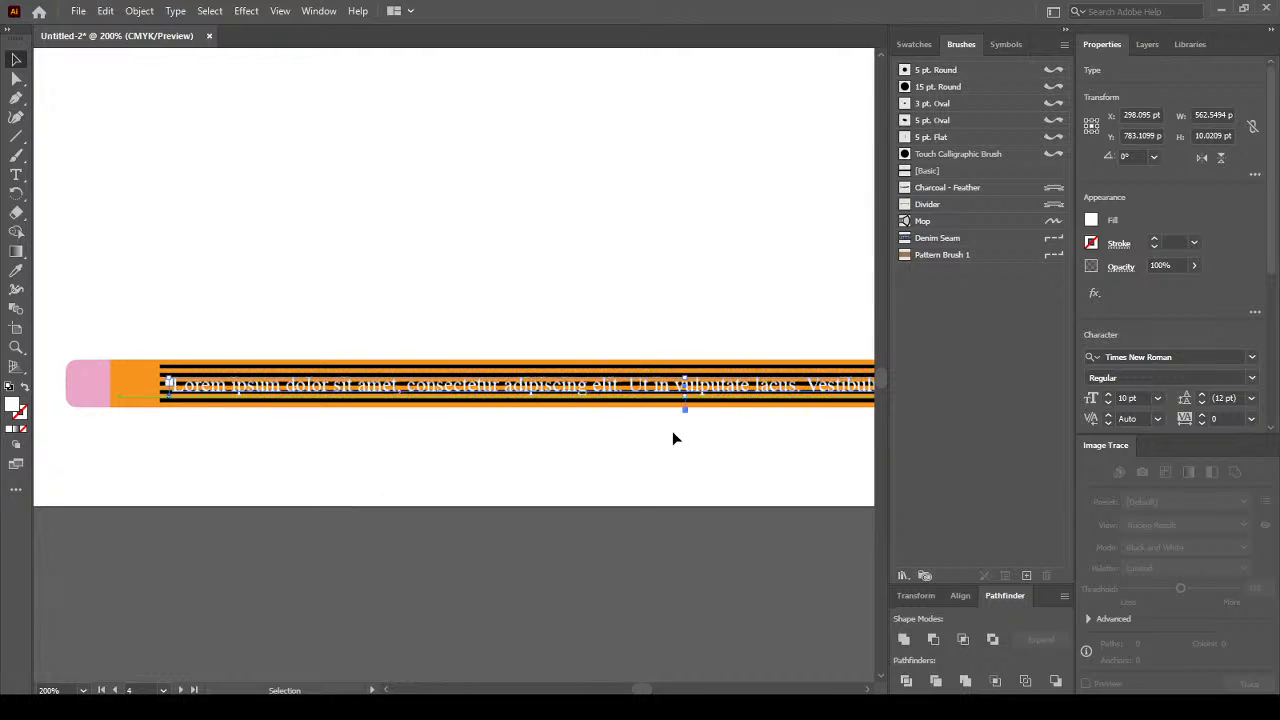
pyautogui.press('space')
pyautogui.moveTo(689, 411); pyautogui.dragTo(341, 431)
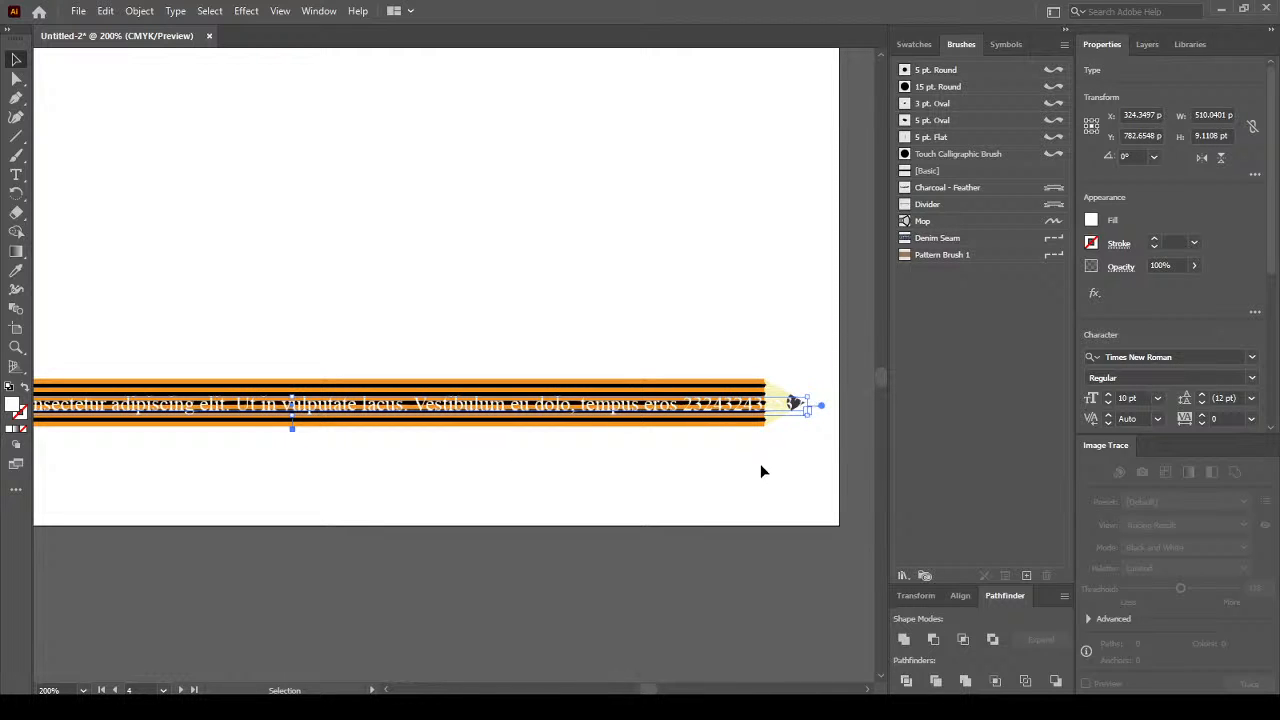
pyautogui.hotkey('ctrl', '1')
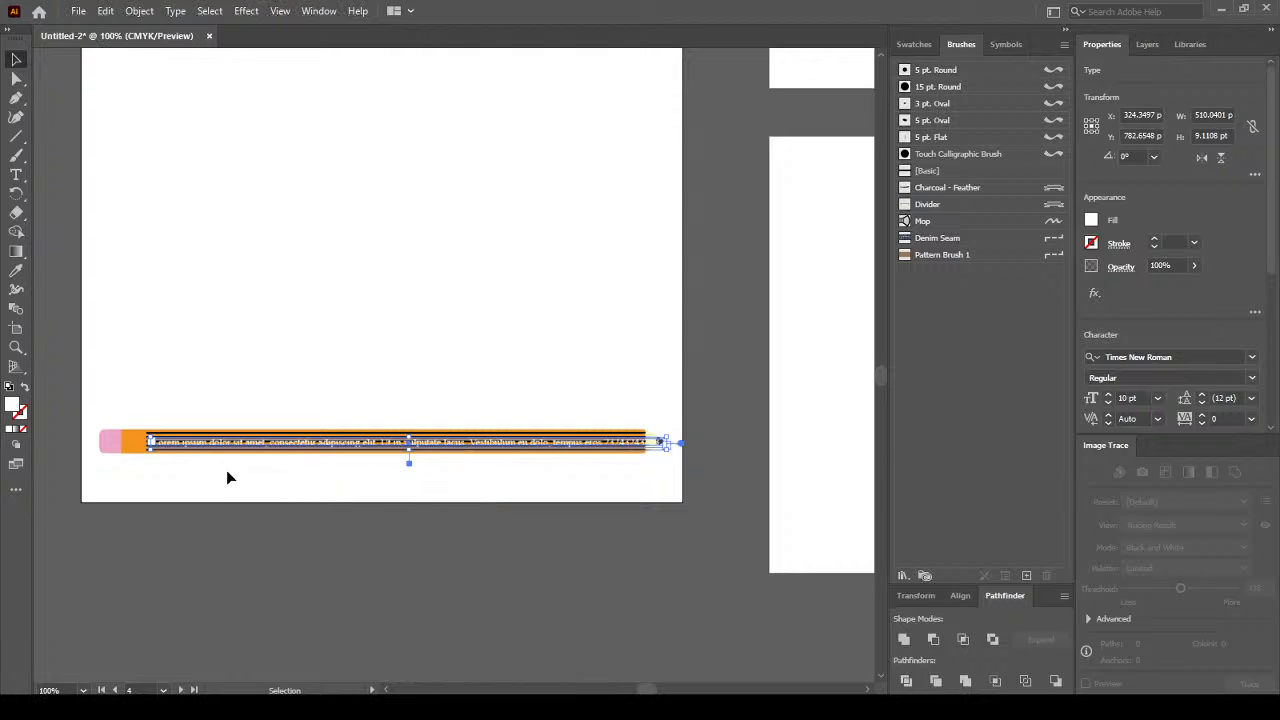
pyautogui.click(217, 506)
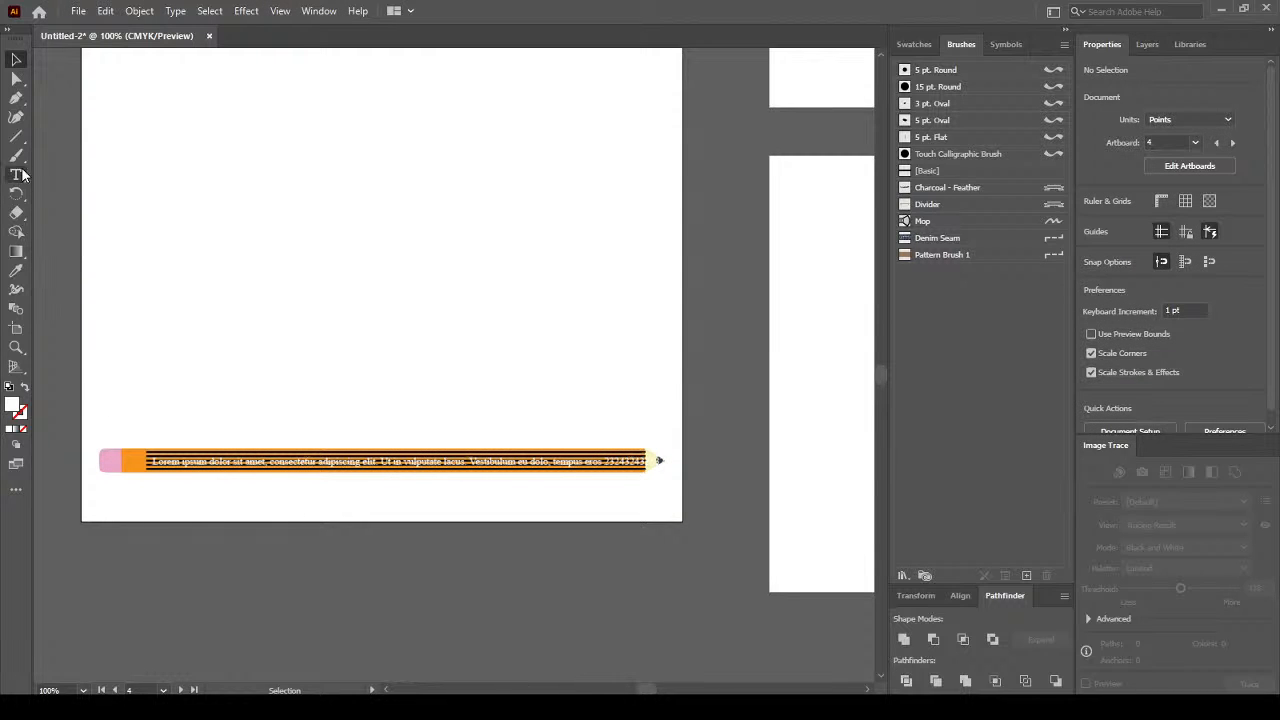
pyautogui.click(24, 138)
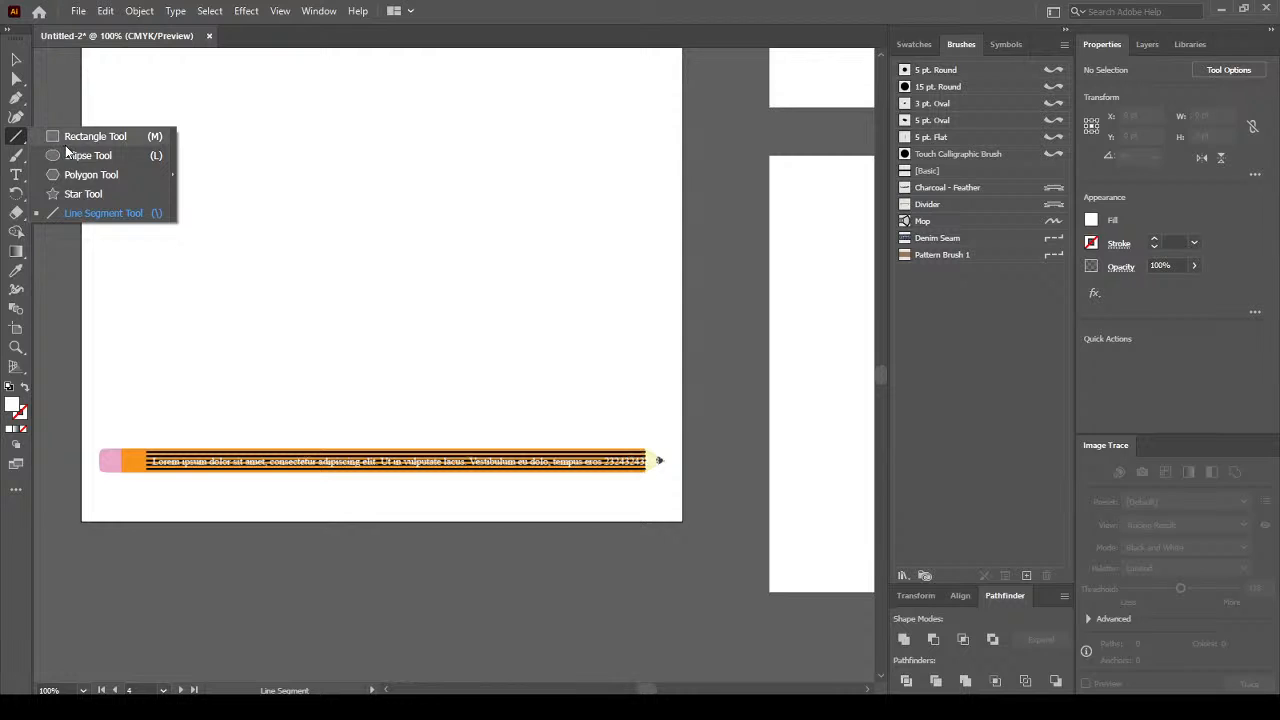
# Draw a thin black-filled rectangle just above the pencil.
pyautogui.press('m')
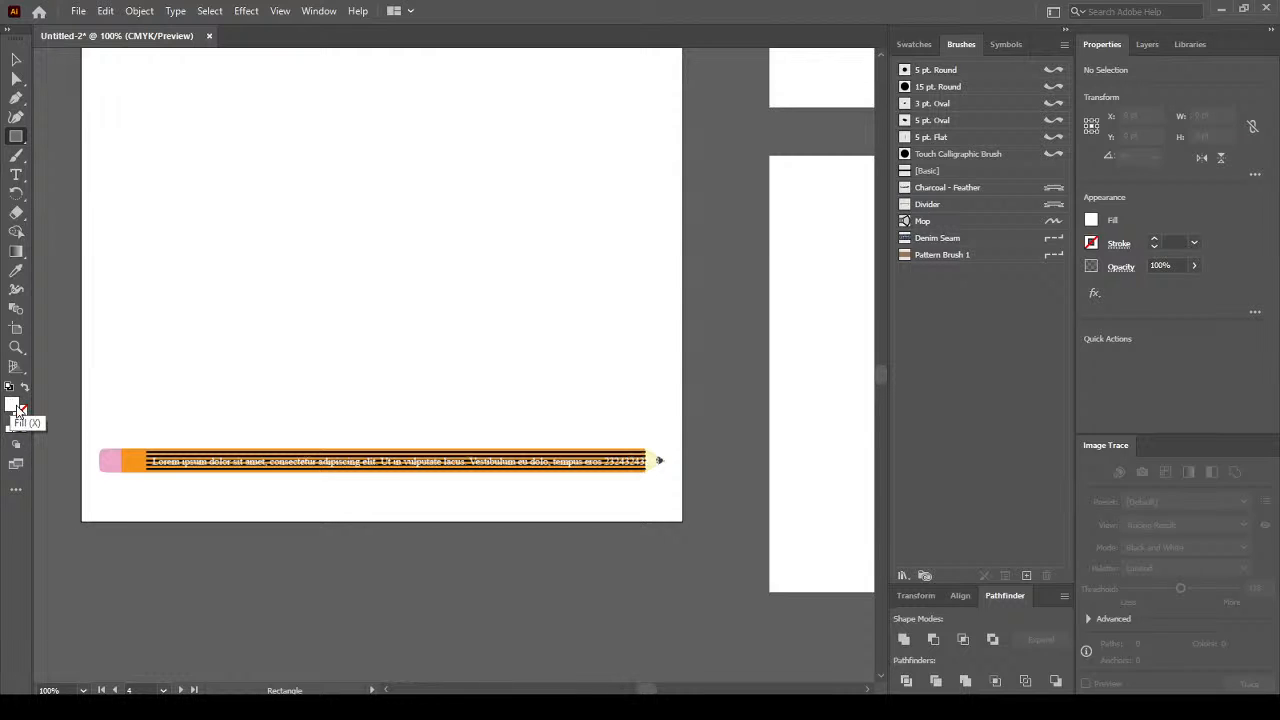
pyautogui.click(17, 408)
pyautogui.click(12, 405)
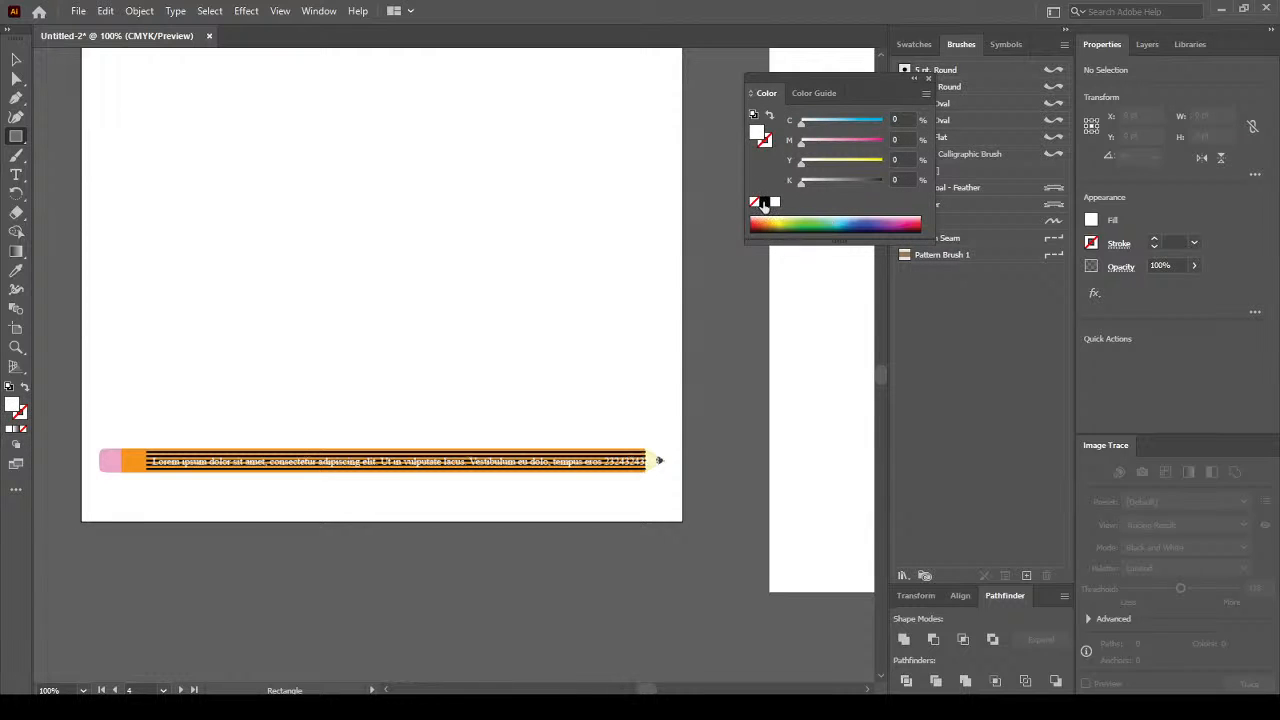
pyautogui.click(765, 203)
pyautogui.click(926, 78)
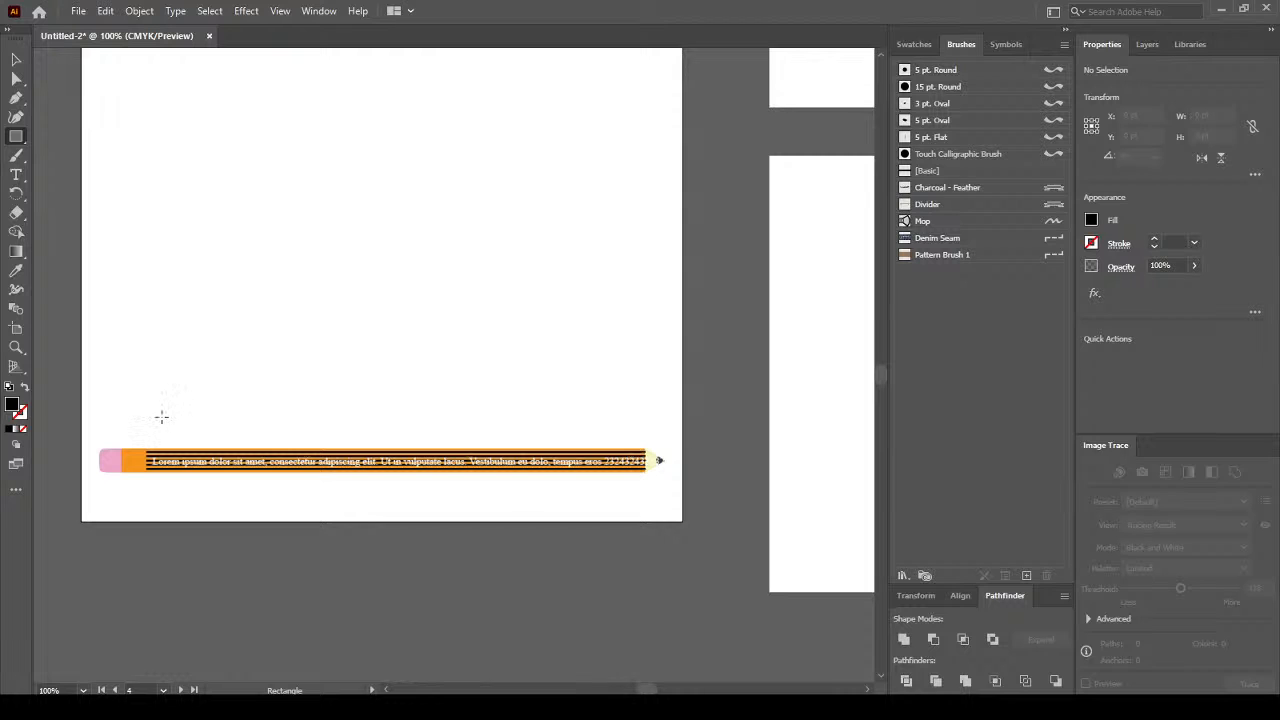
pyautogui.moveTo(152, 417); pyautogui.dragTo(674, 427)
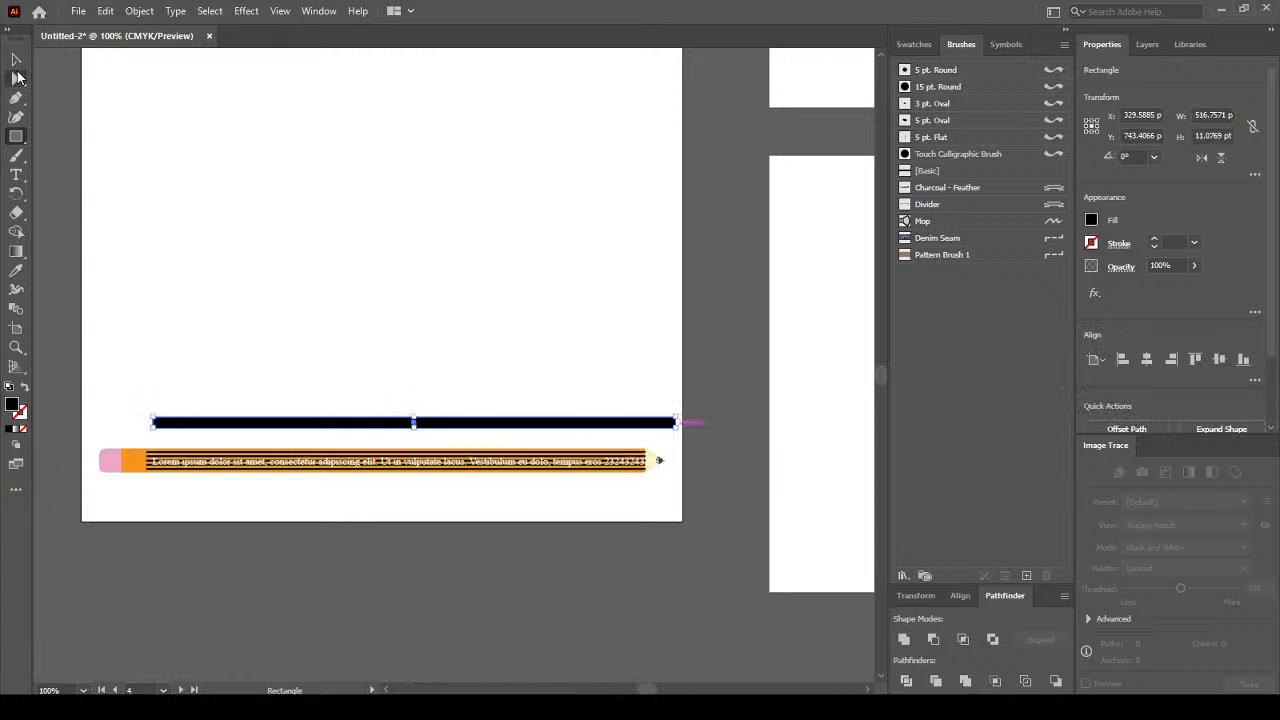
pyautogui.click(16, 59)
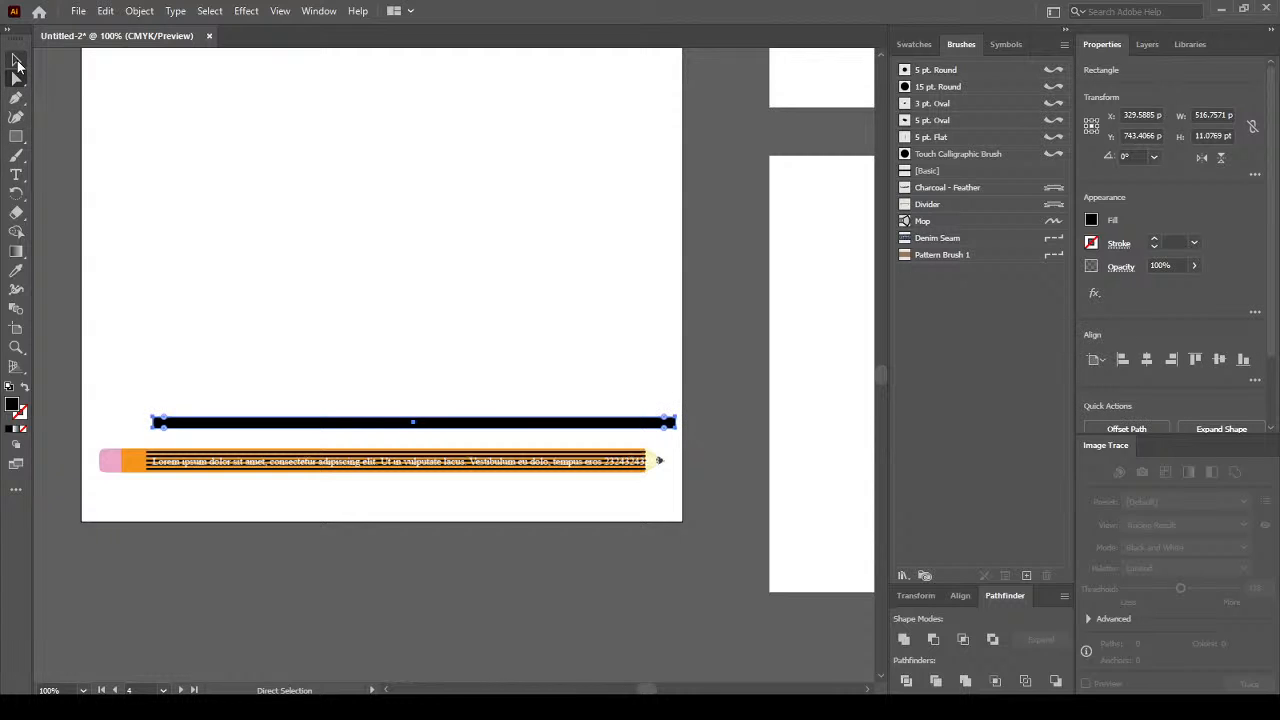
pyautogui.rightClick(281, 427)
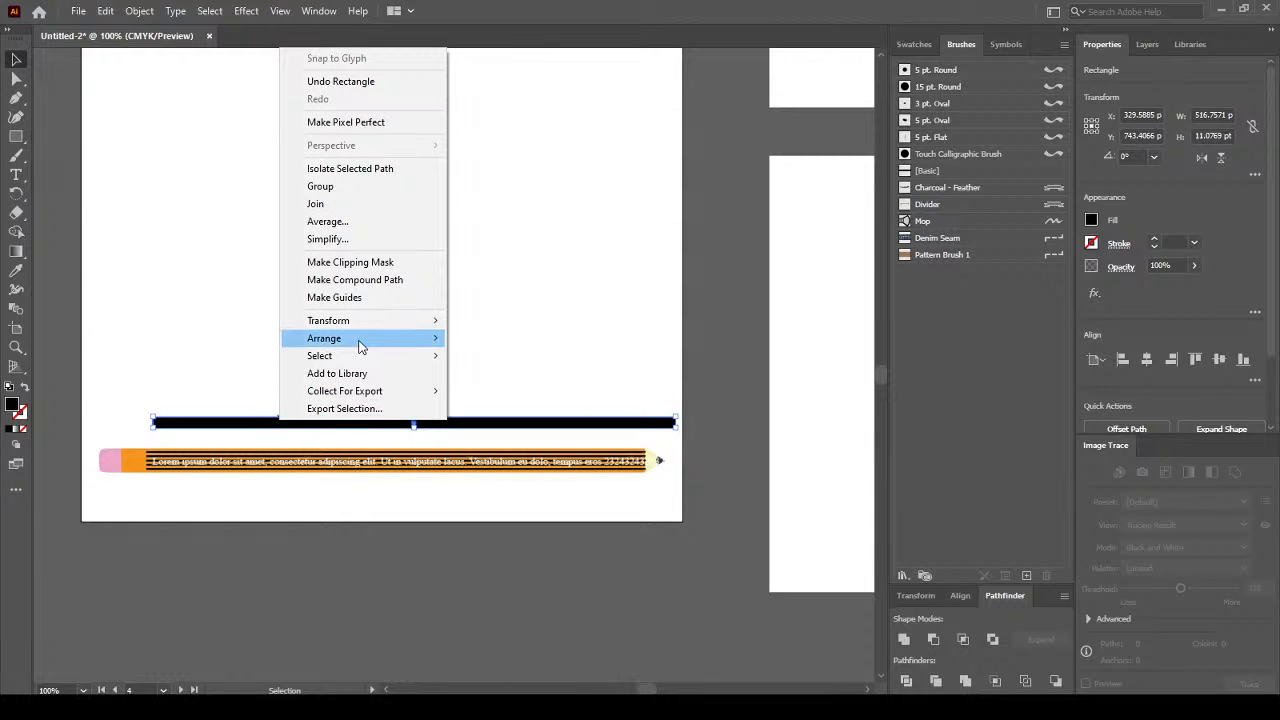
pyautogui.click(355, 500)
# Bring the white text in front of the black bar and nudge it onto the bar.
pyautogui.click(352, 466)
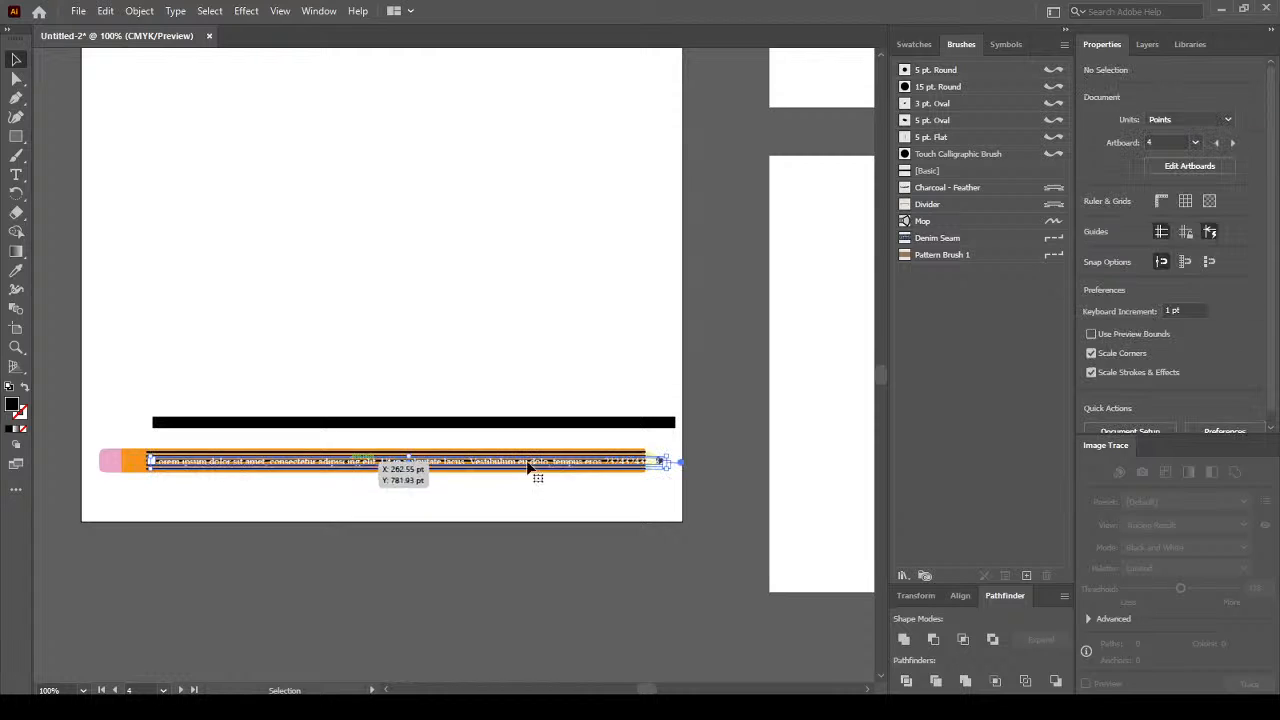
pyautogui.rightClick(634, 466)
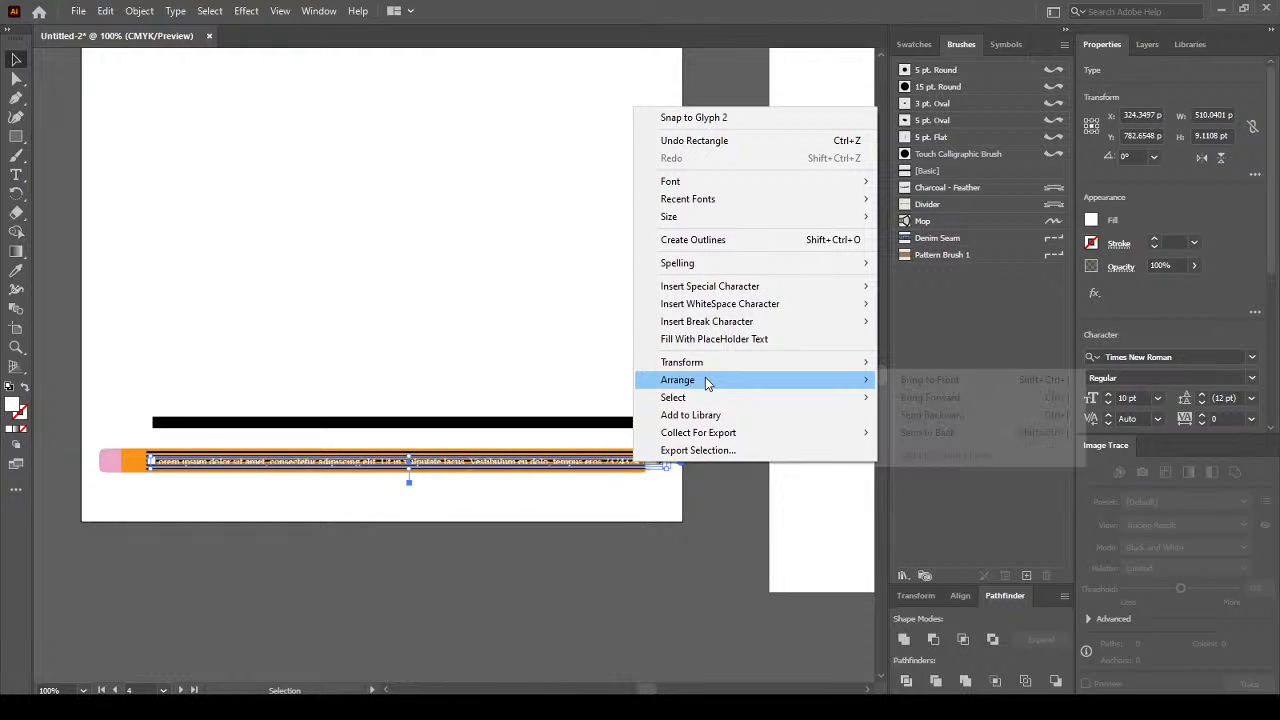
pyautogui.moveTo(705, 381)
pyautogui.click(928, 380)
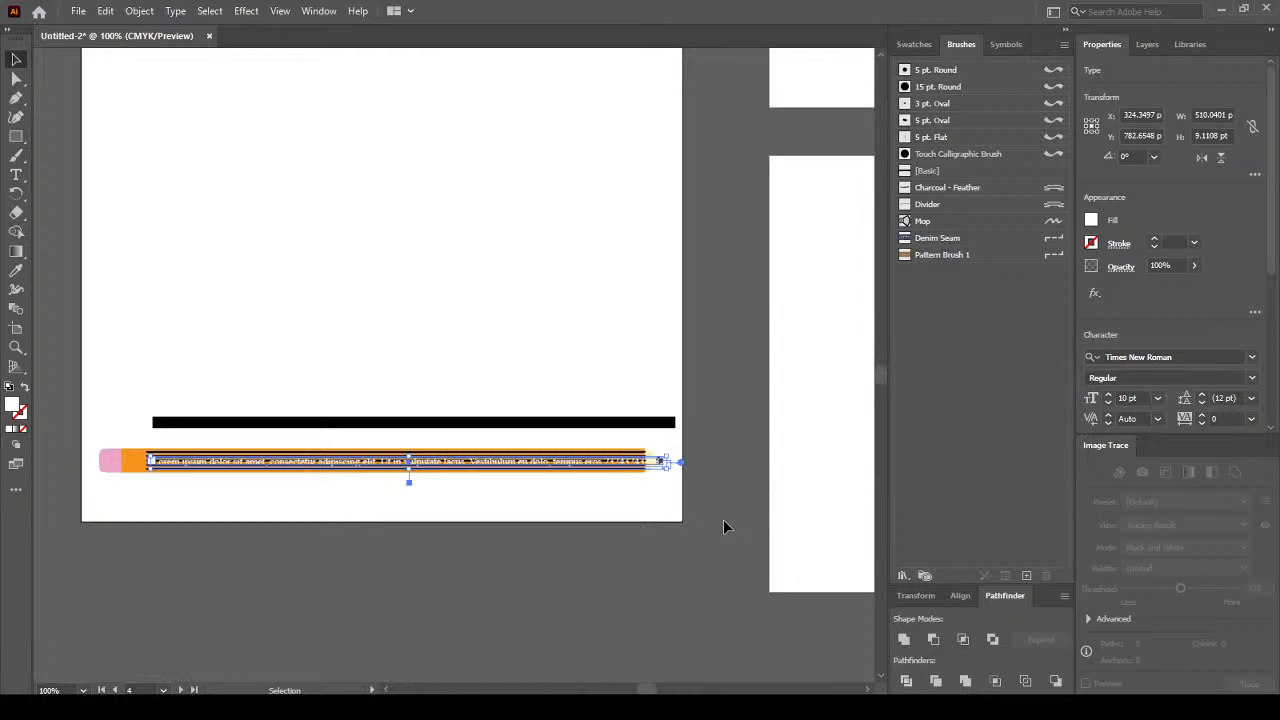
pyautogui.hotkey('shift', 'Up')
pyautogui.hotkey('shift', 'Up')
pyautogui.hotkey('shift', 'Up')
pyautogui.hotkey('shift', 'Up')
pyautogui.hotkey('shift', 'Up')
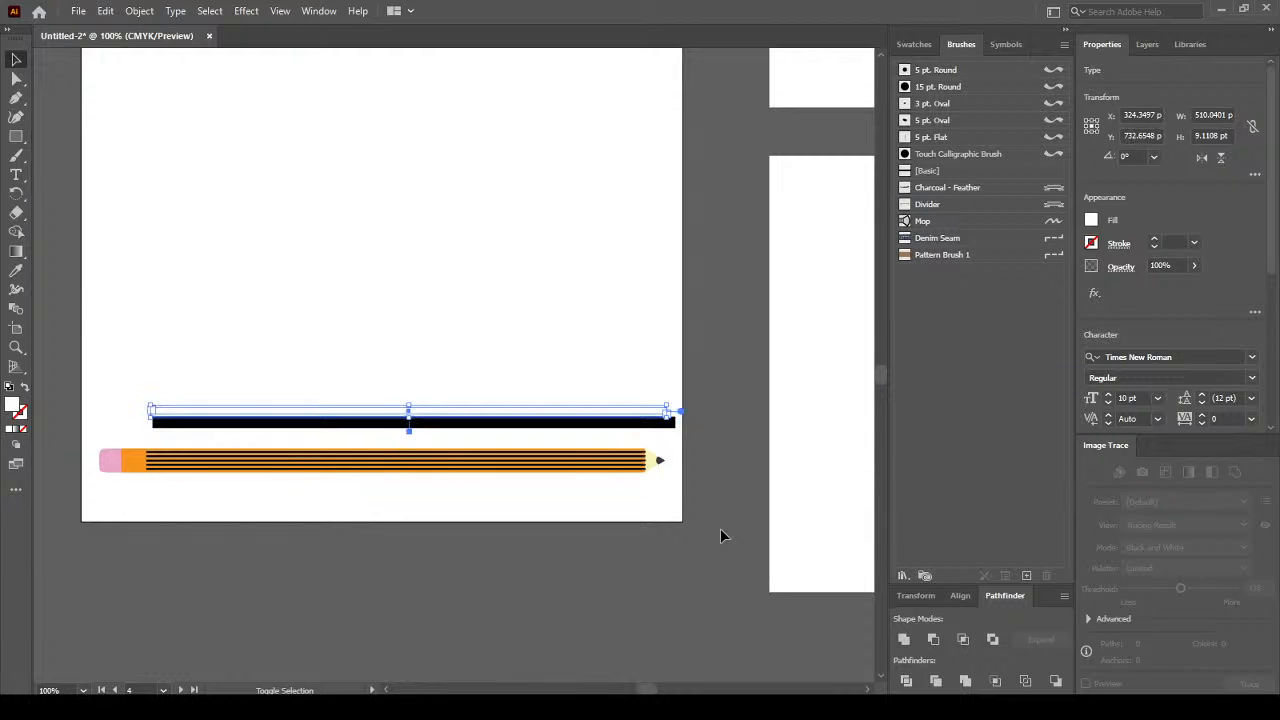
pyautogui.hotkey('shift', 'Down')
pyautogui.press('Down')
pyautogui.press('Down')
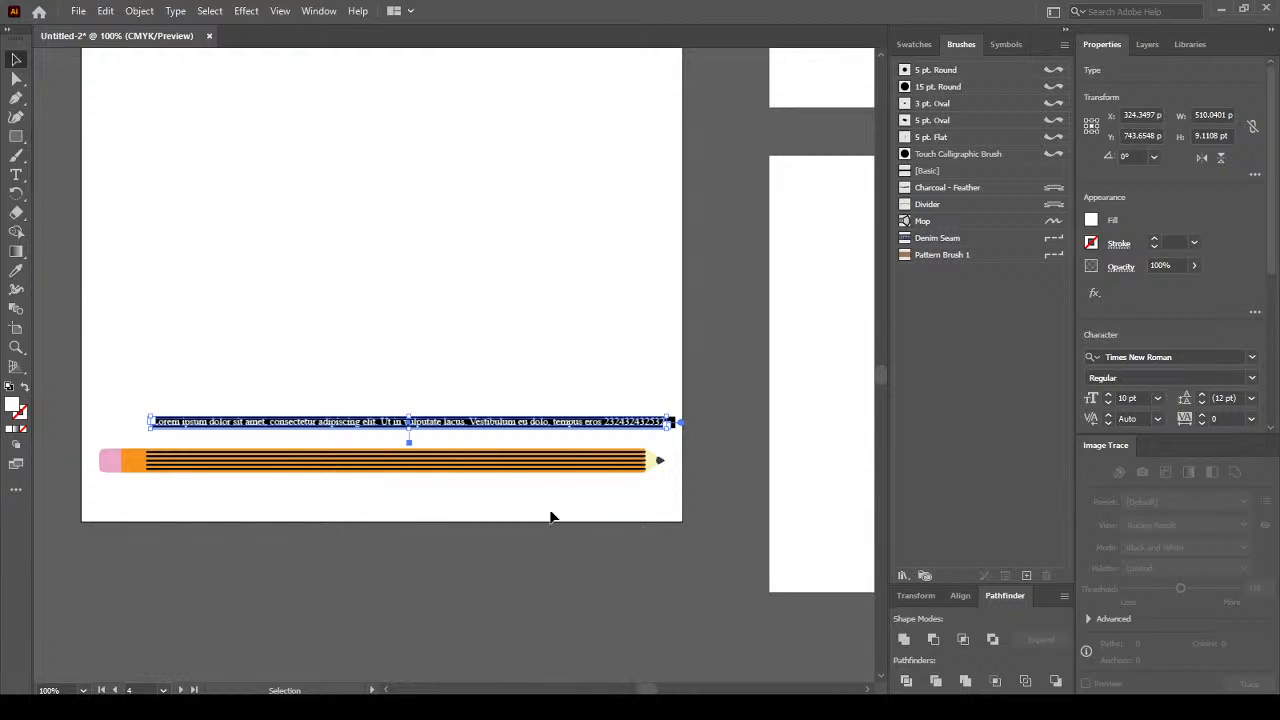
pyautogui.click(551, 513)
pyautogui.moveTo(640, 422); pyautogui.dragTo(489, 430)
# Make the black bar behind the text taller downward.
pyautogui.scroll(1, 489, 430)
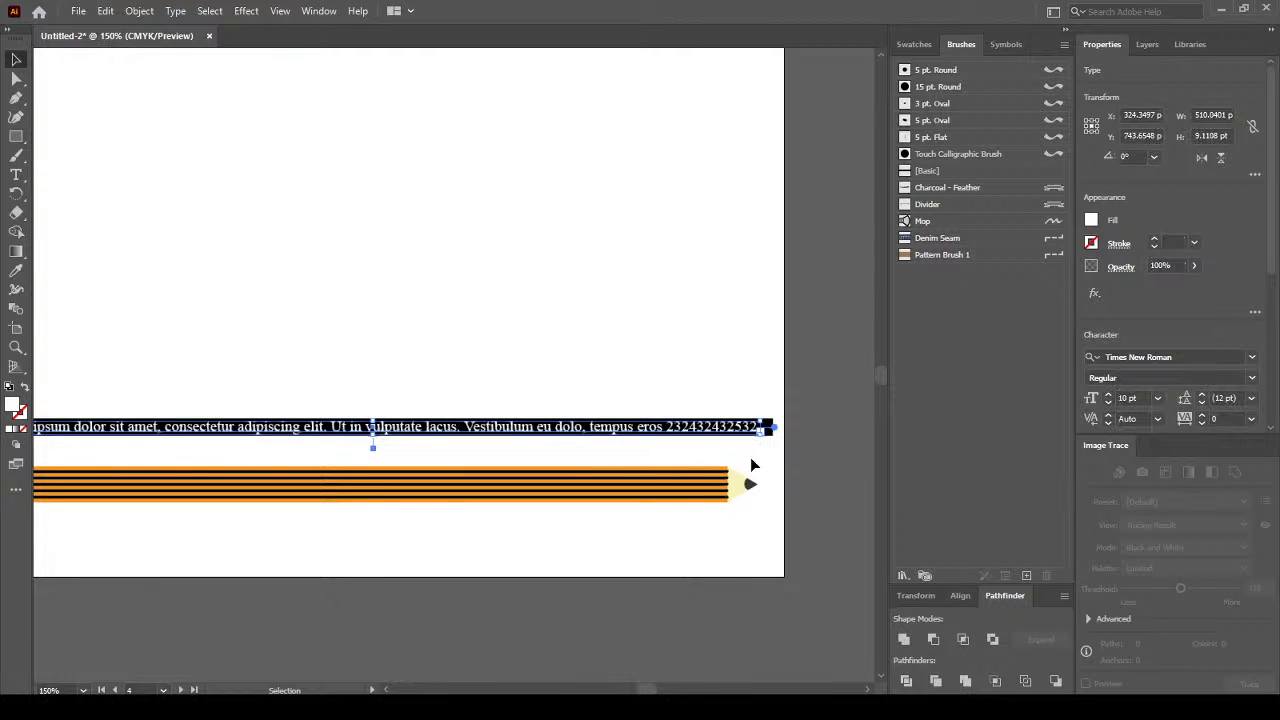
pyautogui.click(800, 383)
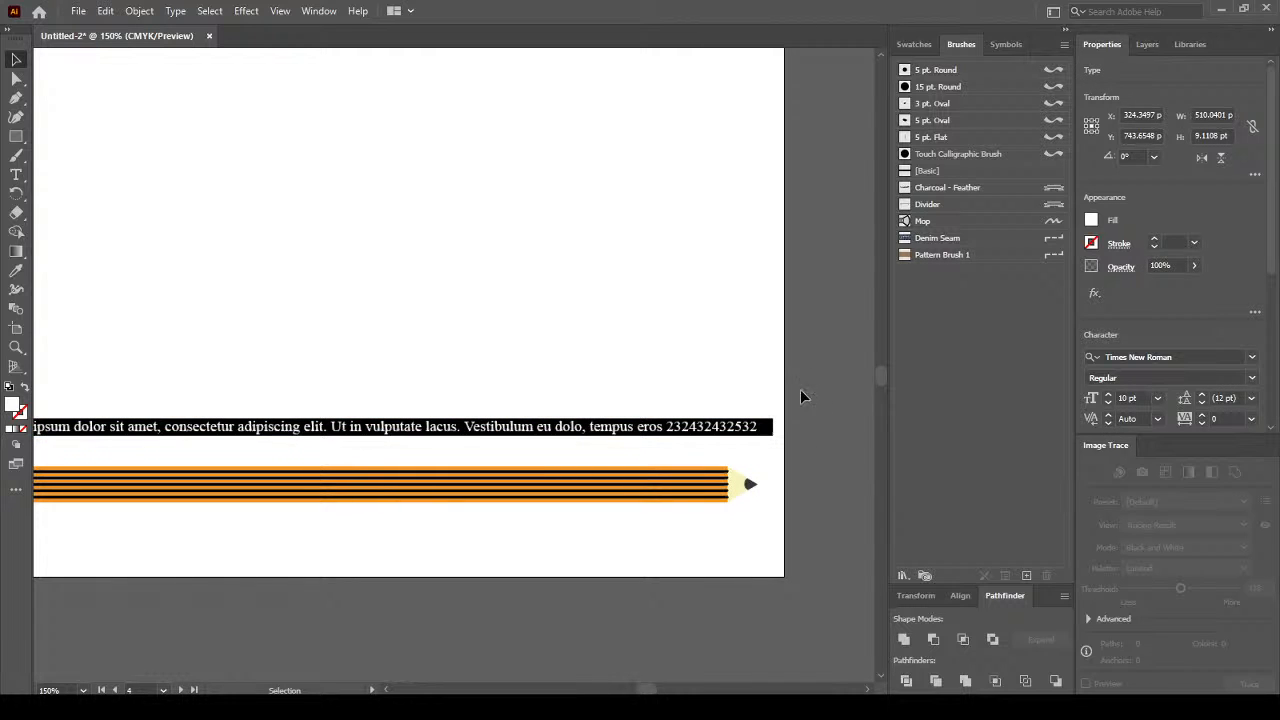
pyautogui.click(381, 433)
pyautogui.moveTo(381, 437); pyautogui.dragTo(381, 448)
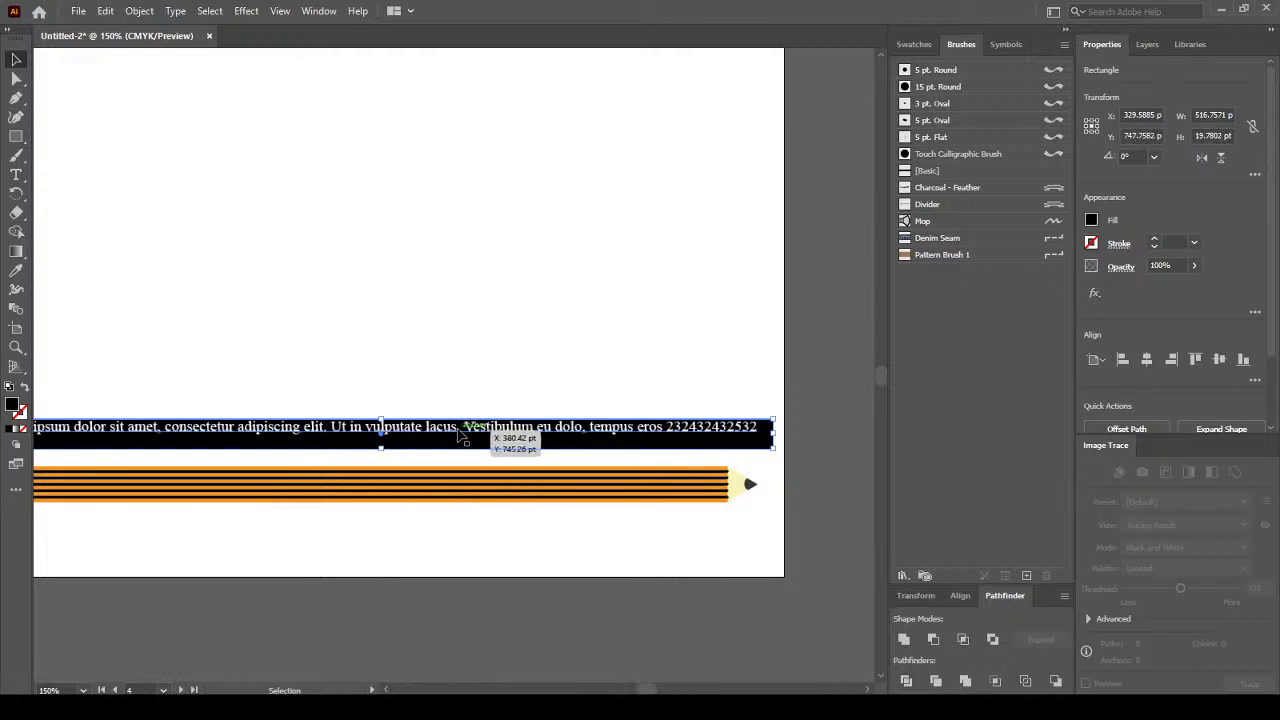
# Nudge the footer text down and slightly right on the black bar.
pyautogui.click(457, 437)
pyautogui.press('Down')
pyautogui.press('Down')
pyautogui.press('Down')
pyautogui.press('Down')
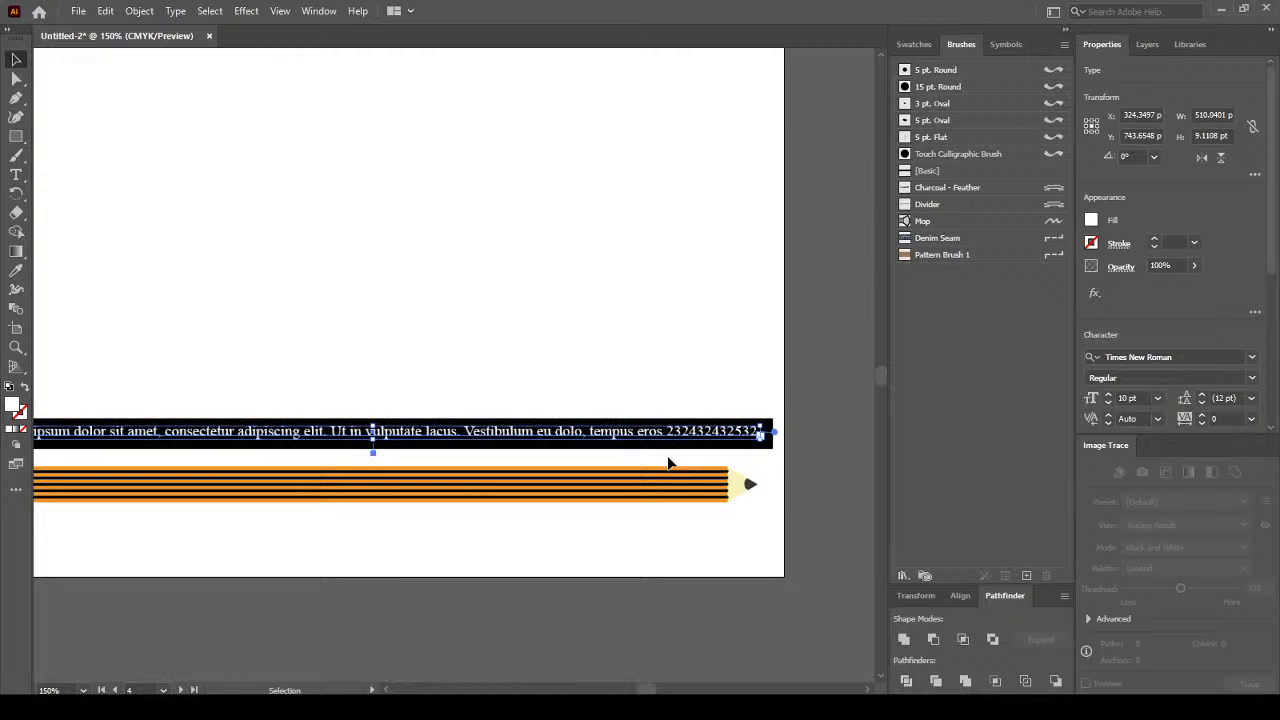
pyautogui.hotkey('ctrl', 'h')
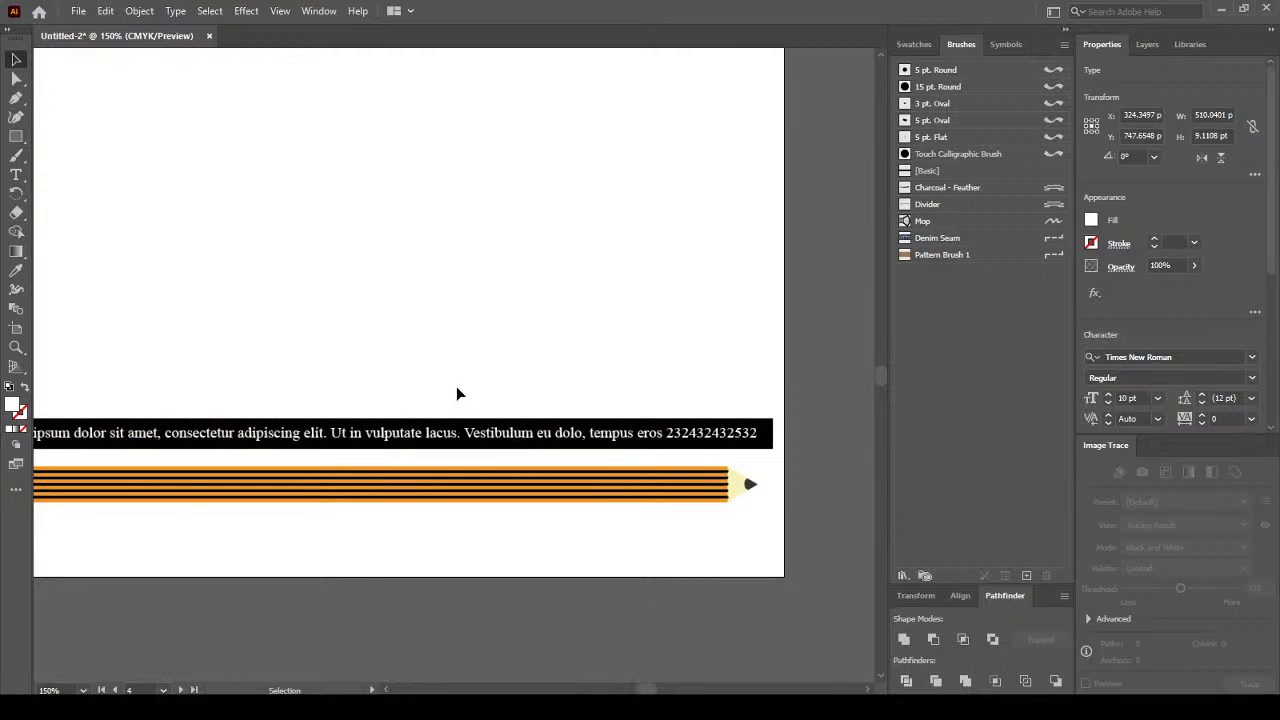
pyautogui.click(457, 386)
pyautogui.hotkey('ctrl', '-')
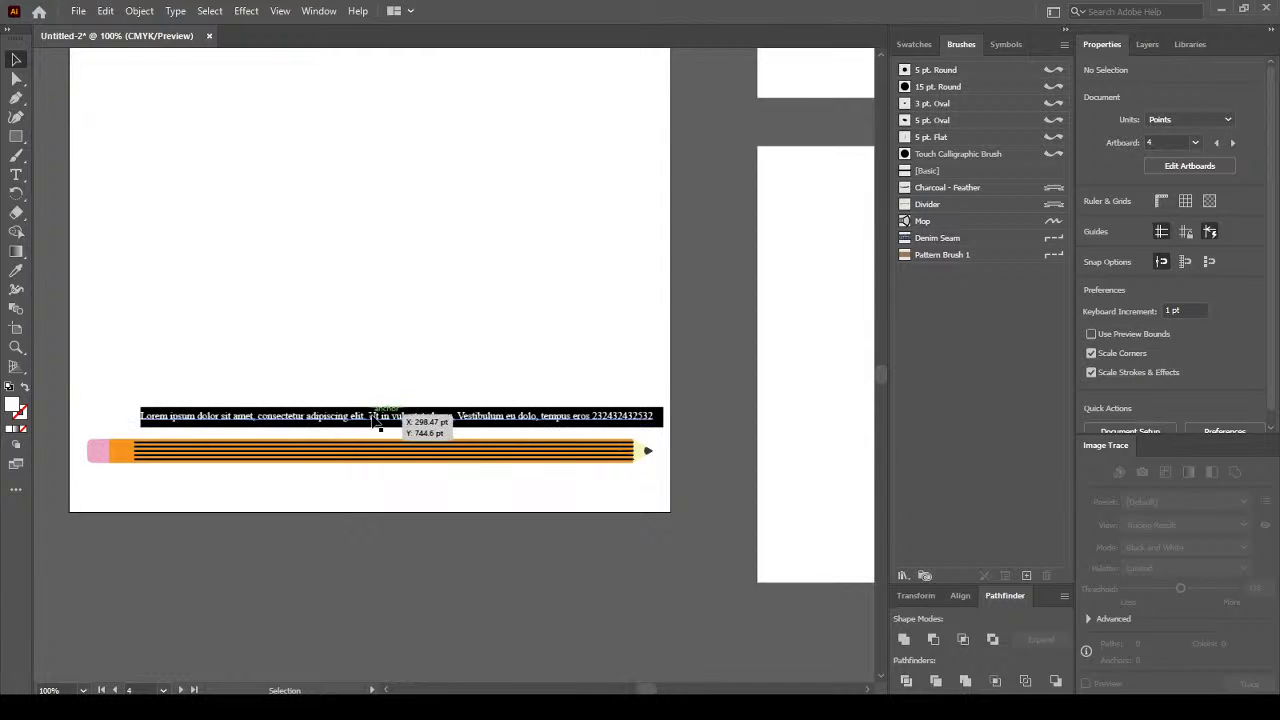
pyautogui.click(374, 418)
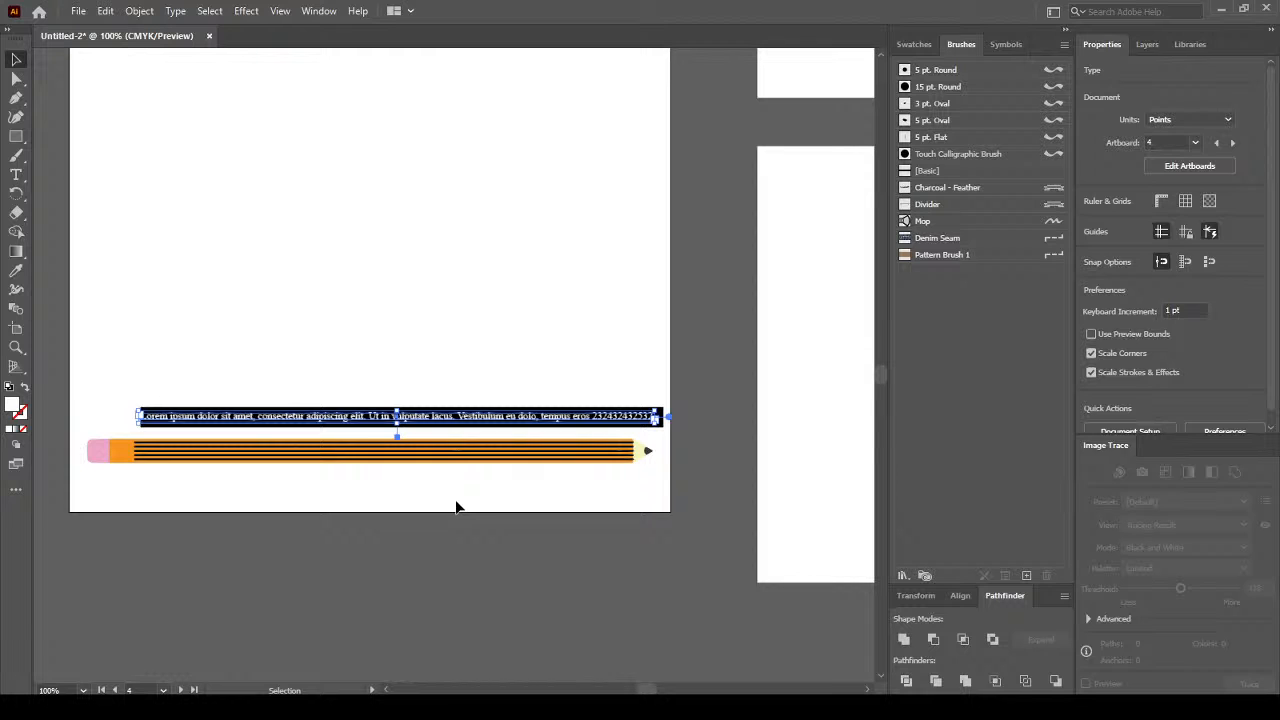
pyautogui.press('Right')
pyautogui.press('Right')
pyautogui.press('Right')
pyautogui.press('Right')
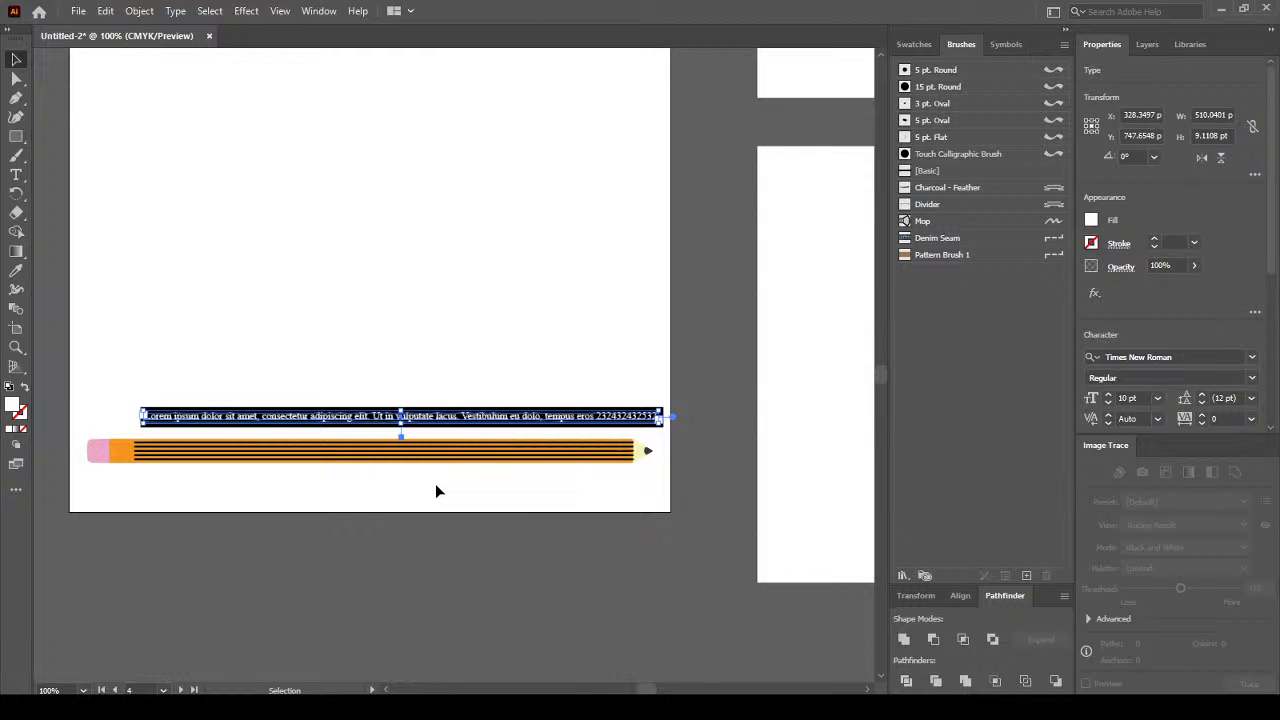
pyautogui.click(435, 484)
pyautogui.click(480, 420)
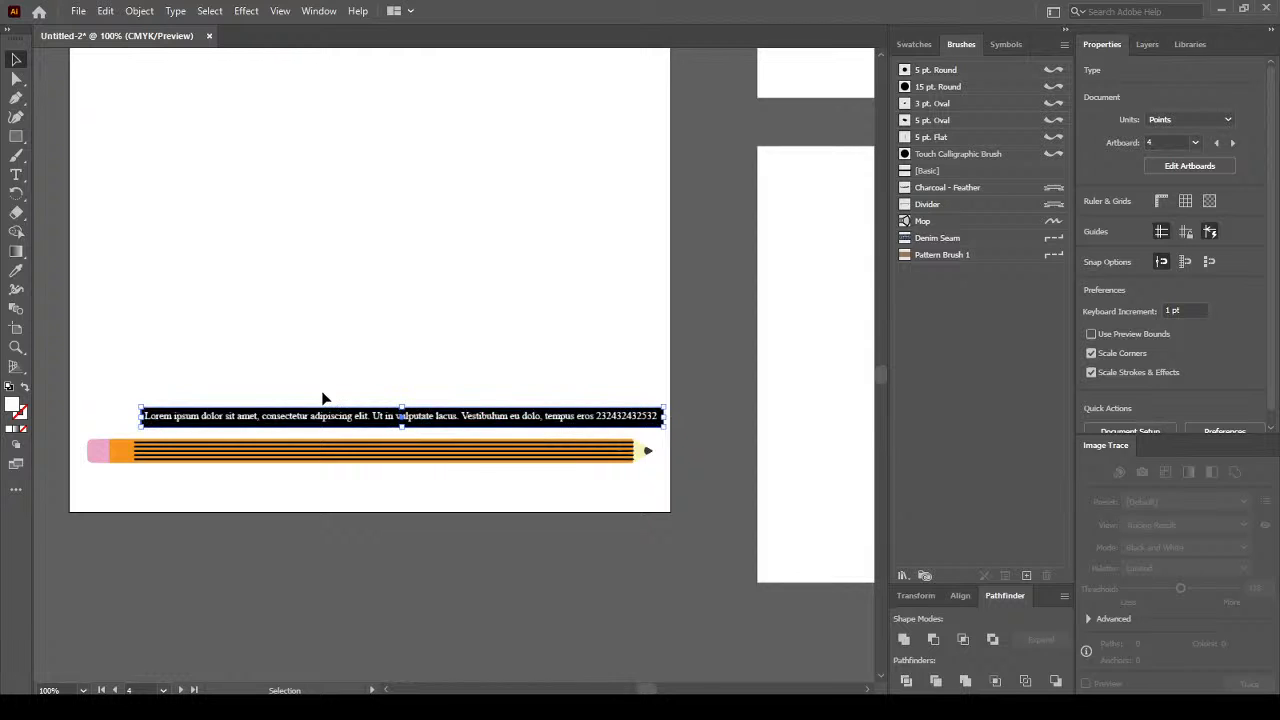
# Shorten the black bar to 14.34 pt tall so it hugs the text line.
pyautogui.hotkey('ctrl', '+')
pyautogui.click(440, 447)
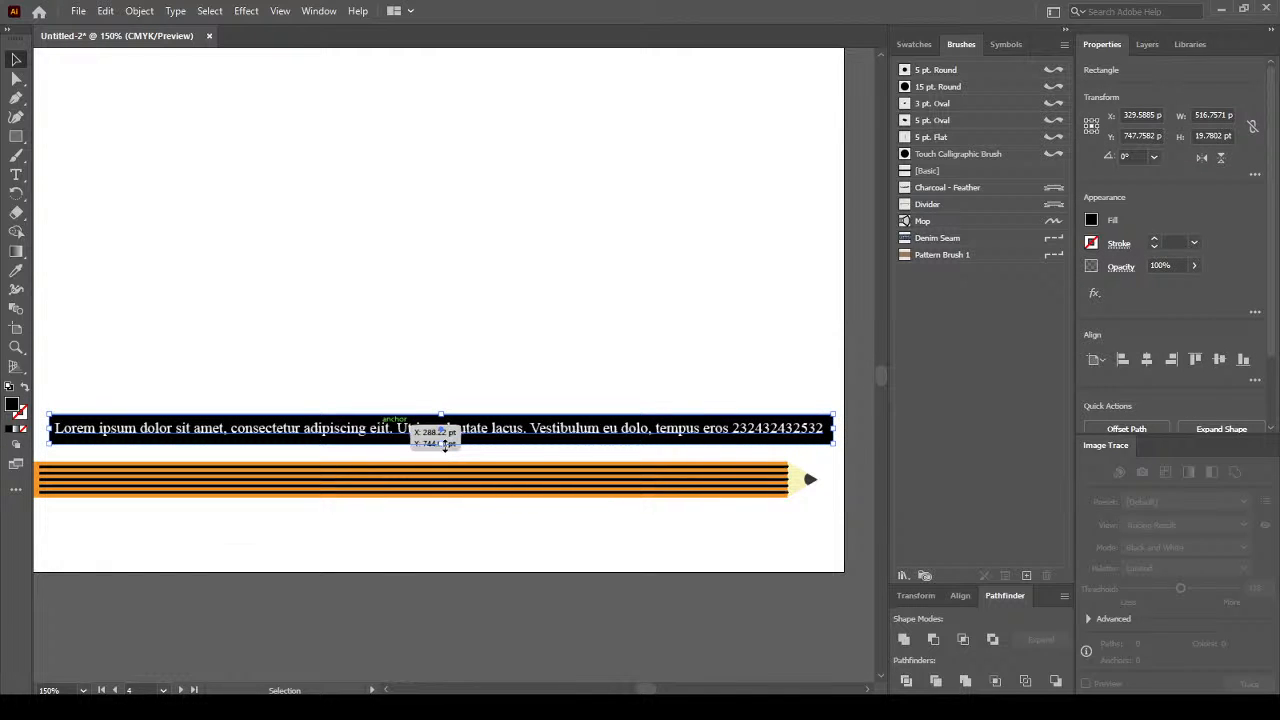
pyautogui.moveTo(444, 444); pyautogui.dragTo(446, 440)
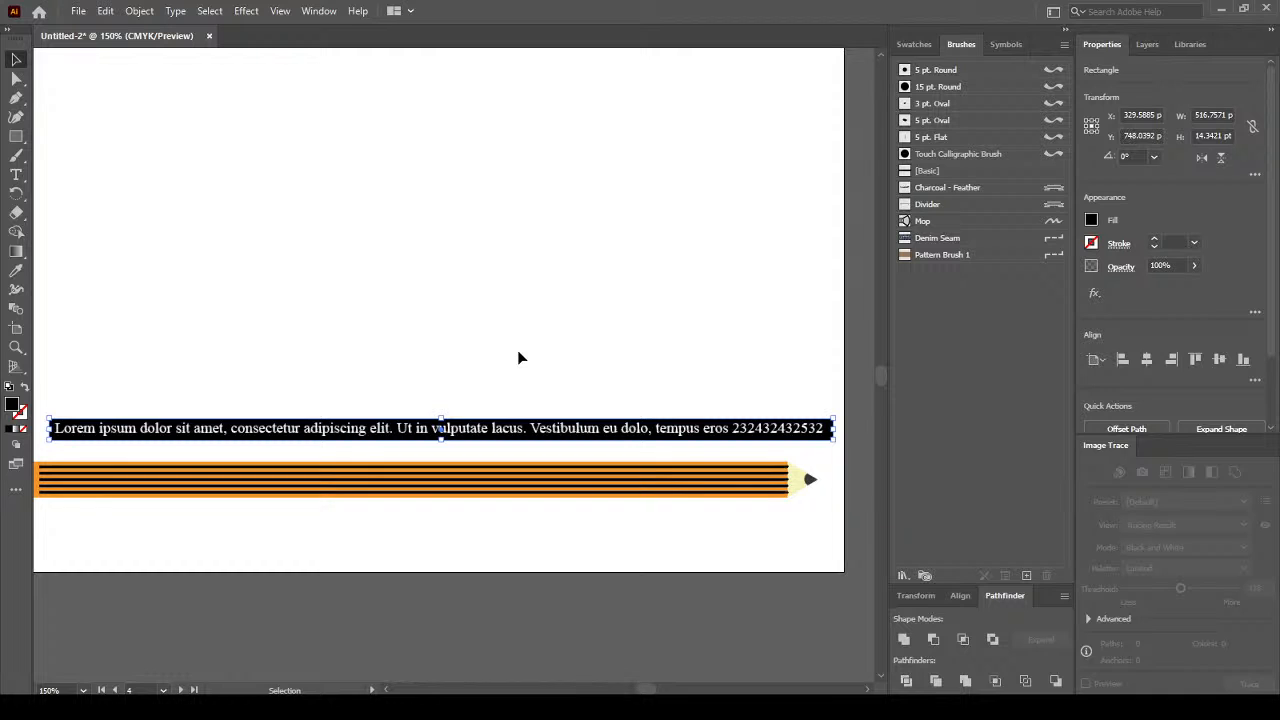
pyautogui.click(517, 347)
pyautogui.hotkey('ctrl', '-')
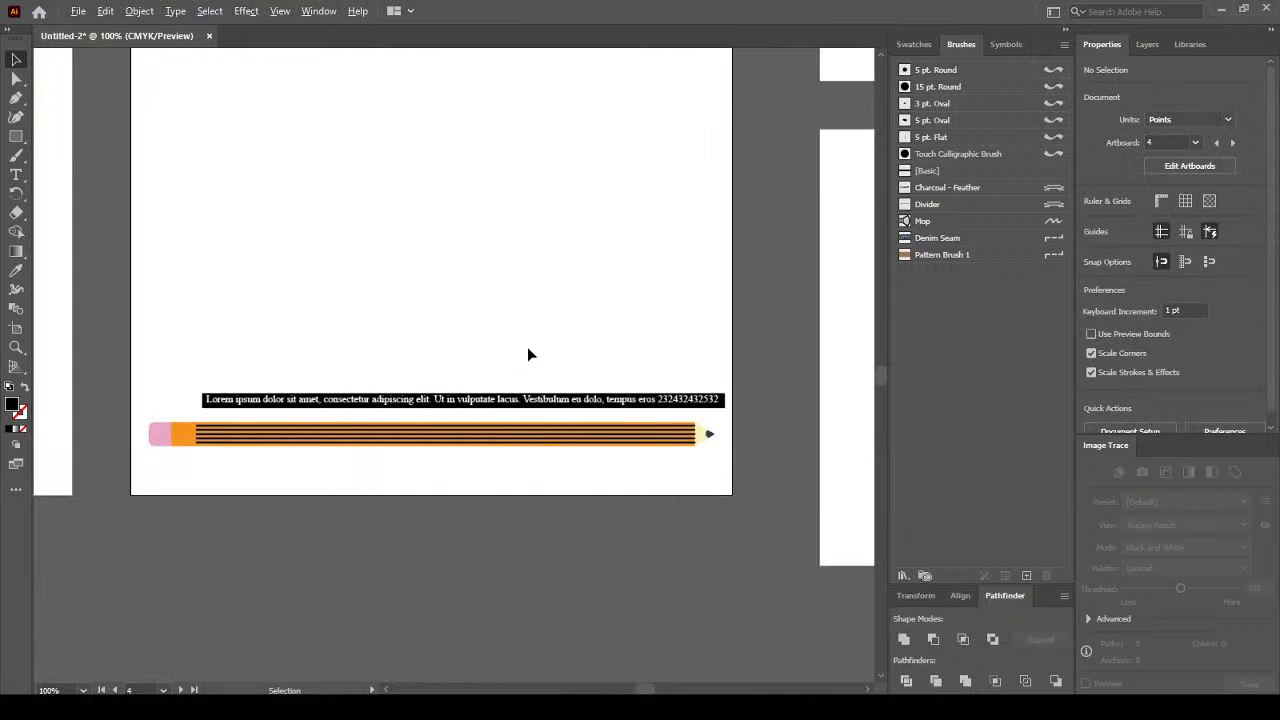
# Group the footer text with its black backing bar.
pyautogui.moveTo(184, 408); pyautogui.dragTo(186, 412)
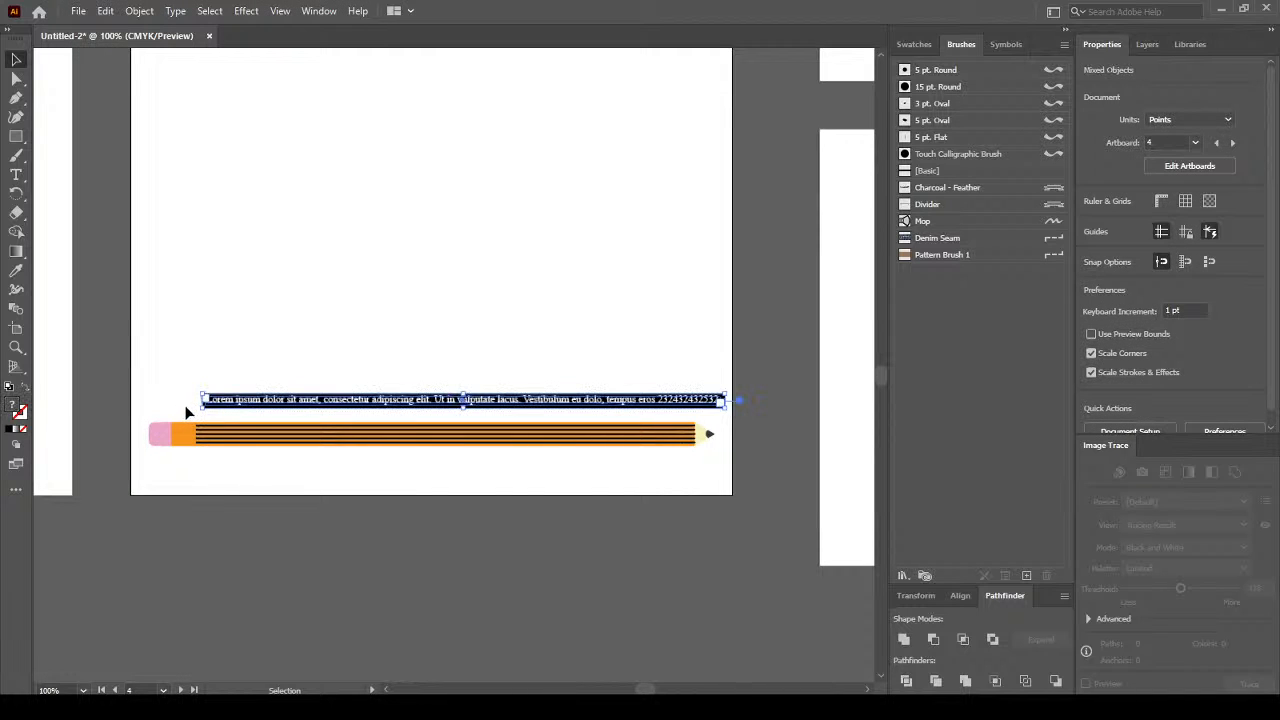
pyautogui.scroll(-3, 1260, 395)
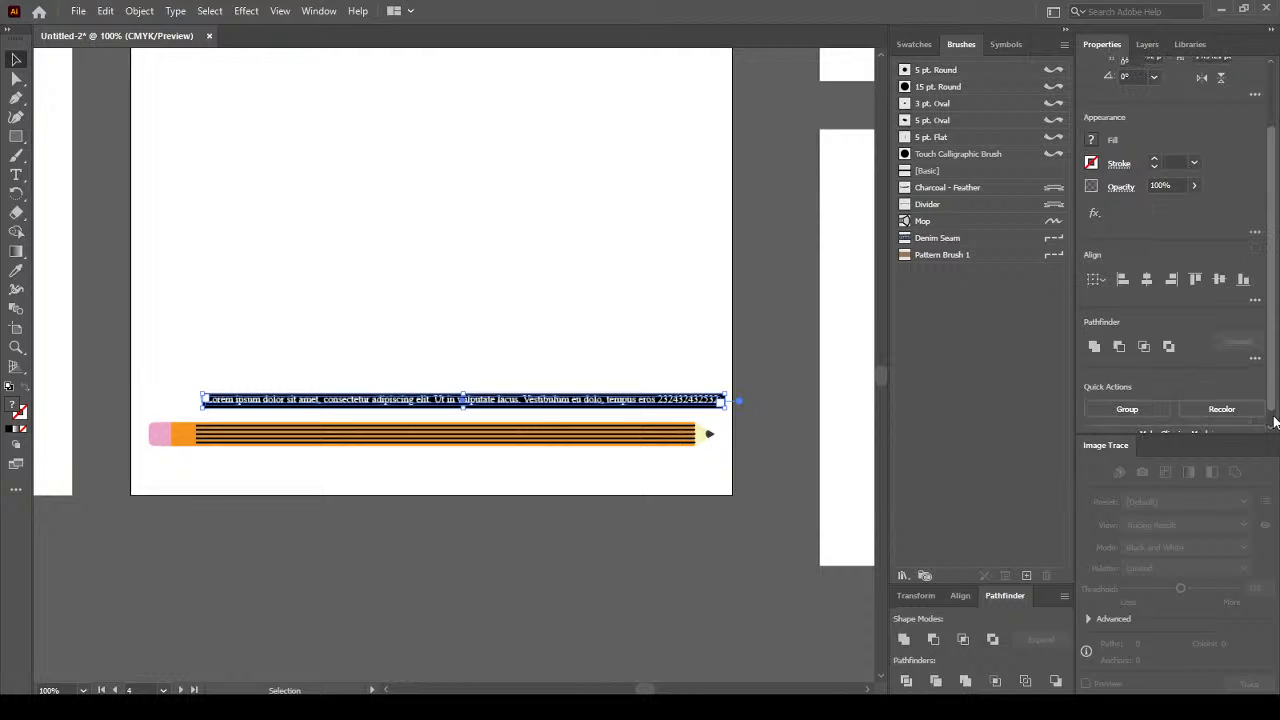
pyautogui.click(1127, 393)
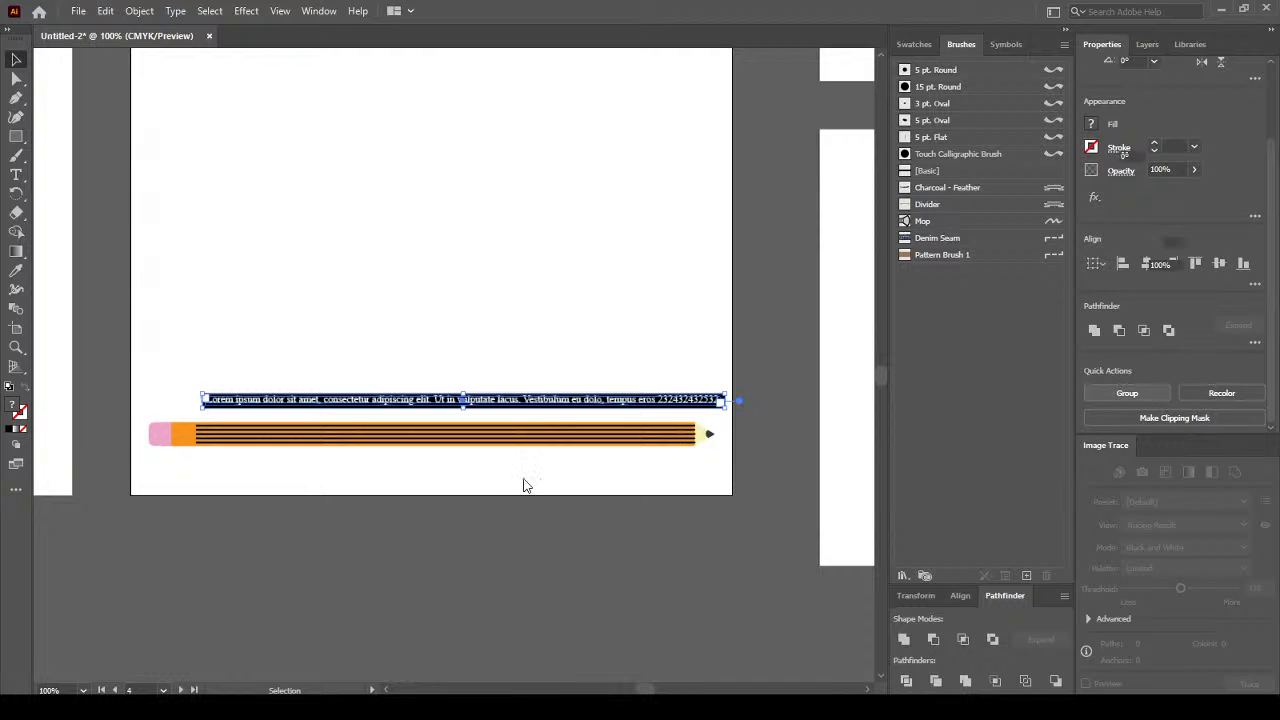
# Position the text group over the pencil's striped body, then lower the whole pencil footer.
pyautogui.hotkey('shift', 'Down')
pyautogui.hotkey('shift', 'Down')
pyautogui.hotkey('shift', 'Down')
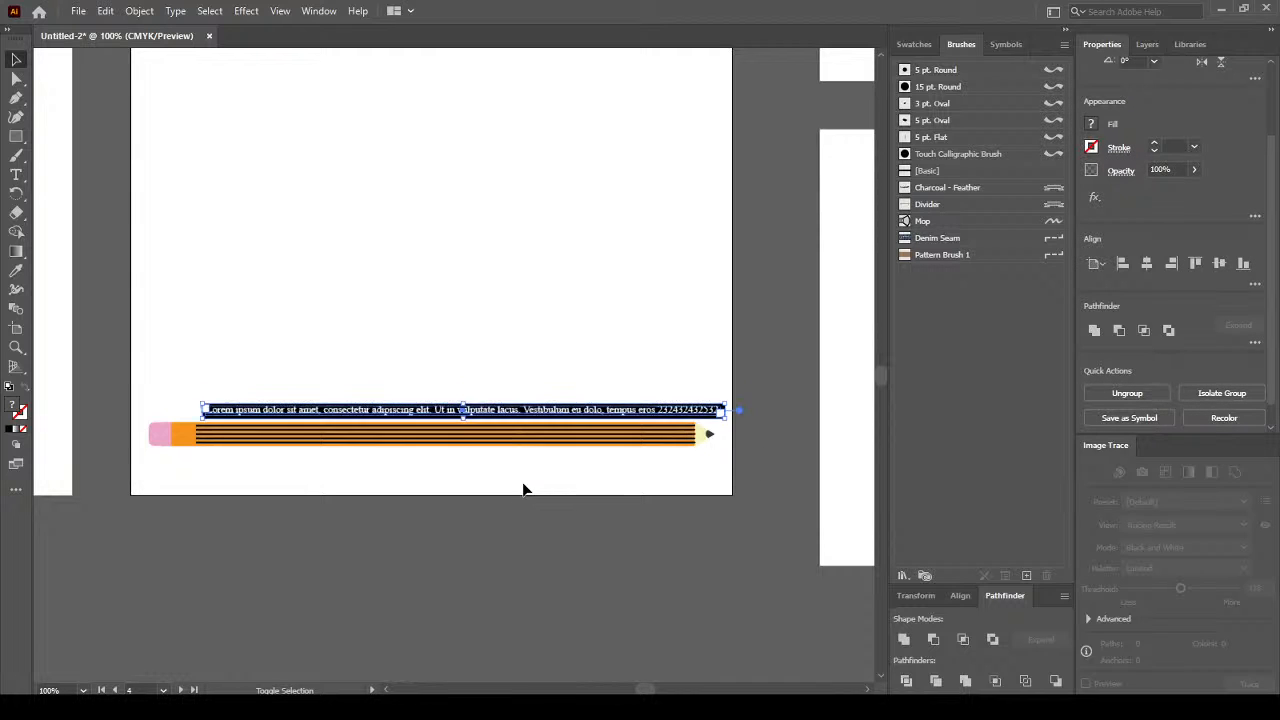
pyautogui.press('Down')
pyautogui.press('Down')
pyautogui.press('Down')
pyautogui.press('Down')
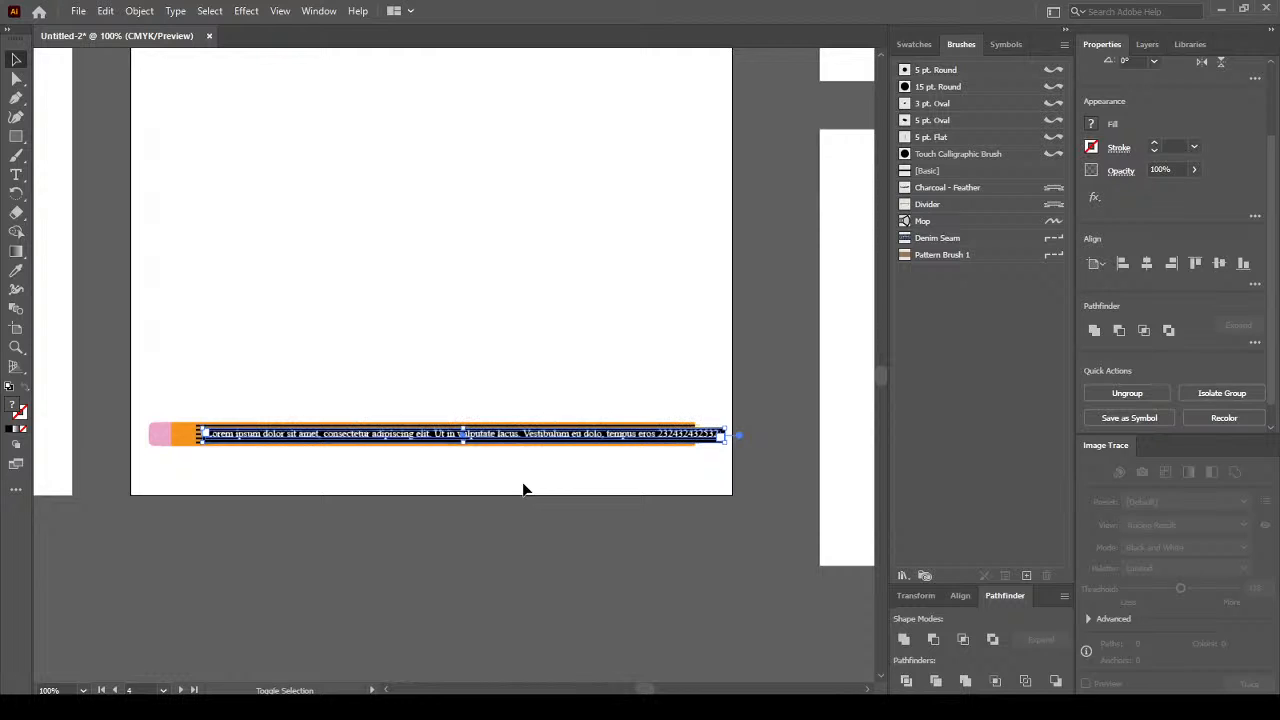
pyautogui.hotkey('shift', 'Left')
pyautogui.hotkey('shift', 'Left')
pyautogui.hotkey('shift', 'Left')
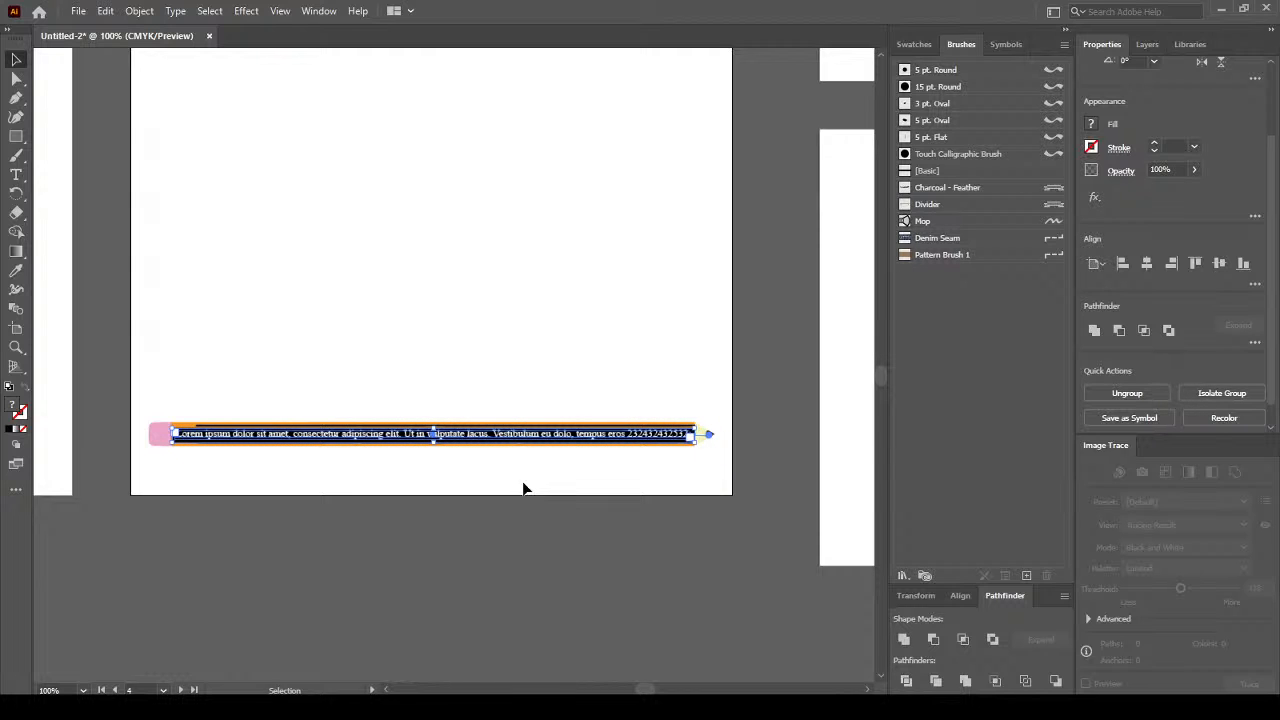
pyautogui.click(526, 470)
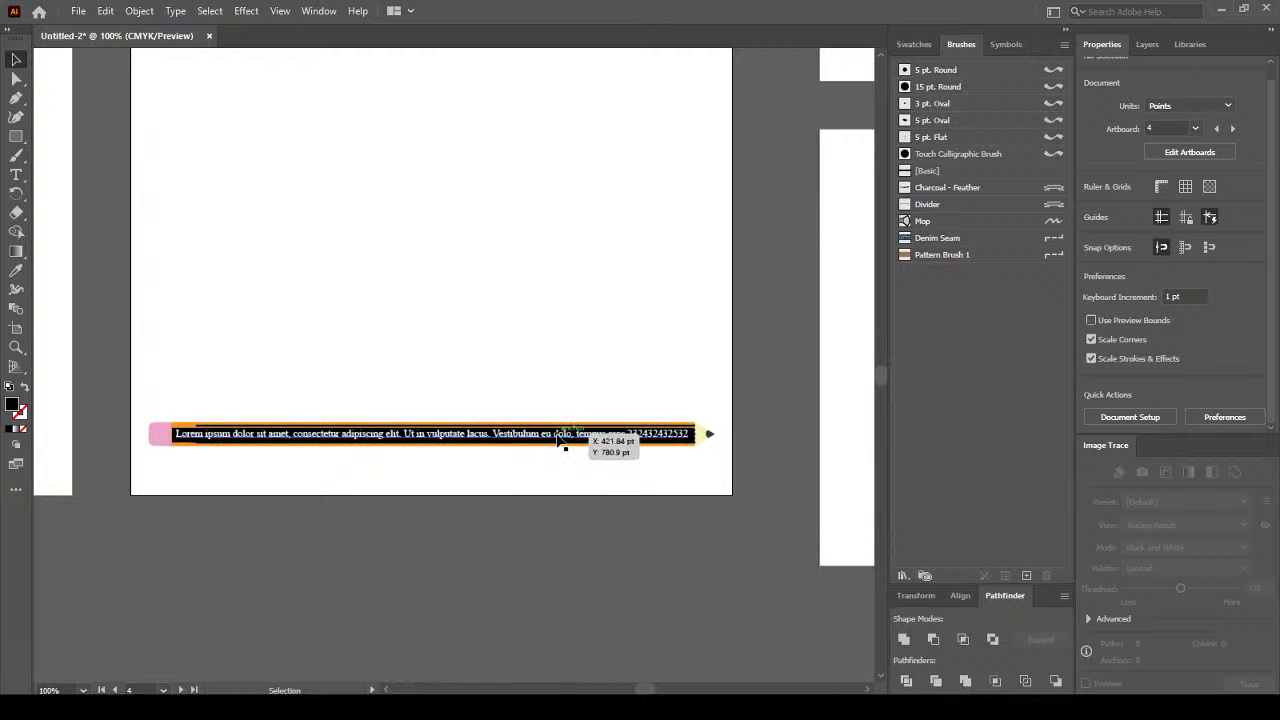
pyautogui.click(562, 440)
pyautogui.press('Up')
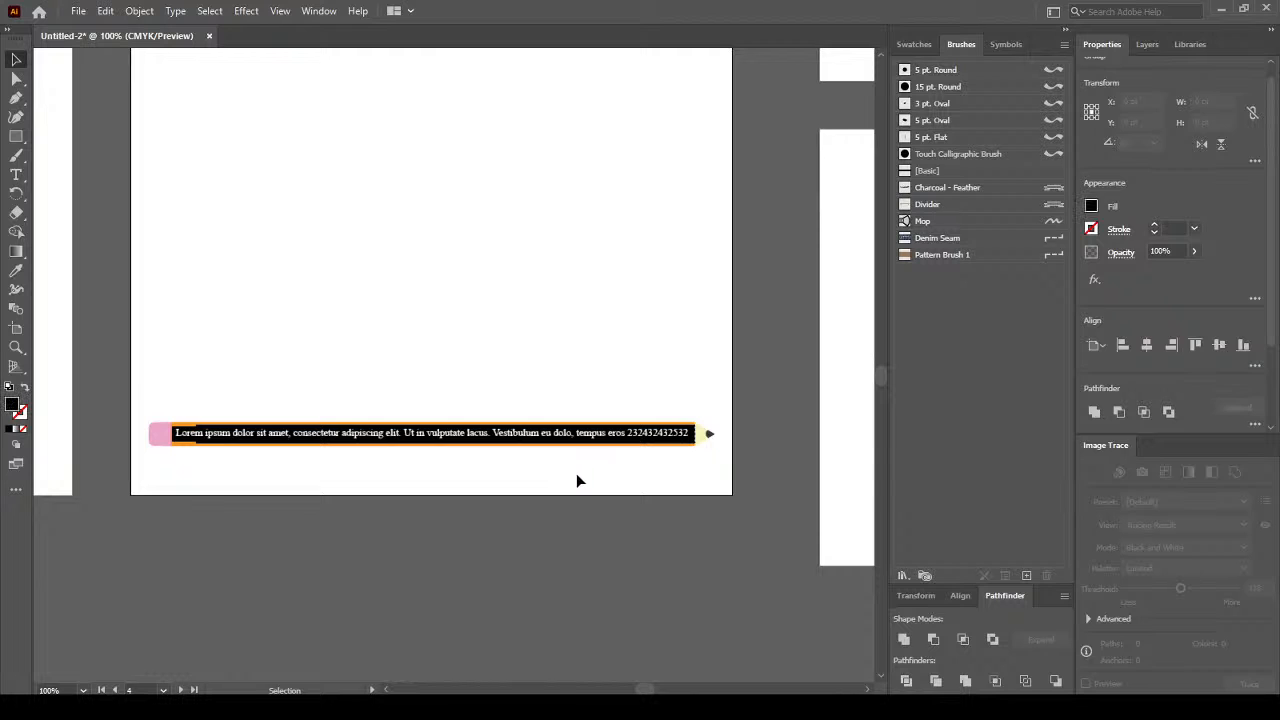
pyautogui.click(576, 473)
pyautogui.hotkey('ctrl', 'z')
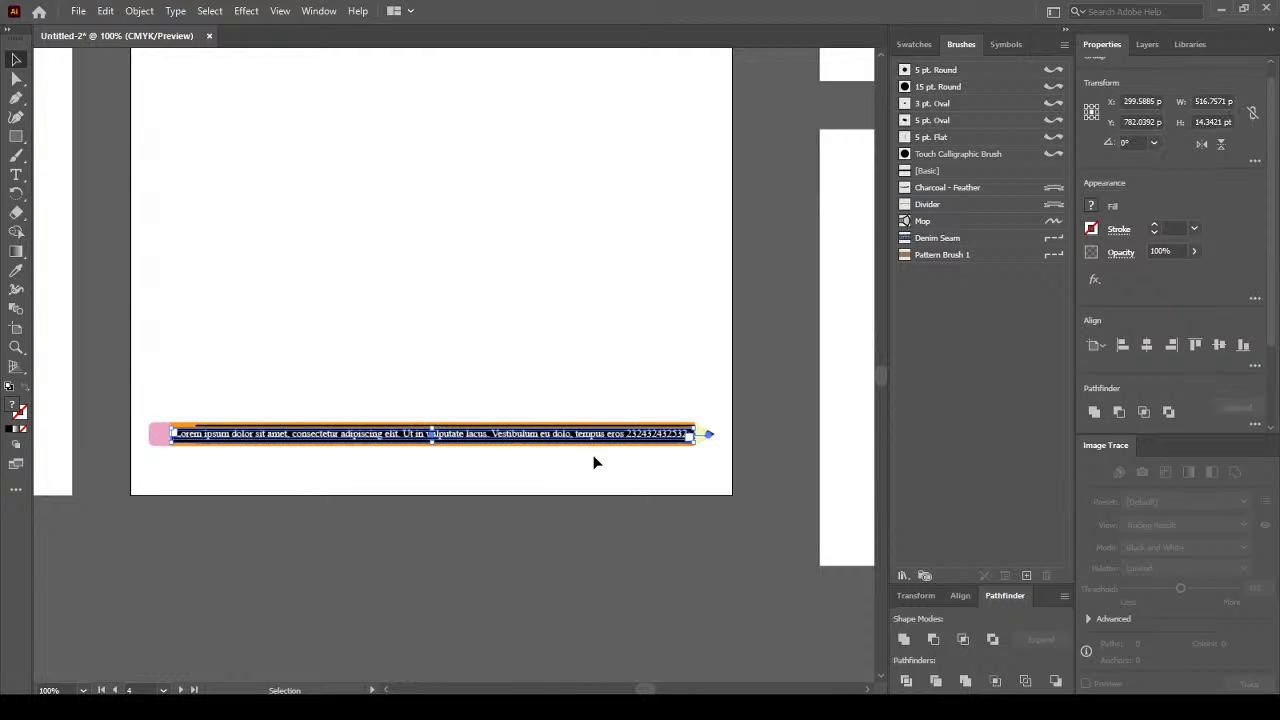
pyautogui.press('Left')
pyautogui.click(594, 462)
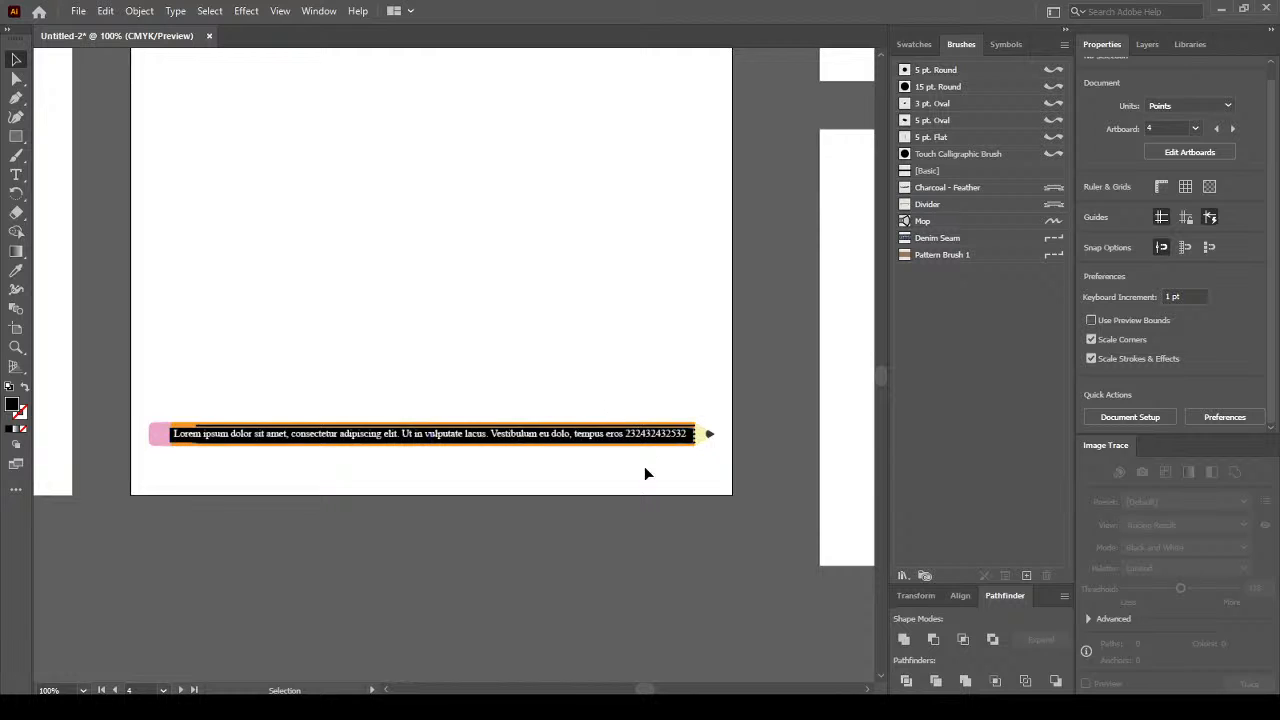
pyautogui.hotkey('ctrl', 'a')
pyautogui.hotkey('shift', 'Down')
pyautogui.hotkey('shift', 'Down')
pyautogui.hotkey('shift', 'Down')
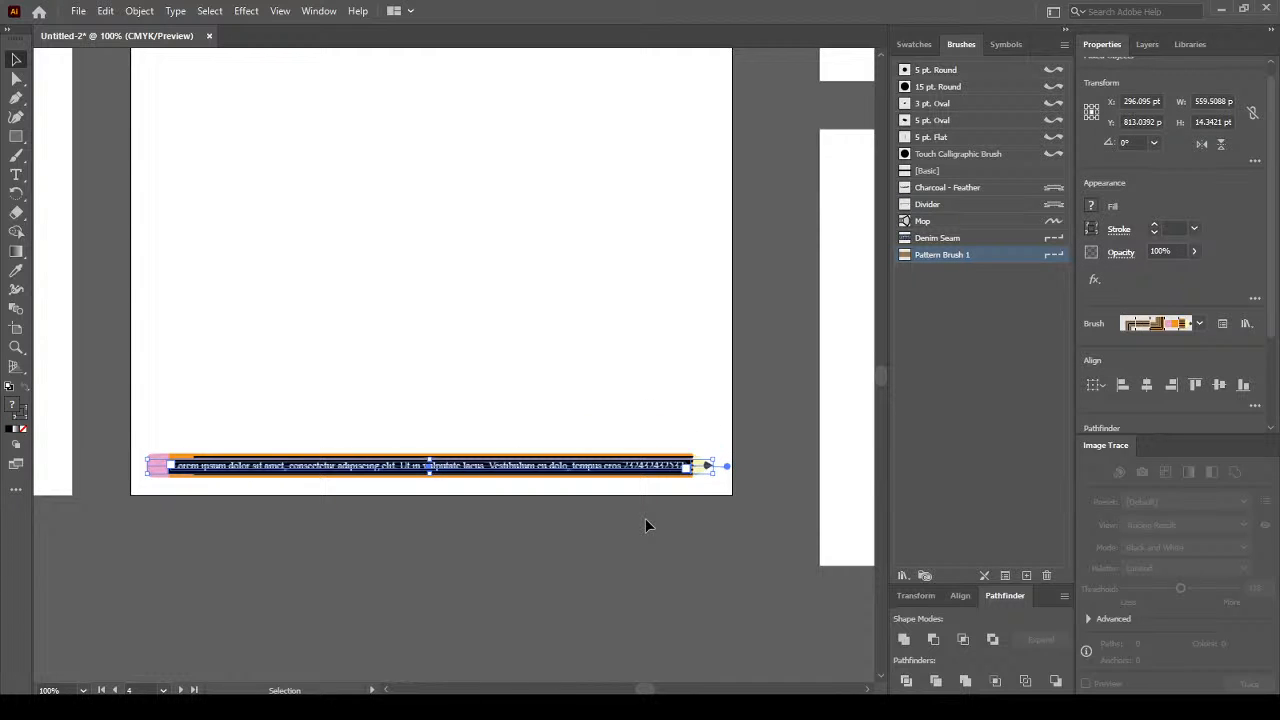
# Move the Lorem ipsum text right, clear of the pencil's ferrule.
pyautogui.click(645, 520)
pyautogui.scroll(1, 117, 480)
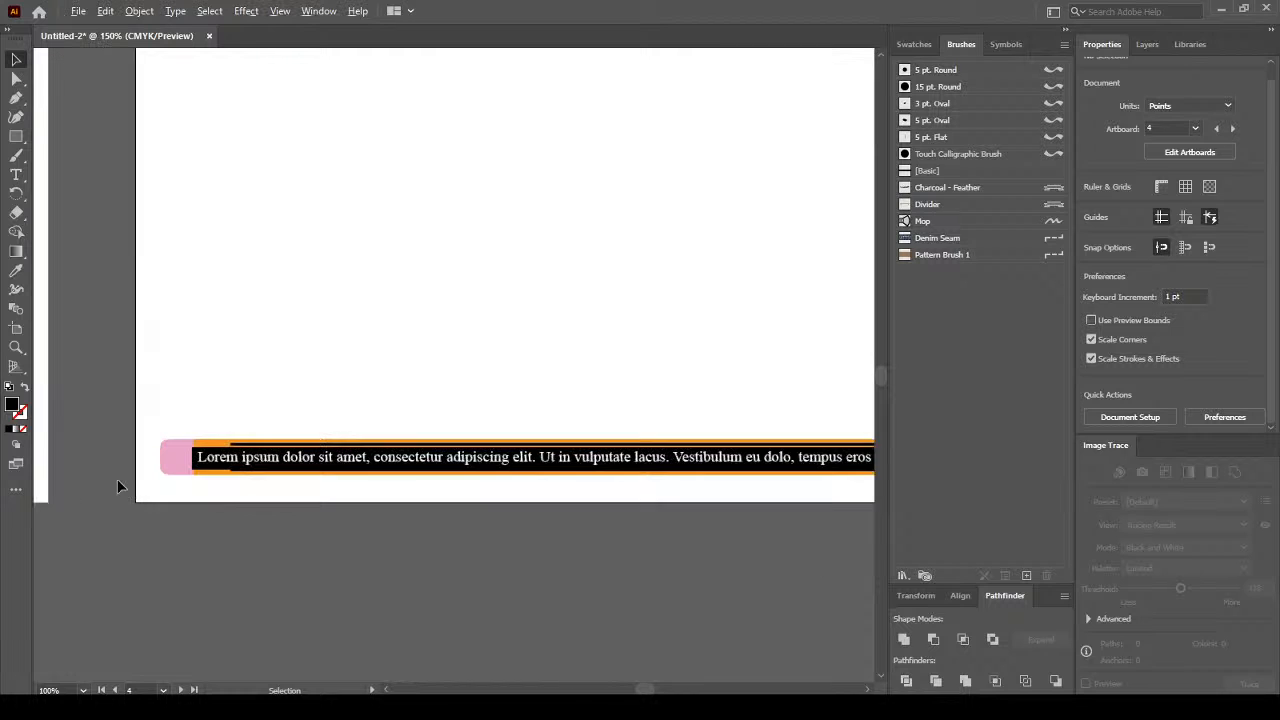
pyautogui.scroll(1, 309, 486)
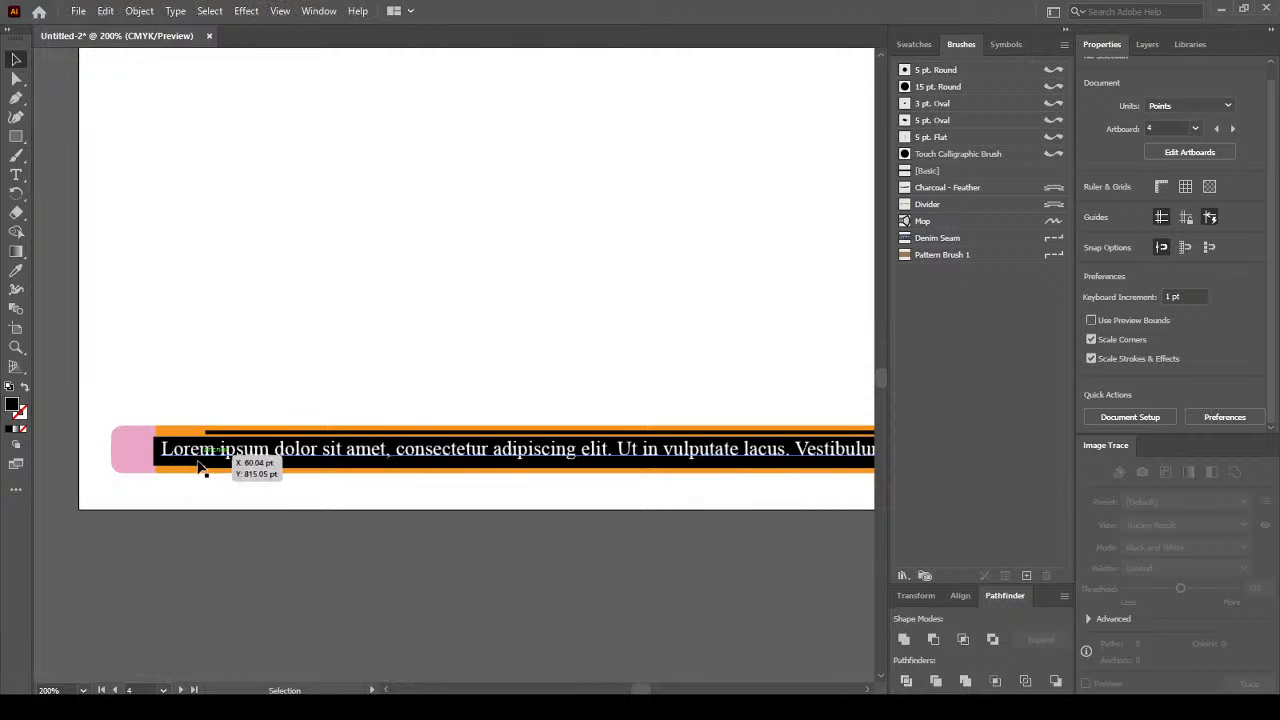
pyautogui.click(157, 452)
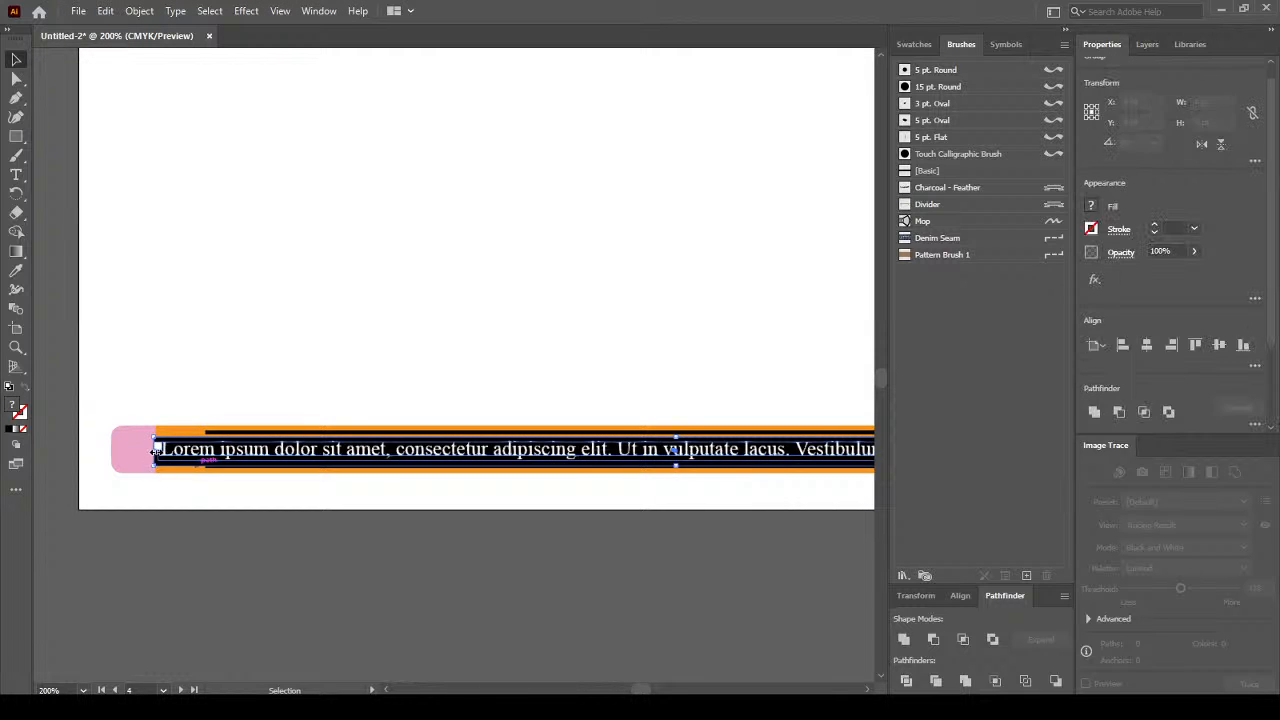
pyautogui.moveTo(157, 451); pyautogui.dragTo(212, 451)
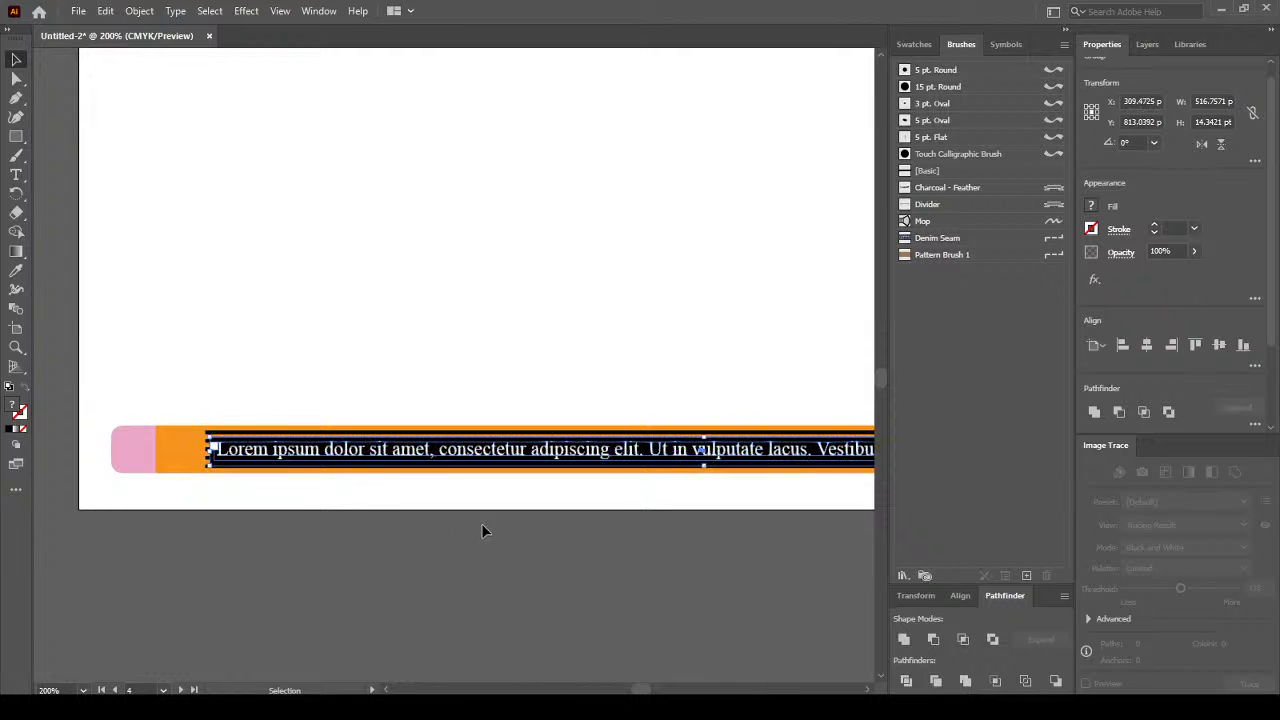
pyautogui.click(563, 490)
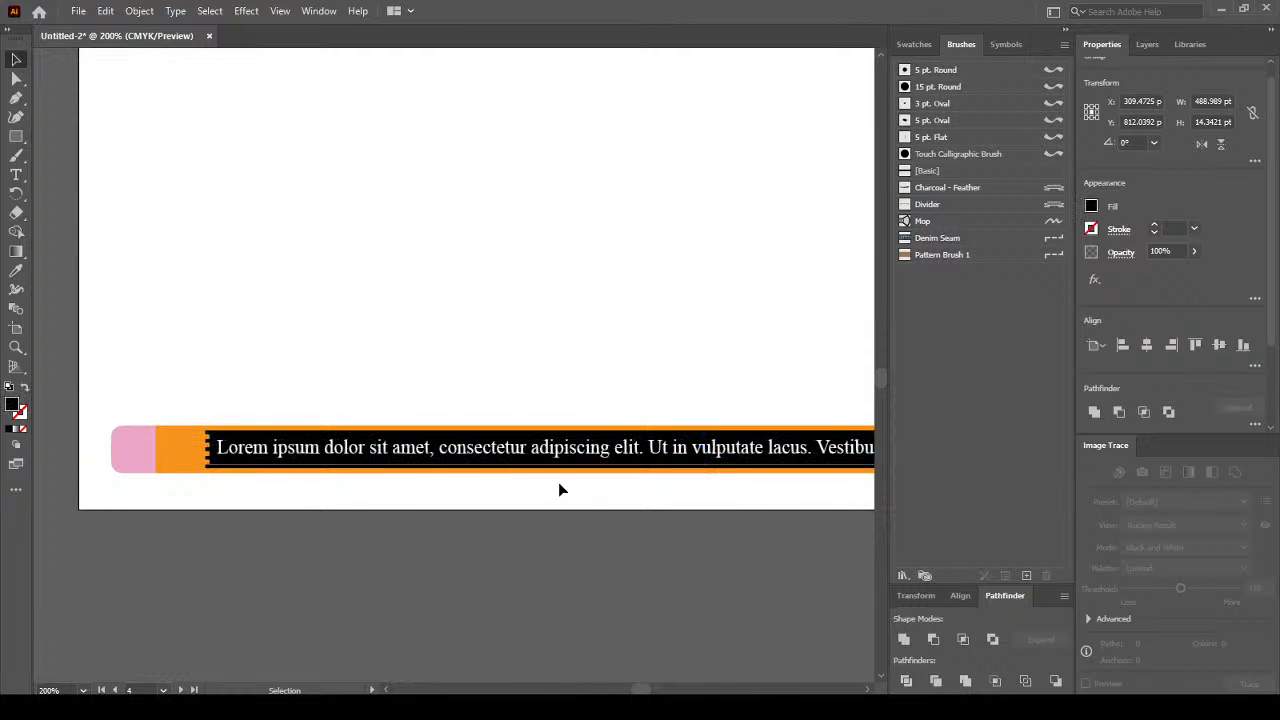
# Stretch the footer text group to 487.38 × 13.32 pt to fill the pencil body.
pyautogui.click(498, 466)
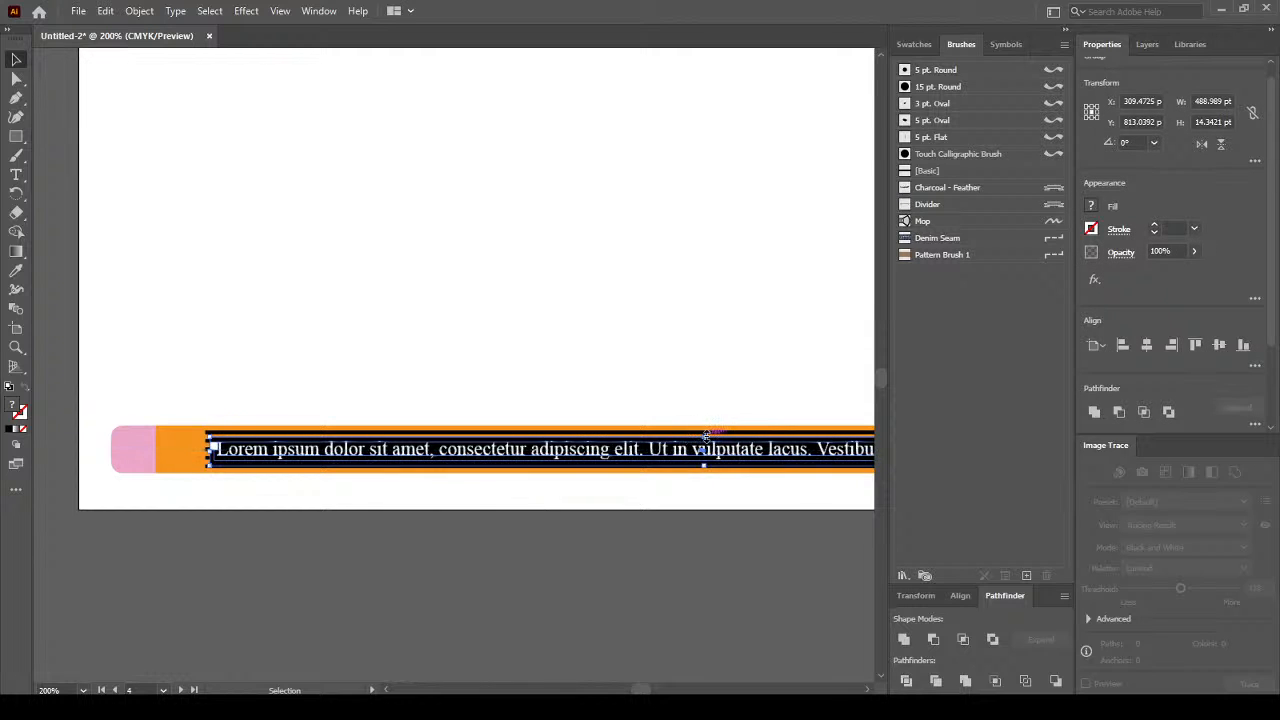
pyautogui.moveTo(708, 430); pyautogui.dragTo(727, 413)
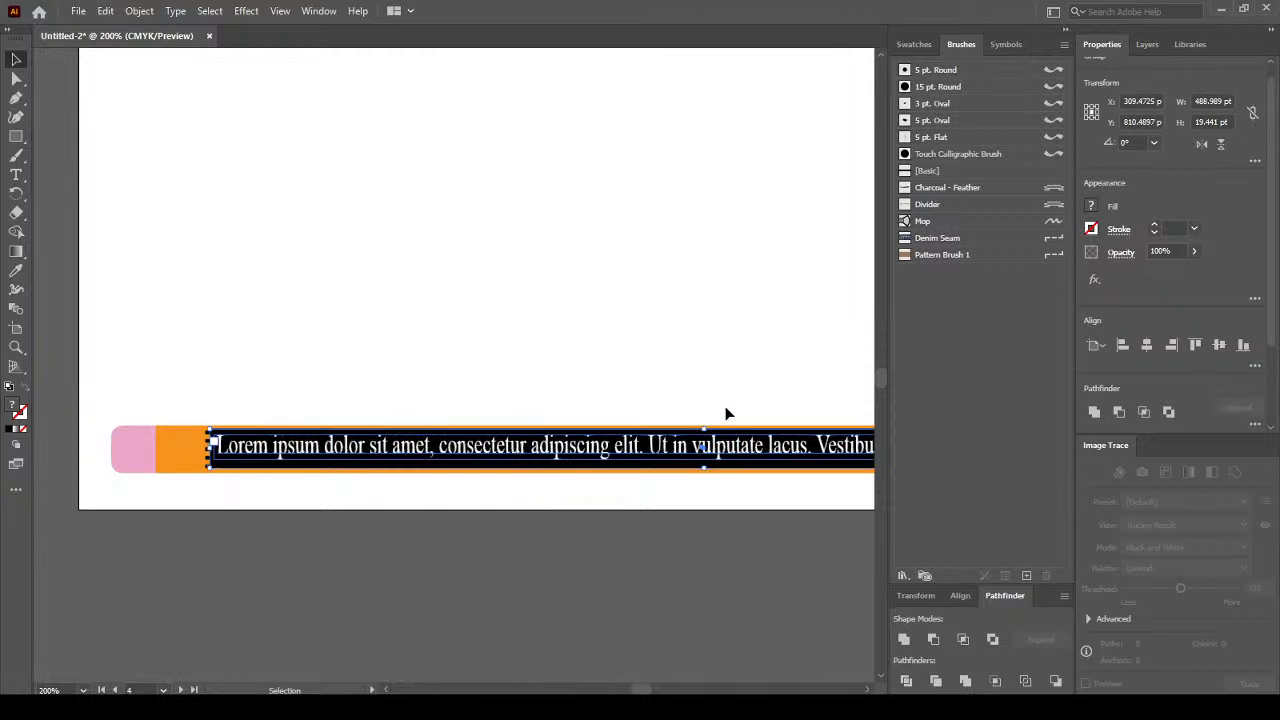
pyautogui.click(720, 479)
pyautogui.scroll(-2, 649, 448)
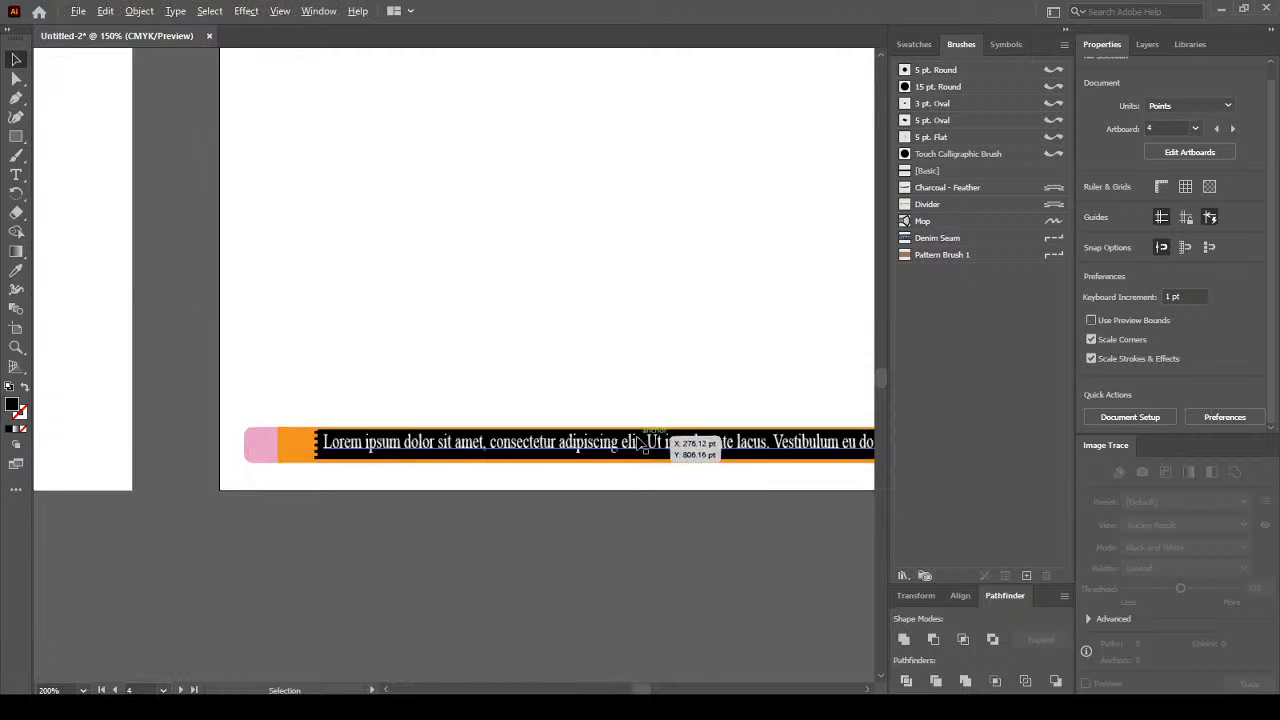
pyautogui.moveTo(757, 397); pyautogui.dragTo(526, 398)
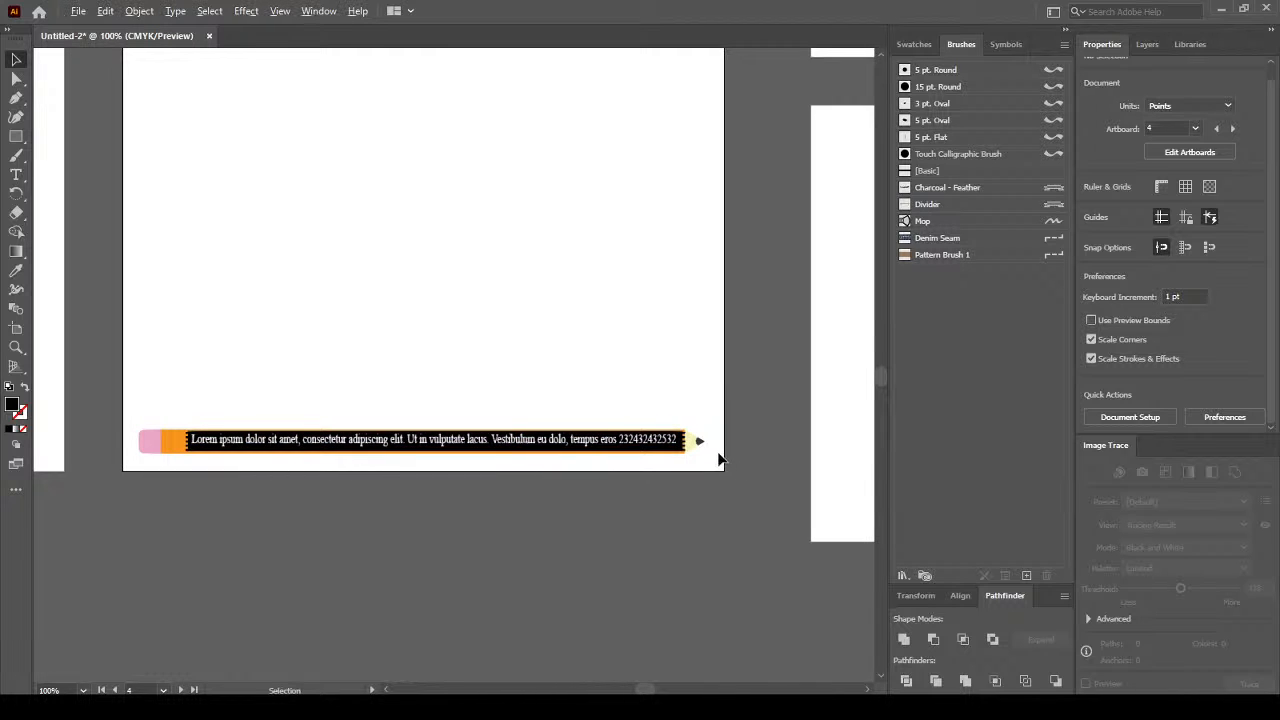
pyautogui.scroll(2, 720, 459)
# Select the entire footer text line, exit text editing, and clear the selection.
pyautogui.click(600, 441)
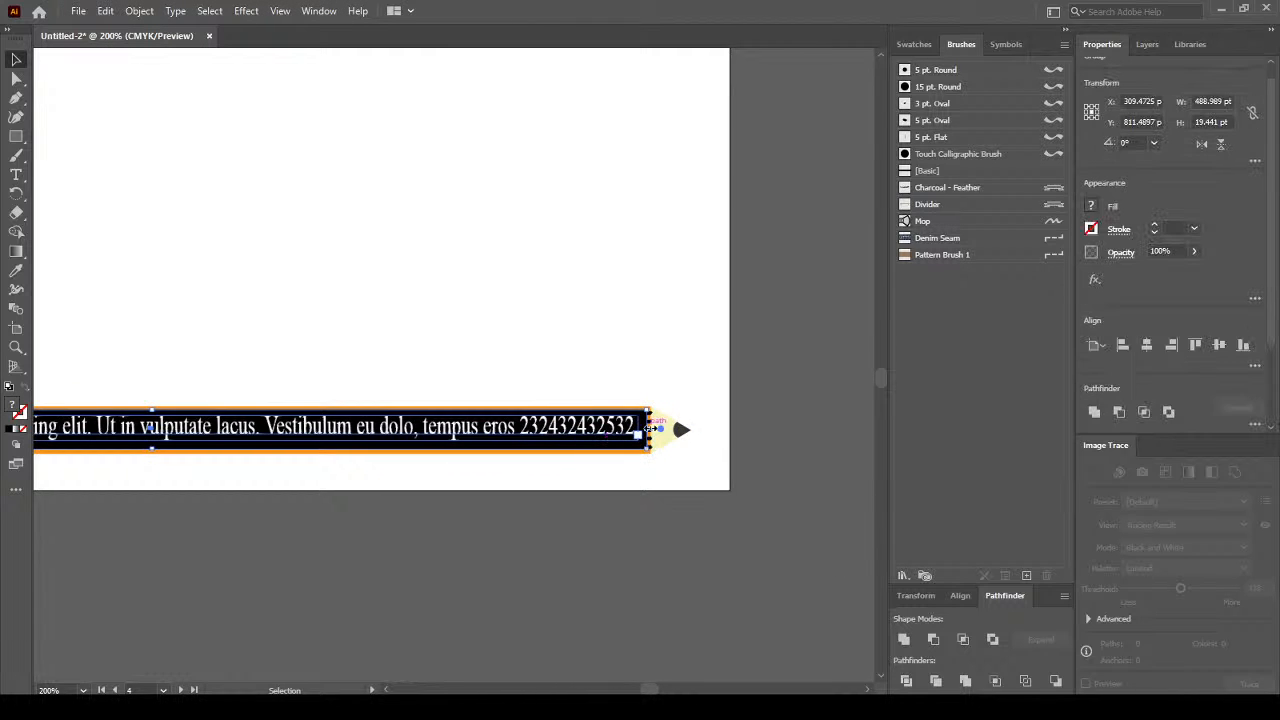
pyautogui.tripleClick(648, 428)
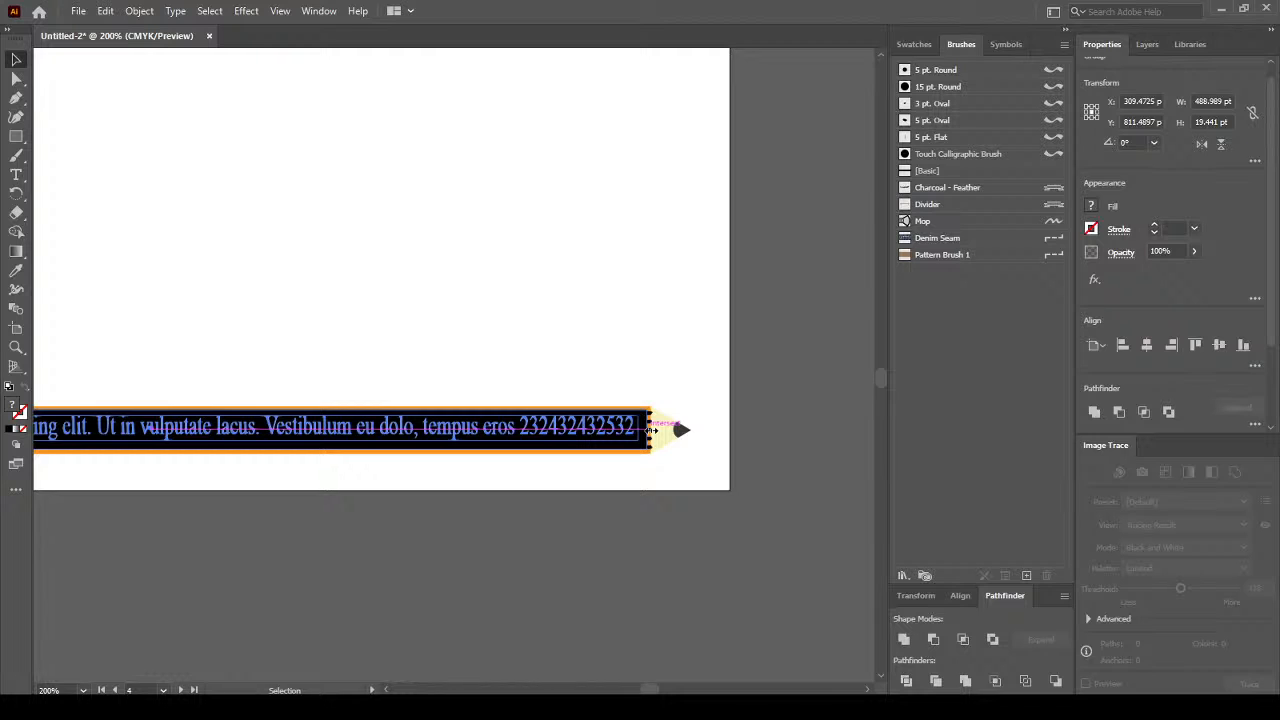
pyautogui.click(176, 428)
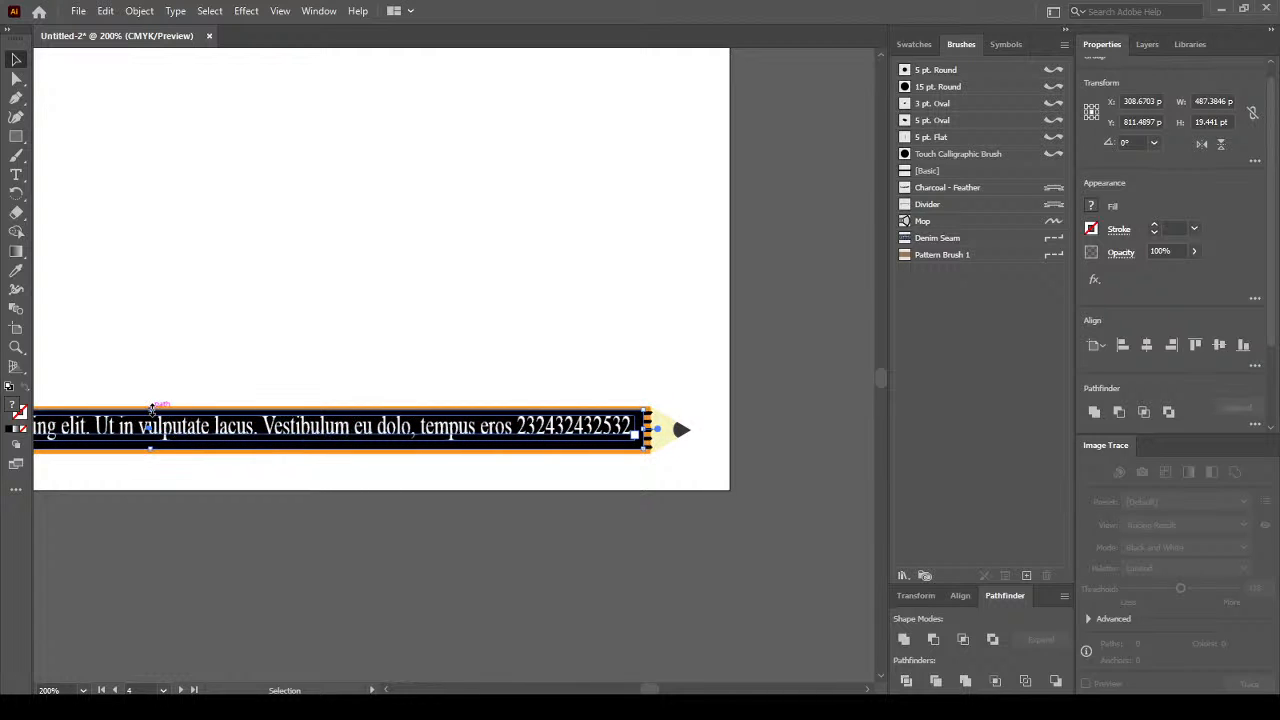
pyautogui.tripleClick(152, 416)
pyautogui.press('Escape')
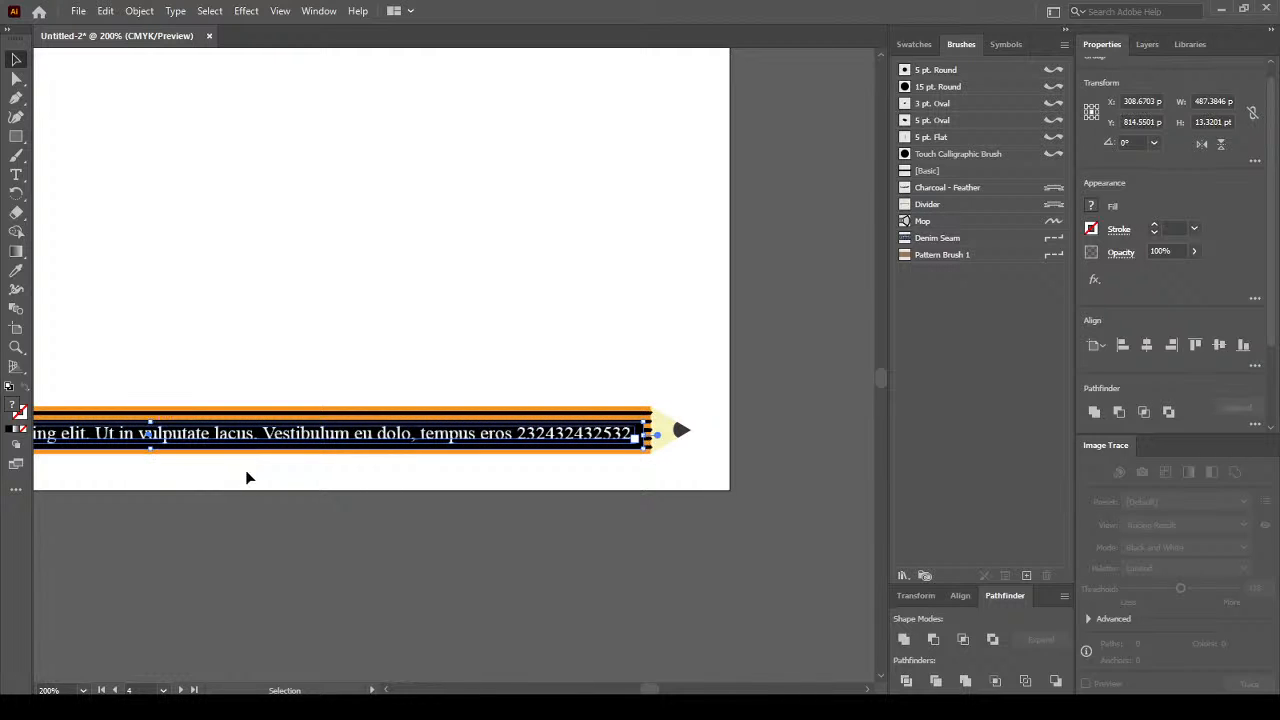
pyautogui.scroll(-3, 254, 473)
pyautogui.click(247, 478)
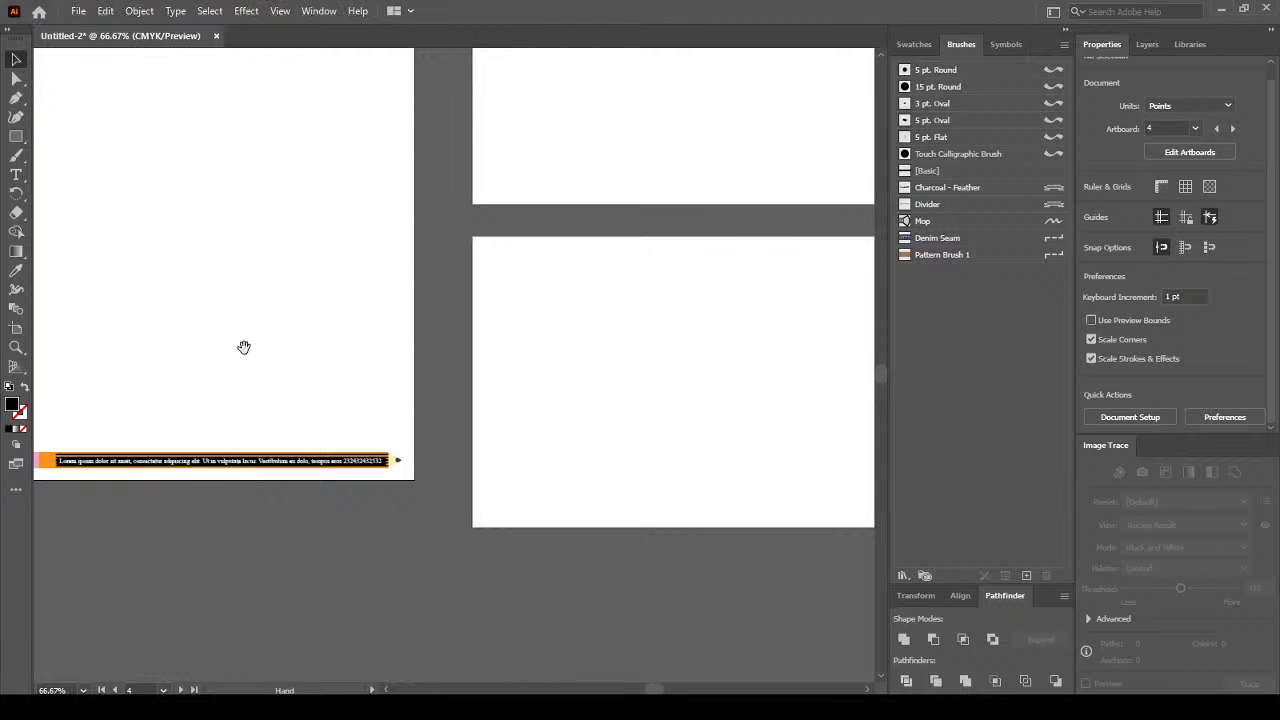
# Undo the footer edits back to the plain pencil brush path, with the Lorem ipsum line beneath it.
pyautogui.moveTo(195, 345); pyautogui.dragTo(401, 463)
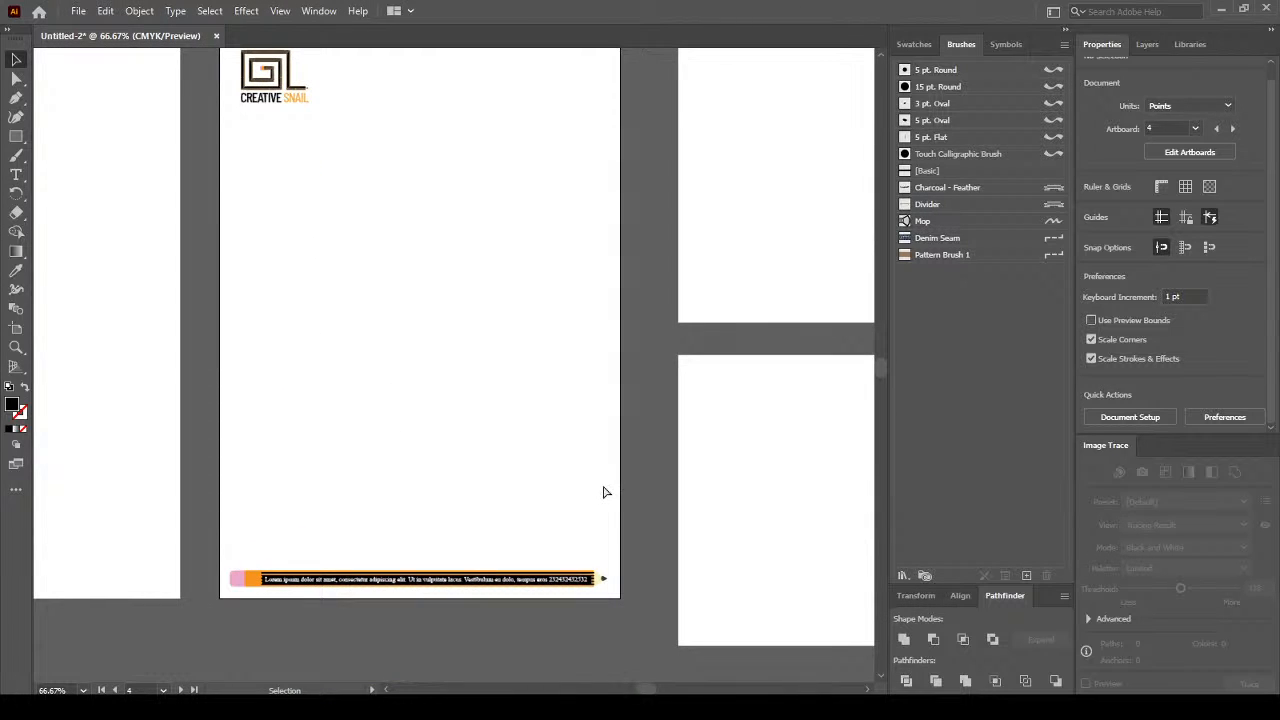
pyautogui.hotkey('ctrl', 'z')
pyautogui.hotkey('ctrl', 'z')
pyautogui.hotkey('ctrl', 'z')
pyautogui.hotkey('ctrl', 'z')
pyautogui.hotkey('ctrl', 'z')
pyautogui.hotkey('ctrl', 'z')
pyautogui.hotkey('ctrl', 'z')
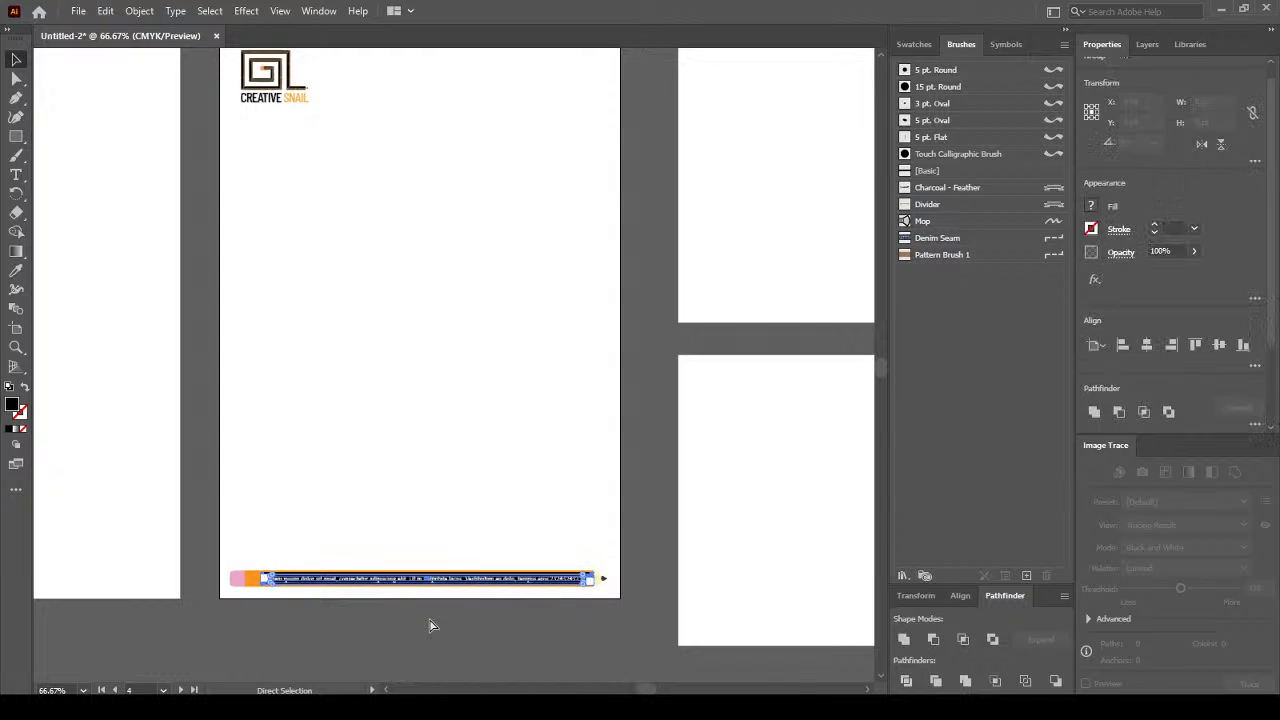
pyautogui.hotkey('ctrl', 'z')
pyautogui.hotkey('ctrl', 'z')
pyautogui.hotkey('ctrl', 'z')
pyautogui.hotkey('ctrl', 'z')
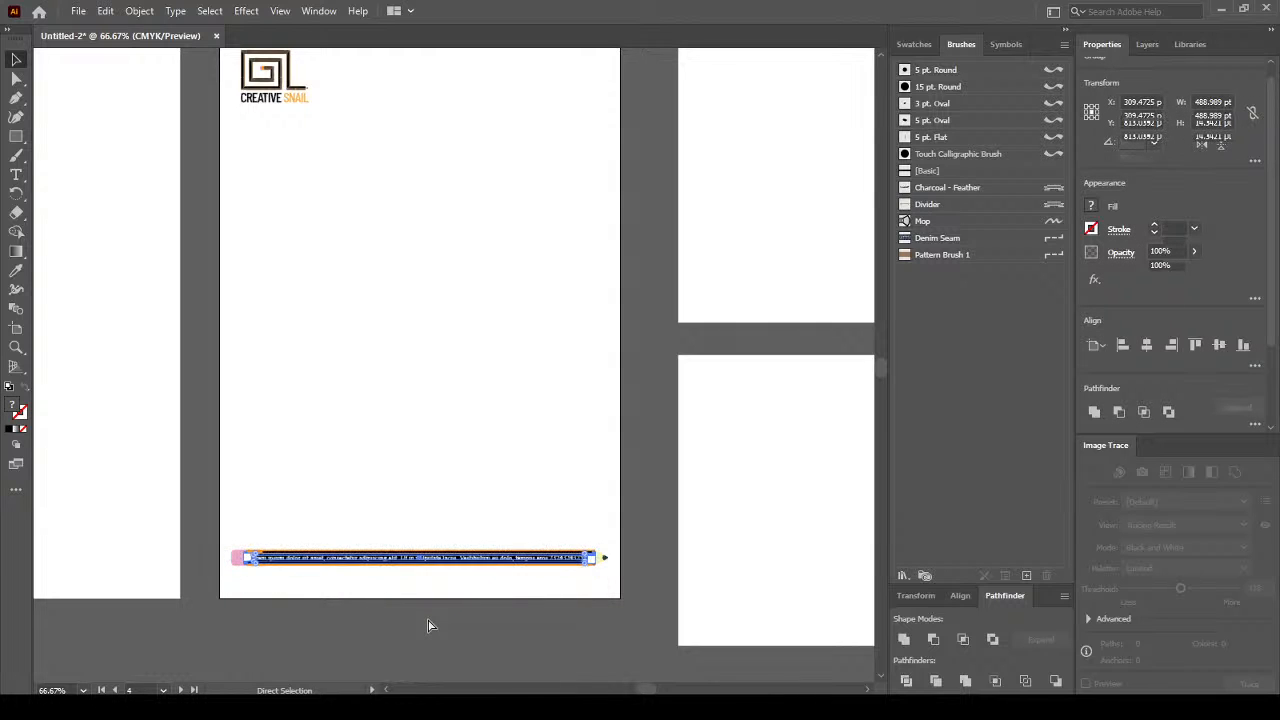
pyautogui.hotkey('ctrl', 'z')
pyautogui.hotkey('ctrl', 'z')
pyautogui.hotkey('ctrl', 'z')
pyautogui.hotkey('ctrl', 'z')
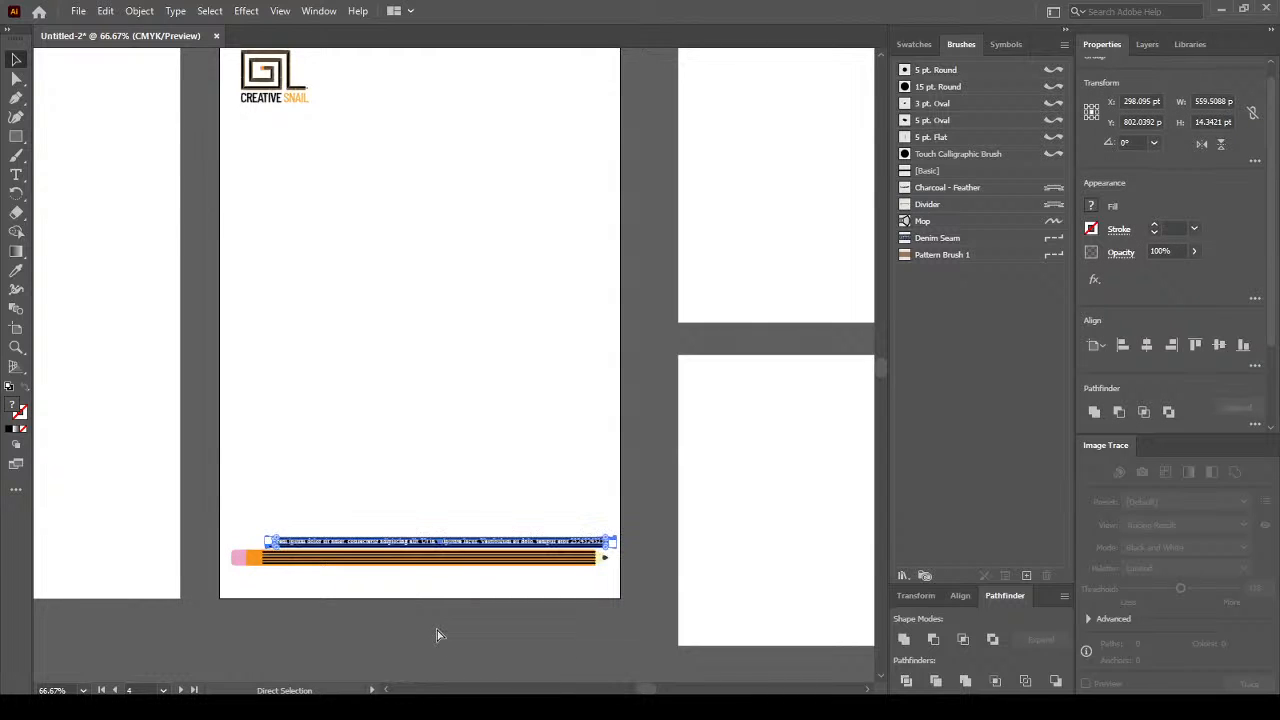
pyautogui.hotkey('ctrl', 'z')
pyautogui.hotkey('ctrl', 'z')
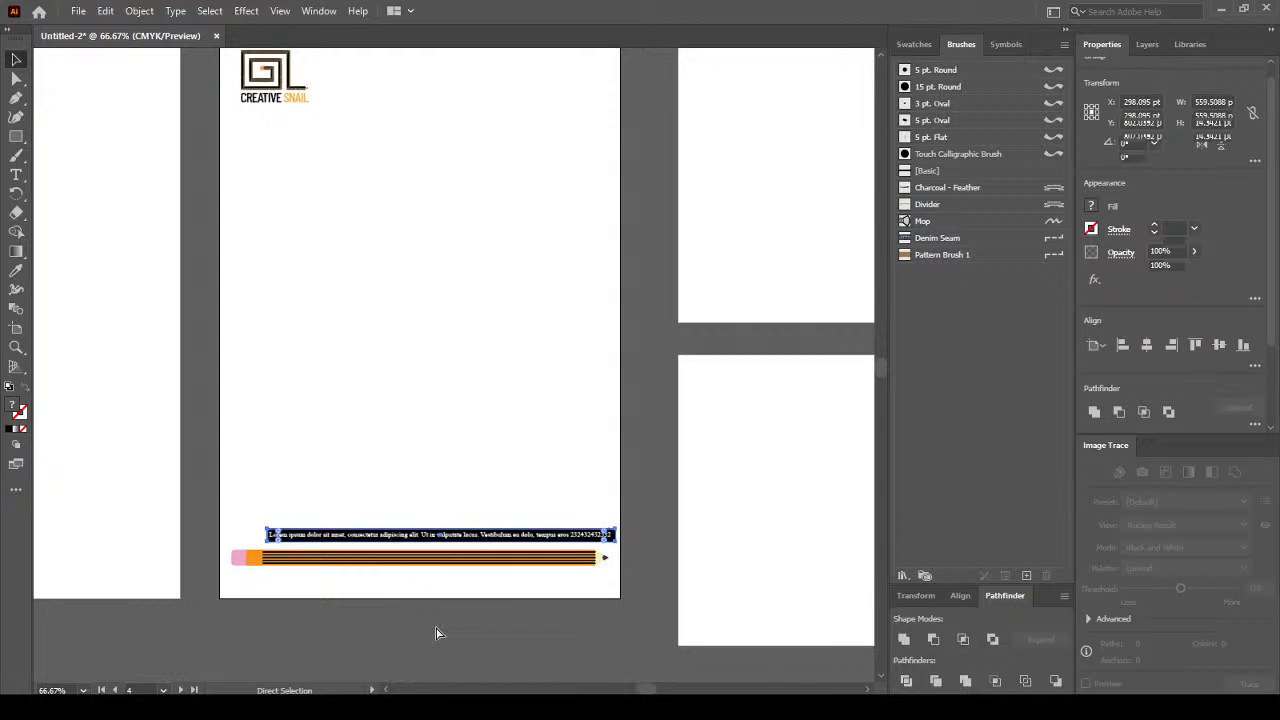
pyautogui.hotkey('ctrl', 'z')
pyautogui.hotkey('ctrl', 'z')
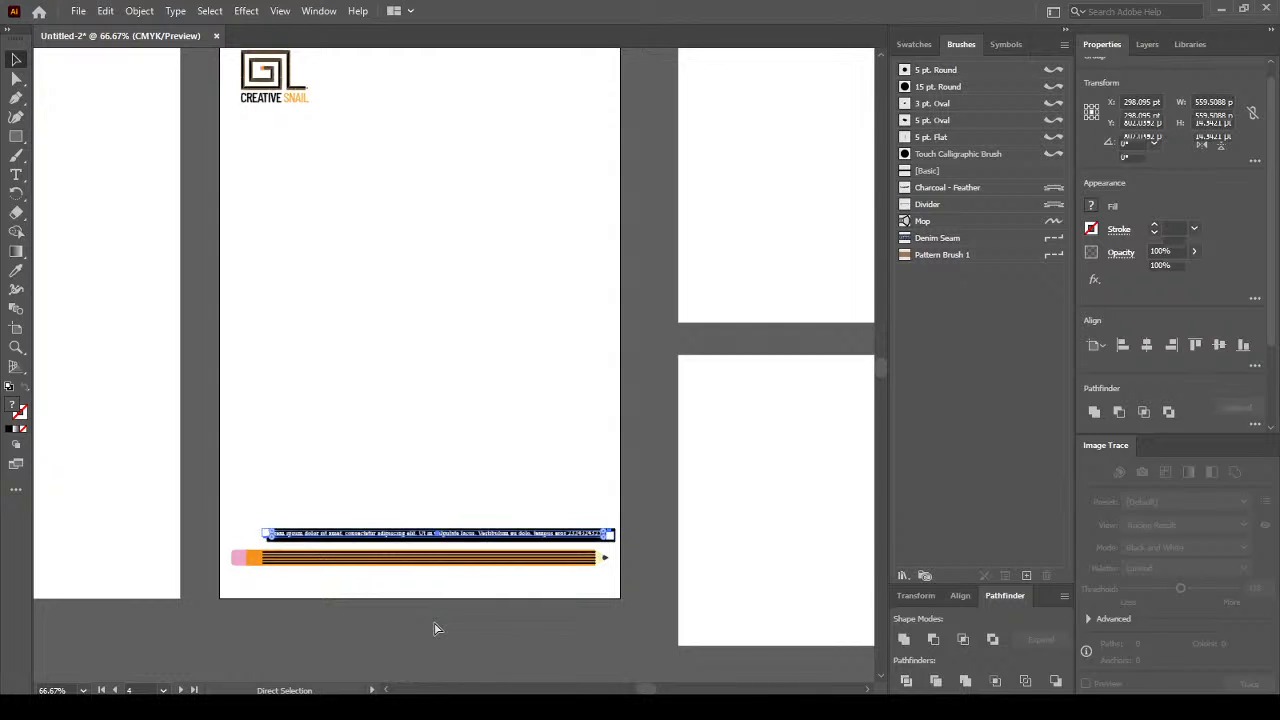
pyautogui.hotkey('ctrl', 'z')
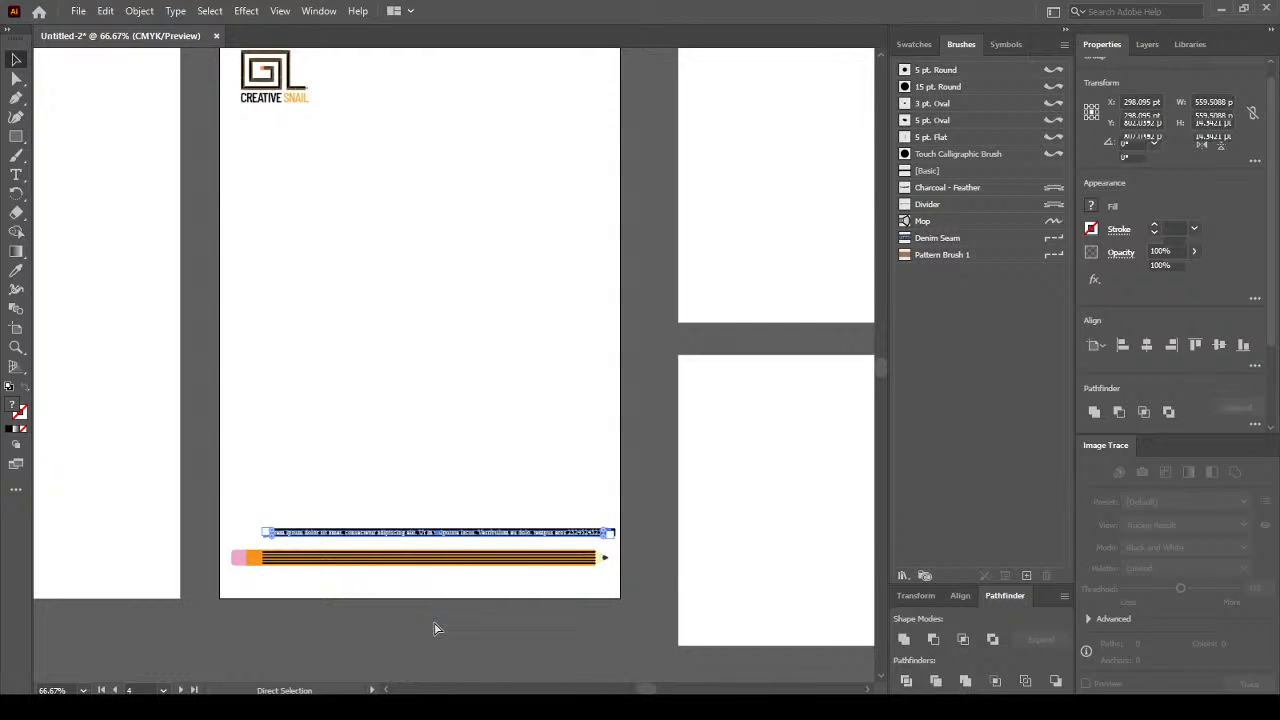
pyautogui.hotkey('ctrl', 'z')
pyautogui.hotkey('ctrl', 'z')
pyautogui.hotkey('ctrl', 'z')
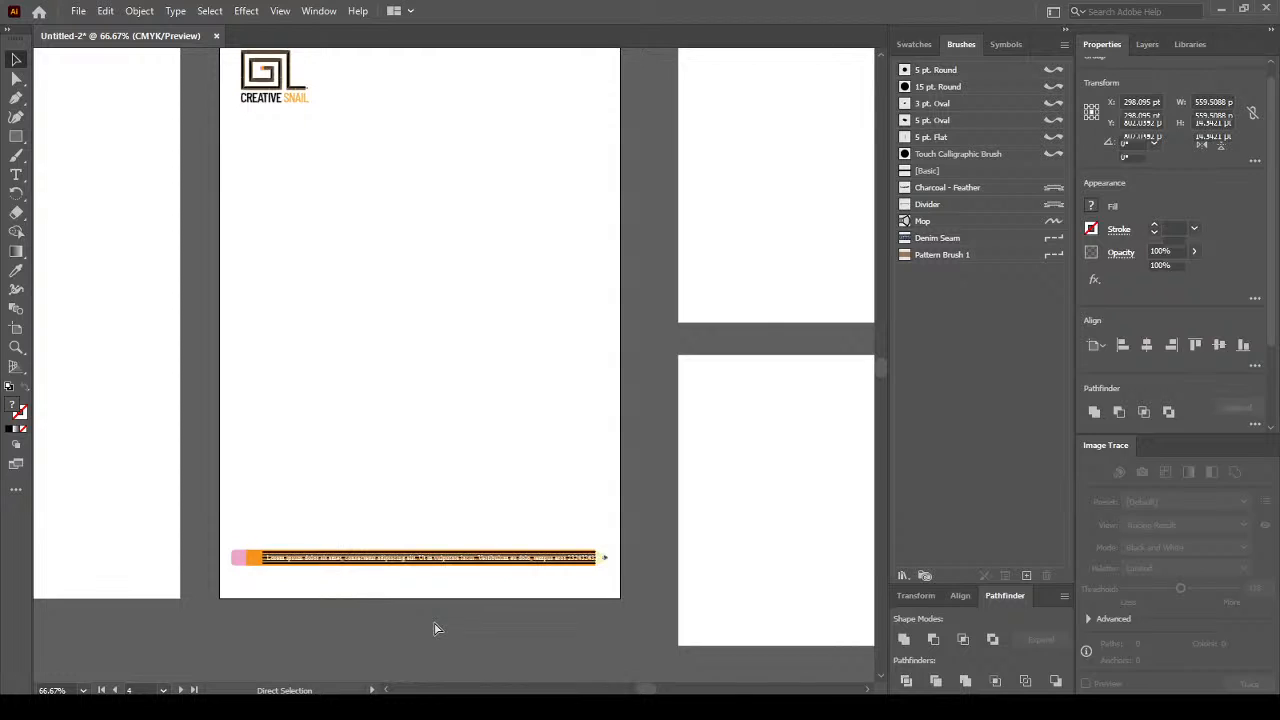
pyautogui.click(257, 563)
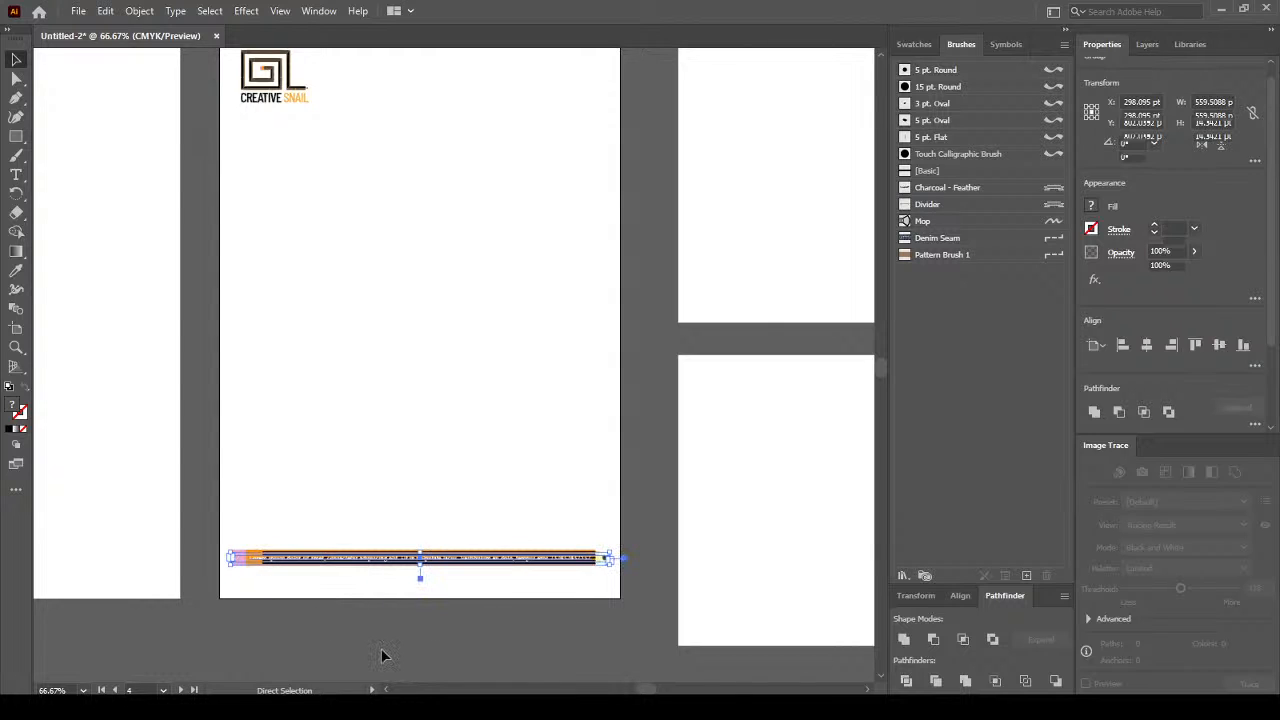
pyautogui.hotkey('ctrl', 'z')
pyautogui.hotkey('ctrl', 'z')
pyautogui.hotkey('ctrl', 'z')
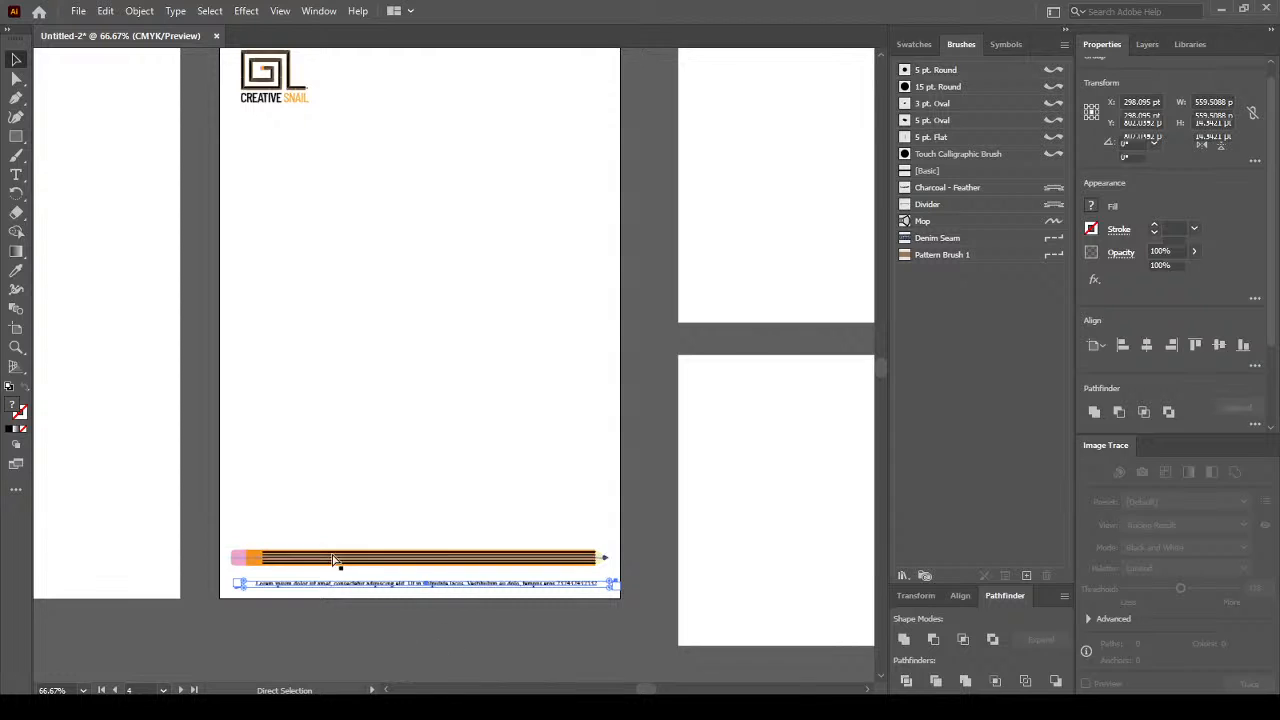
pyautogui.hotkey('ctrl', 'z')
pyautogui.hotkey('ctrl', 'z')
pyautogui.hotkey('ctrl', 'shift', 'a')
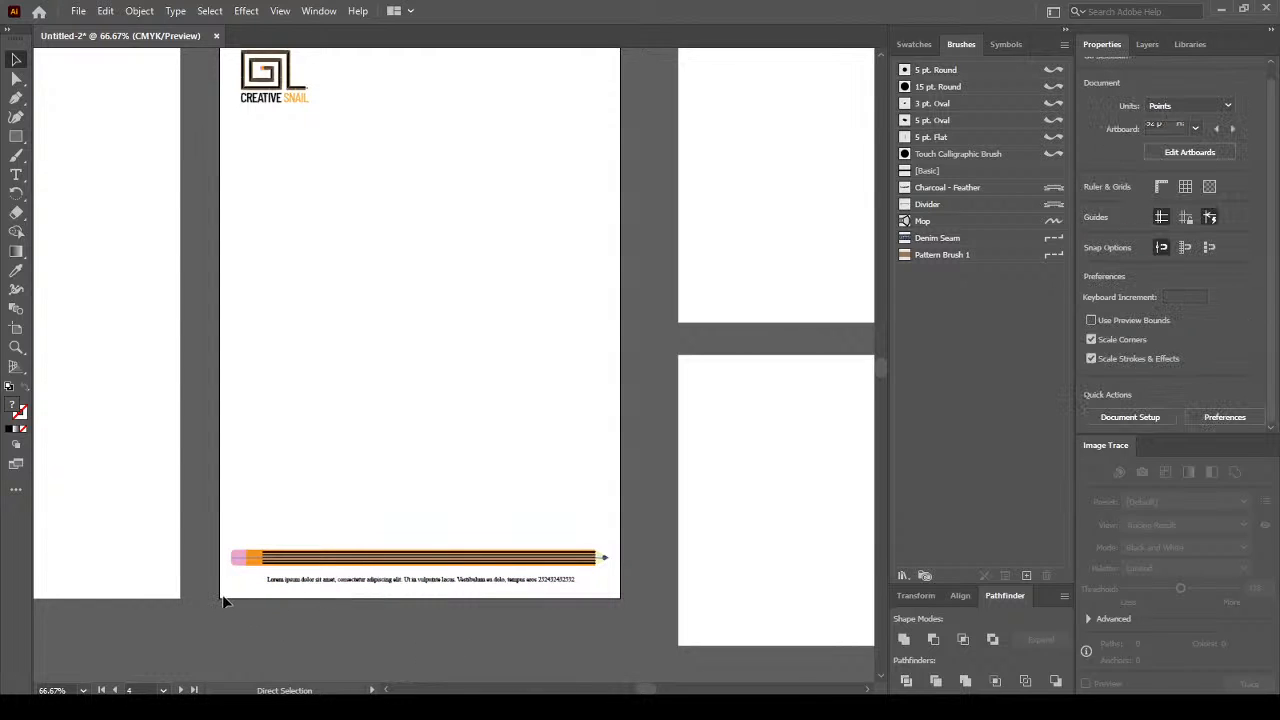
pyautogui.hotkey('ctrl', 'z')
pyautogui.scroll(1, 223, 598)
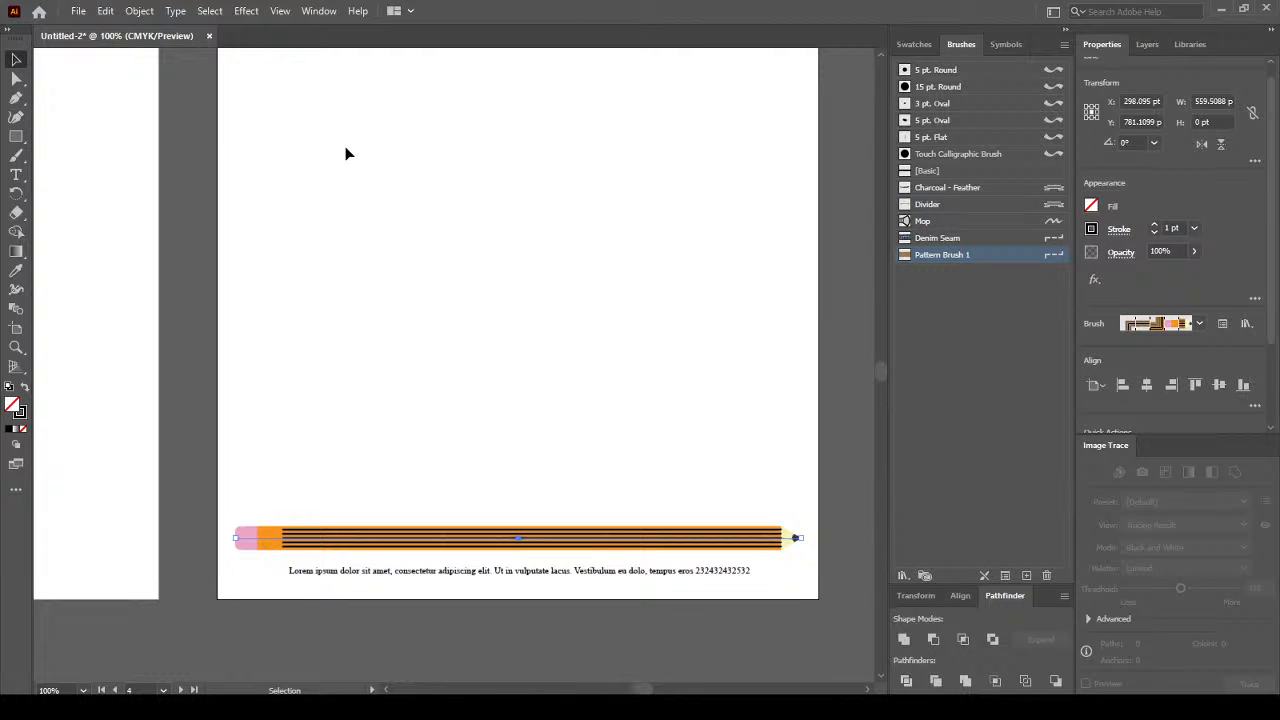
pyautogui.click(137, 12)
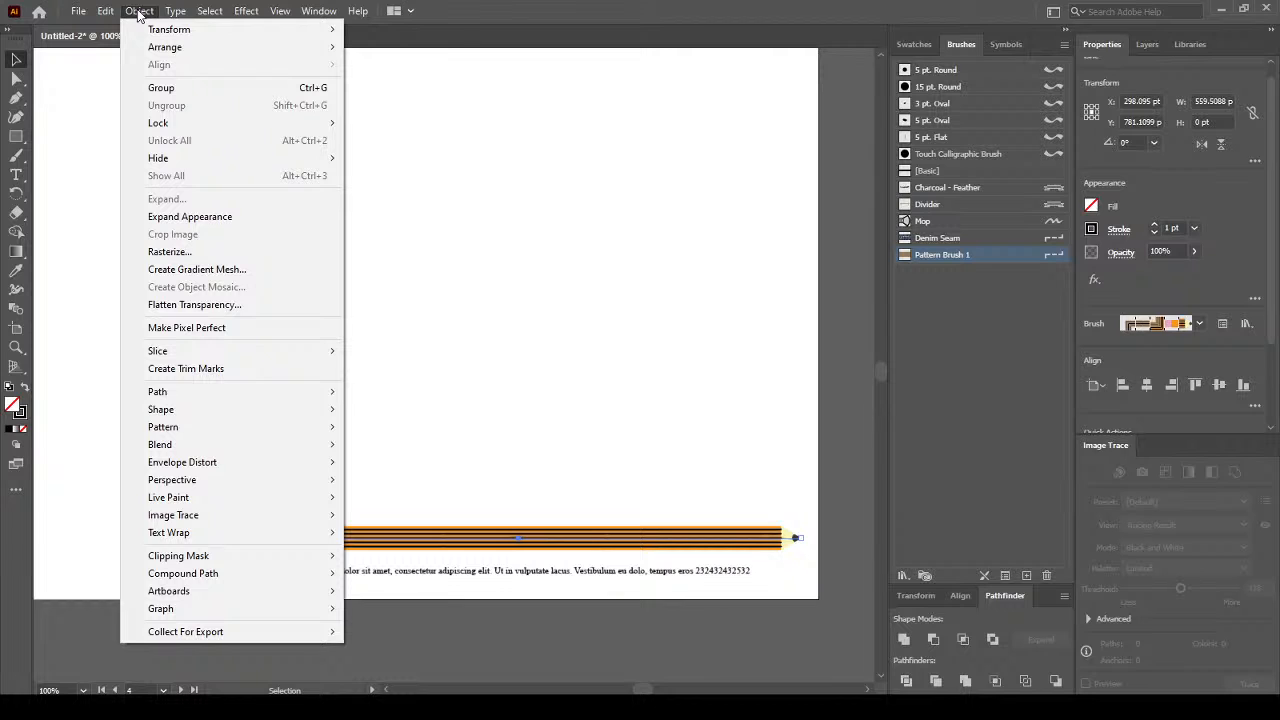
pyautogui.click(245, 228)
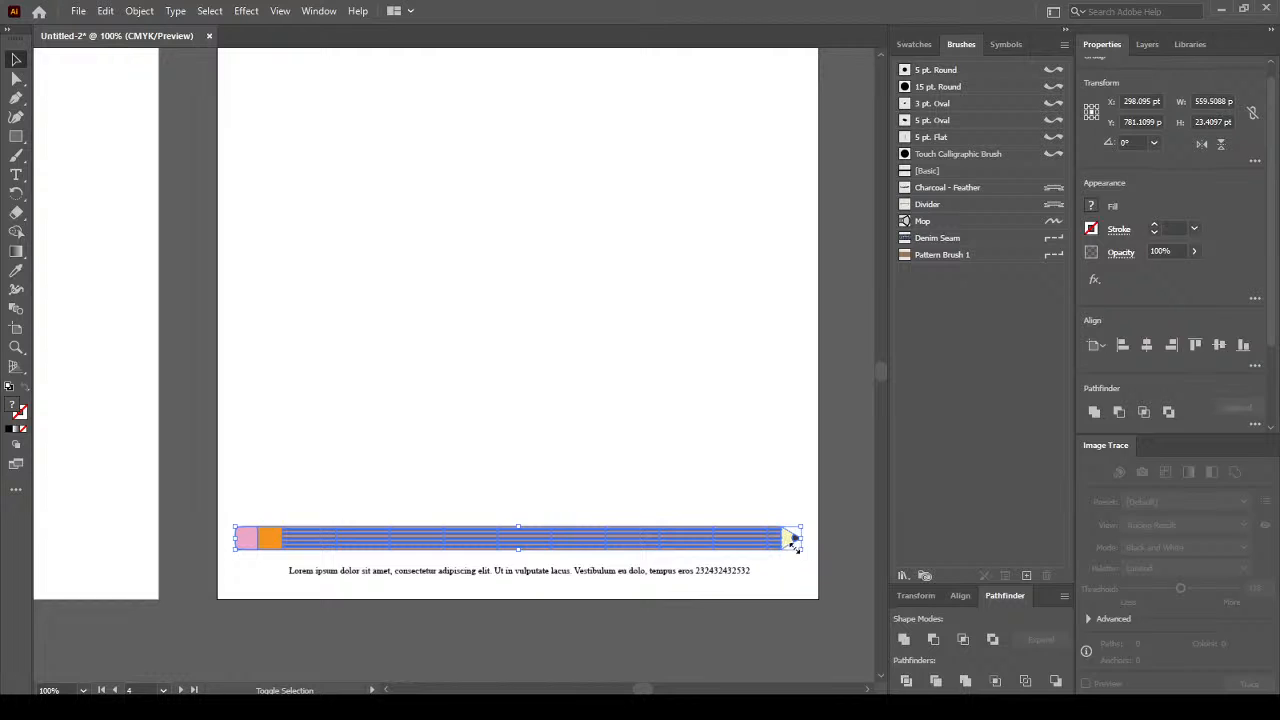
pyautogui.moveTo(795, 540)
pyautogui.mouseDown()
pyautogui.moveTo(697, 531)
pyautogui.moveTo(663, 583)
pyautogui.mouseUp()
pyautogui.click(560, 623)
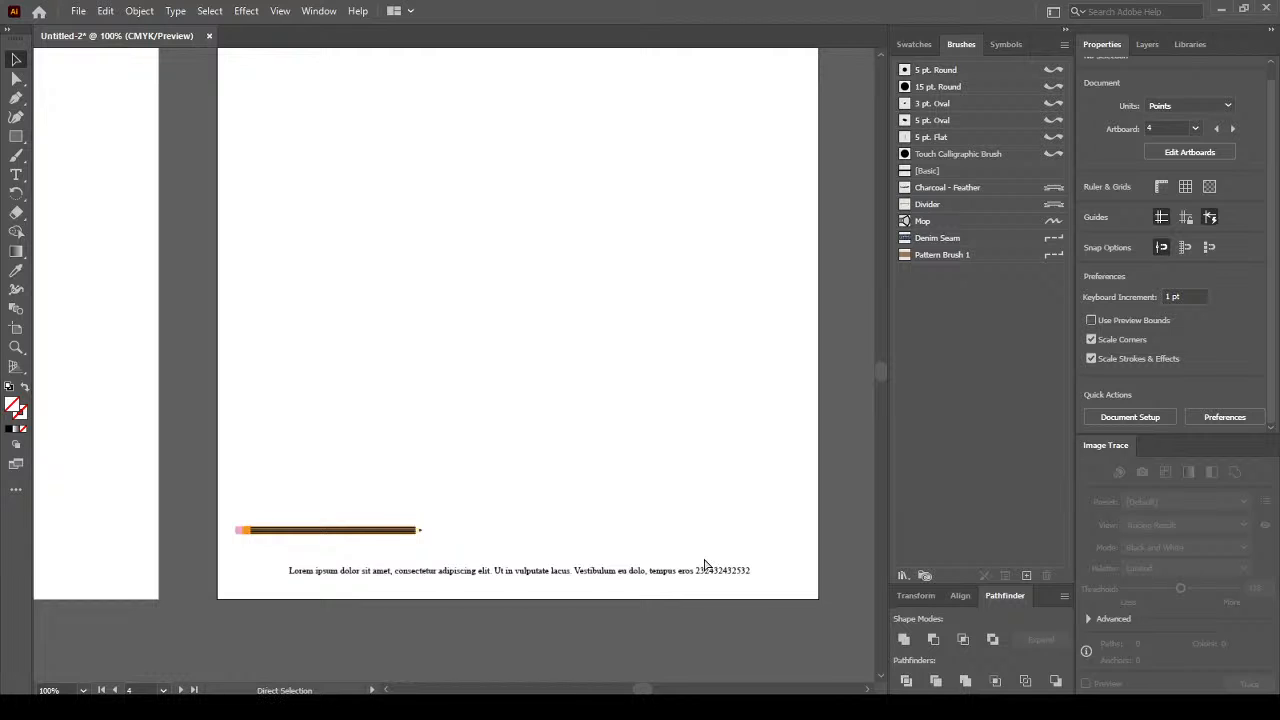
pyautogui.hotkey('ctrl', 'z')
pyautogui.hotkey('ctrl', 'z')
pyautogui.click(601, 584)
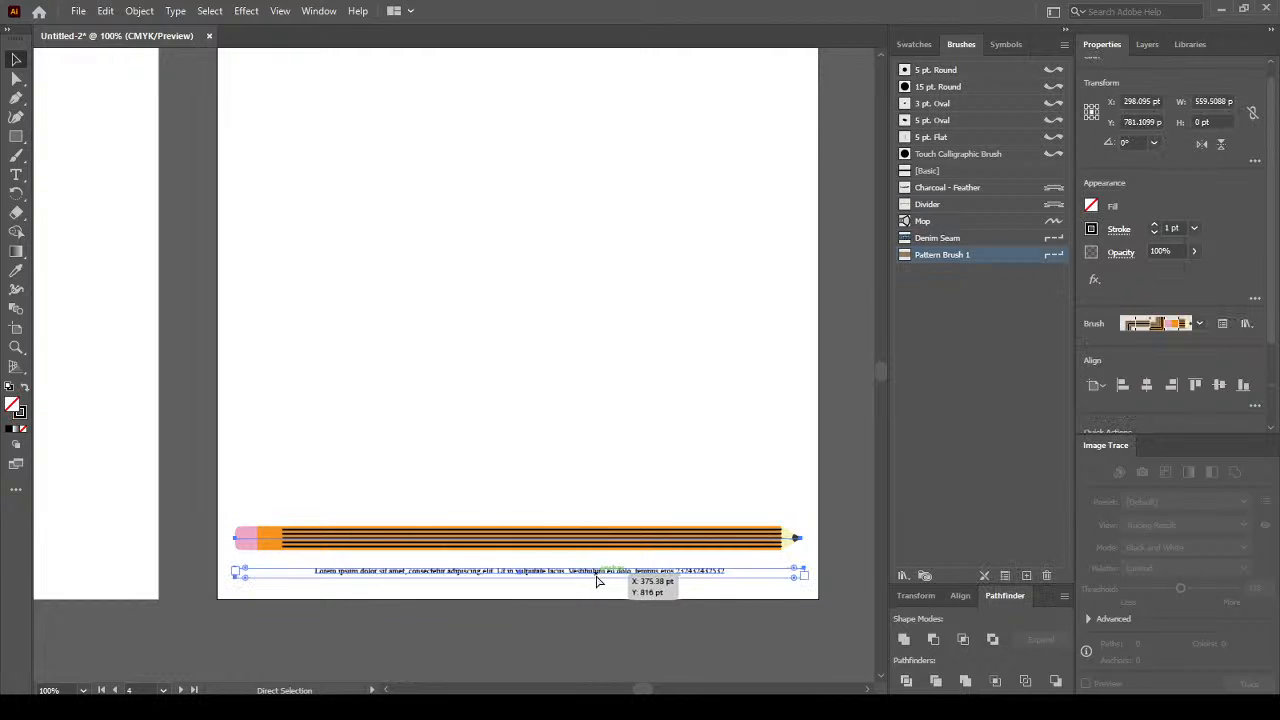
pyautogui.click(476, 549)
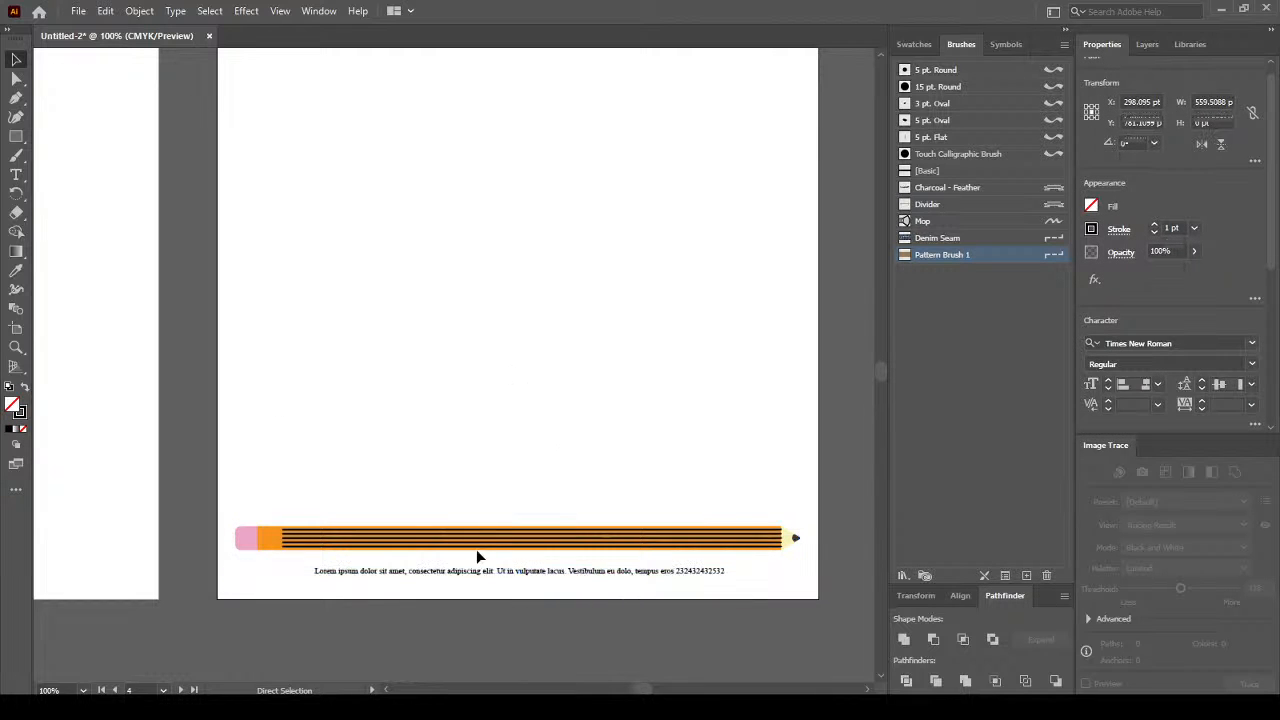
pyautogui.press('v')
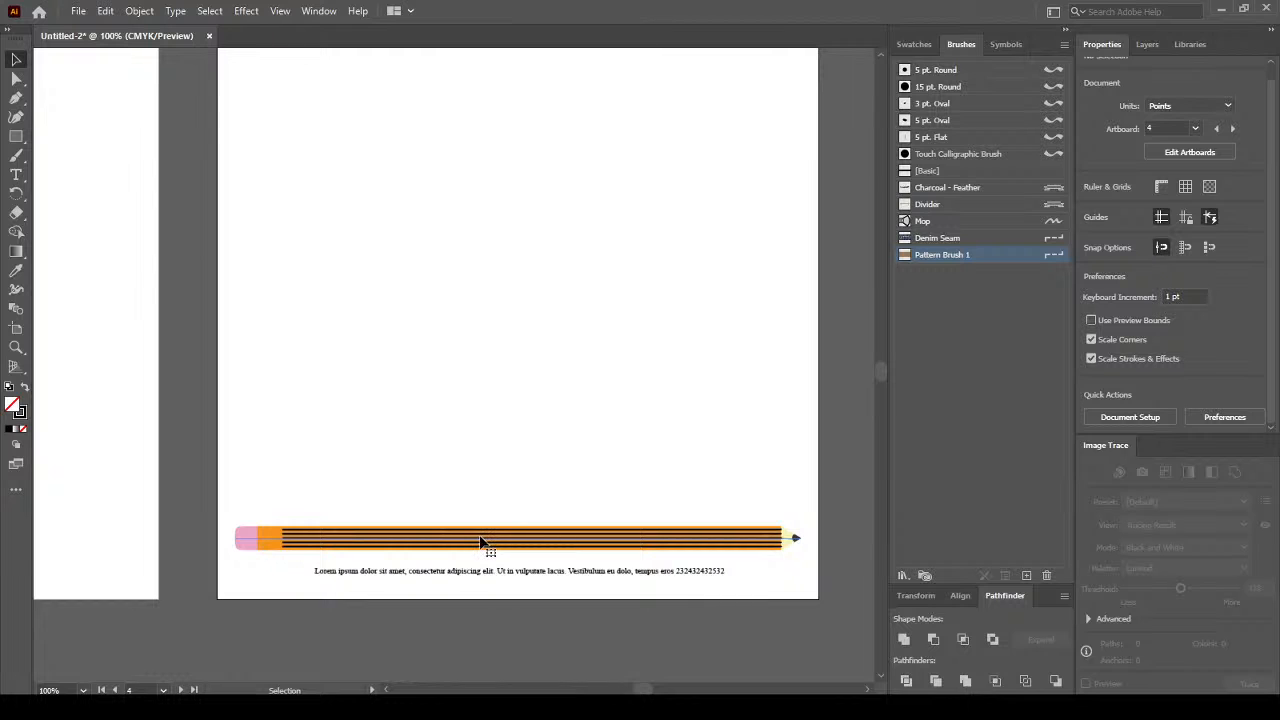
pyautogui.click(481, 545)
pyautogui.keyDown('alt'); pyautogui.scroll(-2, 481, 545); pyautogui.keyUp('alt')
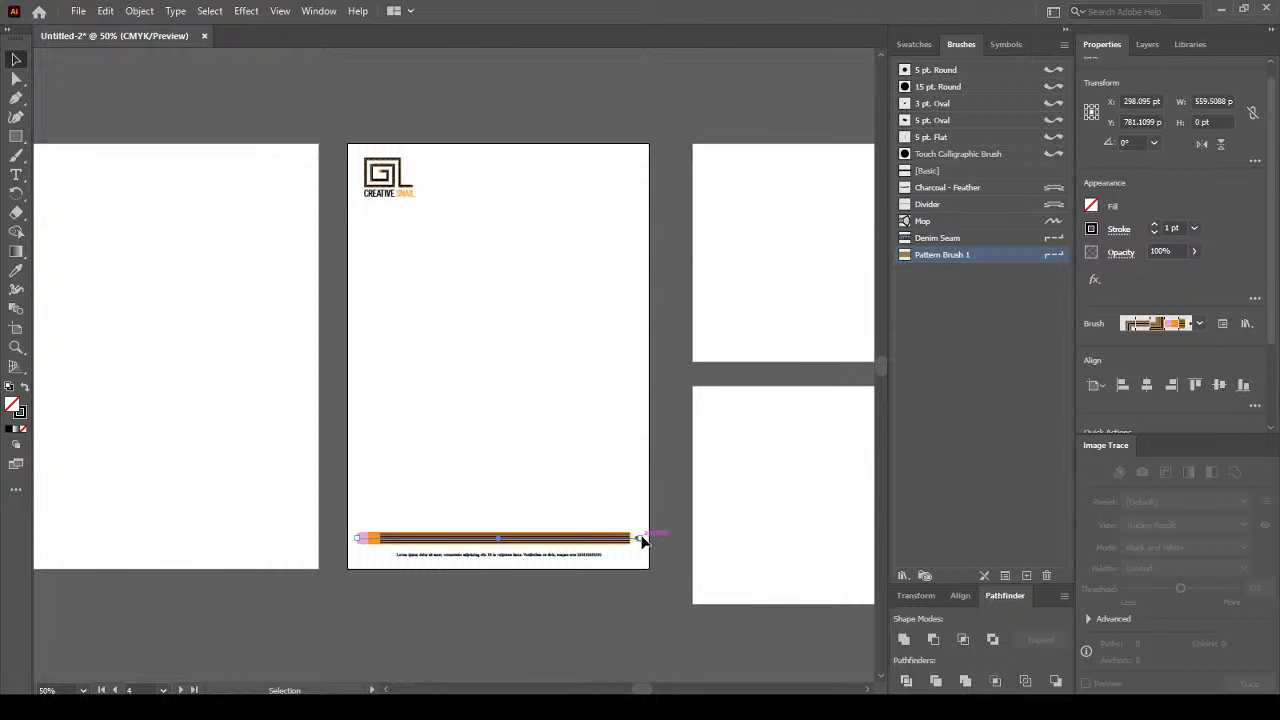
# Lengthen the pencil footer stroke to the right and expand its appearance into shapes.
pyautogui.moveTo(641, 541); pyautogui.dragTo(838, 538)
pyautogui.keyDown('alt'); pyautogui.scroll(-2, 650, 584); pyautogui.keyUp('alt')
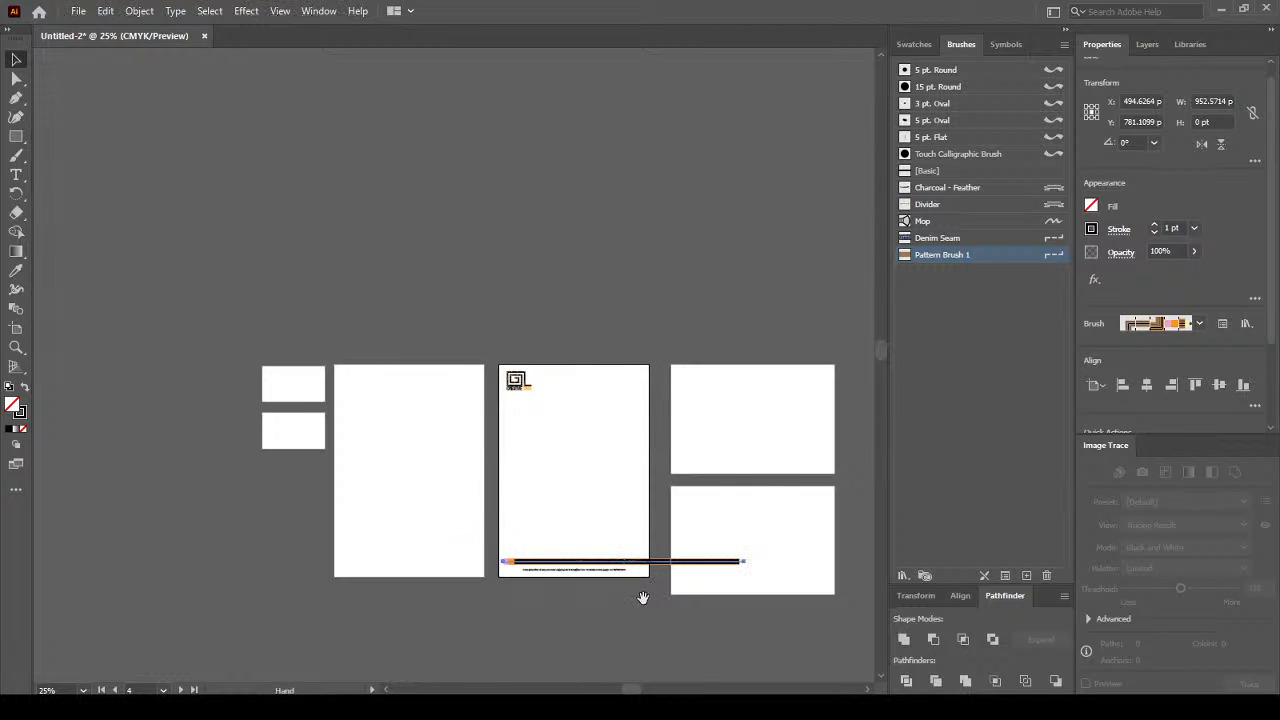
pyautogui.moveTo(643, 596); pyautogui.dragTo(531, 549)
pyautogui.moveTo(633, 512)
pyautogui.mouseDown()
pyautogui.moveTo(843, 513)
pyautogui.moveTo(786, 536)
pyautogui.mouseUp()
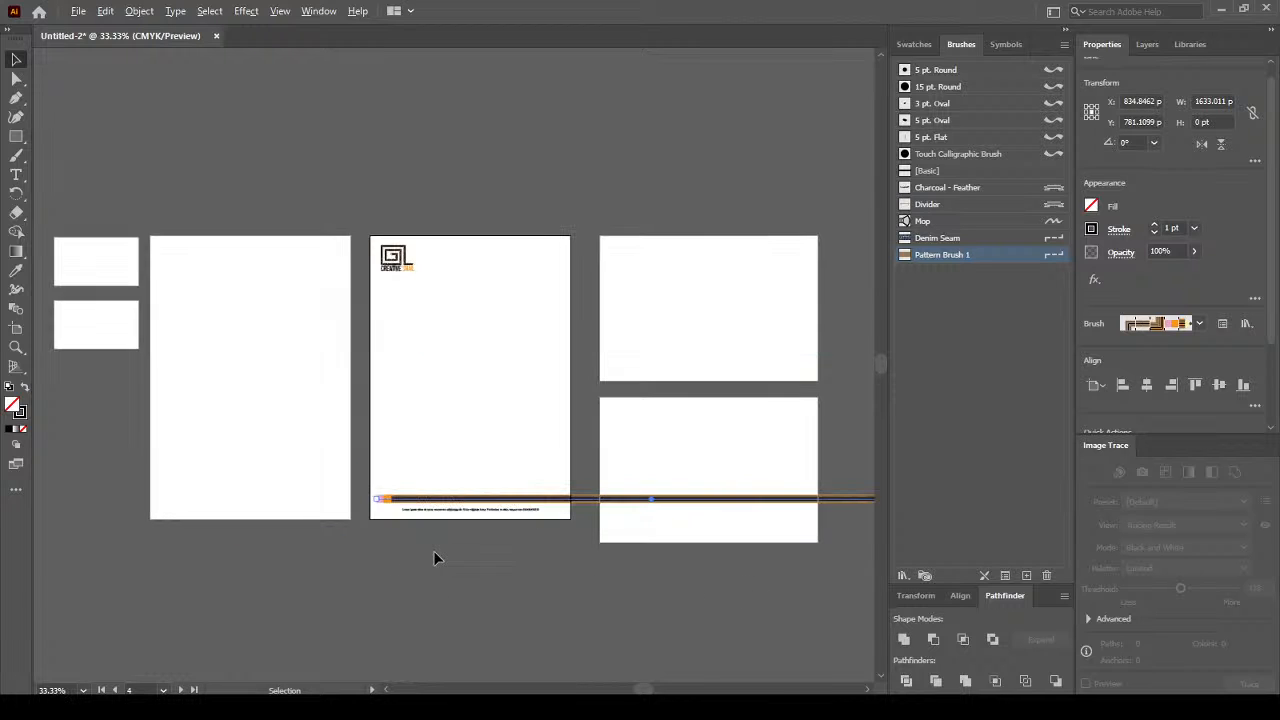
pyautogui.keyDown('alt'); pyautogui.scroll(2, 433, 550); pyautogui.keyUp('alt')
pyautogui.click(137, 11)
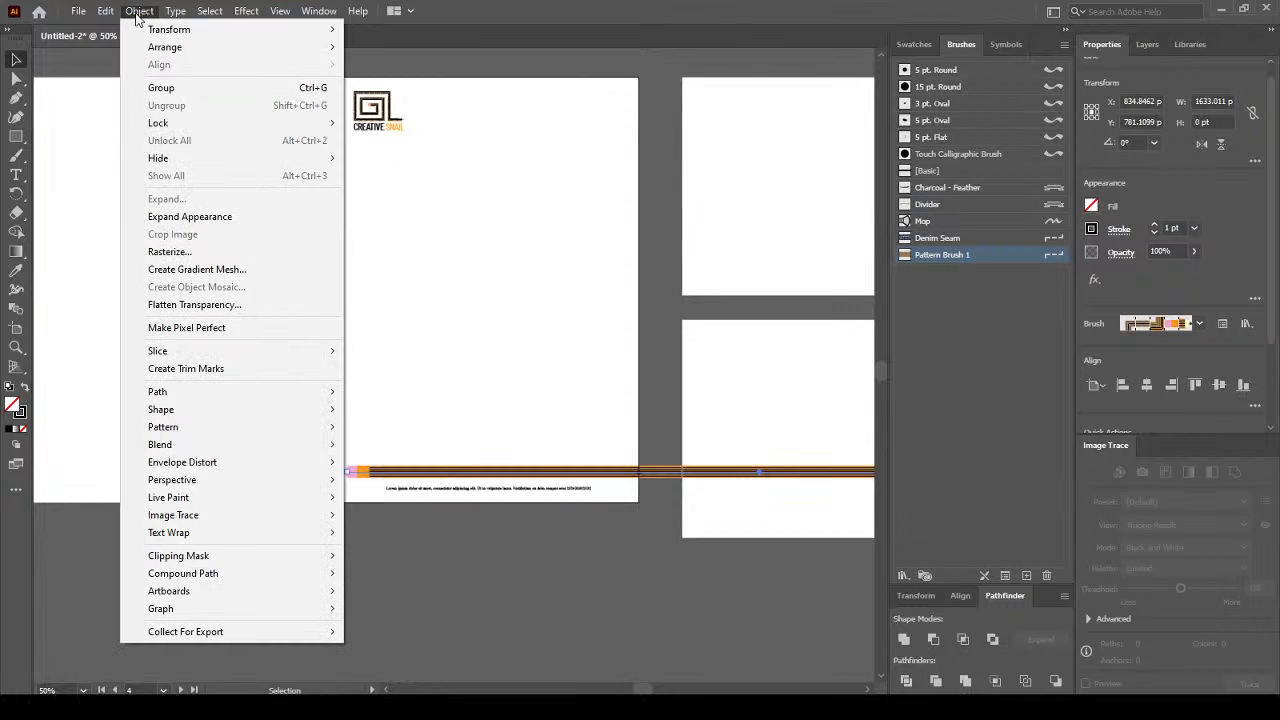
pyautogui.click(208, 217)
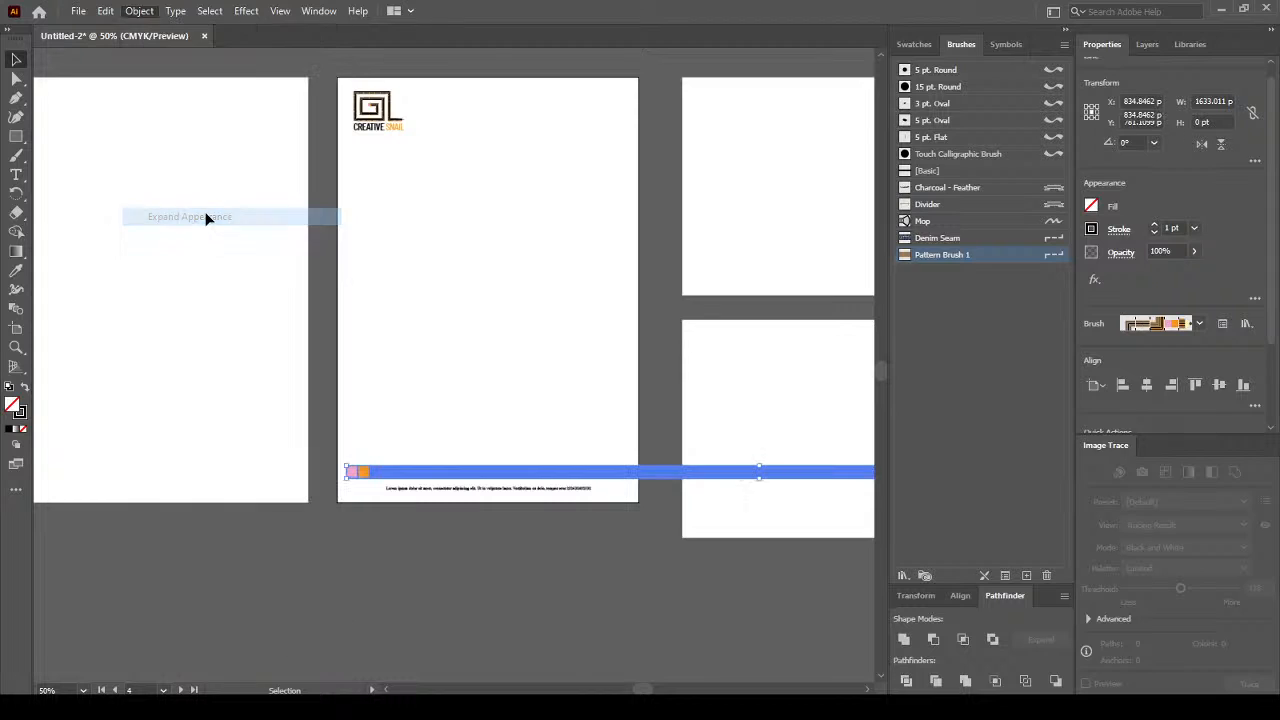
# Shorten the expanded pencil bar from its right end to about 719 pt wide.
pyautogui.keyDown('alt'); pyautogui.scroll(-2, 651, 488); pyautogui.keyUp('alt')
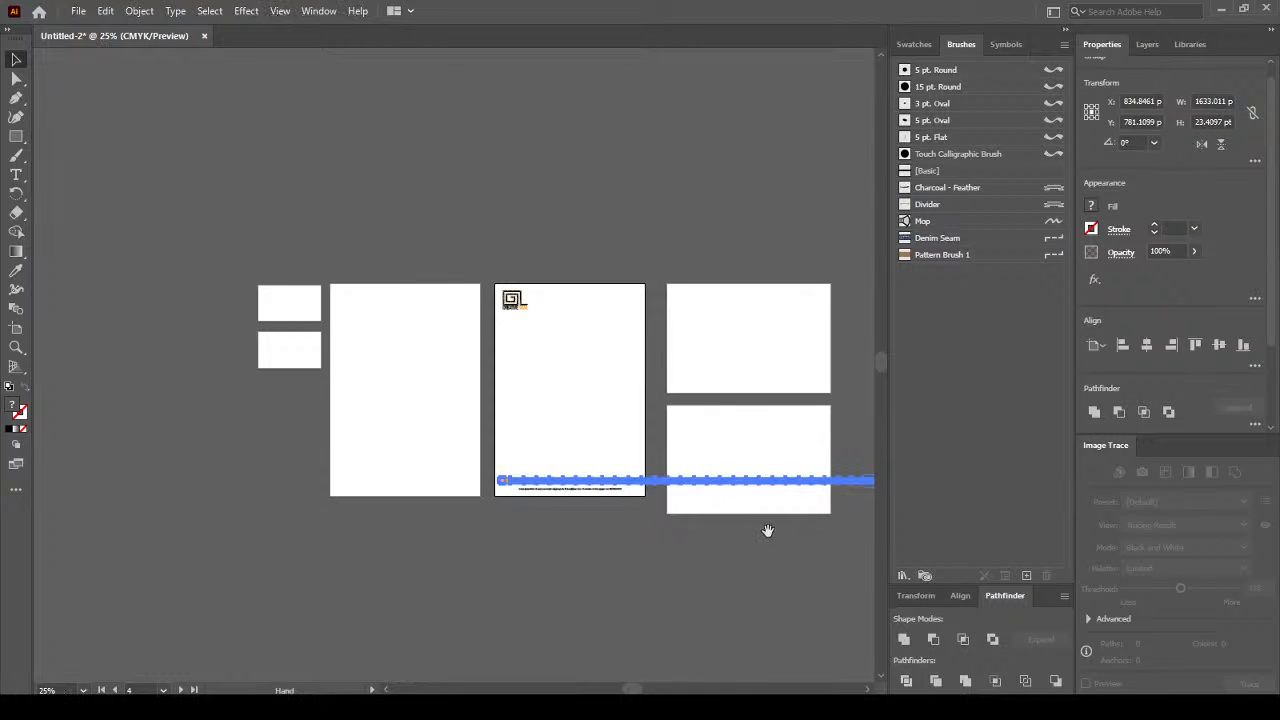
pyautogui.moveTo(766, 529); pyautogui.dragTo(588, 527)
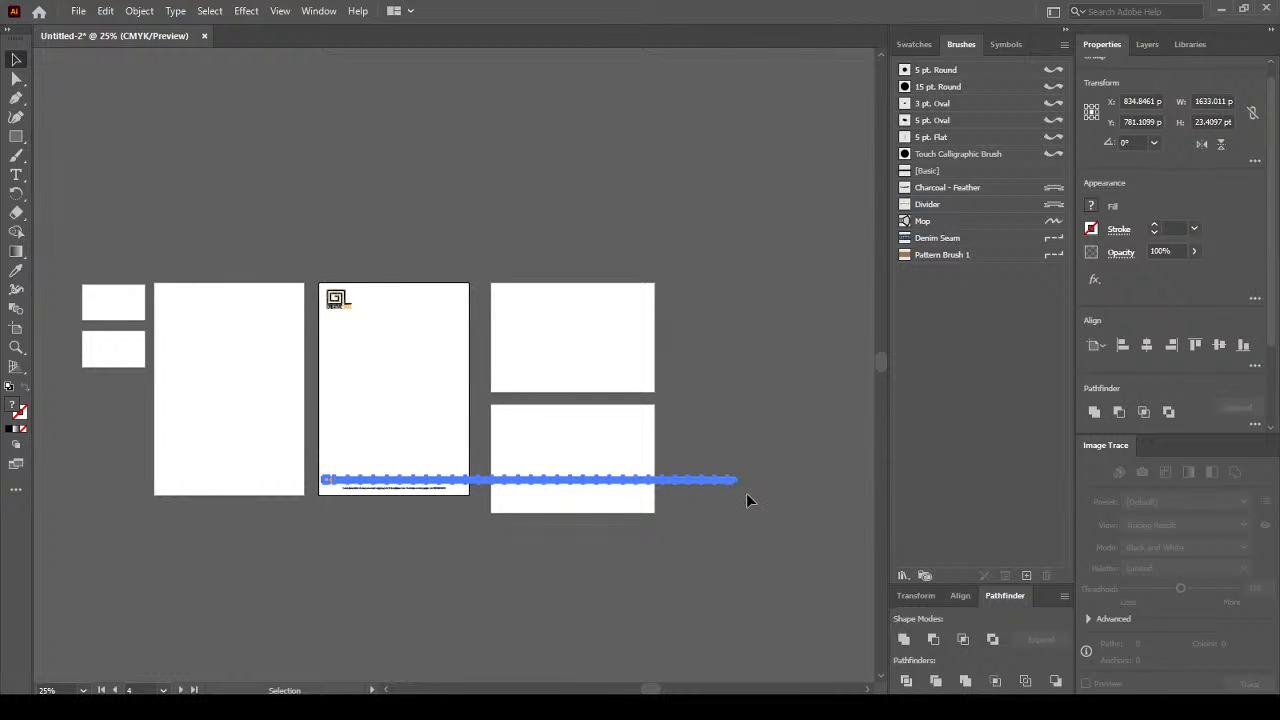
pyautogui.click(746, 494)
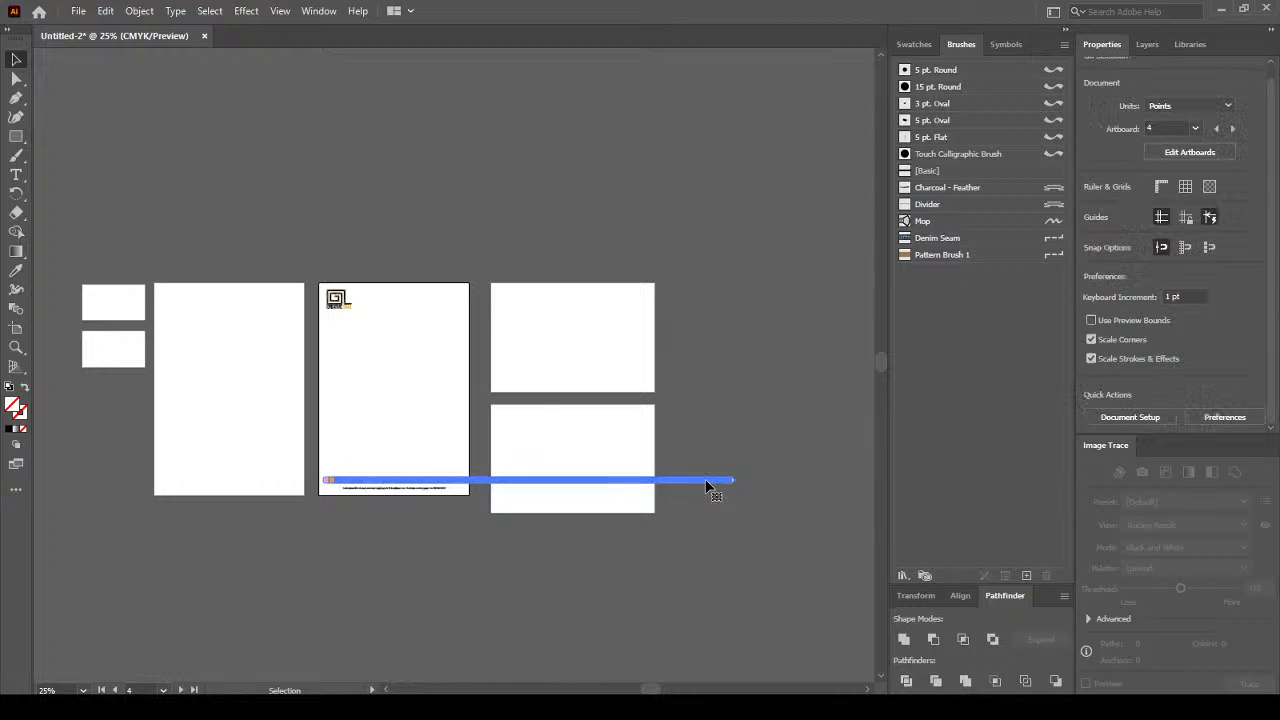
pyautogui.click(737, 482)
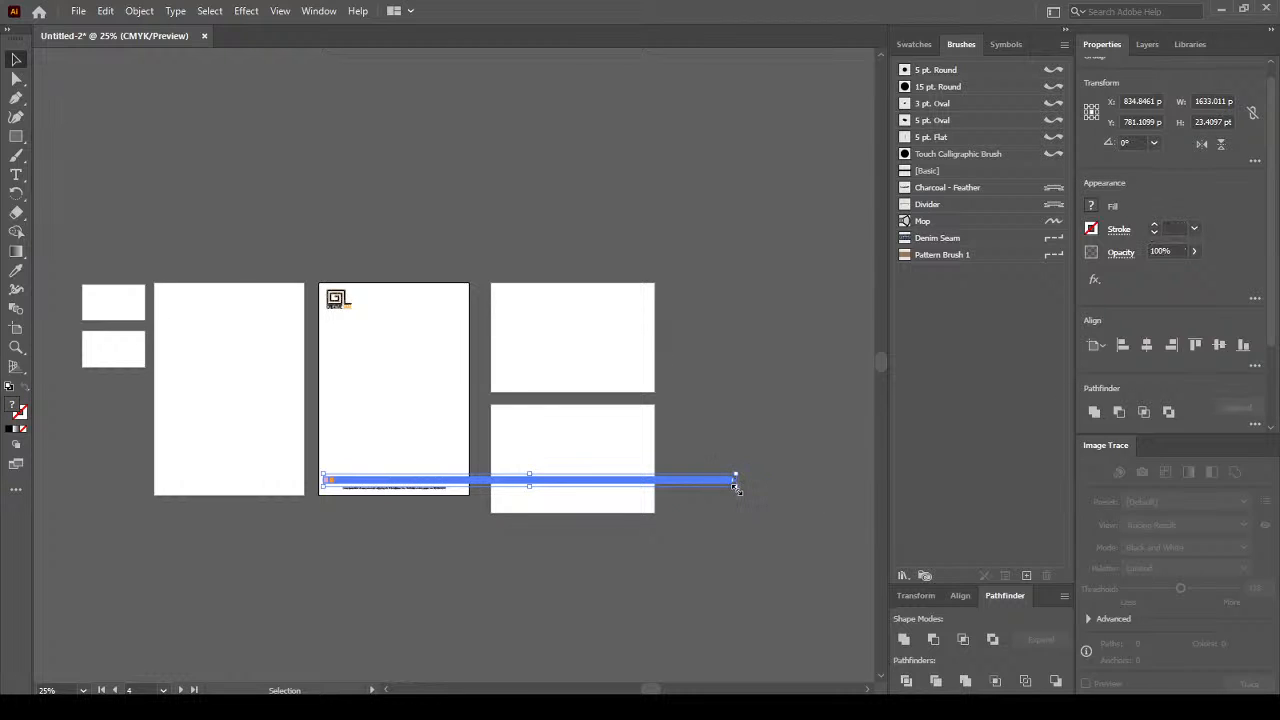
pyautogui.moveTo(622, 472); pyautogui.dragTo(506, 480)
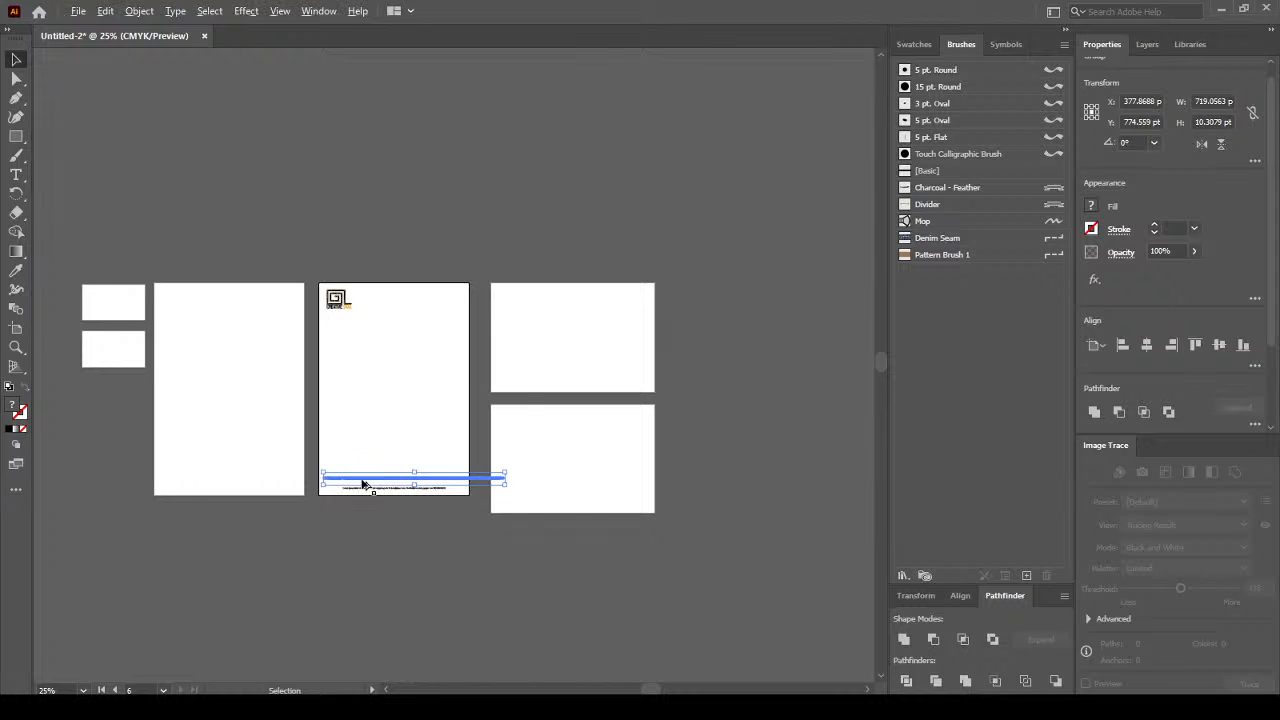
pyautogui.scroll(3, 363, 483)
pyautogui.scroll(1, 571, 480)
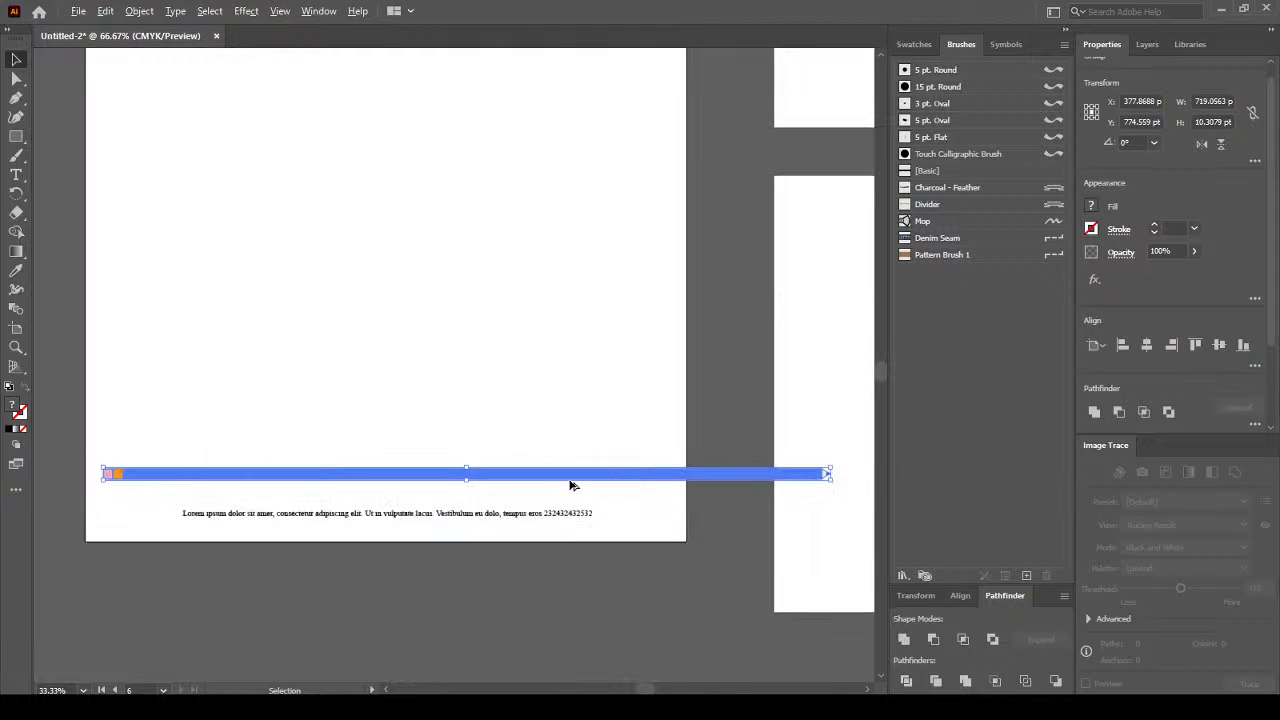
# Resize the pencil bar to about 574 pt wide and nudge it down above the Lorem ipsum line.
pyautogui.moveTo(829, 480); pyautogui.dragTo(682, 481)
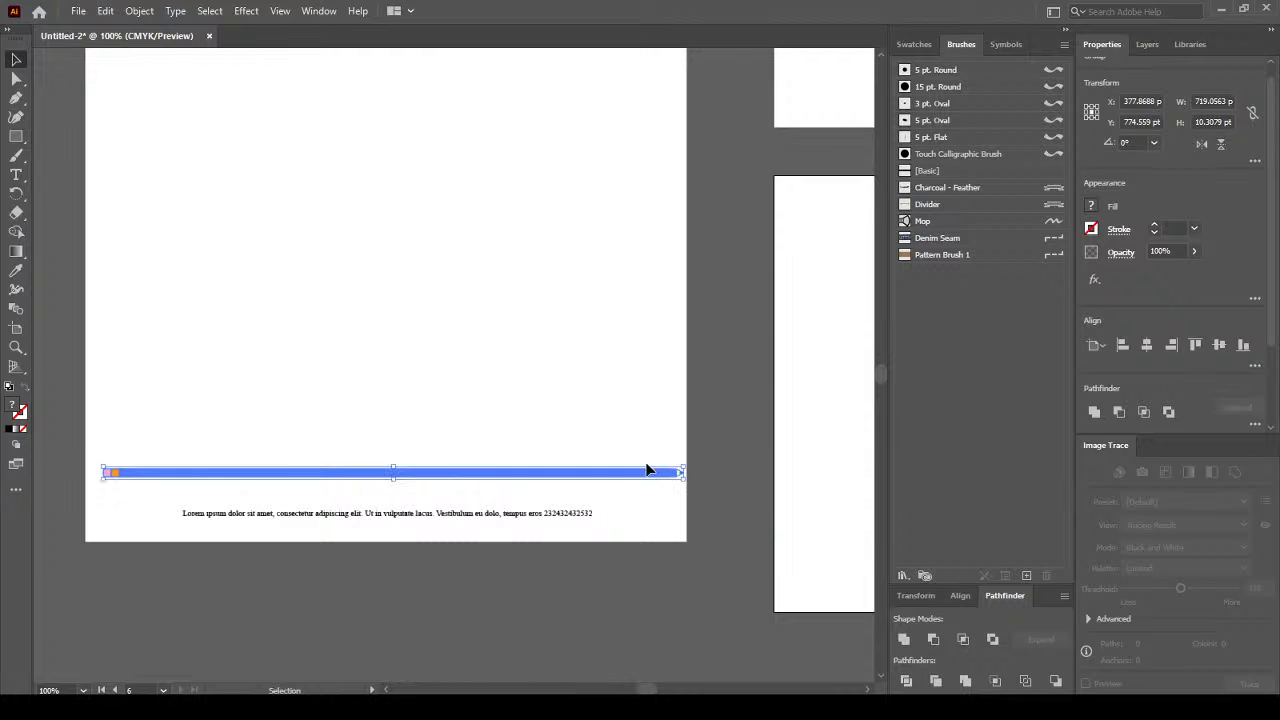
pyautogui.moveTo(101, 479); pyautogui.dragTo(90, 481)
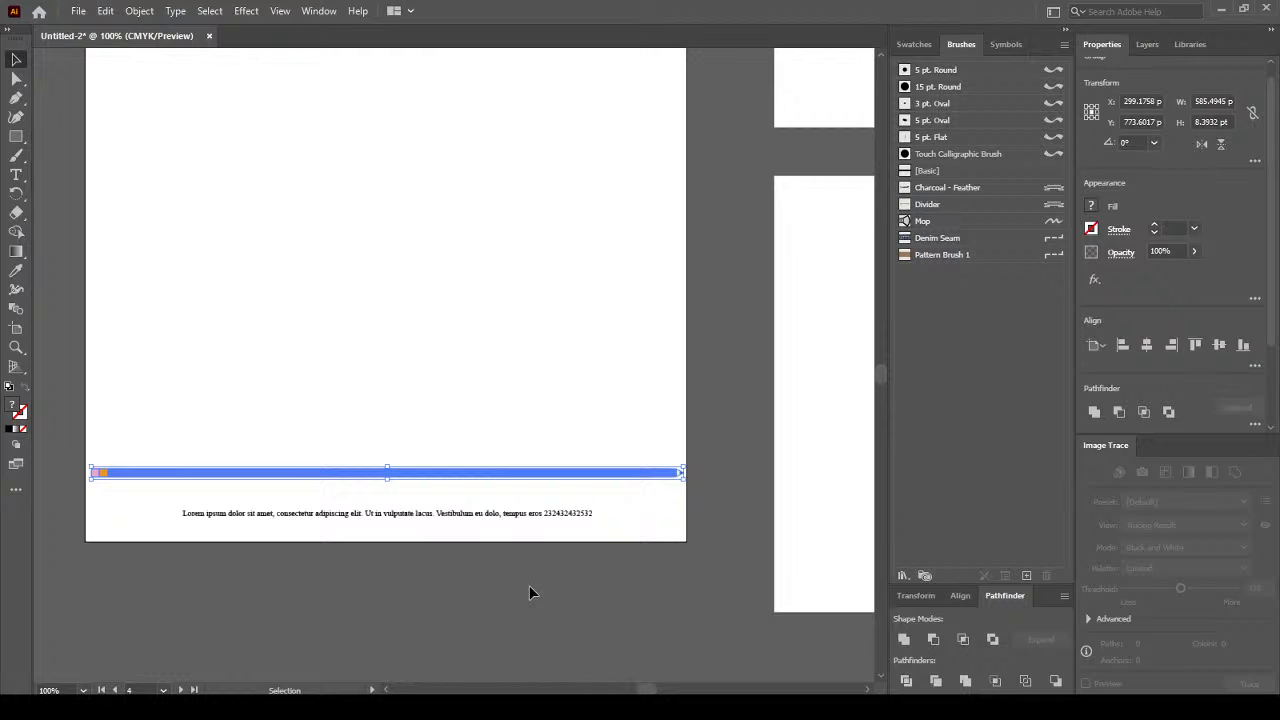
pyautogui.moveTo(682, 480); pyautogui.dragTo(671, 481)
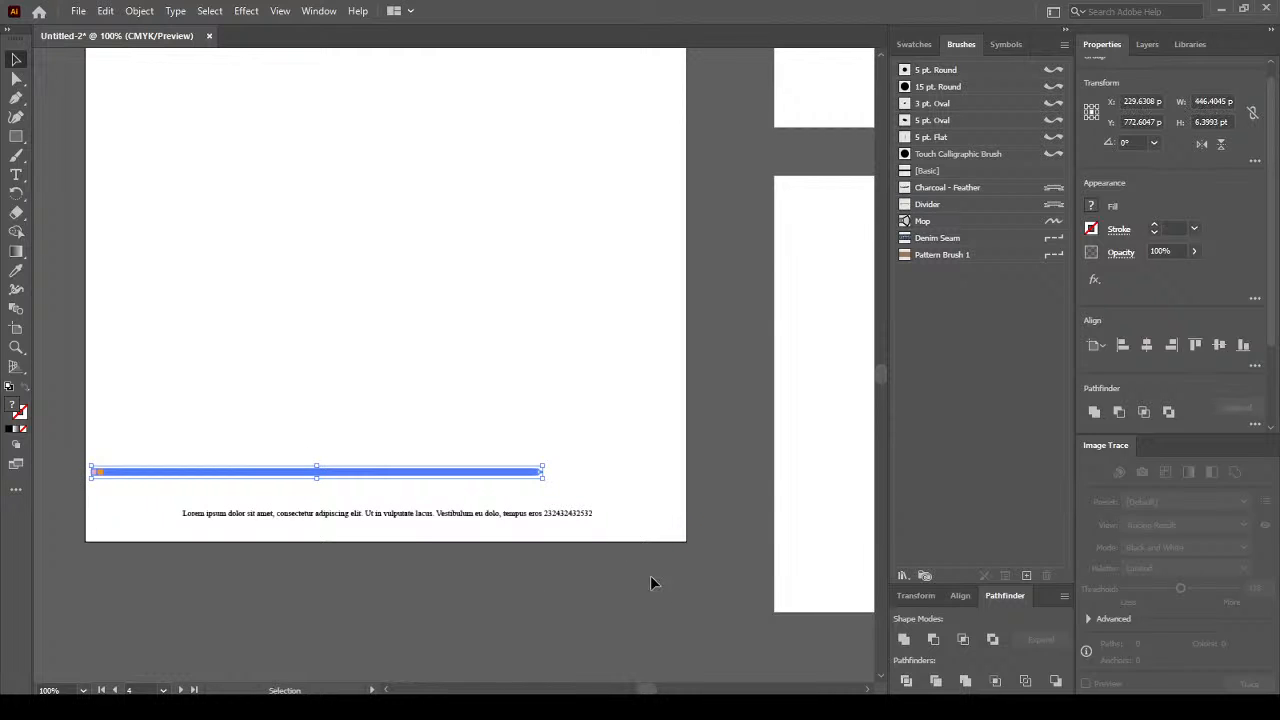
pyautogui.moveTo(558, 487); pyautogui.dragTo(675, 497)
pyautogui.press('Right')
pyautogui.press('Right')
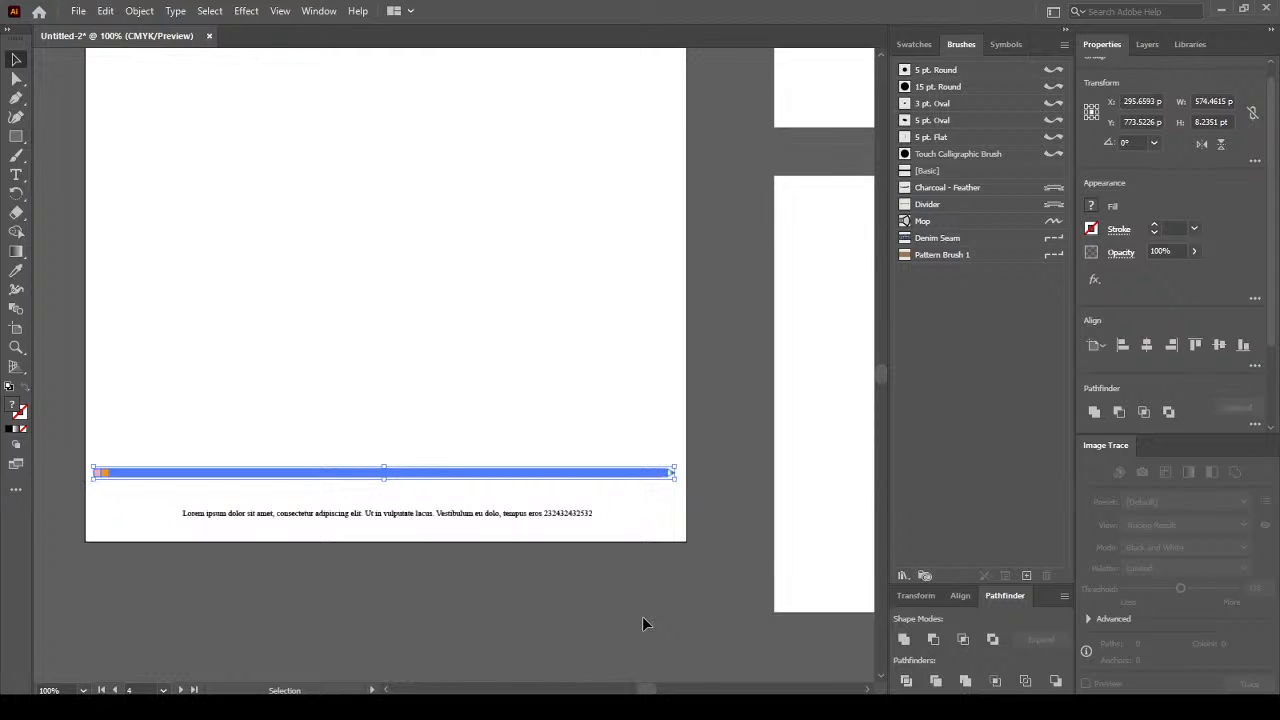
pyautogui.press('Down')
pyautogui.press('Down')
pyautogui.press('Down')
pyautogui.press('Down')
pyautogui.hotkey('shift', 'Down')
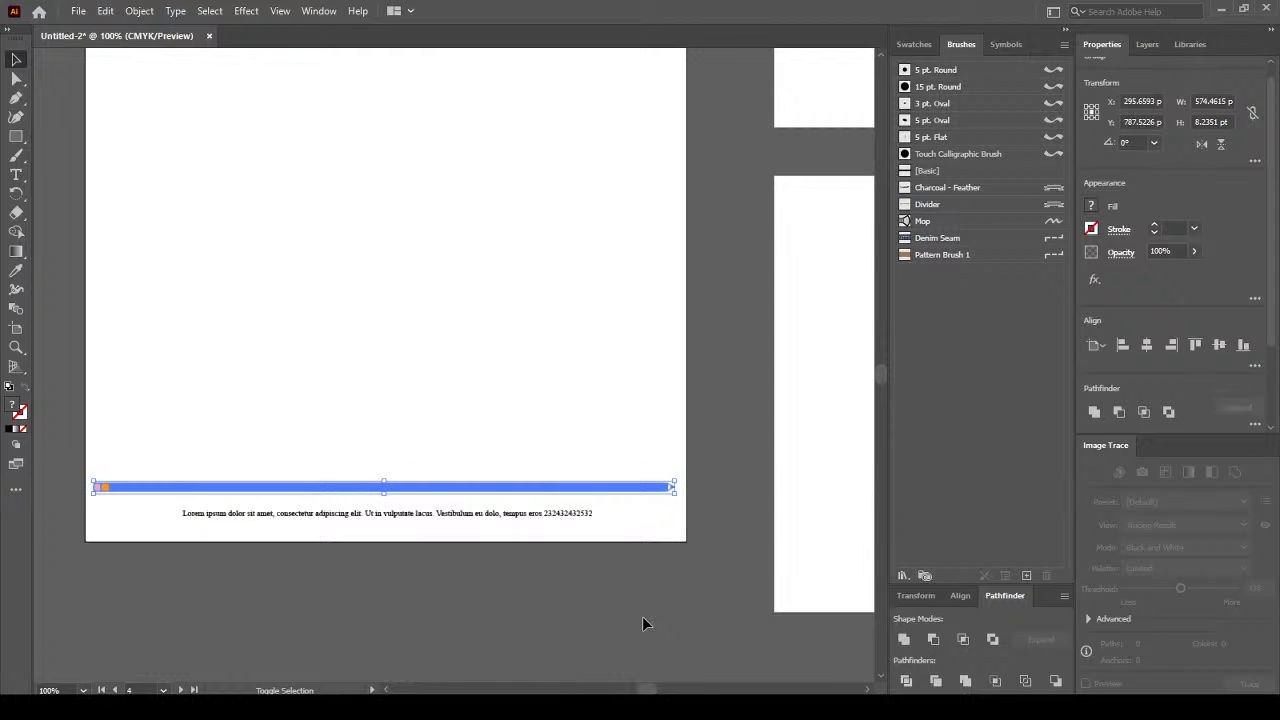
# Nudge the pencil bar, then shift the Lorem ipsum line 5 pt closer beneath it.
pyautogui.hotkey('shift', 'Down')
pyautogui.hotkey('shift', 'Up')
pyautogui.click(575, 514)
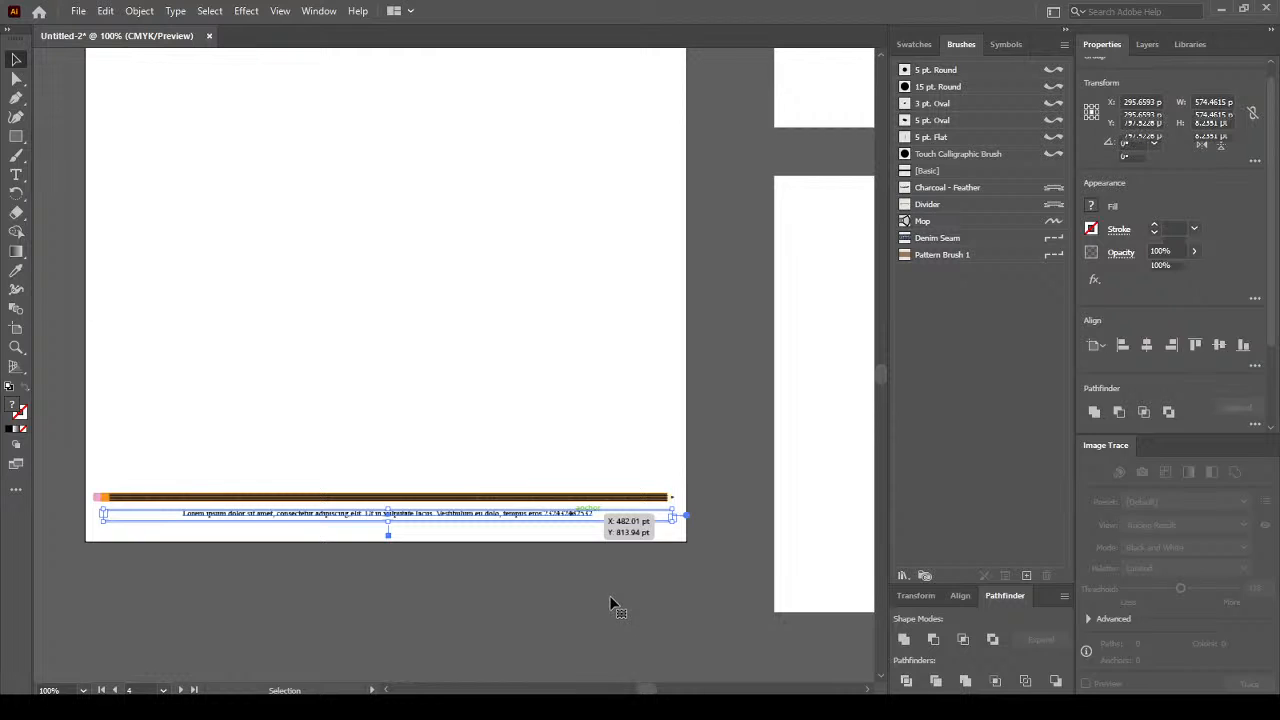
pyautogui.hotkey('shift', 'Down')
pyautogui.hotkey('shift', 'Down')
pyautogui.hotkey('shift', 'Up')
pyautogui.hotkey('shift', 'Up')
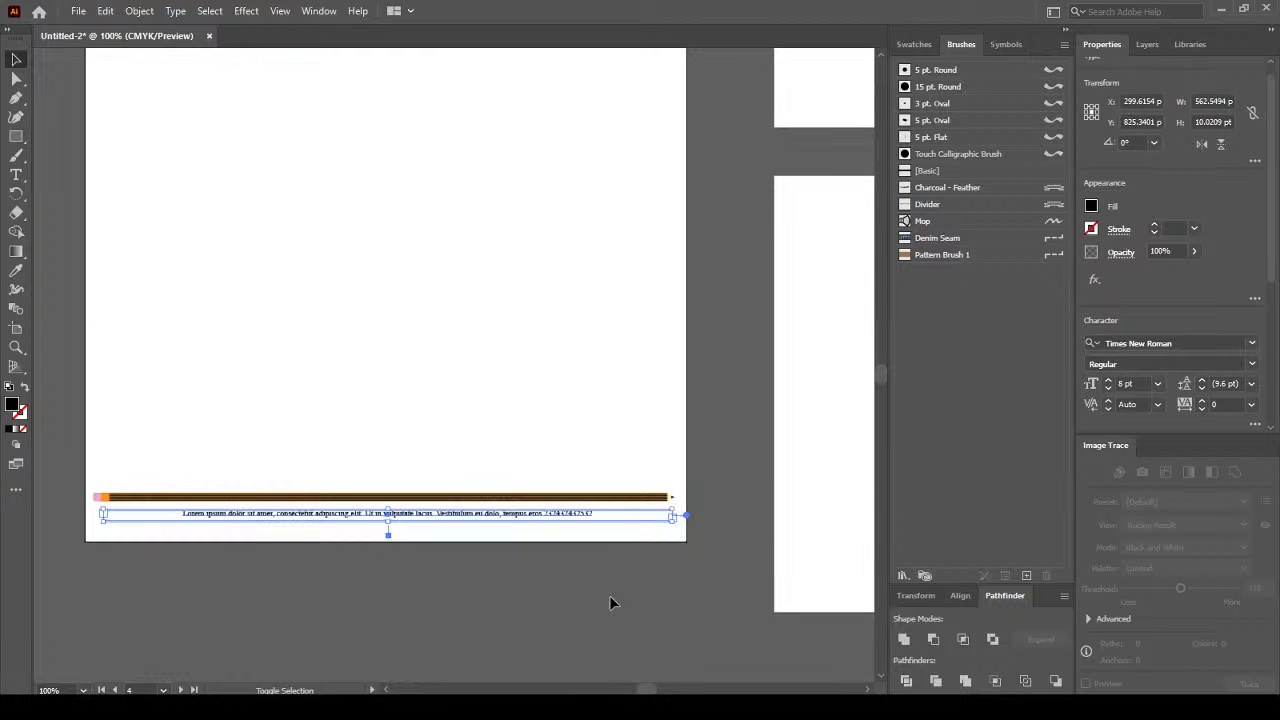
pyautogui.press('Down')
pyautogui.press('Down')
pyautogui.press('Down')
pyautogui.press('Down')
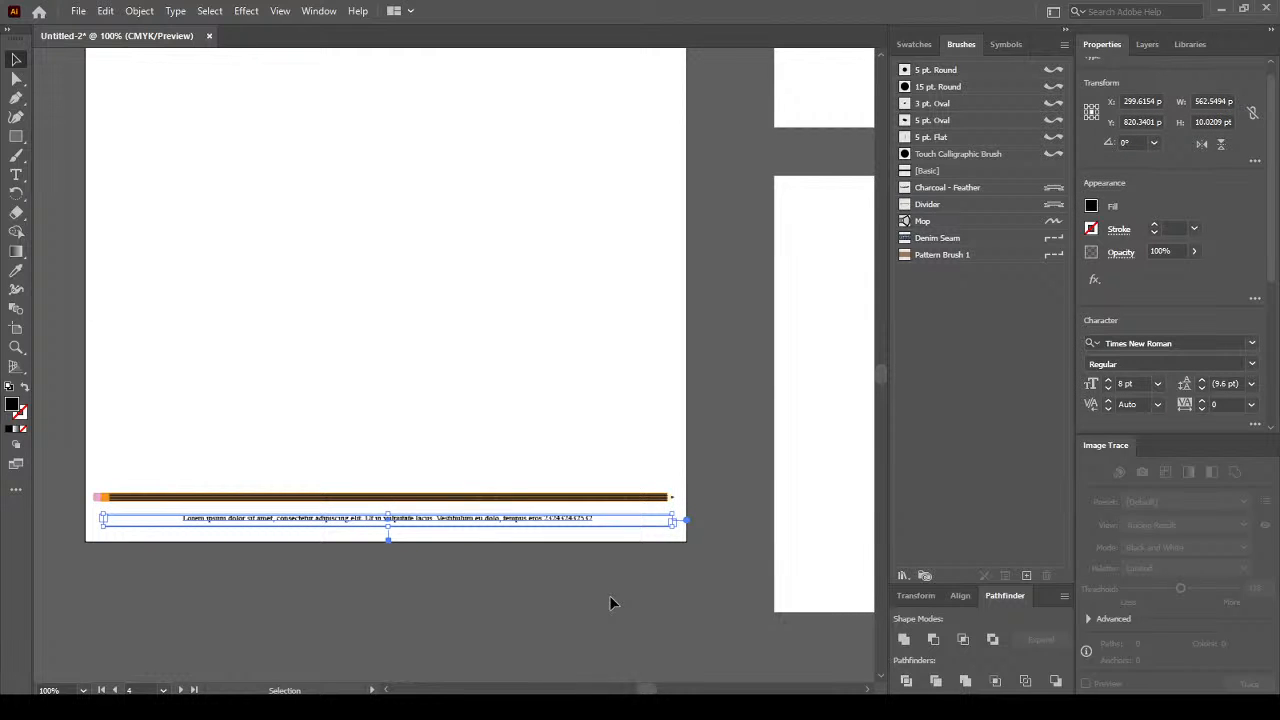
pyautogui.click(456, 598)
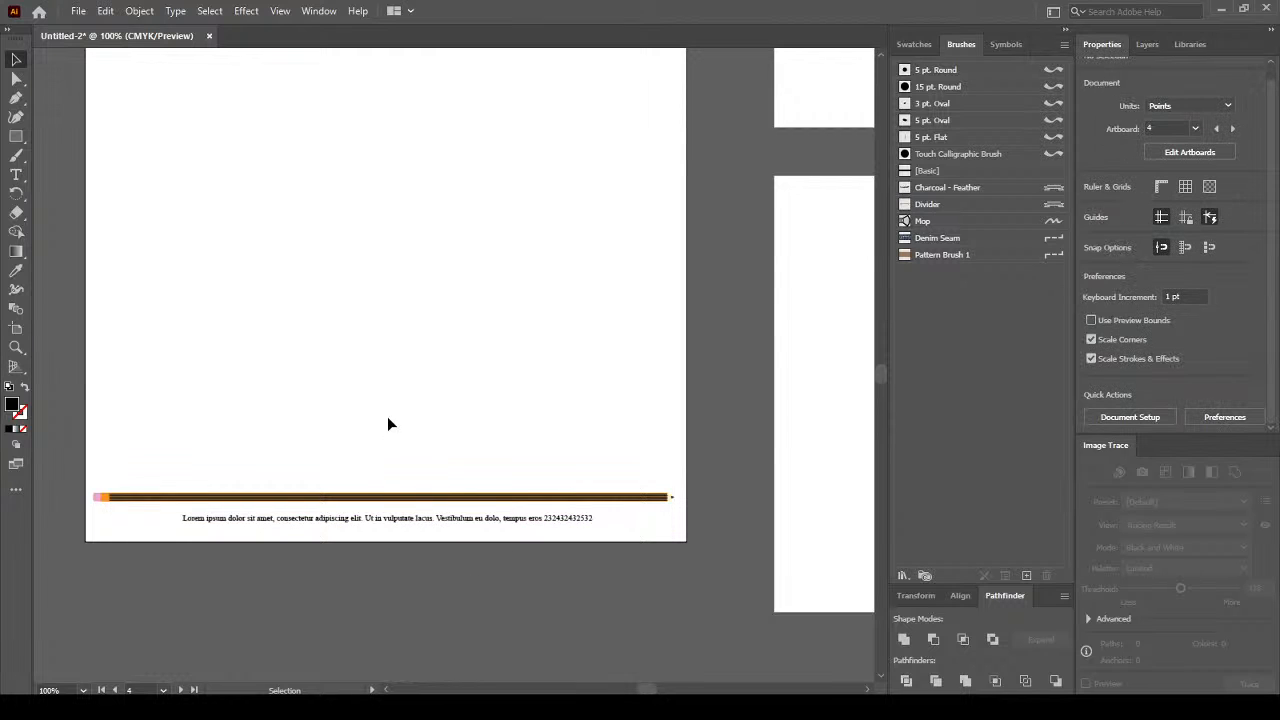
pyautogui.scroll(-3, 385, 420)
pyautogui.scroll(1, 163, 331)
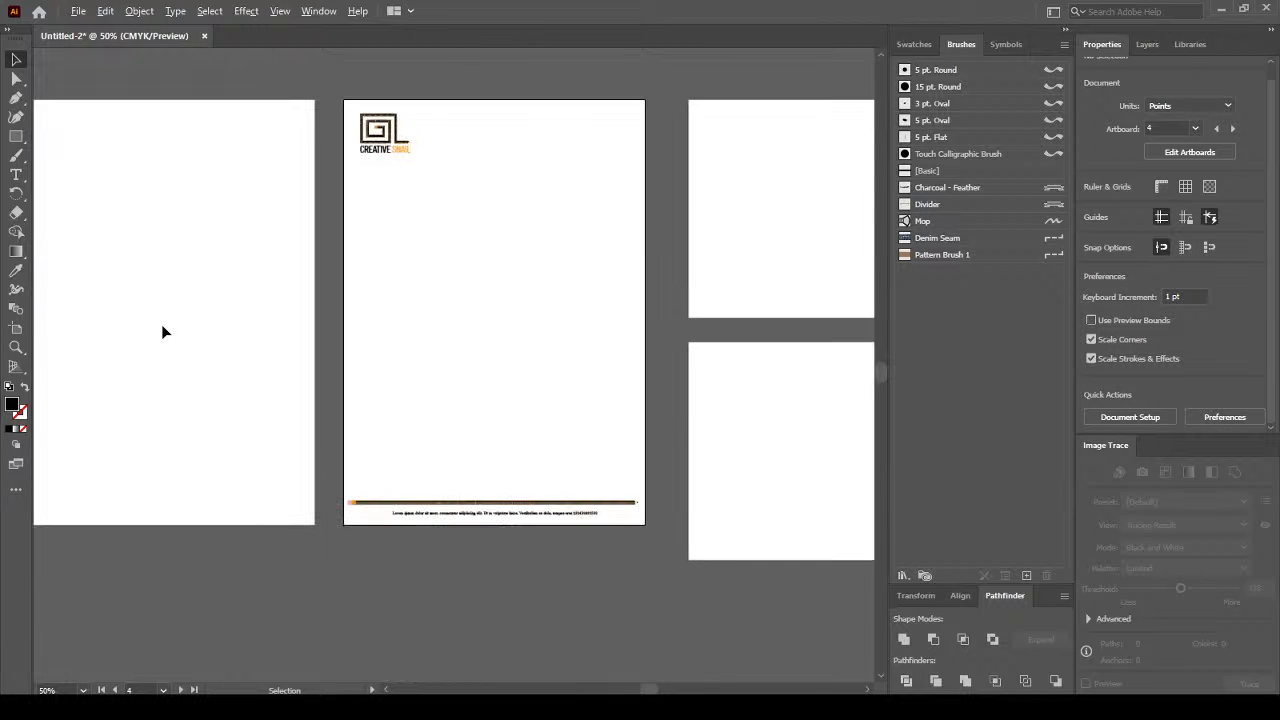
# Pan and zoom over the letterhead, adjust the logo's position, then zoom in close on the spiral logo.
pyautogui.press('space')
pyautogui.moveTo(420, 374); pyautogui.dragTo(495, 419)
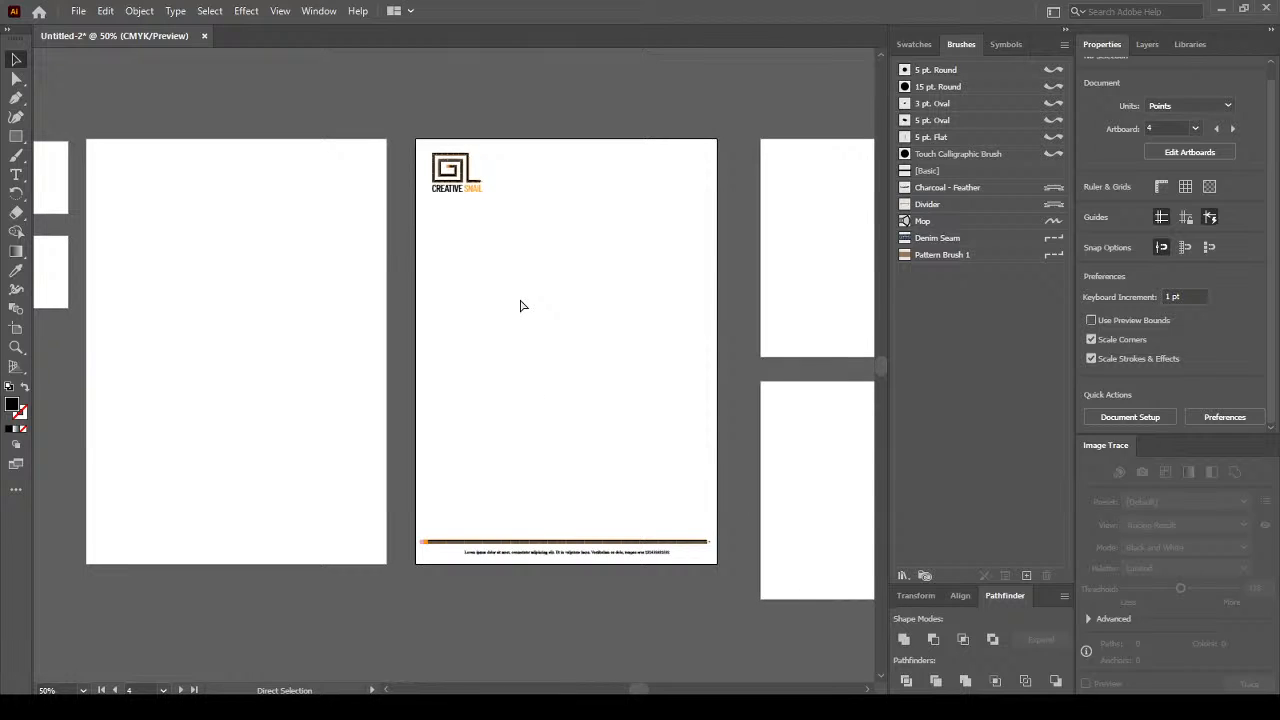
pyautogui.press('v')
pyautogui.scroll(-1, 597, 331)
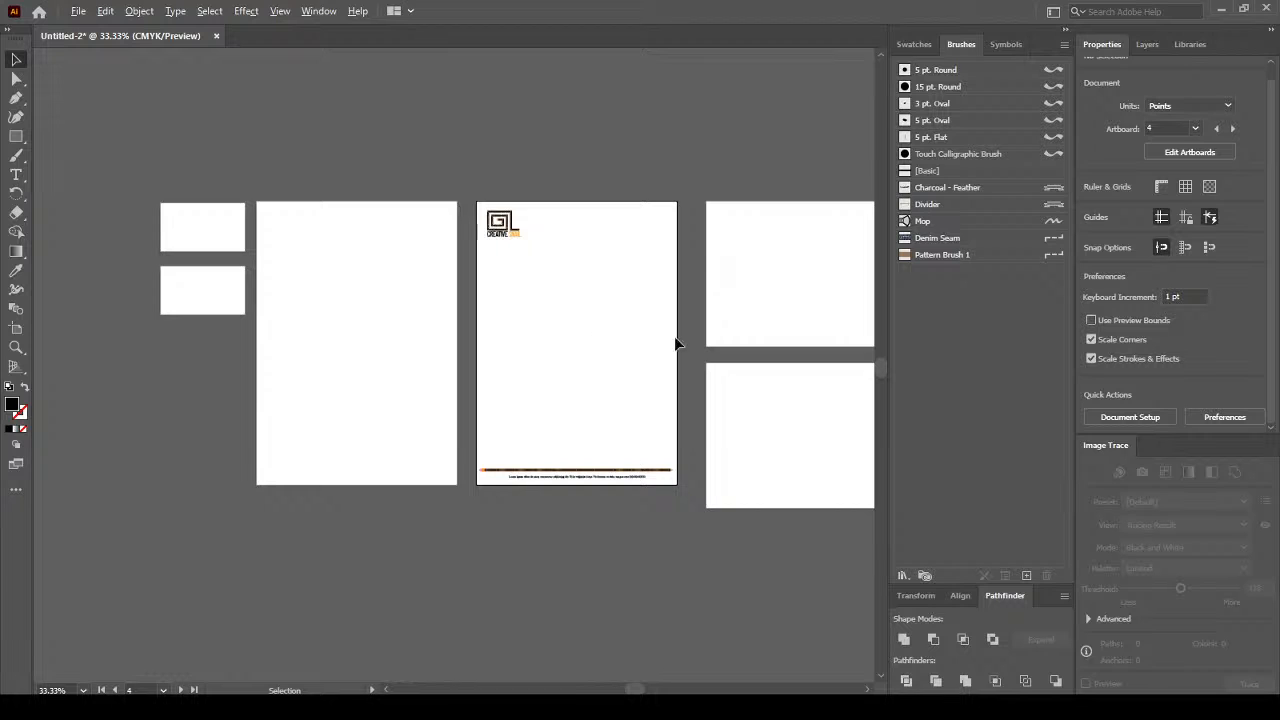
pyautogui.moveTo(690, 323); pyautogui.dragTo(608, 329)
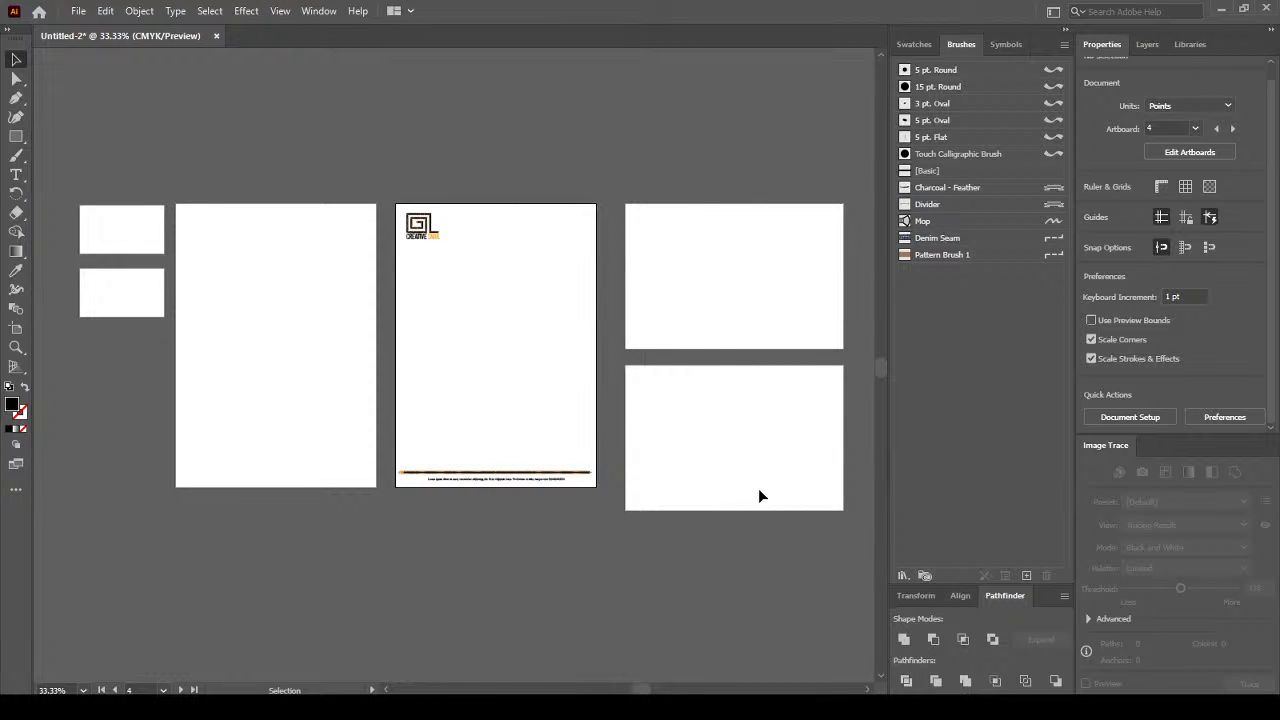
pyautogui.scroll(1, 356, 338)
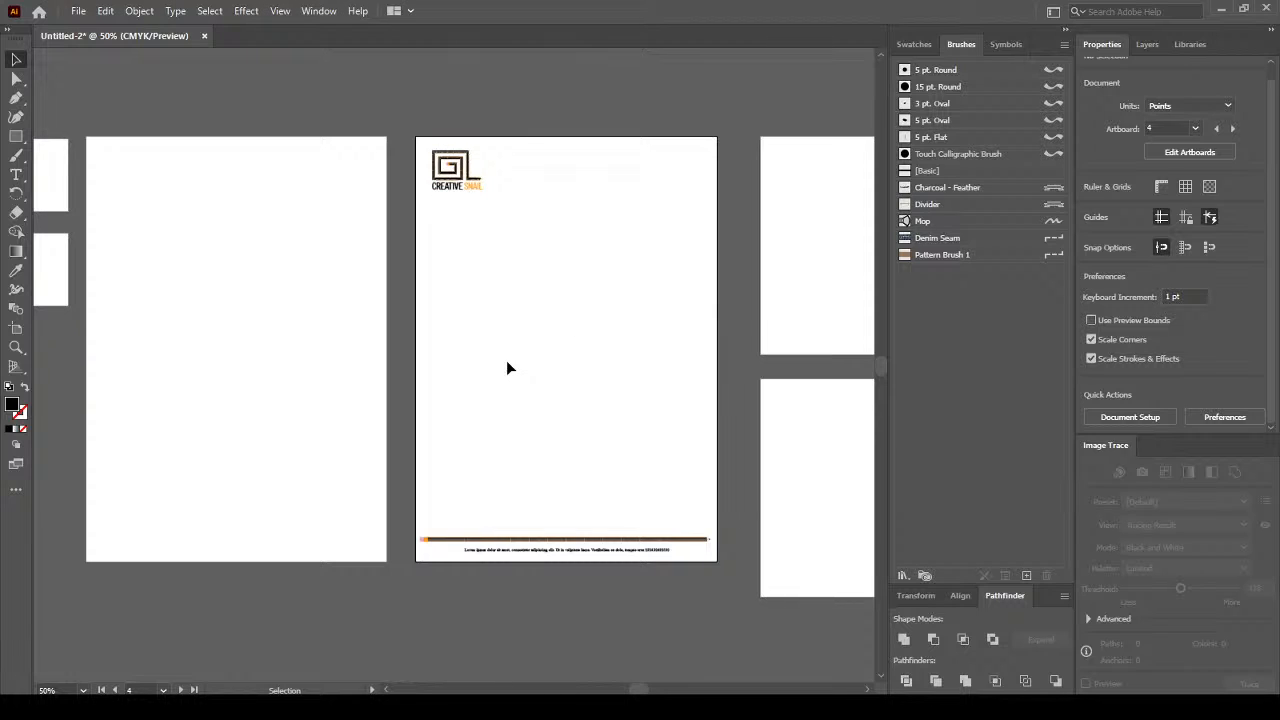
pyautogui.moveTo(468, 180)
pyautogui.mouseDown()
pyautogui.moveTo(451, 174)
pyautogui.moveTo(454, 196)
pyautogui.mouseUp()
pyautogui.hotkey('ctrl', '+')
pyautogui.hotkey('ctrl', '+')
pyautogui.hotkey('ctrl', '+')
pyautogui.hotkey('ctrl', '+')
pyautogui.hotkey('ctrl', '+')
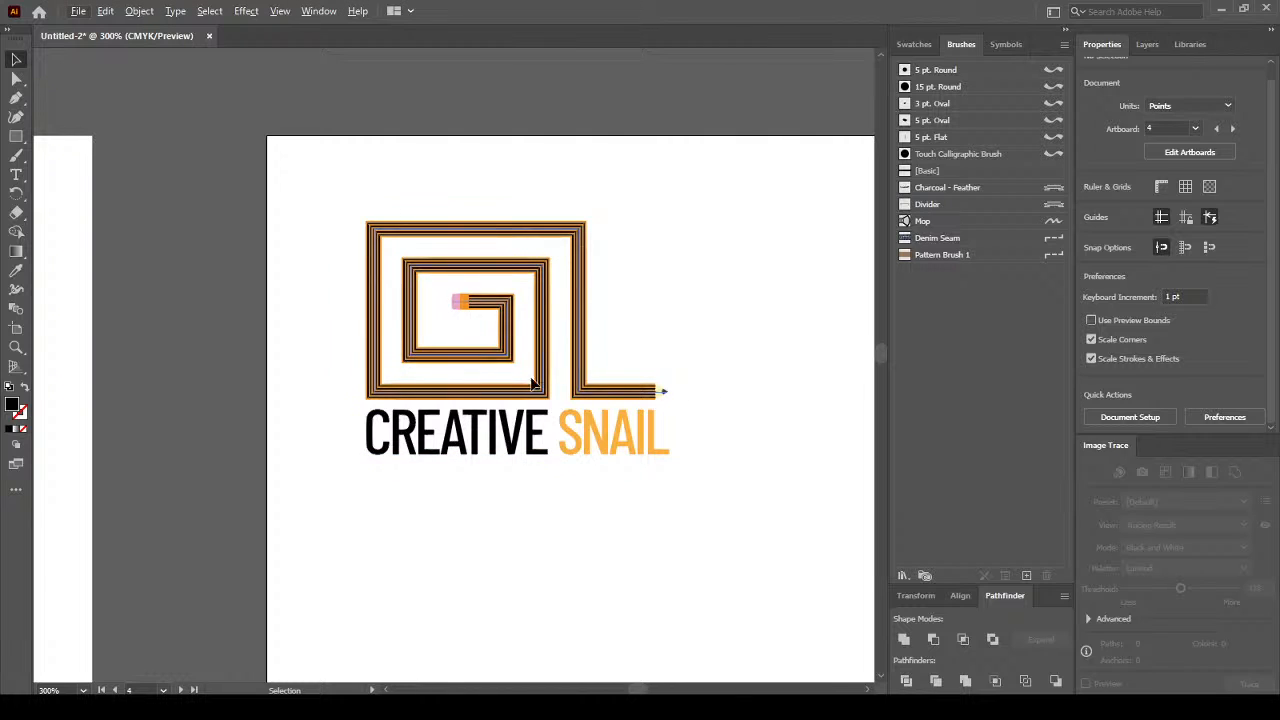
pyautogui.scroll(-2, 698, 390)
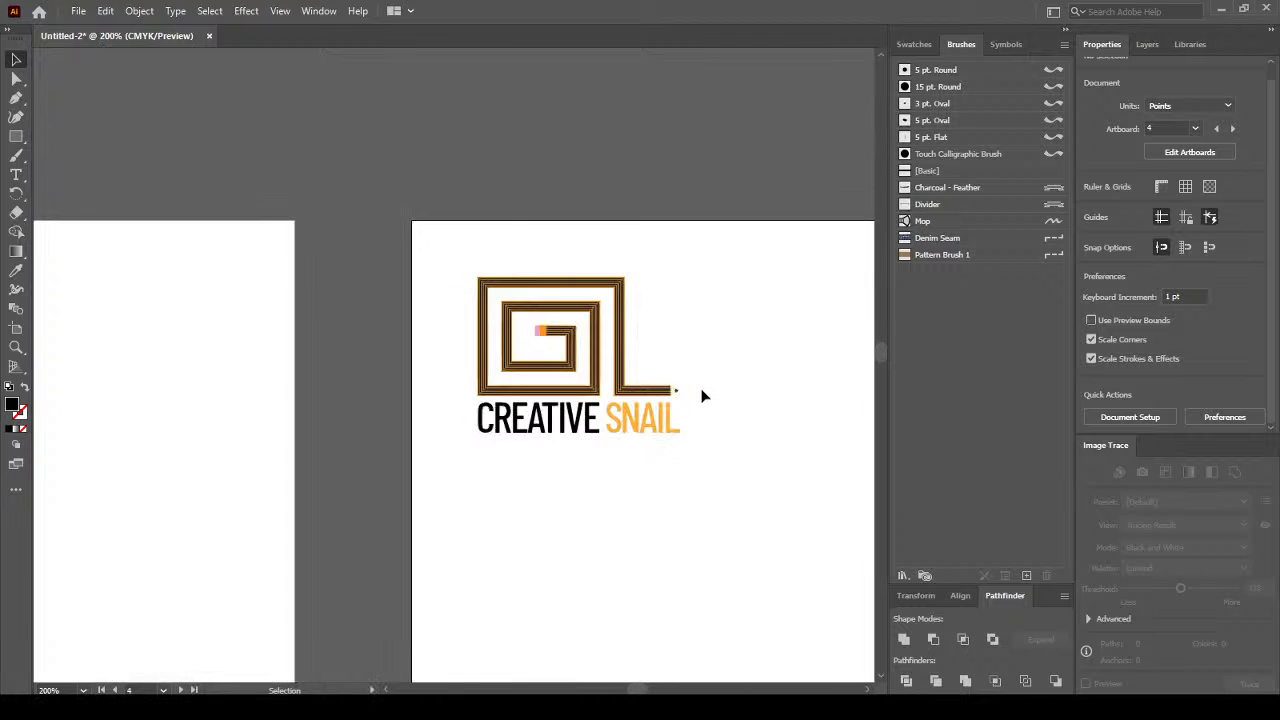
# Isolate the logo group, select the spiral path, and apply the 5 pt. Round brush to it.
pyautogui.scroll(3, 701, 390)
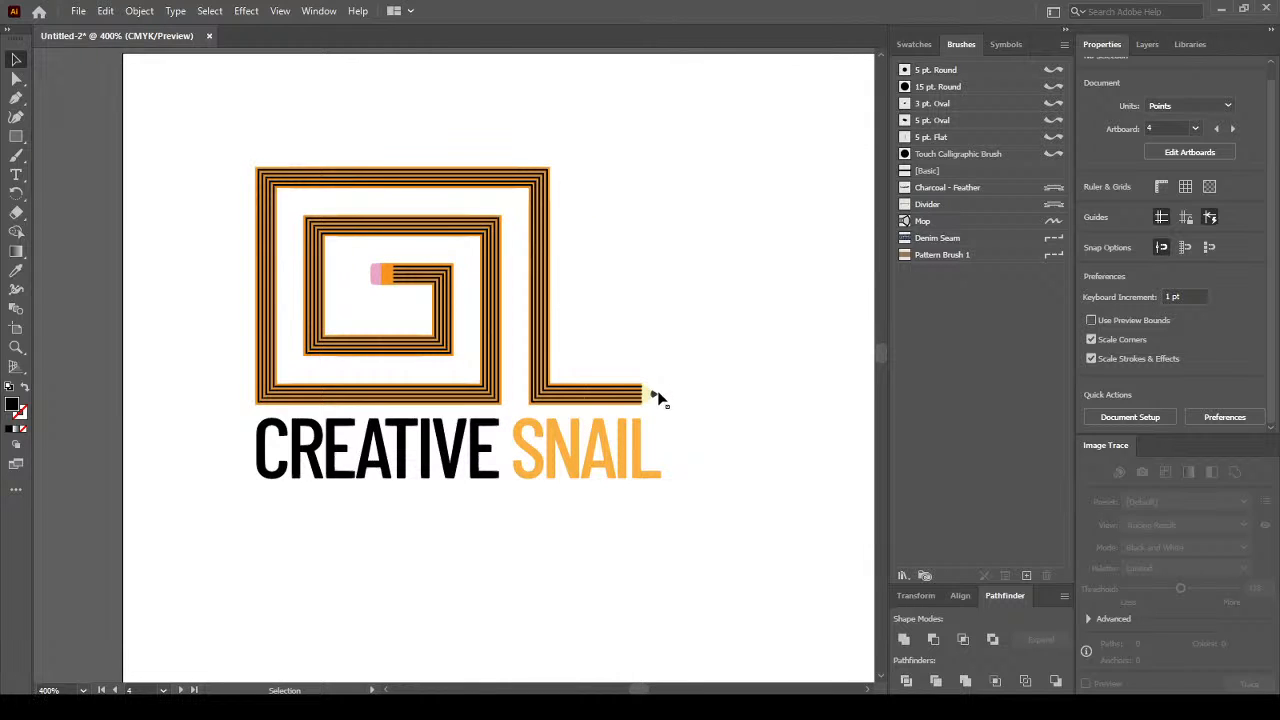
pyautogui.click(653, 396)
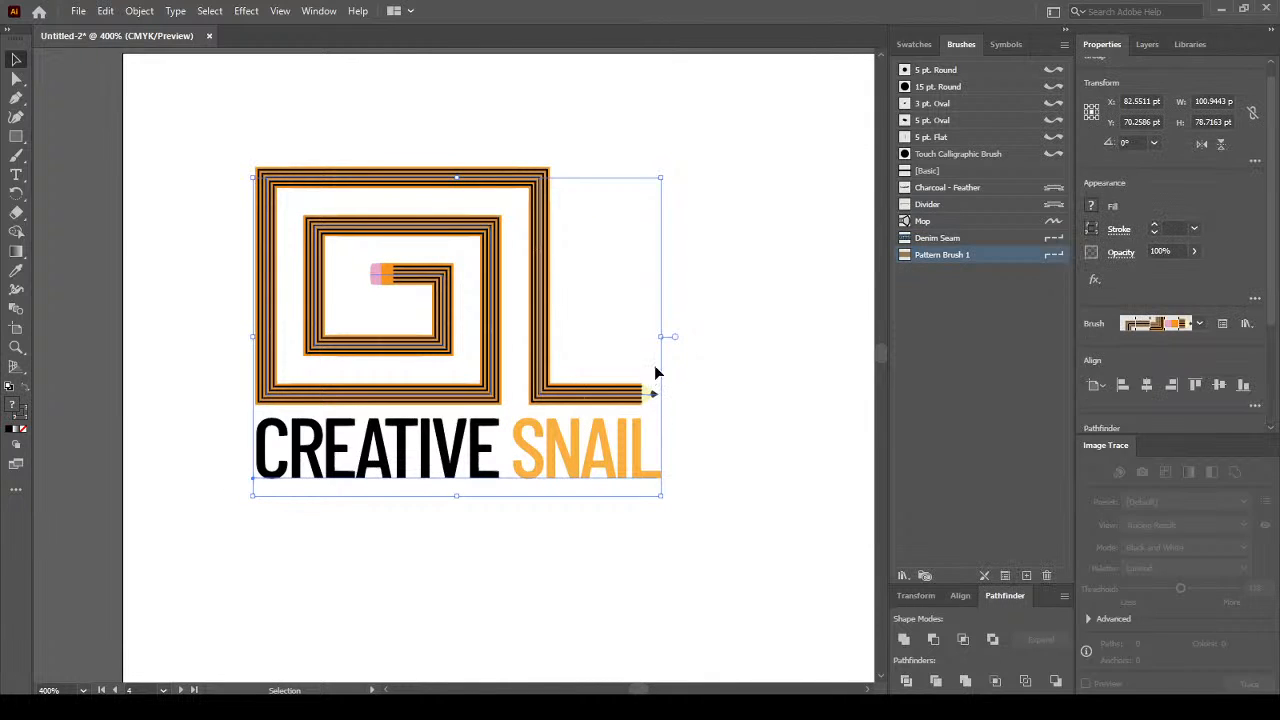
pyautogui.click(510, 128)
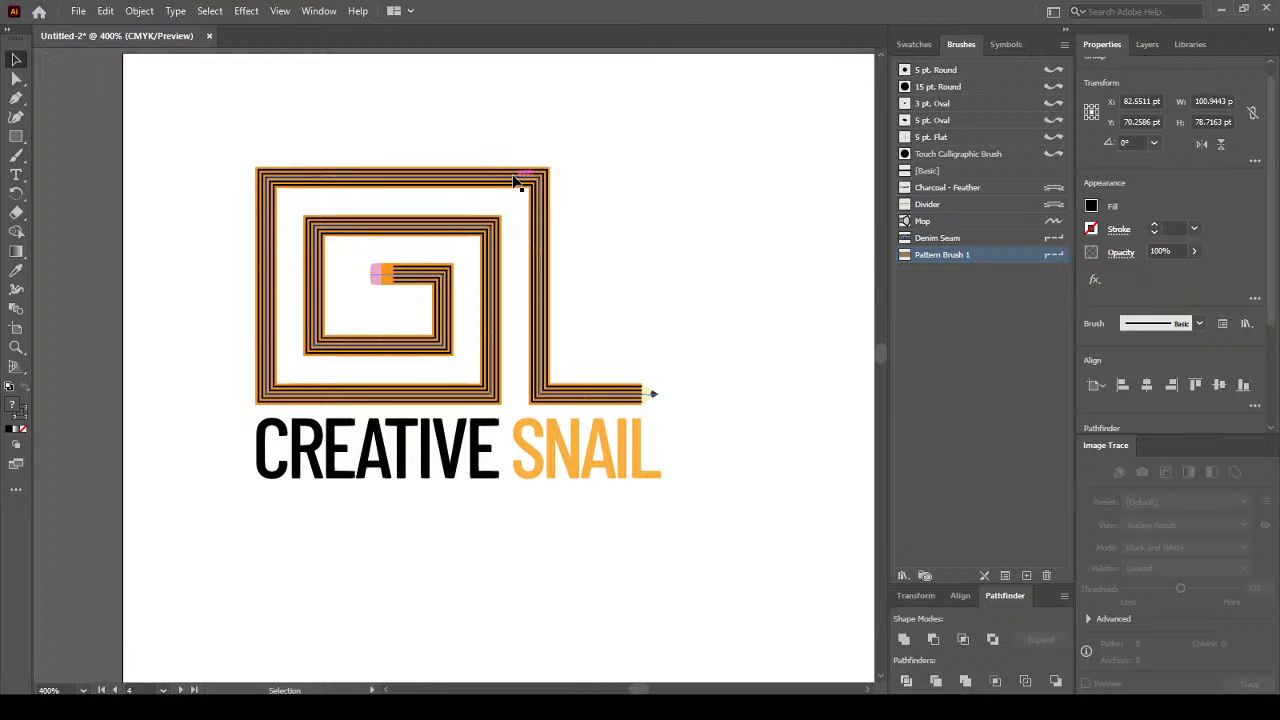
pyautogui.click(510, 182)
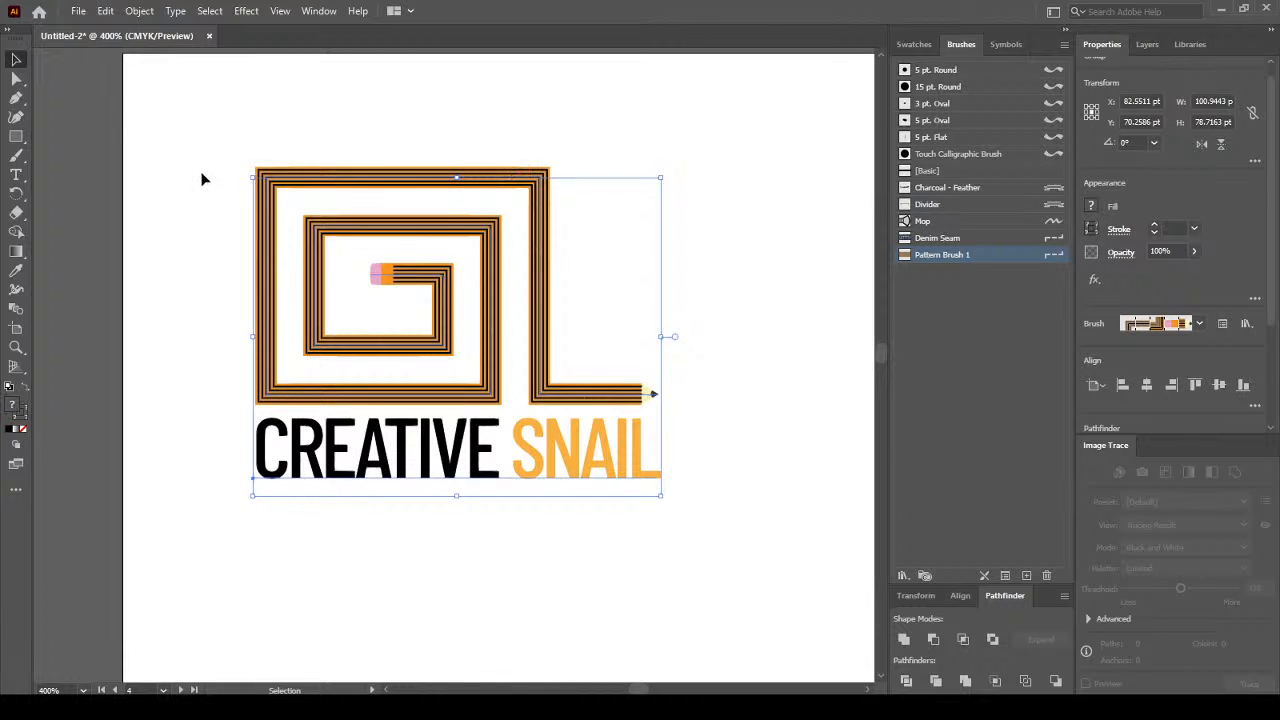
pyautogui.doubleClick(413, 282)
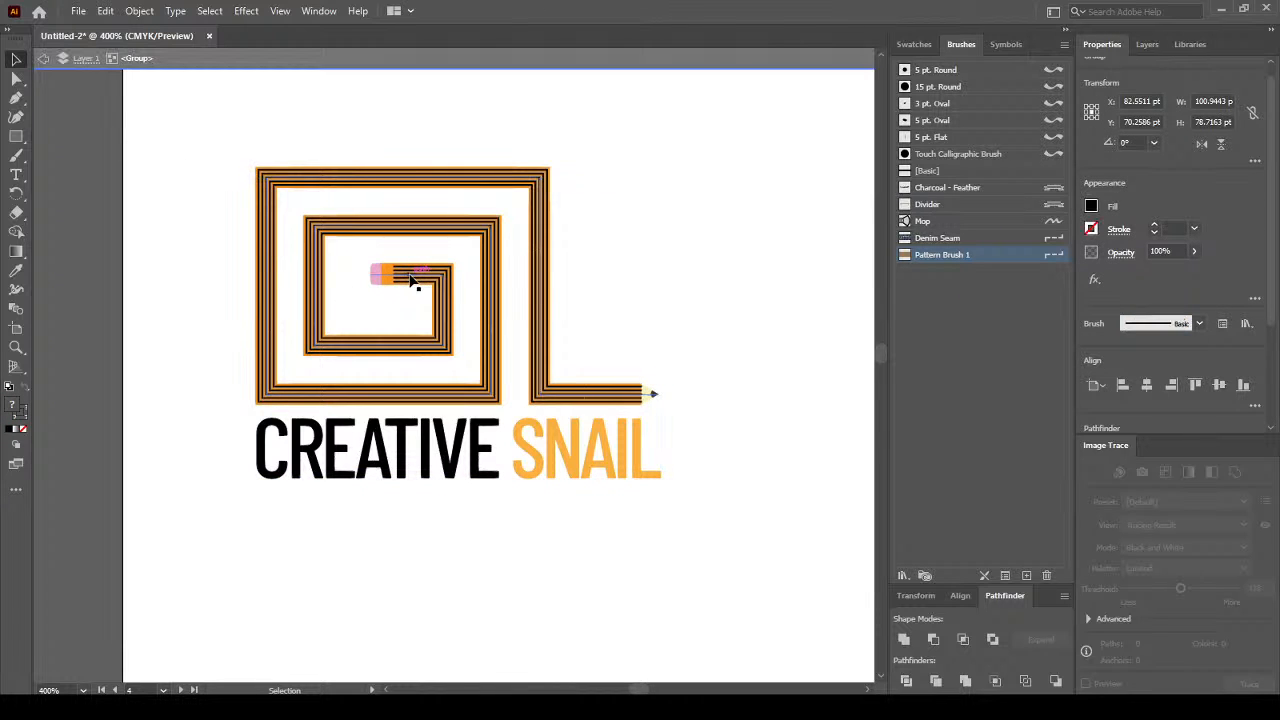
pyautogui.click(540, 330)
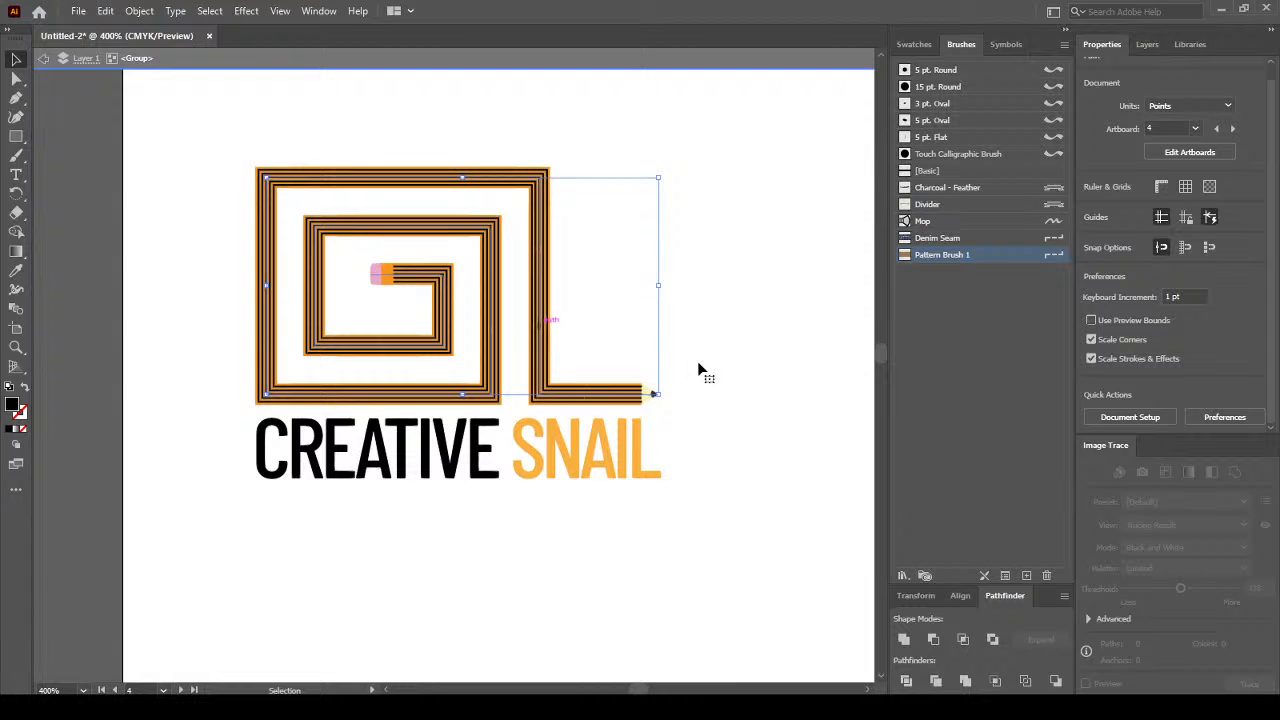
pyautogui.click(1004, 44)
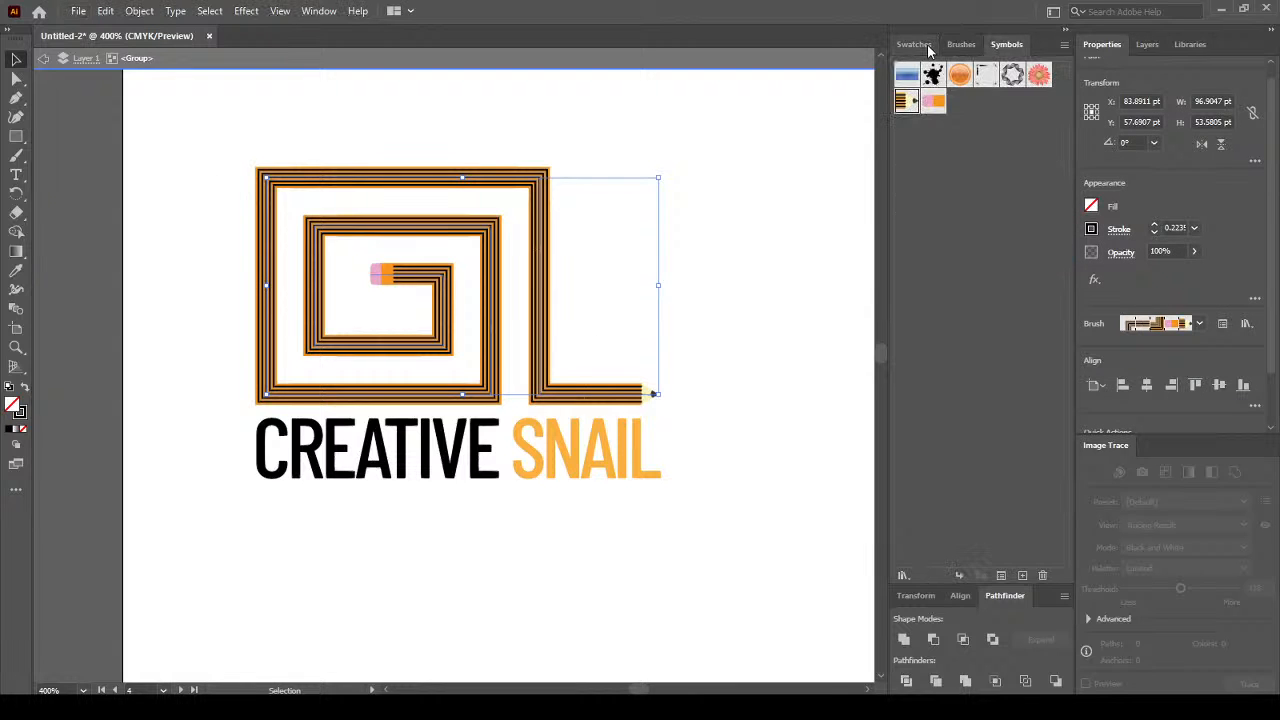
pyautogui.click(925, 45)
pyautogui.click(951, 43)
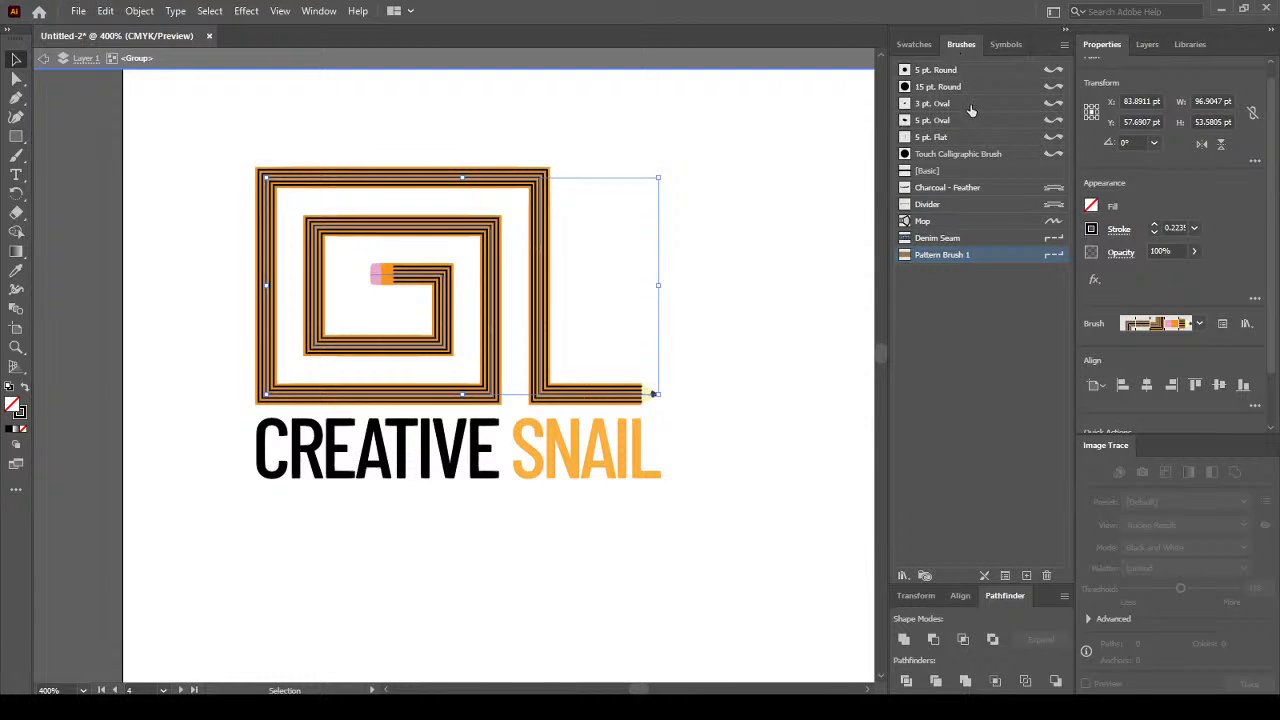
pyautogui.click(940, 70)
pyautogui.scroll(1, 768, 298)
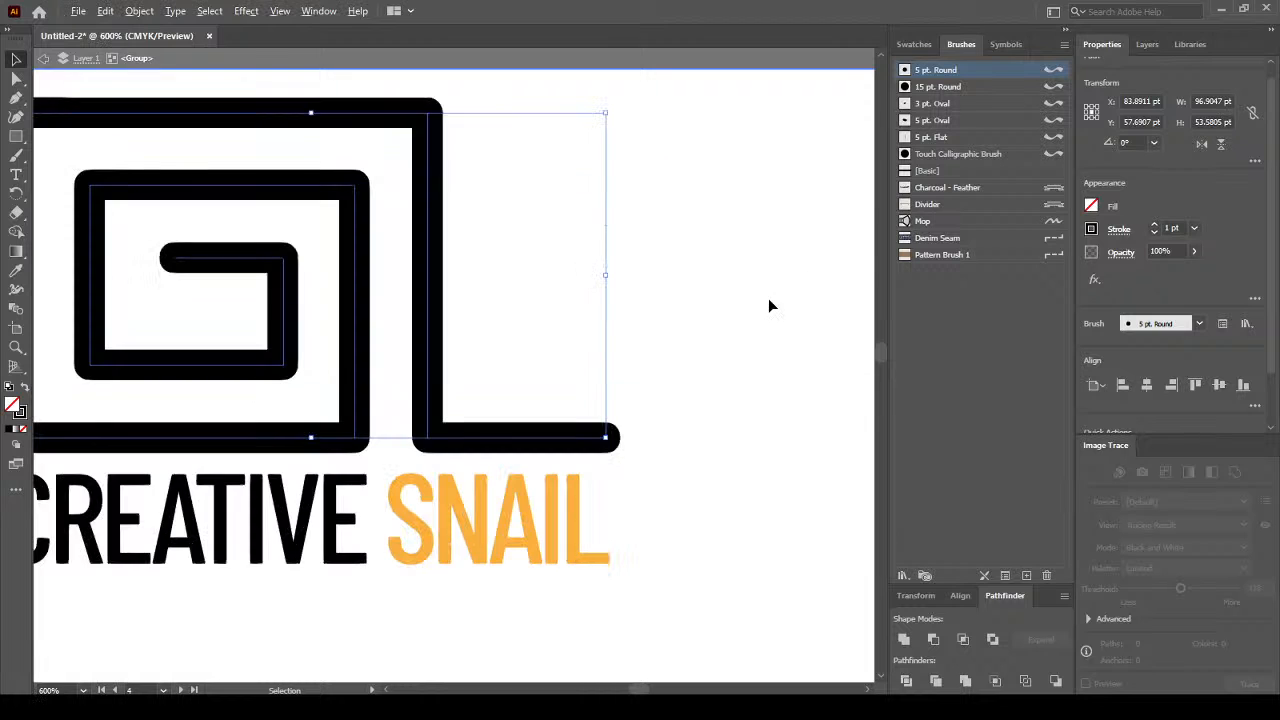
# Add an anchor on the tail's bottom segment and pull the tail's end point upward.
pyautogui.click(17, 99)
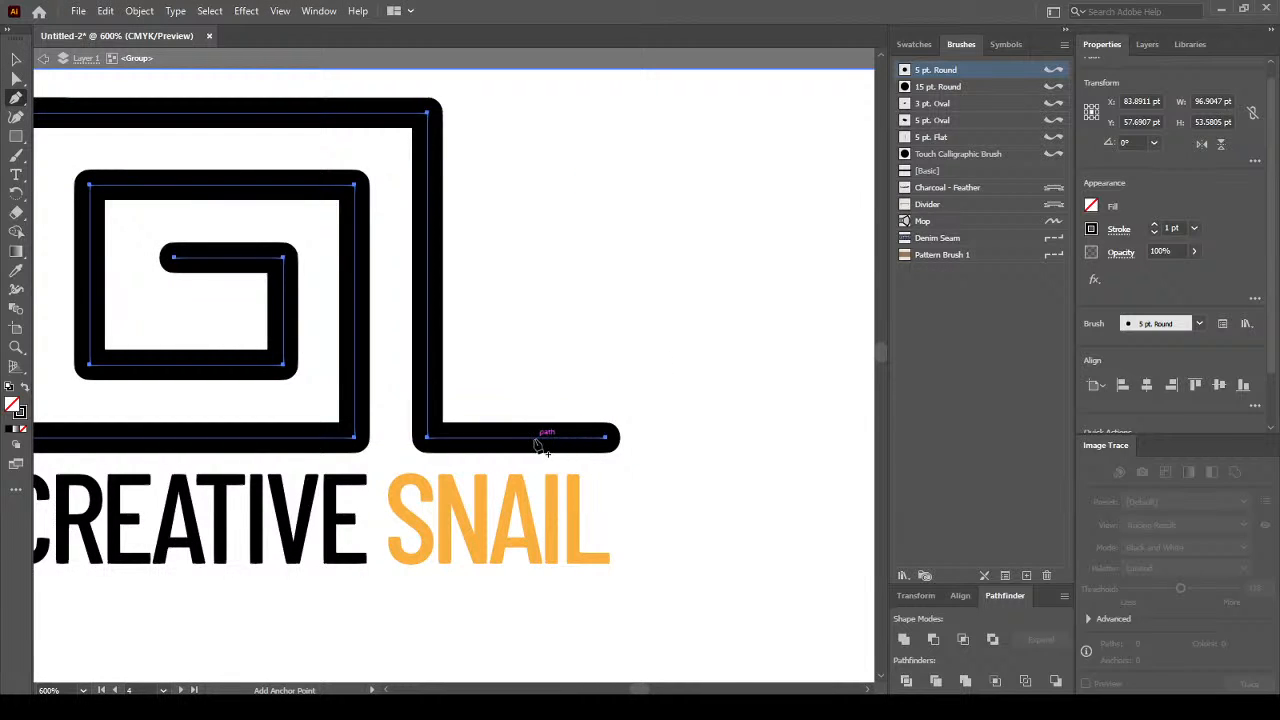
pyautogui.click(532, 441)
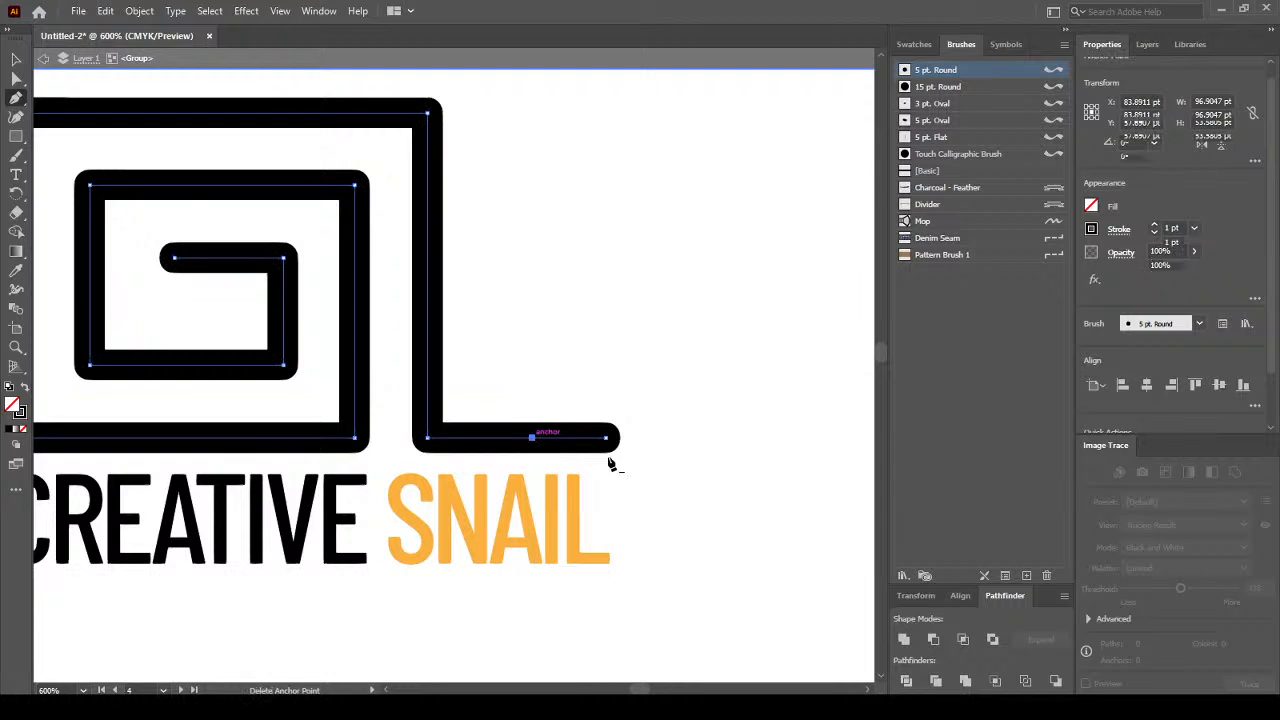
pyautogui.click(16, 79)
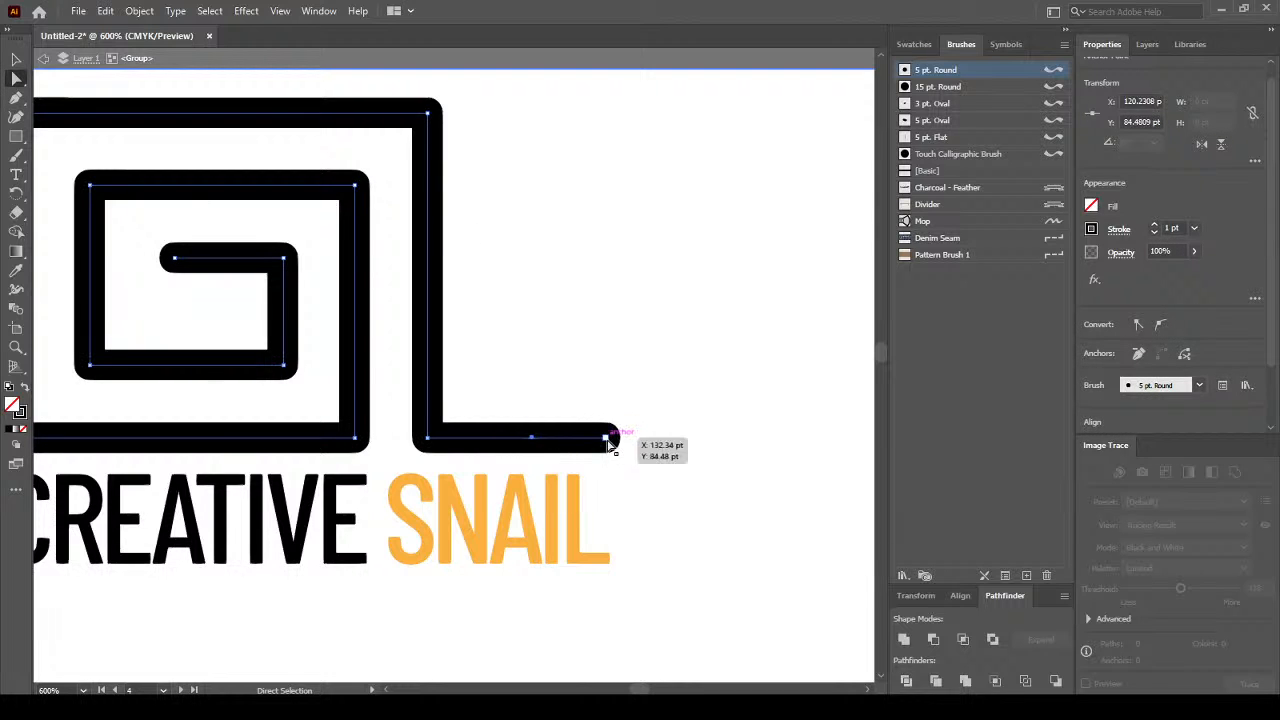
pyautogui.moveTo(608, 441); pyautogui.dragTo(533, 157)
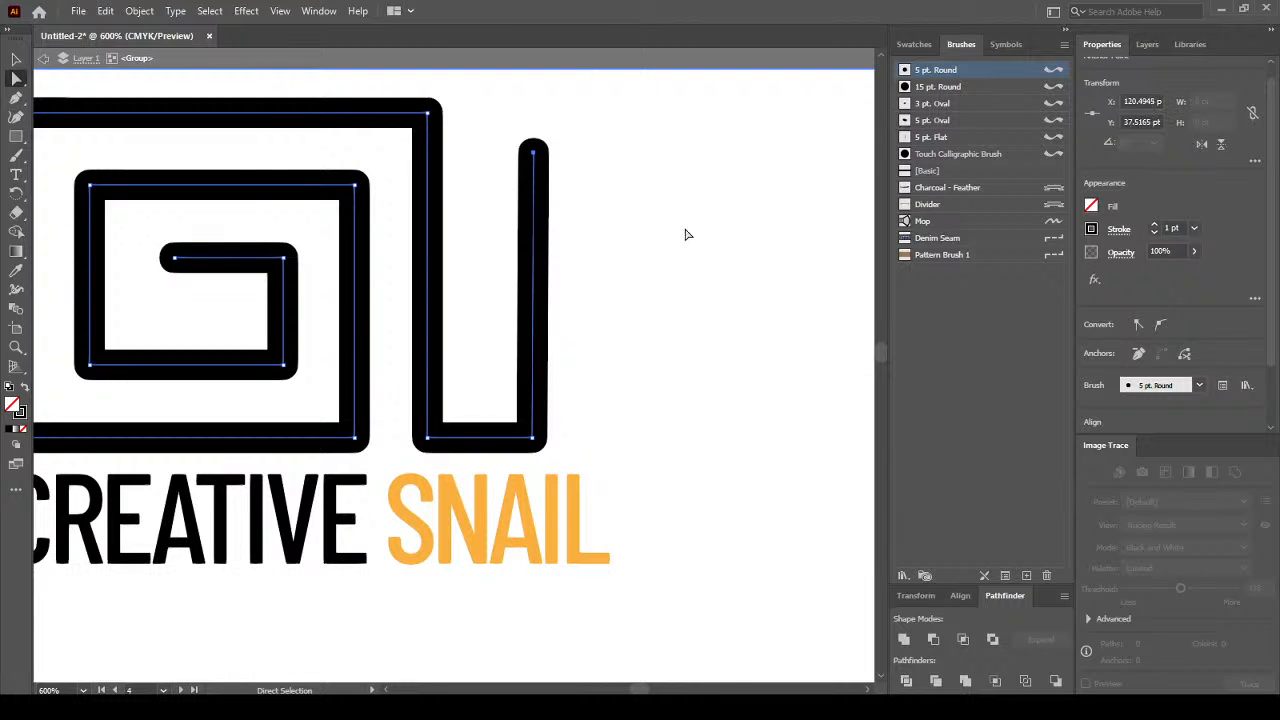
pyautogui.click(533, 154)
pyautogui.hotkey('shift', 'Down')
pyautogui.hotkey('shift', 'Down')
pyautogui.hotkey('ctrl', 'z')
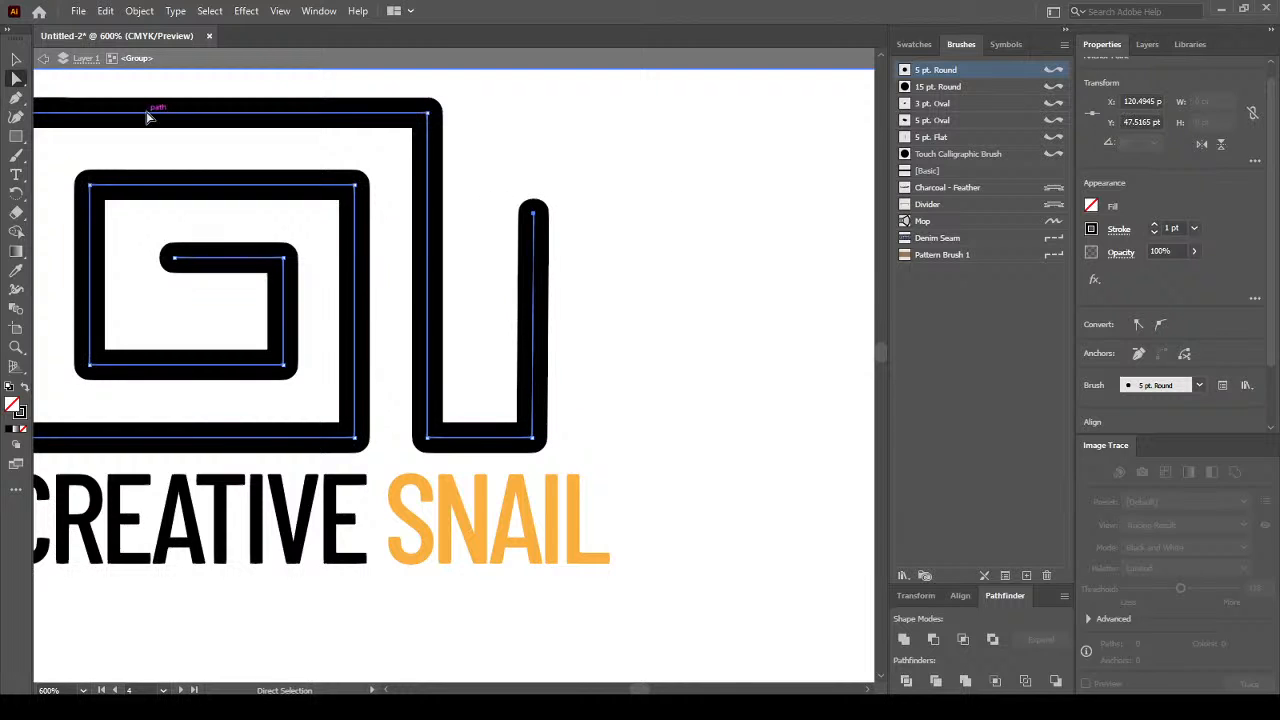
# Add an anchor on the raised tail and bend its top into a short horizontal segment.
pyautogui.click(16, 97)
pyautogui.click(533, 283)
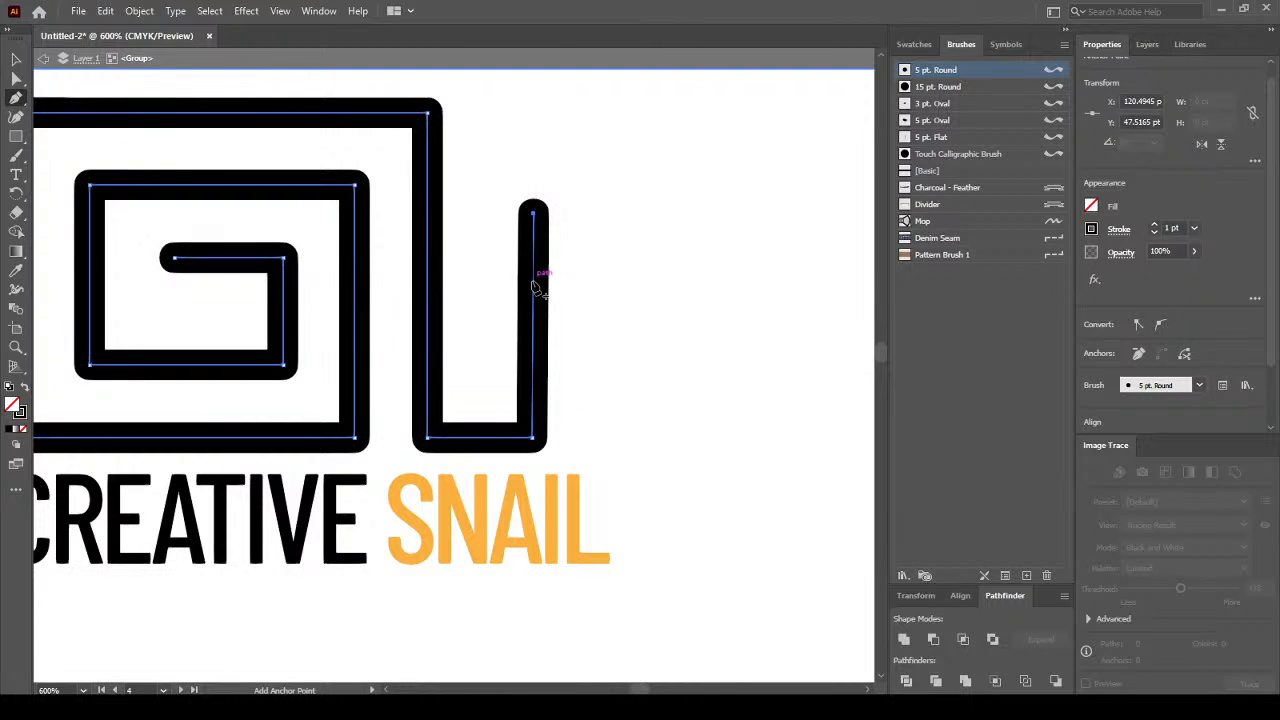
pyautogui.click(16, 78)
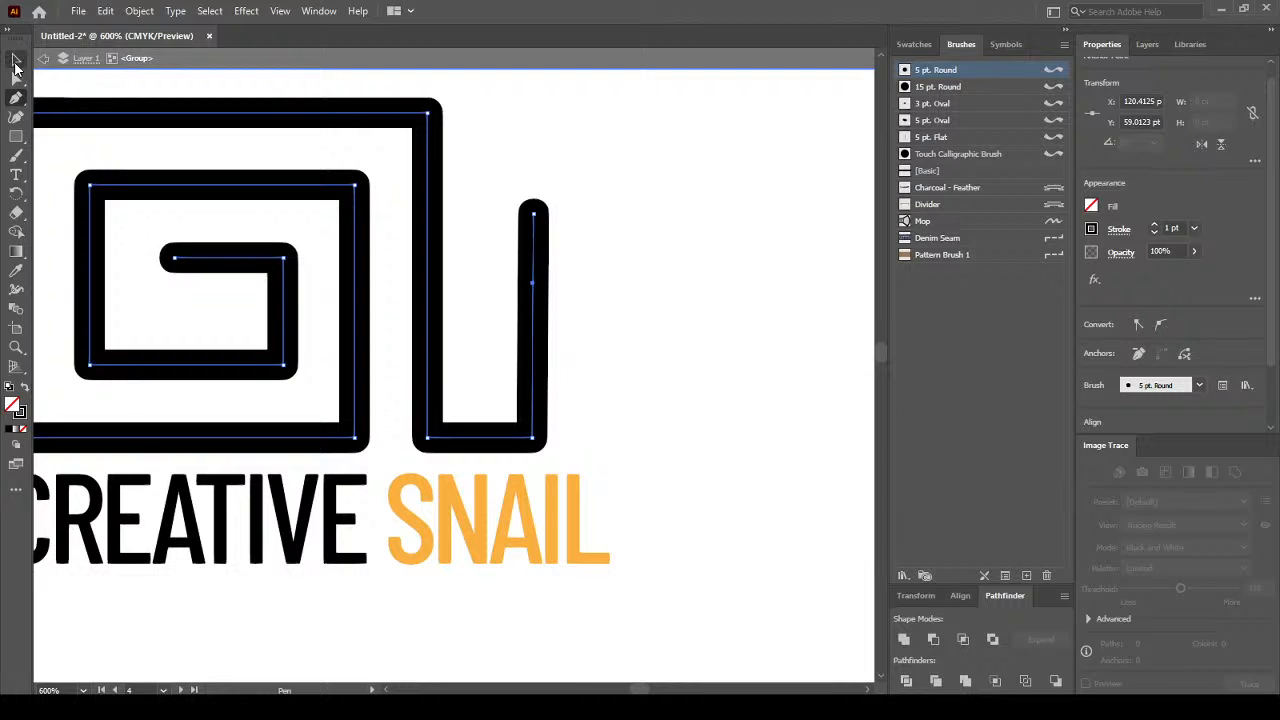
pyautogui.moveTo(533, 213)
pyautogui.mouseDown()
pyautogui.moveTo(600, 257)
pyautogui.moveTo(607, 286)
pyautogui.mouseUp()
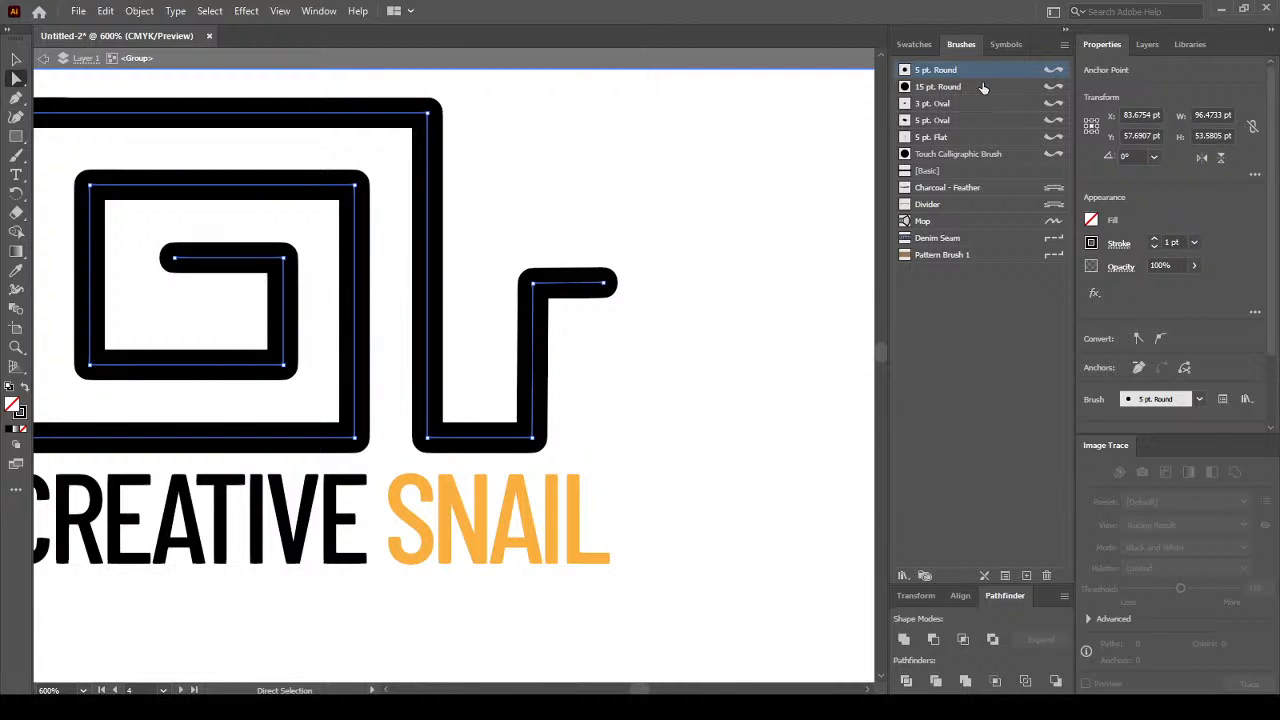
# Apply Pattern Brush 1 to the spiral, undo it, then reselect the spiral and reapply it.
pyautogui.click(975, 258)
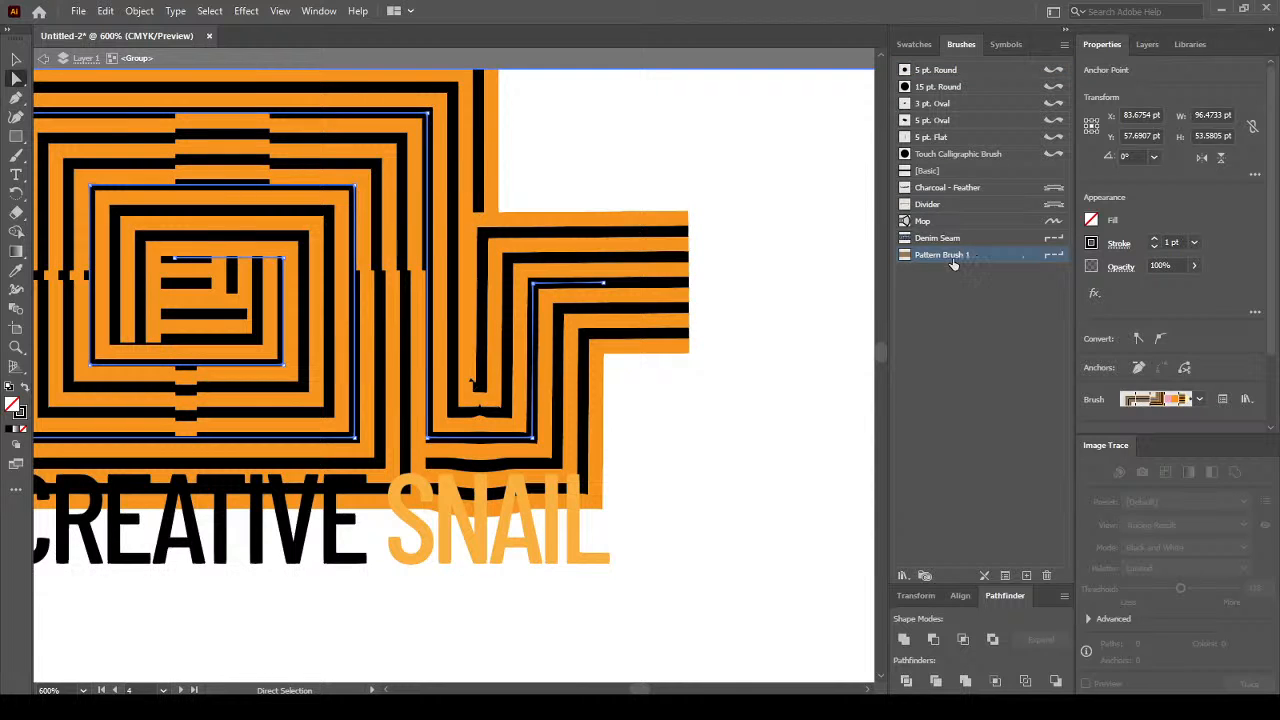
pyautogui.scroll(-1, 342, 240)
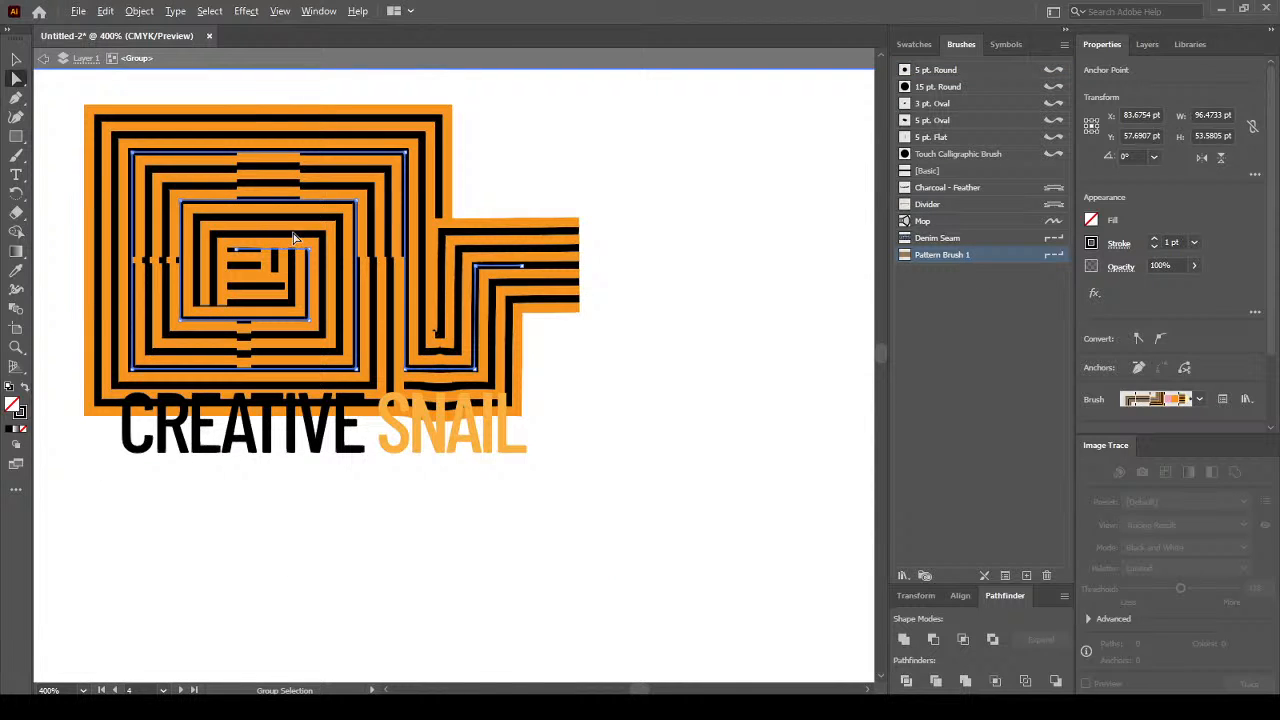
pyautogui.click(105, 12)
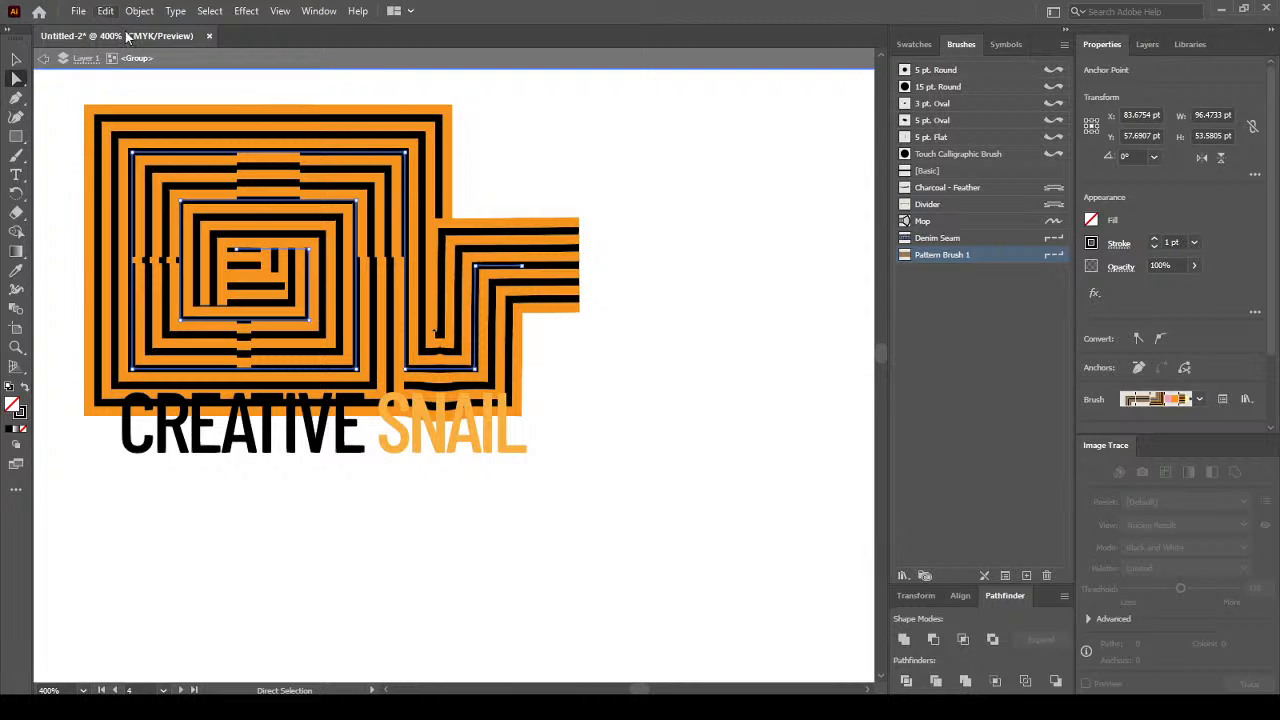
pyautogui.click(129, 37)
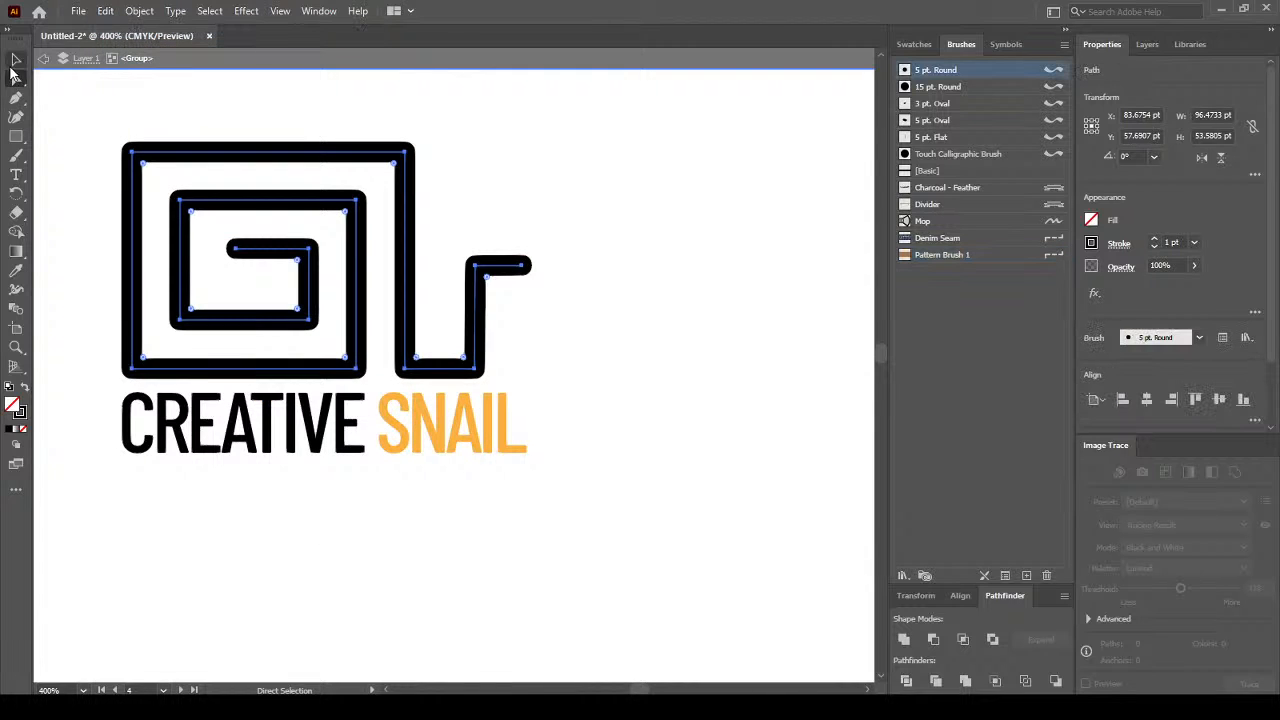
pyautogui.press('v')
pyautogui.click(605, 237)
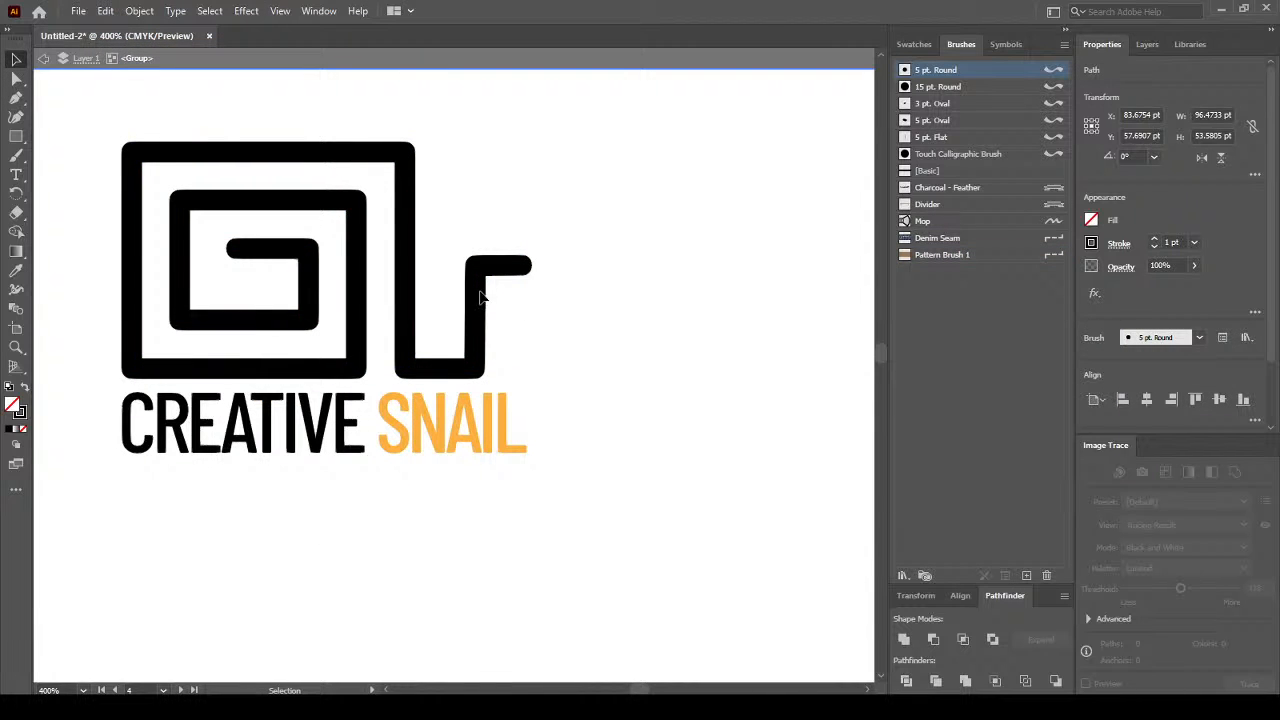
pyautogui.click(485, 290)
pyautogui.click(955, 254)
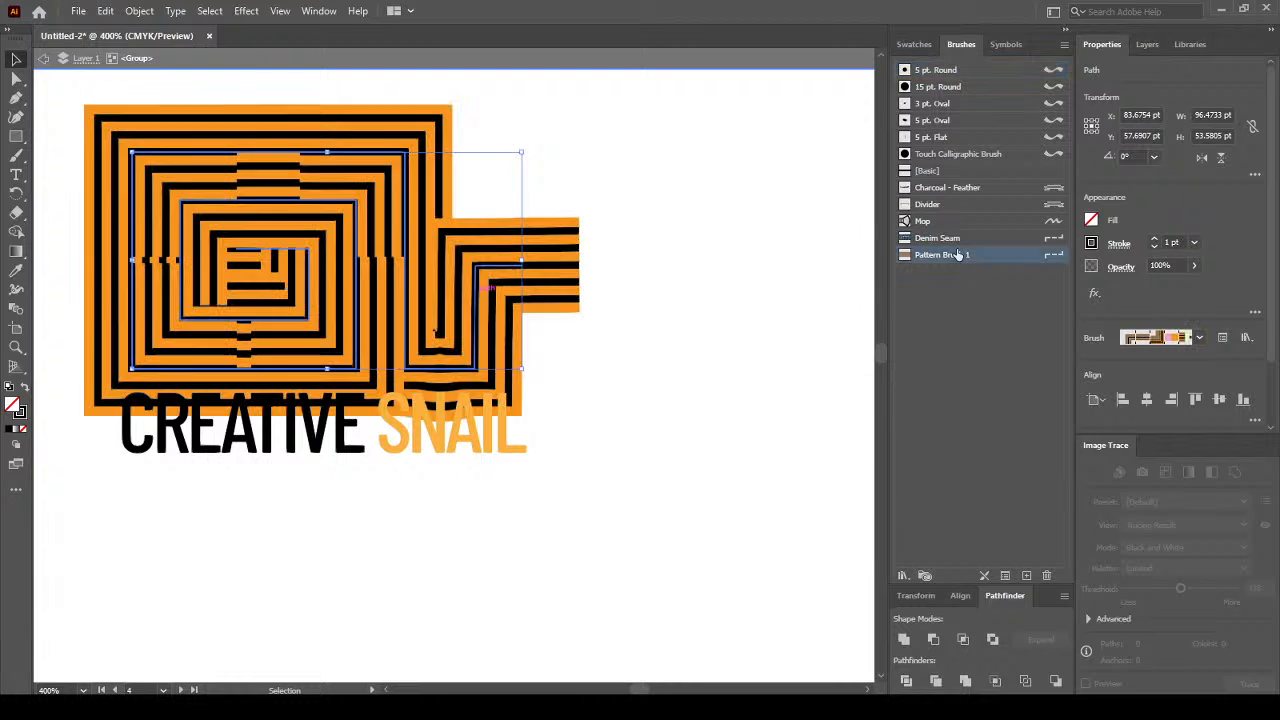
# Try the 15 pt. Round and 3 pt. Oval brushes, then settle on Pattern Brush 1.
pyautogui.press('a')
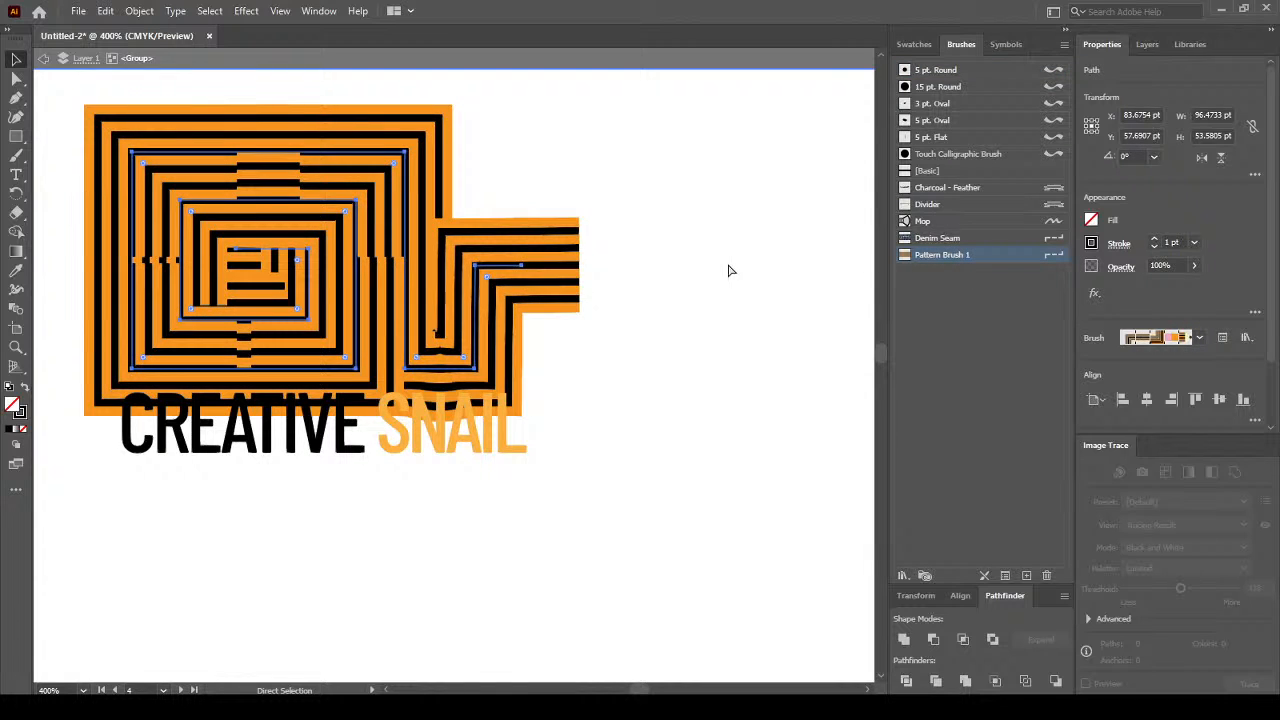
pyautogui.hotkey('ctrl', 'z')
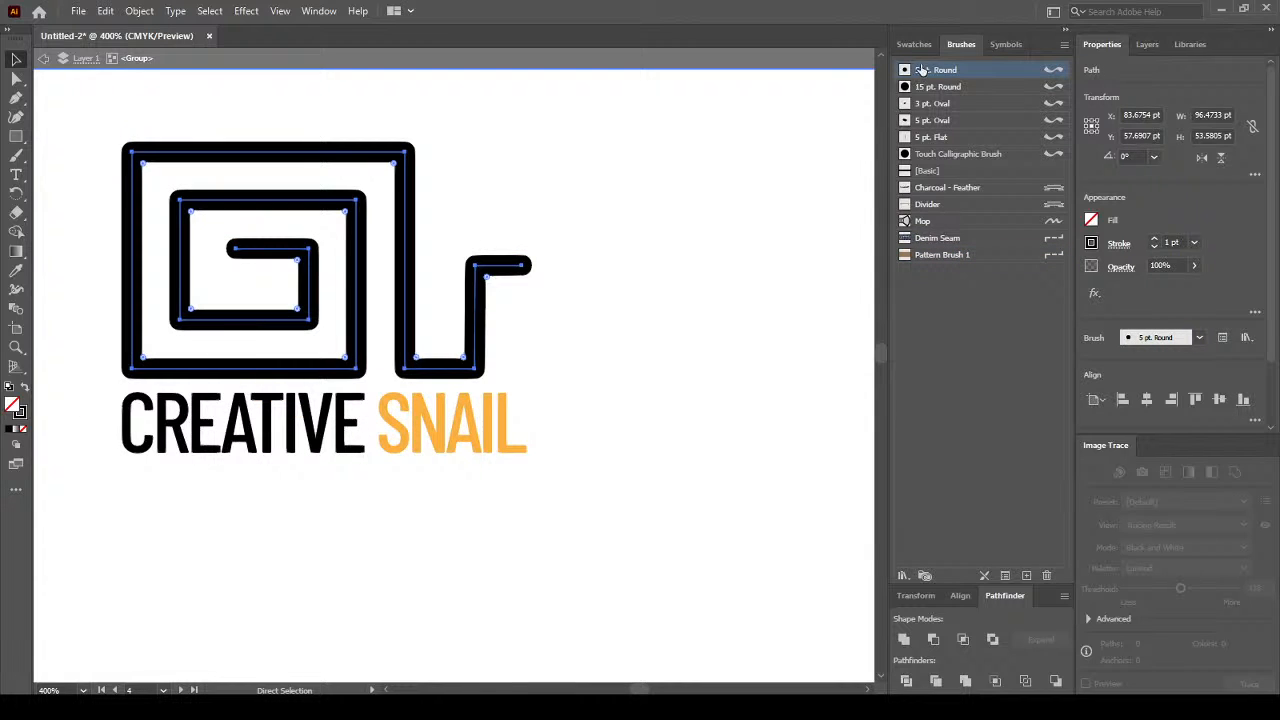
pyautogui.click(918, 45)
pyautogui.click(959, 45)
pyautogui.click(933, 87)
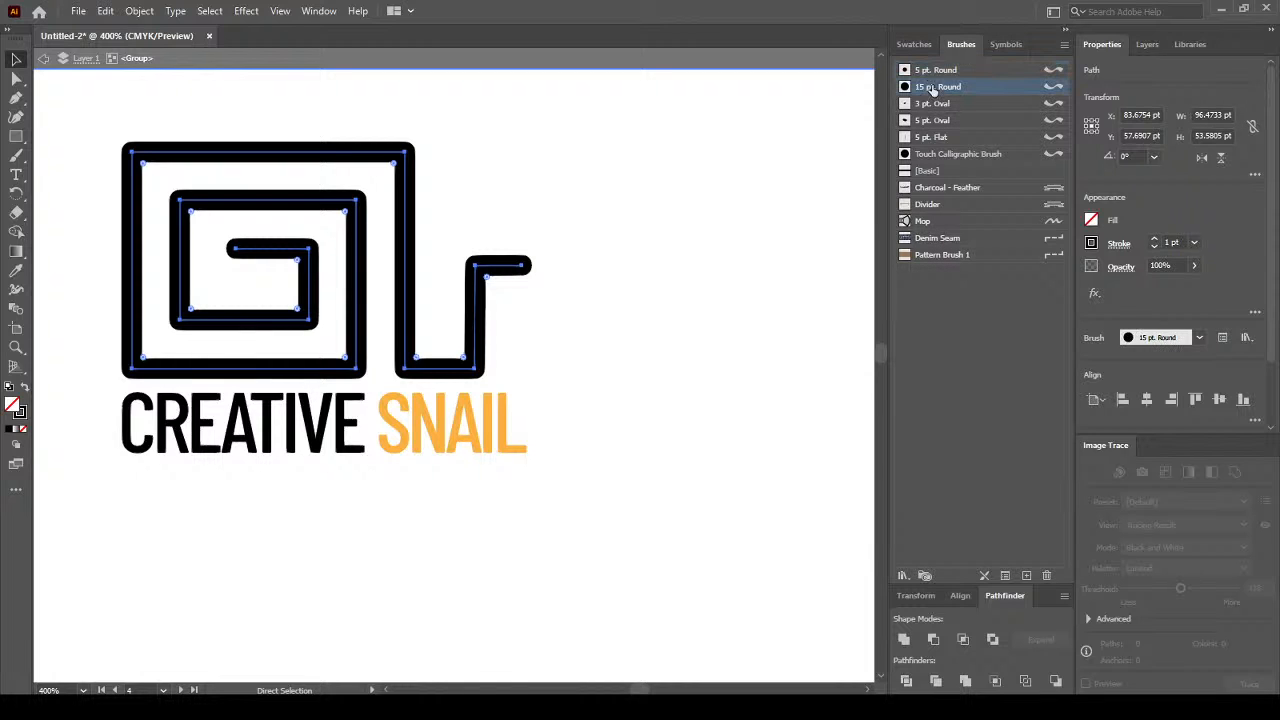
pyautogui.click(932, 103)
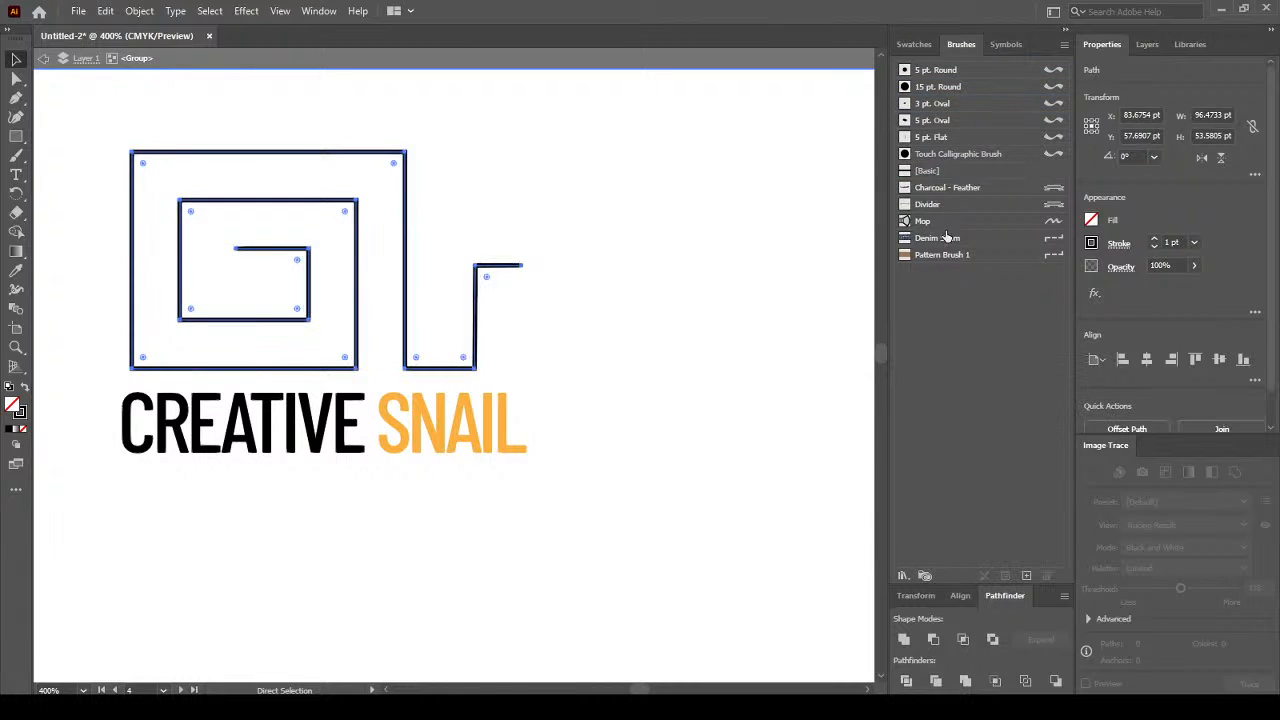
pyautogui.click(943, 256)
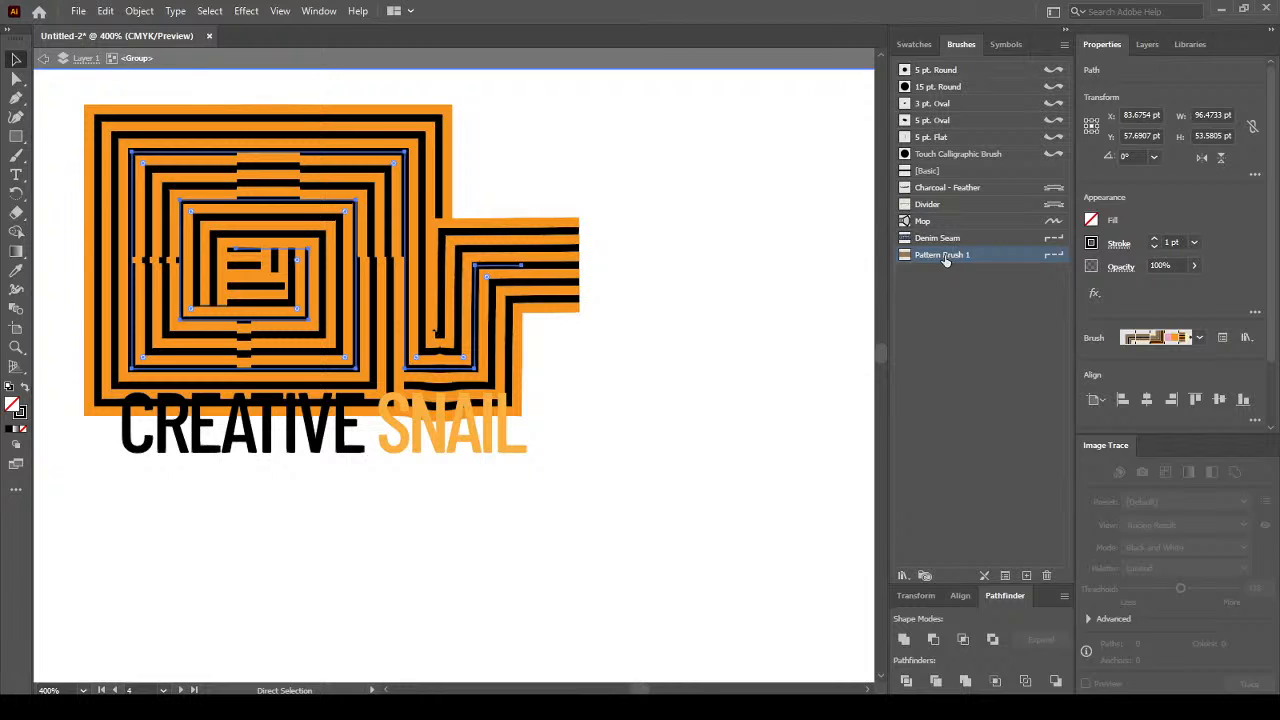
pyautogui.press('v')
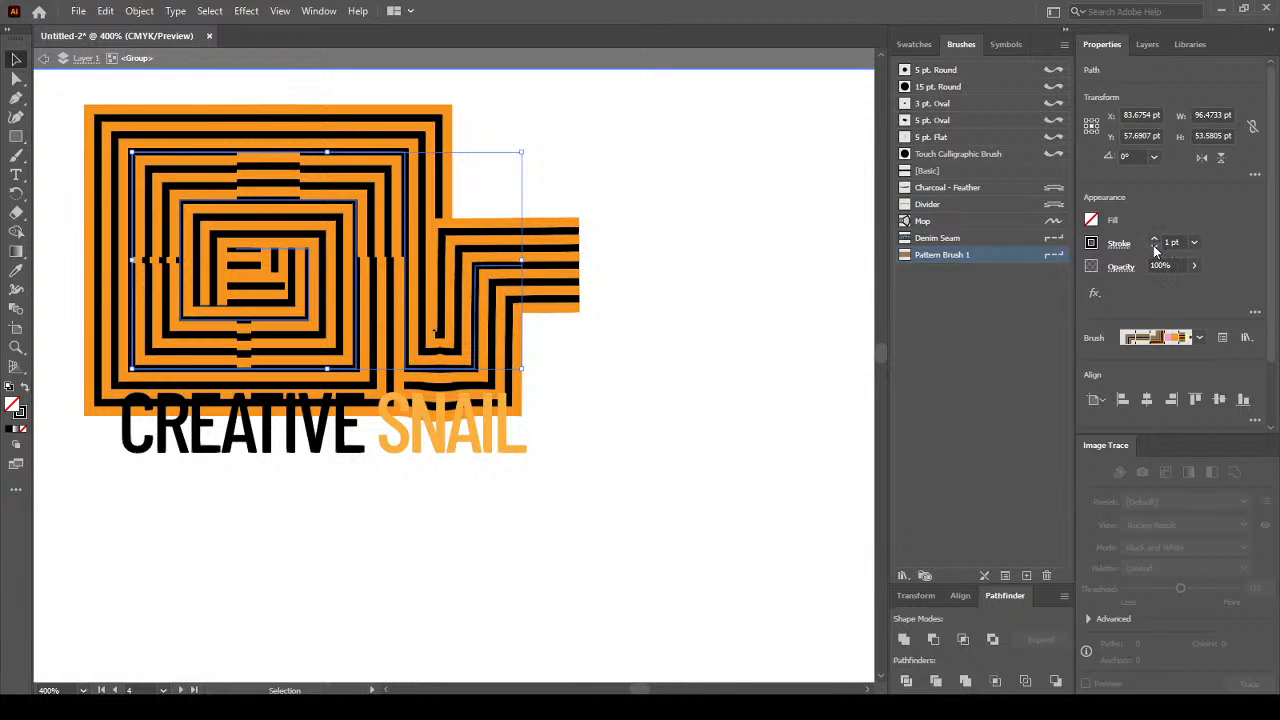
# Set the spiral's stroke weight to 0.25 pt and exit isolation mode.
pyautogui.click(1155, 249)
pyautogui.click(1155, 249)
pyautogui.click(1155, 249)
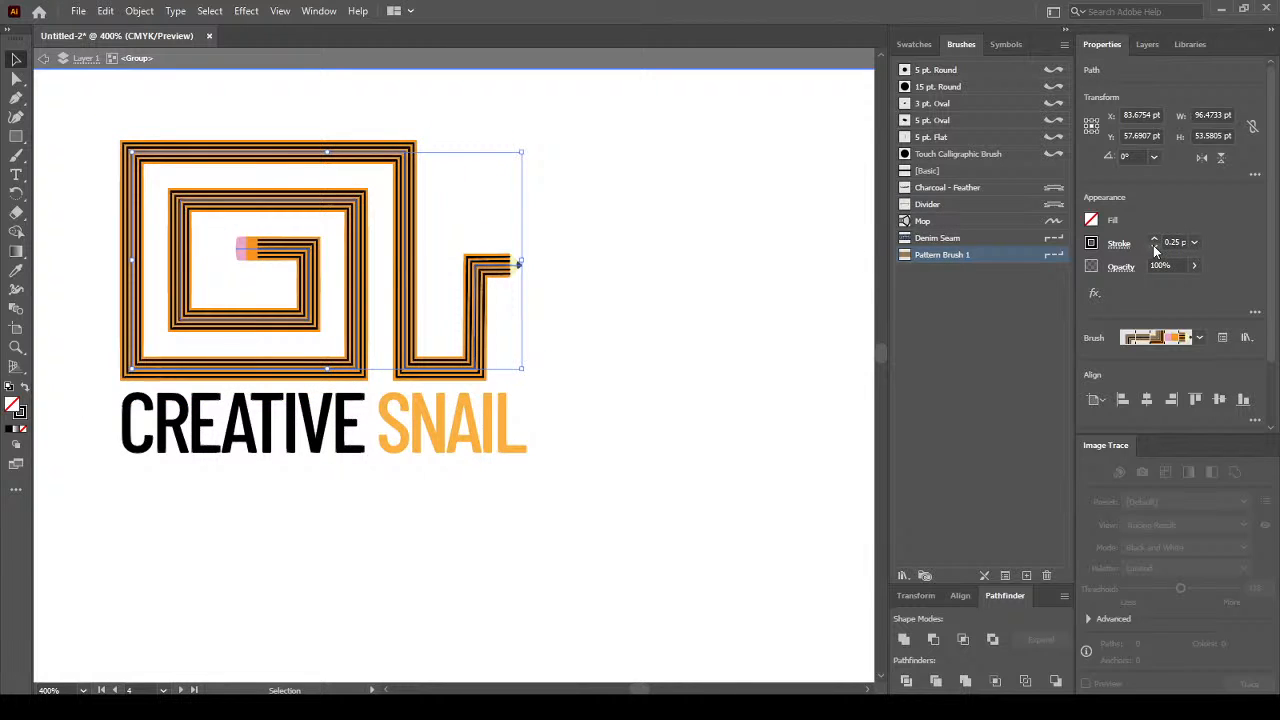
pyautogui.click(1155, 250)
pyautogui.click(1157, 243)
pyautogui.click(1177, 242)
pyautogui.click(1194, 243)
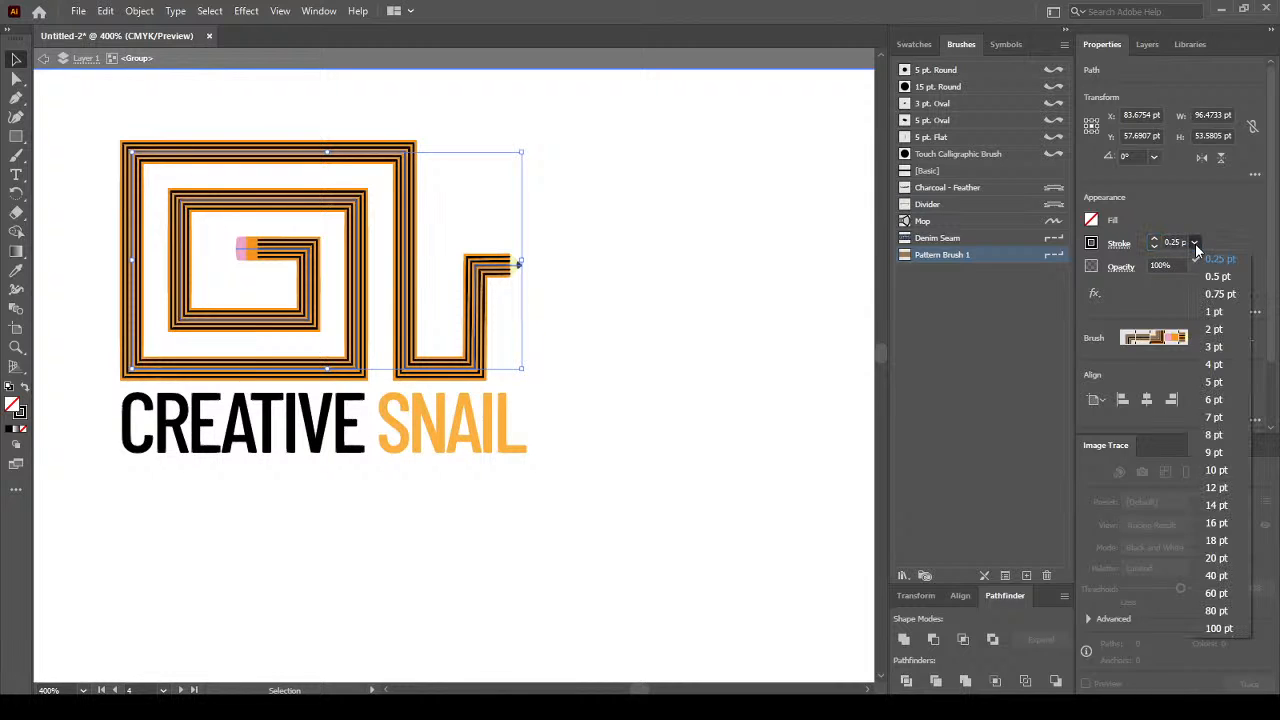
pyautogui.click(1220, 259)
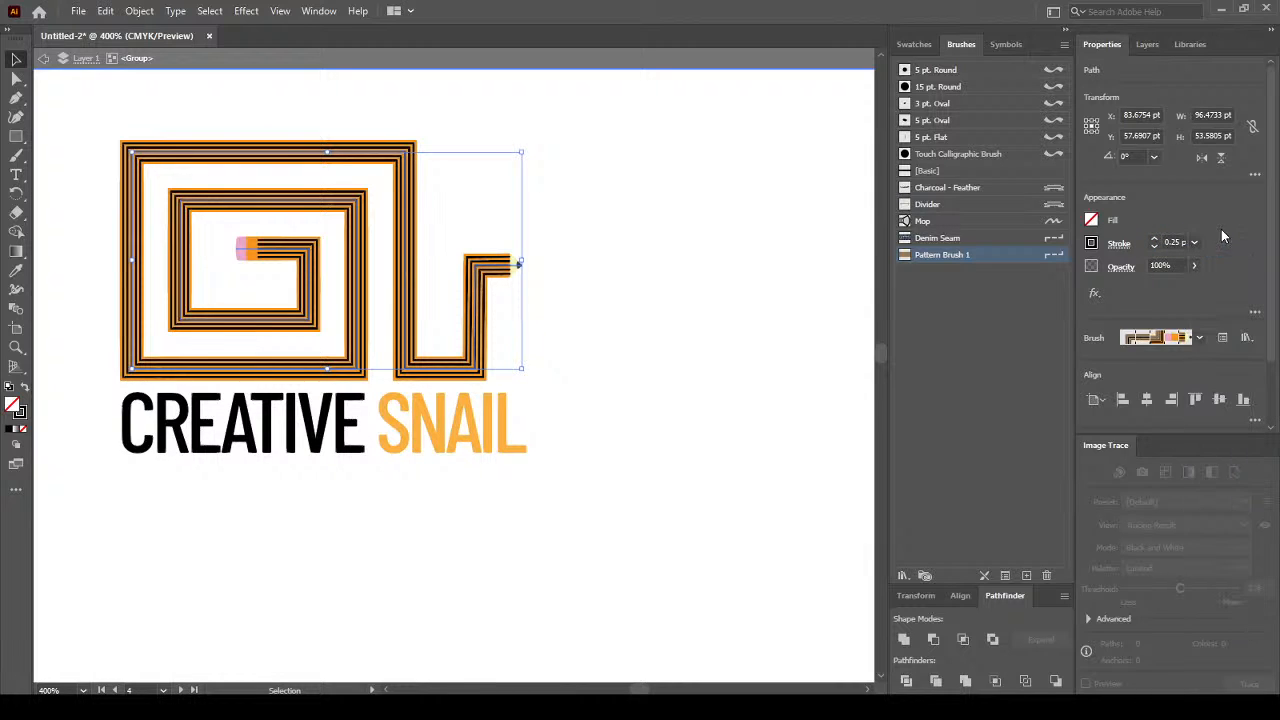
pyautogui.click(627, 227)
pyautogui.click(45, 61)
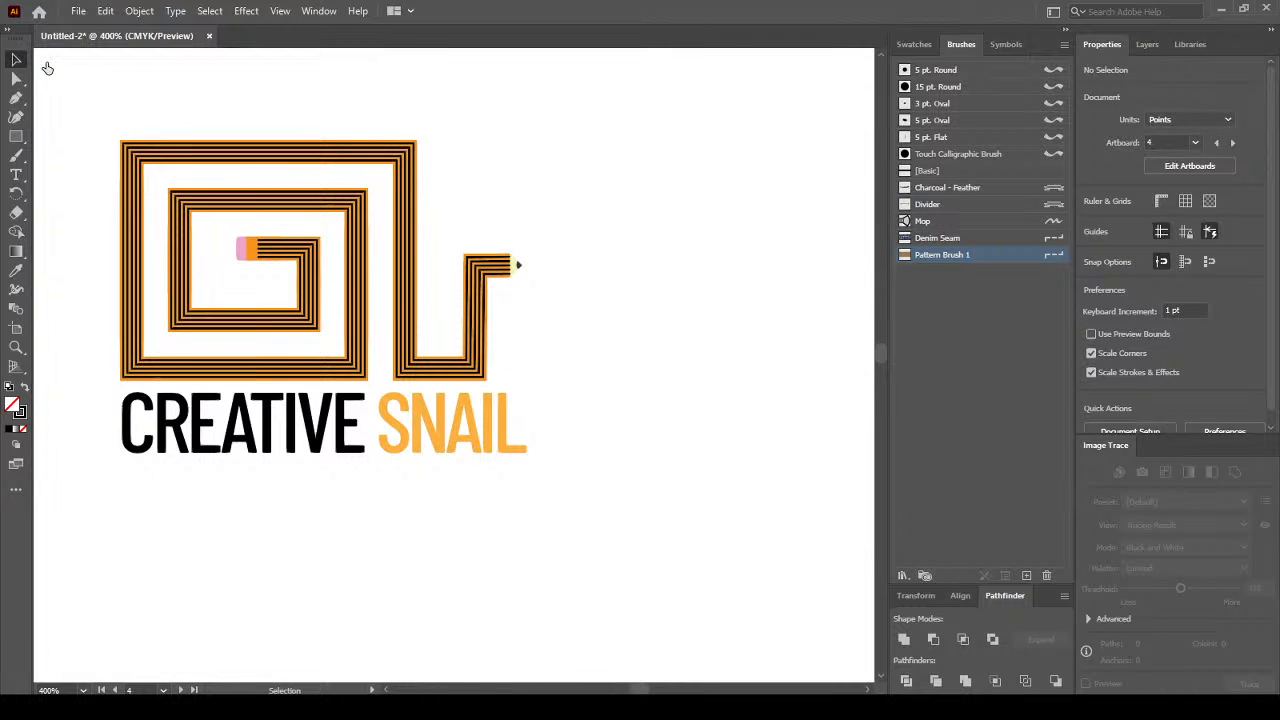
# Save the document as stationery.ai, accepting the Illustrator 2020 options.
pyautogui.scroll(-2, 391, 345)
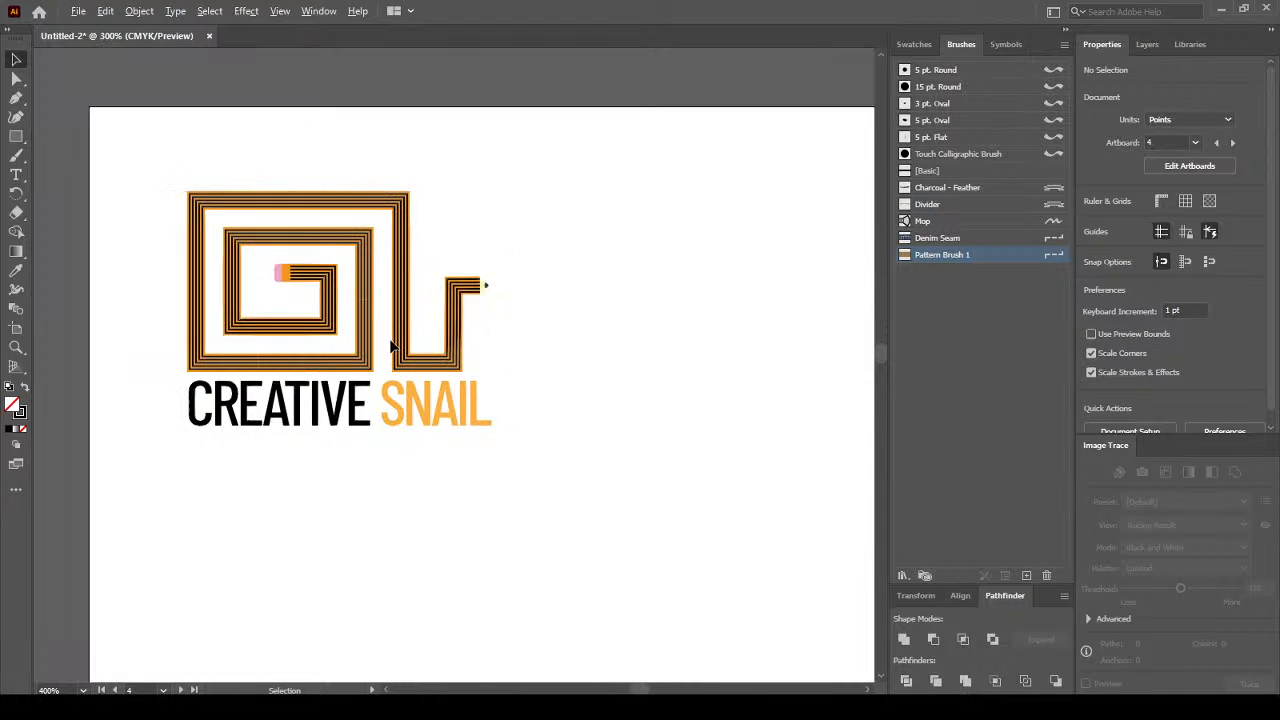
pyautogui.click(78, 11)
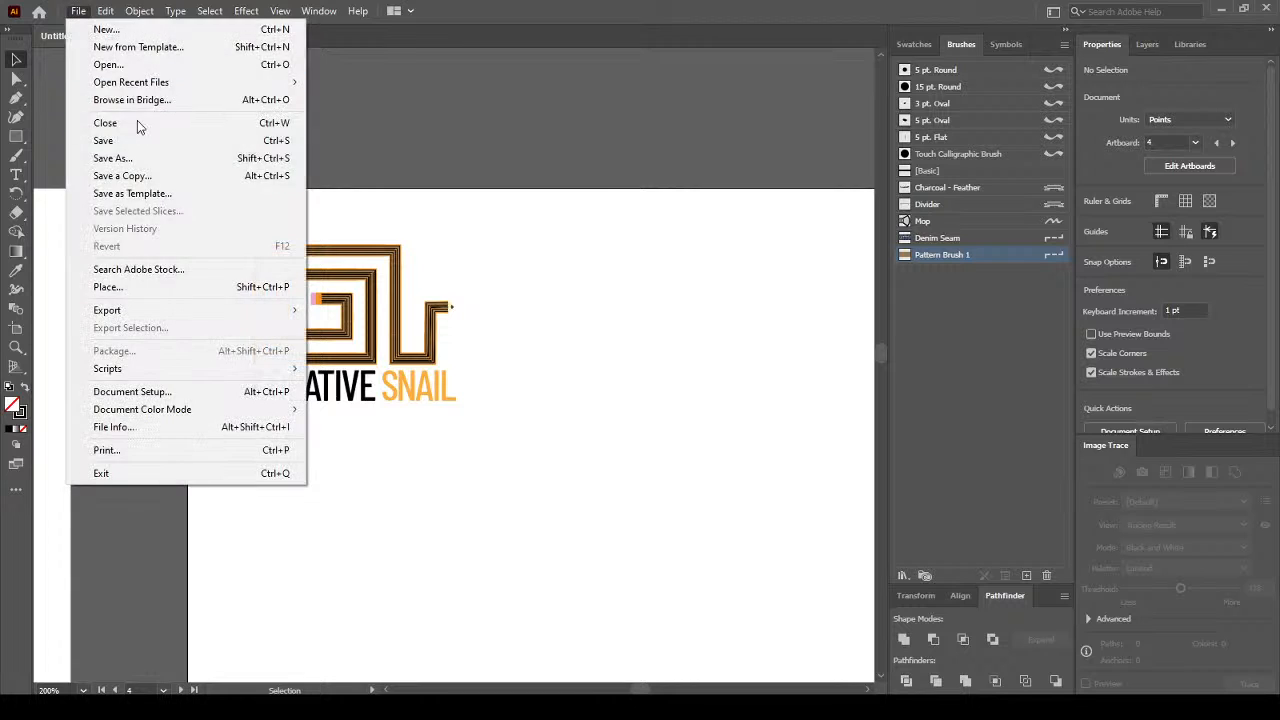
pyautogui.click(180, 137)
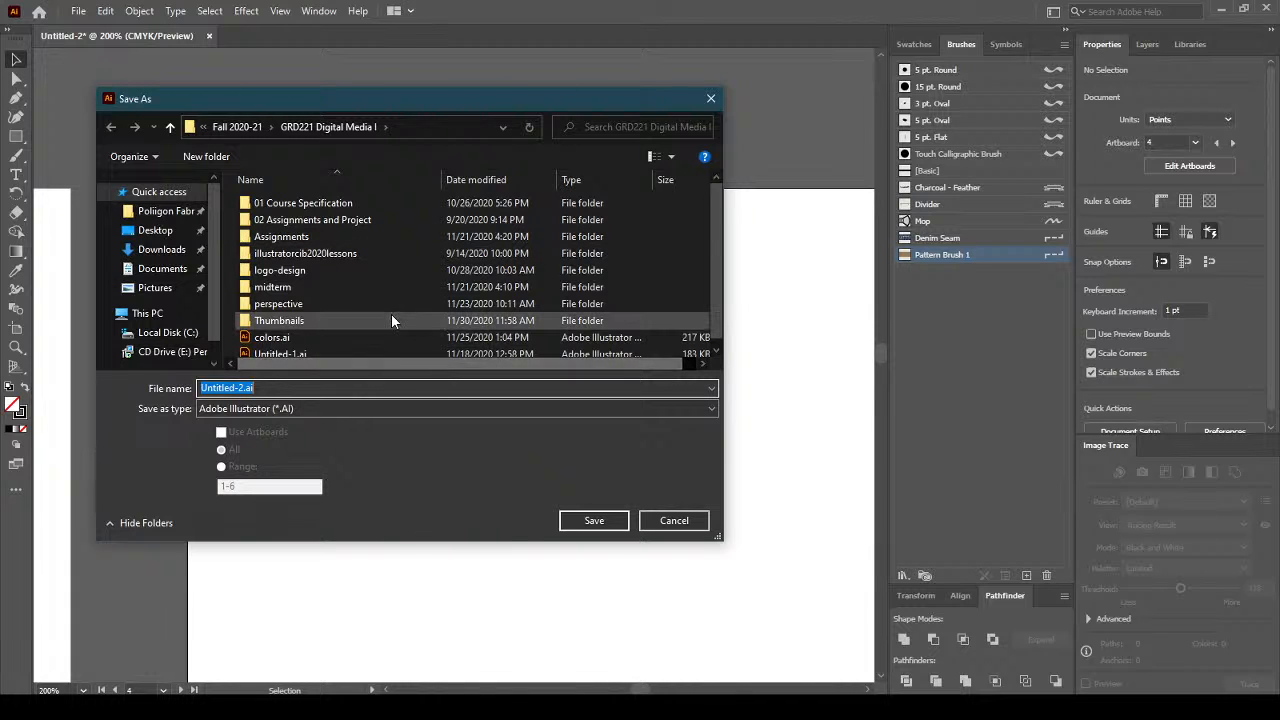
pyautogui.scroll(-1, 389, 315)
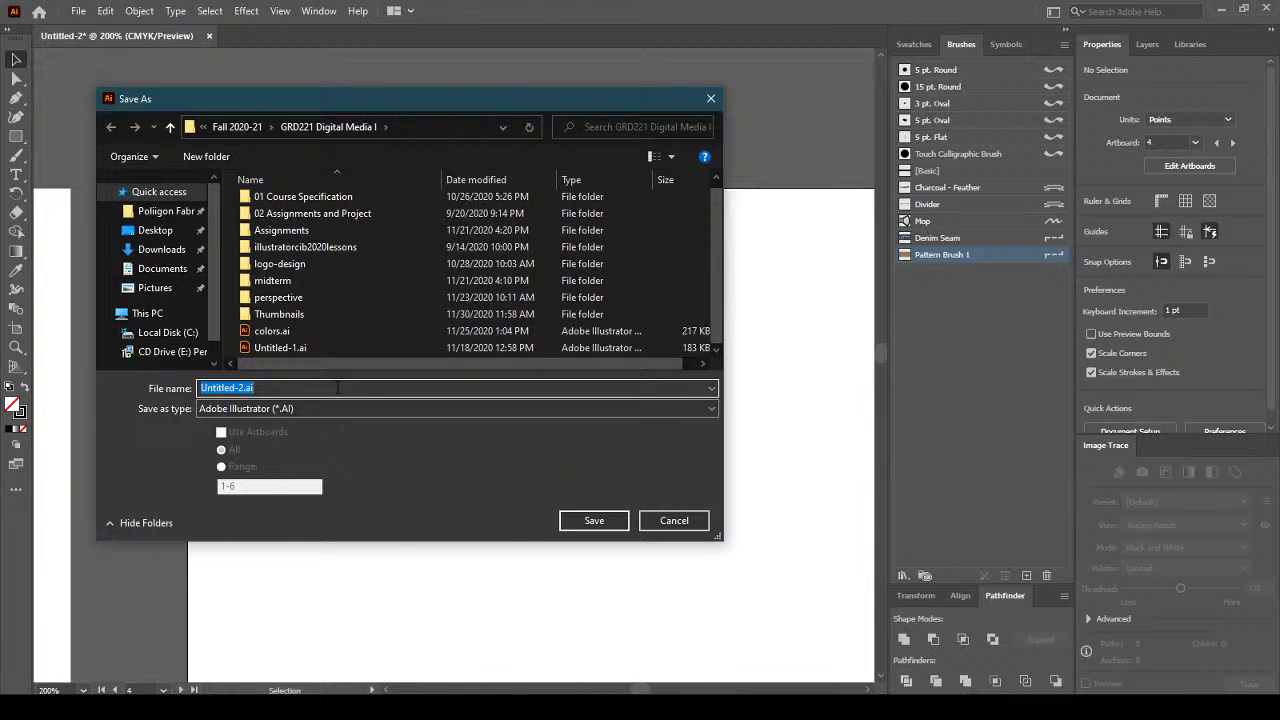
pyautogui.write('stationery')
pyautogui.press('Return')
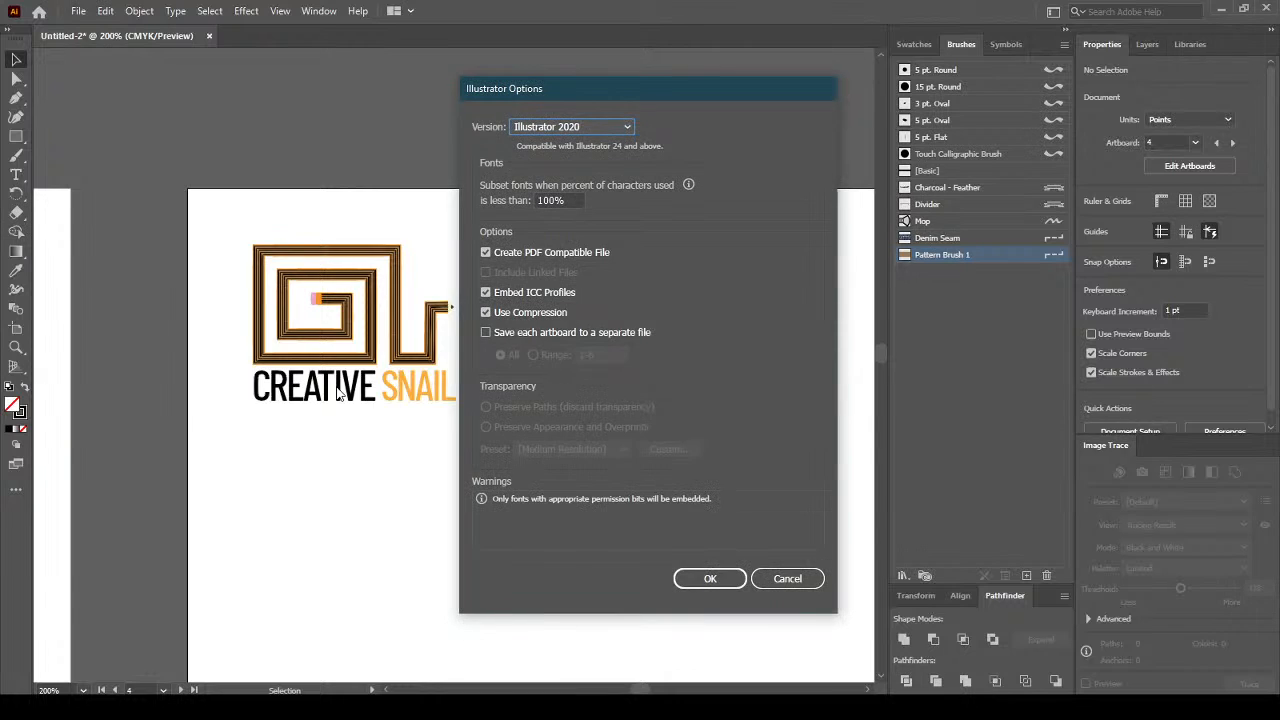
pyautogui.click(711, 578)
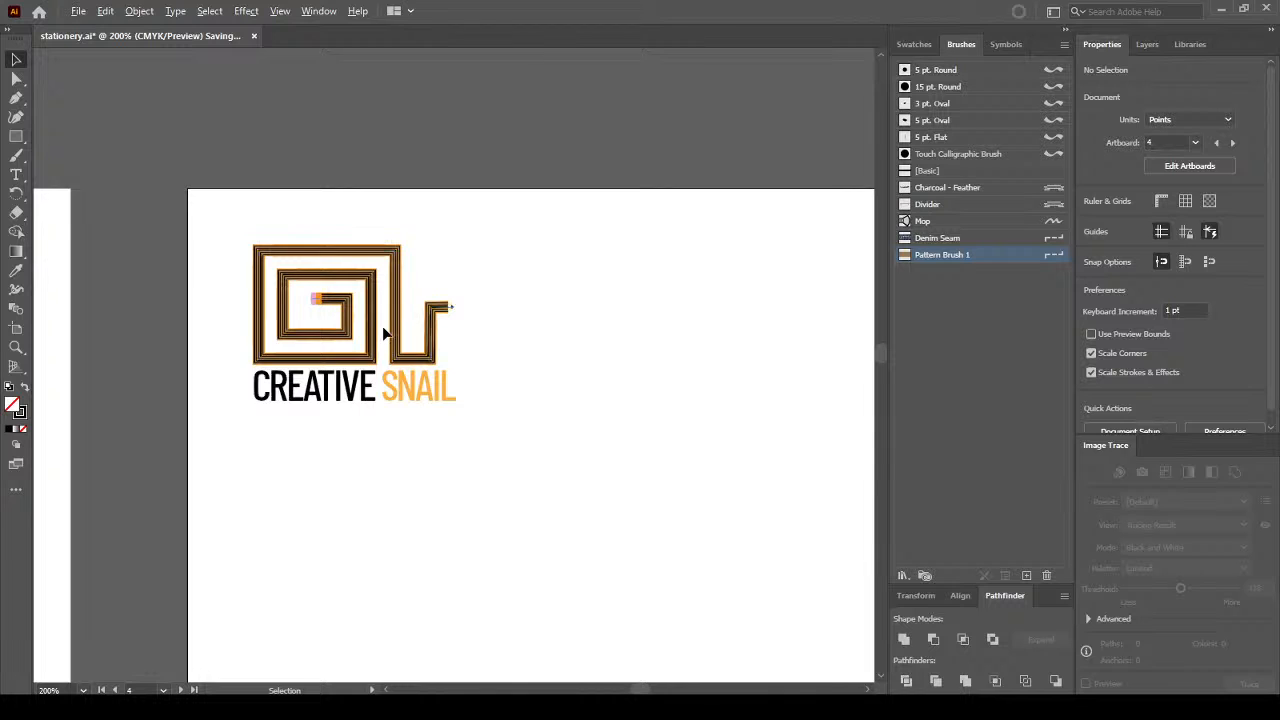
# Zoom out and pan until the full letterhead, including logo and pencil-bar footer, is visible.
pyautogui.scroll(2, 388, 326)
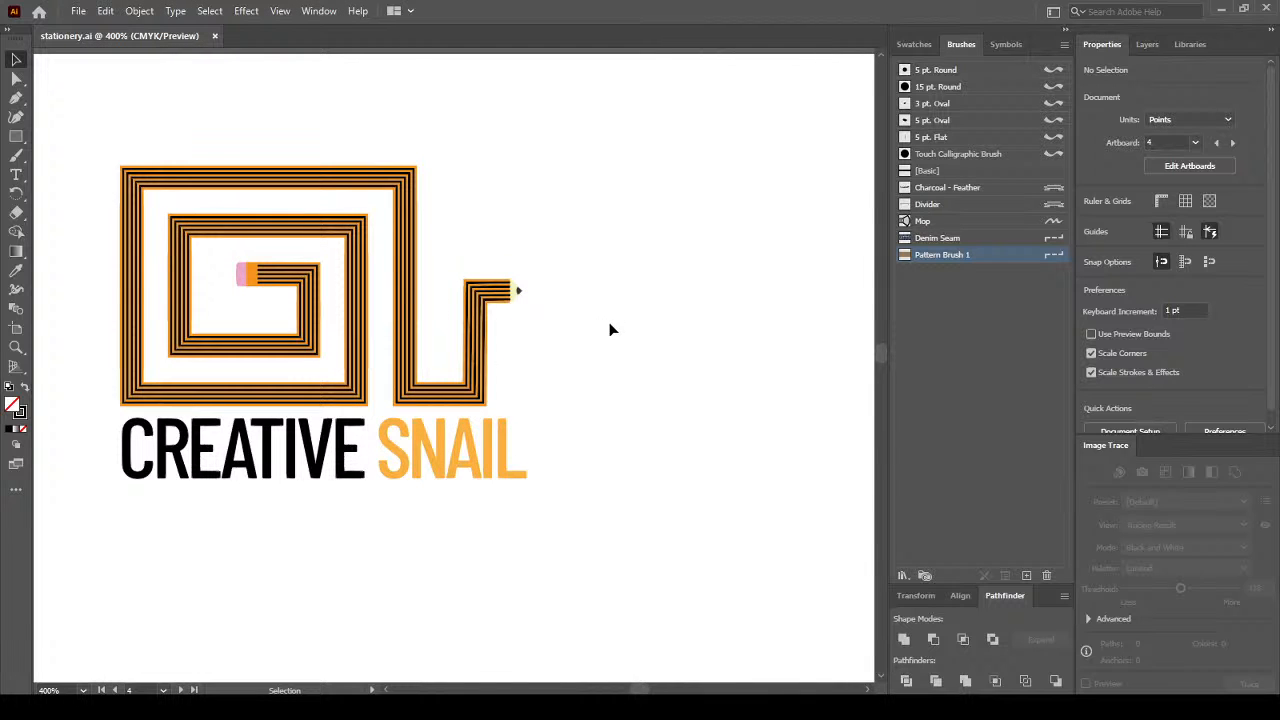
pyautogui.scroll(-2, 663, 433)
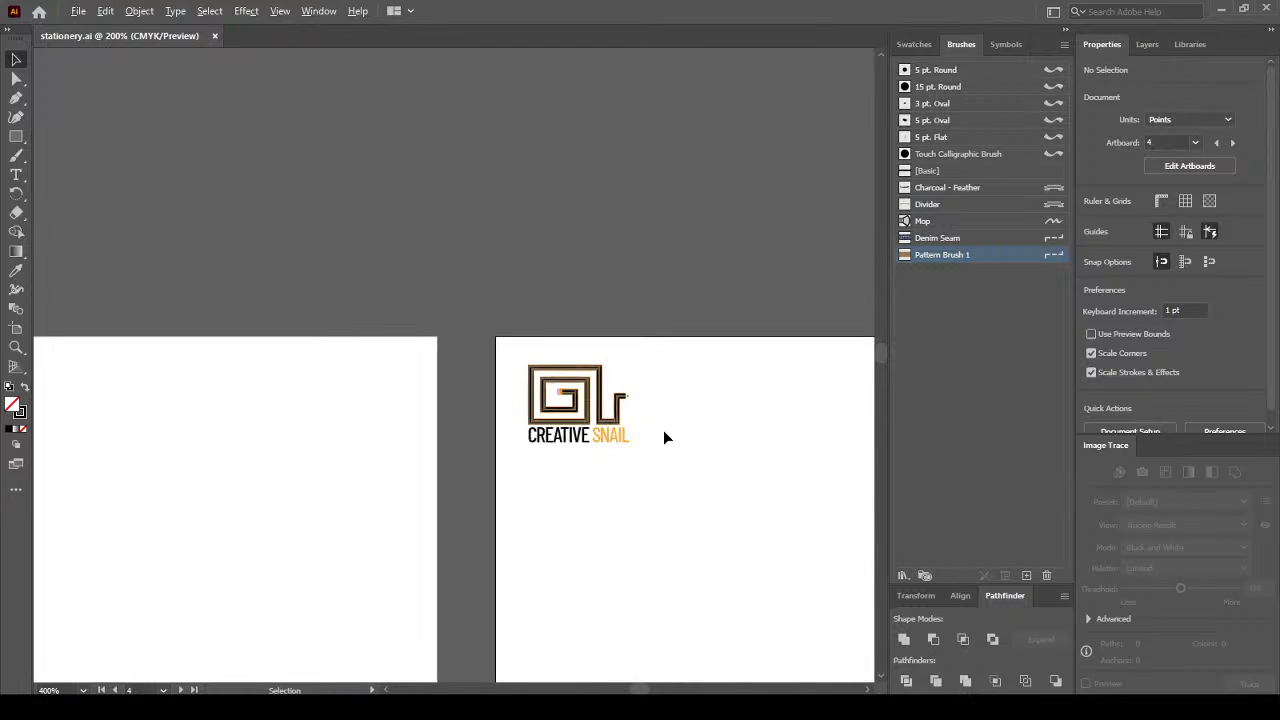
pyautogui.moveTo(735, 464); pyautogui.dragTo(531, 266)
pyautogui.scroll(-1, 598, 386)
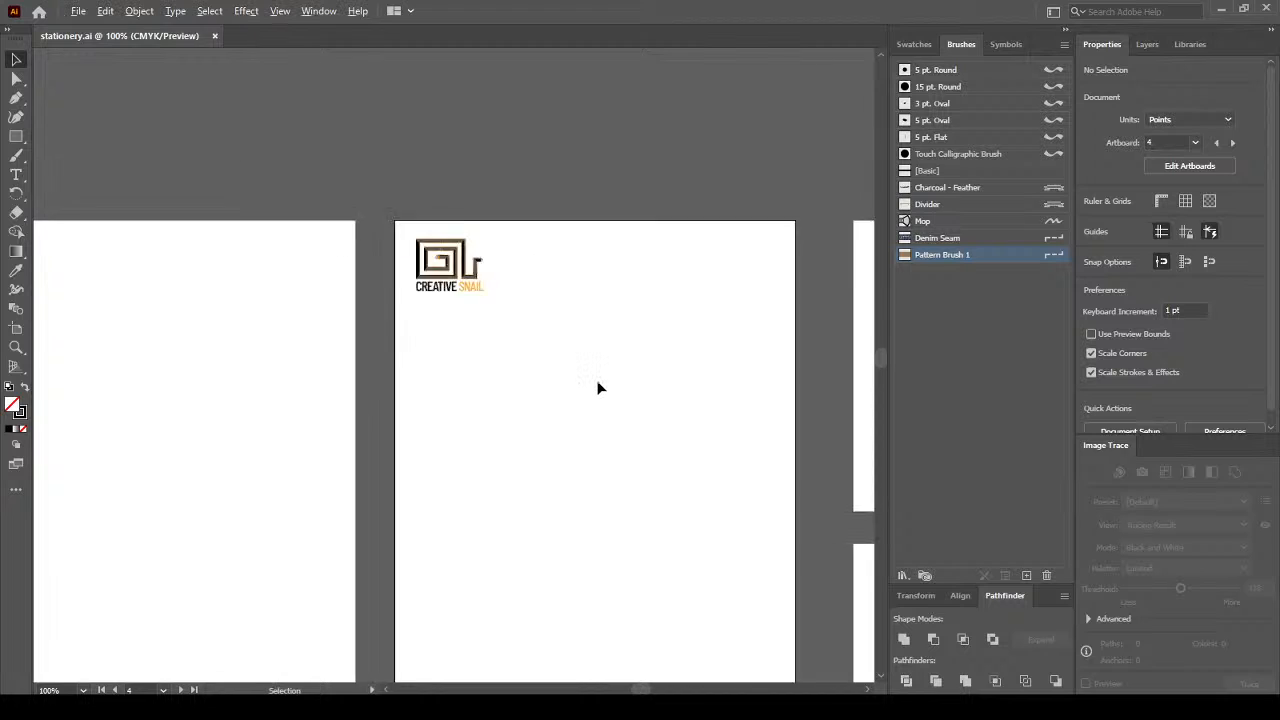
pyautogui.scroll(-1, 598, 386)
pyautogui.moveTo(657, 451); pyautogui.dragTo(574, 308)
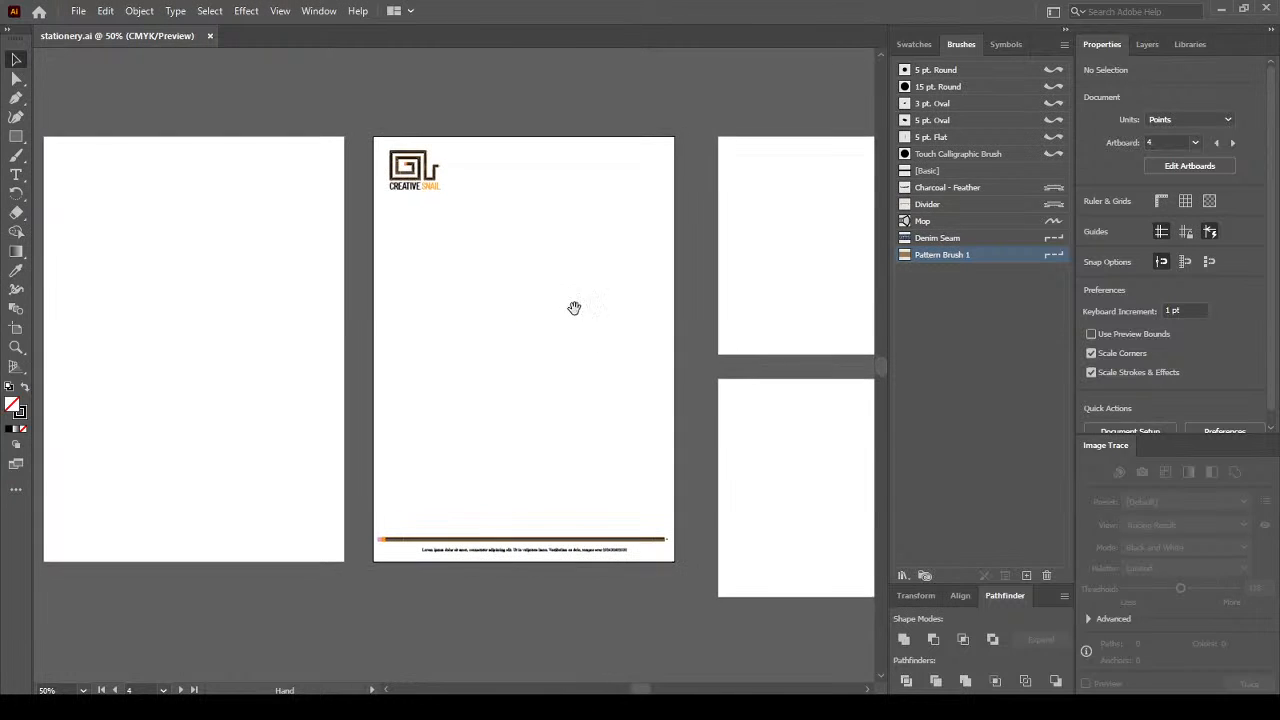